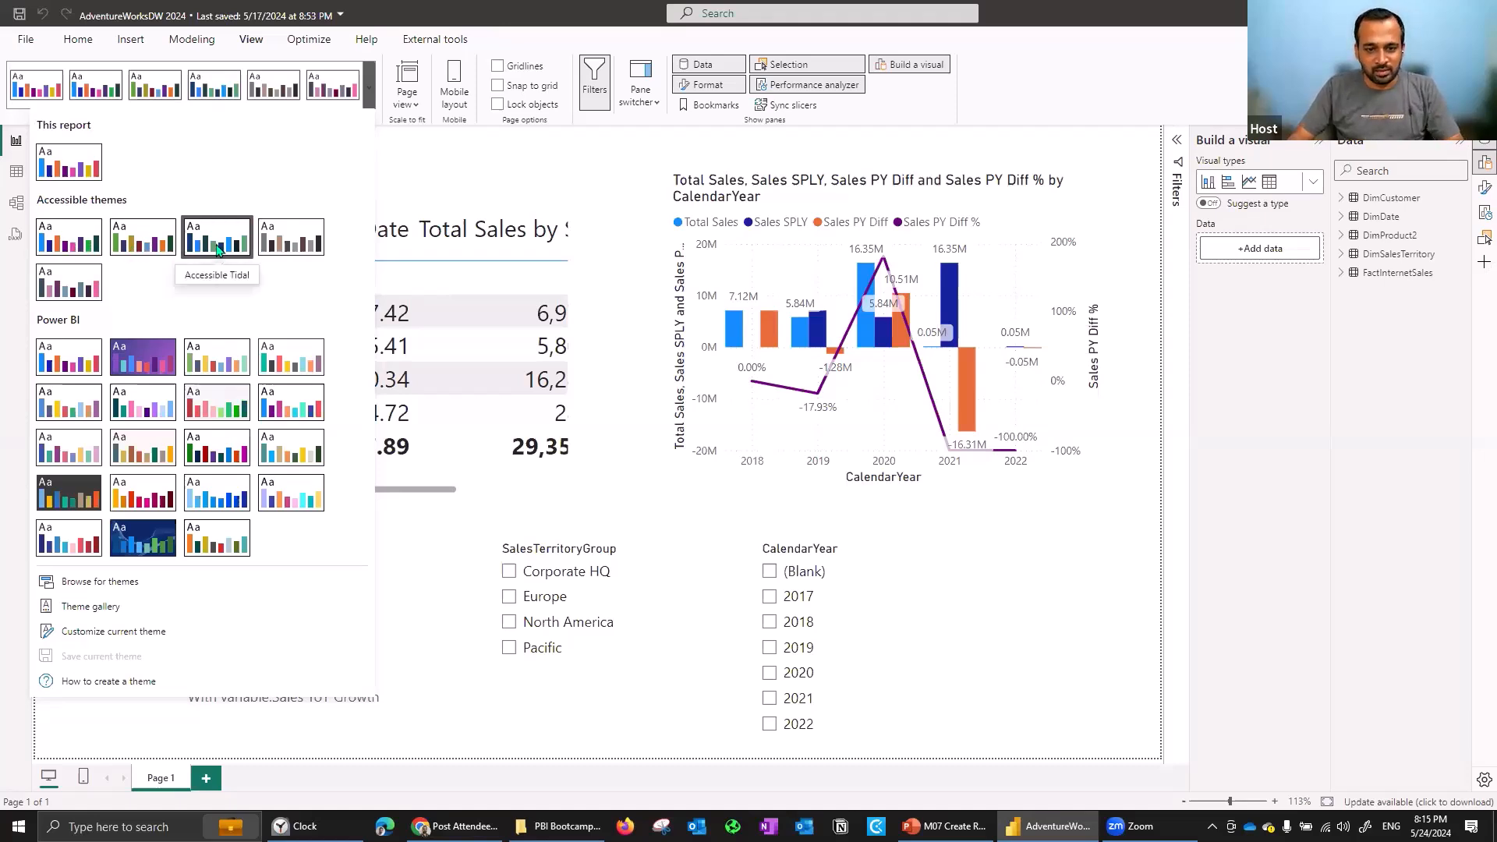
# Try the Accessible Tidal theme and a green-toned theme on the report, and settle on the Accessible Orchid theme.
pyautogui.click(217, 249)
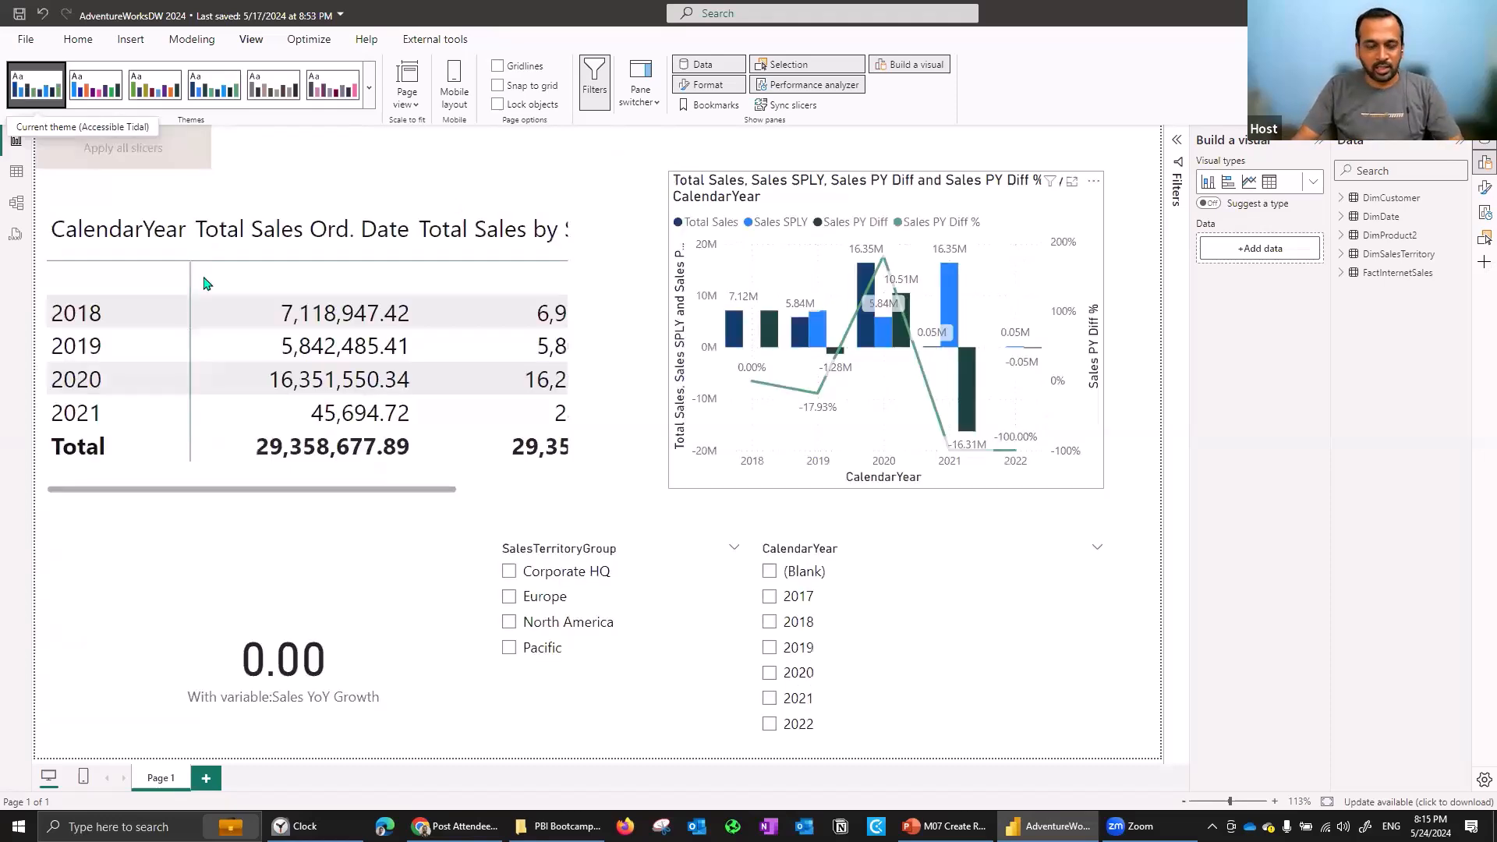
pyautogui.click(160, 91)
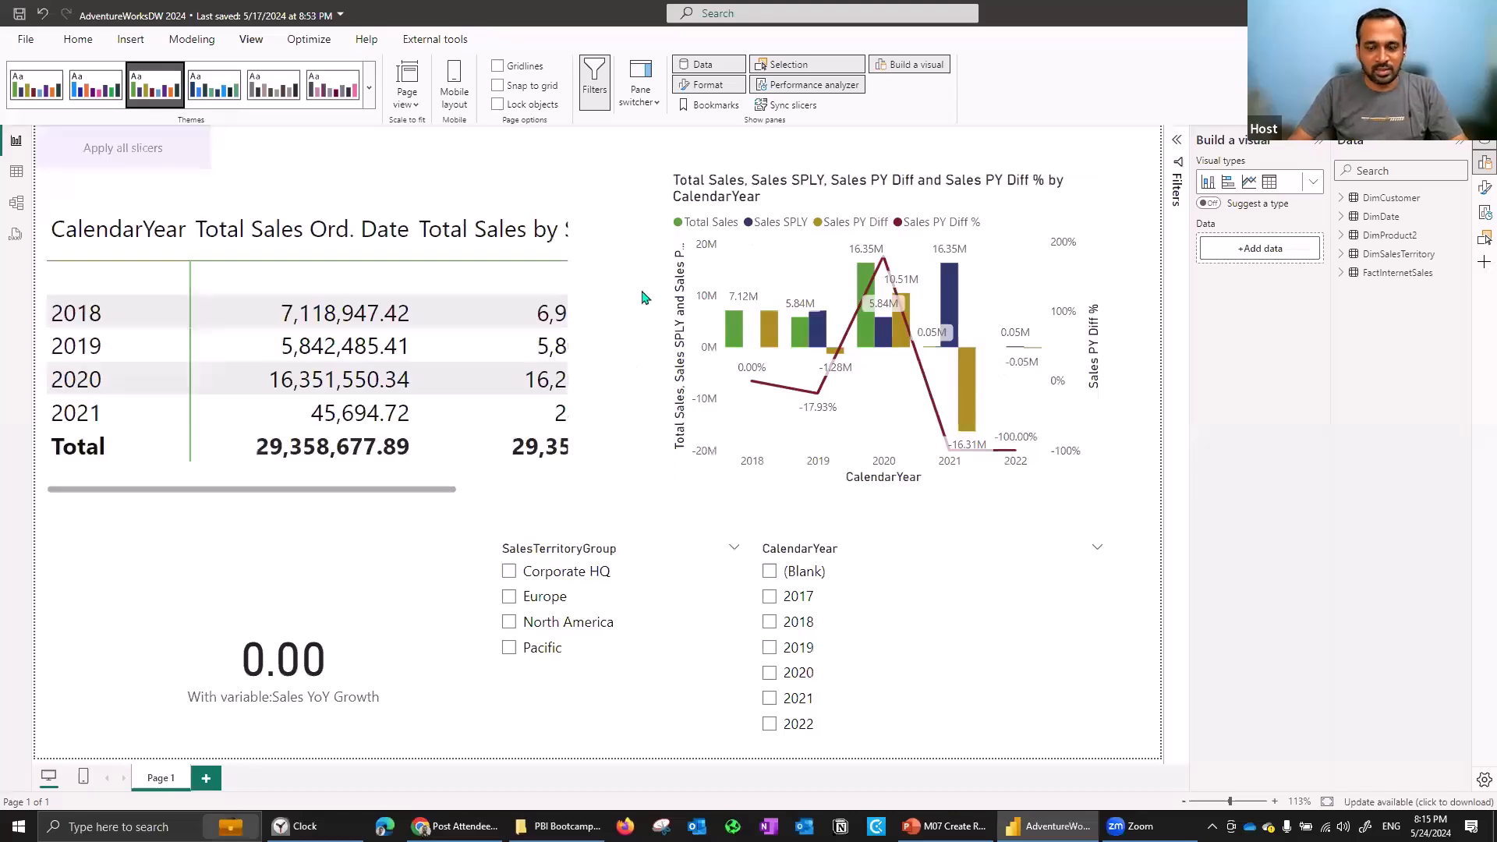
pyautogui.click(337, 94)
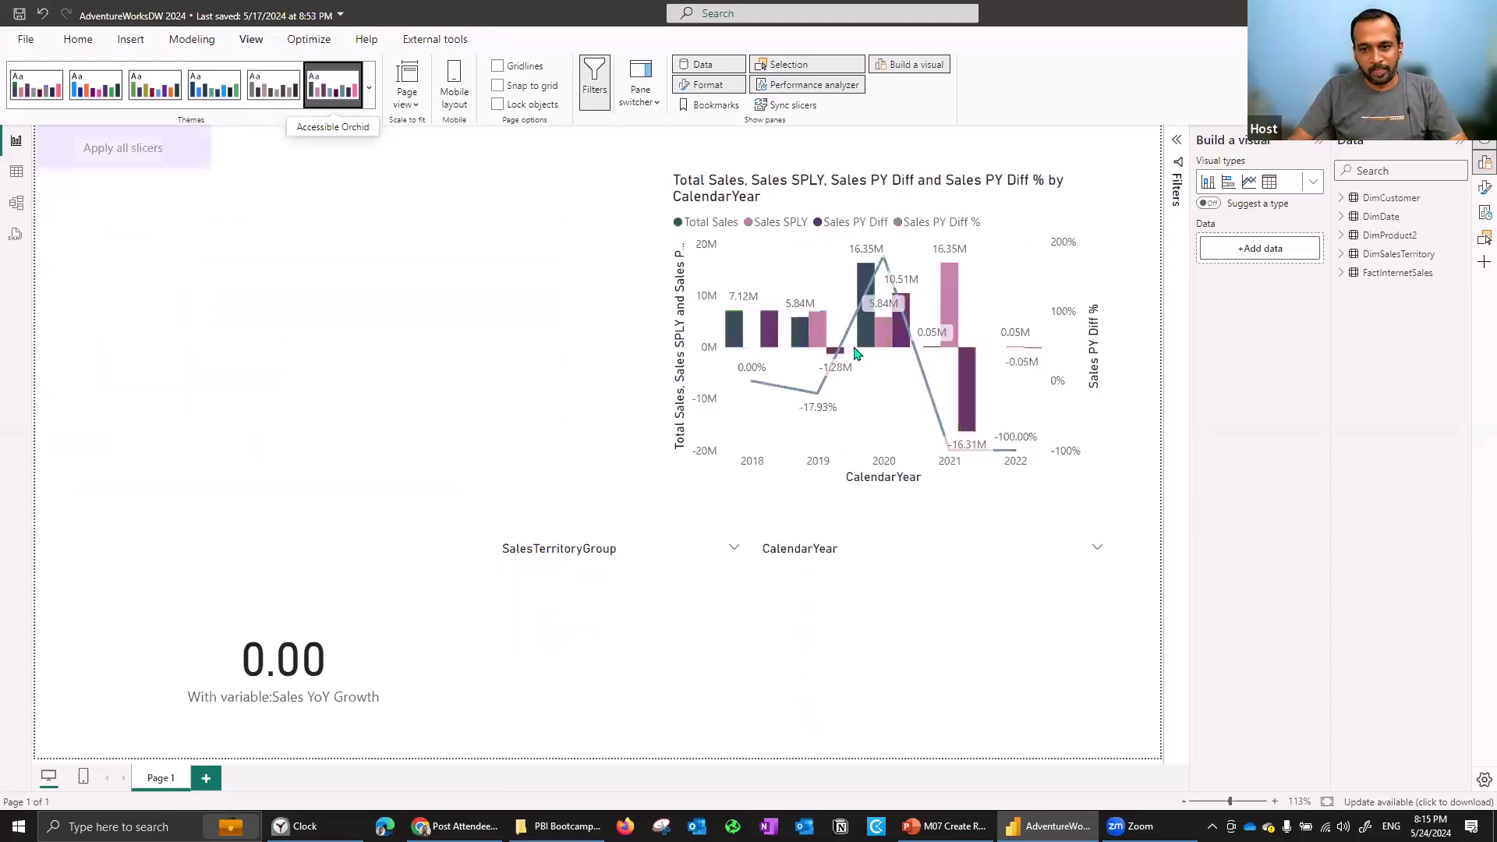
# Open the customization settings of the current theme and review its theme, sentiment and divergent colors.
pyautogui.click(372, 92)
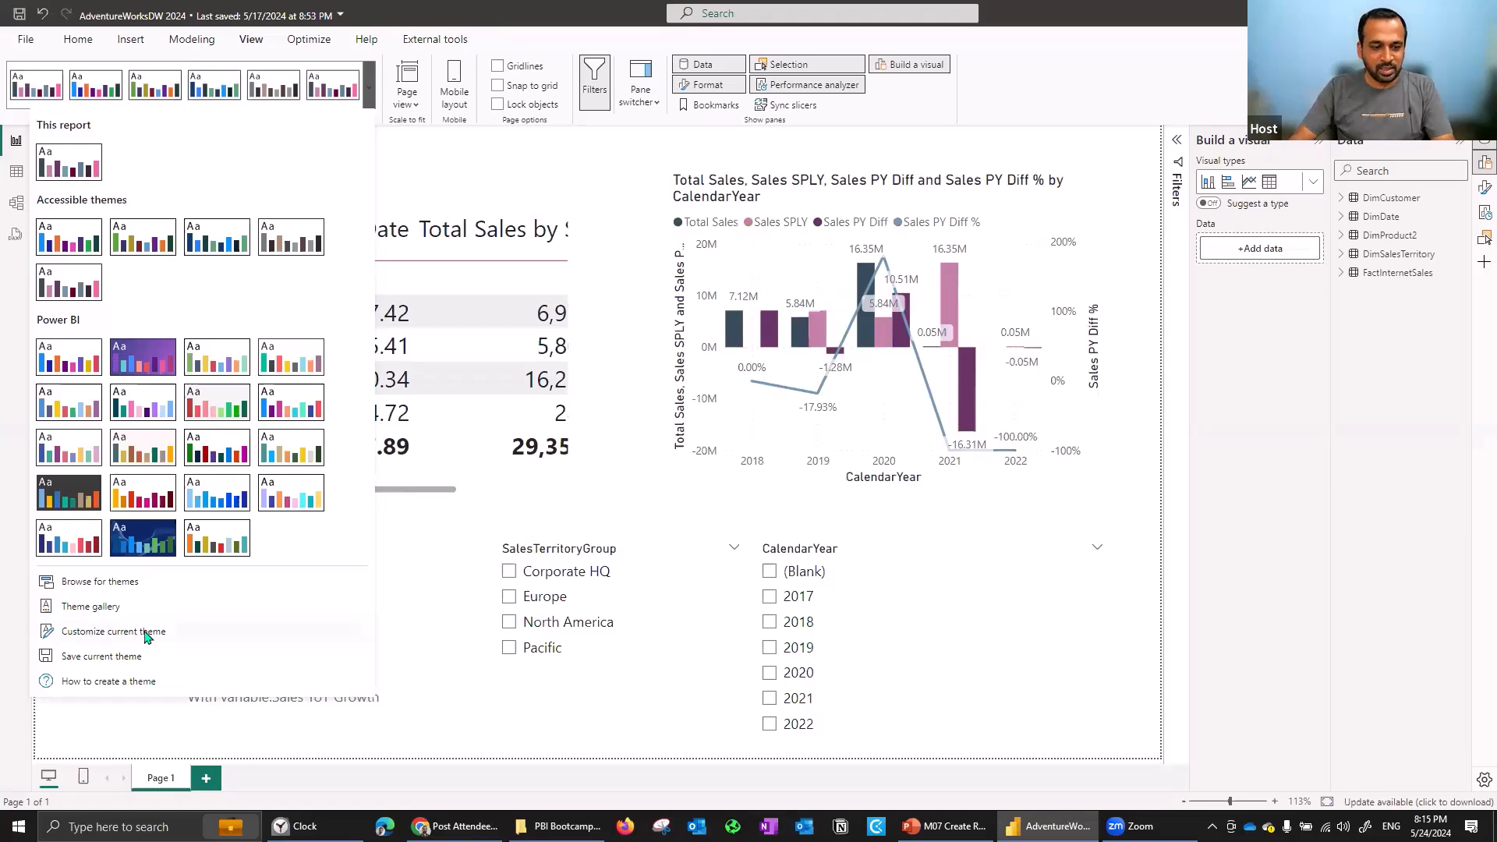
pyautogui.click(114, 626)
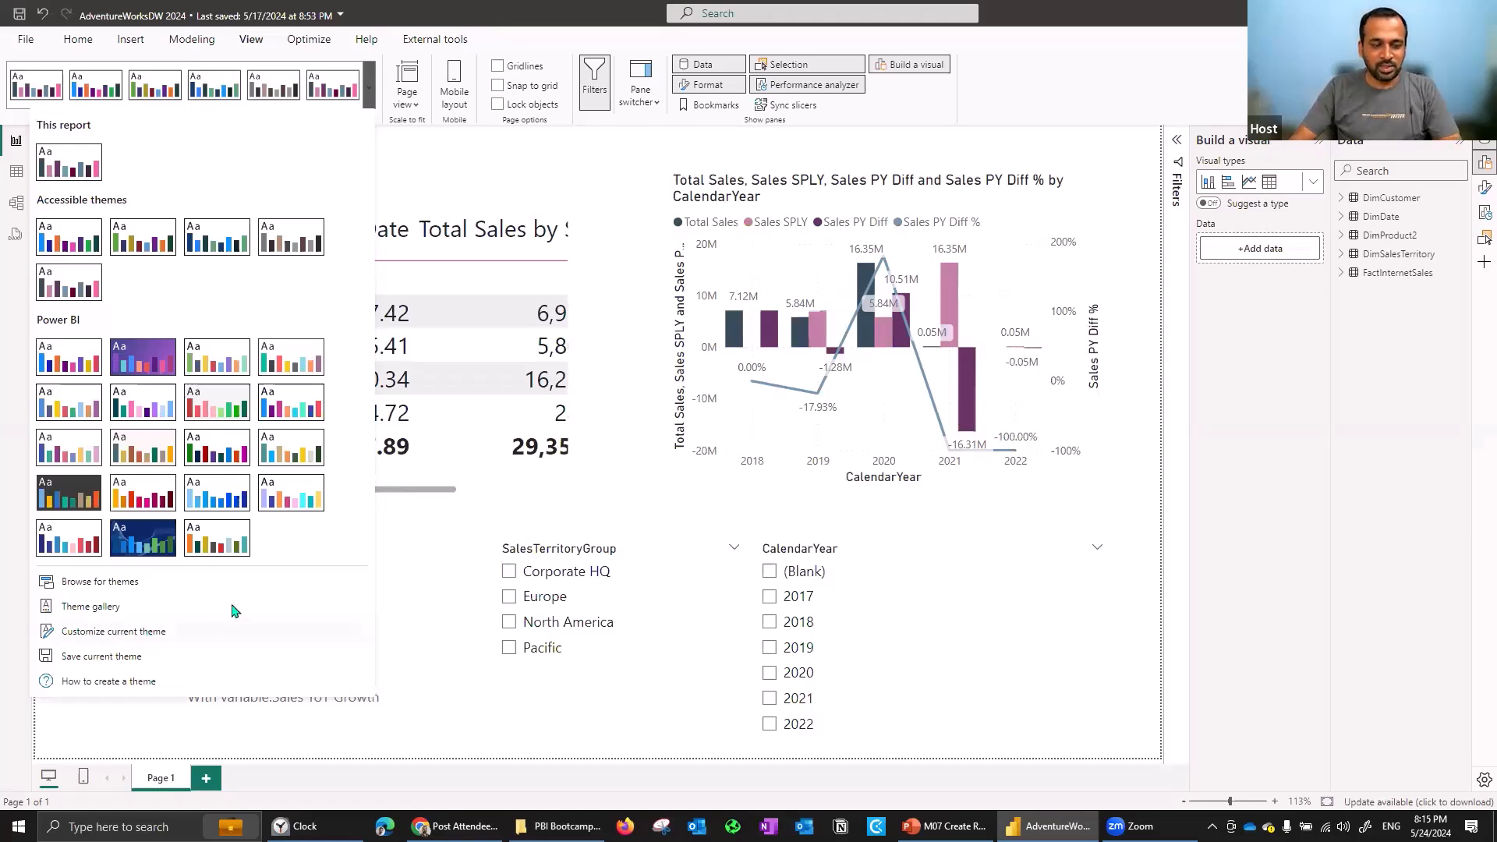
pyautogui.click(803, 333)
pyautogui.doubleClick(823, 576)
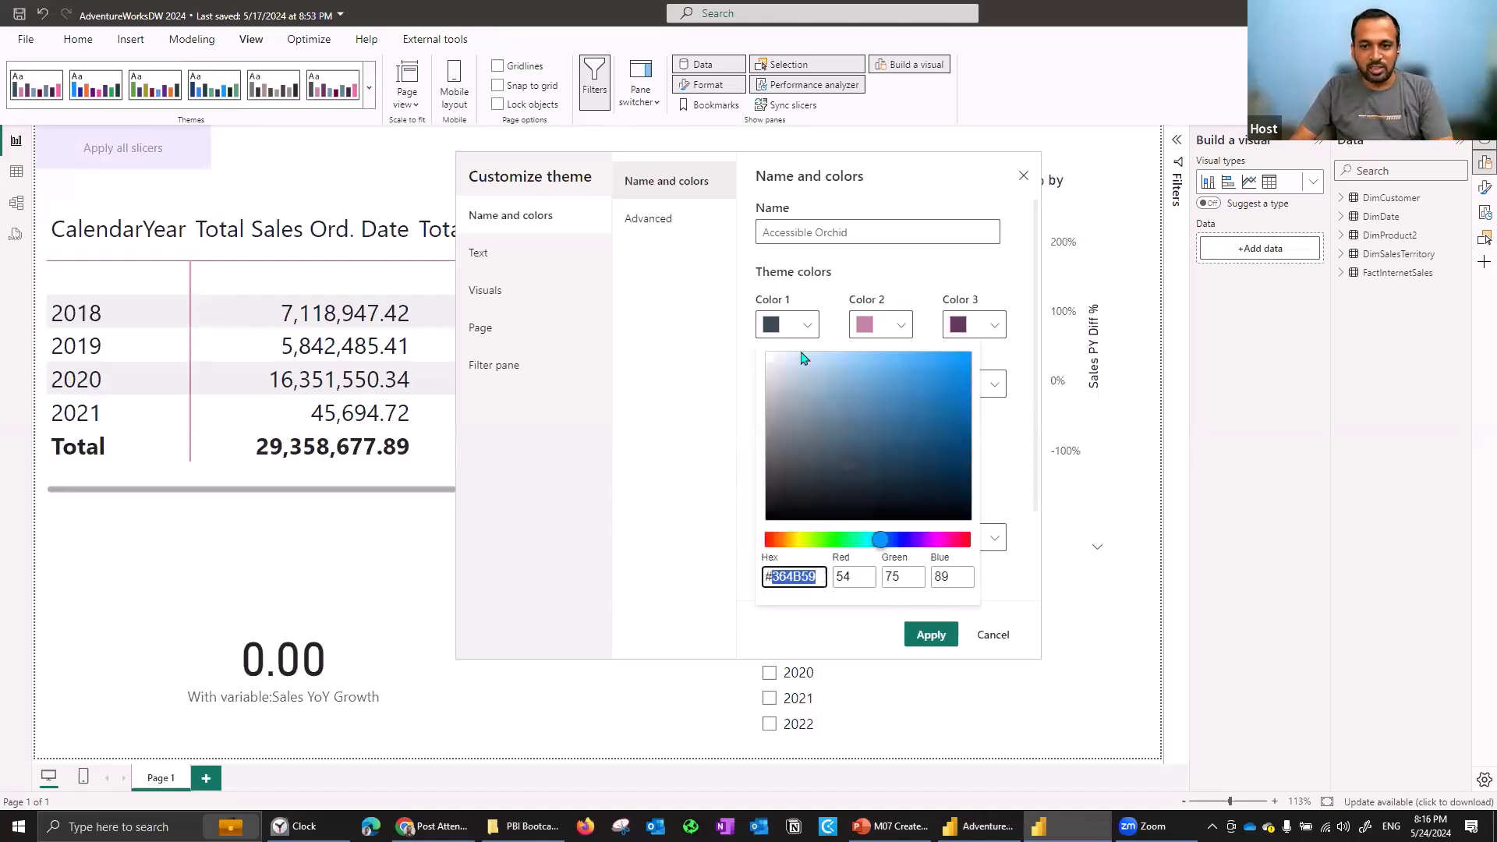
pyautogui.click(777, 321)
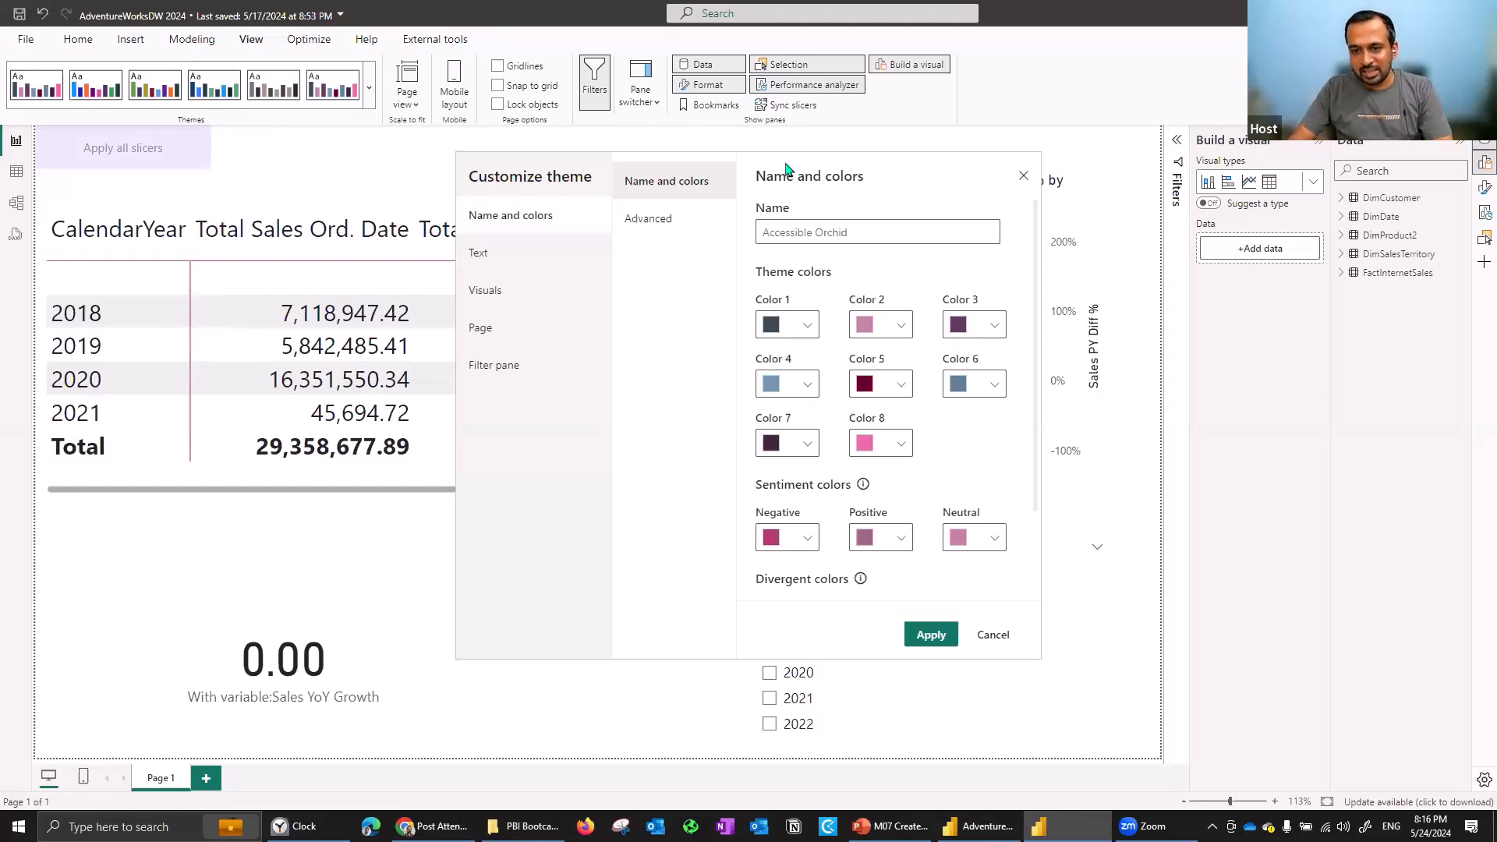
pyautogui.moveTo(786, 163); pyautogui.dragTo(470, 171)
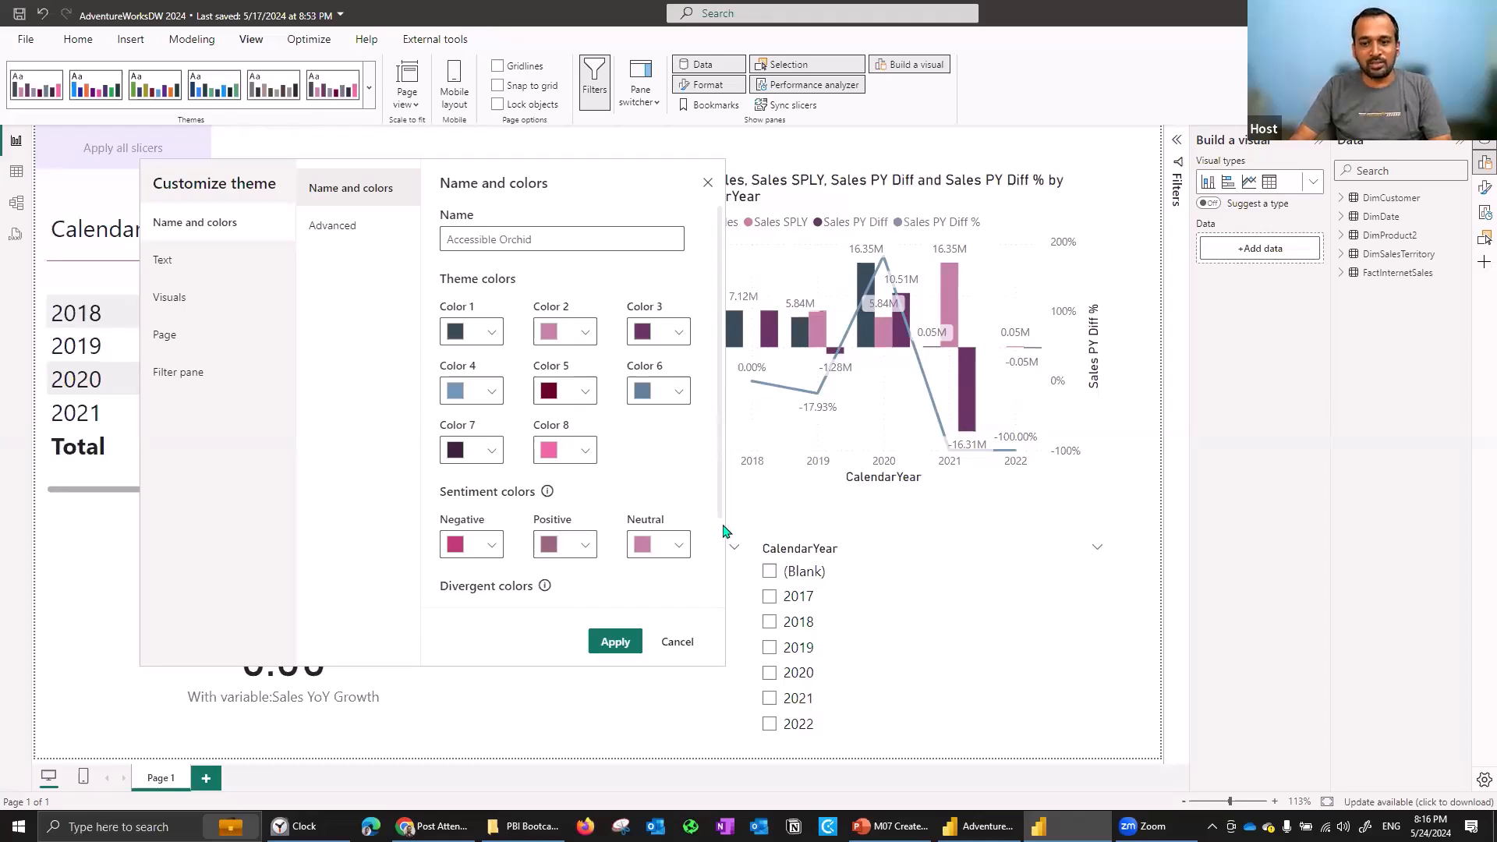
pyautogui.scroll(-3, 723, 532)
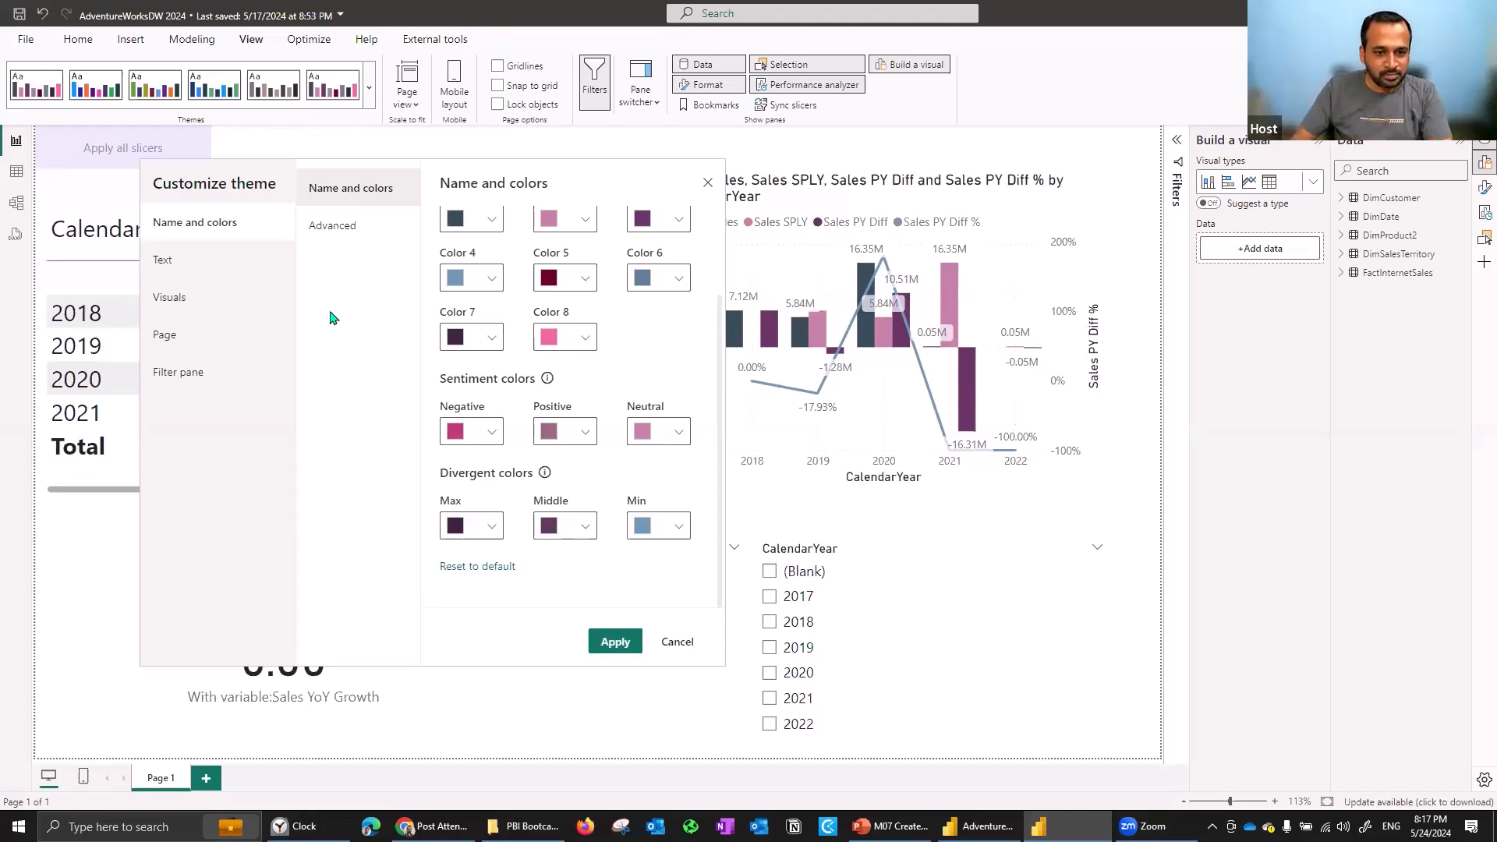
# Review the theme's advanced color, text and visual background settings, and close the theme customization without changing any value.
pyautogui.click(374, 241)
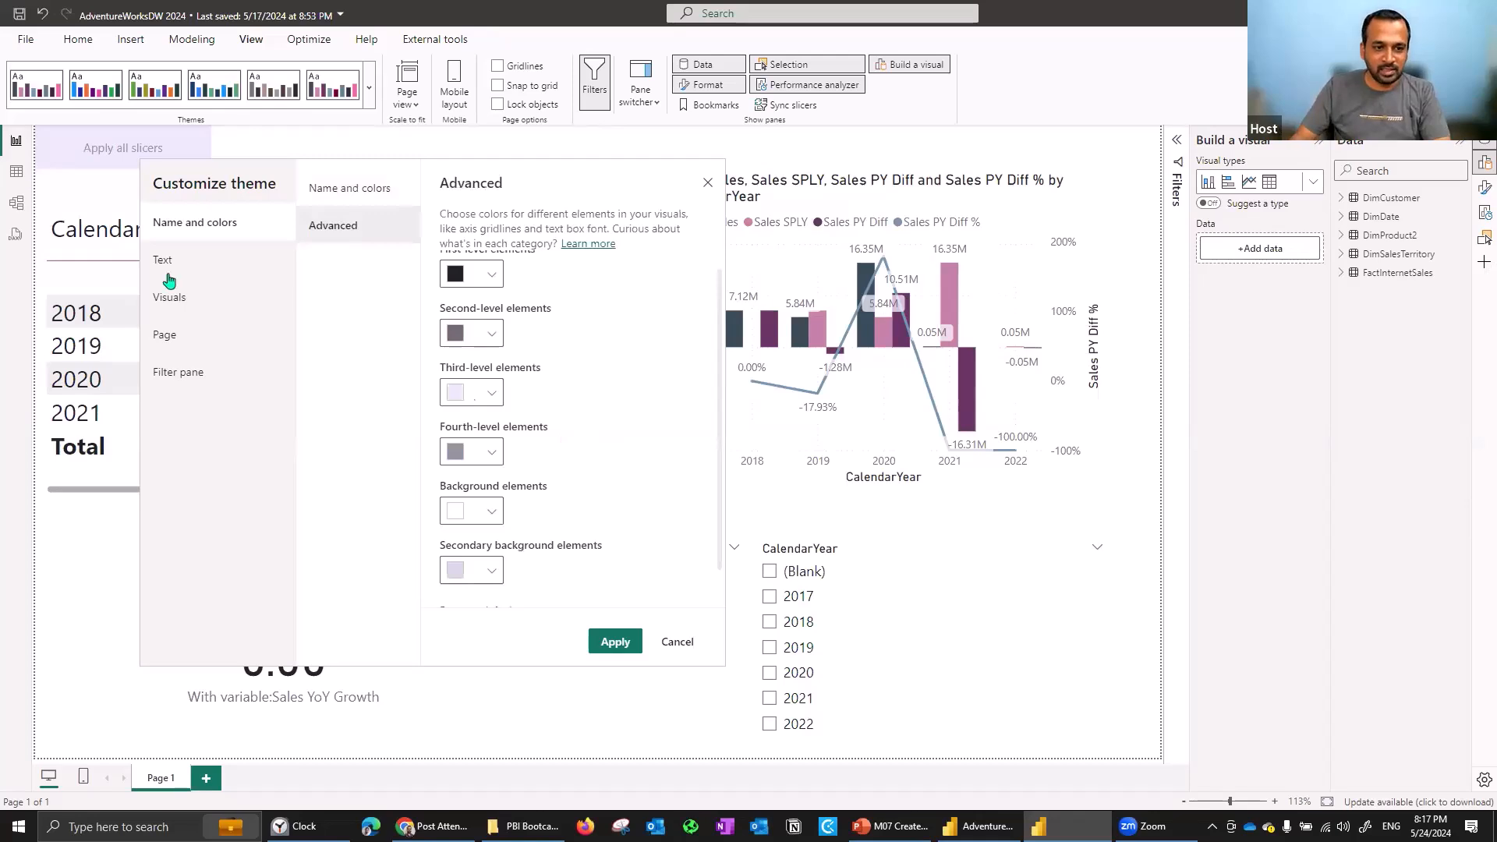
pyautogui.click(192, 266)
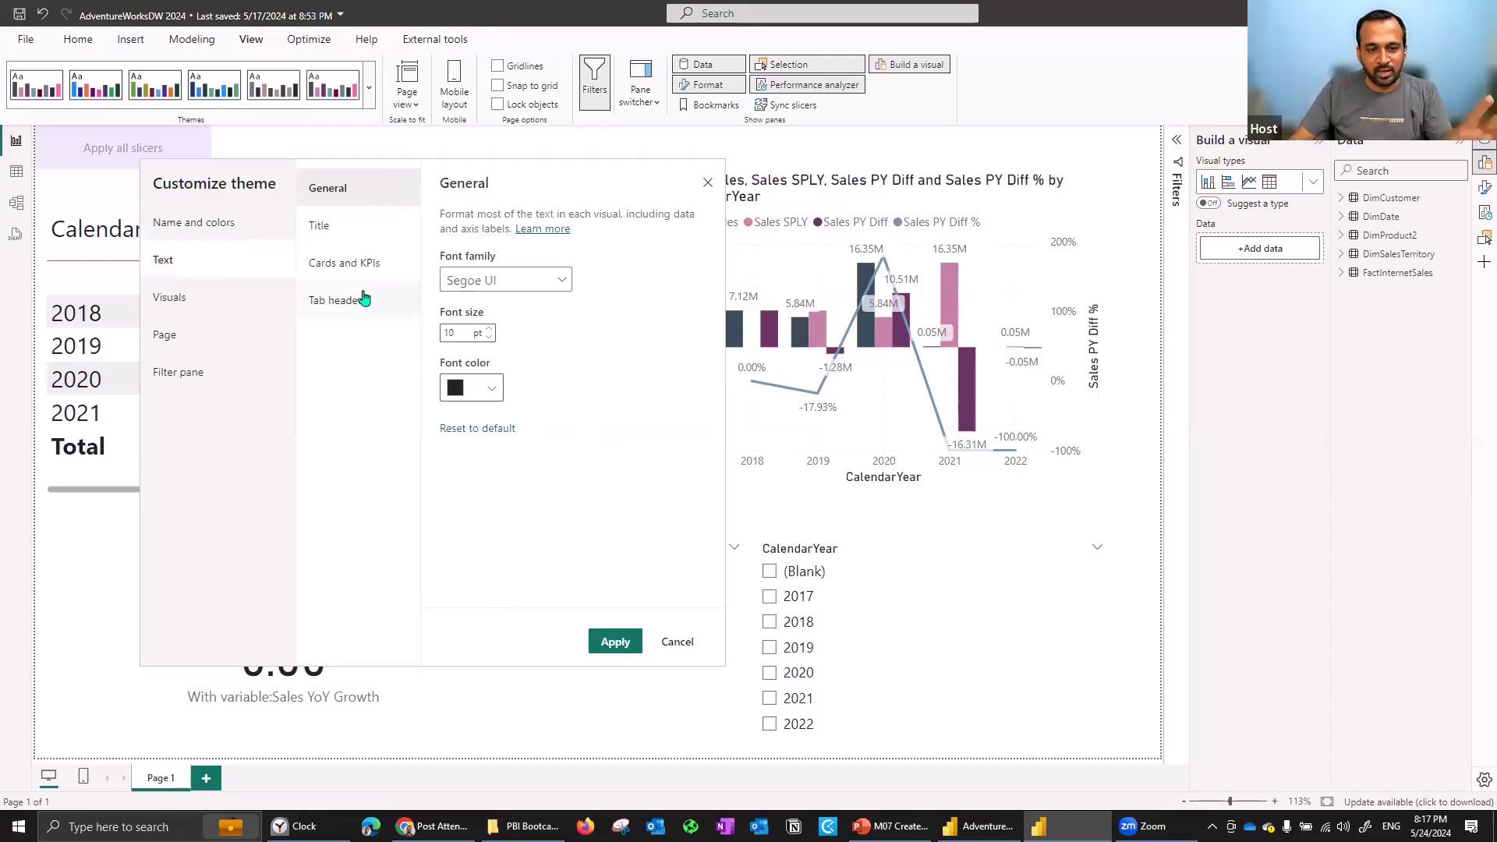
pyautogui.click(355, 228)
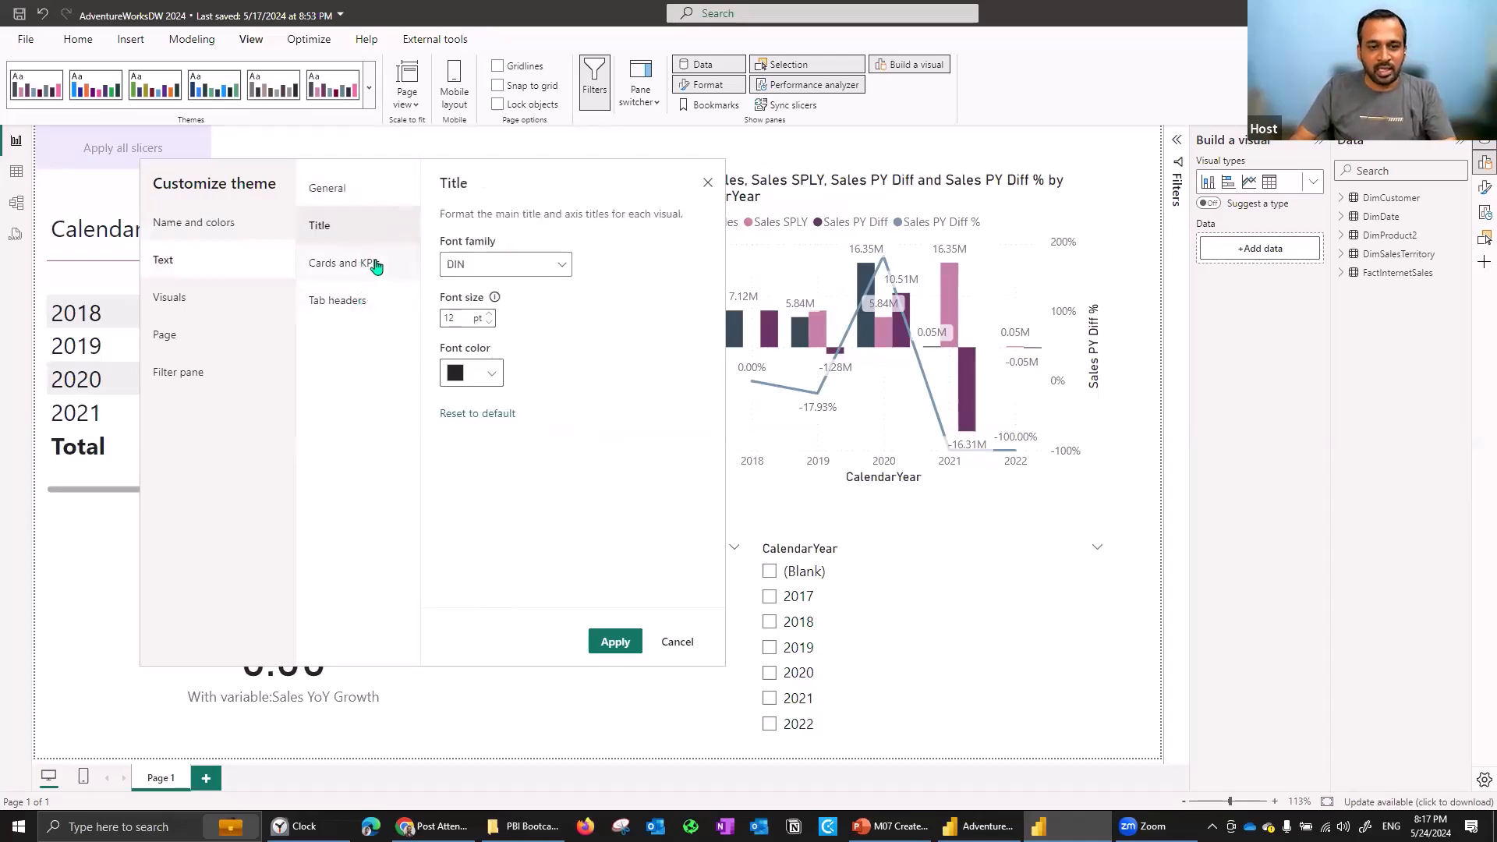
pyautogui.click(368, 306)
pyautogui.click(238, 305)
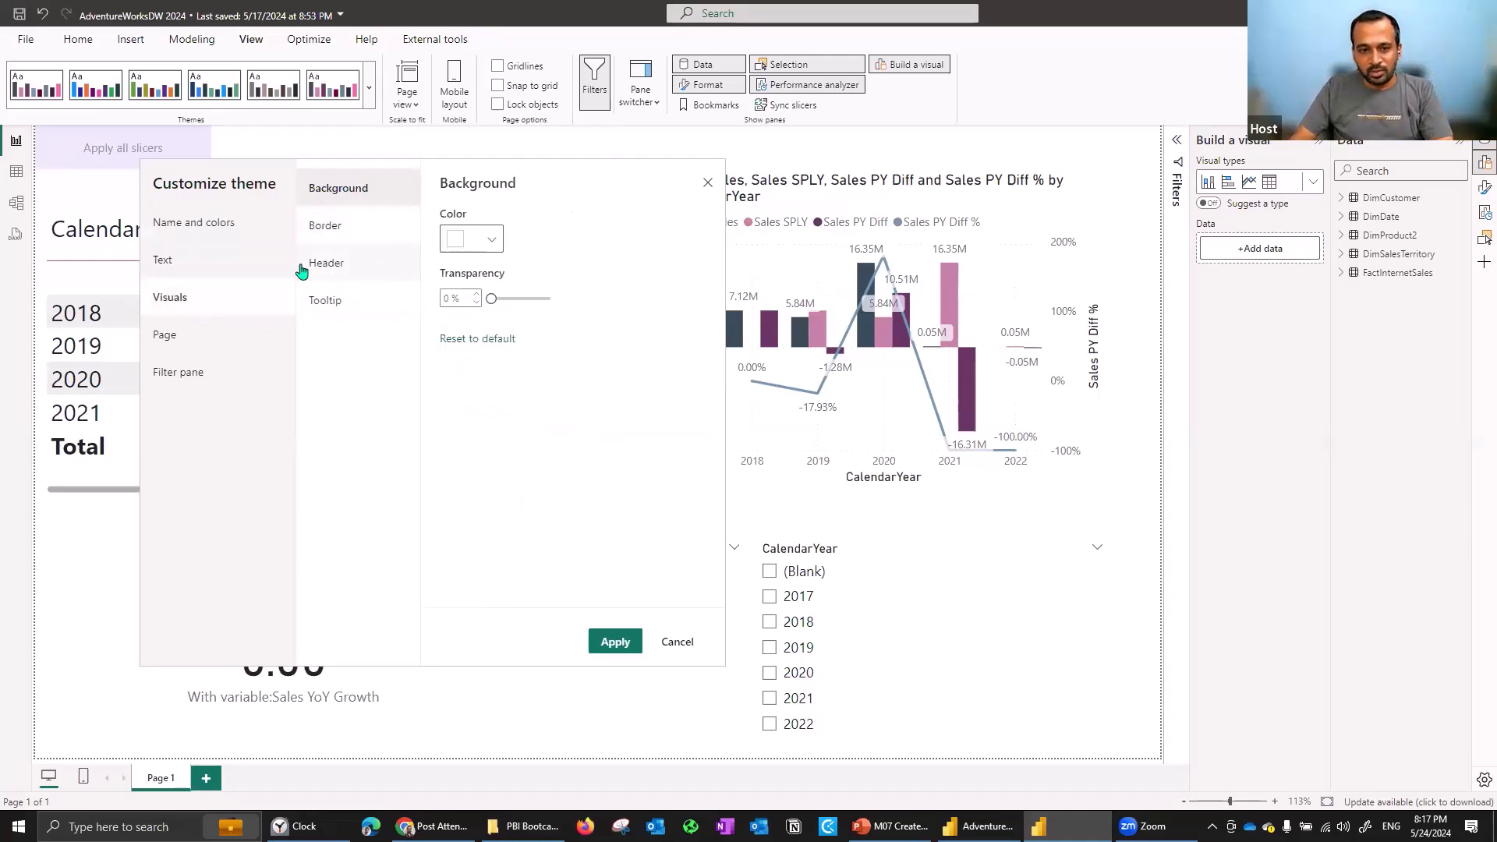
pyautogui.click(614, 641)
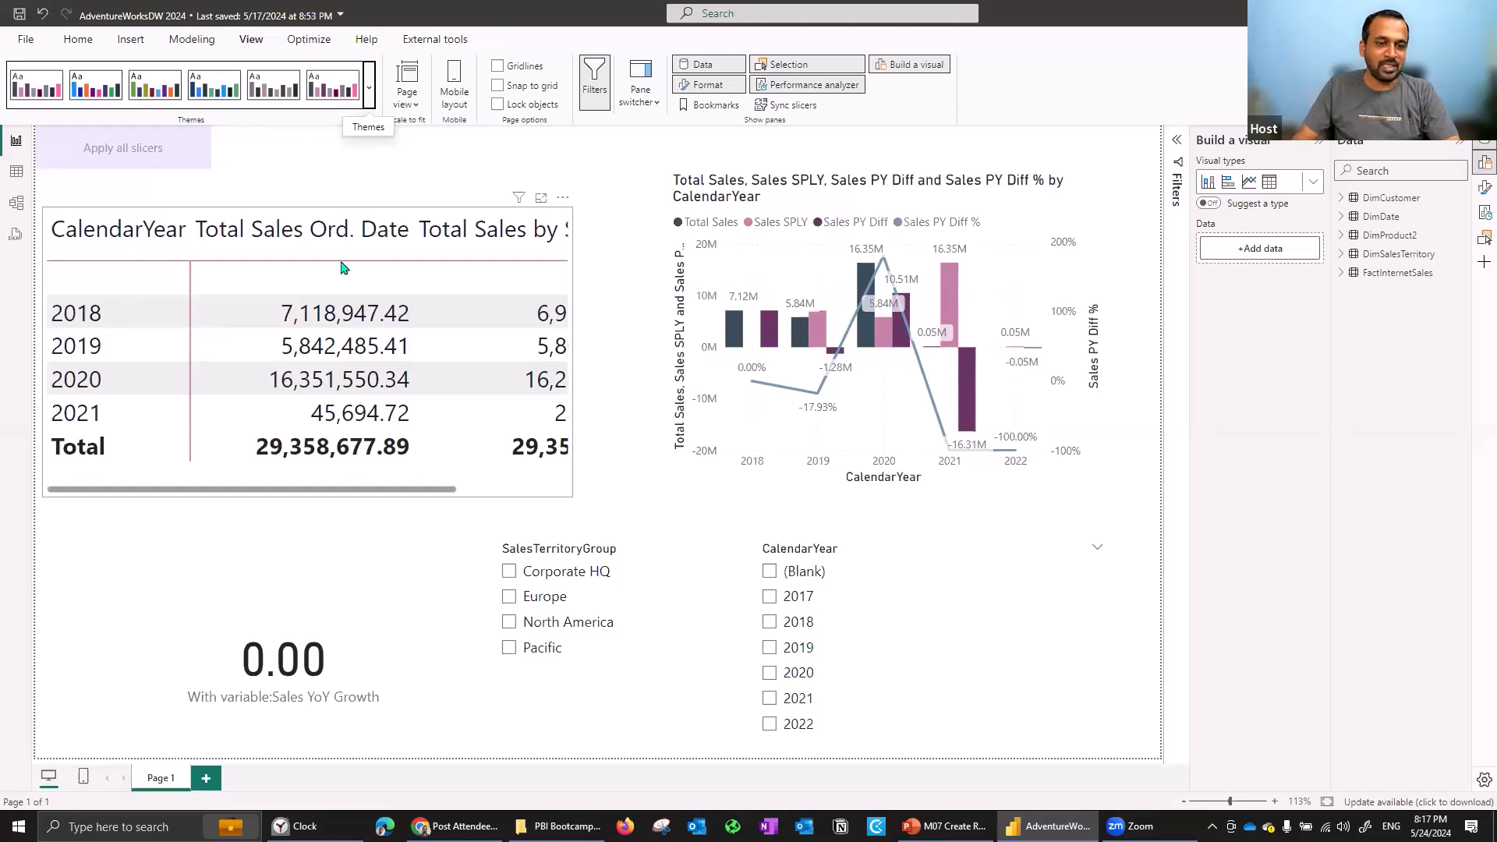
# Show the matrix's formatting options and widen the matrix to fit the full Total Sales by Ship Date column.
pyautogui.click(418, 290)
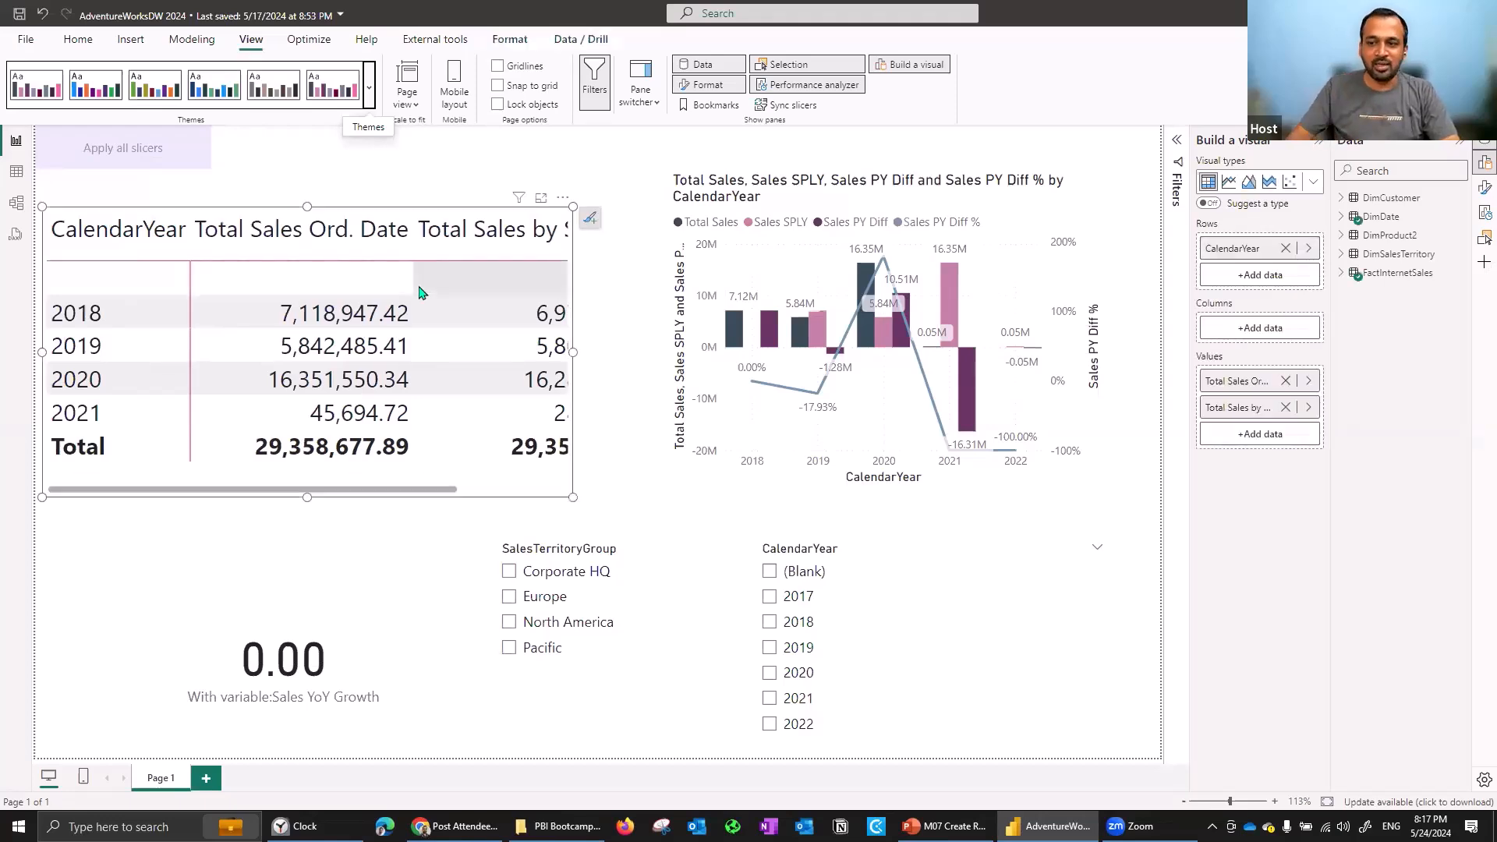
pyautogui.click(1481, 189)
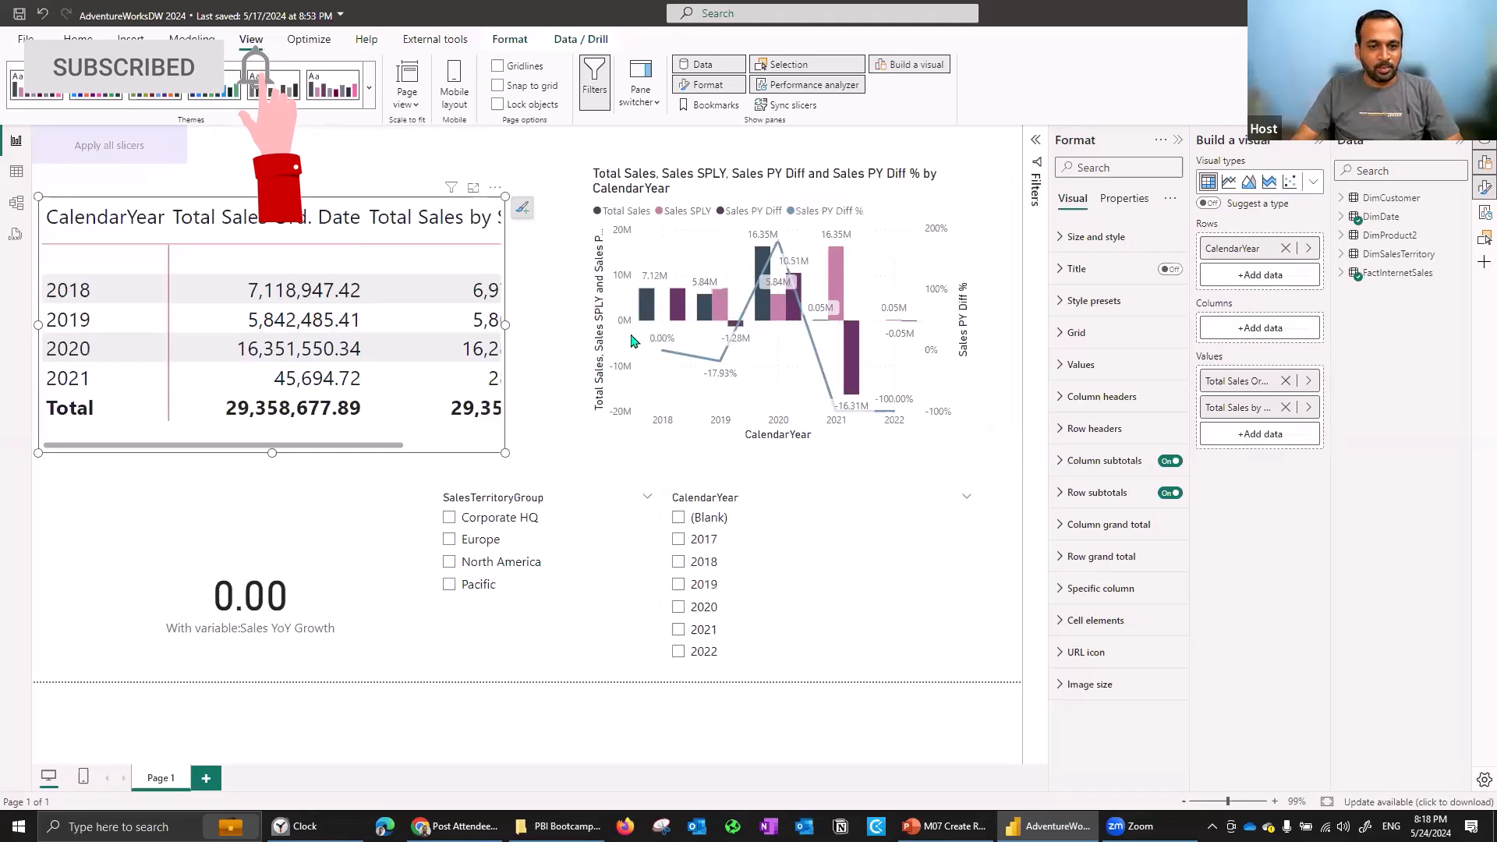
pyautogui.moveTo(505, 325); pyautogui.dragTo(631, 336)
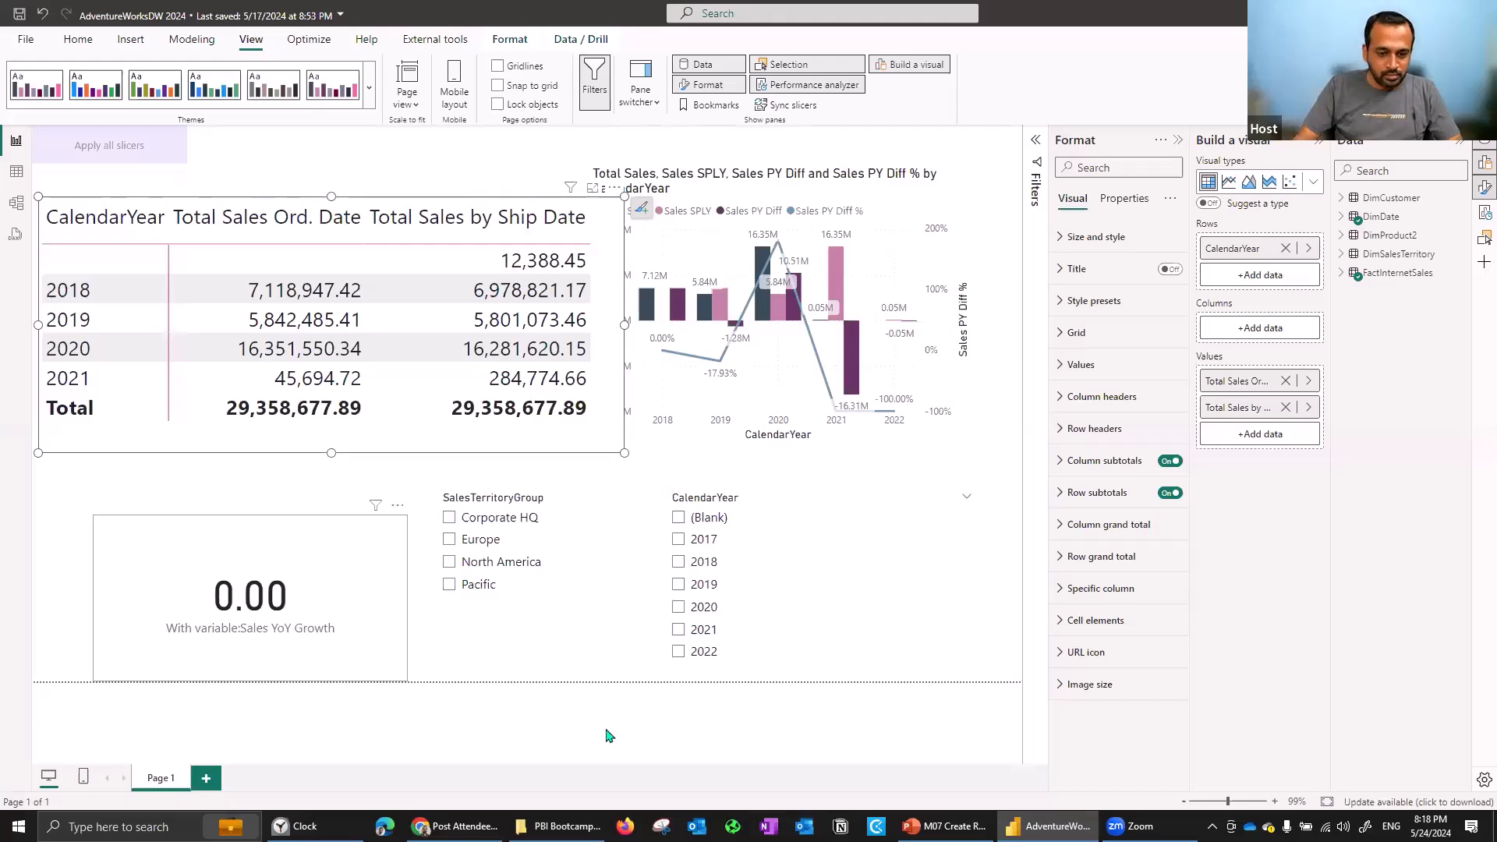
# Switch to PowerPoint to view the Design a Report Layout slide, and return to the Power BI report.
pyautogui.hotkey('alt', 'Tab')
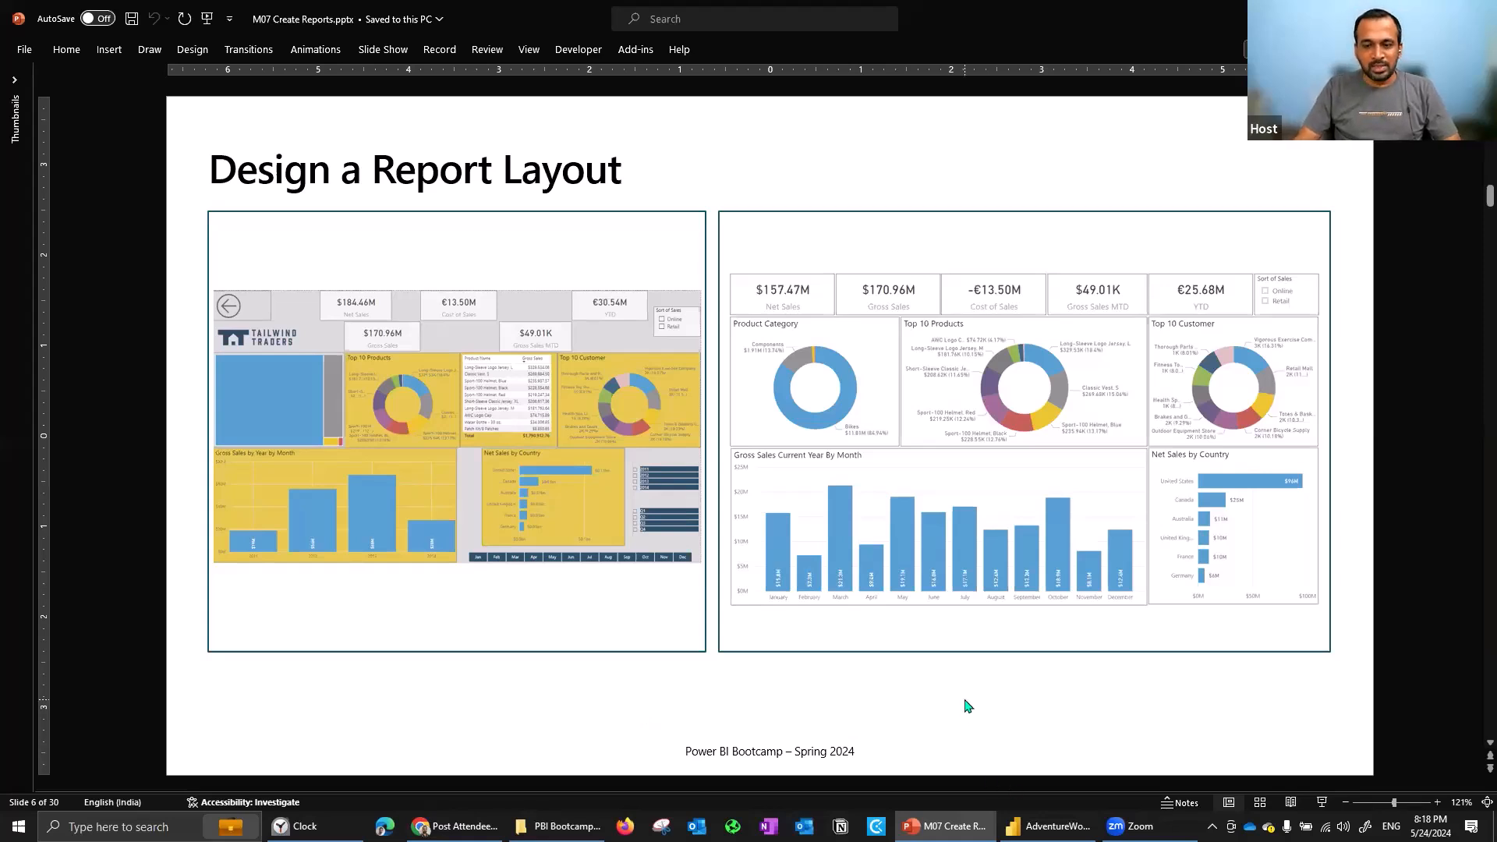
pyautogui.hotkey('alt', 'Tab')
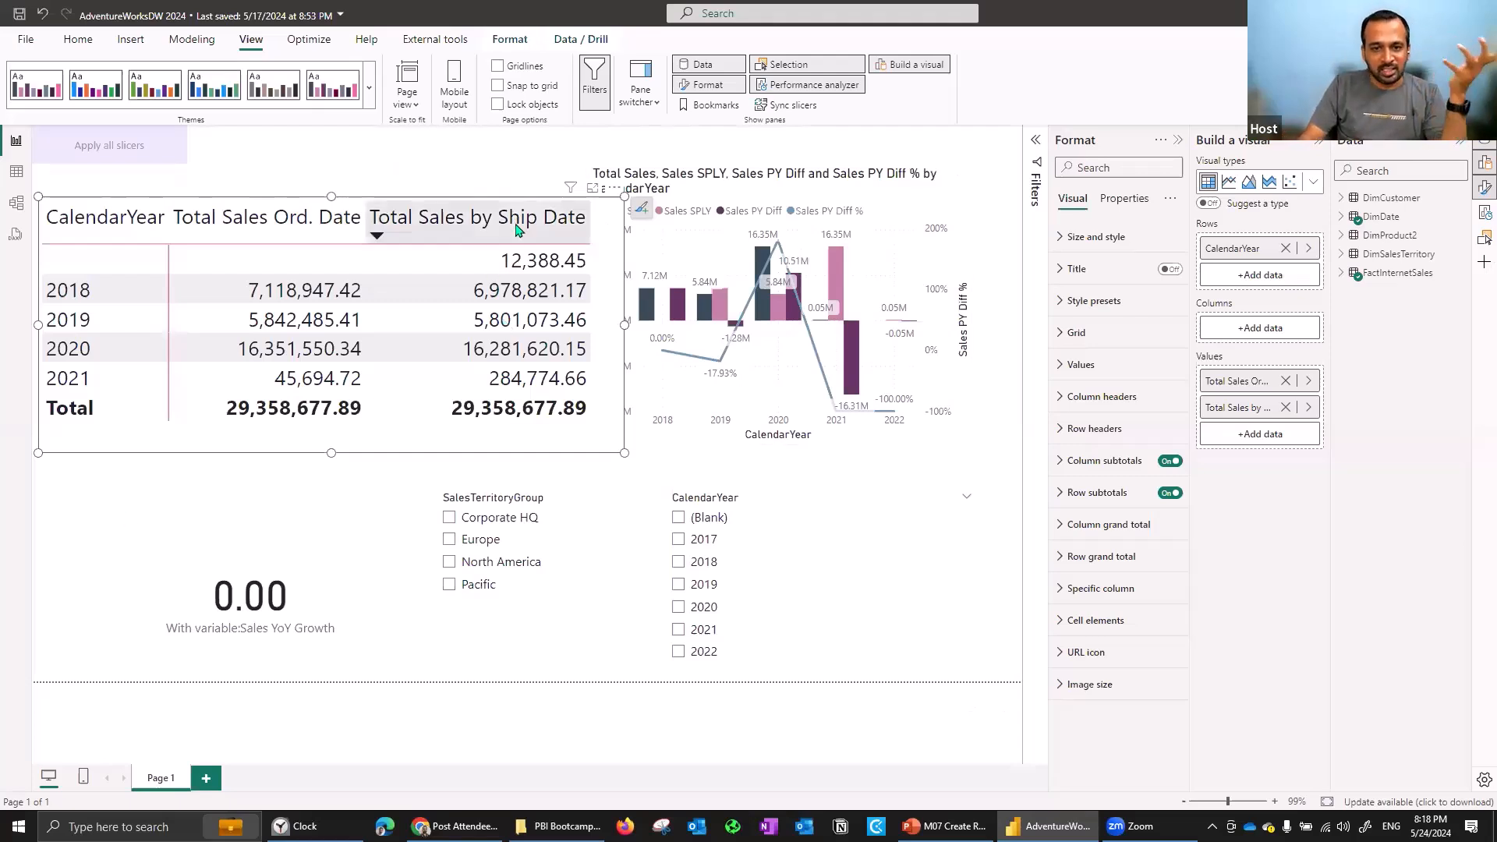
# Move the matrix rightward to free the left part of the page, and delete the Apply all slicers button.
pyautogui.moveTo(323, 196); pyautogui.dragTo(471, 220)
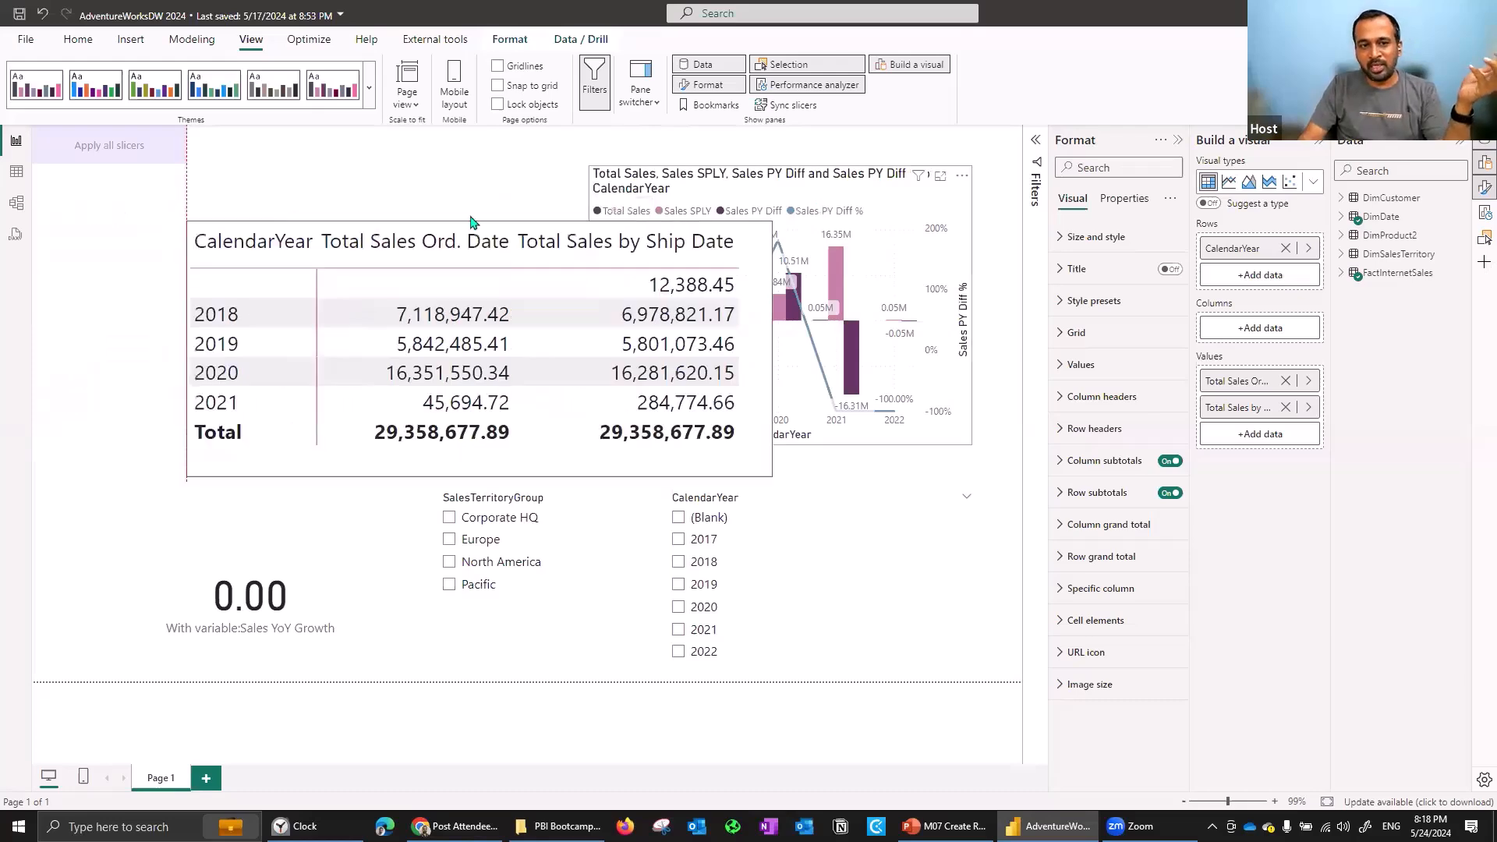
pyautogui.click(103, 140)
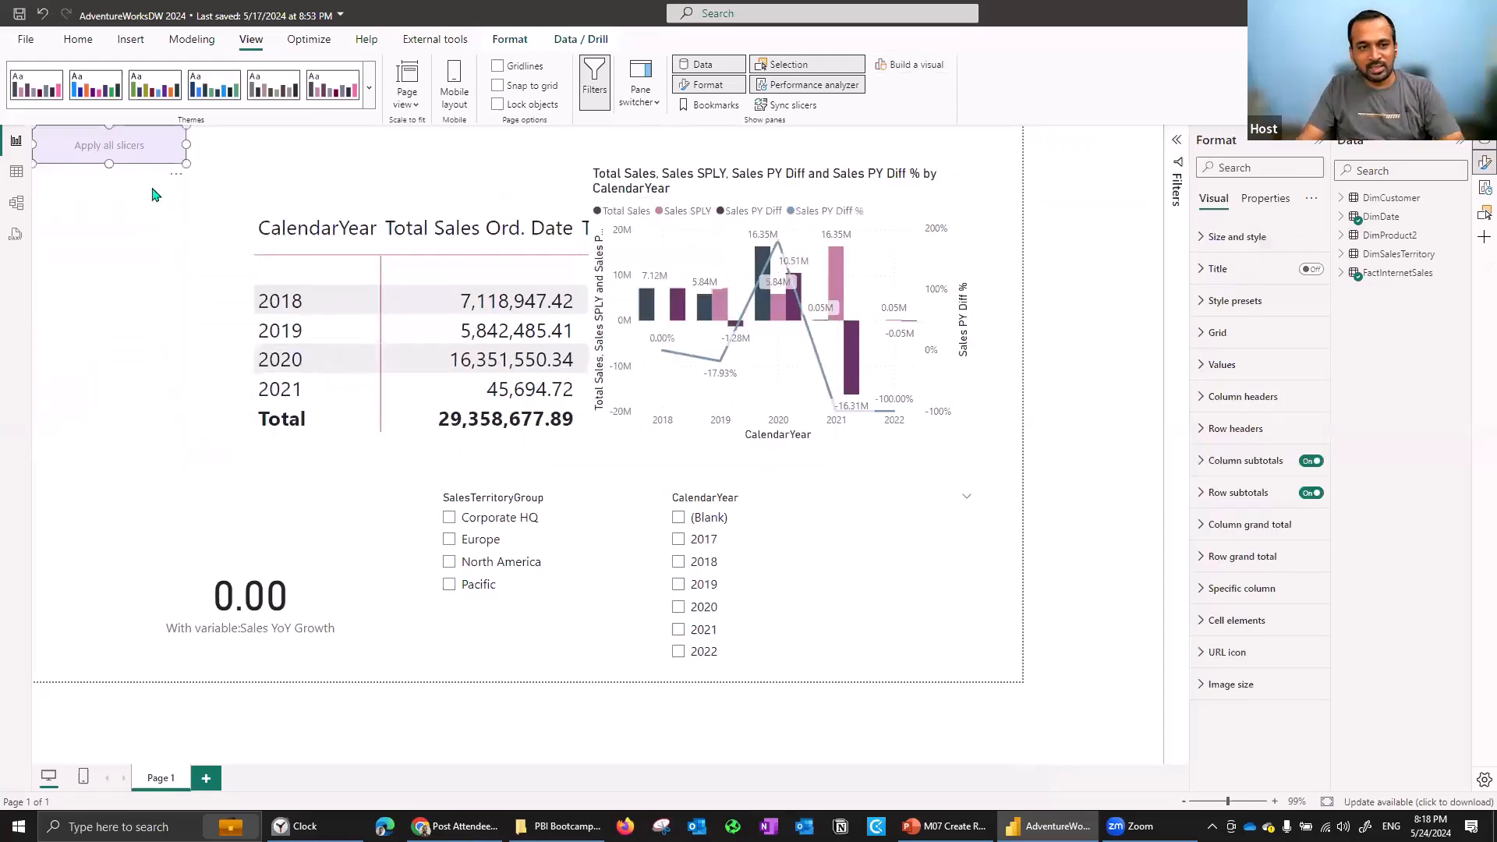
pyautogui.click(53, 196)
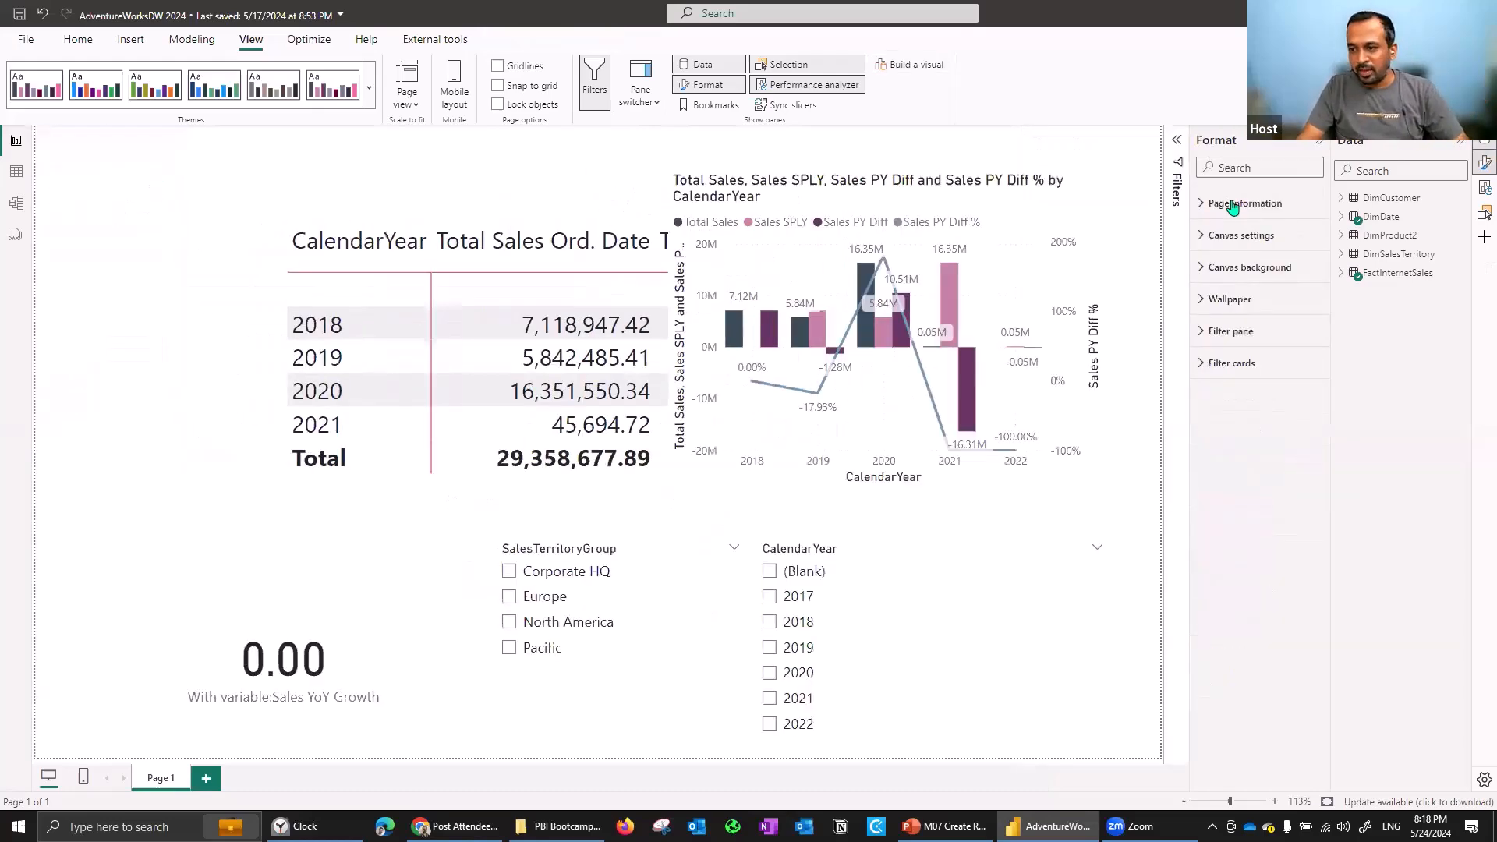
# Add a SalesTerritoryGroup table from DimSalesTerritory at the page's left edge beside the matrix, accepting the slicer behavior notice.
pyautogui.click(1341, 254)
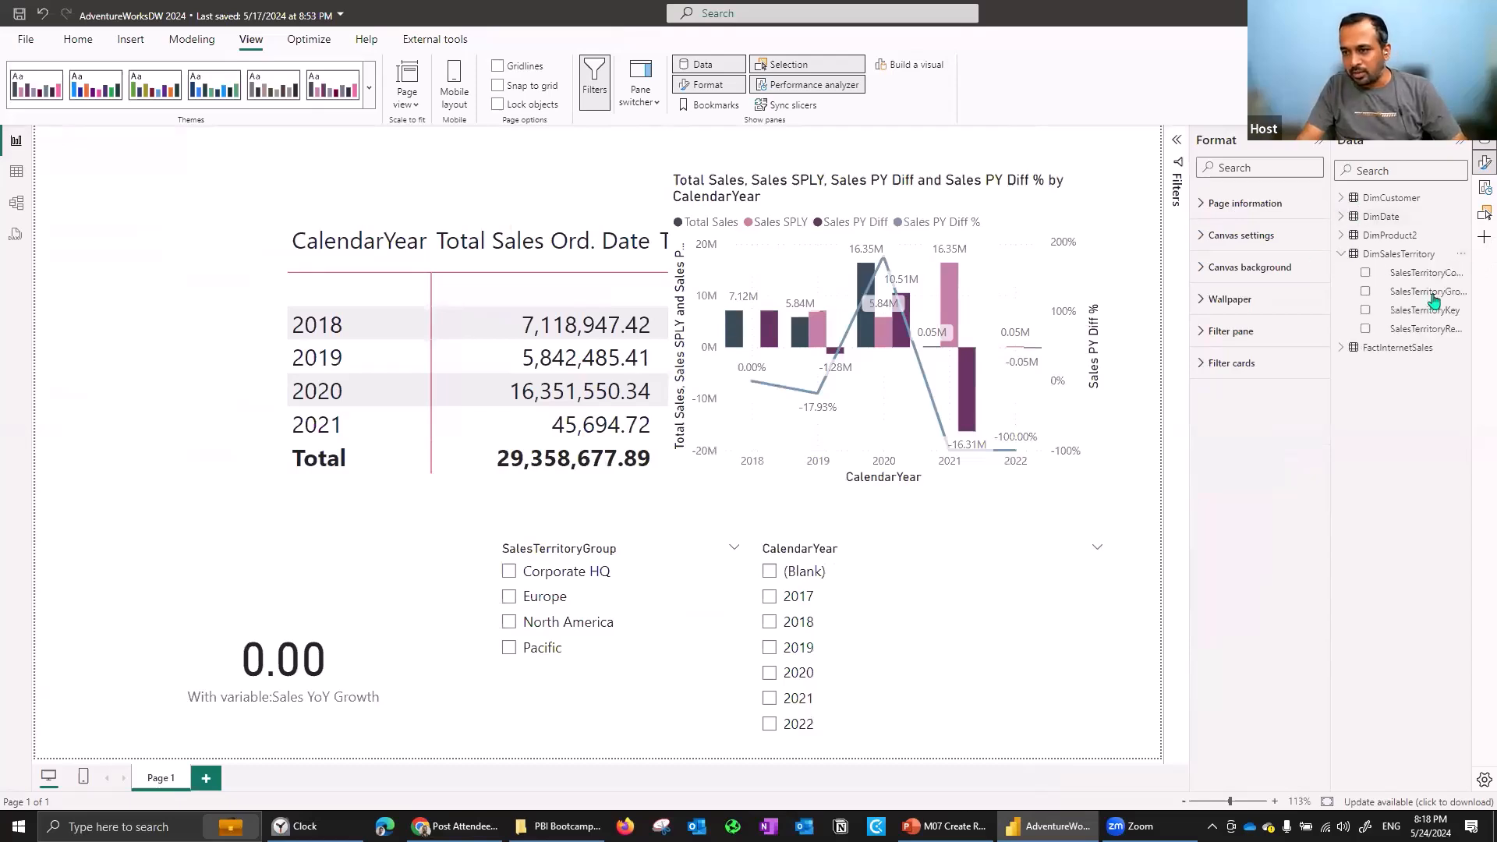
pyautogui.moveTo(1329, 296); pyautogui.dragTo(1288, 299)
pyautogui.moveTo(164, 328); pyautogui.dragTo(168, 276)
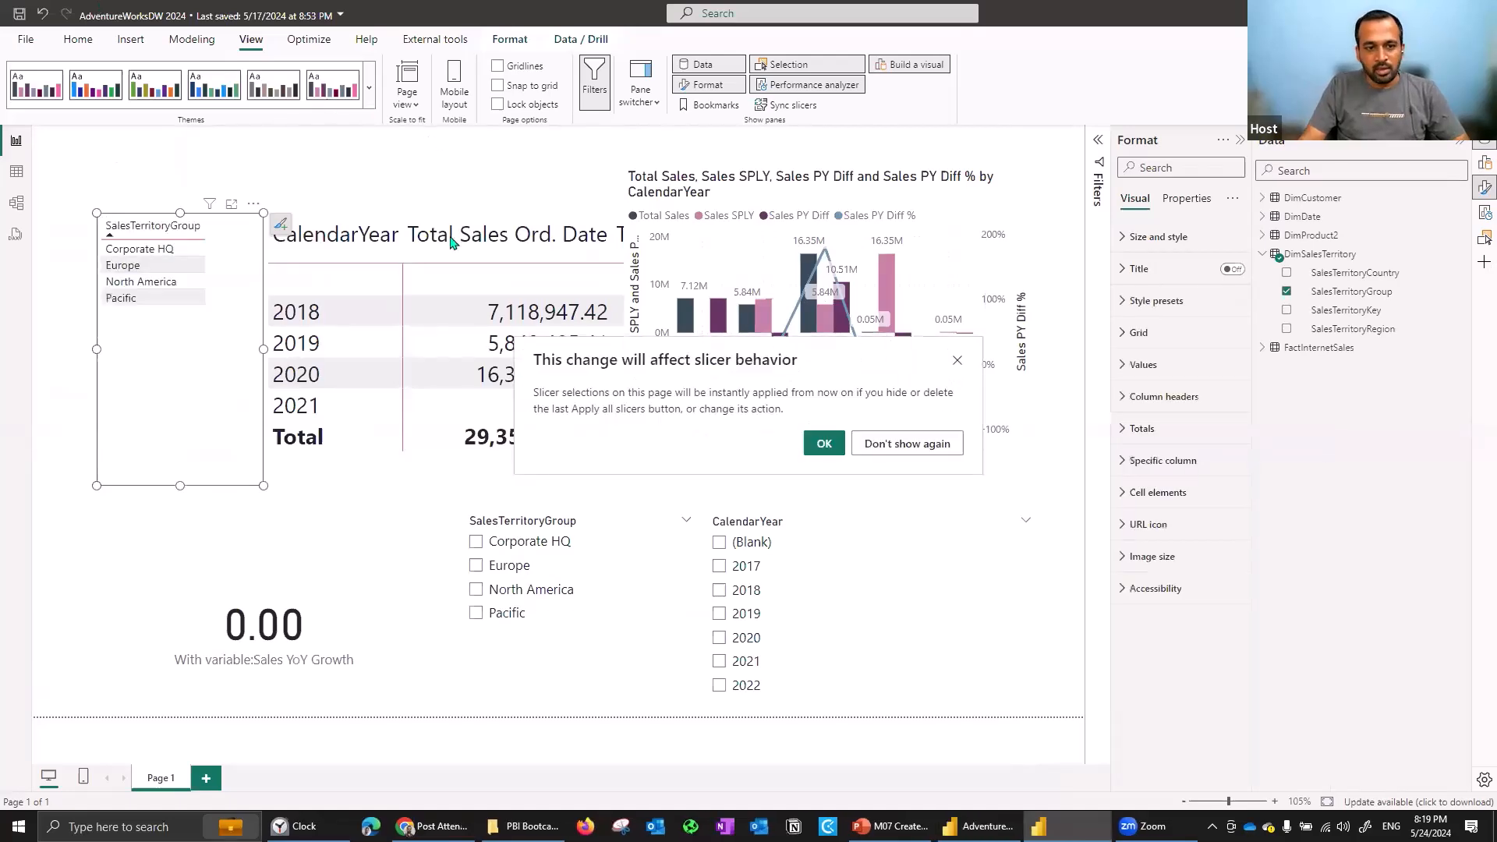
pyautogui.click(824, 444)
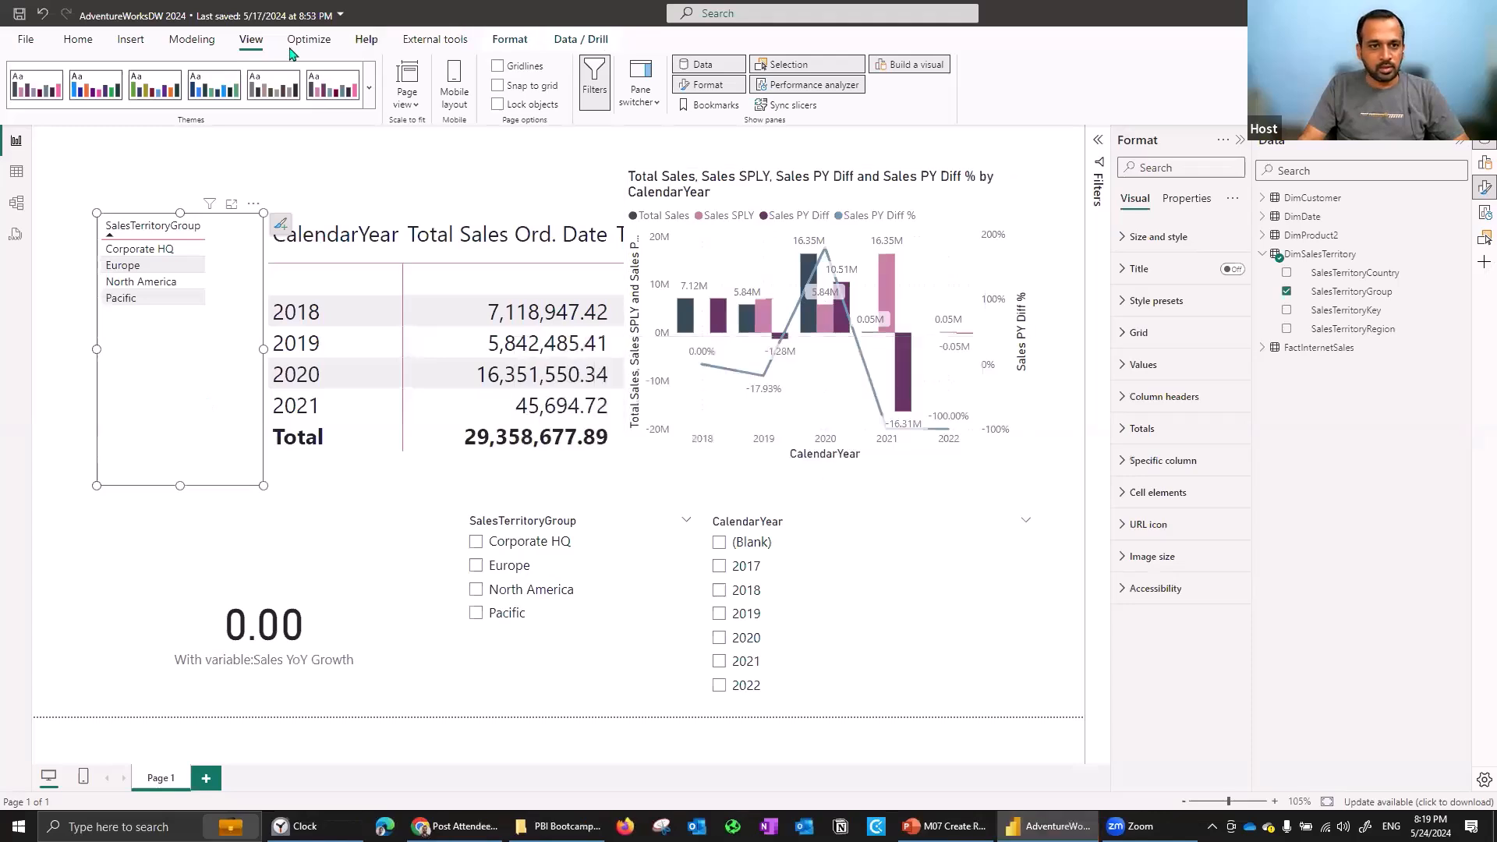
pyautogui.moveTo(140, 403); pyautogui.dragTo(95, 442)
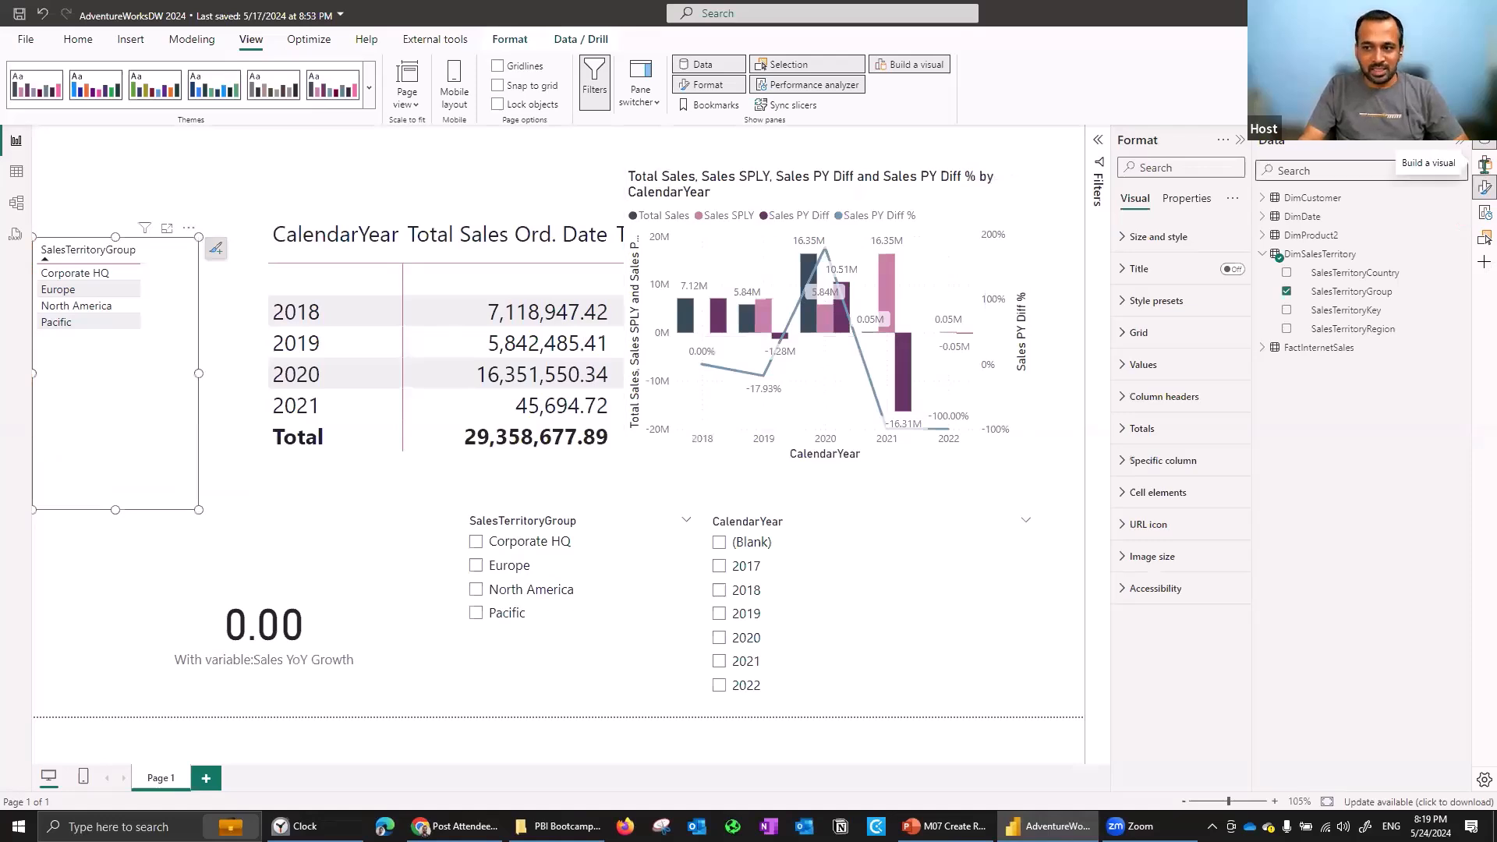
# Turn off automatic visual type suggestion and convert the new SalesTerritoryGroup table into a slicer.
pyautogui.click(1478, 171)
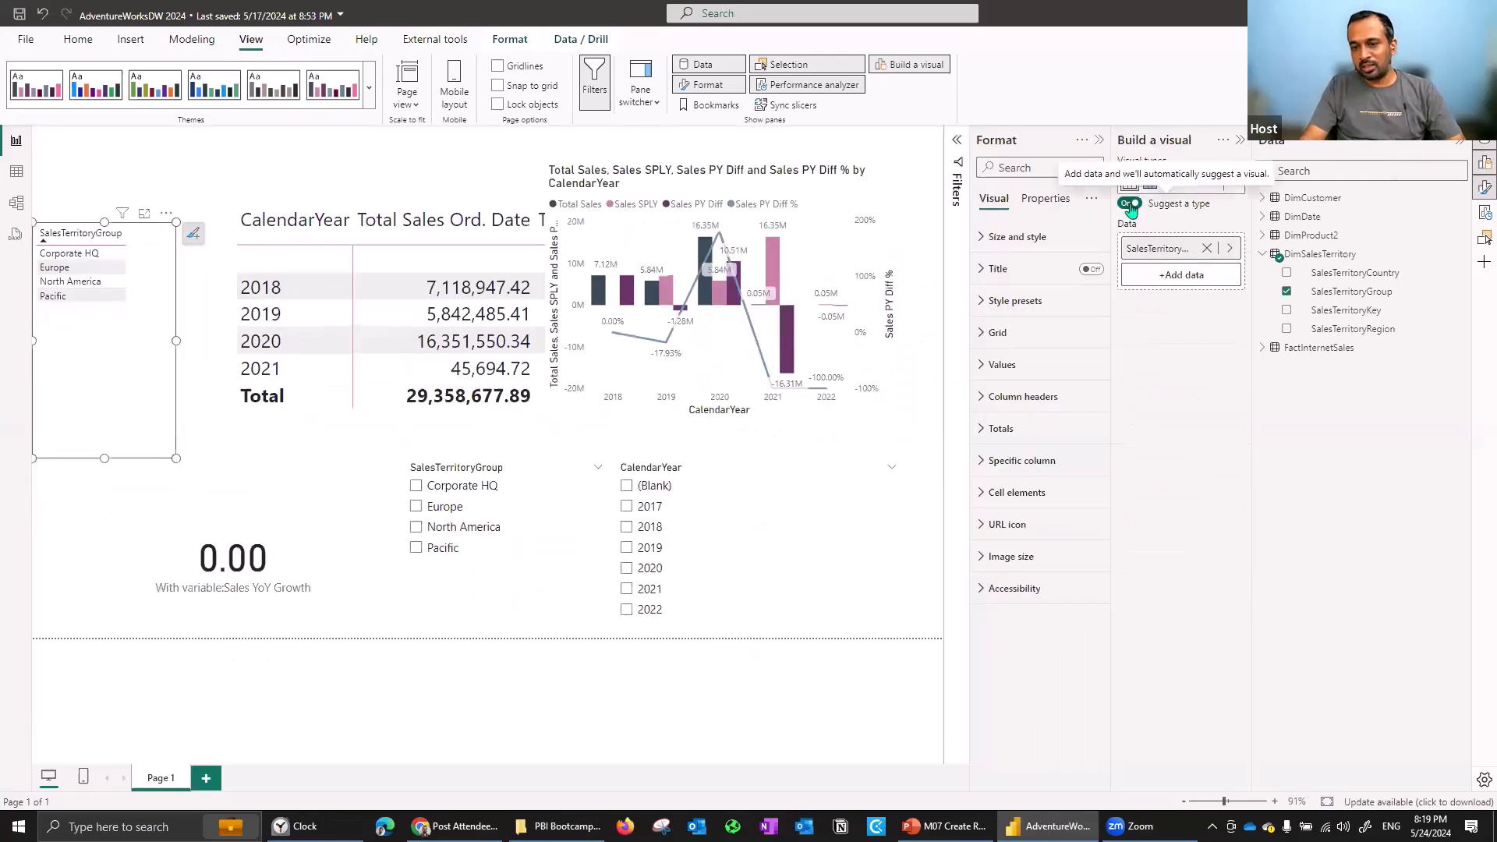
pyautogui.click(1130, 207)
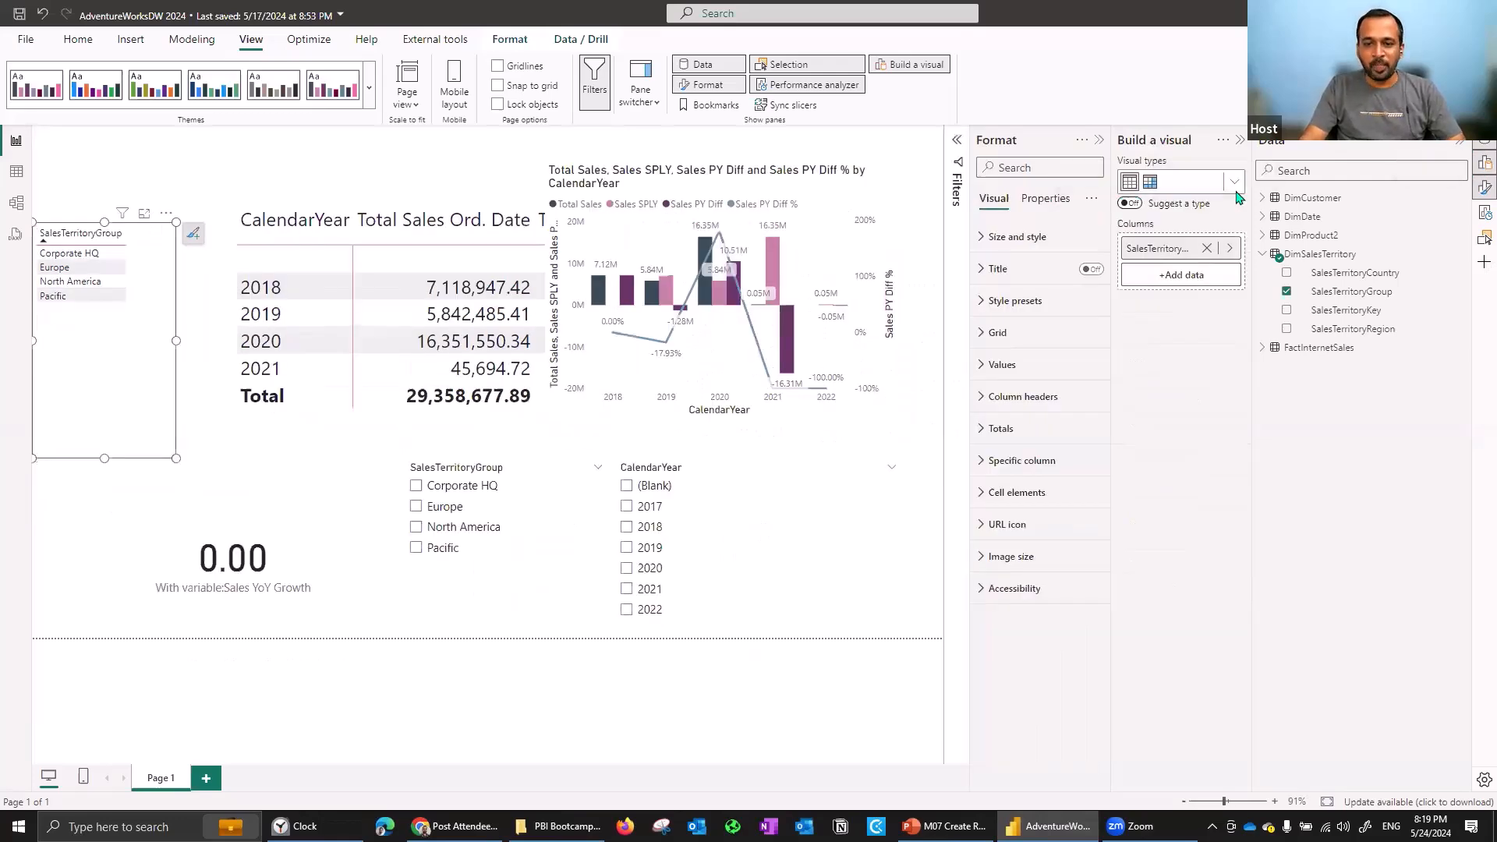
pyautogui.click(1237, 188)
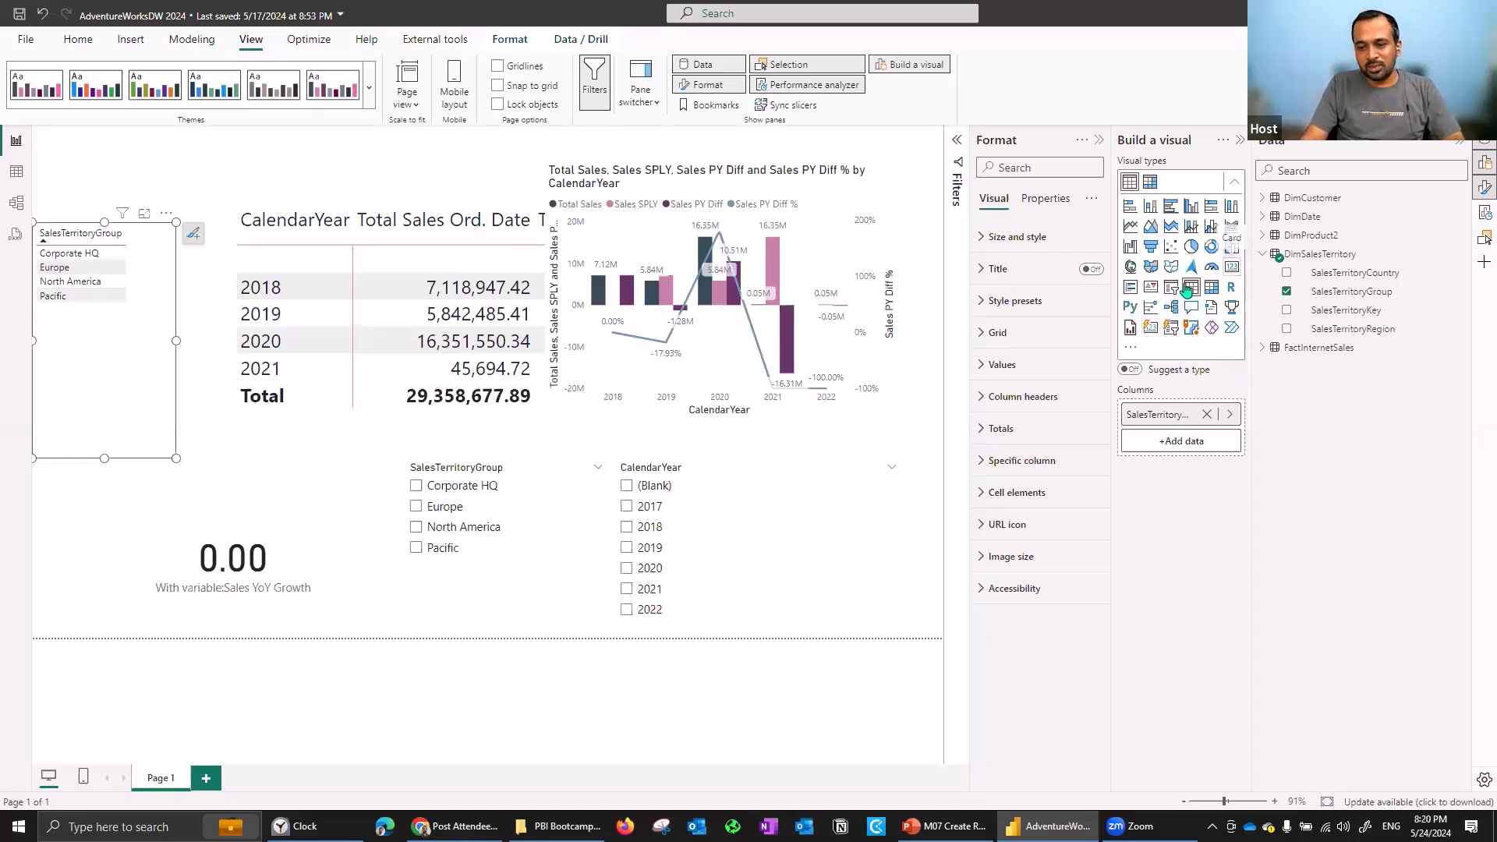
pyautogui.click(1173, 293)
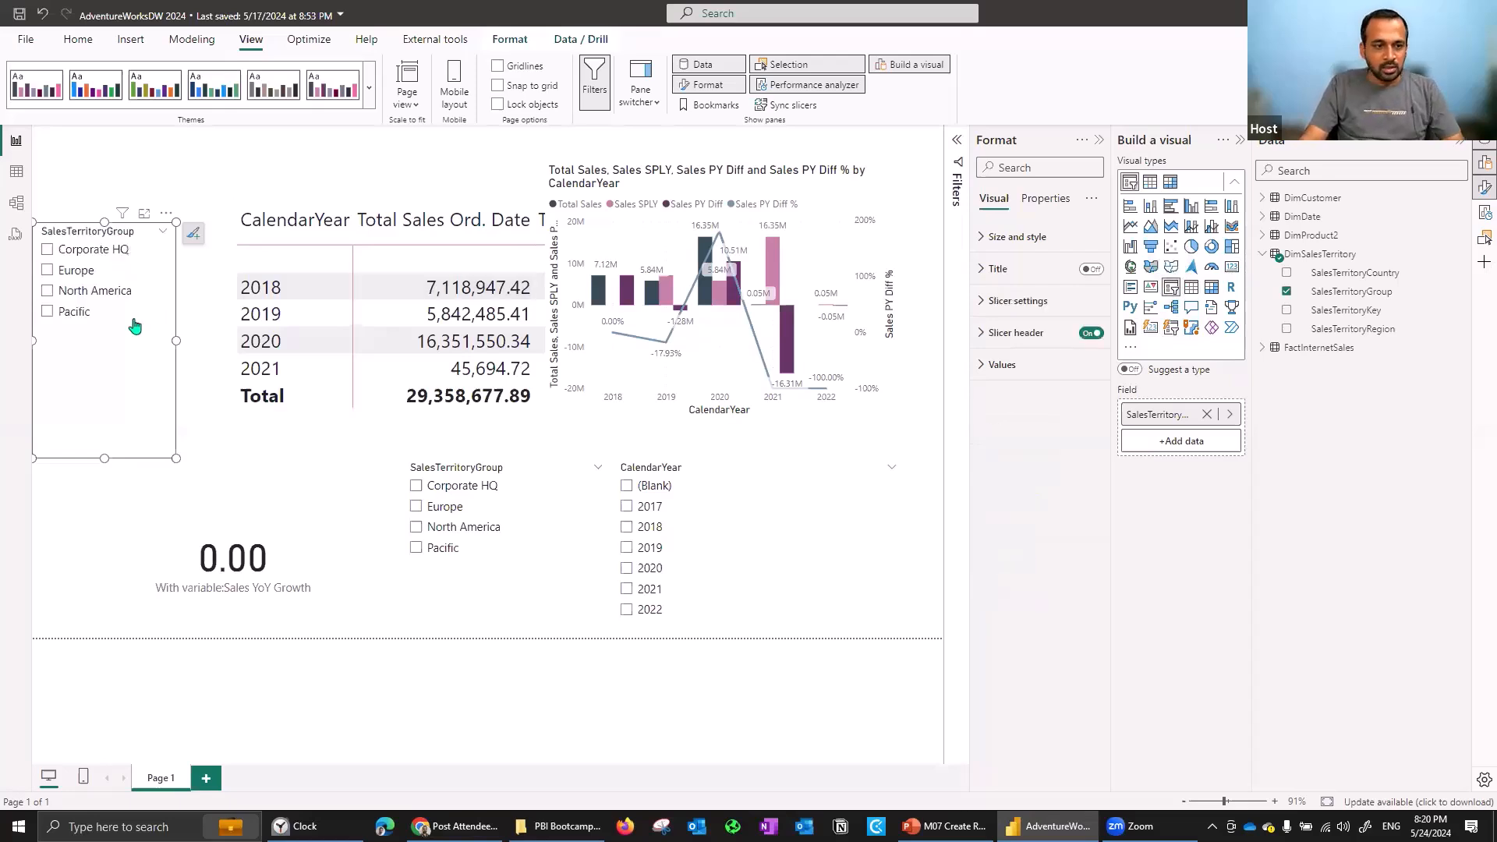
# Set the new SalesTerritoryGroup slicer's style to Dropdown and enable its "Select all" option.
pyautogui.click(1029, 302)
pyautogui.click(1022, 380)
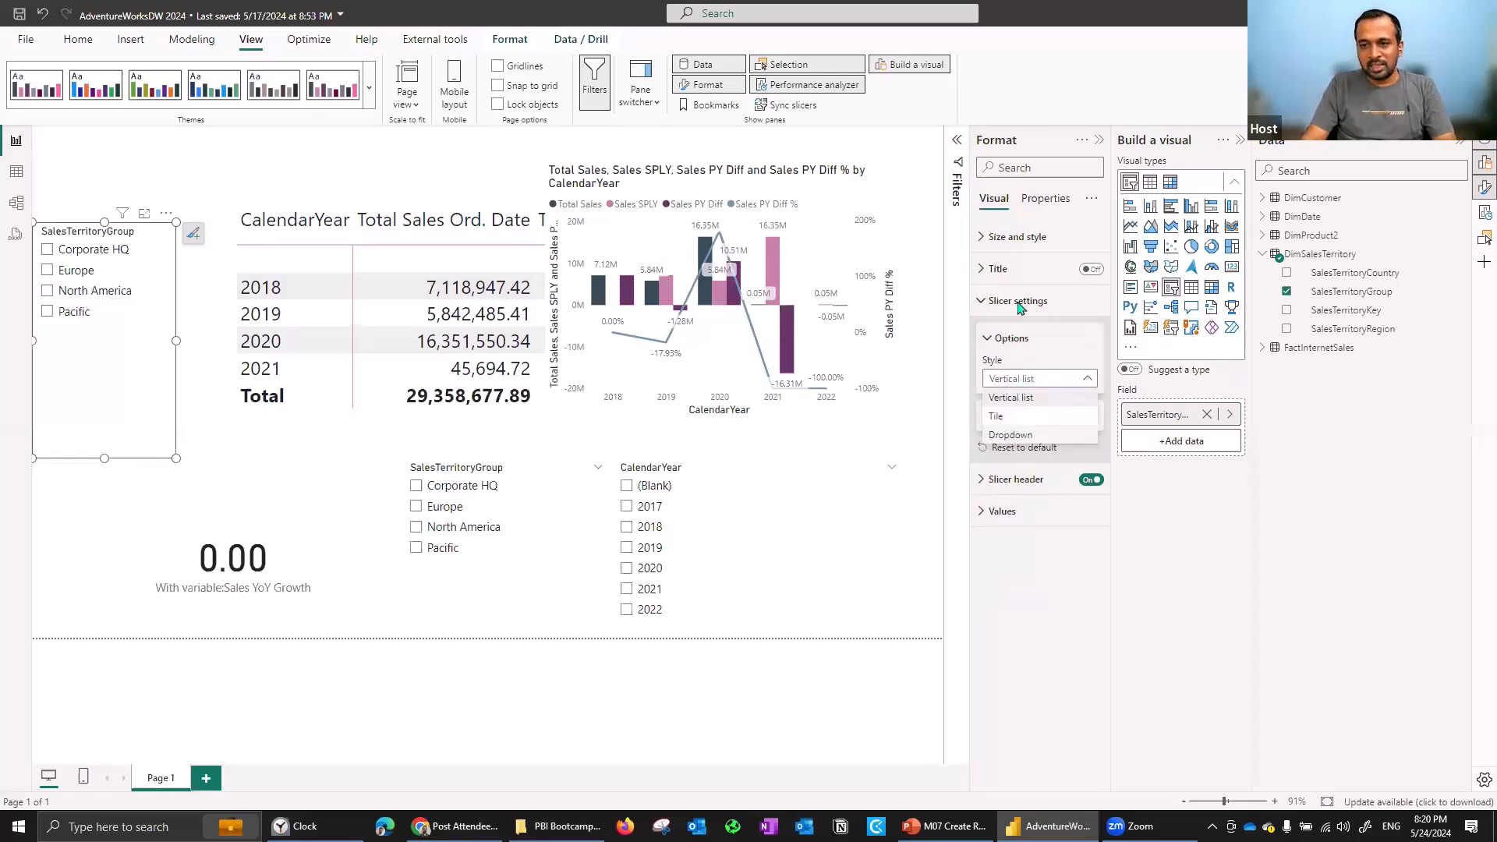
pyautogui.click(1024, 437)
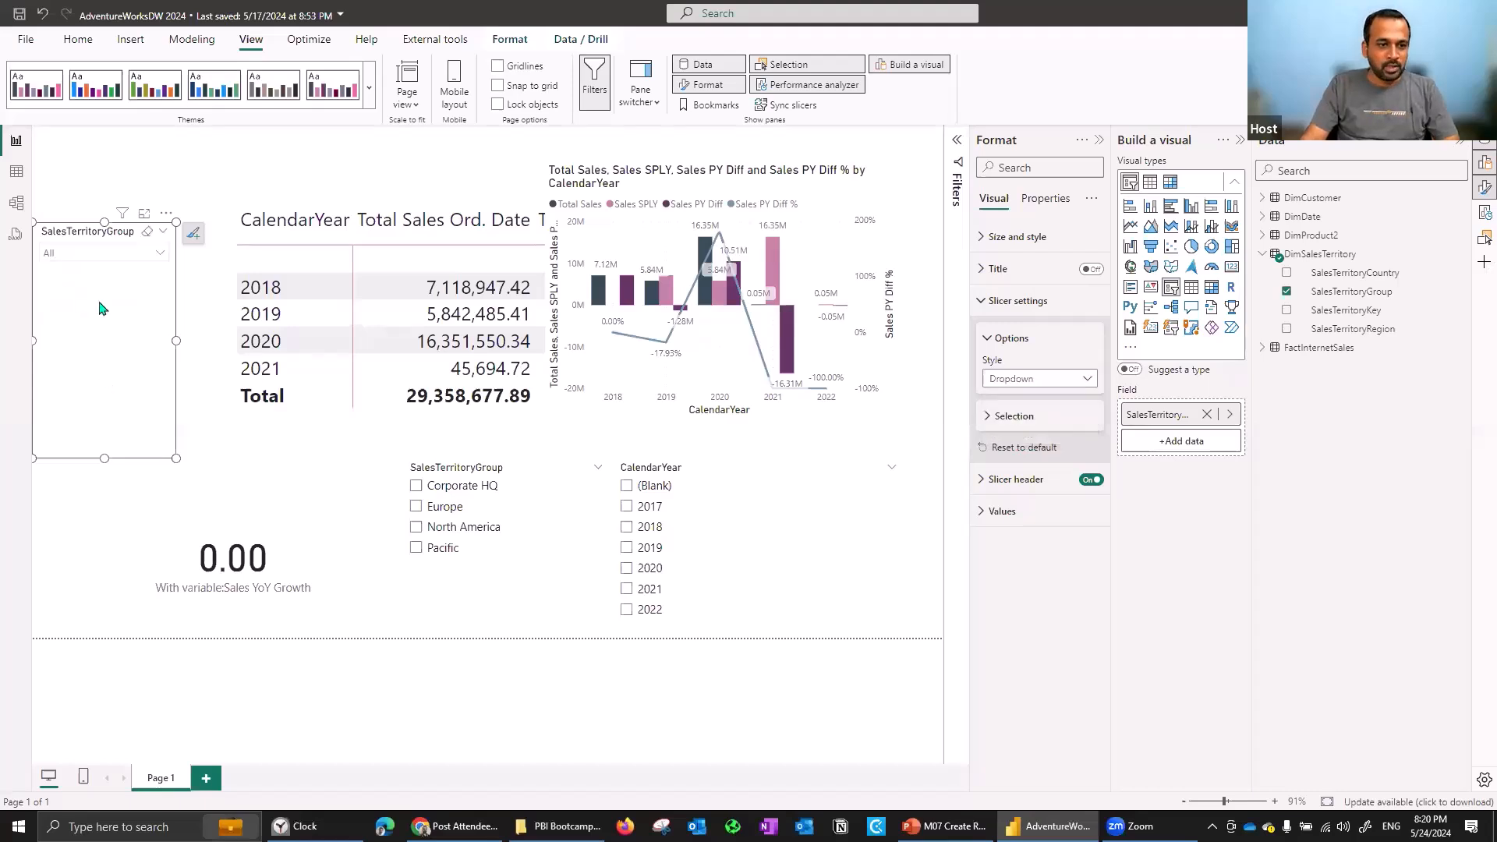
pyautogui.click(87, 254)
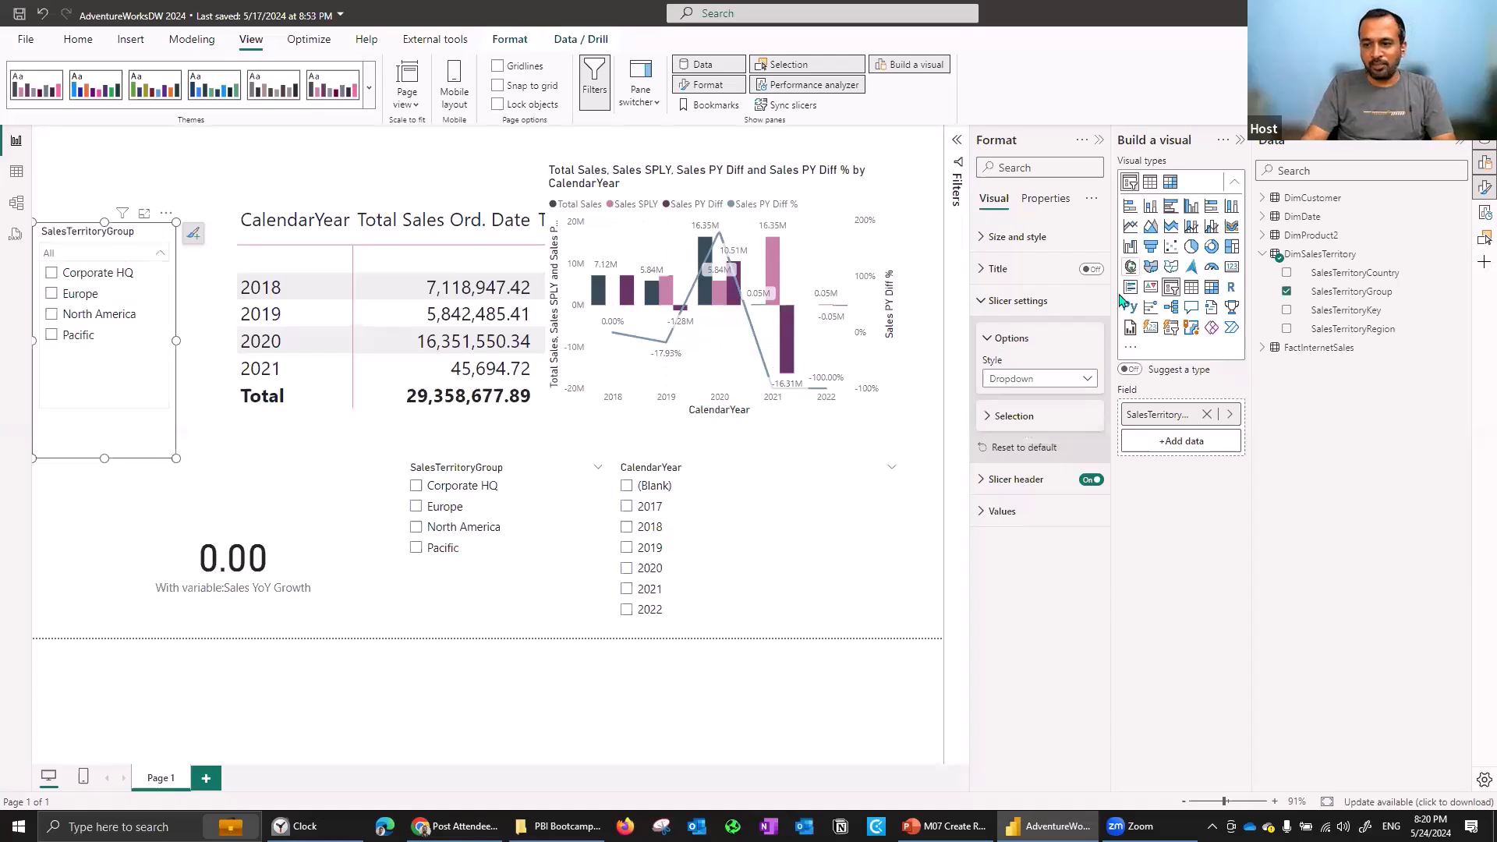
pyautogui.click(1015, 418)
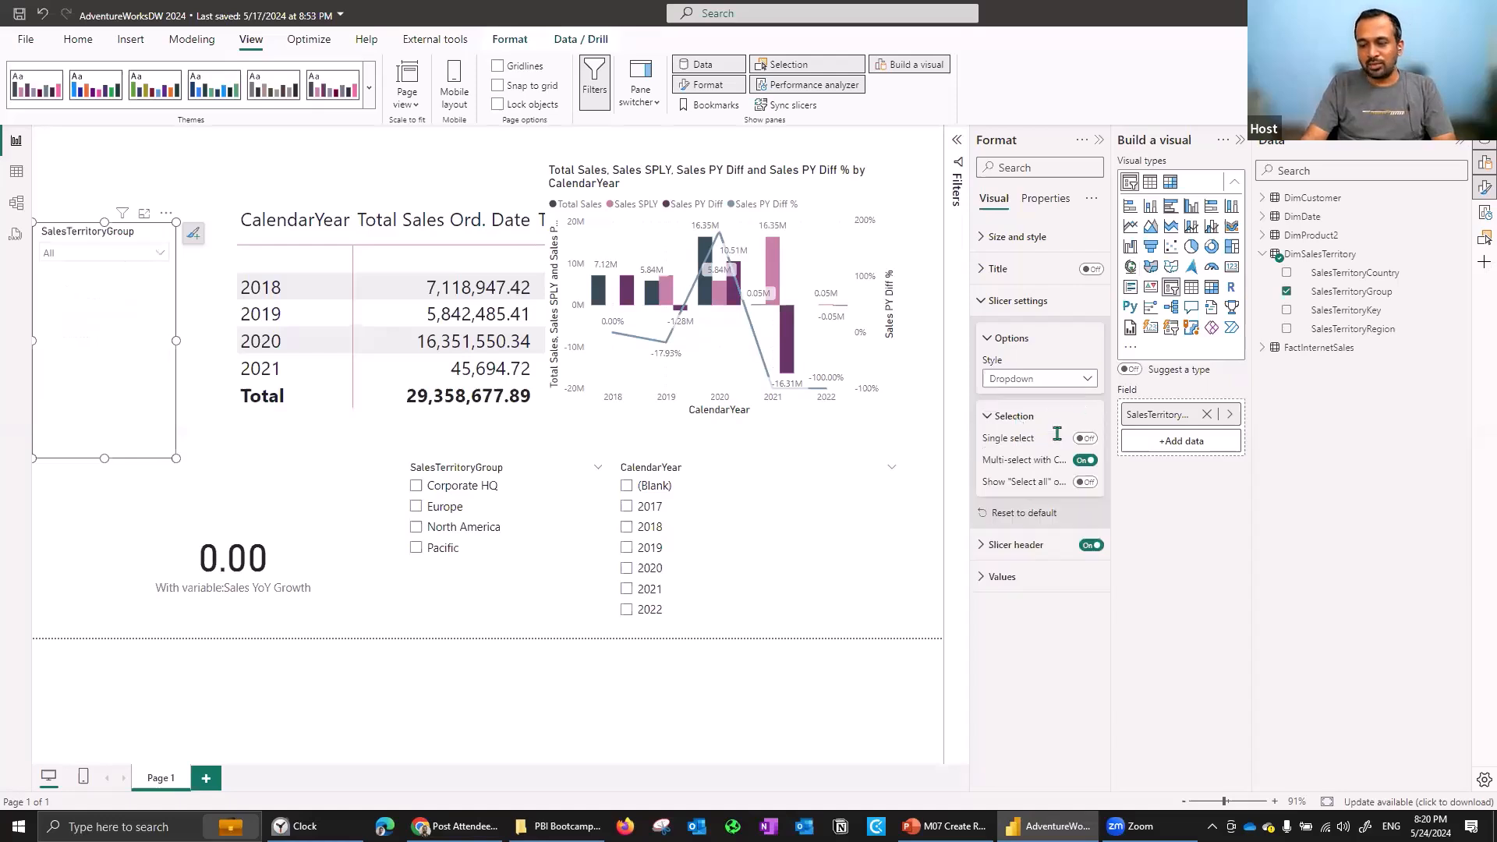
pyautogui.click(1084, 483)
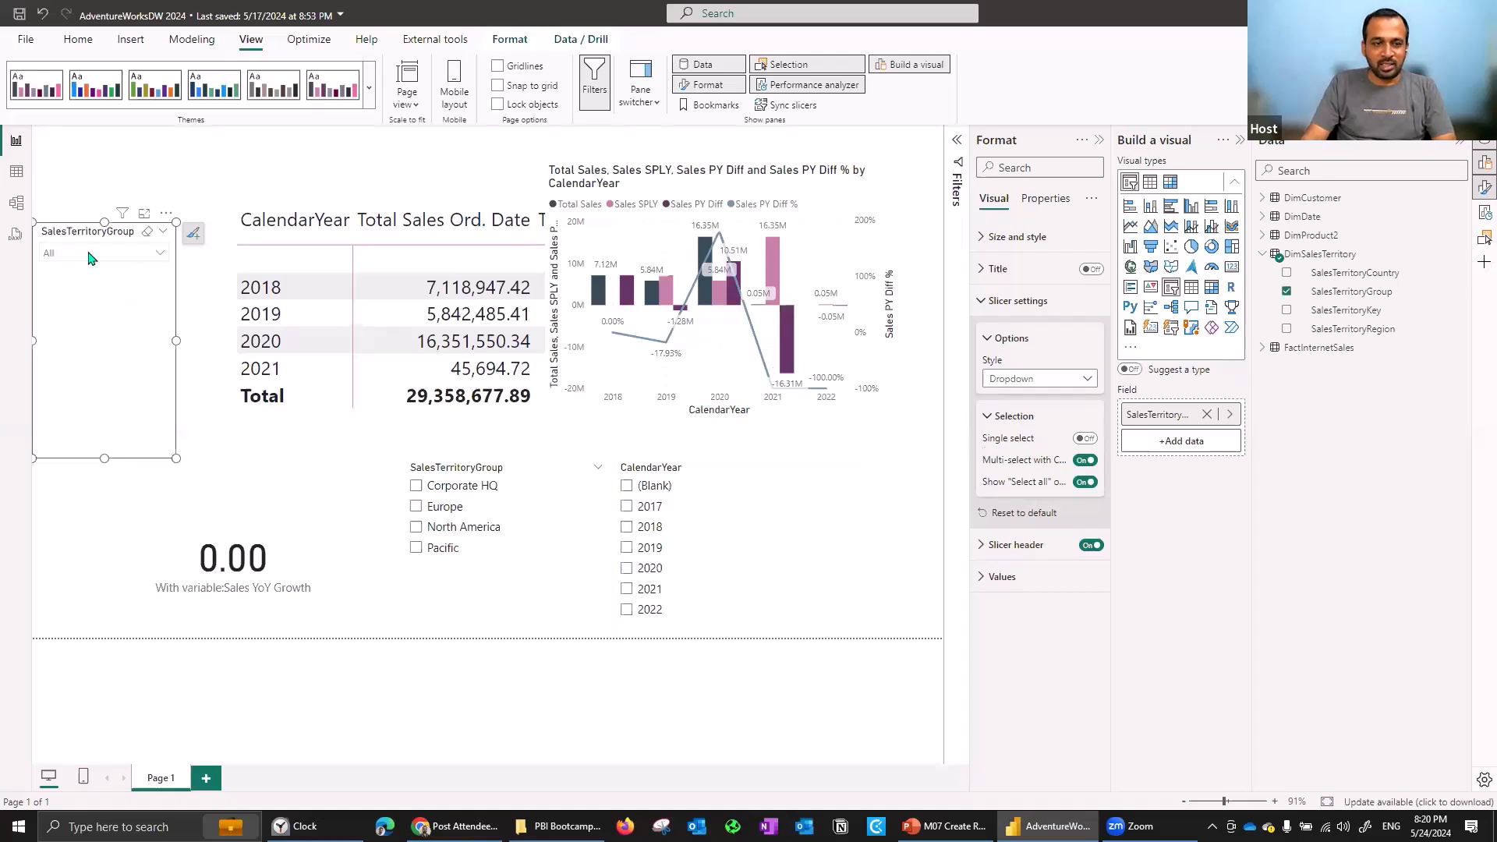
# Check the "Select all" entry in the dropdown SalesTerritoryGroup slicer and turn off its multi-select with CTRL option.
pyautogui.click(59, 257)
pyautogui.click(53, 273)
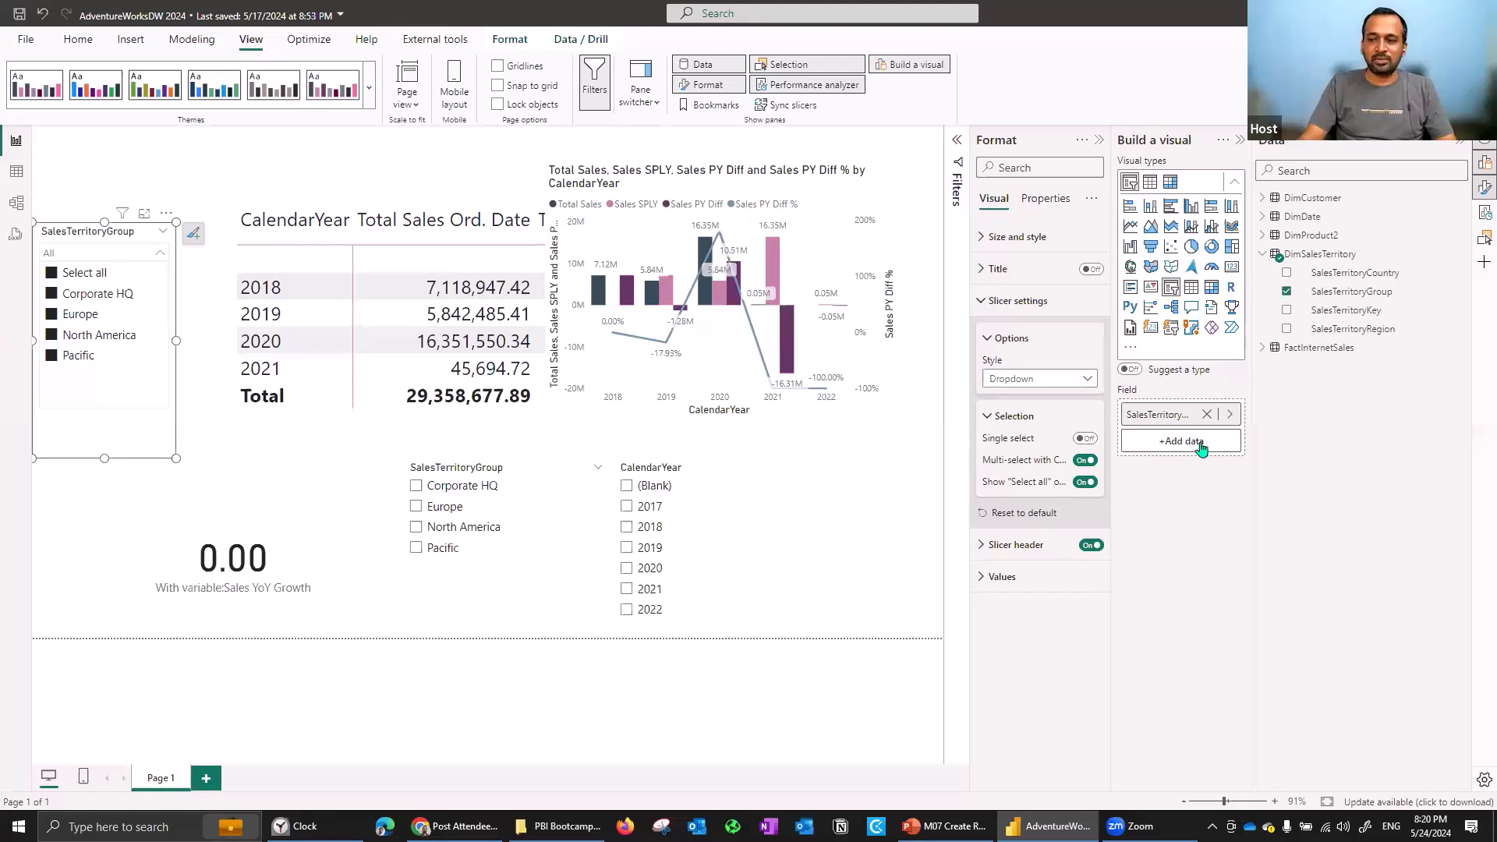
pyautogui.click(1084, 463)
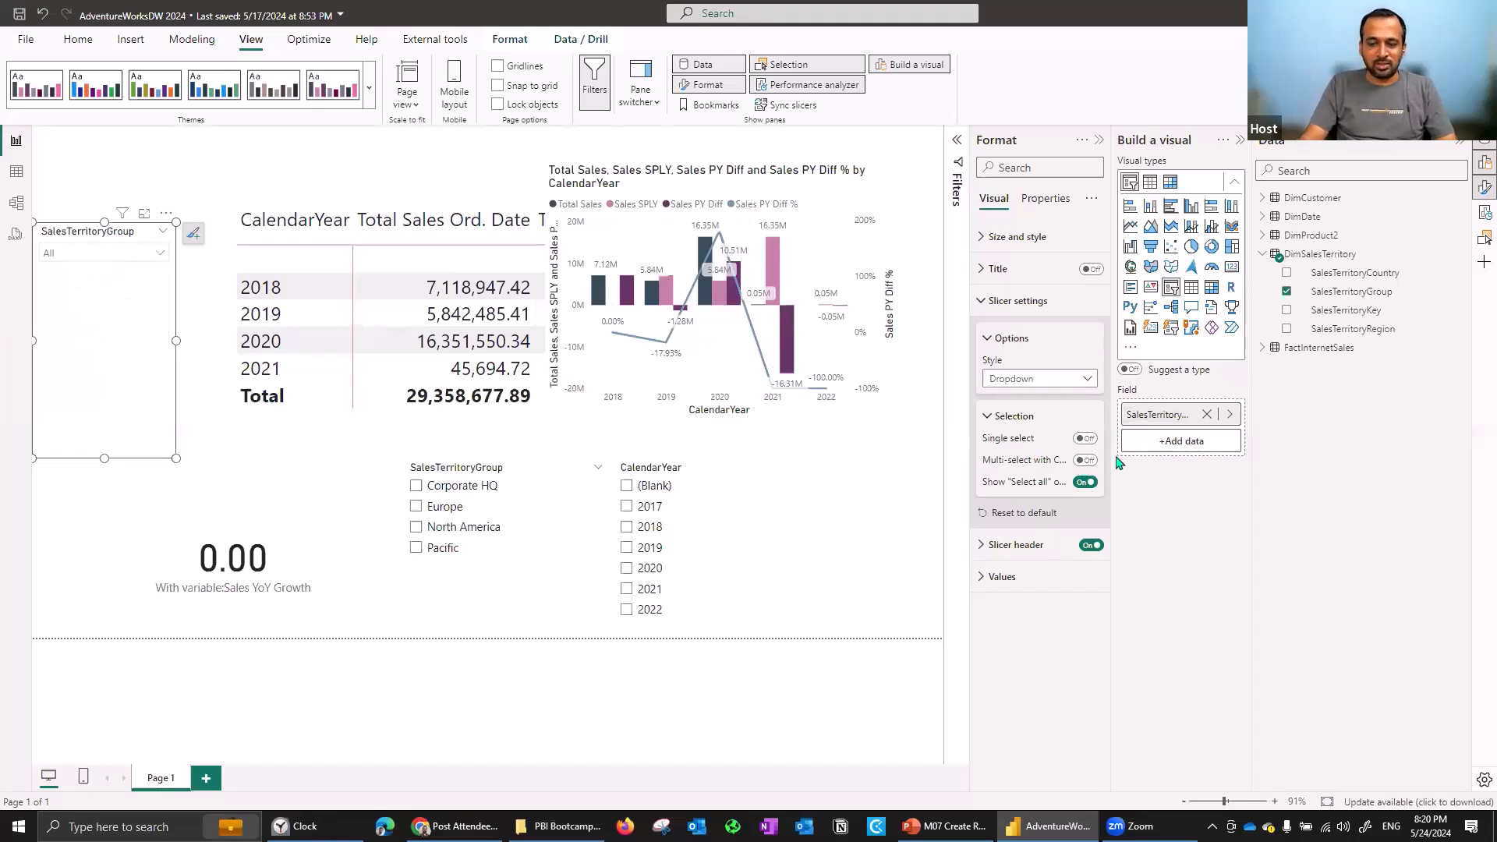
# Test selecting multiple values without CTRL by toggling Corporate HQ, Europe and North America in the dropdown slicer.
pyautogui.click(66, 252)
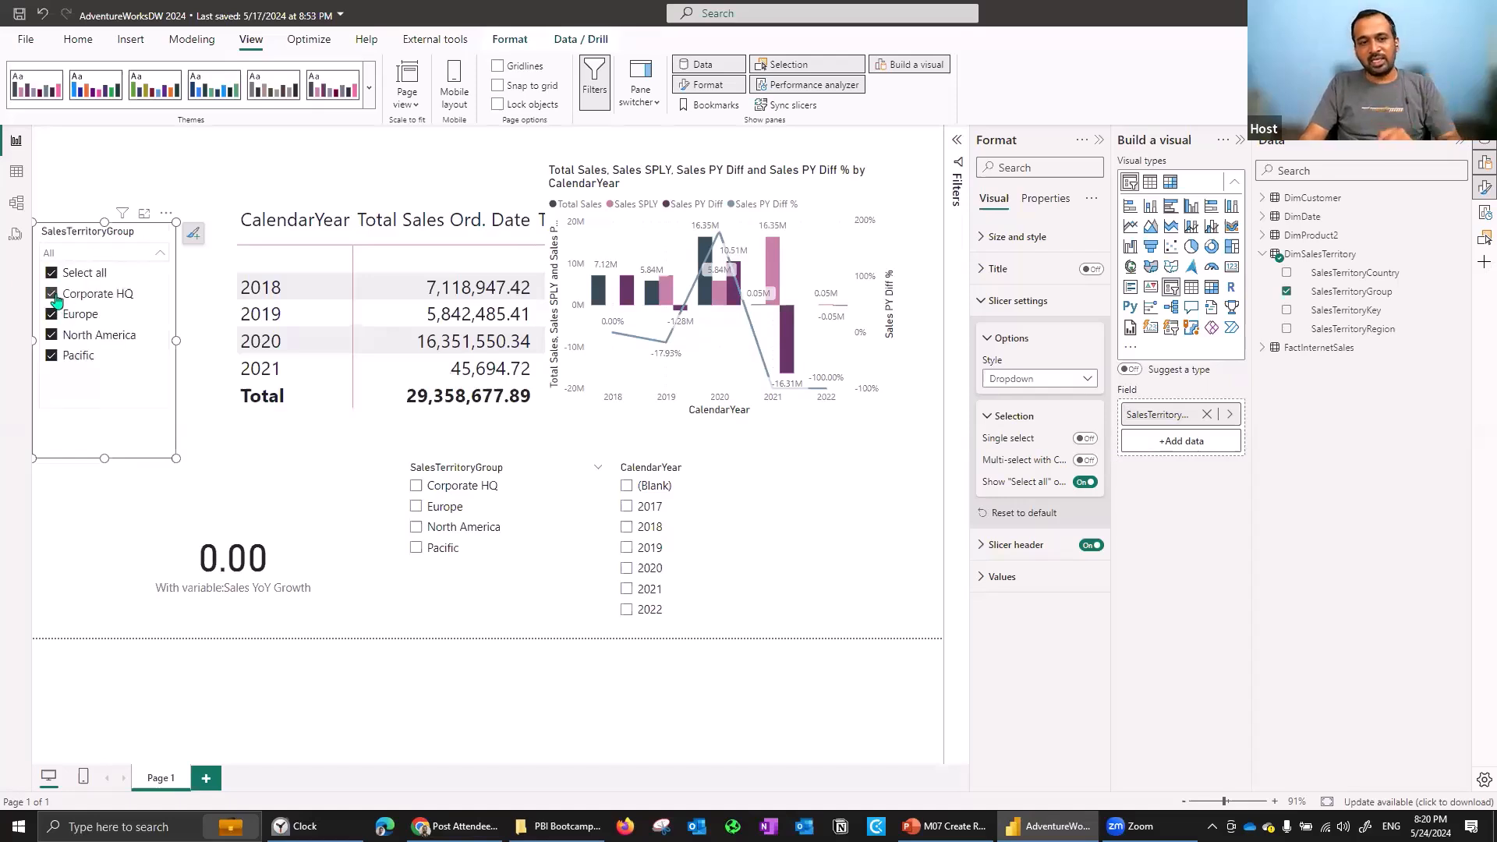
pyautogui.click(55, 296)
pyautogui.click(53, 316)
pyautogui.click(65, 336)
pyautogui.click(66, 336)
pyautogui.click(75, 313)
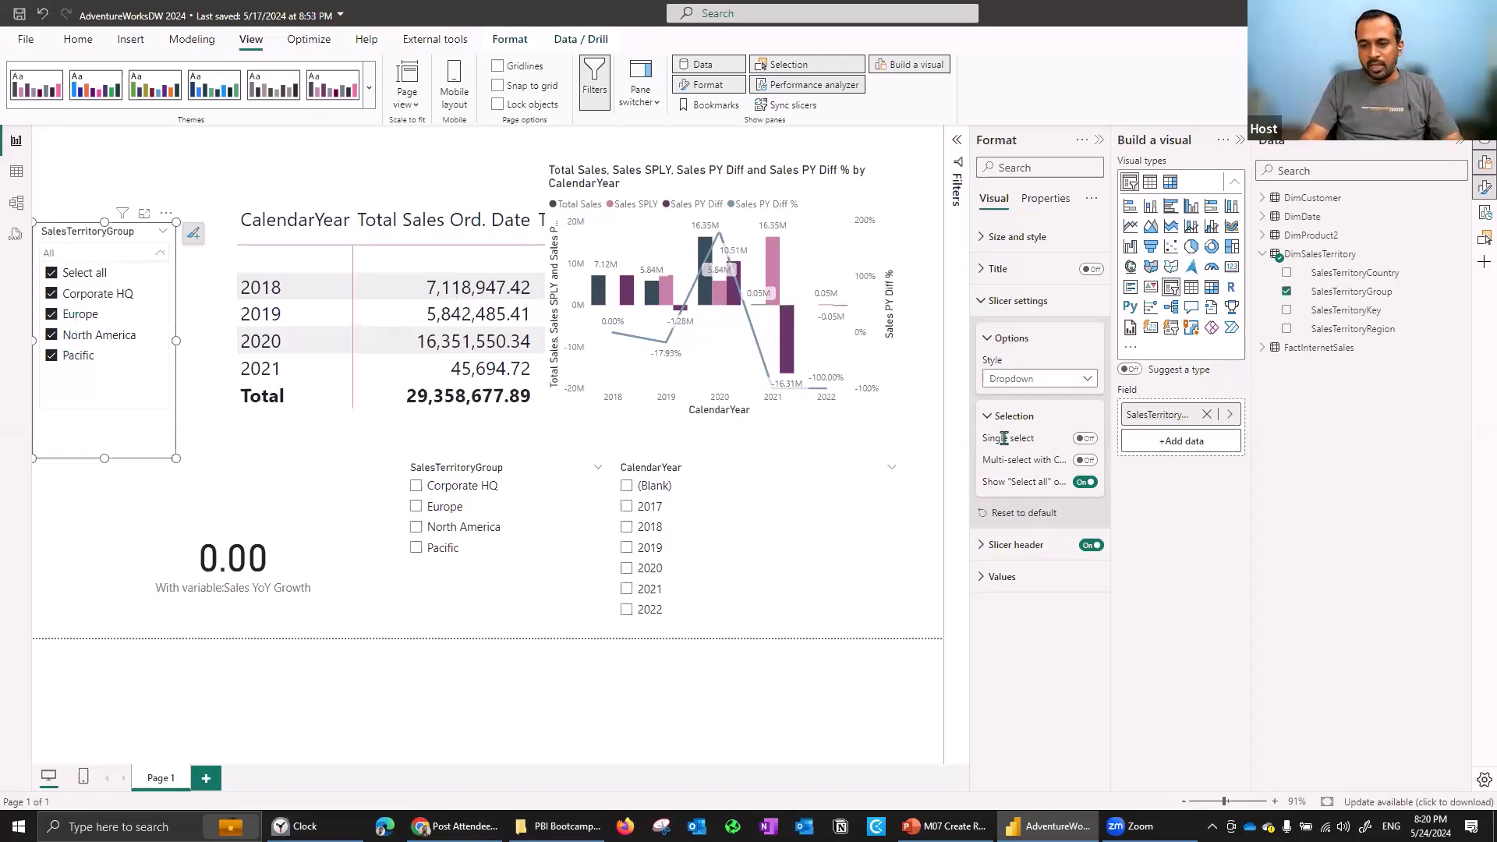
# Turn on single select for the dropdown SalesTerritoryGroup slicer and filter the page by Europe.
pyautogui.click(1087, 440)
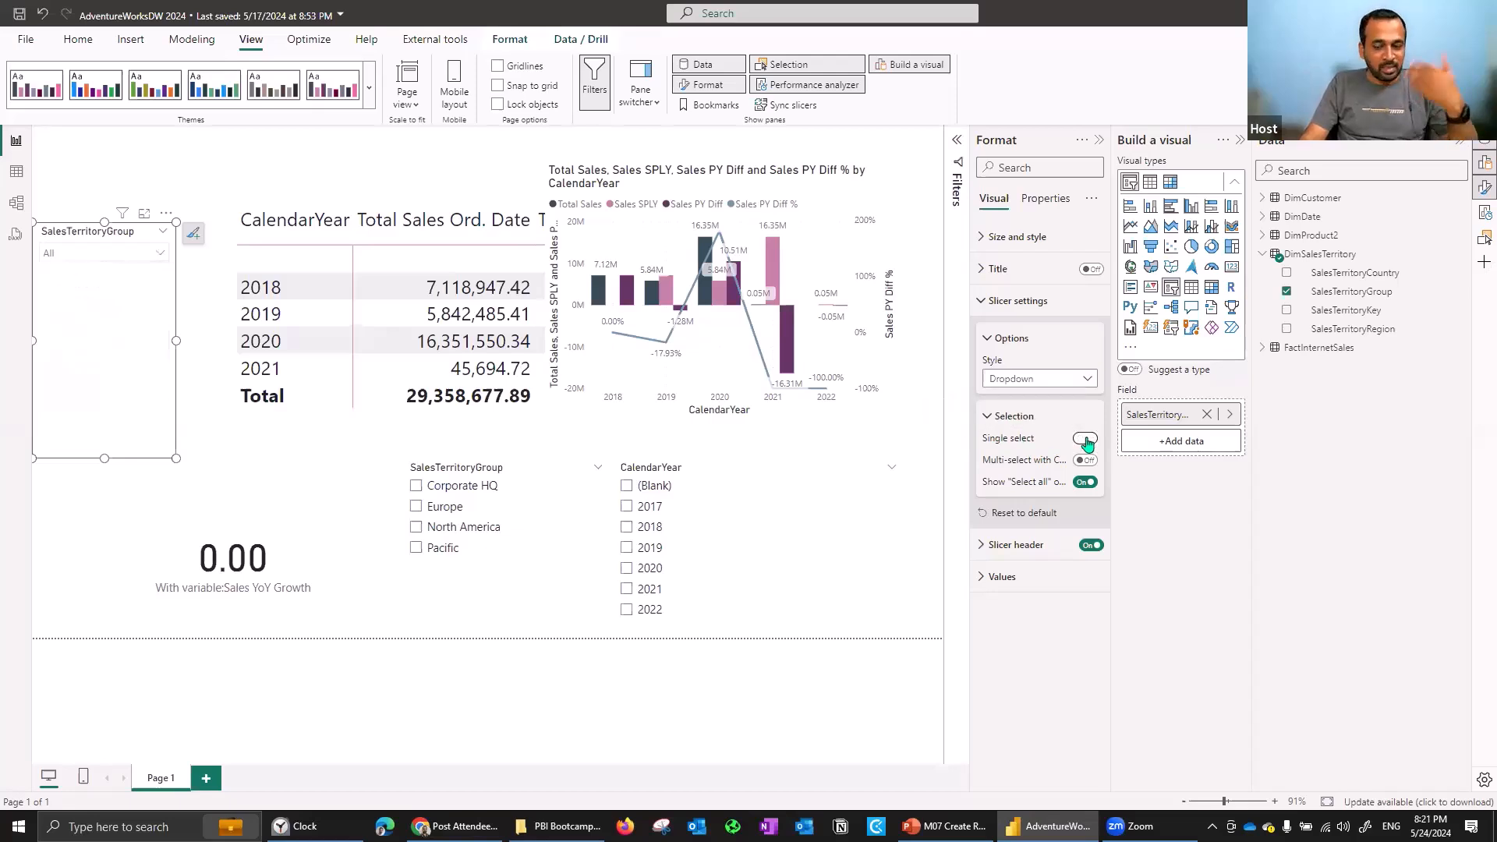
pyautogui.click(1087, 440)
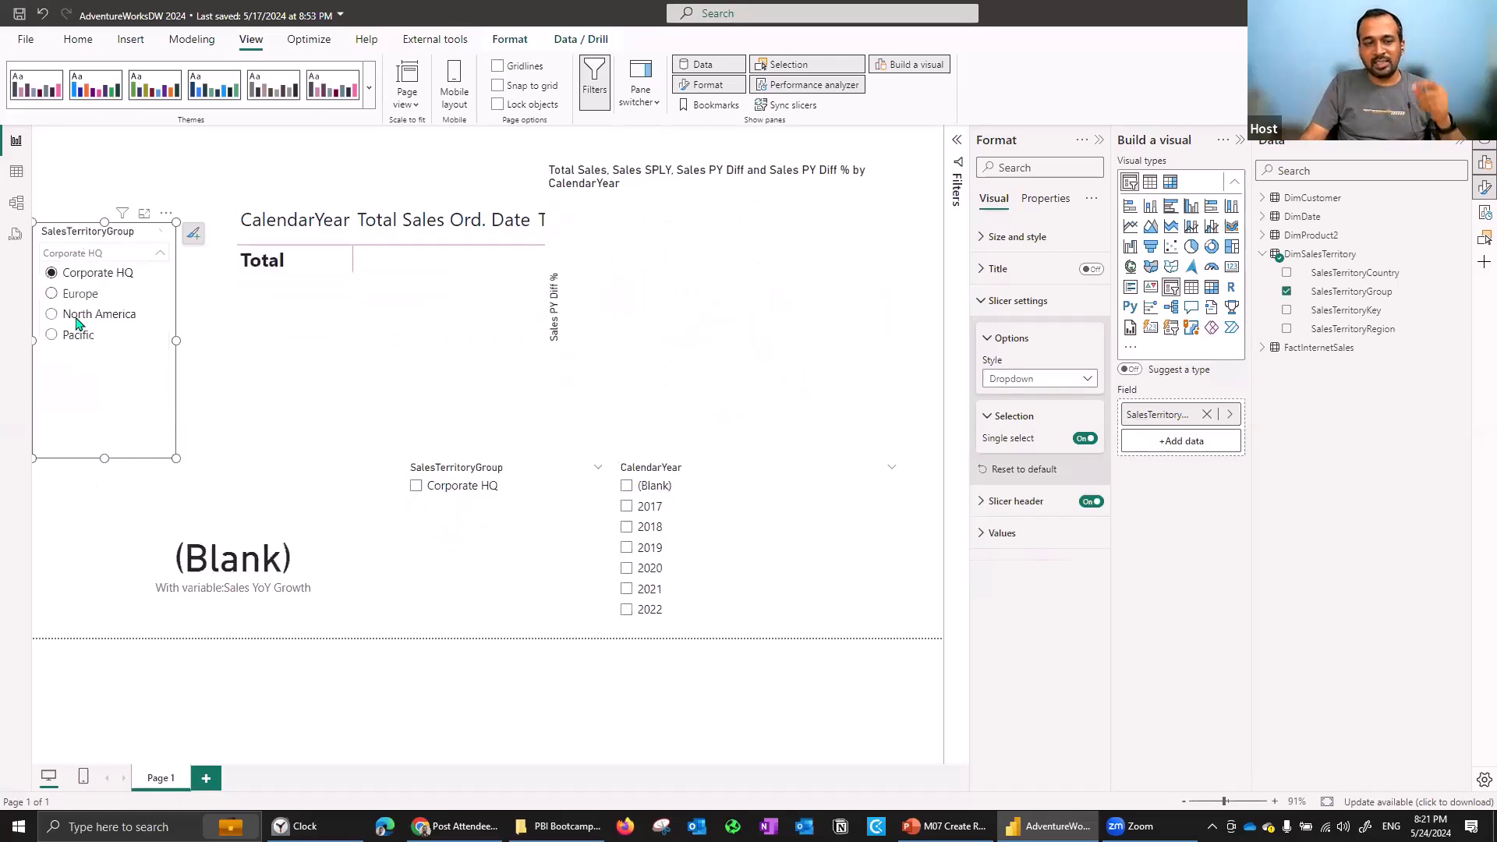
pyautogui.click(78, 293)
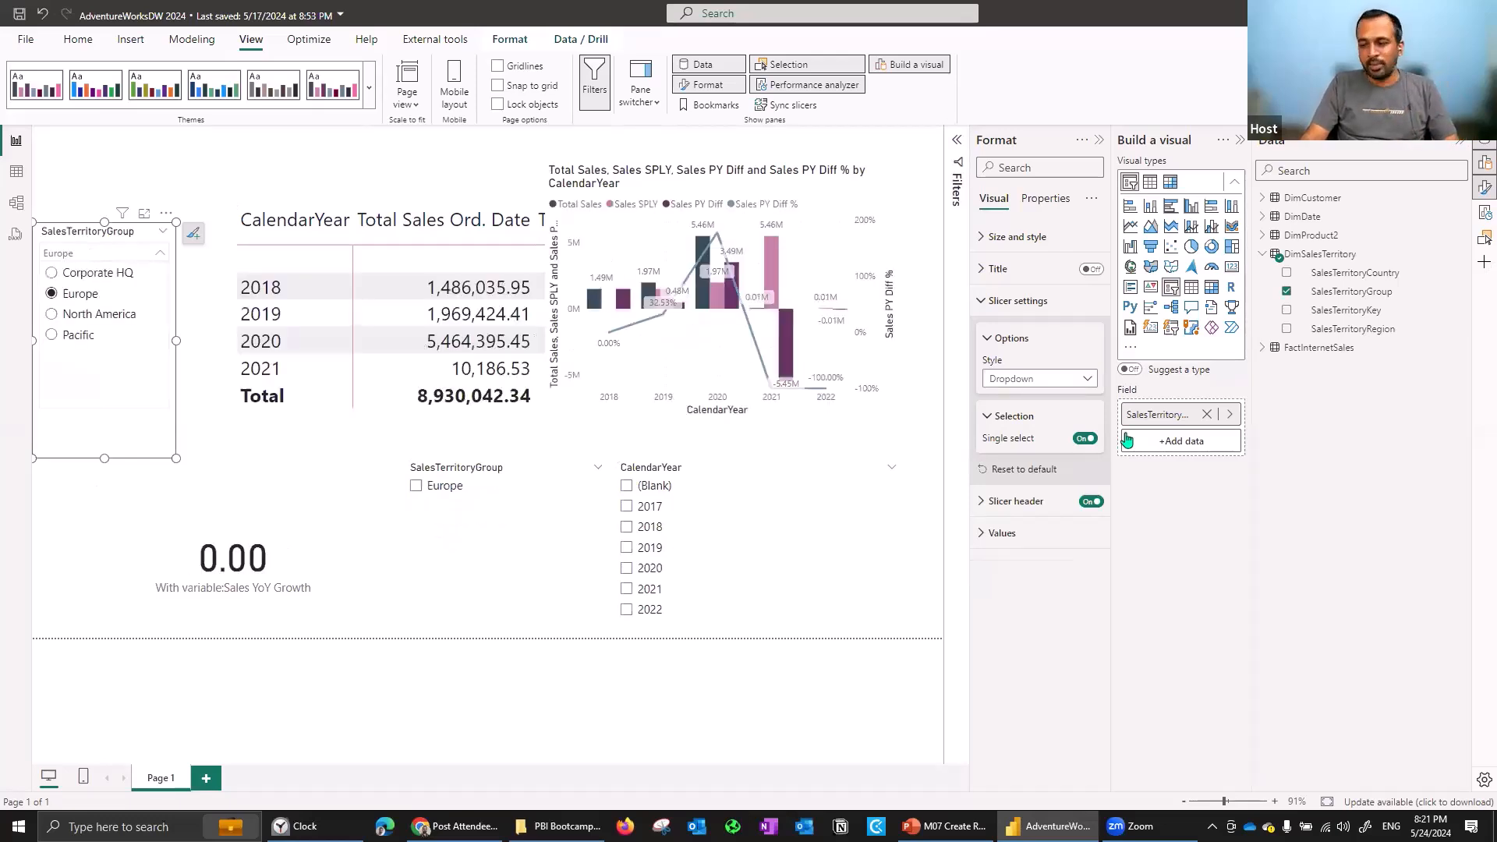
# Turn off single select for the dropdown slicer and select all of its territory groups.
pyautogui.click(1024, 379)
pyautogui.click(1032, 379)
pyautogui.click(1029, 430)
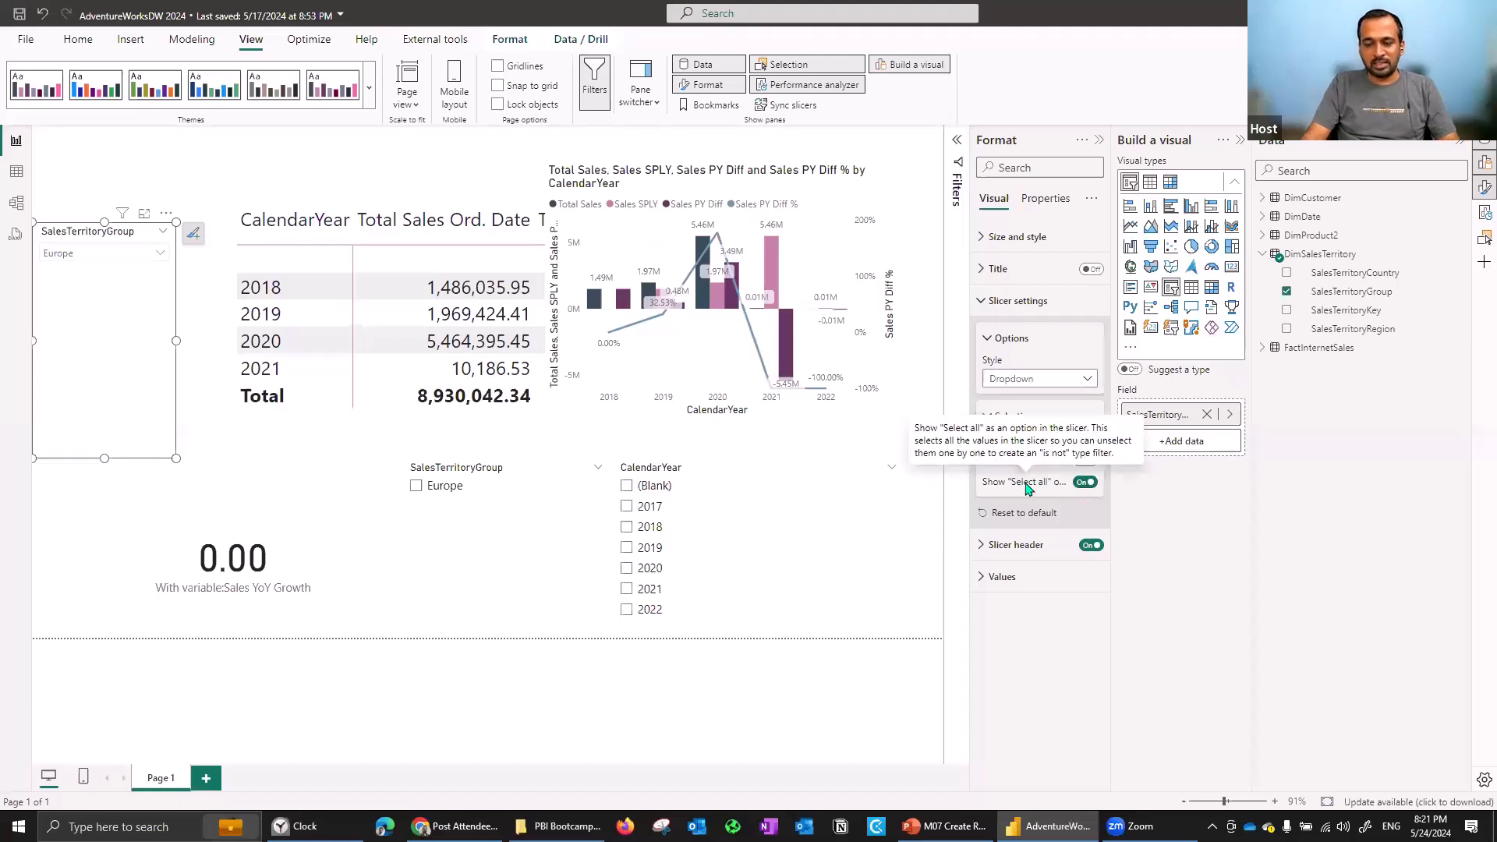
pyautogui.click(90, 259)
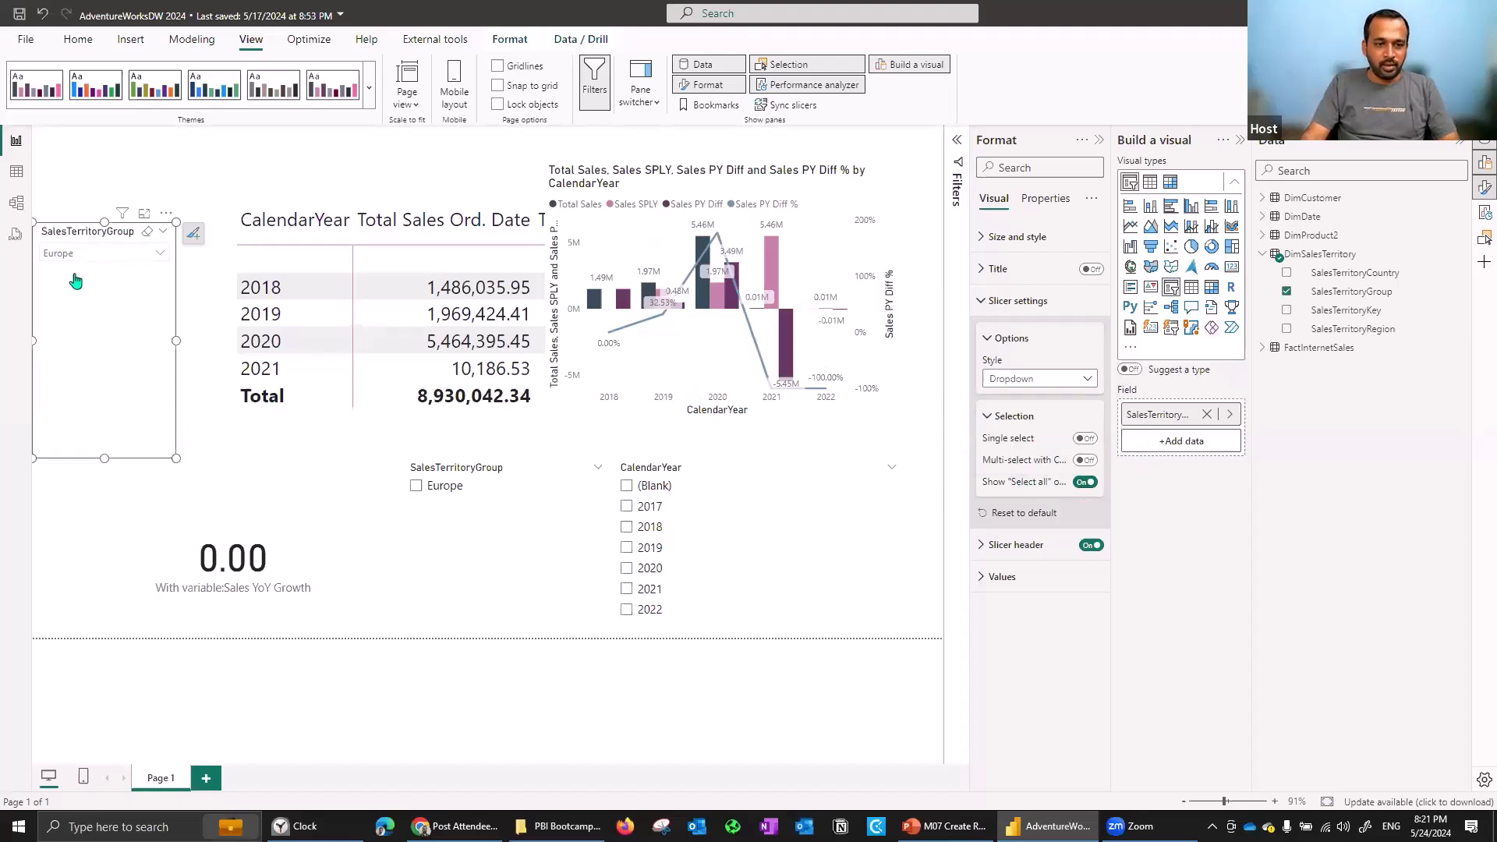
pyautogui.click(74, 274)
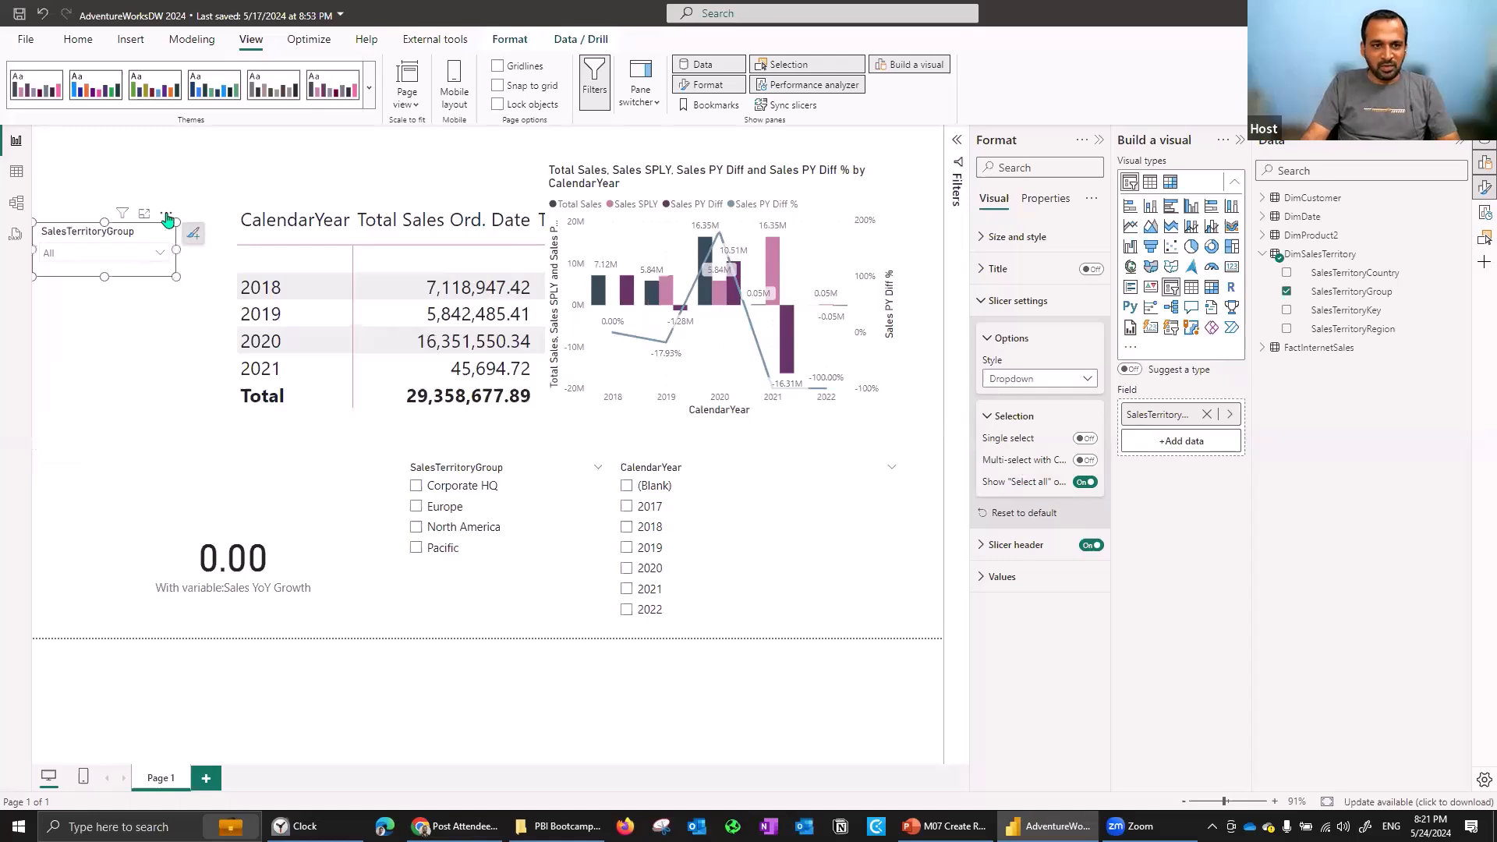
# Shorten the dropdown SalesTerritoryGroup slicer to fit its collapsed list and enable its search box.
pyautogui.click(167, 216)
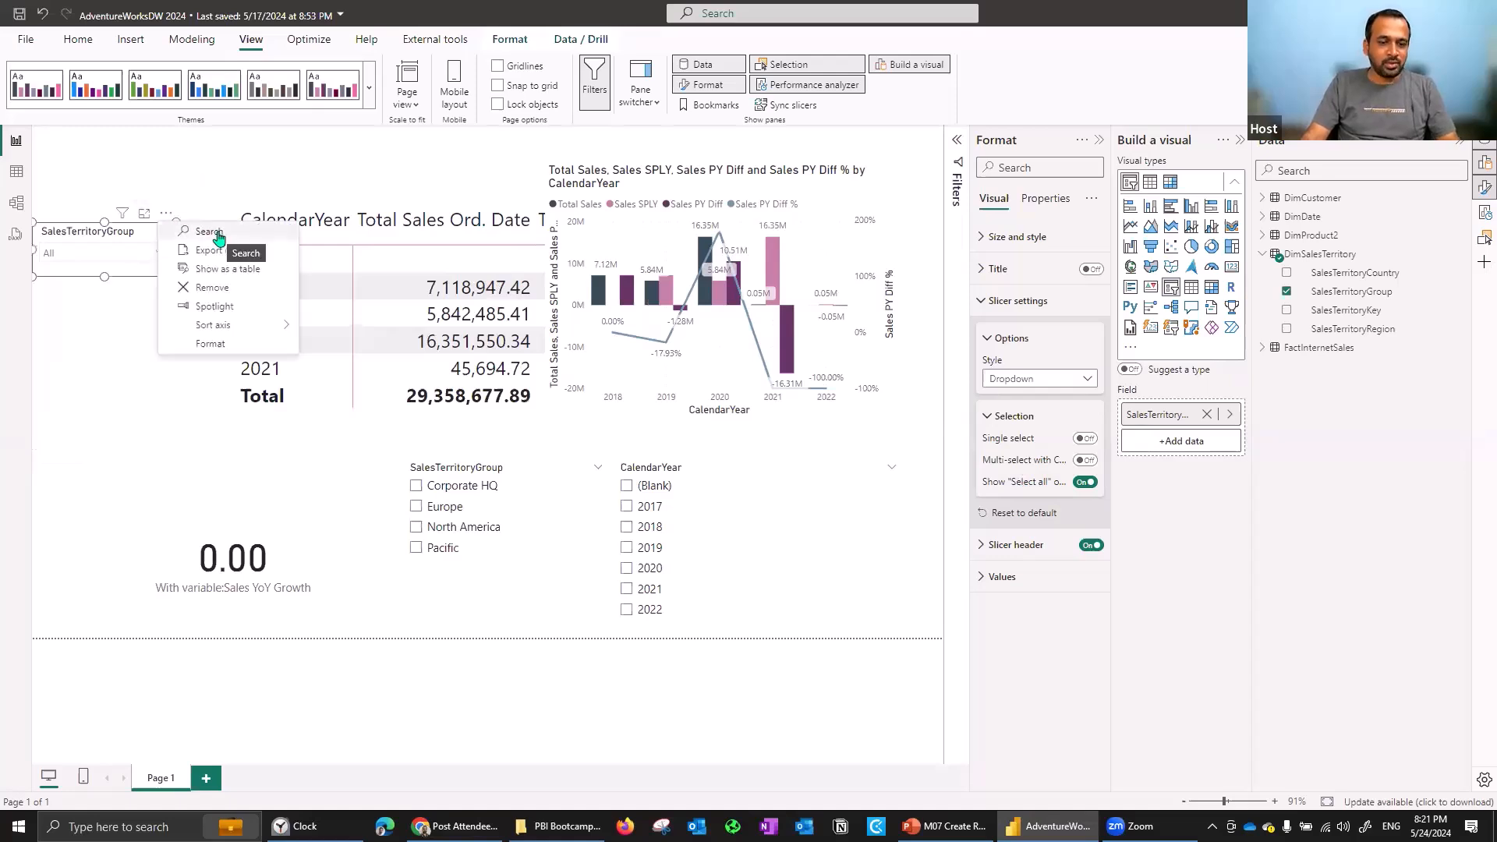
pyautogui.click(104, 266)
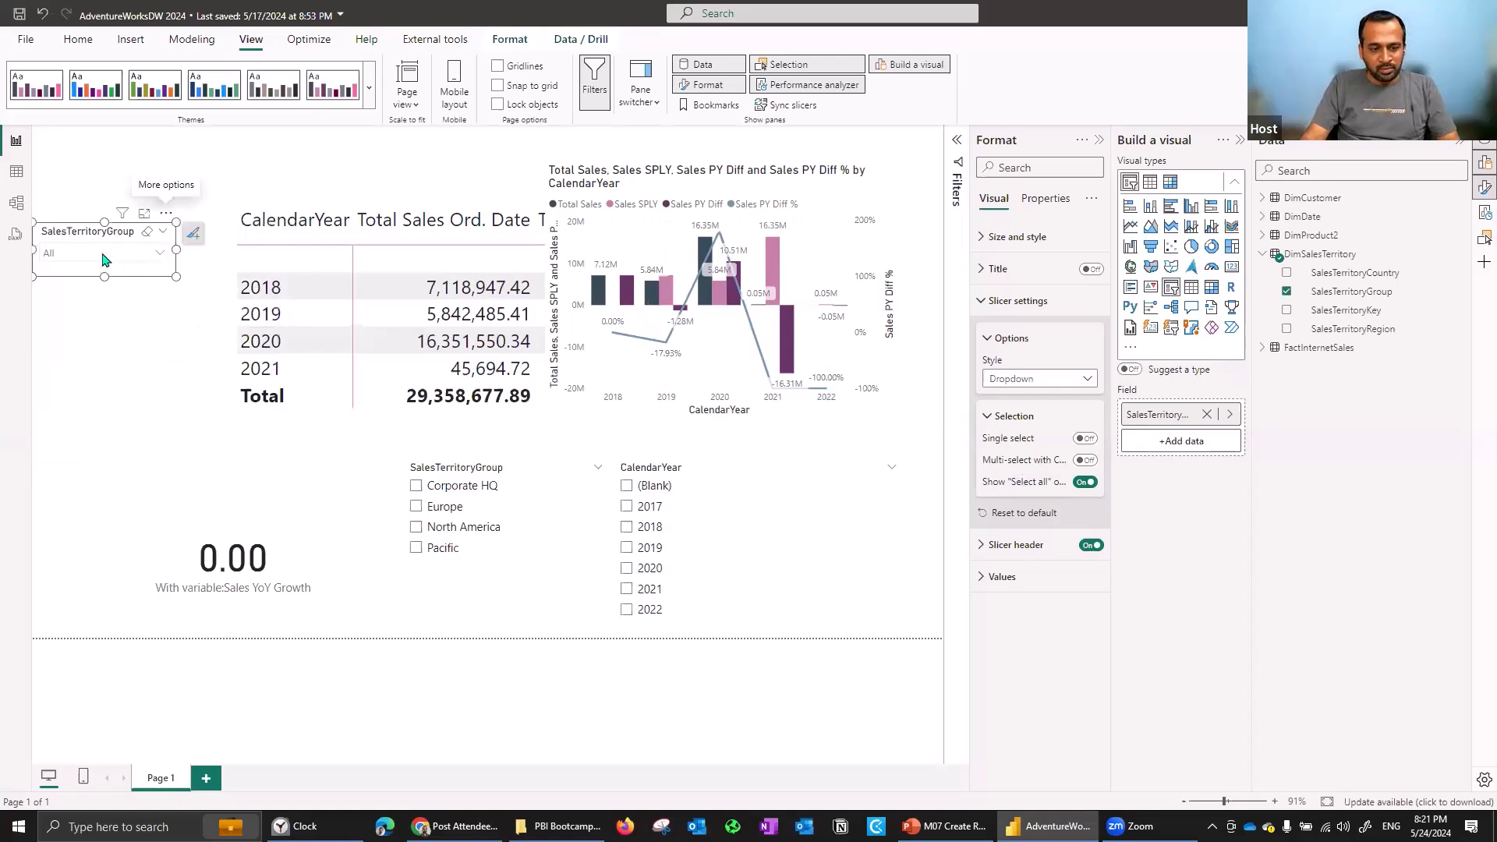
pyautogui.click(105, 257)
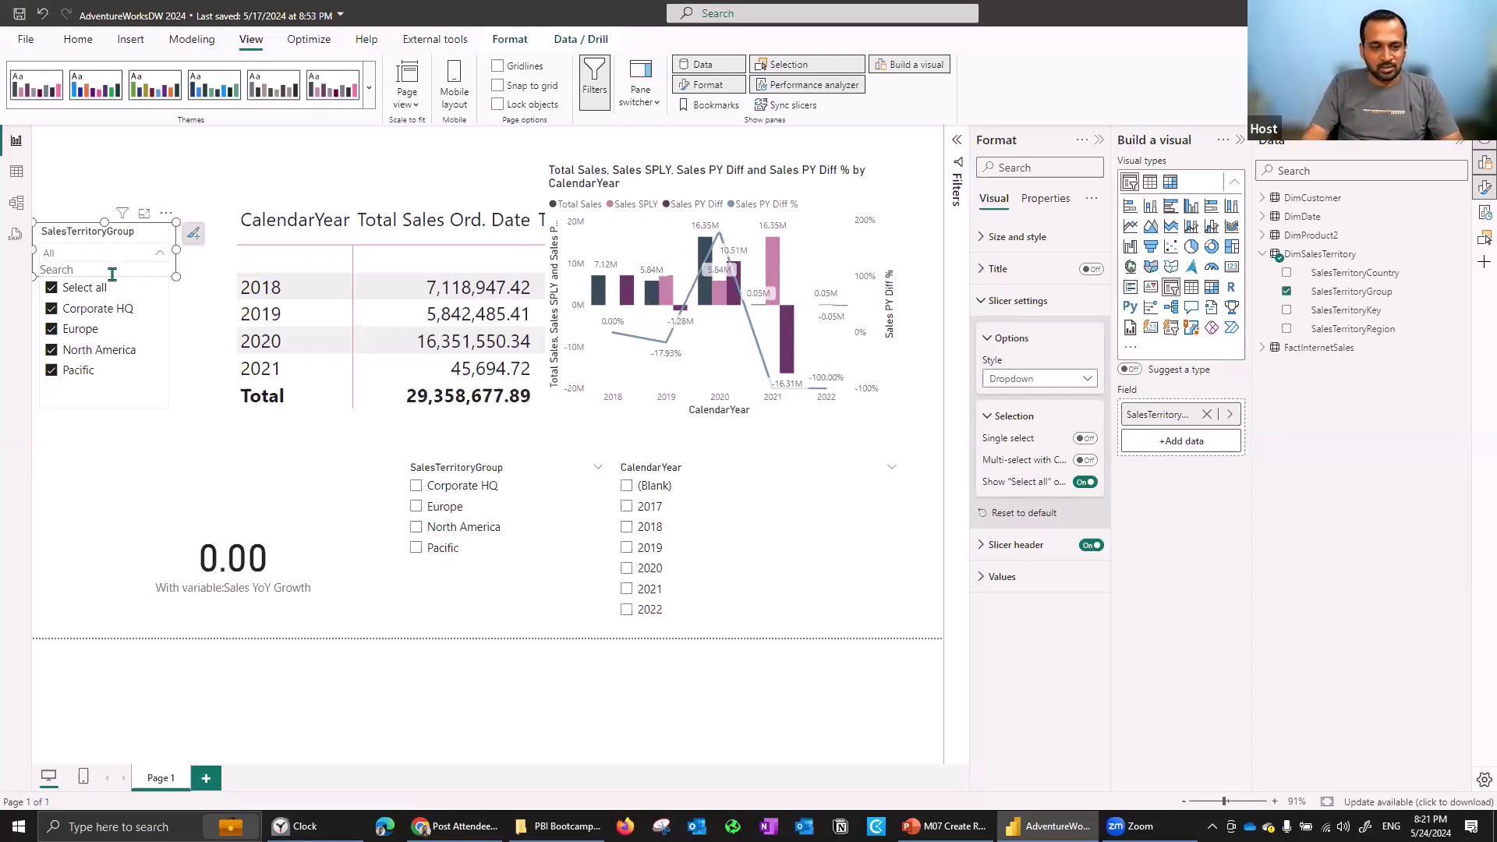
# Uncheck all territory groups, search the slicer list for "paci", and clear the search text.
pyautogui.click(92, 287)
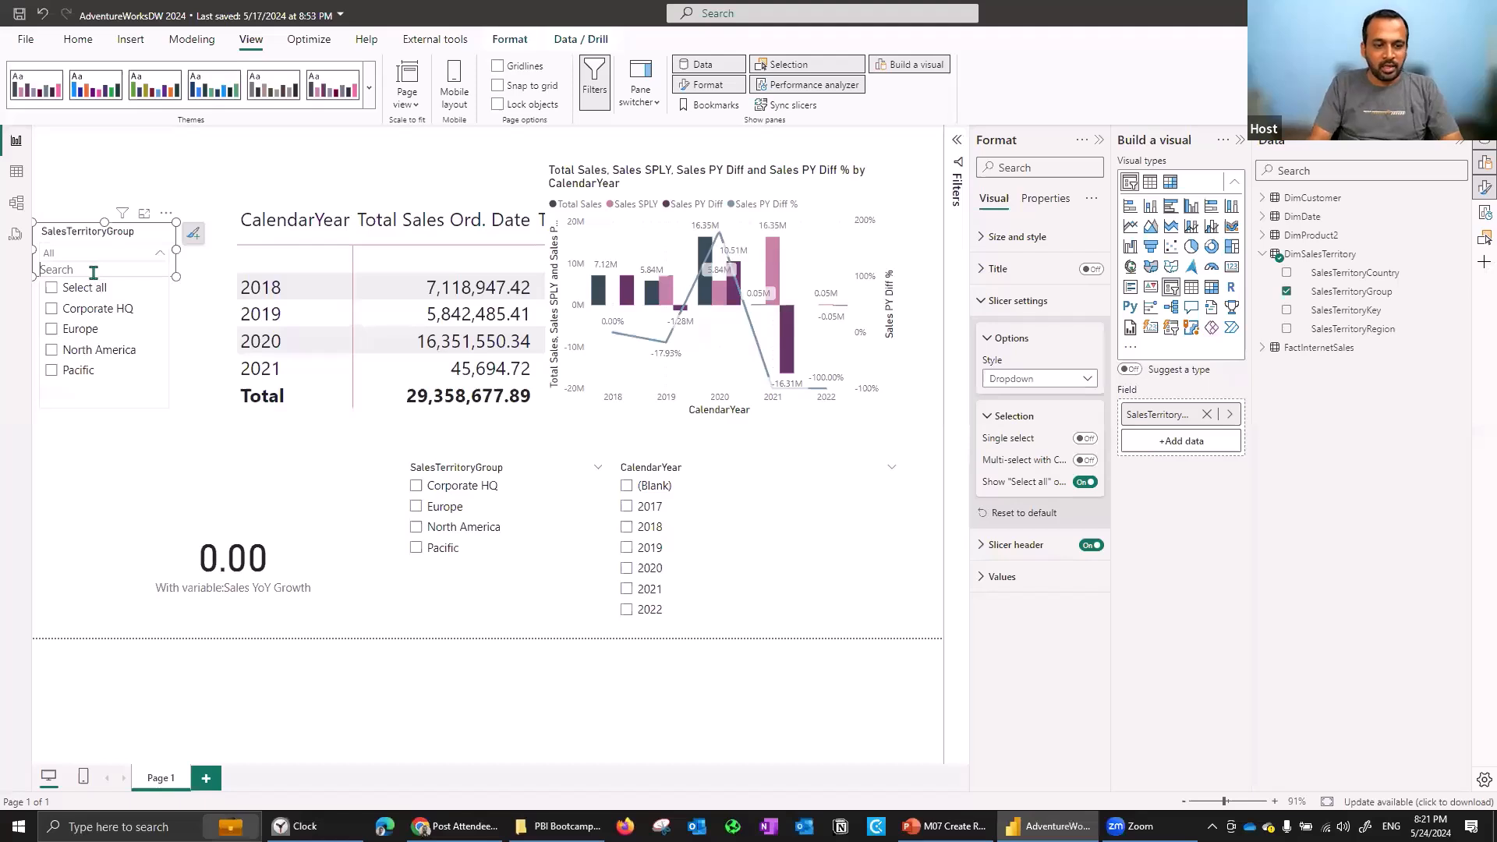
pyautogui.write('paci')
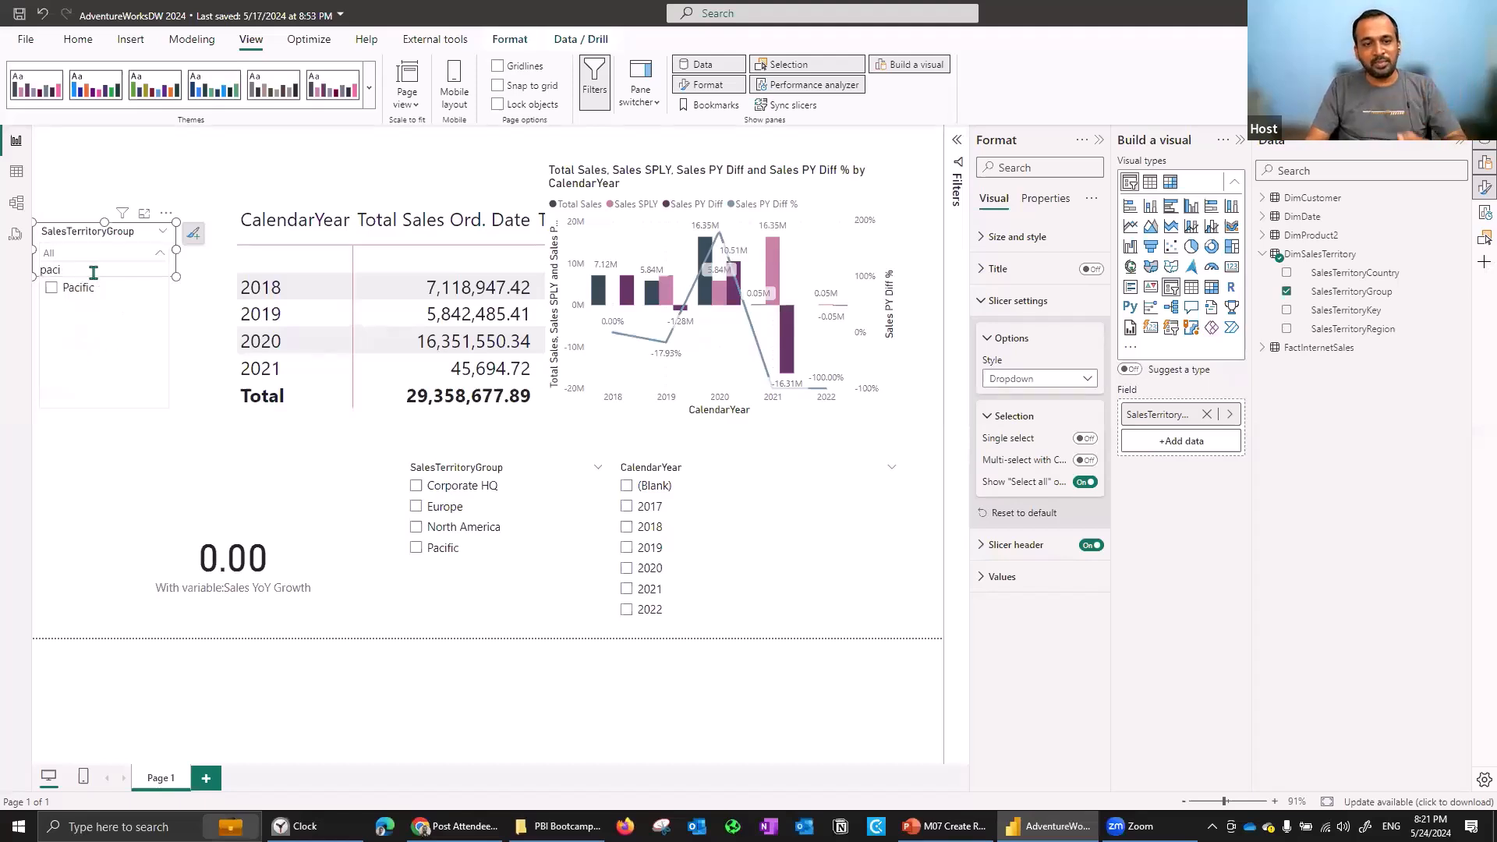
pyautogui.press('BackSpace')
pyautogui.press('BackSpace')
pyautogui.press('BackSpace')
pyautogui.press('BackSpace')
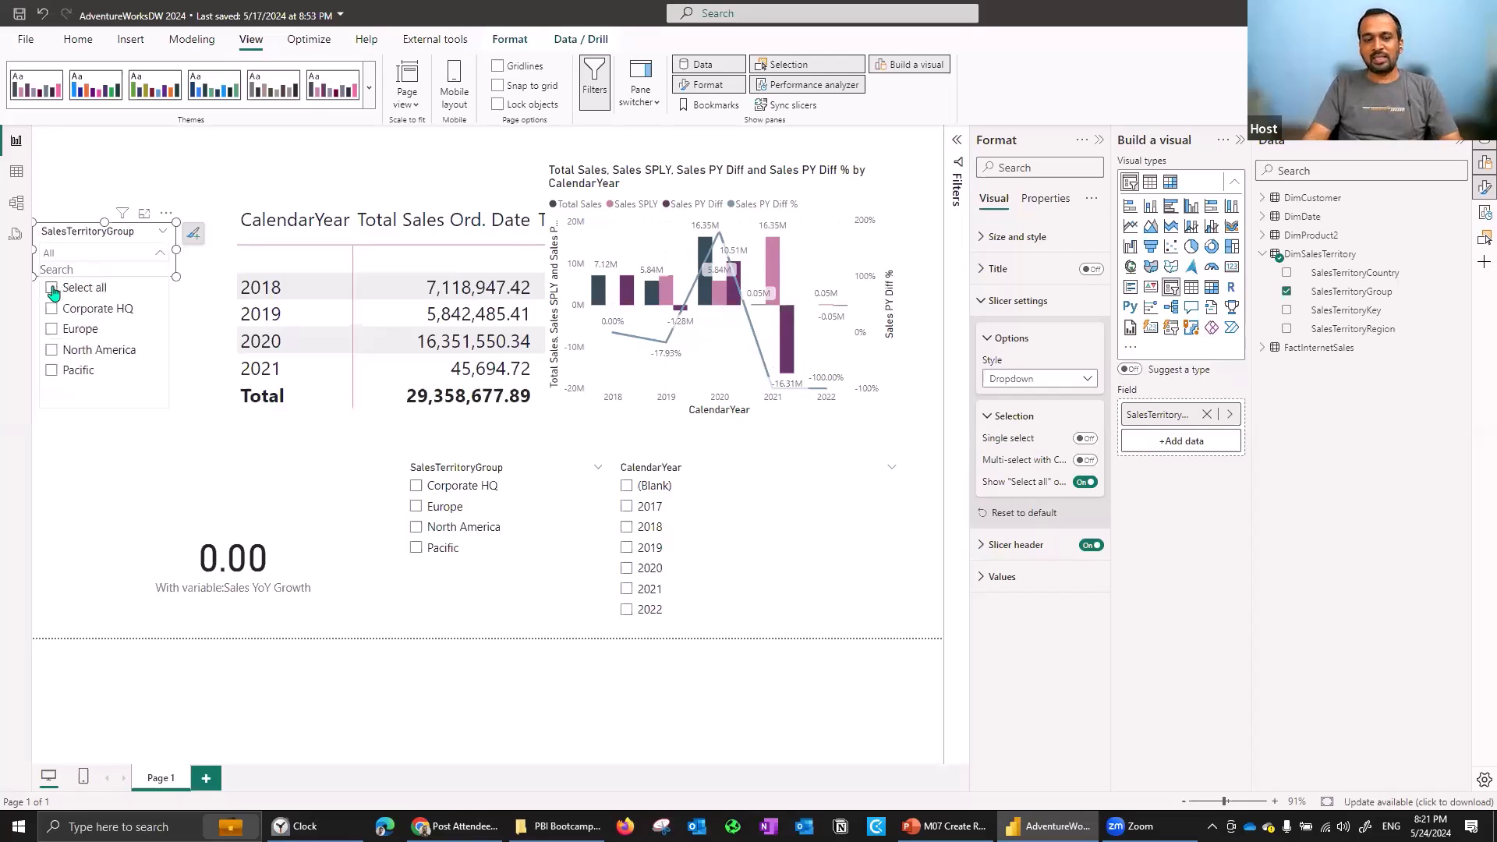
# Toggle "Select all" on and off in the SalesTerritoryGroup slicer and collapse its list.
pyautogui.click(52, 289)
pyautogui.click(53, 289)
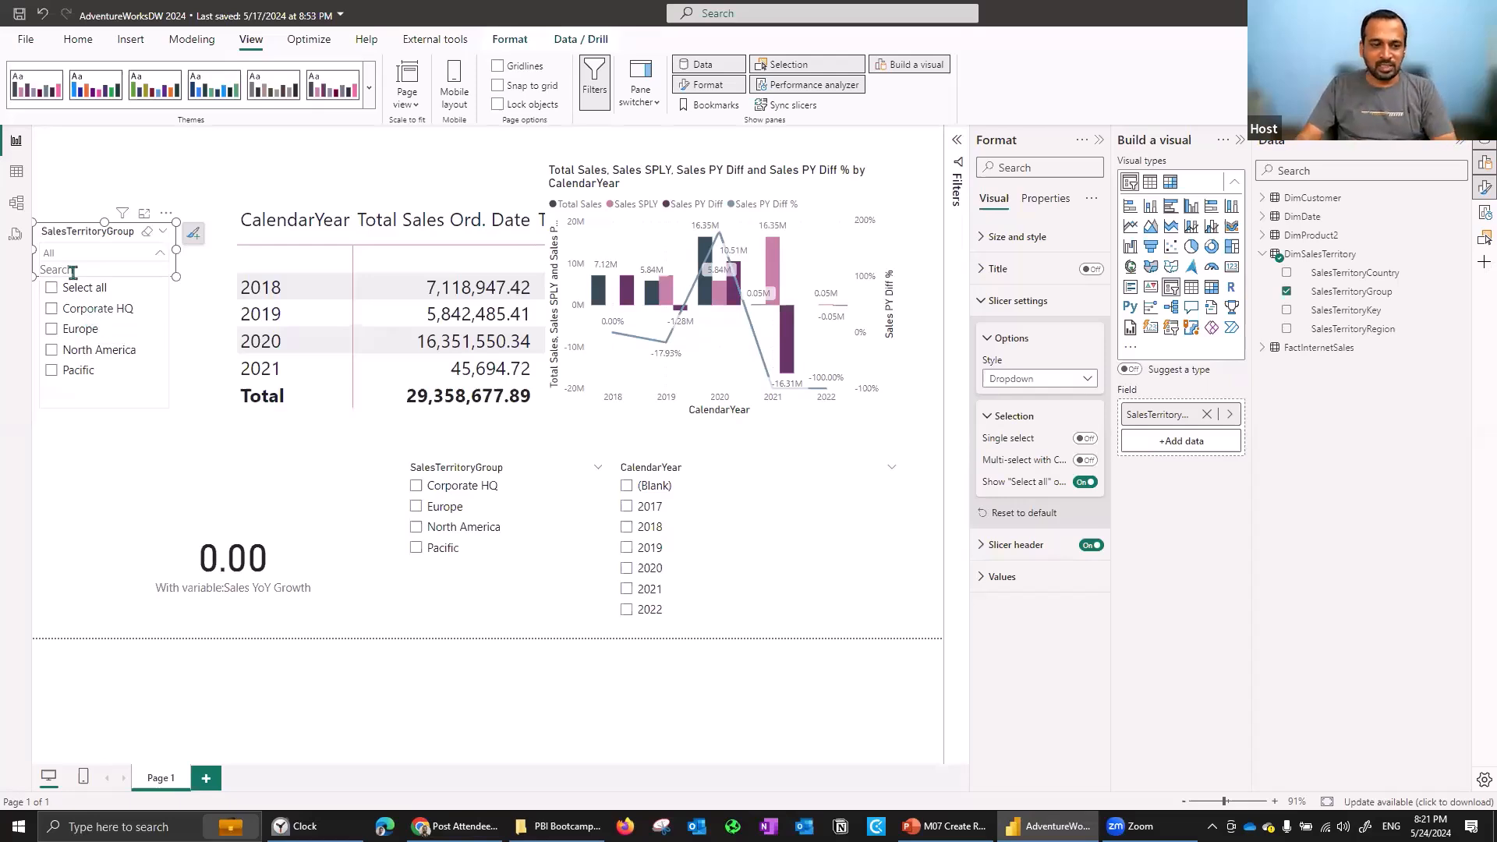
pyautogui.click(75, 226)
pyautogui.click(107, 238)
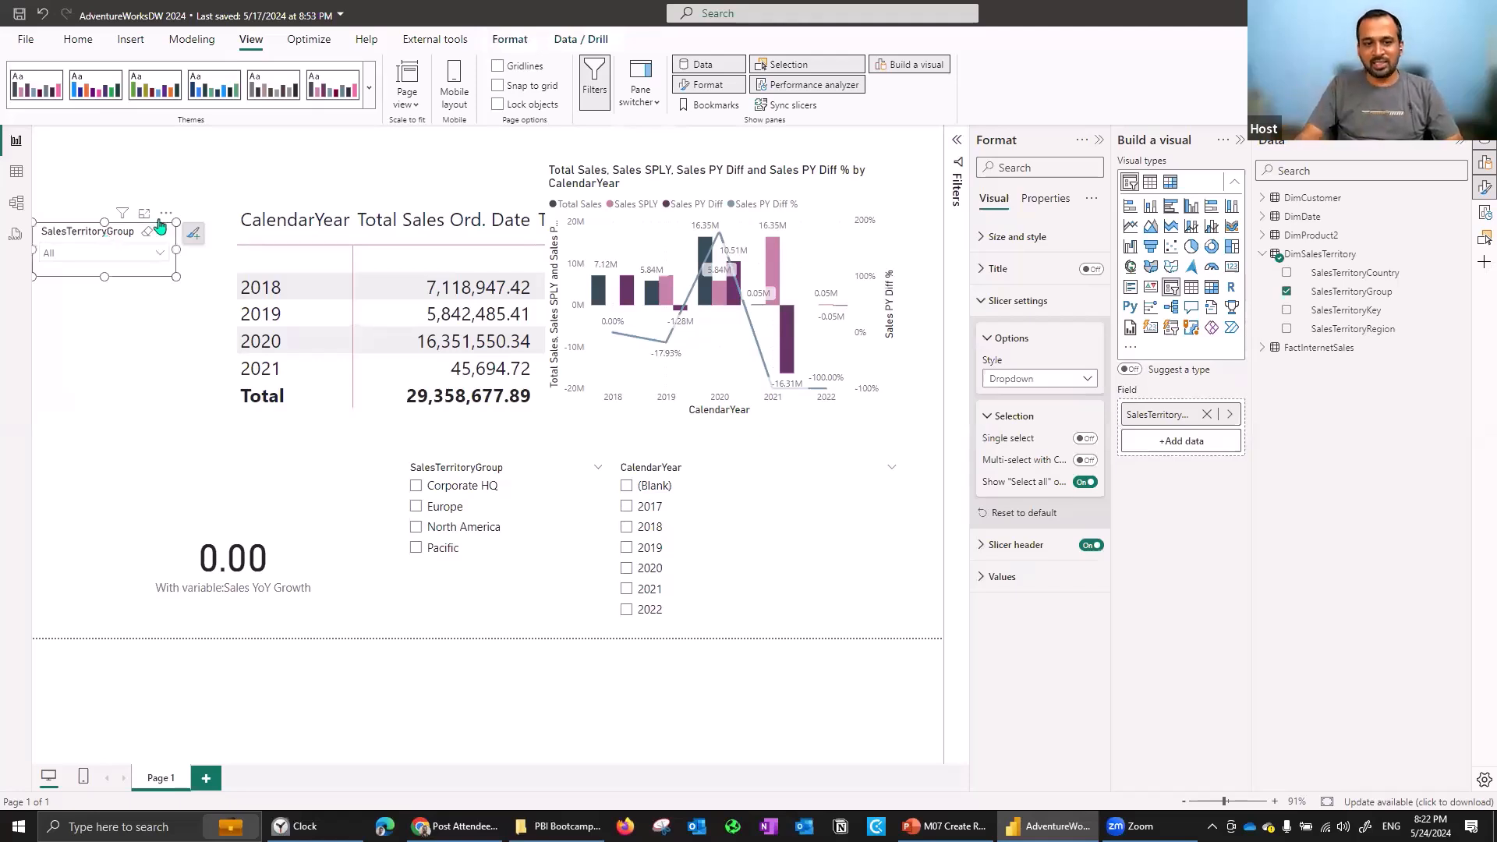
# Duplicate the dropdown SalesTerritoryGroup slicer directly below the original and replace the copy's field with SalesTerritoryRegion.
pyautogui.rightClick(82, 244)
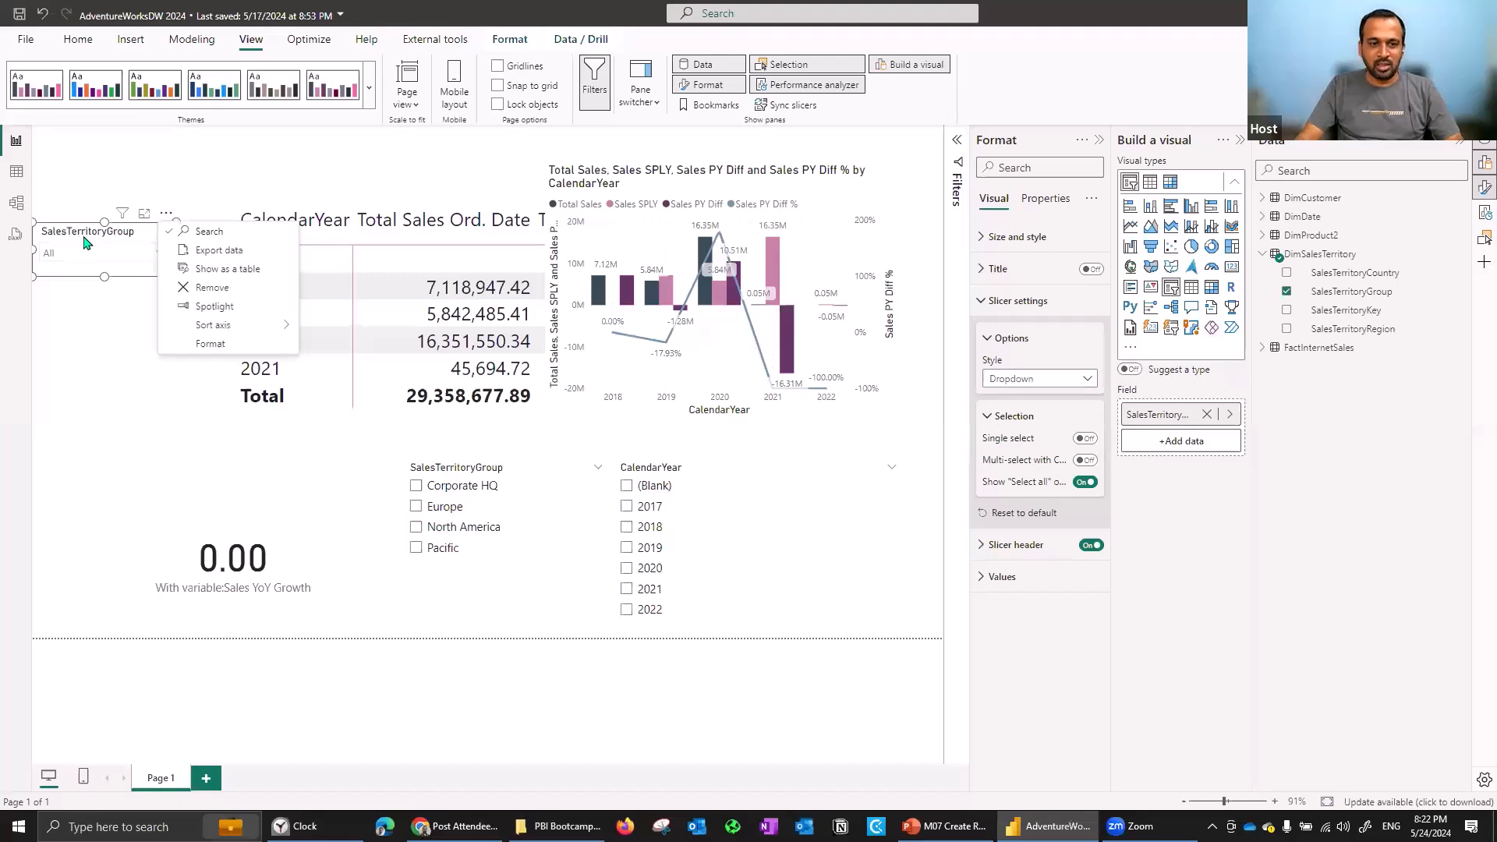
pyautogui.click(83, 243)
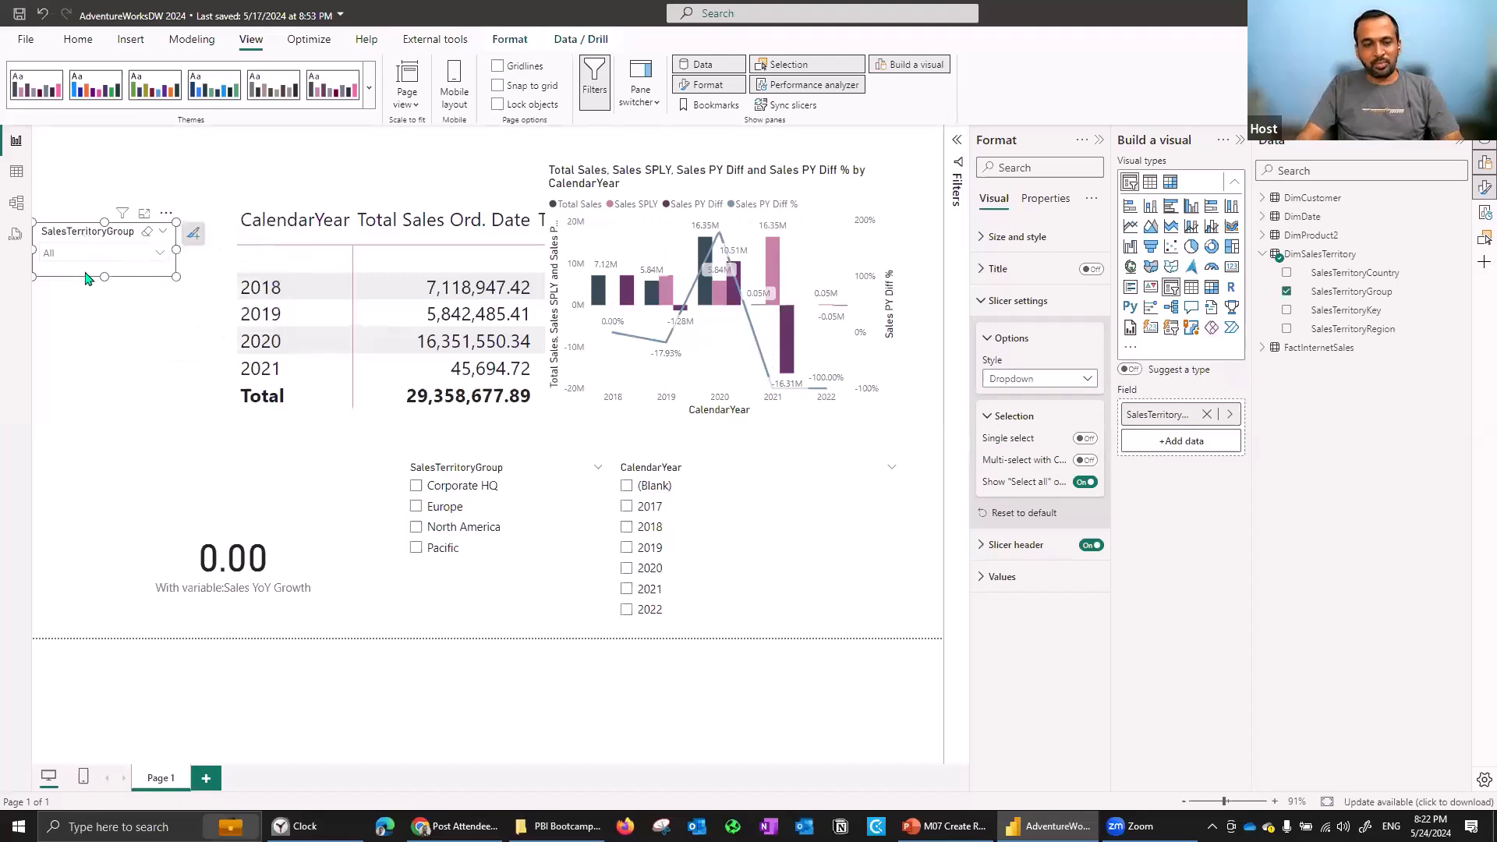
pyautogui.hotkey('ctrl', 'v')
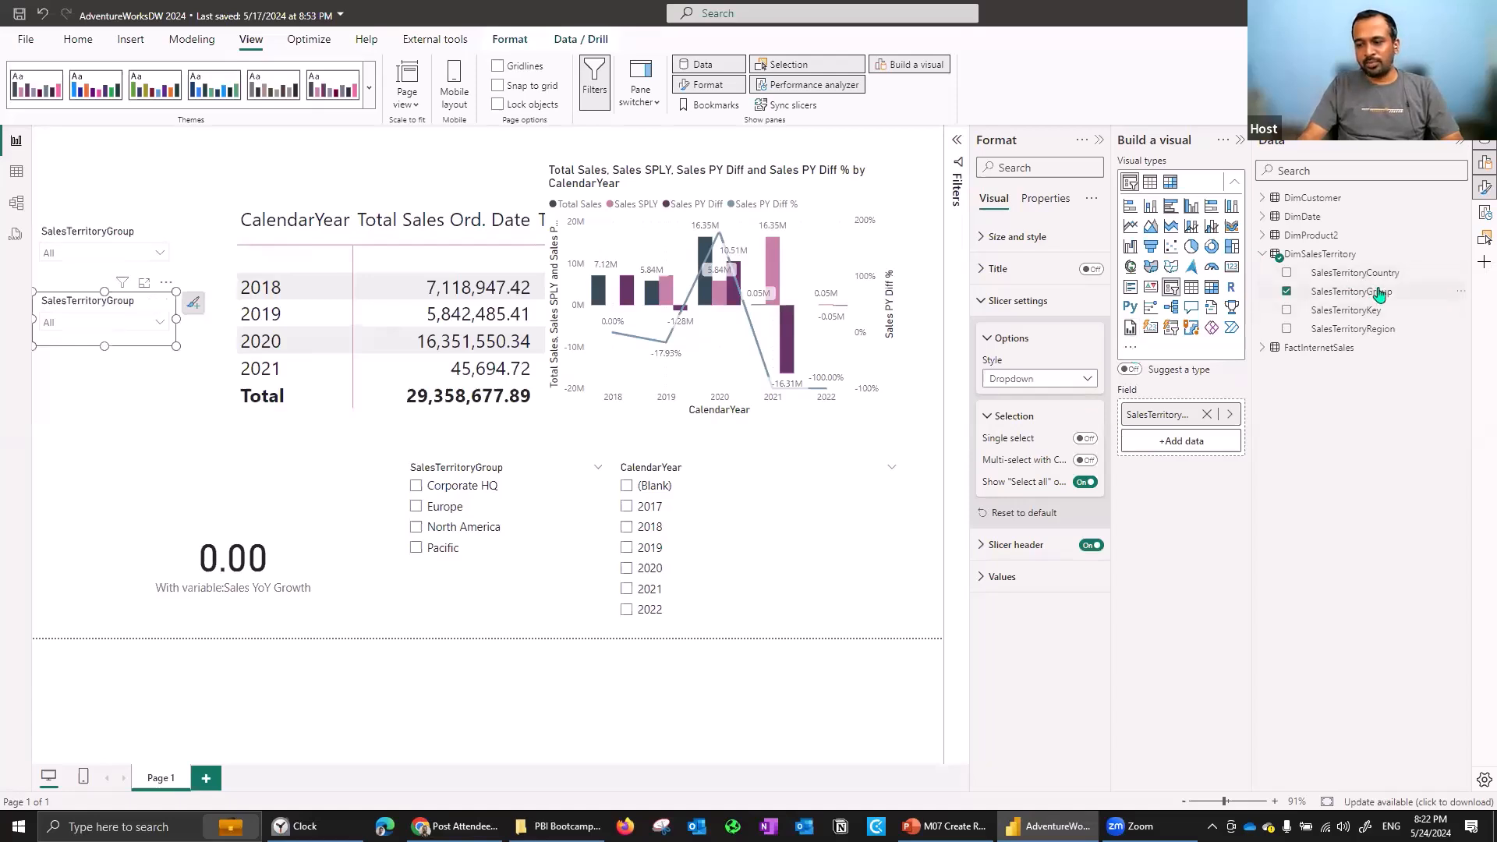
pyautogui.moveTo(1347, 329); pyautogui.dragTo(1220, 432)
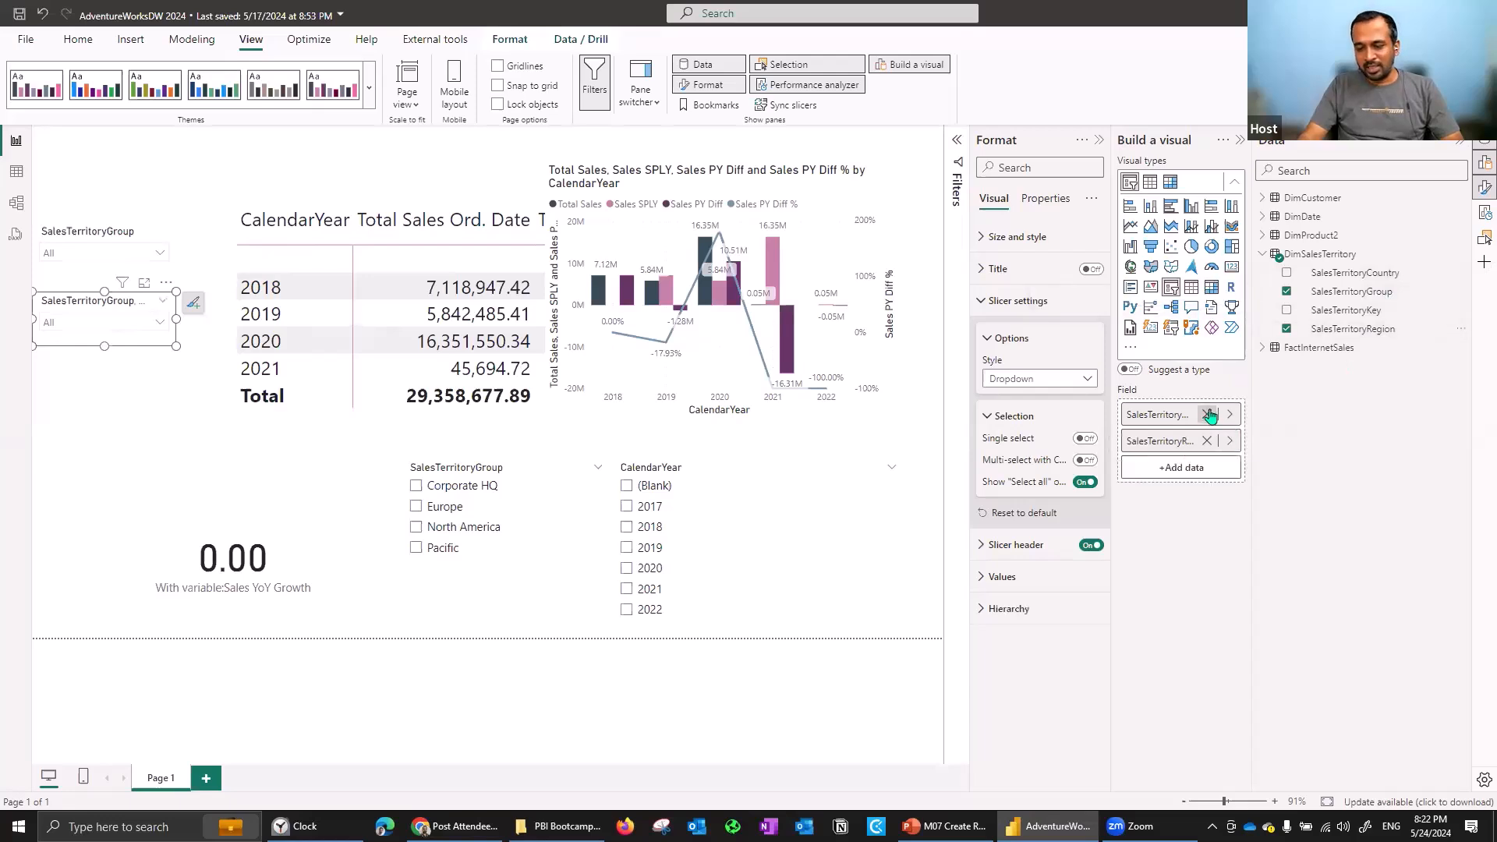
pyautogui.click(1207, 414)
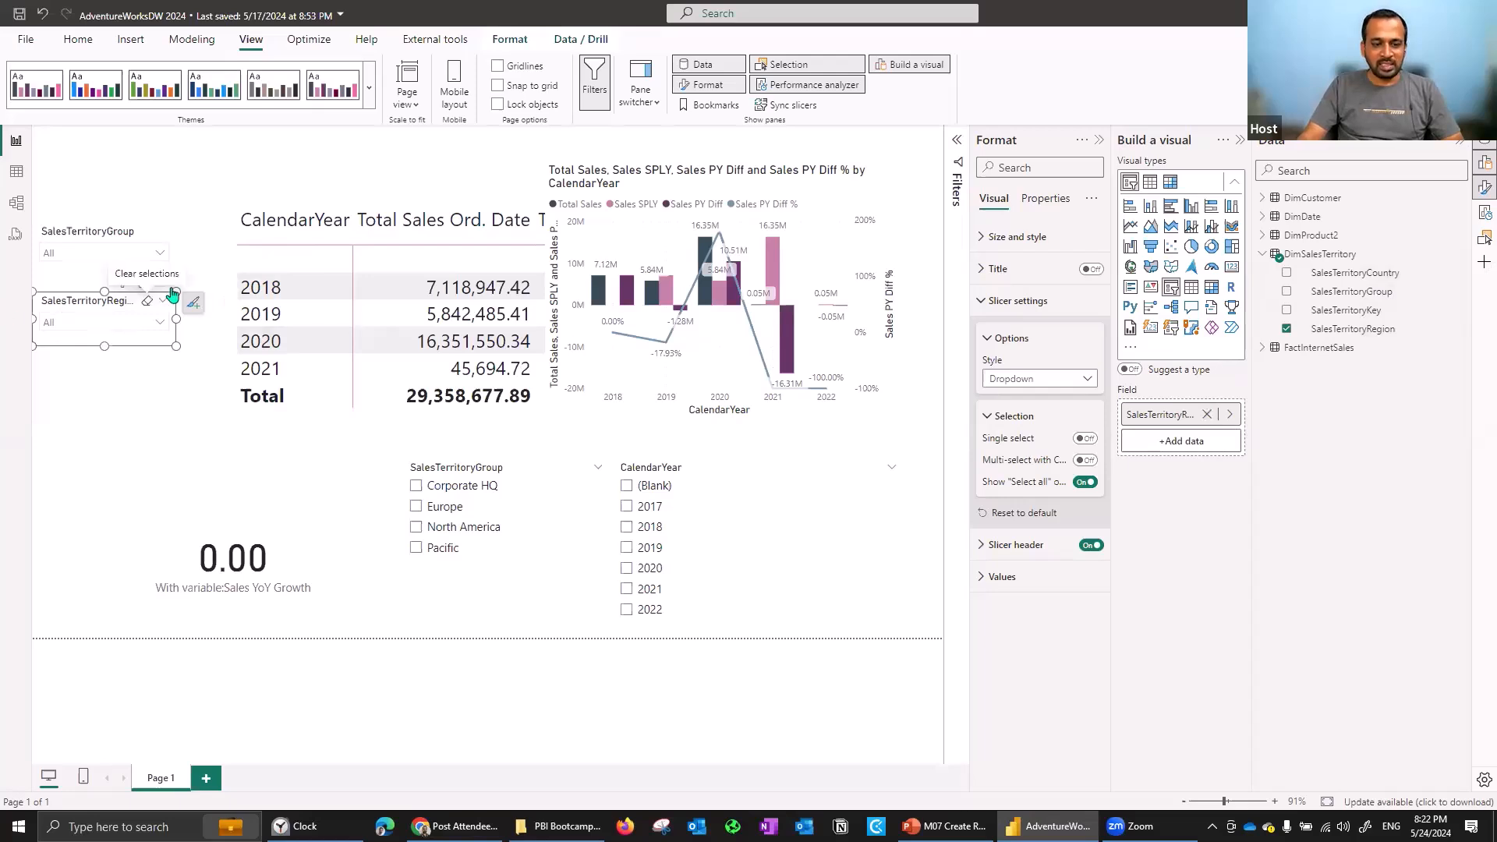
# Check the SalesTerritoryRegion slicer's search option and look through the value lists of both dropdown slicers.
pyautogui.rightClick(192, 308)
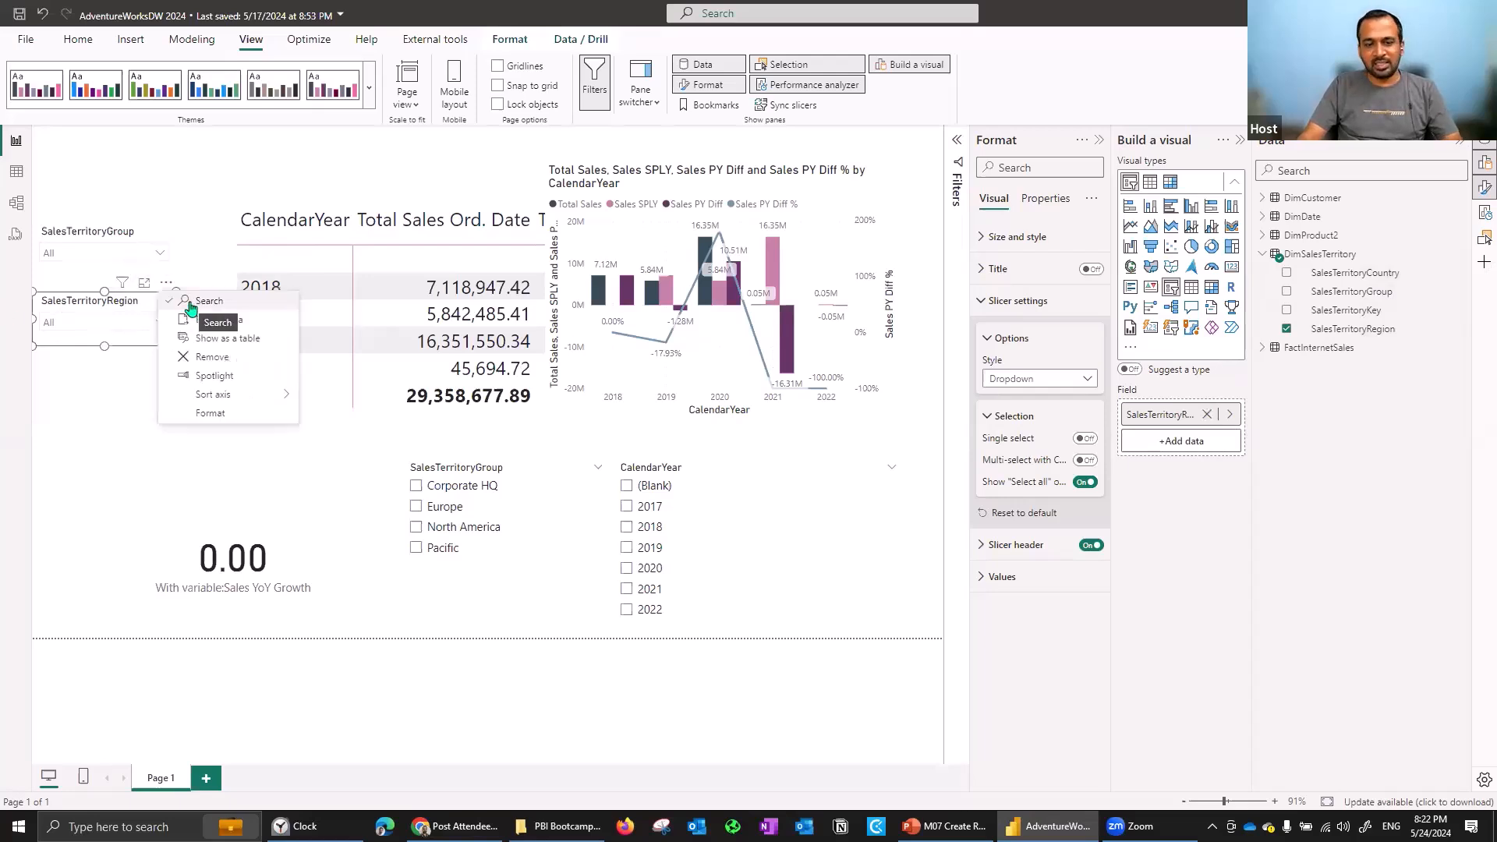
pyautogui.click(77, 328)
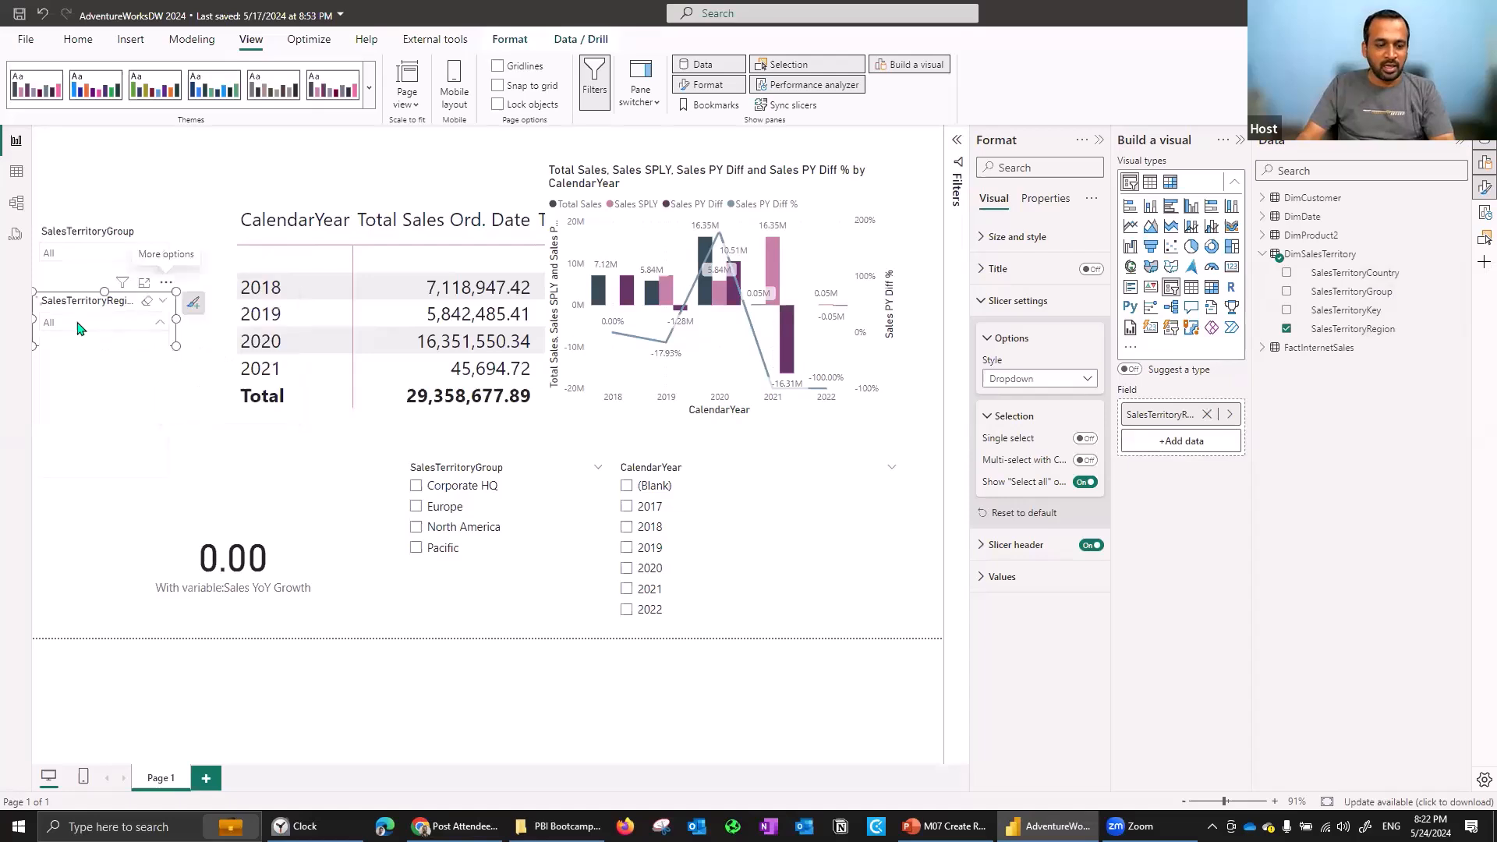
pyautogui.click(78, 322)
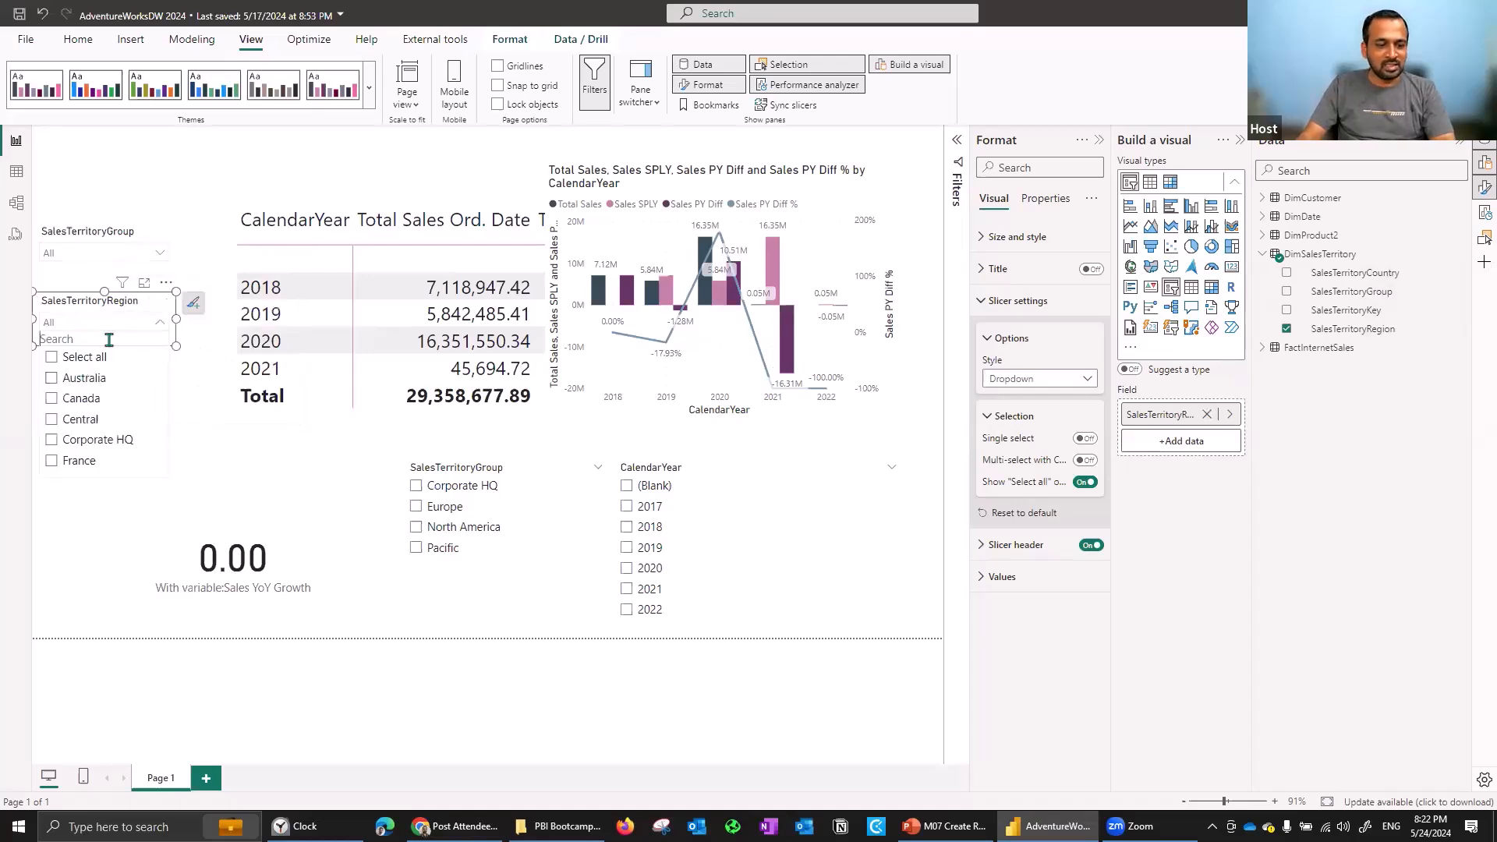
pyautogui.click(77, 253)
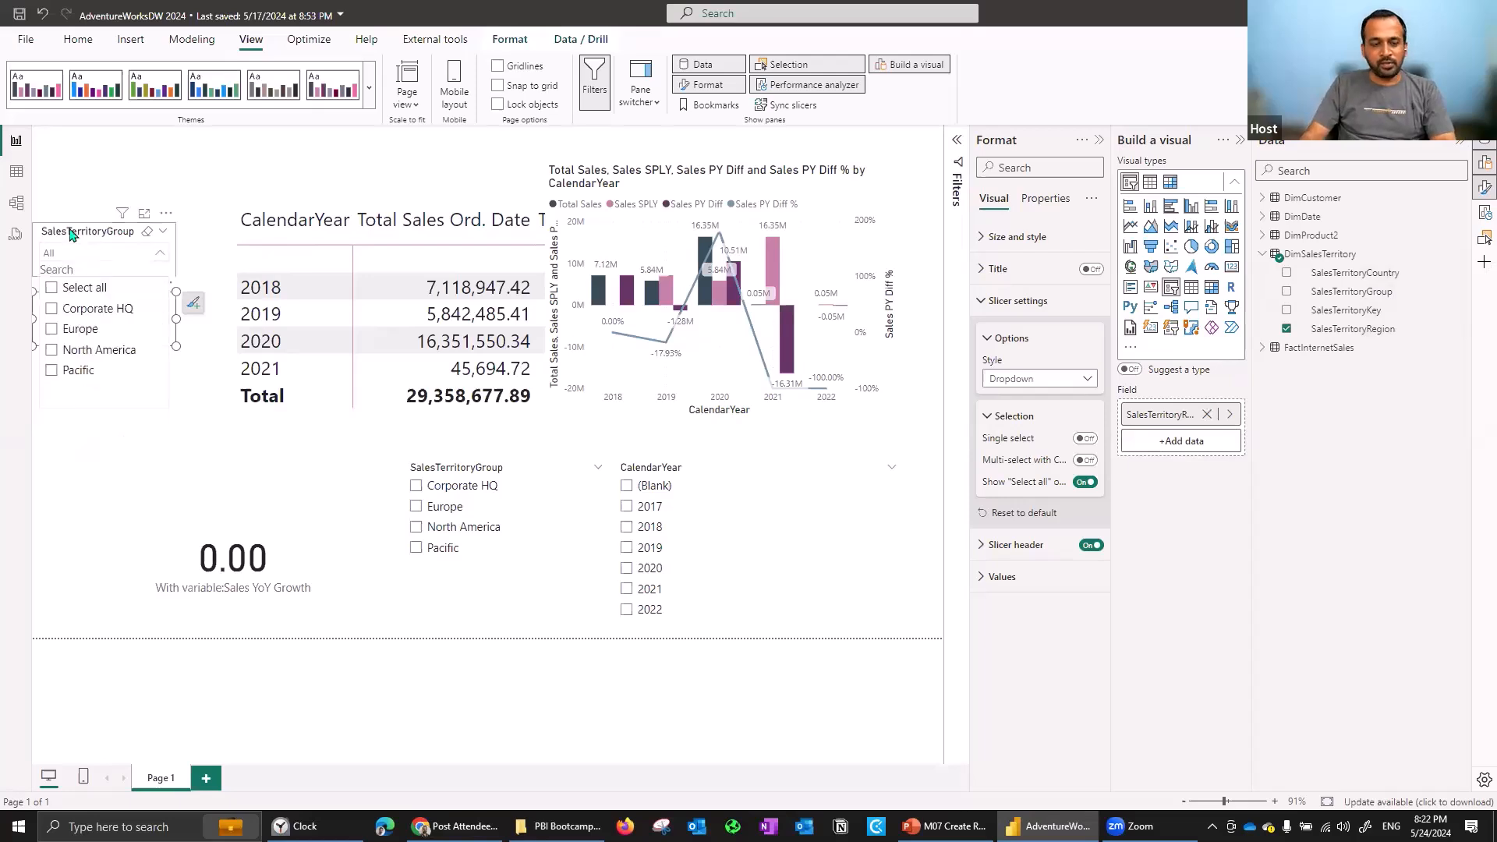
pyautogui.click(70, 234)
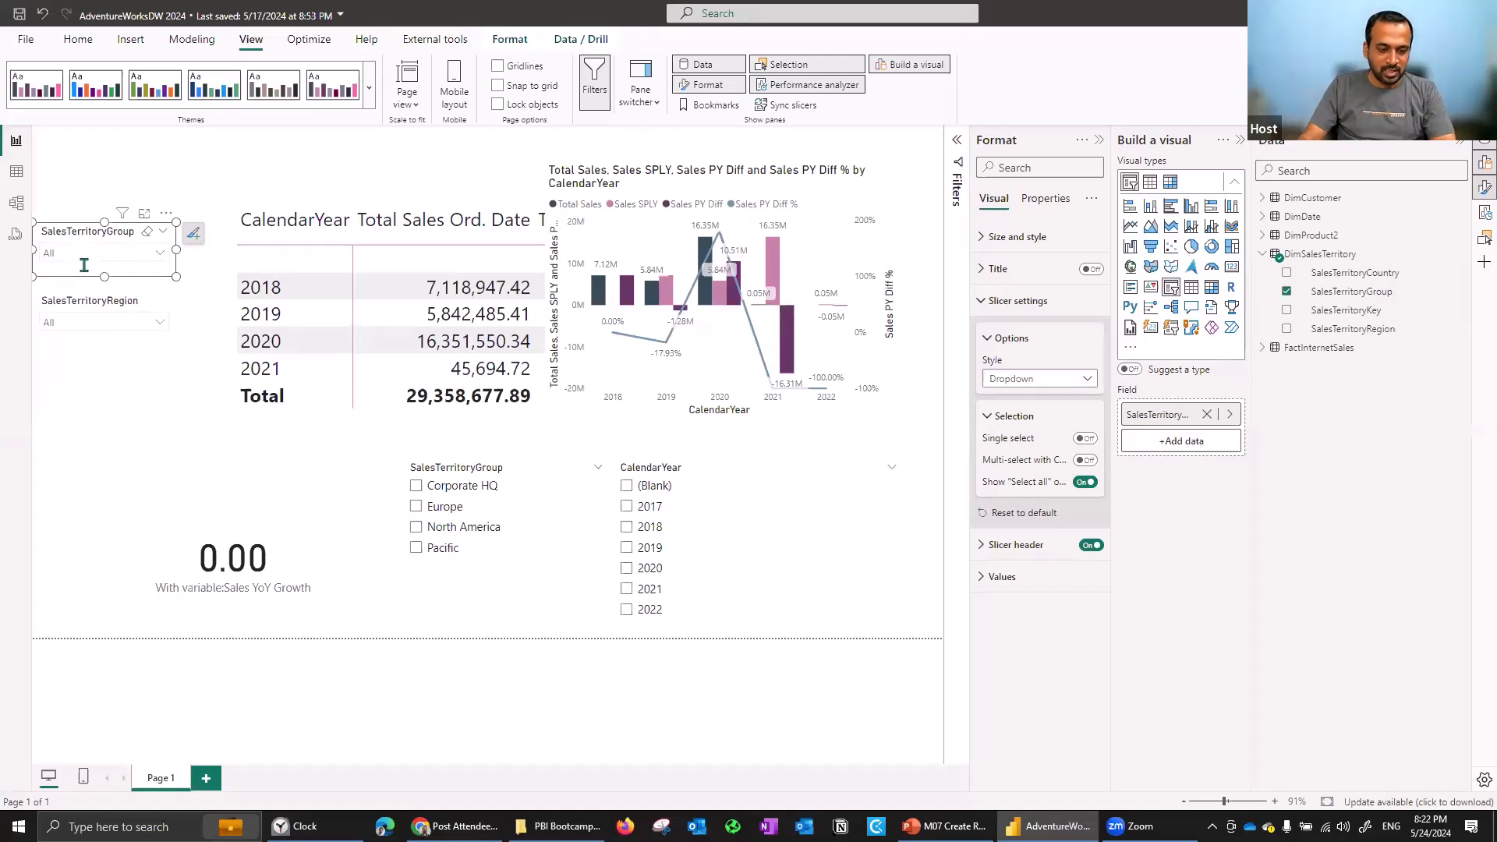
# Select Europe in the dropdown SalesTerritoryGroup slicer and examine which regions the SalesTerritoryRegion slicer offers.
pyautogui.click(84, 257)
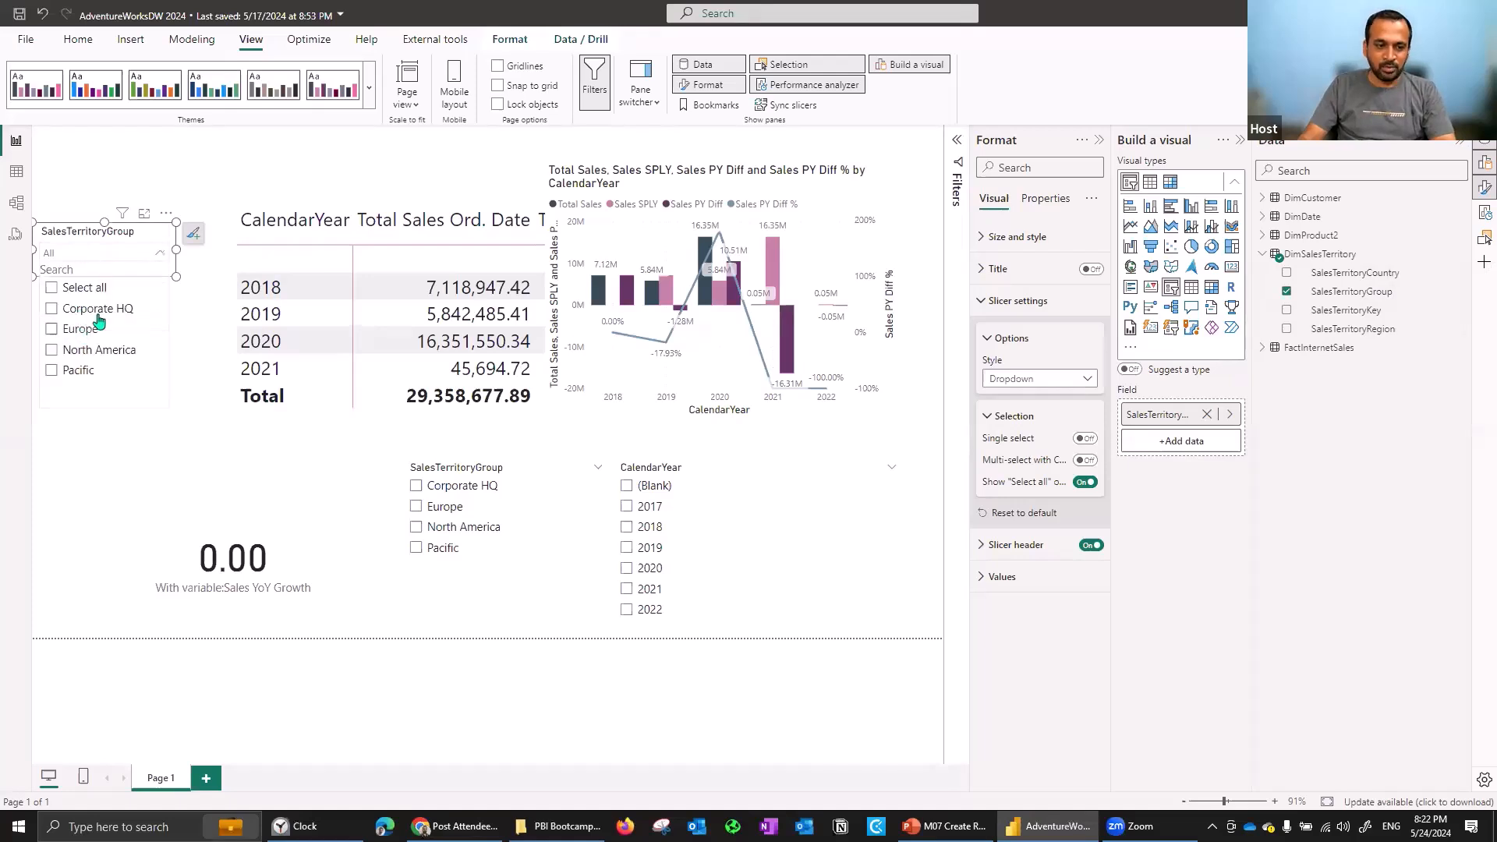
pyautogui.click(80, 329)
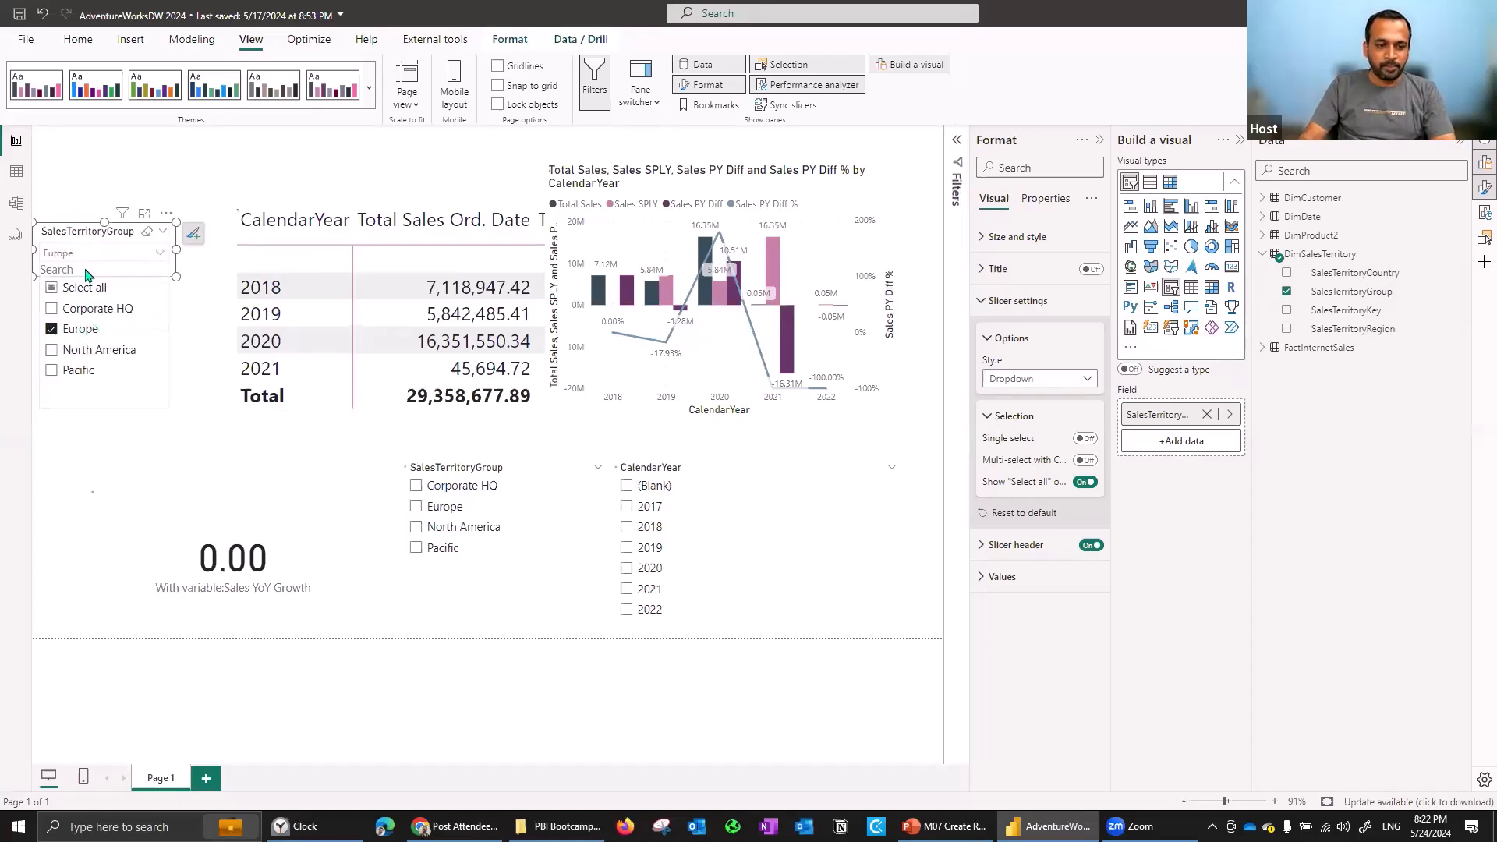
pyautogui.click(82, 188)
pyautogui.click(87, 324)
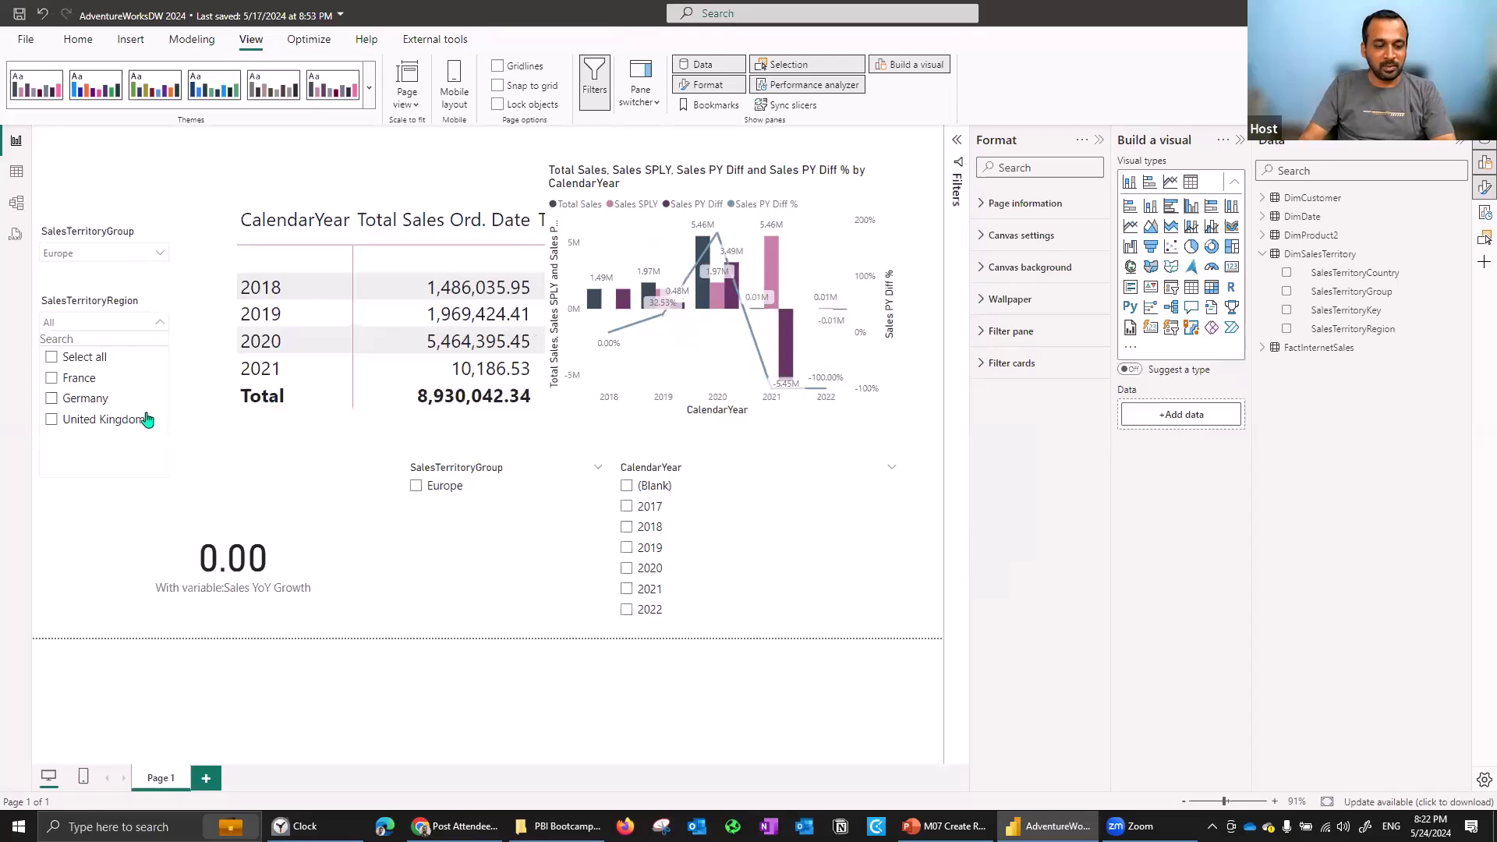
# Switch the territory group filter to North America, examine the SalesTerritoryRegion list, and clear the group selection.
pyautogui.click(88, 267)
pyautogui.click(82, 330)
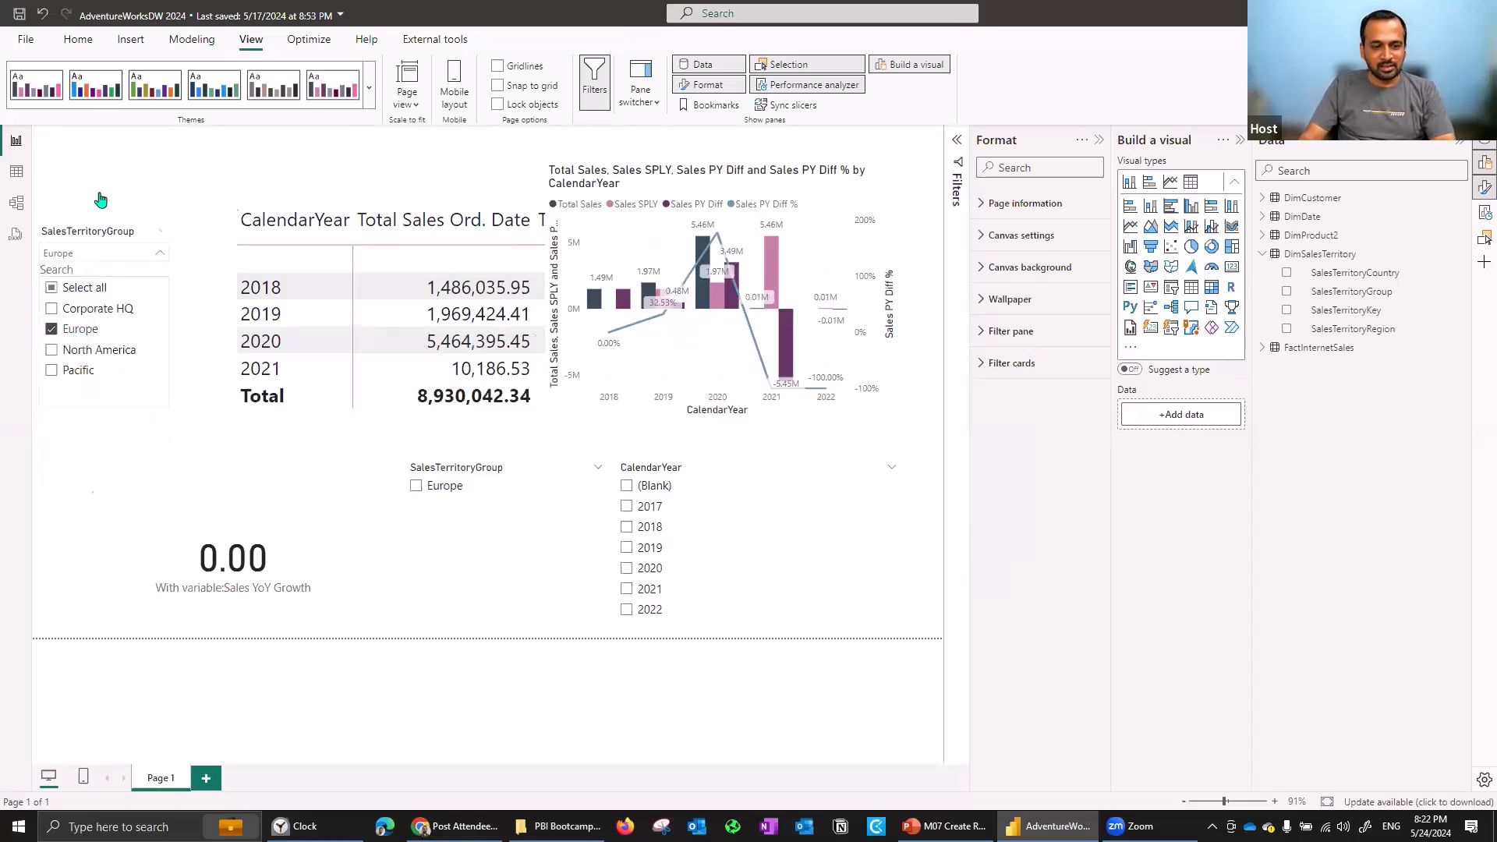
pyautogui.click(75, 353)
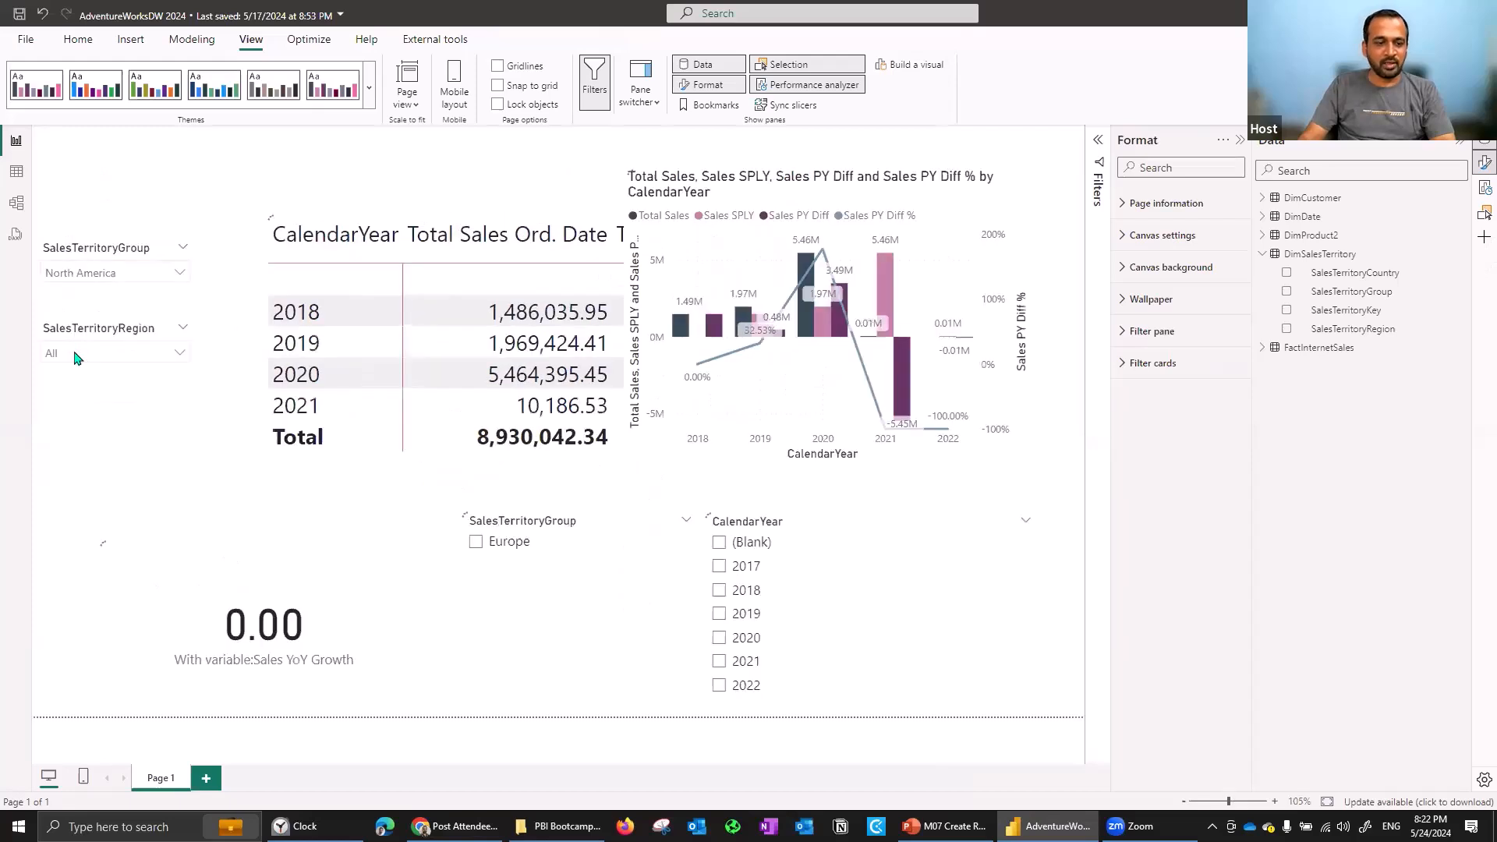
pyautogui.click(77, 358)
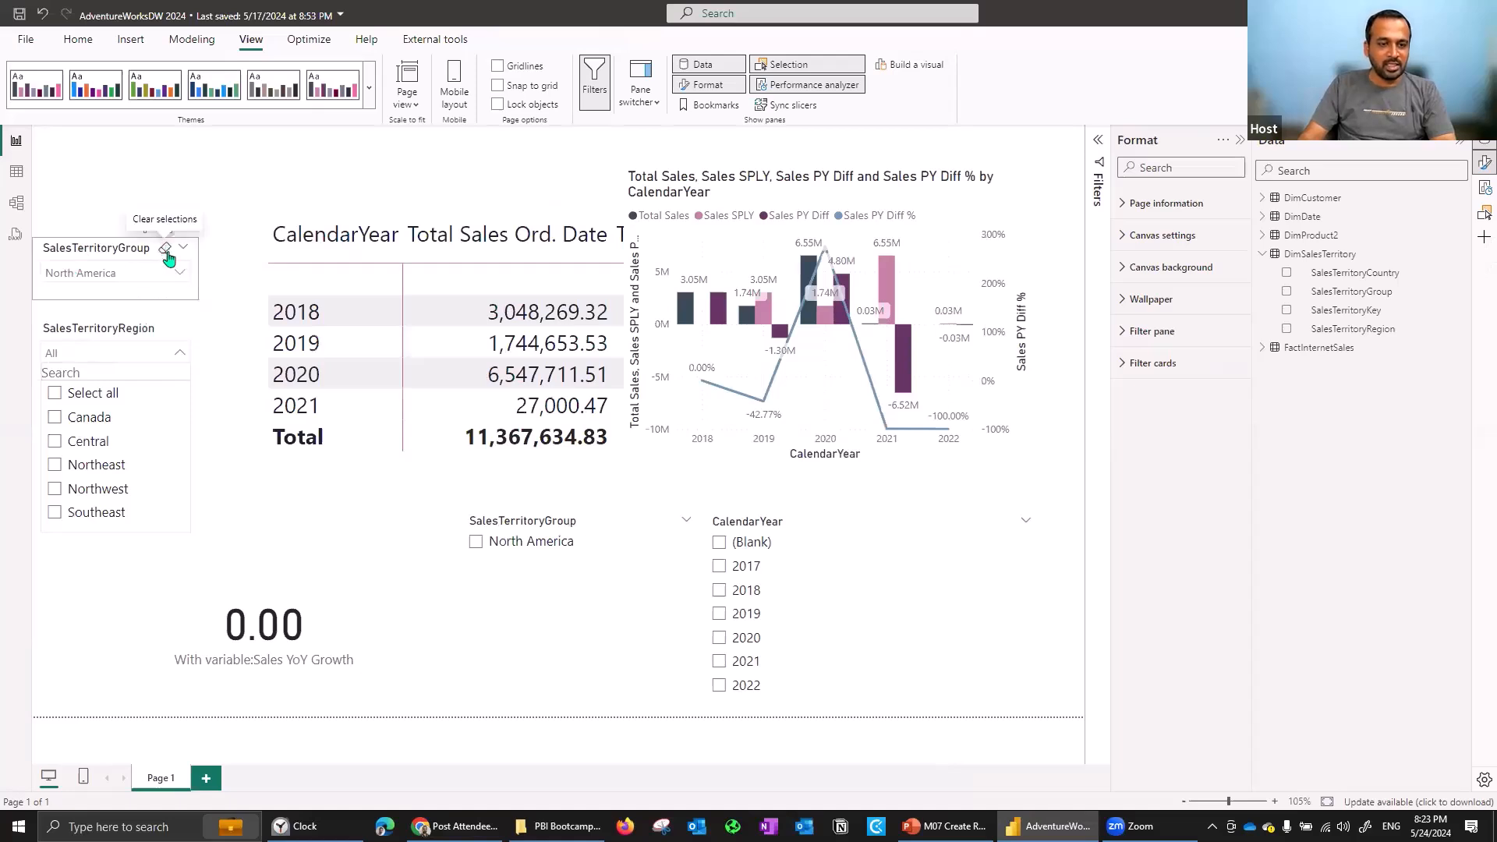
pyautogui.click(143, 346)
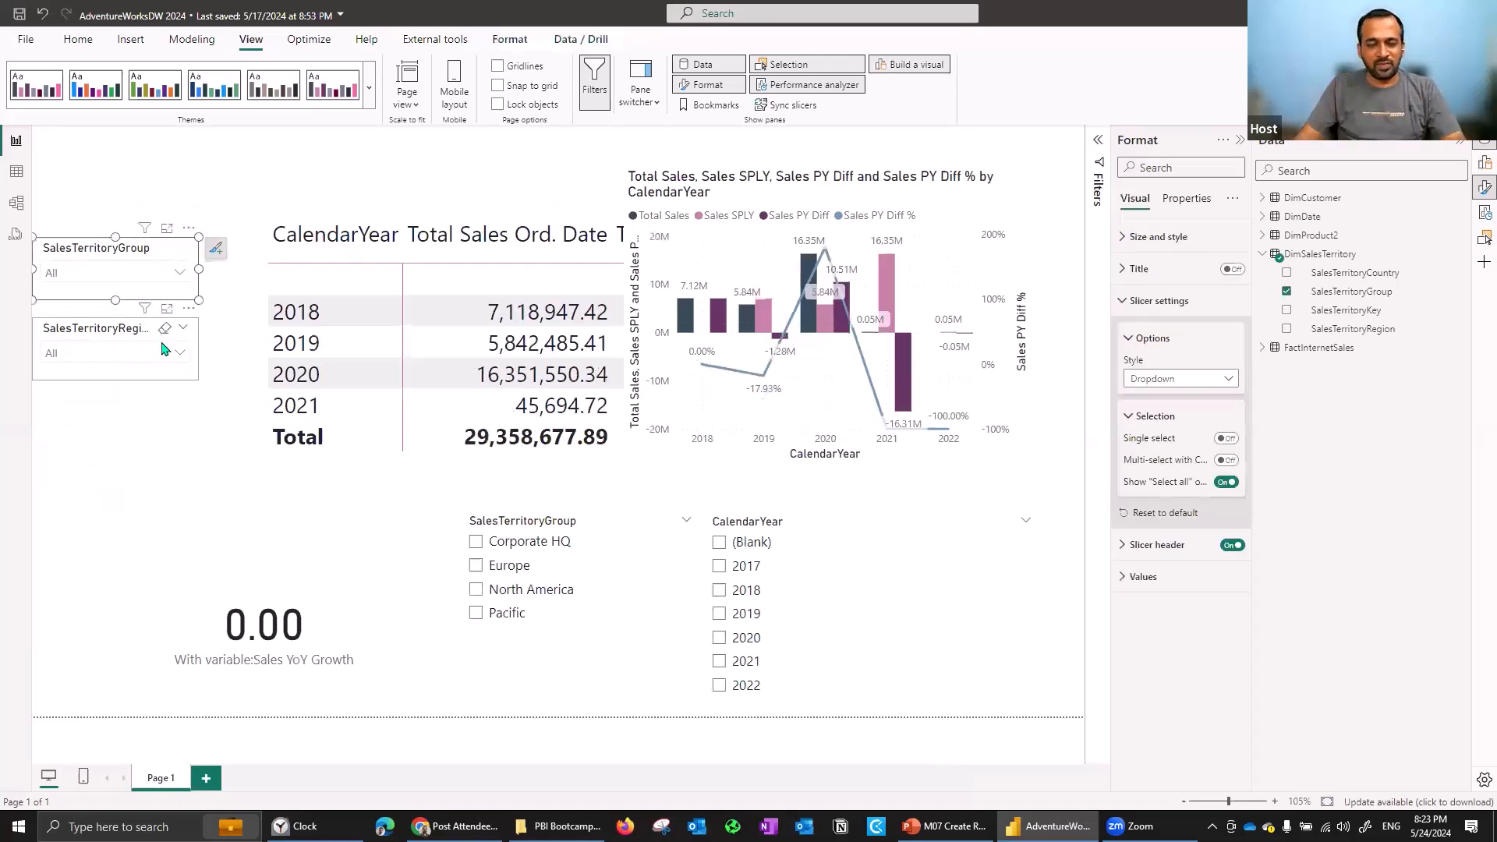
# Select Australia in the SalesTerritoryRegion slicer, examine the groups offered in the dropdown SalesTerritoryGroup slicer, and clear the region selection.
pyautogui.click(131, 359)
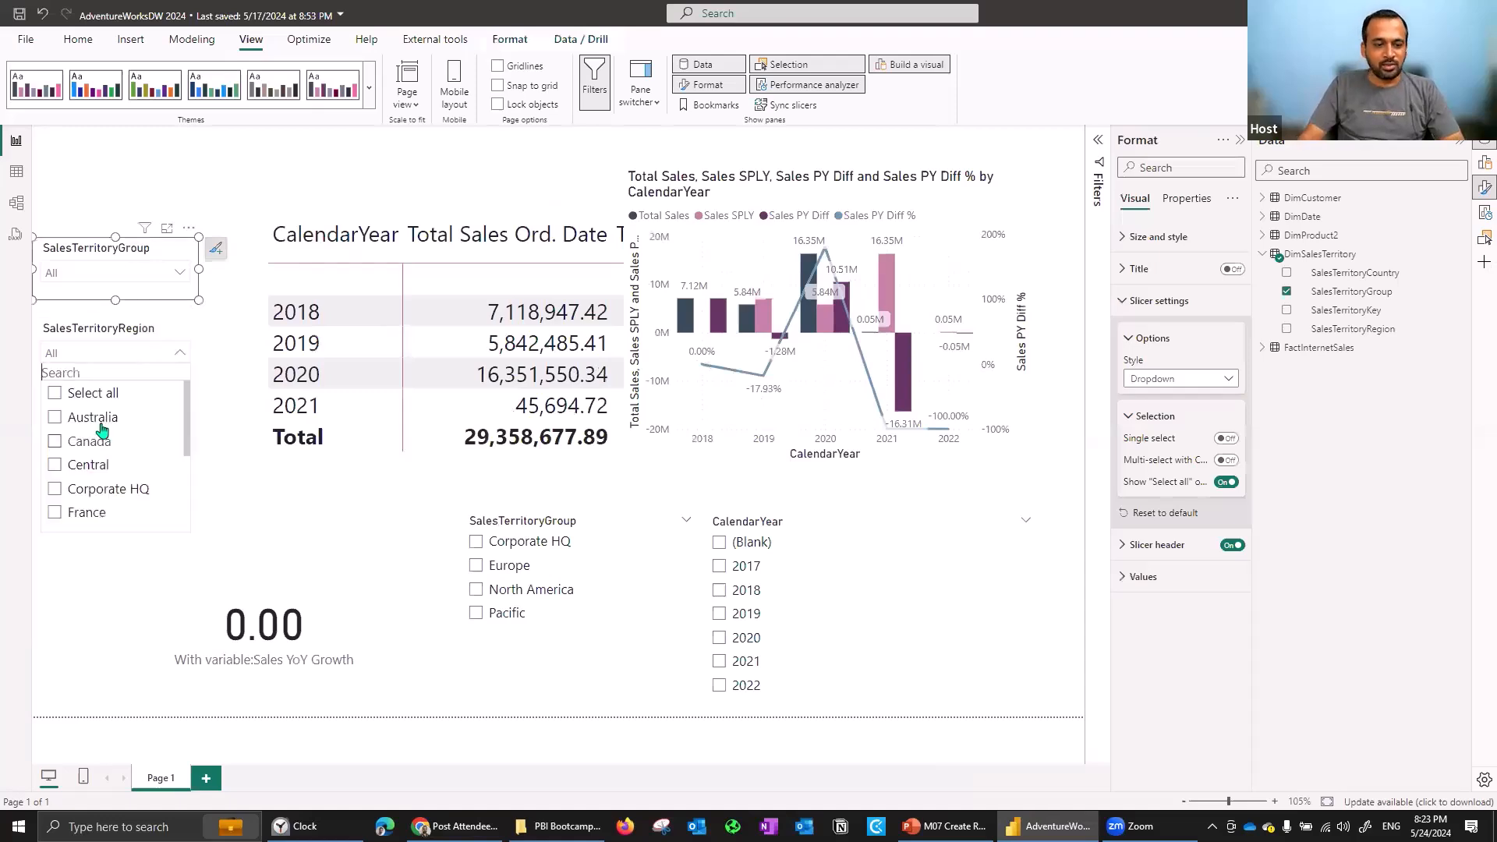
pyautogui.click(100, 272)
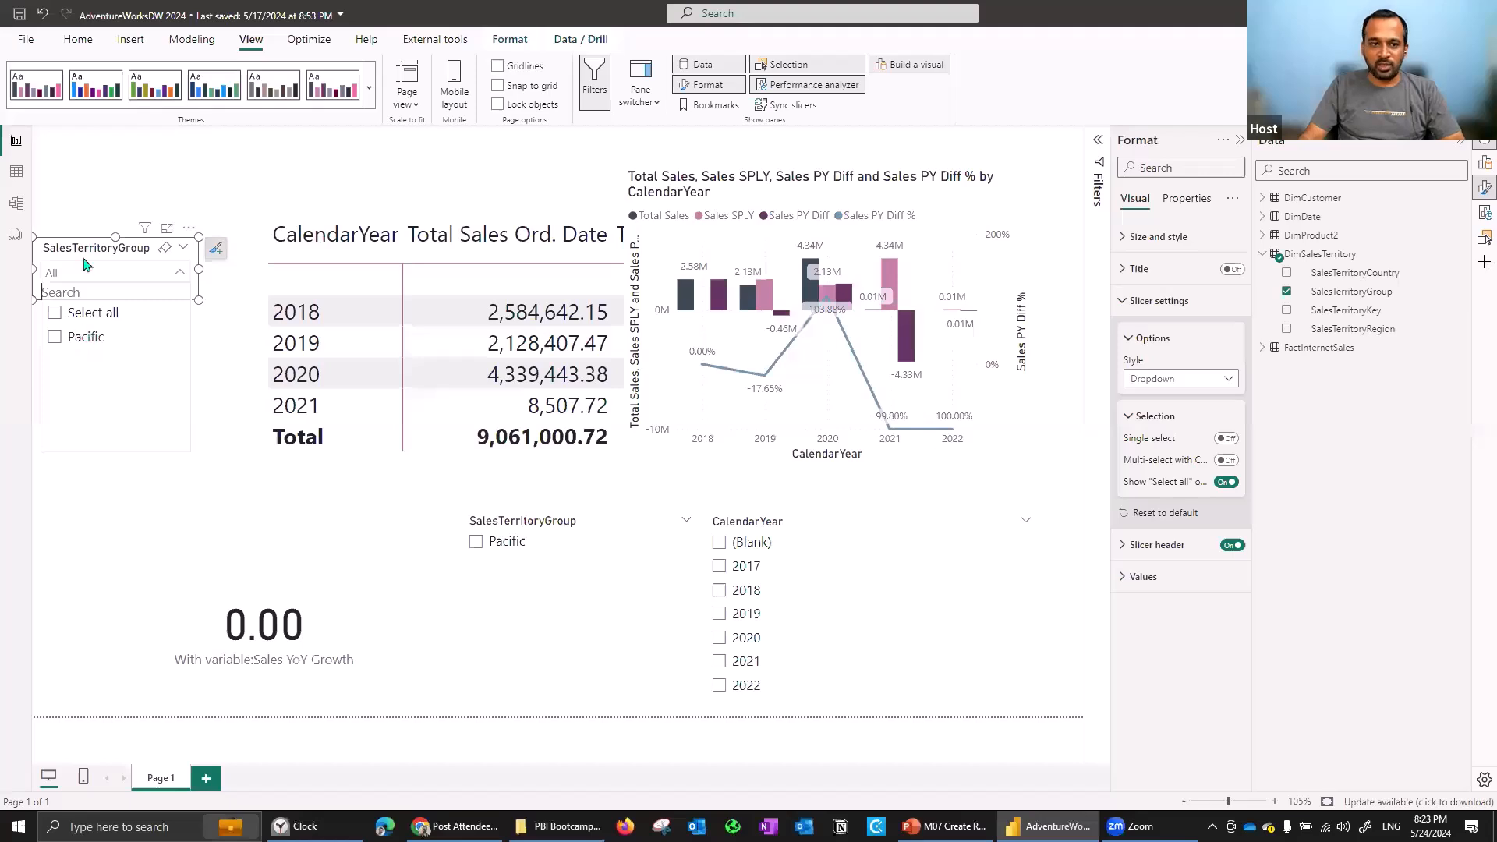
pyautogui.click(86, 253)
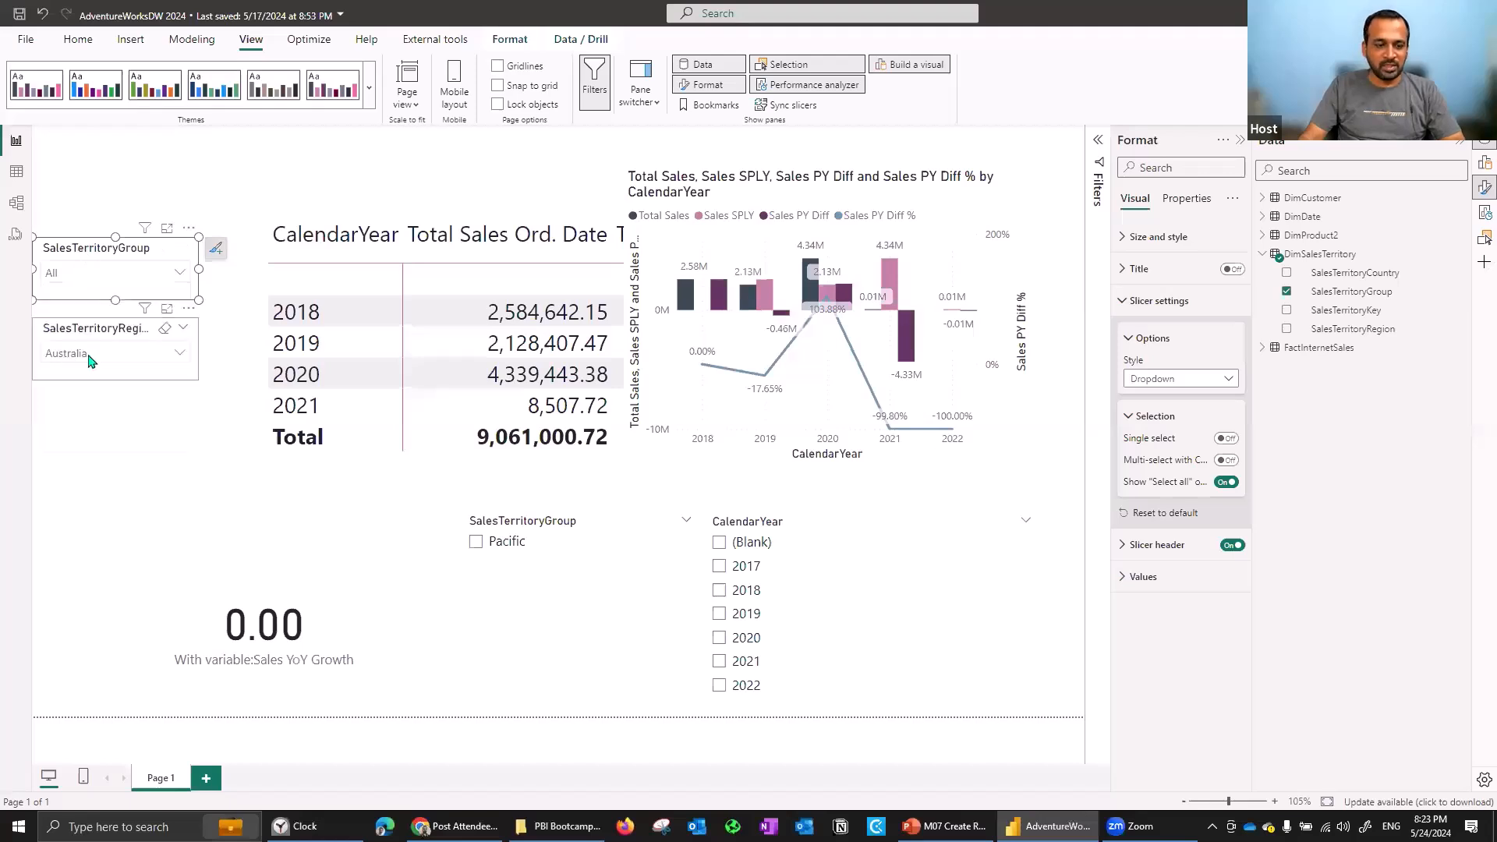
pyautogui.click(165, 330)
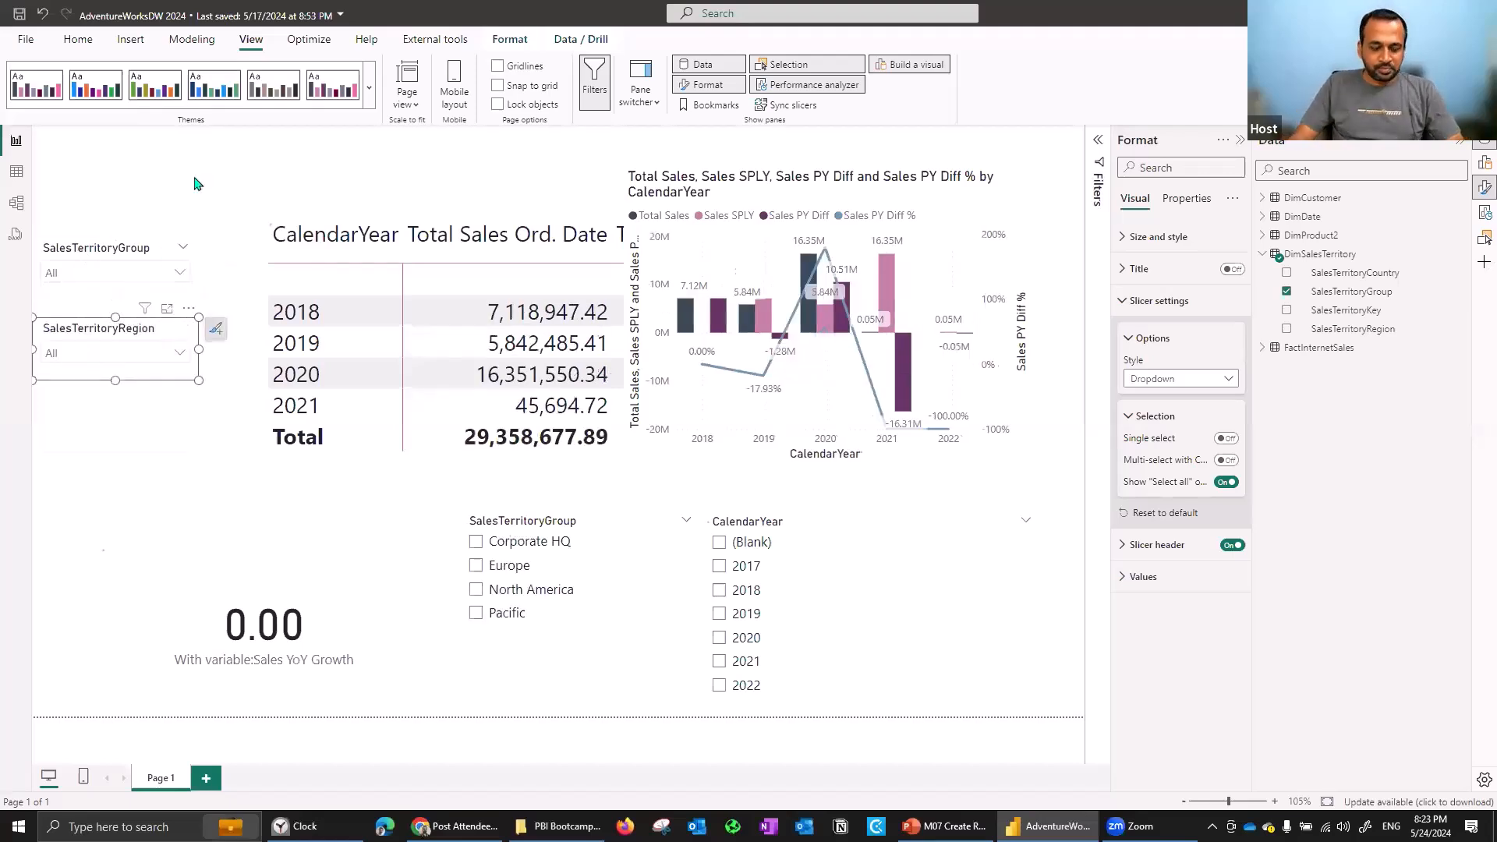
# Set the page's canvas background to a grey theme color with 73% transparency.
pyautogui.click(1107, 228)
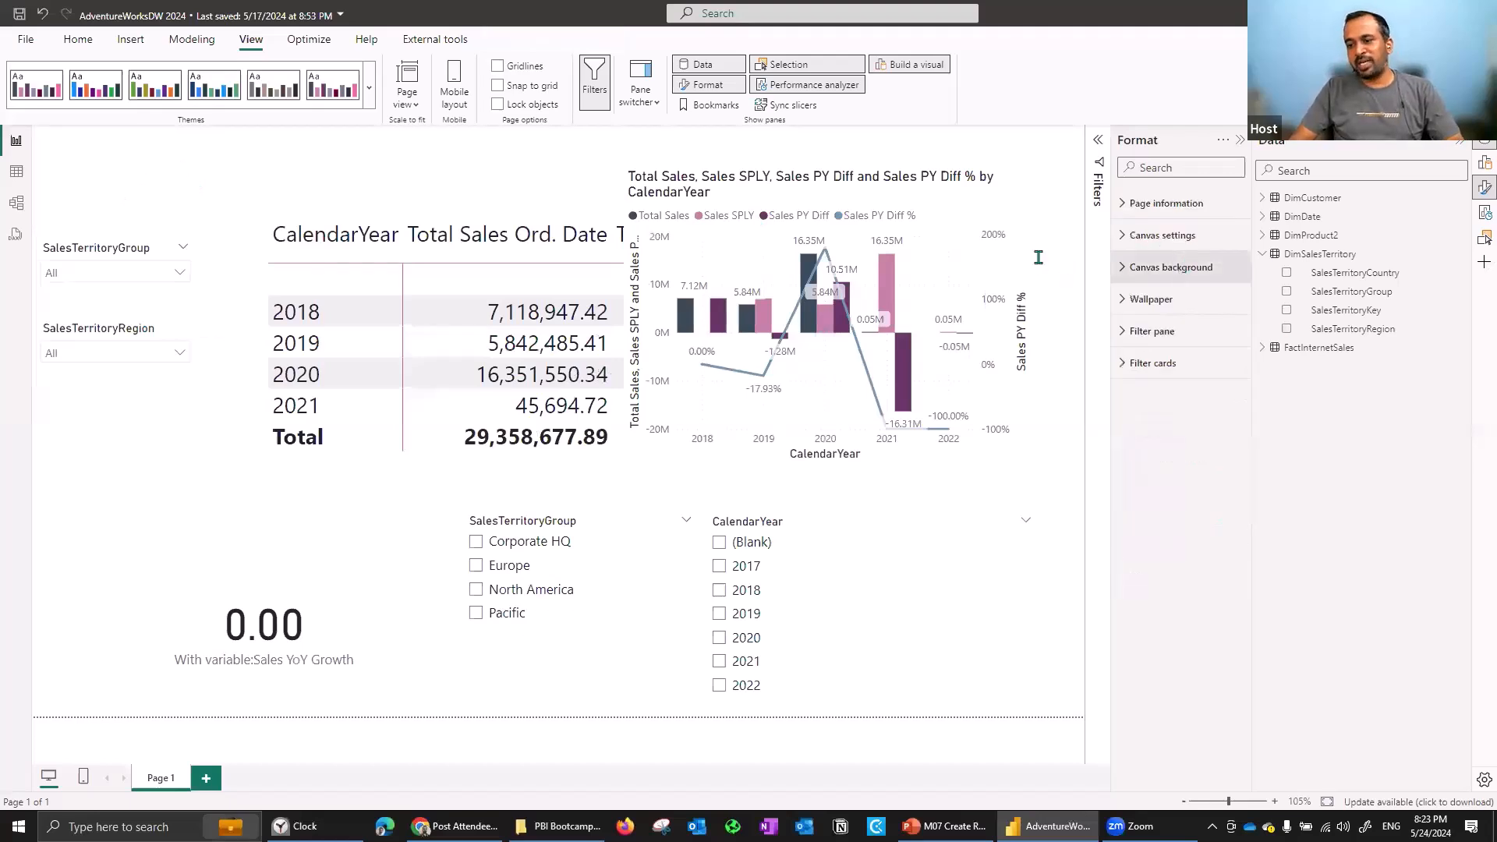
pyautogui.click(1169, 267)
pyautogui.click(1146, 319)
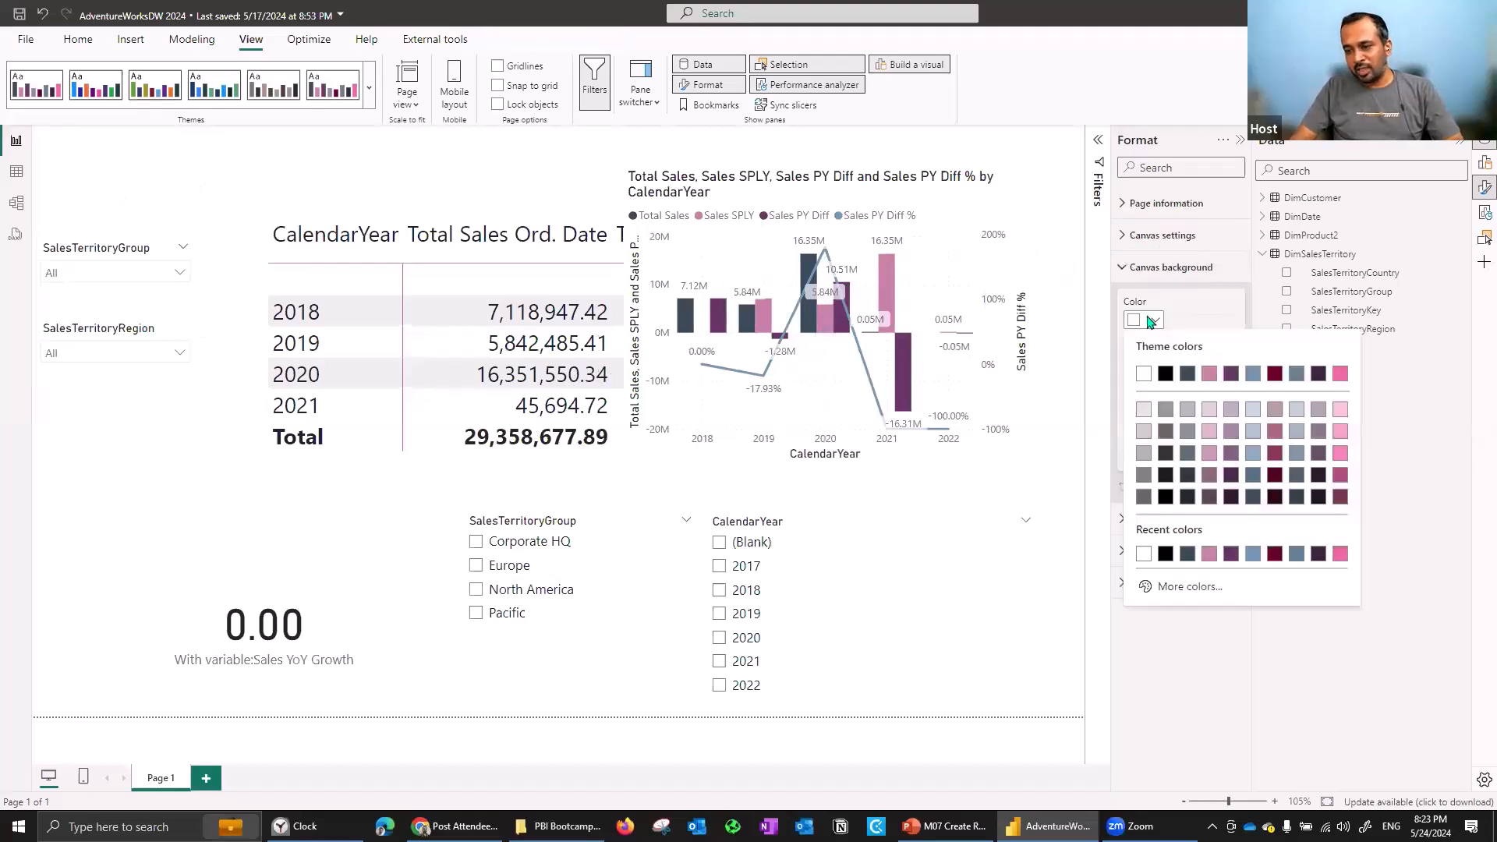
pyautogui.click(1166, 410)
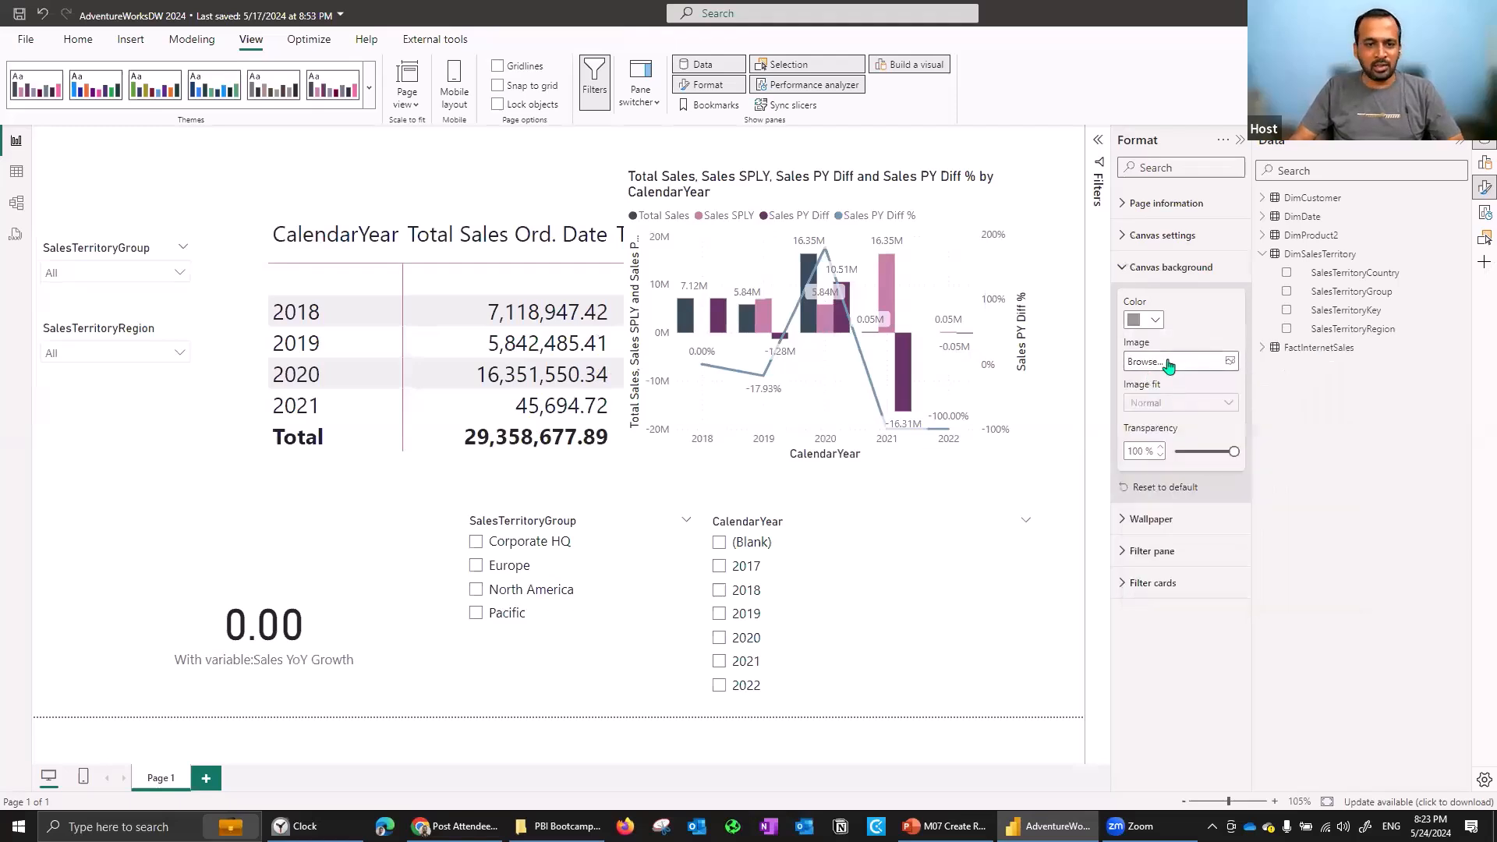
pyautogui.moveTo(1234, 452); pyautogui.dragTo(1217, 451)
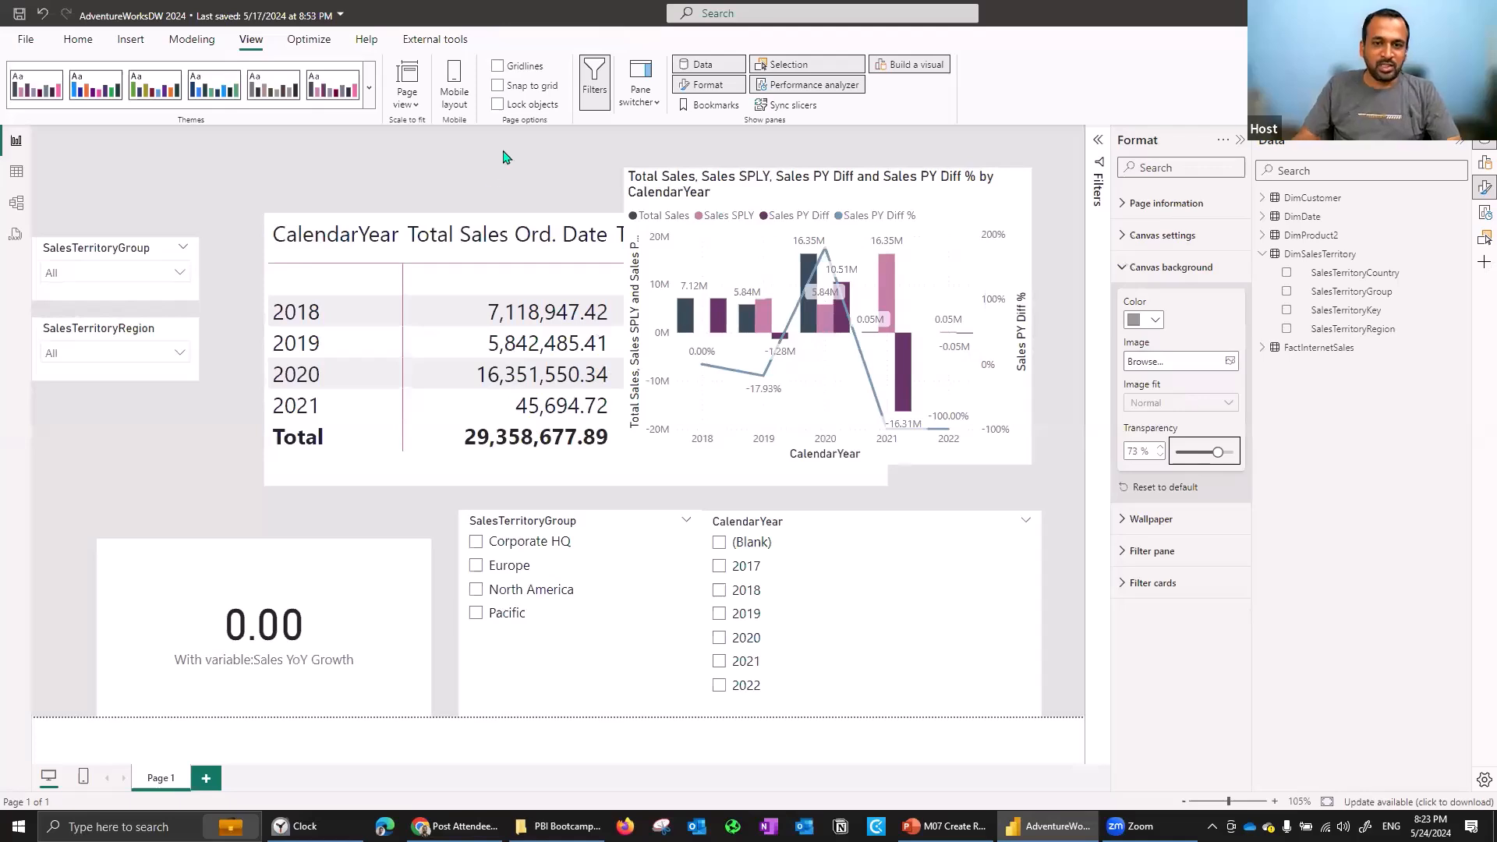
# Move the CalendarYear matrix slightly up and left, and move the Sales YoY Growth card up from the lower part of the page.
pyautogui.click(477, 458)
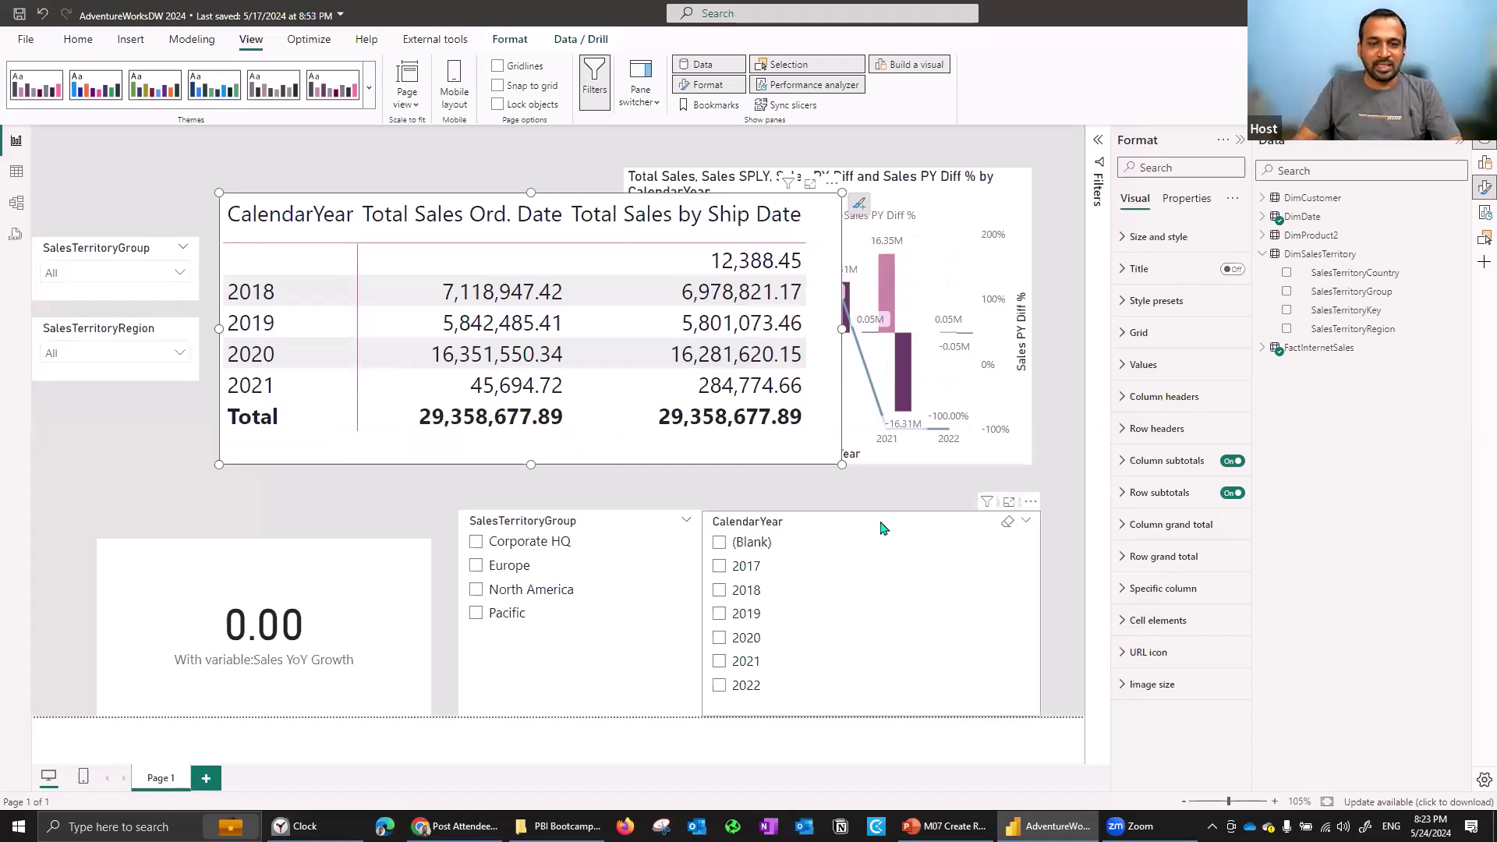
pyautogui.moveTo(366, 561); pyautogui.dragTo(677, 313)
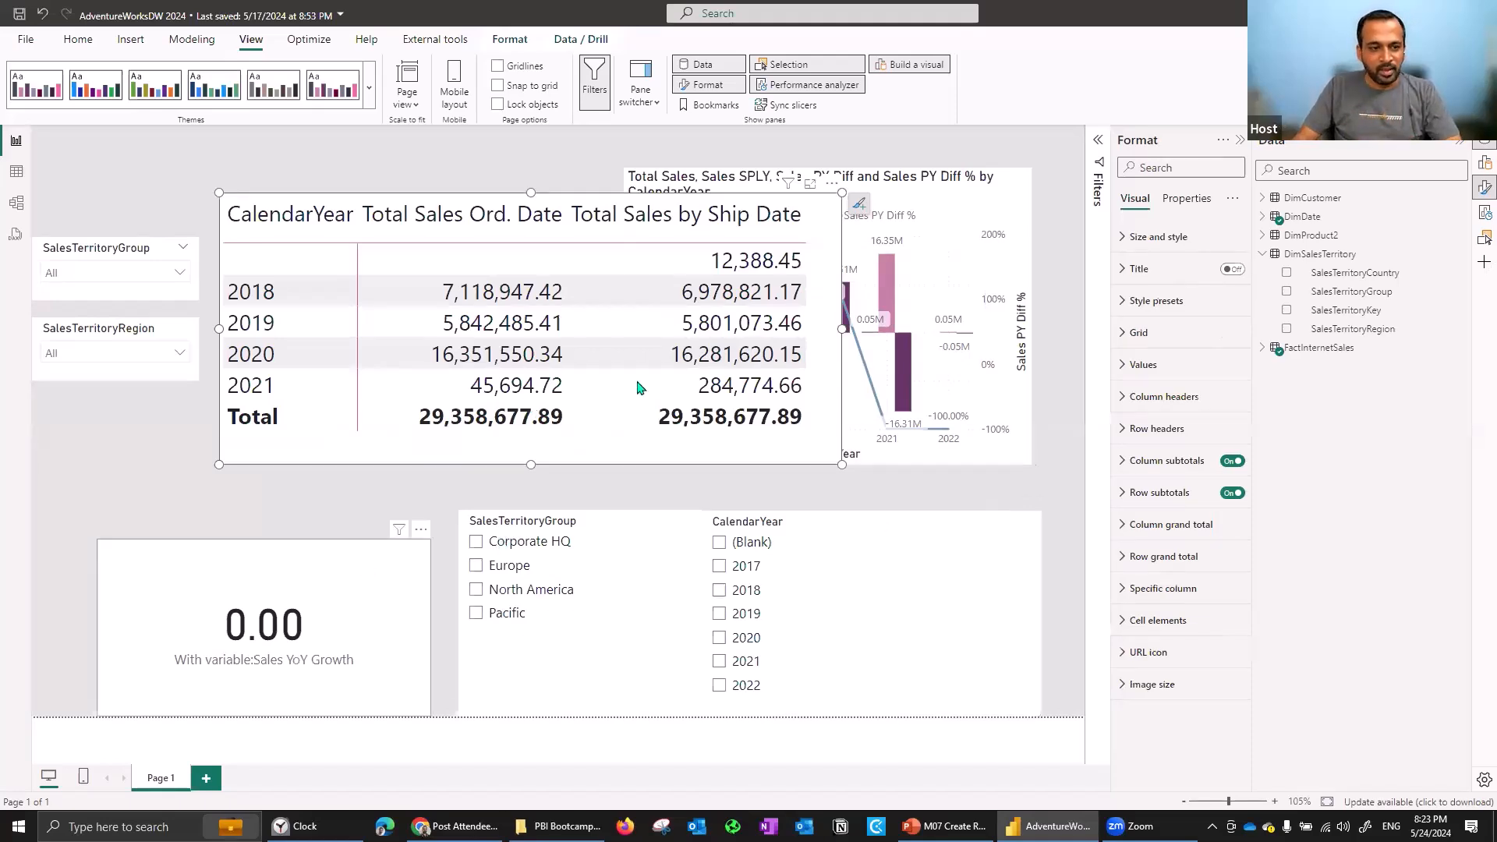
# Delete the list-style SalesTerritoryGroup slicer and move the CalendarYear slicer left, below the matrix.
pyautogui.click(557, 527)
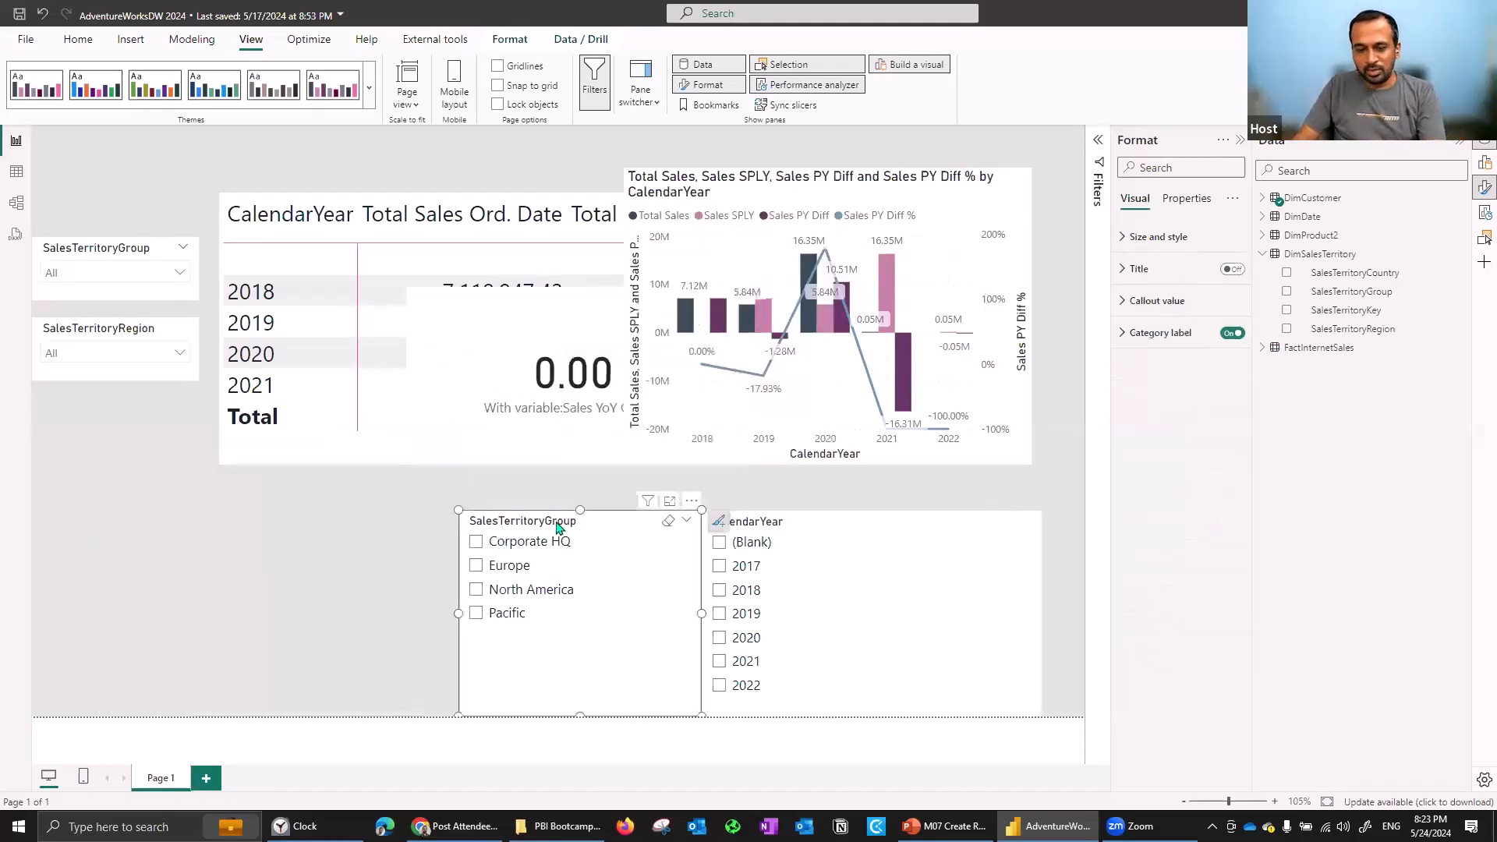
pyautogui.press('Delete')
pyautogui.click(786, 527)
pyautogui.moveTo(460, 539); pyautogui.dragTo(340, 510)
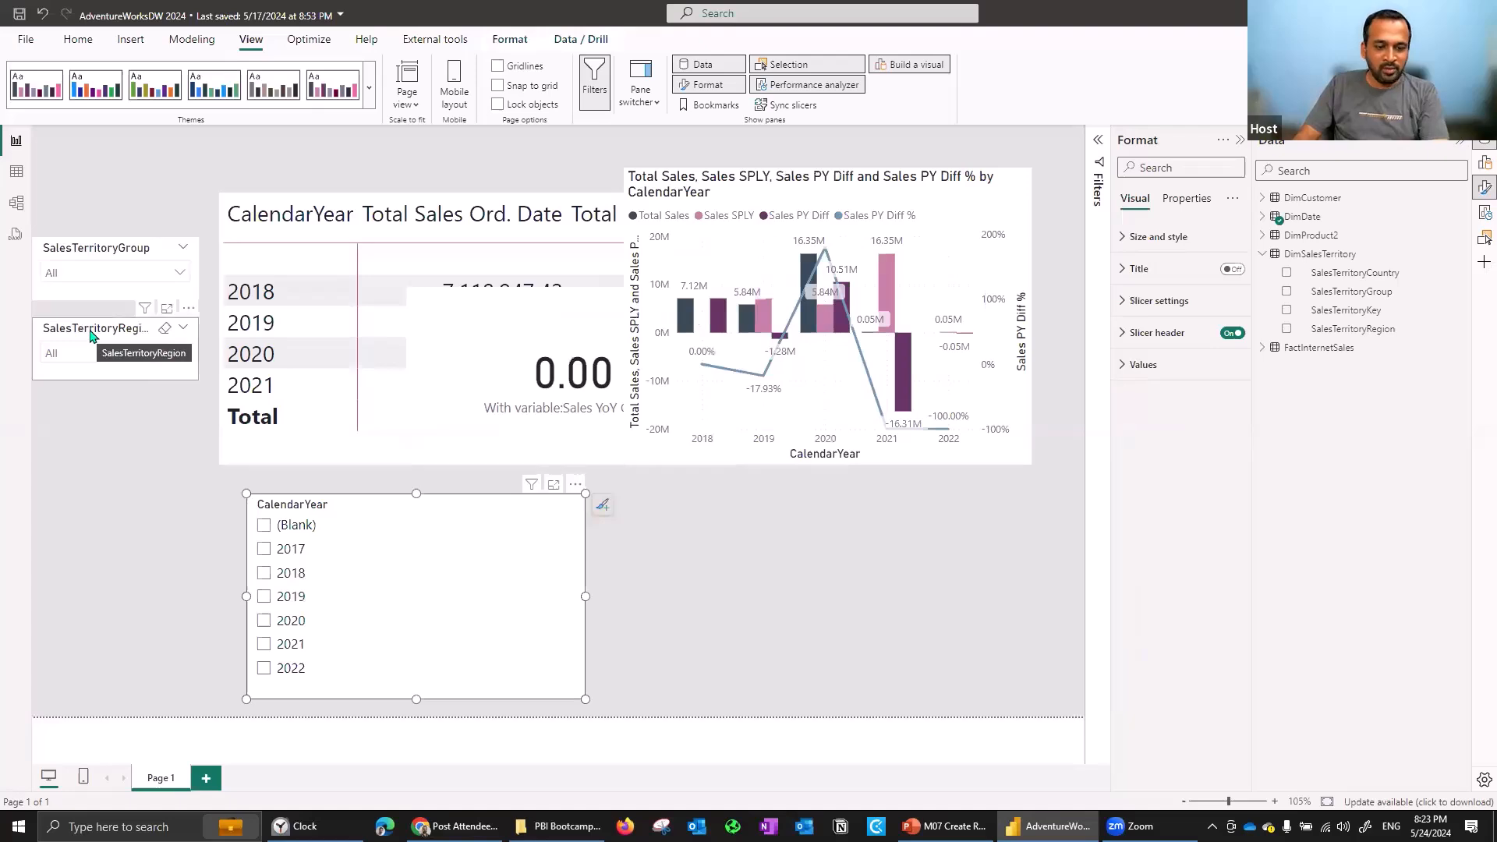
# Try to copy the SalesTerritoryRegion slicer's formatting to the CalendarYear slicer with Format painter.
pyautogui.click(92, 336)
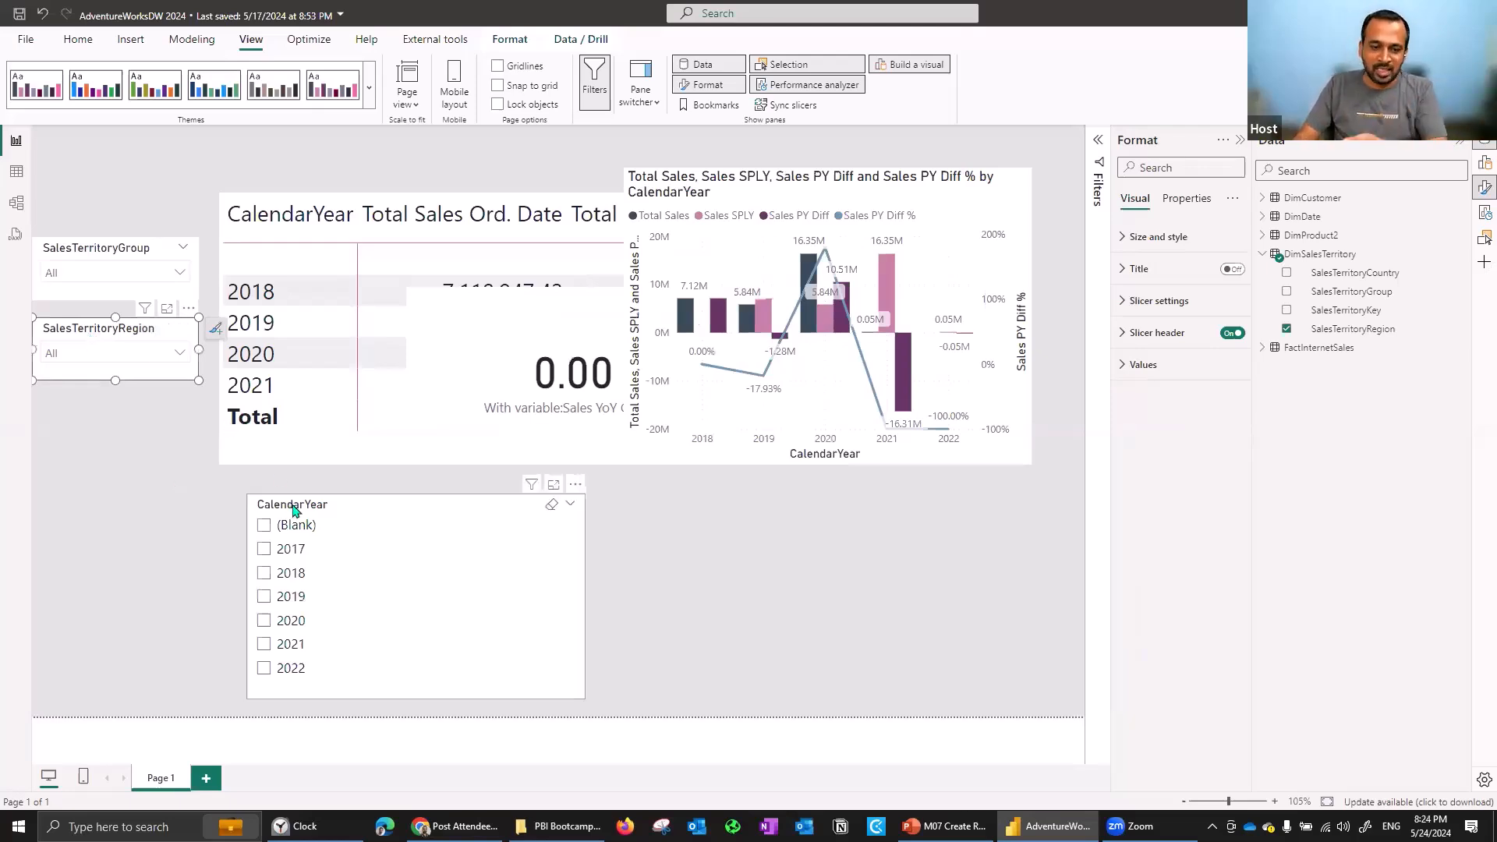
pyautogui.click(79, 49)
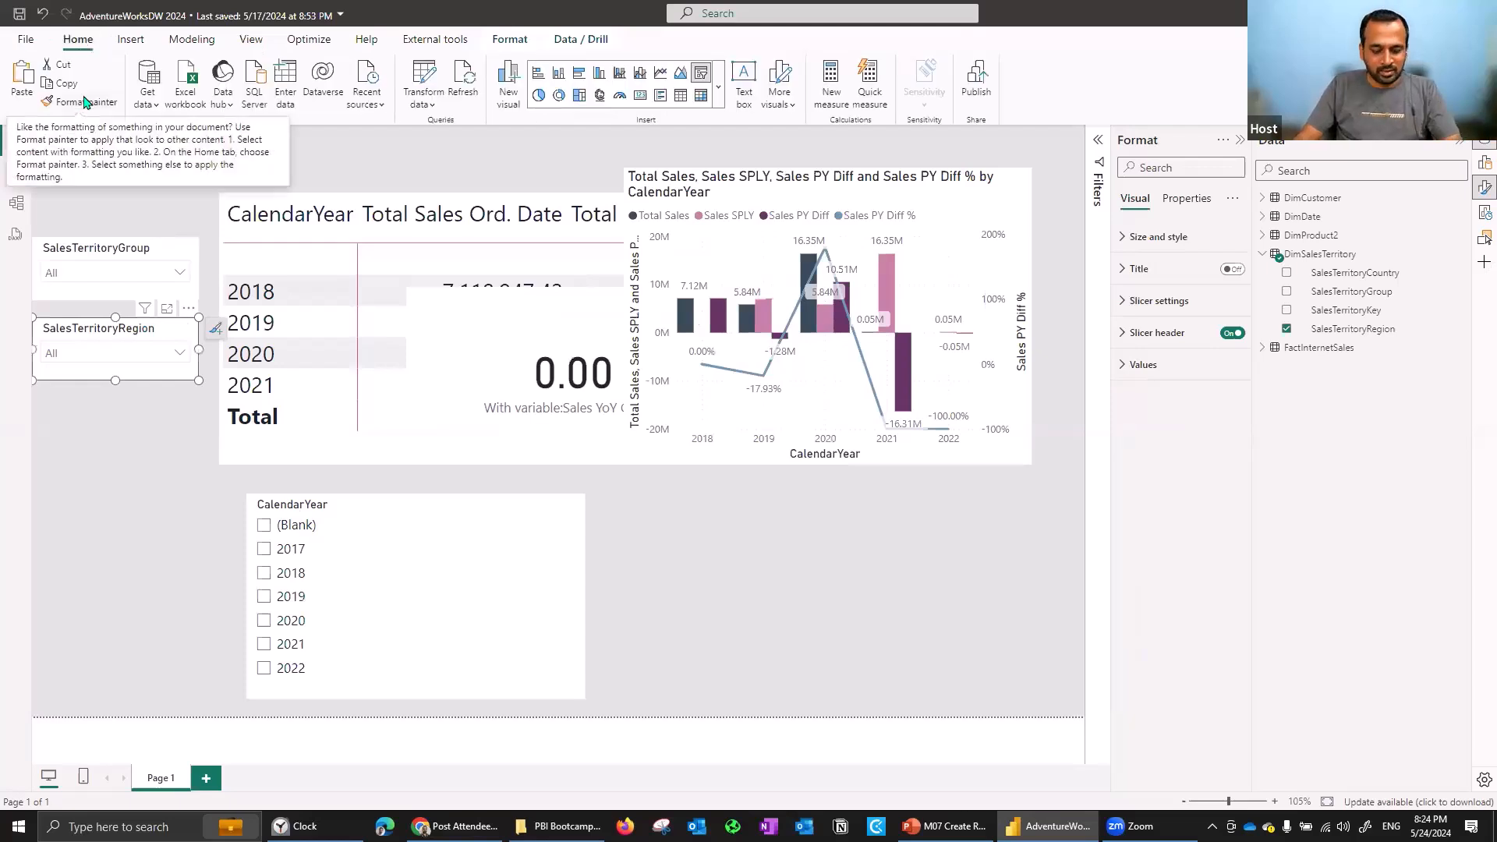
pyautogui.click(88, 106)
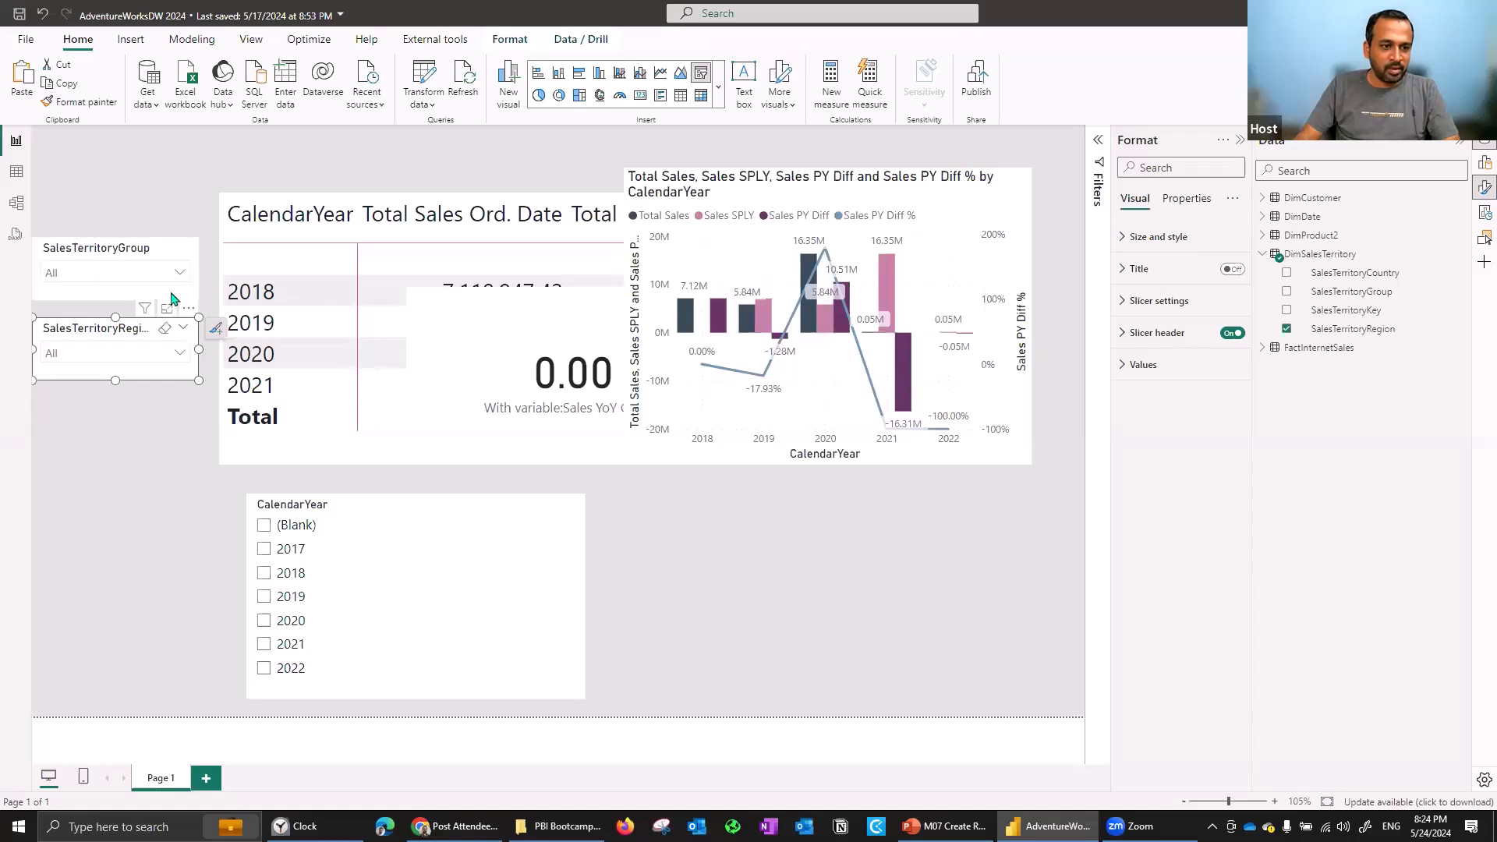
pyautogui.click(351, 507)
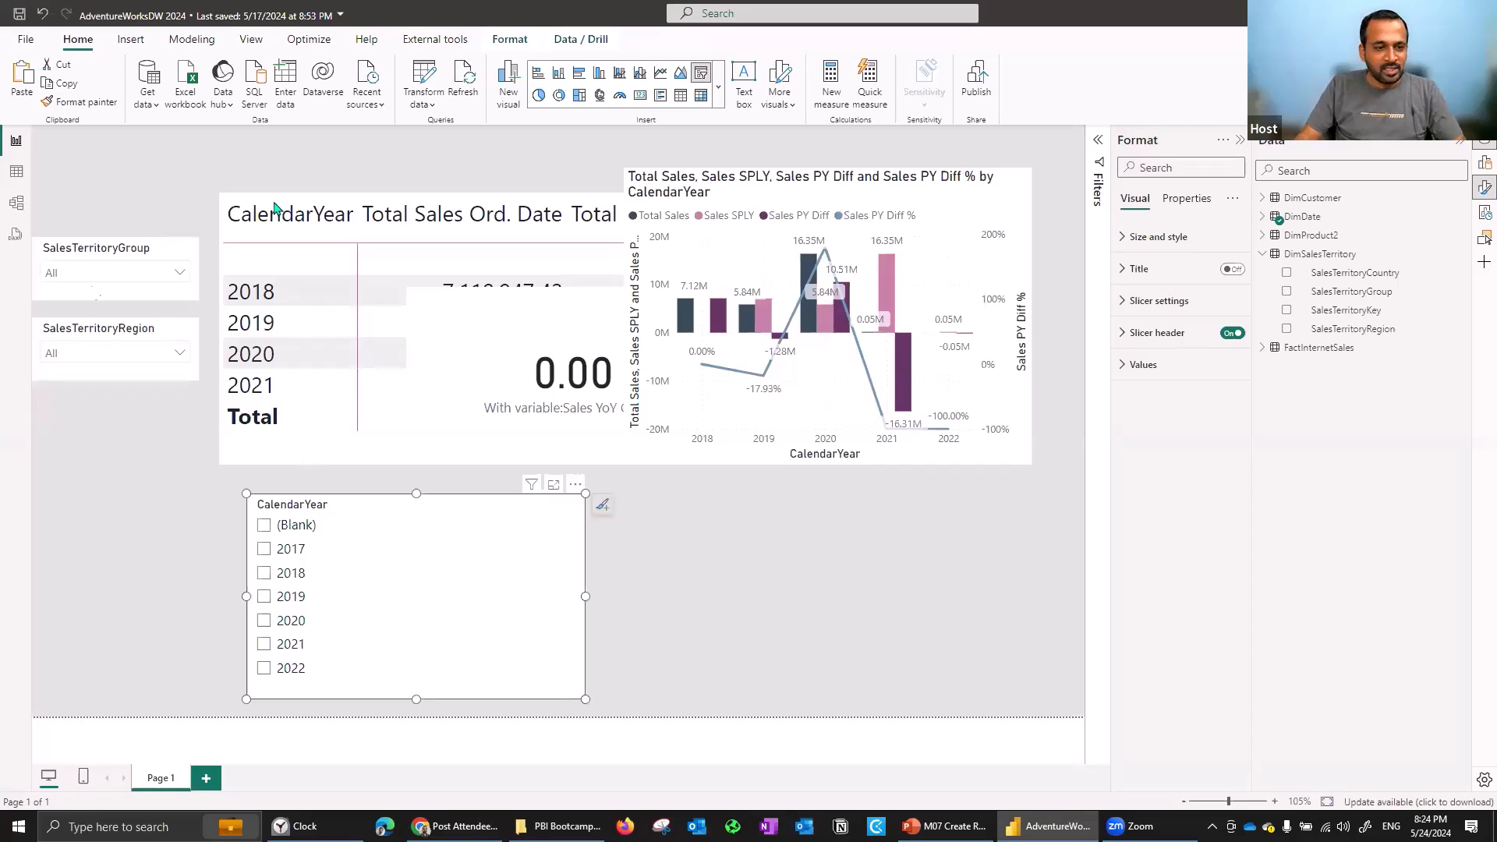
pyautogui.click(310, 450)
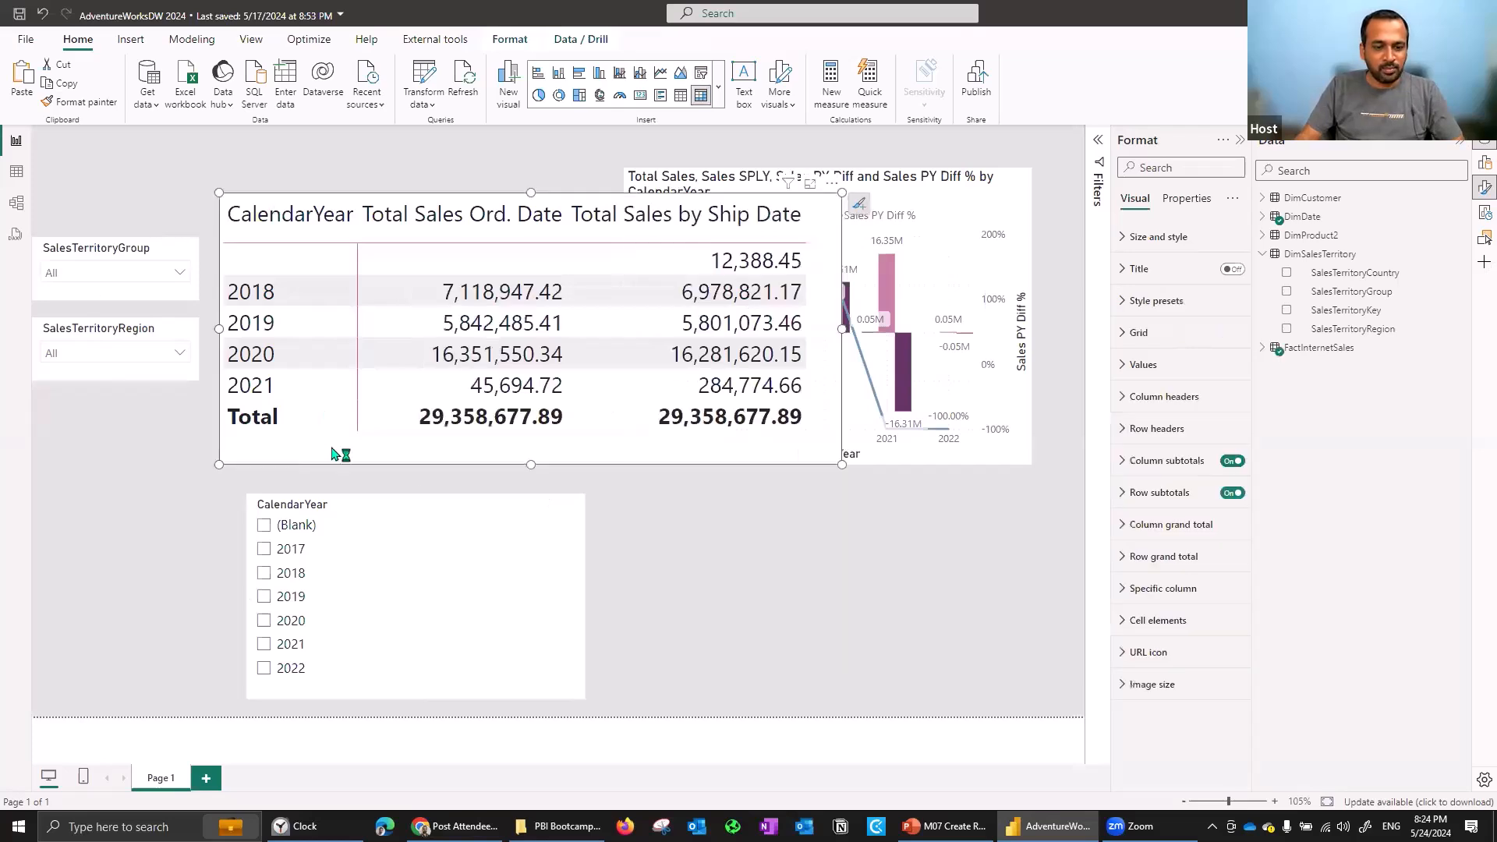
# Apply Format painter to the SalesTerritoryRegion slicer and the CalendarYear slicer.
pyautogui.click(82, 103)
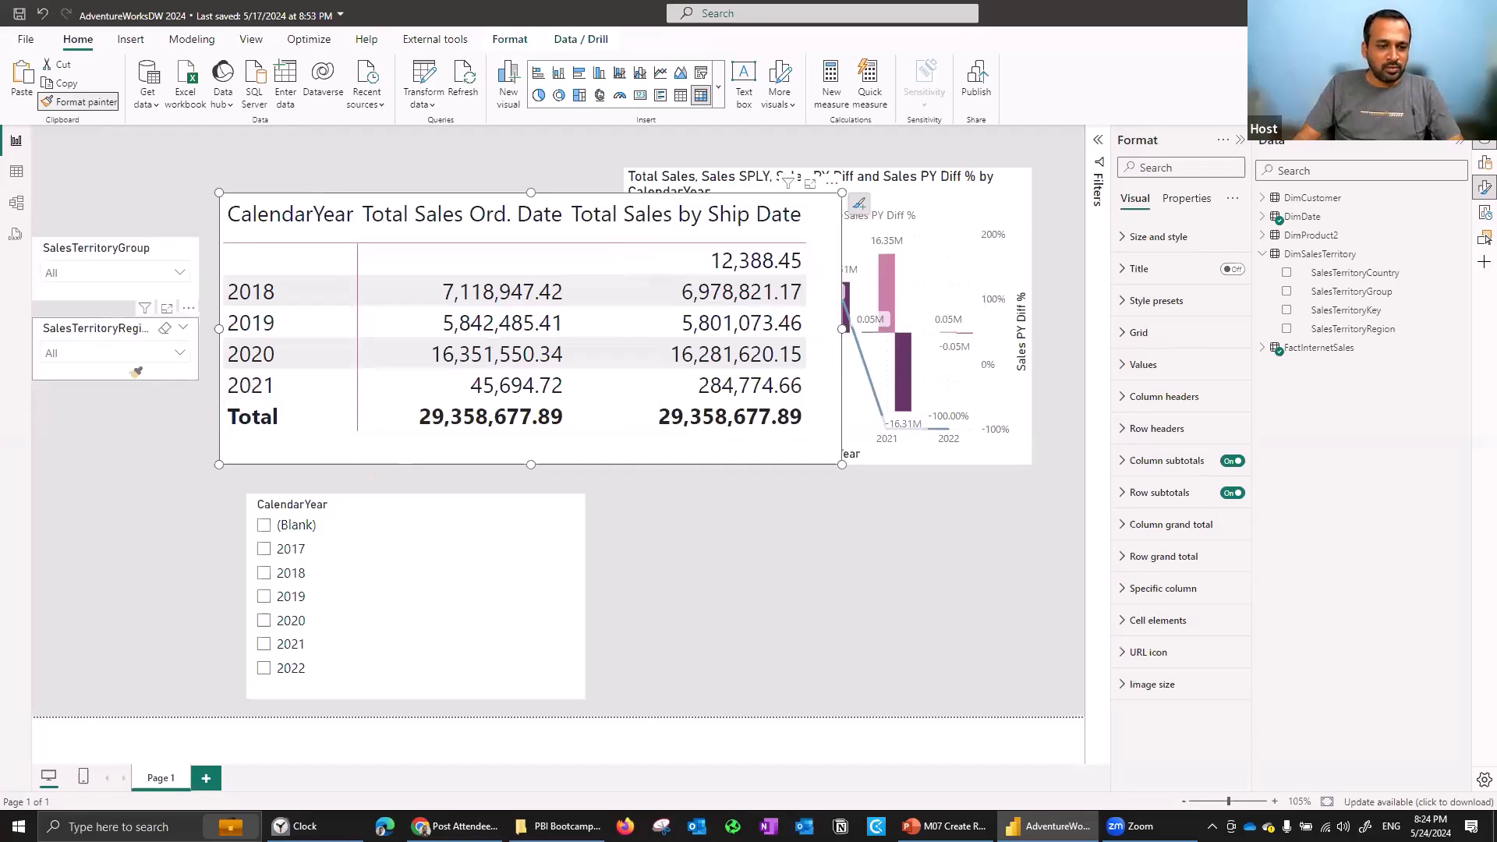
pyautogui.click(111, 329)
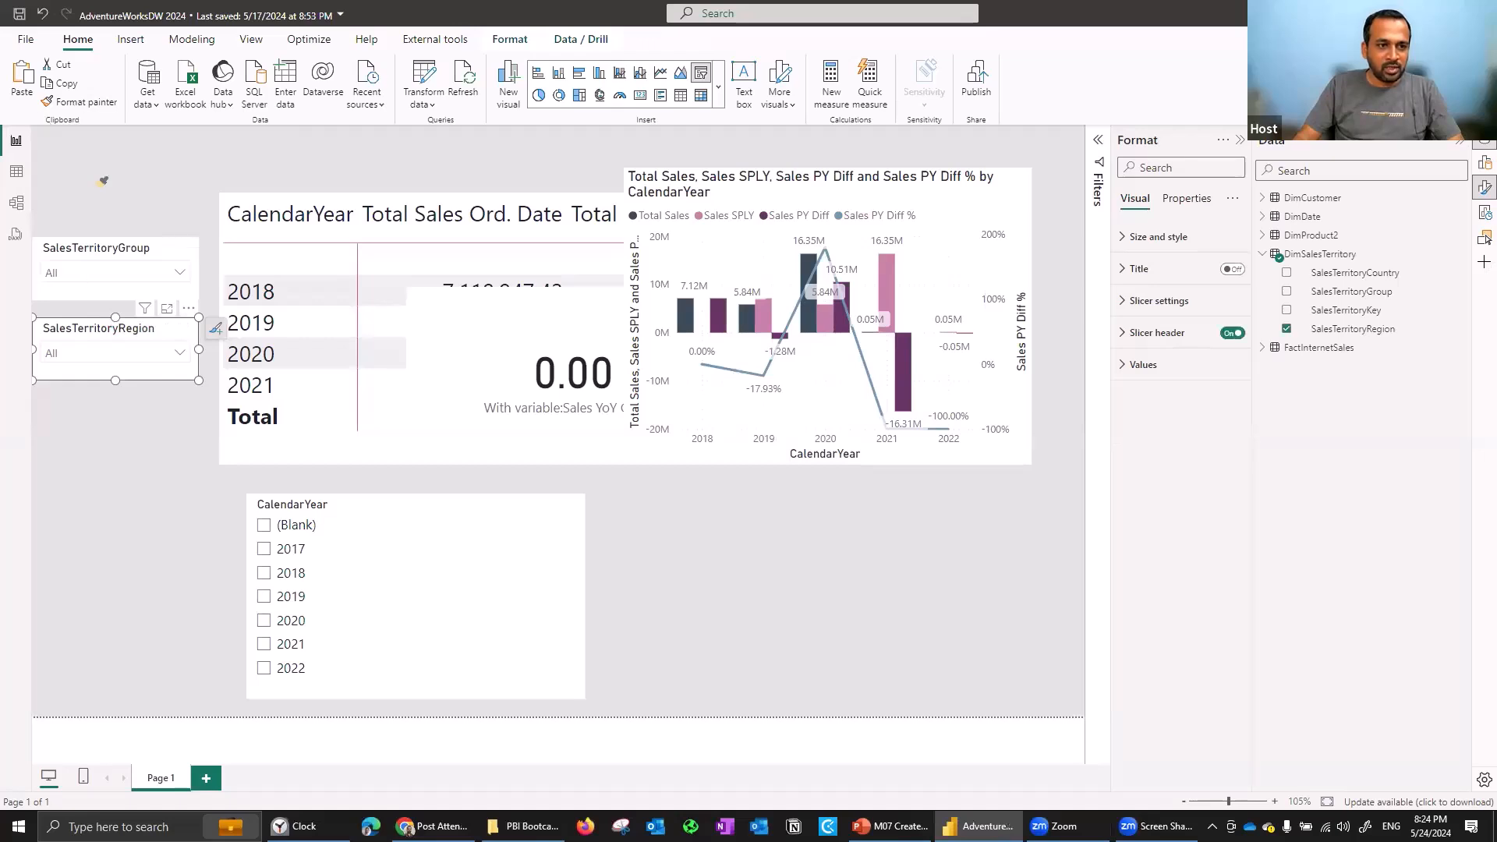
pyautogui.click(396, 503)
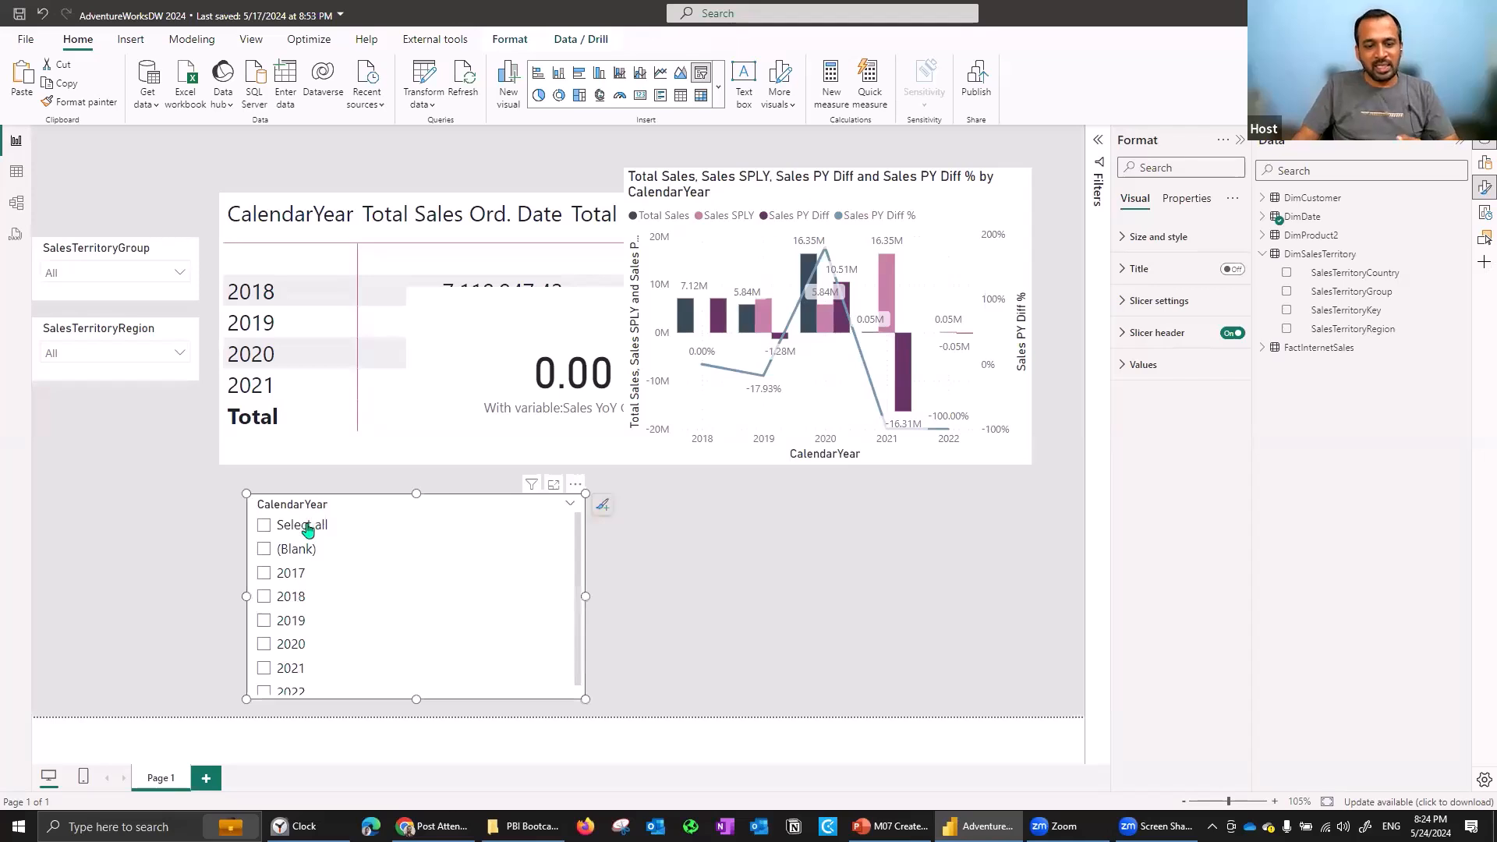
# Change the CalendarYear slicer's style to Dropdown.
pyautogui.click(575, 484)
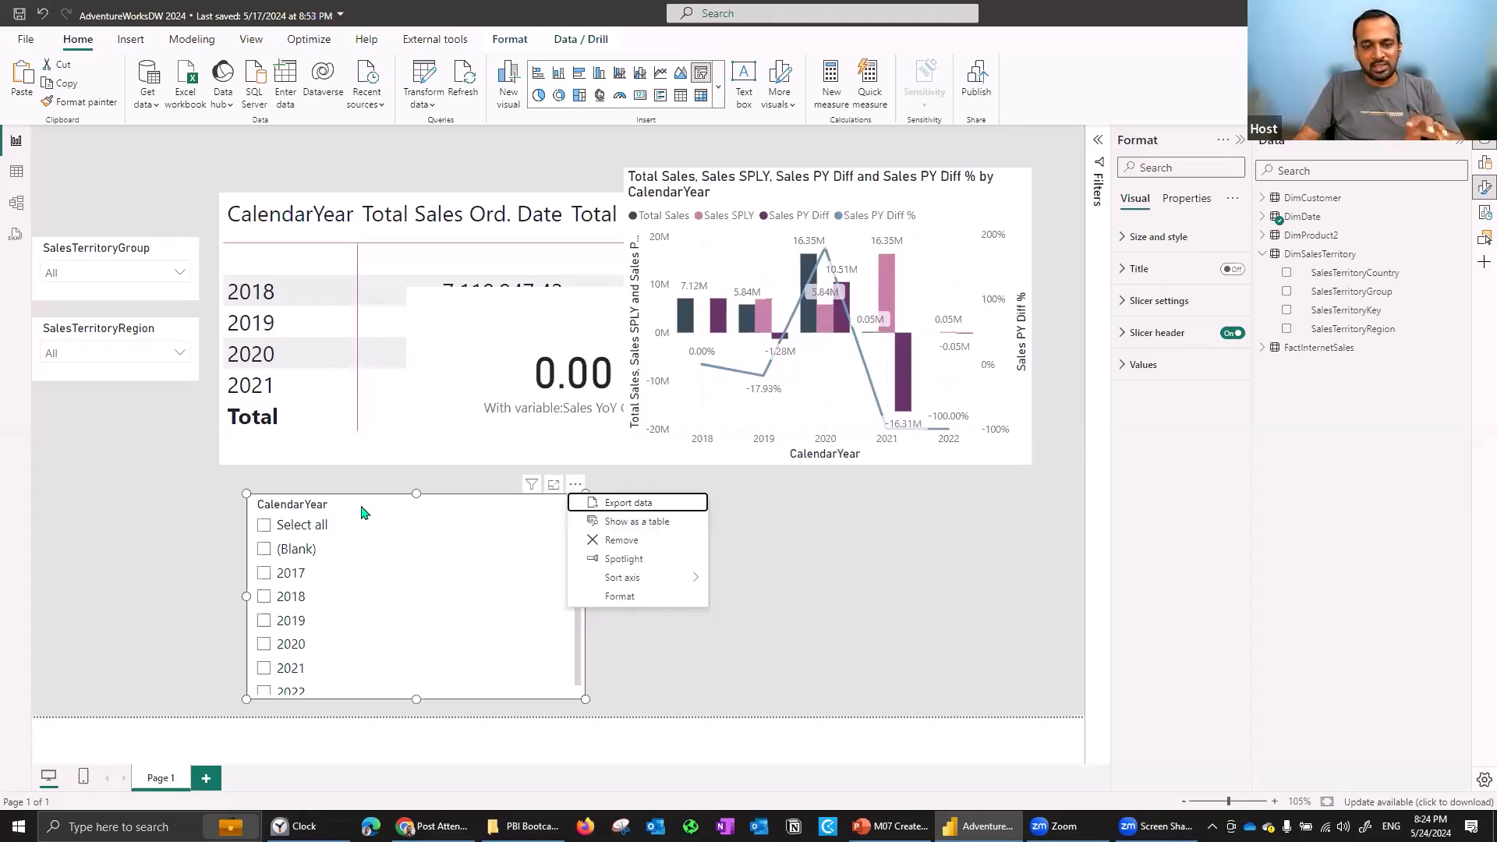
pyautogui.click(1181, 303)
pyautogui.click(1181, 379)
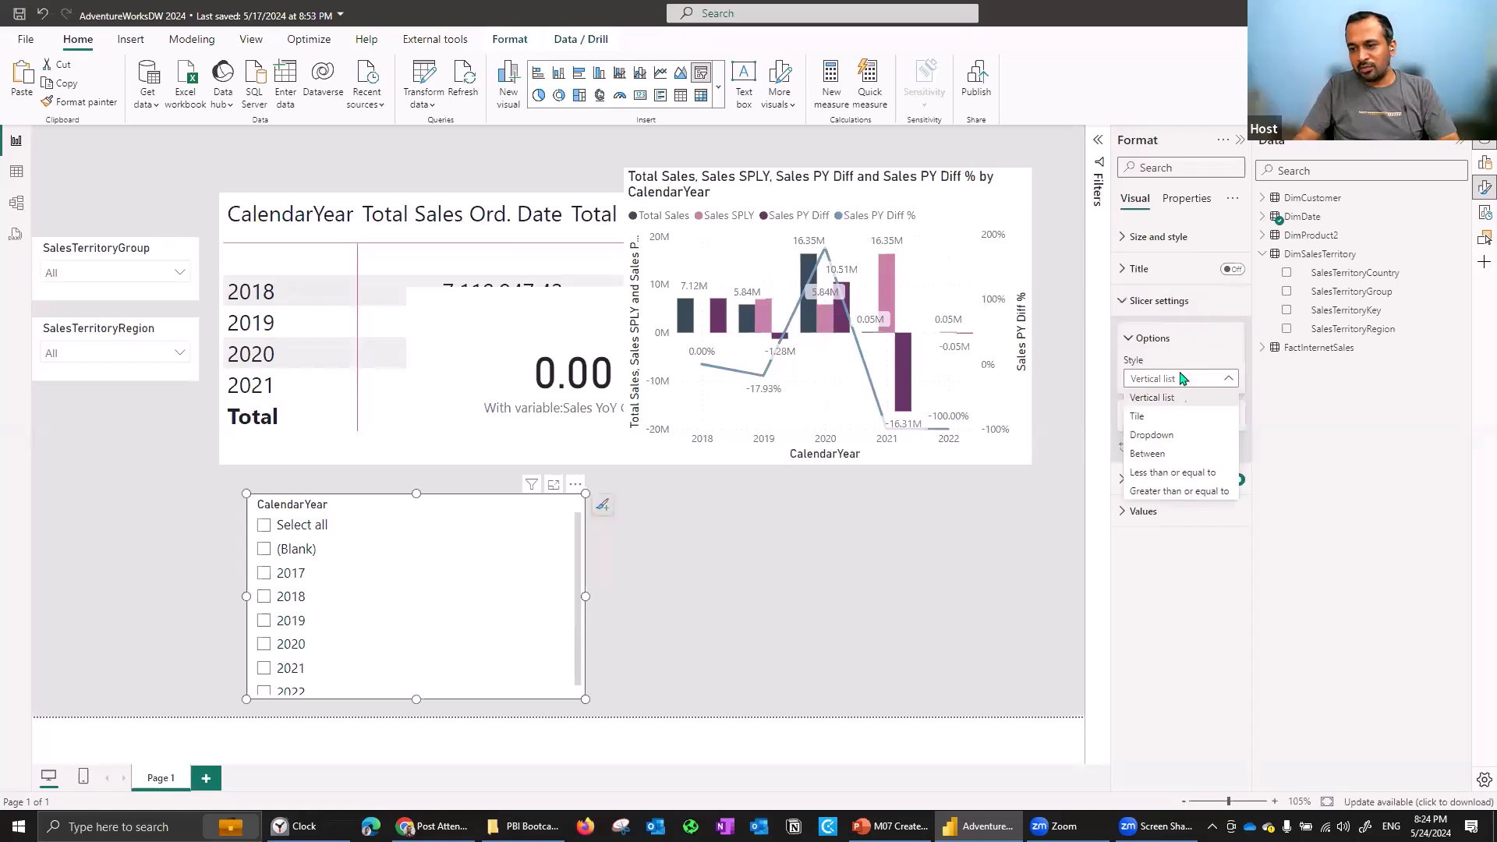
pyautogui.click(1151, 435)
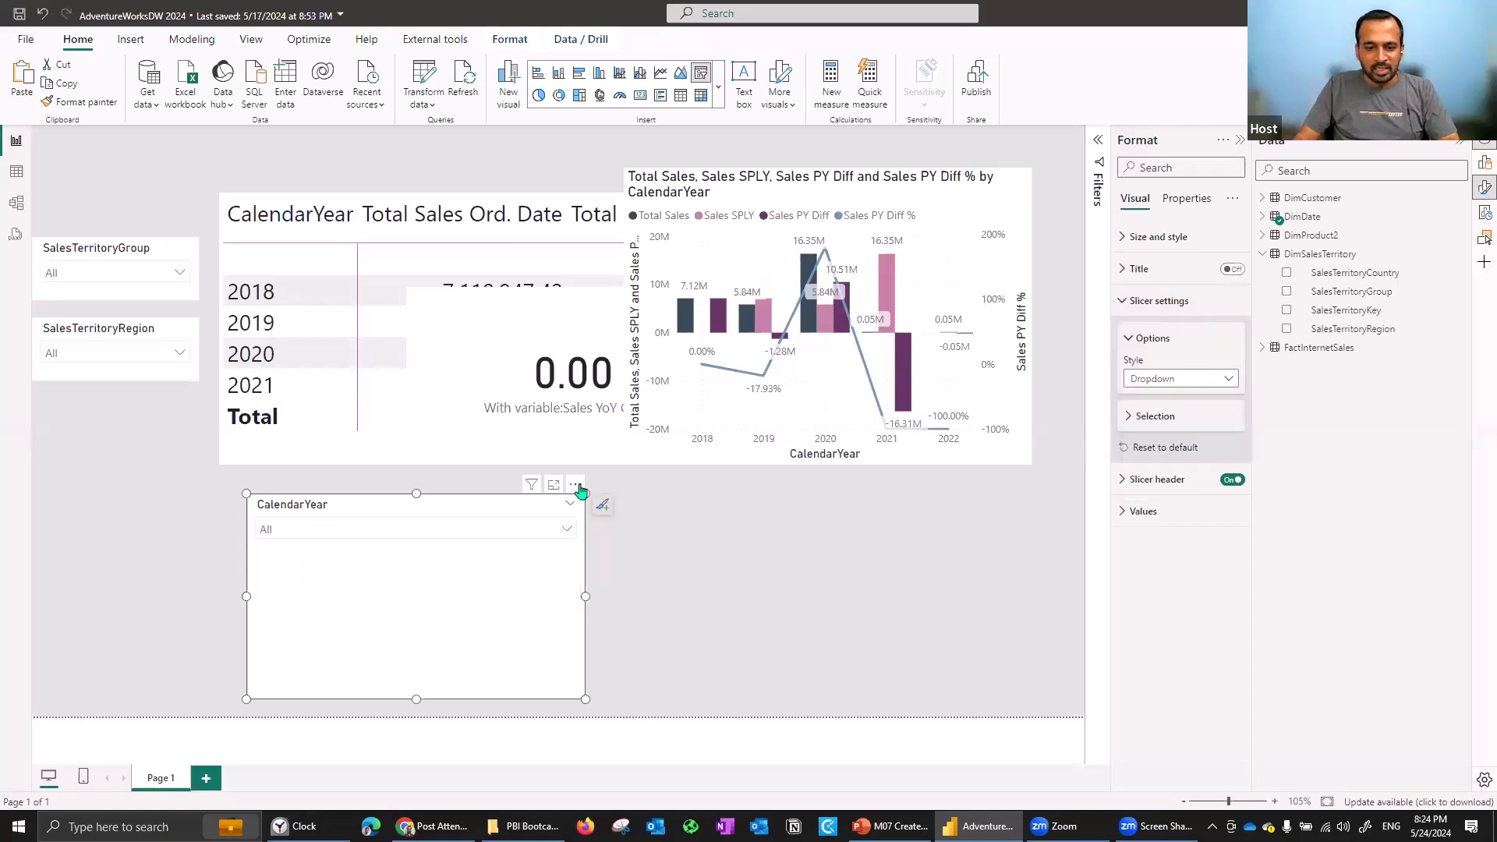
# Shrink the CalendarYear slicer to a compact dropdown box and place it above the SalesTerritoryGroup slicer.
pyautogui.rightClick(562, 508)
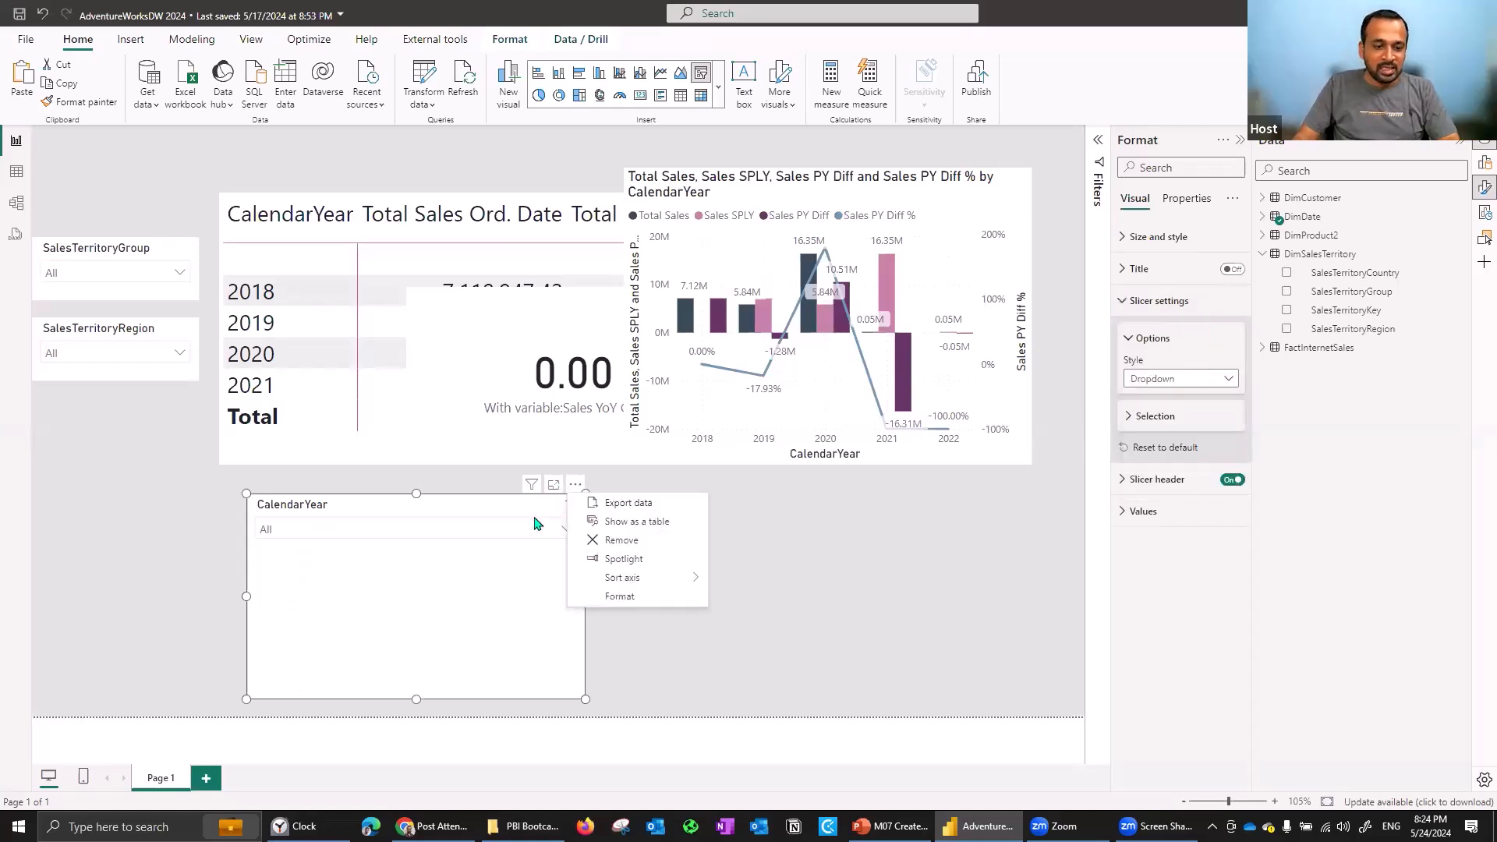
pyautogui.moveTo(583, 699); pyautogui.dragTo(513, 645)
pyautogui.moveTo(389, 559); pyautogui.dragTo(384, 556)
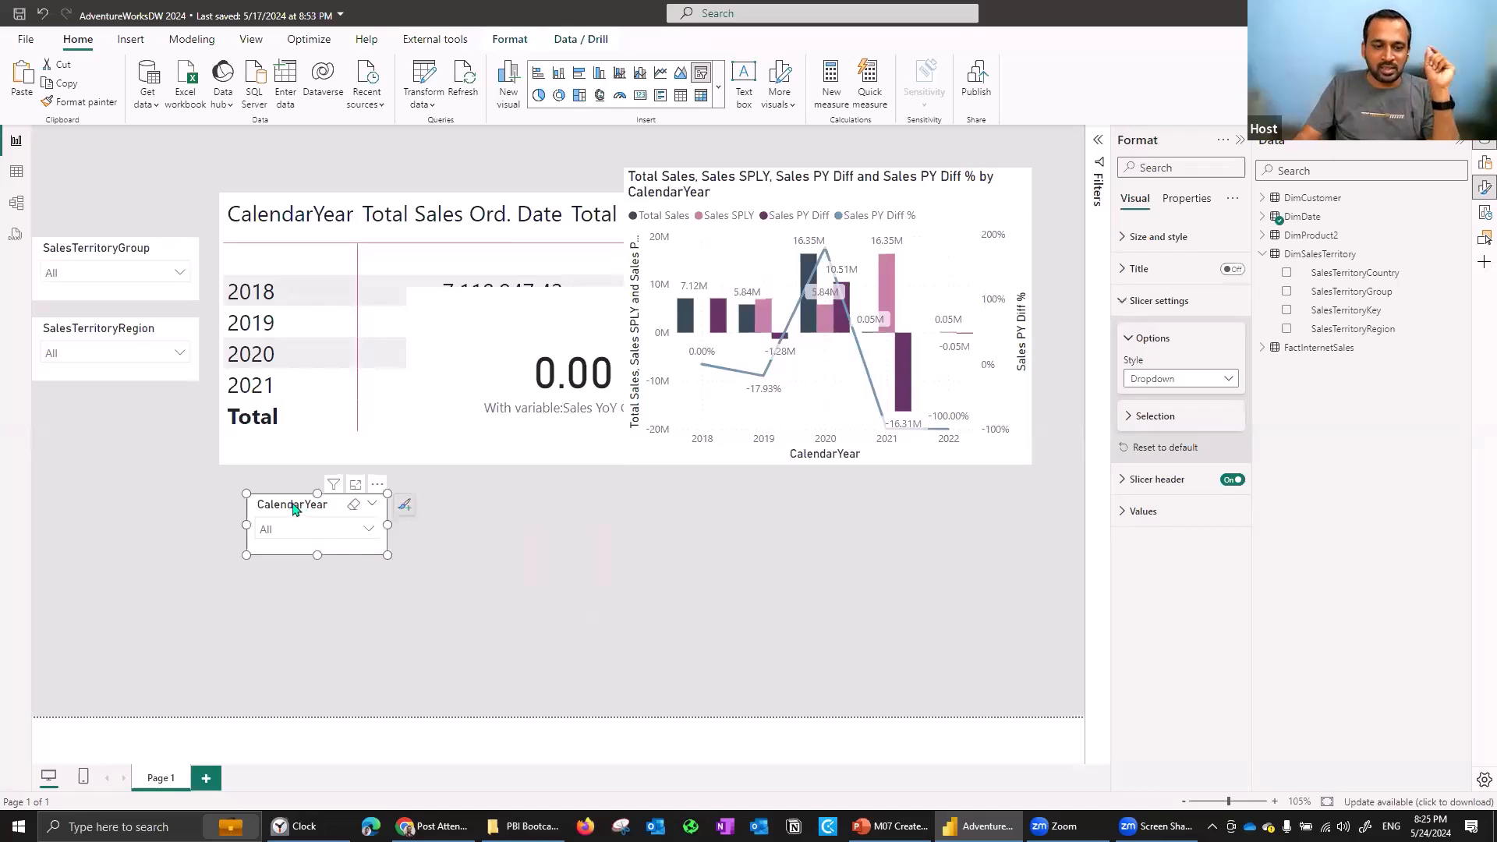
pyautogui.moveTo(90, 446); pyautogui.dragTo(85, 144)
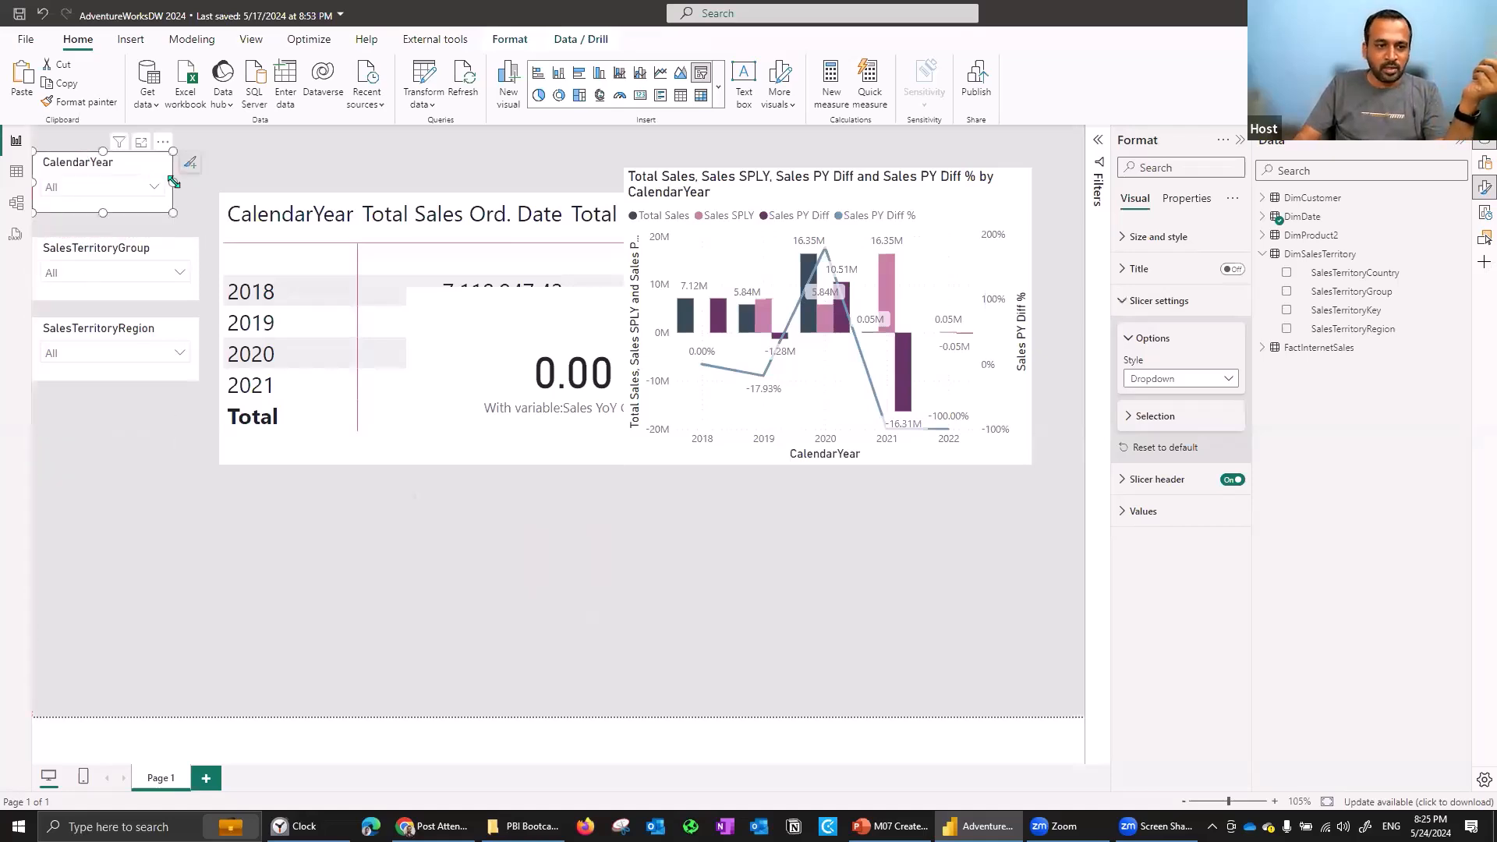
# Narrow the SalesTerritoryGroup and SalesTerritoryRegion slicers to the CalendarYear slicer's width, and move all three slicers slightly down.
pyautogui.click(178, 267)
pyautogui.moveTo(198, 274); pyautogui.dragTo(173, 278)
pyautogui.click(194, 348)
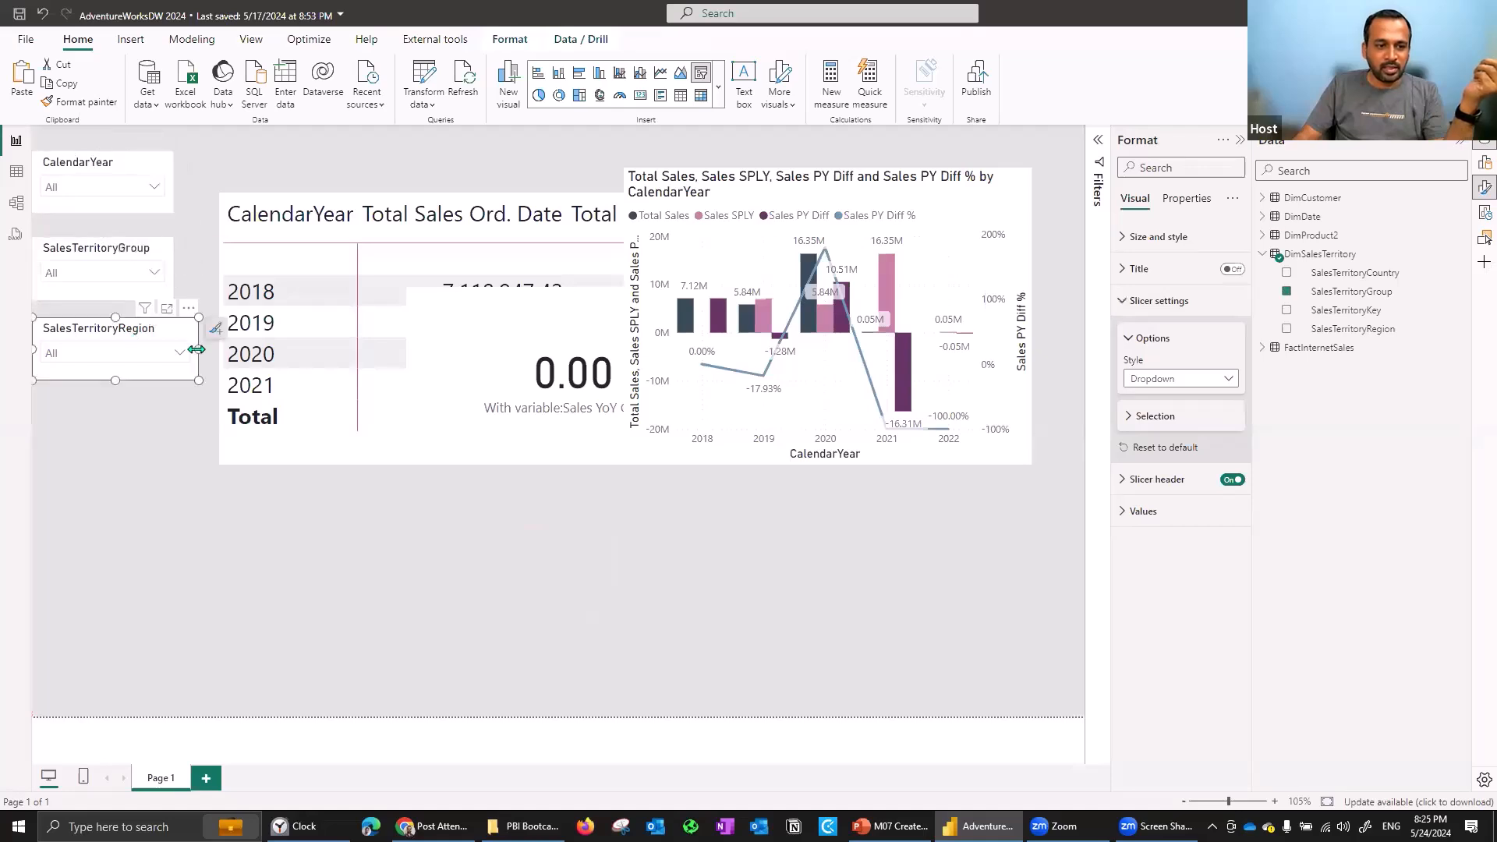
pyautogui.moveTo(183, 349); pyautogui.dragTo(173, 348)
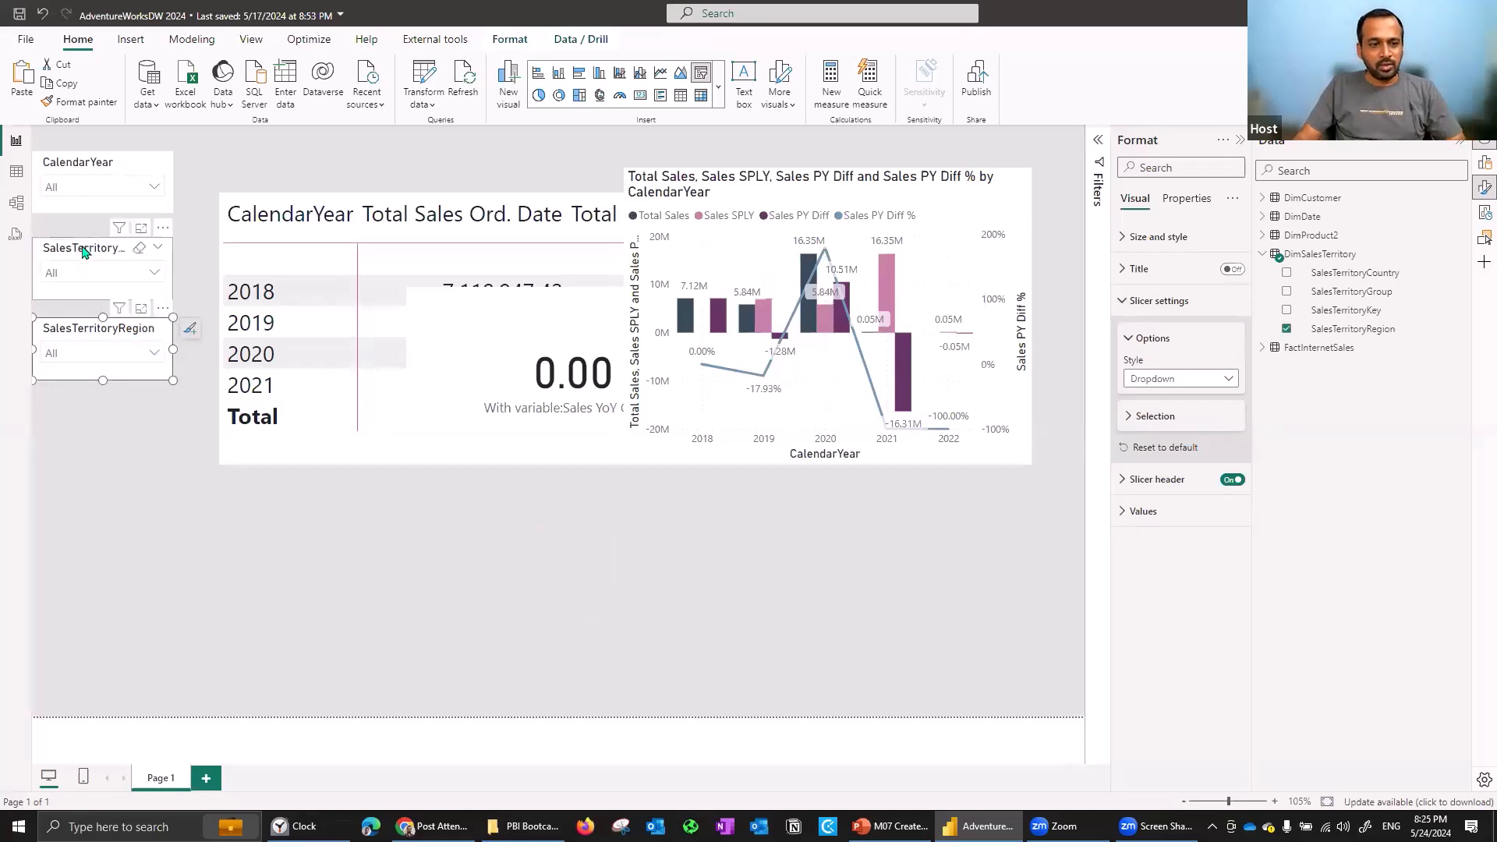
pyautogui.moveTo(81, 168); pyautogui.dragTo(76, 217)
pyautogui.click(72, 155)
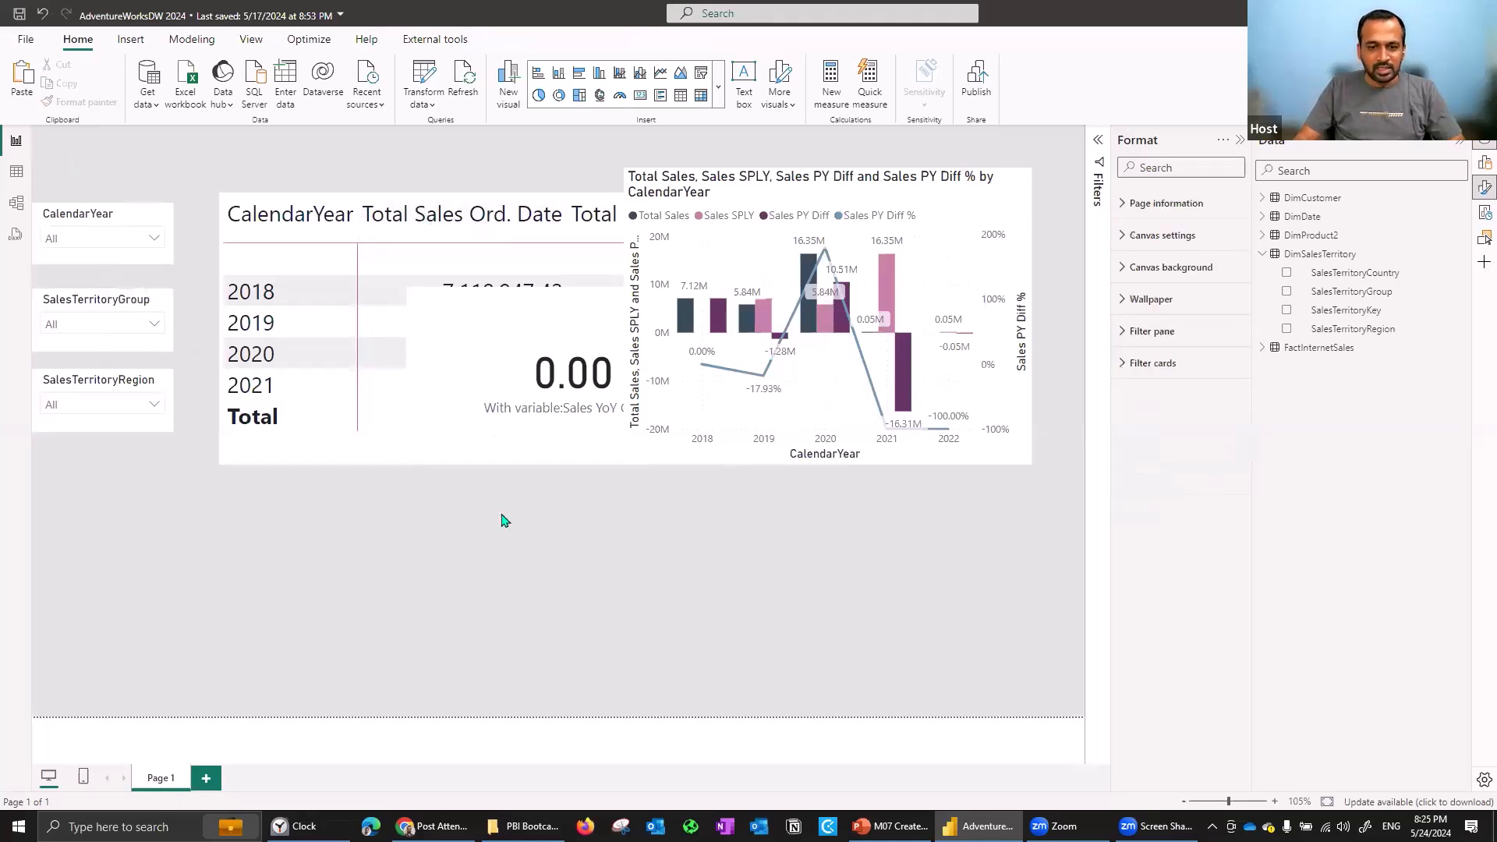
# Move the Sales YoY Growth card beside the slicers and the CalendarYear matrix to the lower edge of the page.
pyautogui.moveTo(333, 238); pyautogui.dragTo(315, 214)
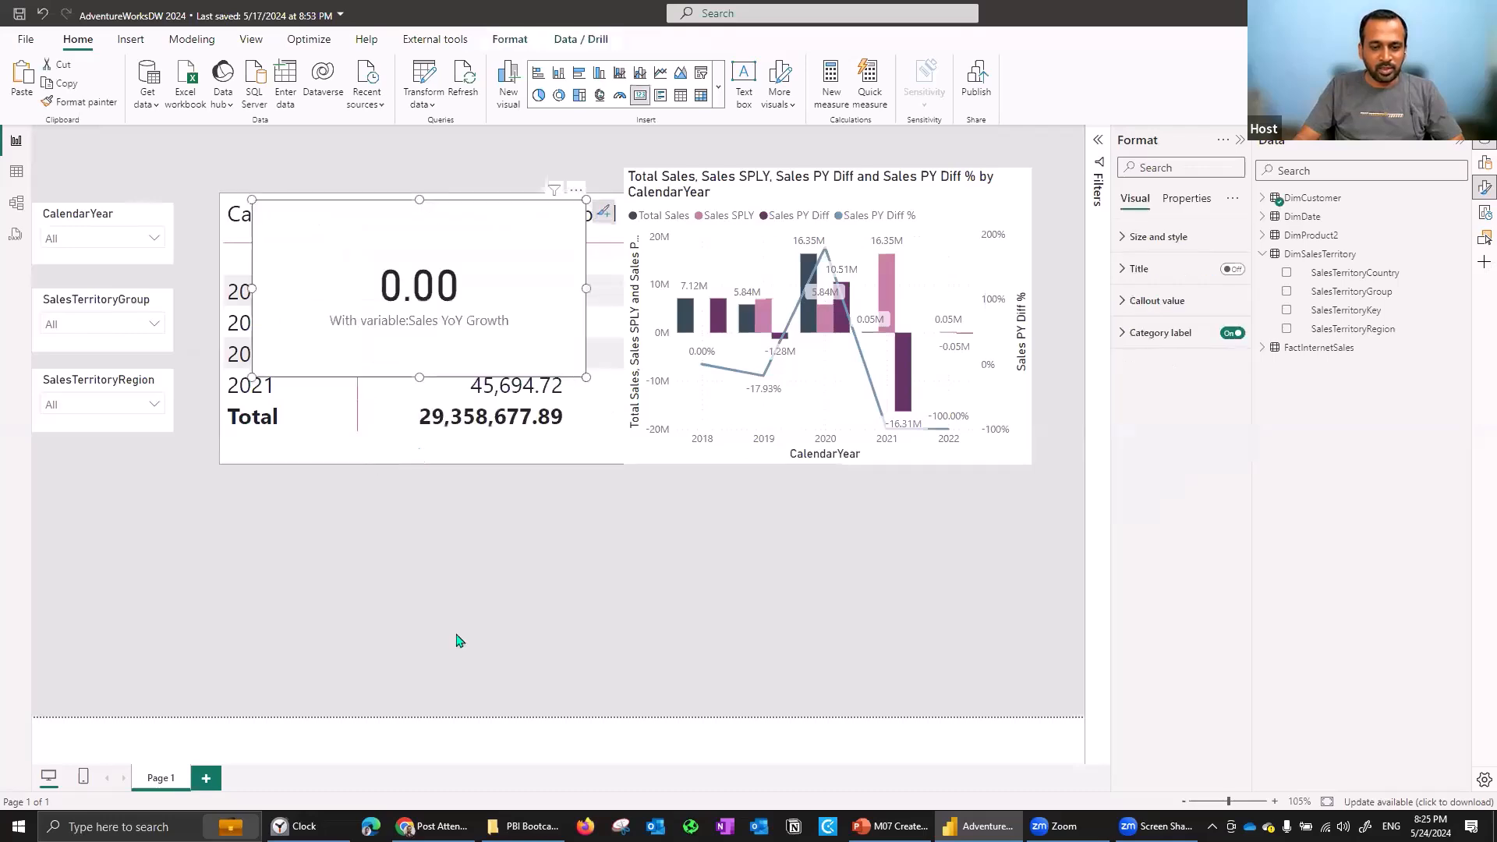
pyautogui.moveTo(414, 454); pyautogui.dragTo(431, 721)
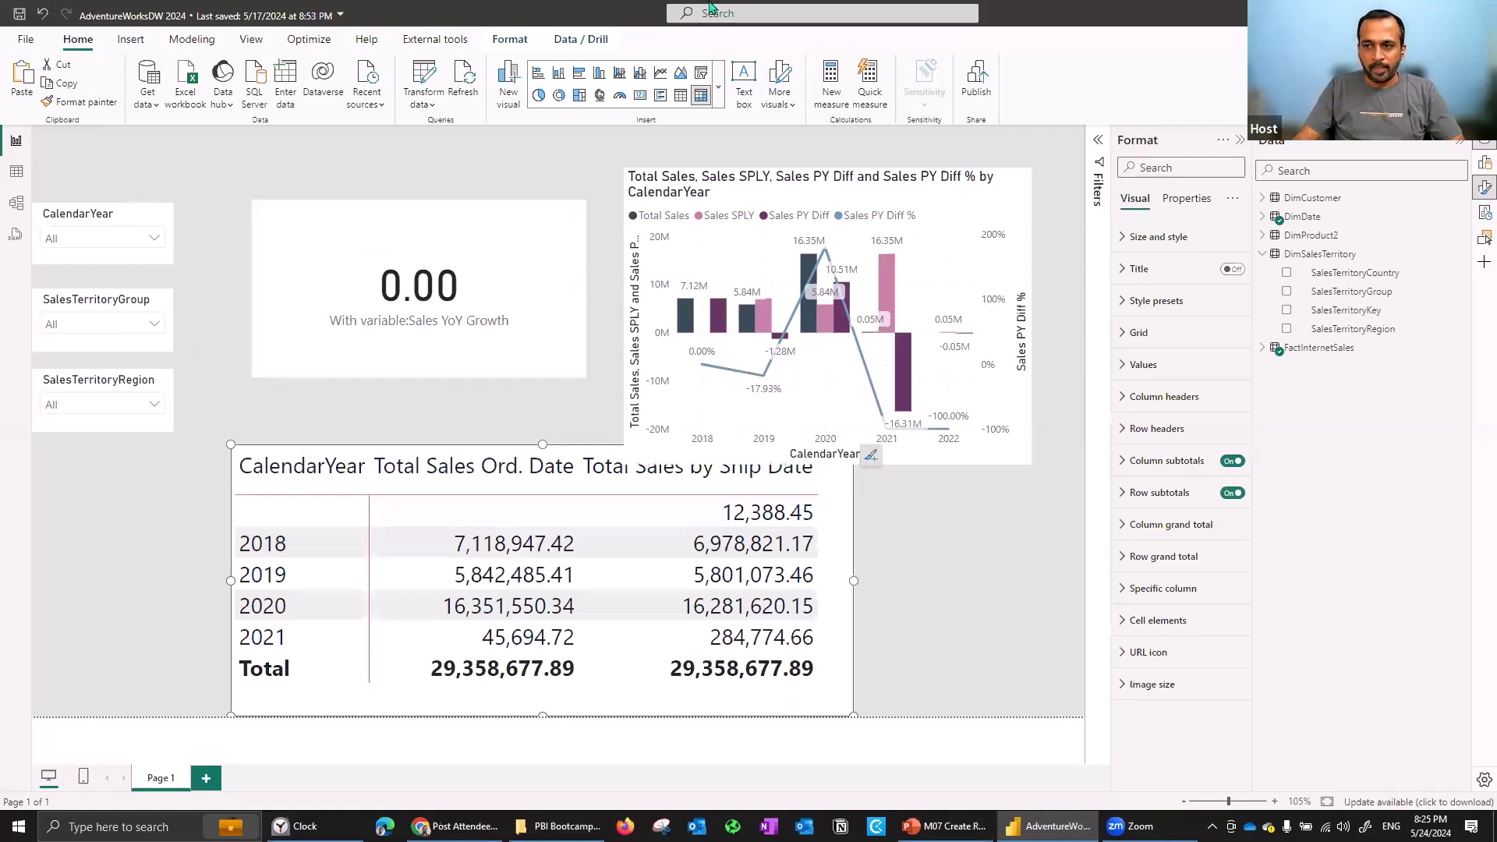
# Move the combo chart to the page's upper-right corner and widen it to fill the space next to the card.
pyautogui.click(766, 175)
pyautogui.moveTo(766, 175); pyautogui.dragTo(788, 162)
pyautogui.moveTo(660, 443); pyautogui.dragTo(586, 420)
pyautogui.moveTo(855, 155); pyautogui.dragTo(865, 156)
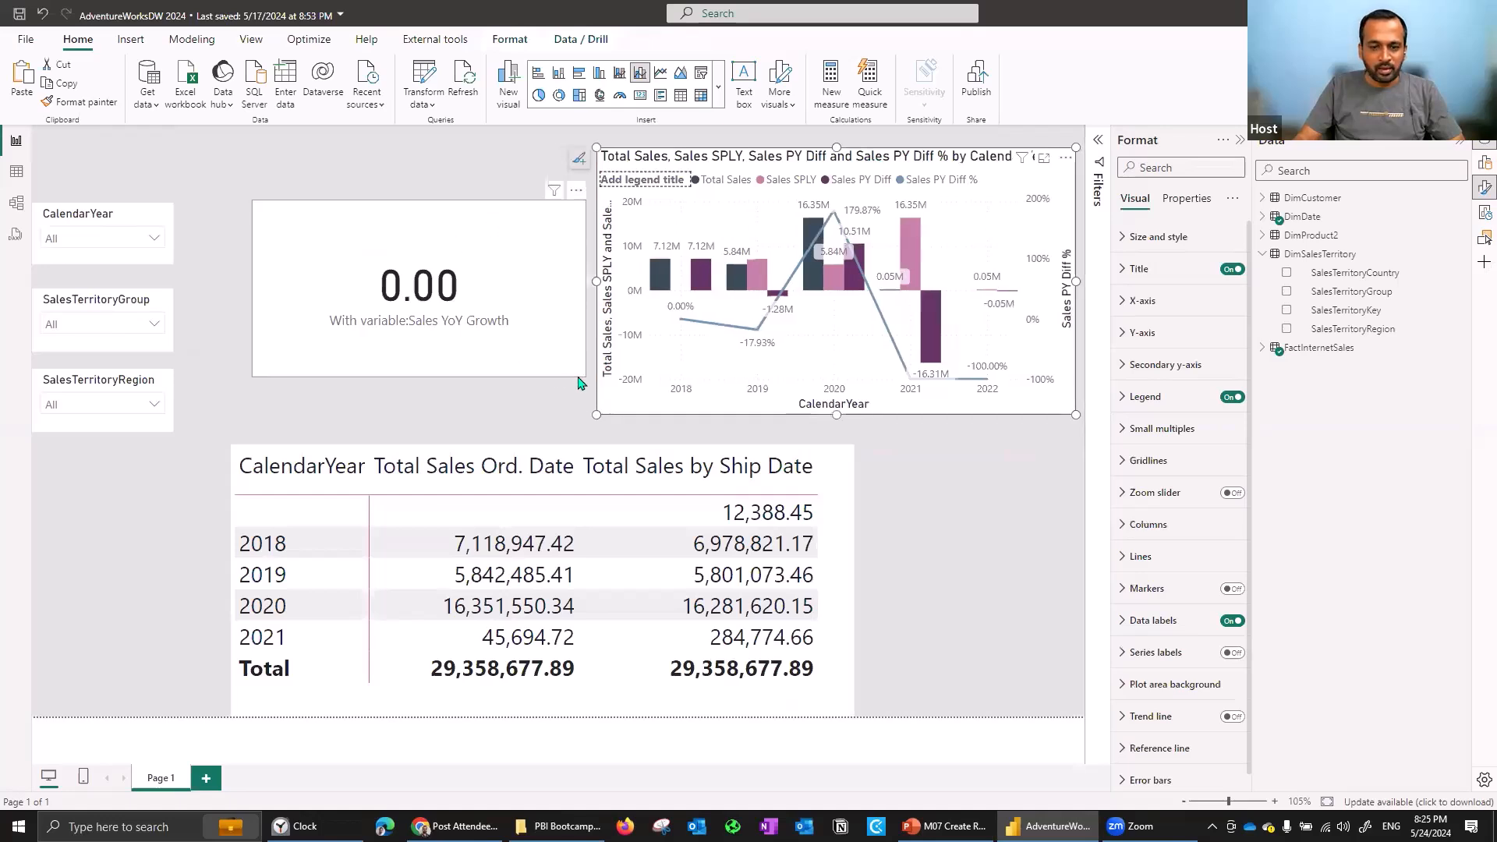
# Shrink the card, move it to the page's upper edge, and replace its measure with Total Sales.
pyautogui.moveTo(584, 377); pyautogui.dragTo(422, 265)
pyautogui.moveTo(335, 232); pyautogui.dragTo(342, 187)
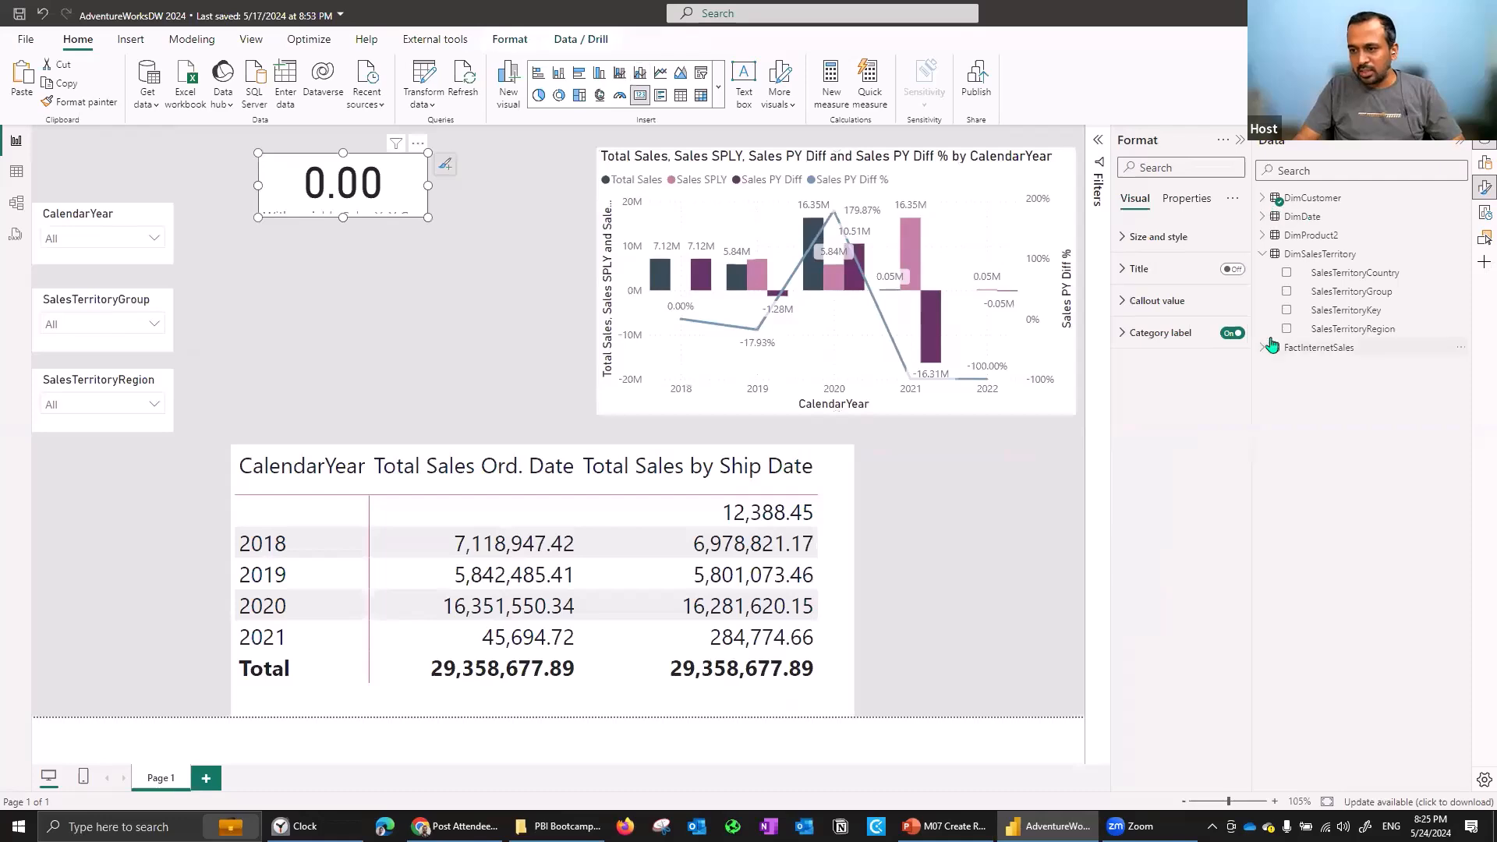
pyautogui.click(1481, 163)
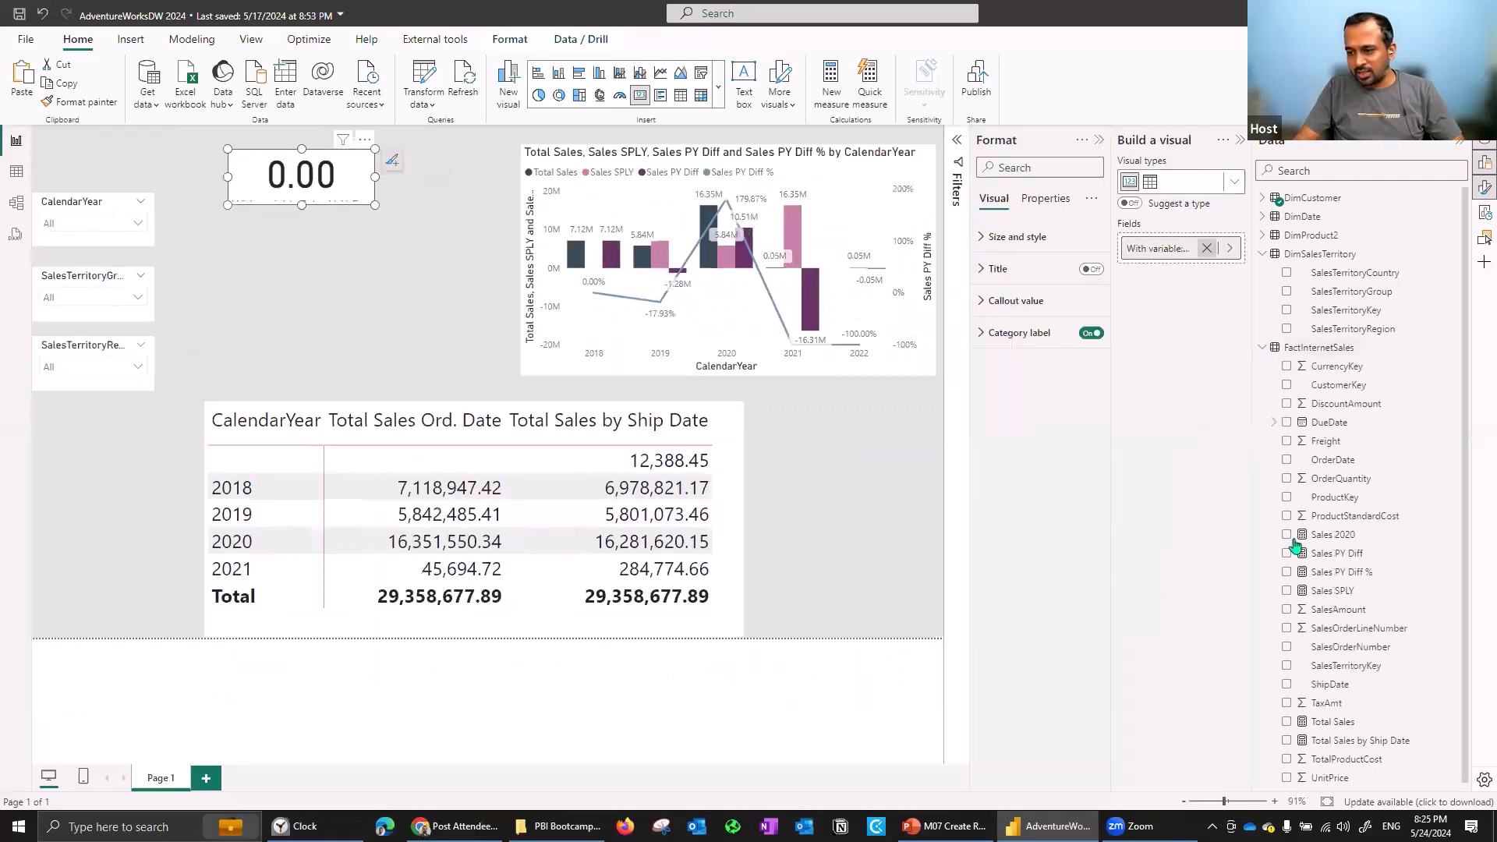
pyautogui.click(1304, 537)
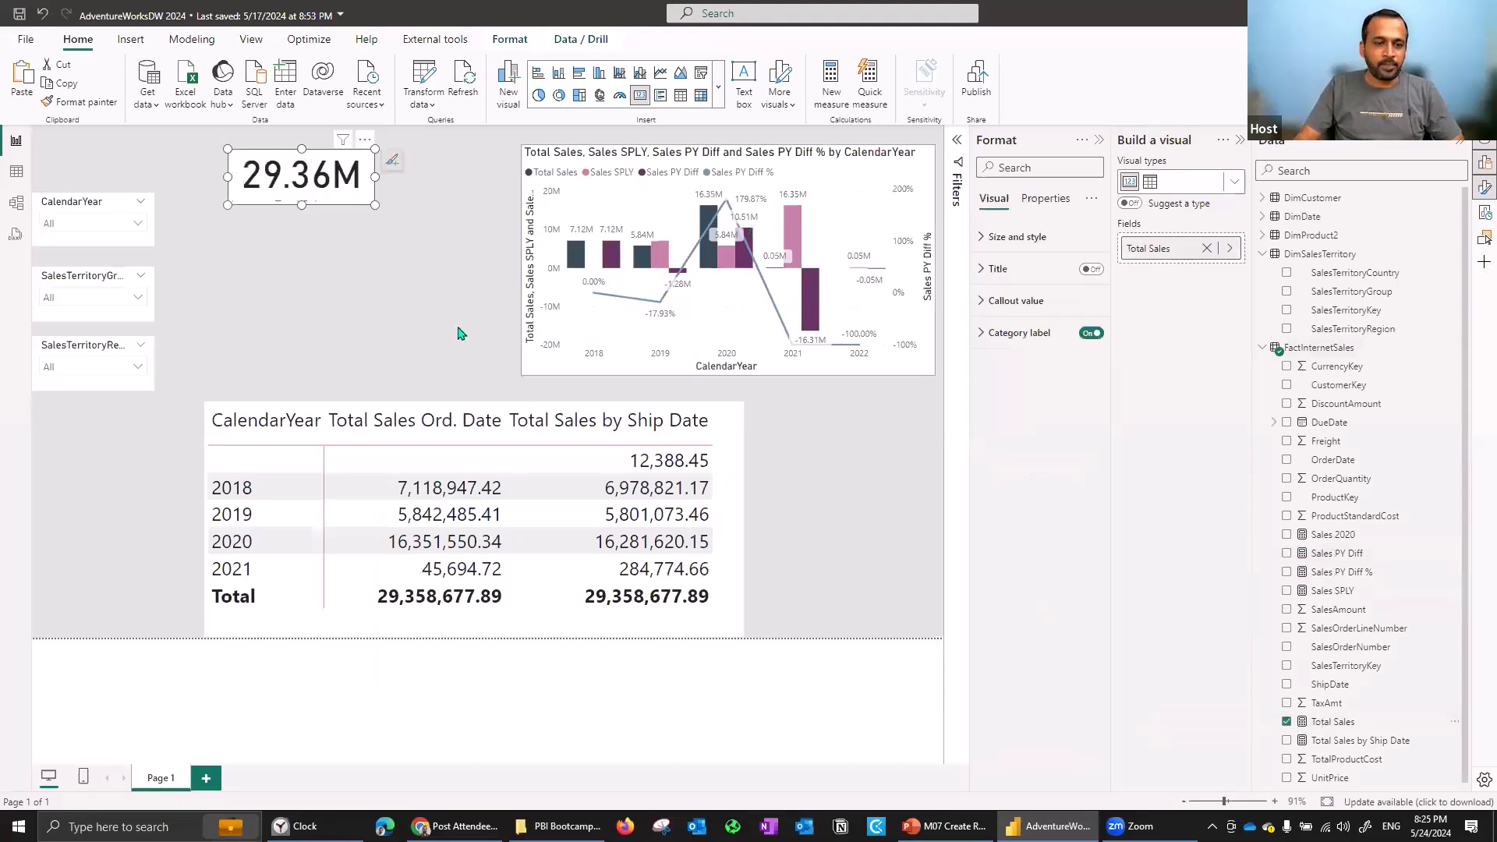
# Enlarge the Total Sales card and move it to the page's upper edge, and shift the matrix down to the page's lower edge.
pyautogui.moveTo(375, 204); pyautogui.dragTo(434, 227)
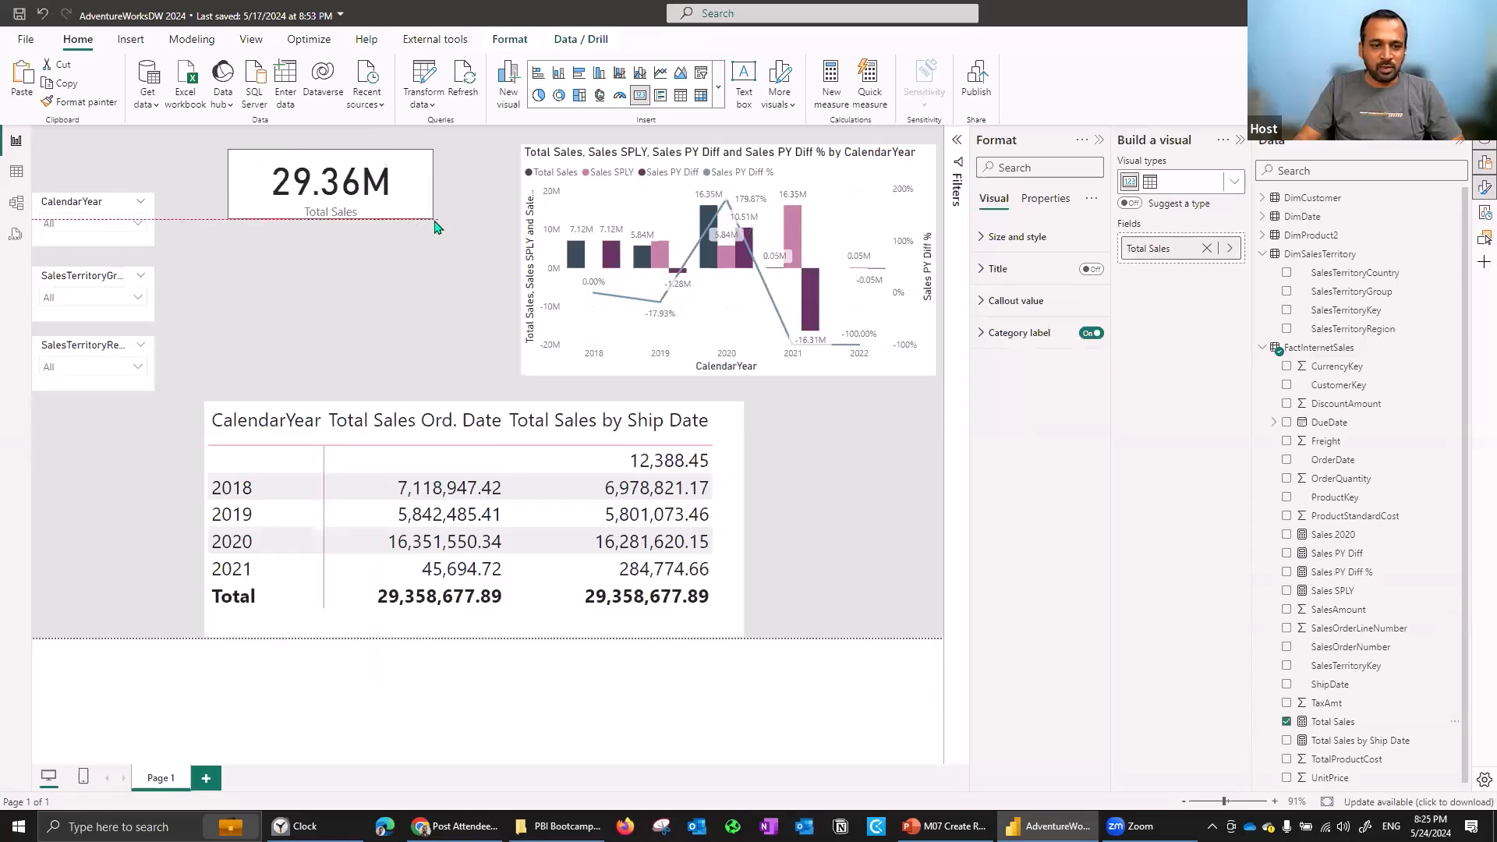
pyautogui.moveTo(340, 191); pyautogui.dragTo(315, 171)
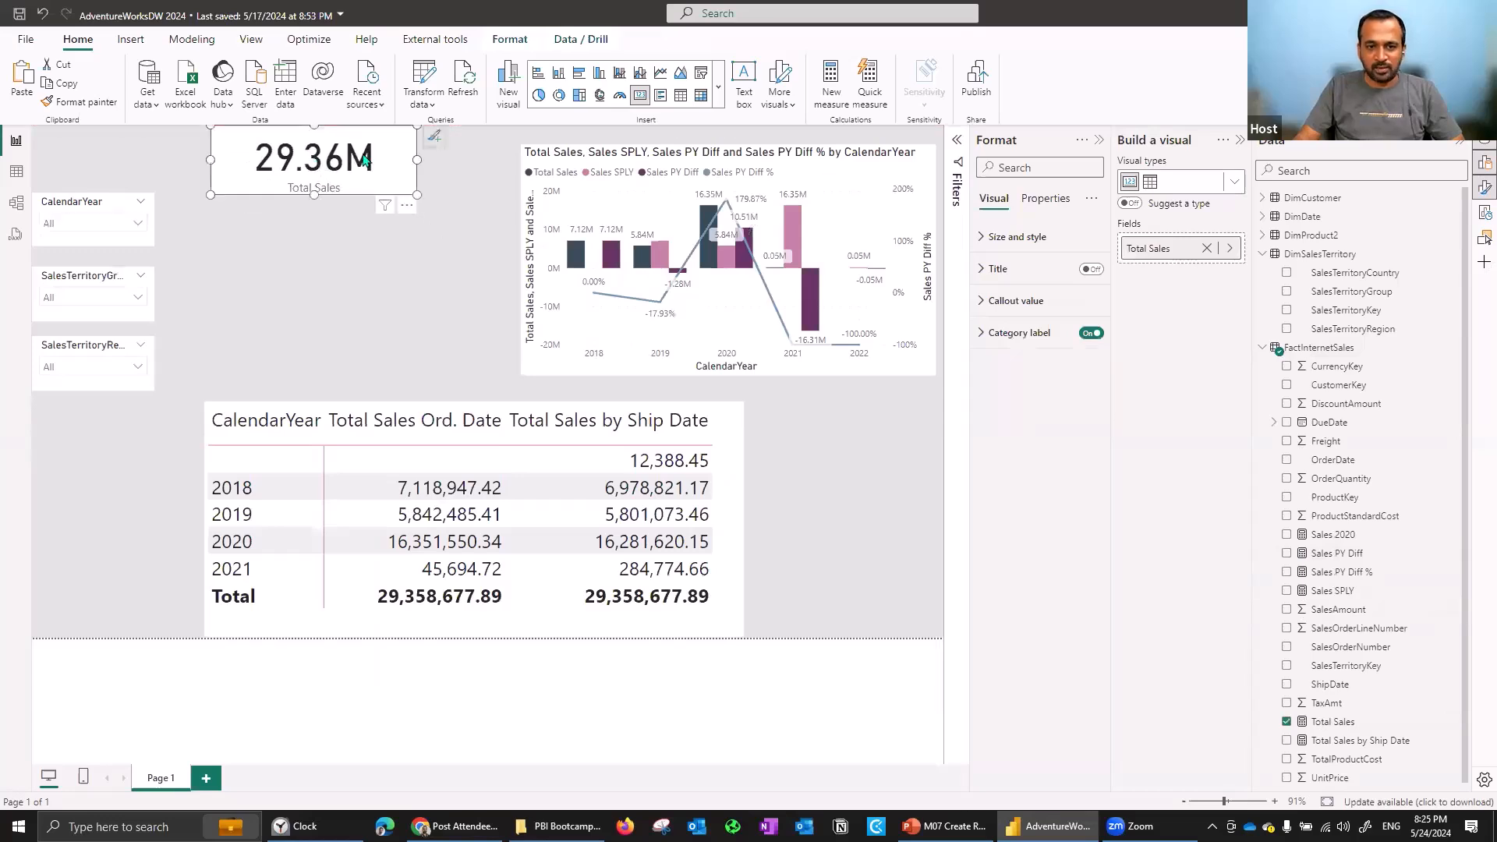
pyautogui.click(704, 546)
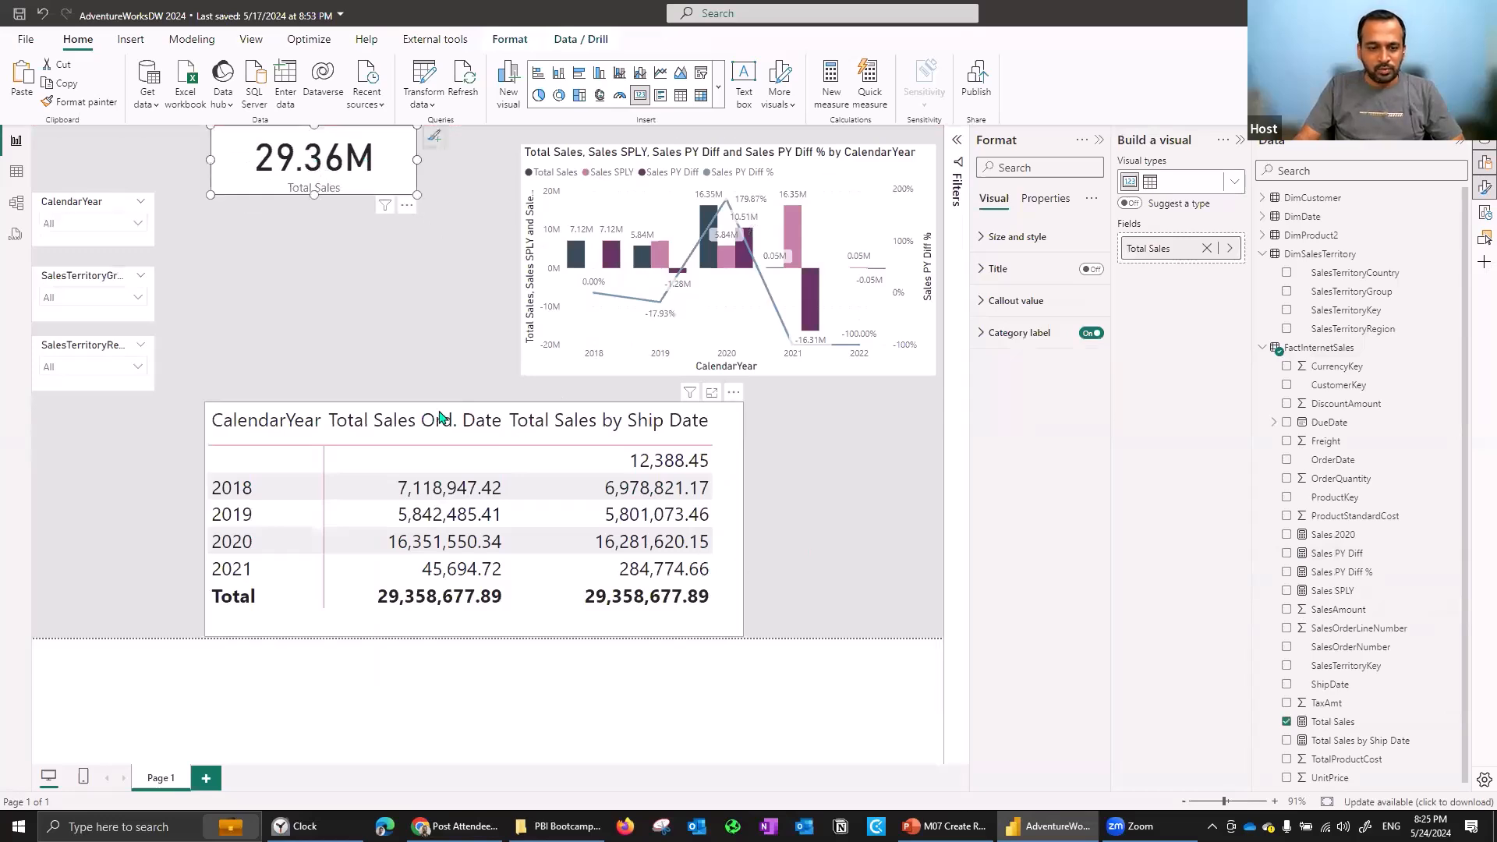
pyautogui.moveTo(478, 433); pyautogui.dragTo(478, 455)
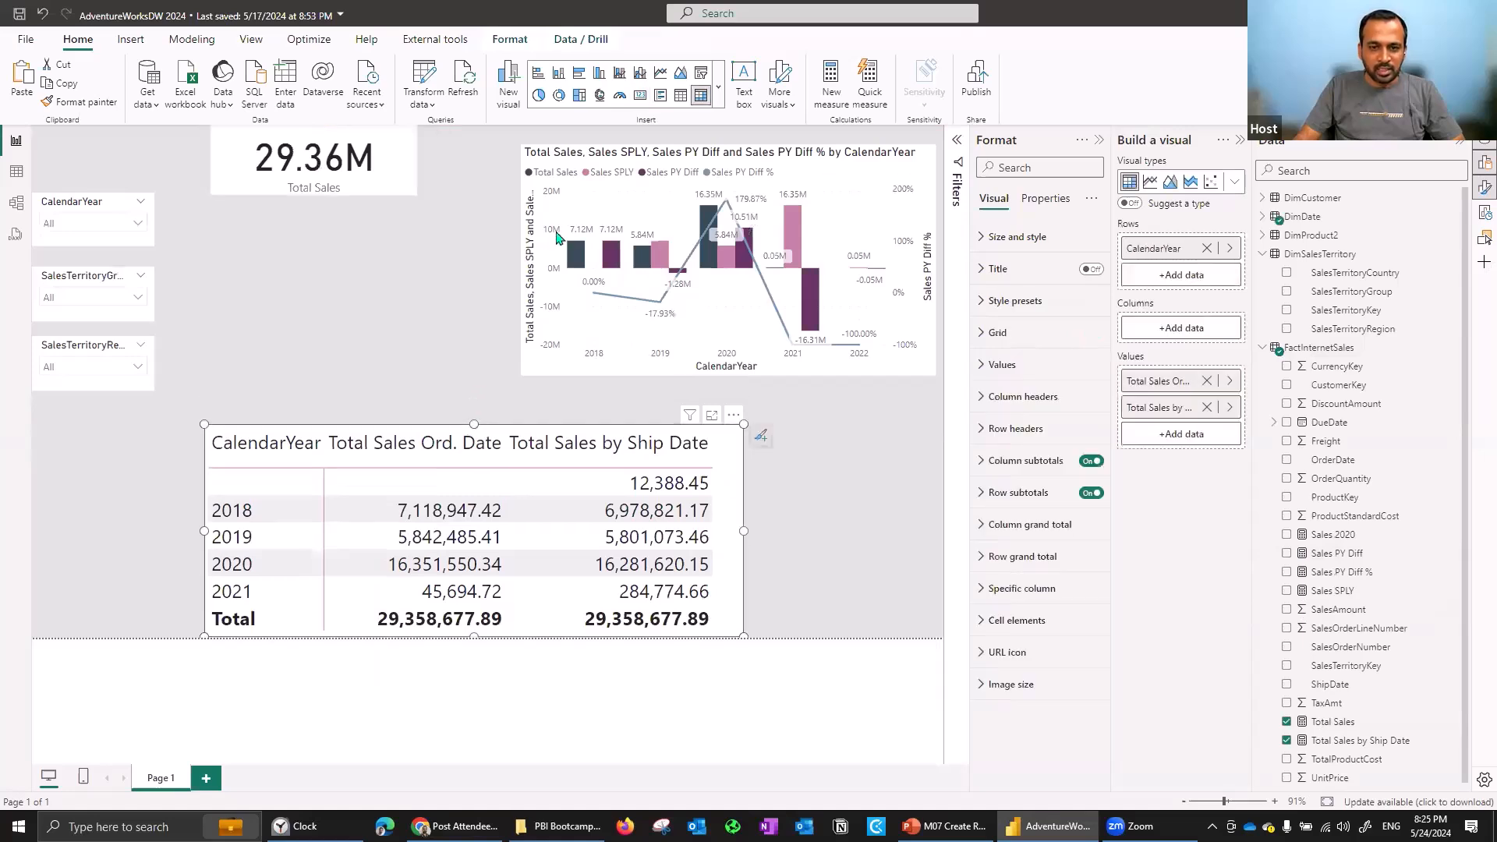
# Move the Total Sales card closer to the slicers and widen the combo chart to fill the space beside the card.
pyautogui.moveTo(519, 259); pyautogui.dragTo(431, 263)
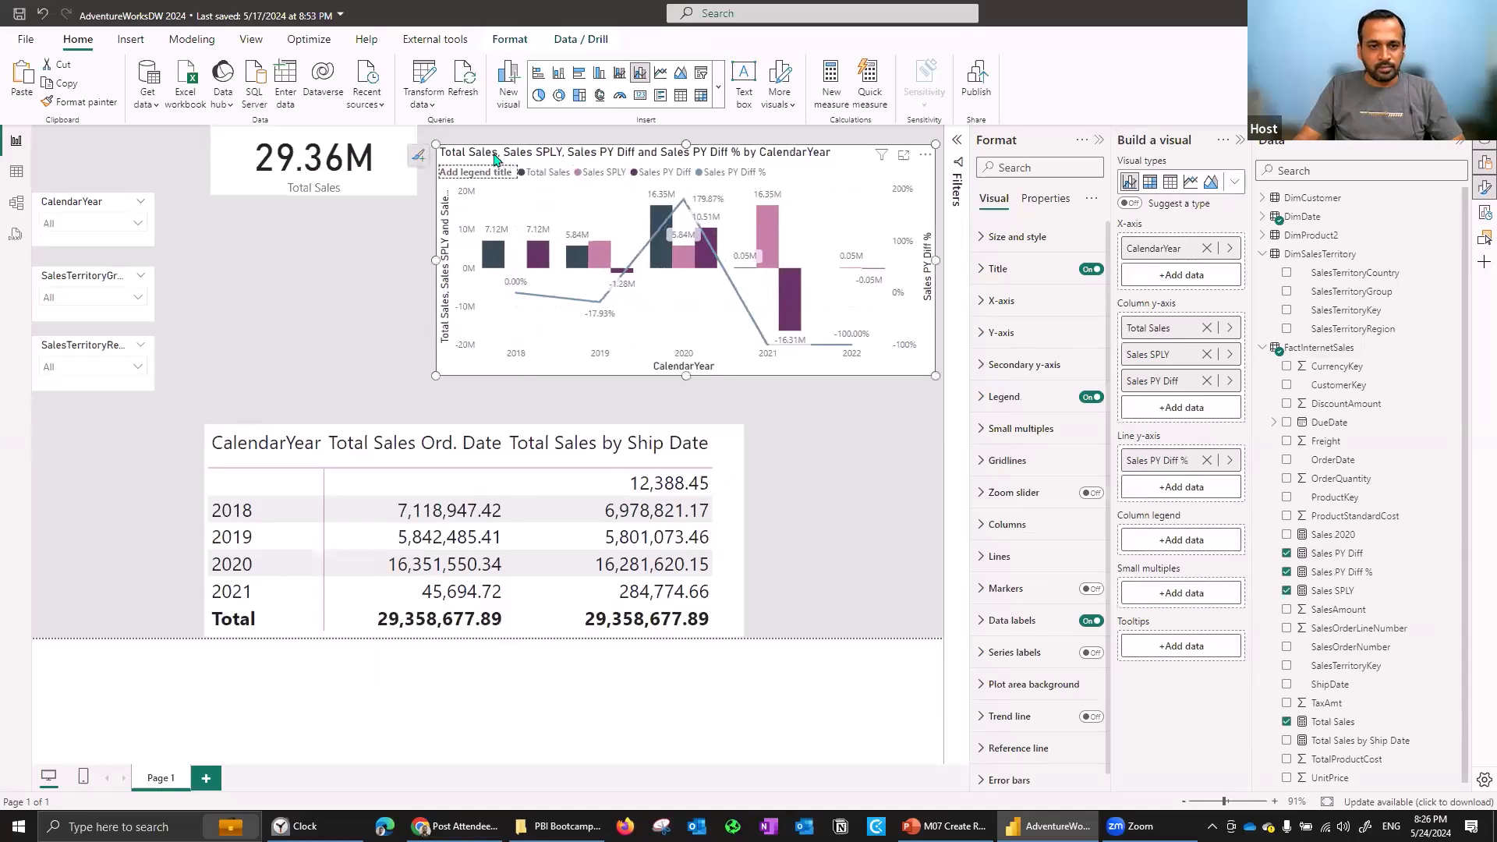
pyautogui.moveTo(288, 185); pyautogui.dragTo(272, 178)
pyautogui.click(482, 167)
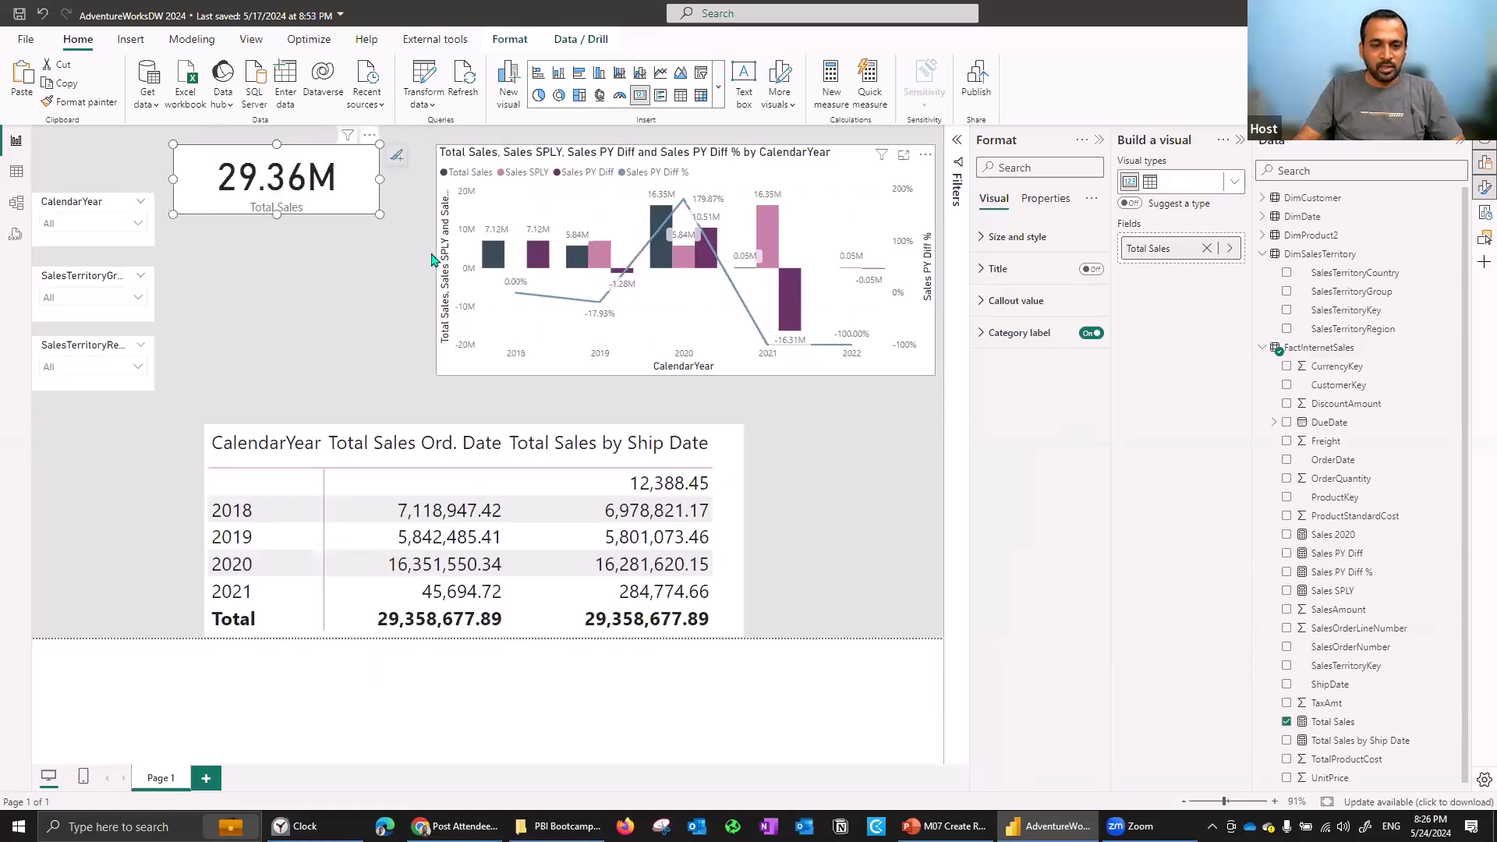
pyautogui.moveTo(400, 268); pyautogui.dragTo(389, 271)
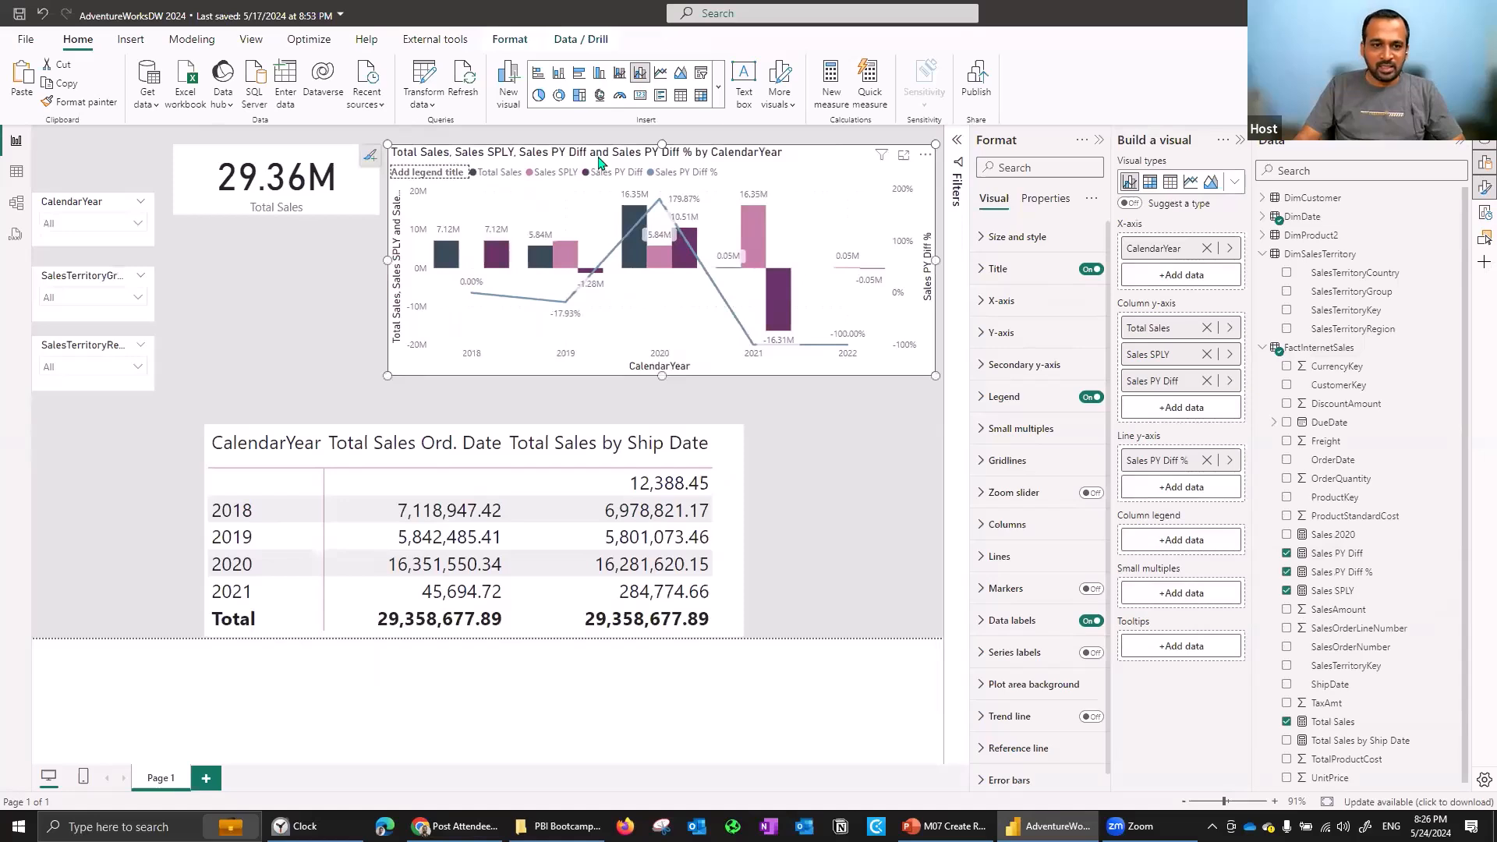
# Lower and heighten the combo chart to sit just above the matrix, and align the Total Sales card with the chart's upper edge.
pyautogui.moveTo(661, 378); pyautogui.dragTo(663, 393)
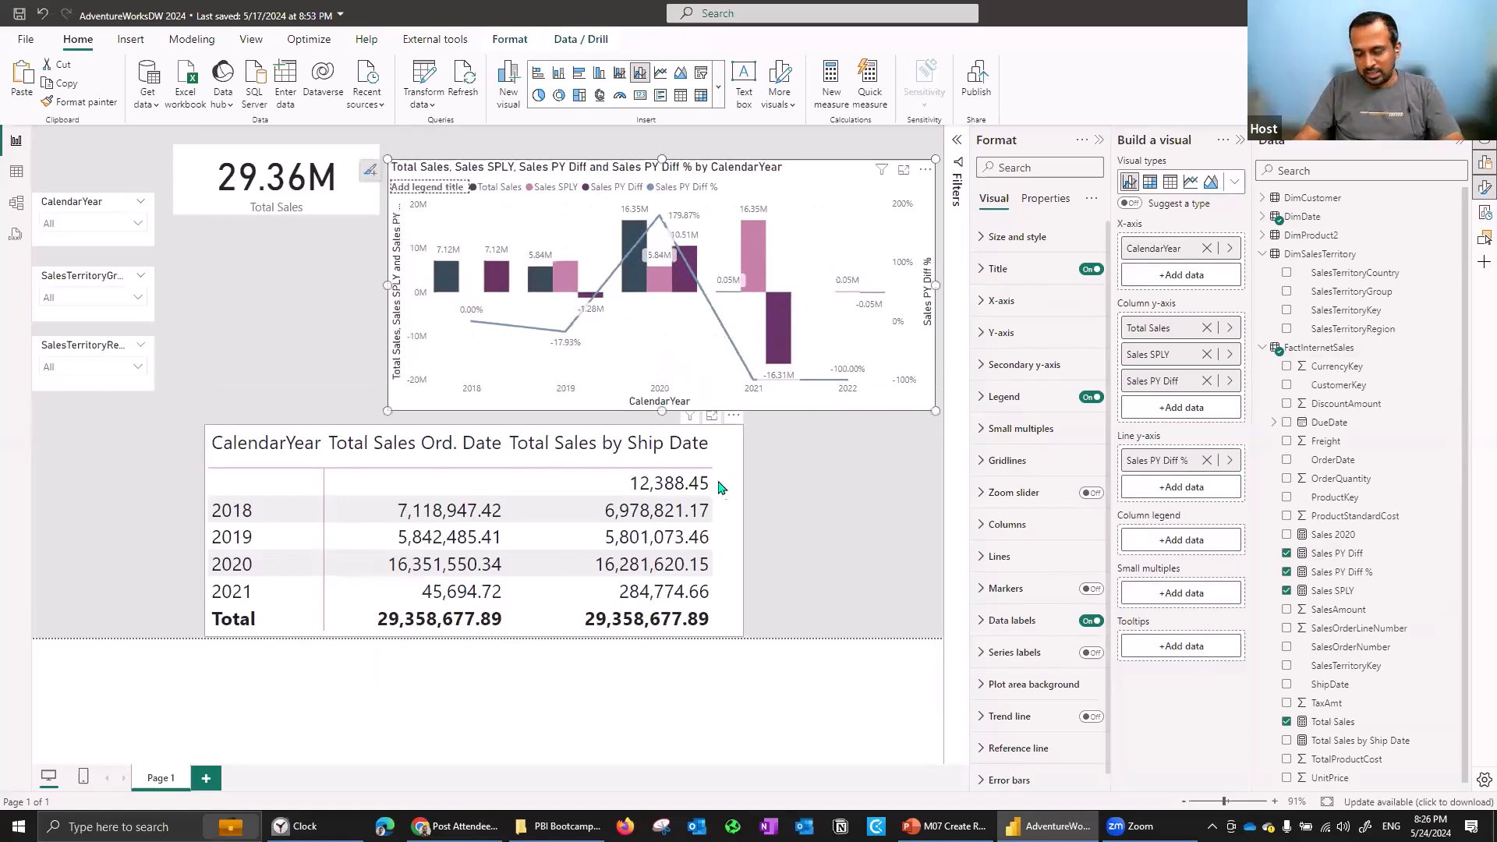
pyautogui.moveTo(718, 485); pyautogui.dragTo(718, 480)
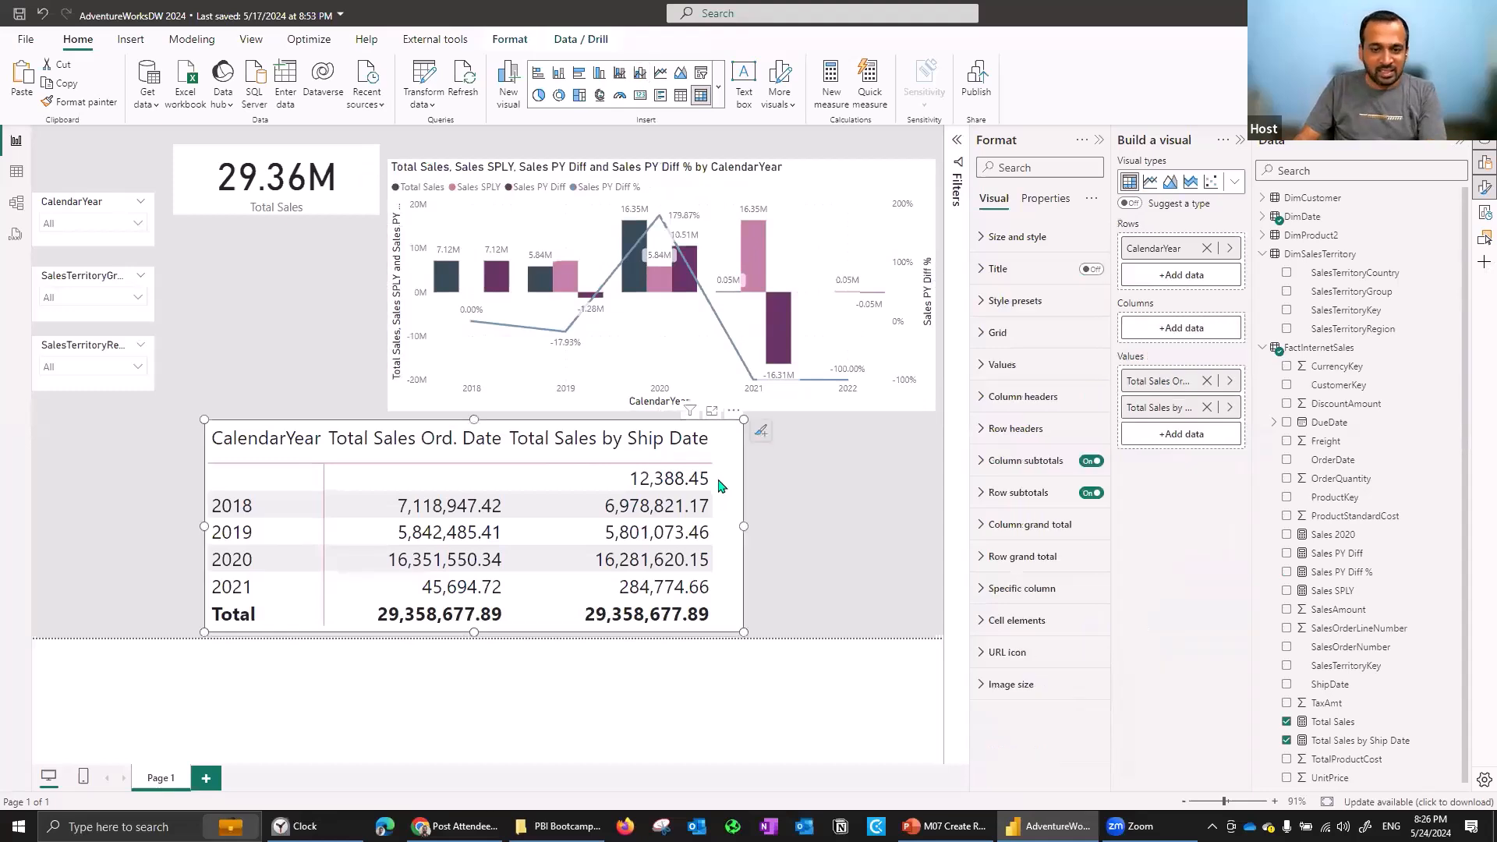
pyautogui.moveTo(265, 173); pyautogui.dragTo(249, 192)
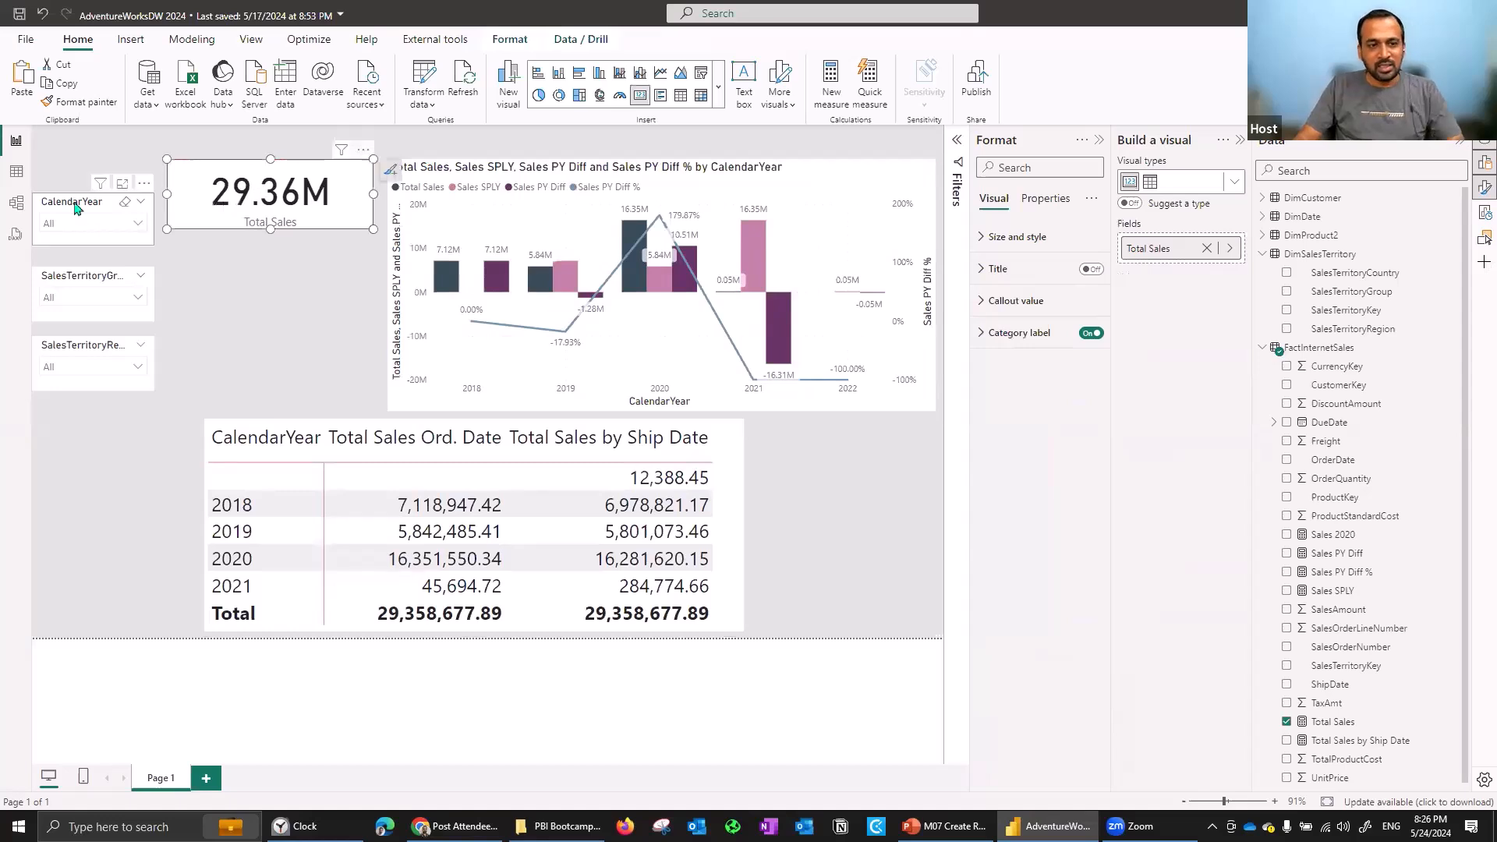
# Move the three slicers up so they stack closely, with CalendarYear level with the top of the Total Sales card.
pyautogui.moveTo(75, 178); pyautogui.dragTo(75, 145)
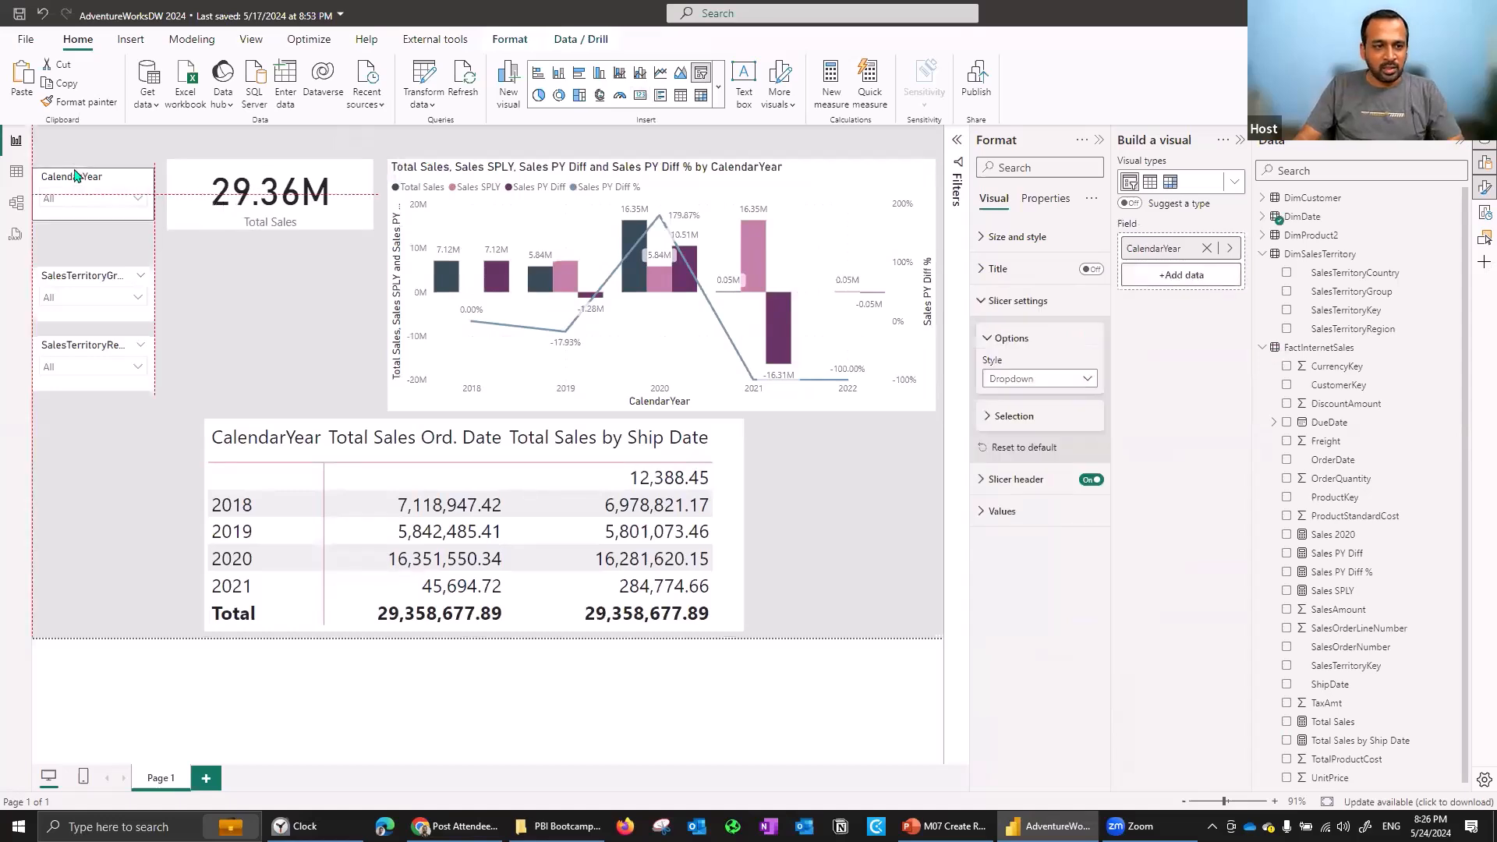
pyautogui.moveTo(70, 282); pyautogui.dragTo(70, 245)
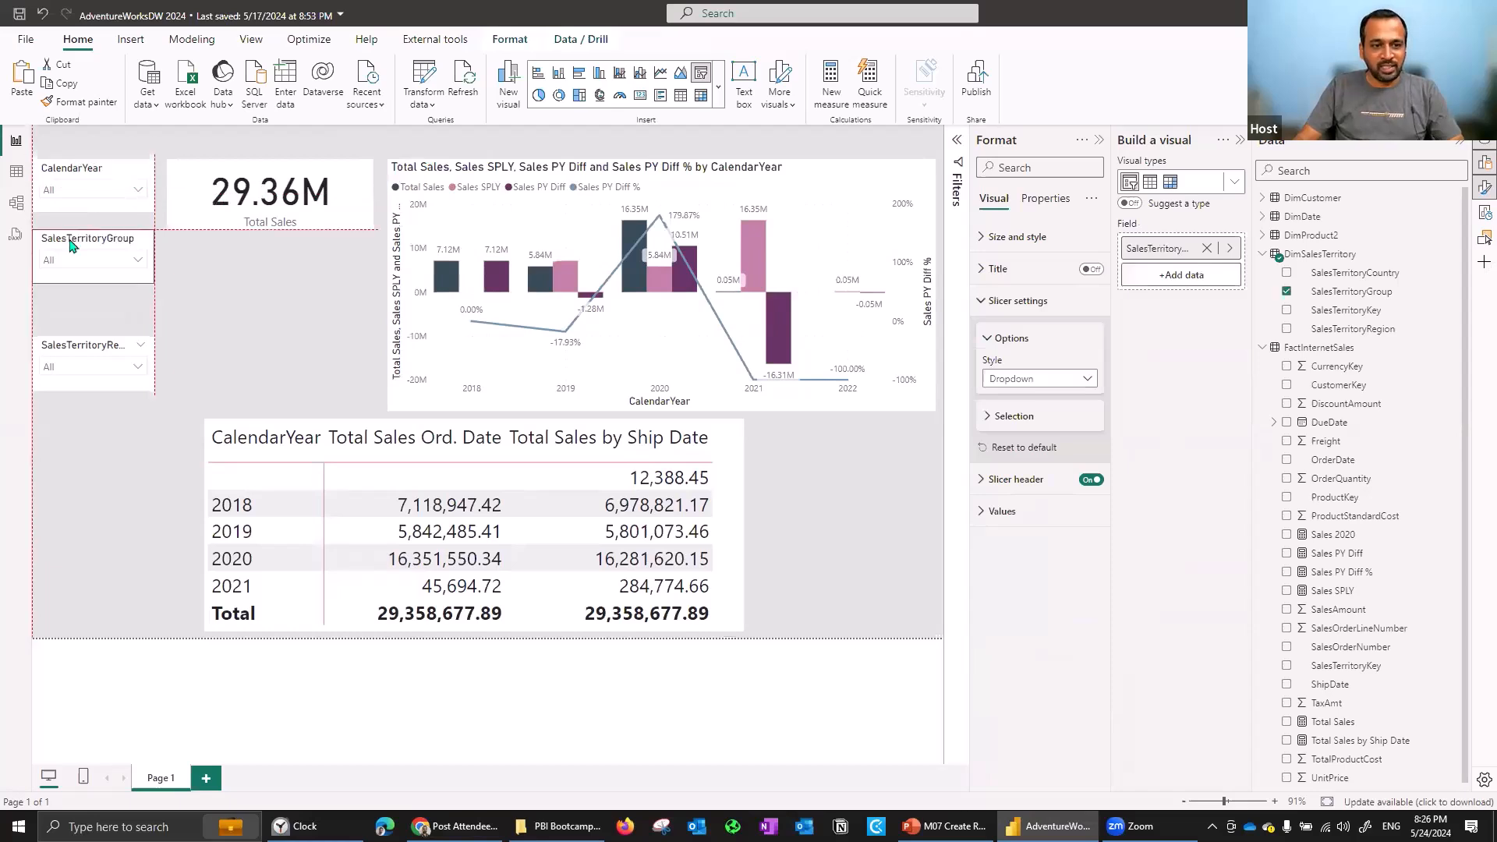
pyautogui.moveTo(81, 347); pyautogui.dragTo(75, 319)
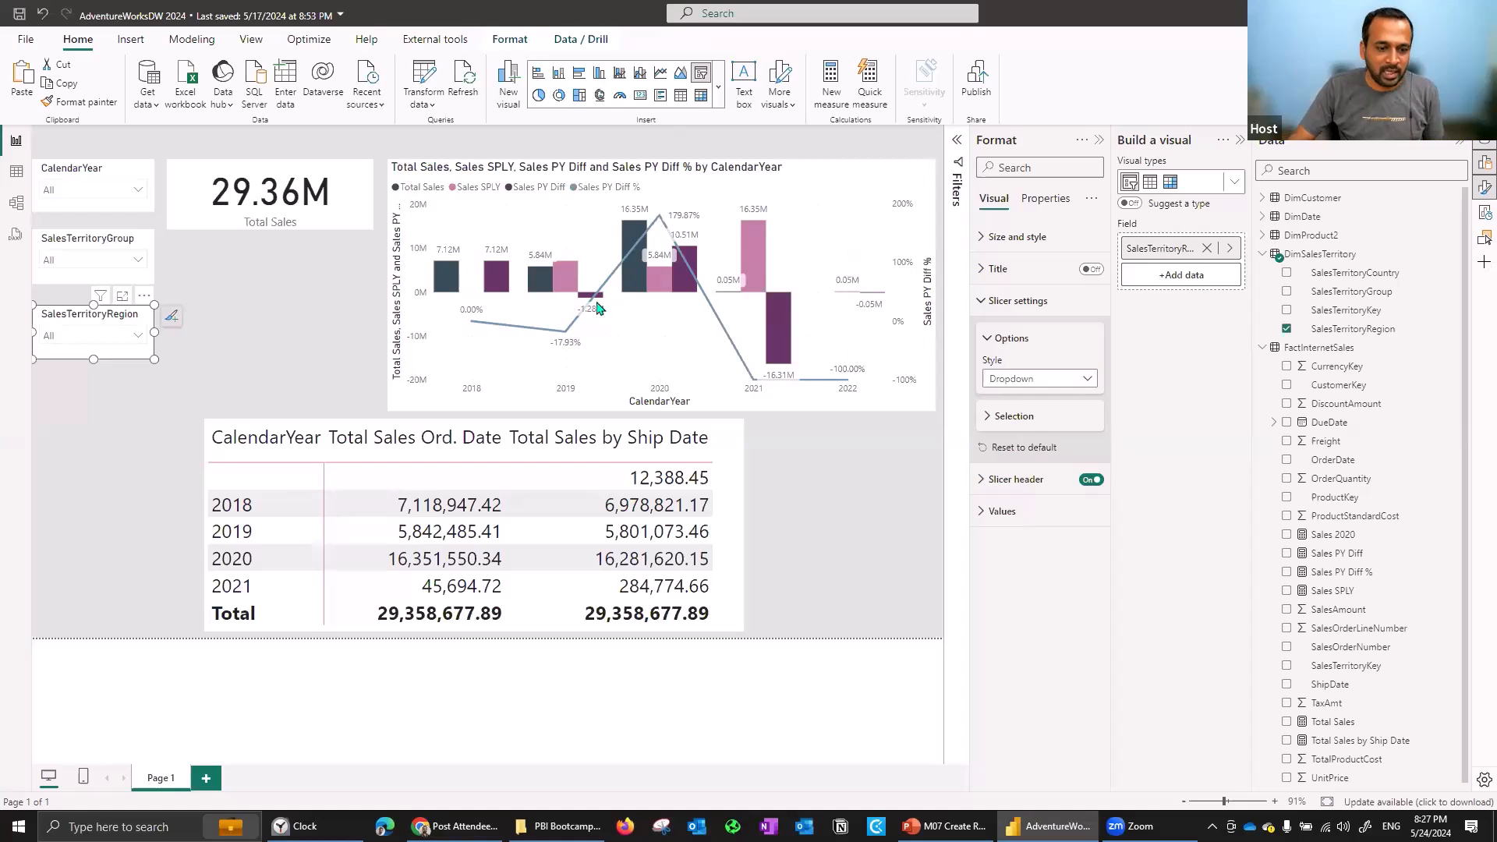
# Duplicate the Total Sales card twice and stack the copies evenly beneath the original.
pyautogui.click(260, 415)
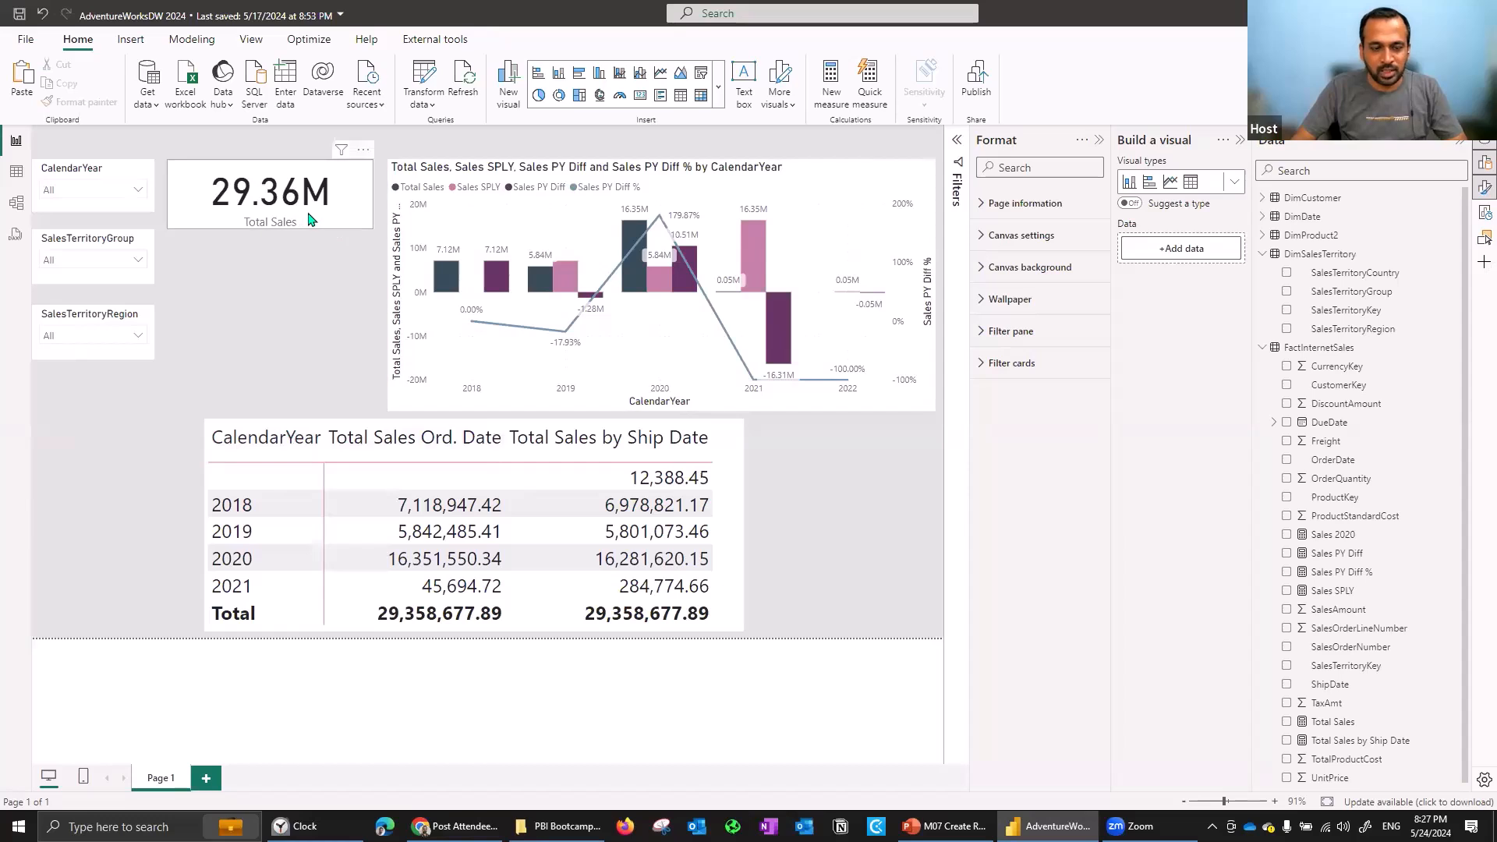
pyautogui.click(253, 209)
pyautogui.hotkey('ctrl', 'c')
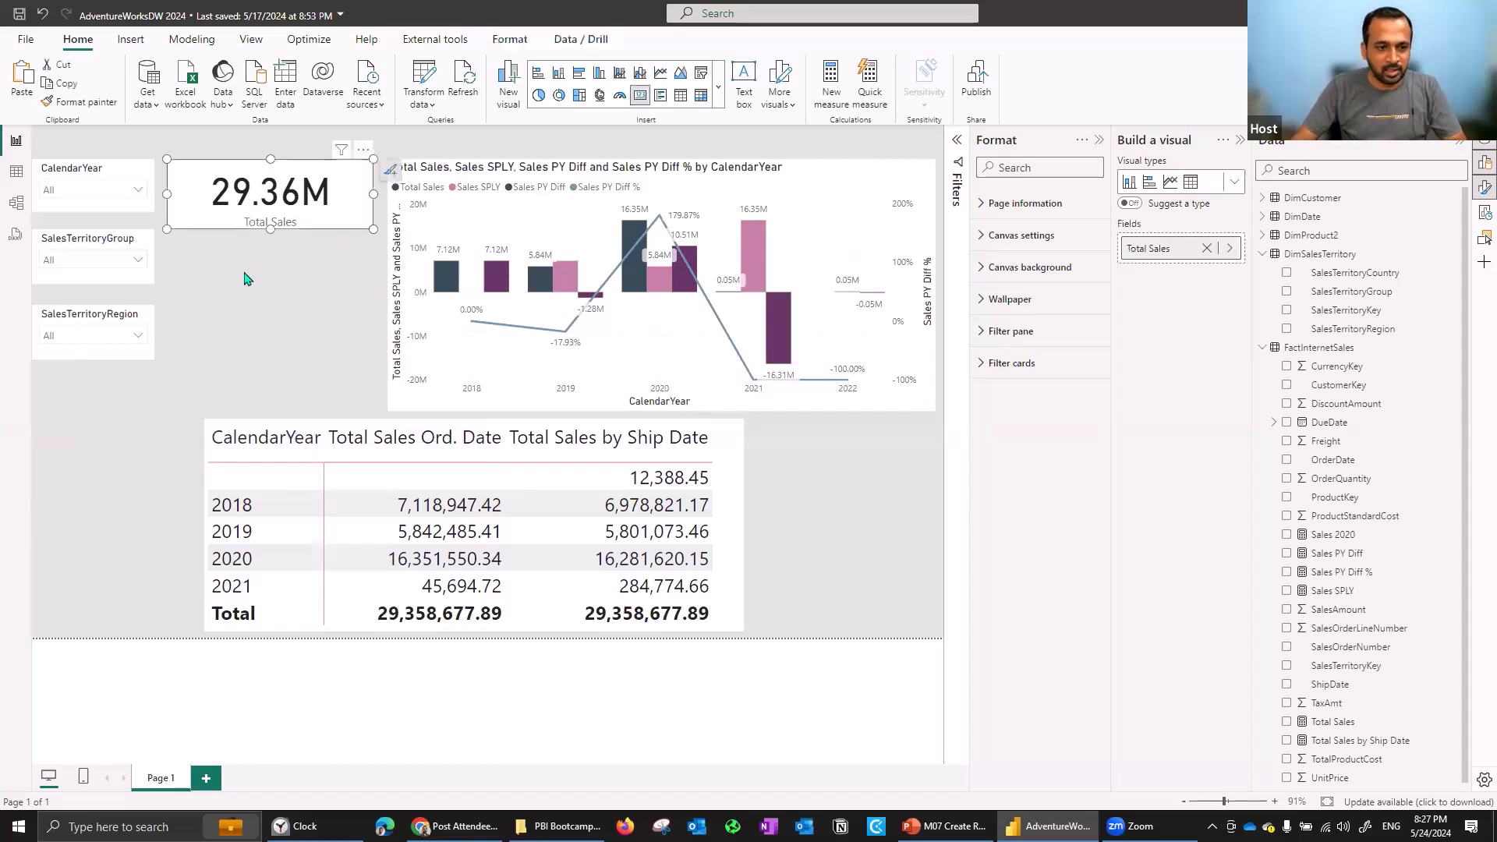
pyautogui.hotkey('ctrl', 'v')
pyautogui.moveTo(242, 277); pyautogui.dragTo(273, 257)
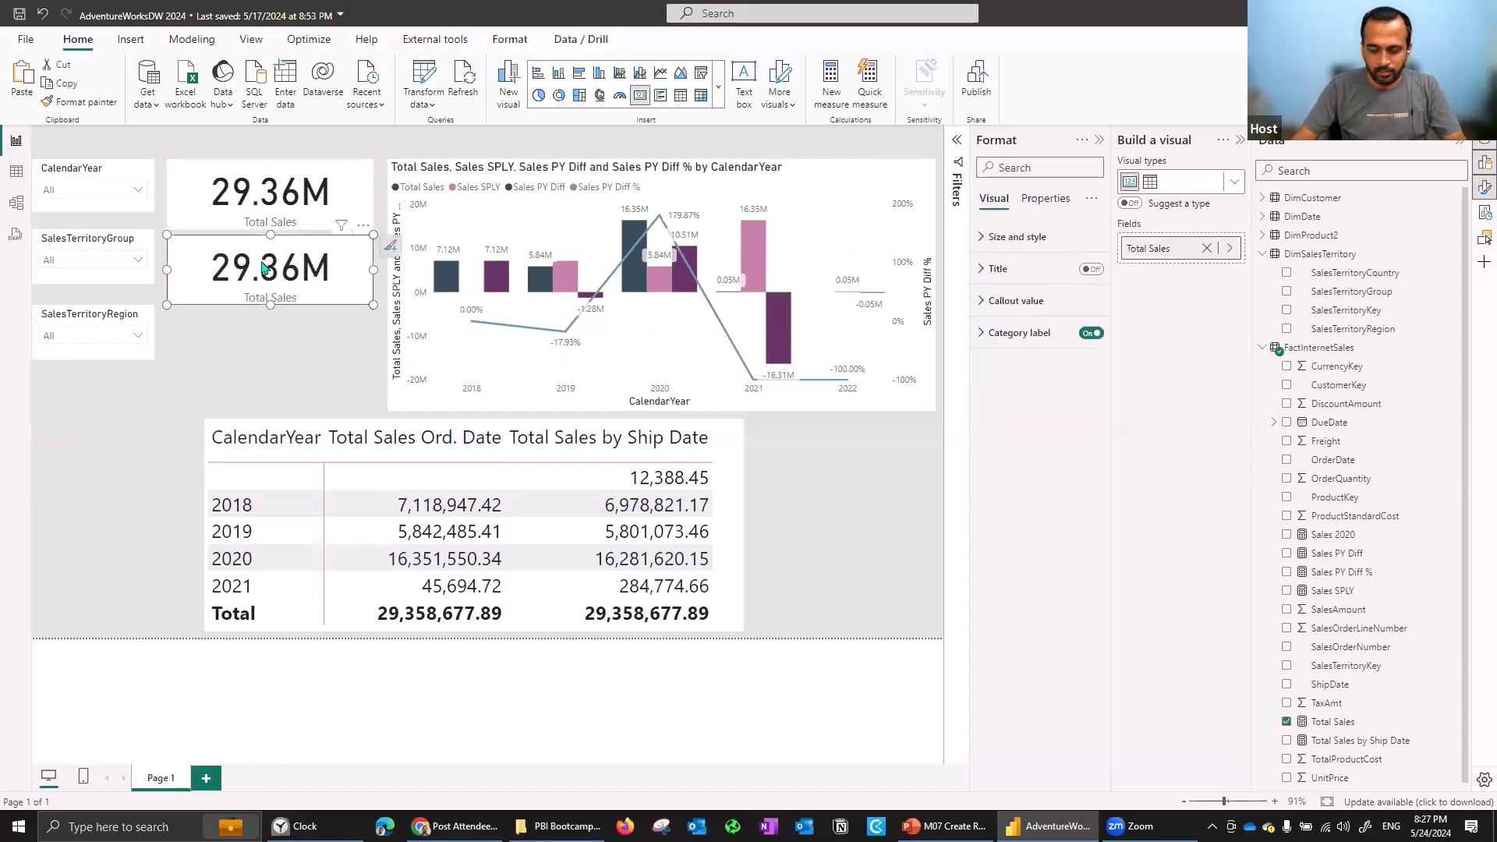
pyautogui.press('Down')
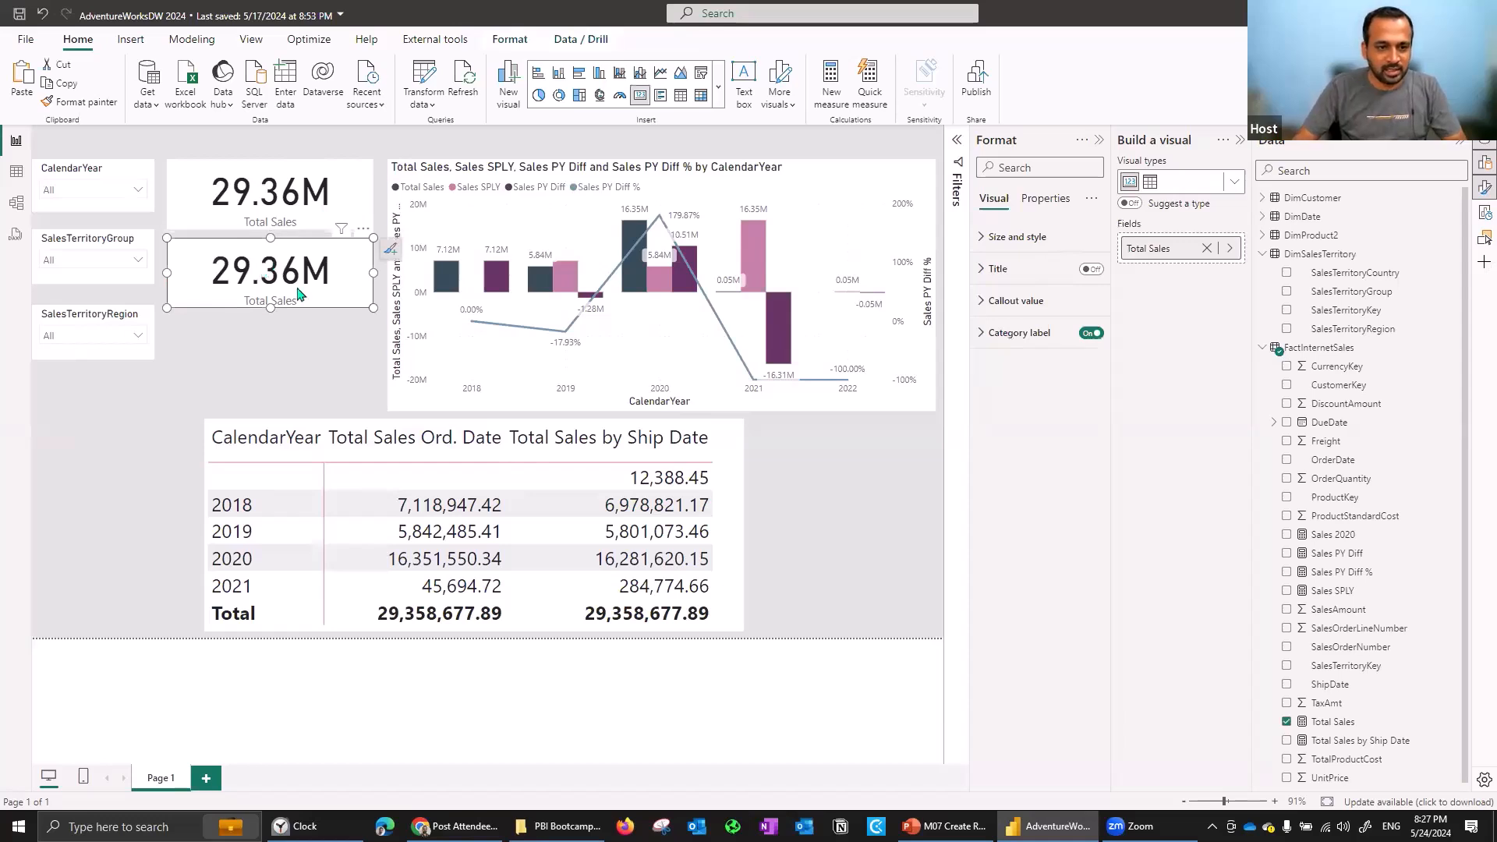
pyautogui.hotkey('ctrl', 'v')
pyautogui.moveTo(297, 363); pyautogui.dragTo(364, 353)
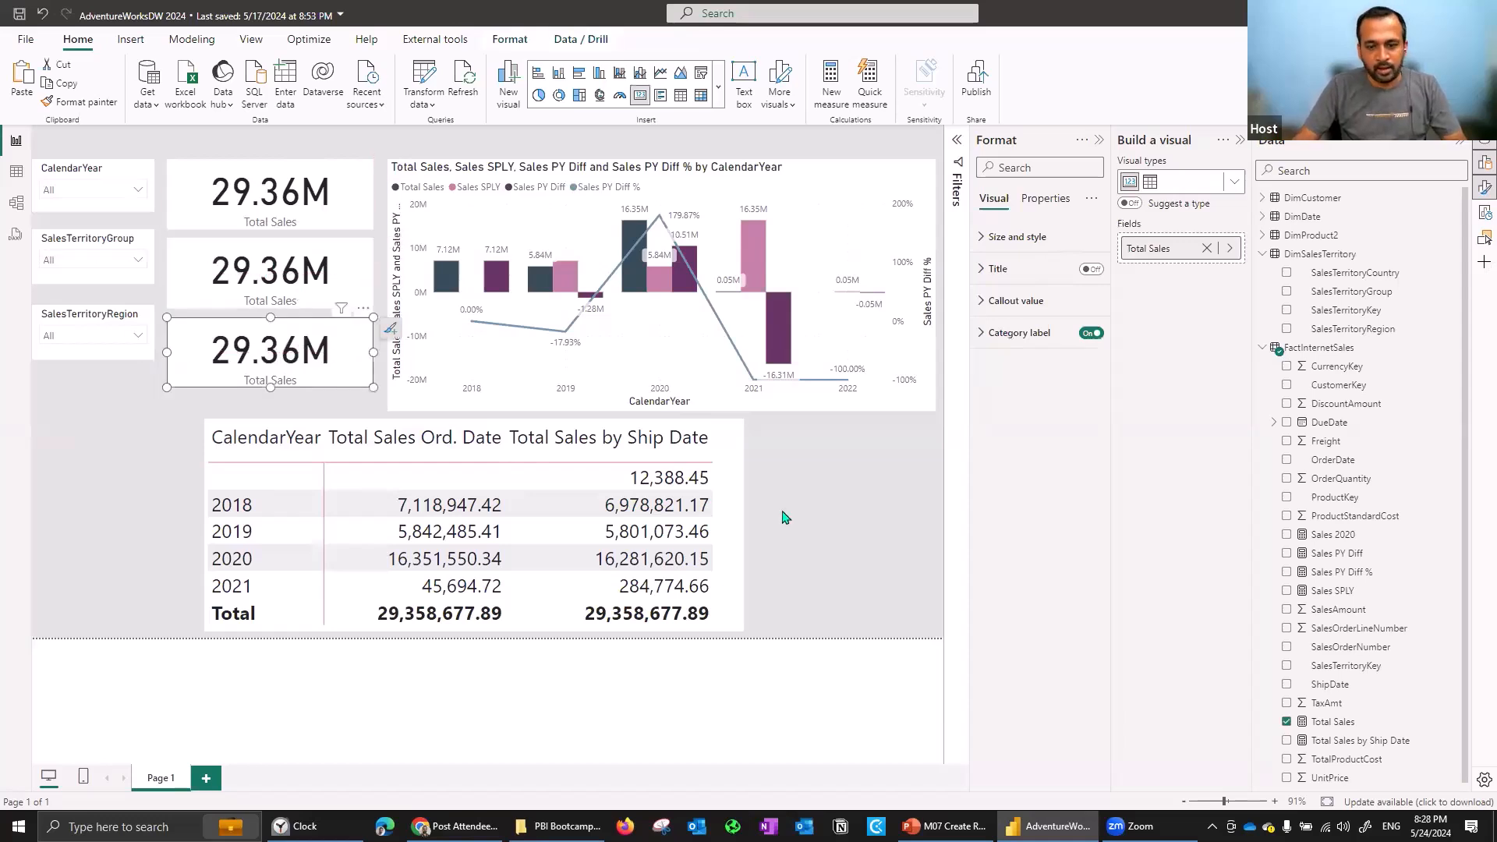
# Set the matrix's global font size to 15.
pyautogui.click(538, 442)
pyautogui.write('font size')
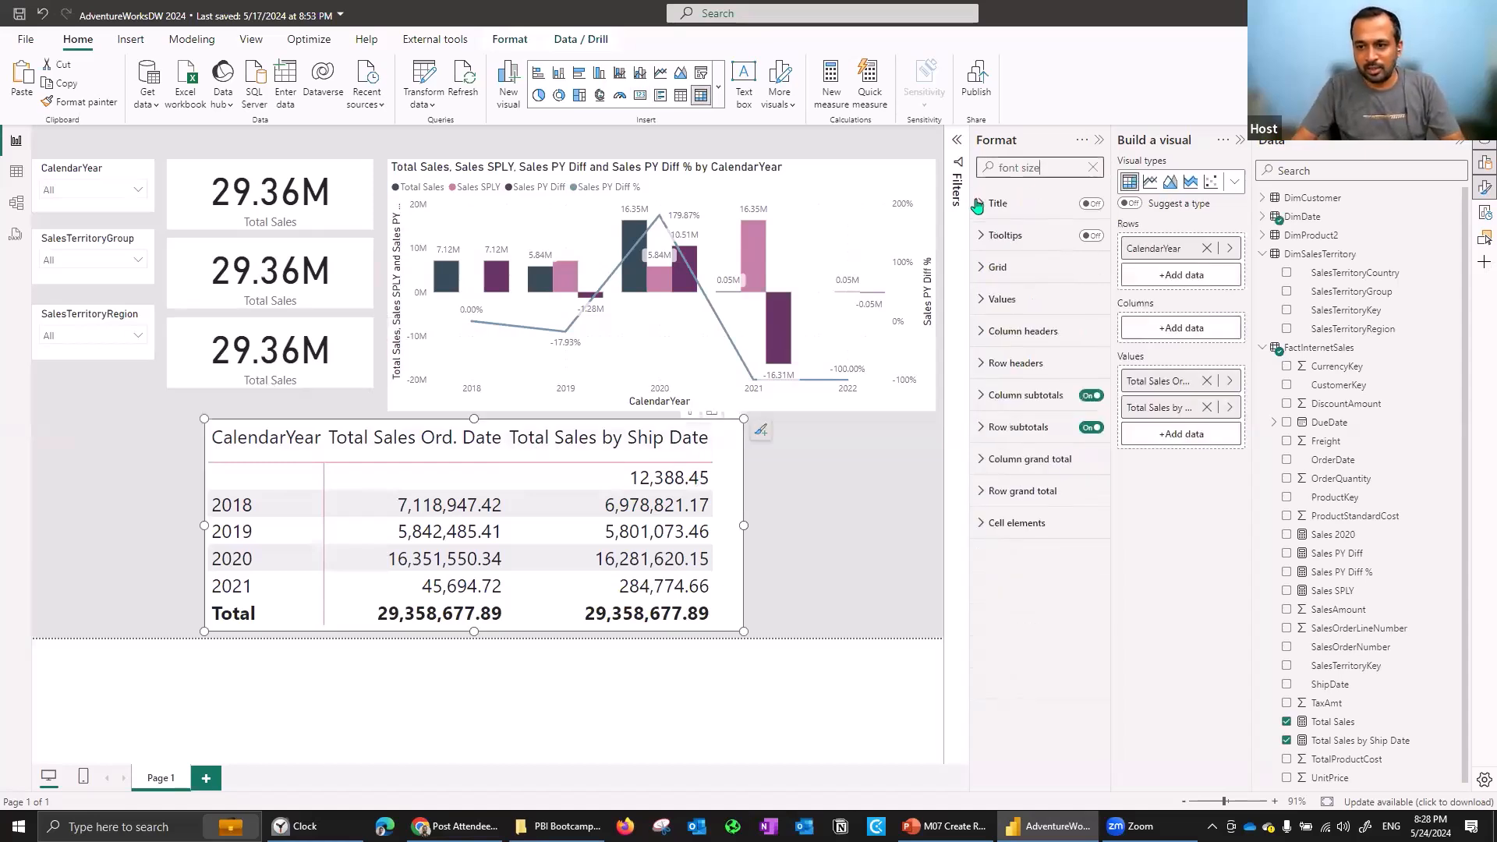
pyautogui.click(1002, 203)
pyautogui.doubleClick(1012, 283)
pyautogui.write('15')
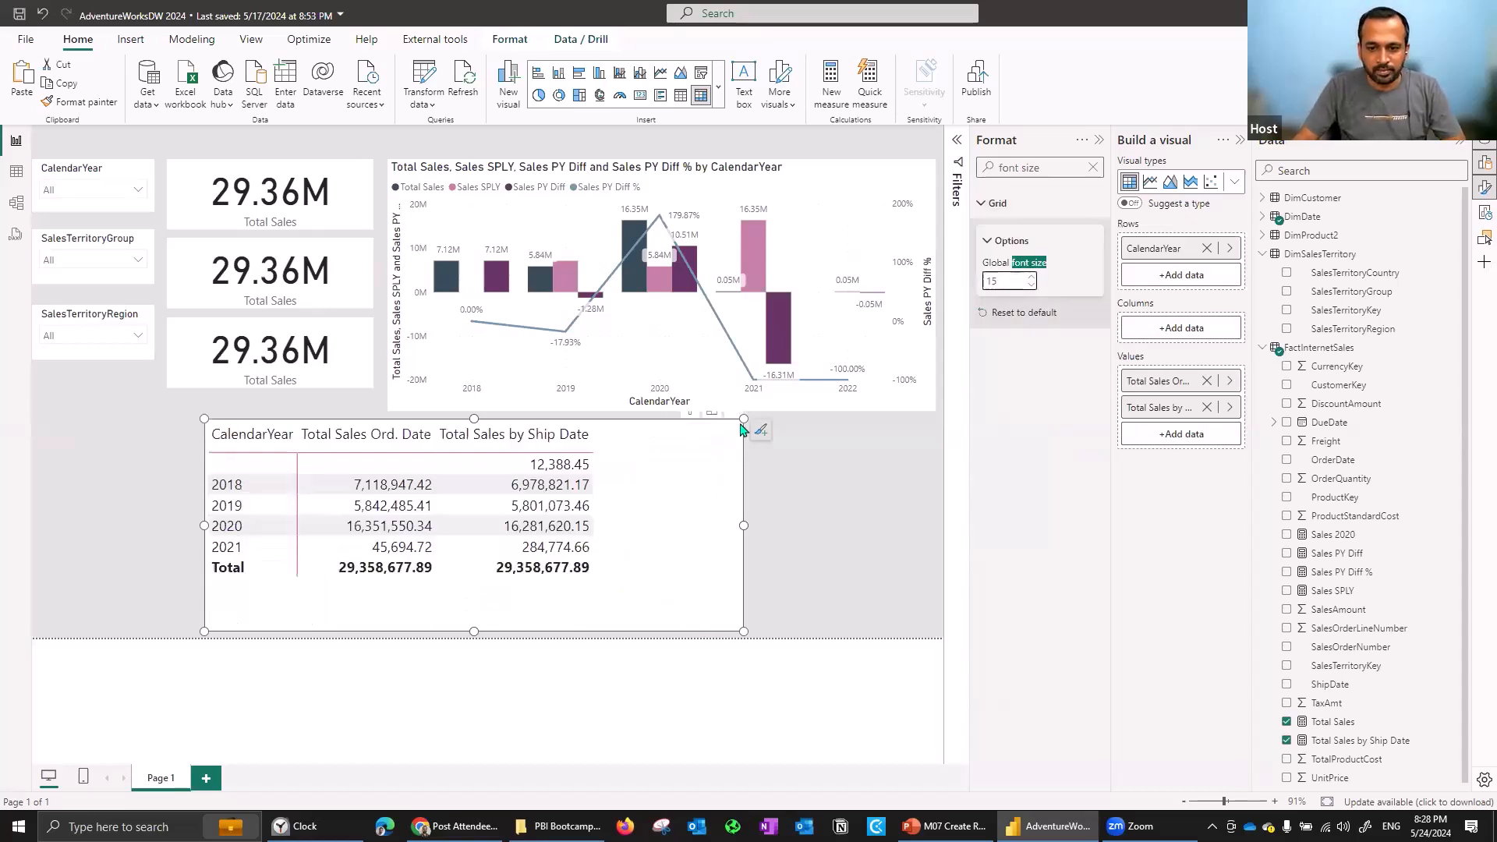
# Widen the matrix to span the full page width and add SalesTerritoryRegion as its column field.
pyautogui.moveTo(744, 525); pyautogui.dragTo(935, 535)
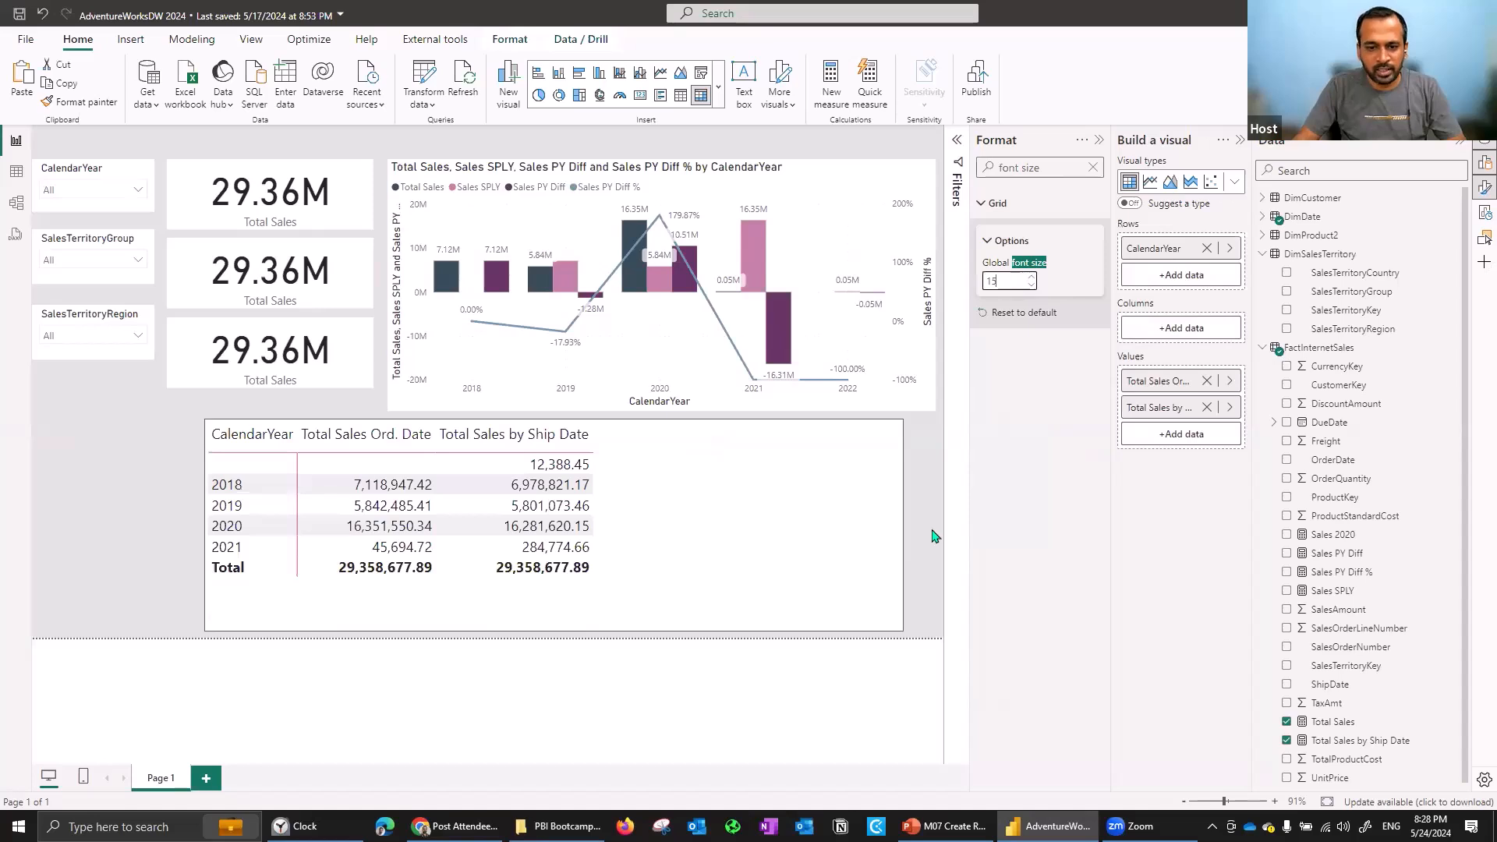
pyautogui.click(1260, 268)
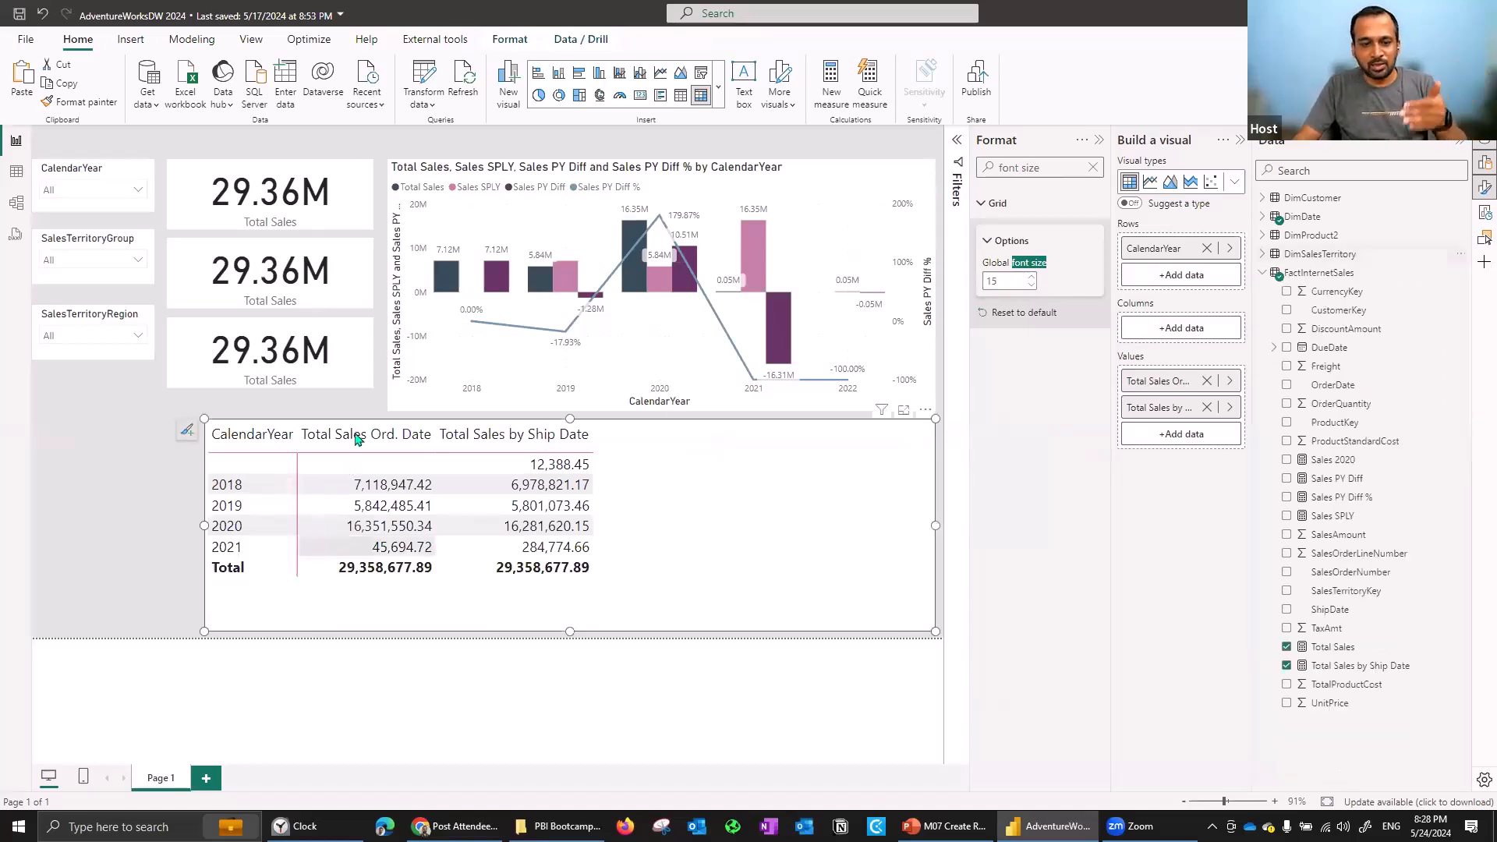
pyautogui.click(1260, 265)
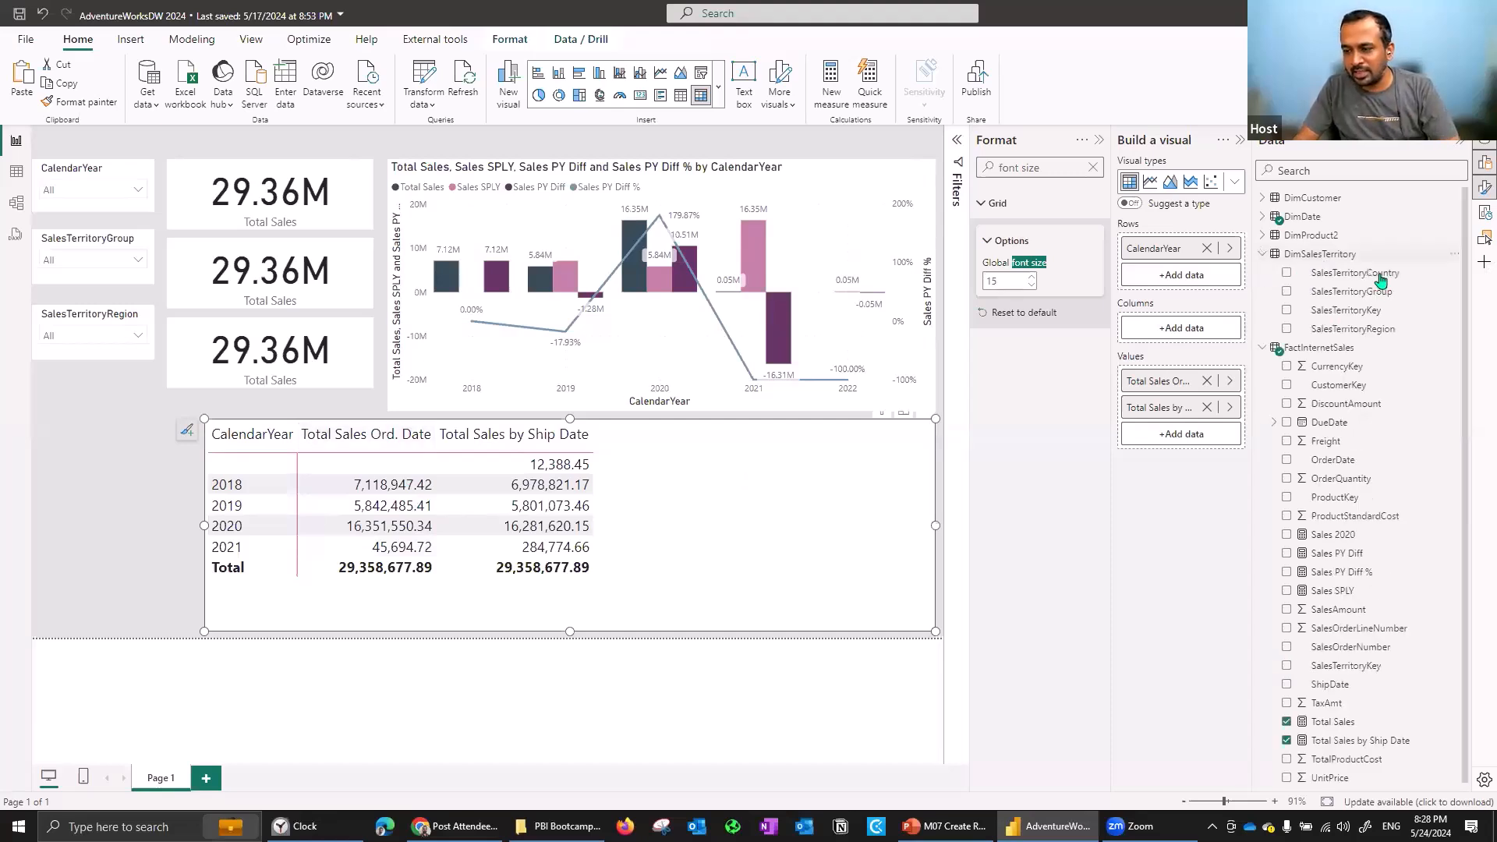
pyautogui.moveTo(1377, 334); pyautogui.dragTo(1200, 329)
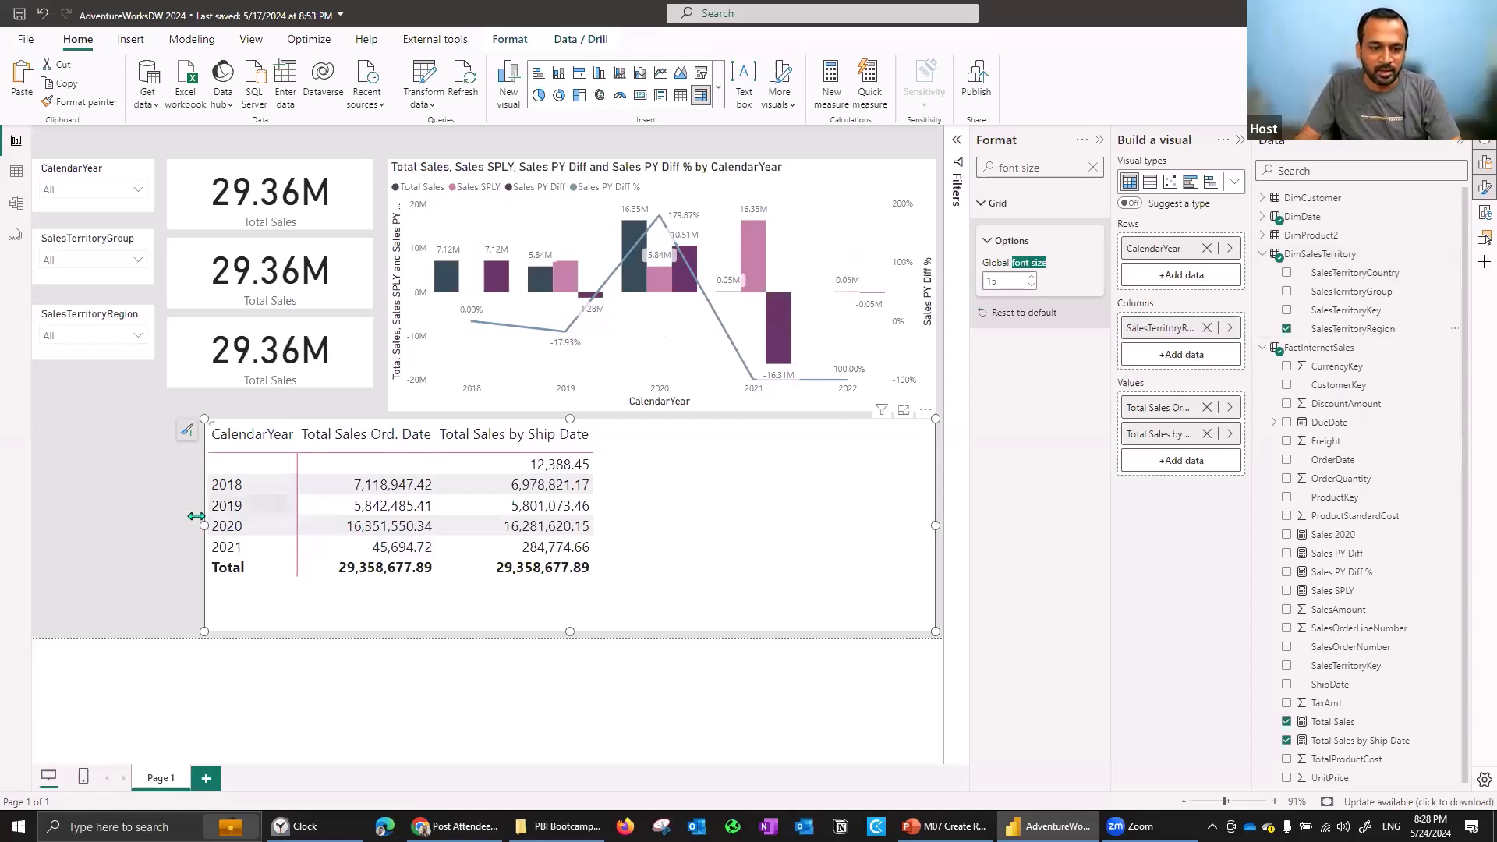
pyautogui.moveTo(142, 531); pyautogui.dragTo(33, 528)
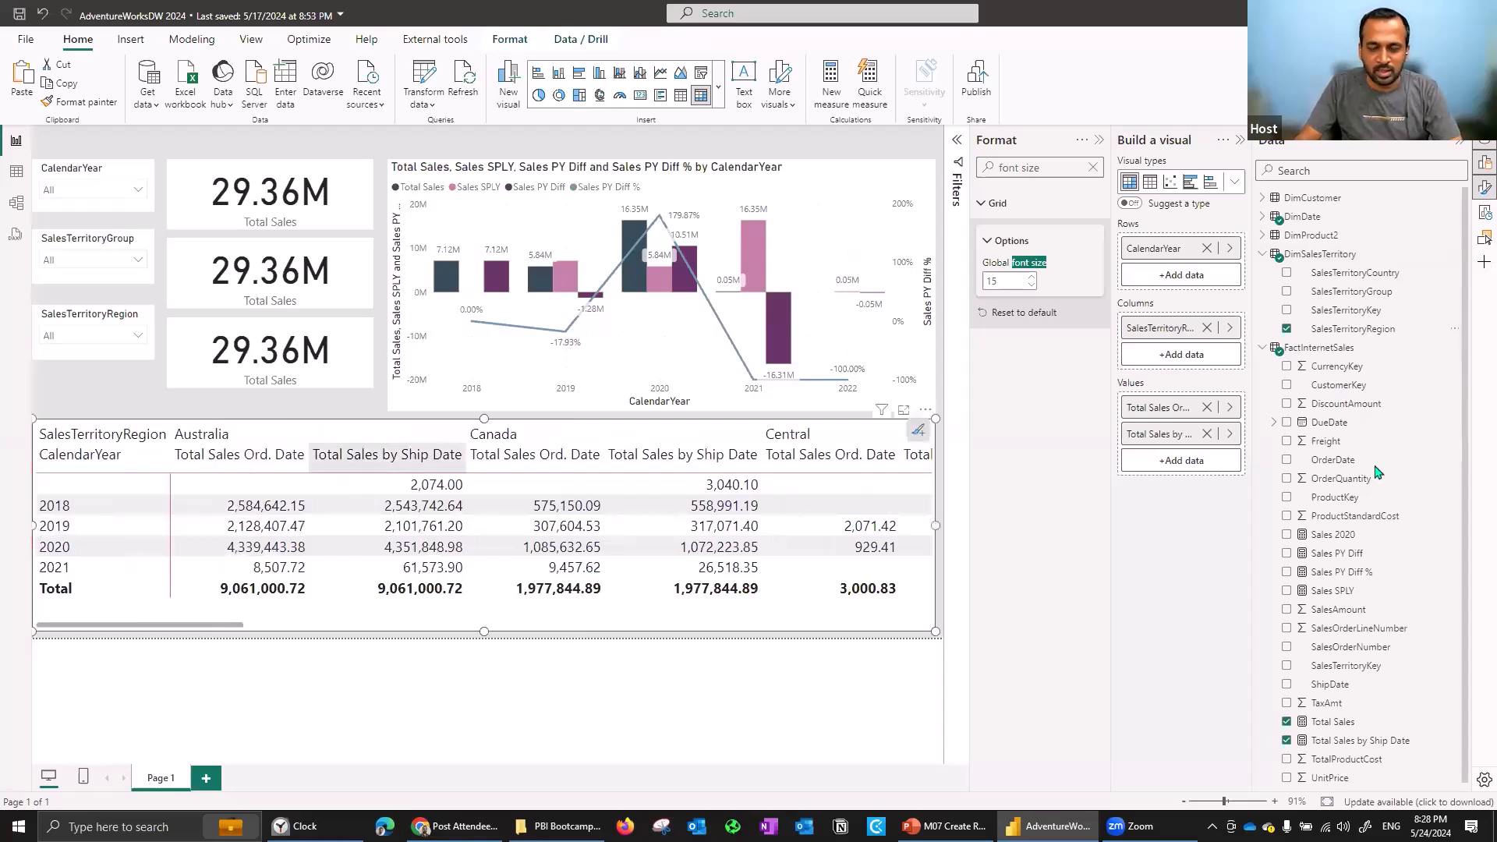
# Rename the matrix's Total Sales Ord. Date value to Ord. Date.
pyautogui.doubleClick(1162, 409)
pyautogui.press('Left')
pyautogui.hotkey('ctrl', 'shift', 'Right')
pyautogui.hotkey('ctrl', 'shift', 'Right')
pyautogui.press('Delete')
pyautogui.press('Return')
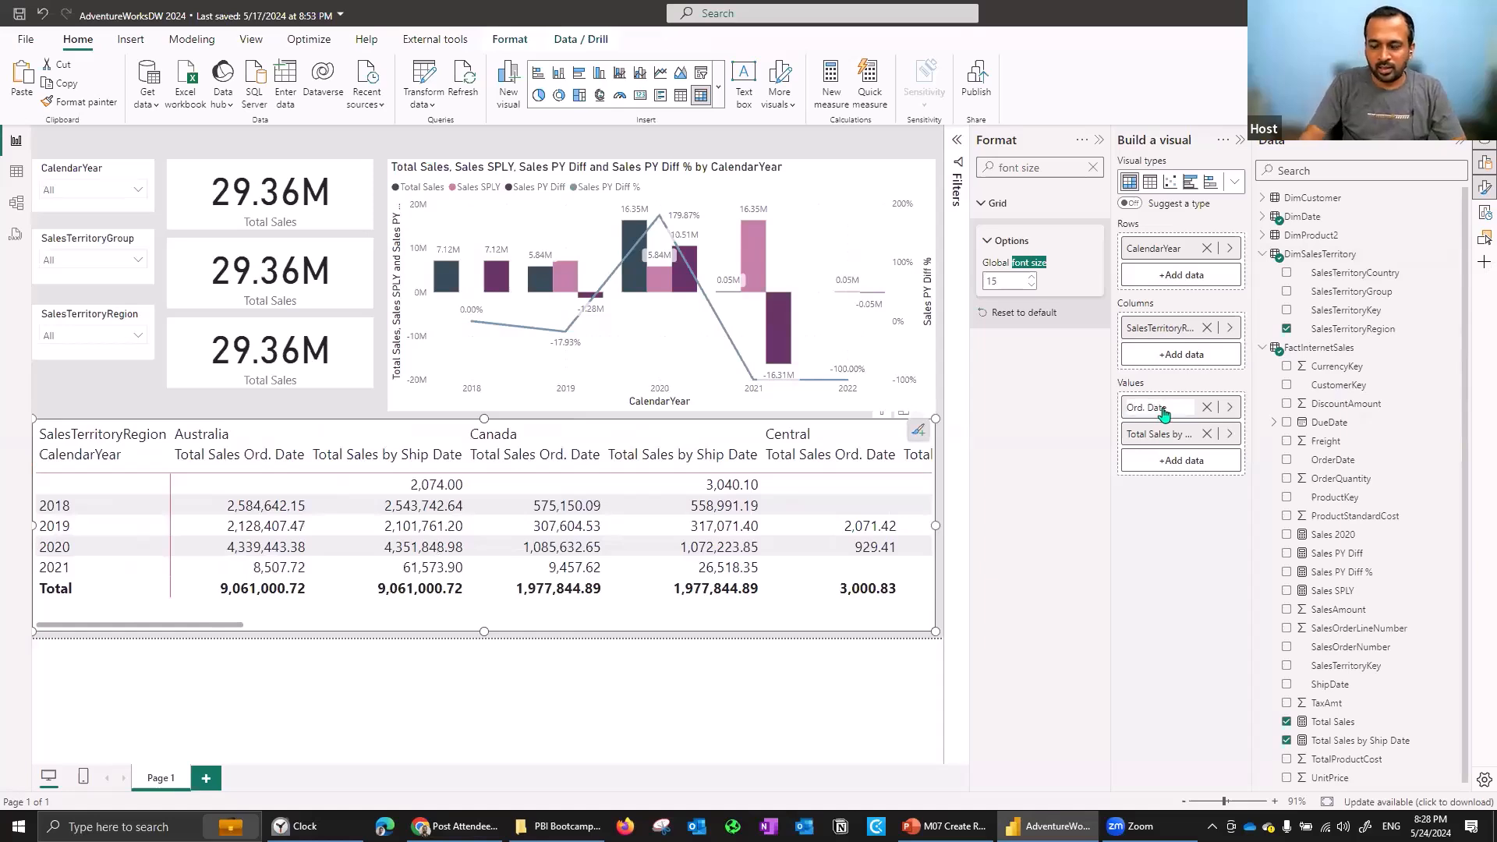
# Rename the matrix's Total Sales by Ship Date value to Ship Date.
pyautogui.doubleClick(1169, 433)
pyautogui.press('Home')
pyautogui.hotkey('ctrl', 'shift', 'Right')
pyautogui.hotkey('ctrl', 'shift', 'Right')
pyautogui.hotkey('ctrl', 'shift', 'Right')
pyautogui.press('Delete')
pyautogui.press('Return')
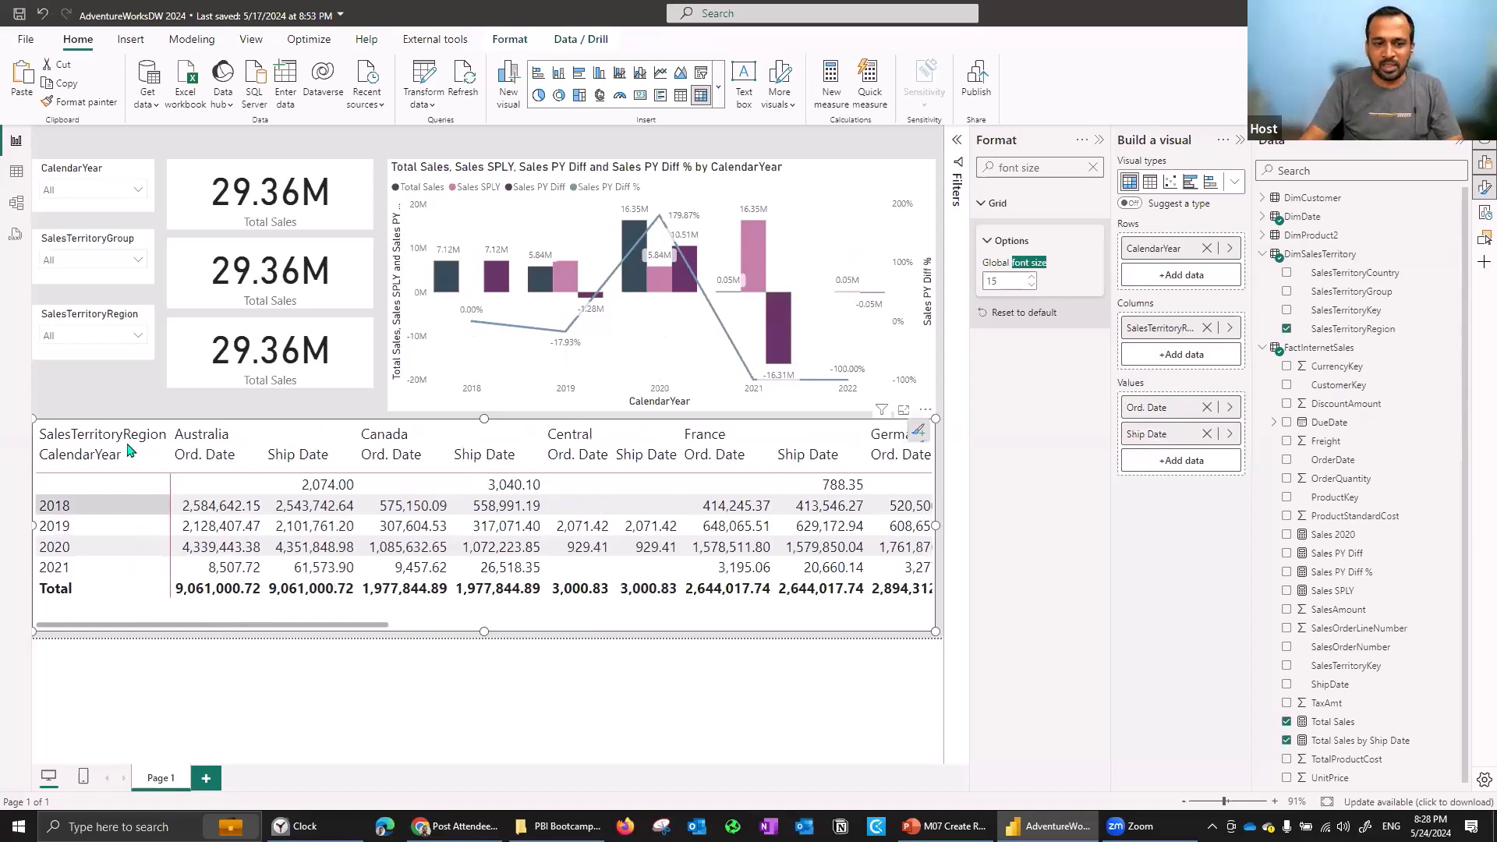
# Rename the matrix's column field to Sales Territory Region and its row field to Year.
pyautogui.doubleClick(1150, 326)
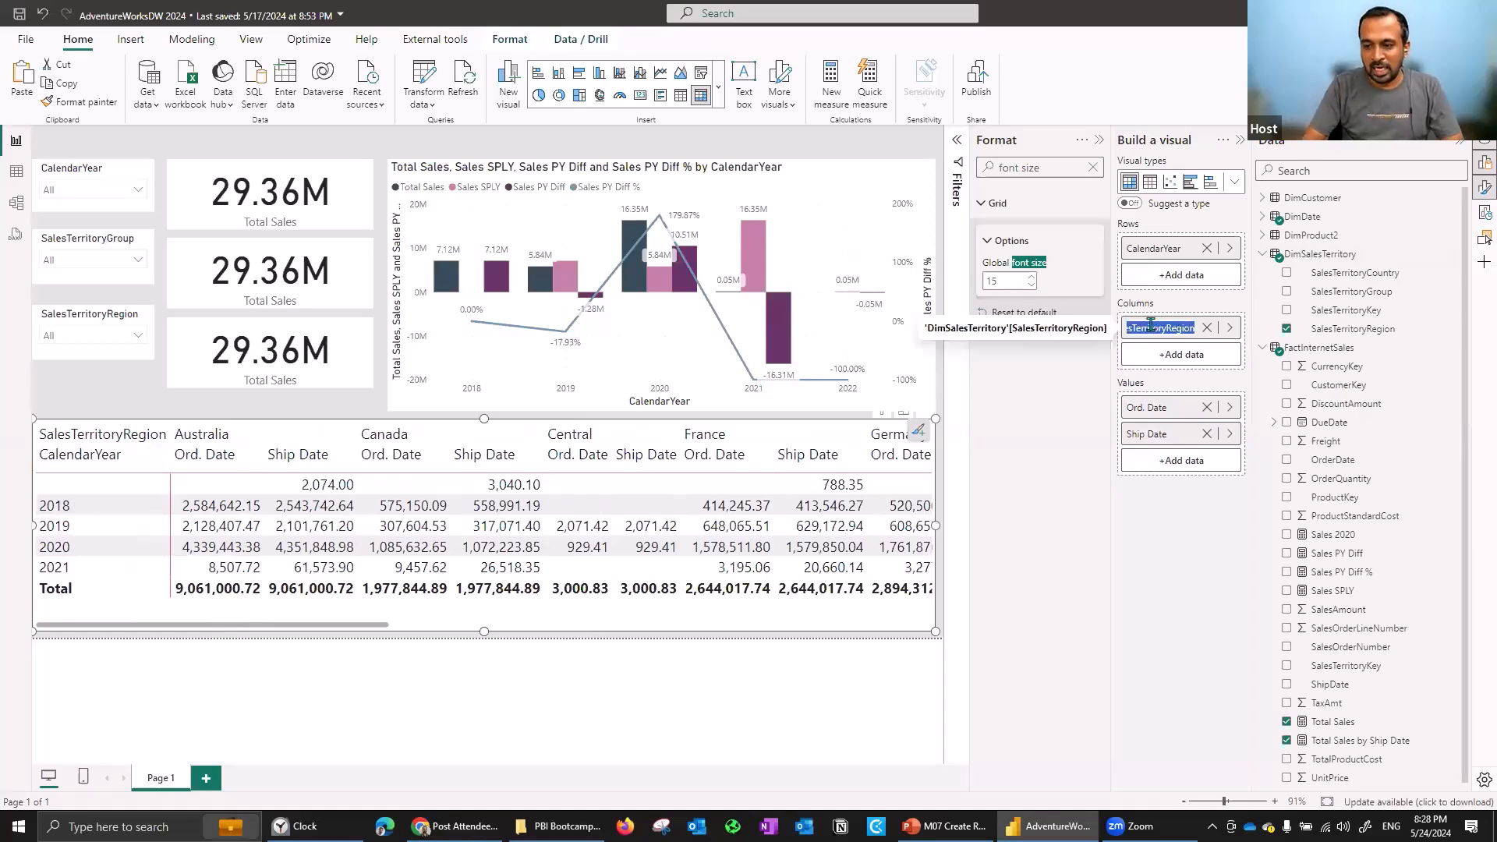
pyautogui.press('Home')
pyautogui.press('Right')
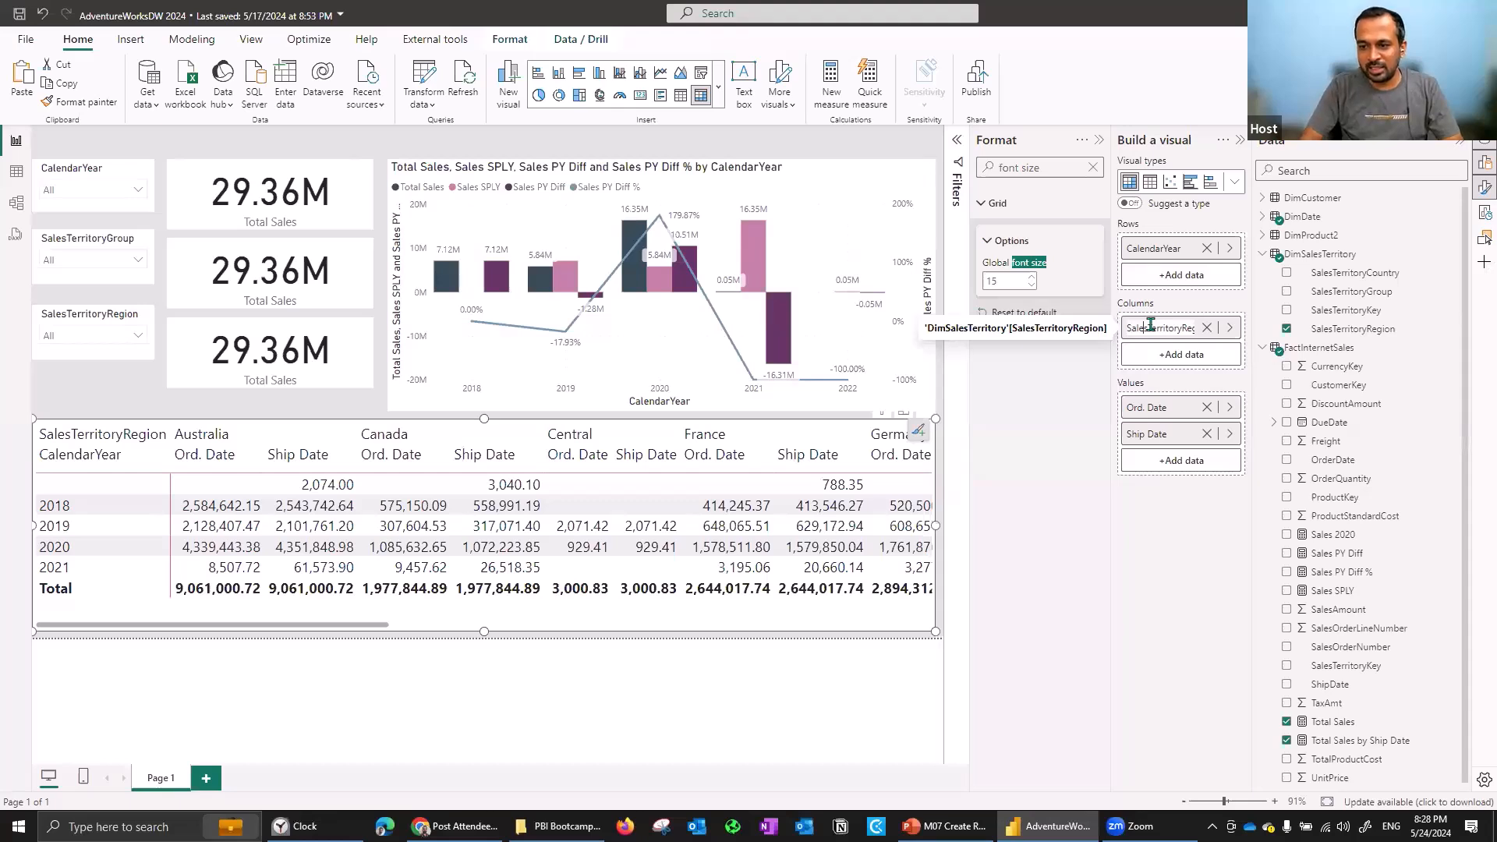
pyautogui.press('Return')
pyautogui.doubleClick(1144, 247)
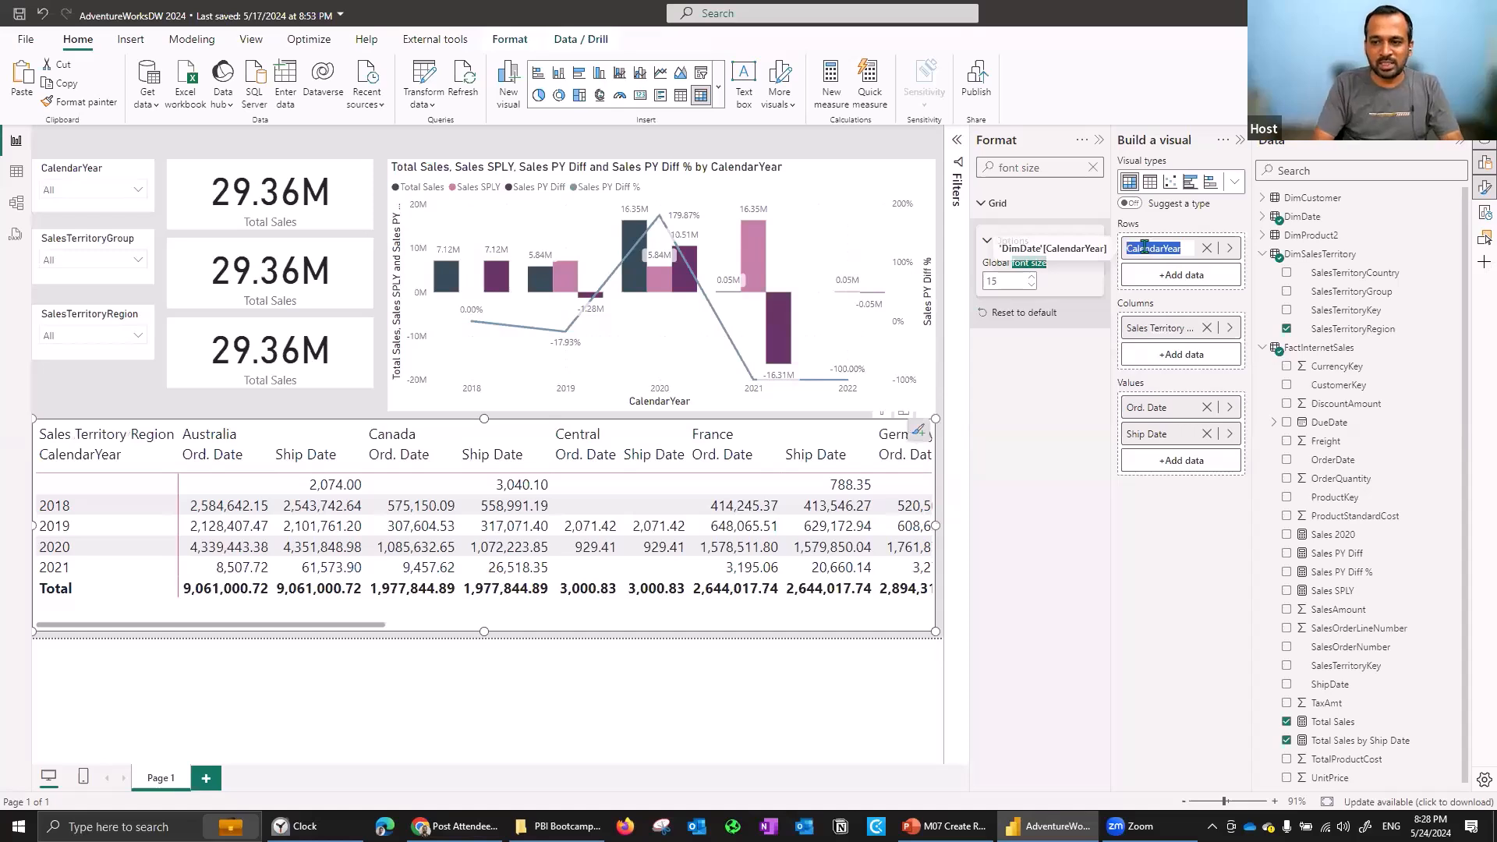
pyautogui.write('Year')
pyautogui.press('Return')
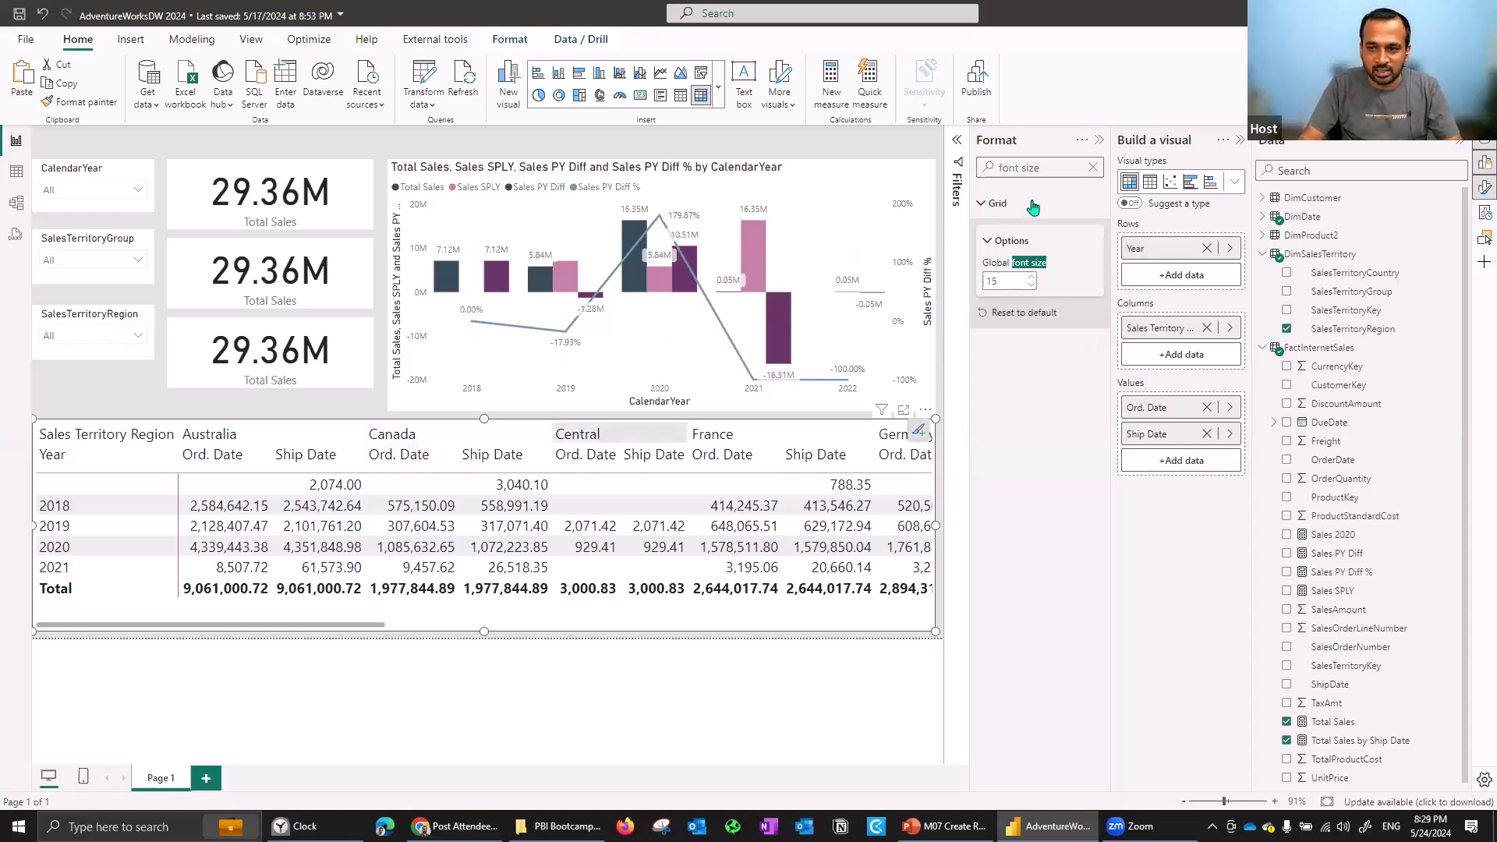
# Turn on the matrix's title and set its text to "Sales by Region".
pyautogui.click(1094, 168)
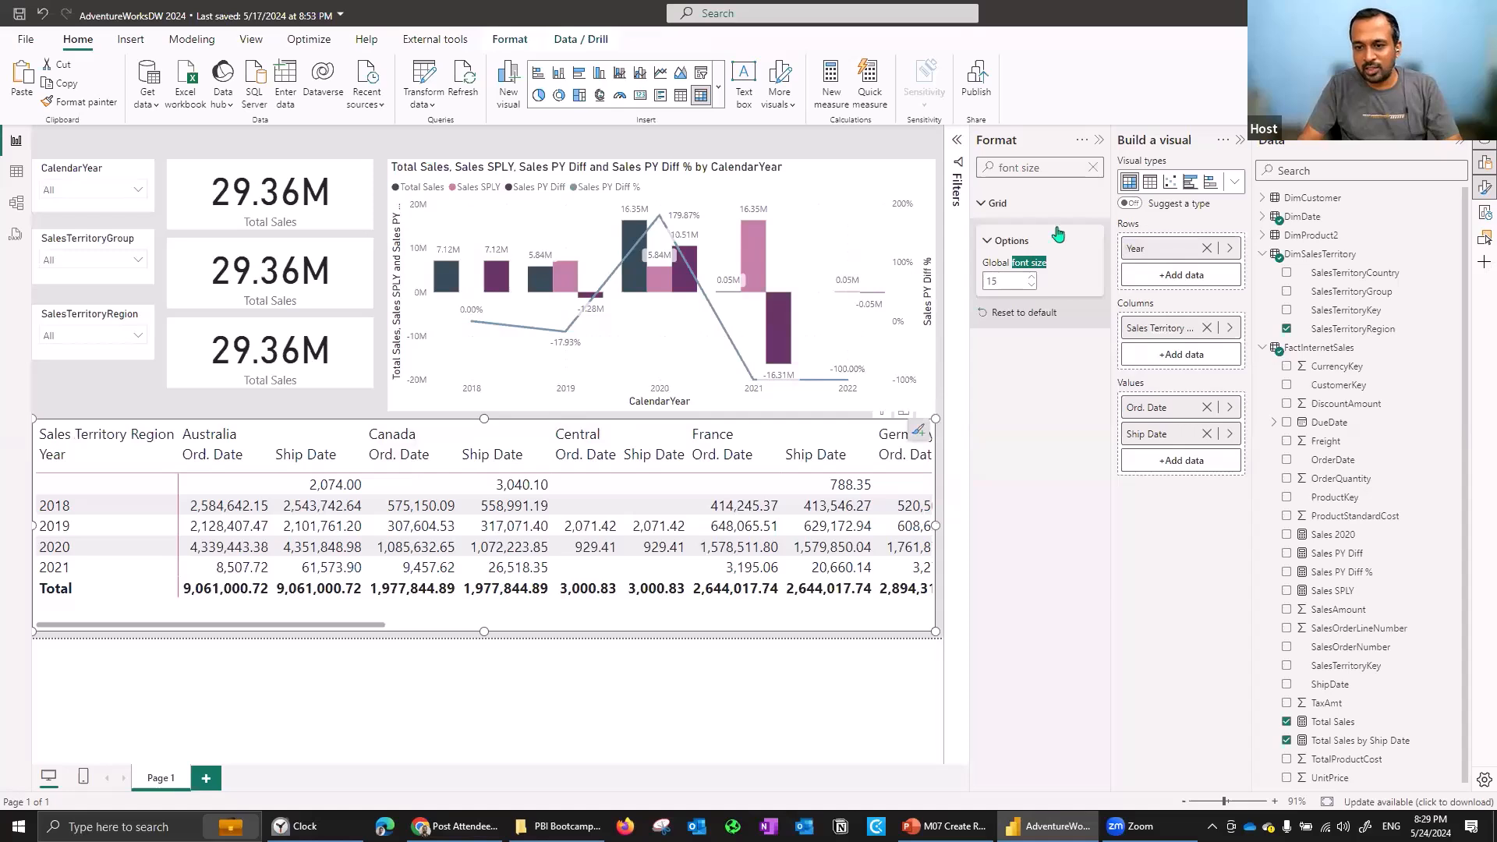
pyautogui.click(1091, 268)
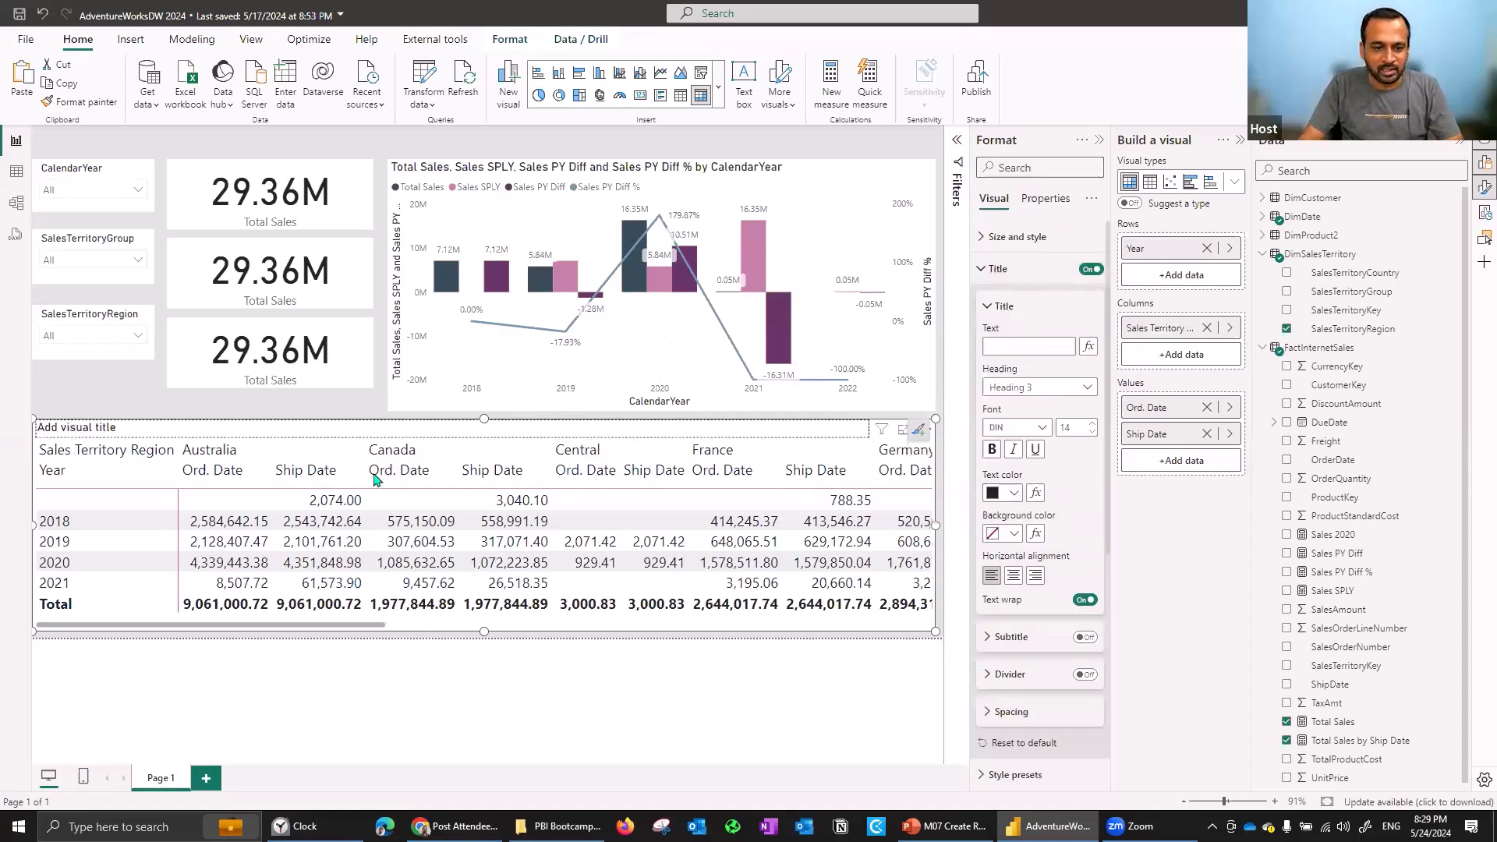
pyautogui.click(1020, 348)
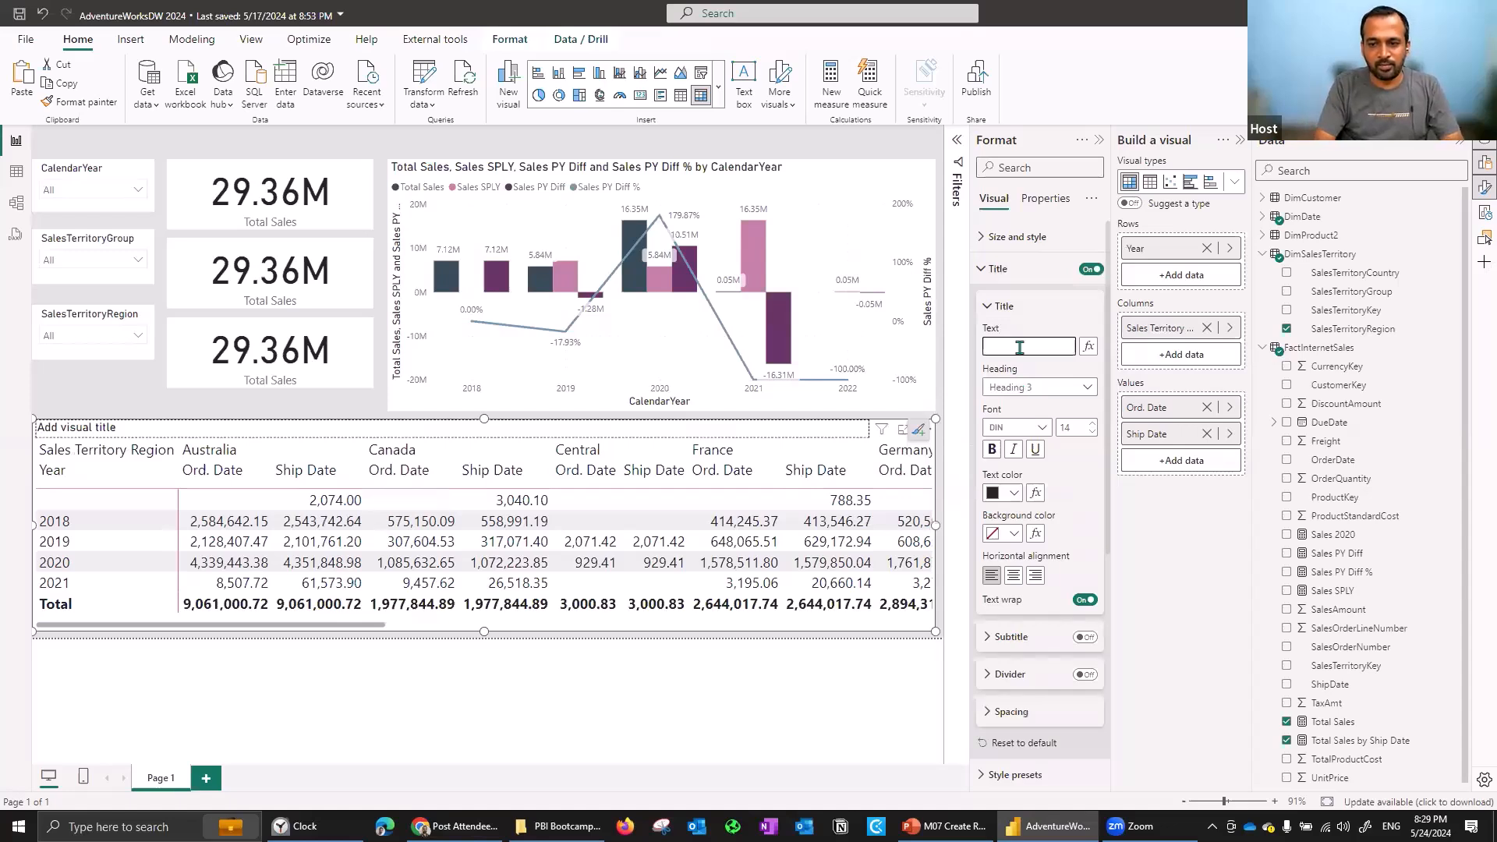
pyautogui.write('Sales by')
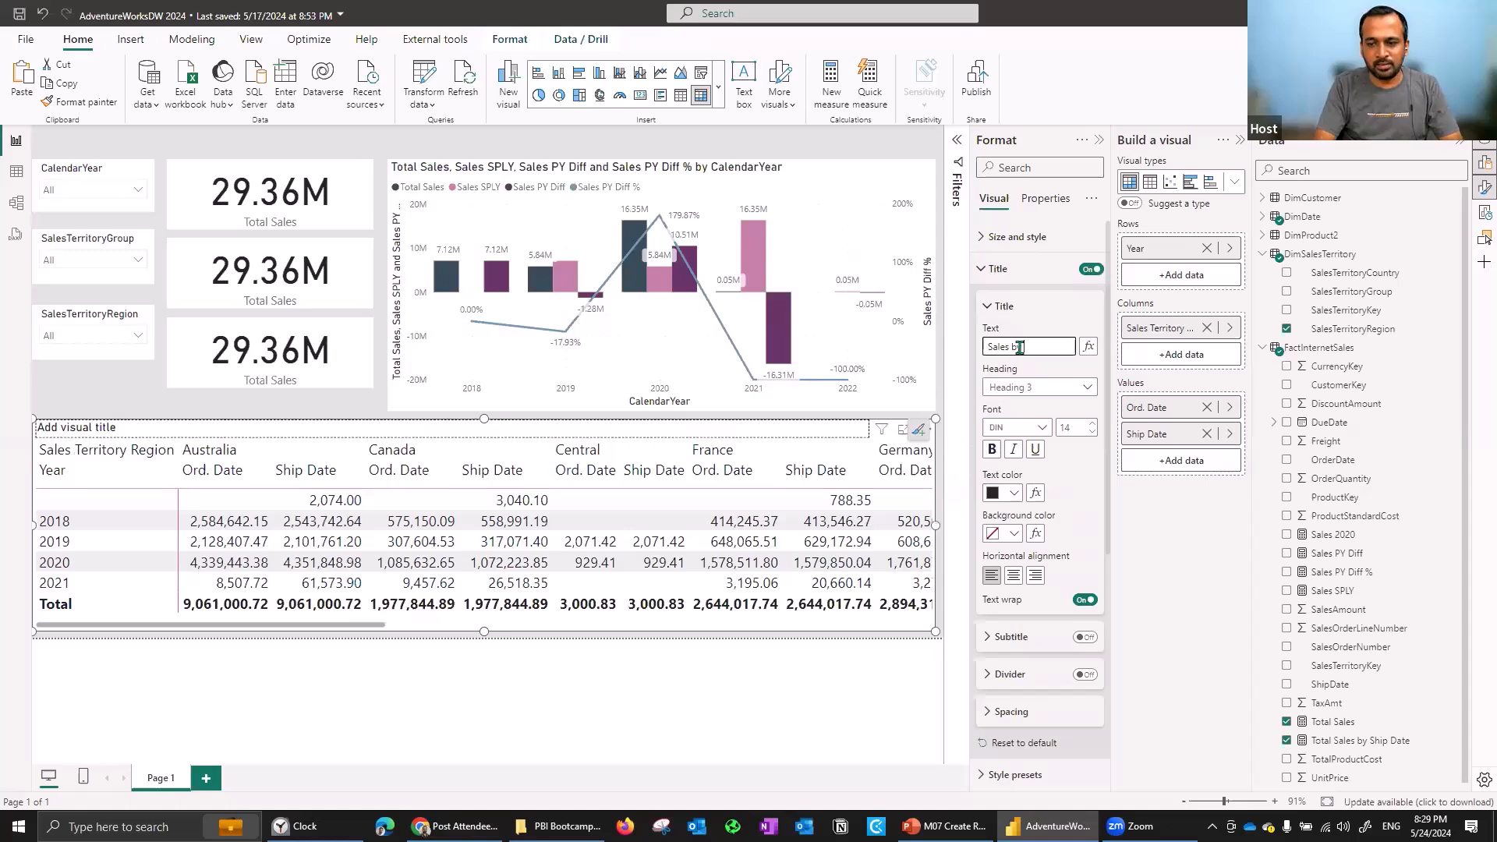
pyautogui.write(' Region')
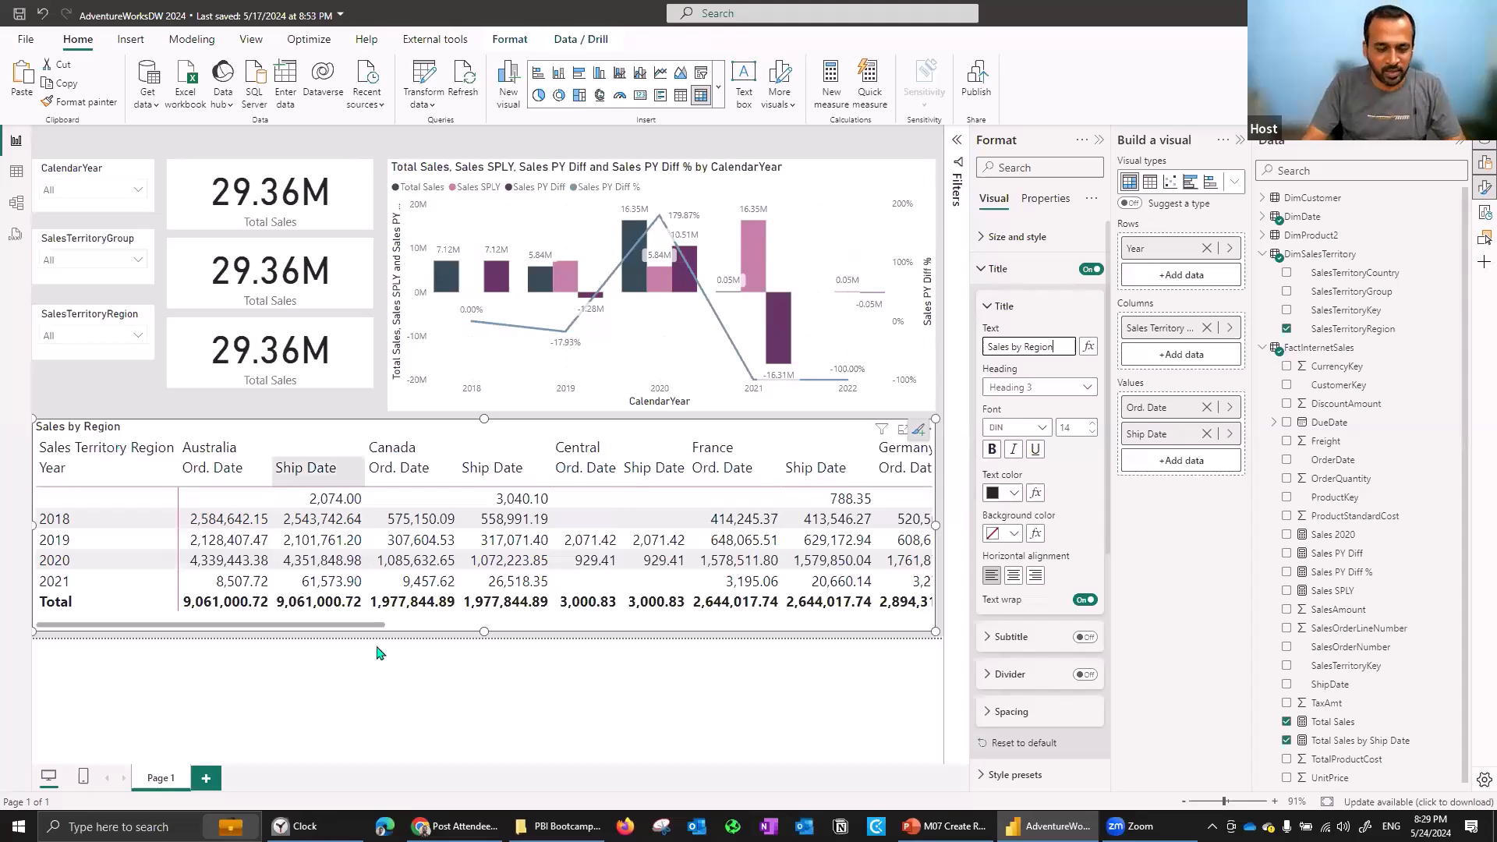
# Remove the Ship Date value from the matrix and review the remaining region columns across its width.
pyautogui.moveTo(371, 630); pyautogui.dragTo(961, 630)
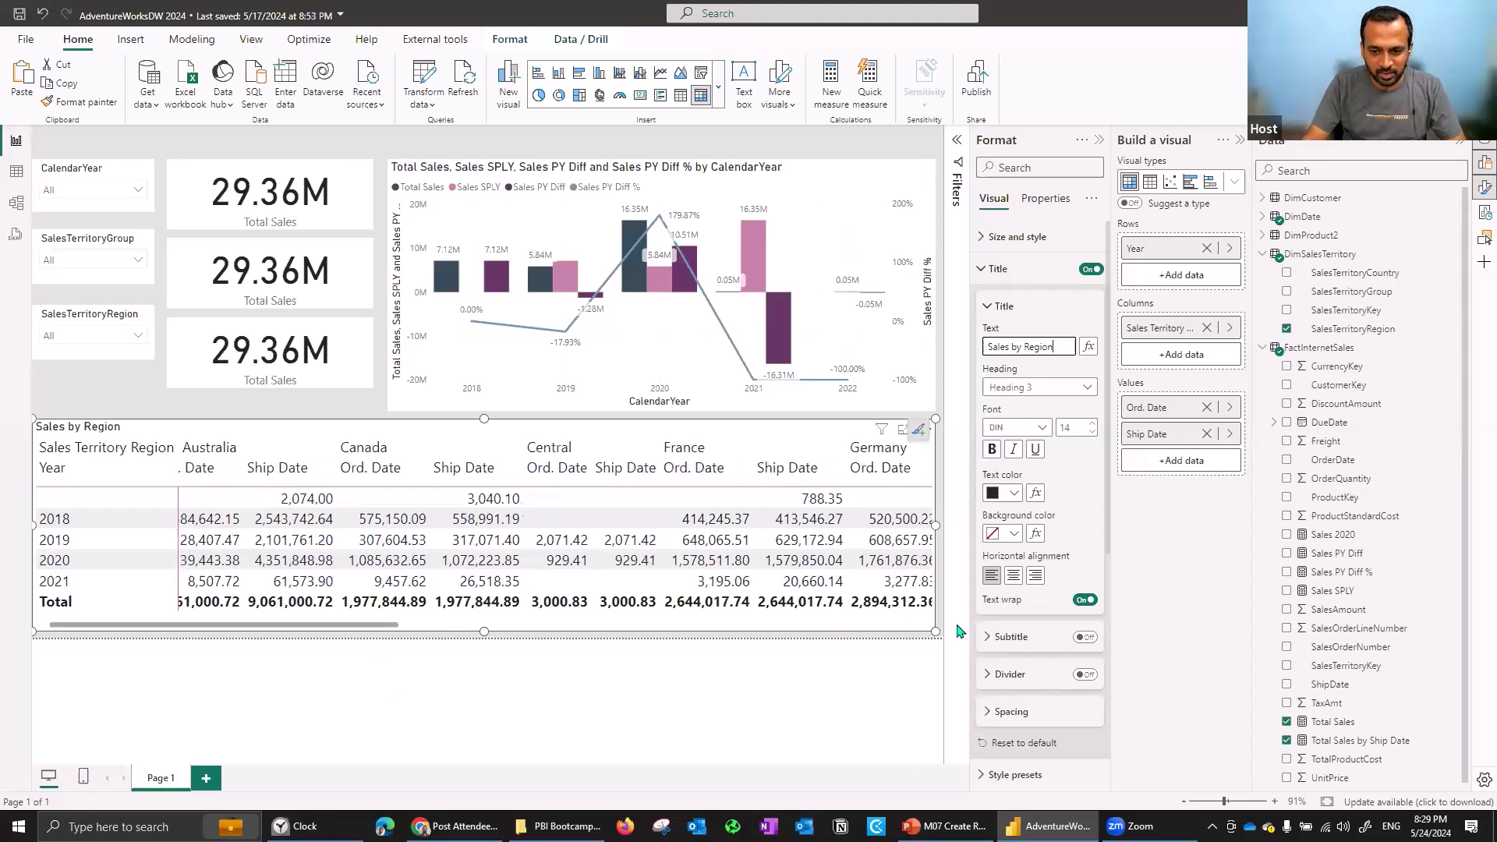
pyautogui.moveTo(305, 607); pyautogui.dragTo(304, 611)
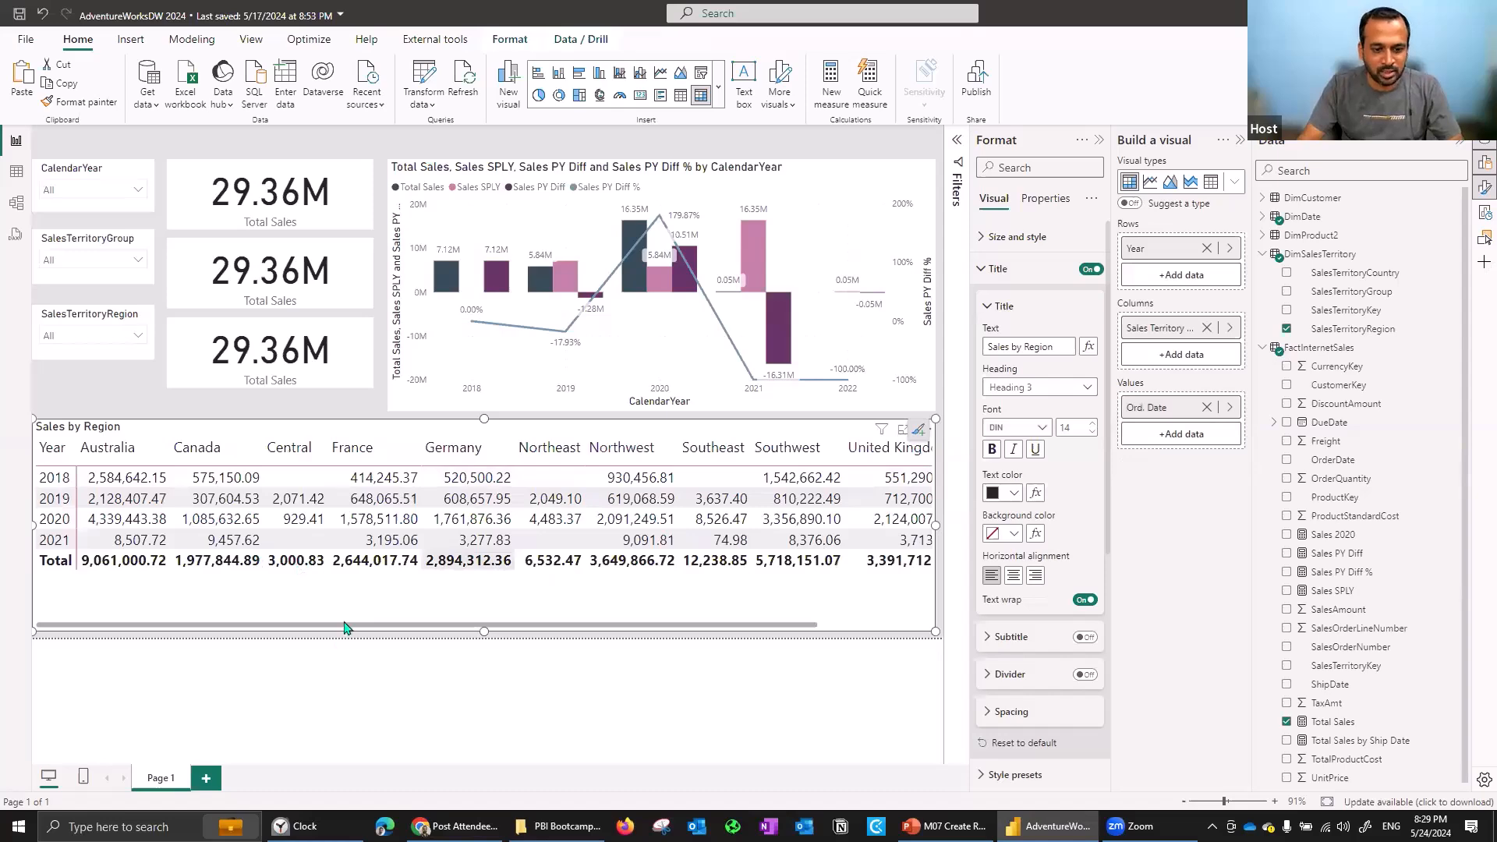
pyautogui.moveTo(672, 626); pyautogui.dragTo(153, 608)
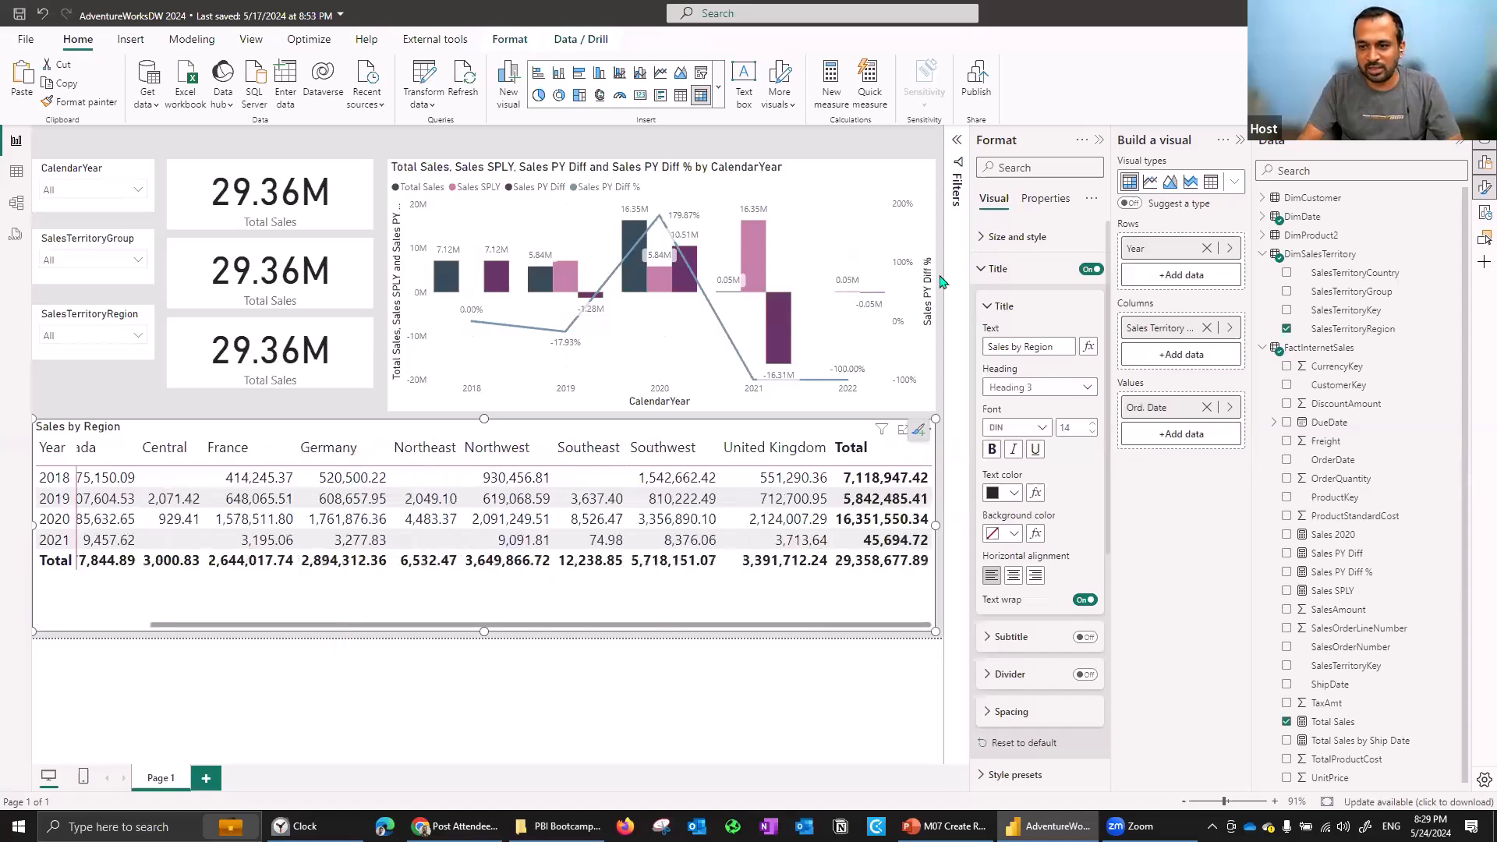
# Set the matrix's global font size to 12.
pyautogui.click(1038, 169)
pyautogui.write('font size')
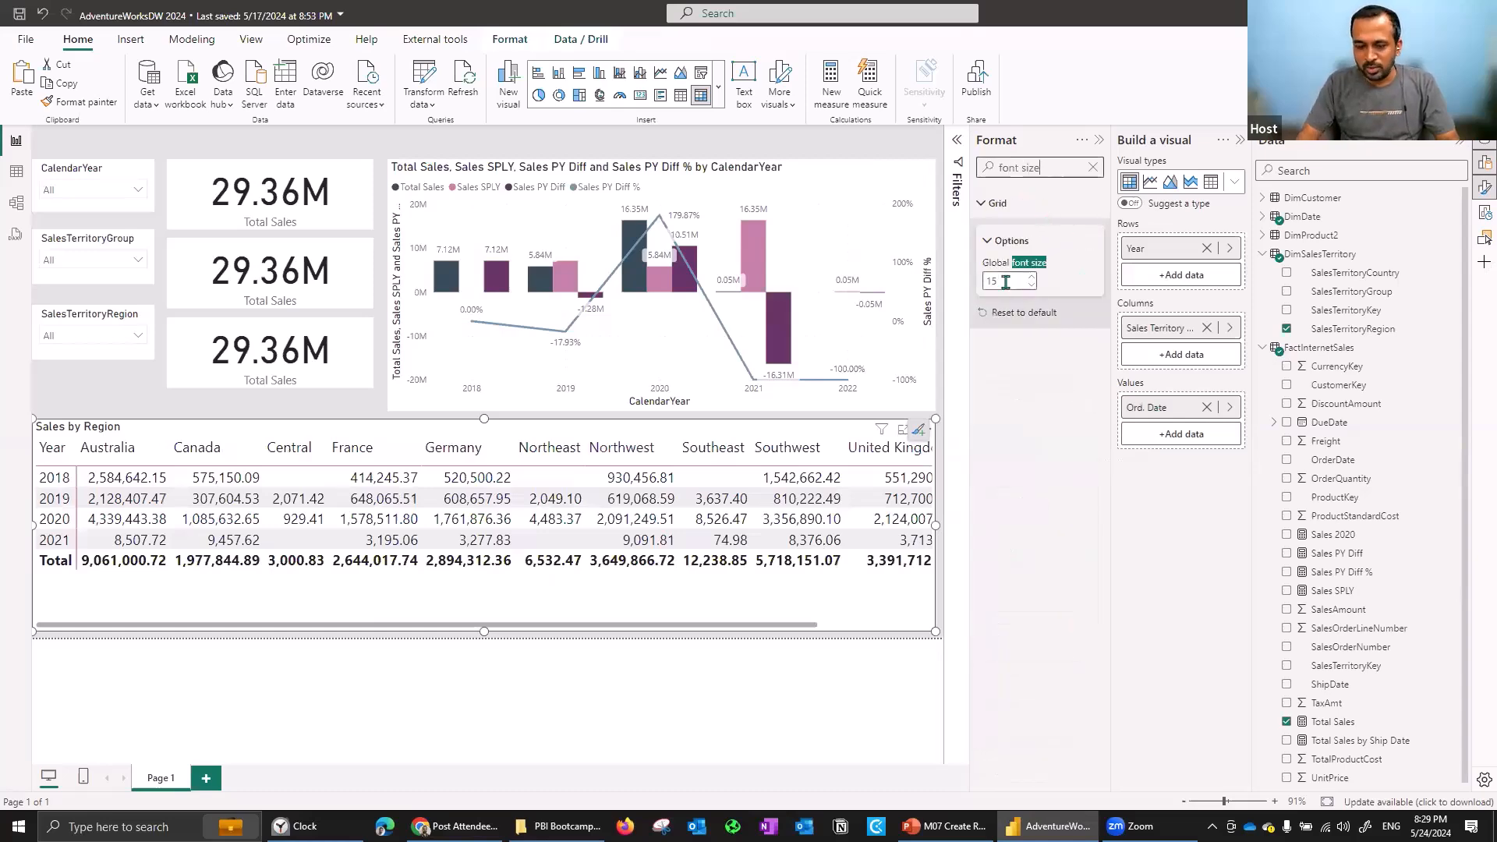
pyautogui.click(1006, 283)
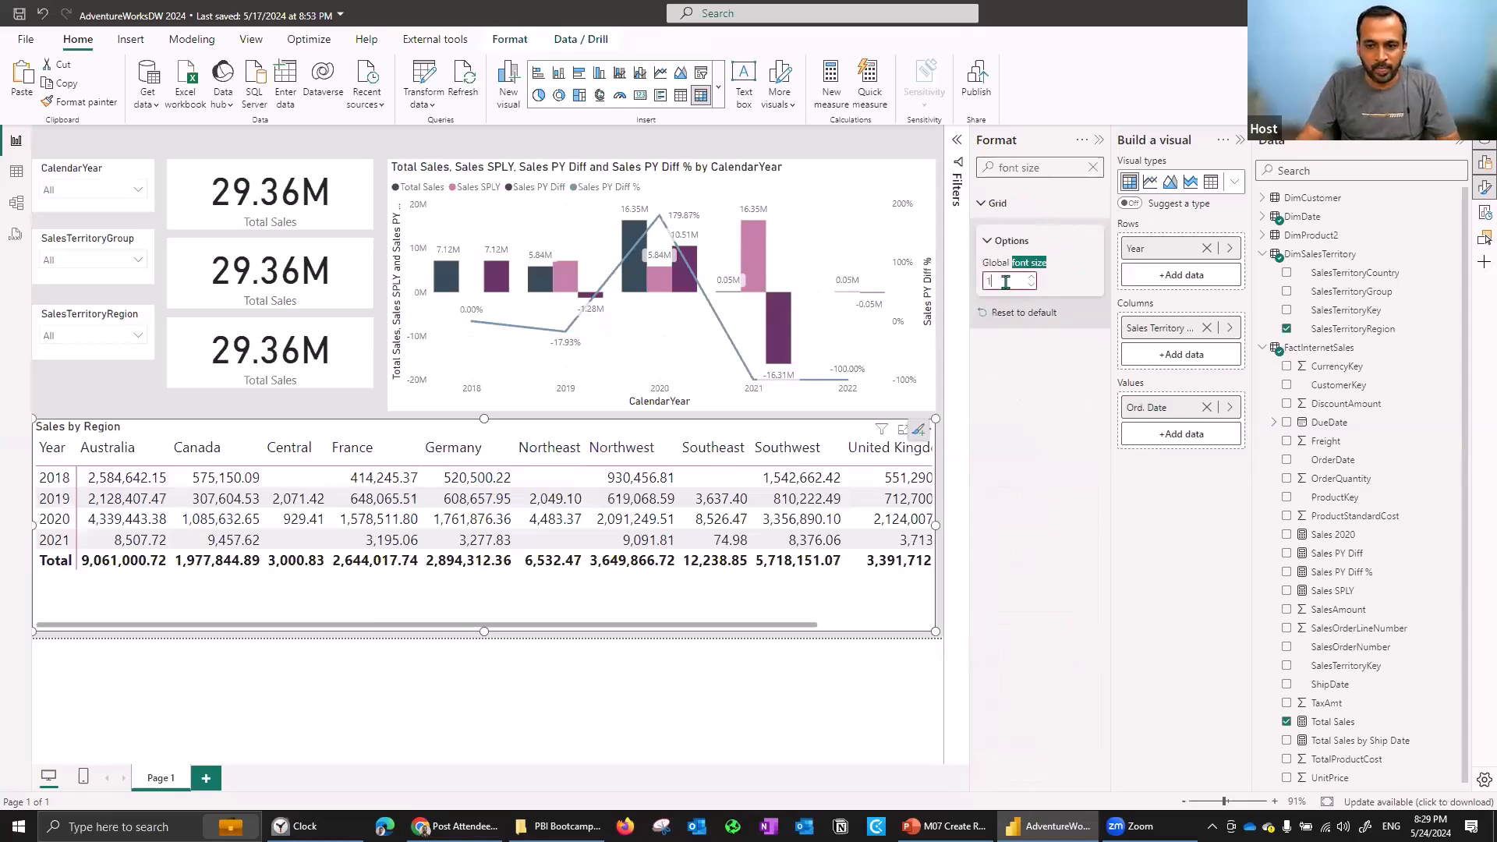
pyautogui.write('0')
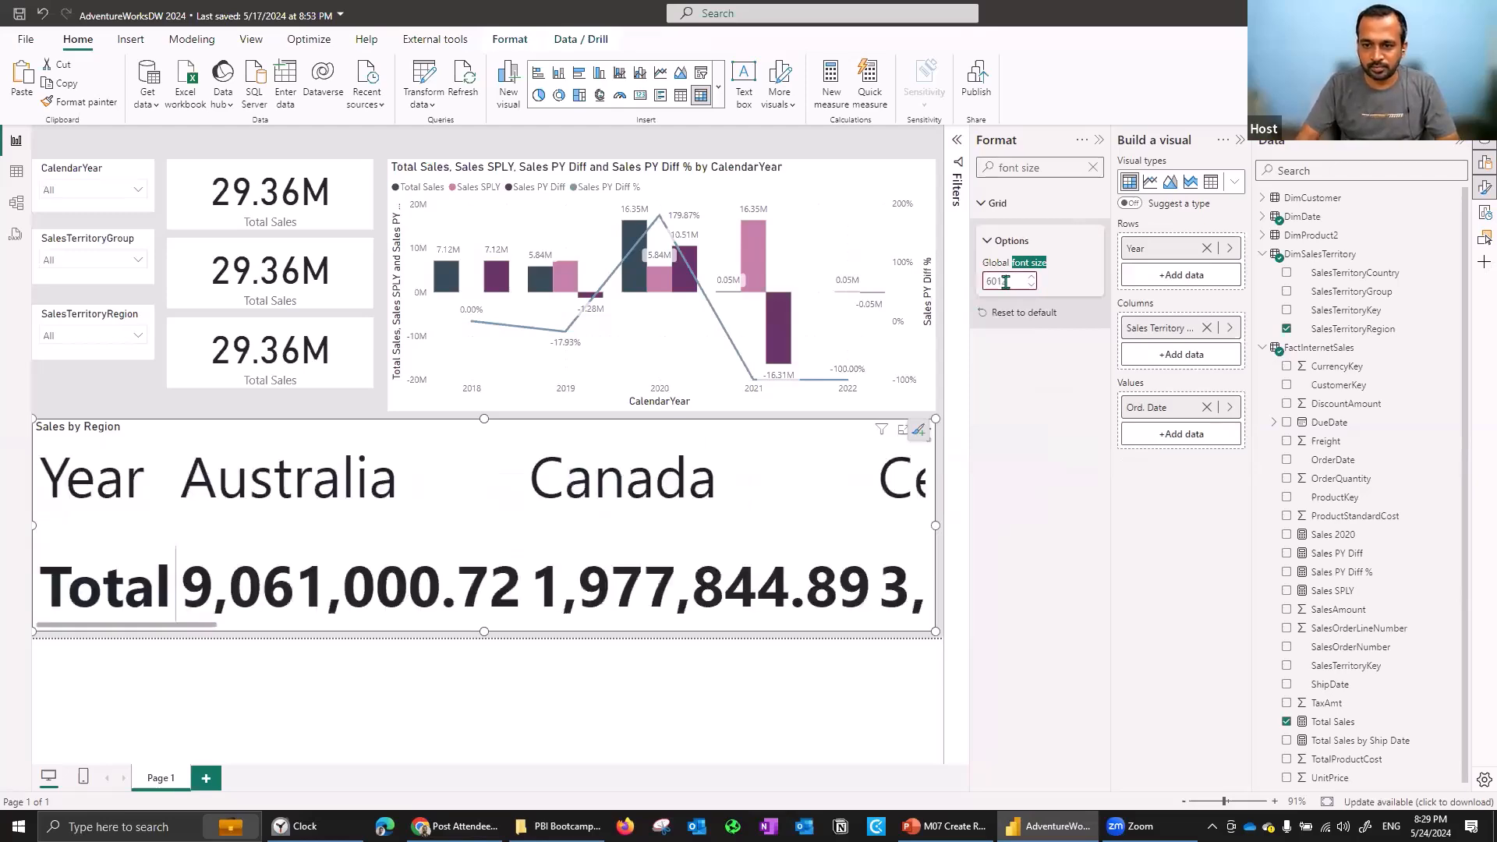
pyautogui.press('BackSpace')
pyautogui.press('BackSpace')
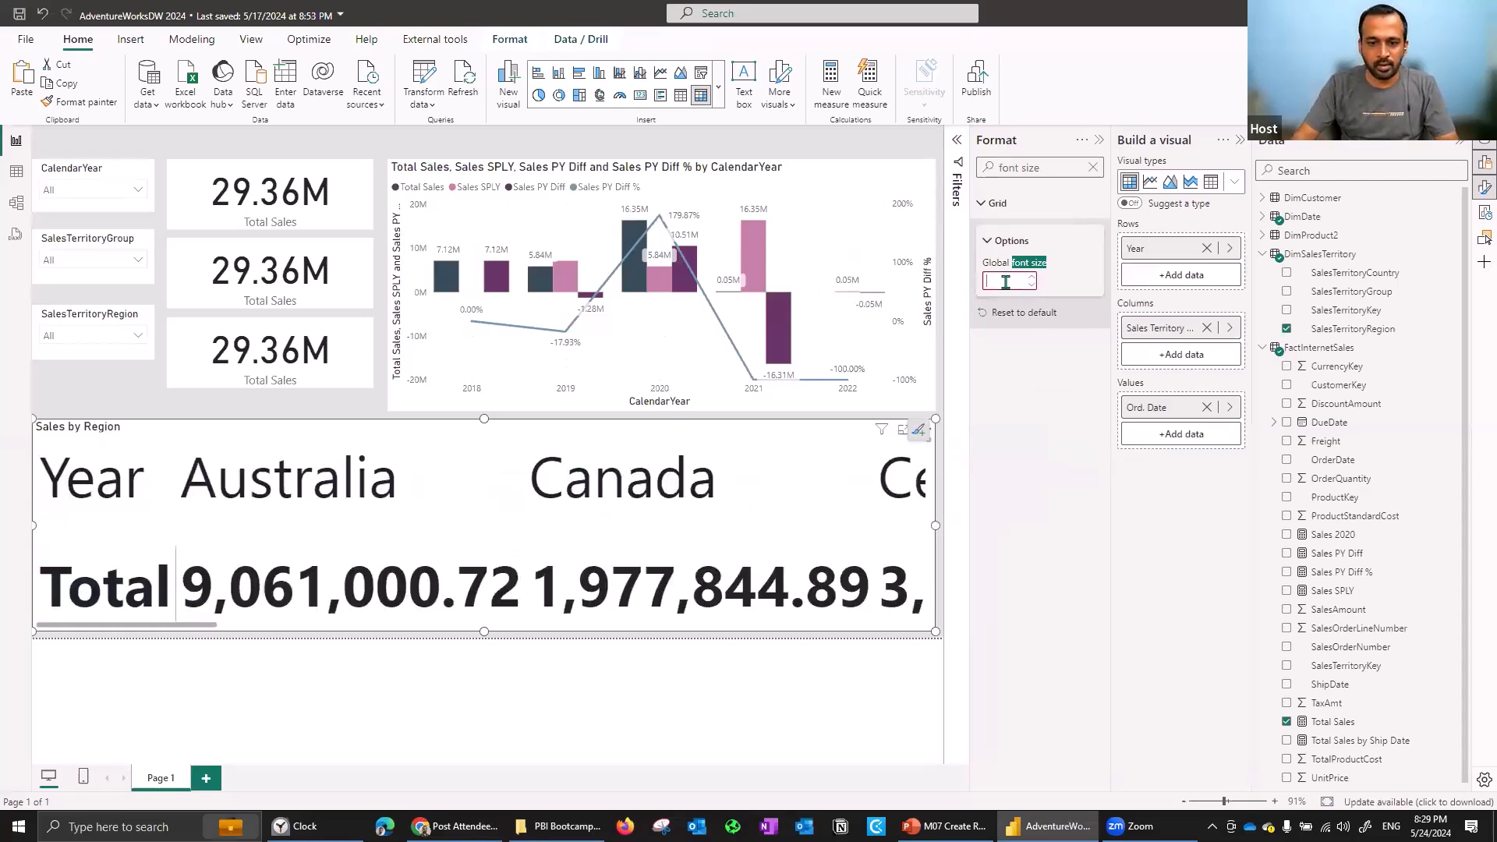
pyautogui.write('12')
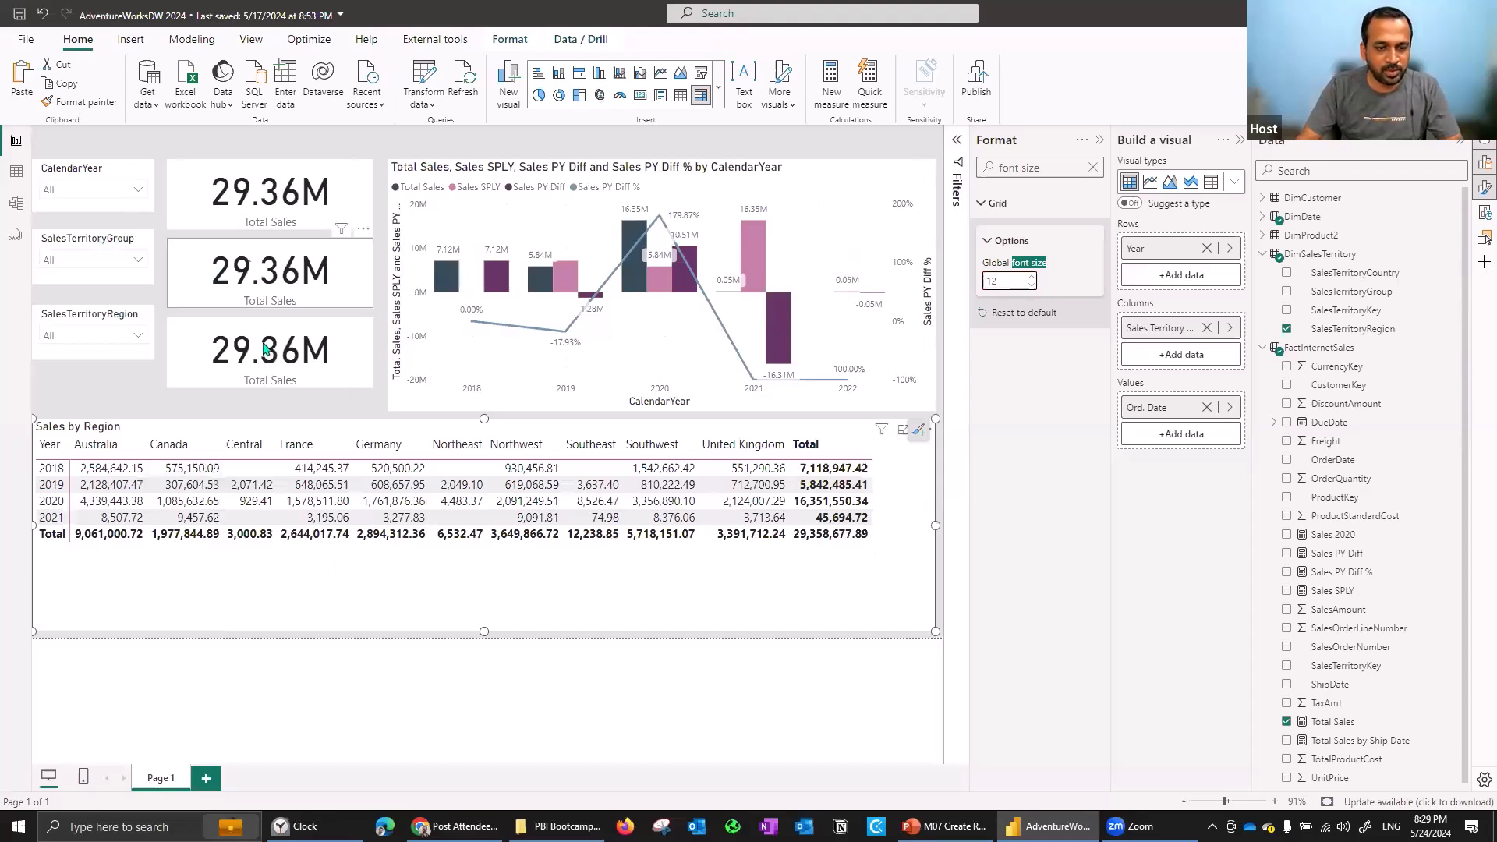
# Space the three KPI cards evenly down to the matrix and narrow the matrix so its left edge aligns with the cards.
pyautogui.moveTo(265, 355); pyautogui.dragTo(251, 292)
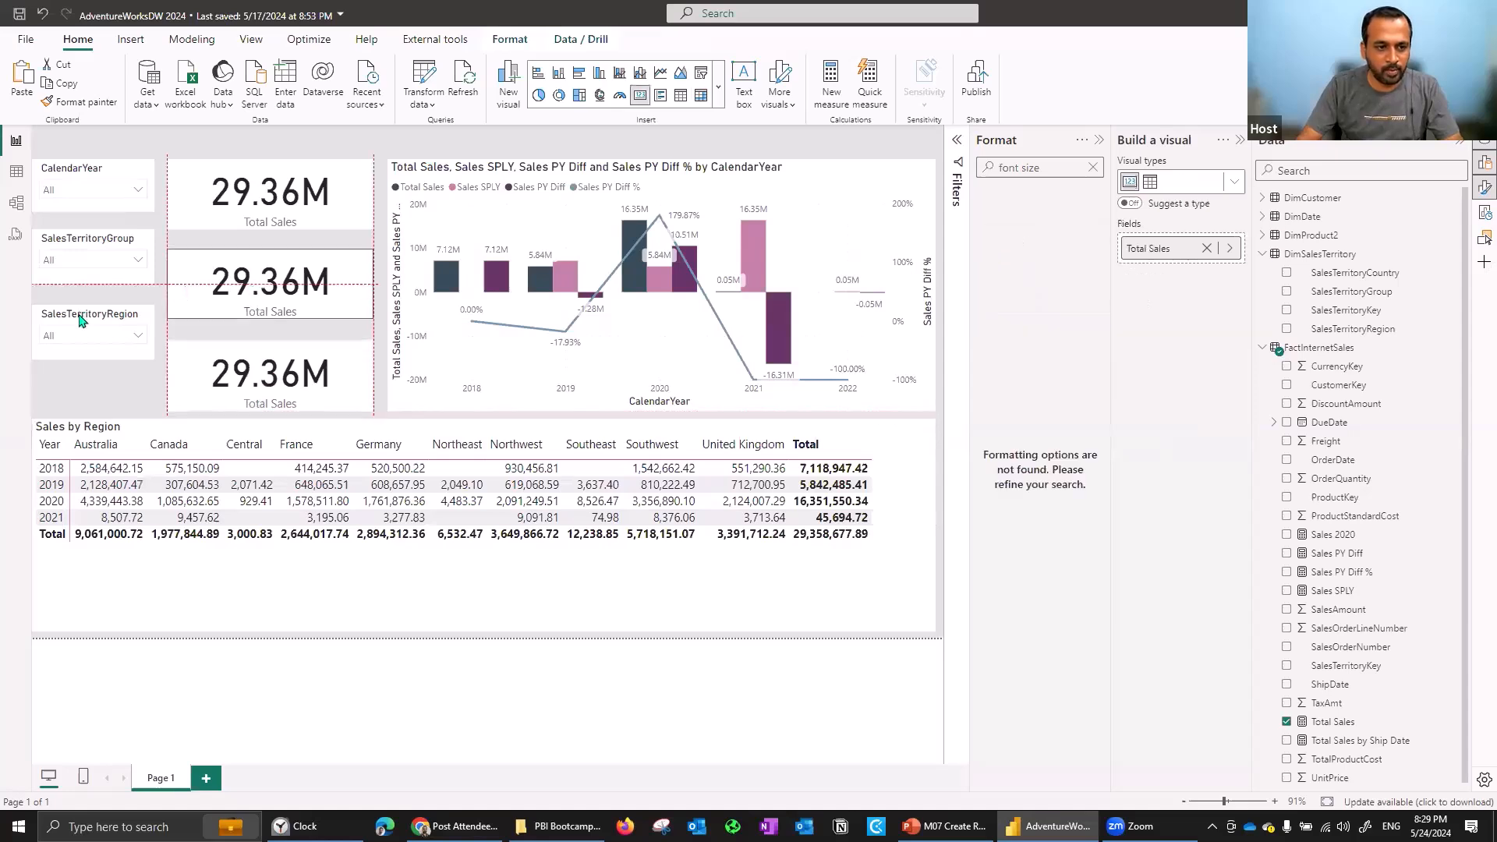
pyautogui.moveTo(84, 334); pyautogui.dragTo(86, 367)
pyautogui.moveTo(35, 528); pyautogui.dragTo(159, 481)
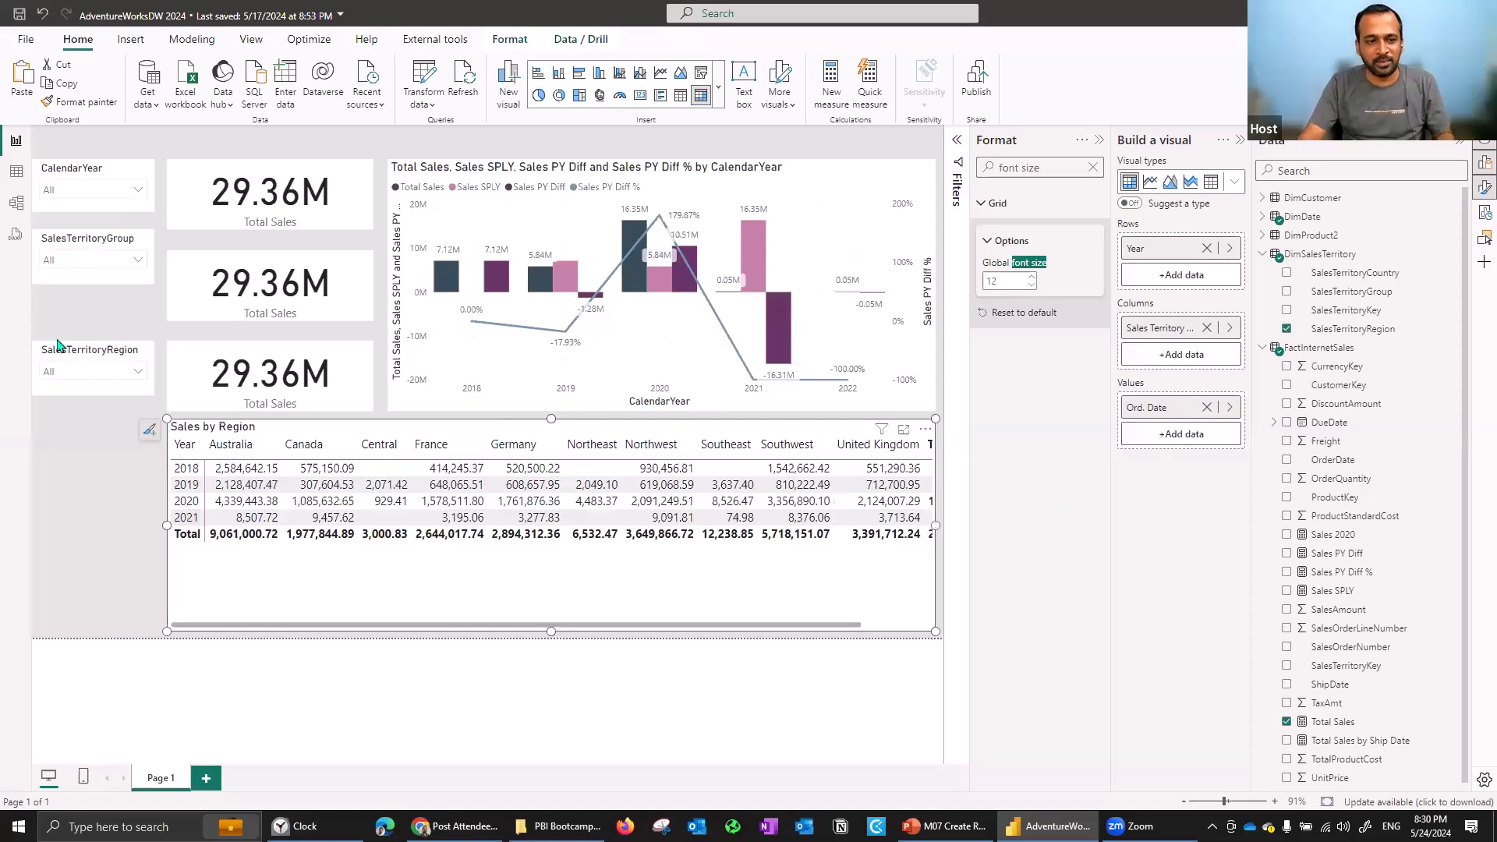
pyautogui.moveTo(59, 355); pyautogui.dragTo(55, 315)
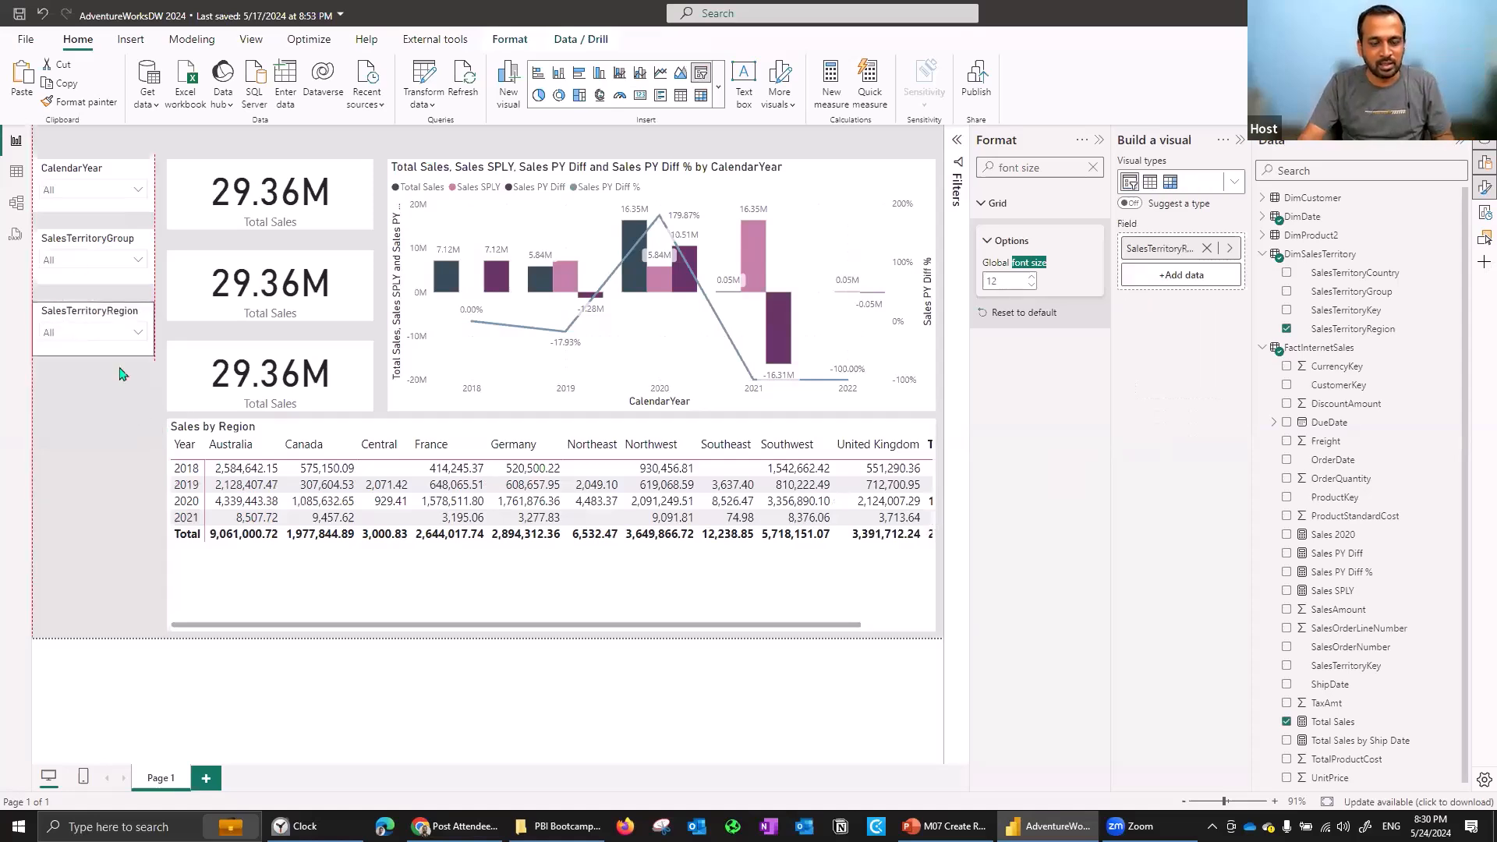
pyautogui.click(932, 506)
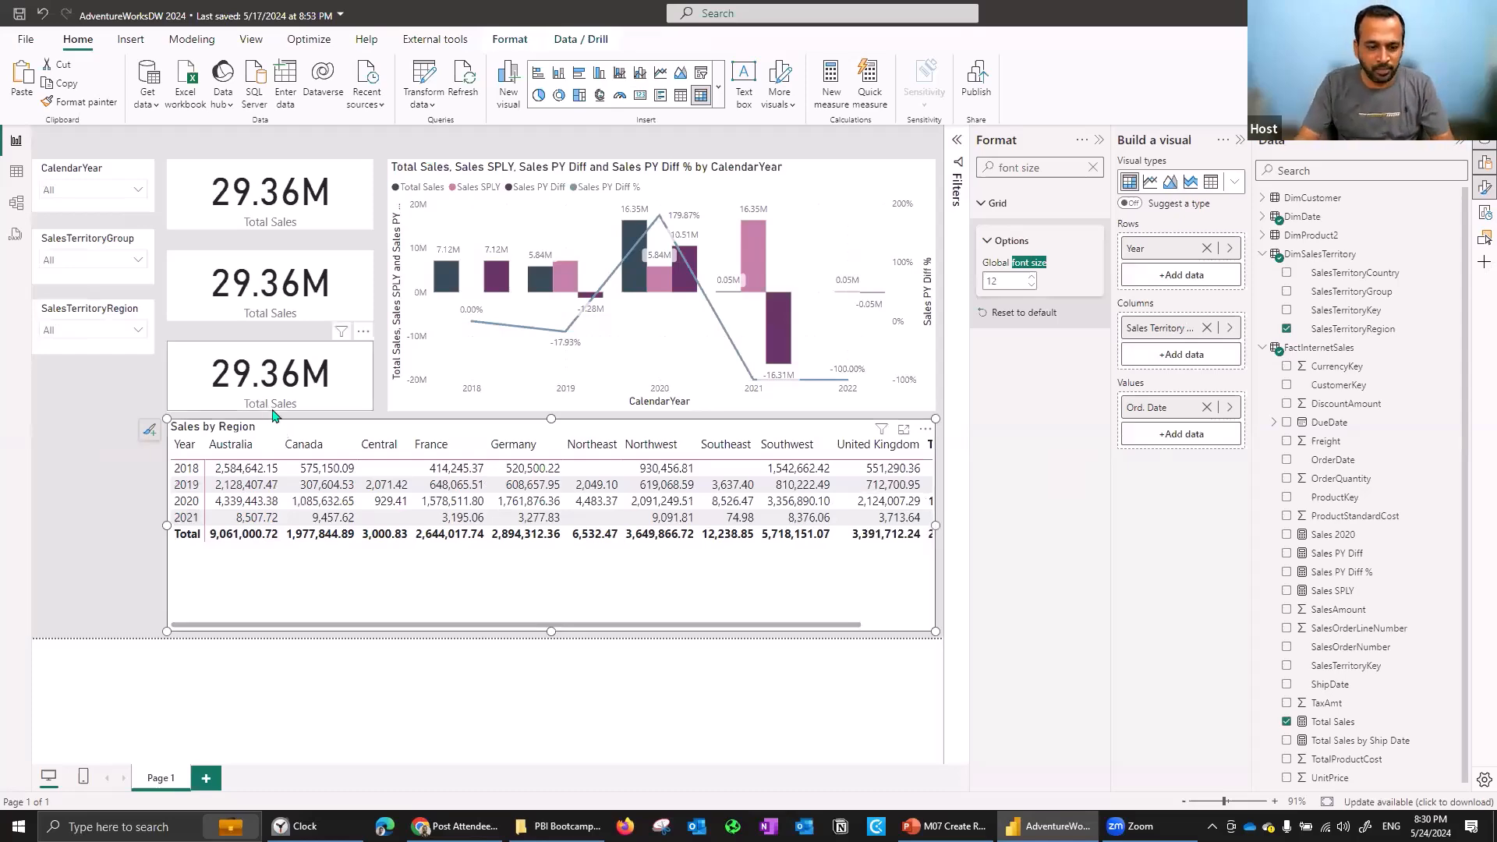
# Switch to the PowerPoint presentation to show the Choosing Effective Visualizations slide, and return to Power BI Desktop.
pyautogui.hotkey('alt', 'Tab')
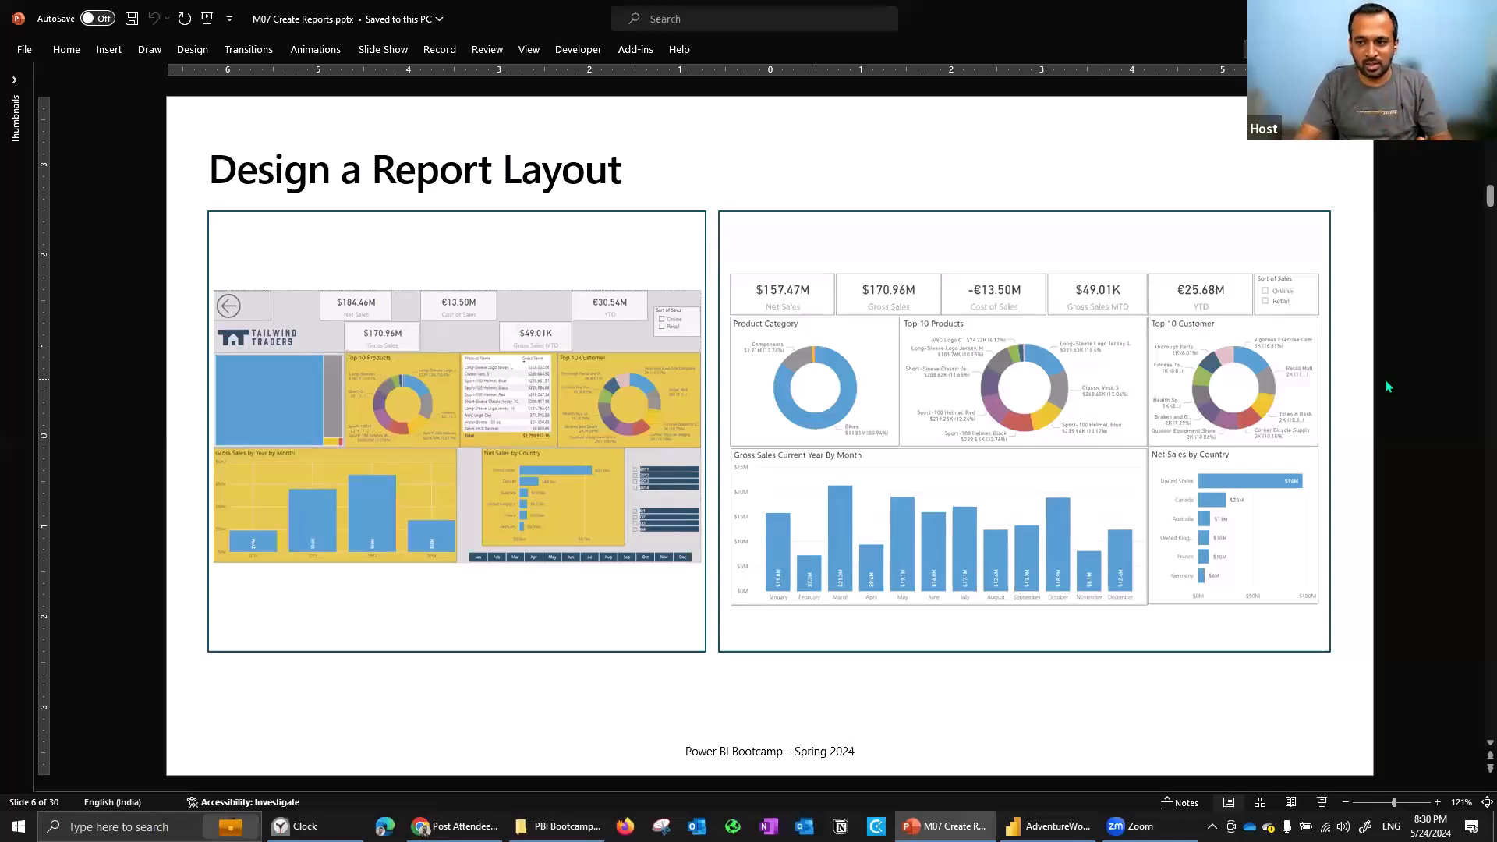
pyautogui.press('pagedown')
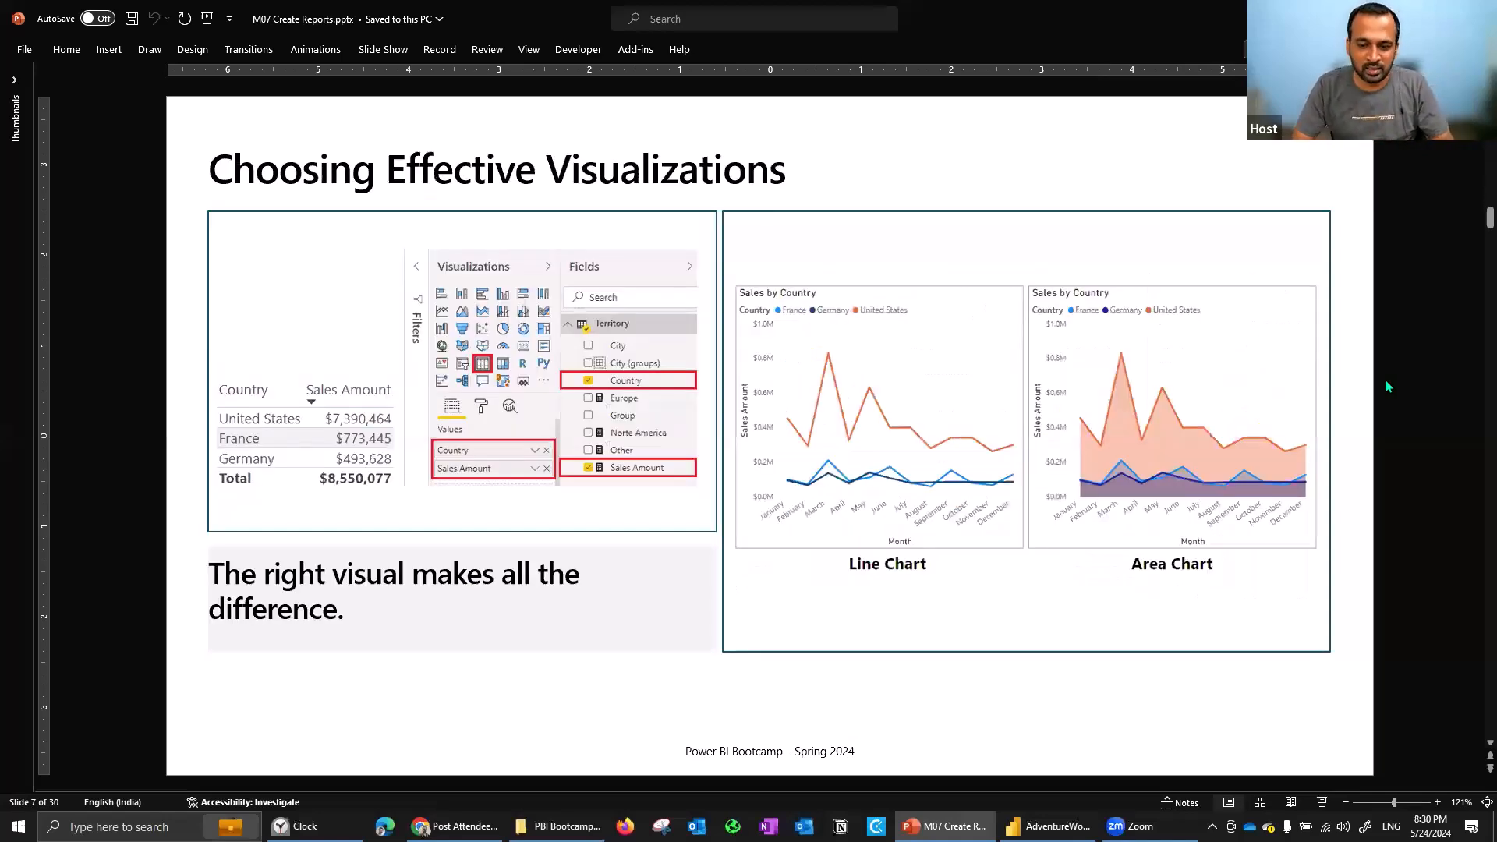
pyautogui.hotkey('alt', 'Tab')
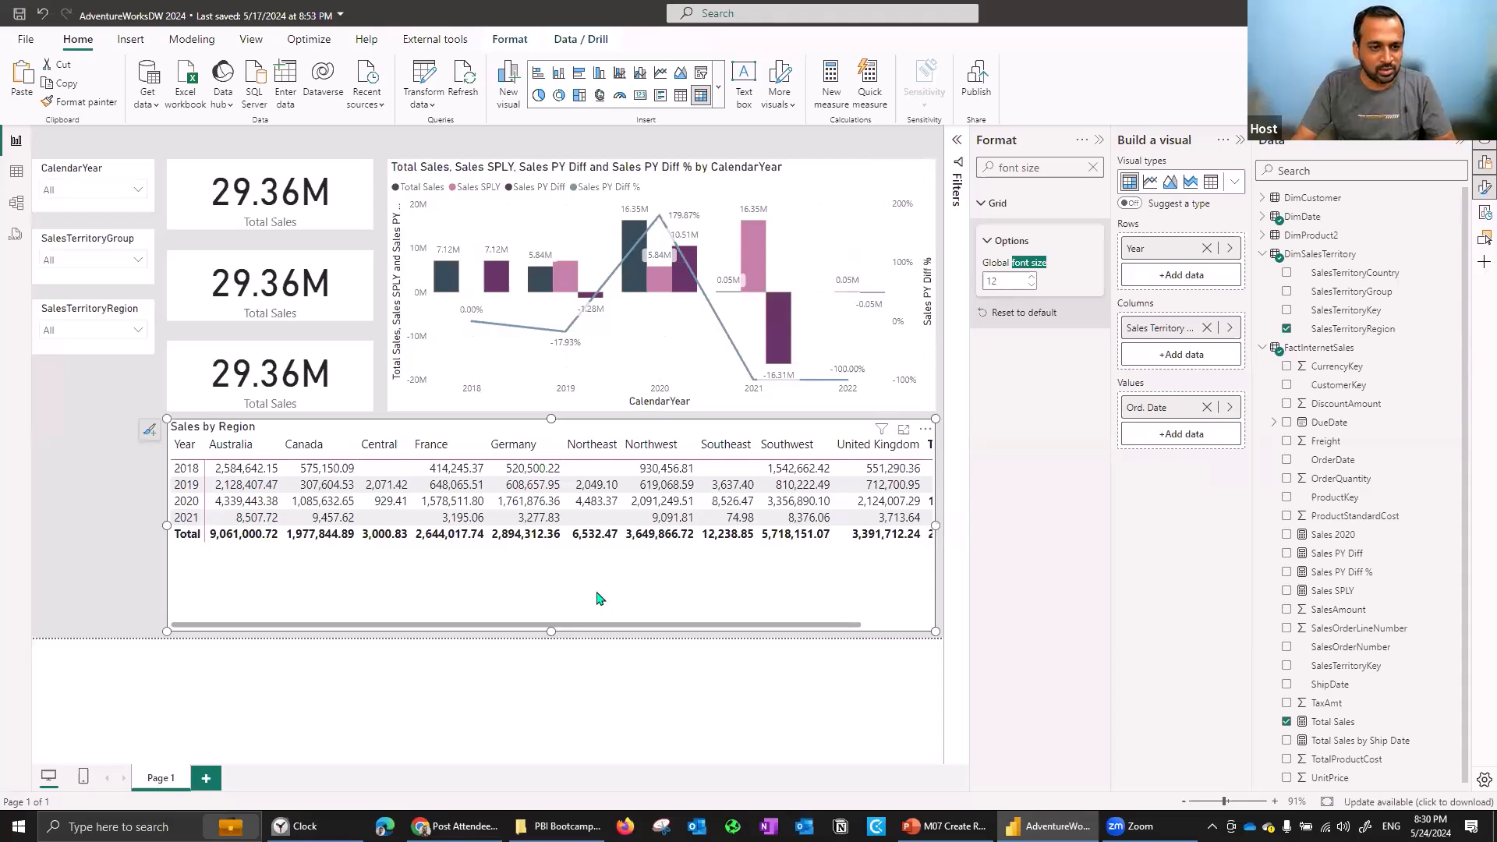
pyautogui.click(145, 459)
pyautogui.press('alt')
pyautogui.click(427, 584)
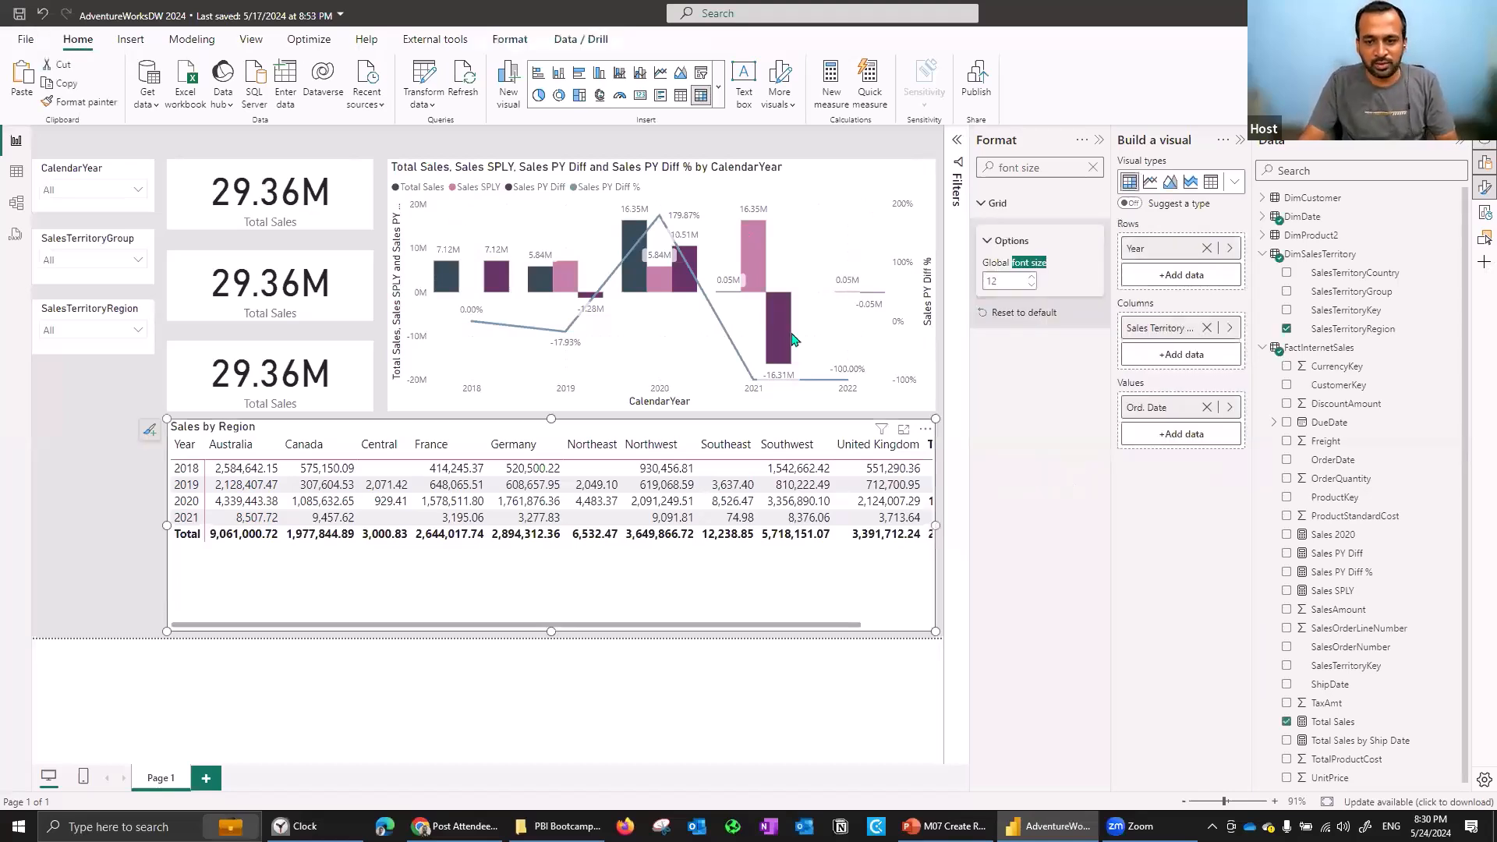
pyautogui.click(787, 198)
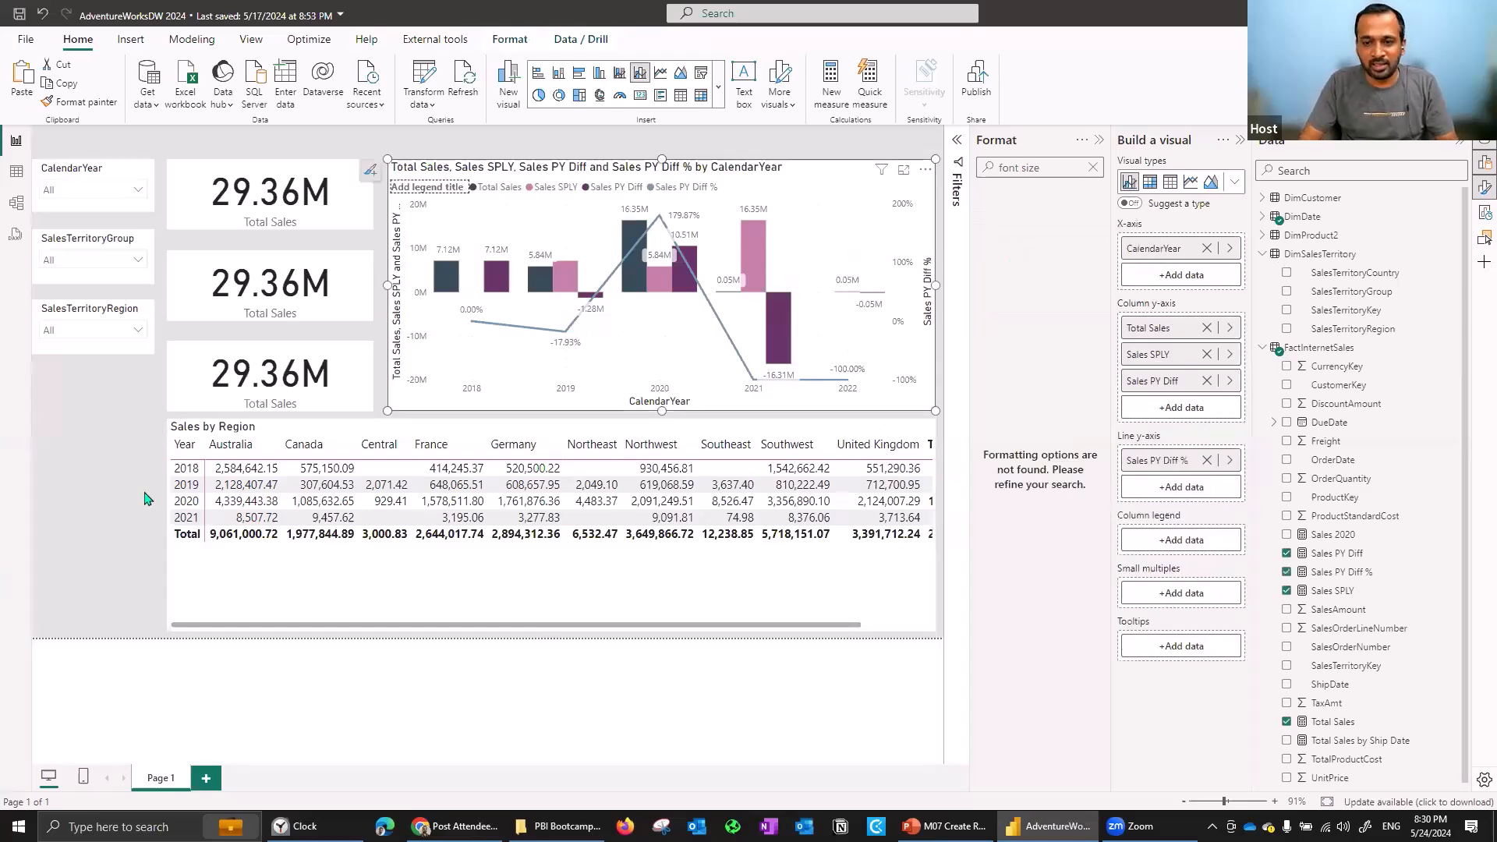
# Switch to PowerPoint, advance to the Import a Custom Visual slide, and return to the Power BI report.
pyautogui.hotkey('alt', 'Tab')
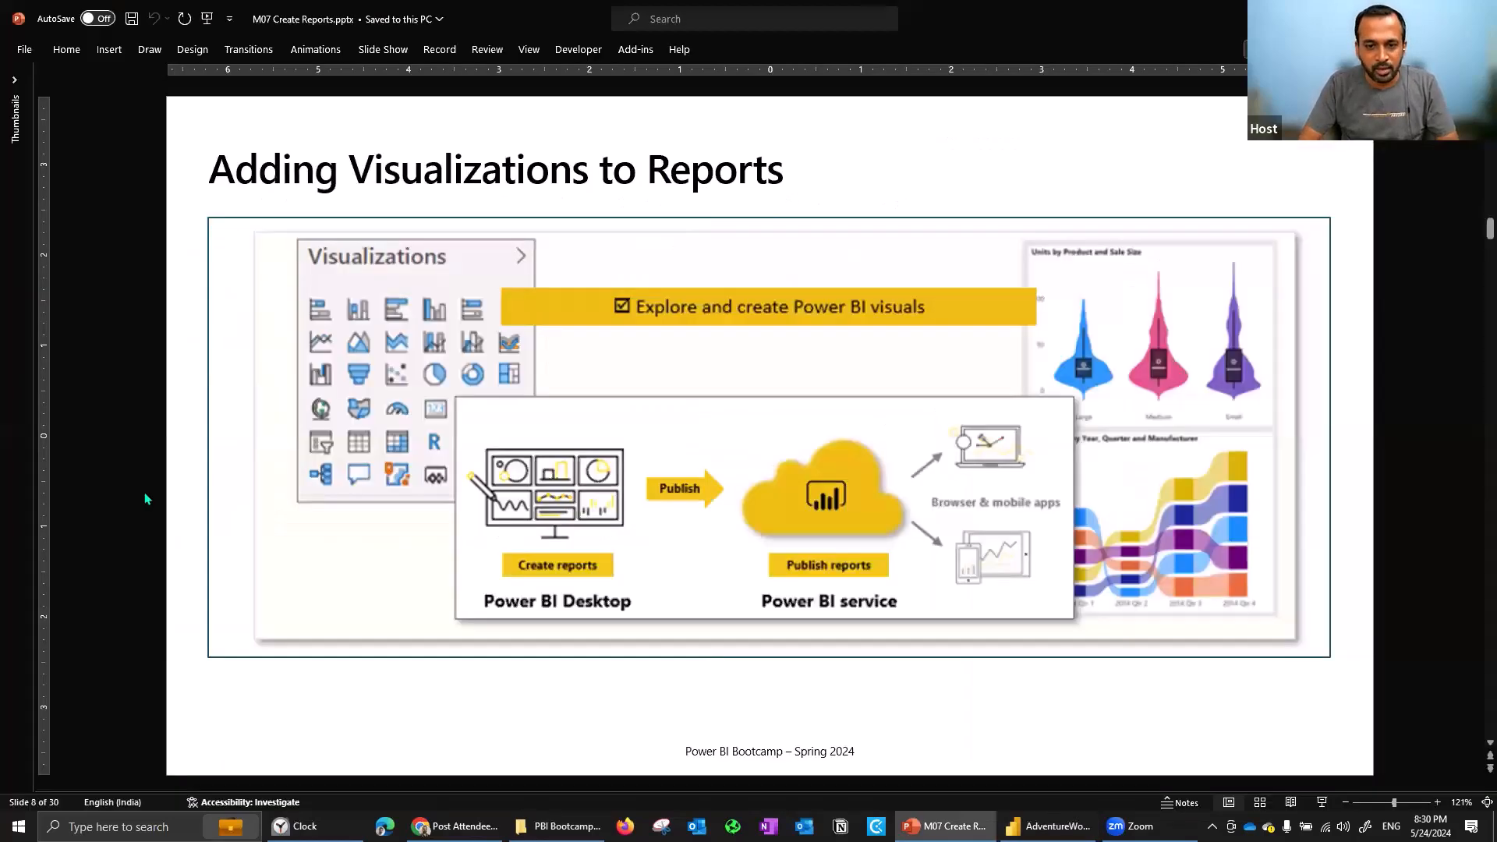
pyautogui.press('pagedown')
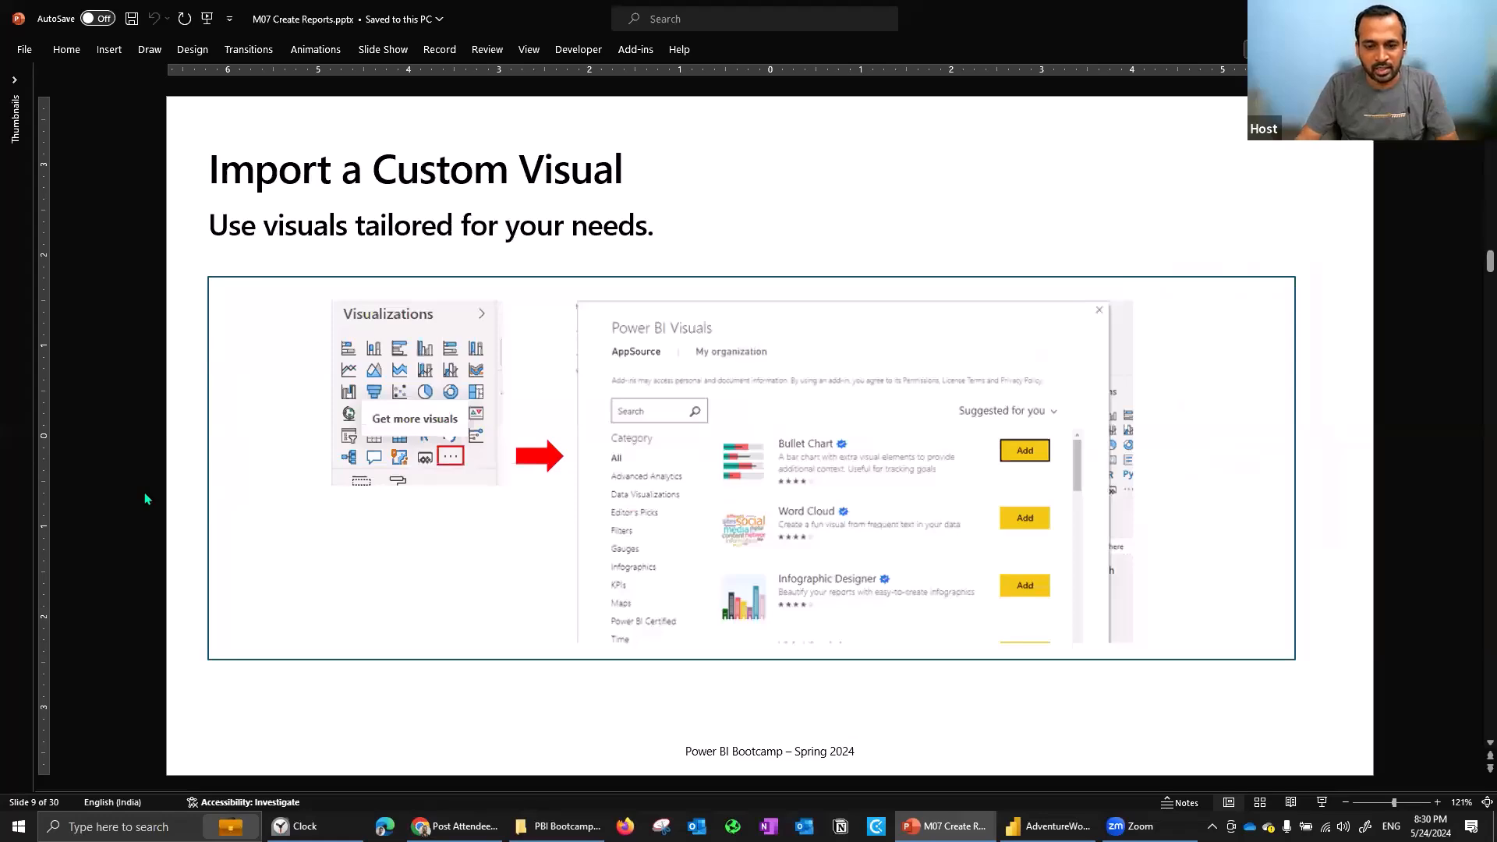
pyautogui.hotkey('alt', 'Tab')
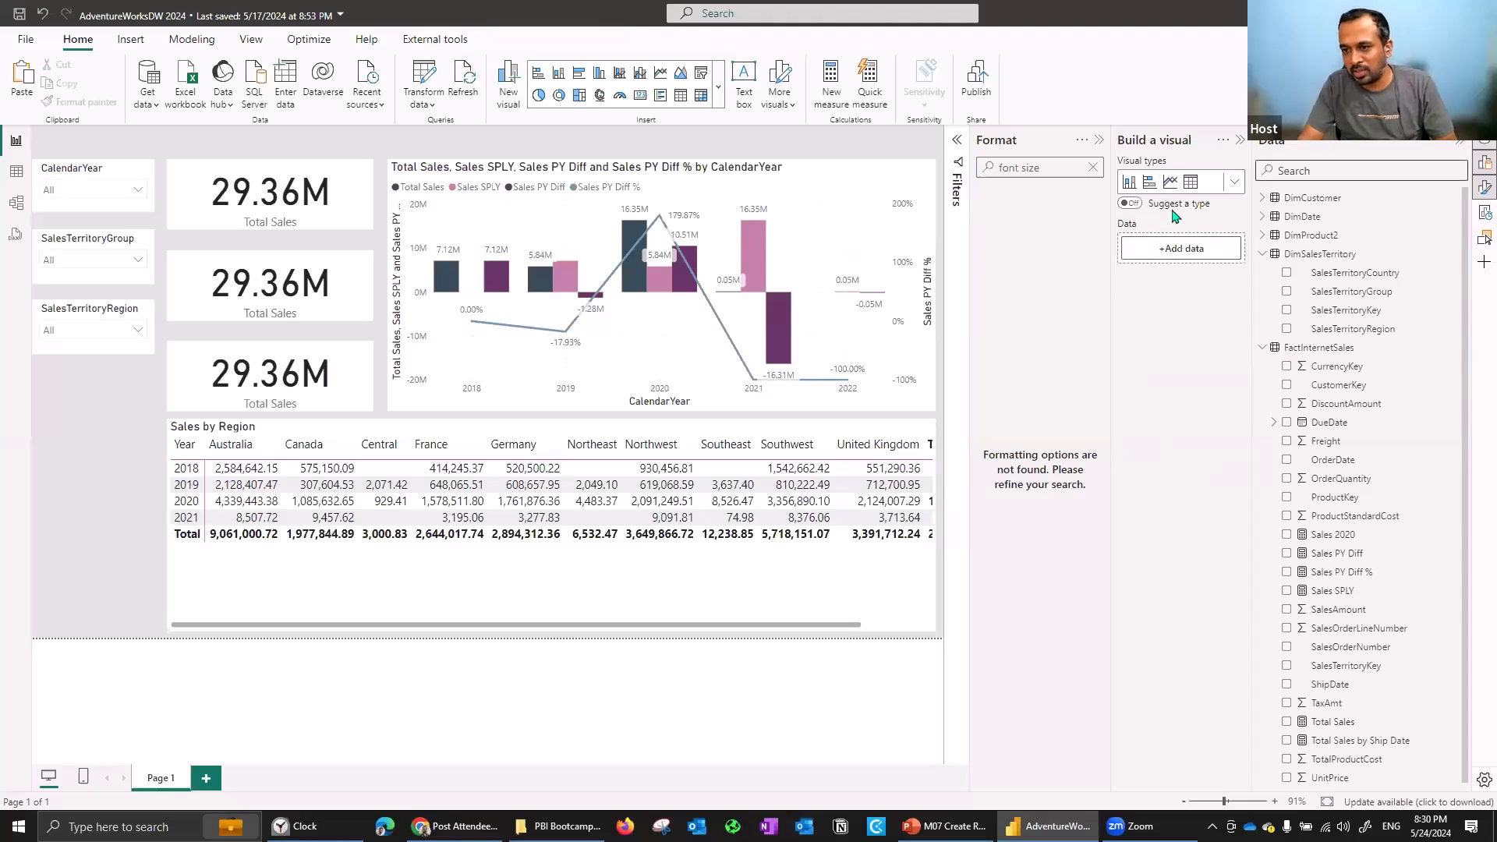
# Open the gallery for getting more visuals and view the organizational visuals and the AppSource visuals.
pyautogui.click(1234, 181)
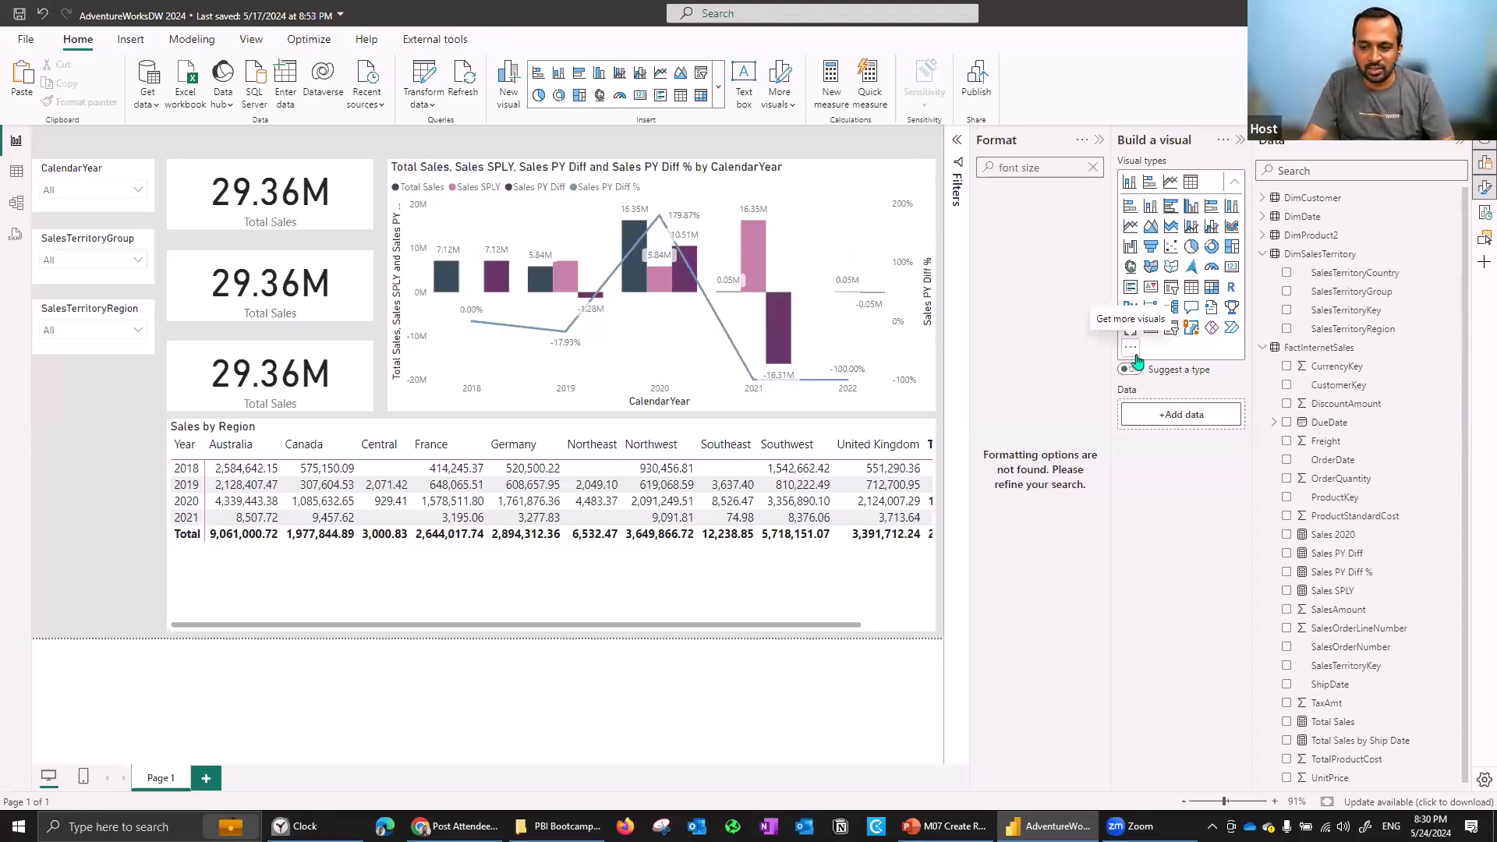
pyautogui.click(1134, 355)
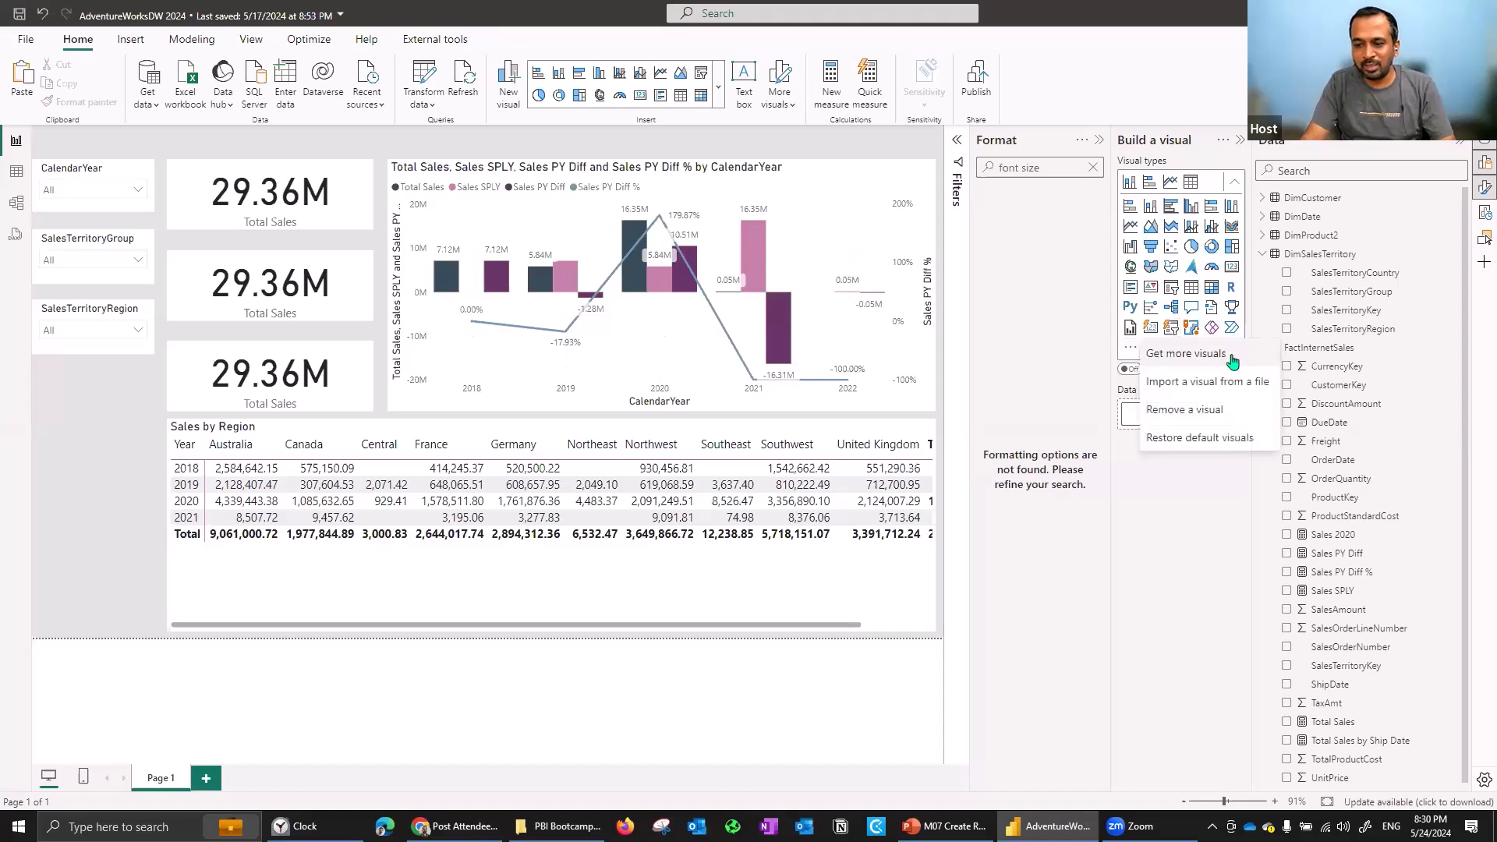
pyautogui.click(1177, 379)
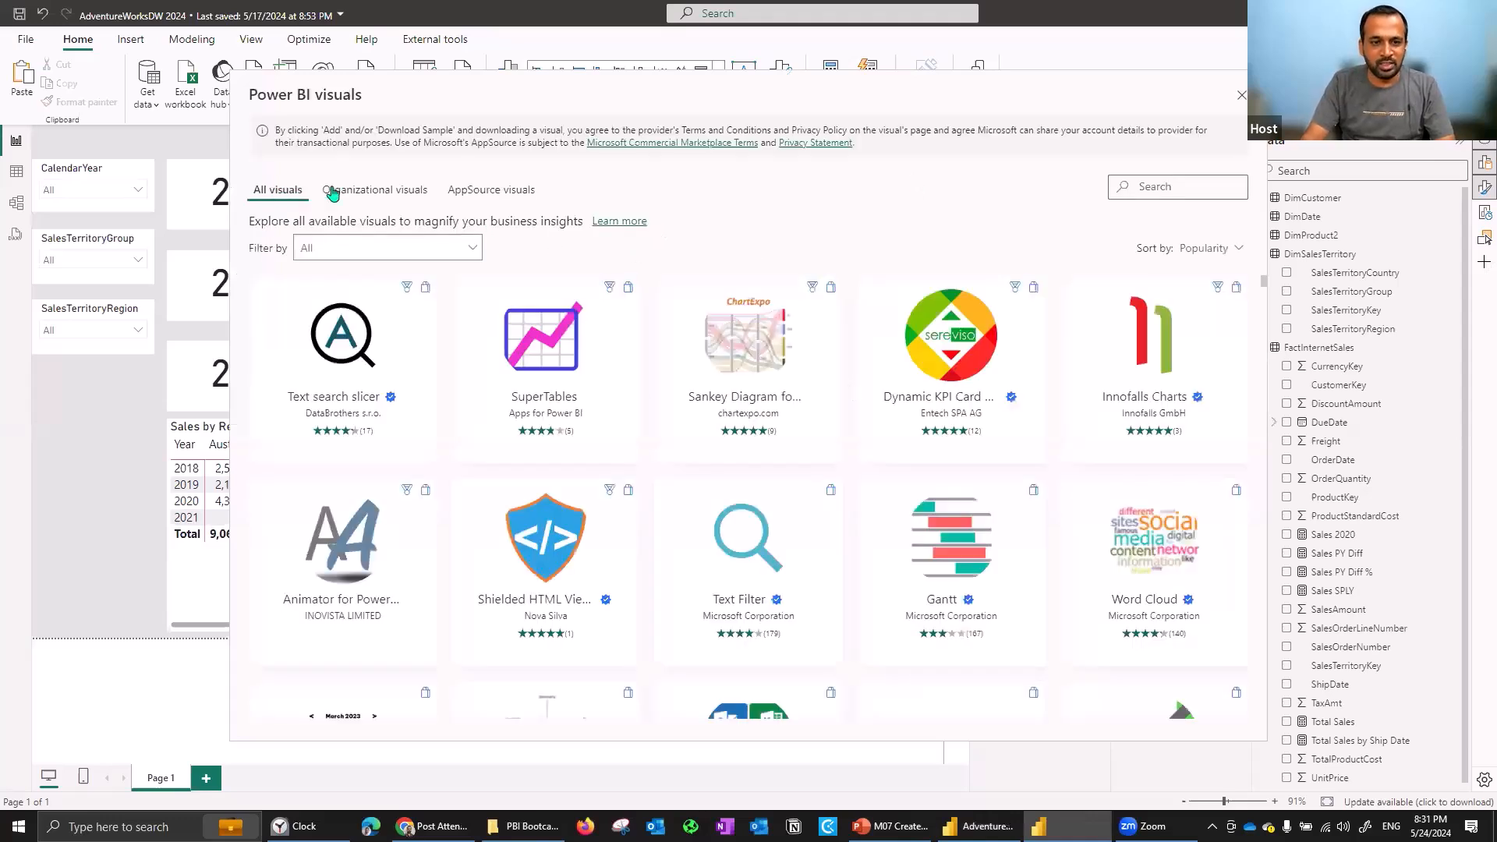
pyautogui.click(415, 195)
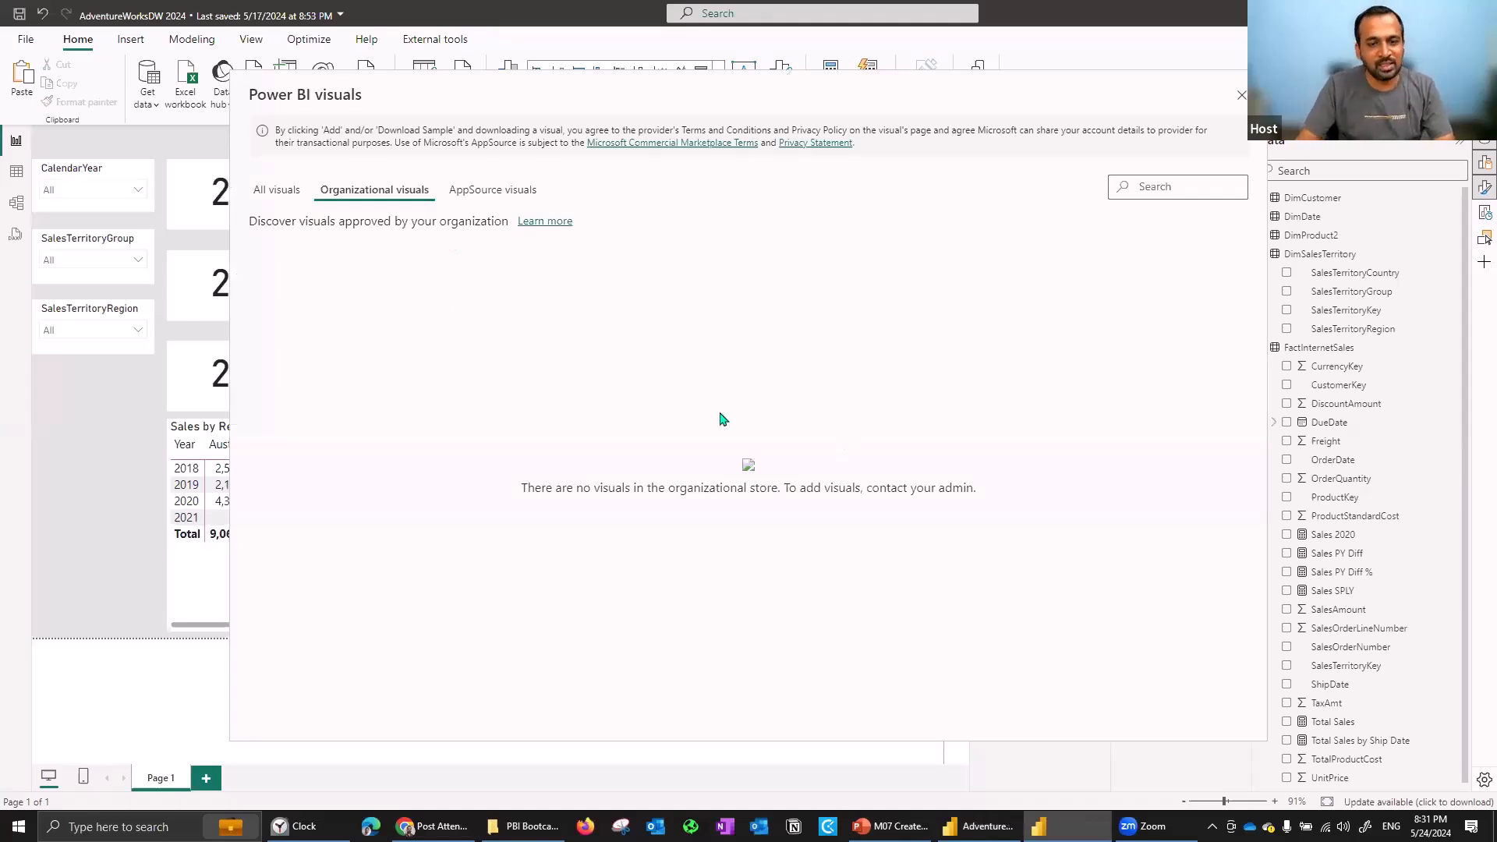
pyautogui.click(475, 192)
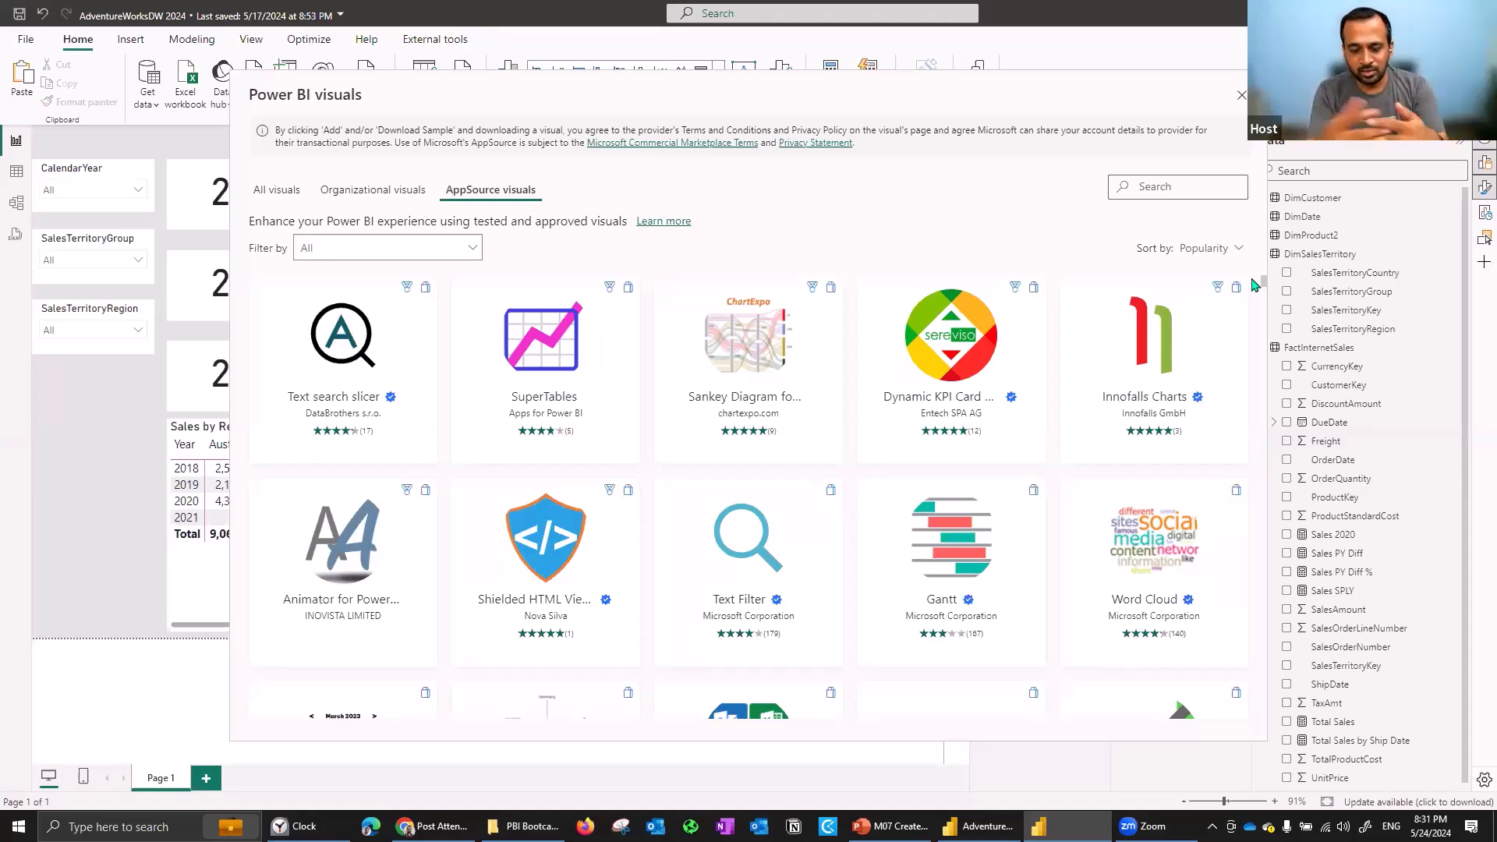
# Search the AppSource visuals for "dene" and close the gallery without adding a visual.
pyautogui.write('d')
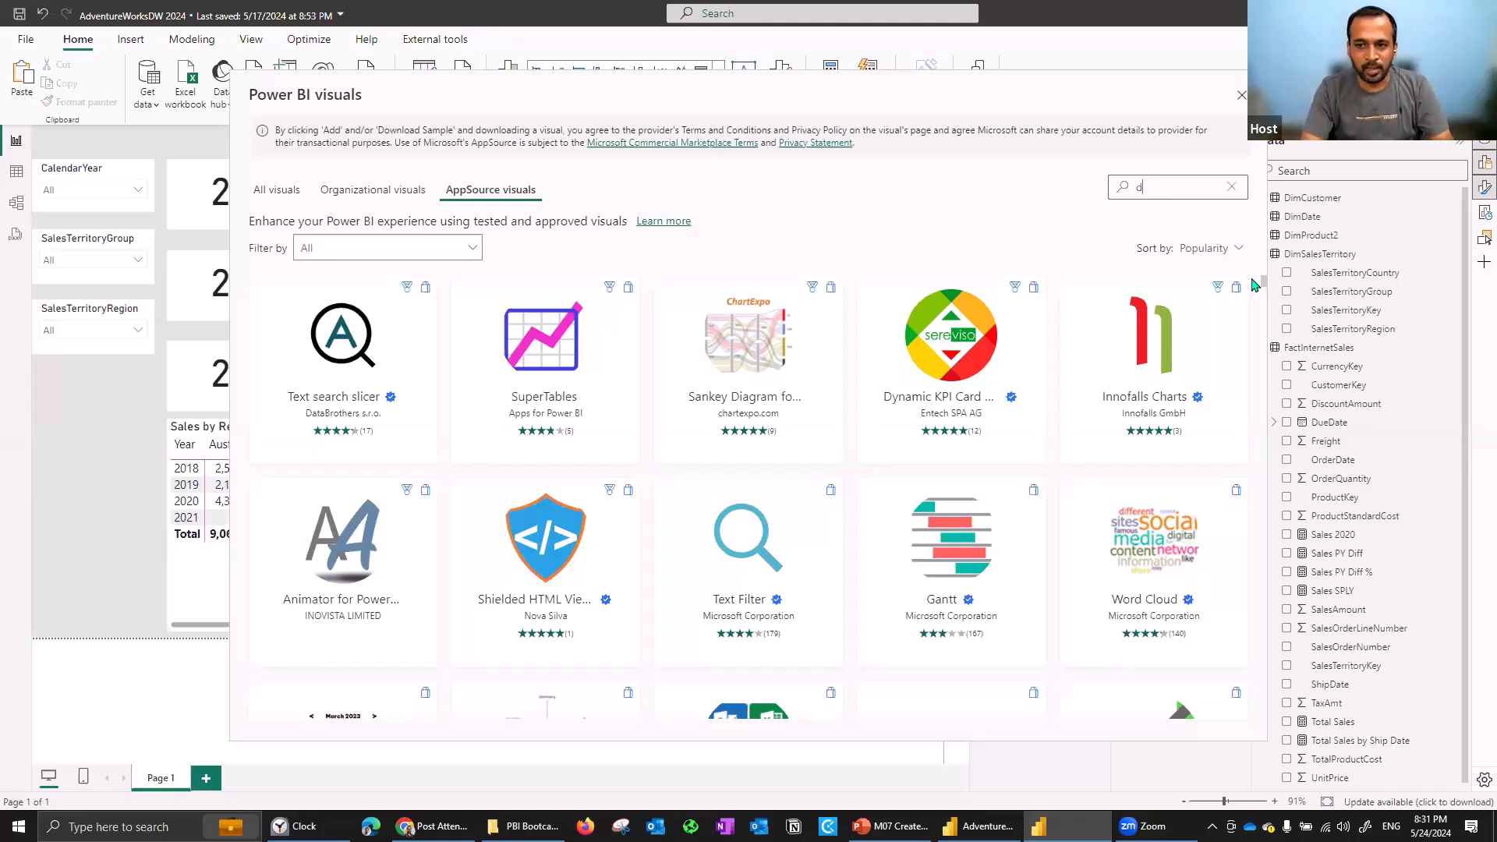
pyautogui.write('ene')
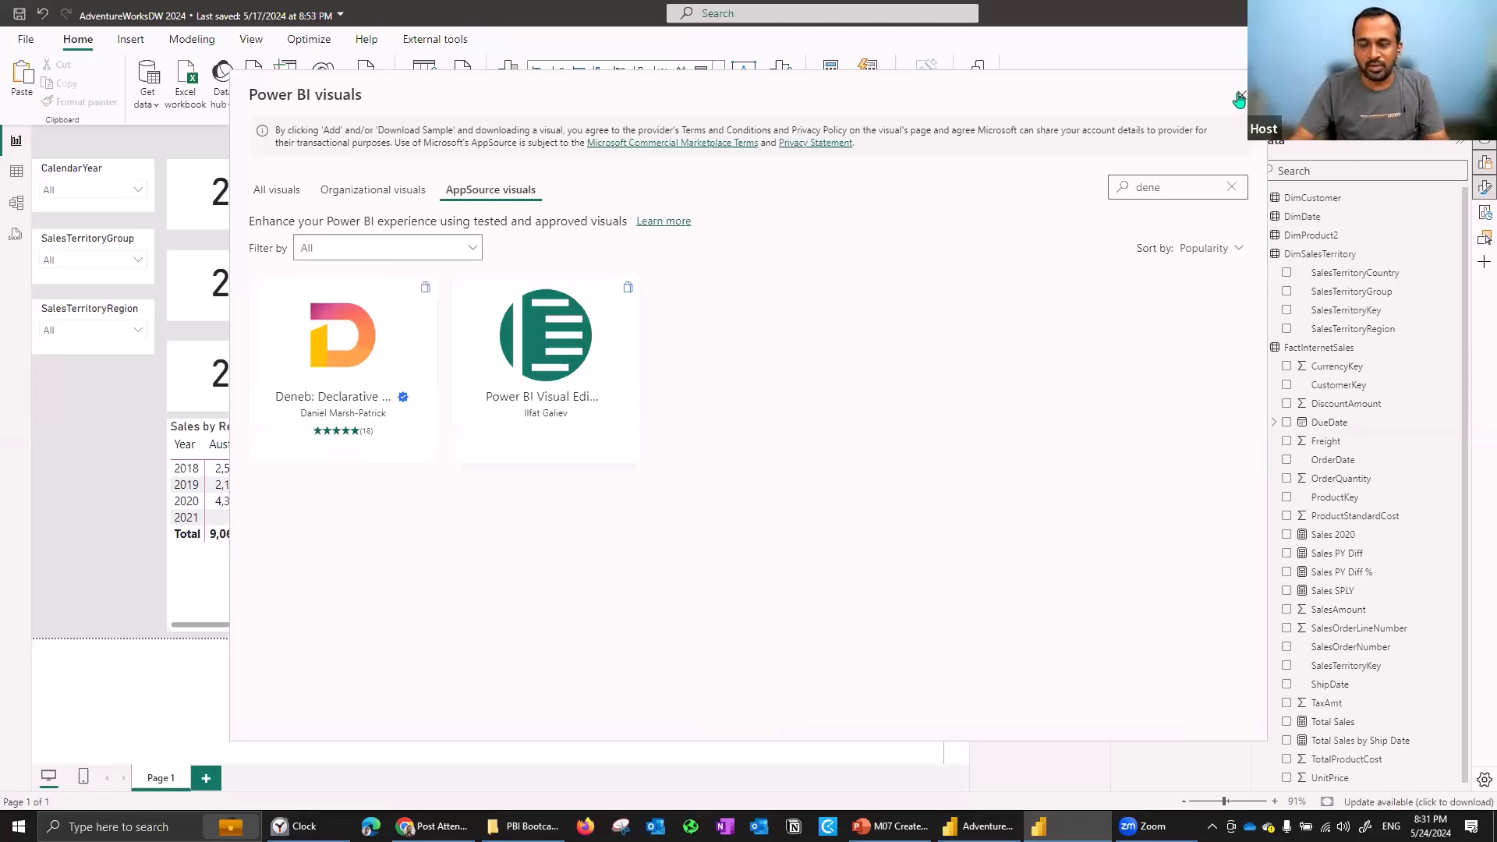
pyautogui.press('Escape')
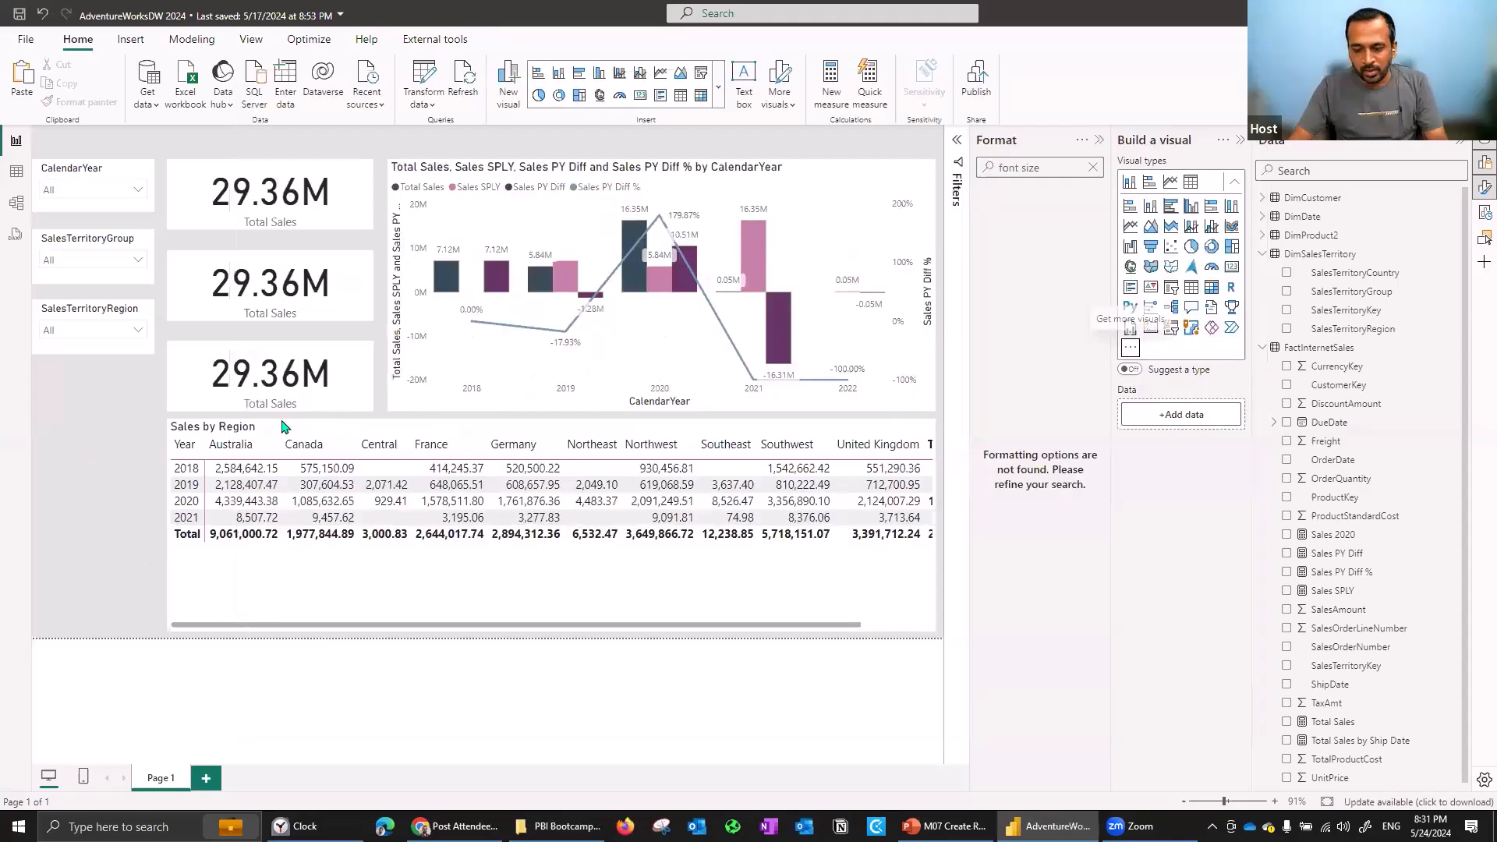
# Switch to PowerPoint to show the Format and Configure Visualizations slide, and return to the Power BI report.
pyautogui.hotkey('alt', 'Tab')
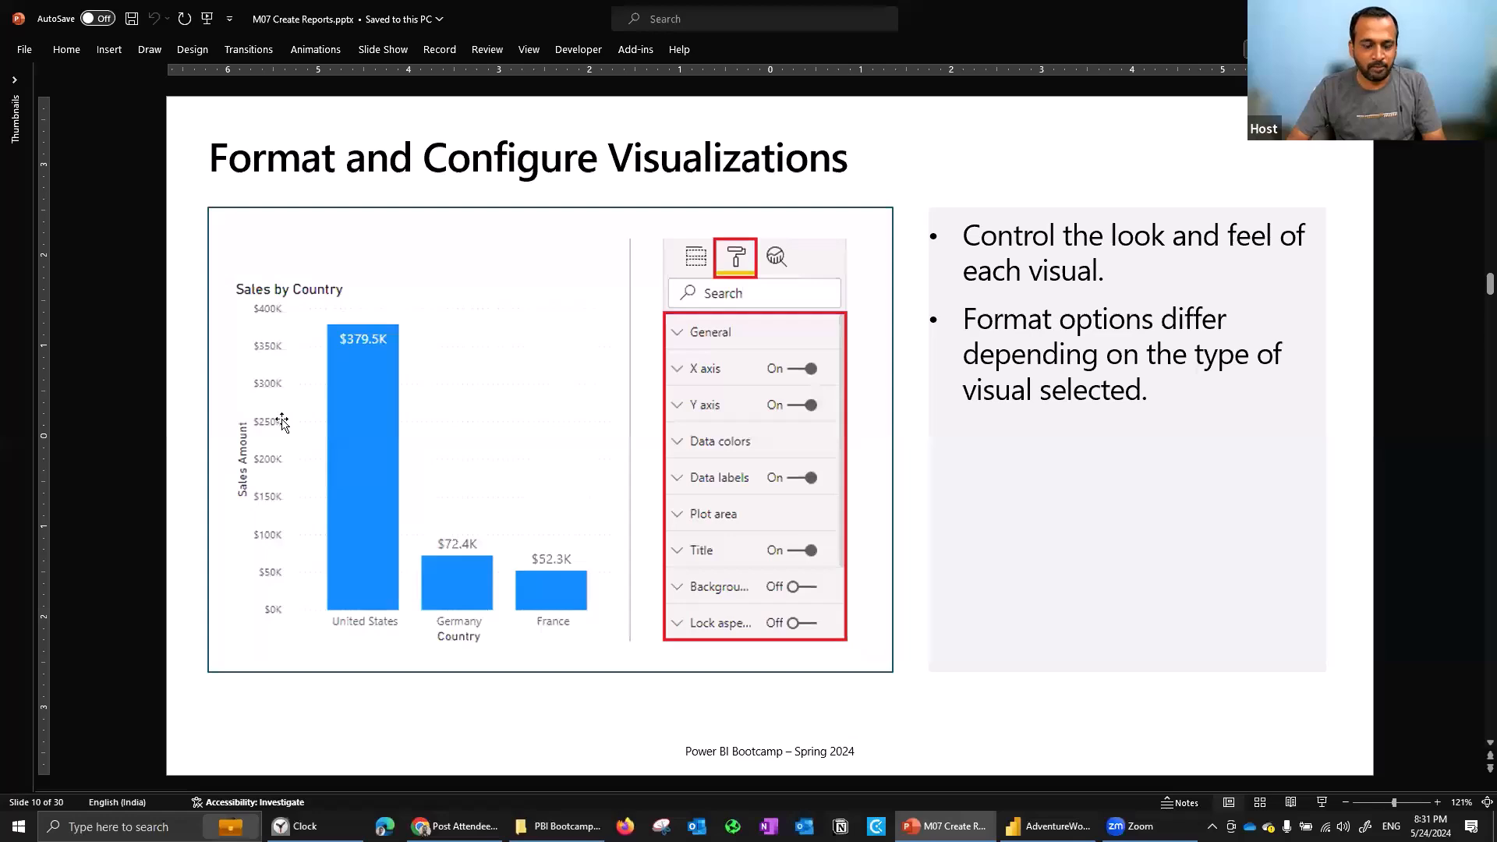
pyautogui.hotkey('alt', 'Tab')
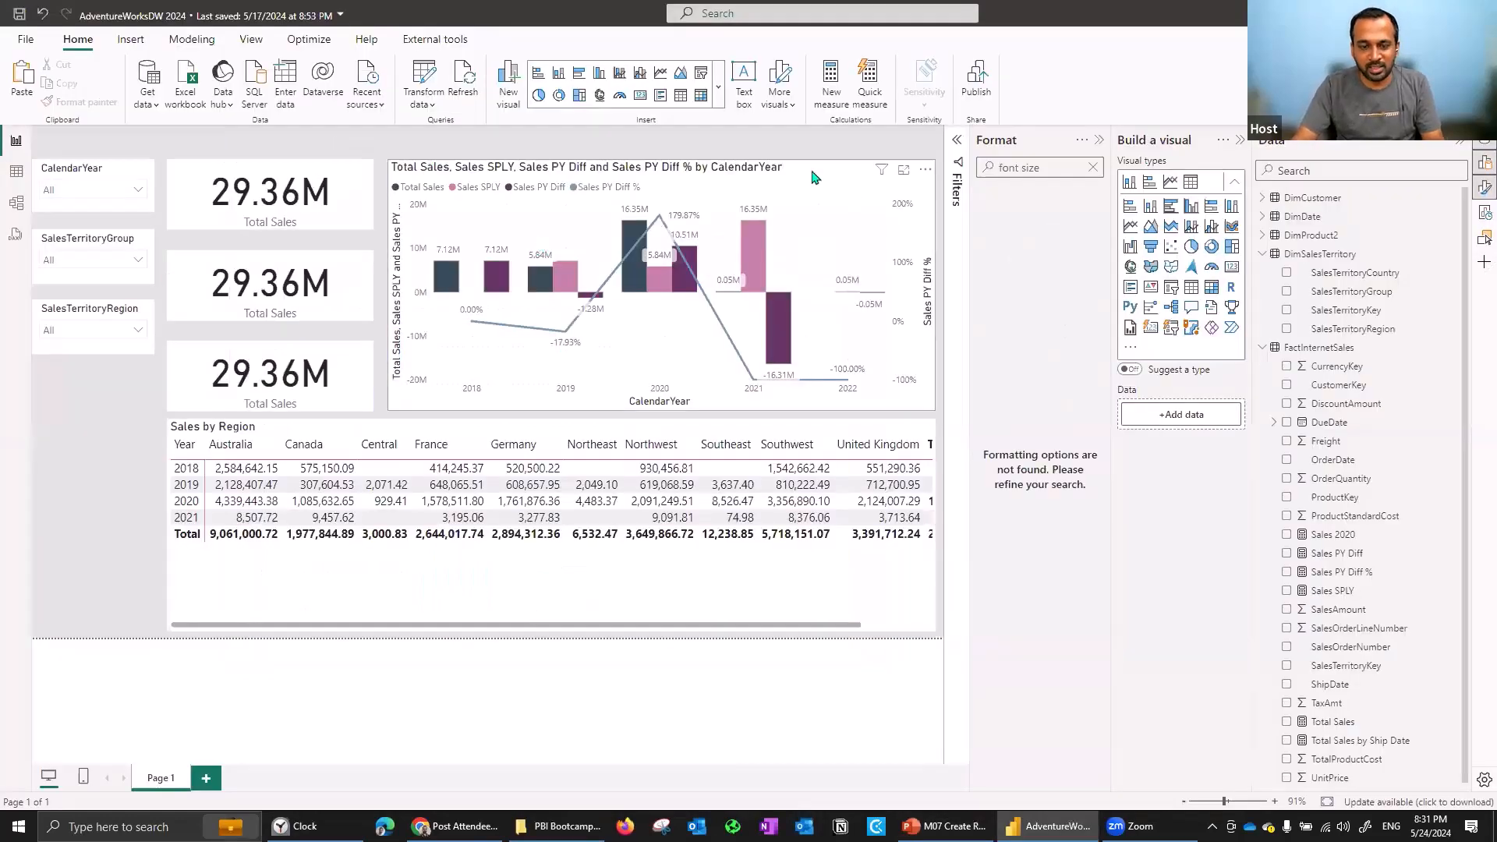
# Enlarge the combo chart to cover almost the whole report page, clear the format search, and collapse the Title options.
pyautogui.click(439, 187)
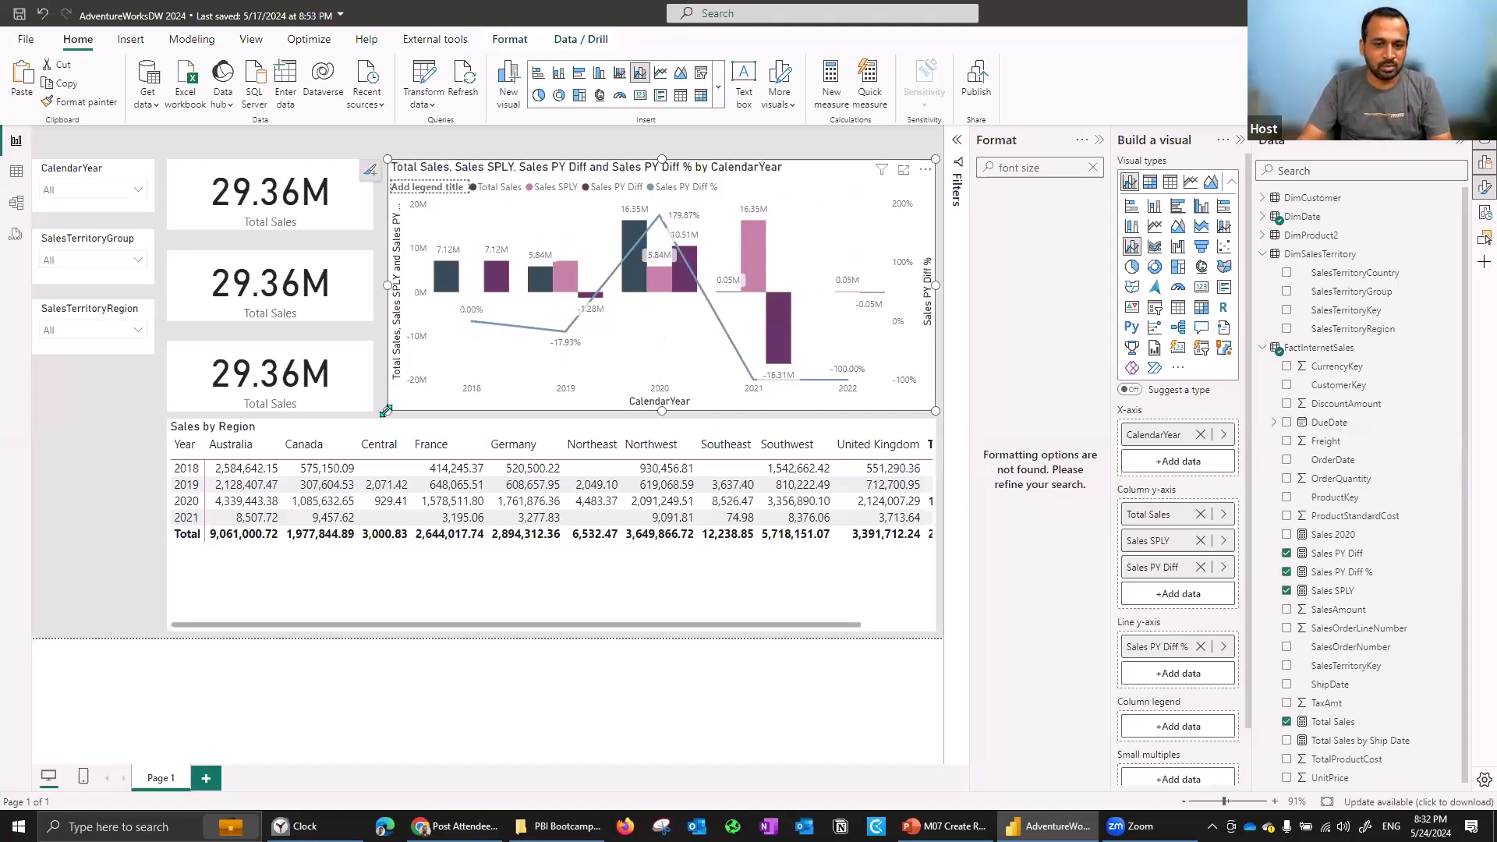
pyautogui.moveTo(386, 411); pyautogui.dragTo(72, 633)
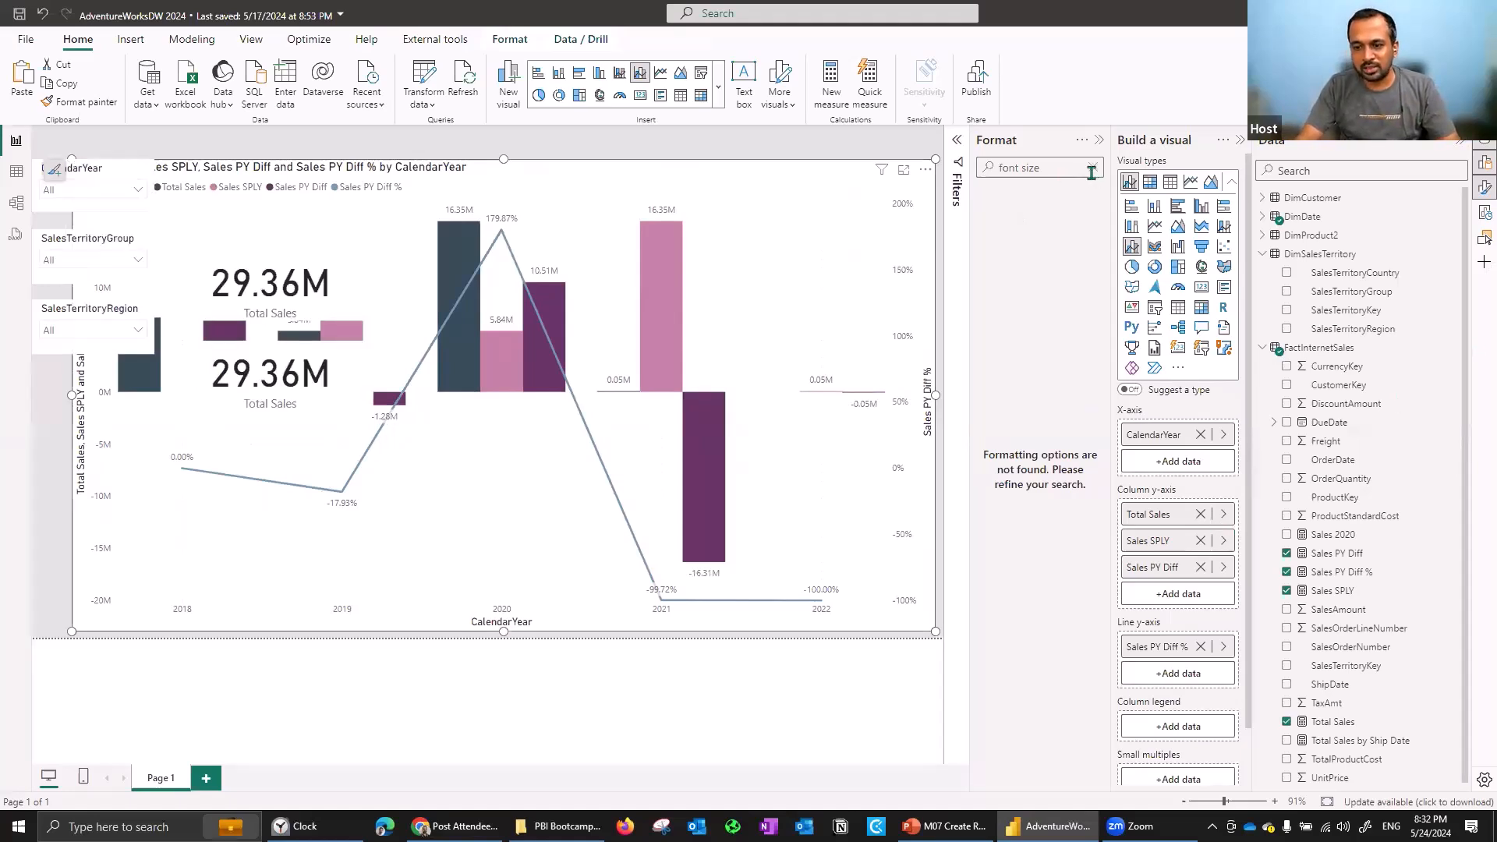
pyautogui.click(1092, 166)
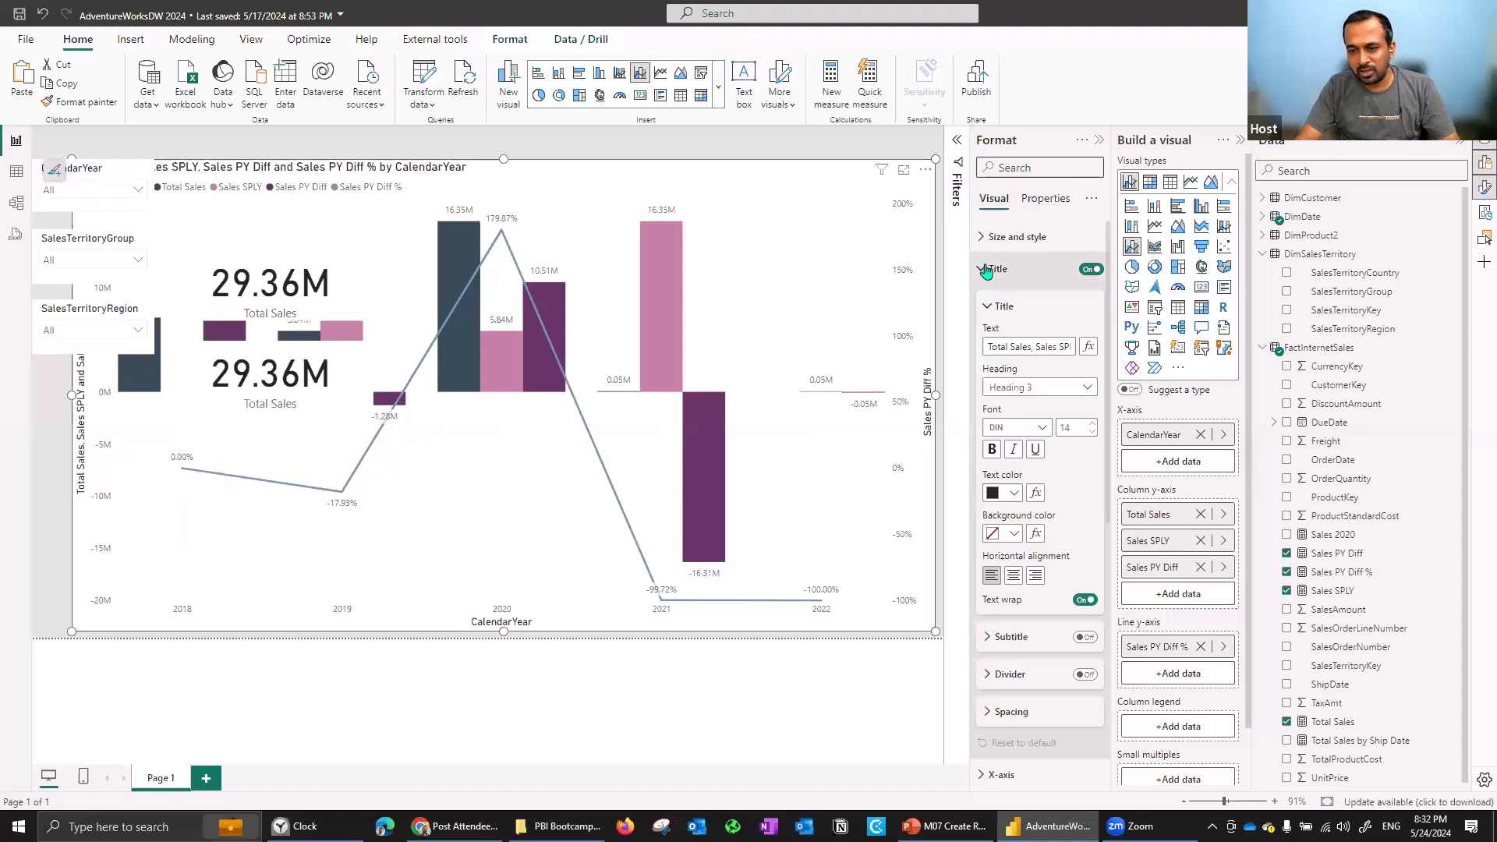
pyautogui.click(986, 270)
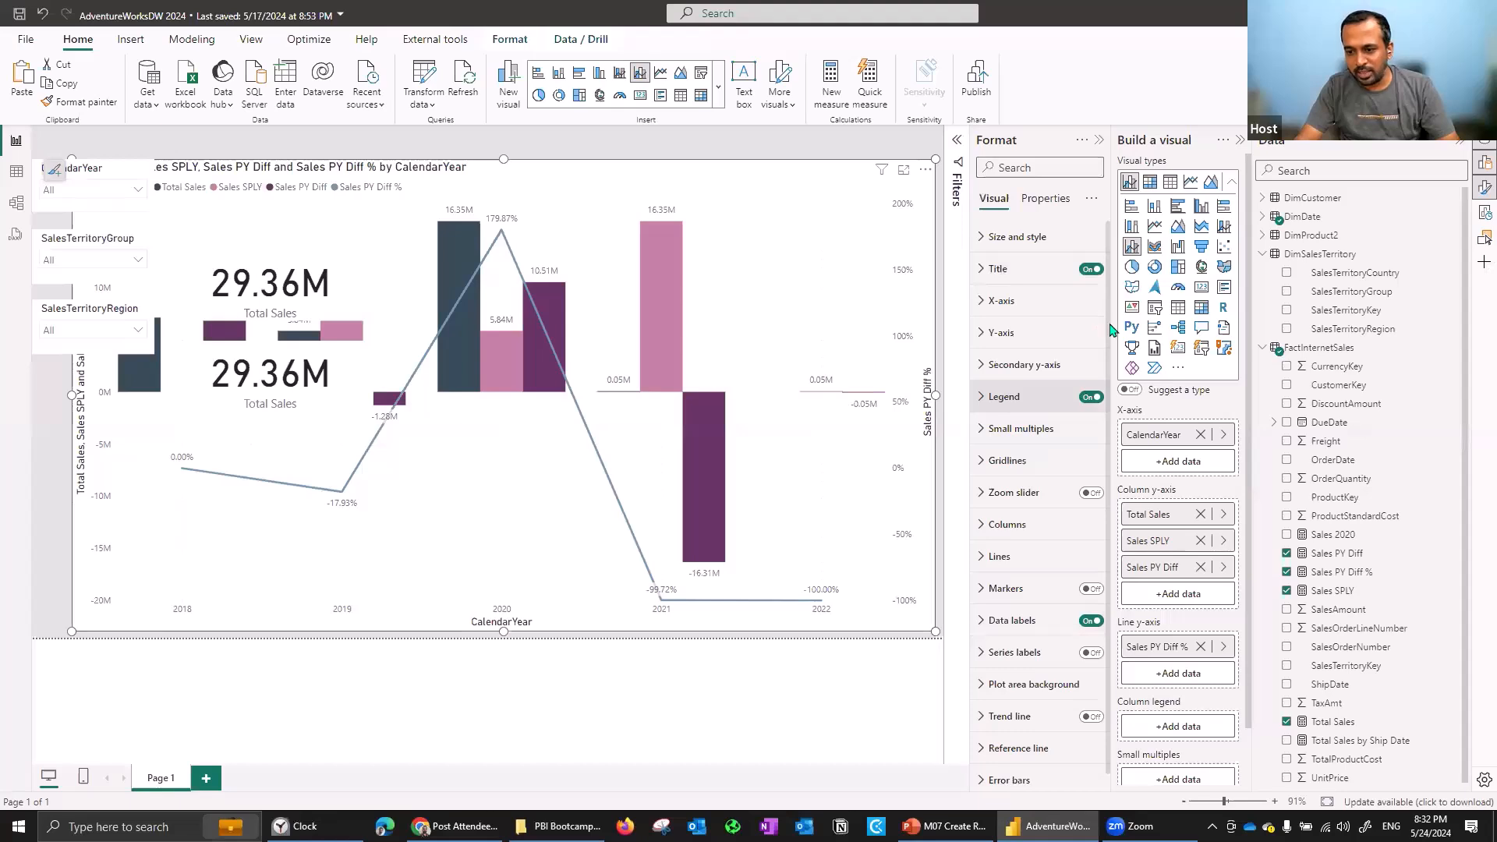
# Review the combo chart's Lines and Columns formatting options, applying the column settings to the Sales SPLY series.
pyautogui.scroll(-2, 1042, 677)
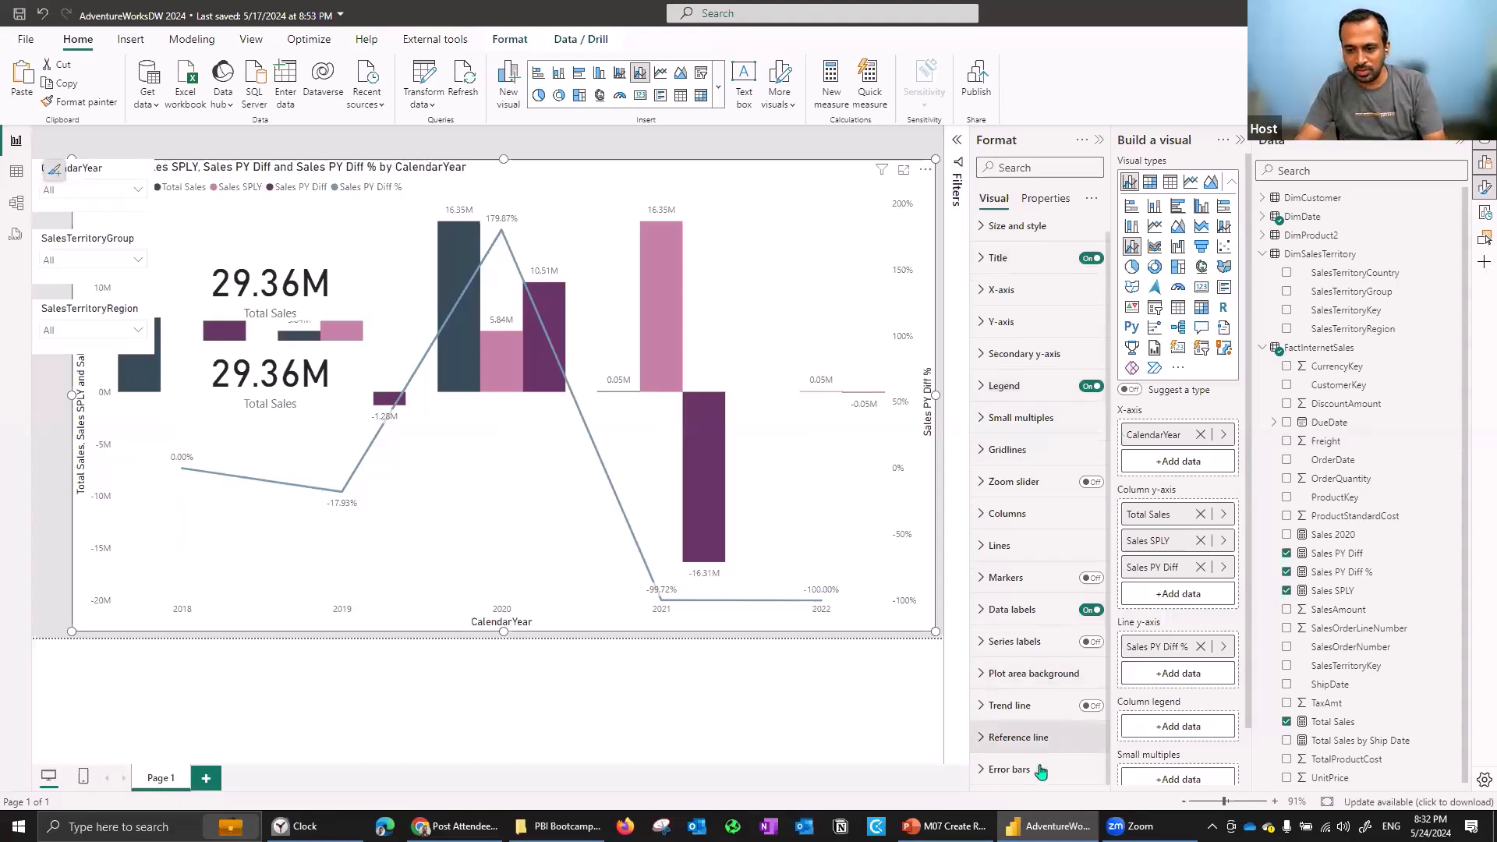
pyautogui.click(1022, 546)
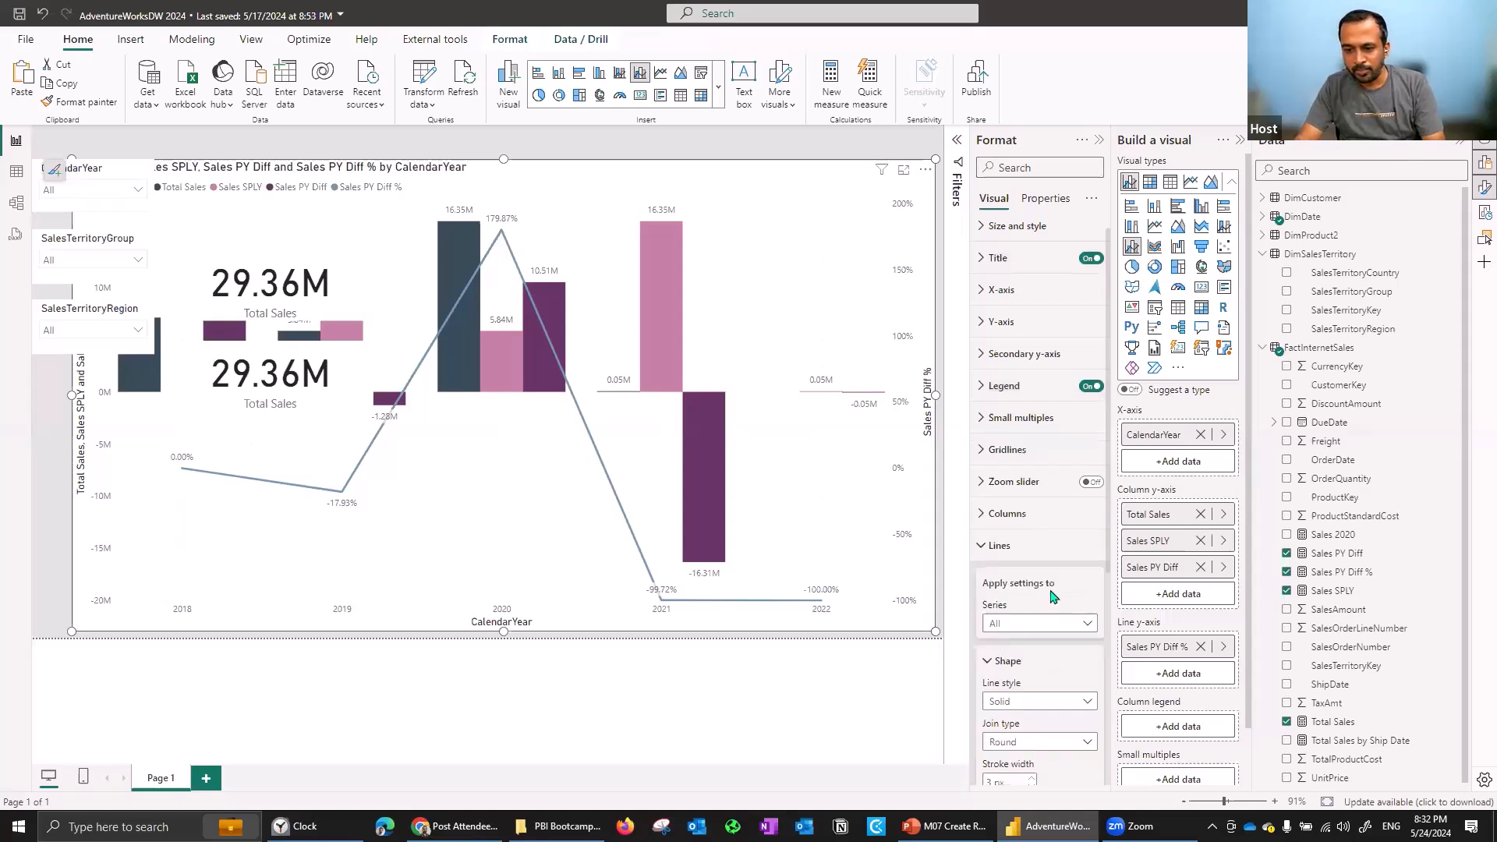
pyautogui.click(1014, 514)
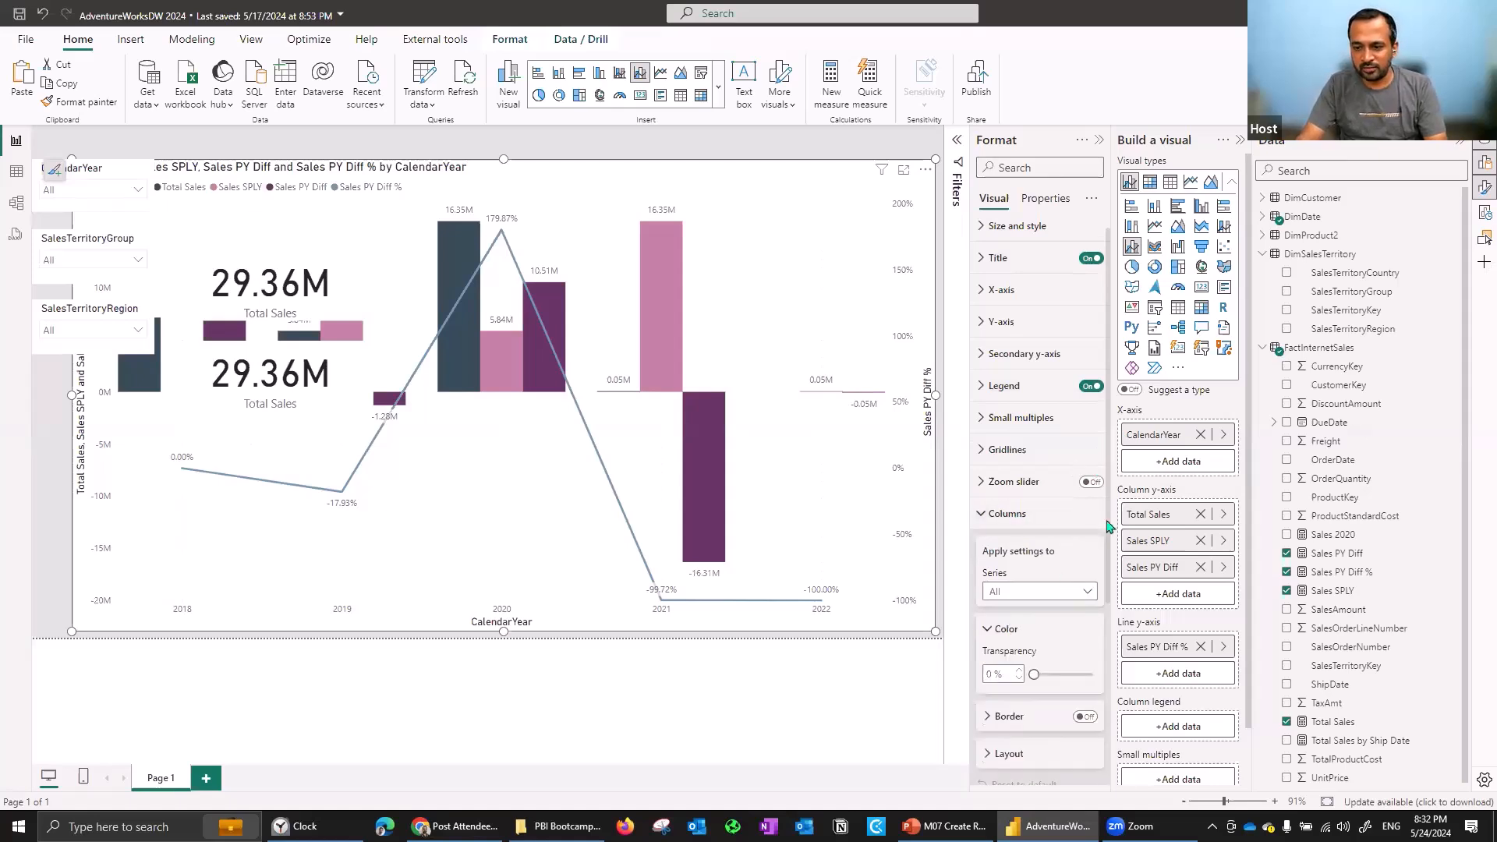
pyautogui.scroll(-3, 1037, 405)
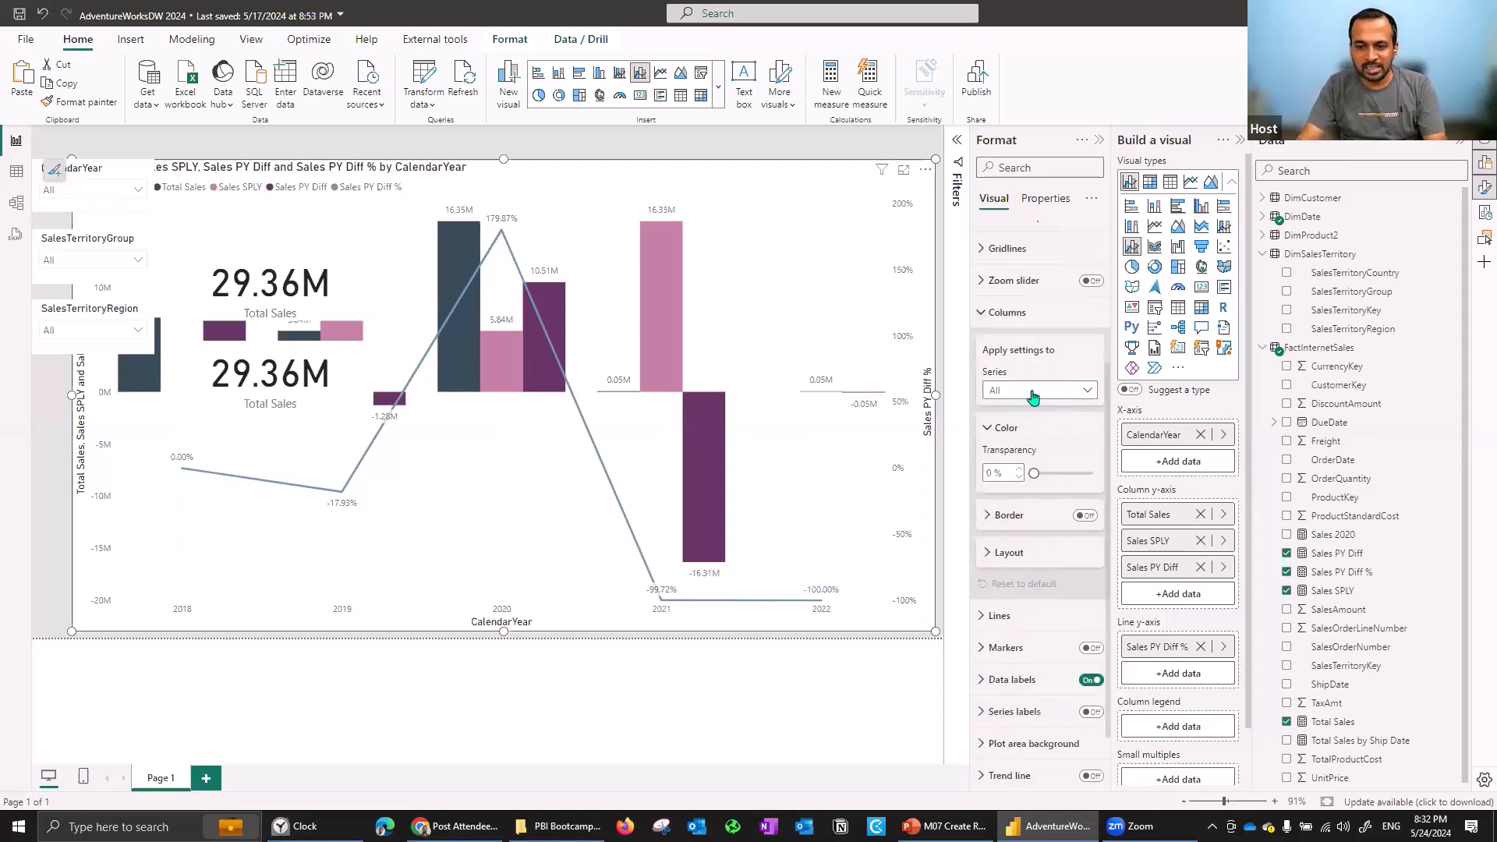
pyautogui.click(1033, 390)
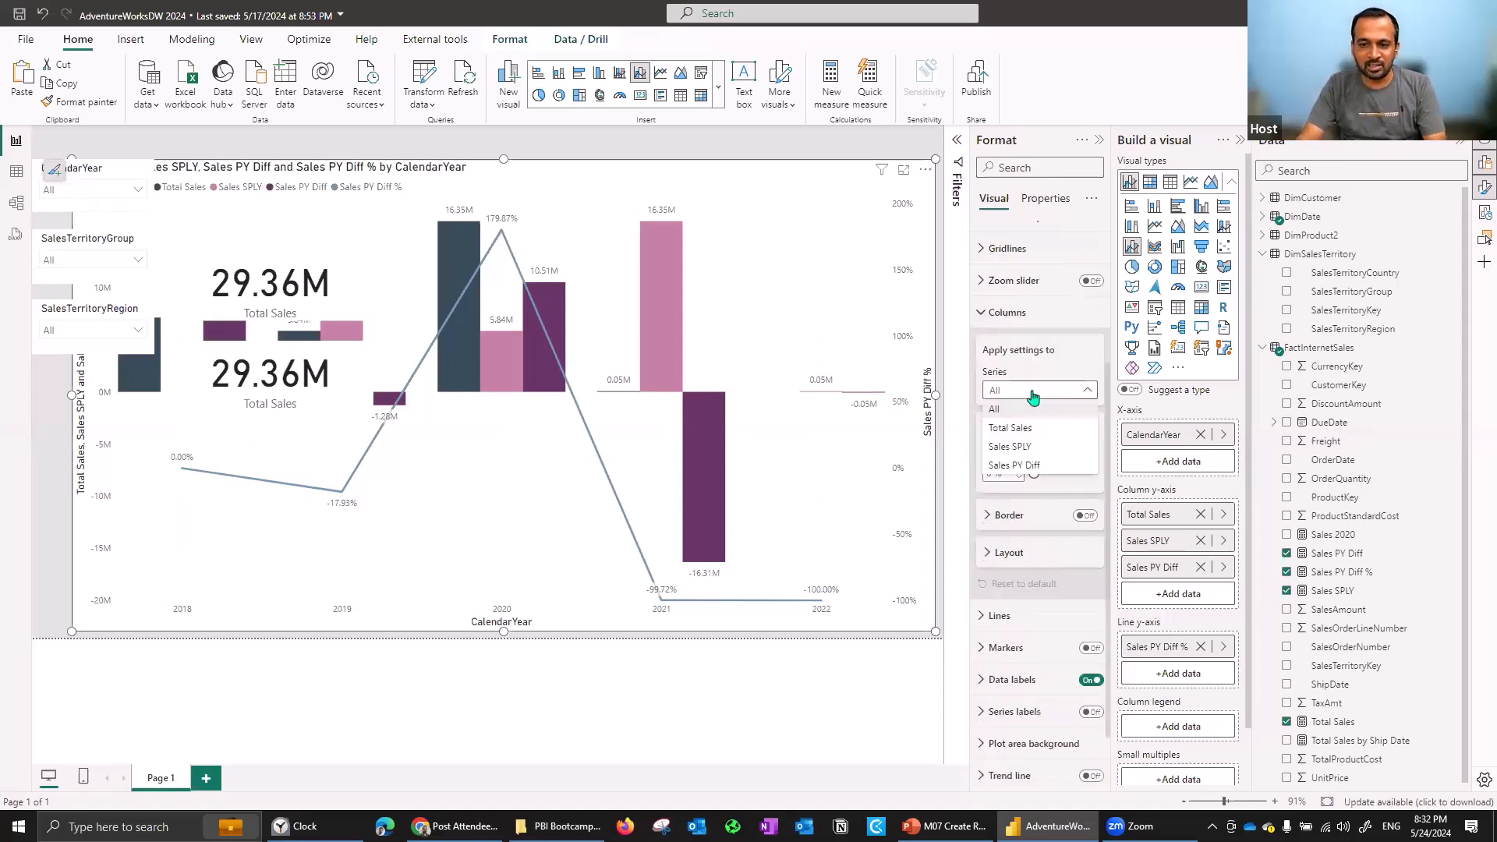
pyautogui.click(1028, 451)
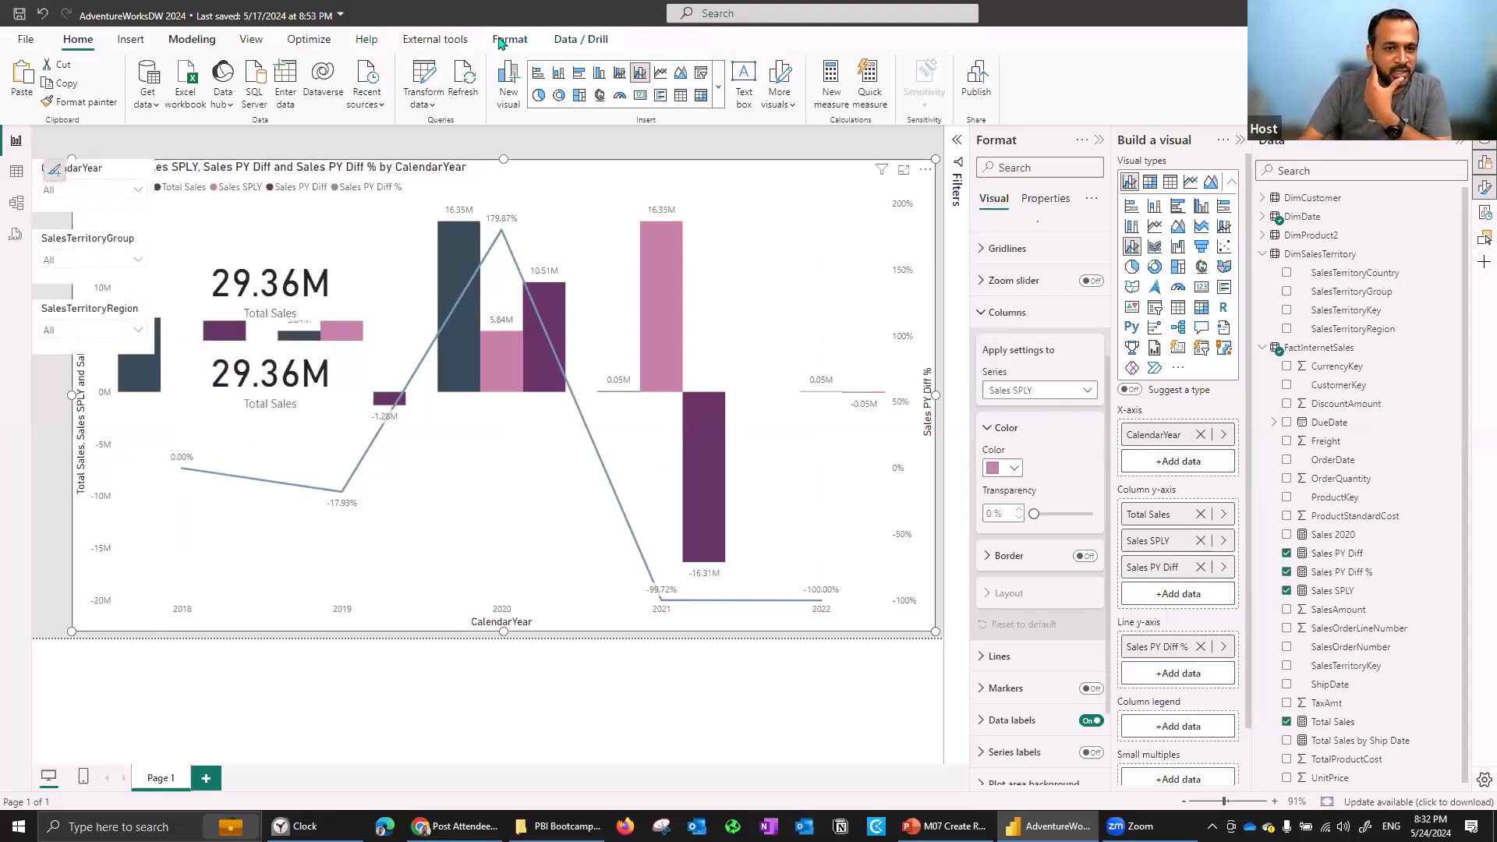
# Look up the installed Power BI Desktop version and release month in the program information, and close it.
pyautogui.click(499, 41)
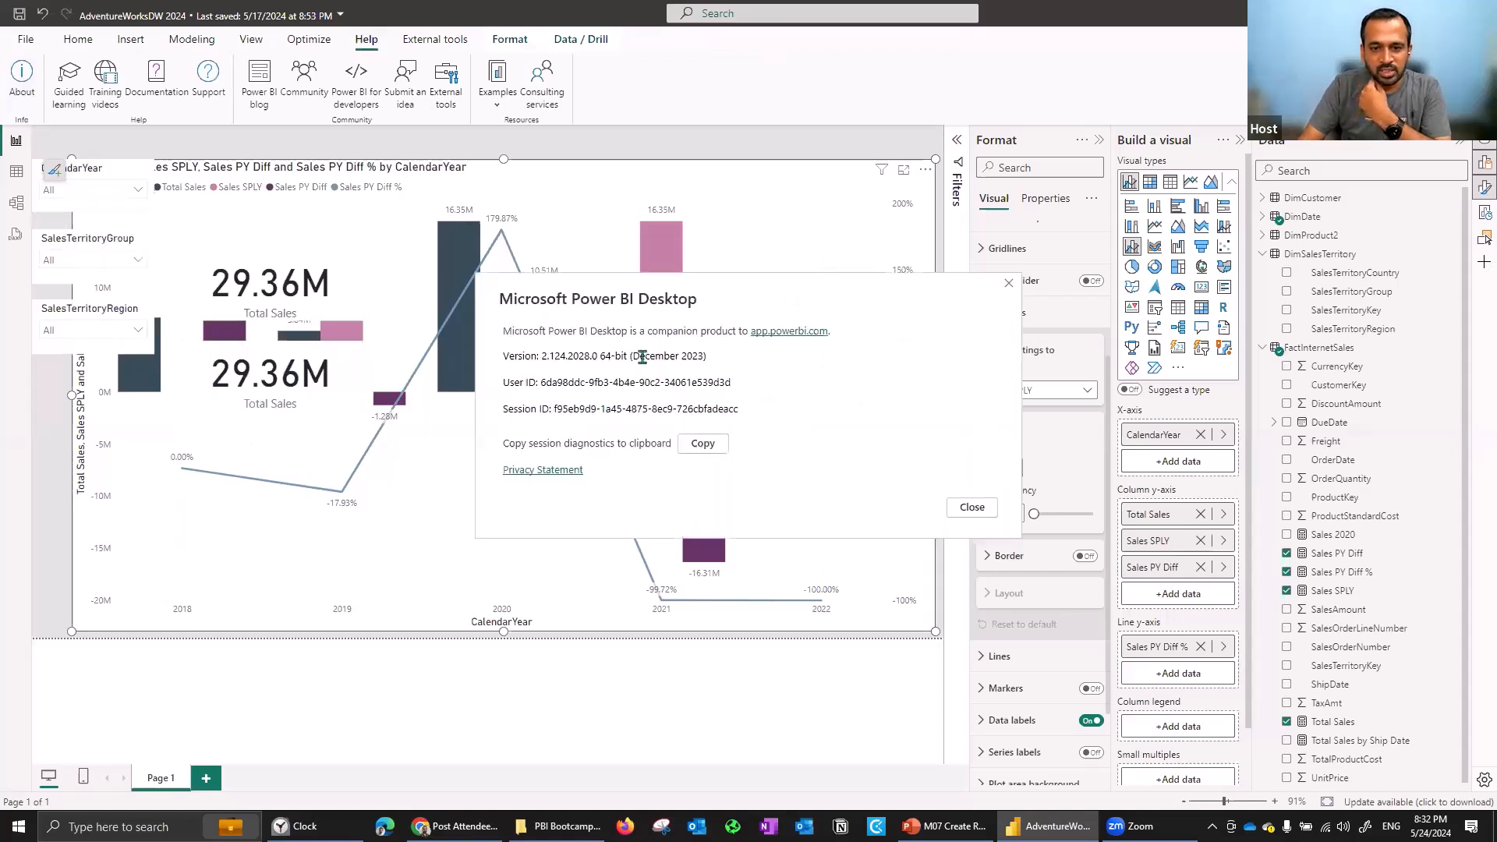
pyautogui.moveTo(642, 356); pyautogui.dragTo(706, 357)
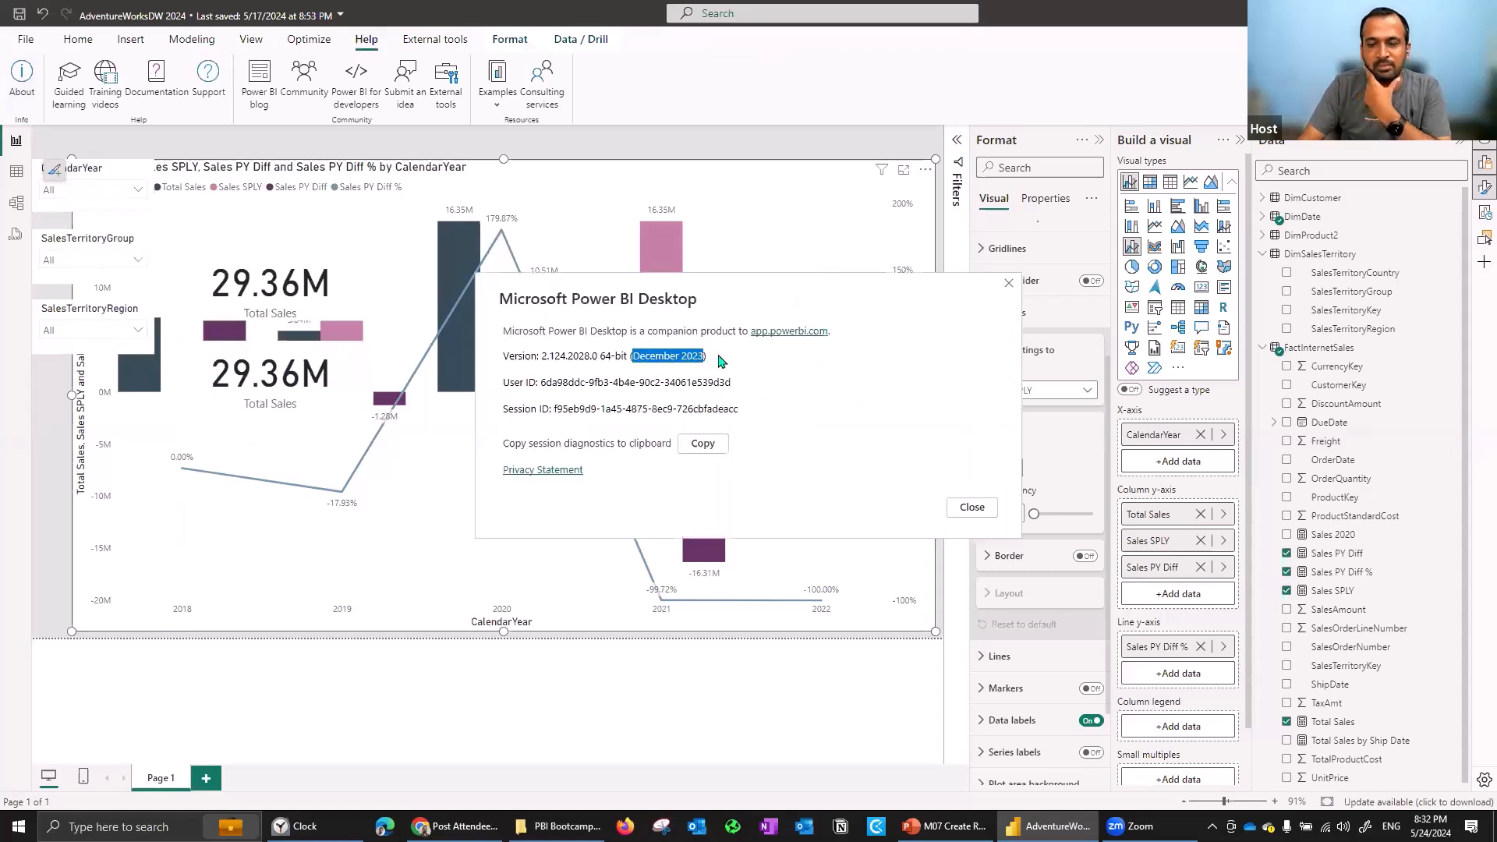
pyautogui.click(972, 508)
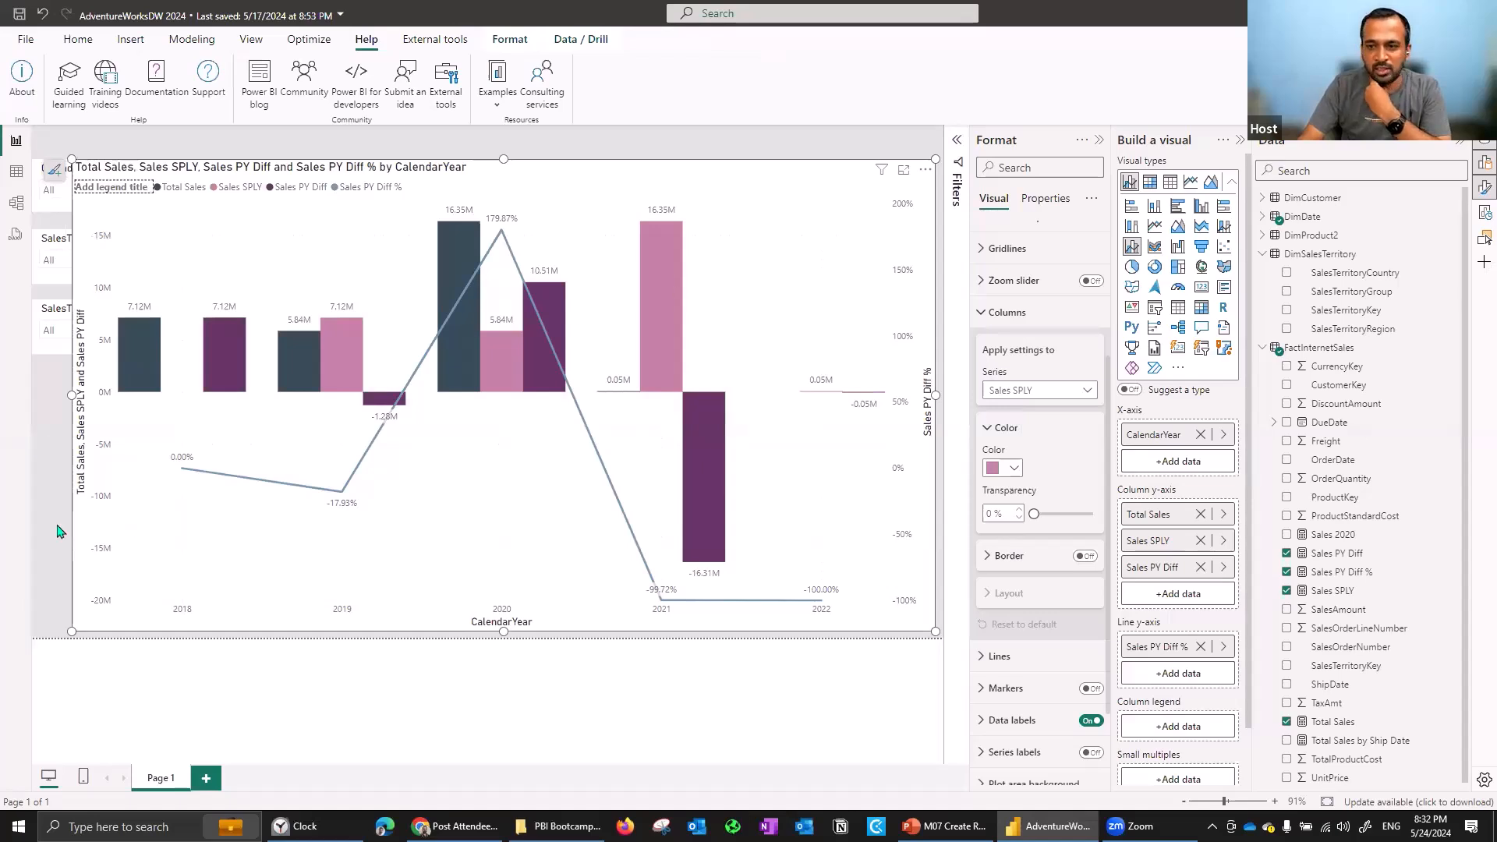
# Deselect the combo chart, save the report, and launch another Power BI Desktop window.
pyautogui.click(945, 328)
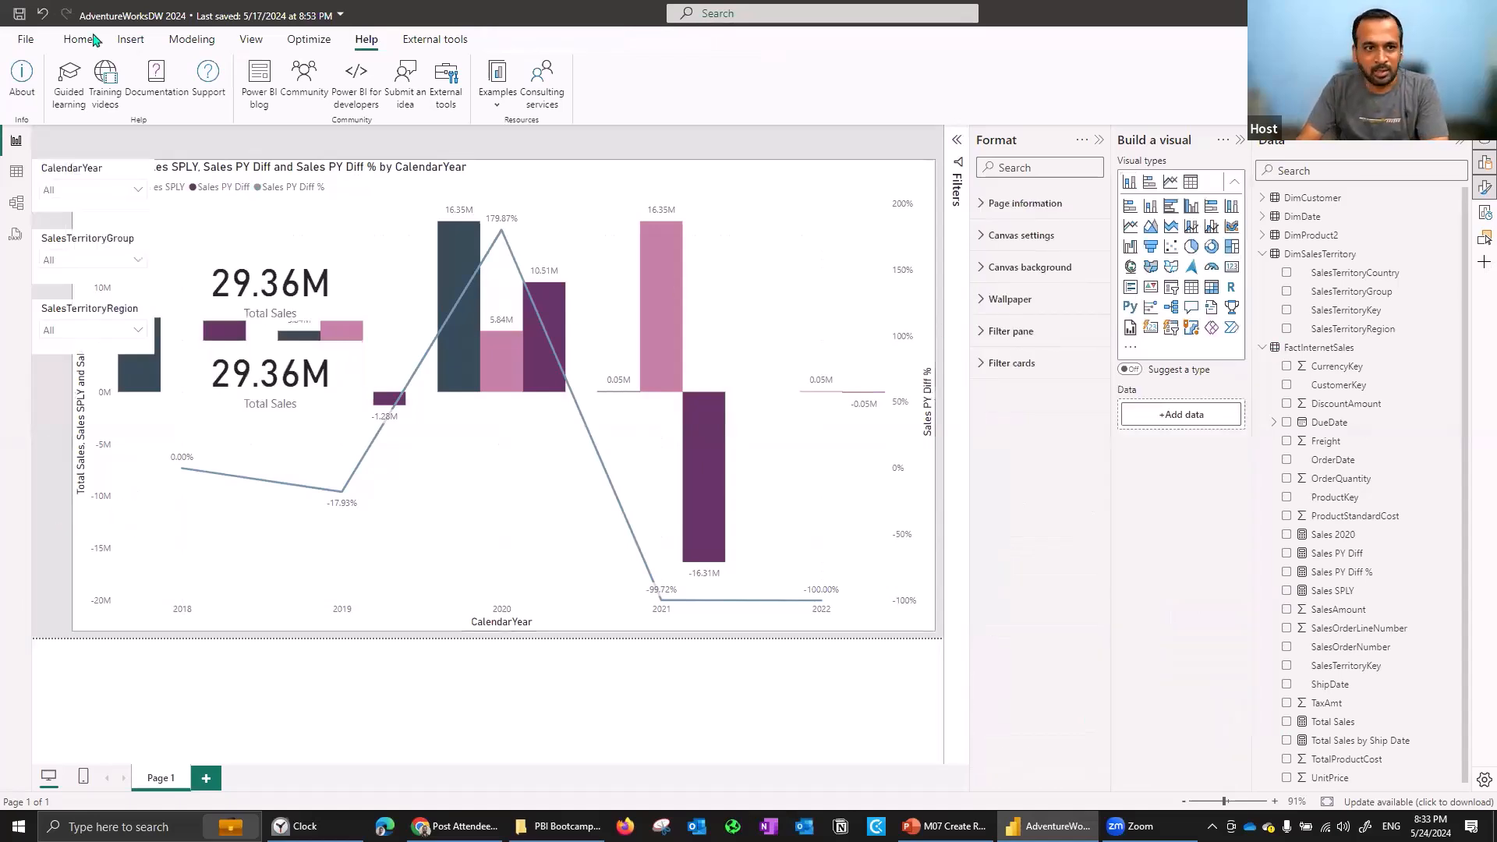
pyautogui.click(19, 14)
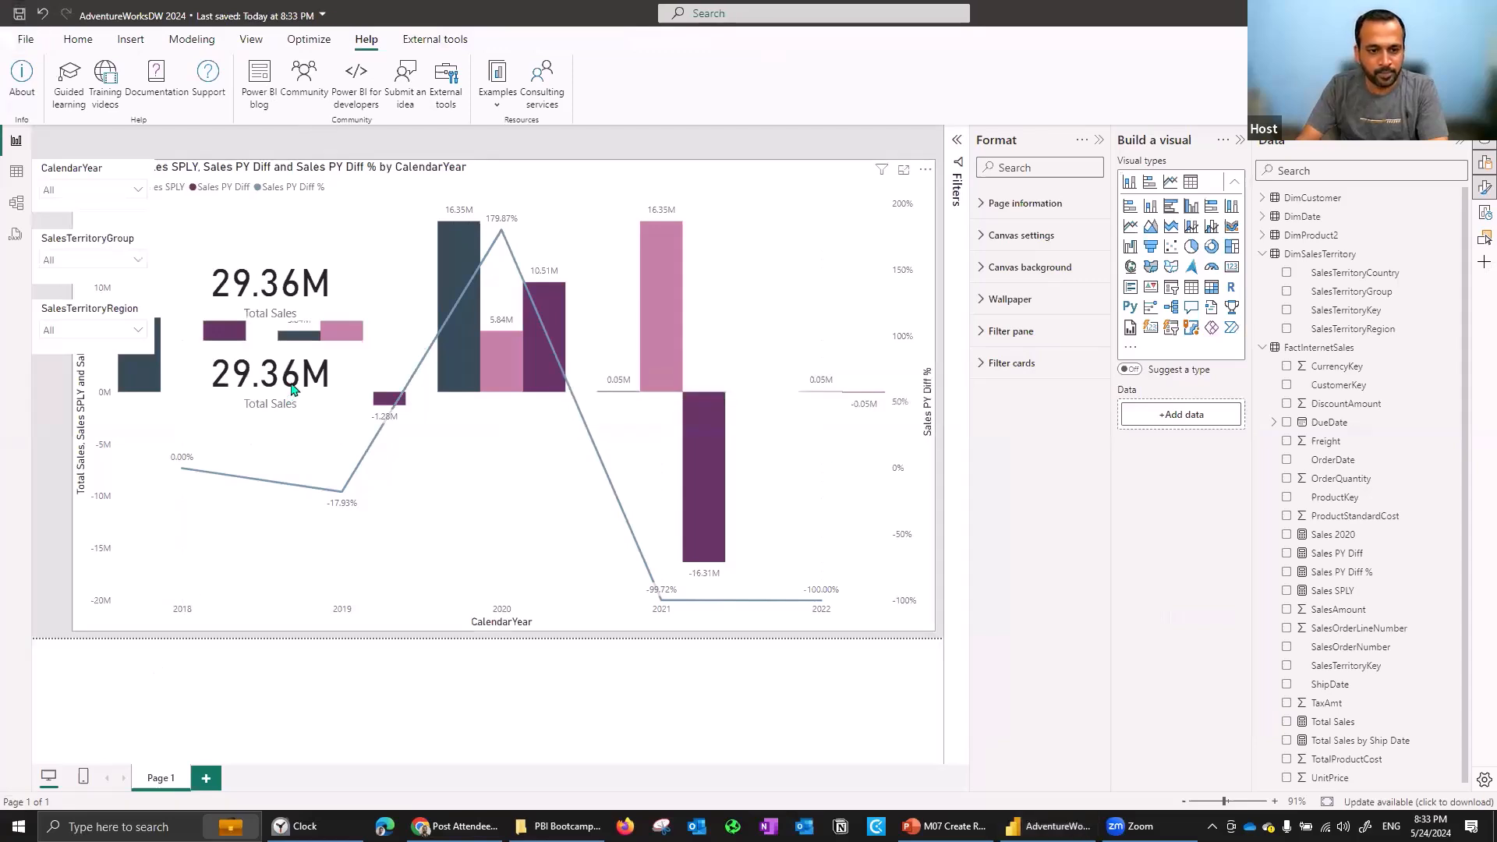
pyautogui.press('super')
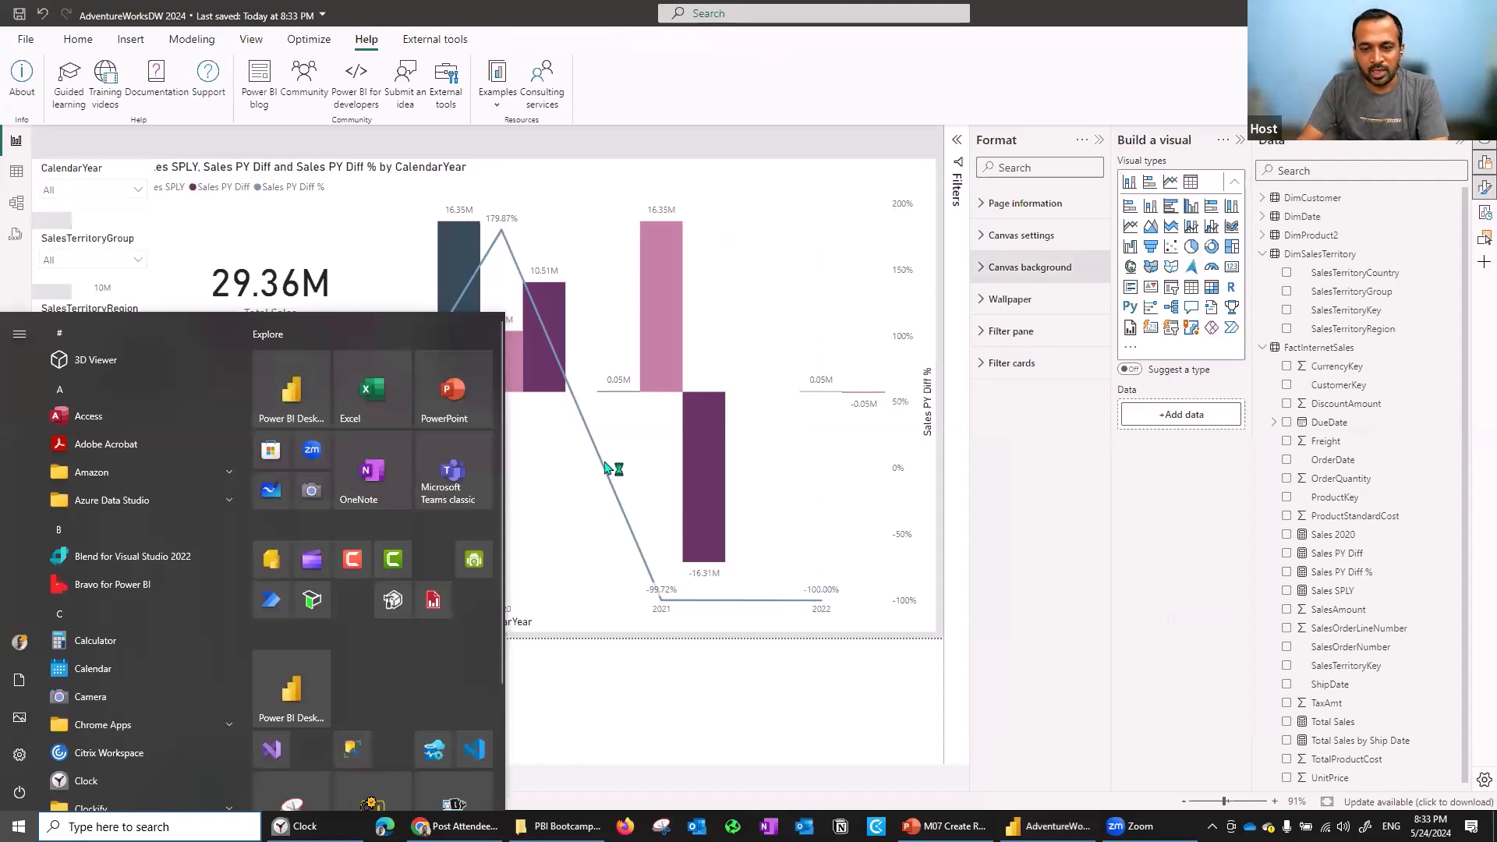
pyautogui.press('super')
# Switch briefly to PowerPoint and return to Power BI, and shrink the combo chart to fit beside the cards and above the matrix.
pyautogui.click(910, 819)
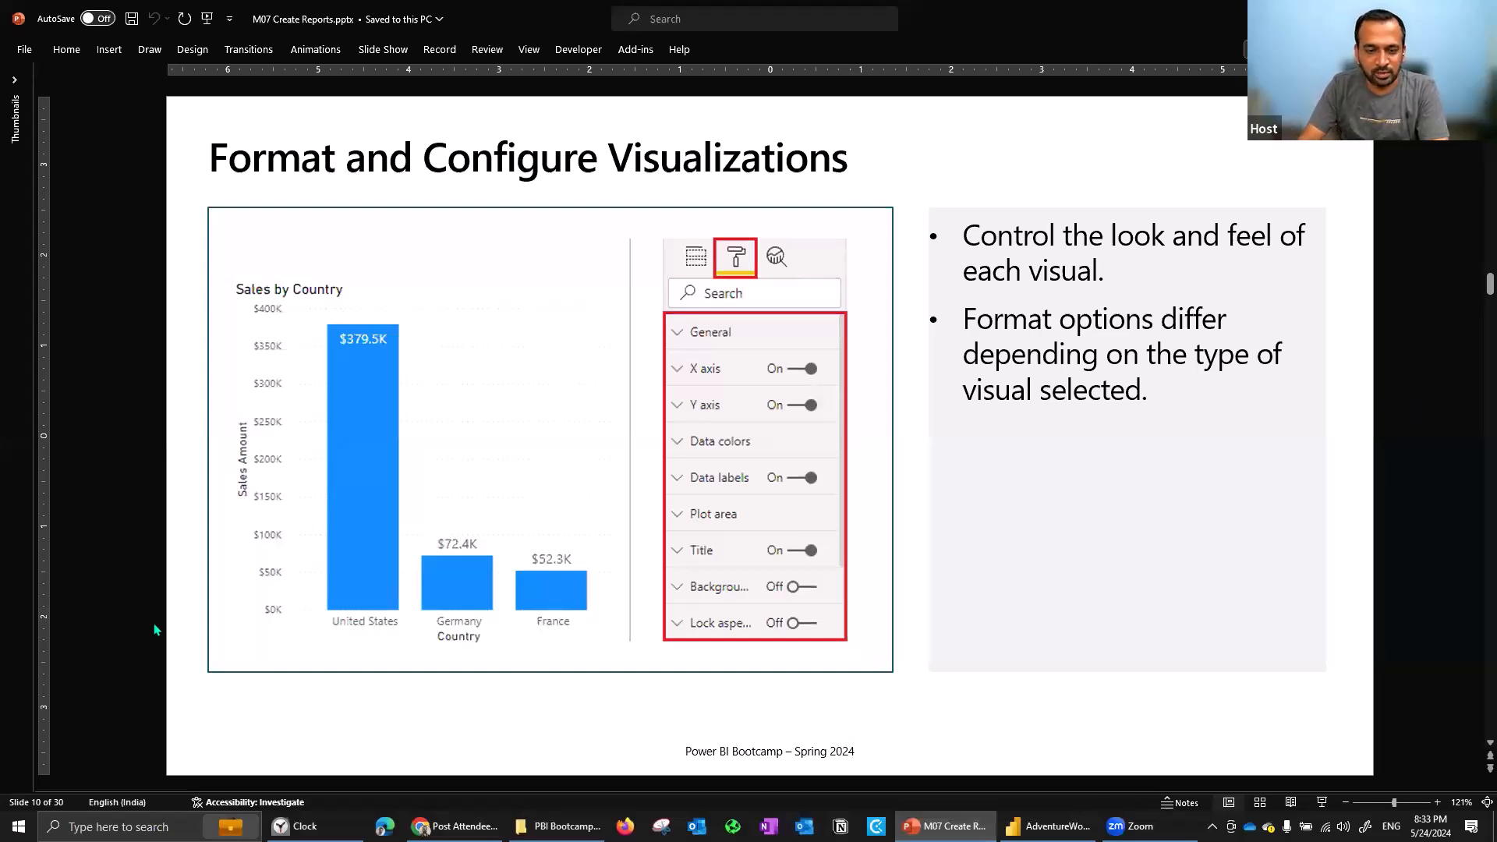
pyautogui.hotkey('alt', 'Tab')
pyautogui.moveTo(71, 626); pyautogui.dragTo(389, 411)
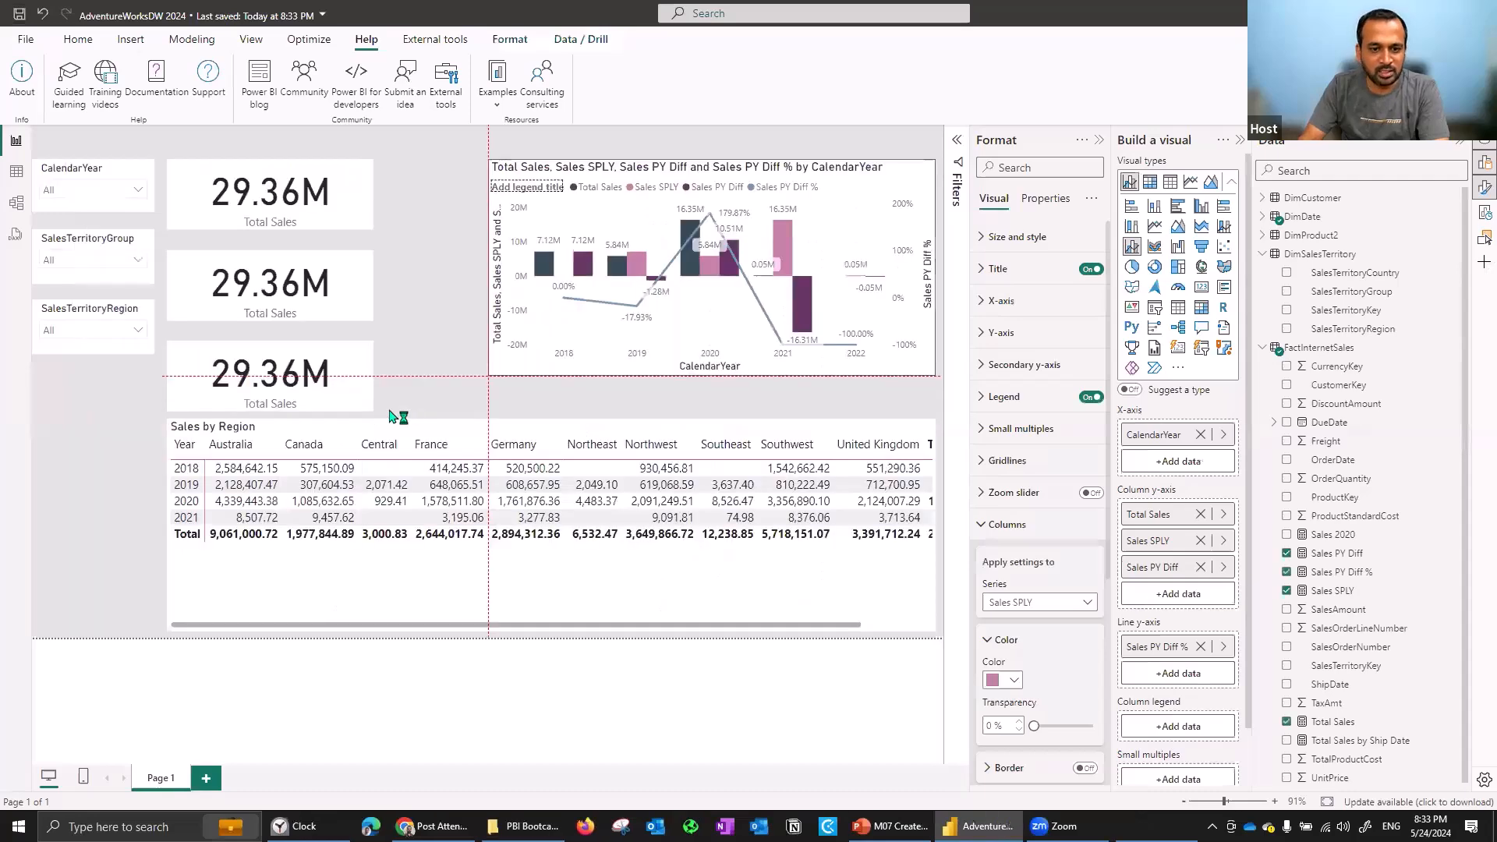
# Format the Total Sales measure as a decimal number with a thousands separator and 0 decimal places.
pyautogui.click(447, 610)
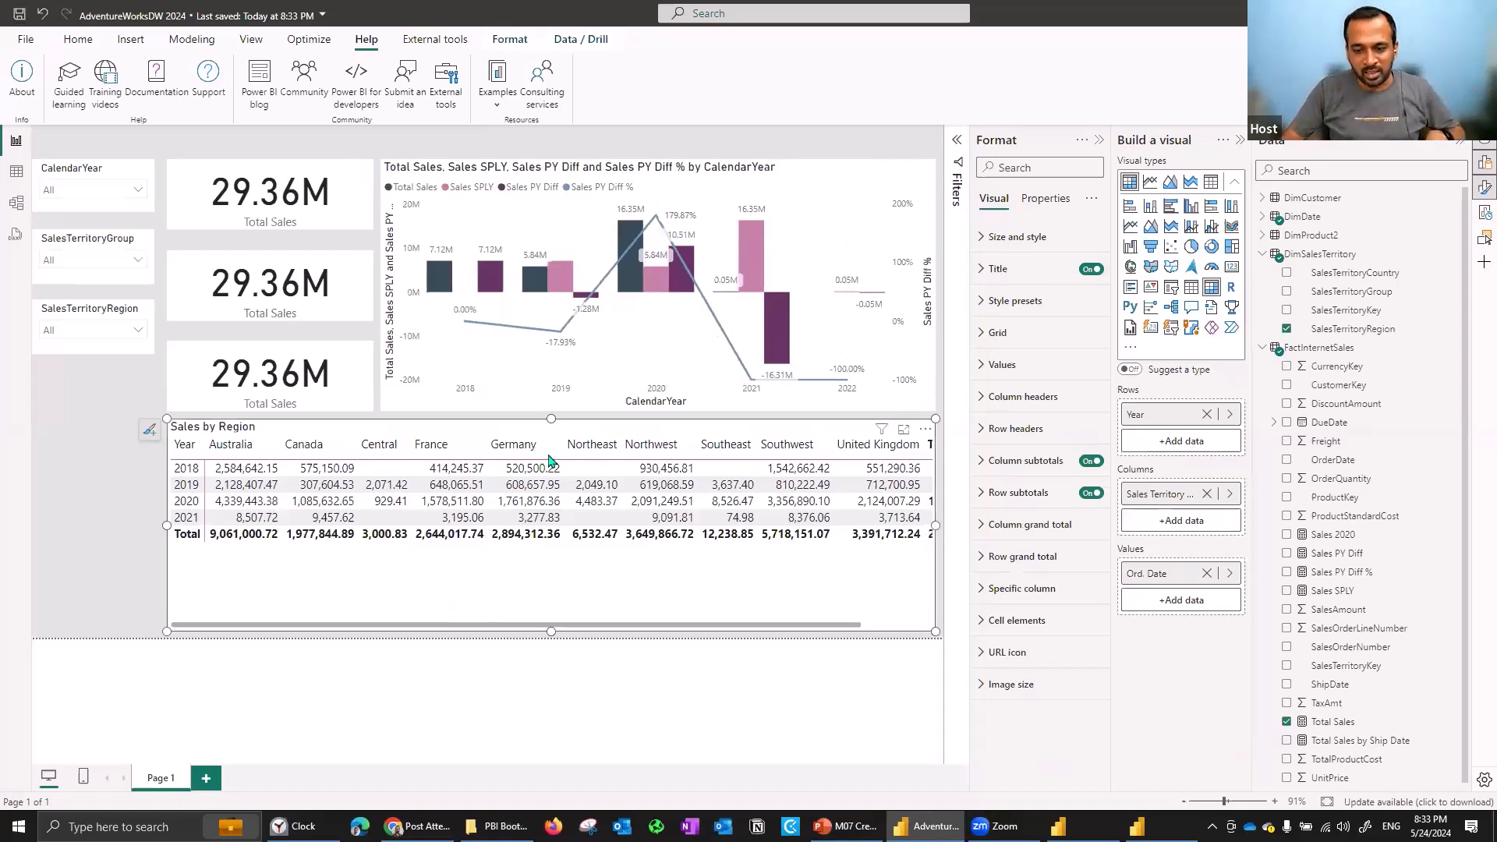
pyautogui.moveTo(549, 626); pyautogui.dragTo(696, 608)
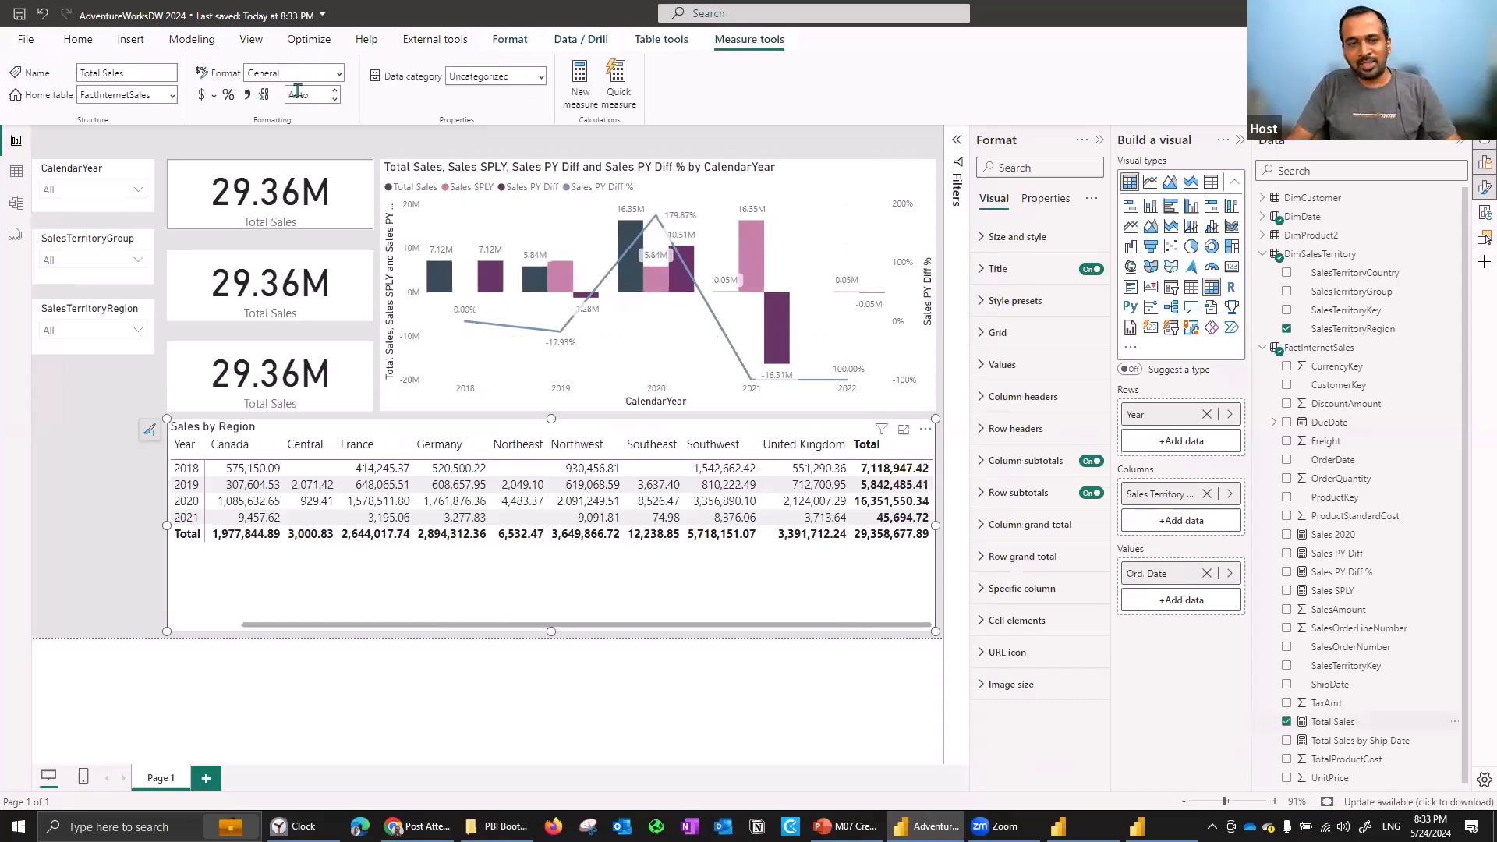
pyautogui.click(248, 99)
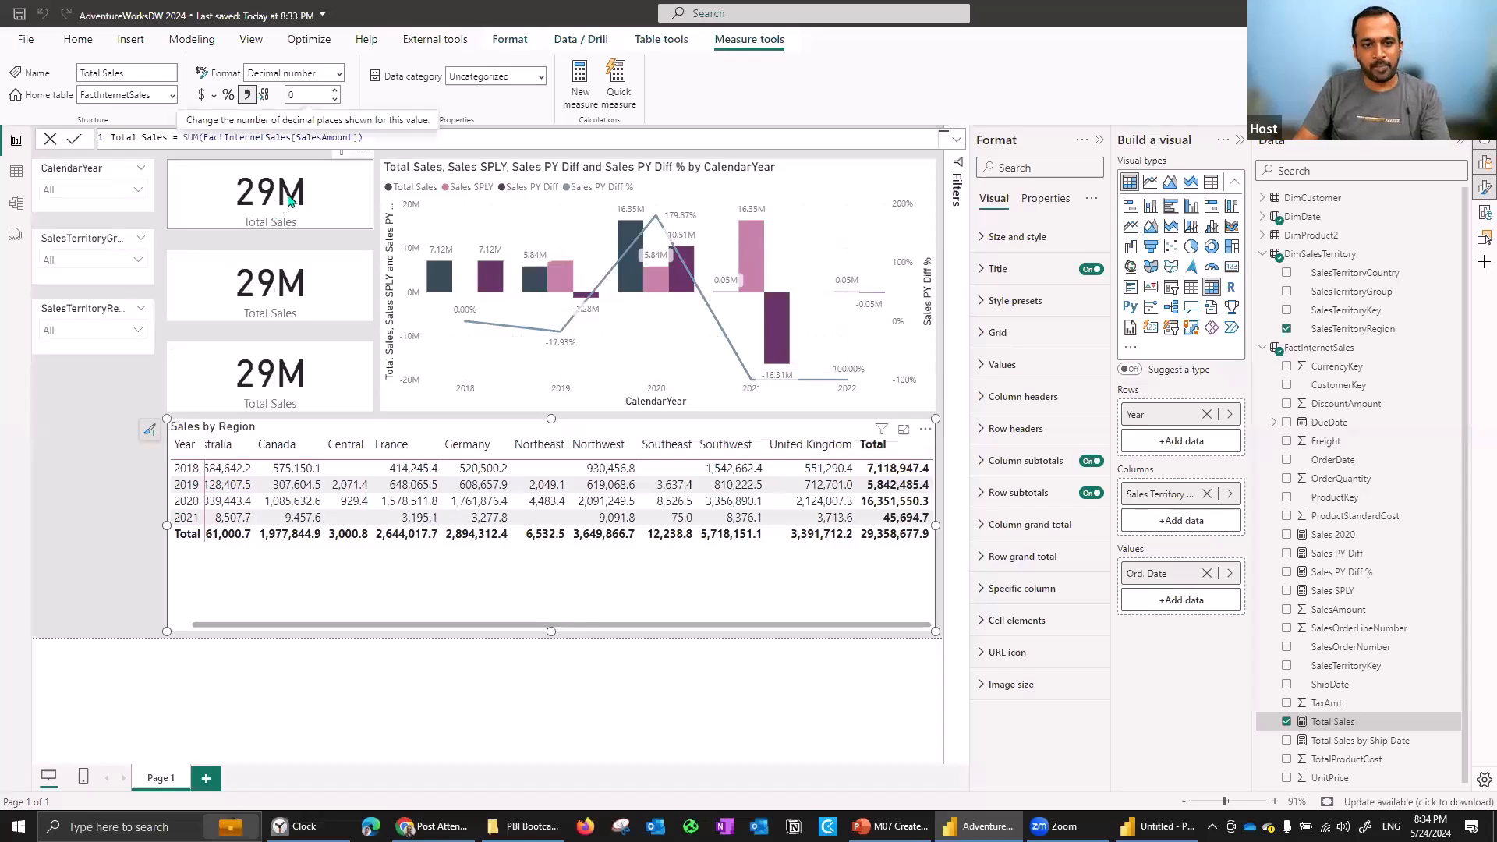
# Set the callout value display units of the uppermost Total Sales card to None.
pyautogui.click(288, 200)
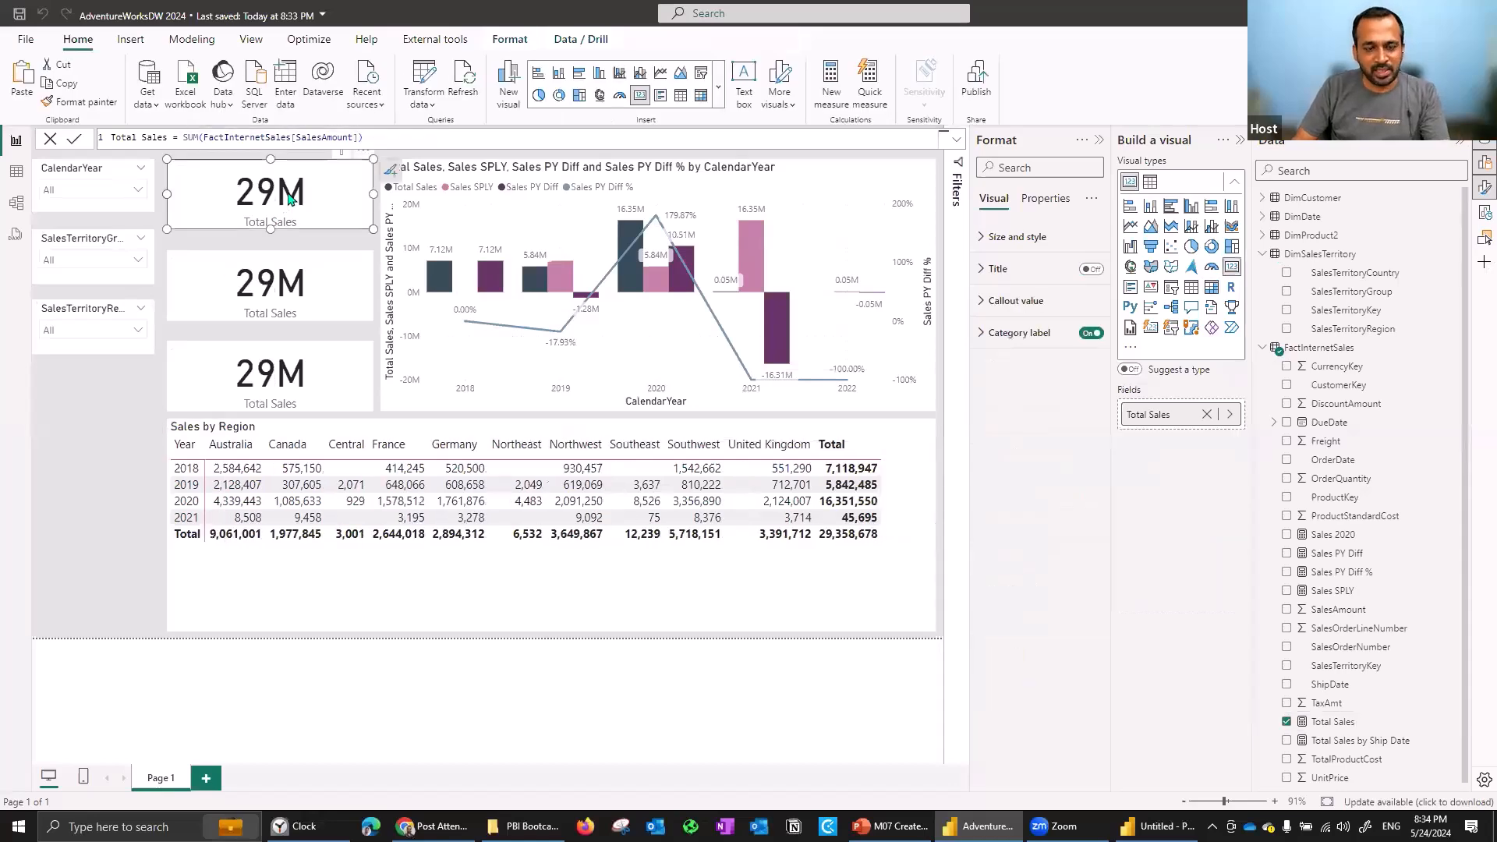
pyautogui.click(1046, 306)
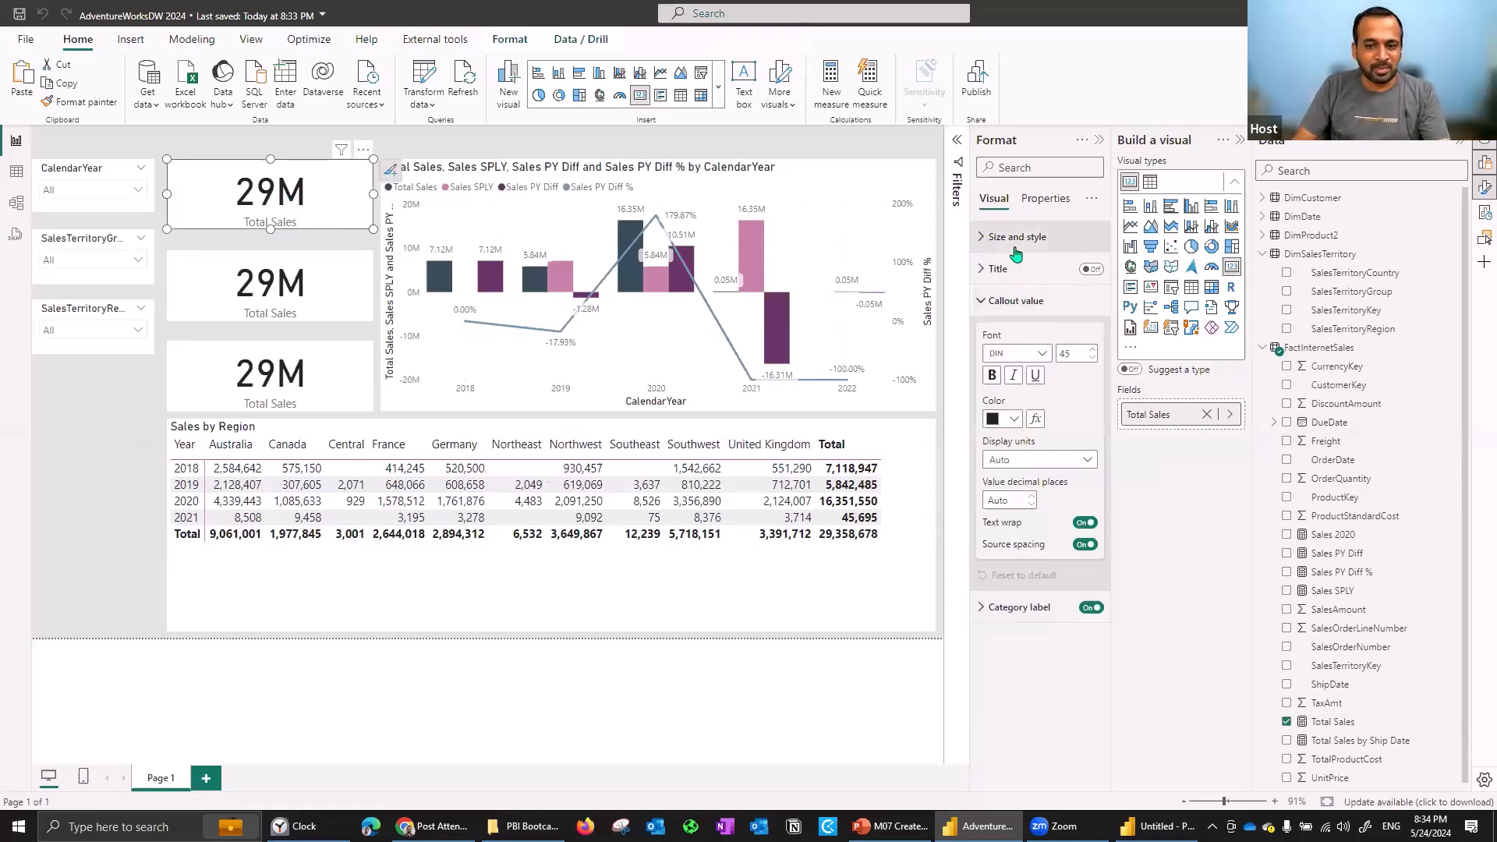
pyautogui.click(1045, 461)
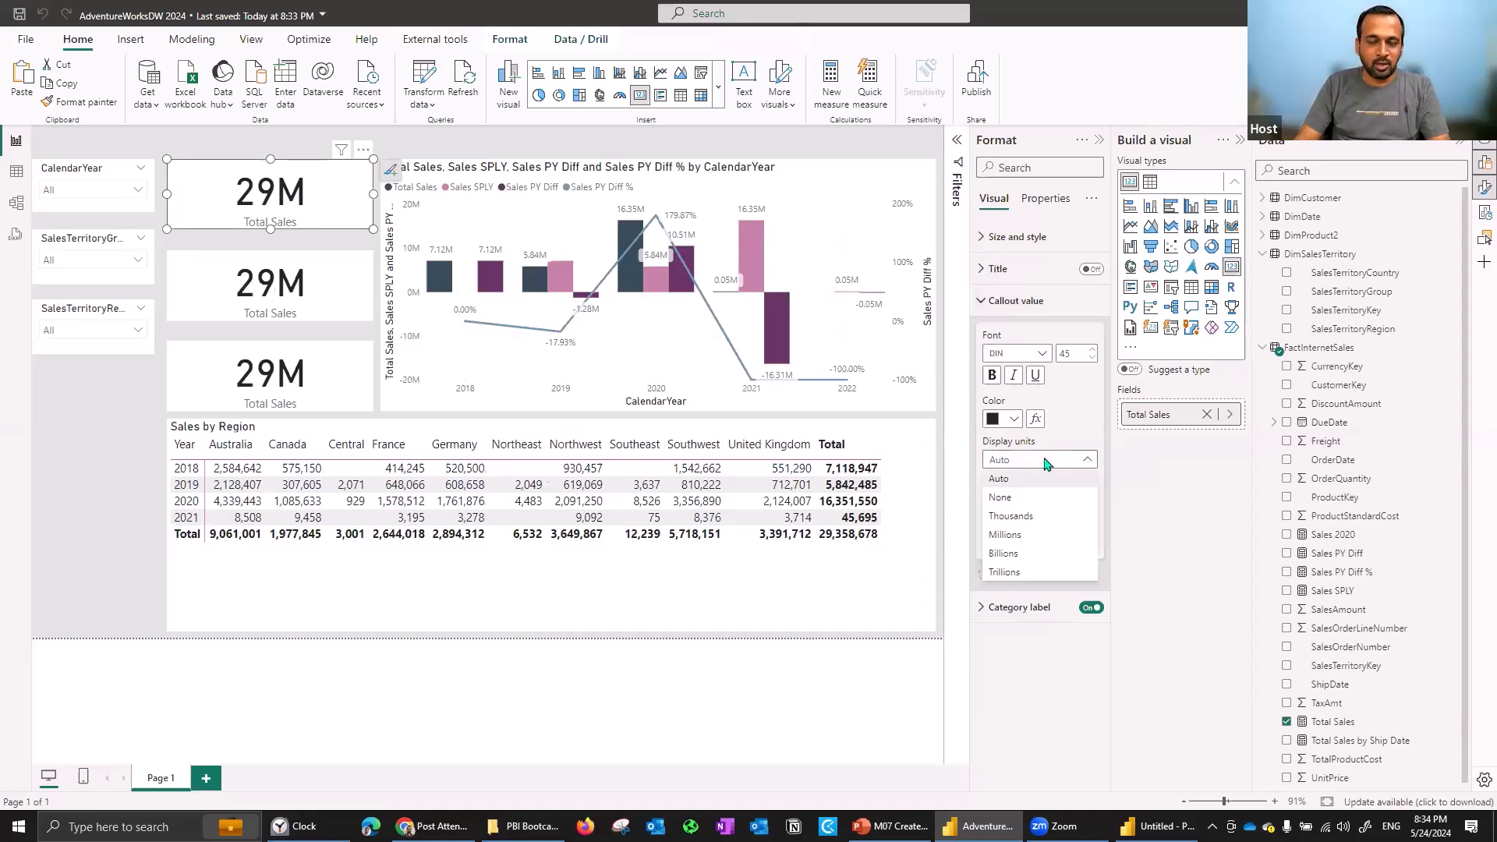
pyautogui.click(1018, 504)
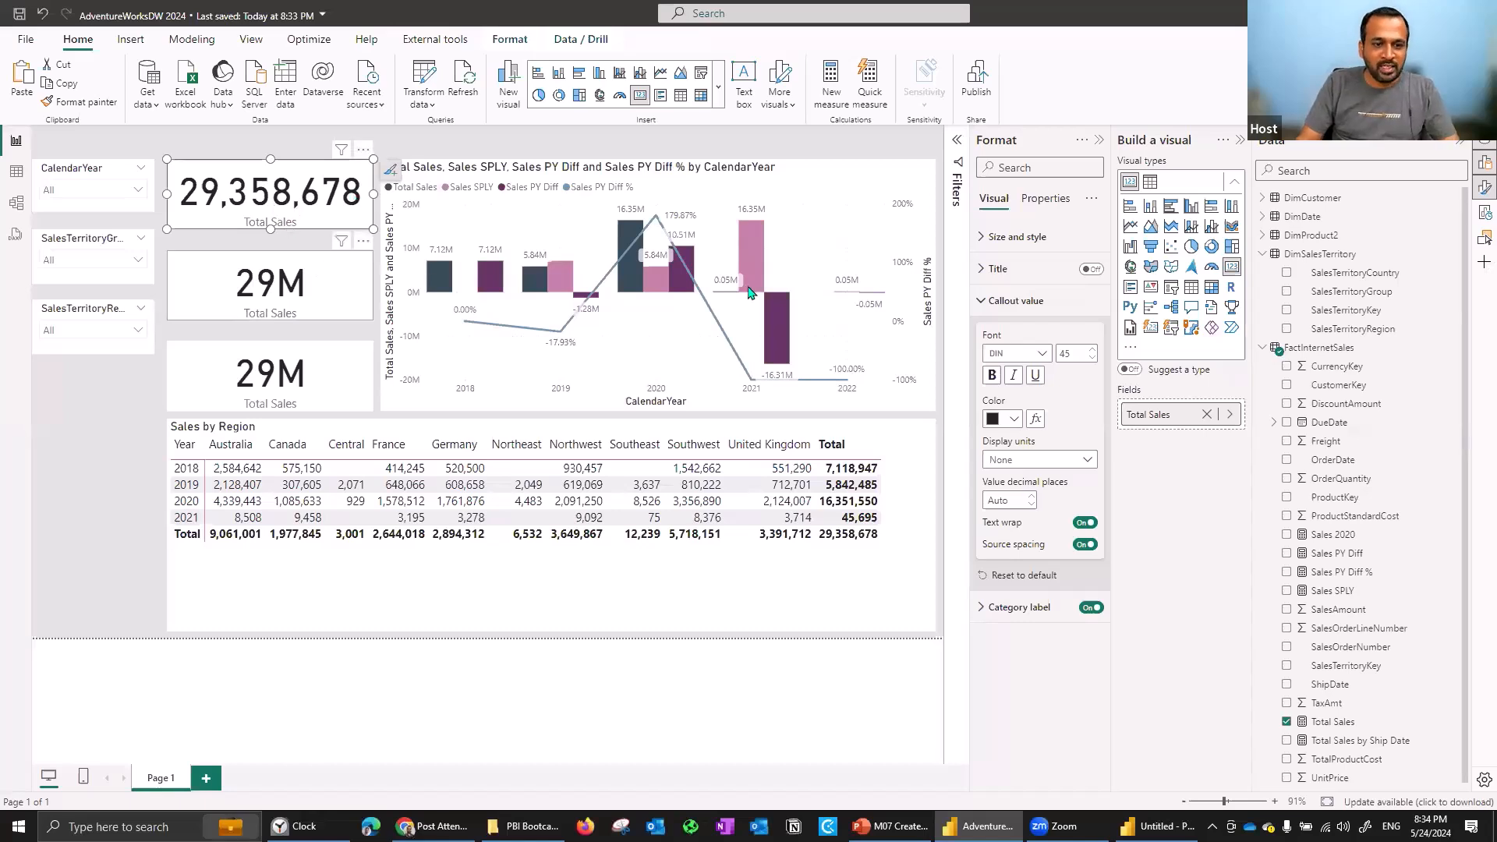
# Set the middle Total Sales card's callout value to display units of Thousands with 3 decimal places.
pyautogui.click(1046, 462)
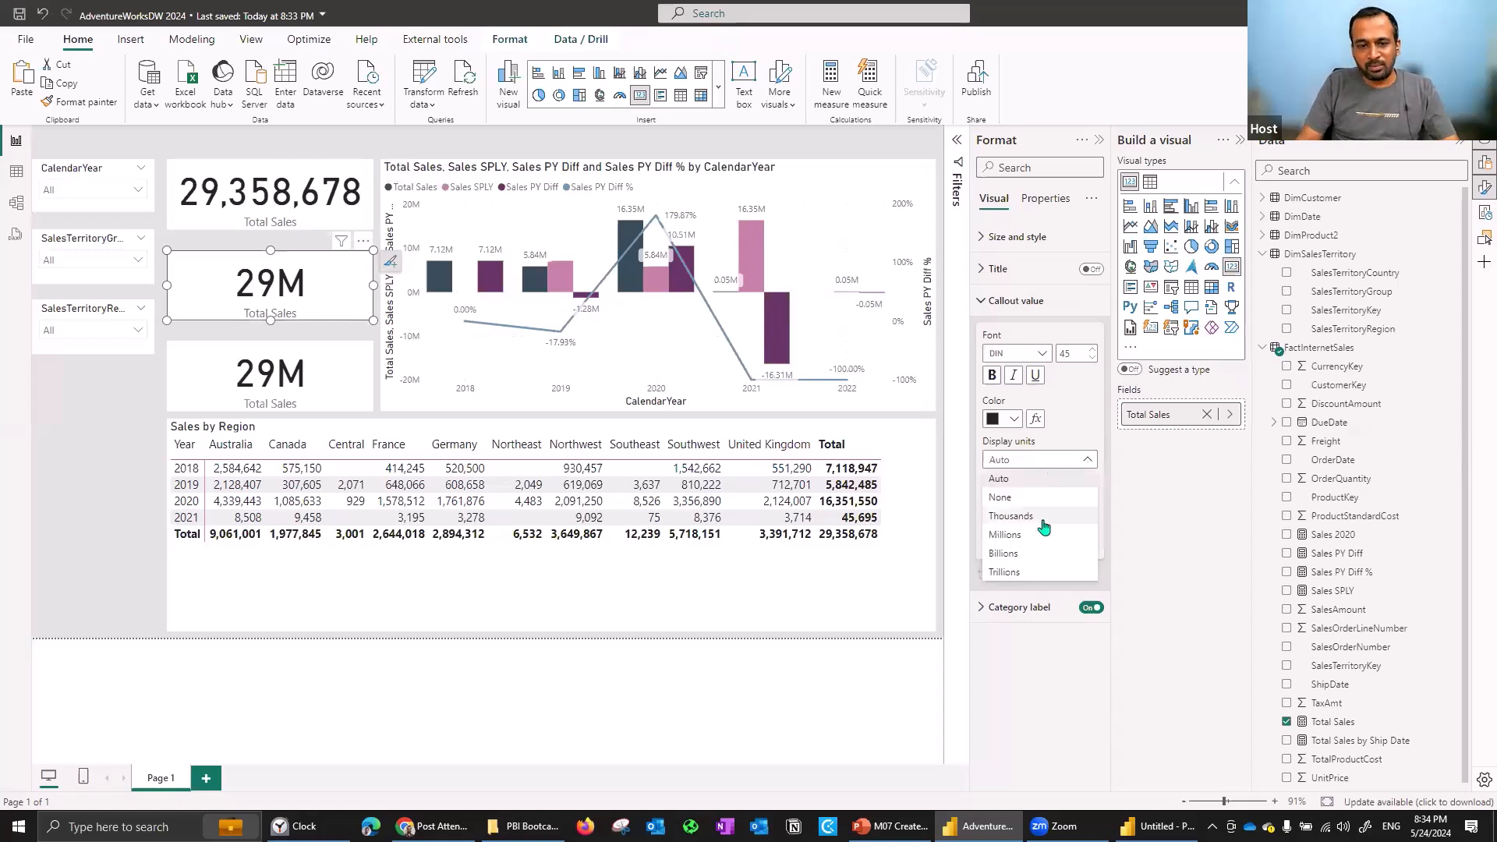
pyautogui.click(1012, 515)
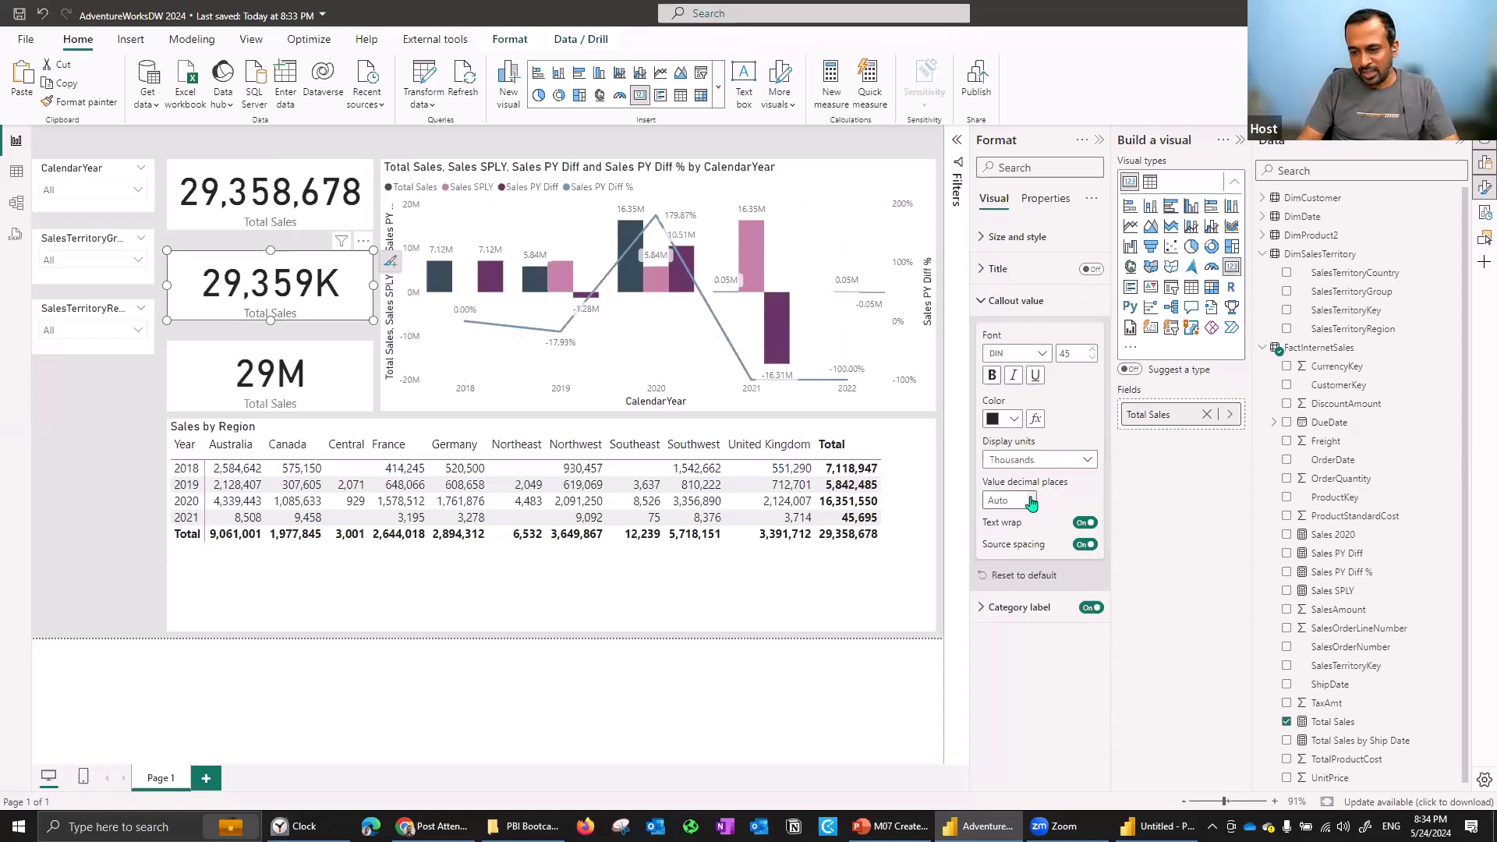
pyautogui.click(1032, 501)
pyautogui.write('1')
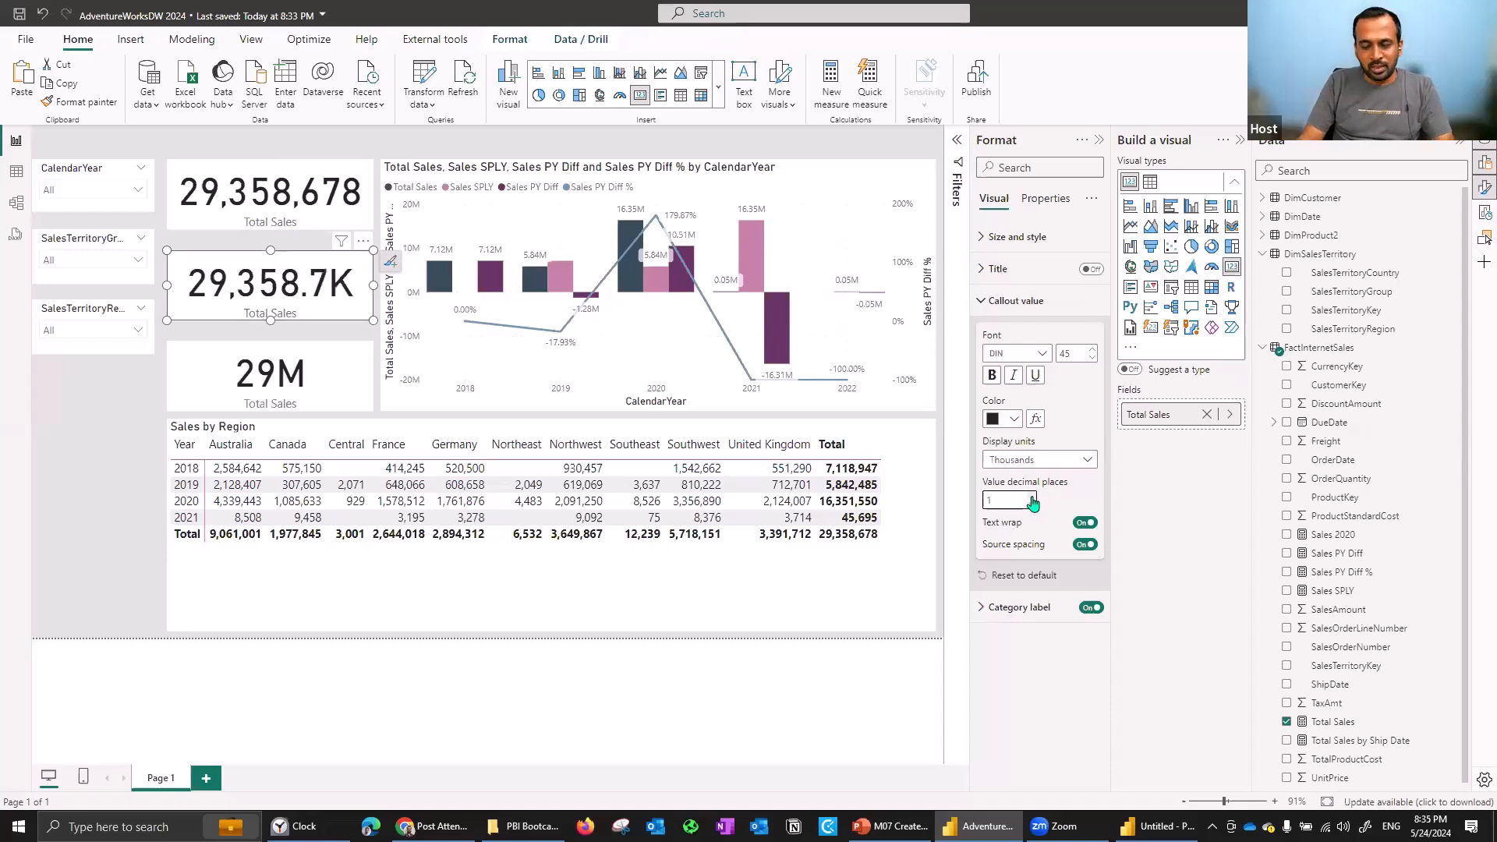
pyautogui.doubleClick(988, 499)
pyautogui.write('3')
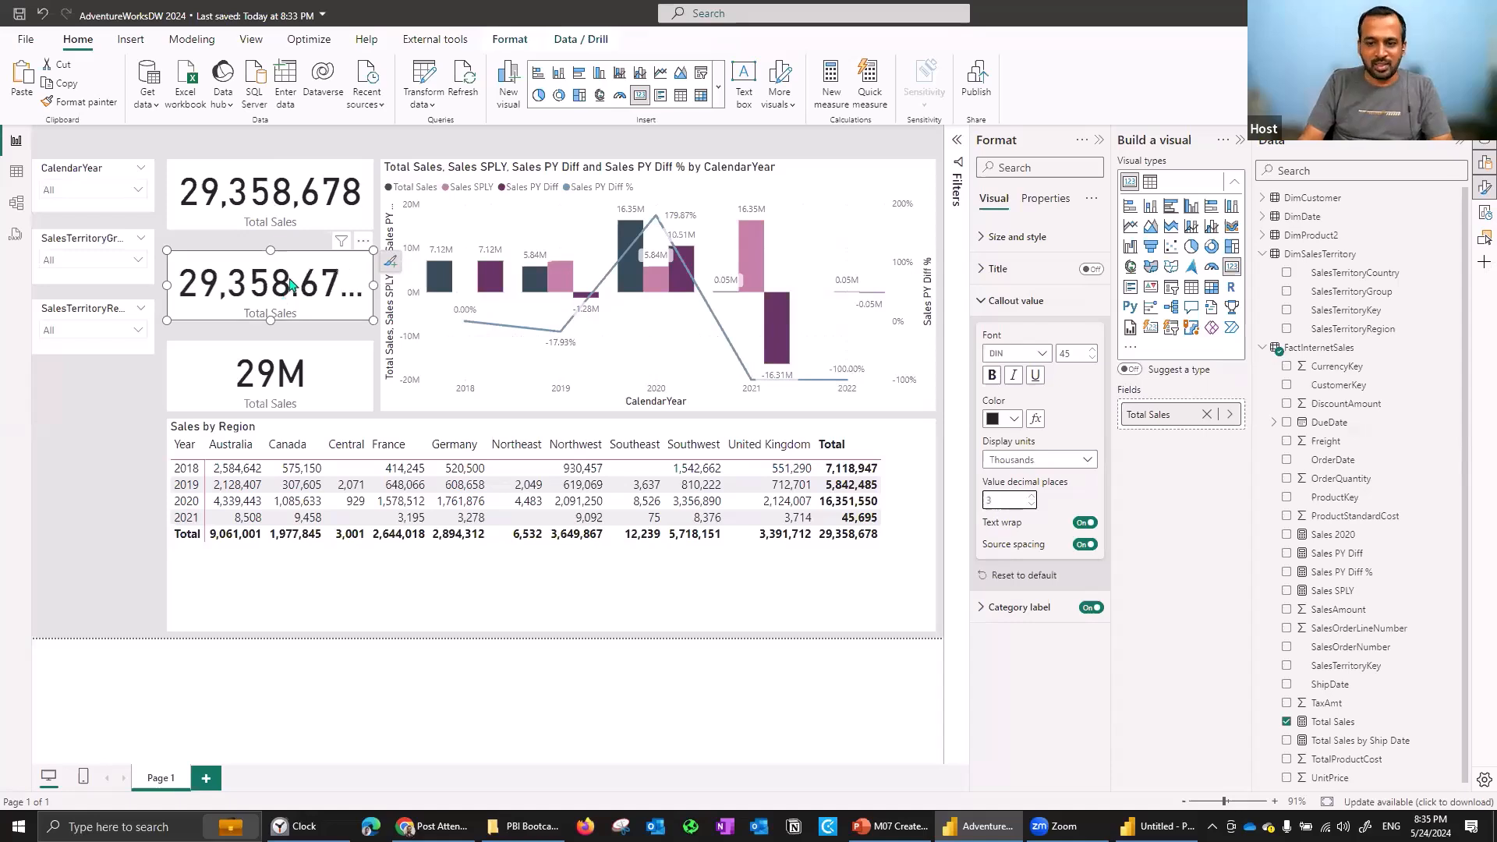
# Set the middle Total Sales card's callout value font size to 20.
pyautogui.doubleClick(1075, 354)
pyautogui.write('20')
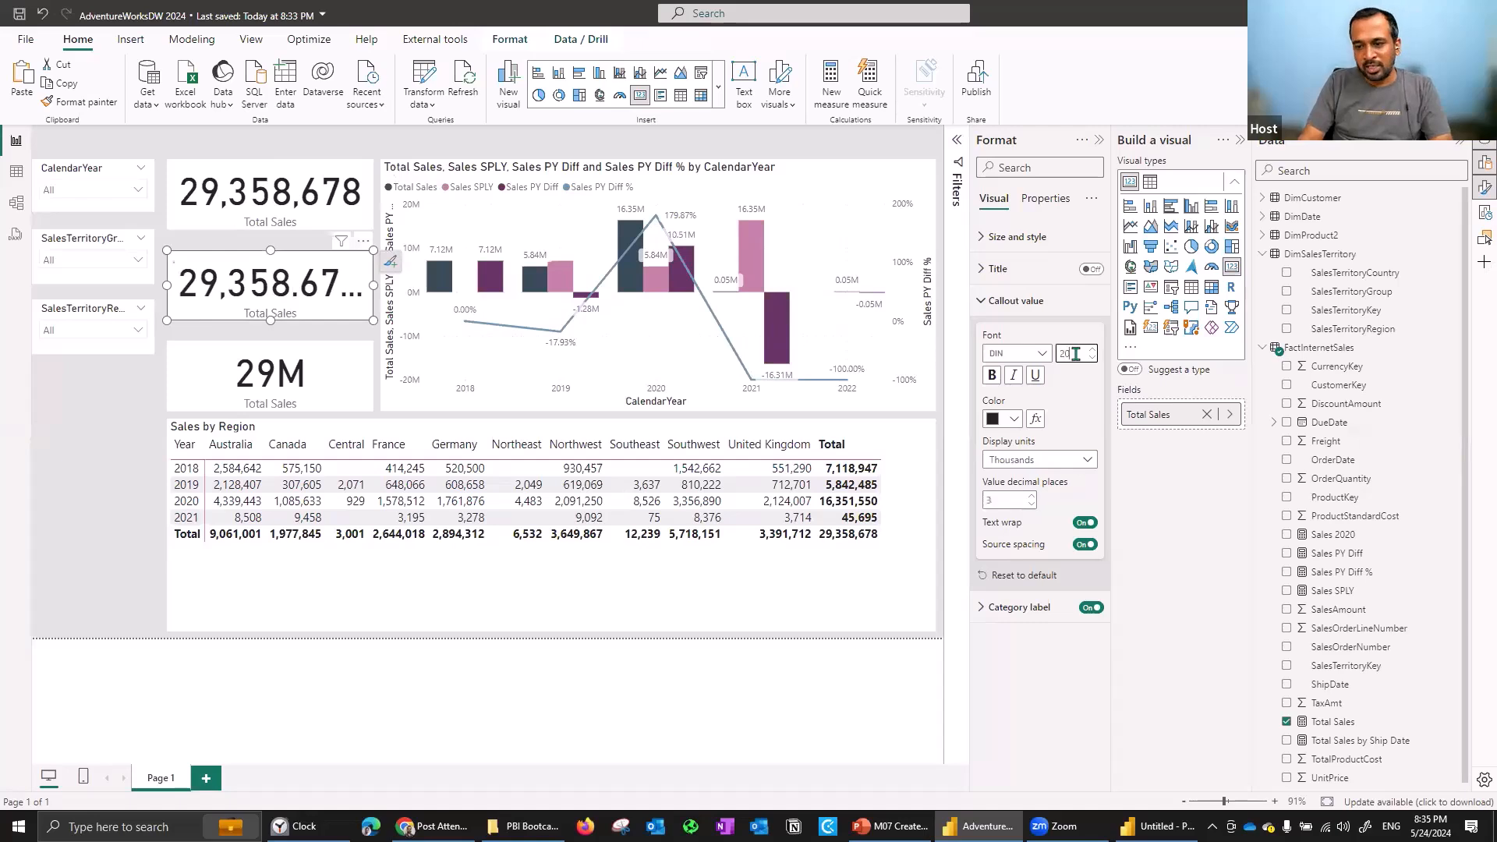
pyautogui.press('Return')
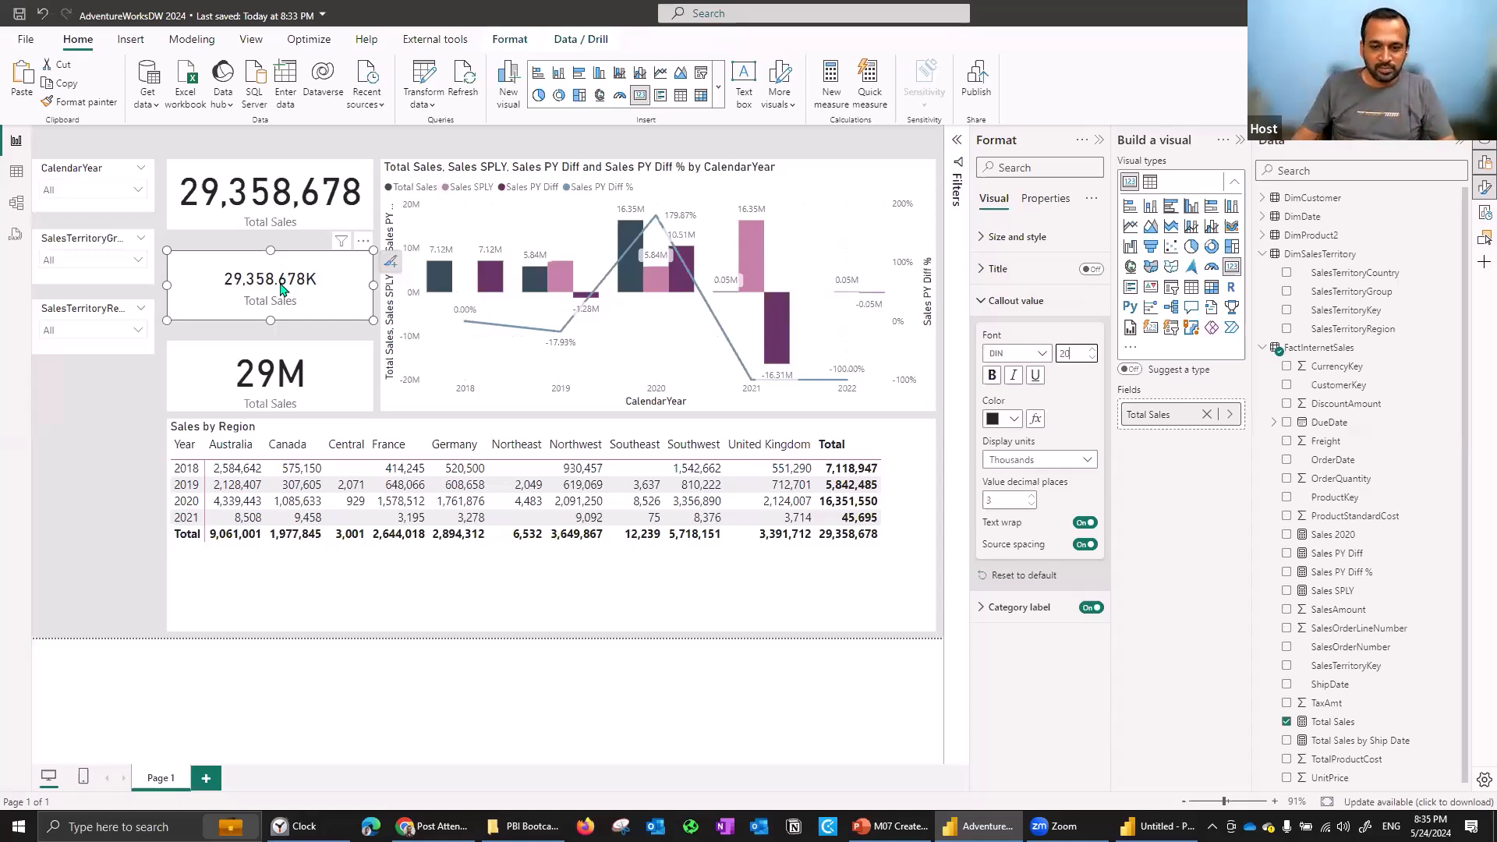
# Examine the Sales by Region matrix's Specific column formatting options, including the background color, and collapse them again.
pyautogui.click(753, 589)
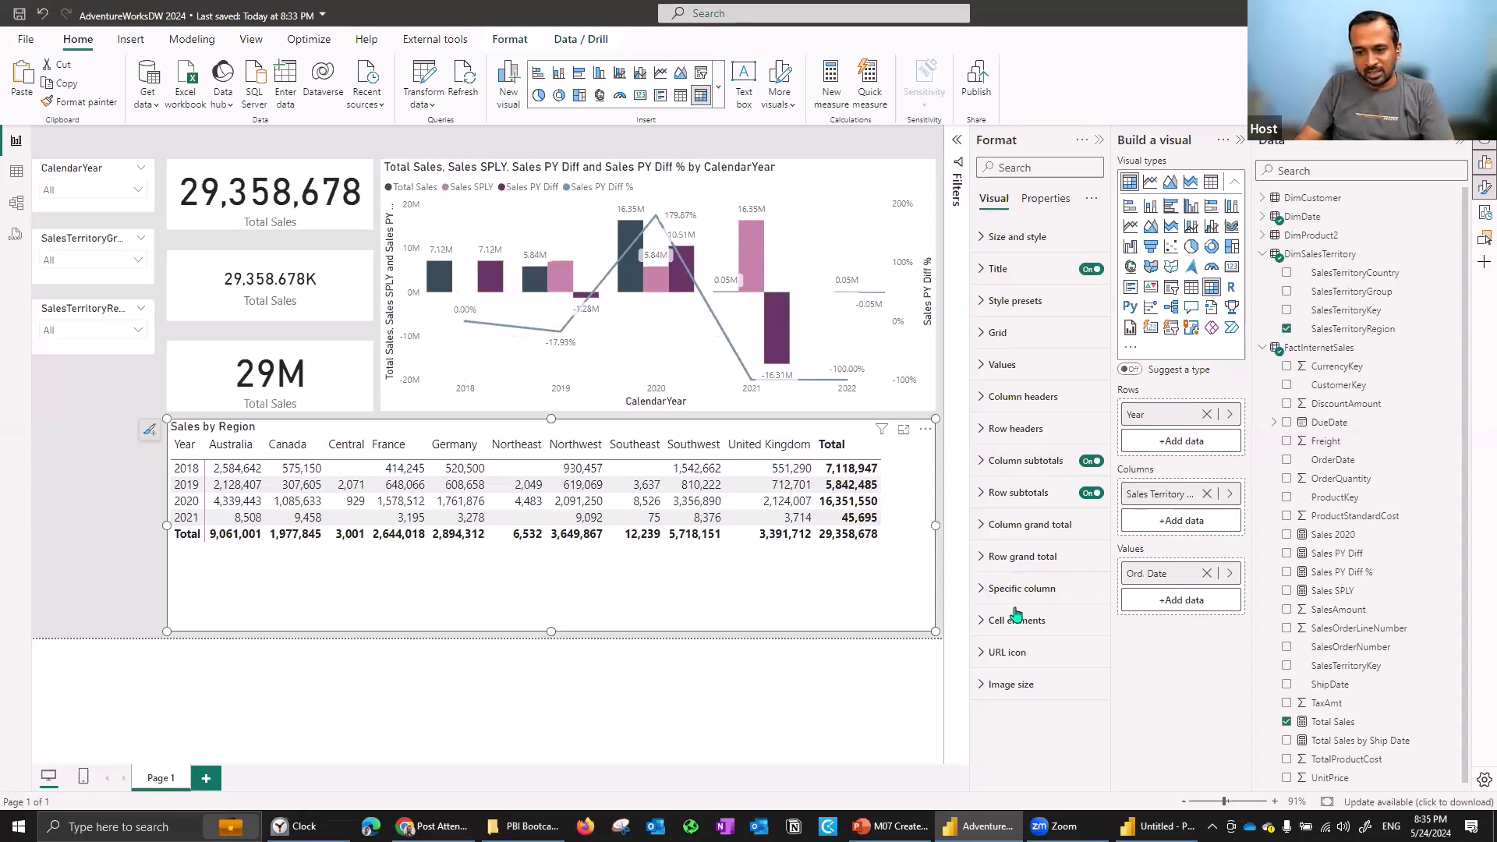
pyautogui.click(1059, 590)
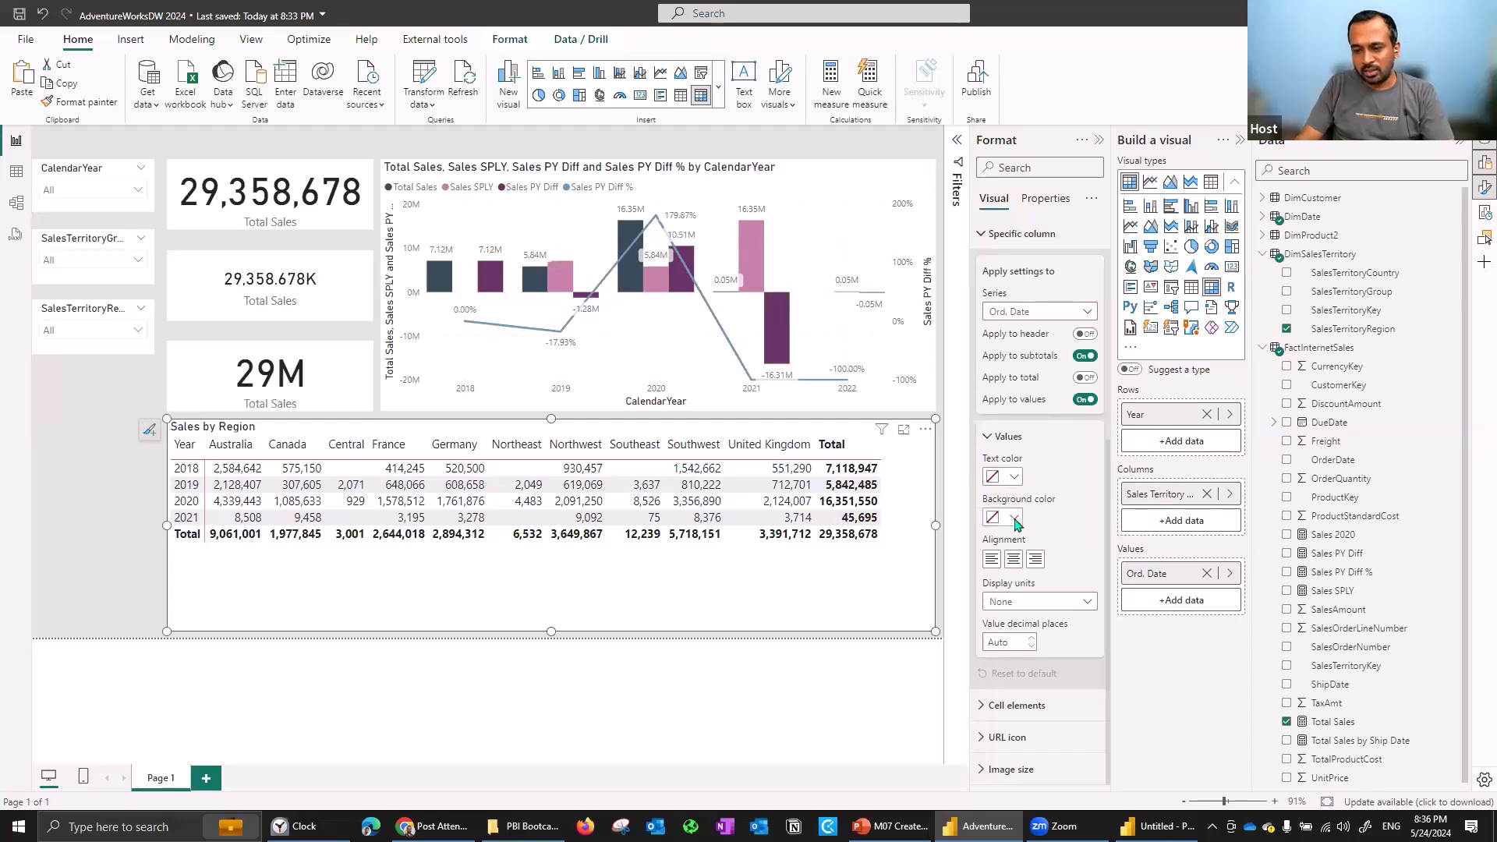
pyautogui.click(1014, 518)
pyautogui.click(1016, 253)
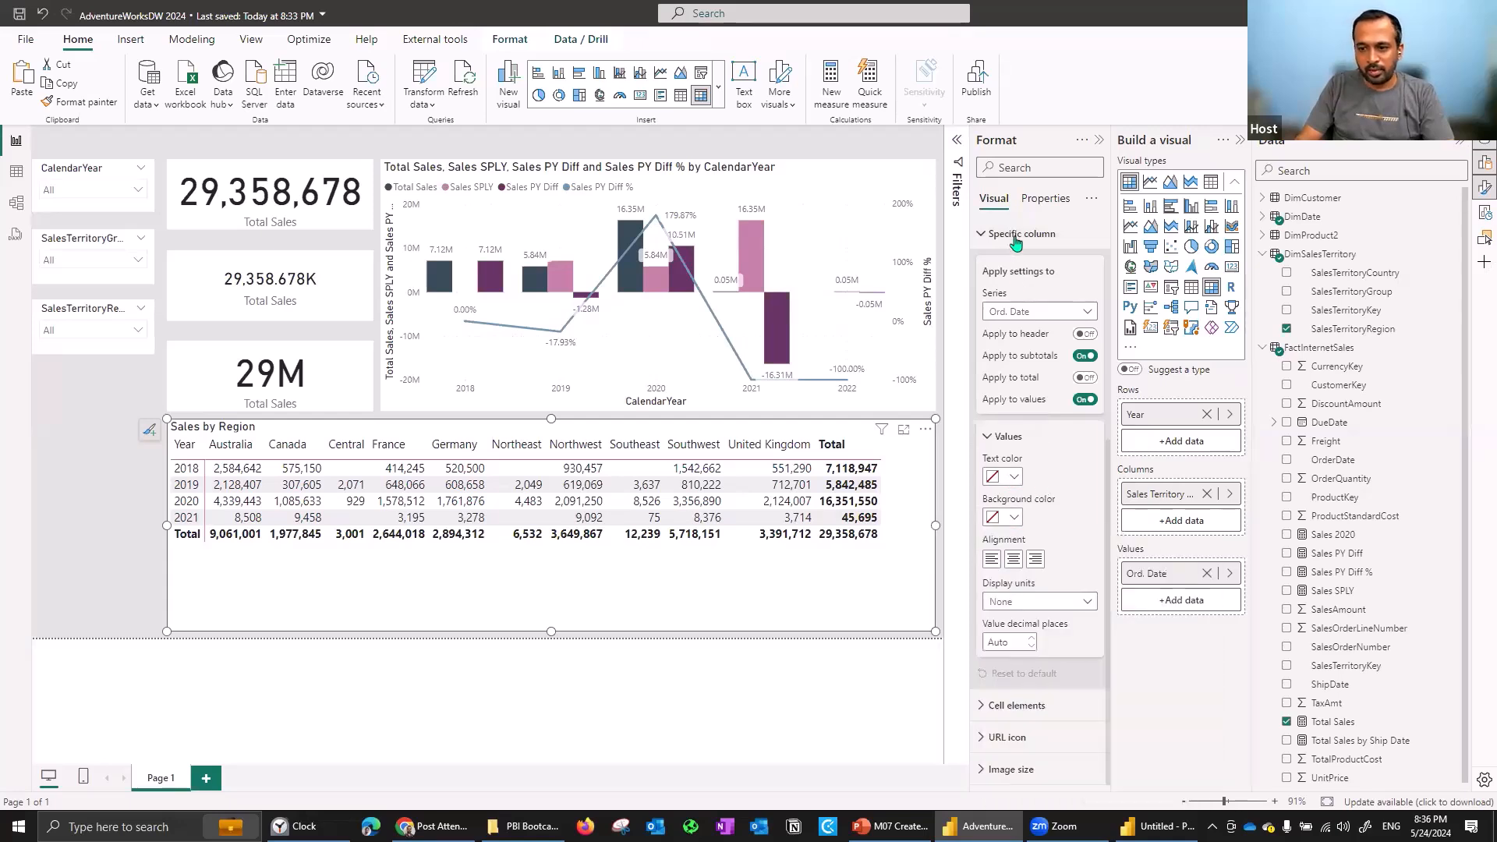
pyautogui.click(1016, 243)
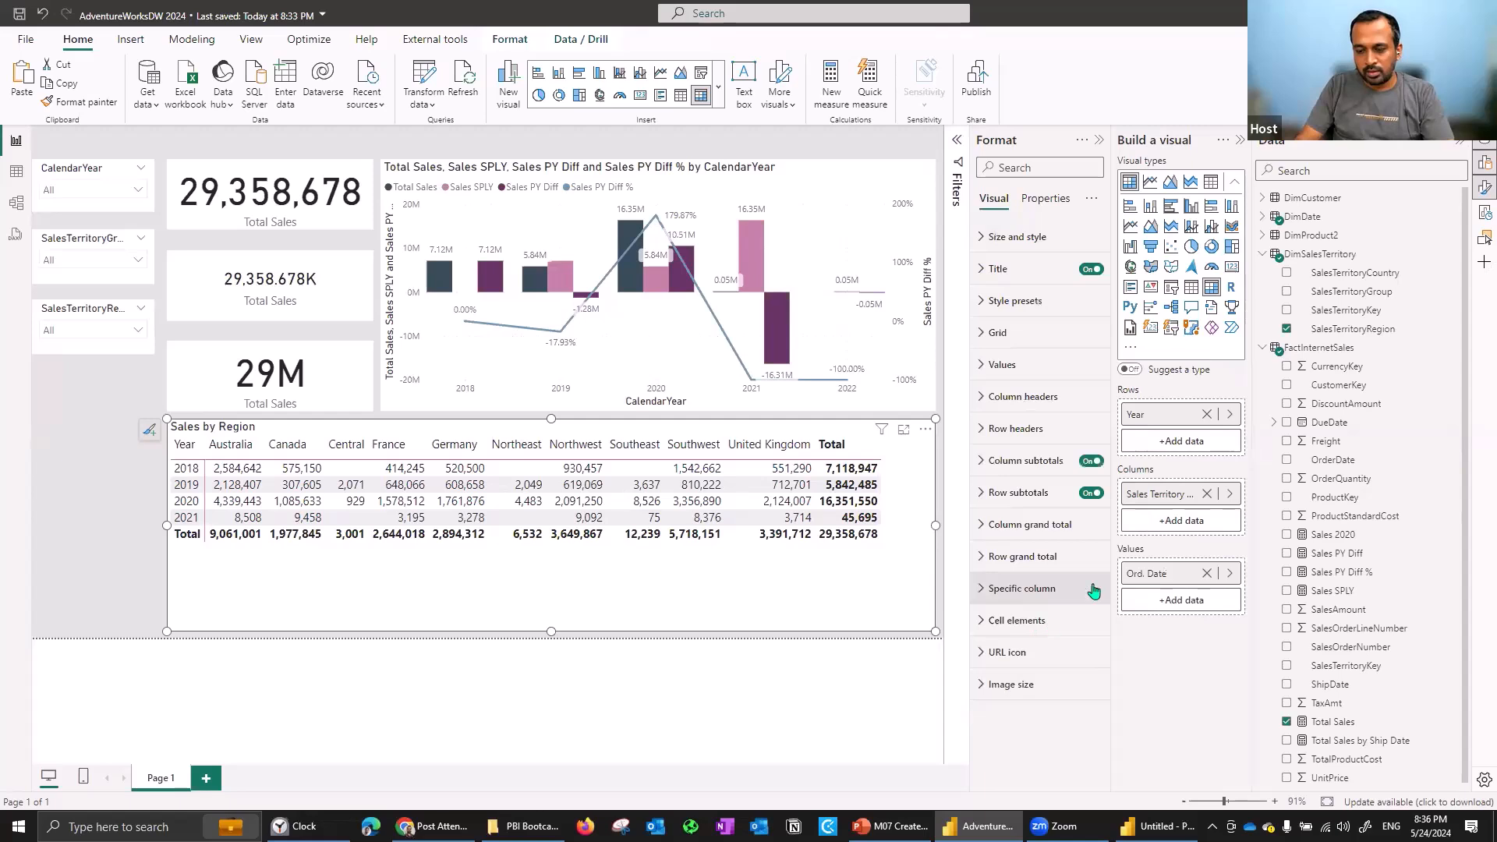
# Turn on background color and font color in the cell elements formatting of the Sales by Region matrix.
pyautogui.click(1091, 619)
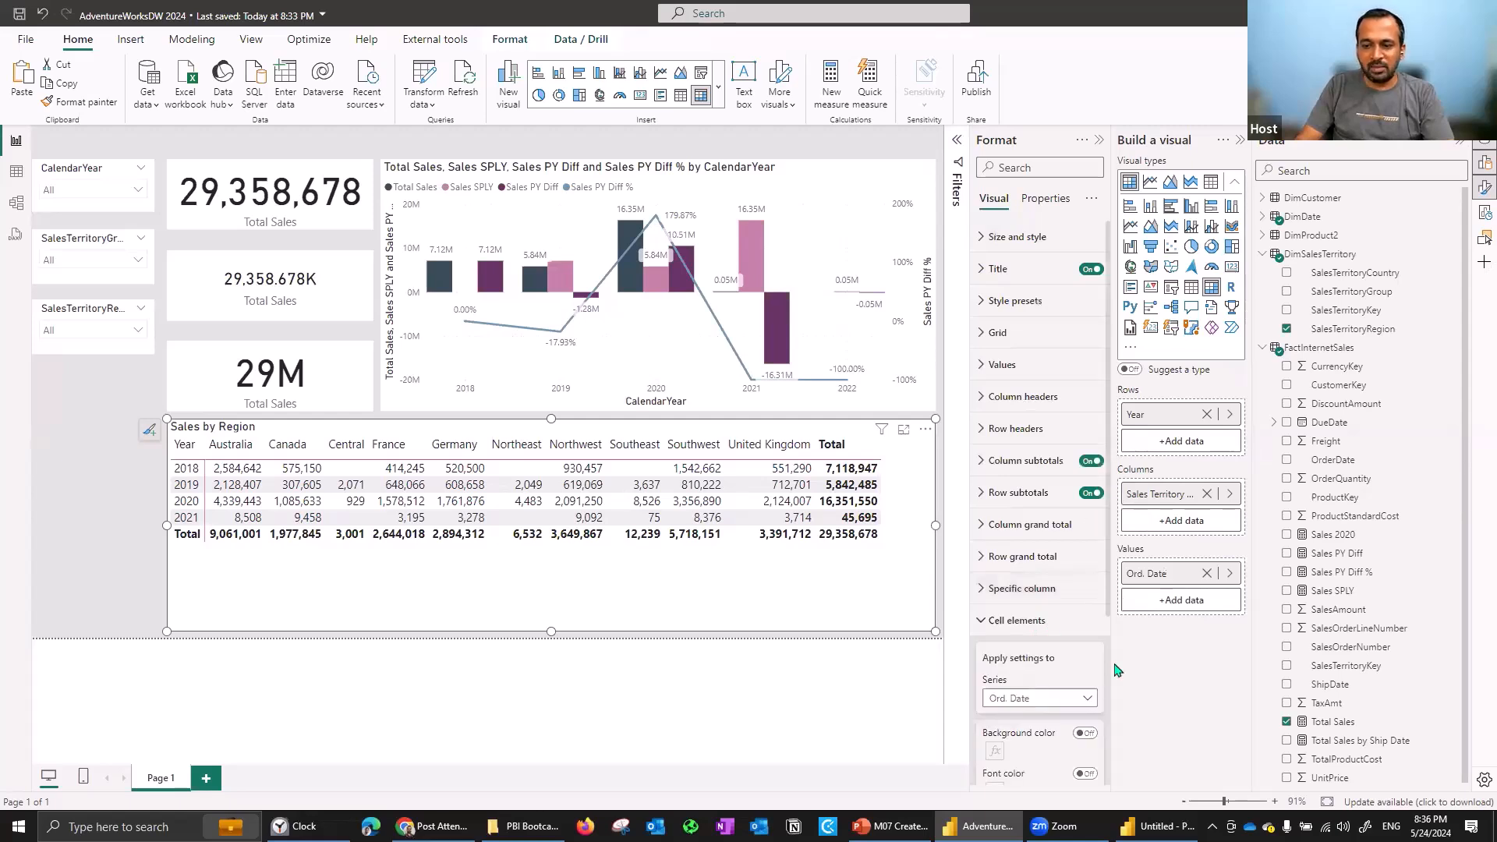
pyautogui.scroll(-3, 1083, 592)
pyautogui.click(1027, 460)
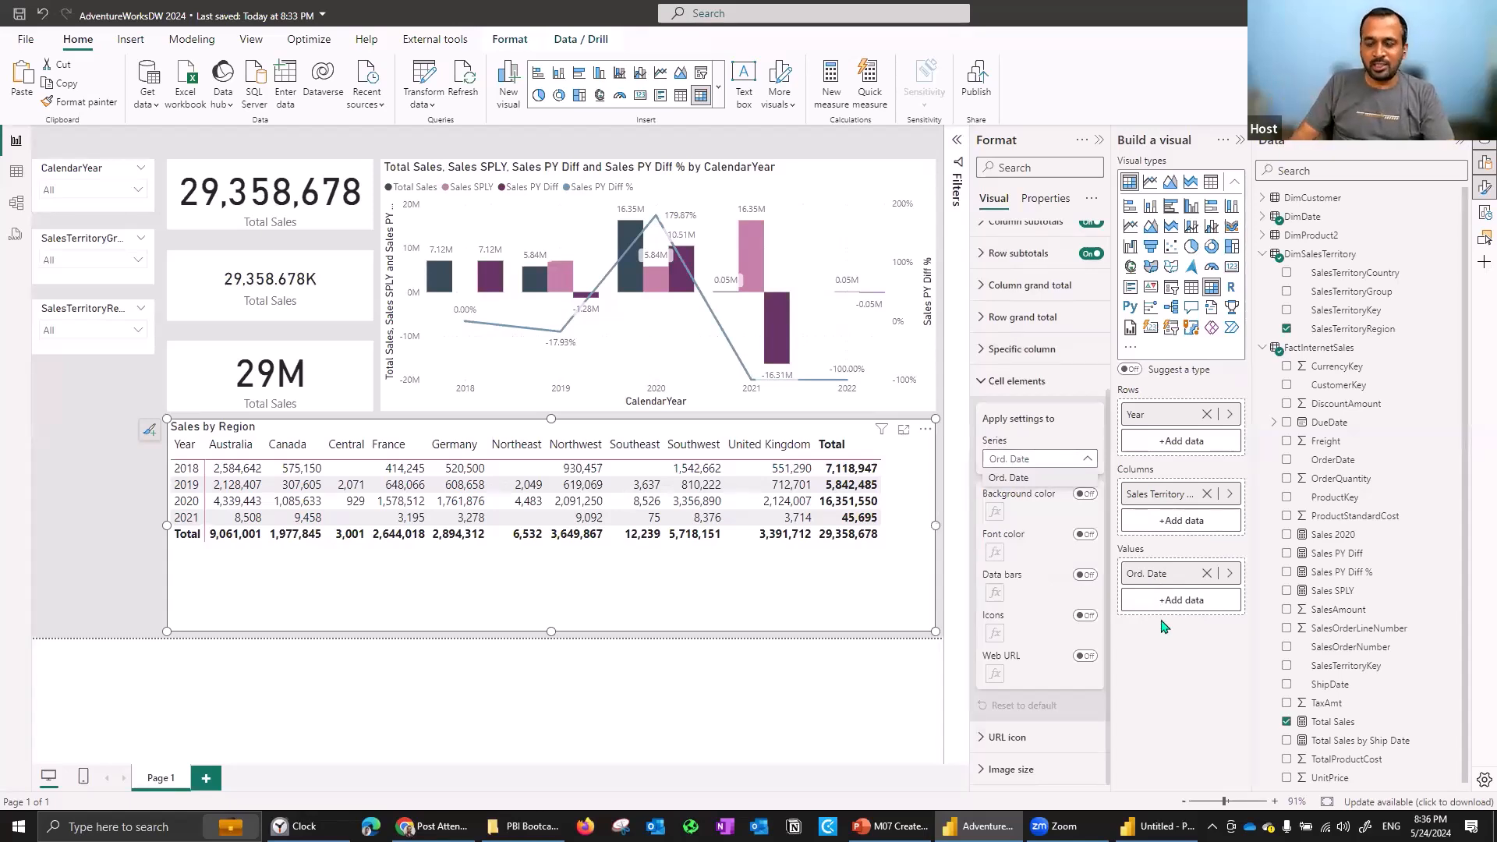
pyautogui.click(1048, 475)
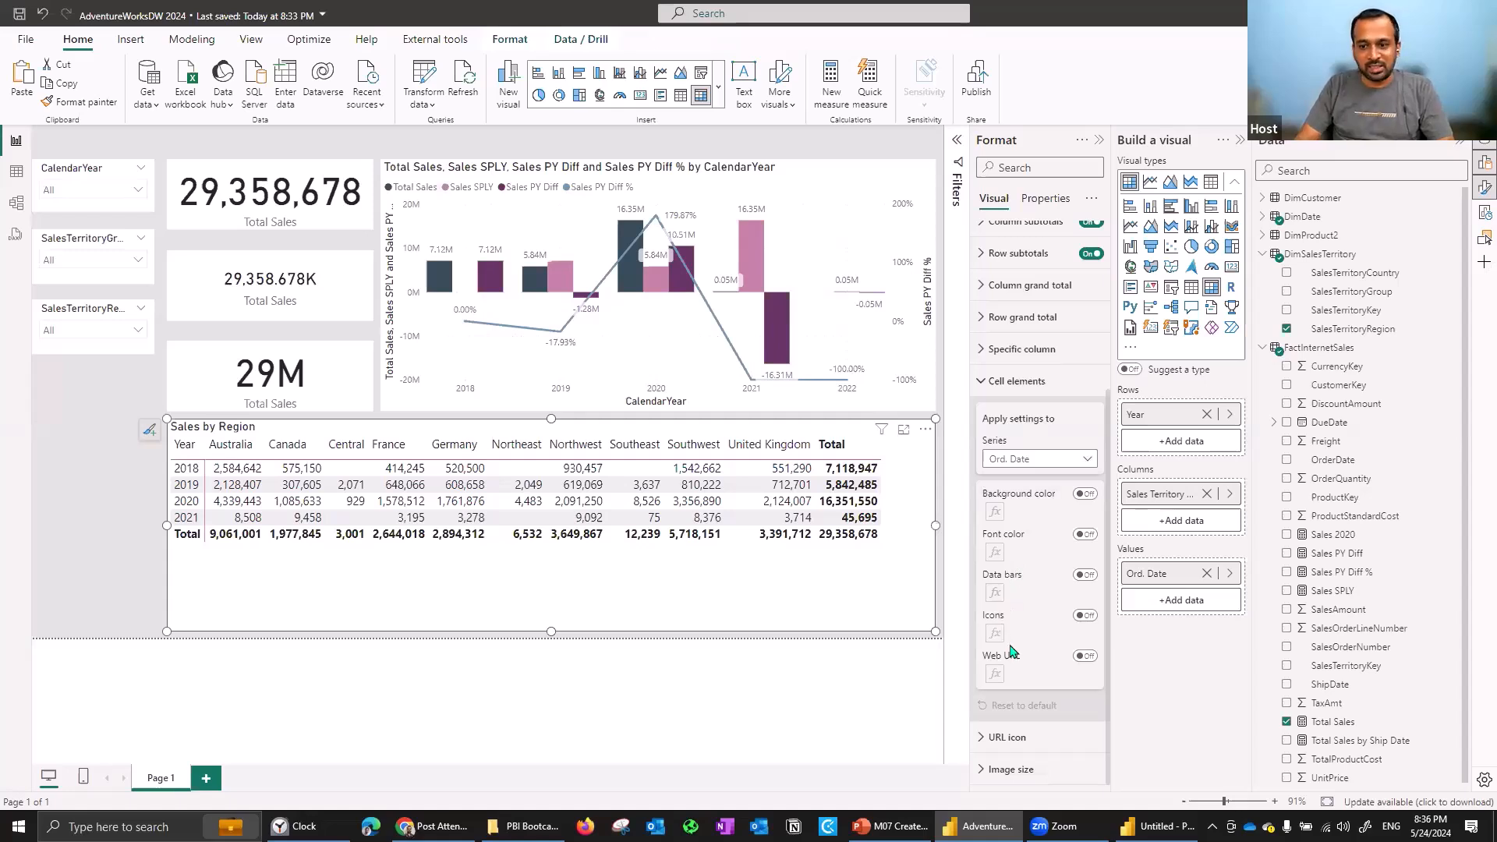
pyautogui.click(1085, 494)
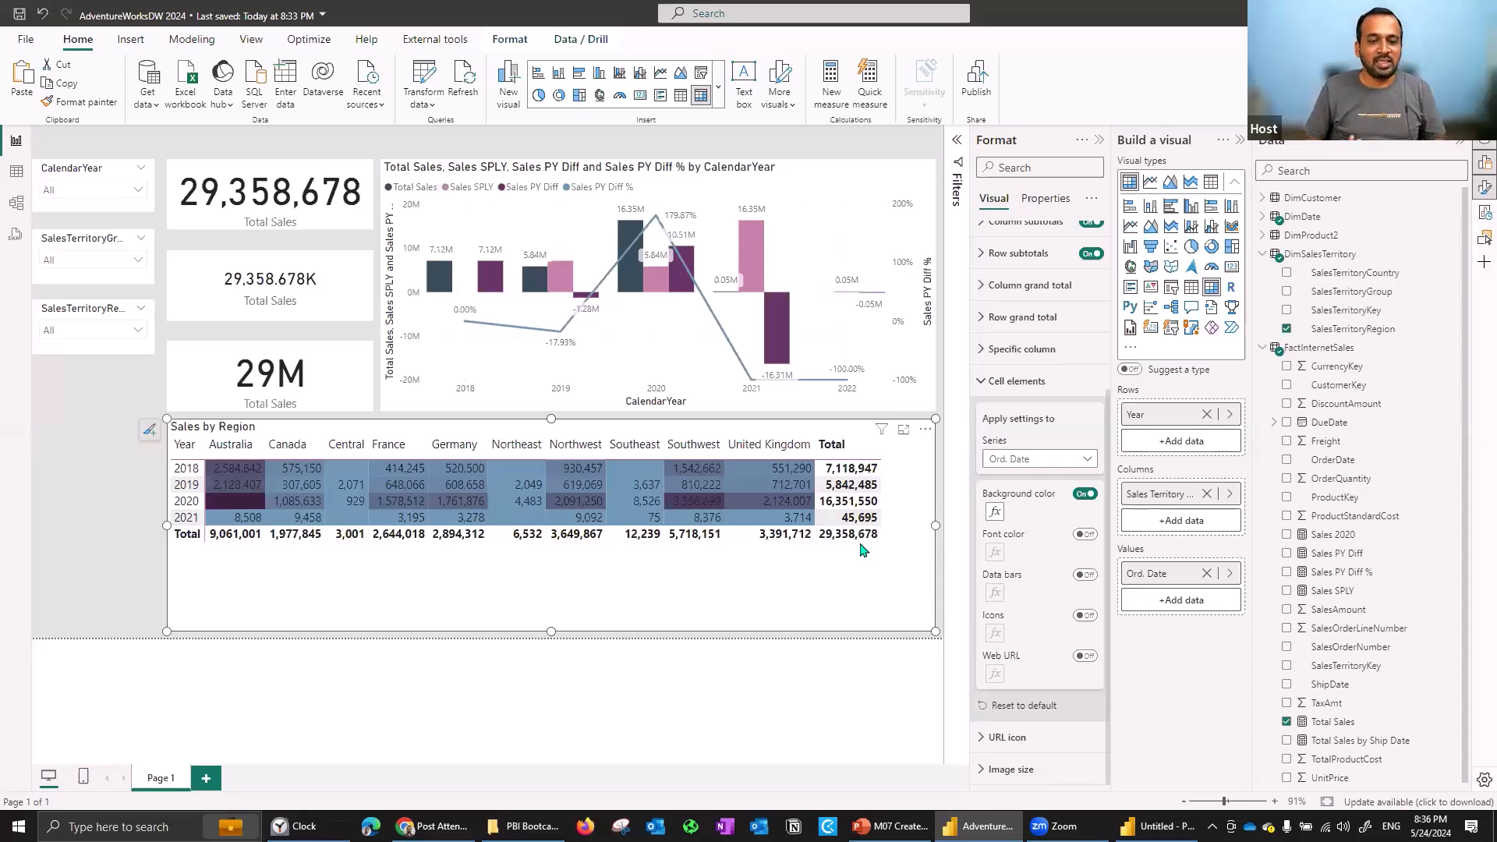
pyautogui.click(1084, 535)
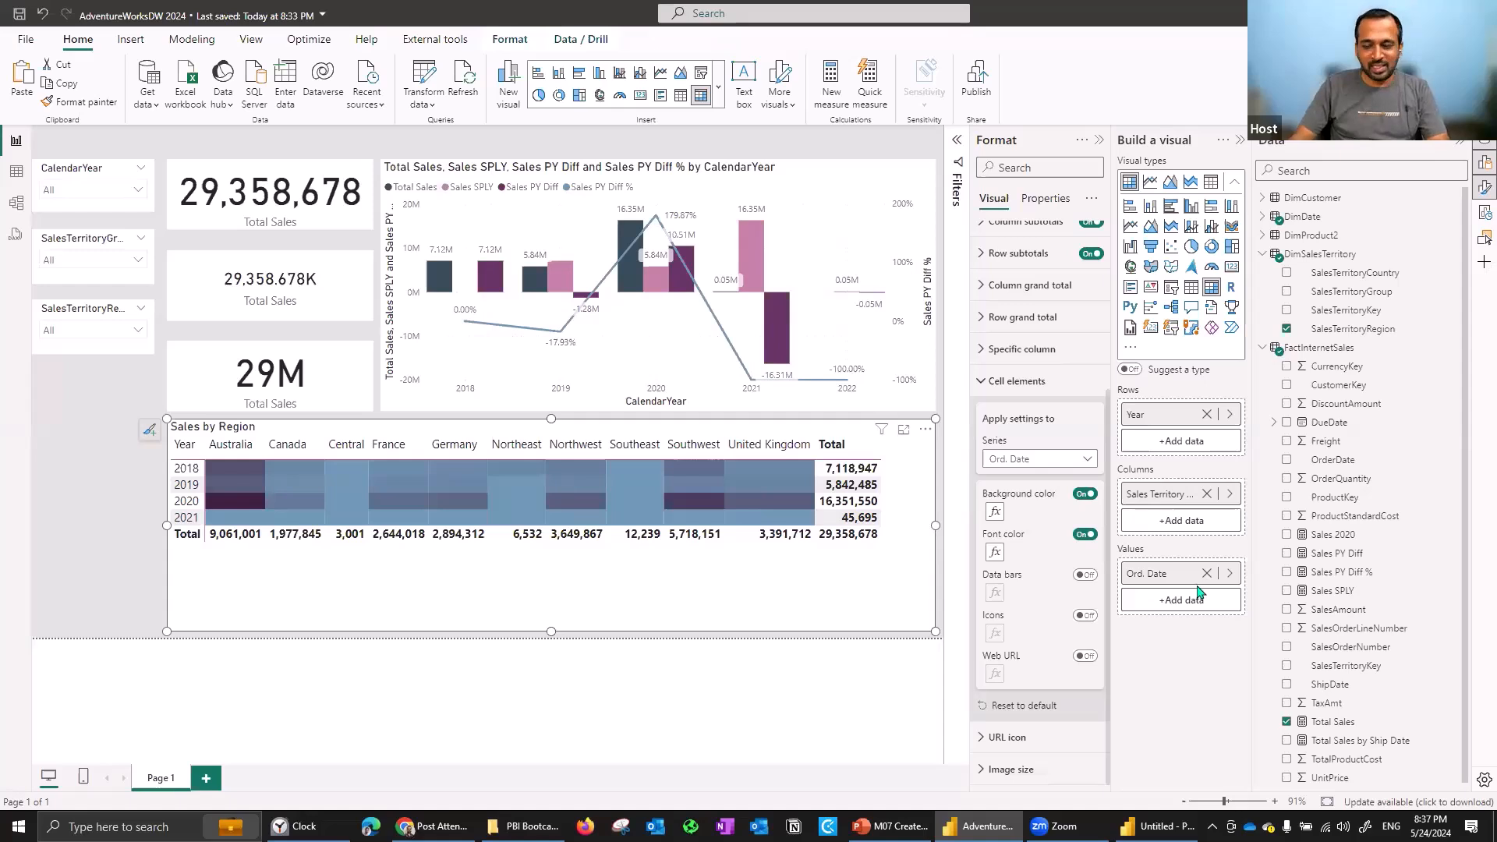
# Set both the maximum and the minimum color of the matrix's font color gradient to white (#FFFFFF).
pyautogui.click(995, 553)
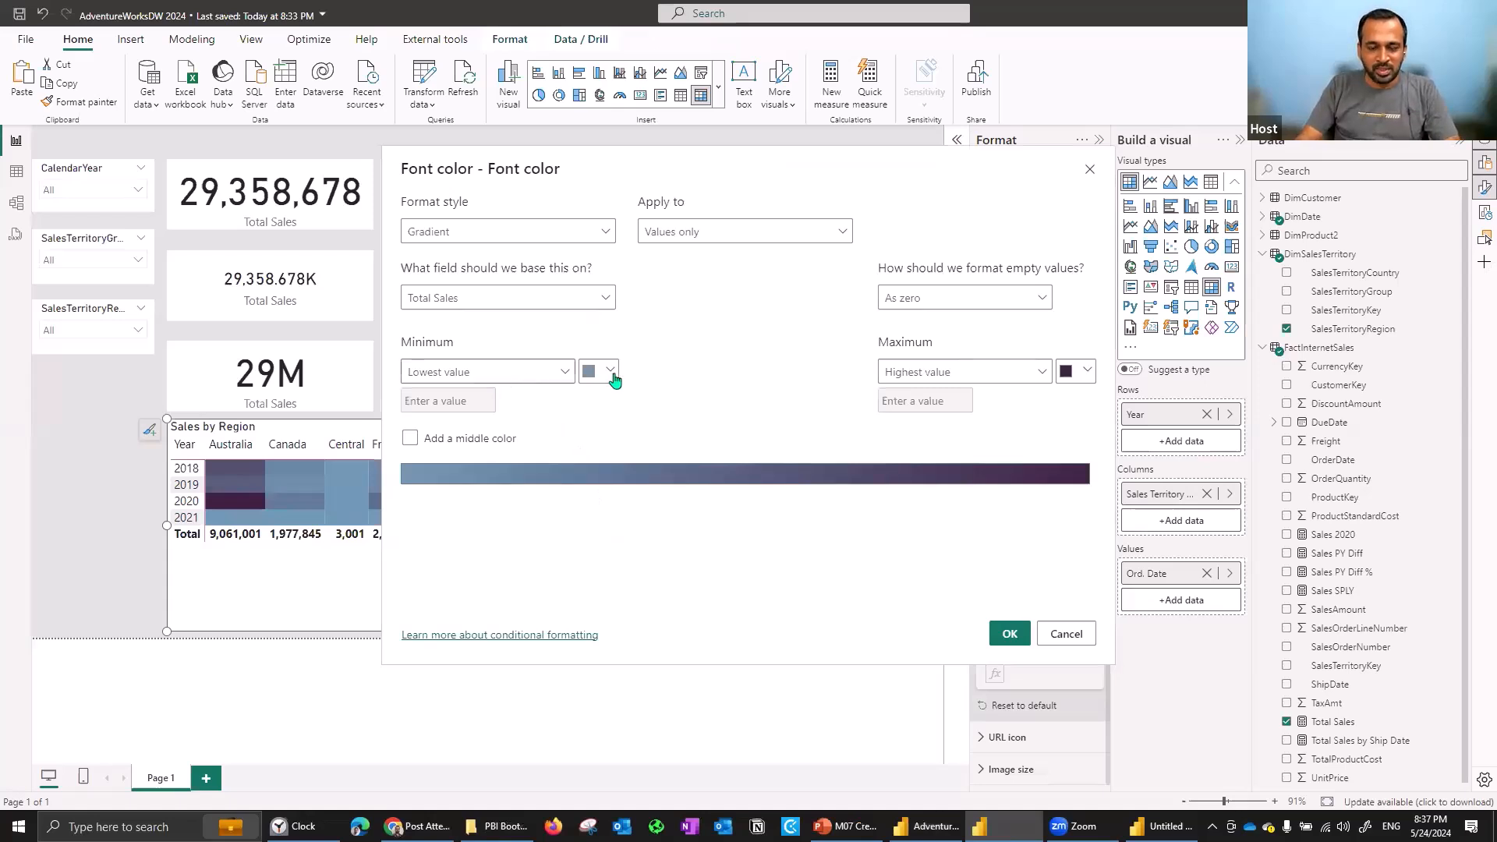
pyautogui.click(1085, 373)
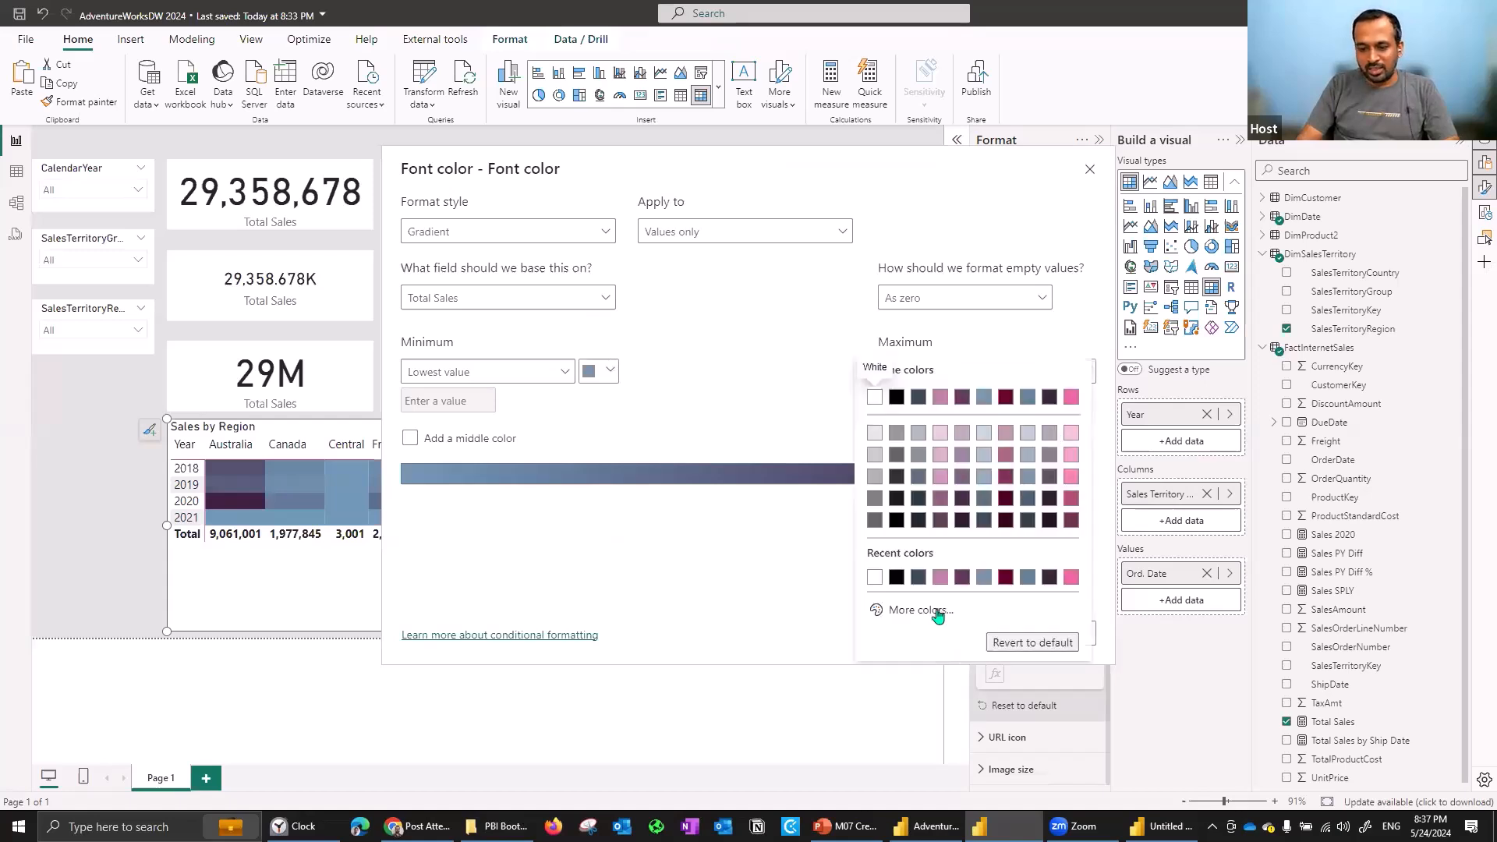
pyautogui.click(935, 612)
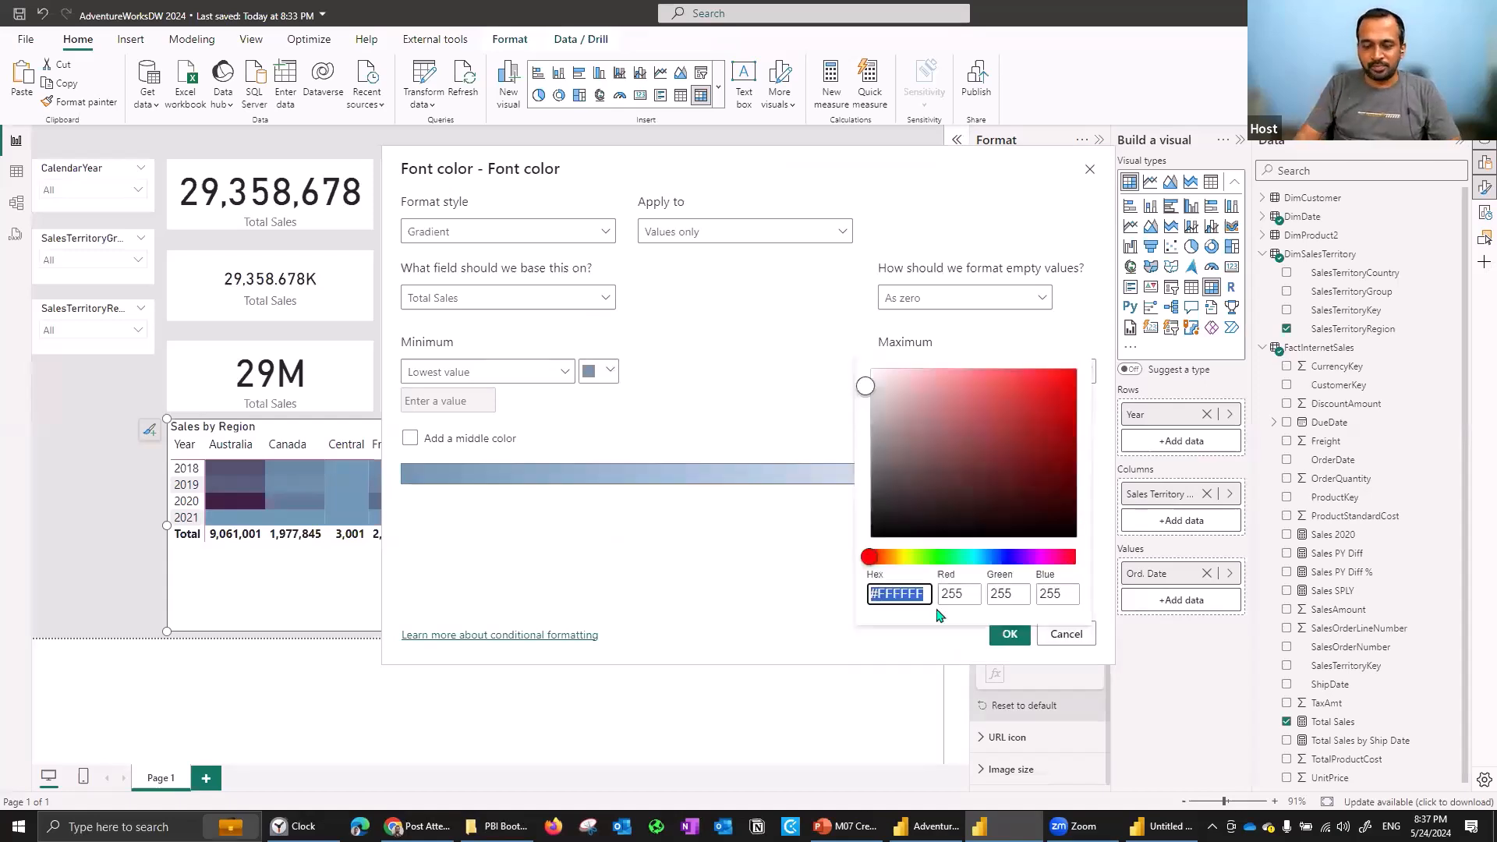
pyautogui.click(925, 590)
pyautogui.doubleClick(925, 591)
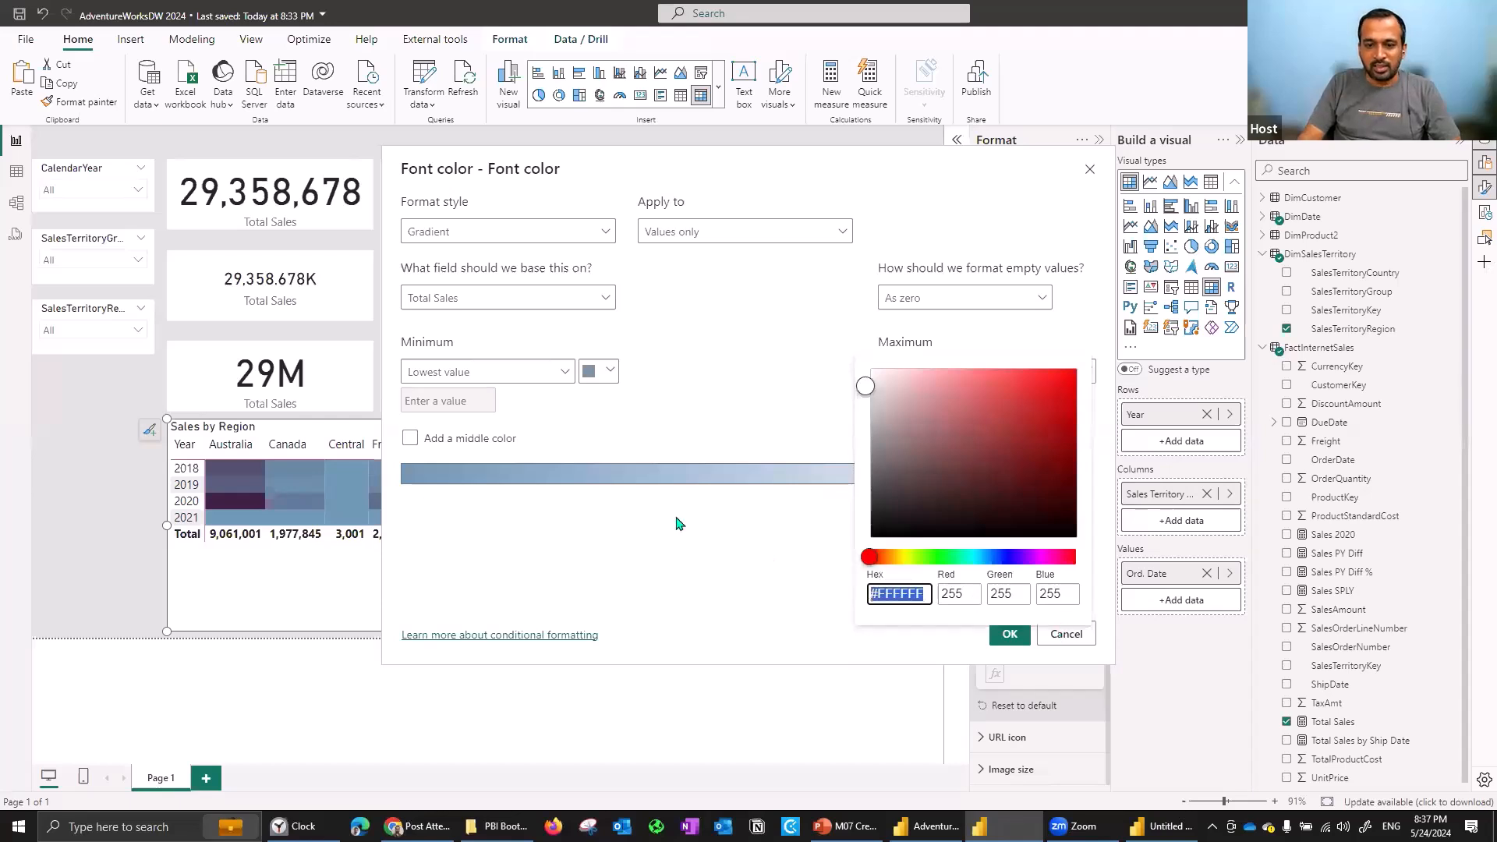
pyautogui.click(676, 523)
pyautogui.click(610, 372)
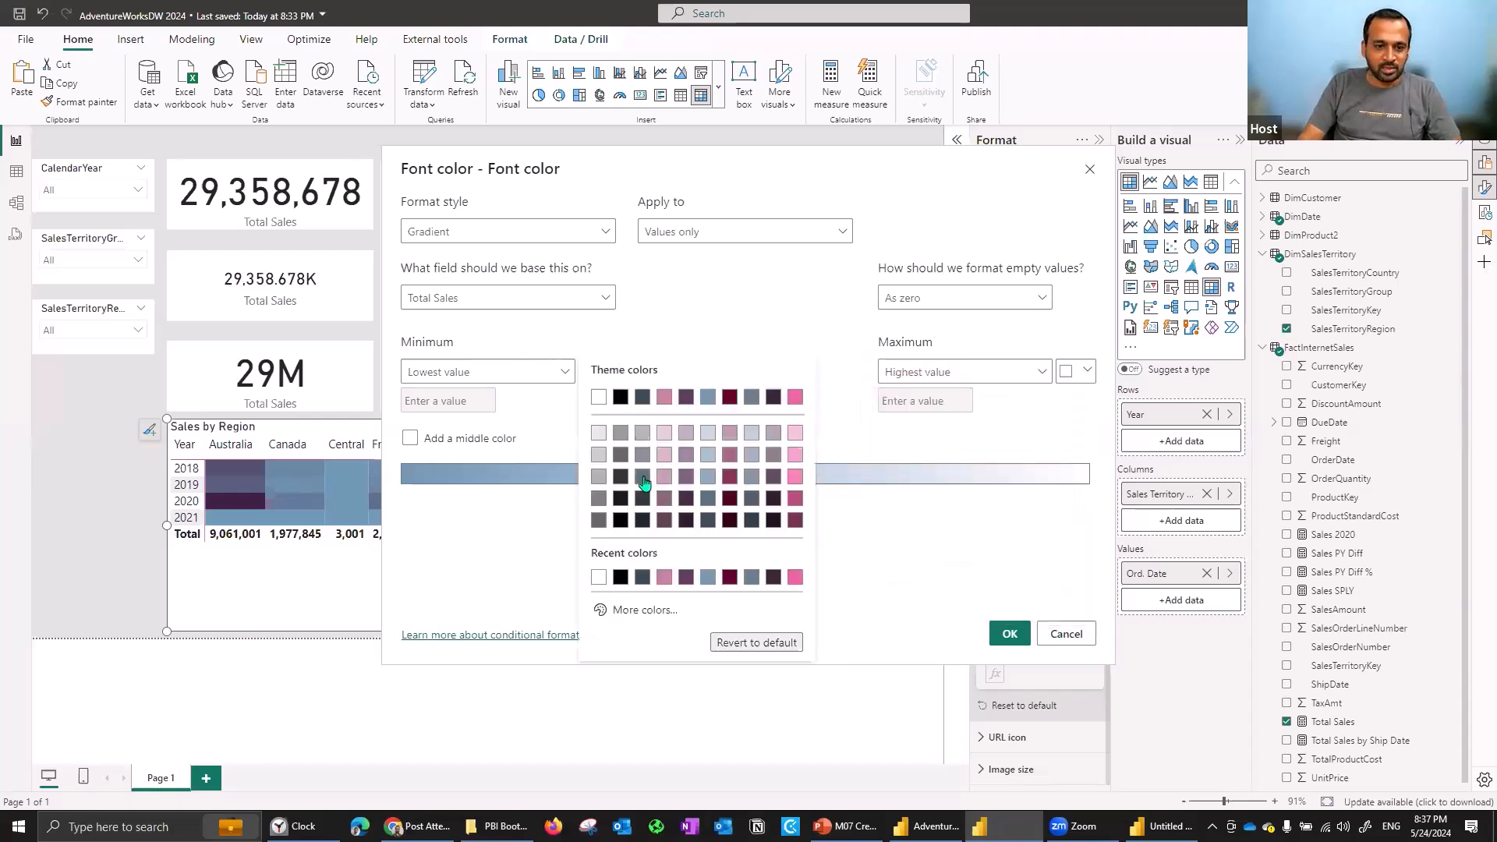
pyautogui.click(672, 612)
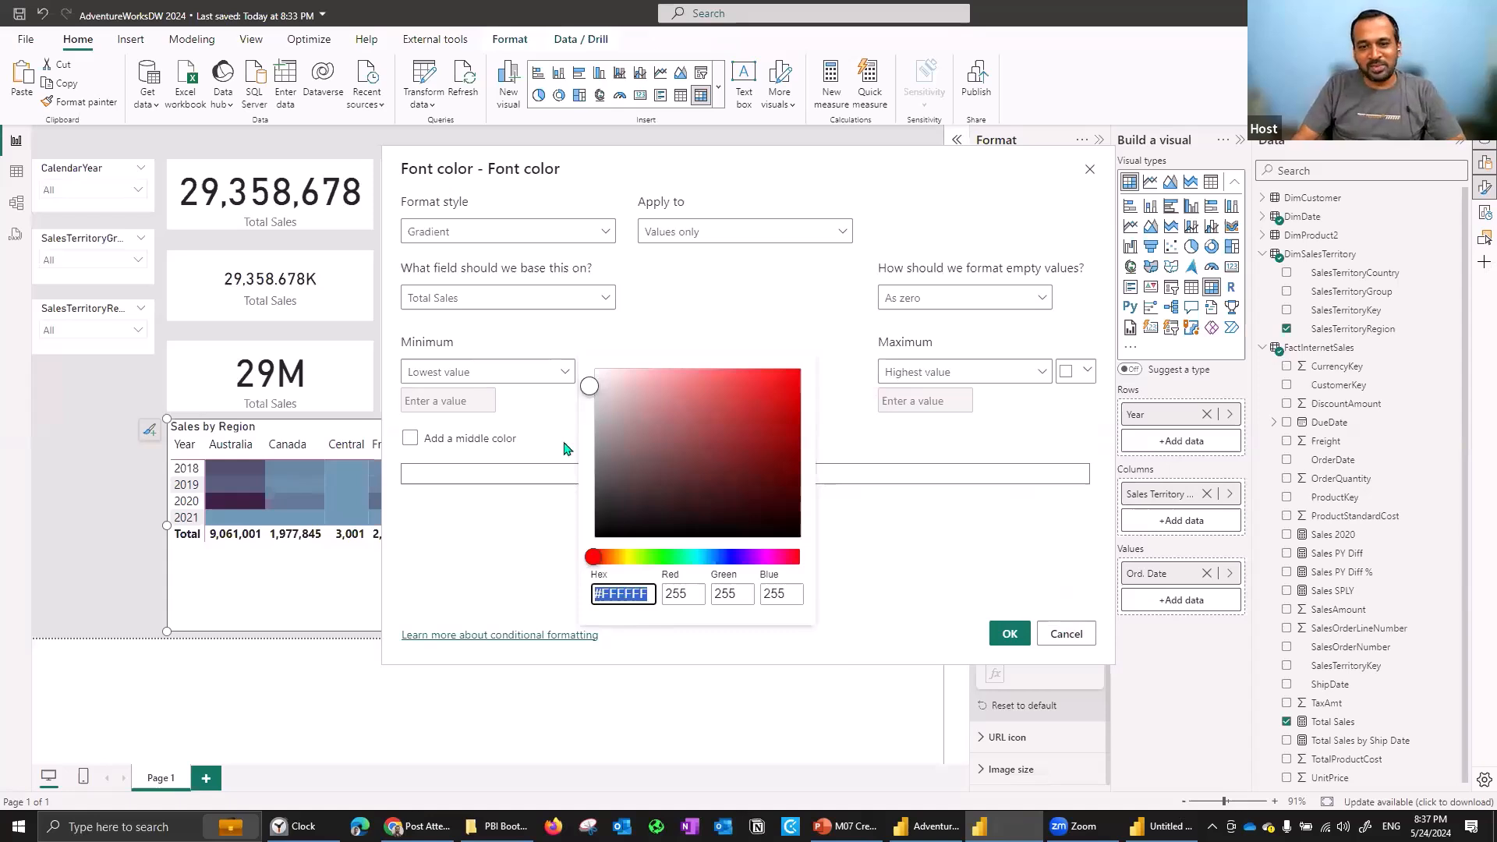
pyautogui.click(573, 415)
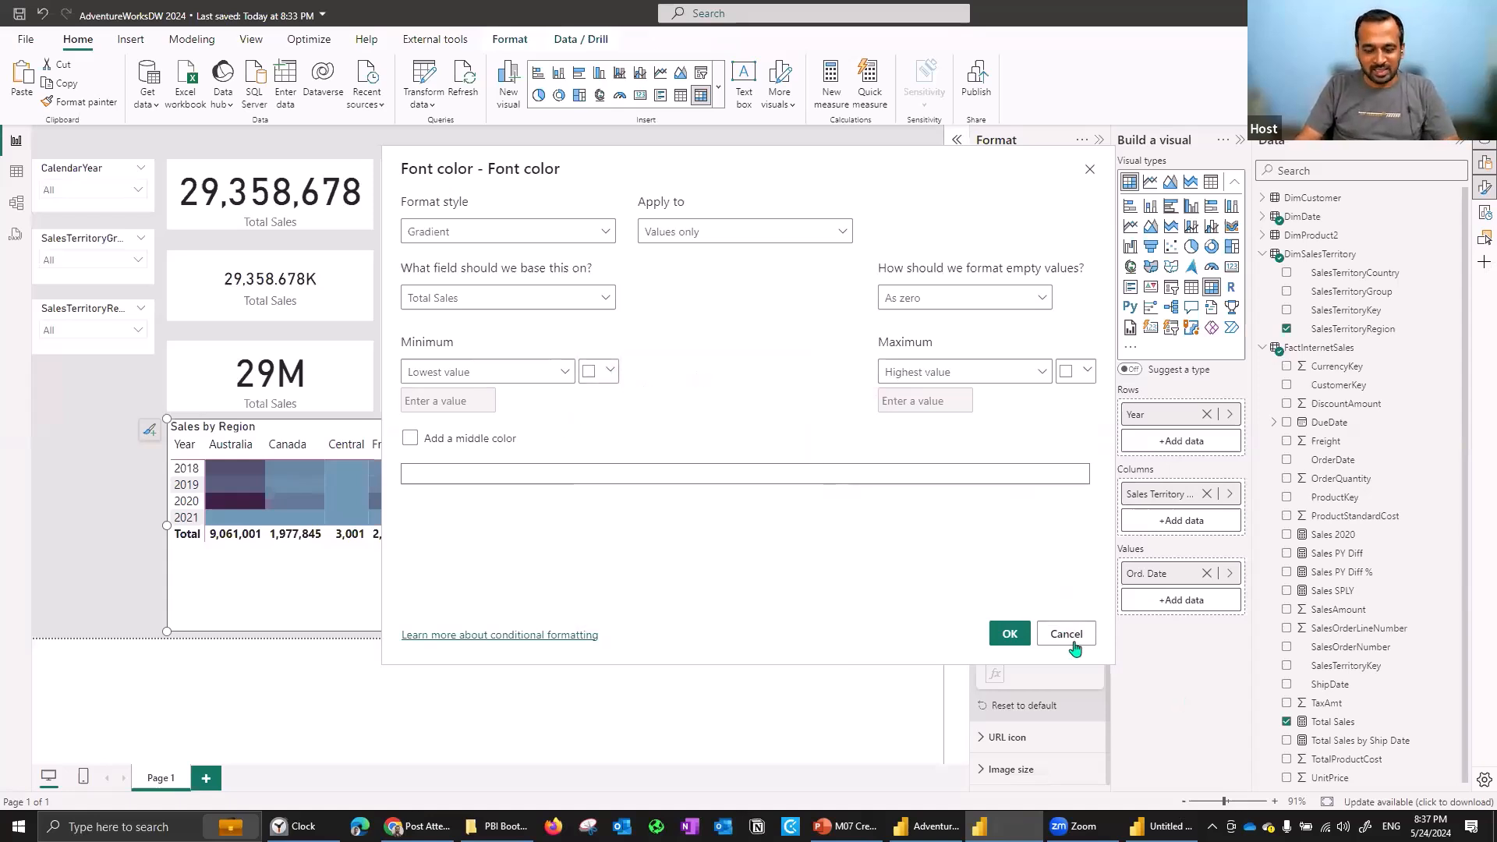
# Set the font color gradient's minimum to theme color #364B59 and its maximum to light gray.
pyautogui.click(611, 371)
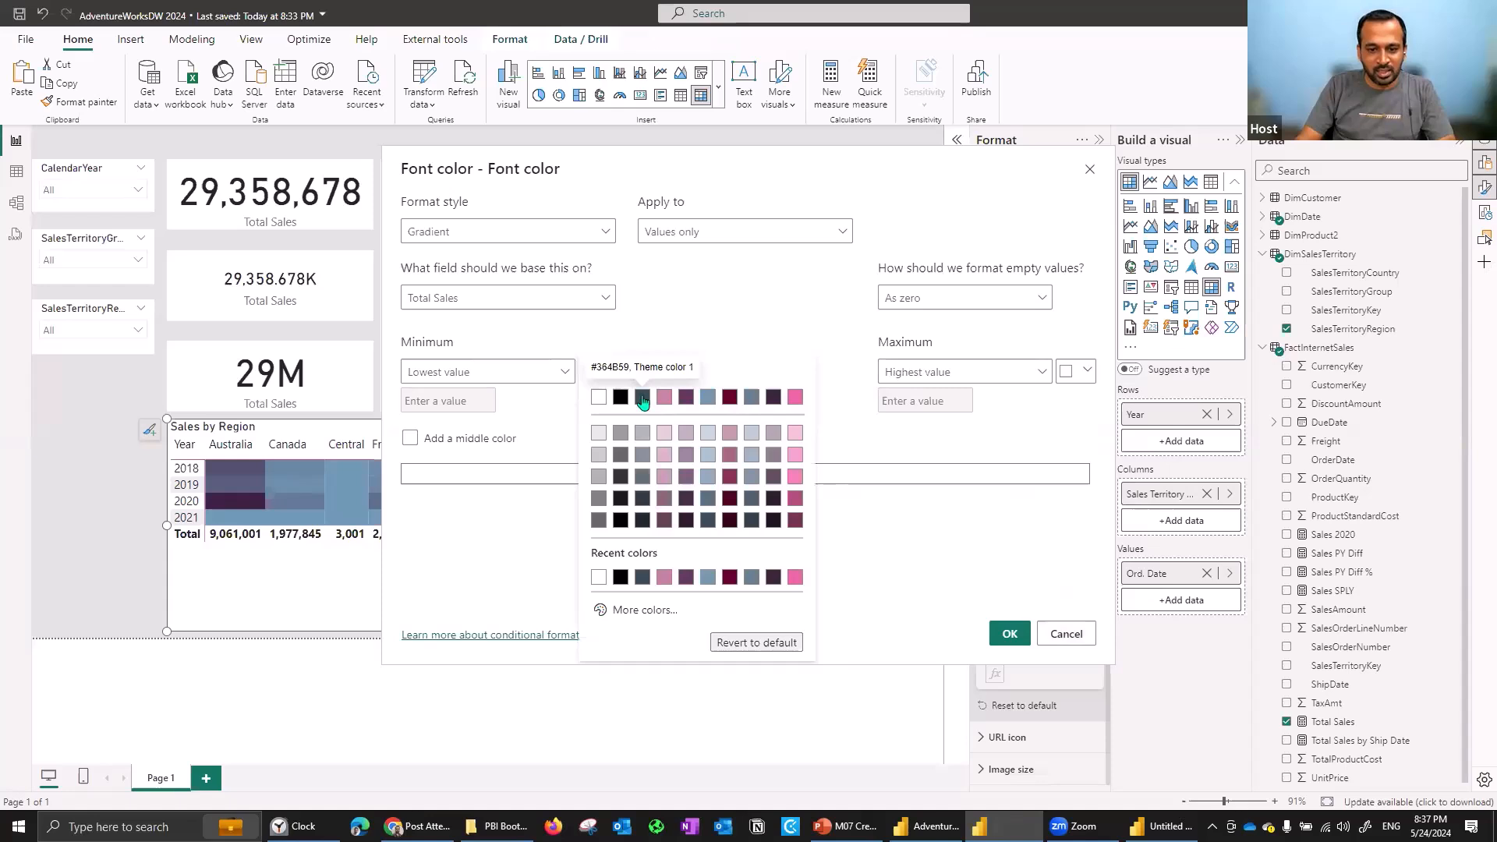
pyautogui.click(1121, 402)
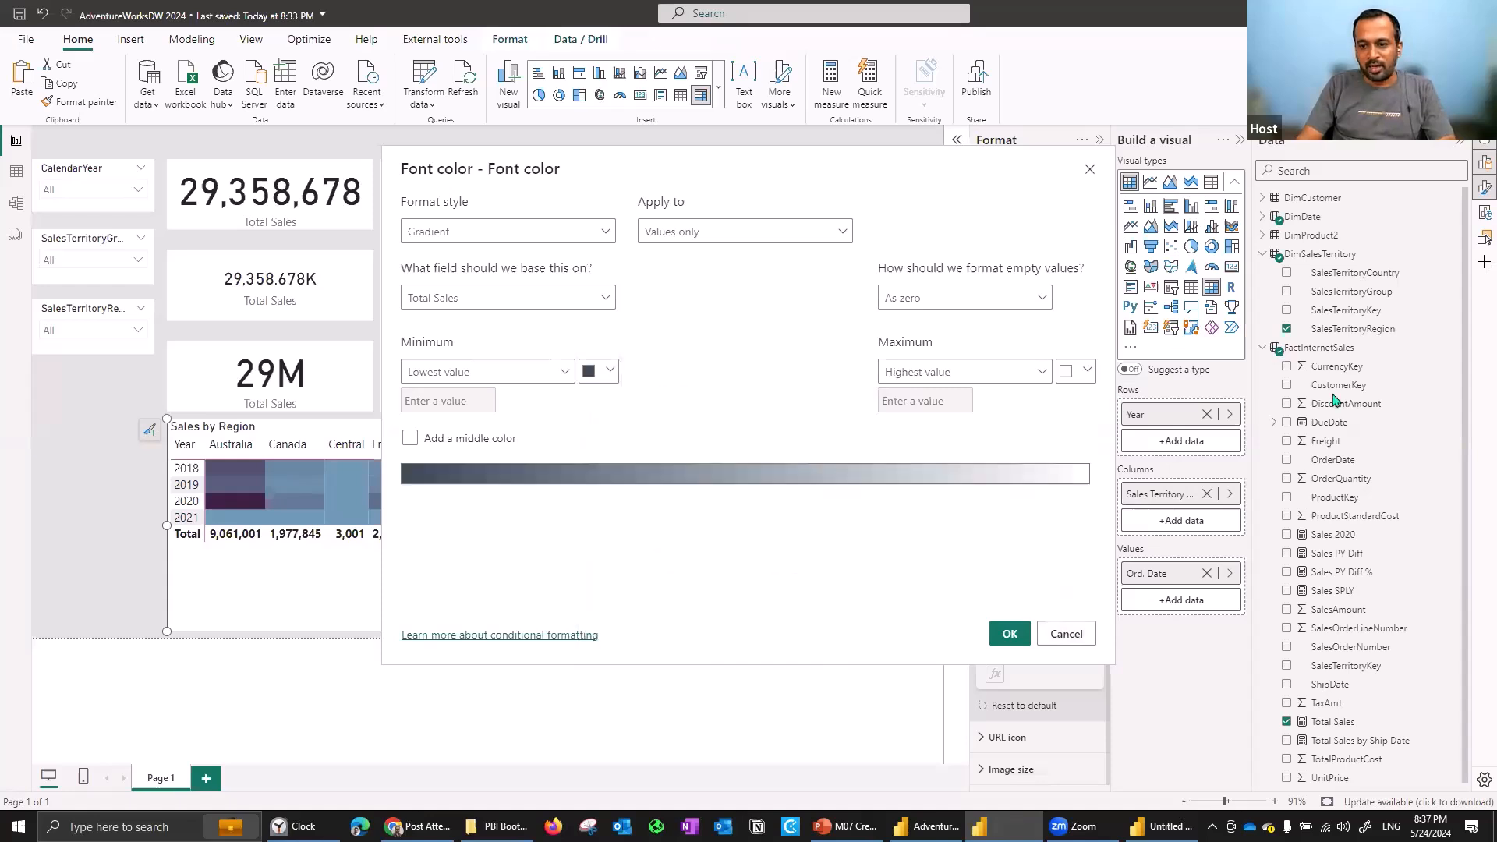
pyautogui.click(1086, 371)
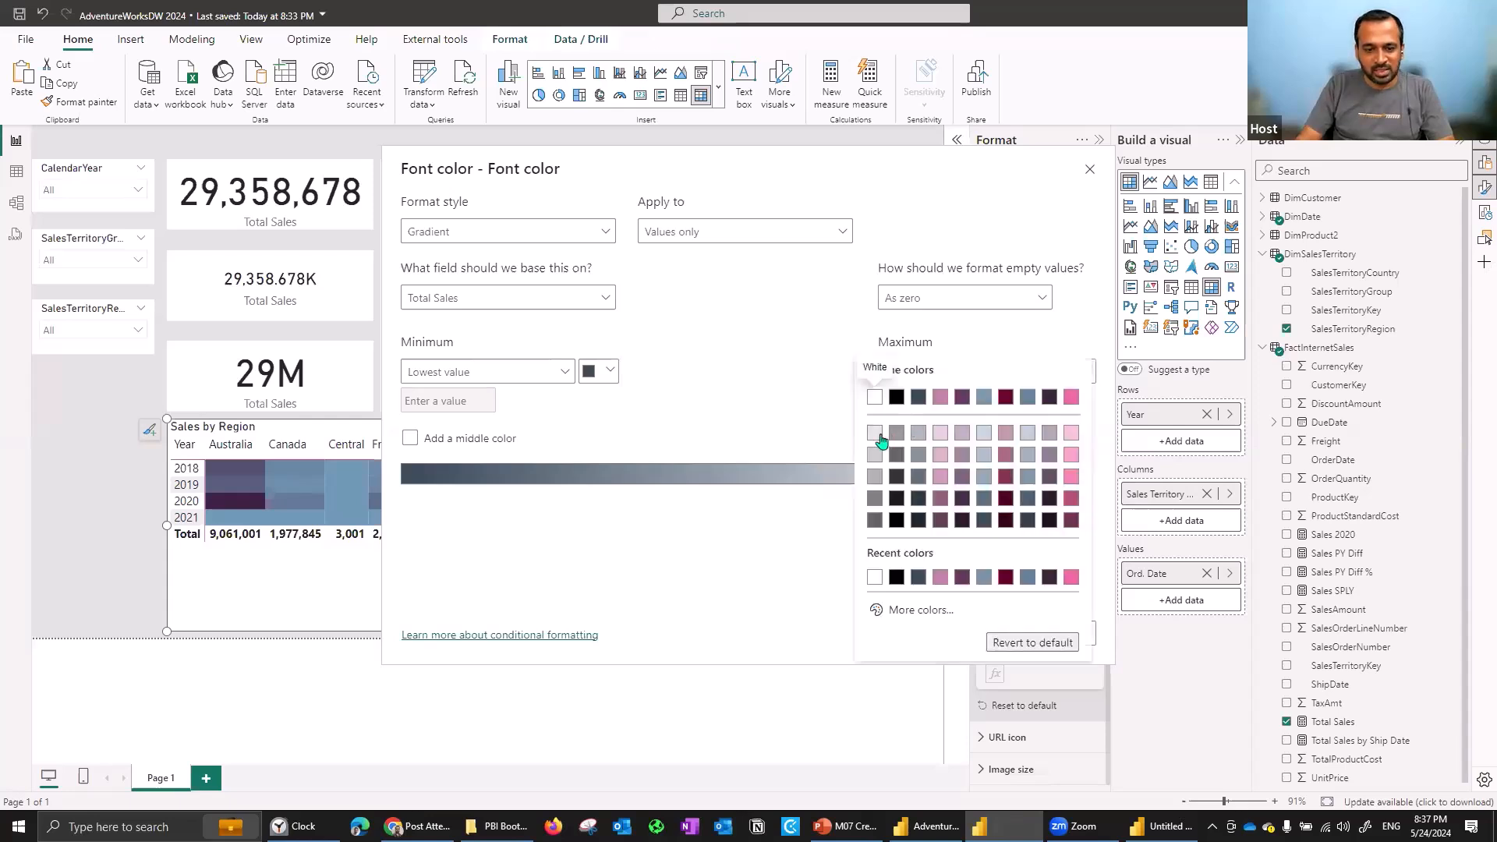
pyautogui.click(879, 438)
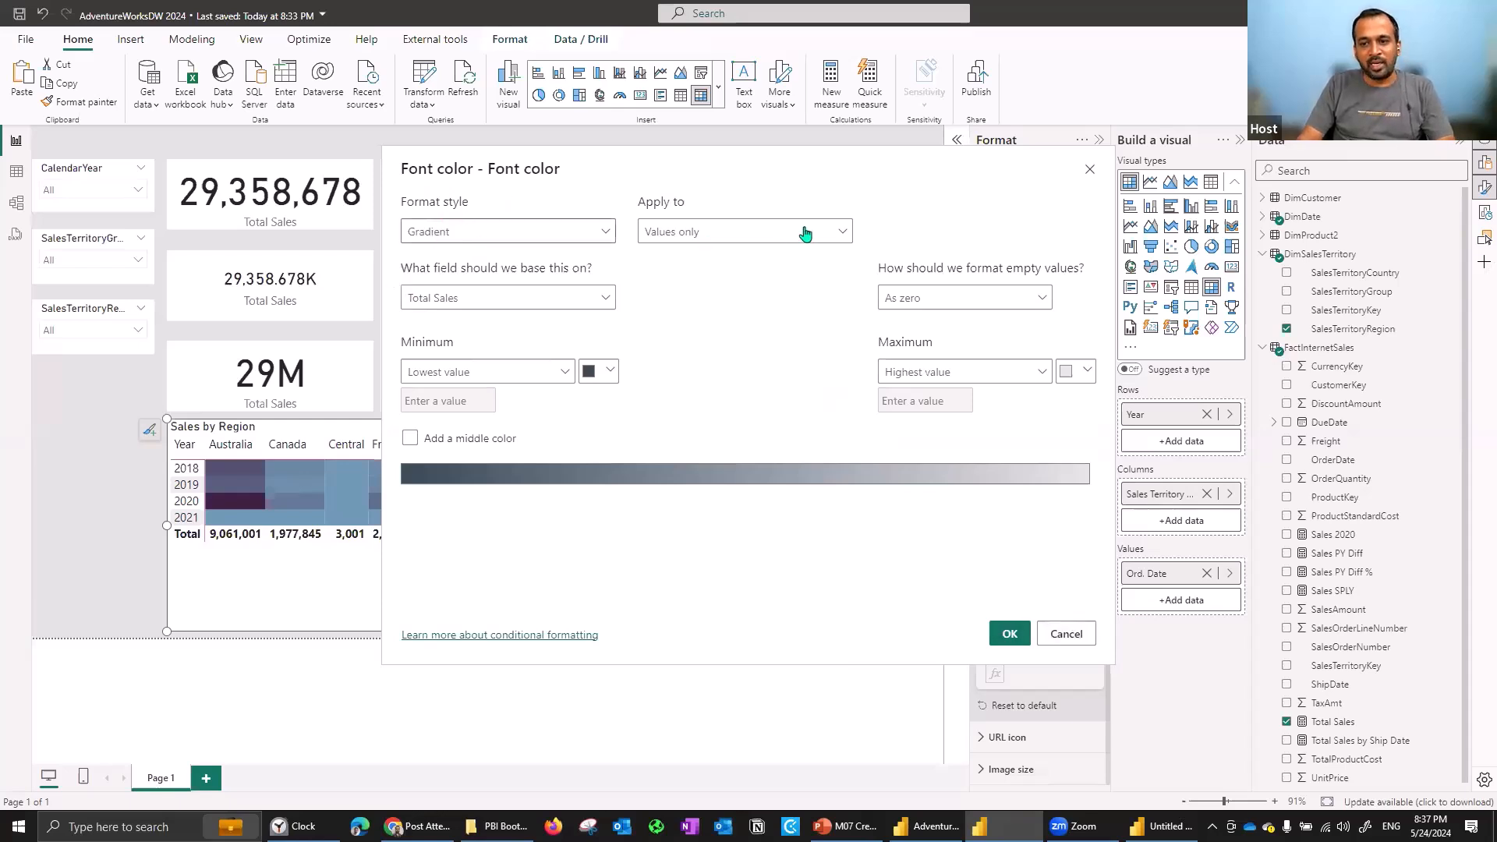
pyautogui.click(711, 236)
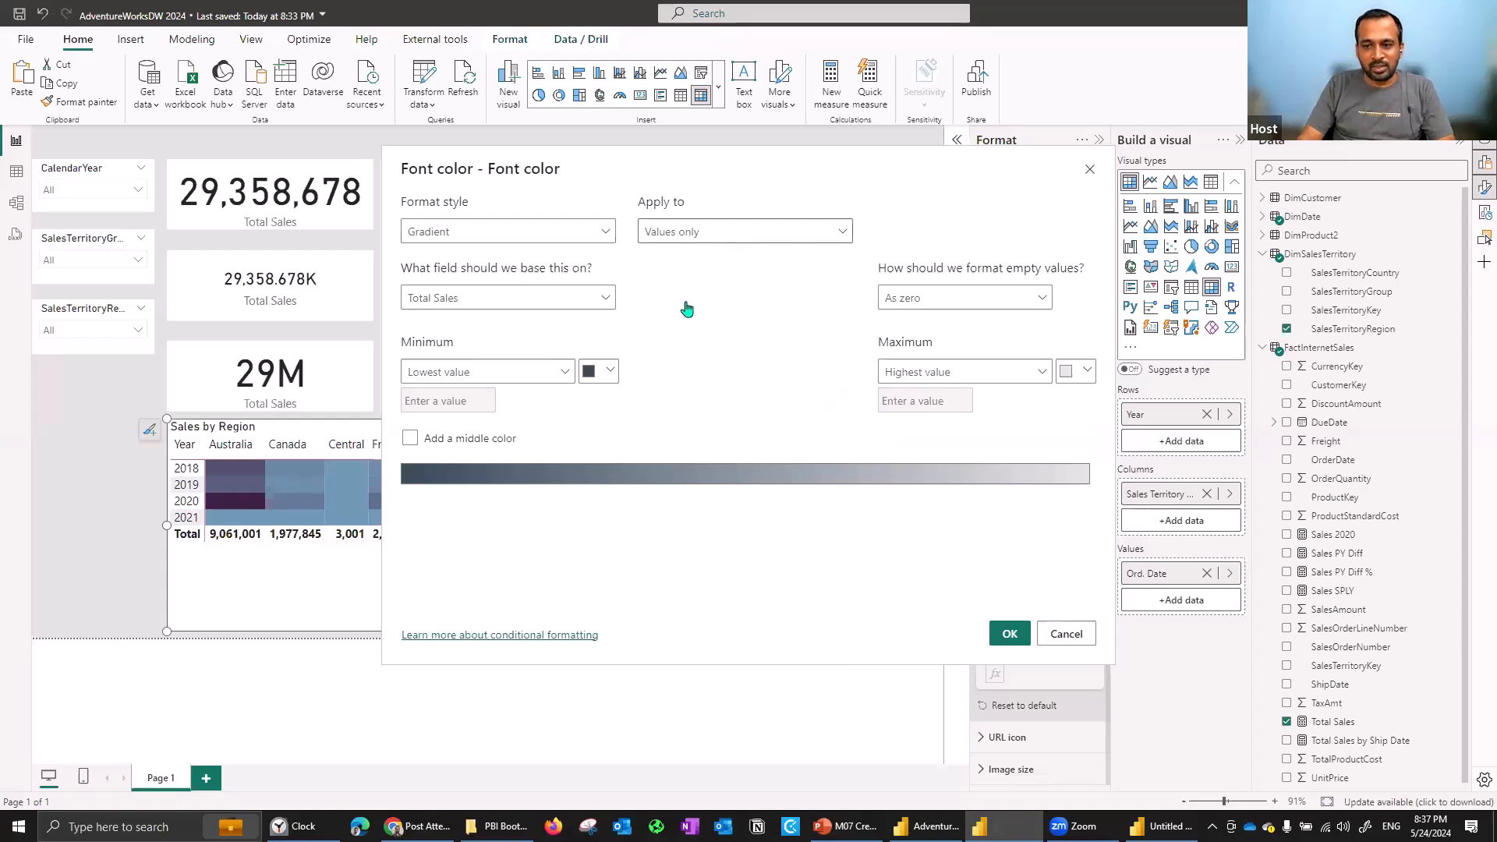
pyautogui.click(461, 300)
pyautogui.click(467, 300)
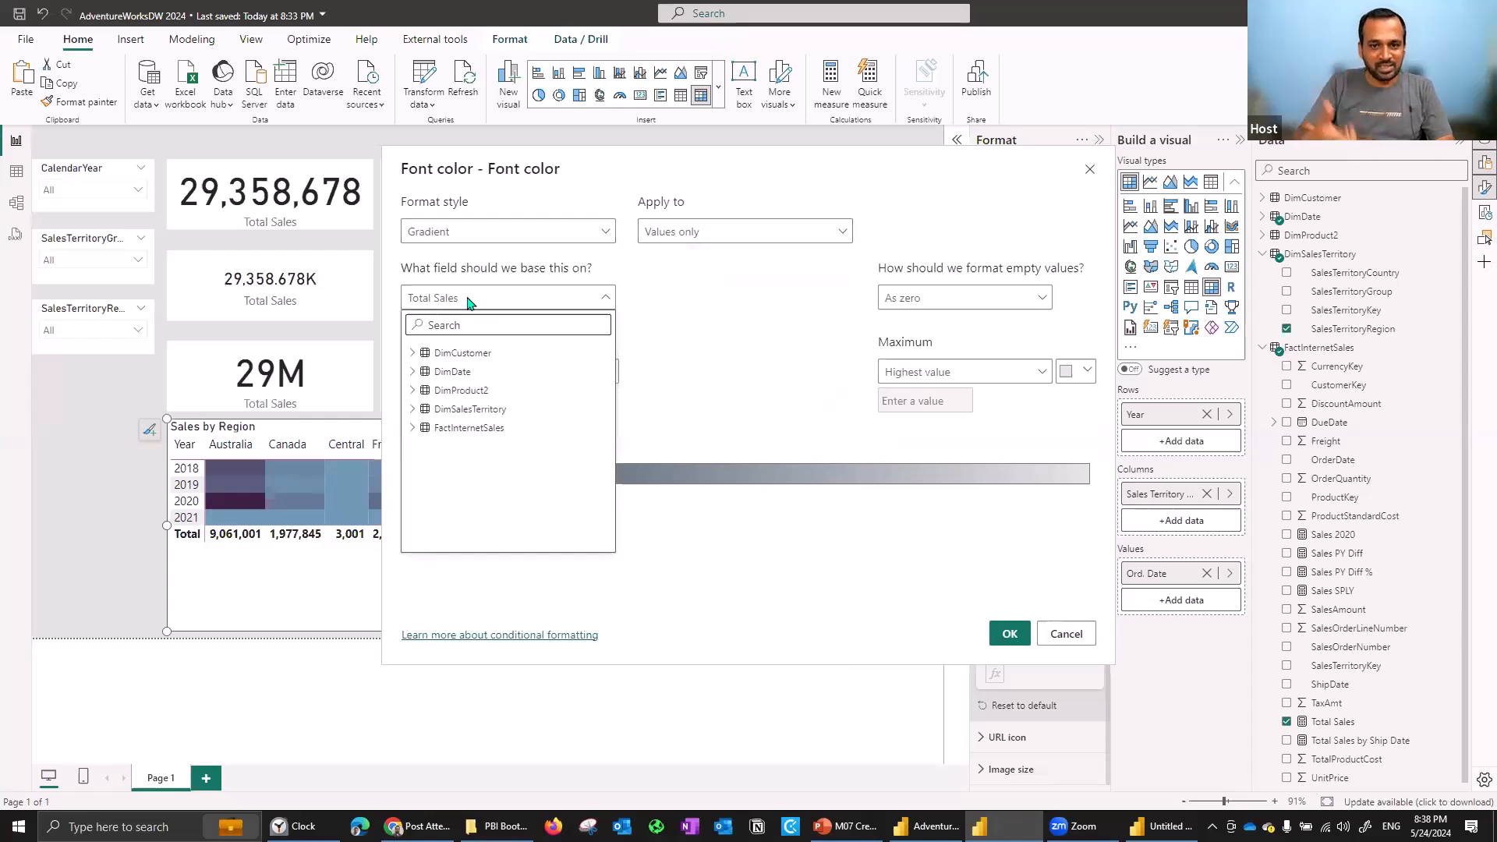
pyautogui.click(884, 316)
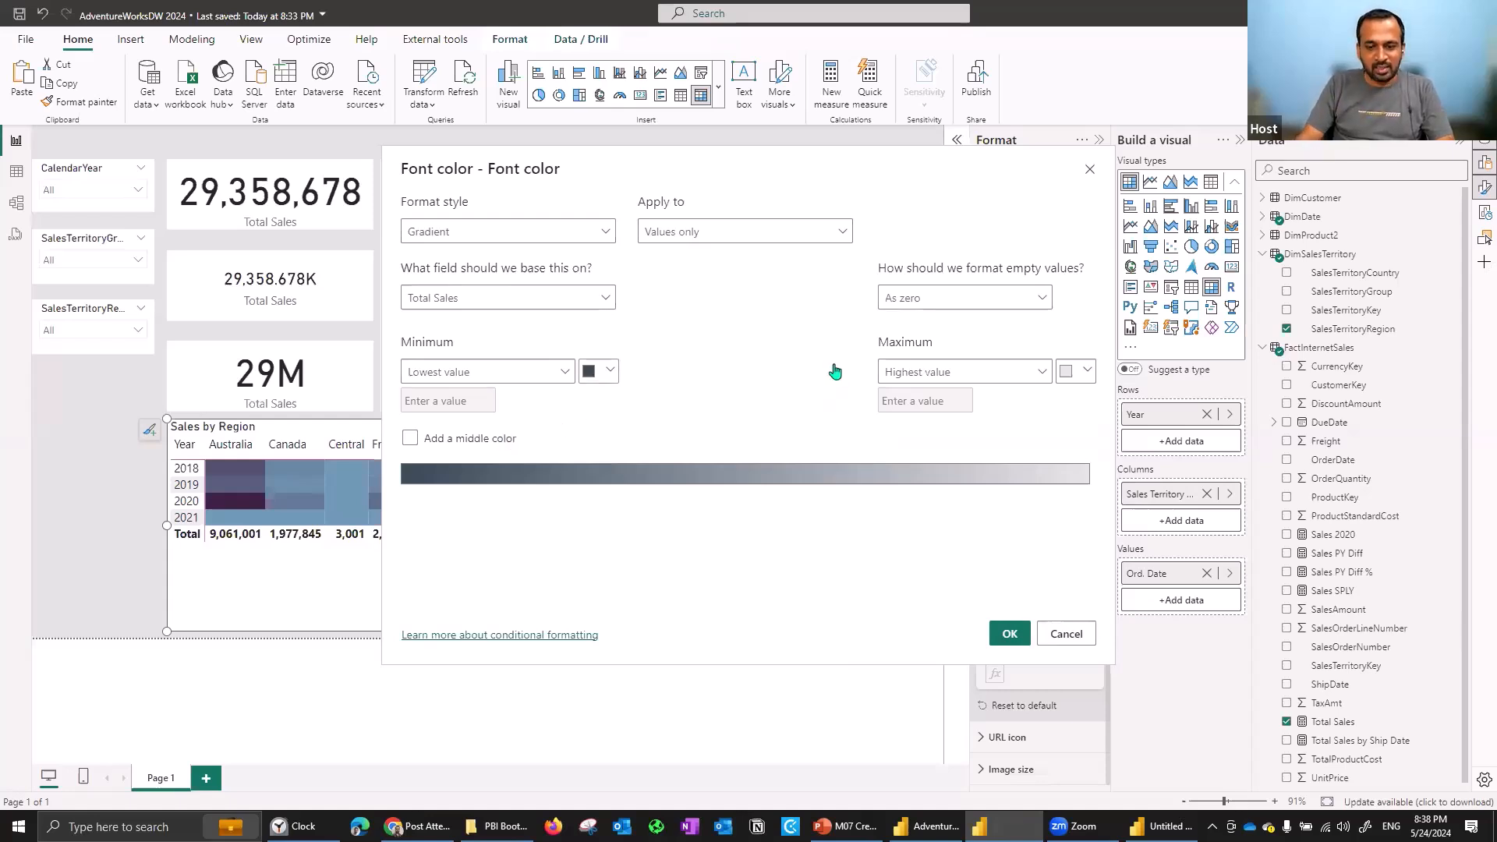
# Try a middle color in the font color gradient, remove it again, and apply the formatting rule.
pyautogui.click(844, 368)
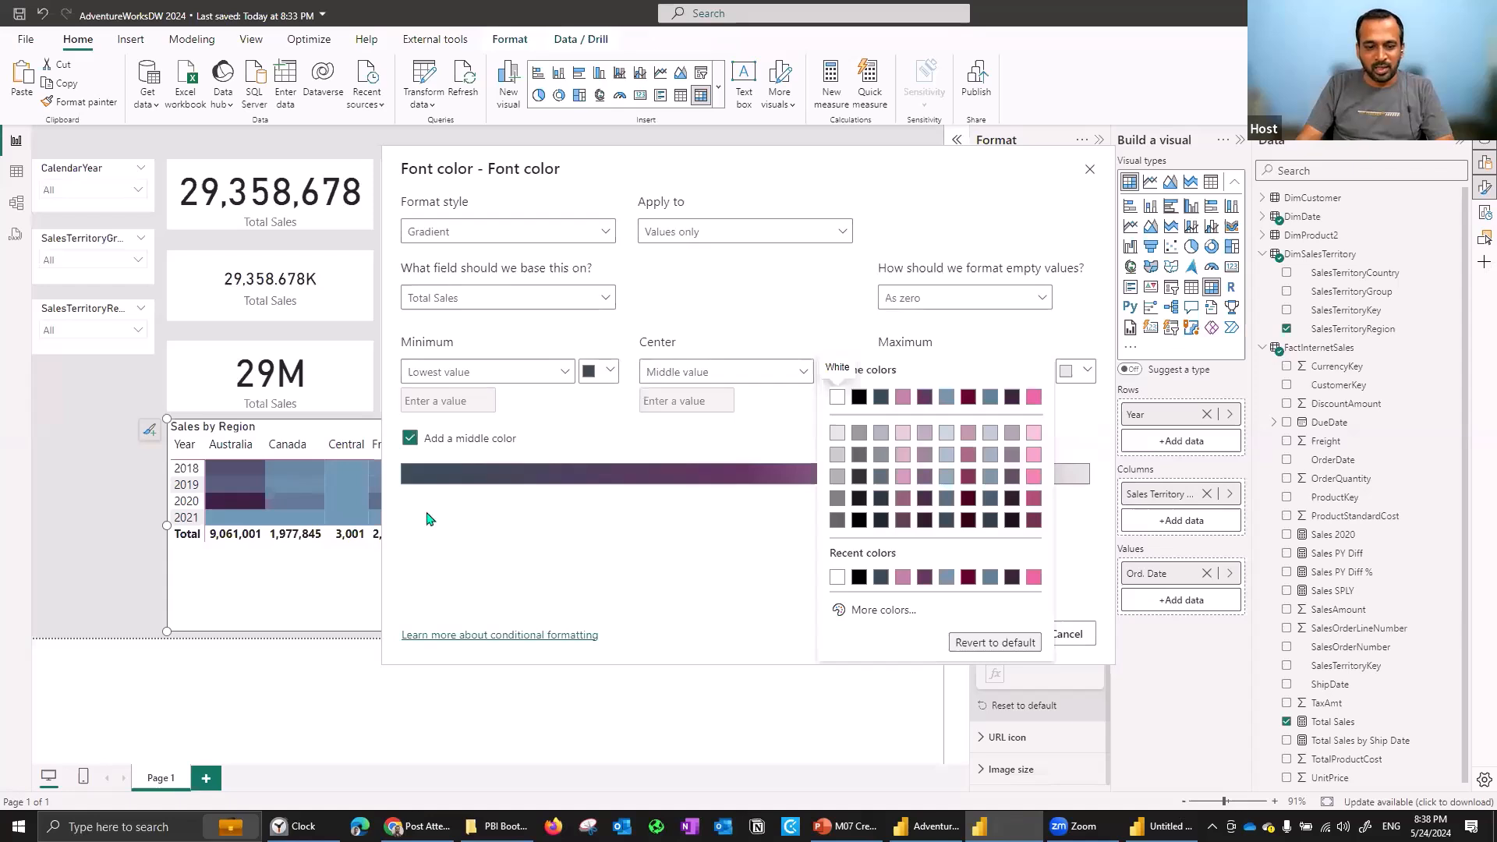
pyautogui.click(463, 491)
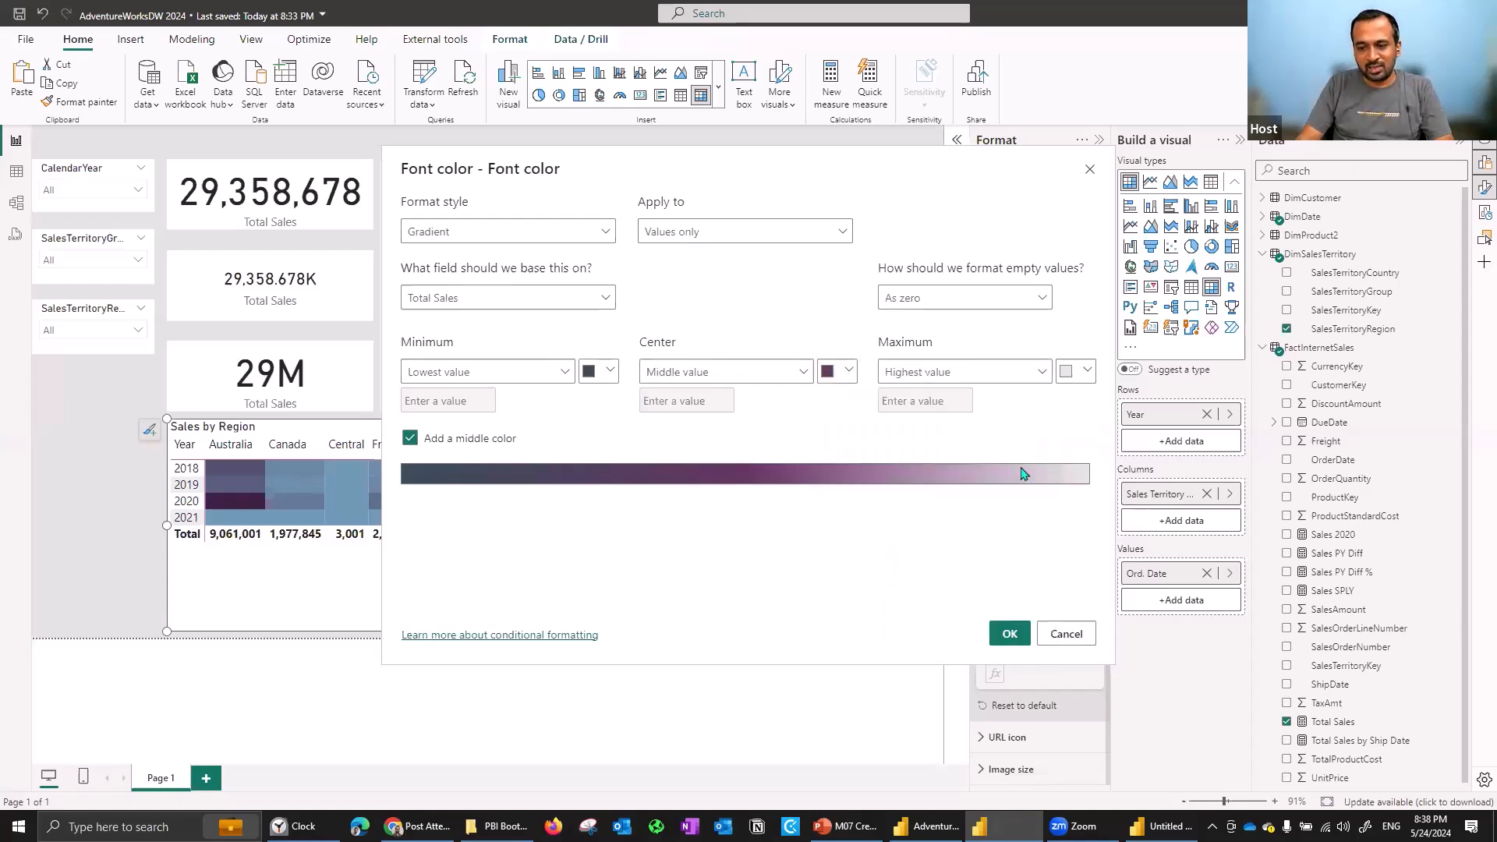
pyautogui.click(476, 441)
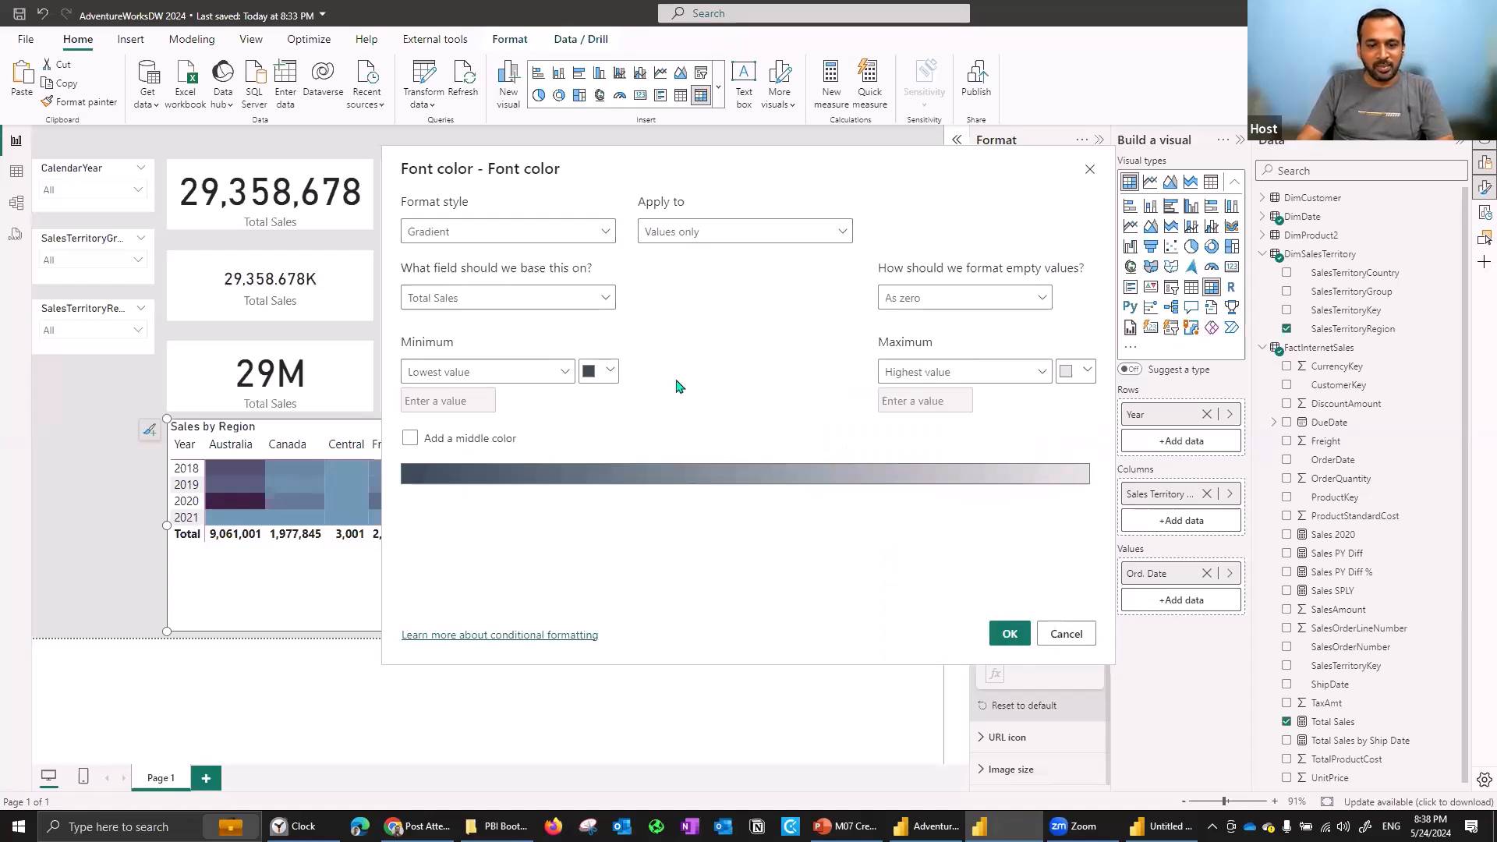
pyautogui.click(1009, 635)
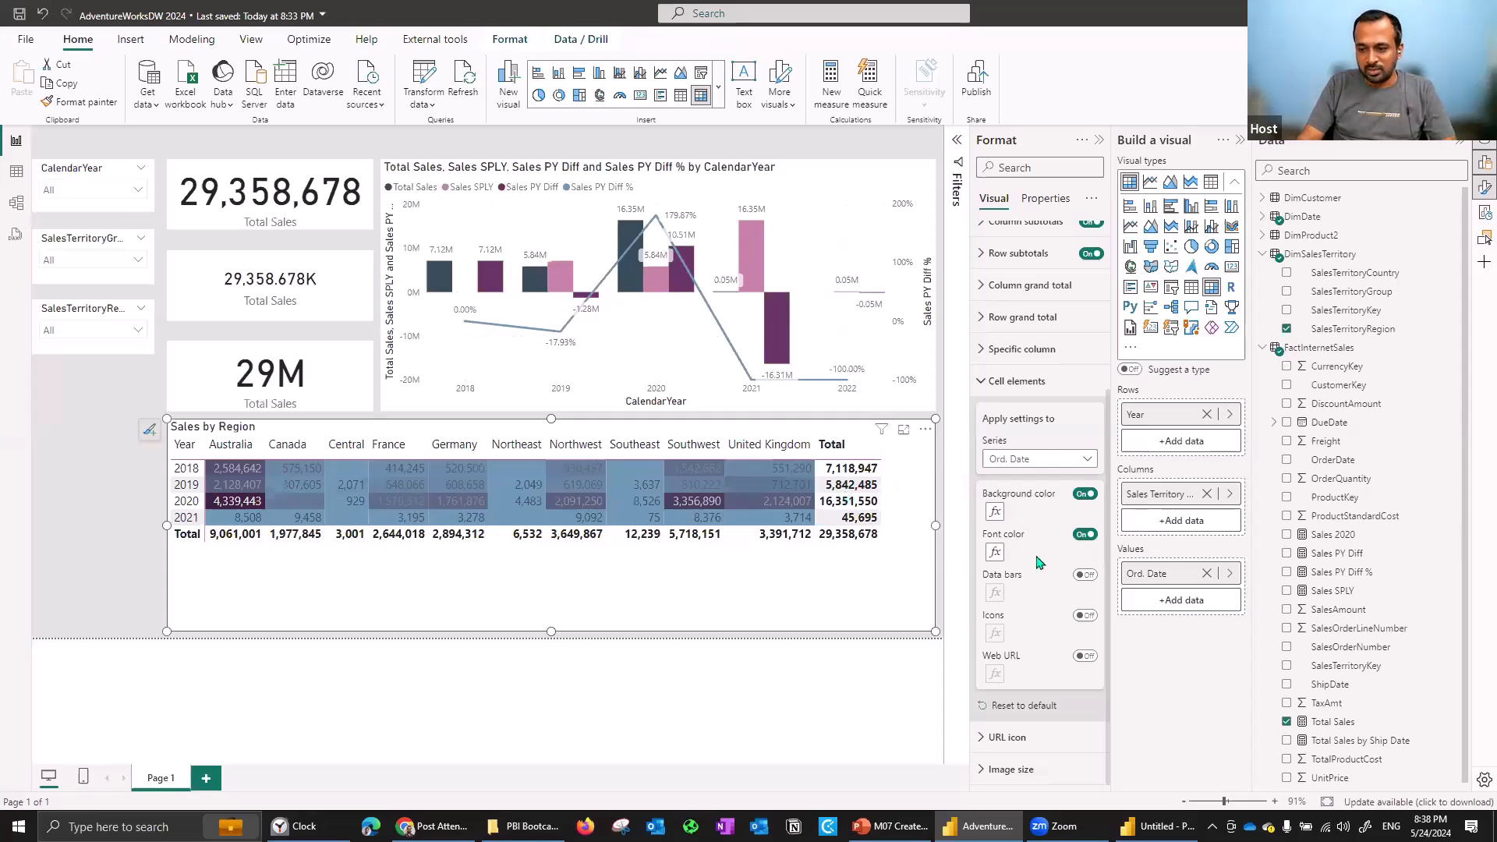
# Set the matrix's font color gradient to black for the lowest value and white for the highest value, and apply it.
pyautogui.click(994, 553)
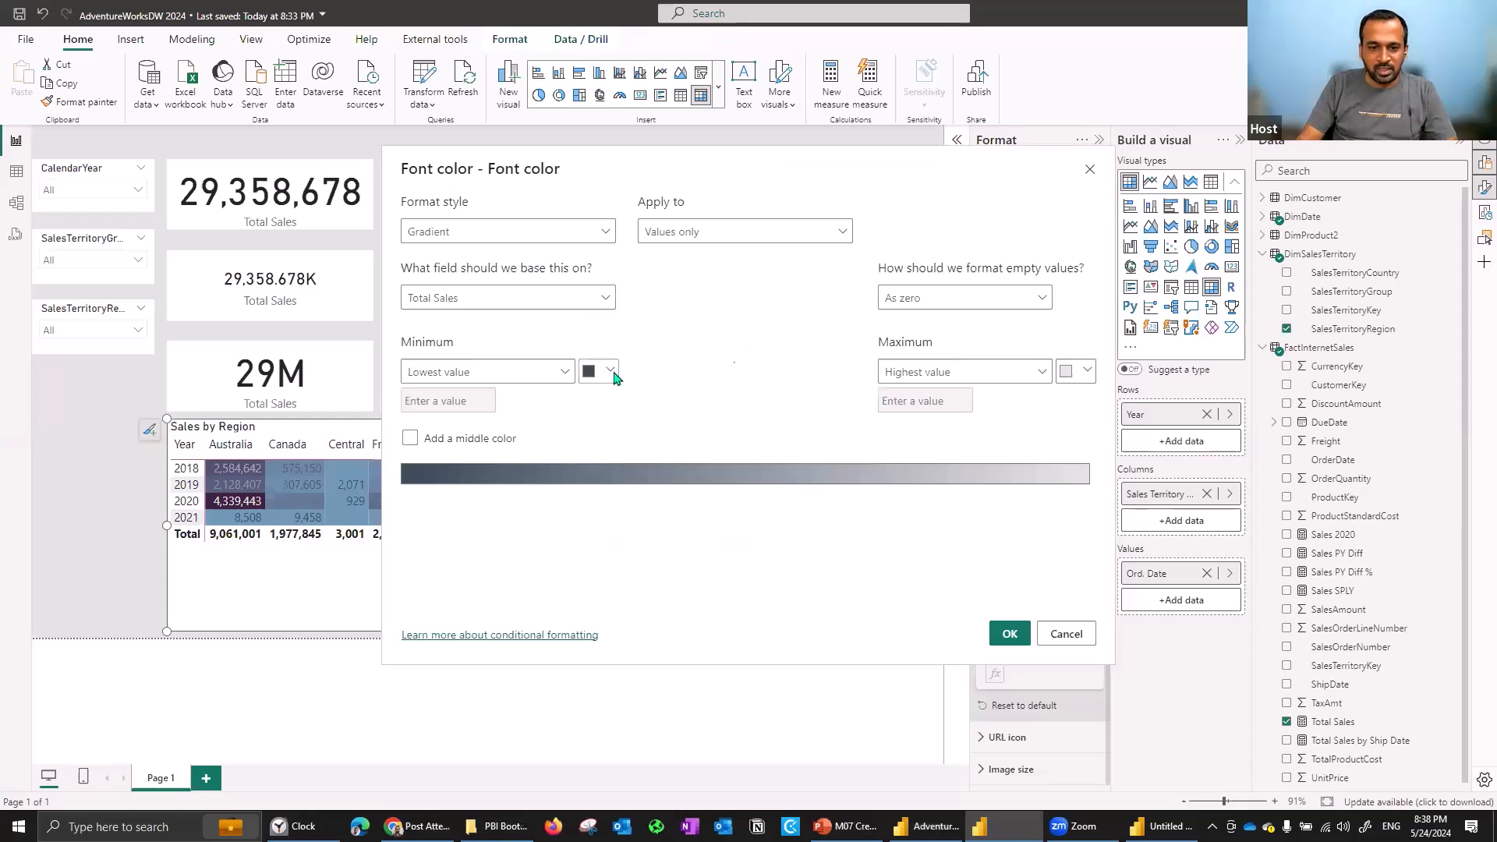
pyautogui.click(611, 372)
pyautogui.click(745, 344)
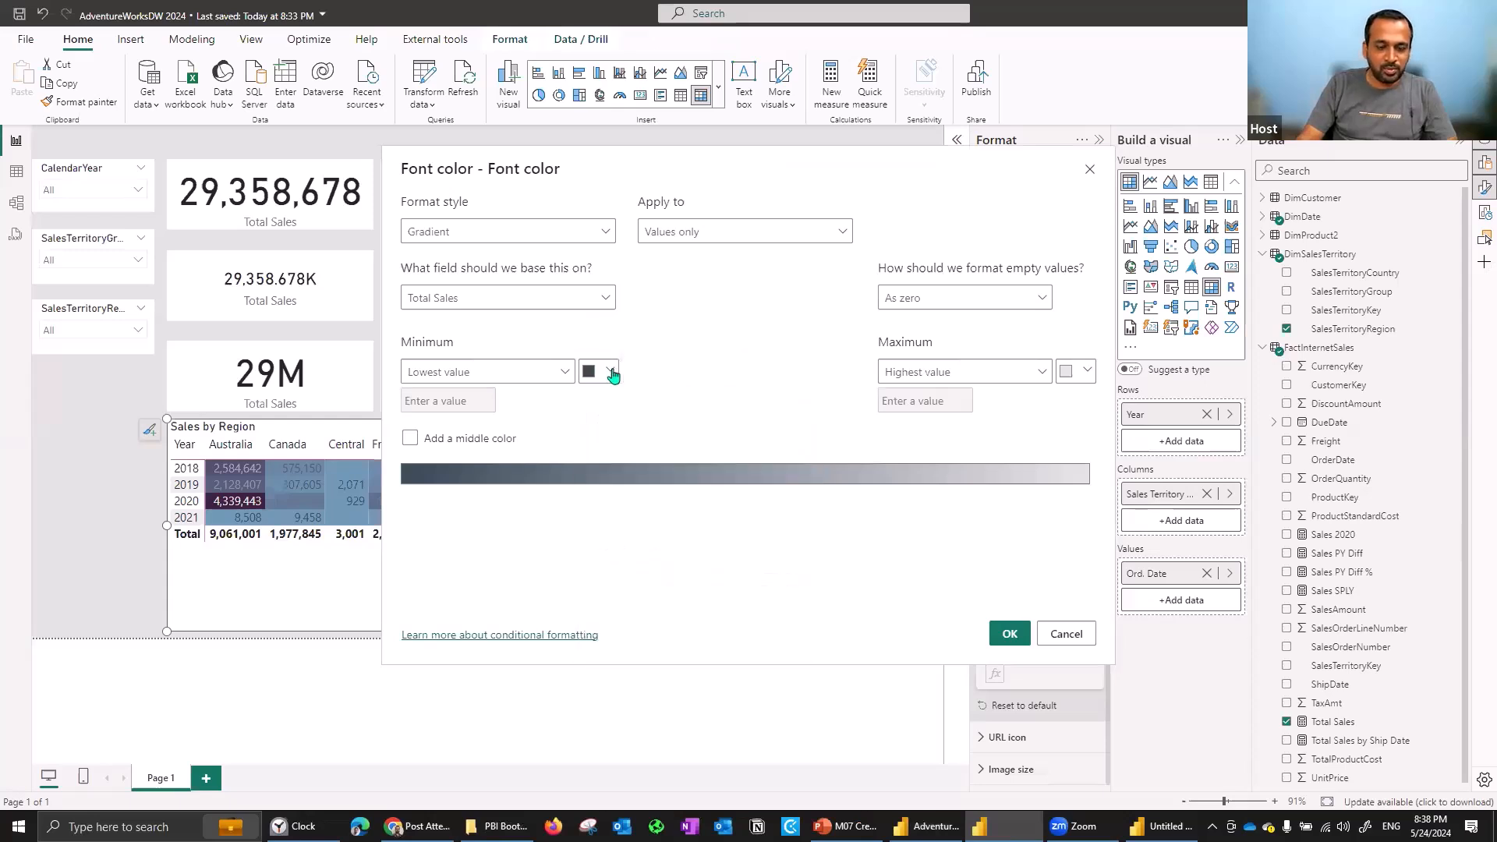
pyautogui.click(612, 372)
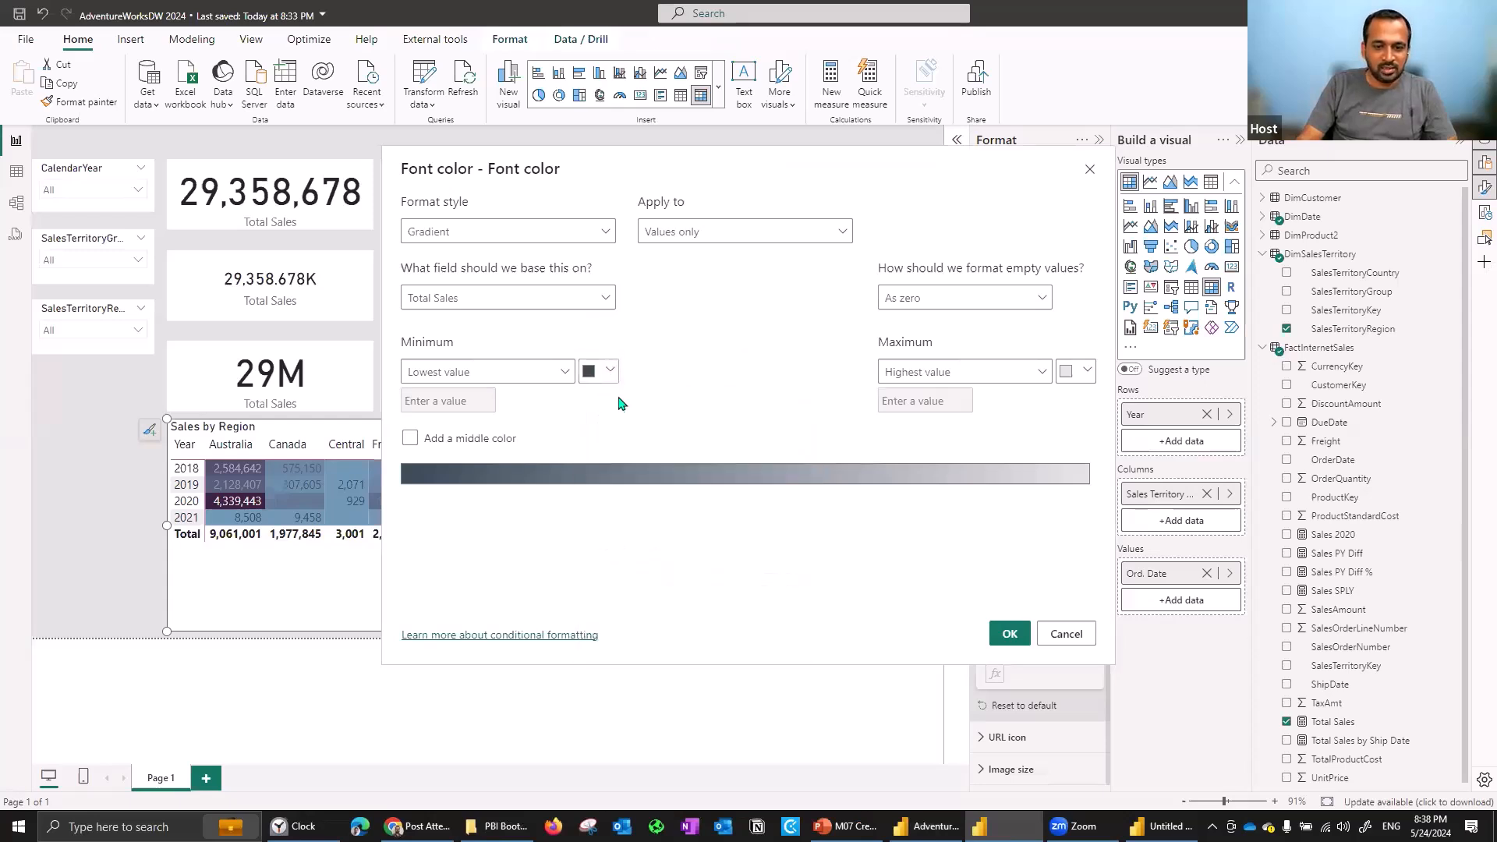
pyautogui.click(619, 399)
pyautogui.click(1083, 375)
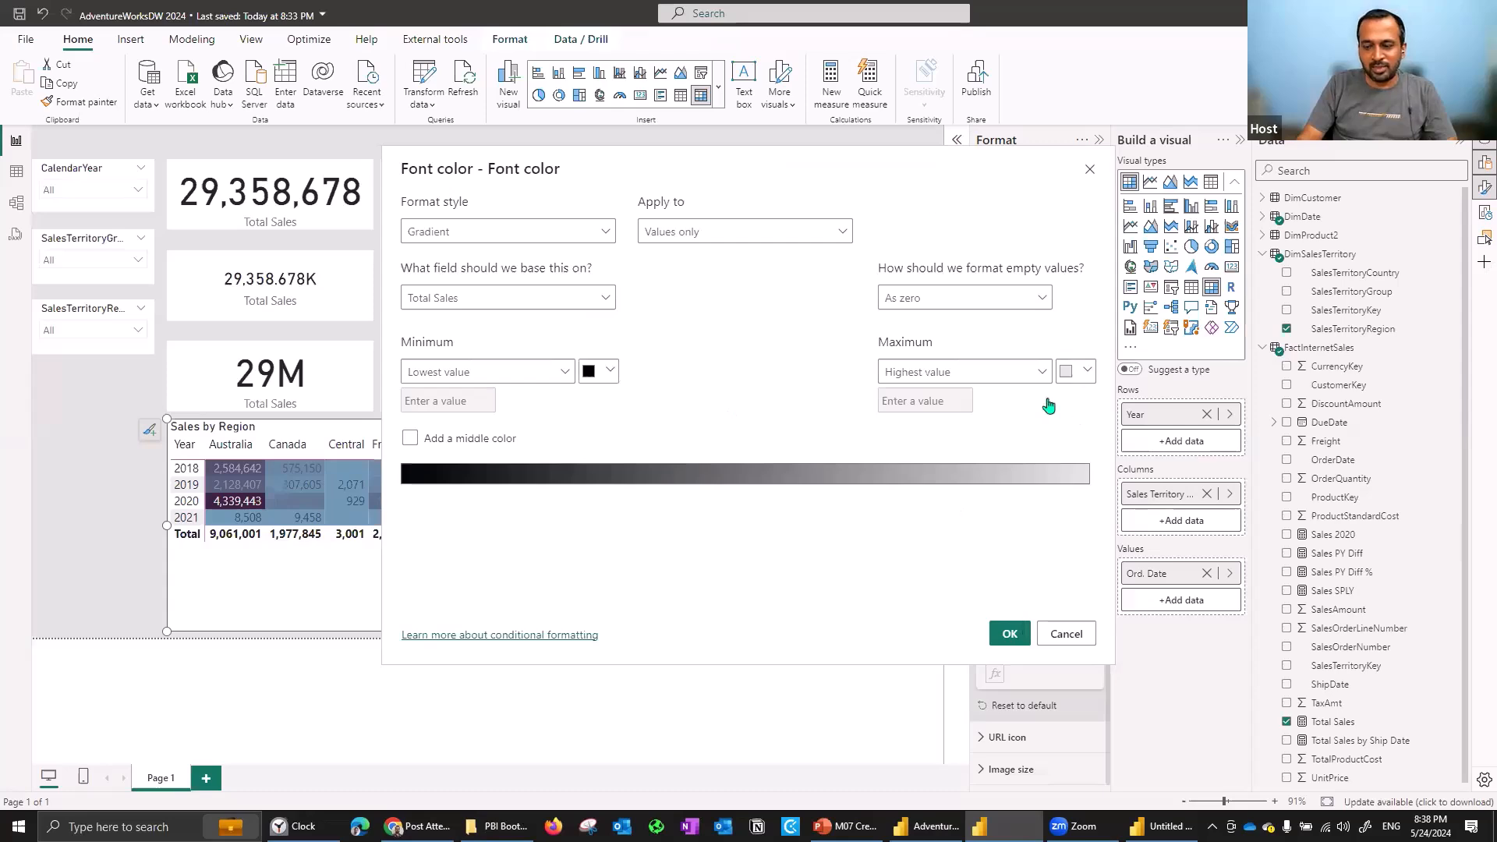
pyautogui.click(874, 397)
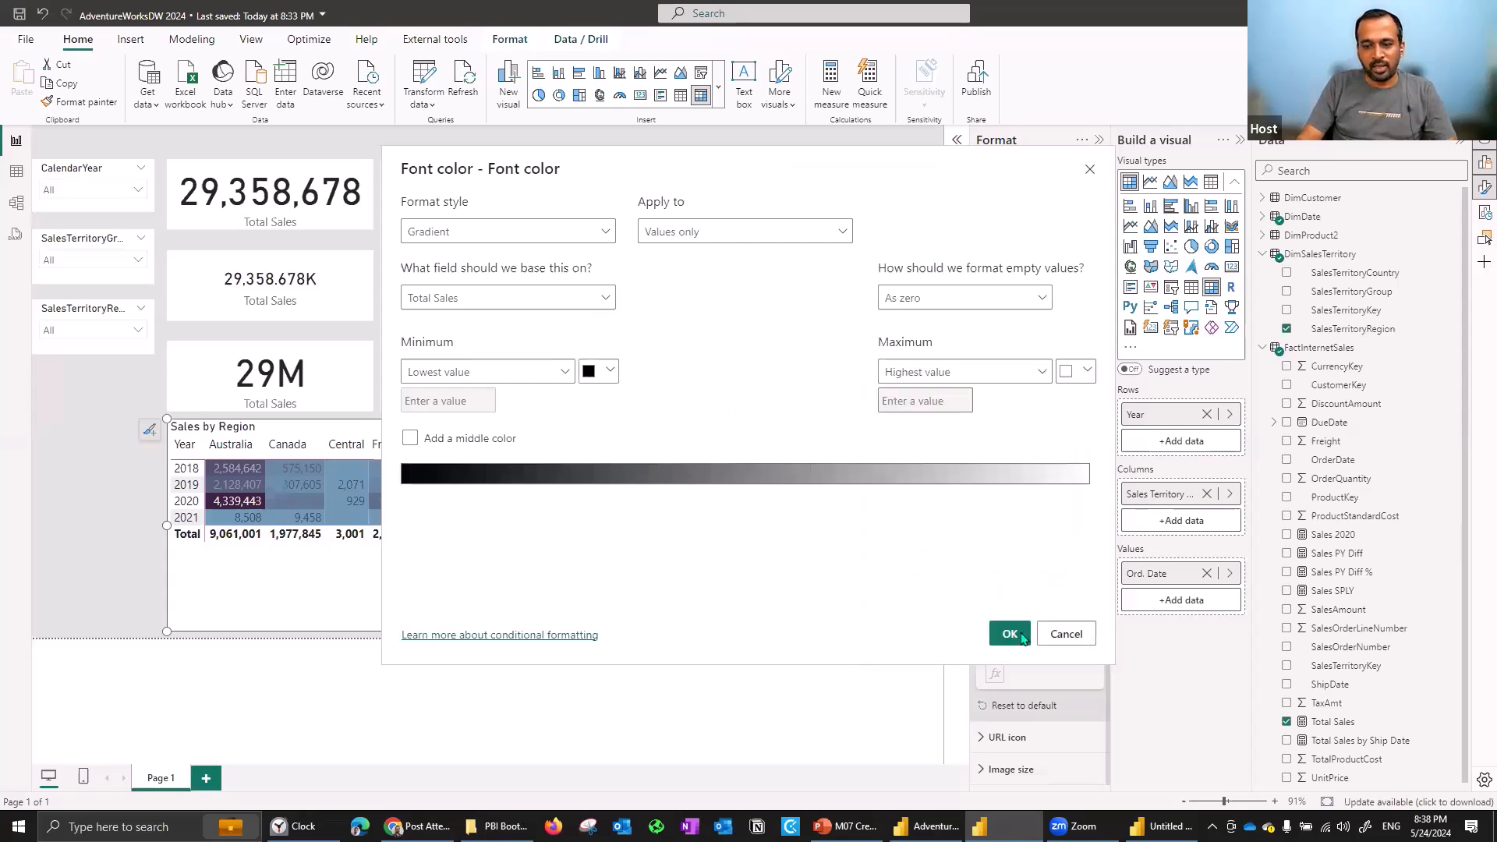
pyautogui.click(1012, 638)
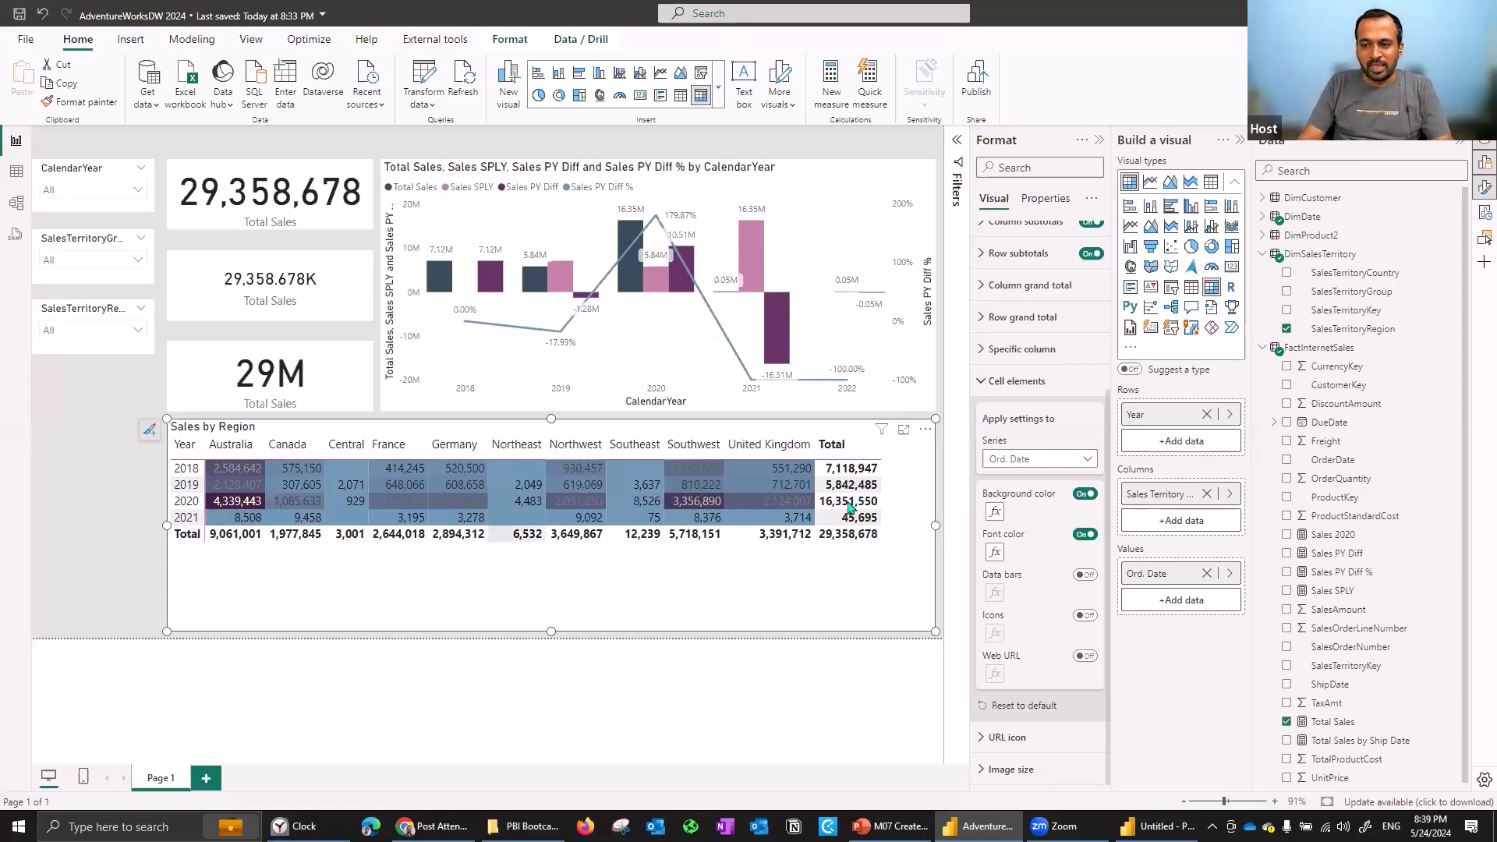
# Extend the matrix's background color gradient to values and totals, with a custom minimum of -99999999.
pyautogui.click(995, 512)
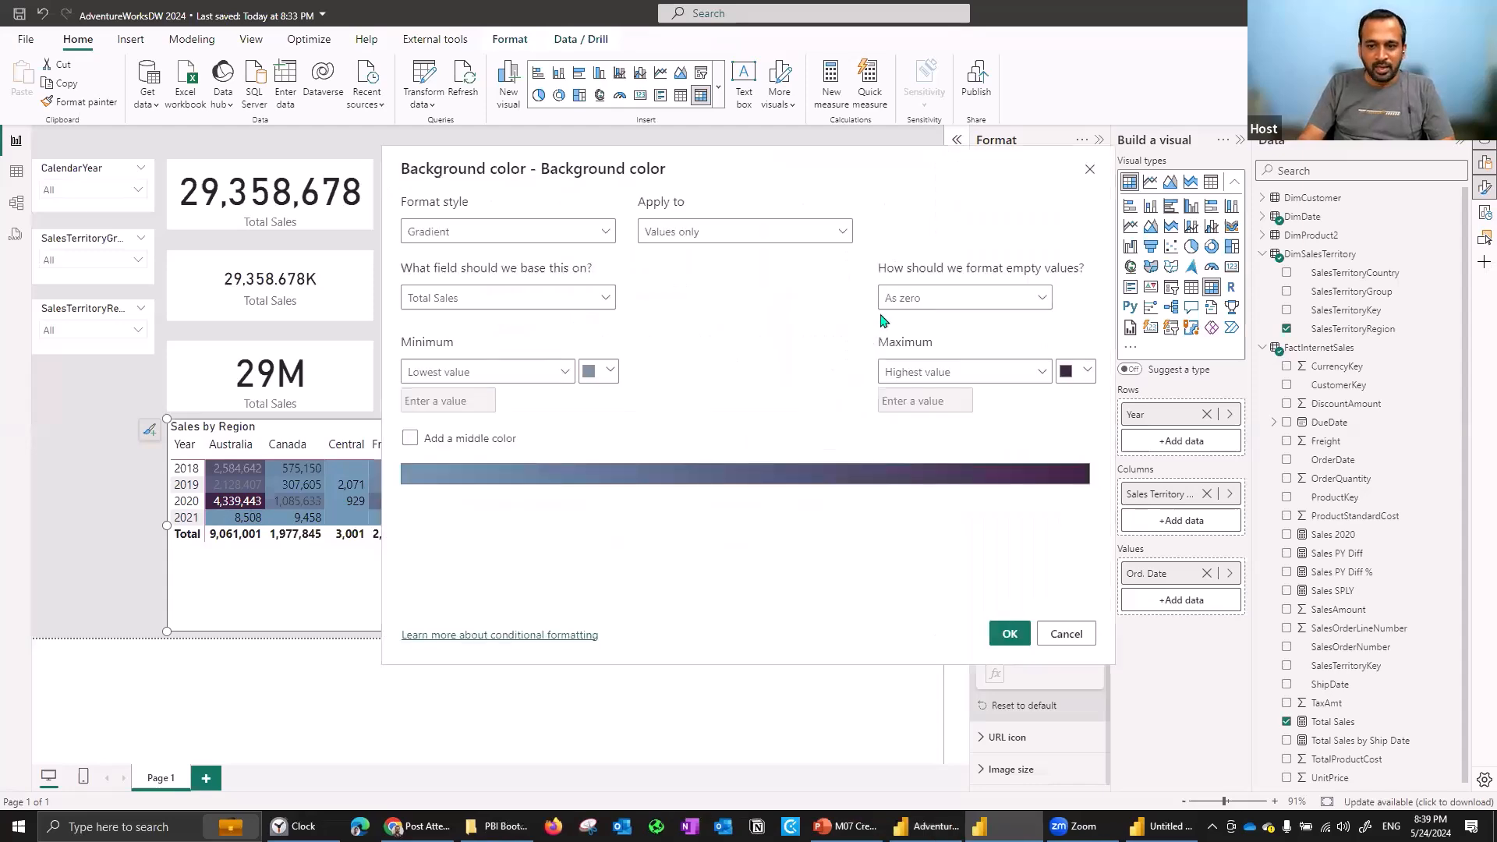
pyautogui.click(686, 233)
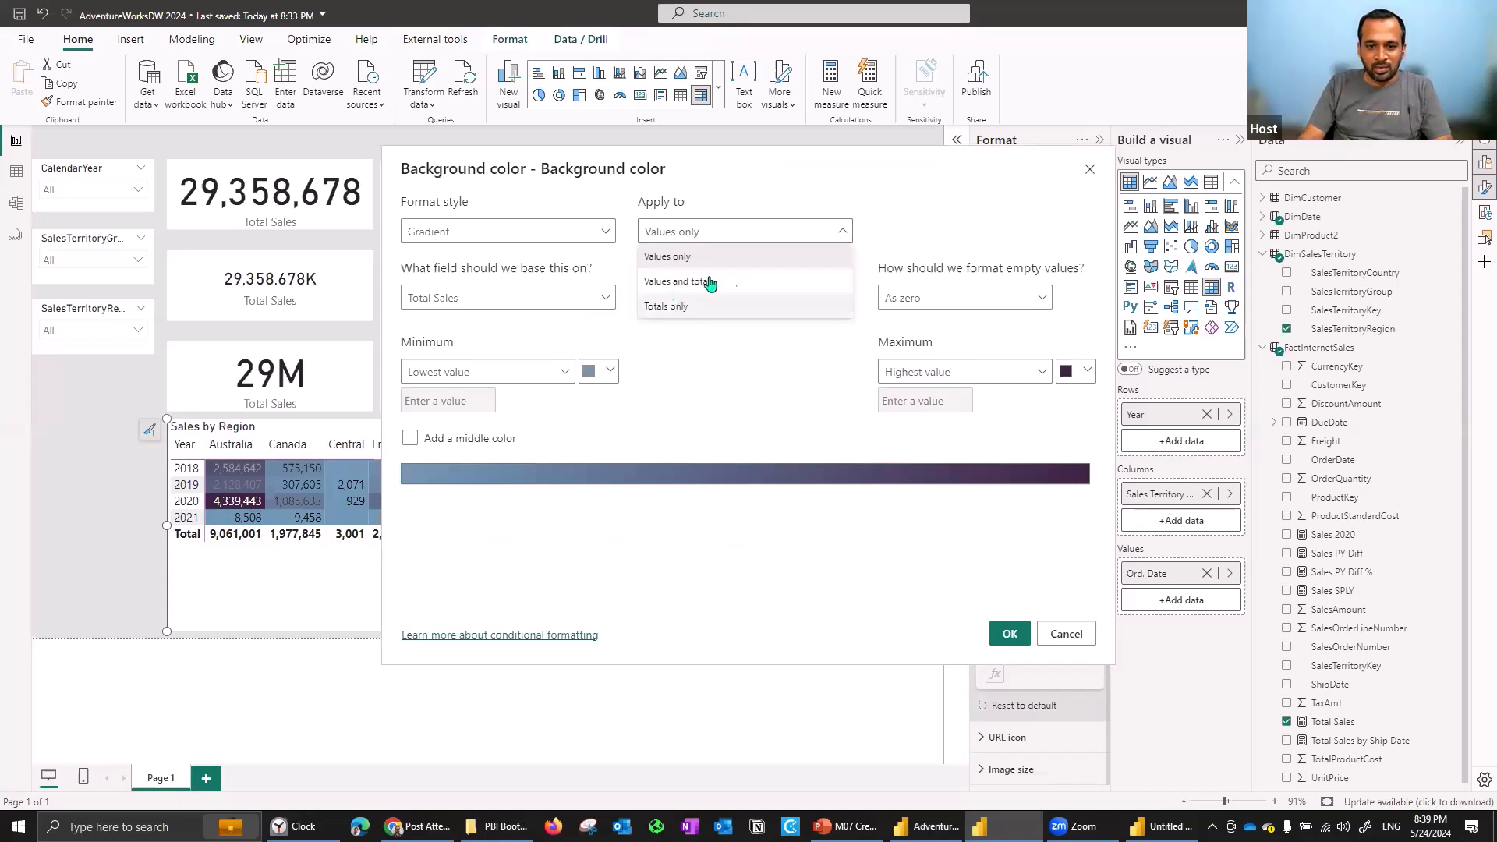
pyautogui.click(707, 281)
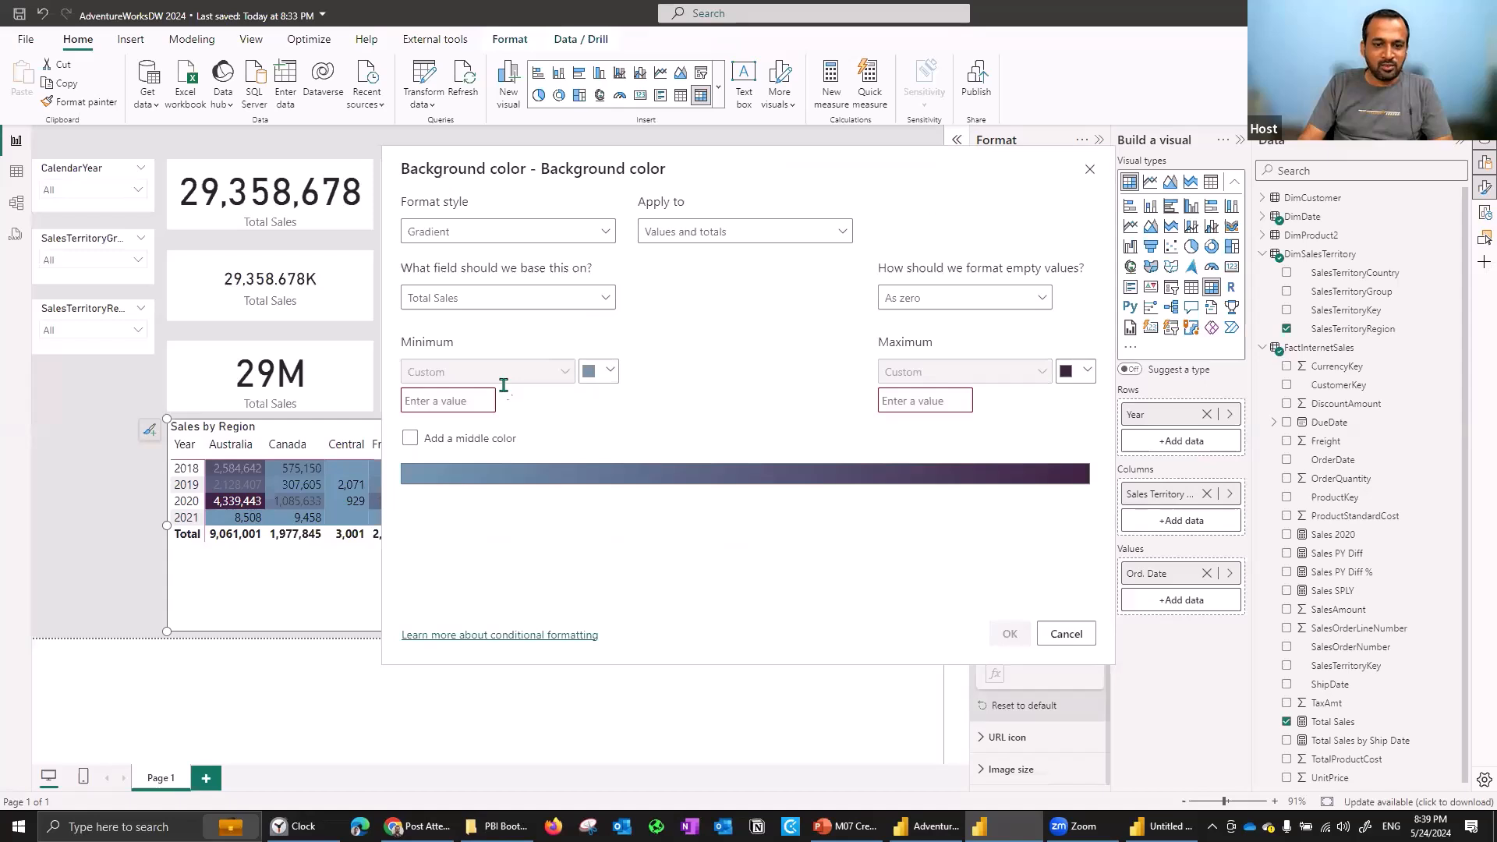
pyautogui.click(466, 397)
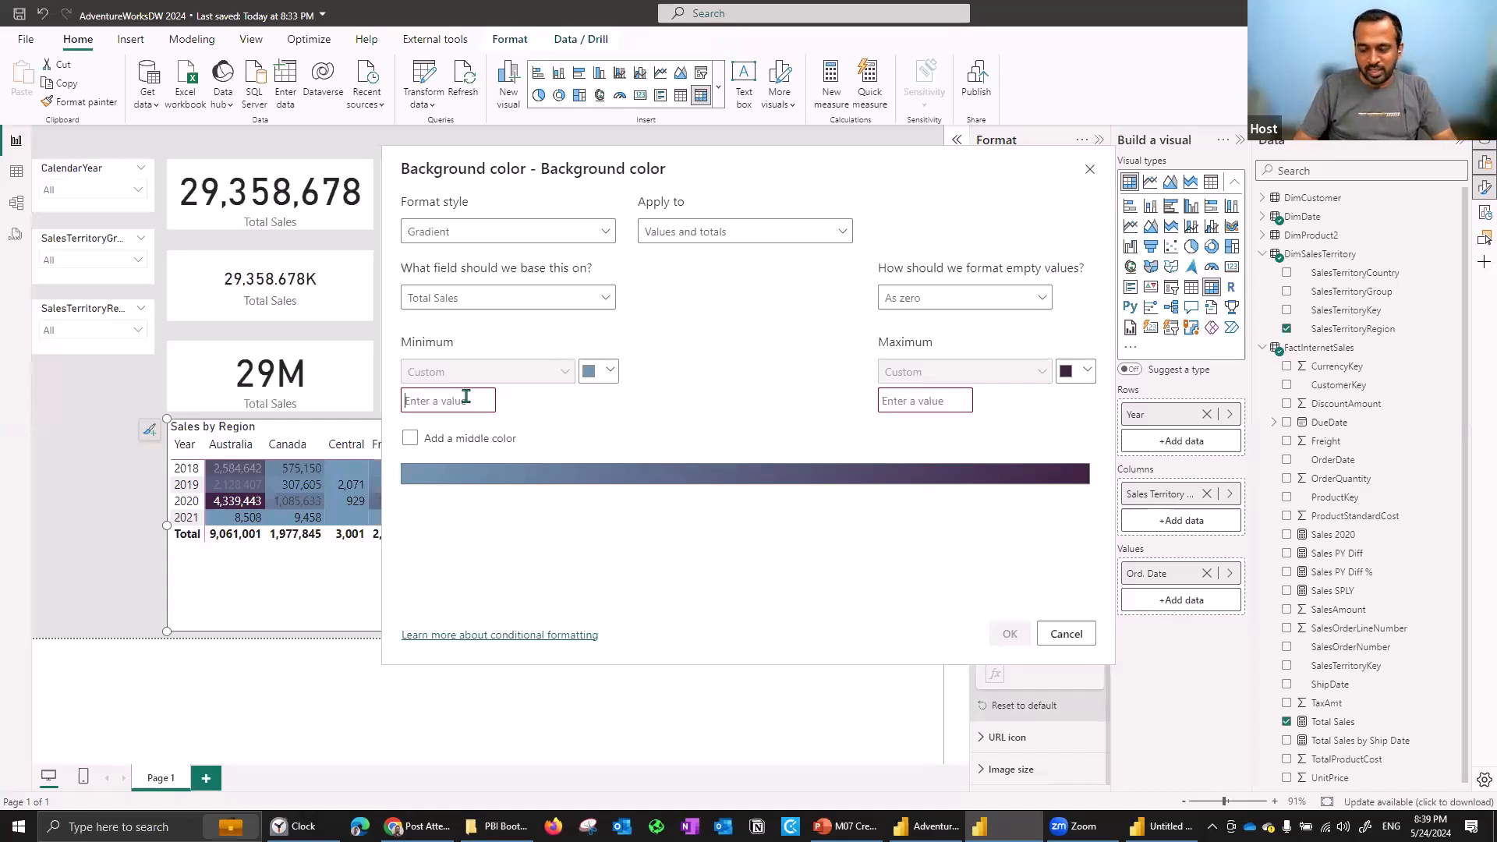
pyautogui.write('-')
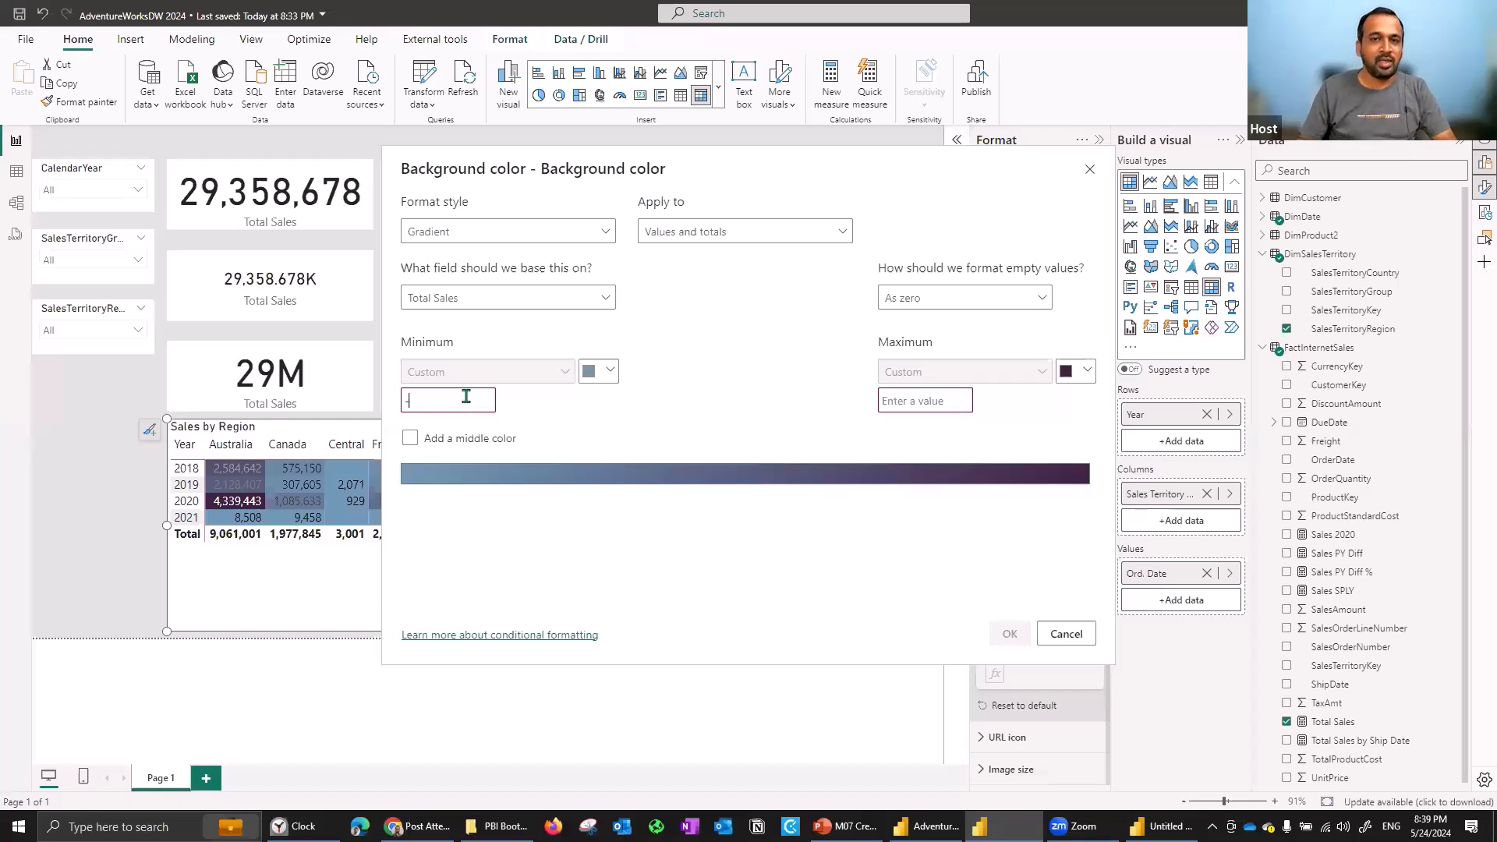
pyautogui.press('BackSpace')
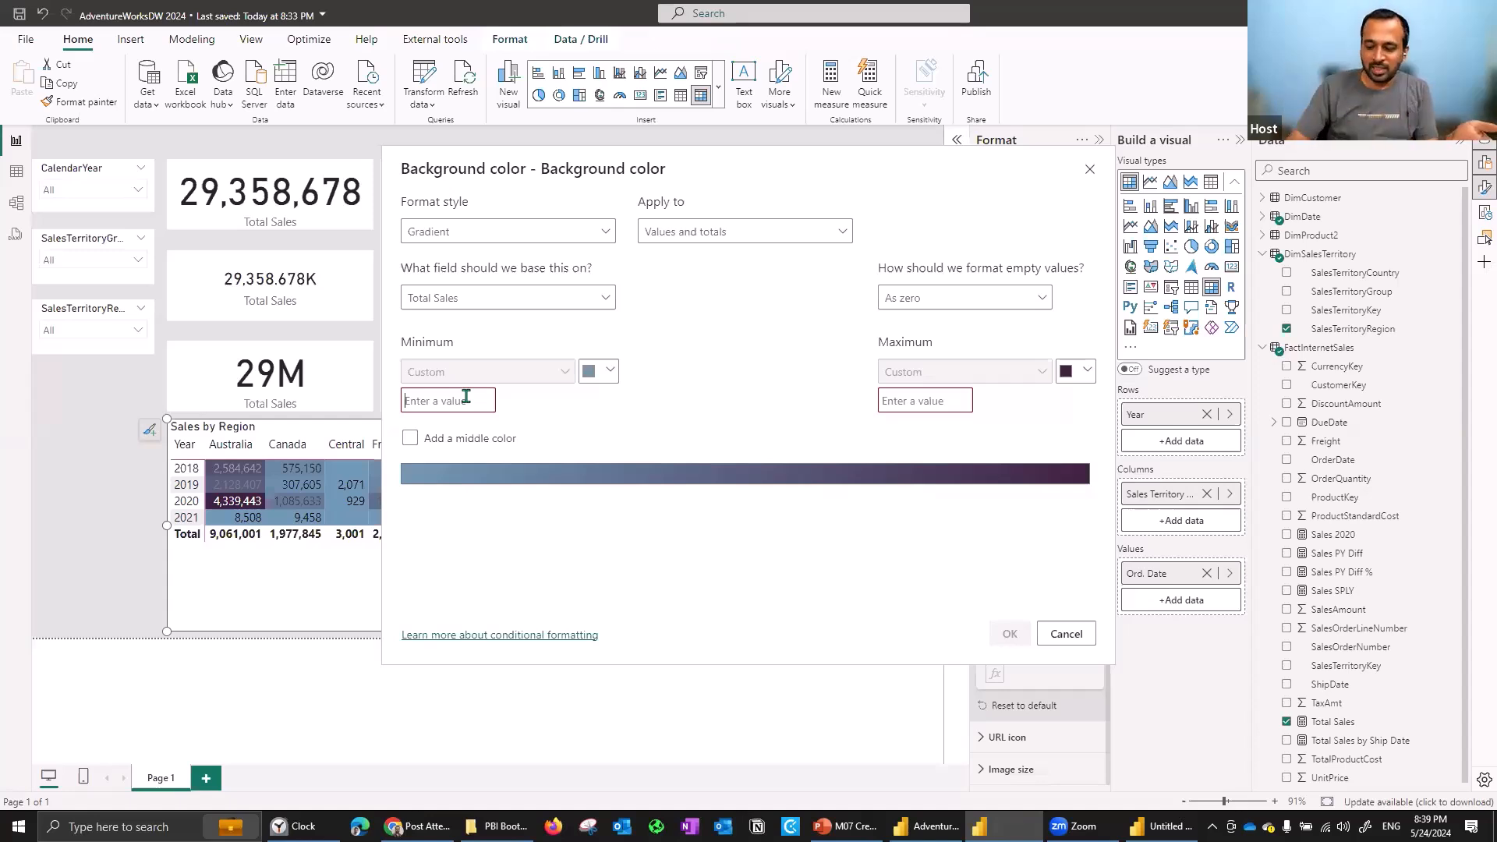
pyautogui.write('-99999999')
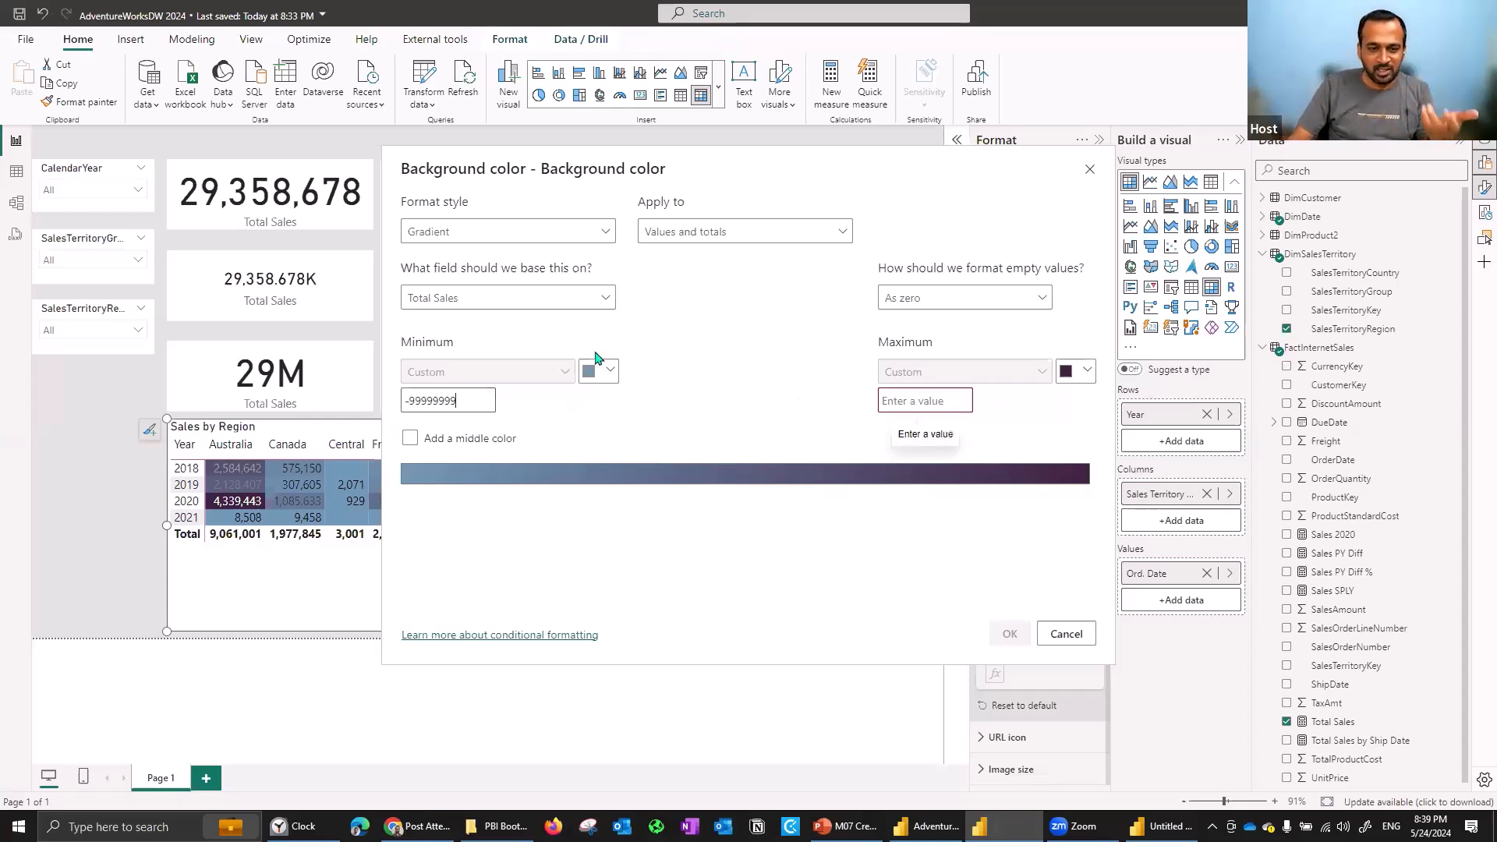
# Set the background color gradient's custom maximum to 99999999, keep the Gradient format style, and apply the rule.
pyautogui.click(491, 230)
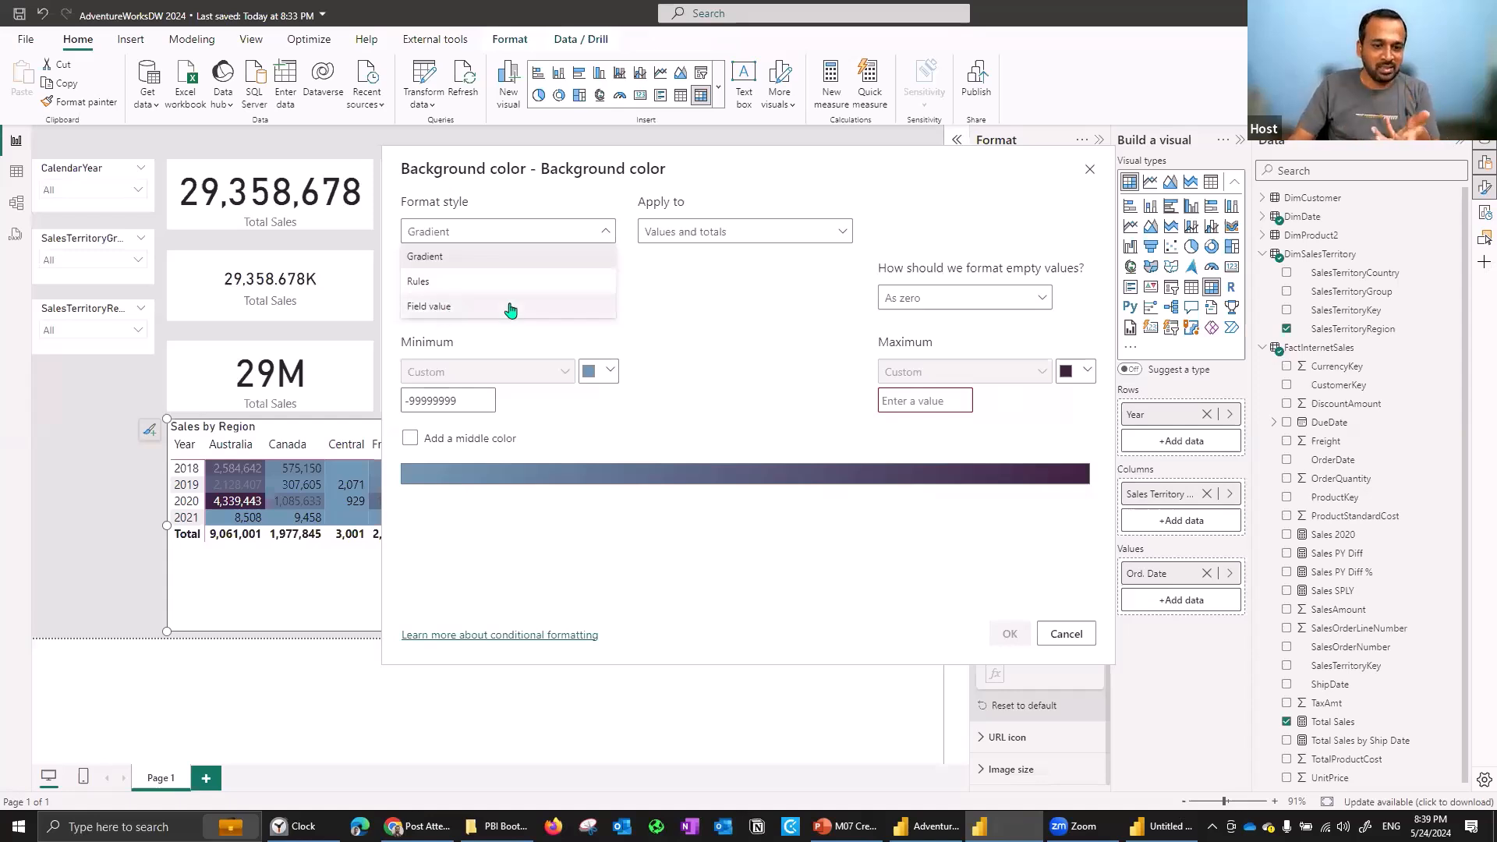
pyautogui.click(763, 355)
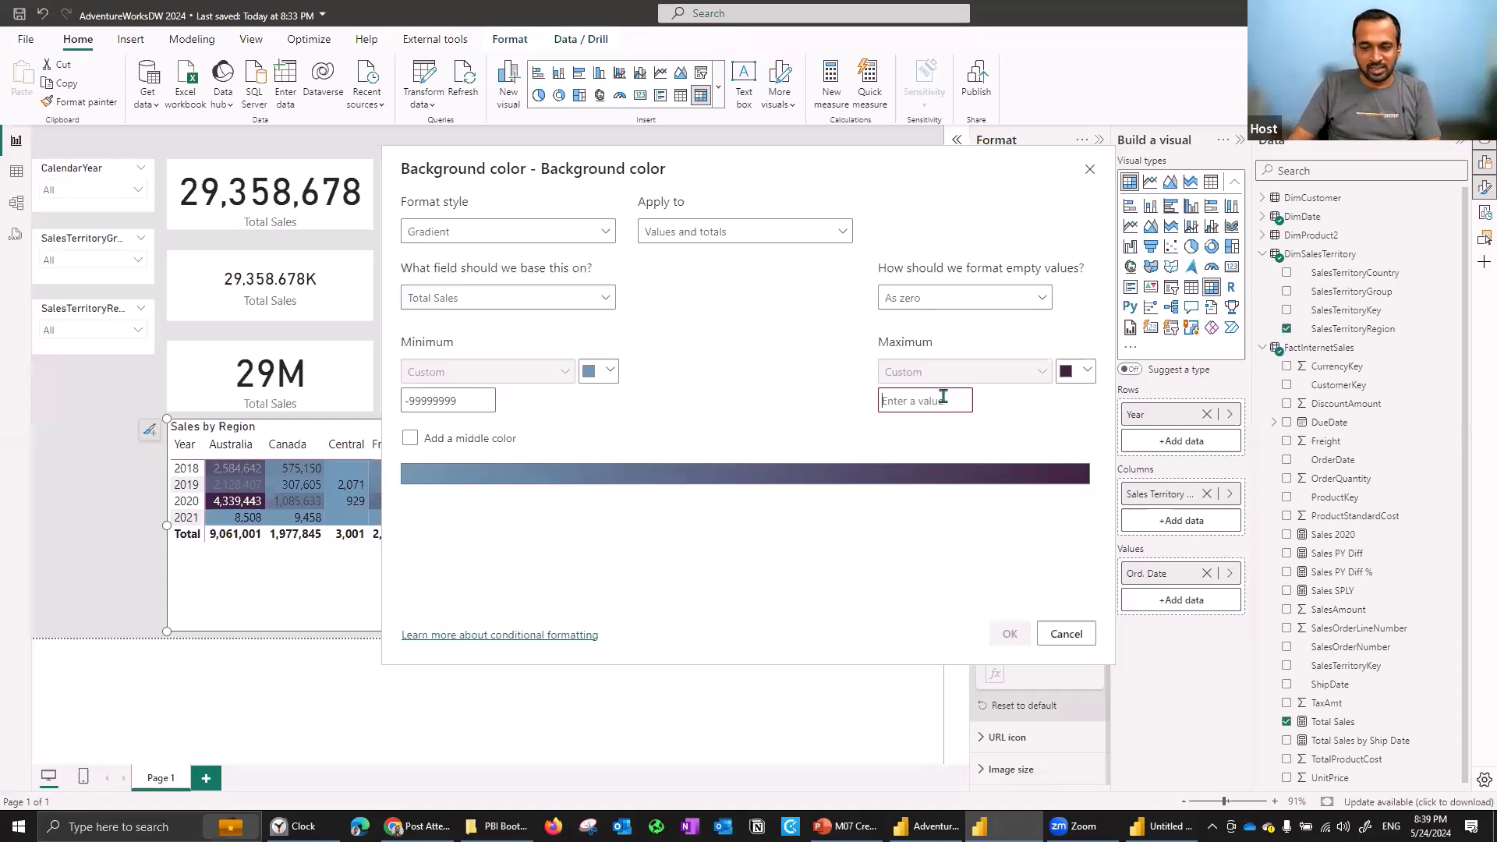
pyautogui.write('99999999')
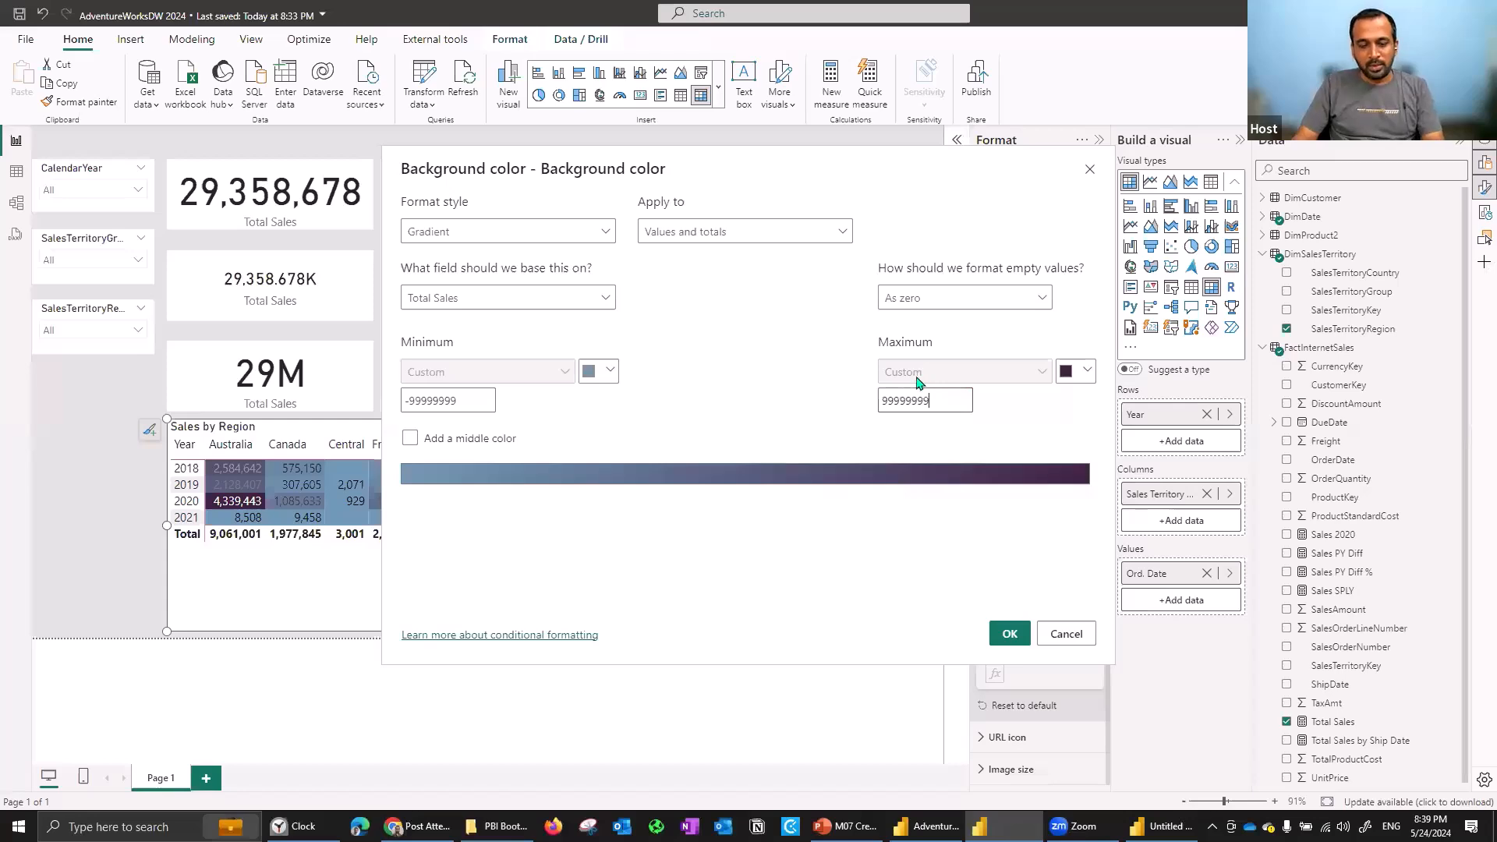
pyautogui.click(1009, 638)
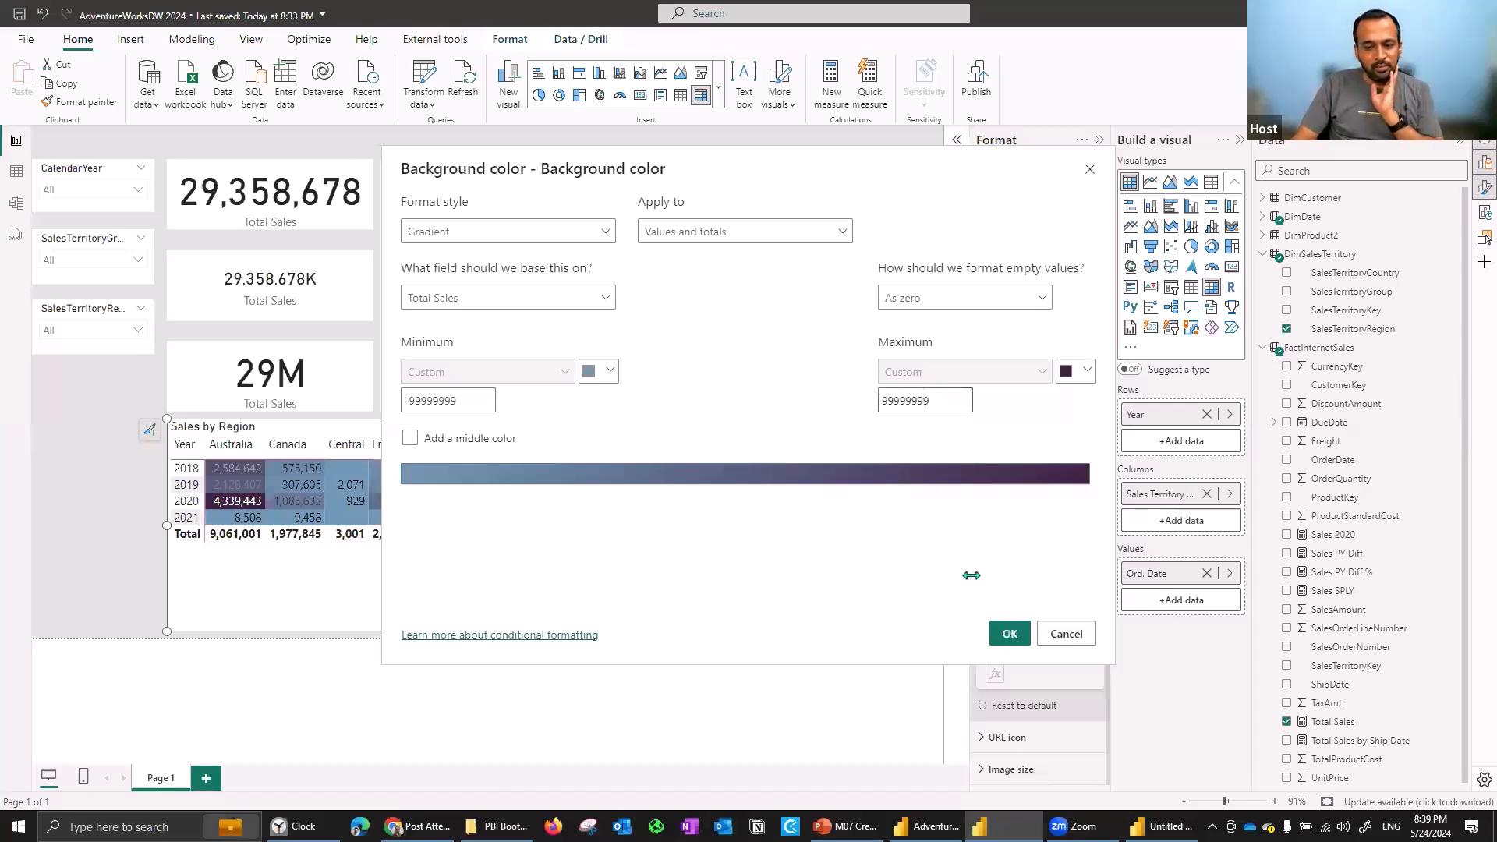
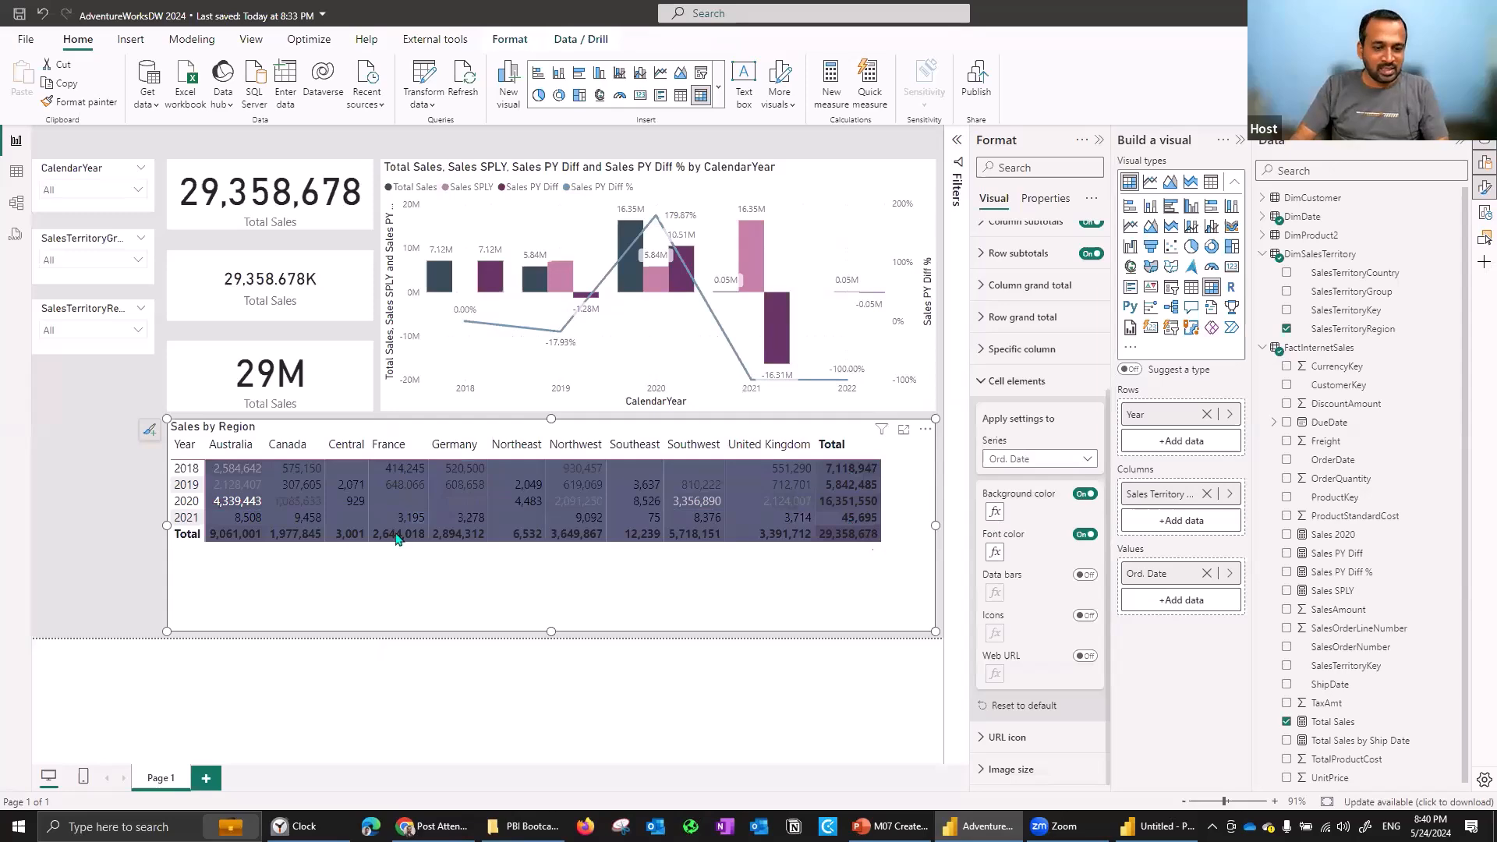
# Restrict the matrix's background color formatting to values only and apply it.
pyautogui.click(995, 512)
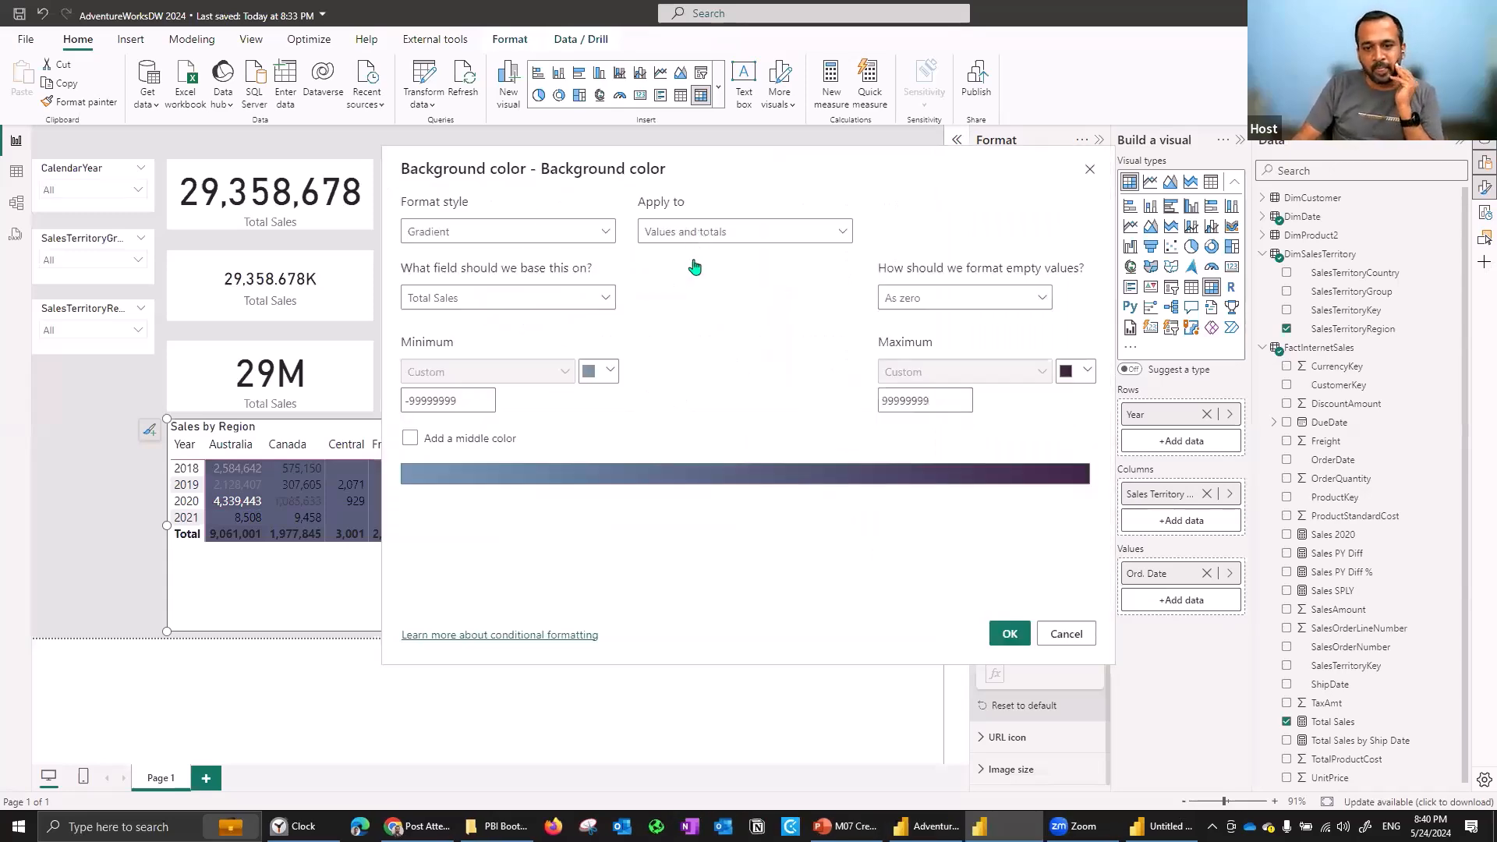
pyautogui.click(692, 274)
pyautogui.moveTo(483, 402); pyautogui.dragTo(301, 401)
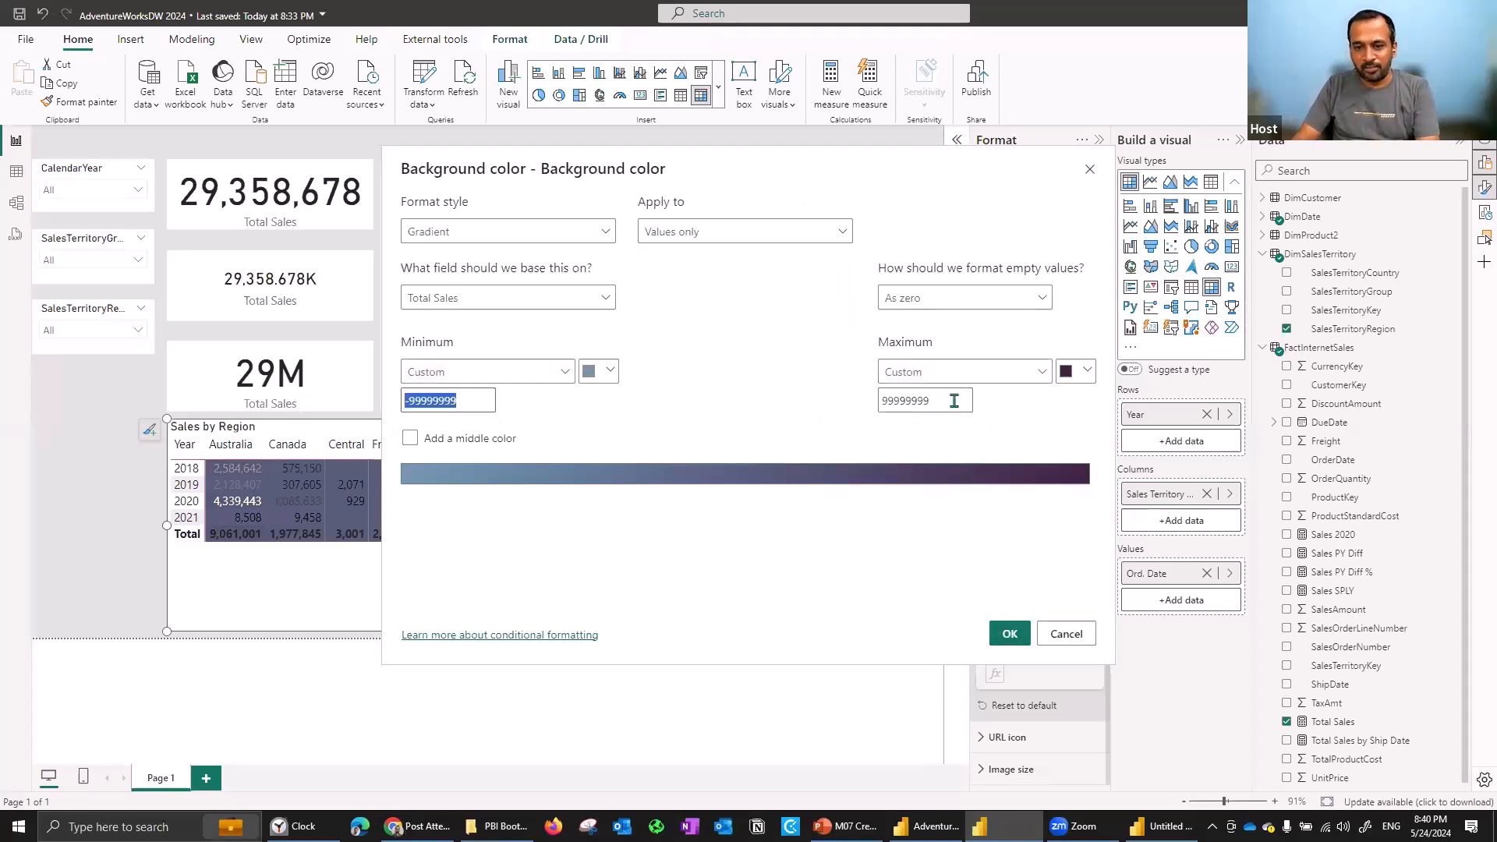
pyautogui.press('BackSpace')
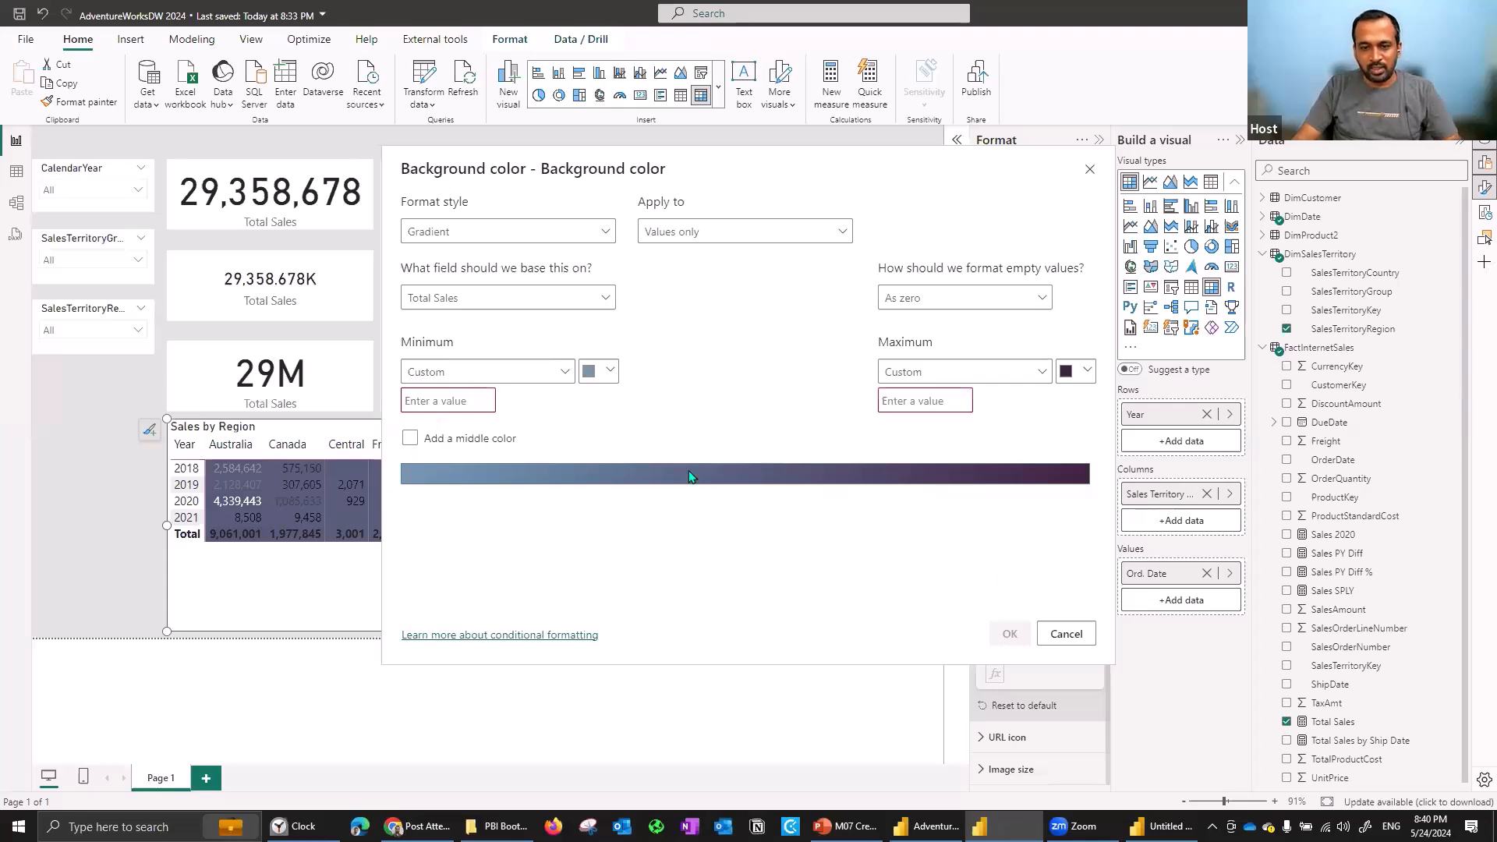
pyautogui.hotkey('ctrl', 'z')
pyautogui.hotkey('ctrl', 'z')
pyautogui.click(1010, 633)
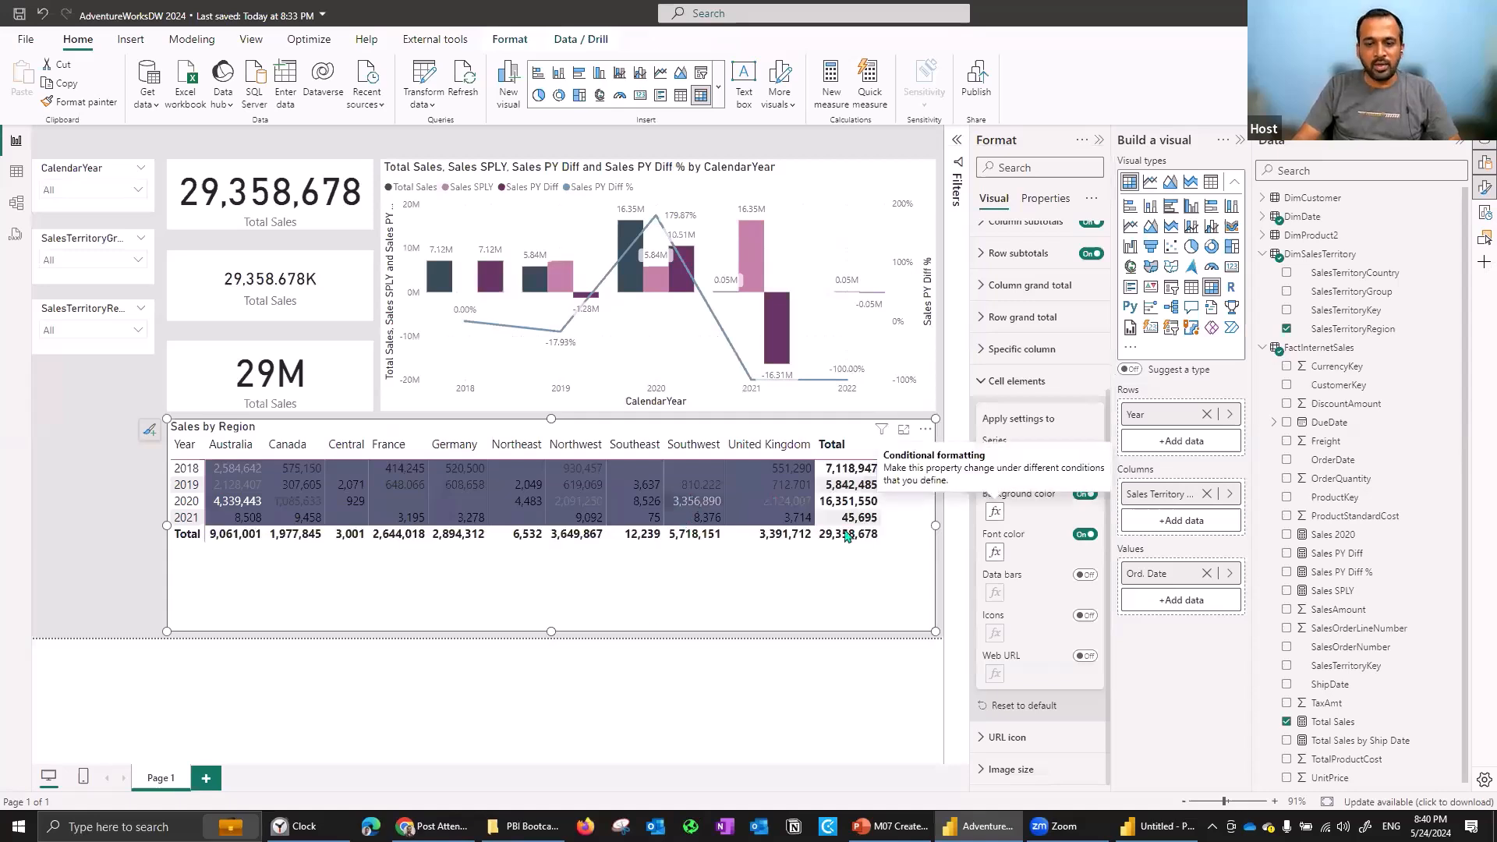
# Set the custom minimum of the matrix's background color gradient to 0.
pyautogui.click(994, 511)
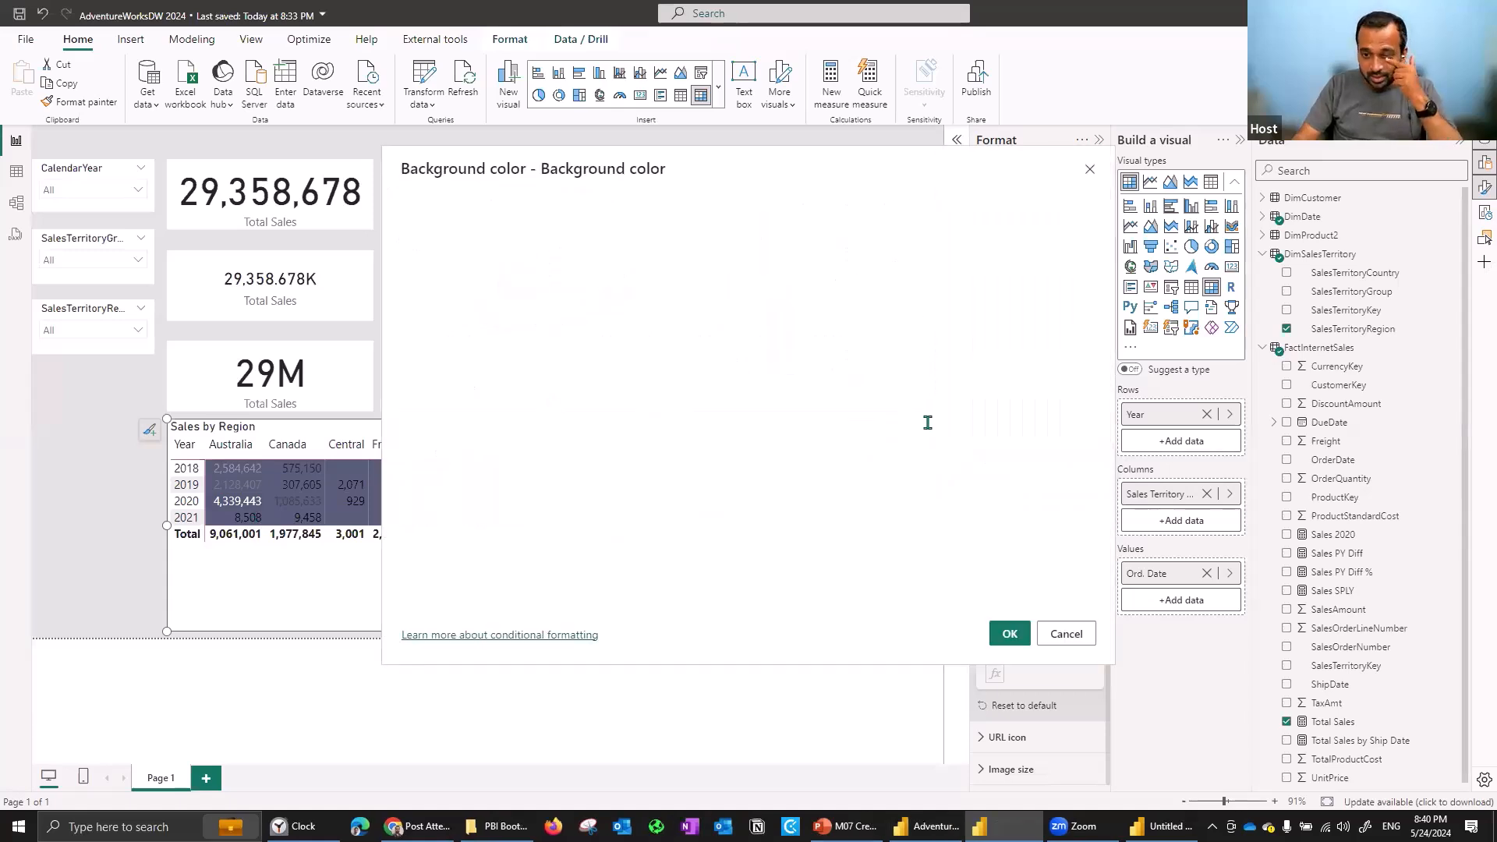
pyautogui.moveTo(927, 404); pyautogui.dragTo(854, 404)
pyautogui.moveTo(494, 396); pyautogui.dragTo(393, 398)
pyautogui.write('0')
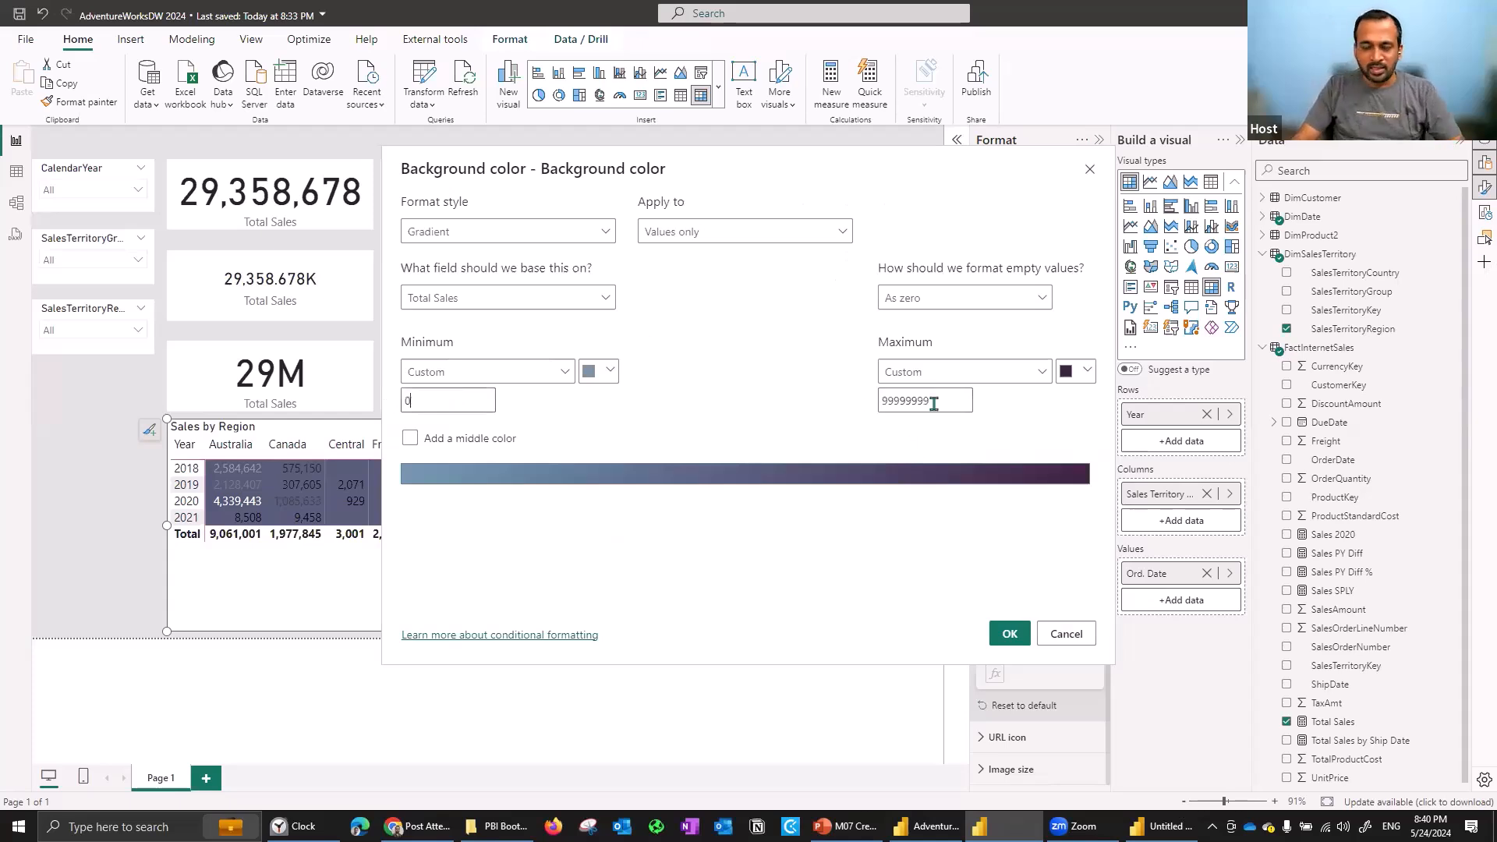
# Set the background color gradient's custom maximum to 5000000 and apply the rule to the matrix.
pyautogui.moveTo(928, 404); pyautogui.dragTo(836, 400)
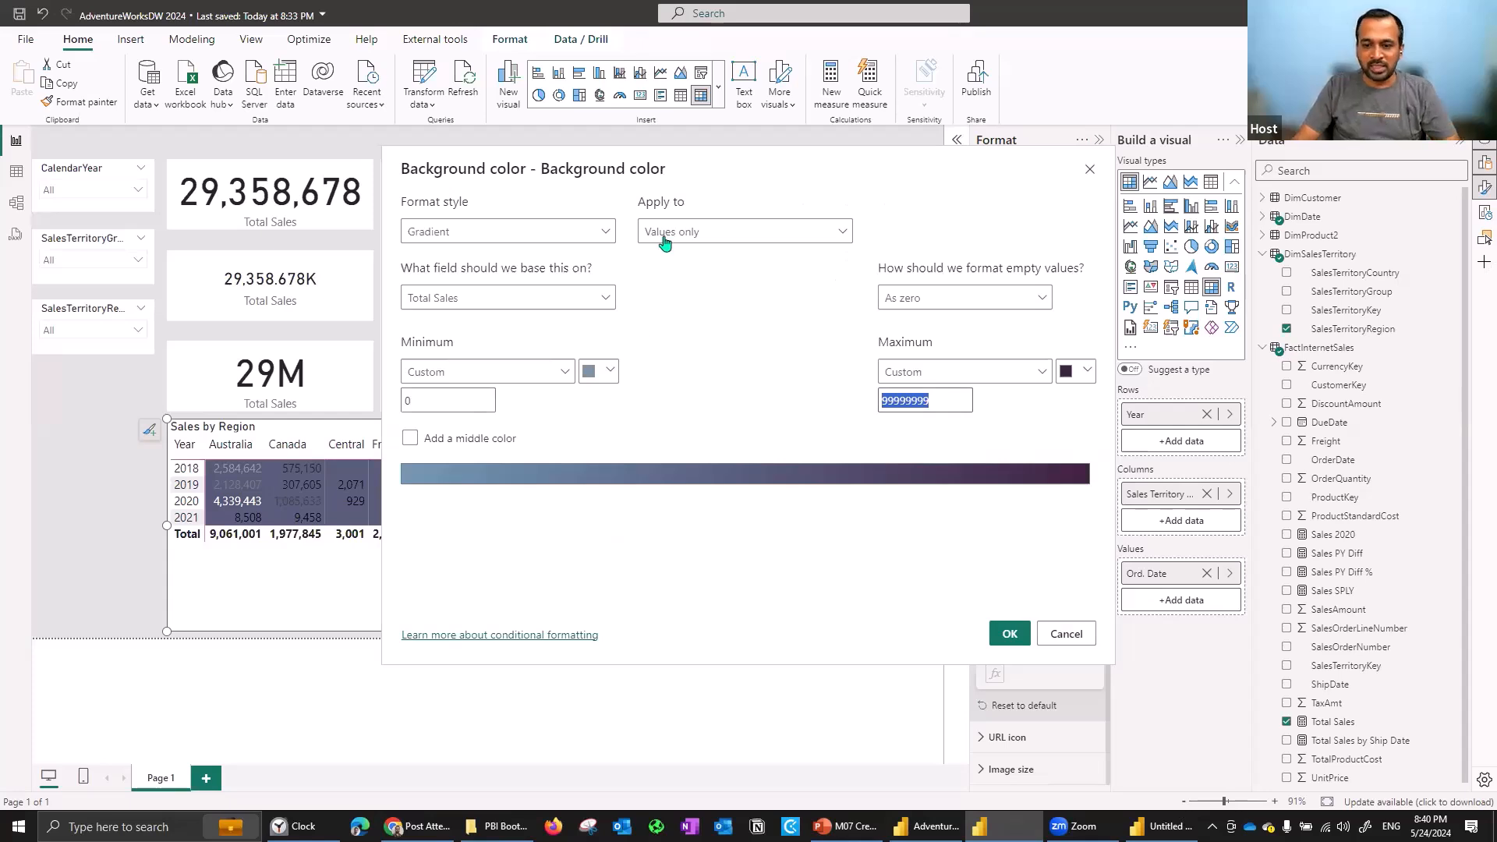
pyautogui.moveTo(661, 166); pyautogui.dragTo(658, 164)
pyautogui.moveTo(956, 398); pyautogui.dragTo(852, 401)
pyautogui.write('500000')
pyautogui.hotkey('shift', 'Left')
pyautogui.hotkey('shift', 'Left')
pyautogui.hotkey('shift', 'Left')
pyautogui.hotkey('shift', 'Left')
pyautogui.hotkey('shift', 'Left')
pyautogui.hotkey('shift', 'Left')
pyautogui.click(884, 401)
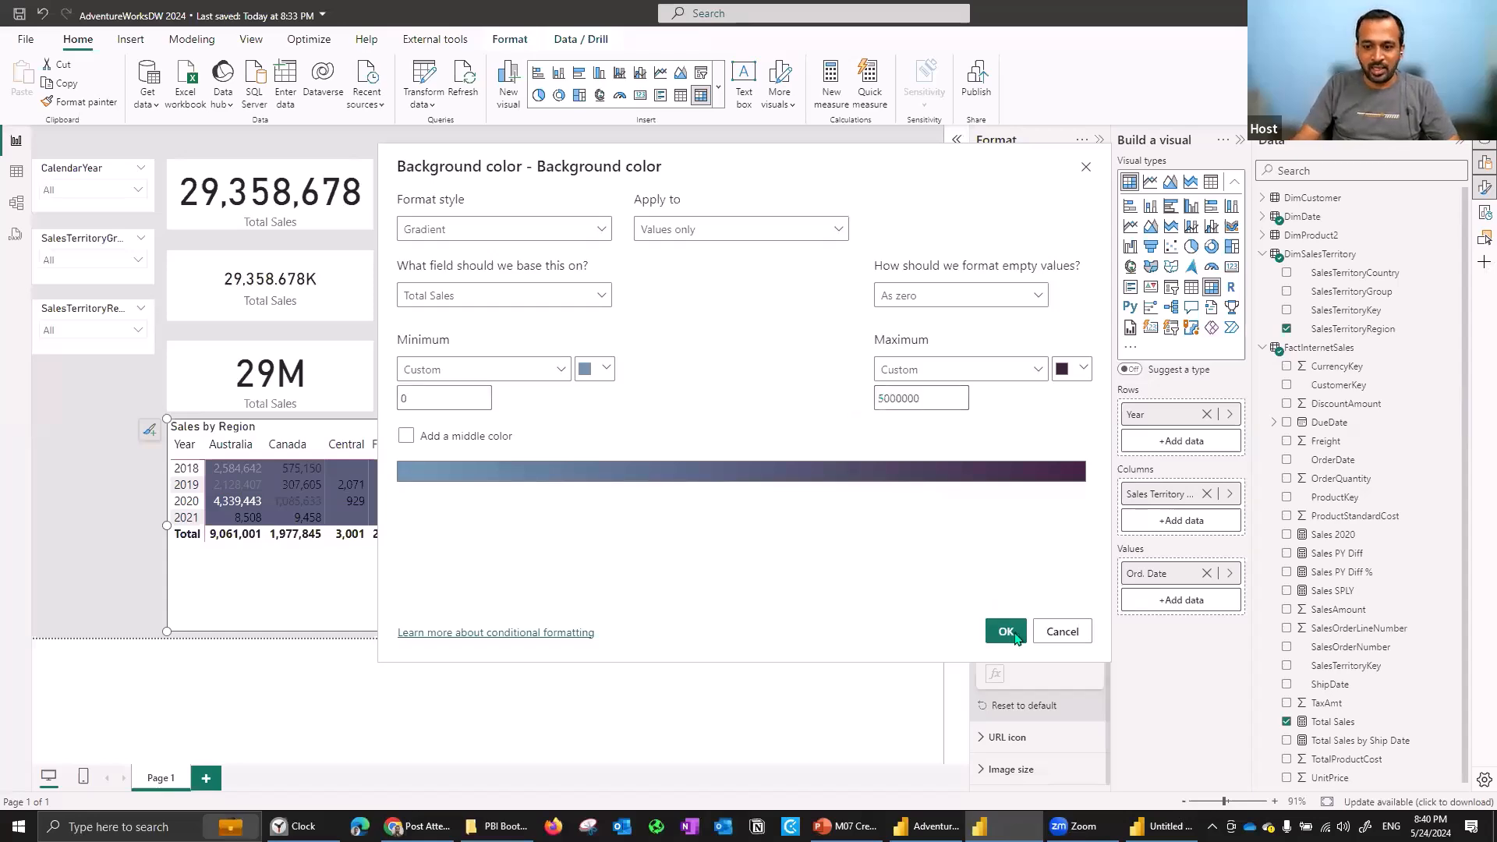
pyautogui.click(1005, 631)
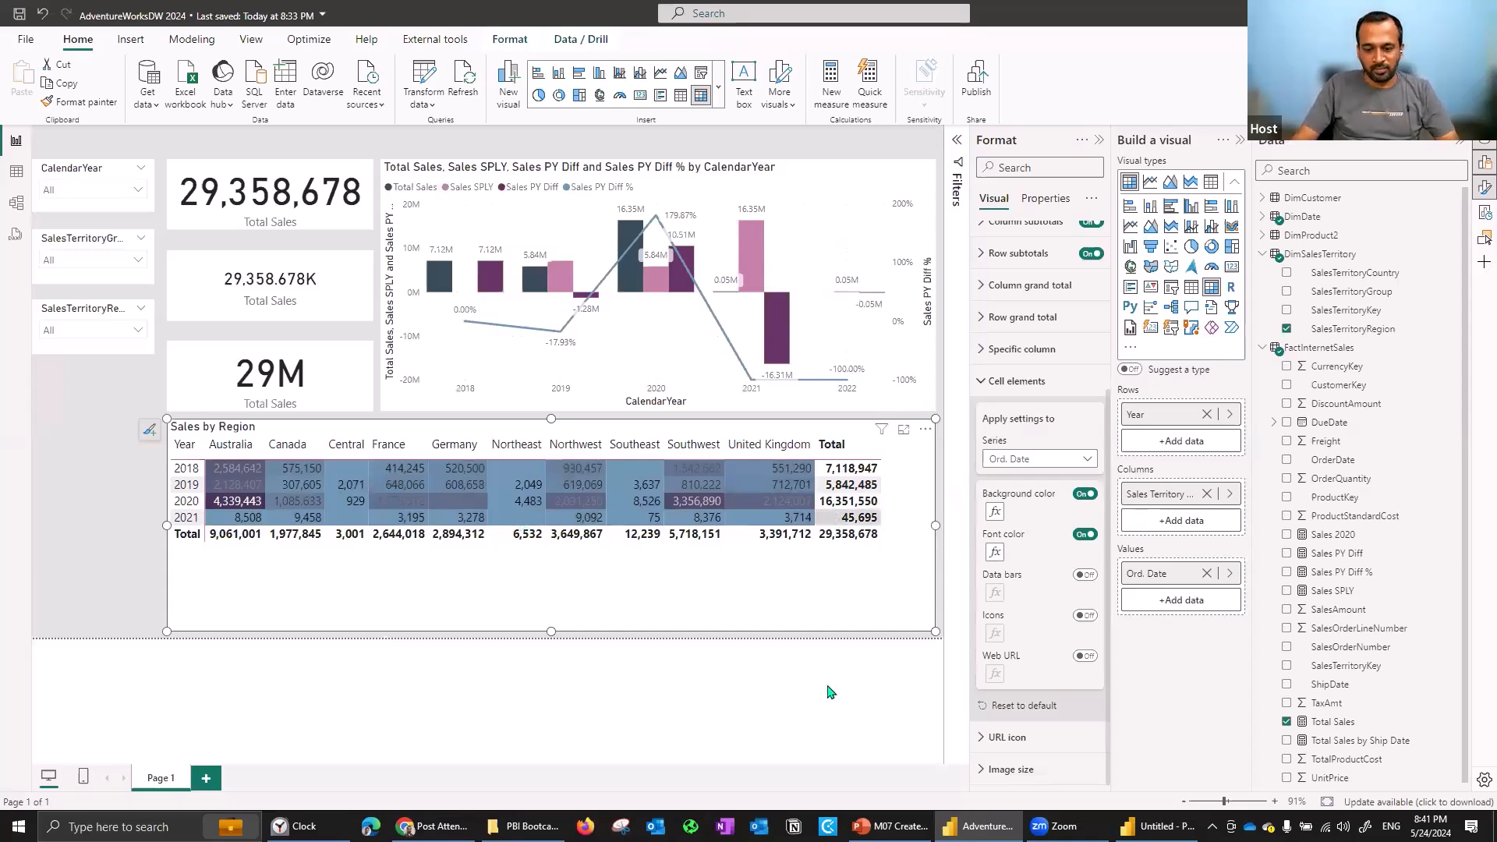
# Filter the report page to Australia with the SalesTerritoryRegion slicer.
pyautogui.click(89, 477)
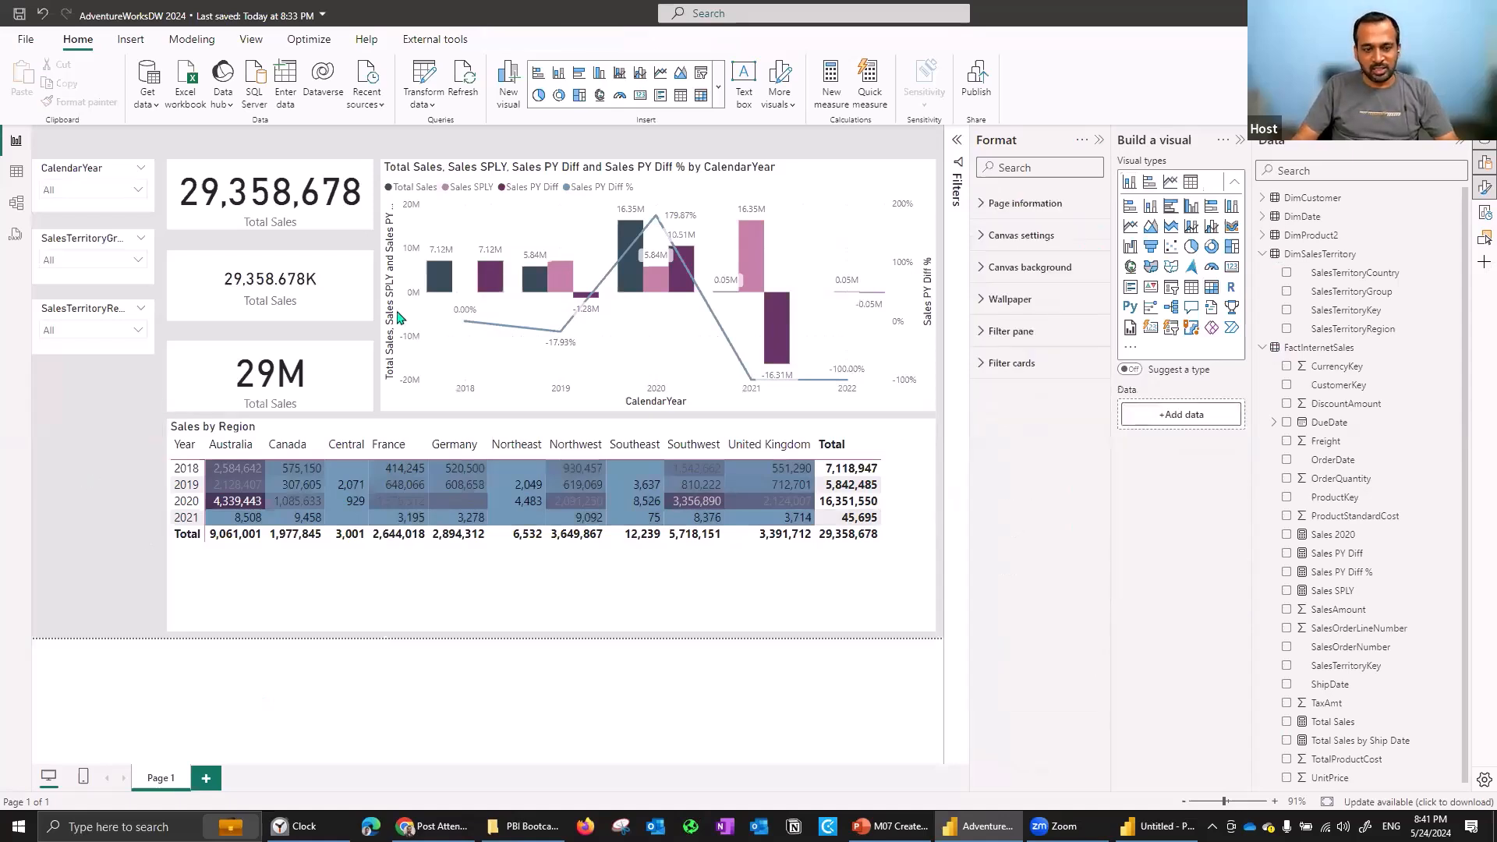
pyautogui.click(274, 381)
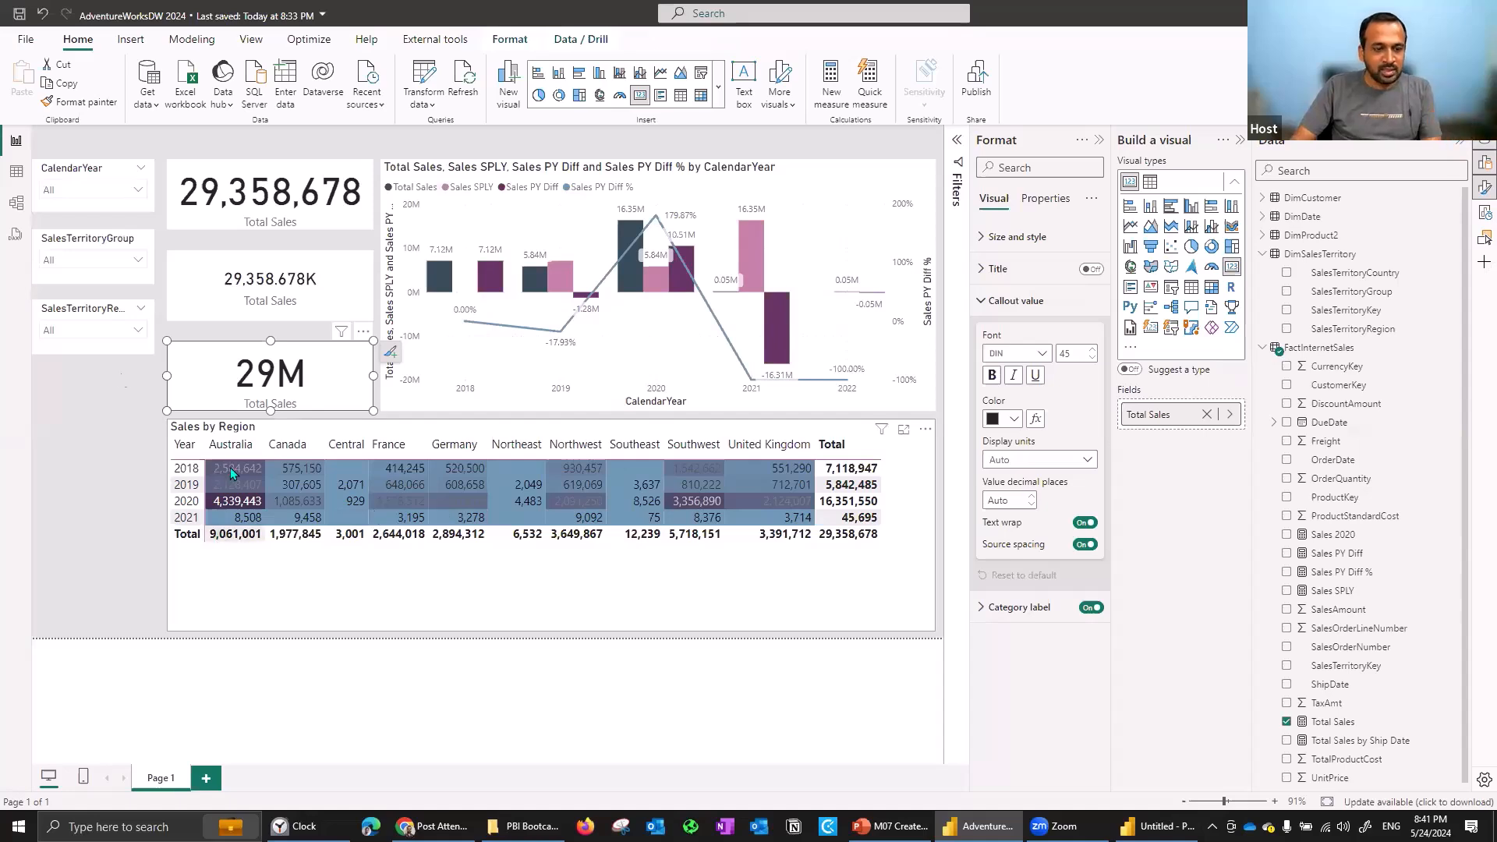
pyautogui.click(77, 264)
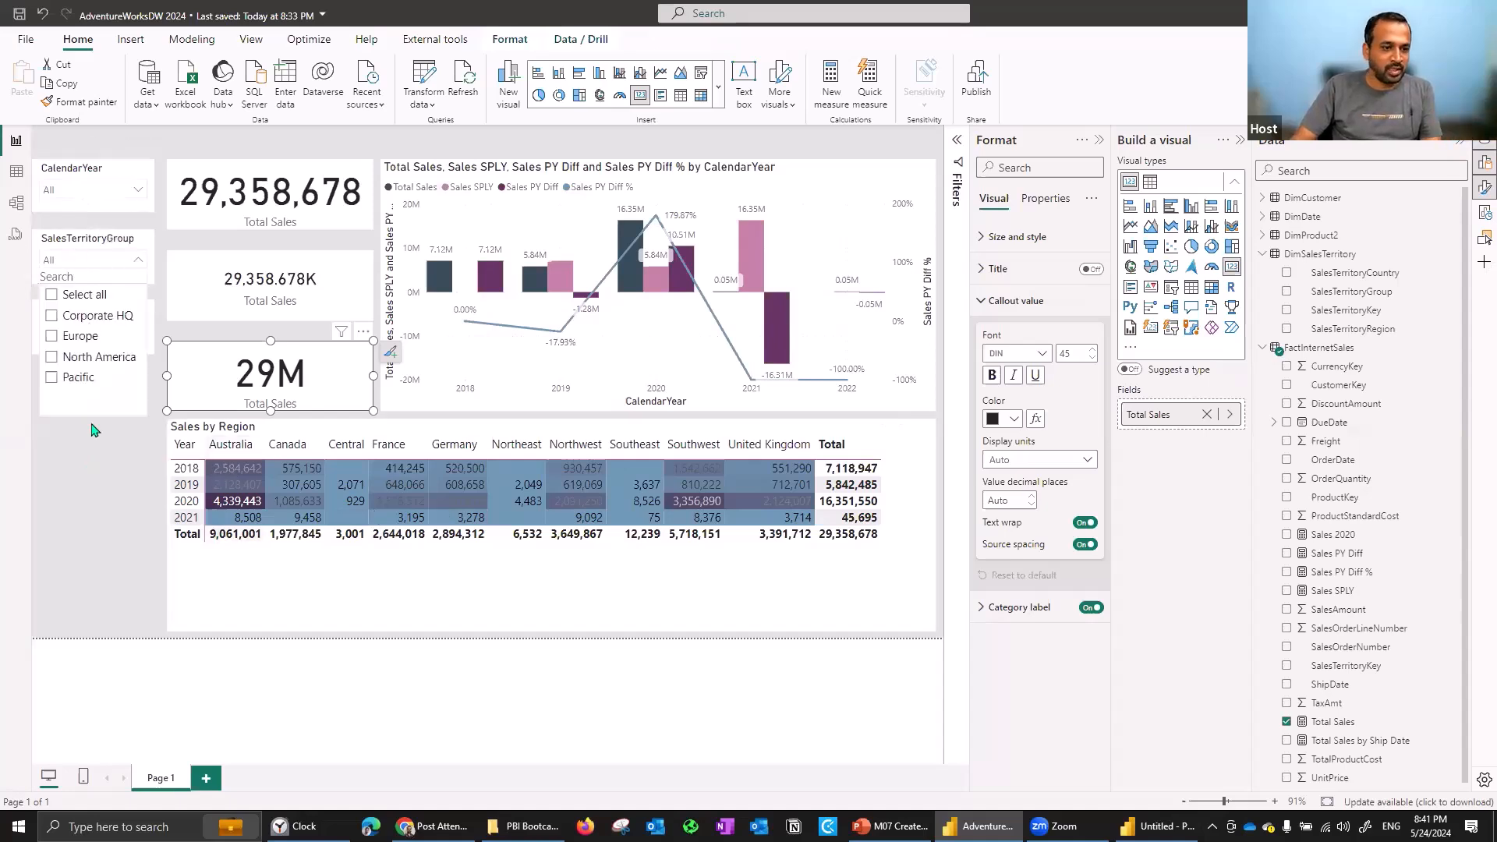
pyautogui.click(81, 253)
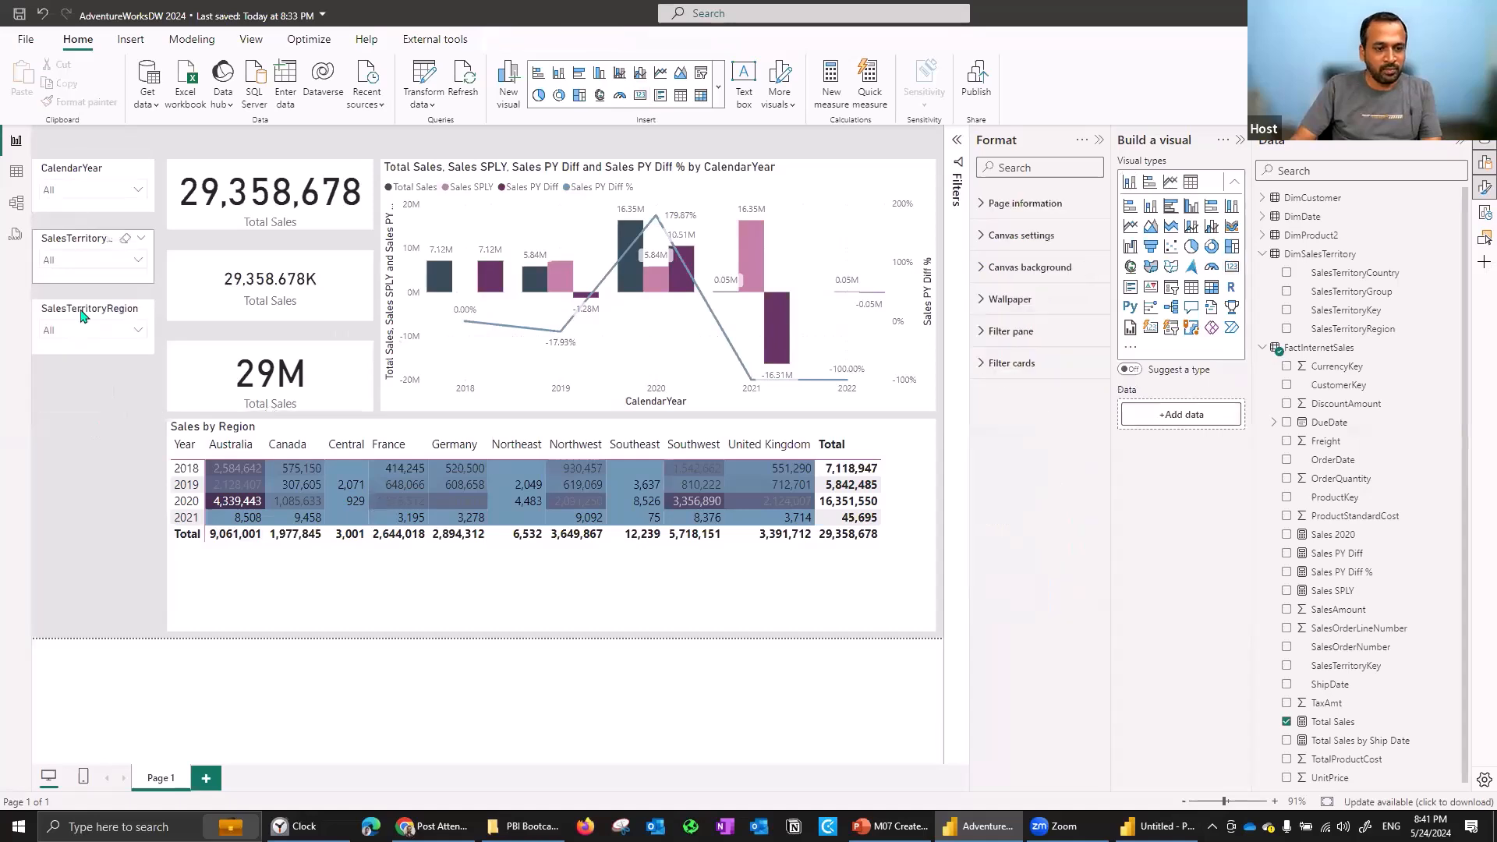
pyautogui.click(134, 334)
pyautogui.click(53, 386)
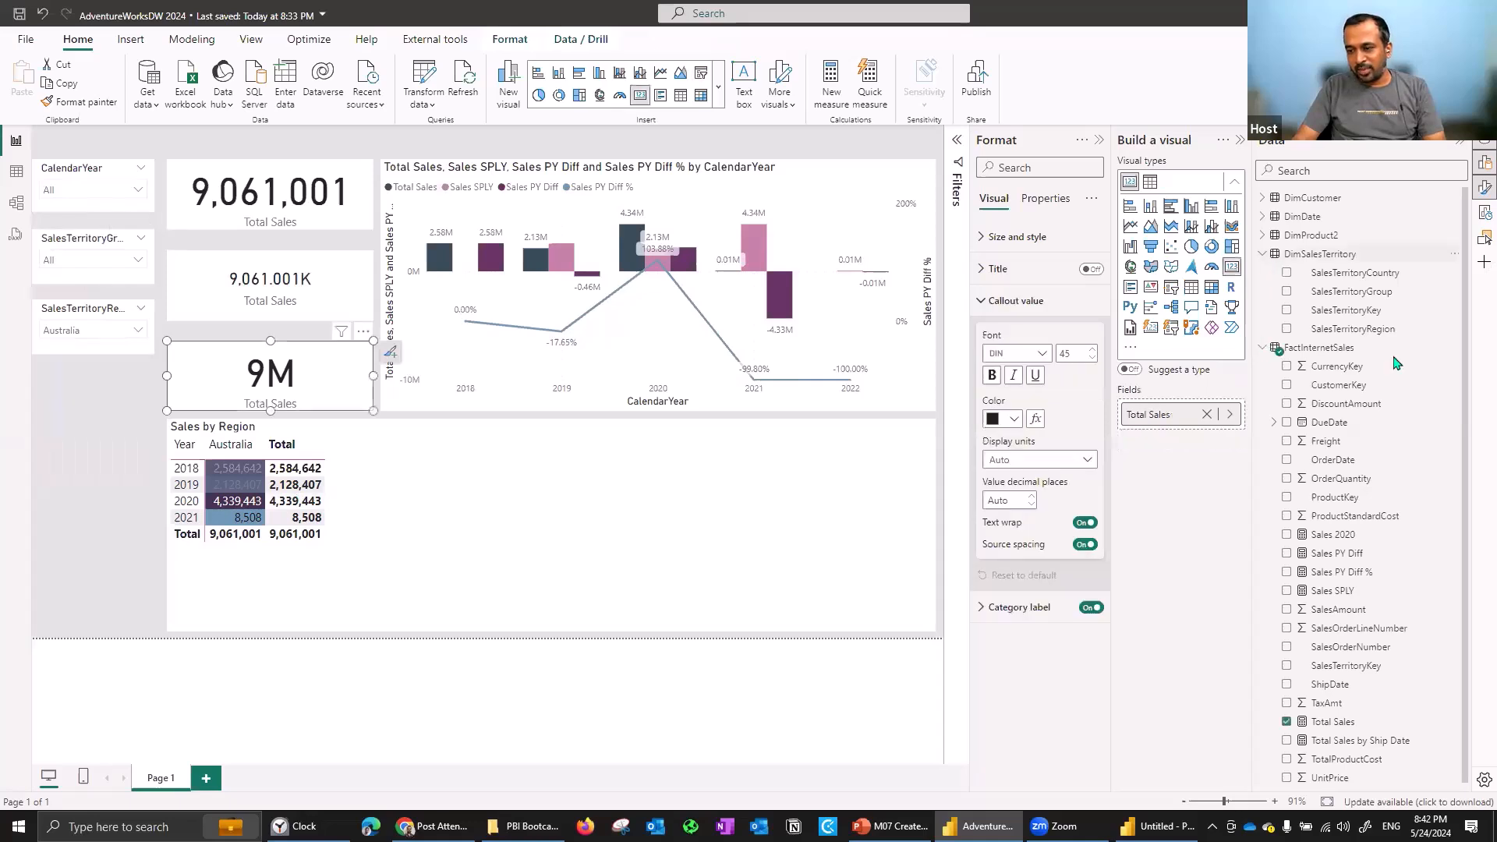
# Create a new measure named "Sales color" in the FactInternetSales table and start its formula on a second line.
pyautogui.click(1454, 348)
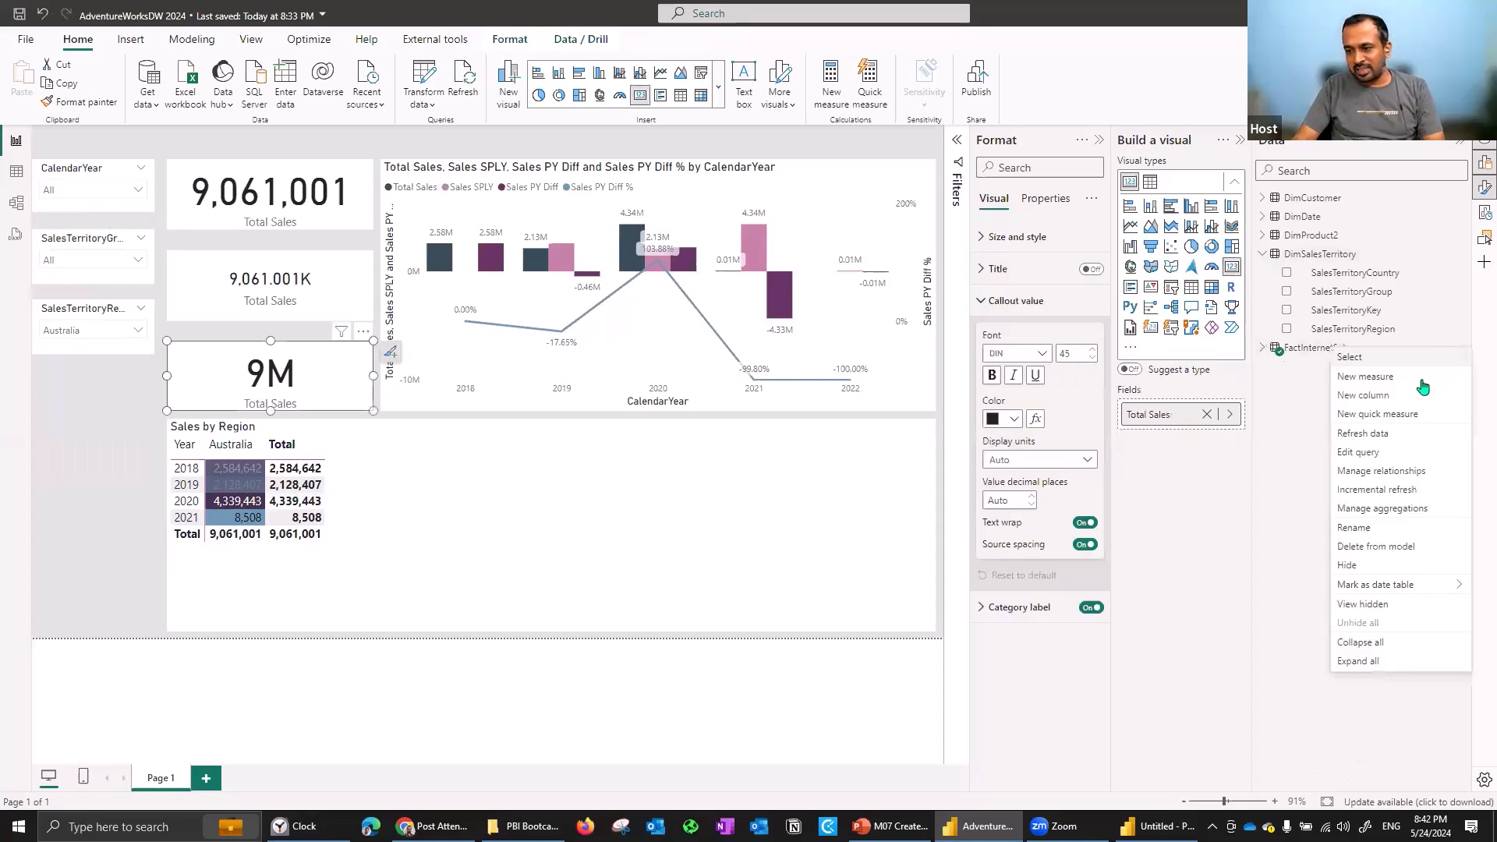
pyautogui.click(838, 383)
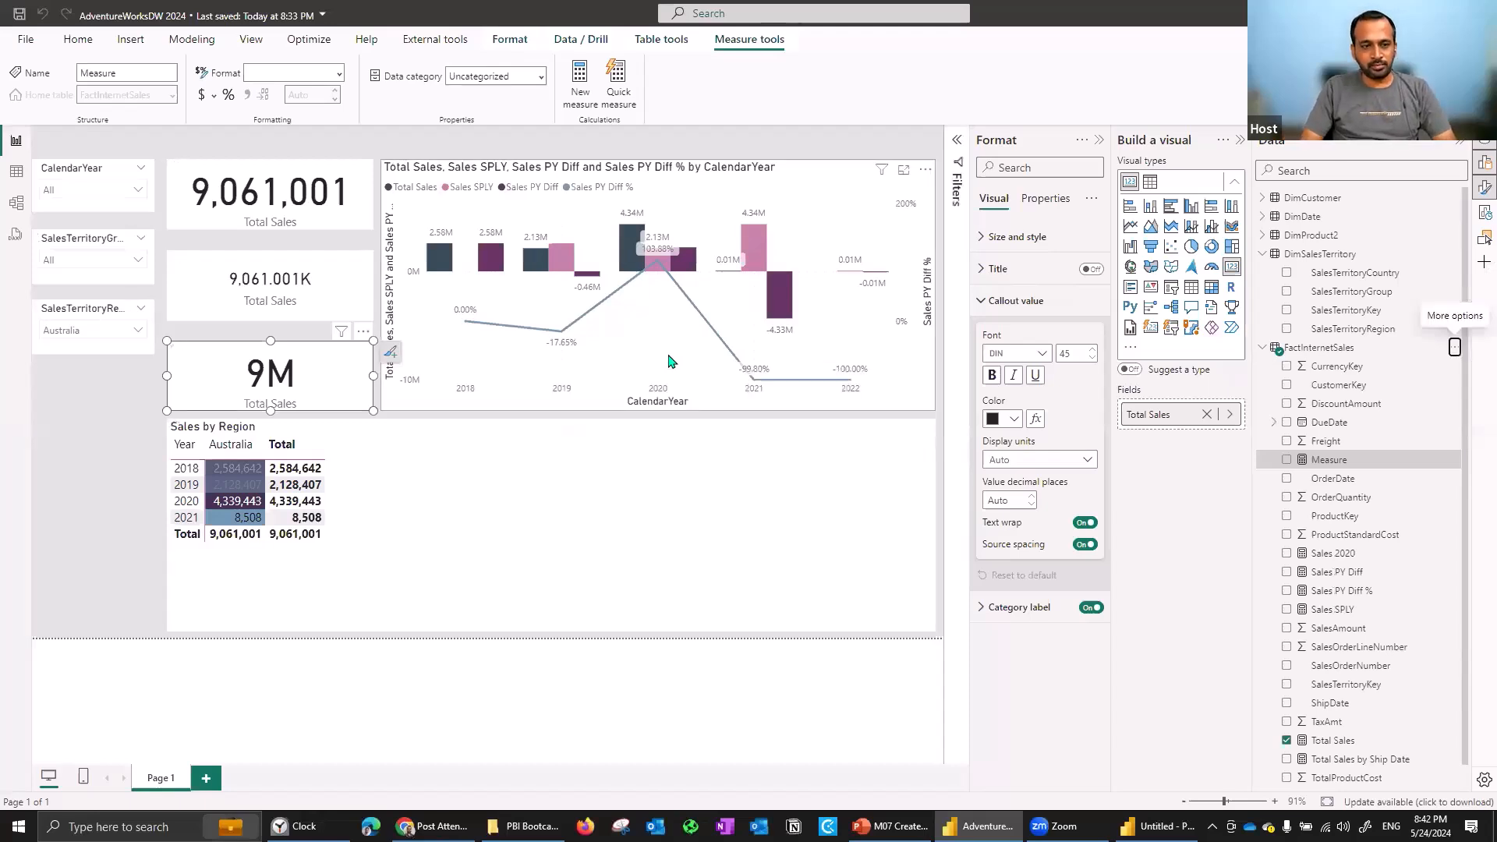
pyautogui.write('Sales')
pyautogui.hotkey('ctrl', '+')
pyautogui.hotkey('ctrl', '+')
pyautogui.hotkey('ctrl', '+')
pyautogui.write('color =')
pyautogui.hotkey('shift', 'Return')
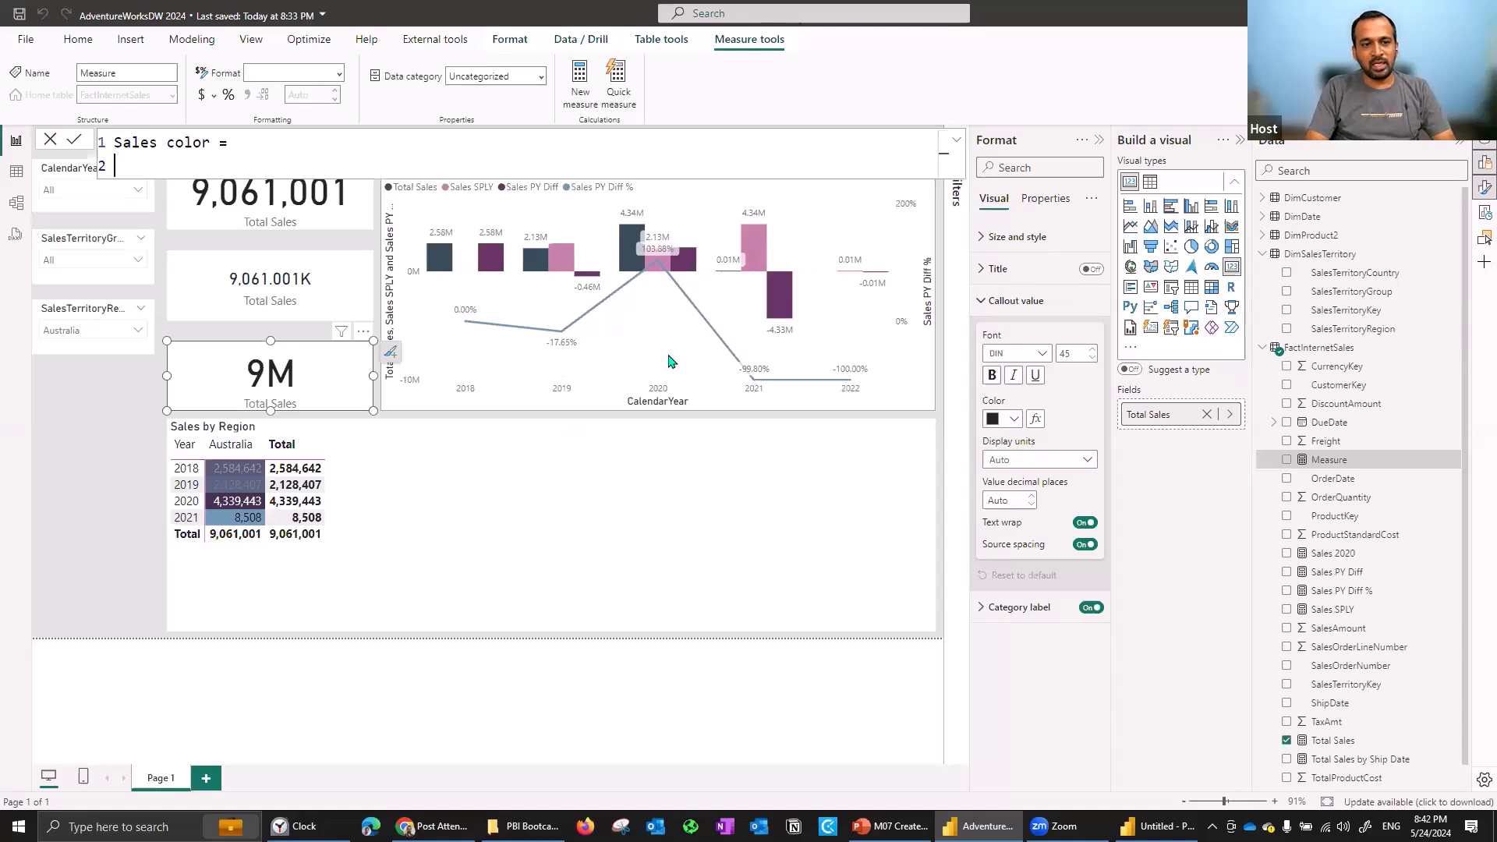
# Define the Sales color measure as IF([Total Sales] >= 3000000, "good", "bad") and commit the formula.
pyautogui.write('IF(')
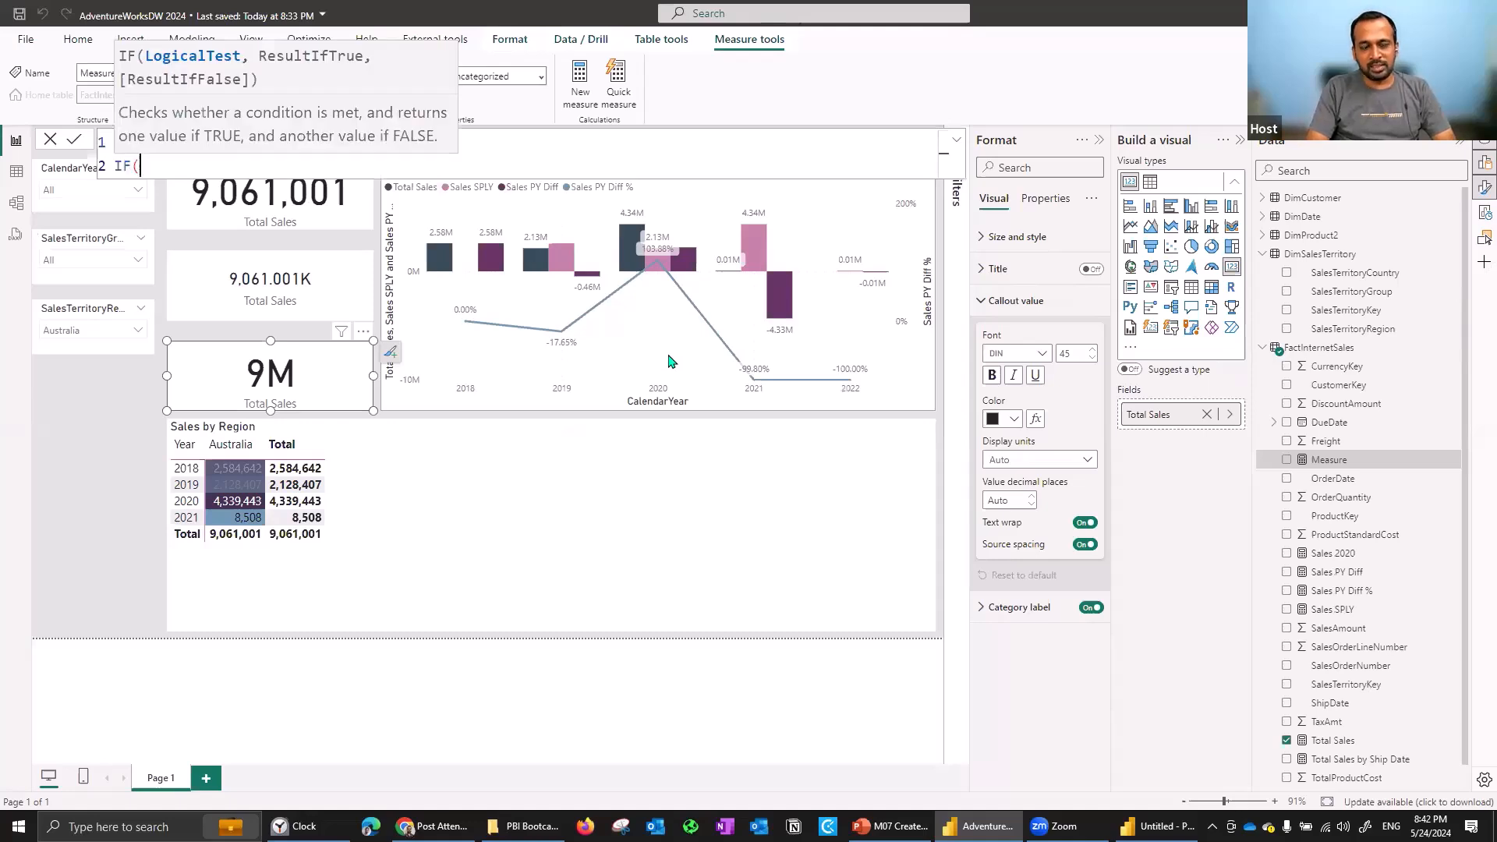
pyautogui.write(' tota')
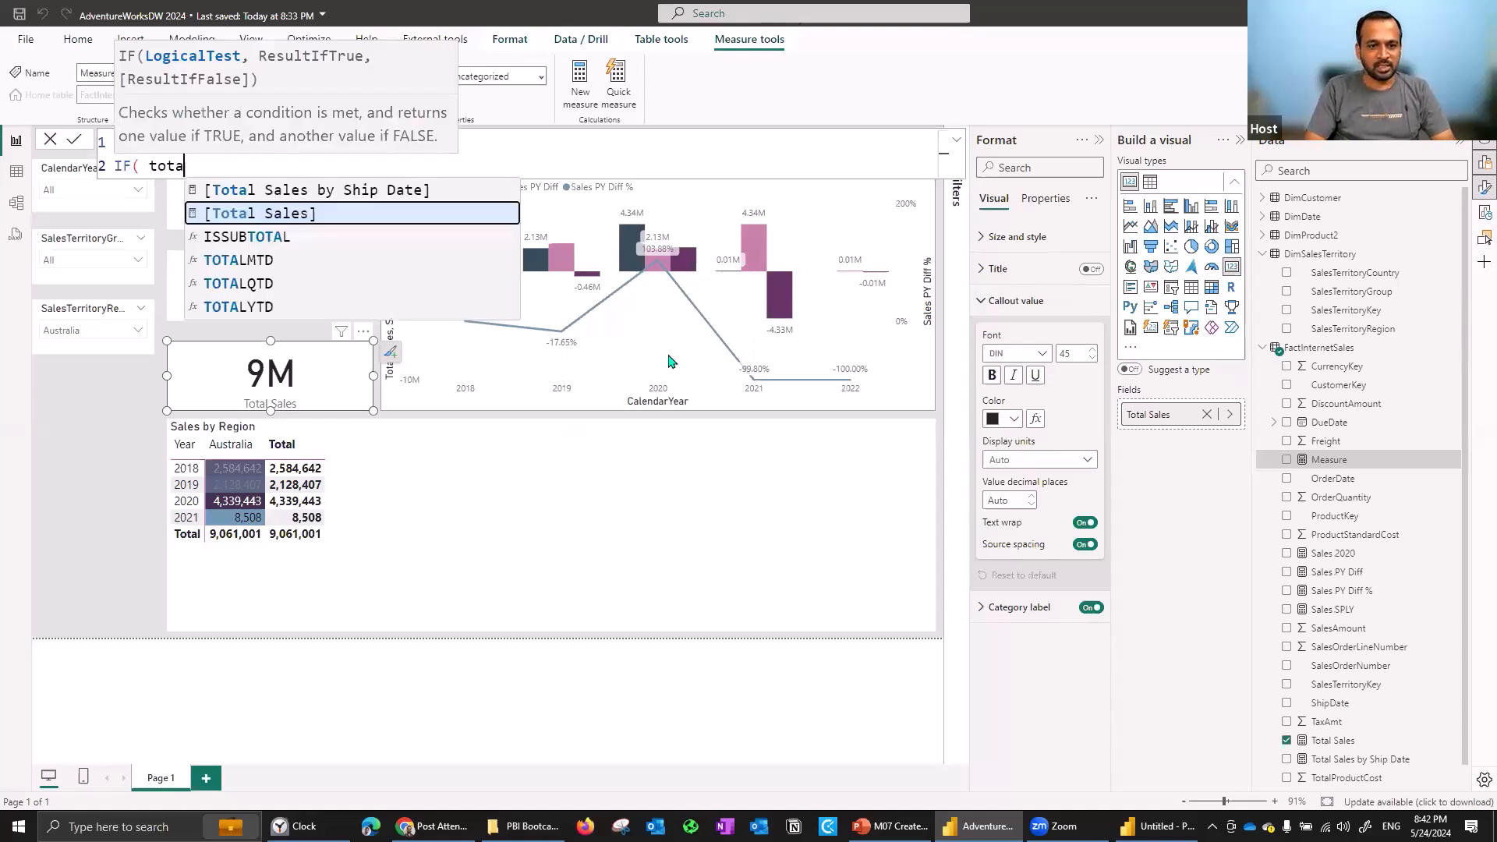
pyautogui.press('Tab')
pyautogui.write('>= 3000000, po')
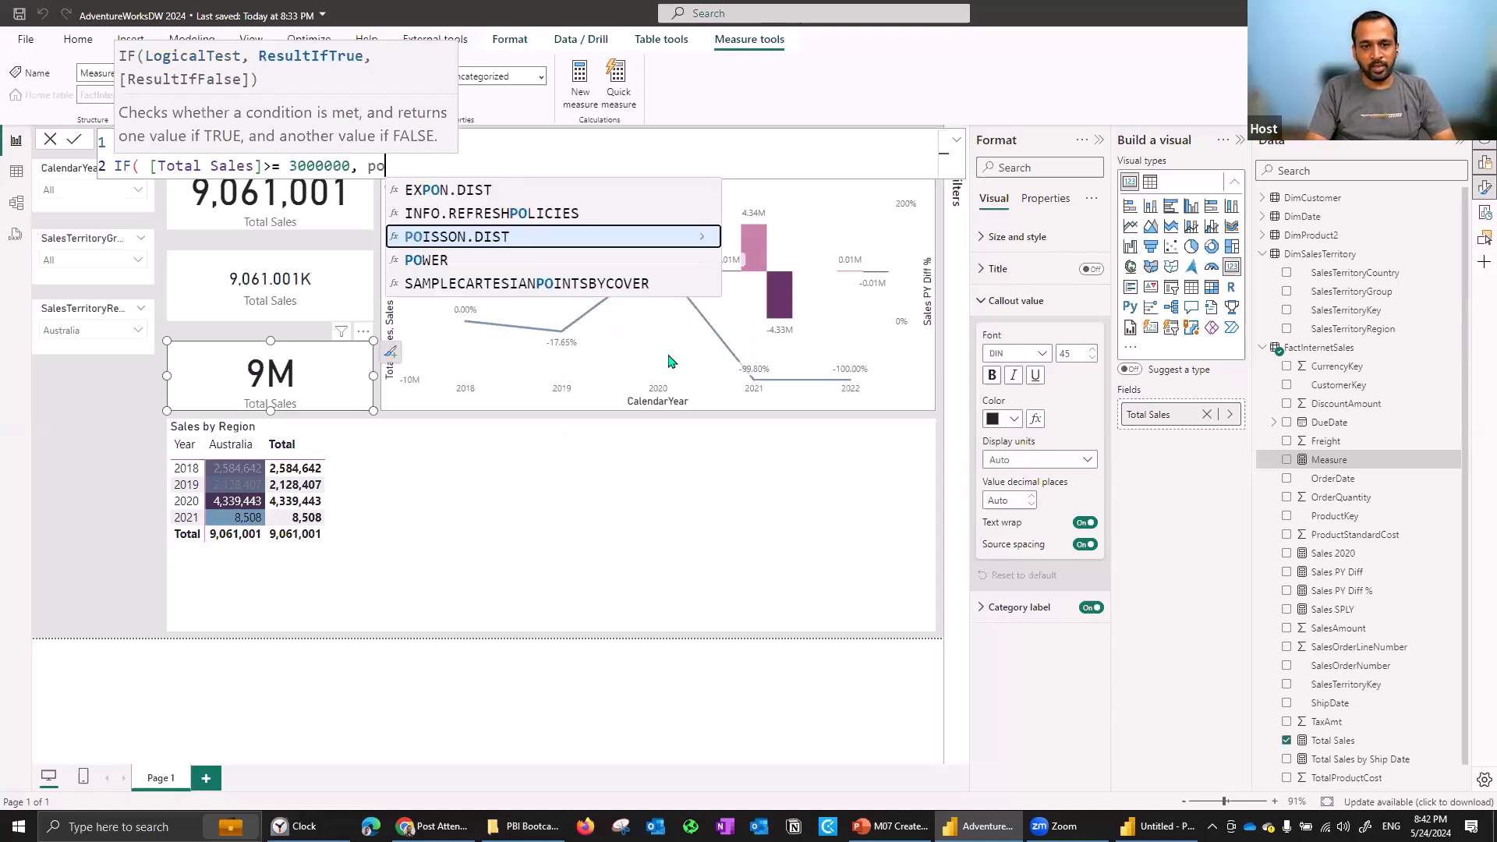
pyautogui.write('sitive')
pyautogui.hotkey('ctrl', 'BackSpace')
pyautogui.write('"')
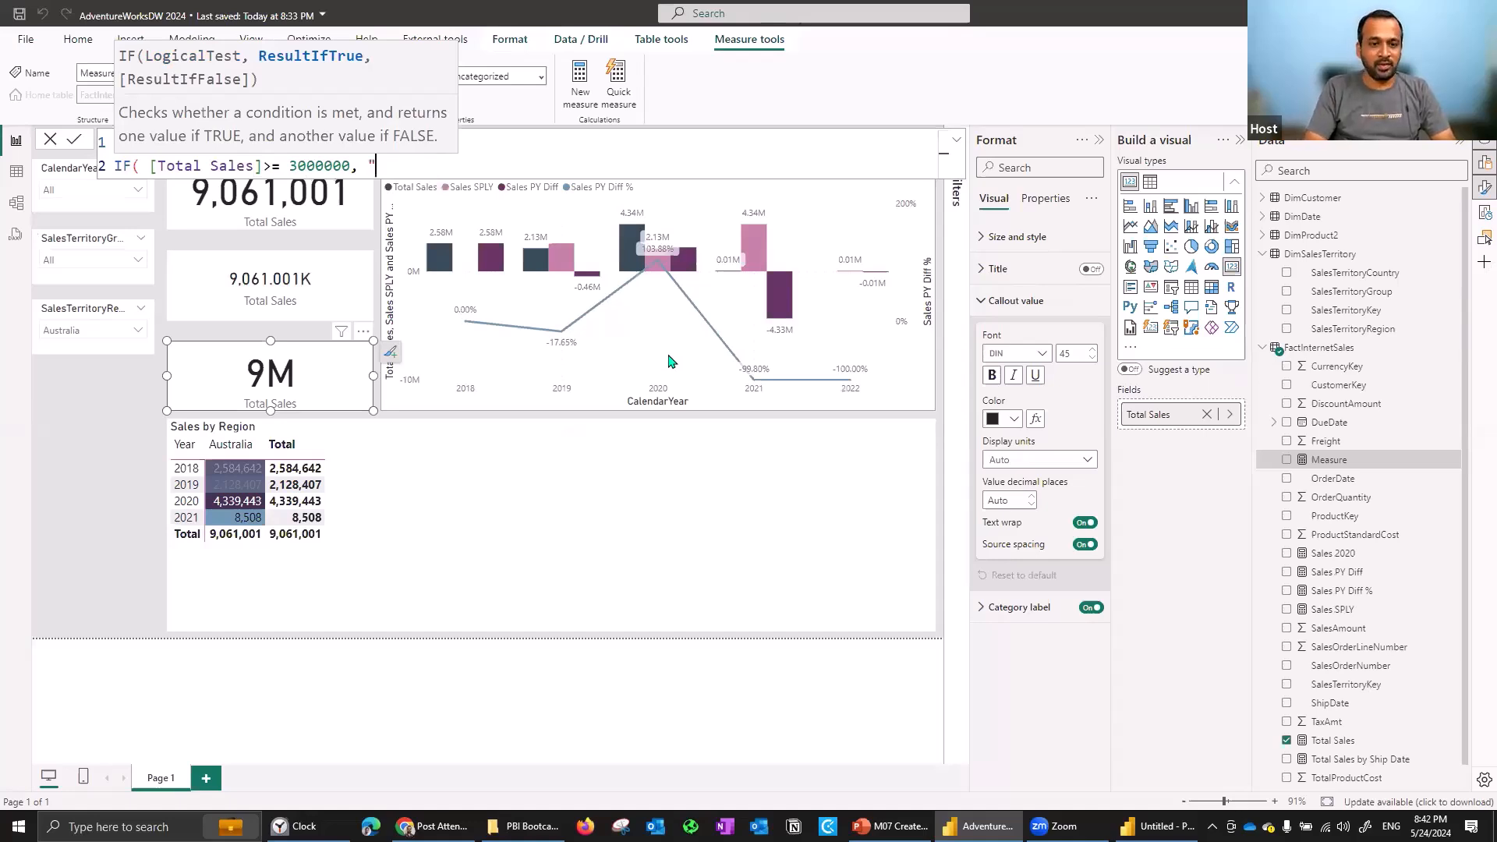
pyautogui.write('good"')
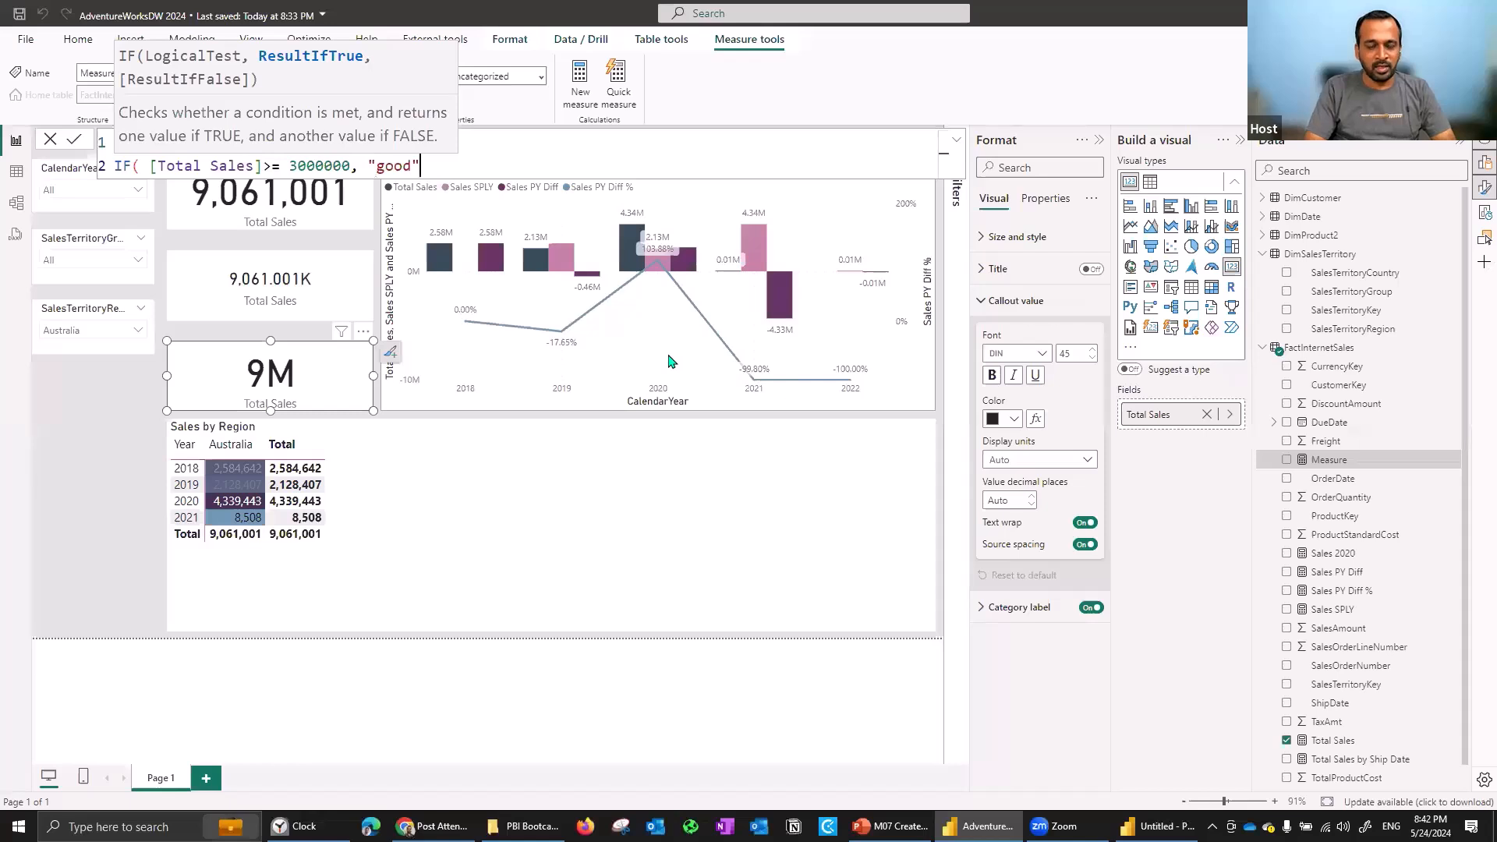
pyautogui.write(', "bad"')
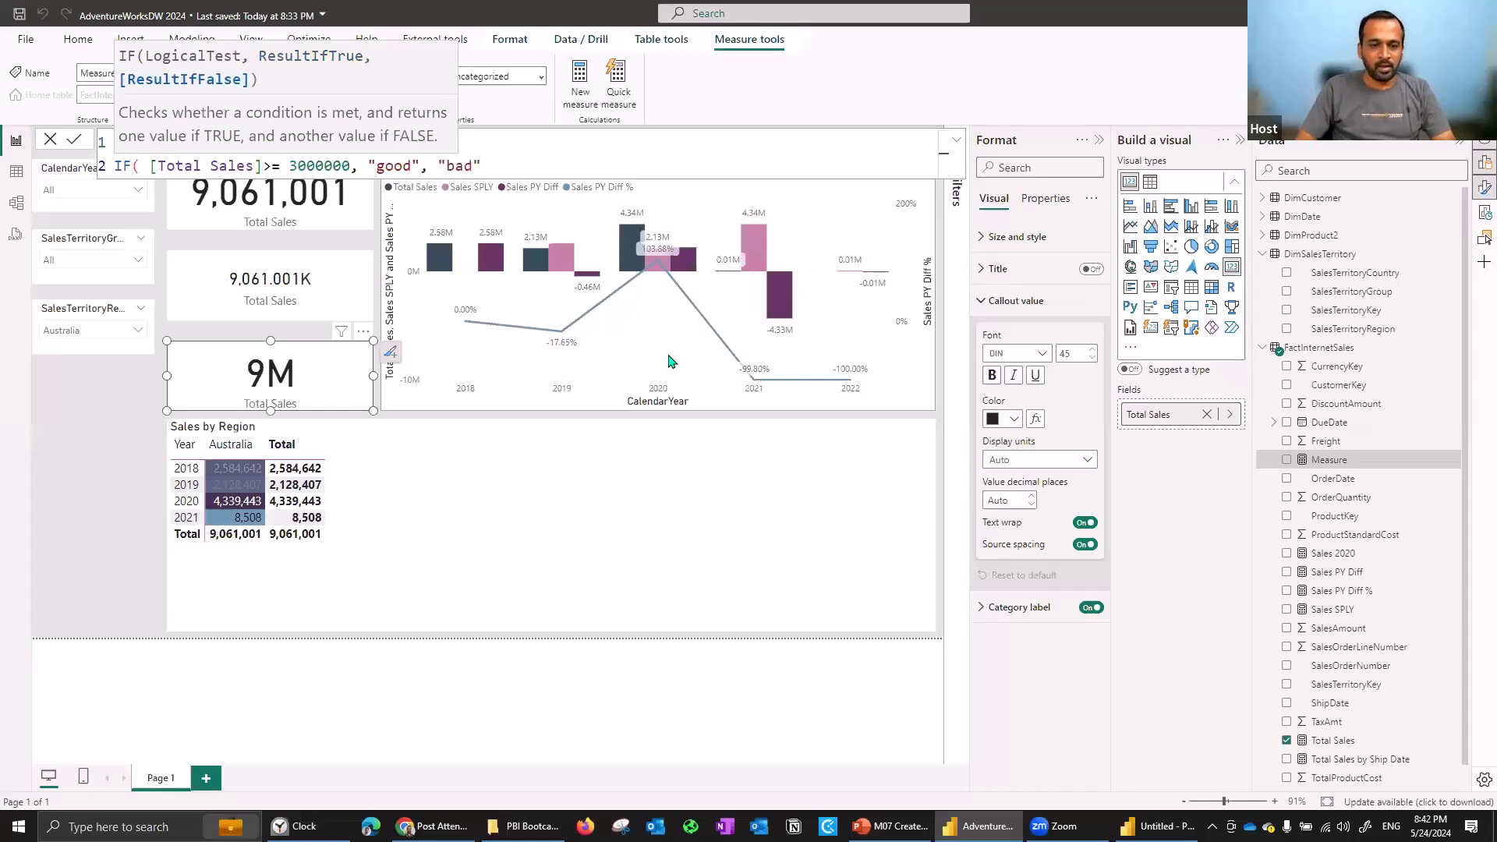
pyautogui.press('End')
pyautogui.write(')')
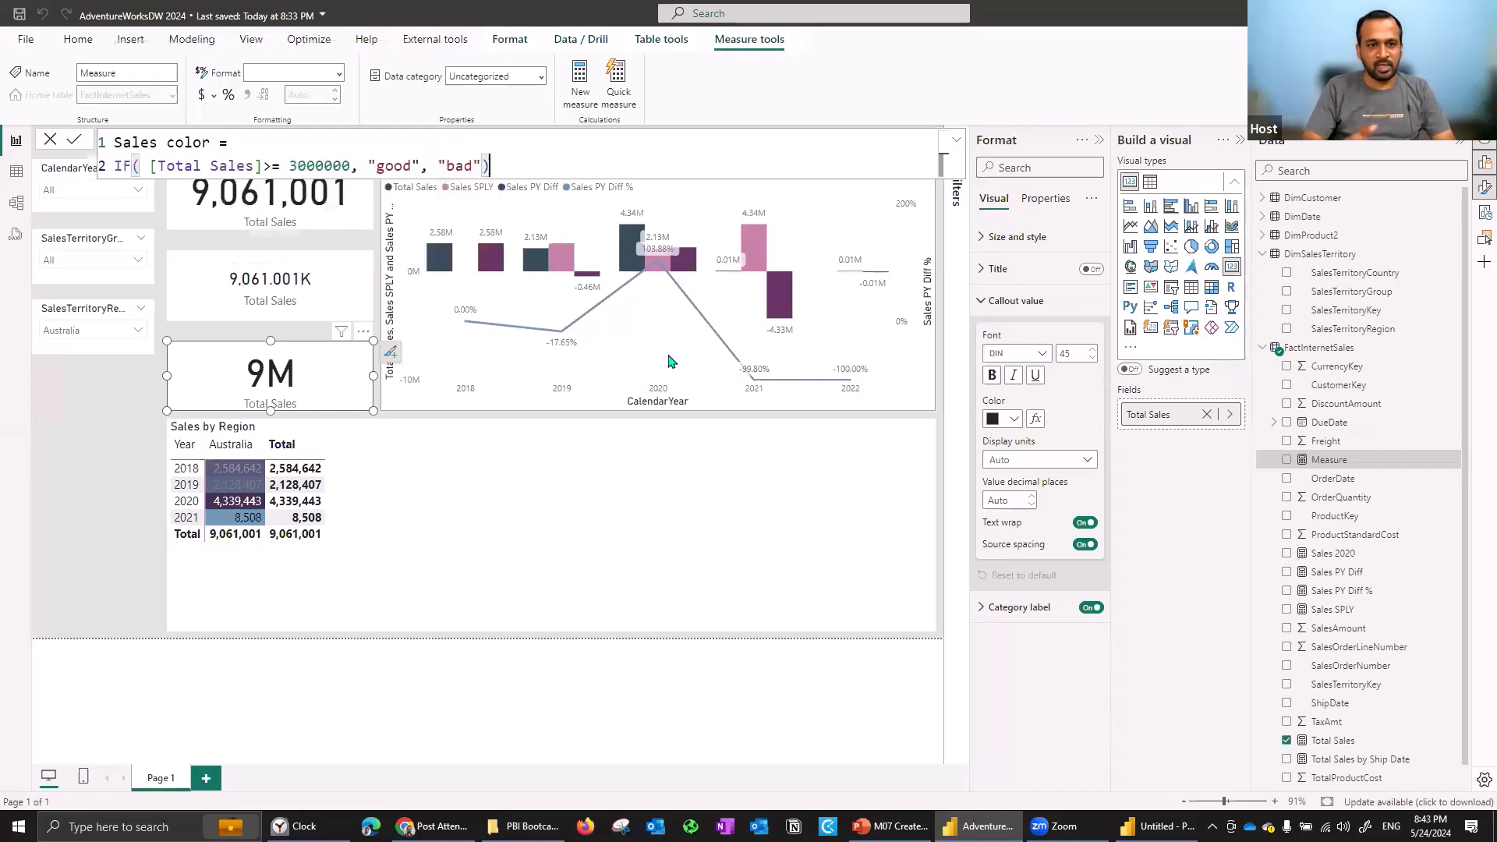
pyautogui.press('Return')
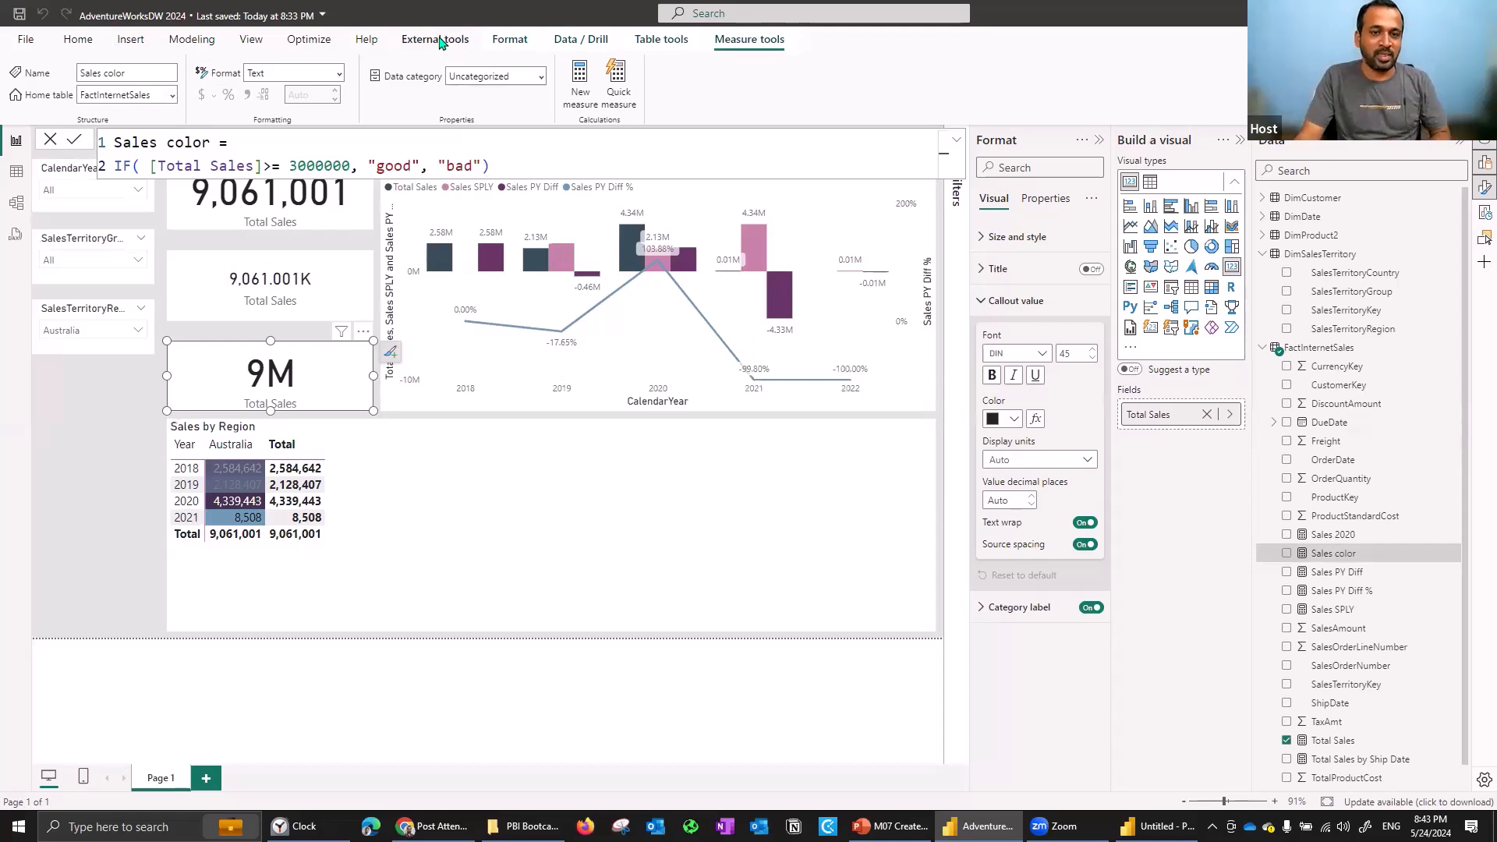
# Open conditional formatting for the selected card's callout value color and set its format style to Rules.
pyautogui.click(251, 39)
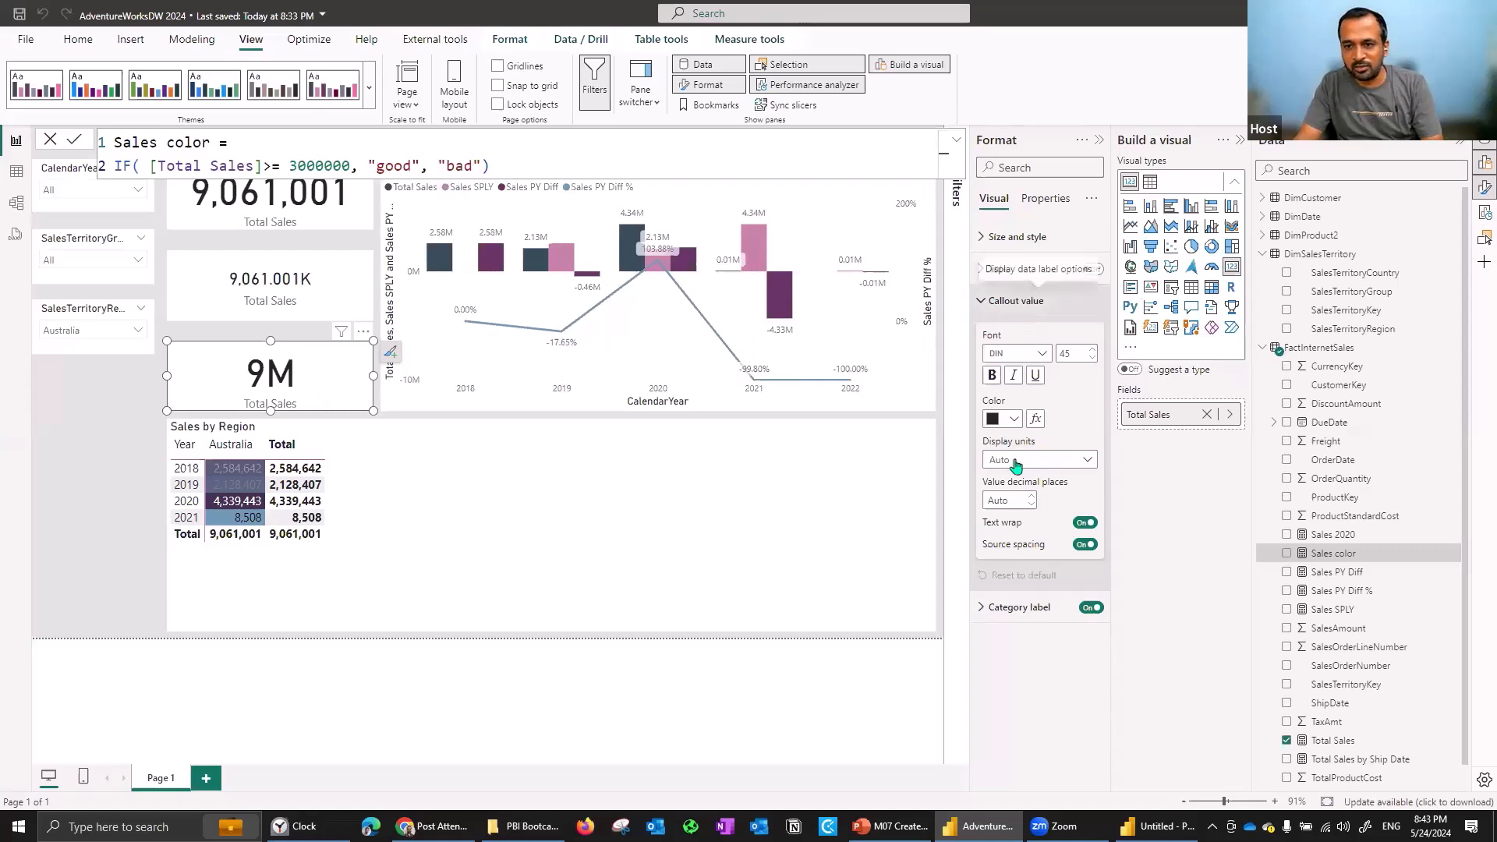
pyautogui.click(1036, 420)
pyautogui.click(470, 248)
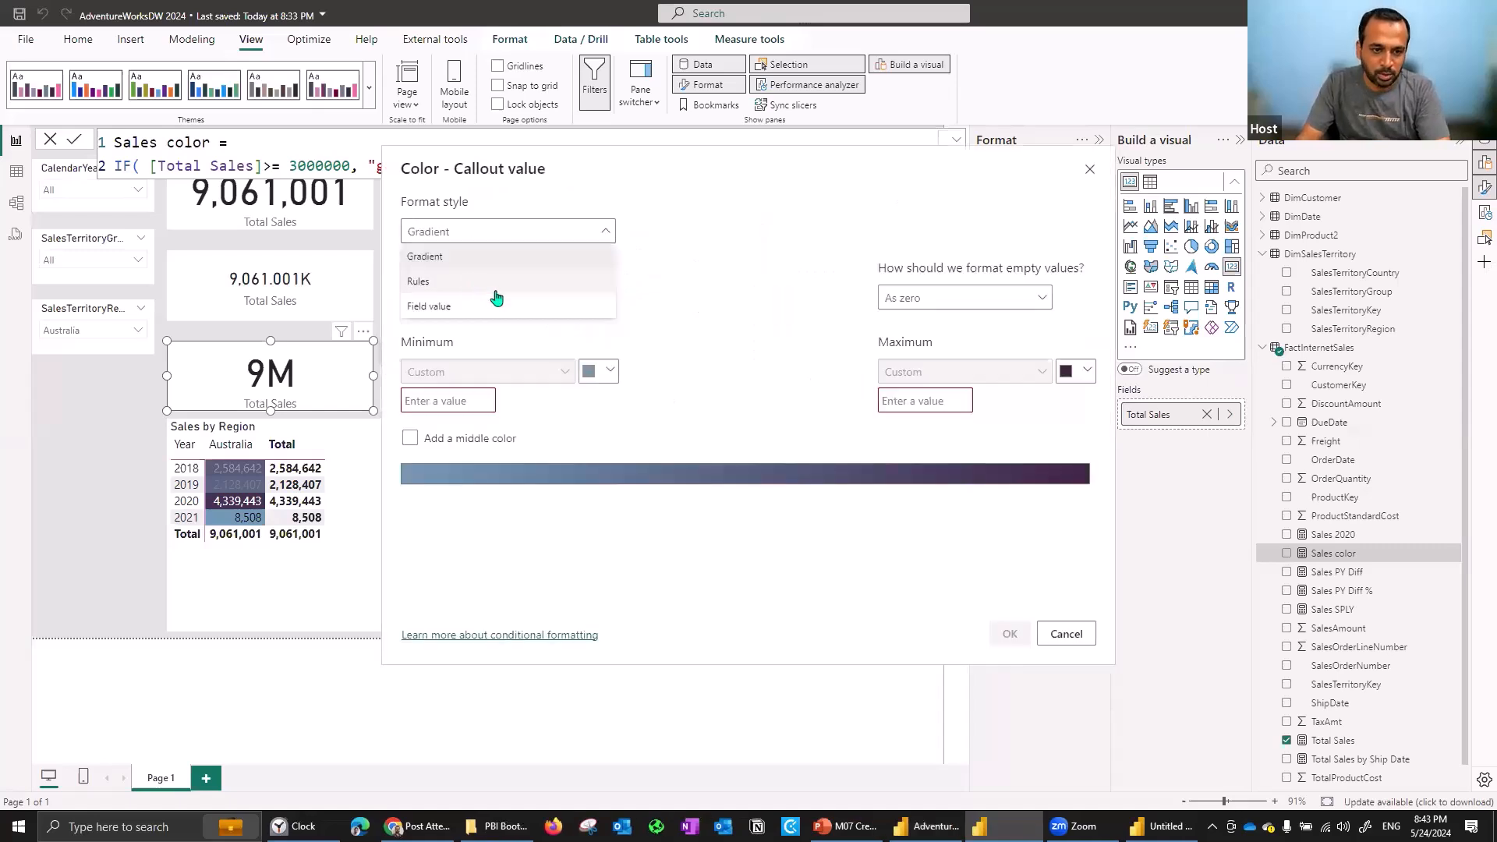
pyautogui.click(460, 281)
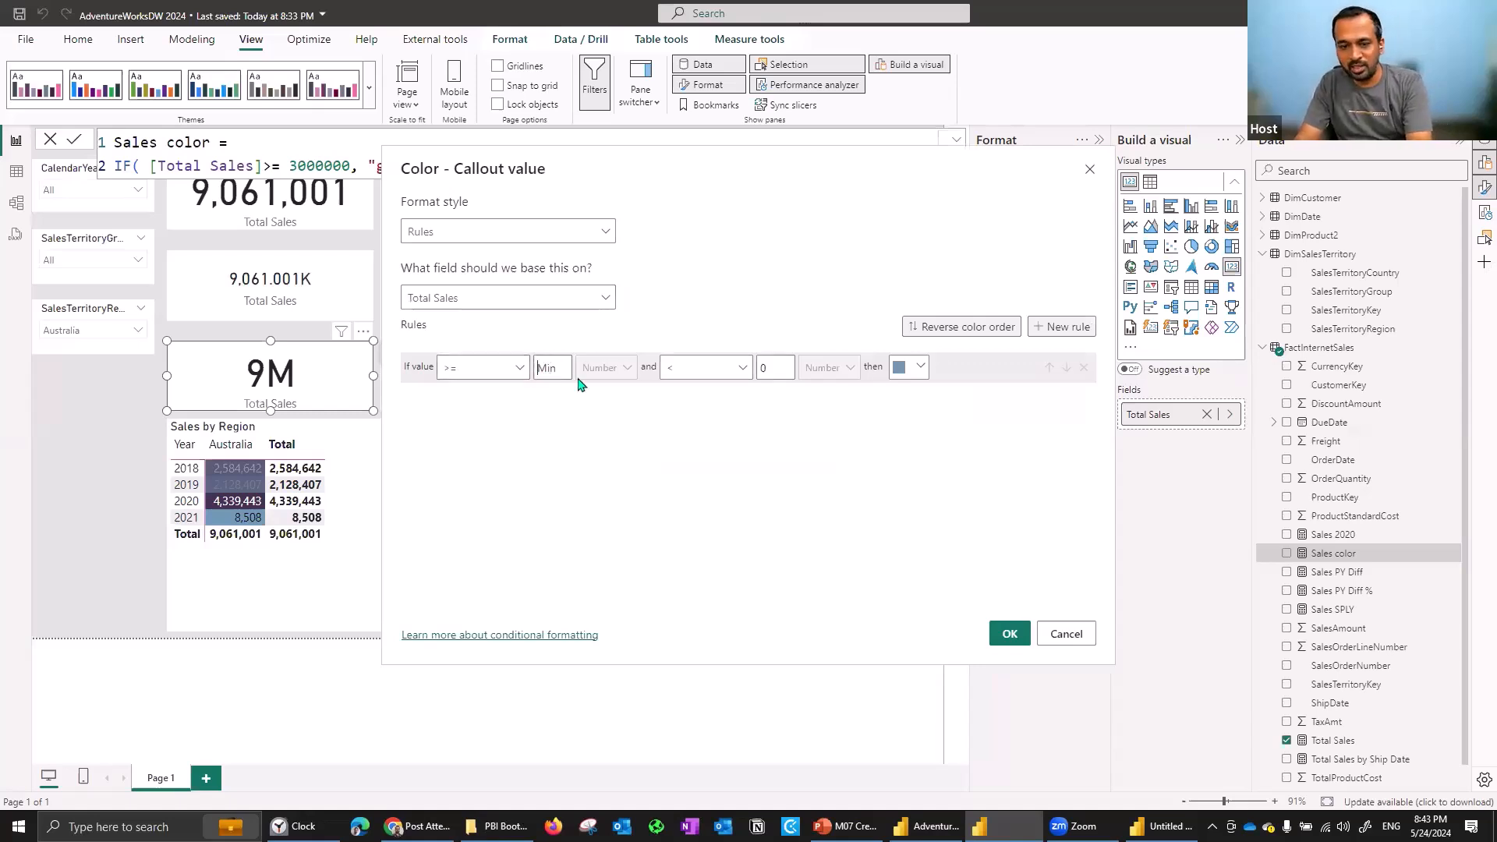
# Define the first rule with a lower bound of 3000000 and a larger upper bound, colored bright pink.
pyautogui.write('3000000')
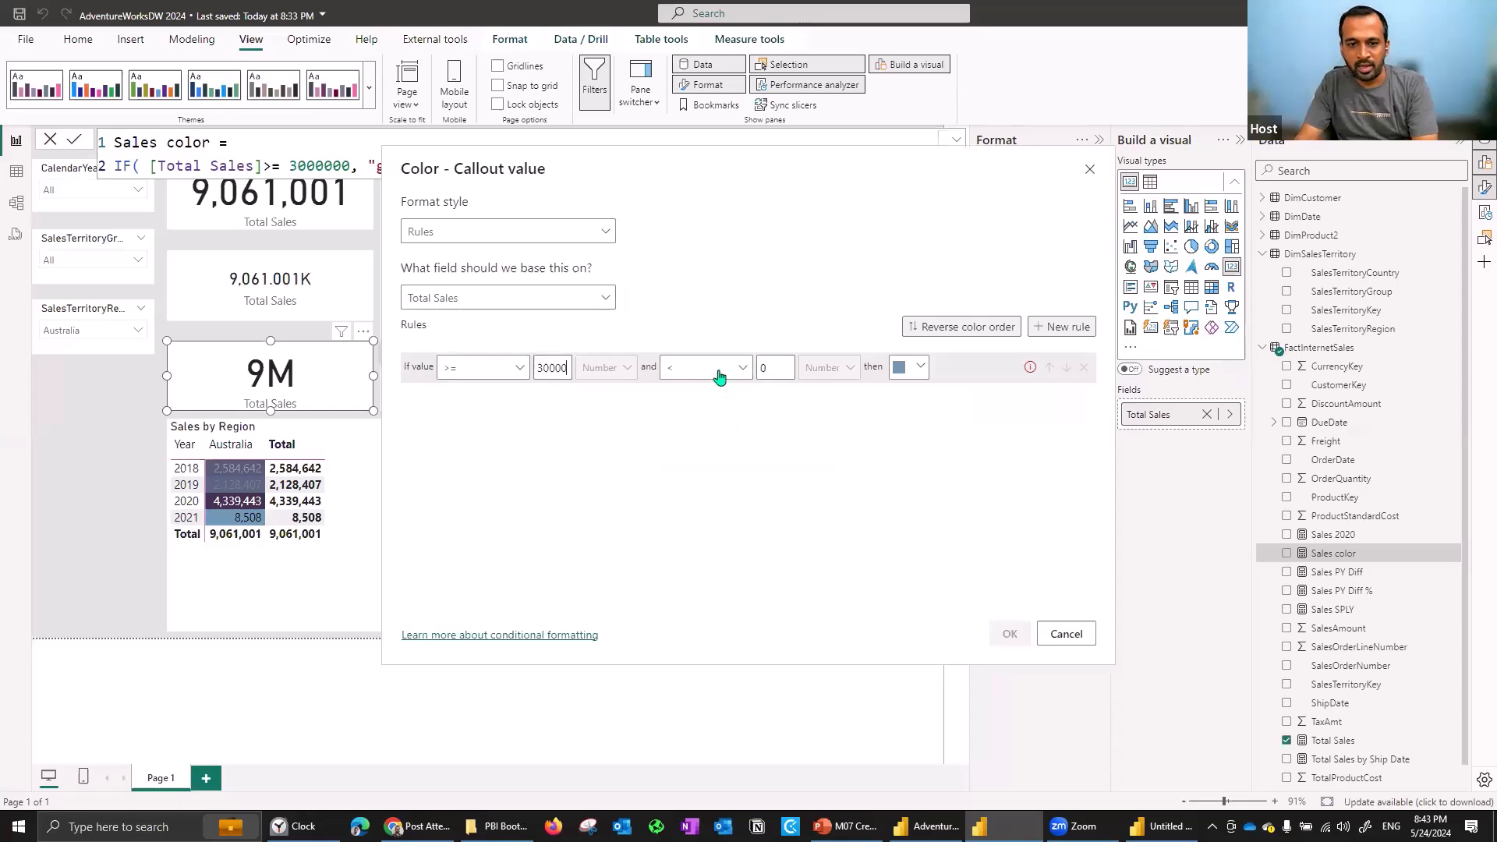
pyautogui.click(715, 371)
pyautogui.click(769, 367)
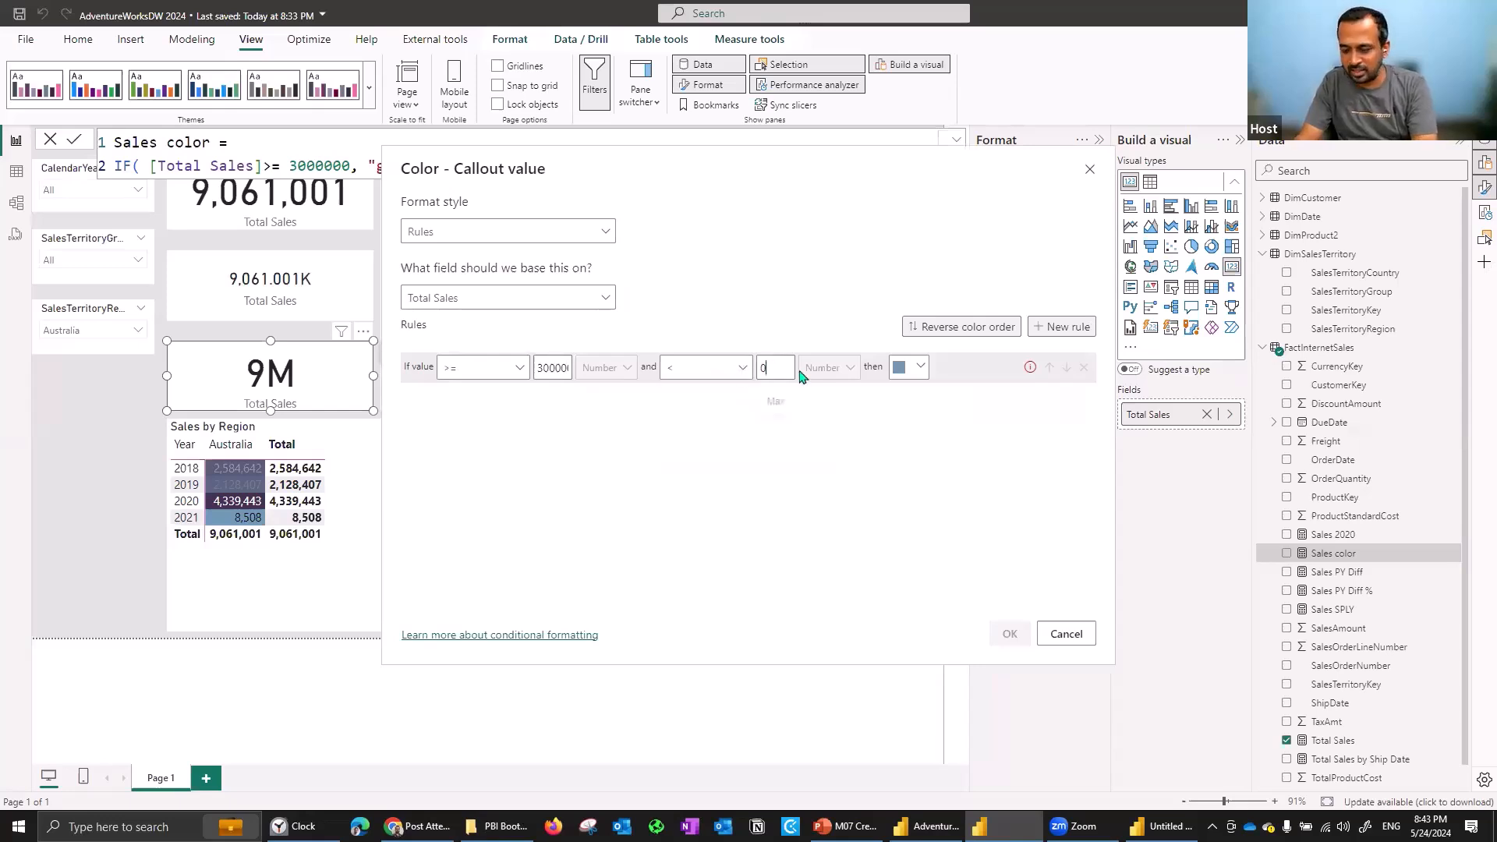
pyautogui.hotkey('ctrl', 'a')
pyautogui.write('10000000')
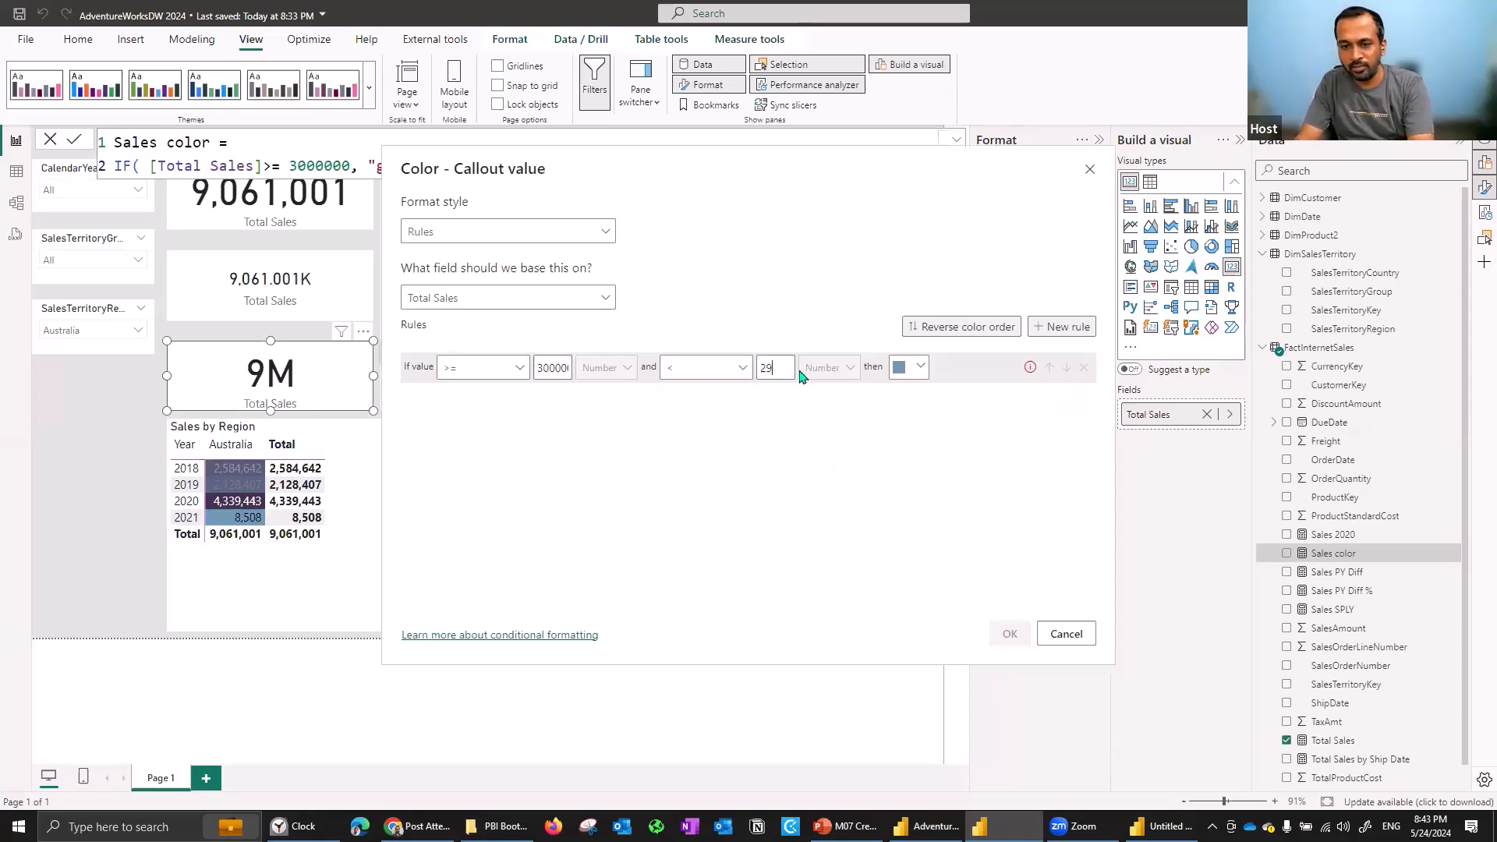
pyautogui.click(921, 369)
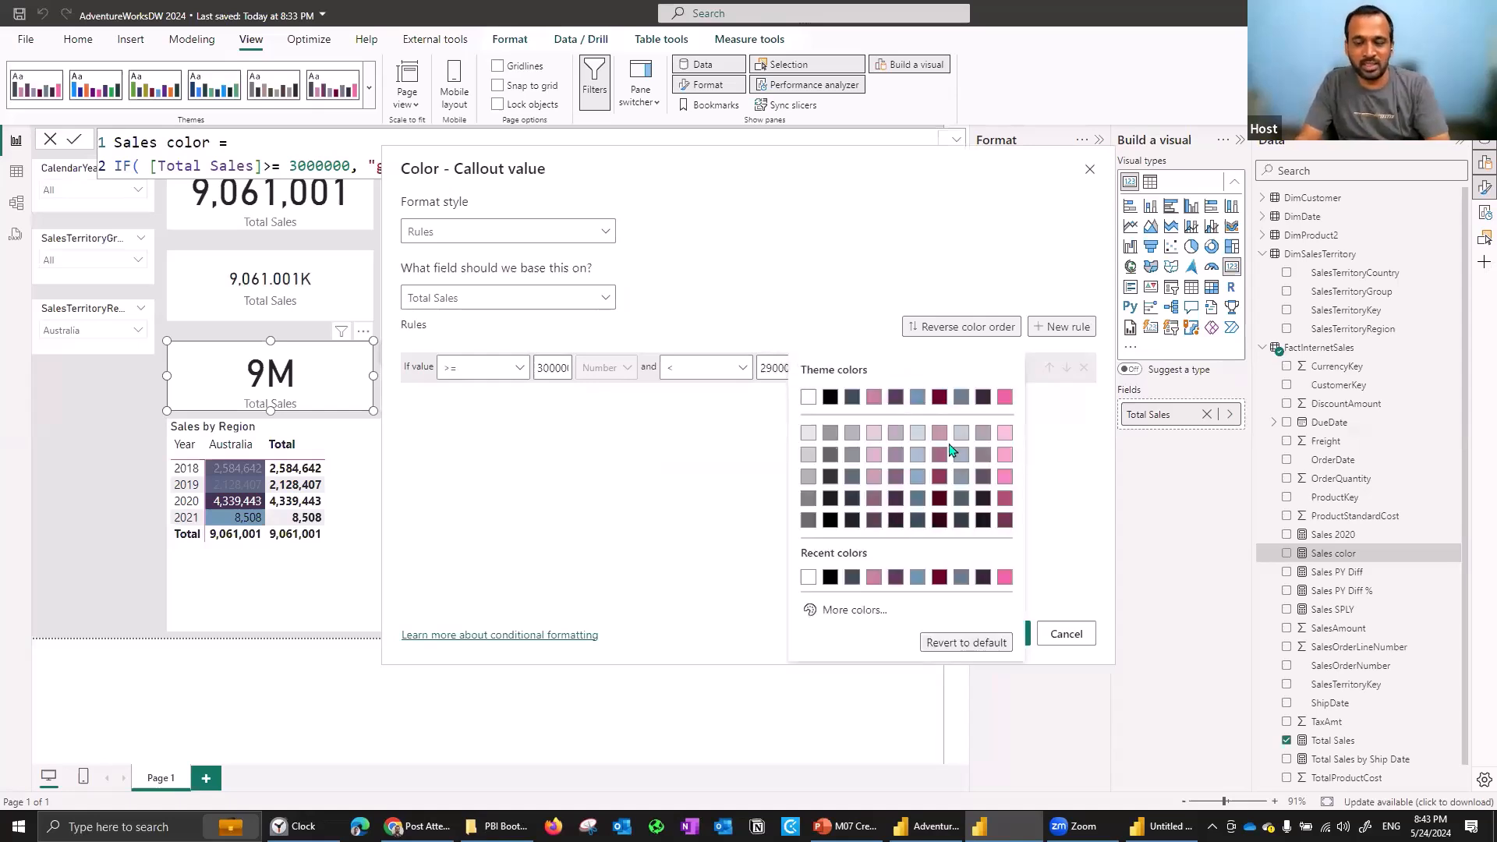
pyautogui.click(1006, 398)
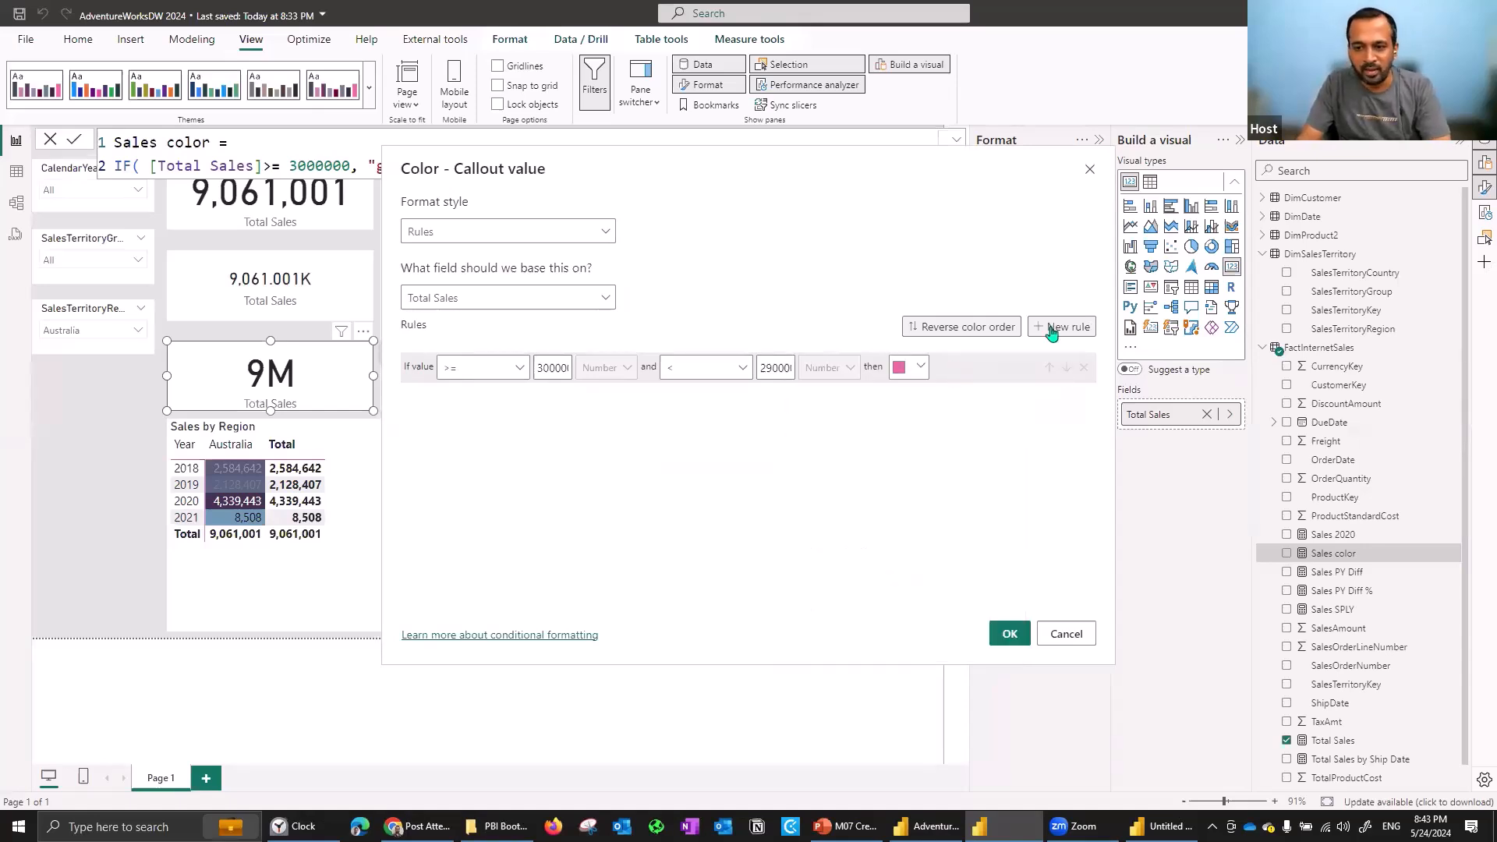
# Add a second color rule to the callout value with a lower bound of -1.
pyautogui.click(1060, 327)
pyautogui.click(489, 406)
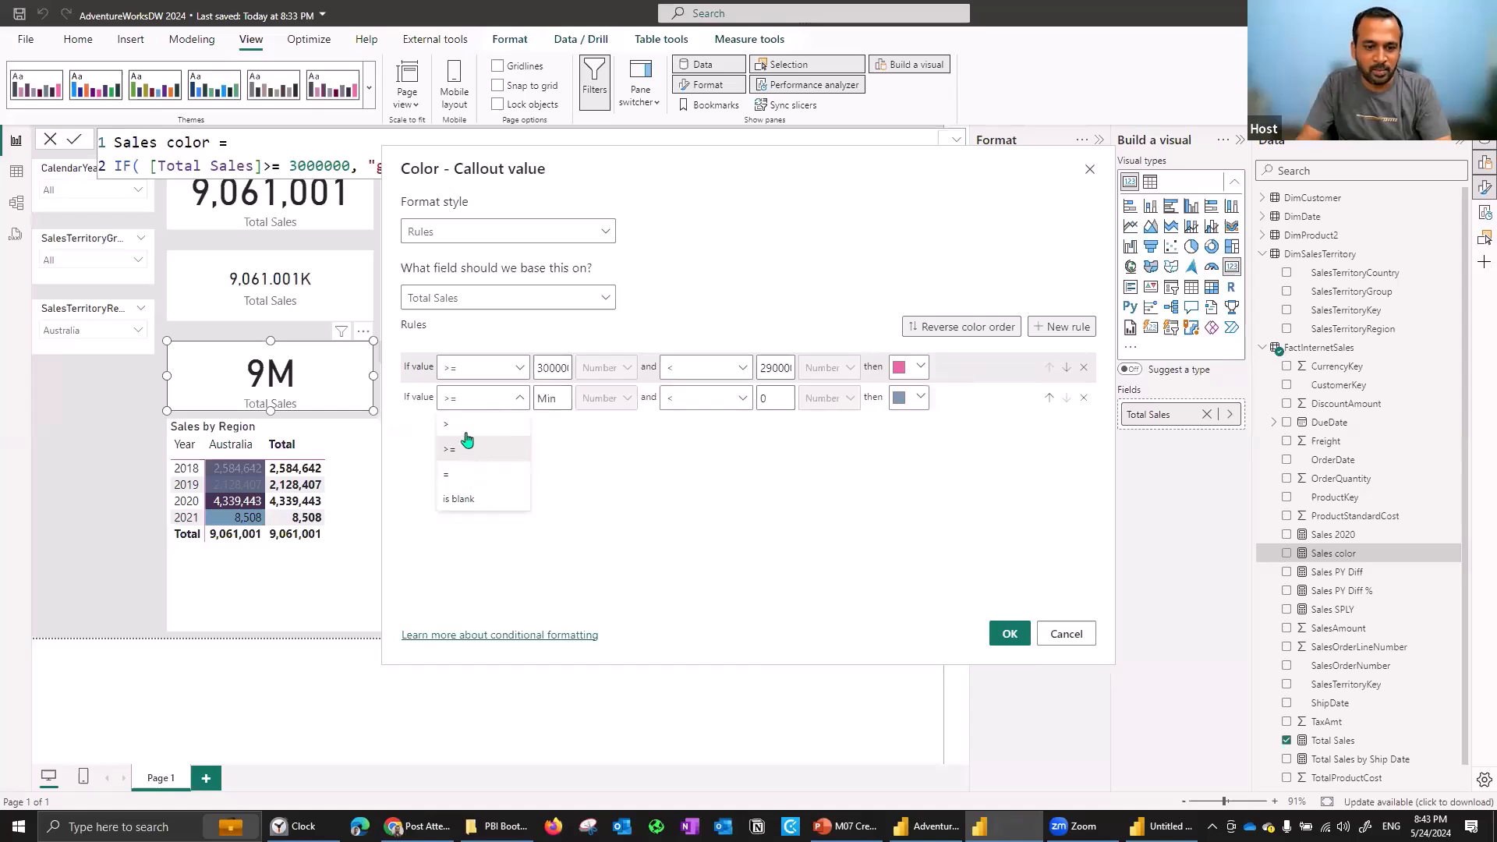
pyautogui.click(556, 403)
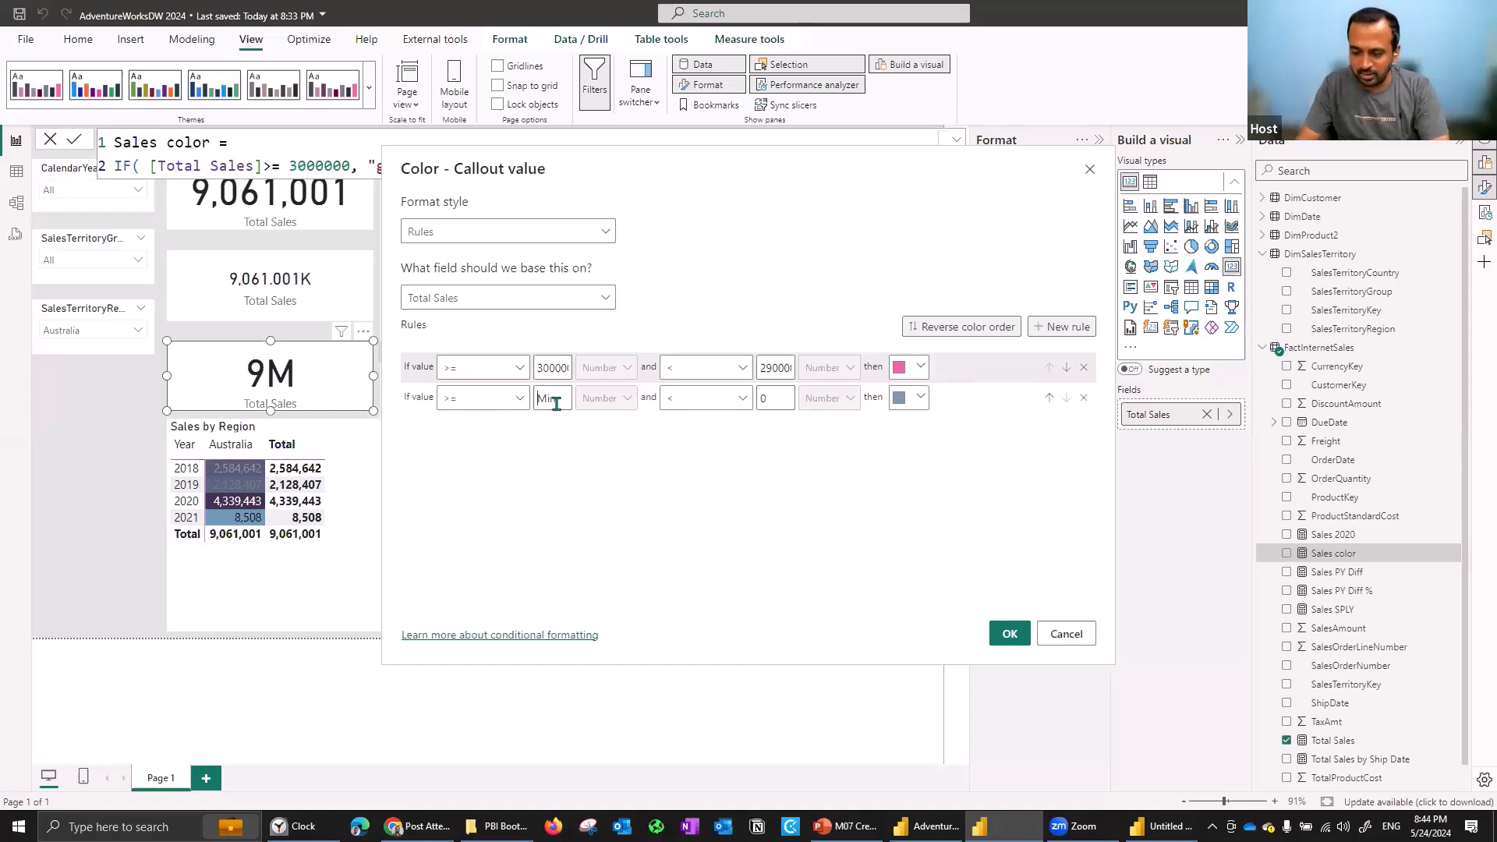
pyautogui.write('-0')
pyautogui.press('BackSpace')
pyautogui.press('BackSpace')
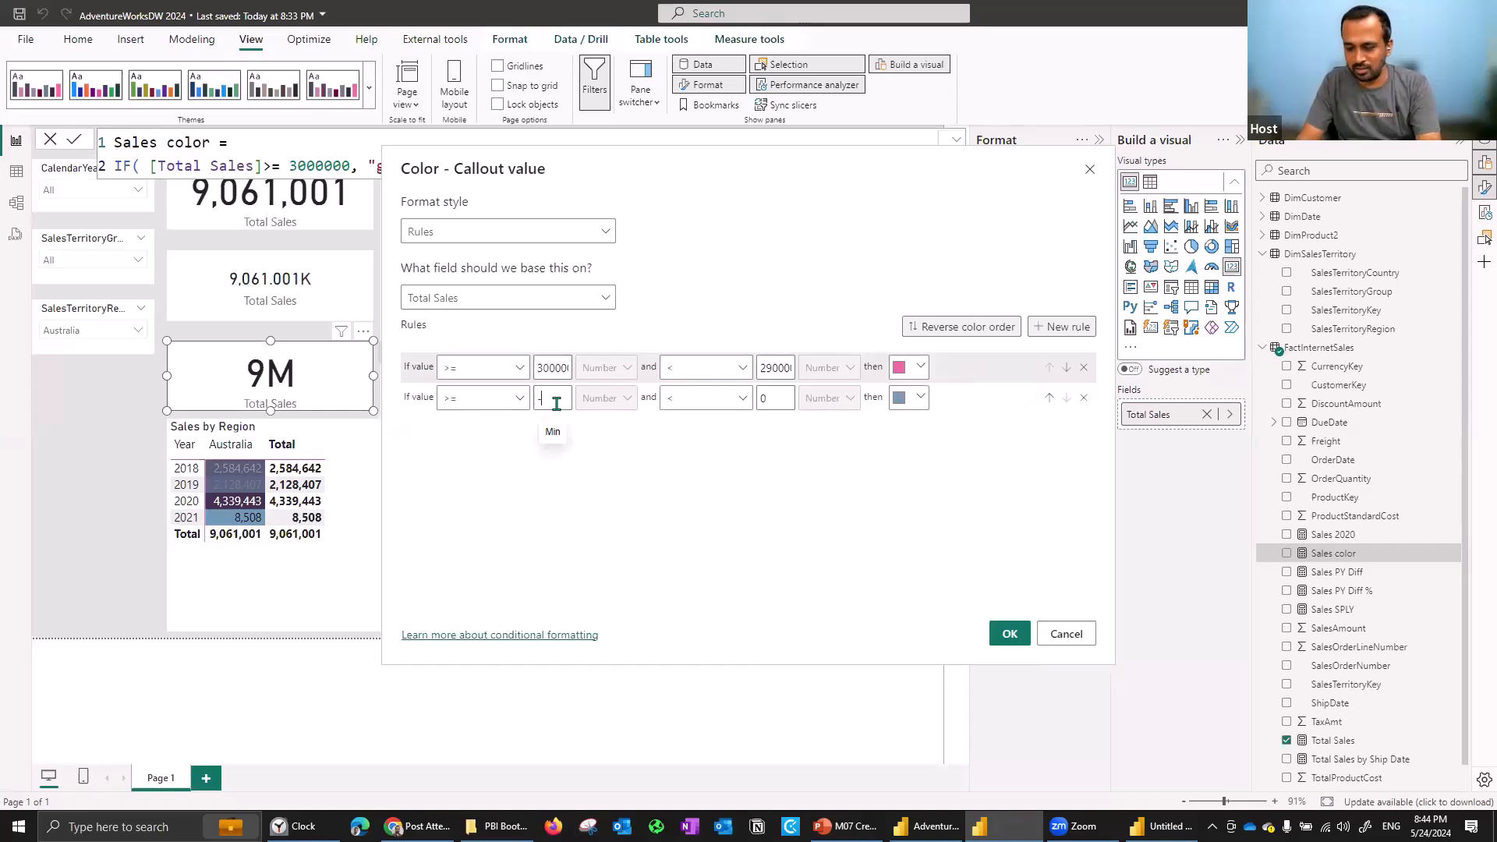
pyautogui.write('-1')
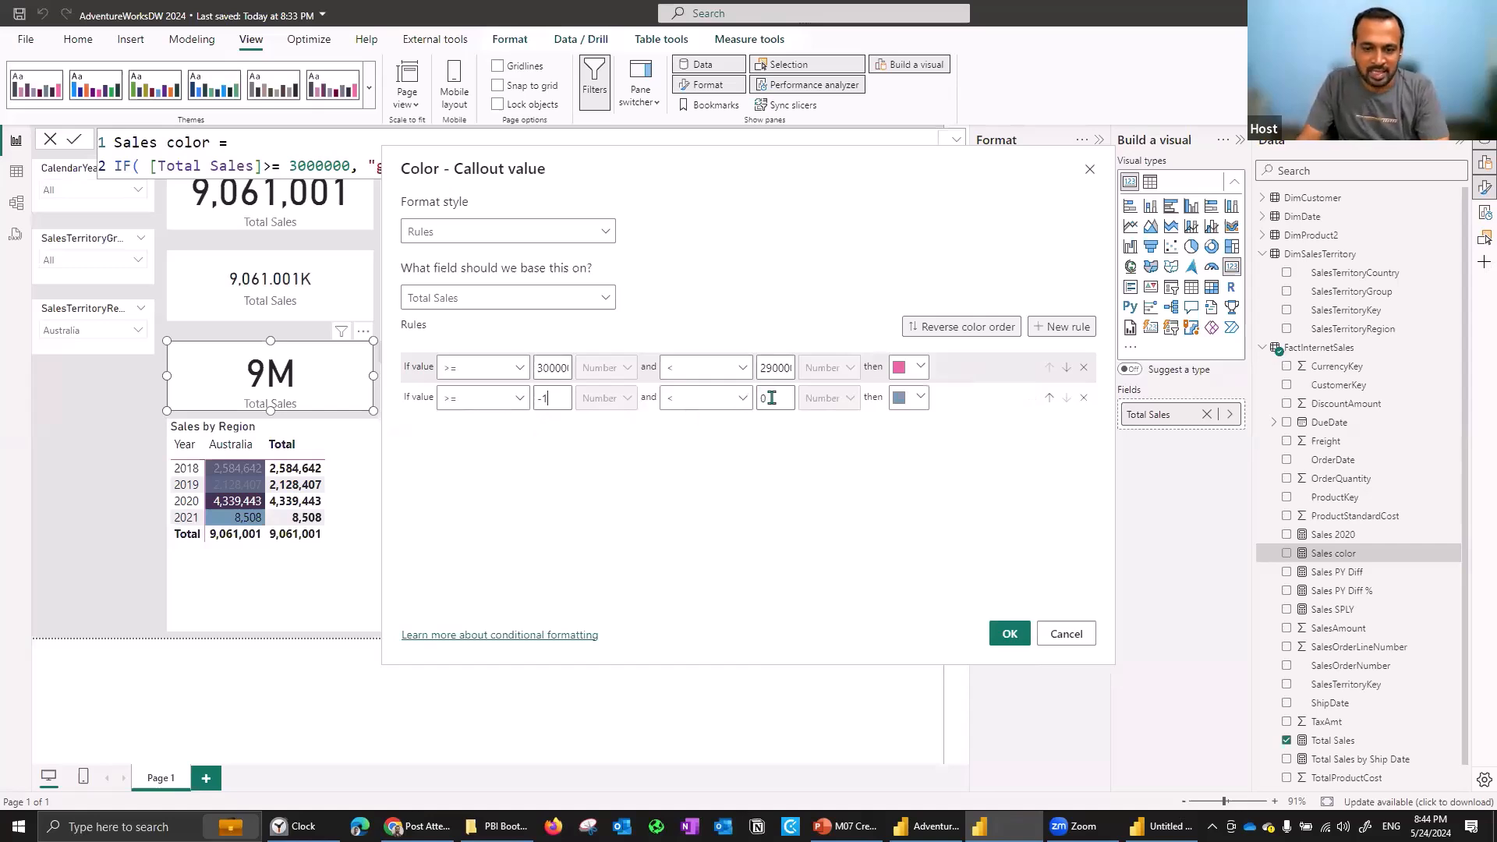
# Set the second rule's upper bound to the first rule's lower threshold and apply the rules to the card.
pyautogui.click(765, 398)
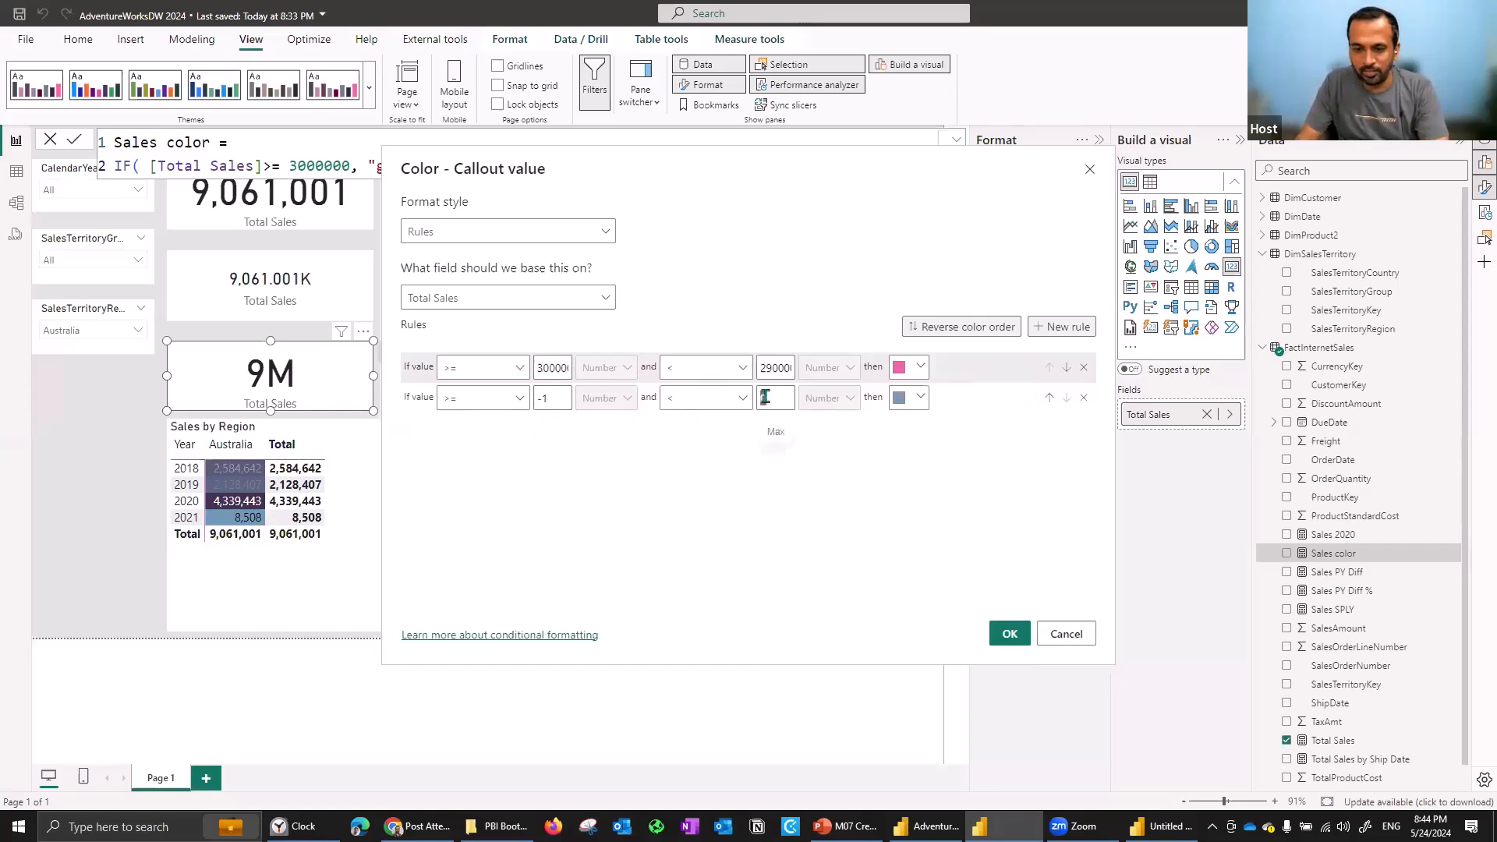
pyautogui.write('300')
pyautogui.write('00000')
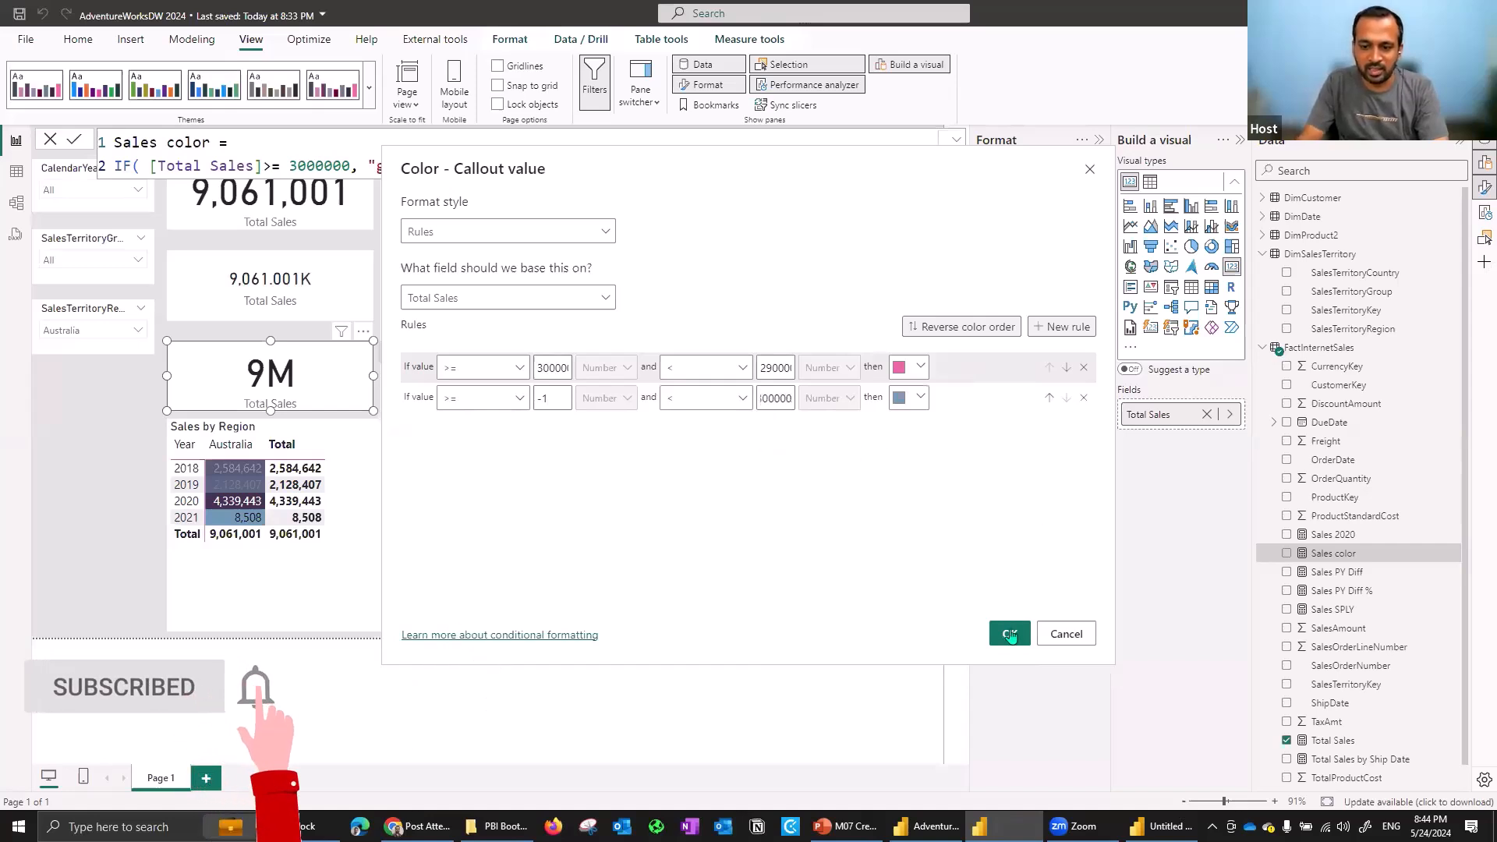
pyautogui.press('BackSpace')
pyautogui.press('BackSpace')
pyautogui.press('BackSpace')
pyautogui.press('BackSpace')
pyautogui.press('BackSpace')
pyautogui.press('BackSpace')
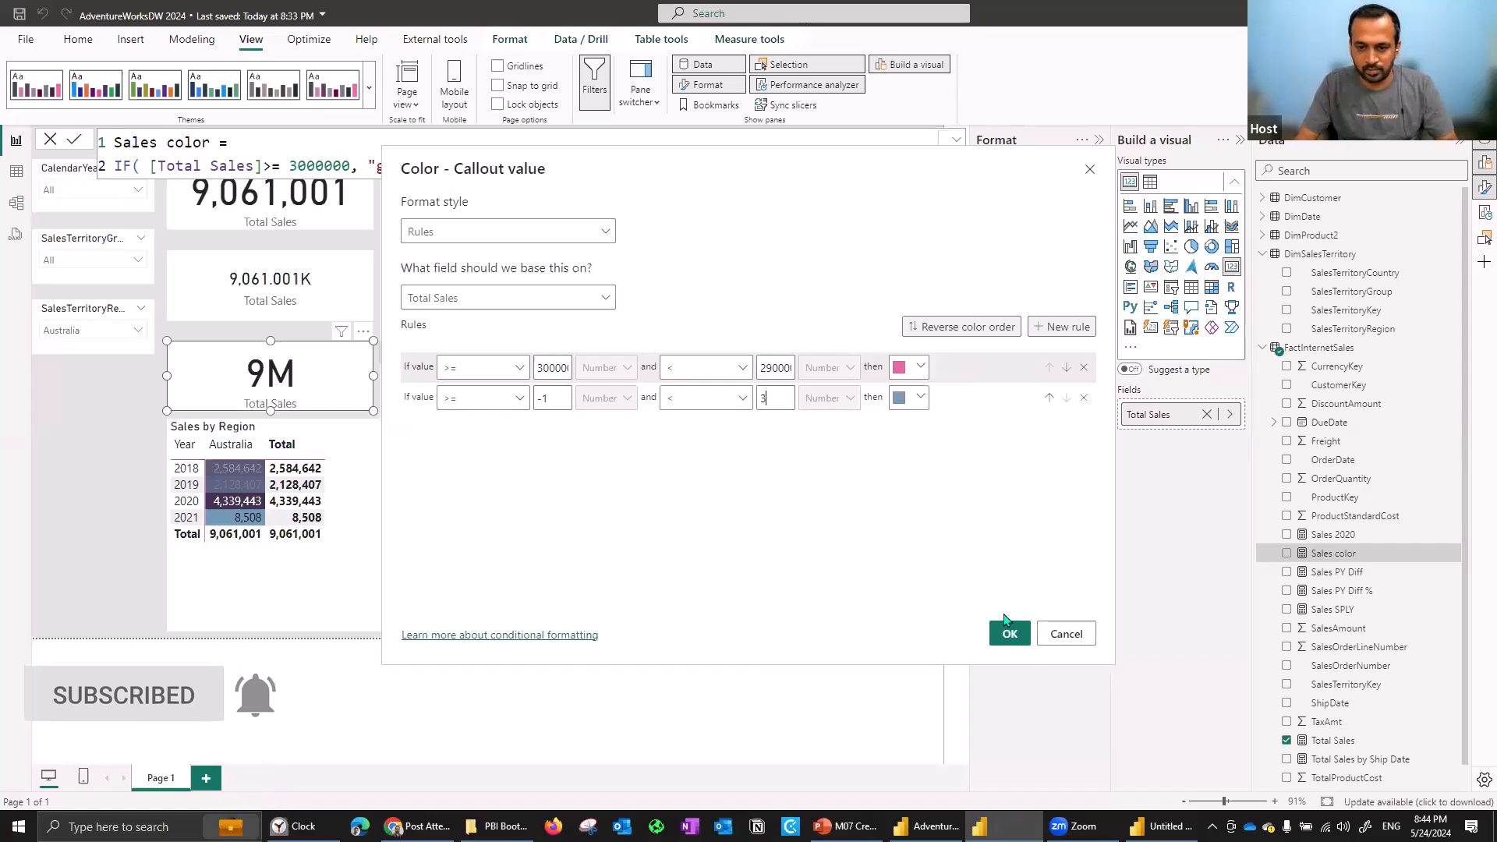
pyautogui.write('00000')
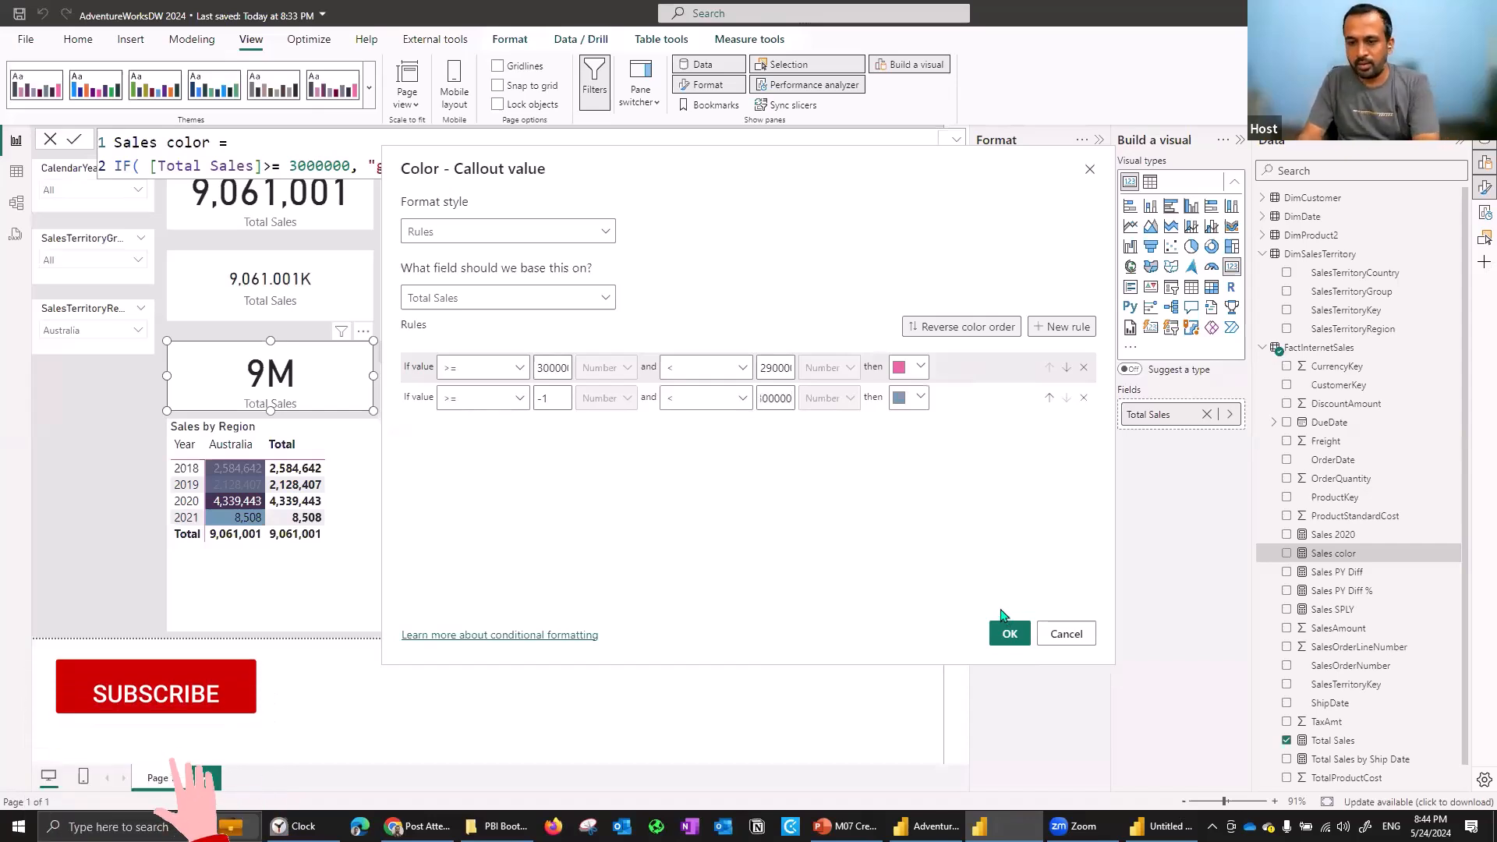
pyautogui.click(1007, 631)
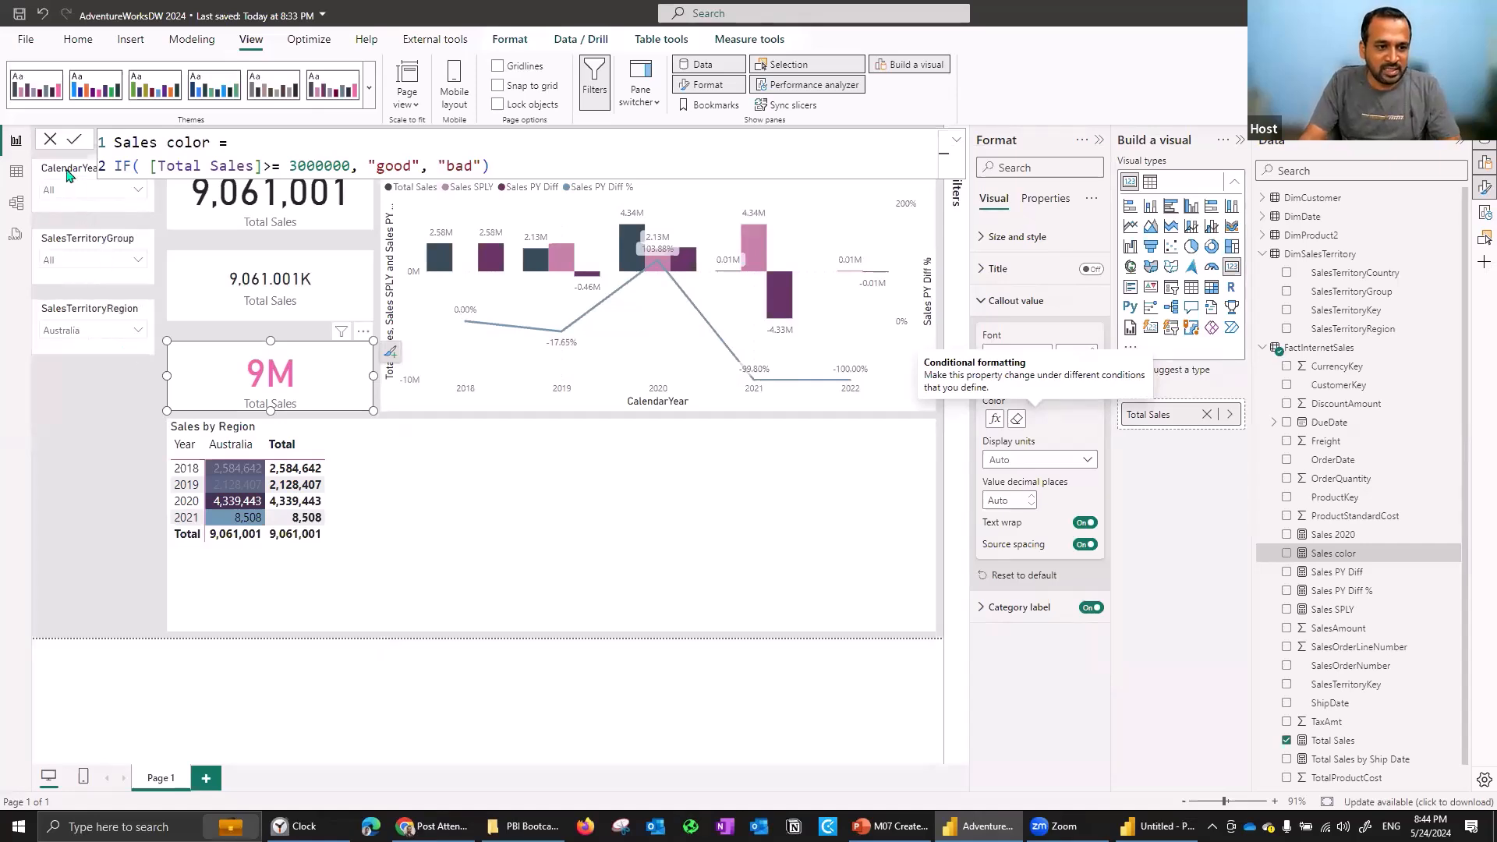
# Close the formula bar, check the card's color with different CalendarYear selections from 2018 to 2020, and clear the year filter.
pyautogui.click(48, 141)
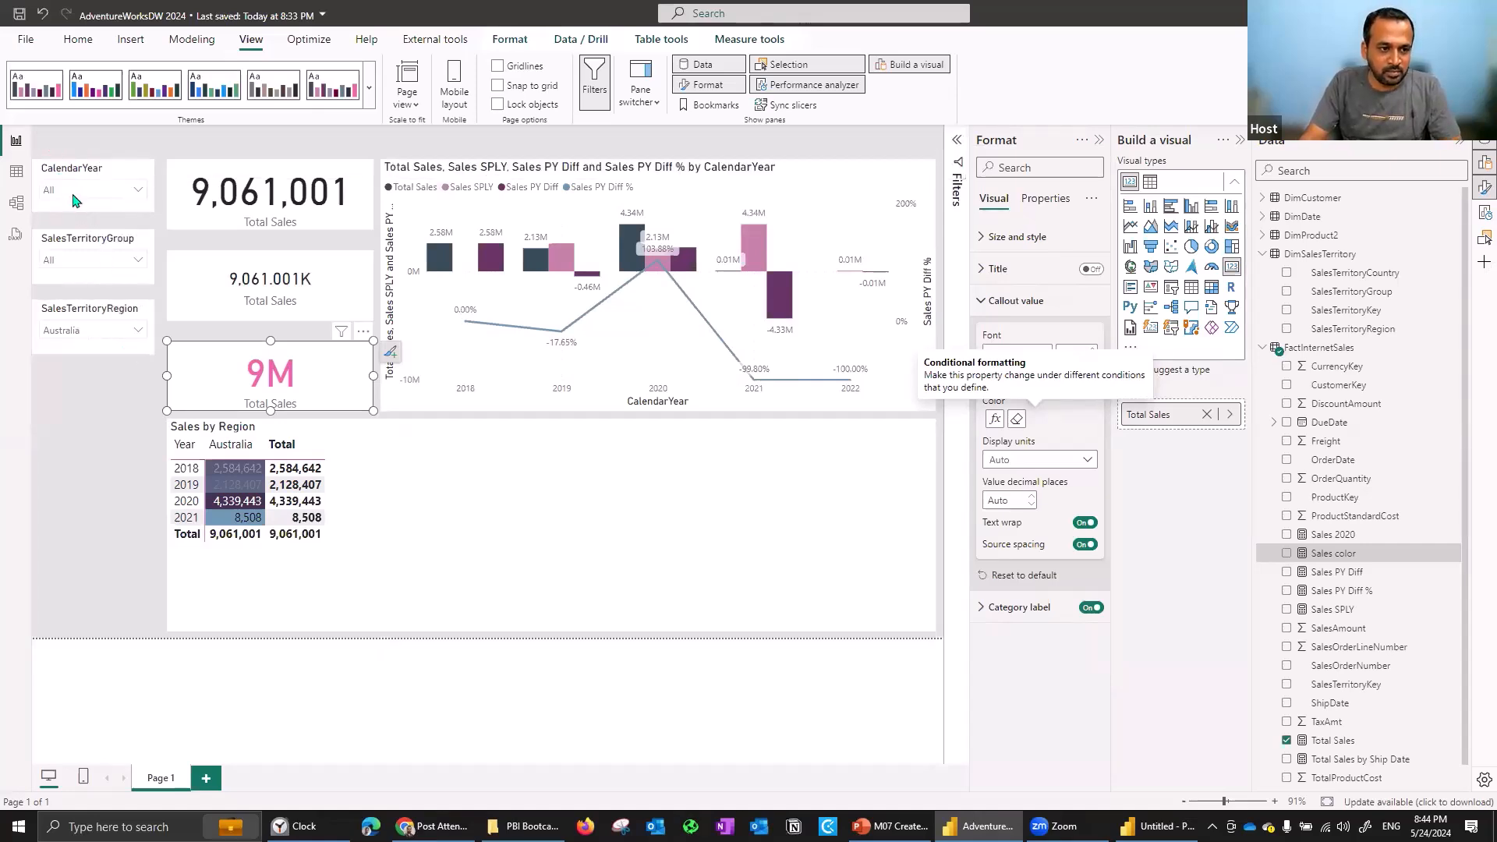
pyautogui.click(78, 191)
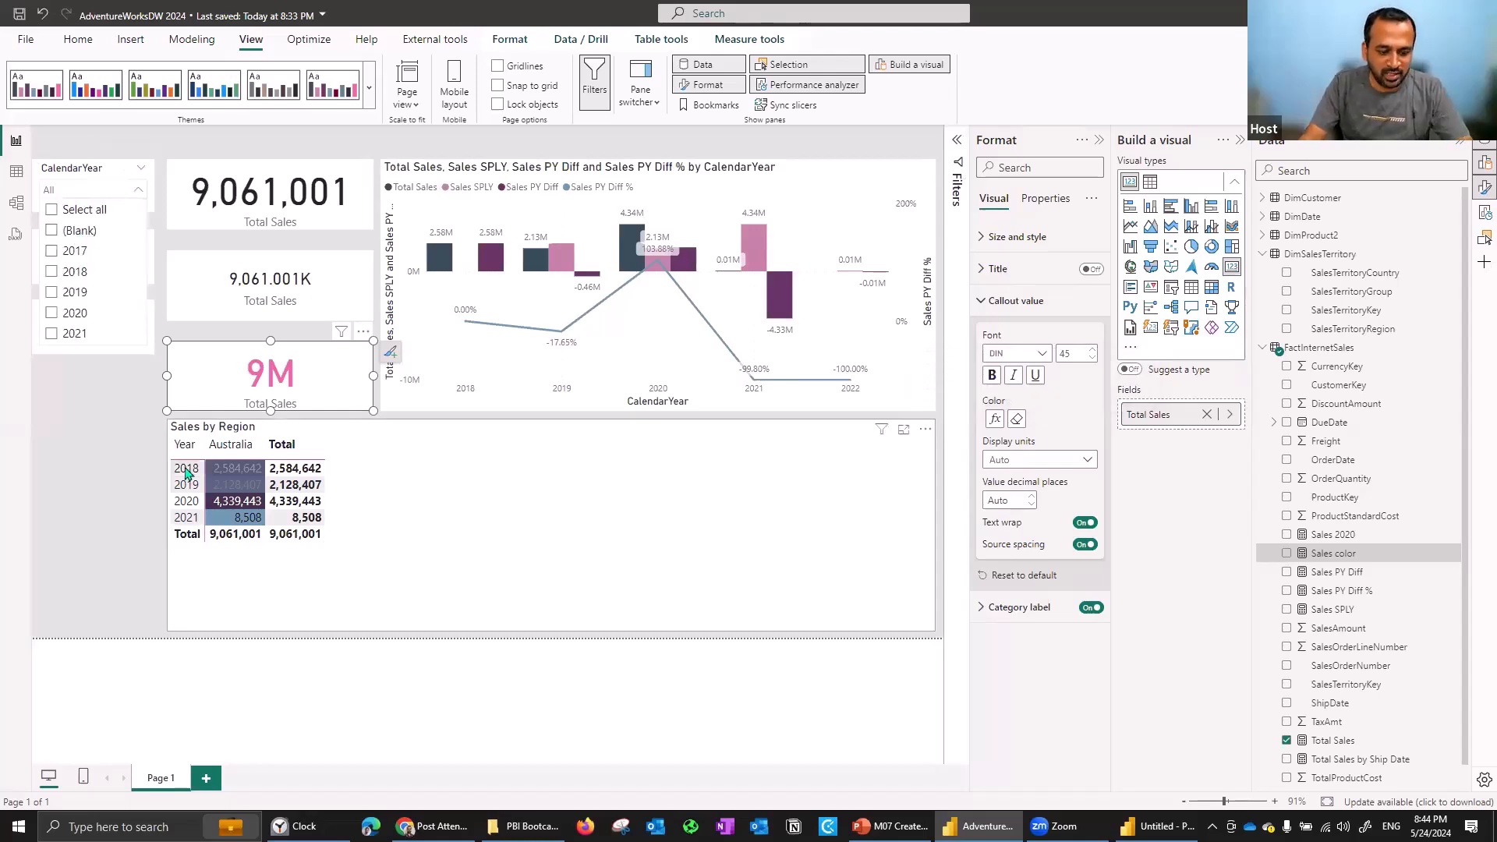
pyautogui.click(76, 274)
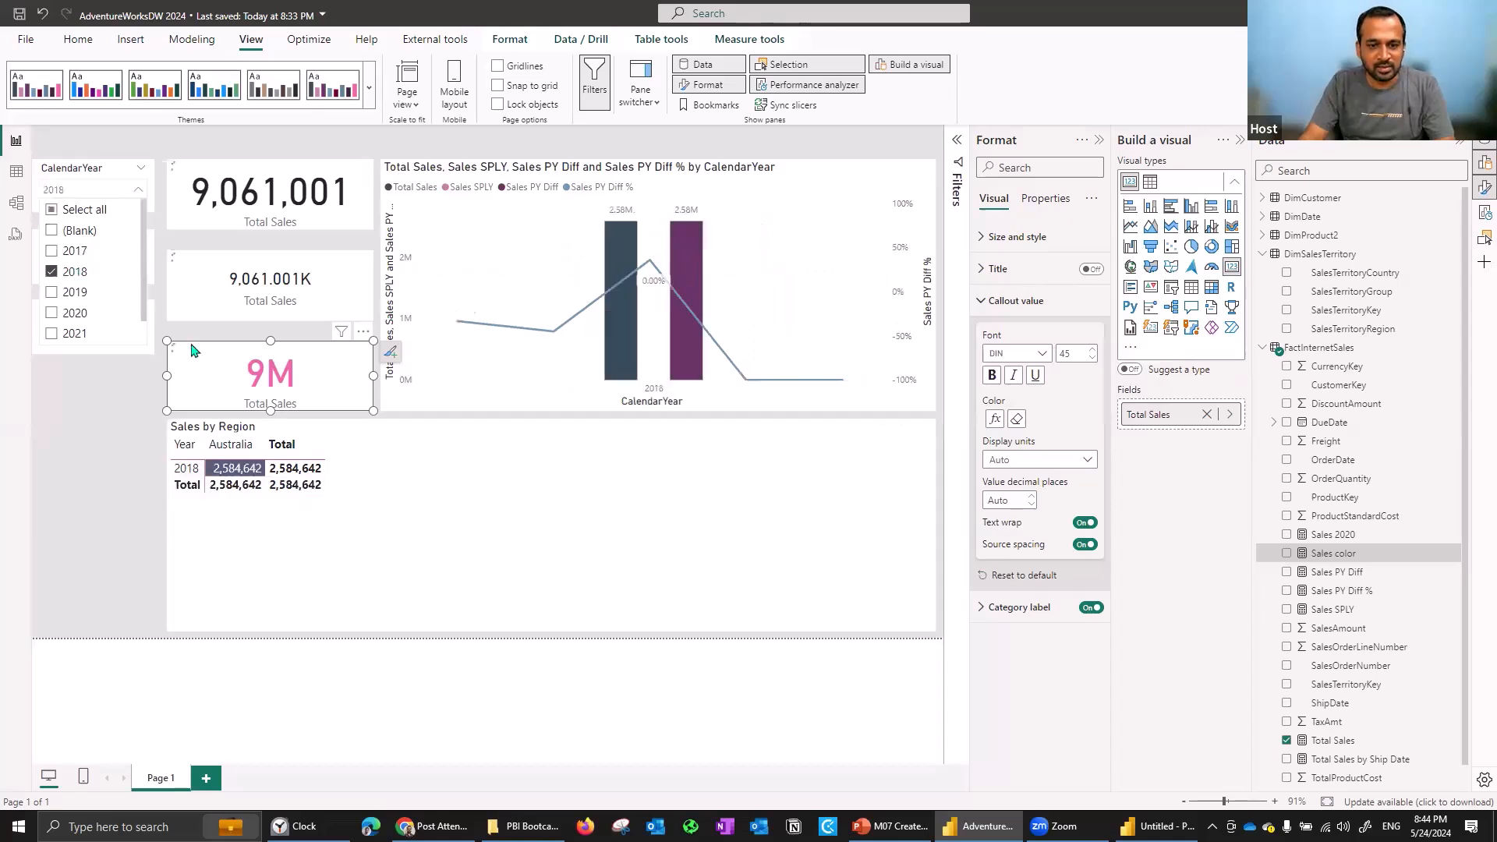
pyautogui.click(81, 299)
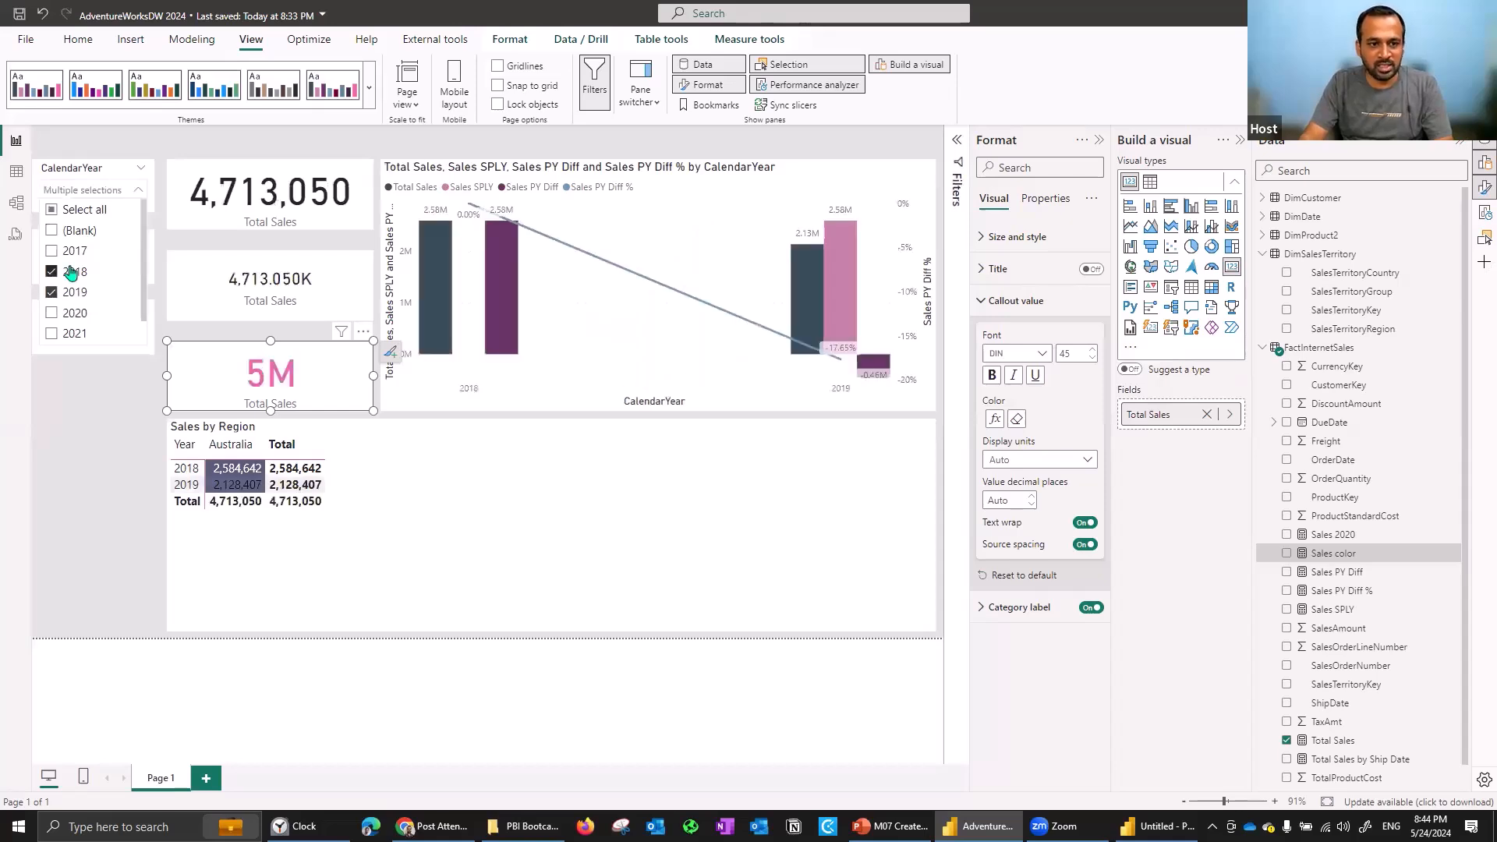
pyautogui.click(74, 273)
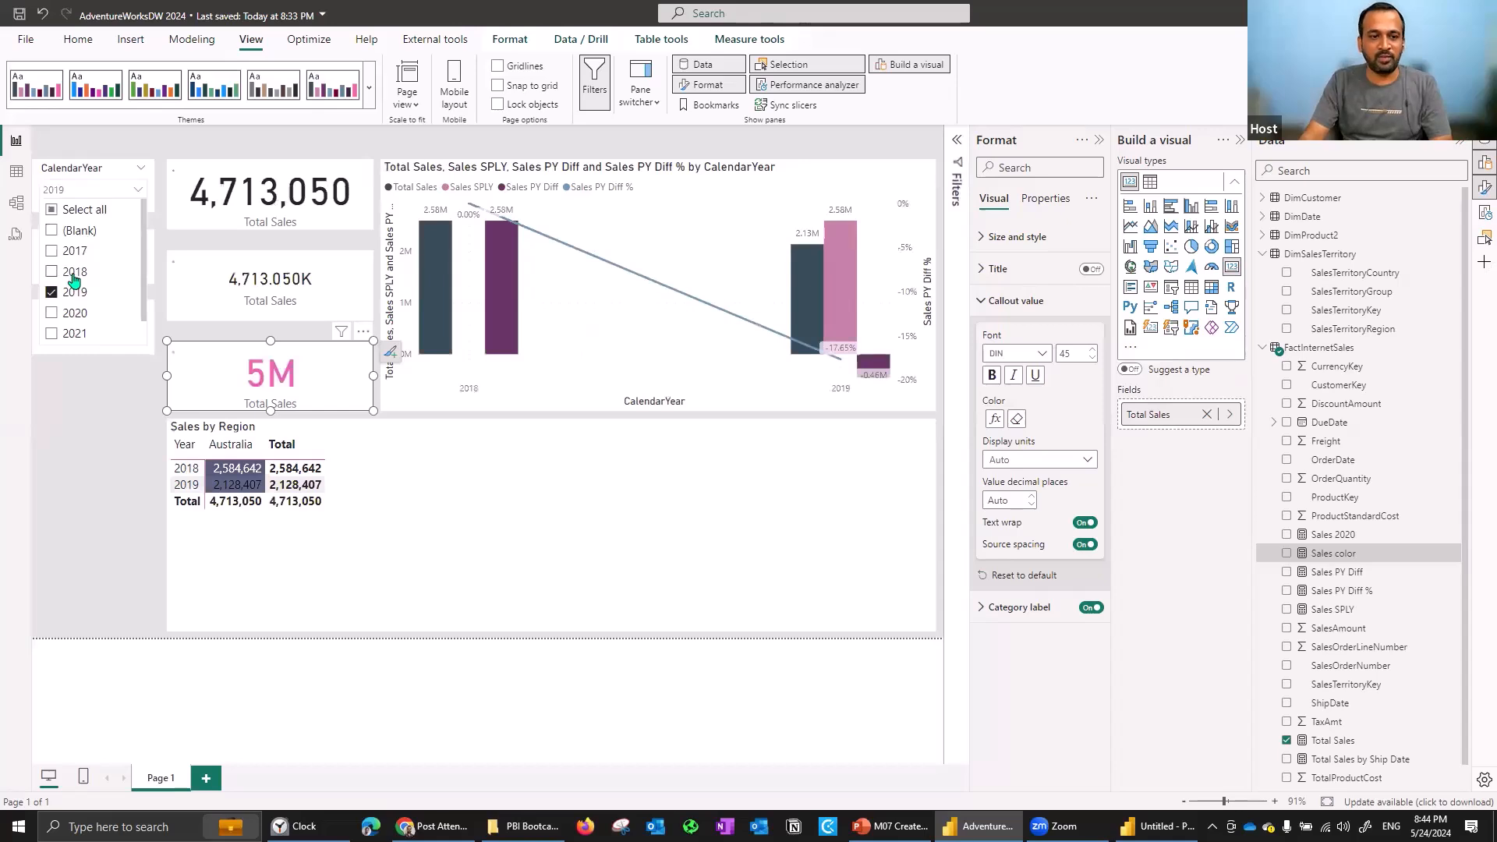
pyautogui.click(69, 313)
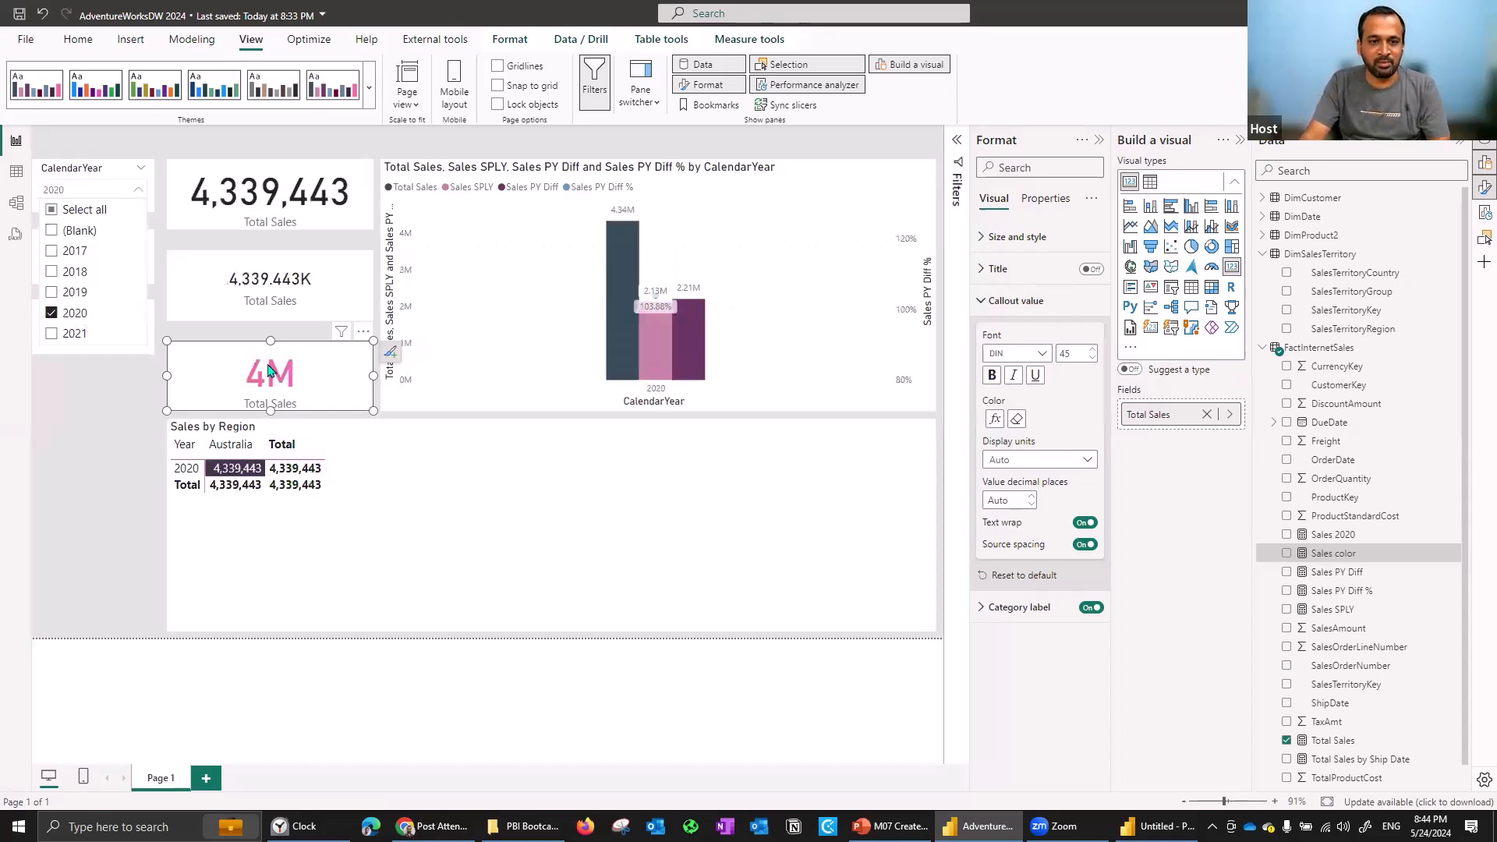
pyautogui.click(51, 313)
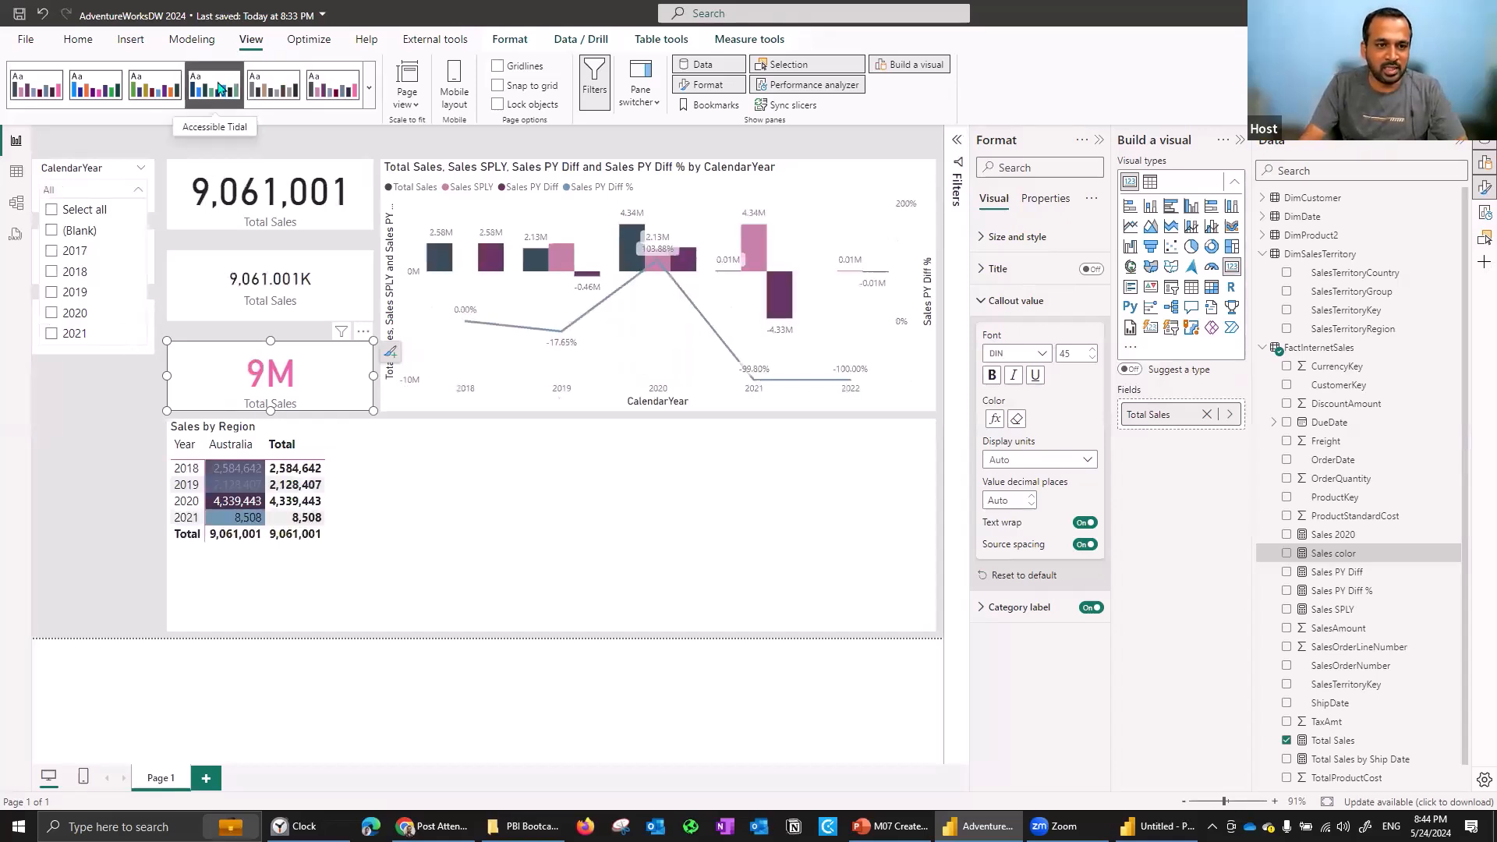
# Apply the Accessible Tidal theme to the report and review its theme, sentiment and divergent colors in the theme customization.
pyautogui.click(219, 88)
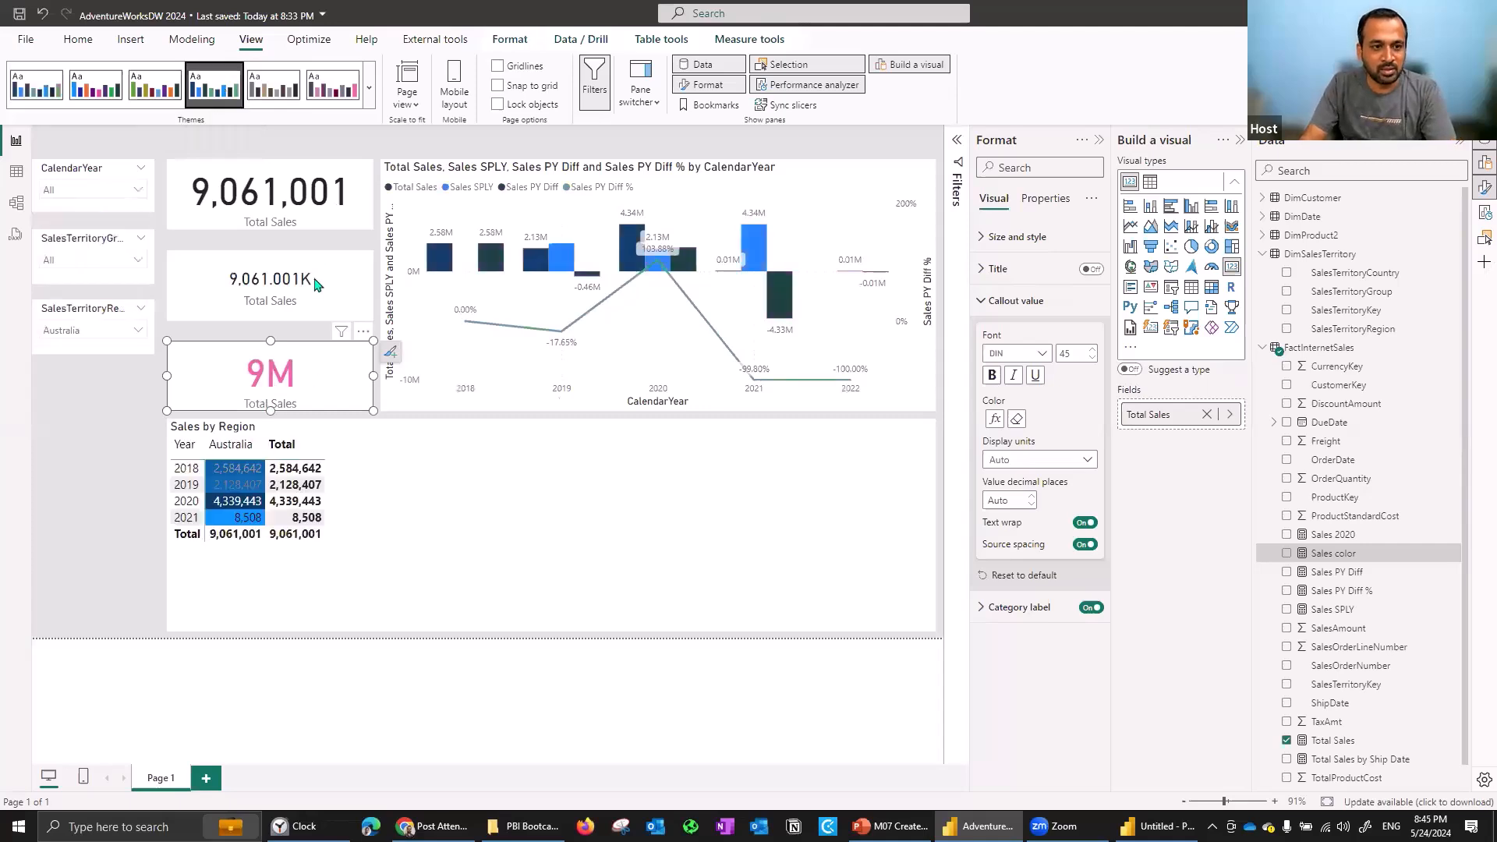
pyautogui.click(369, 100)
pyautogui.click(174, 637)
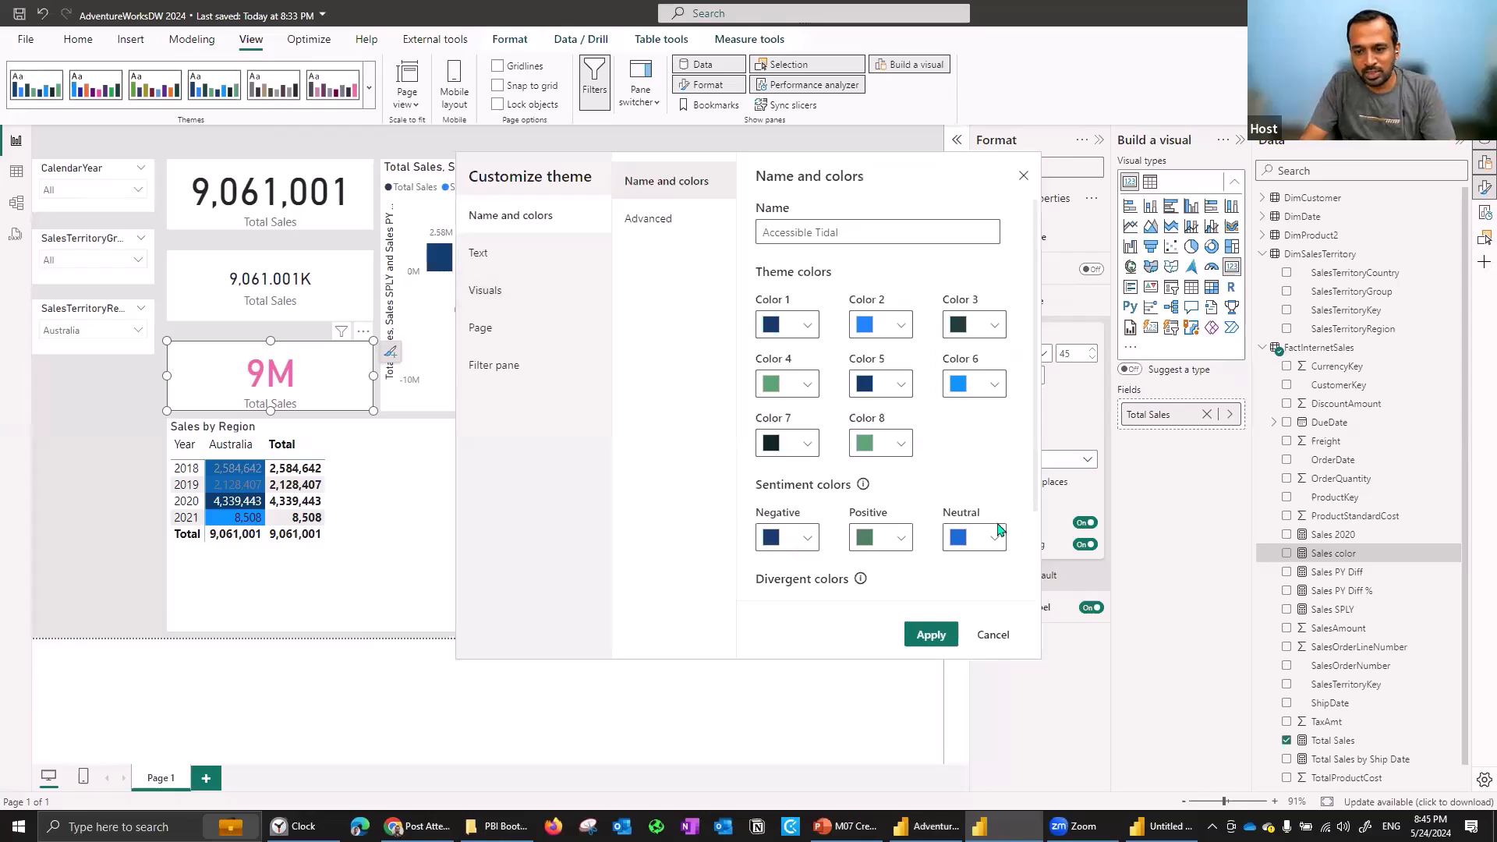
pyautogui.scroll(-2, 841, 464)
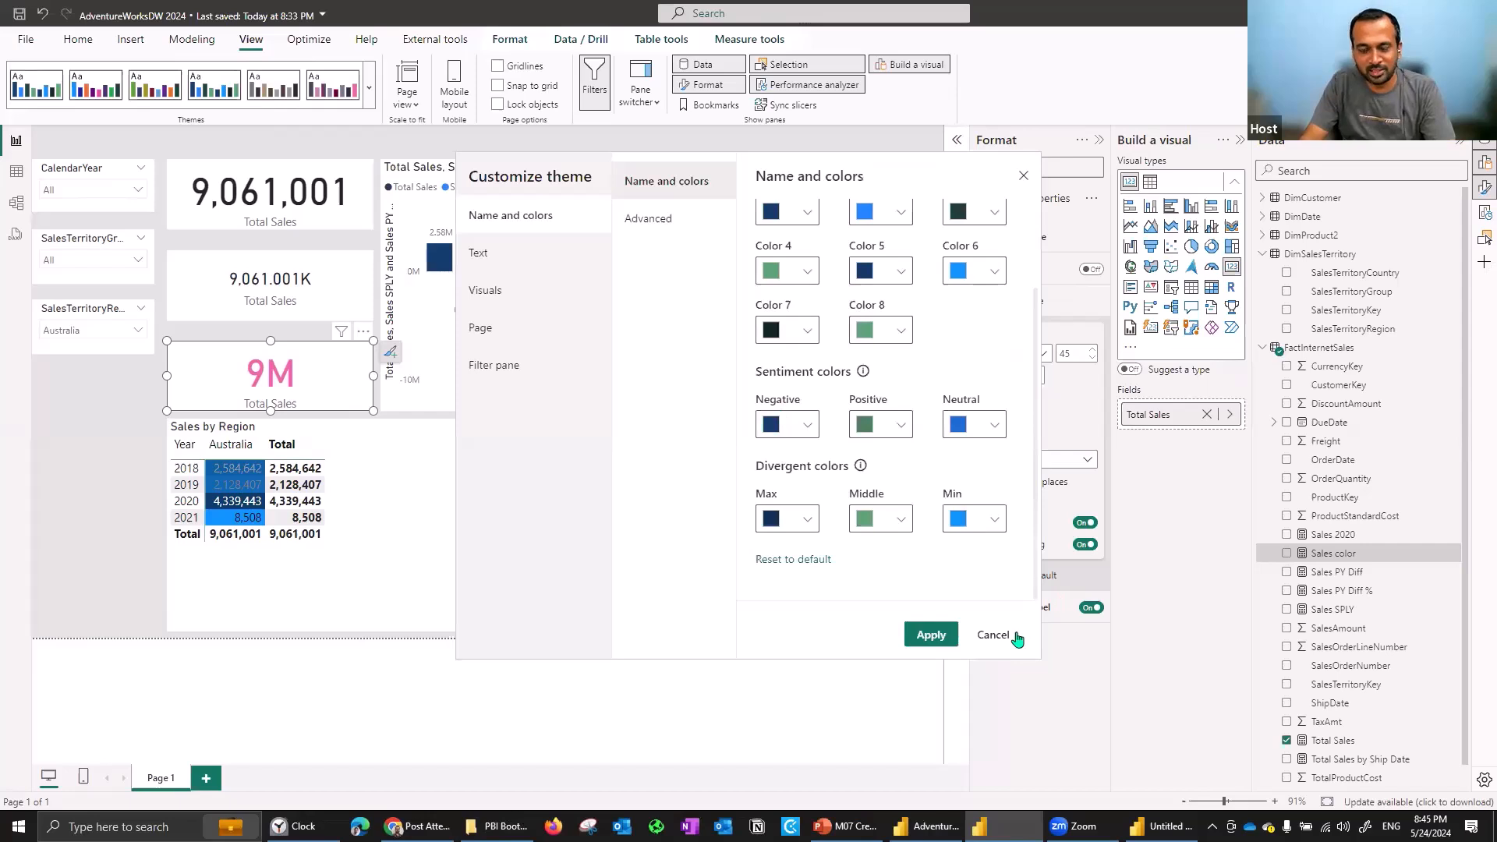
# Close the theme customization and cross-filter the report page to 2019 using the year row in the Sales by Region matrix.
pyautogui.click(931, 634)
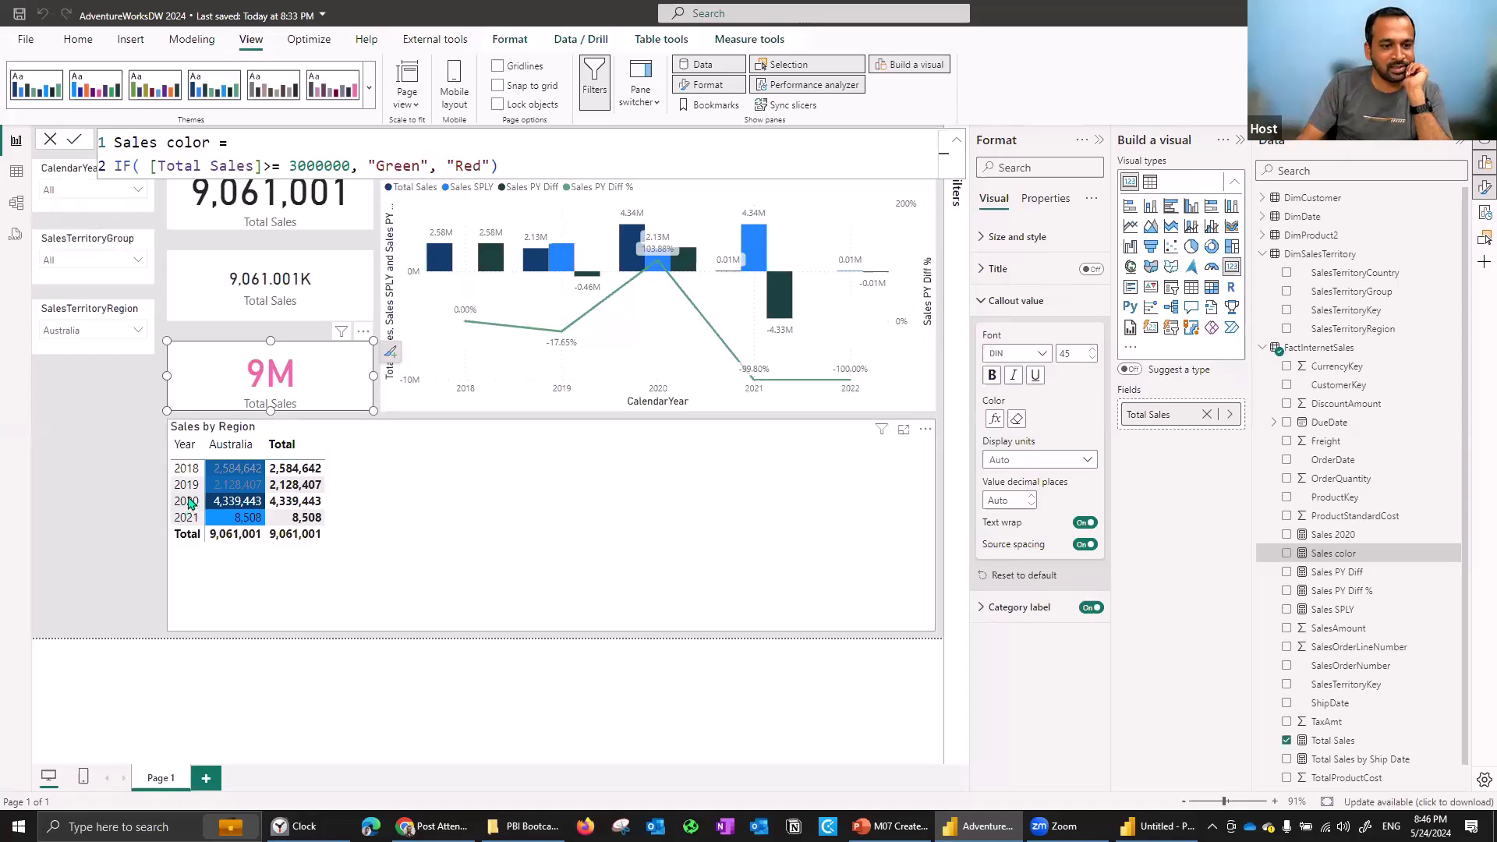
pyautogui.click(192, 491)
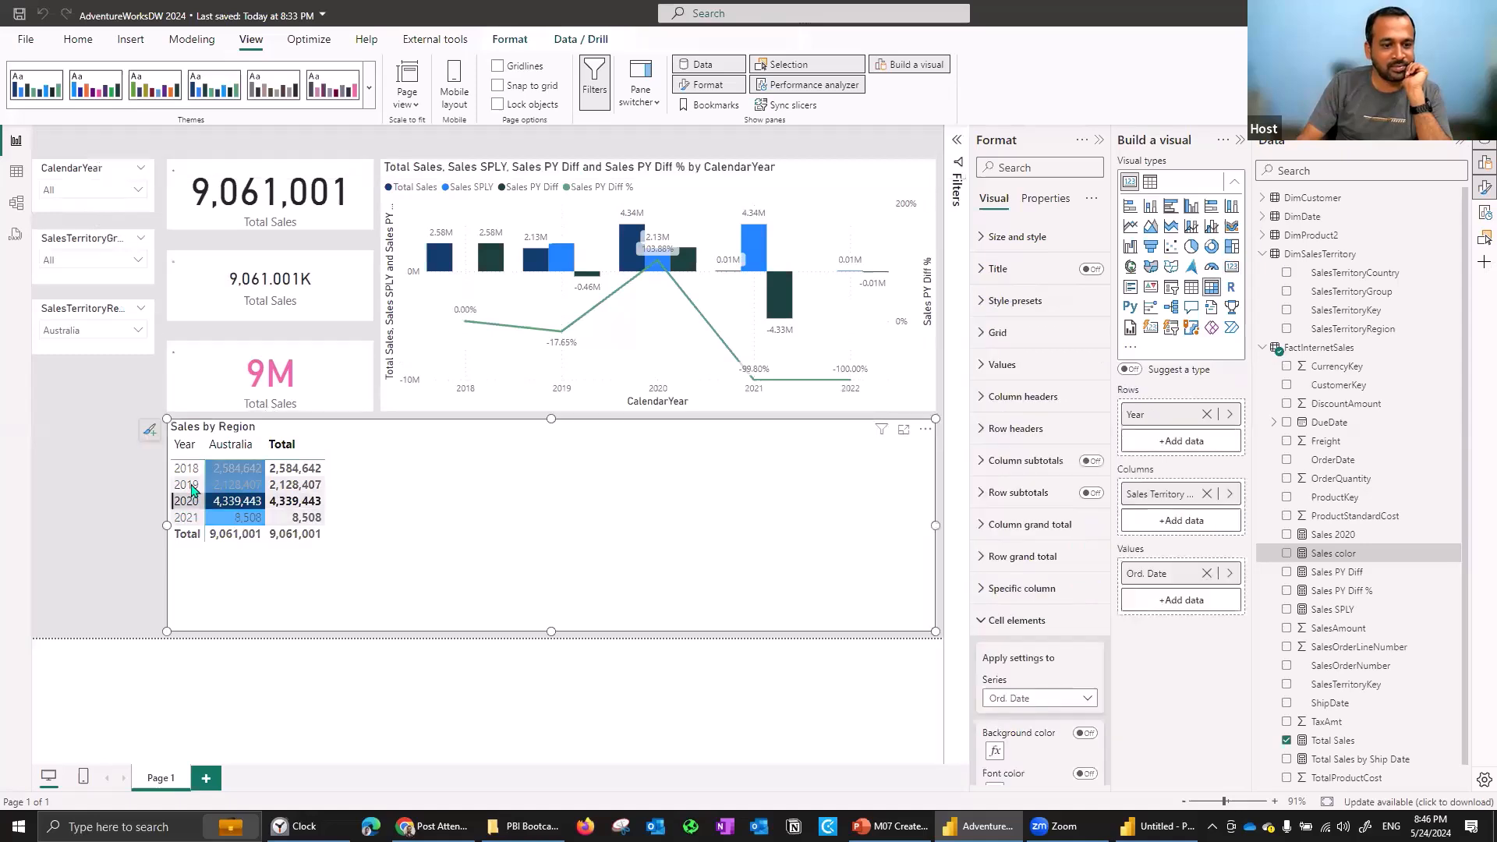
# Open the callout value color conditional formatting of the lowest Total Sales card and show its format style choices.
pyautogui.click(287, 382)
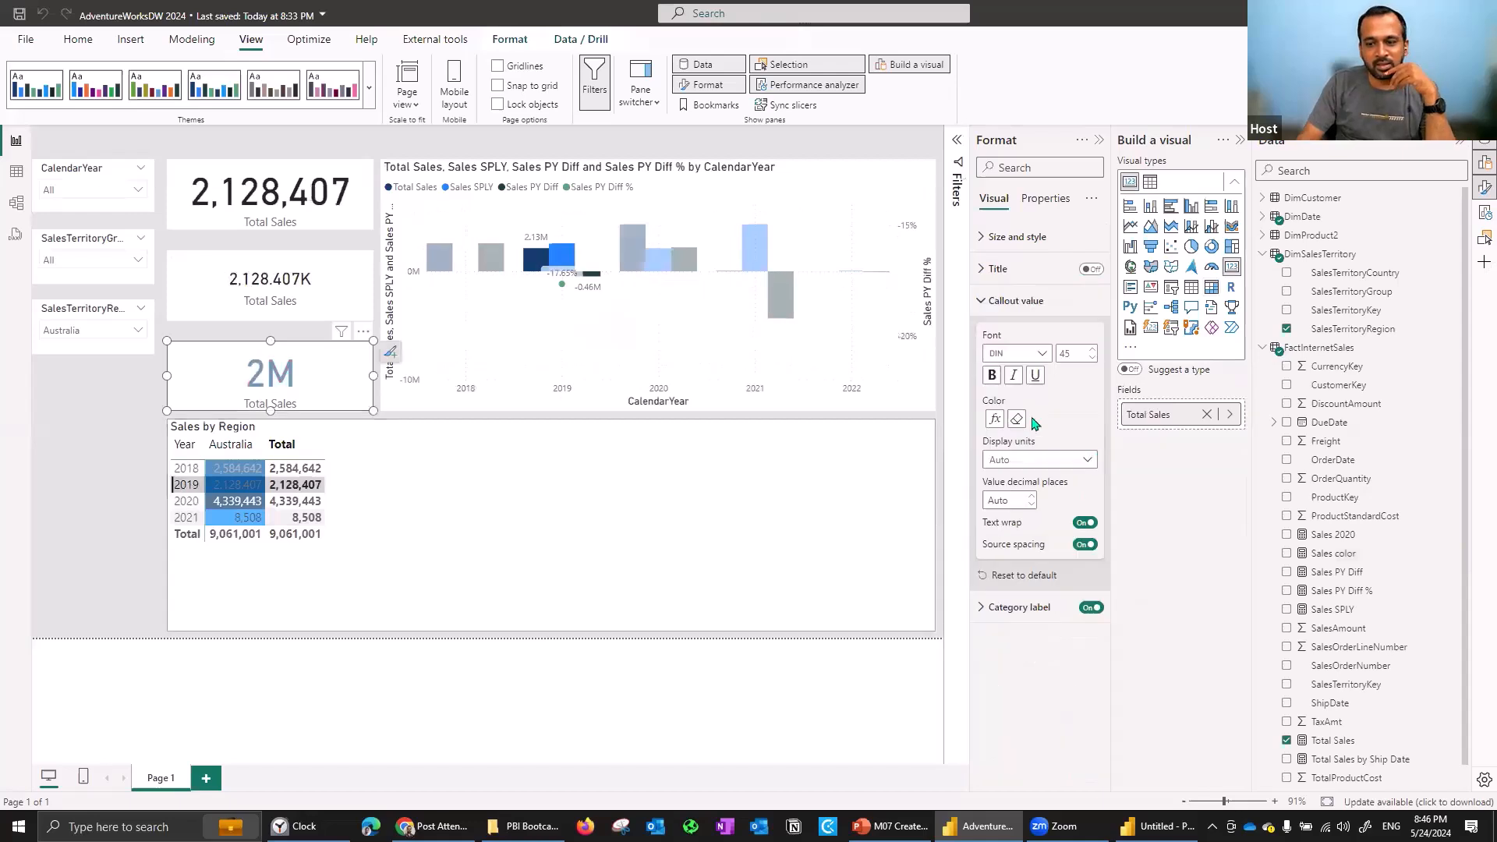
pyautogui.click(994, 419)
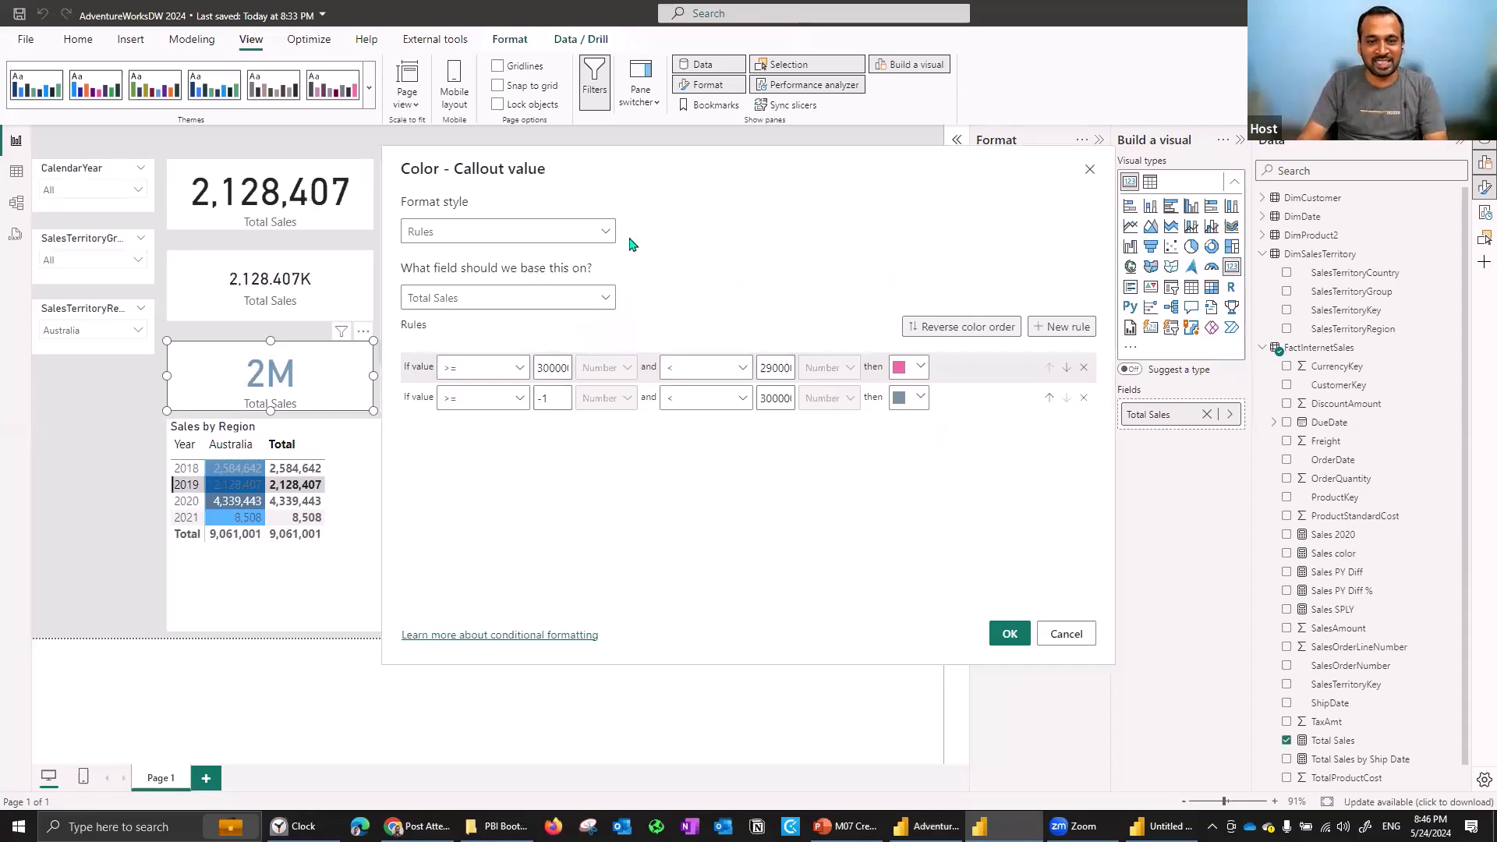
pyautogui.click(477, 240)
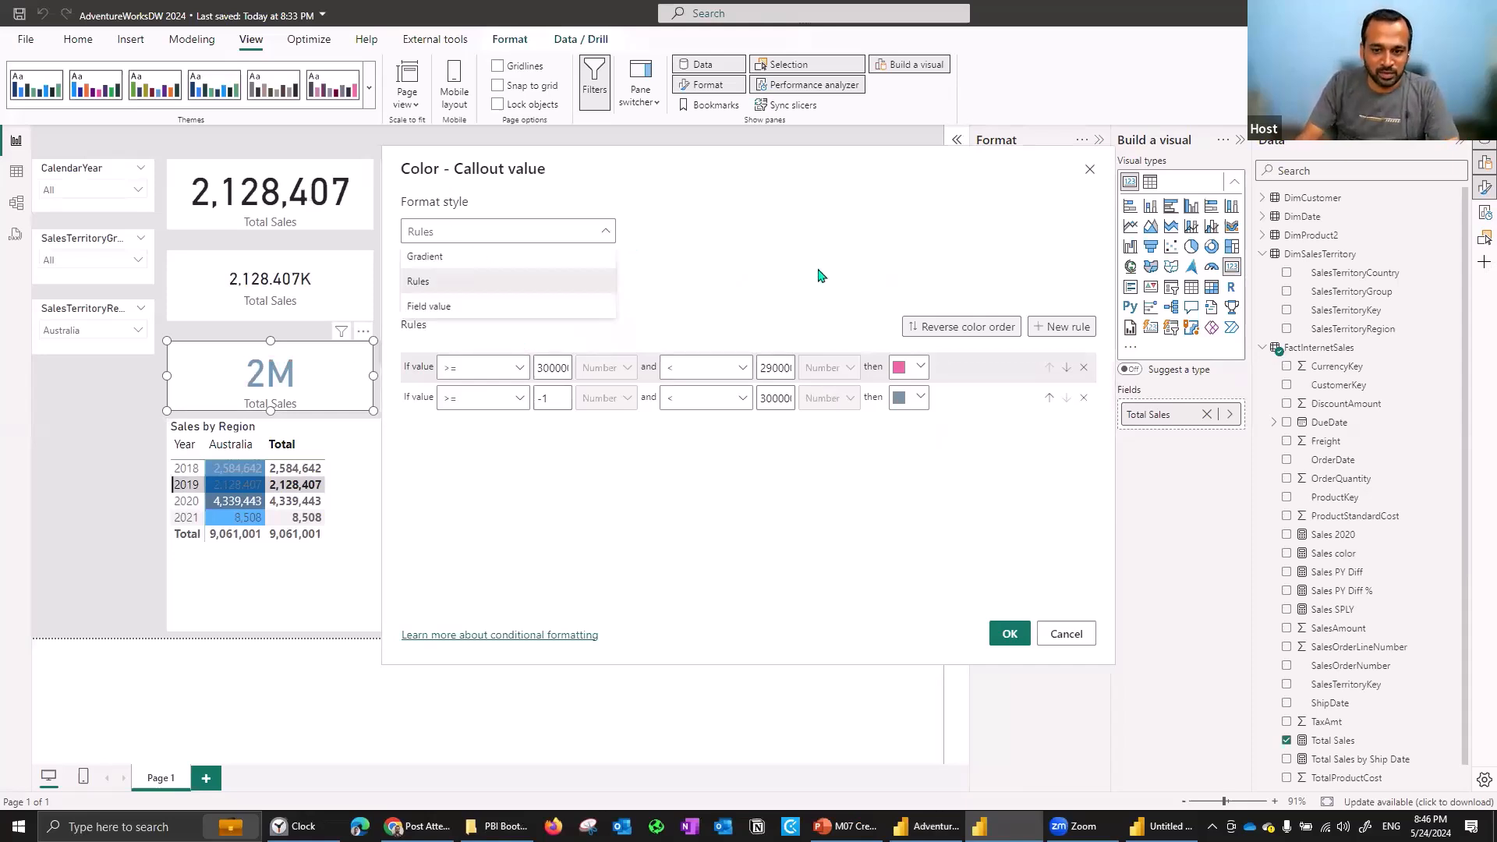
pyautogui.click(819, 274)
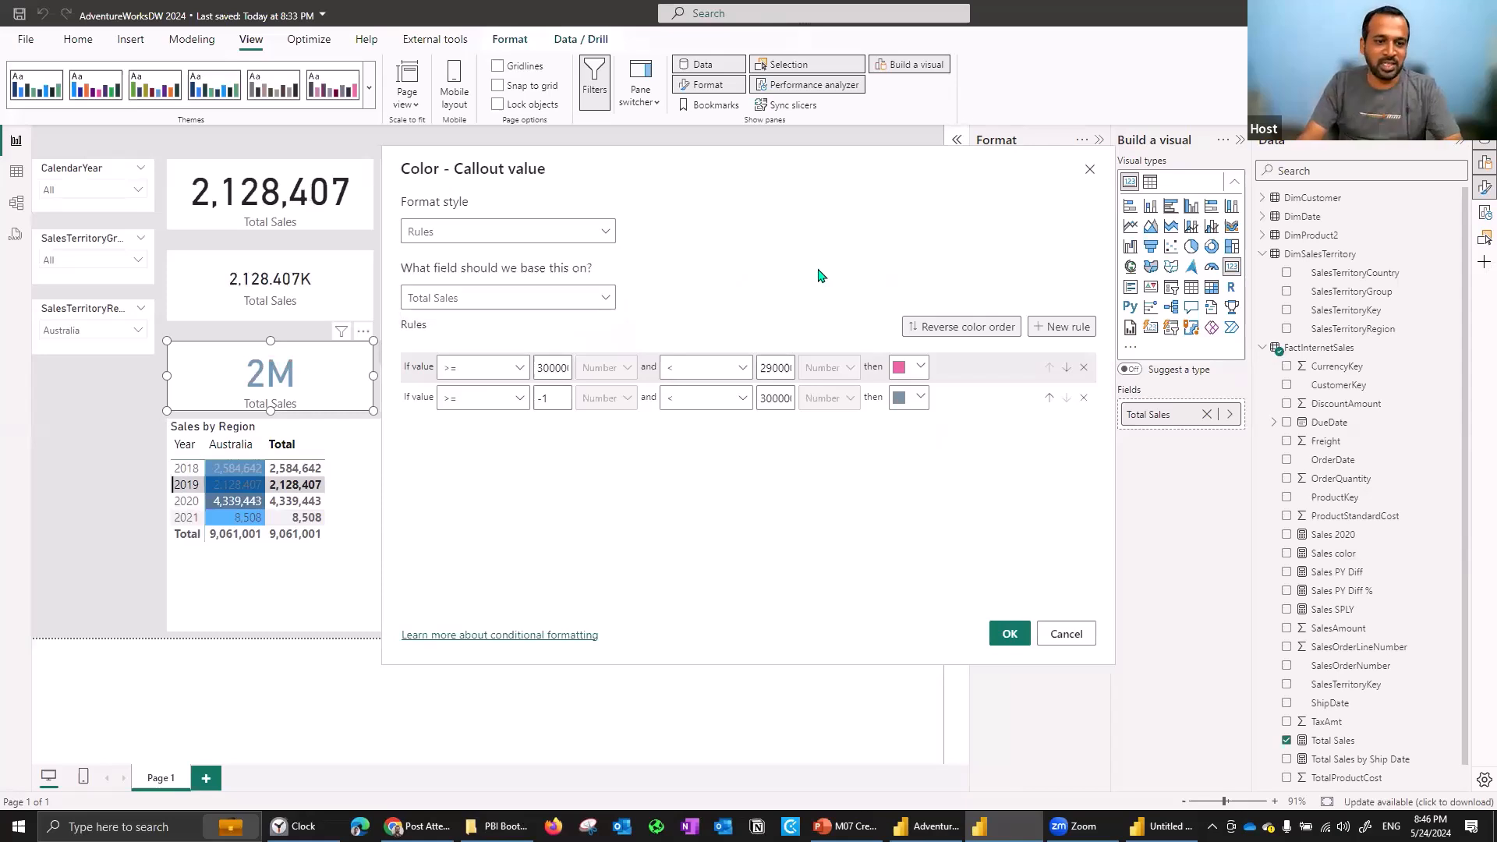
pyautogui.click(468, 238)
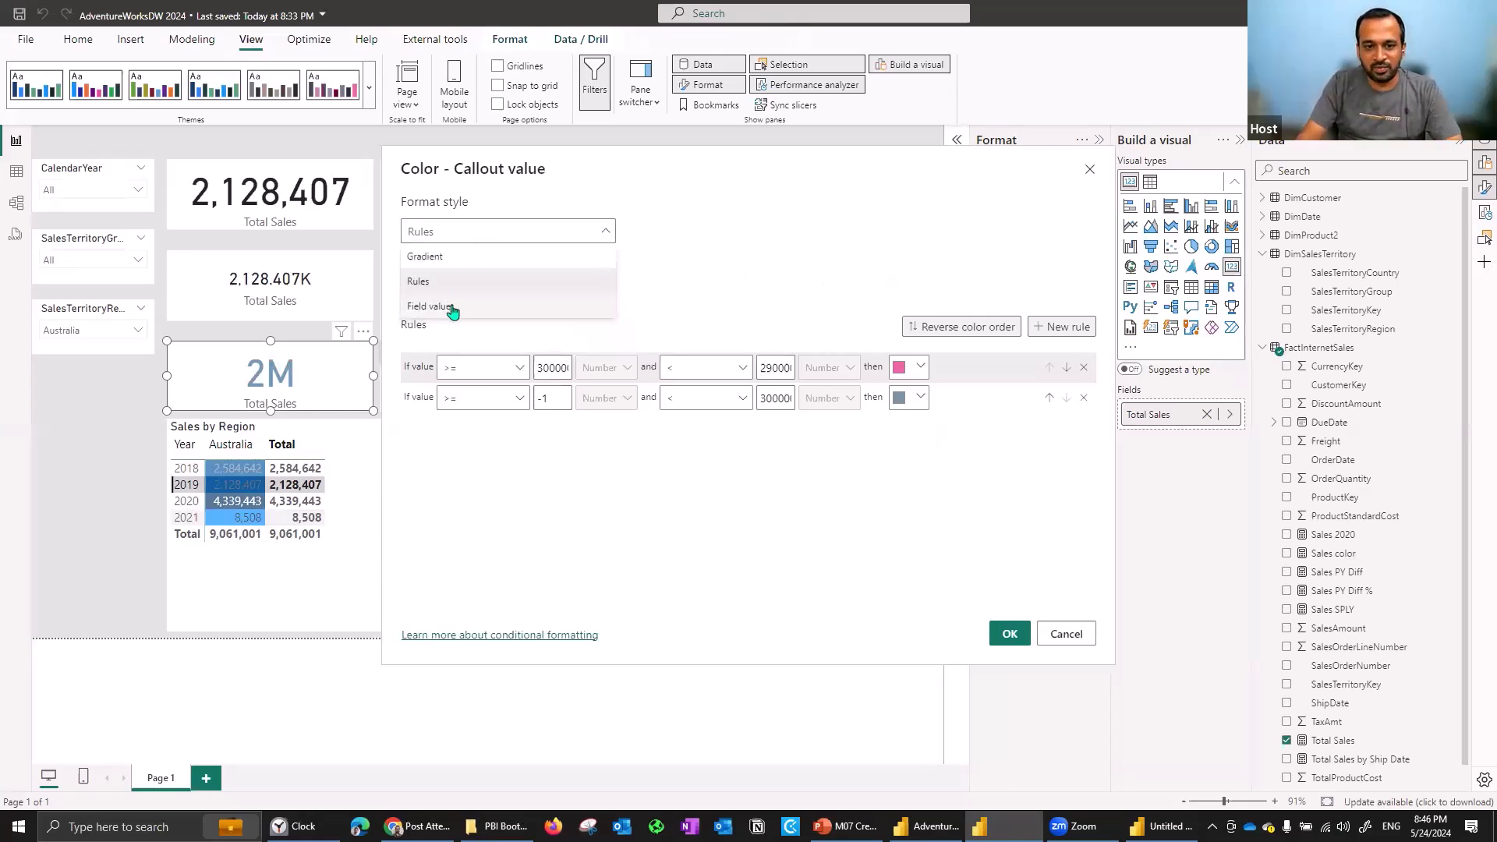
# Set the callout value colour of the 2M Total Sales card to Field value formatting based on the Sales color measure.
pyautogui.click(453, 309)
pyautogui.click(544, 302)
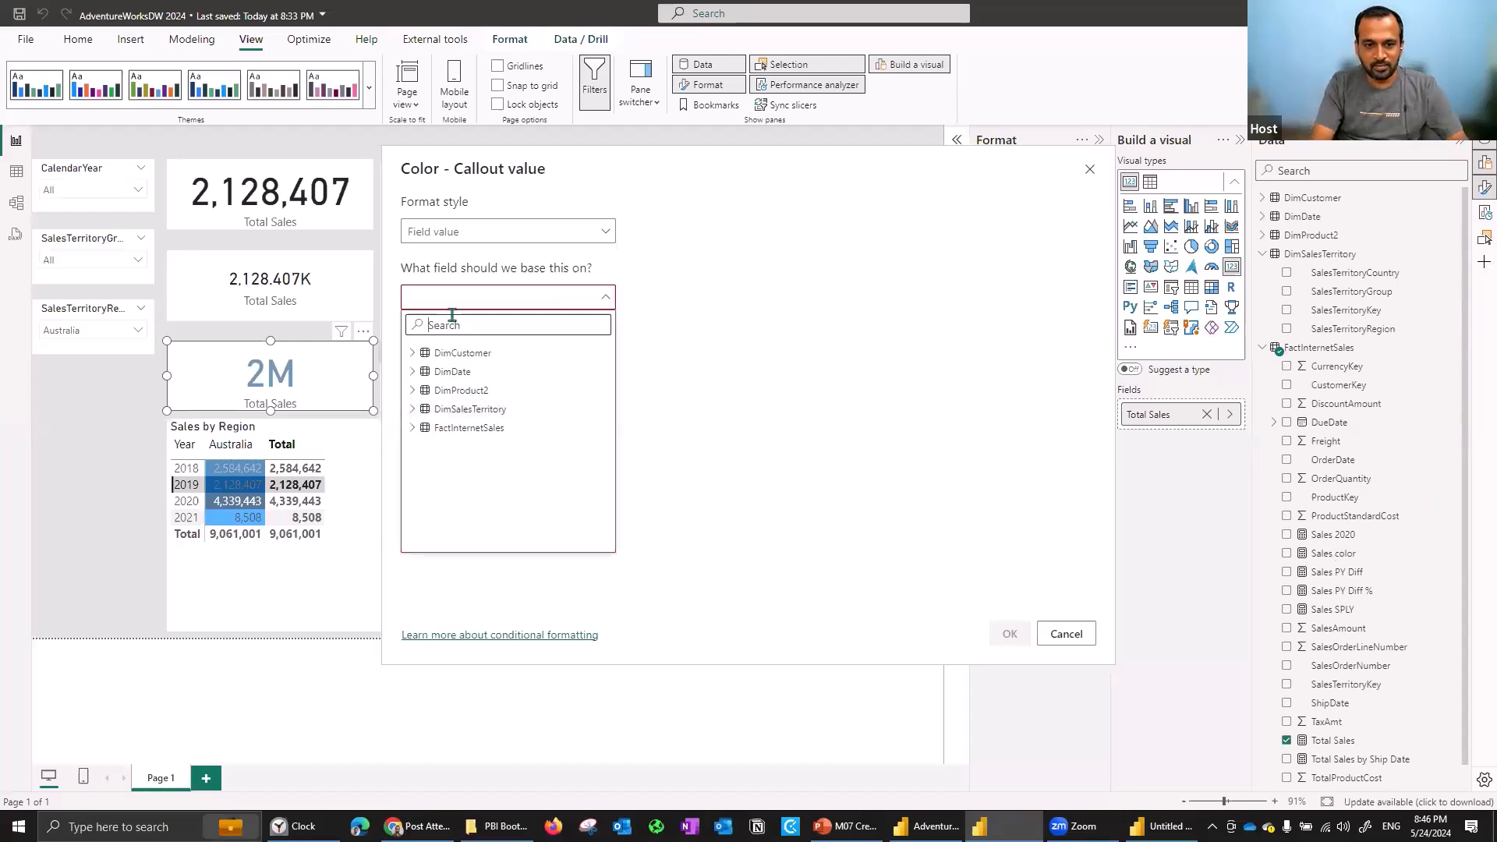
pyautogui.write('sales color')
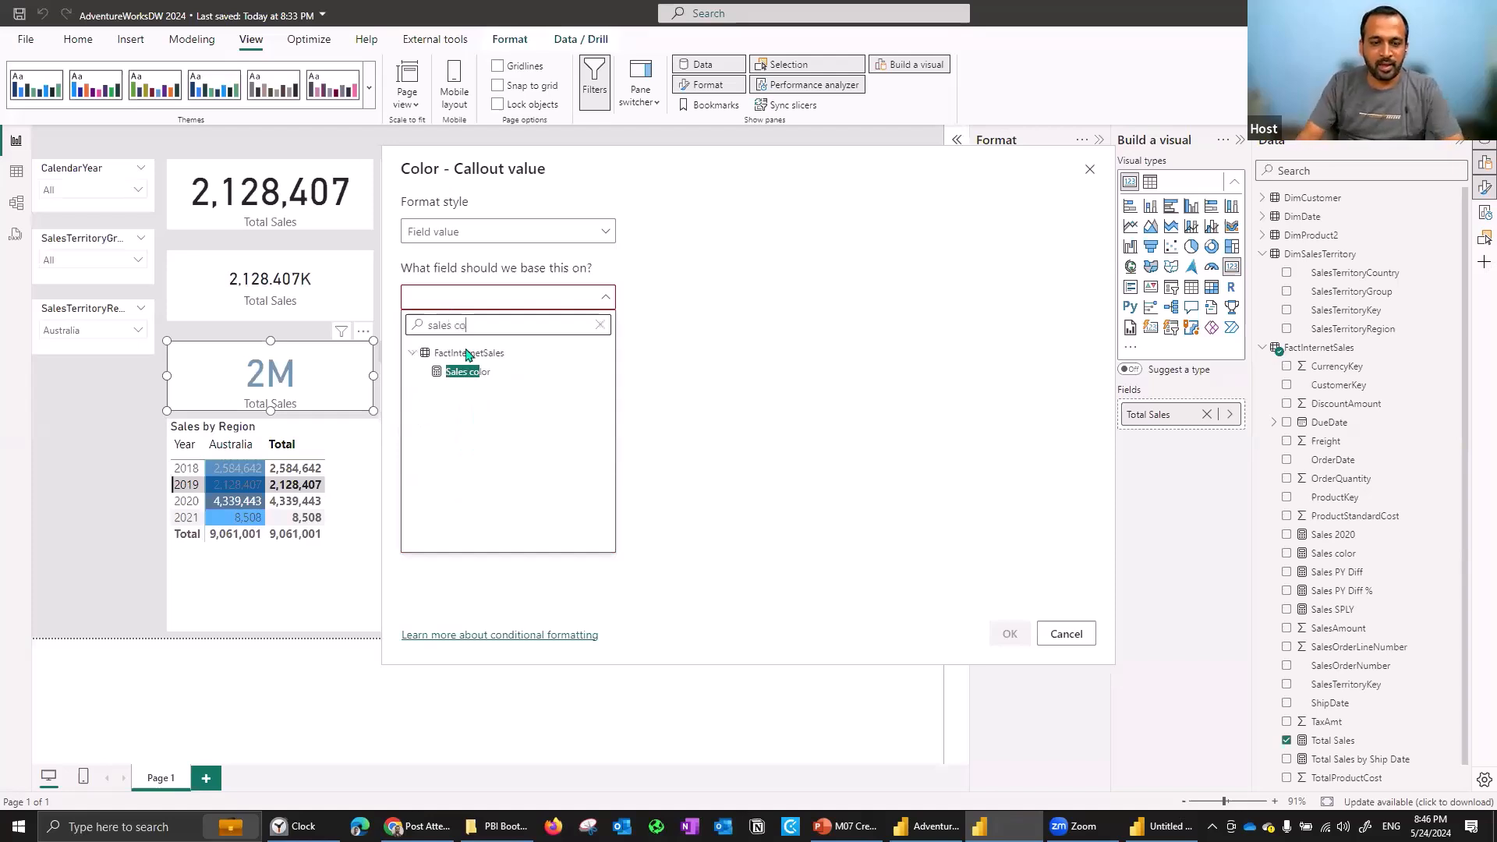
pyautogui.click(474, 371)
pyautogui.click(1011, 630)
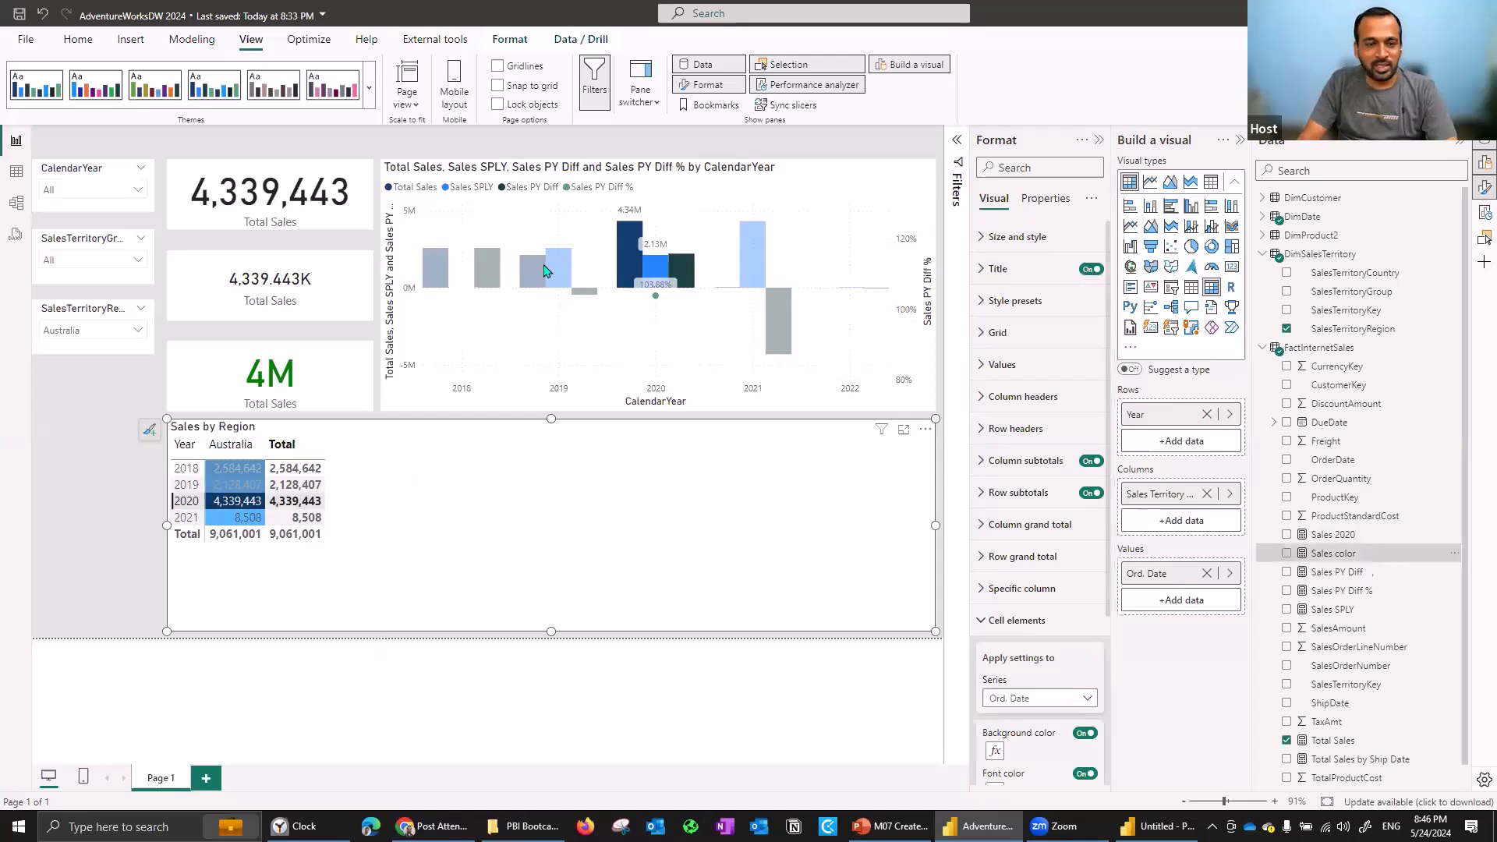
# Change the Sales color measure to return "good" when Total Sales is at least 3000000 and "bad" otherwise.
pyautogui.doubleClick(411, 166)
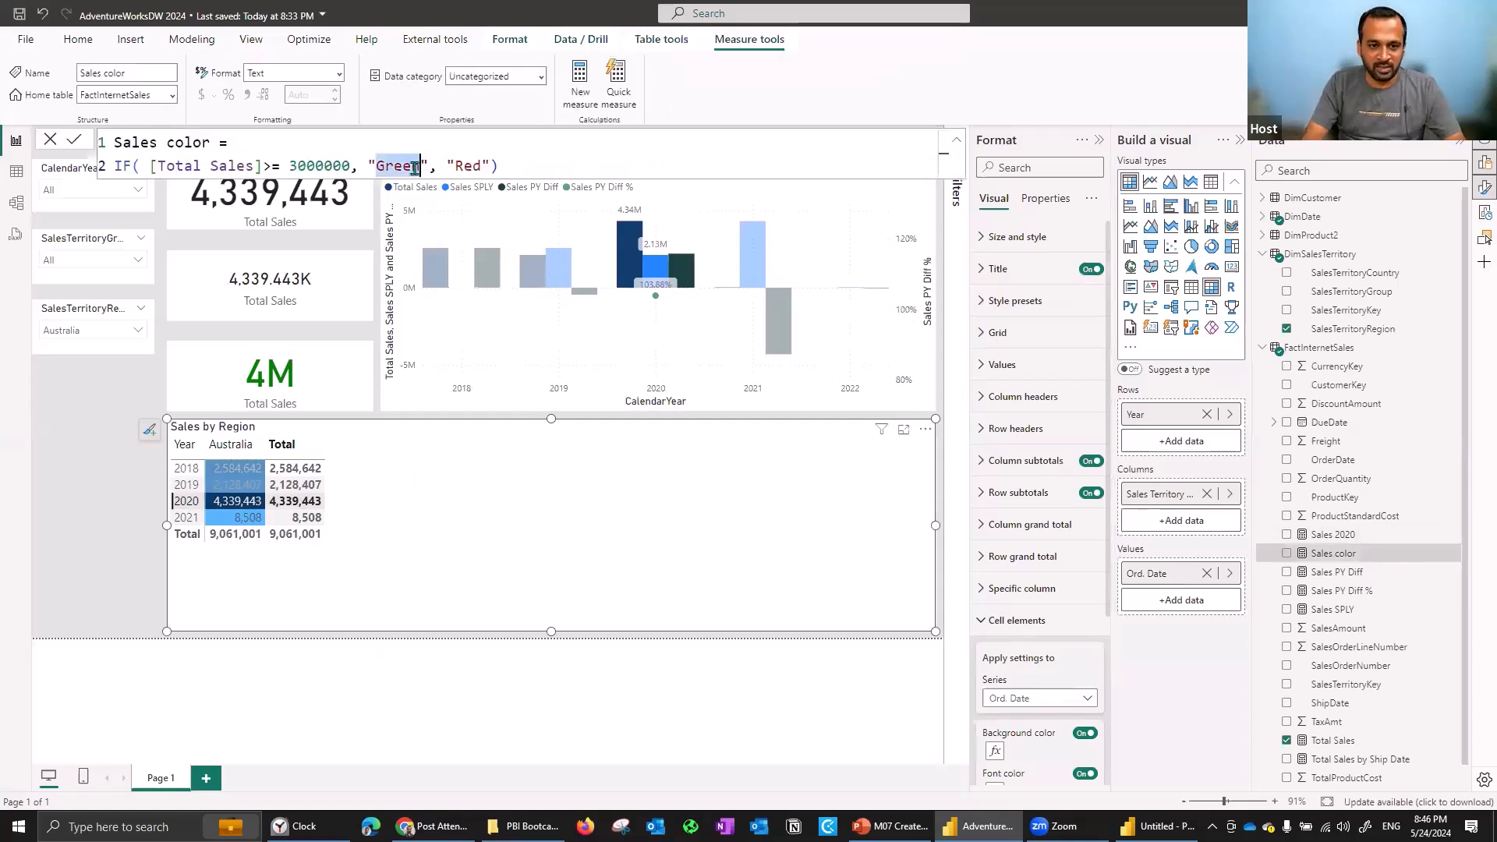
pyautogui.write('good')
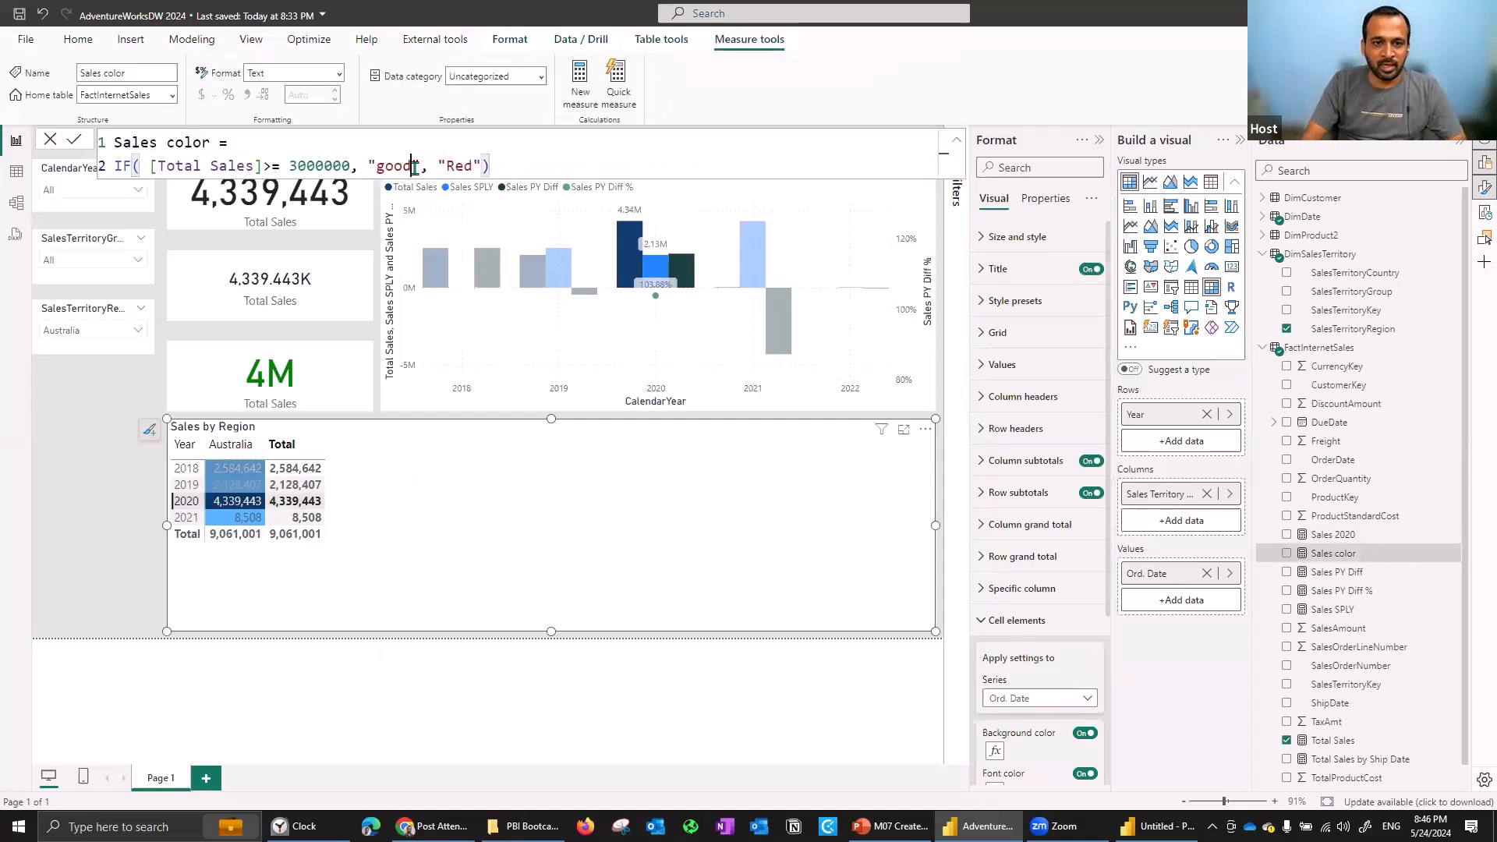
pyautogui.doubleClick(461, 166)
pyautogui.write('bad')
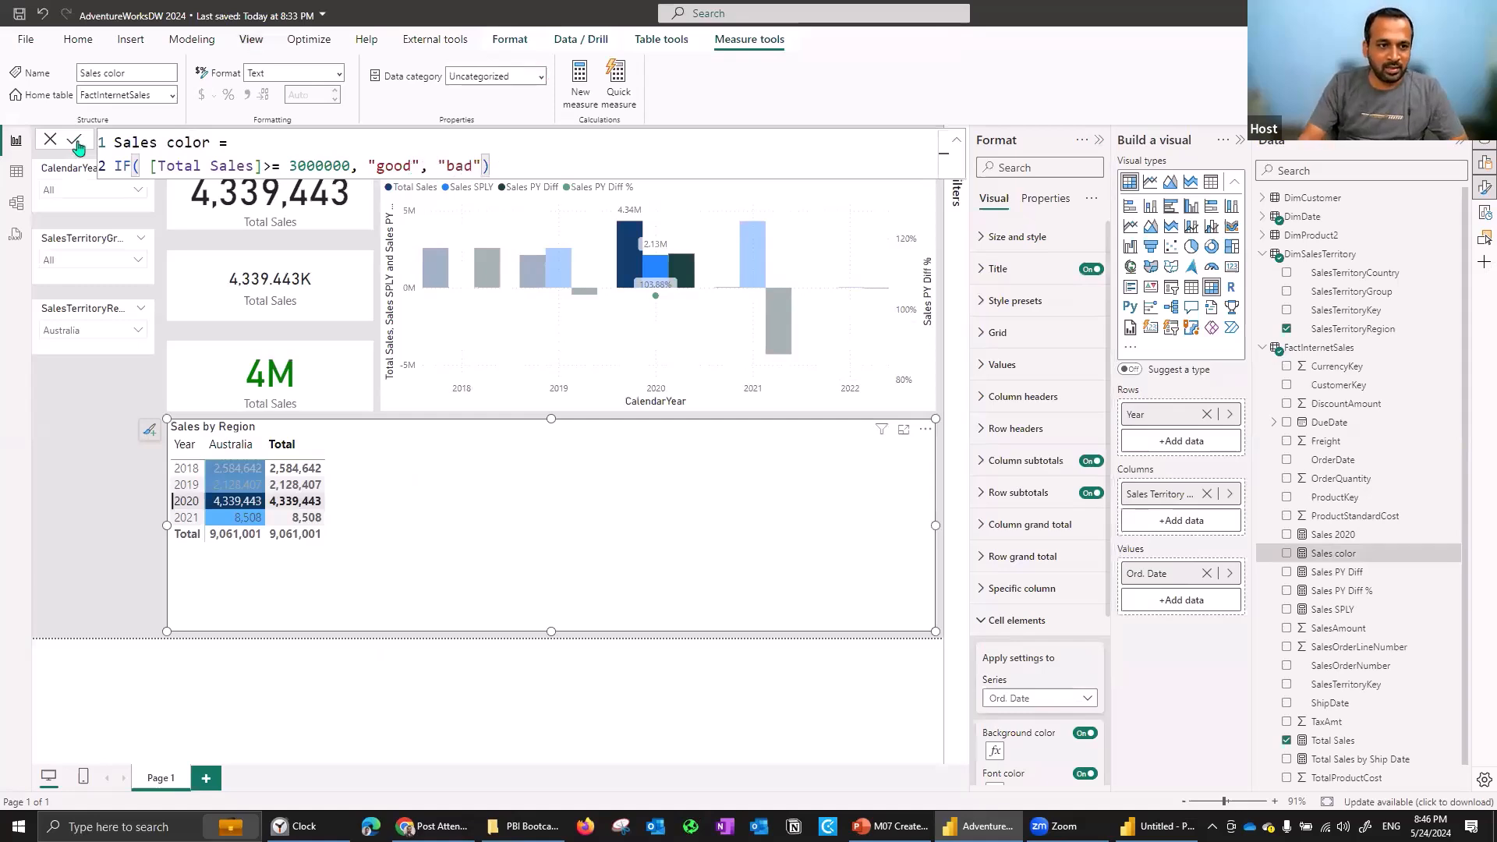
pyautogui.click(77, 143)
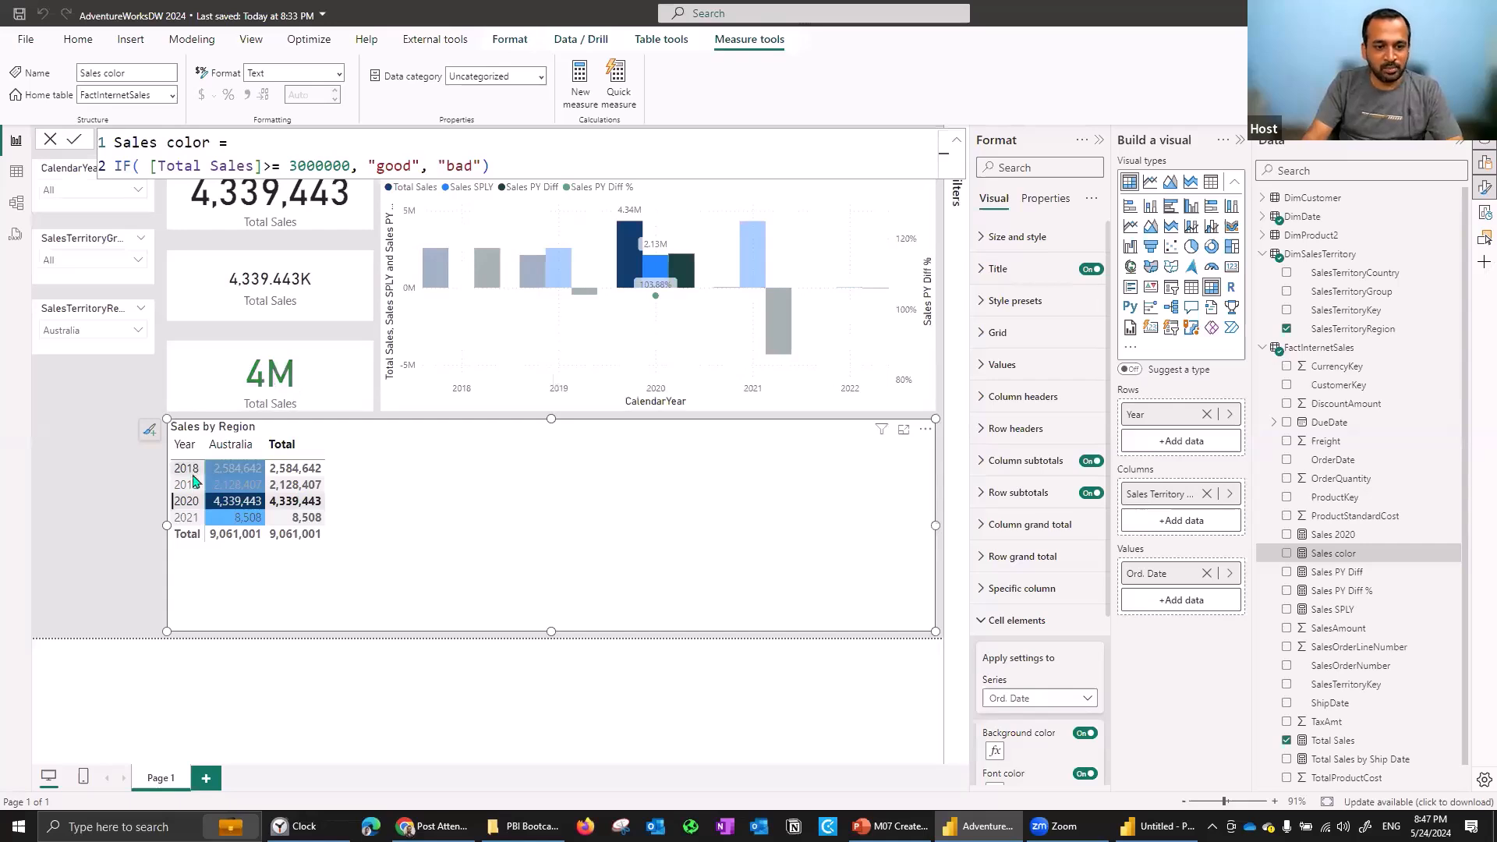
# Apply the second listed theme to the report, checking the card colour with the matrix's 2019 and 2020 rows selected.
pyautogui.click(214, 487)
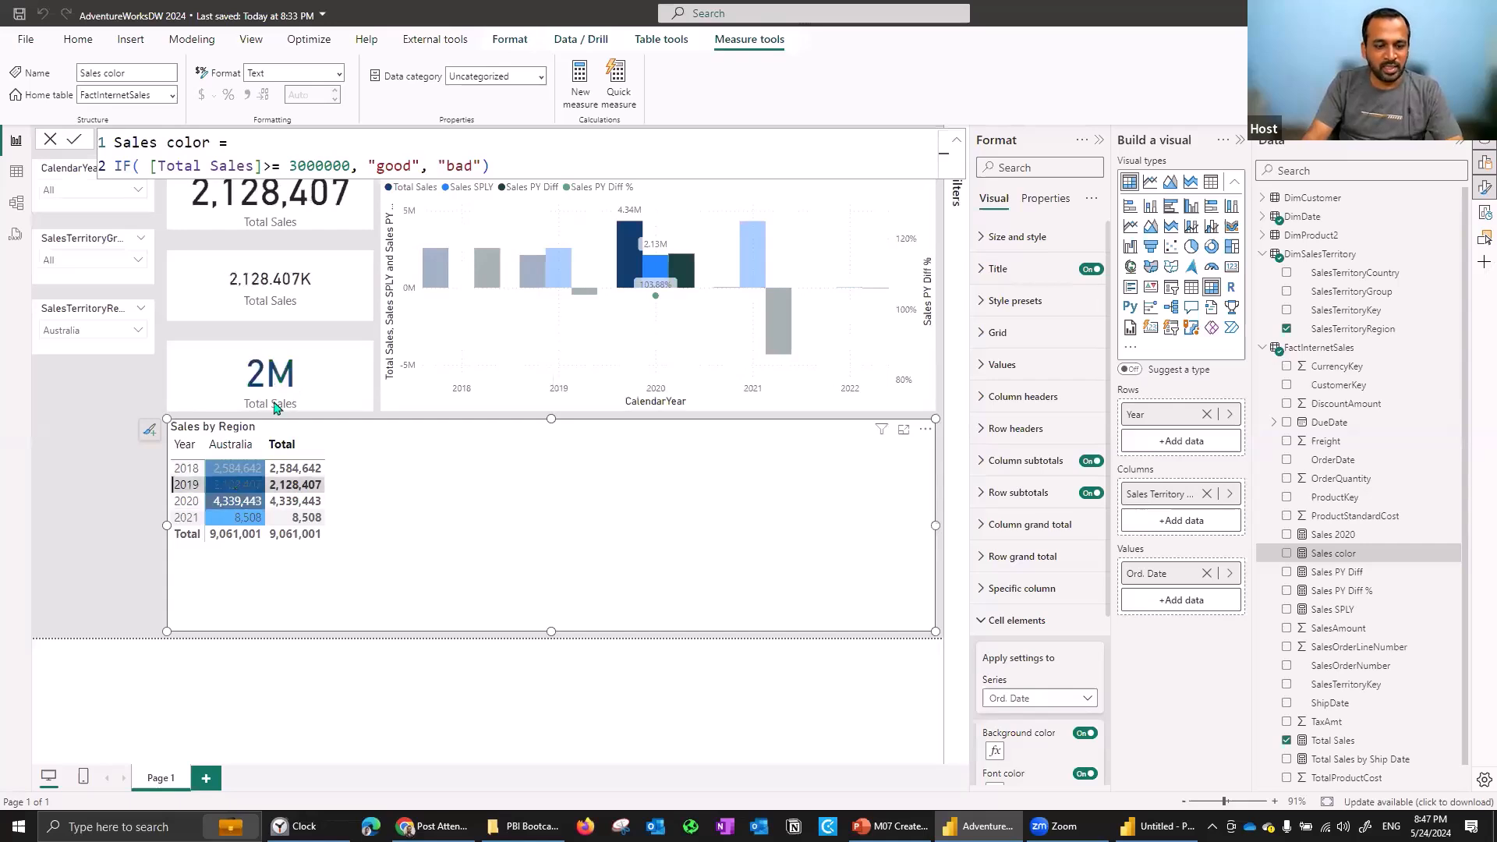
pyautogui.click(251, 39)
pyautogui.click(369, 87)
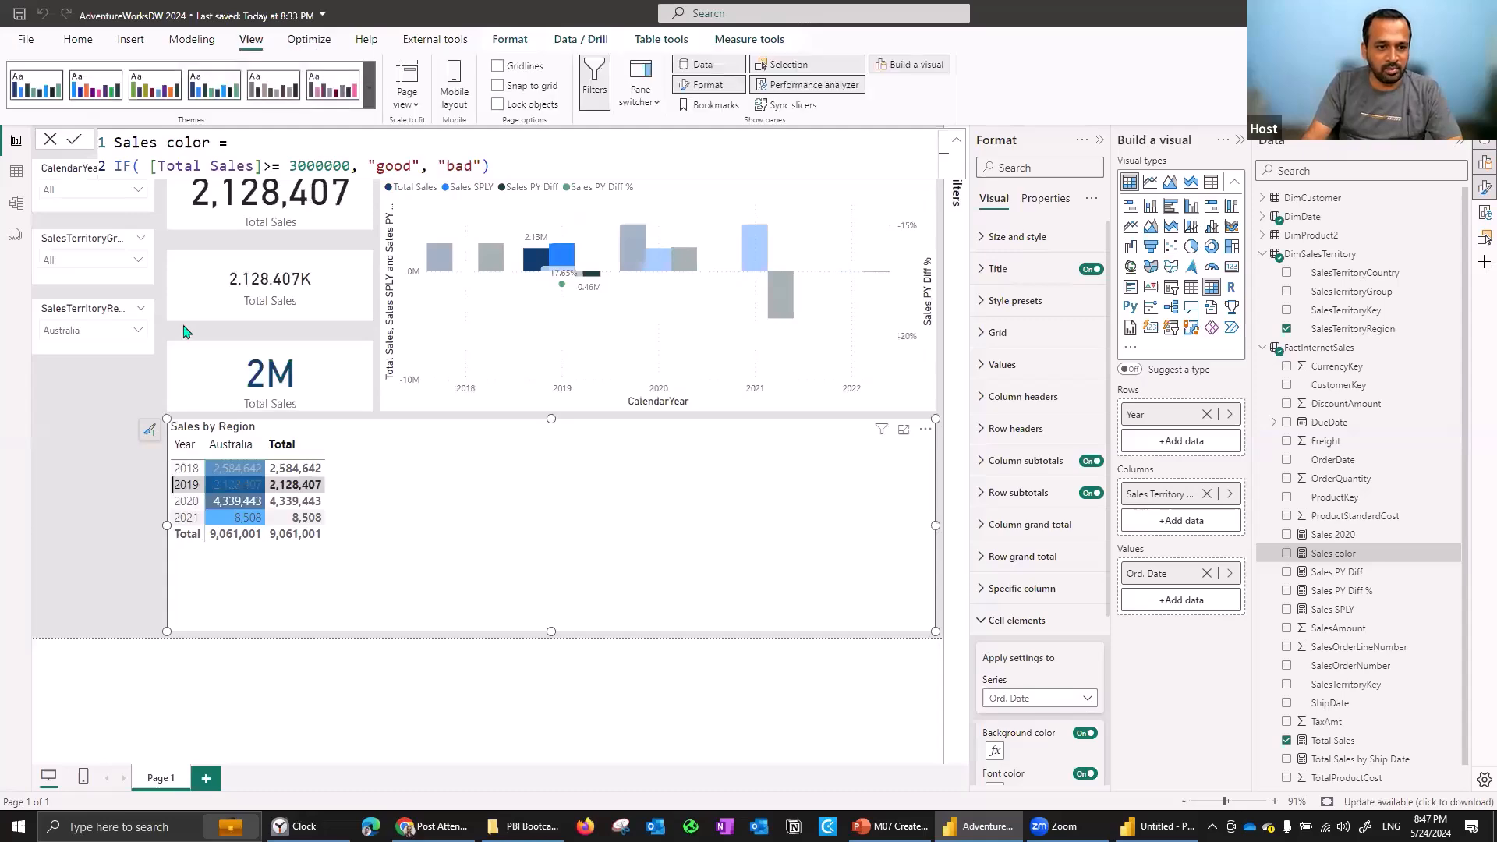
pyautogui.click(156, 631)
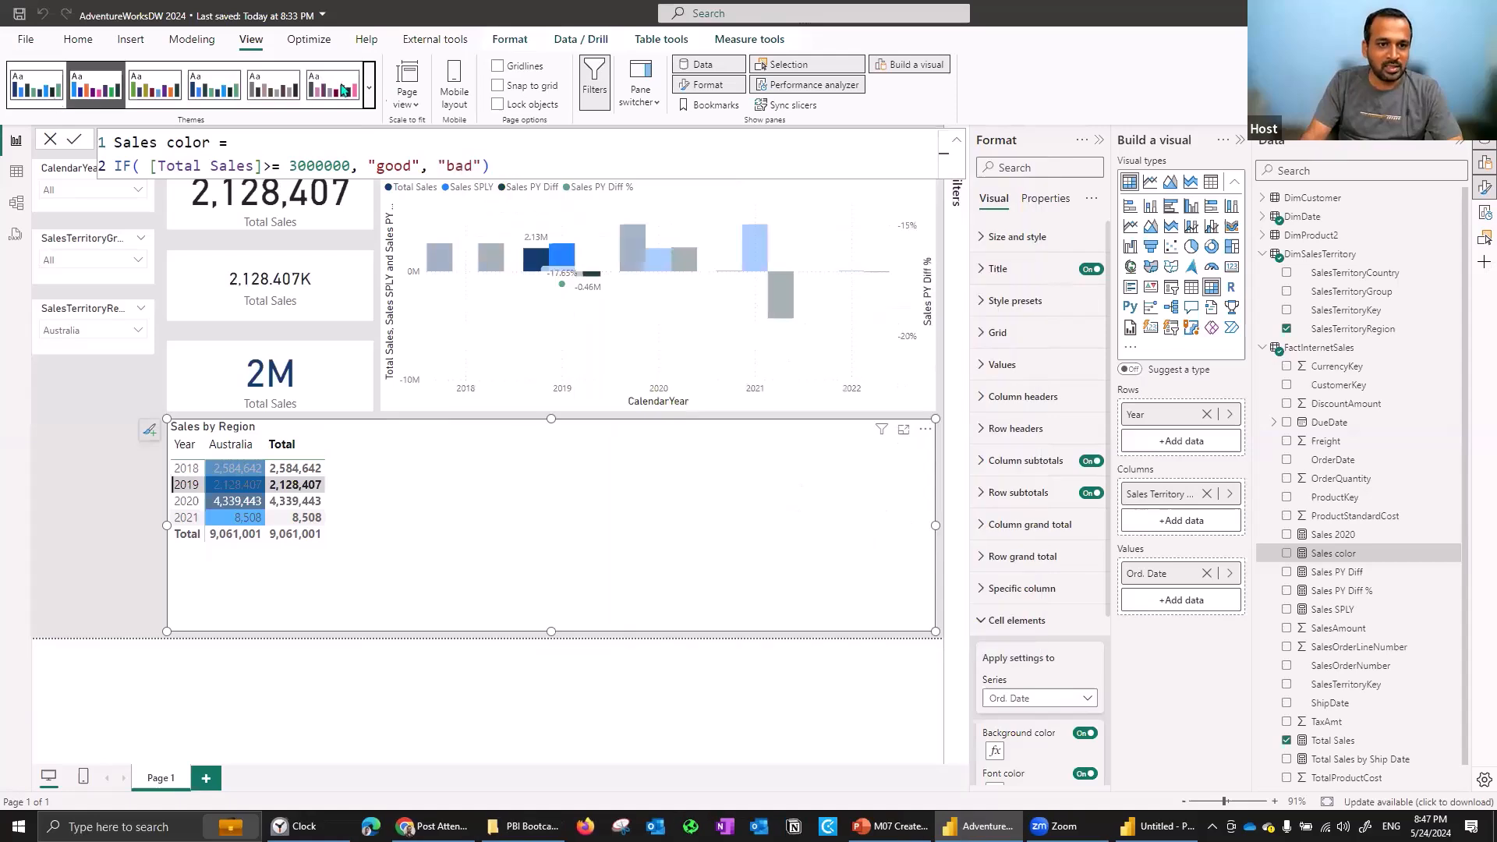
pyautogui.click(92, 96)
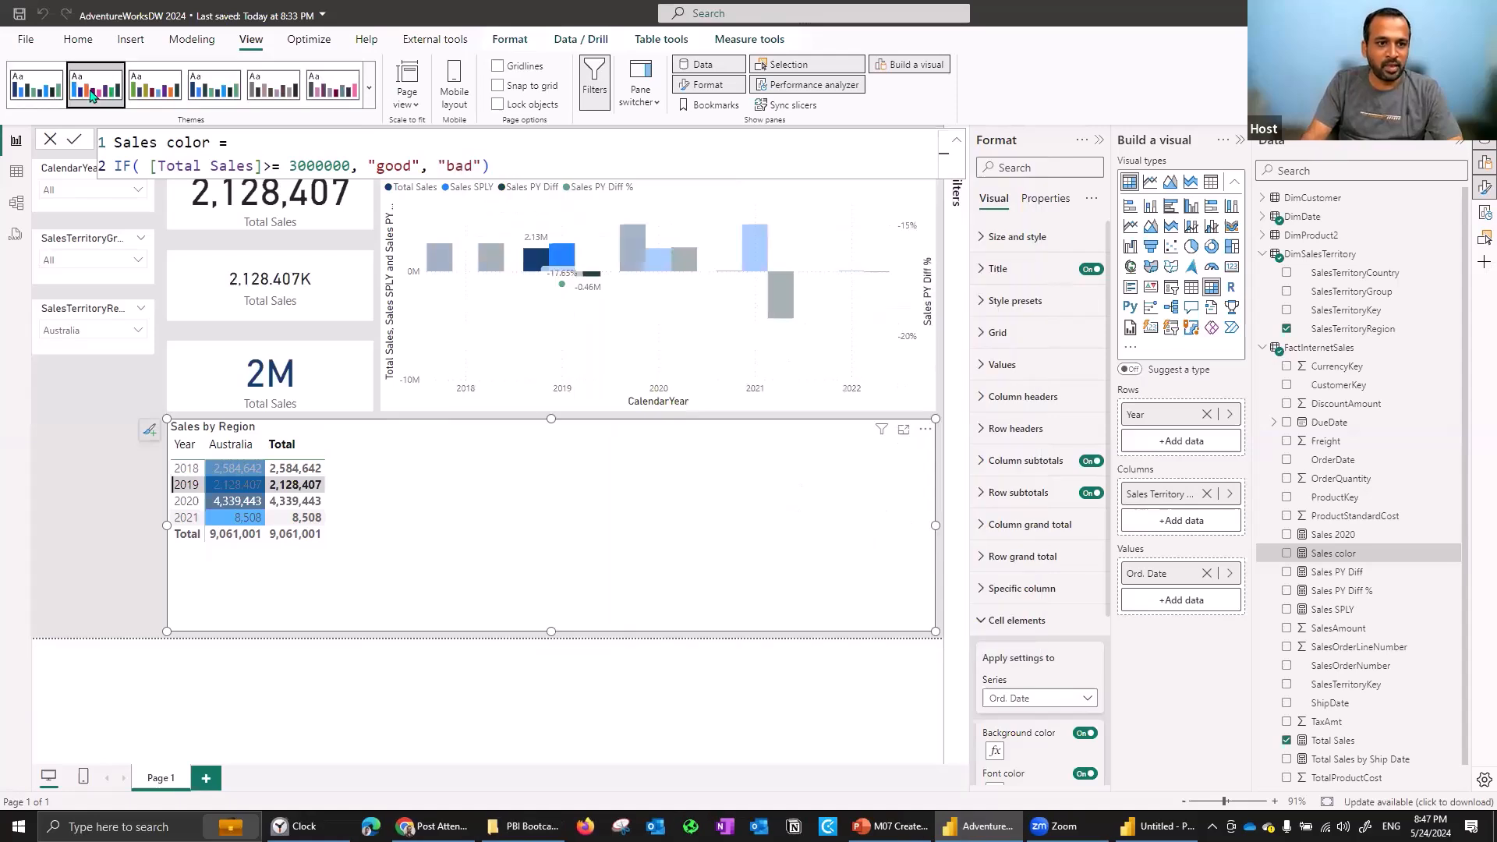
pyautogui.click(191, 505)
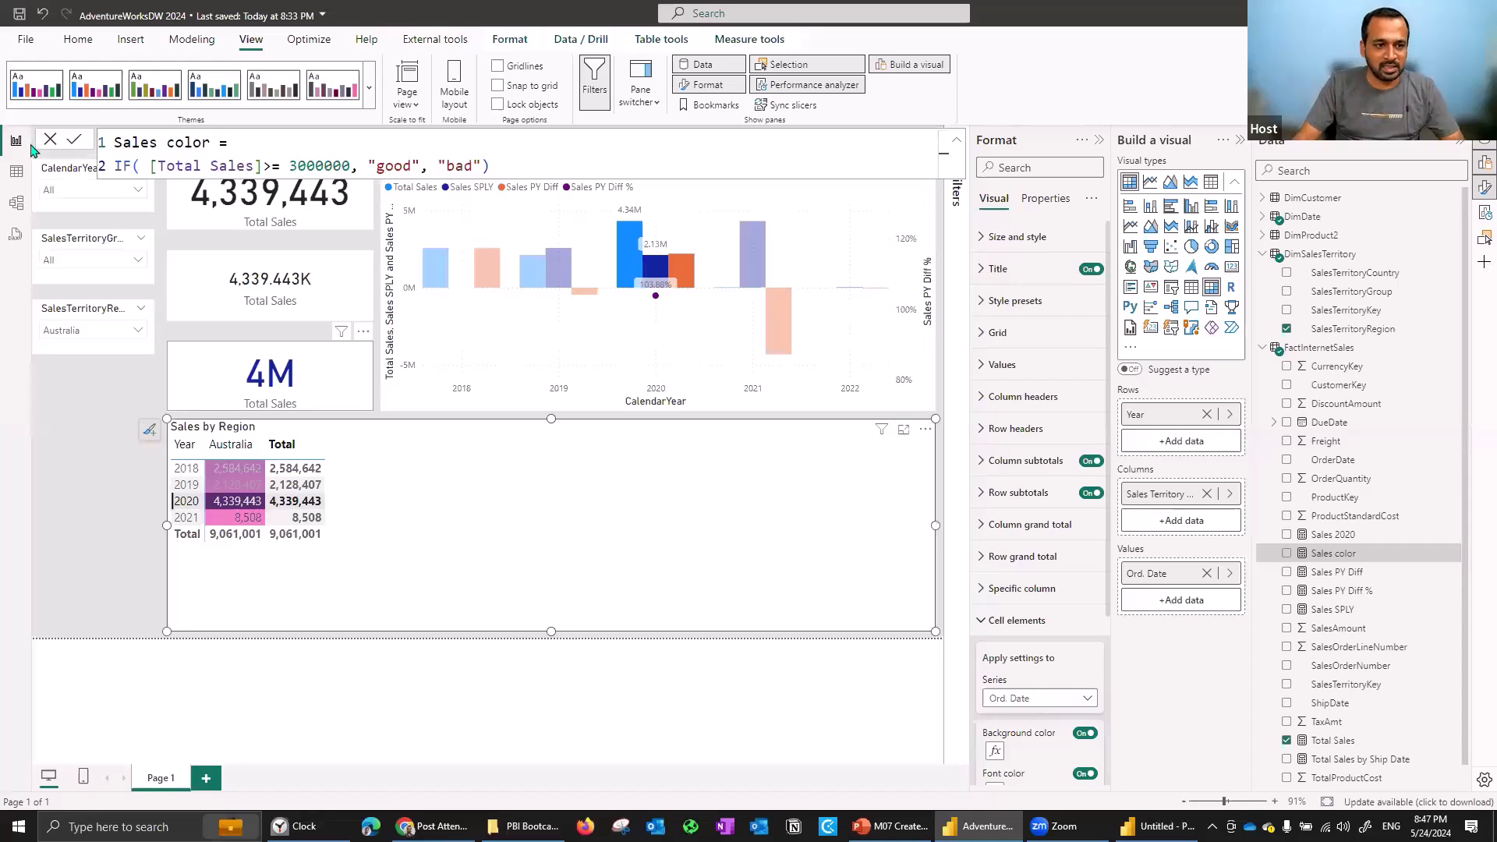
# Switch to the M07 Create Reports presentation and review the slides from Format and Configure Visualizations past the Review Questions.
pyautogui.hotkey('alt', 'Tab')
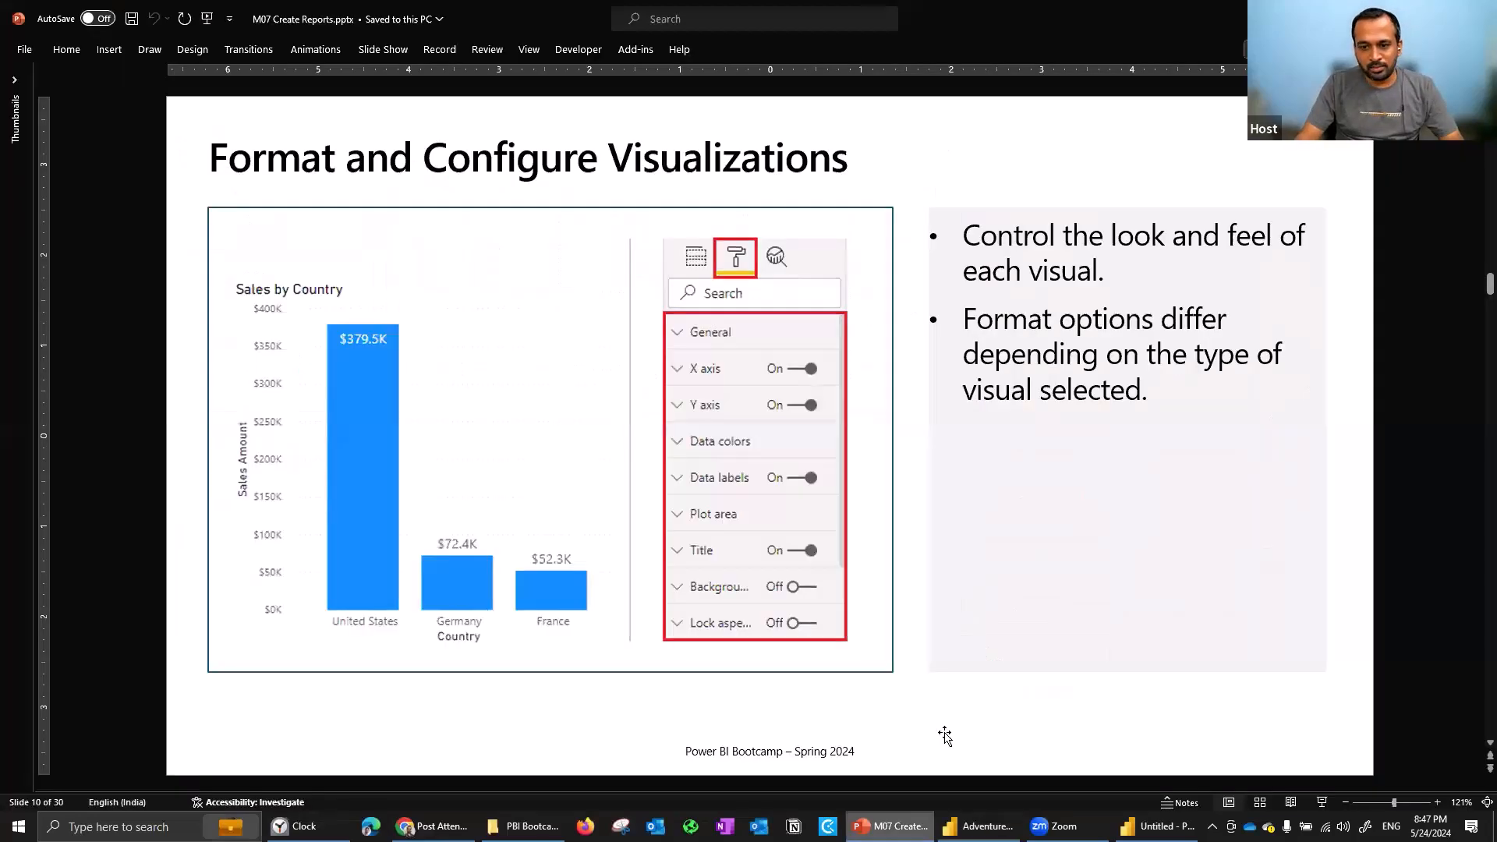
pyautogui.press('pagedown')
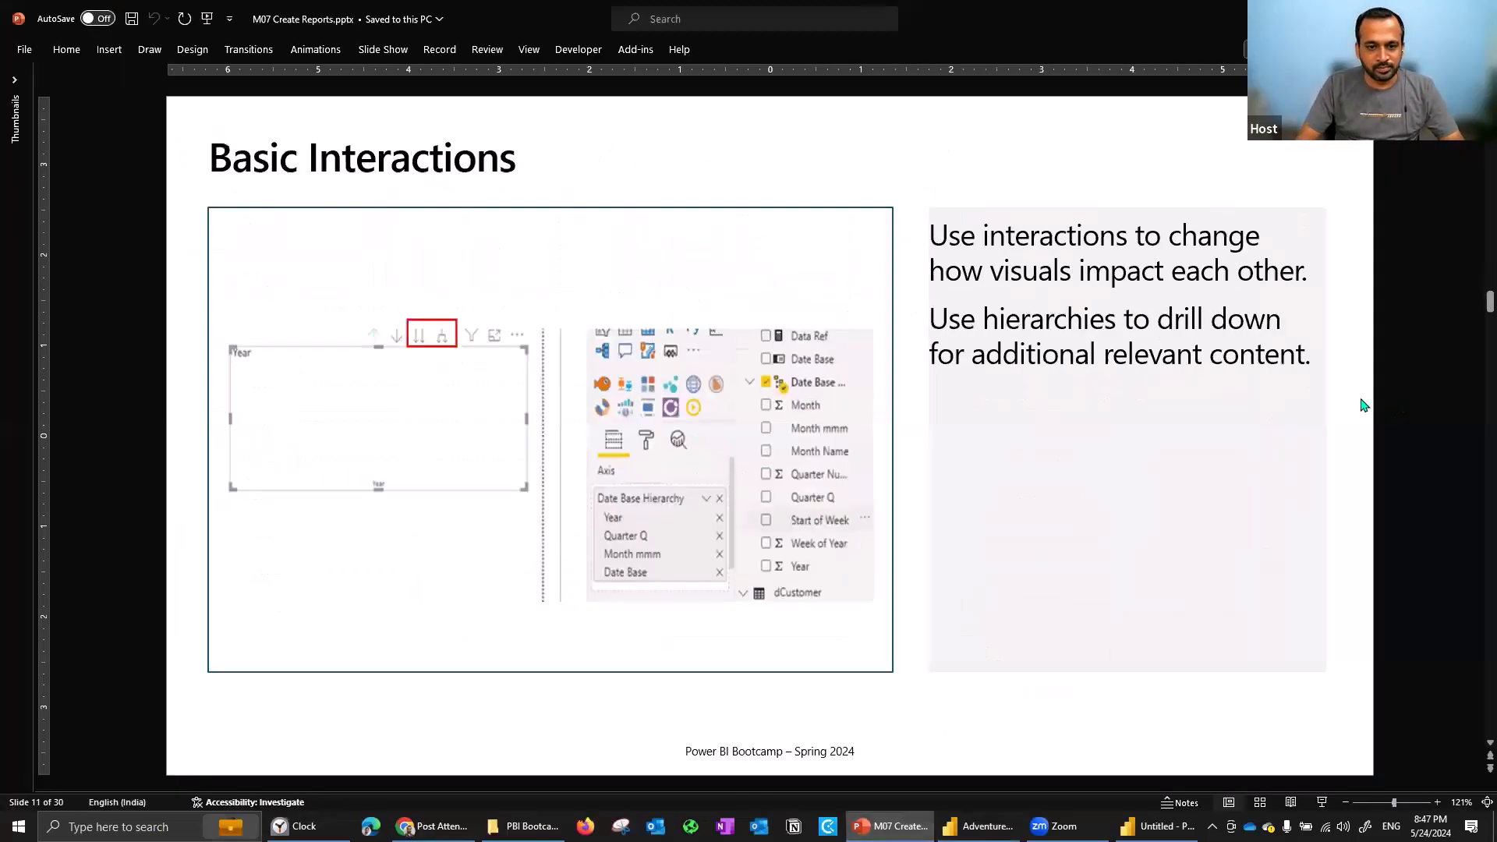
pyautogui.press('pagedown')
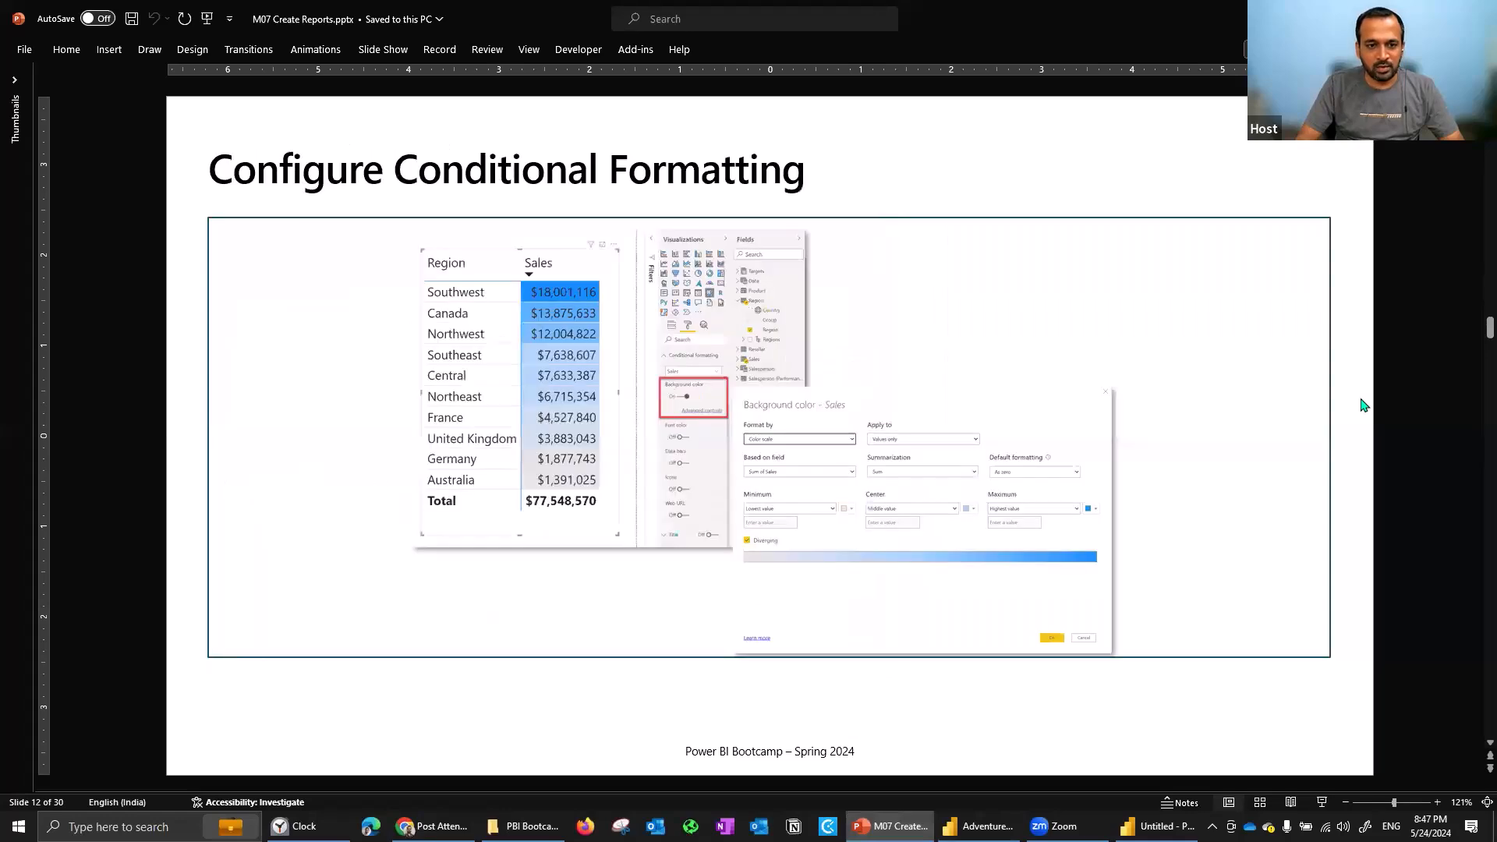
pyautogui.press('pageup')
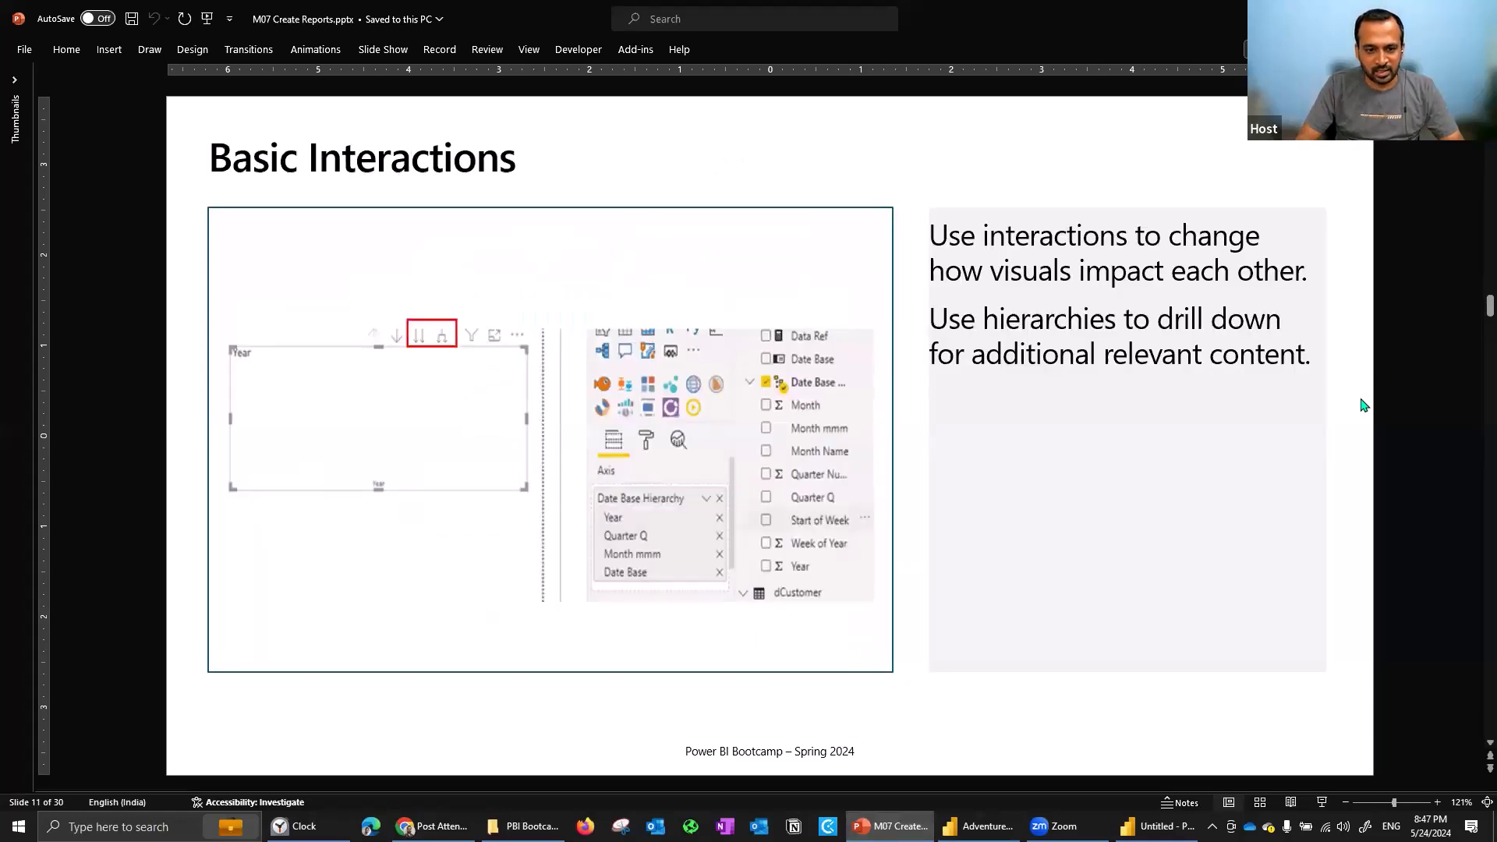
pyautogui.press('pagedown')
pyautogui.press('pagedown')
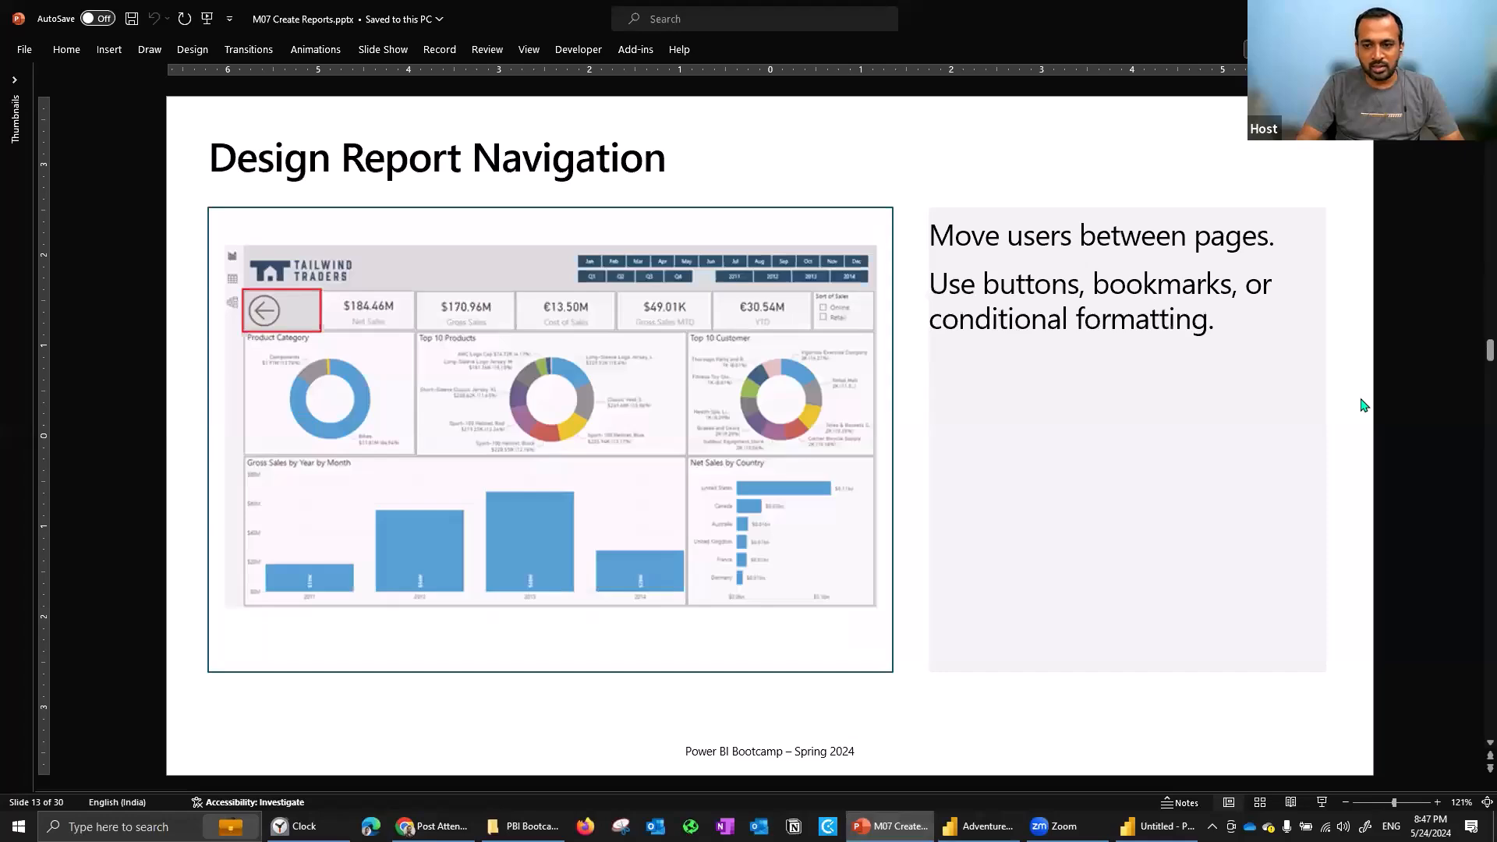
pyautogui.press('pagedown')
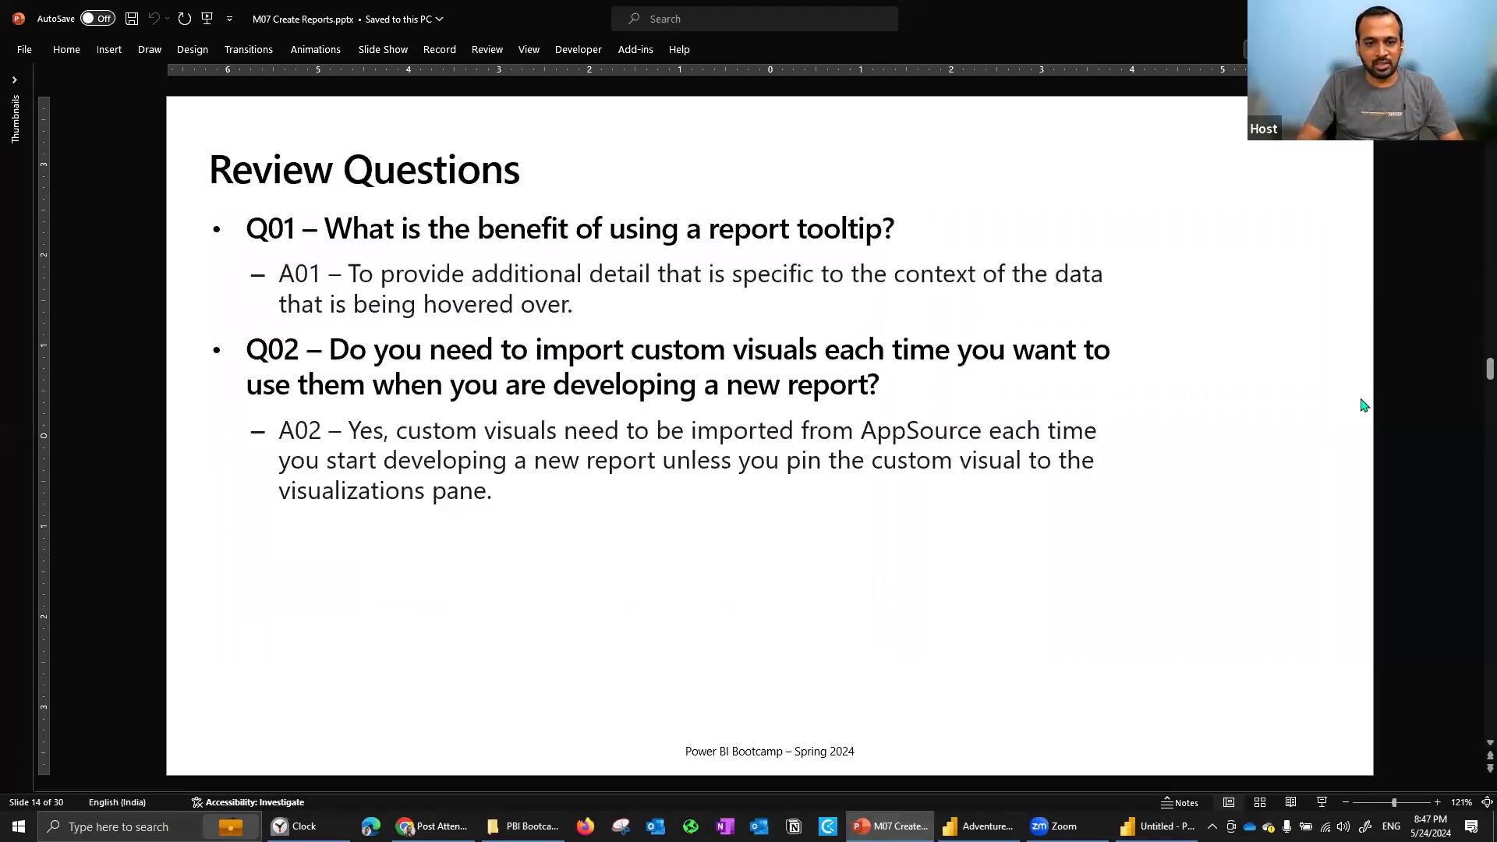
pyautogui.press('pagedown')
# Return to Power BI Desktop, save the report, and open AdventureWorksDW 2024 from the untitled window.
pyautogui.hotkey('alt', 'Tab')
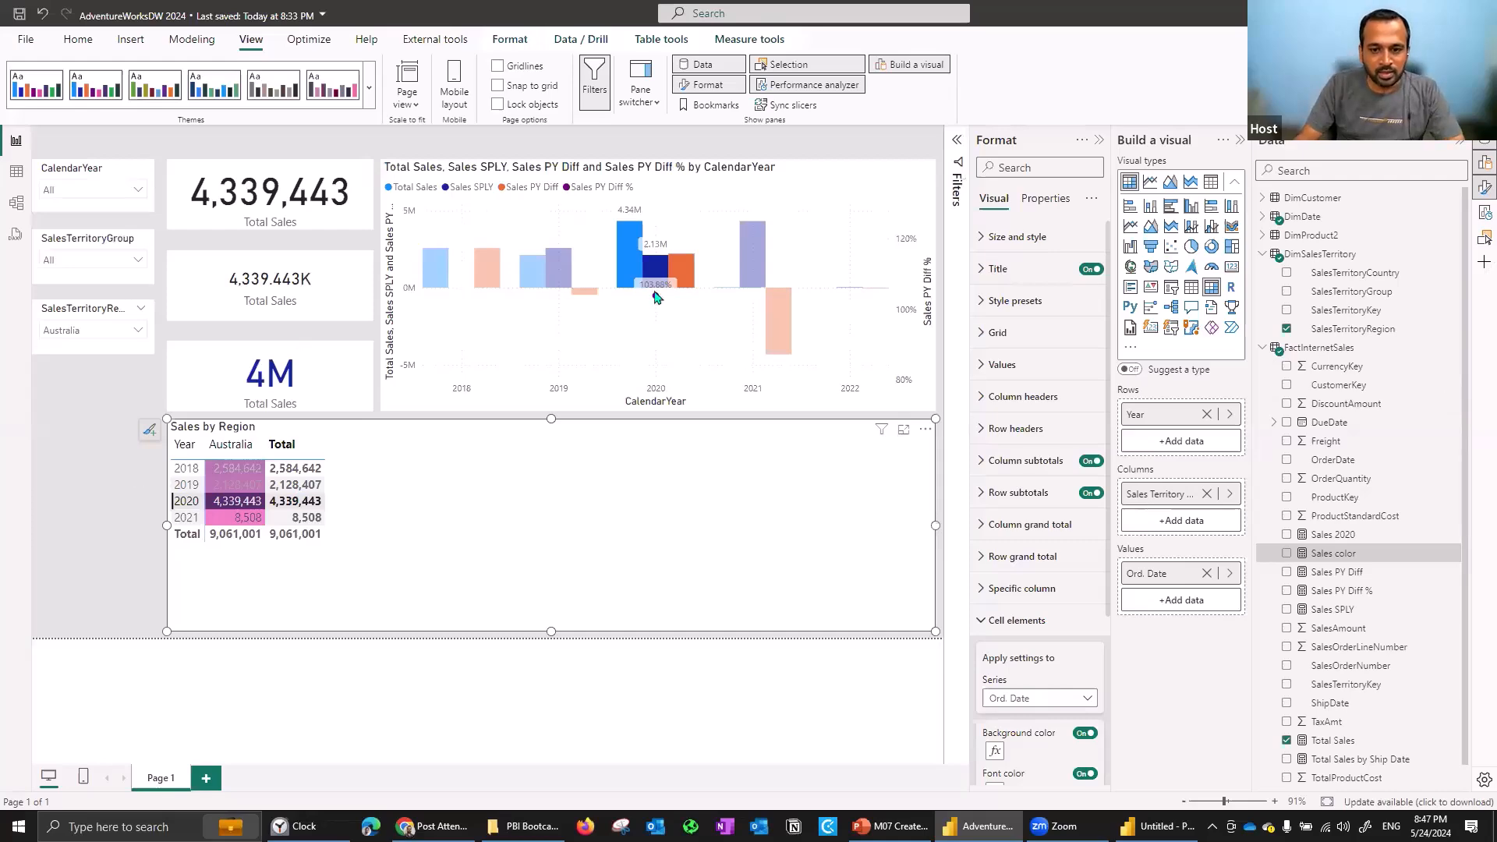
pyautogui.press('Escape')
pyautogui.click(502, 358)
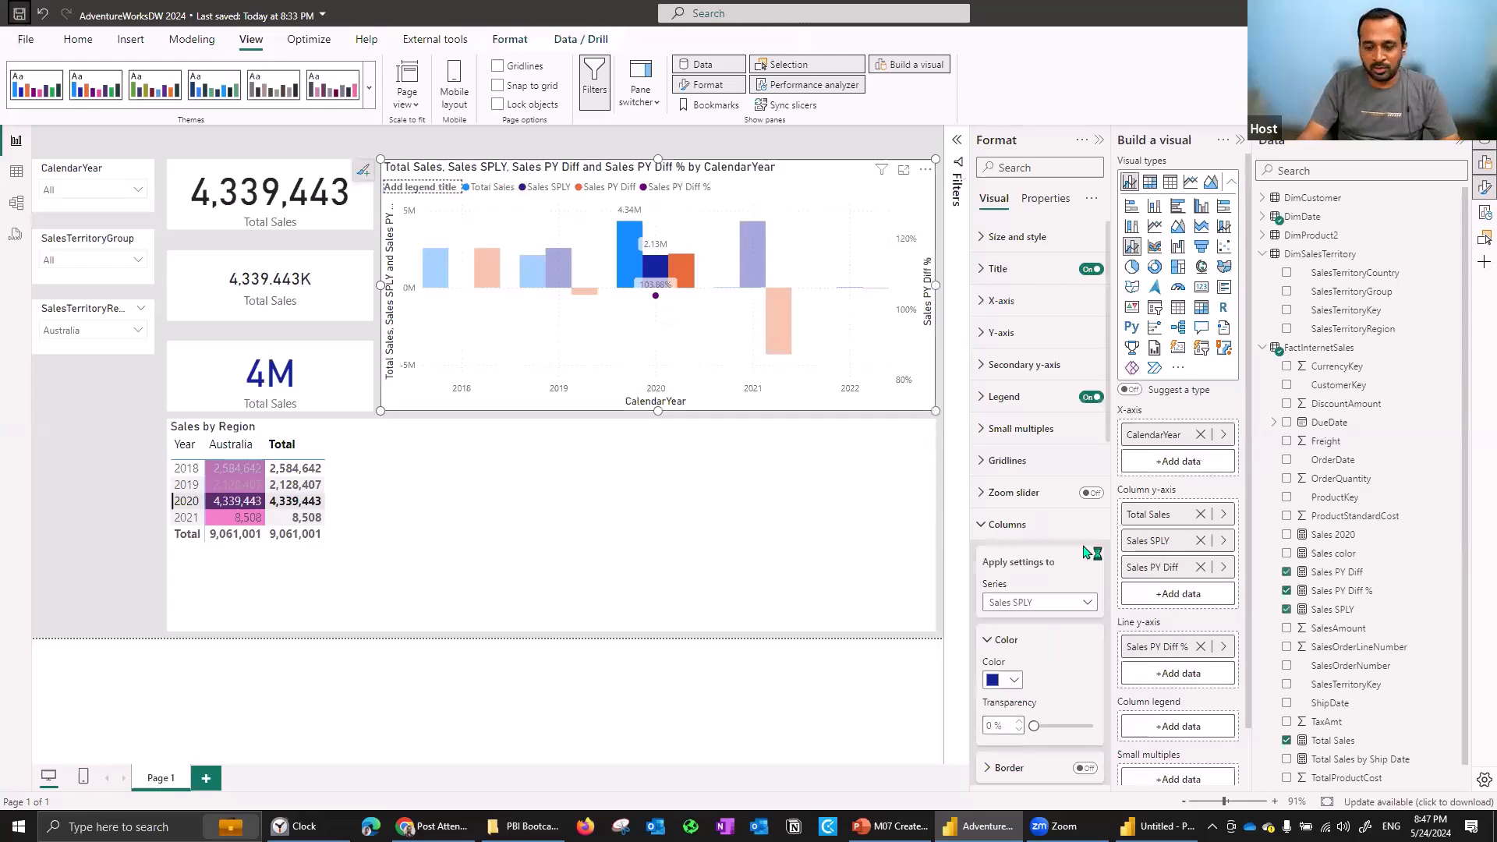
pyautogui.hotkey('alt', 'Tab')
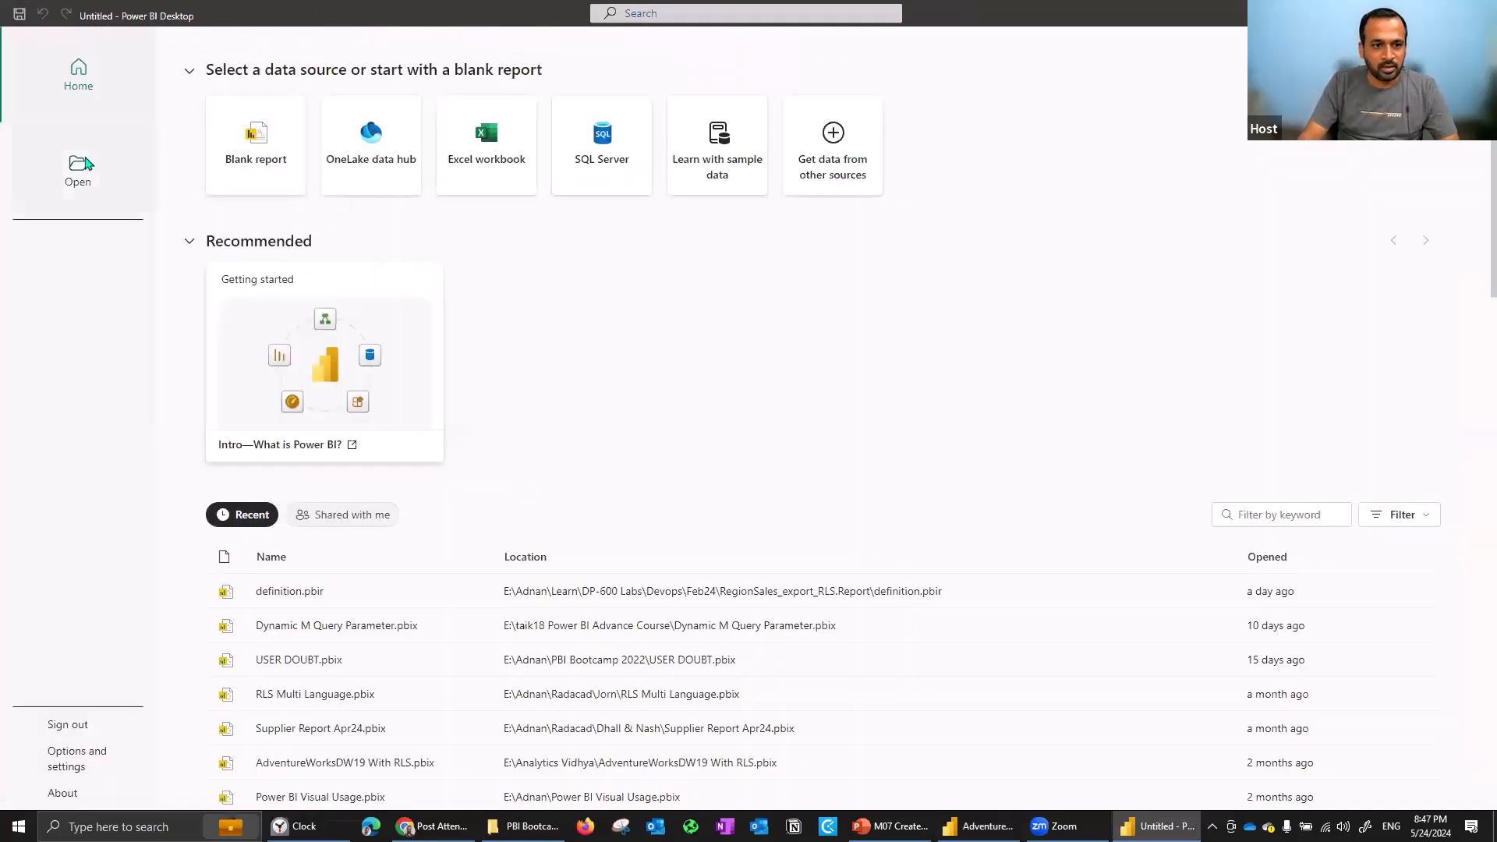
pyautogui.click(255, 776)
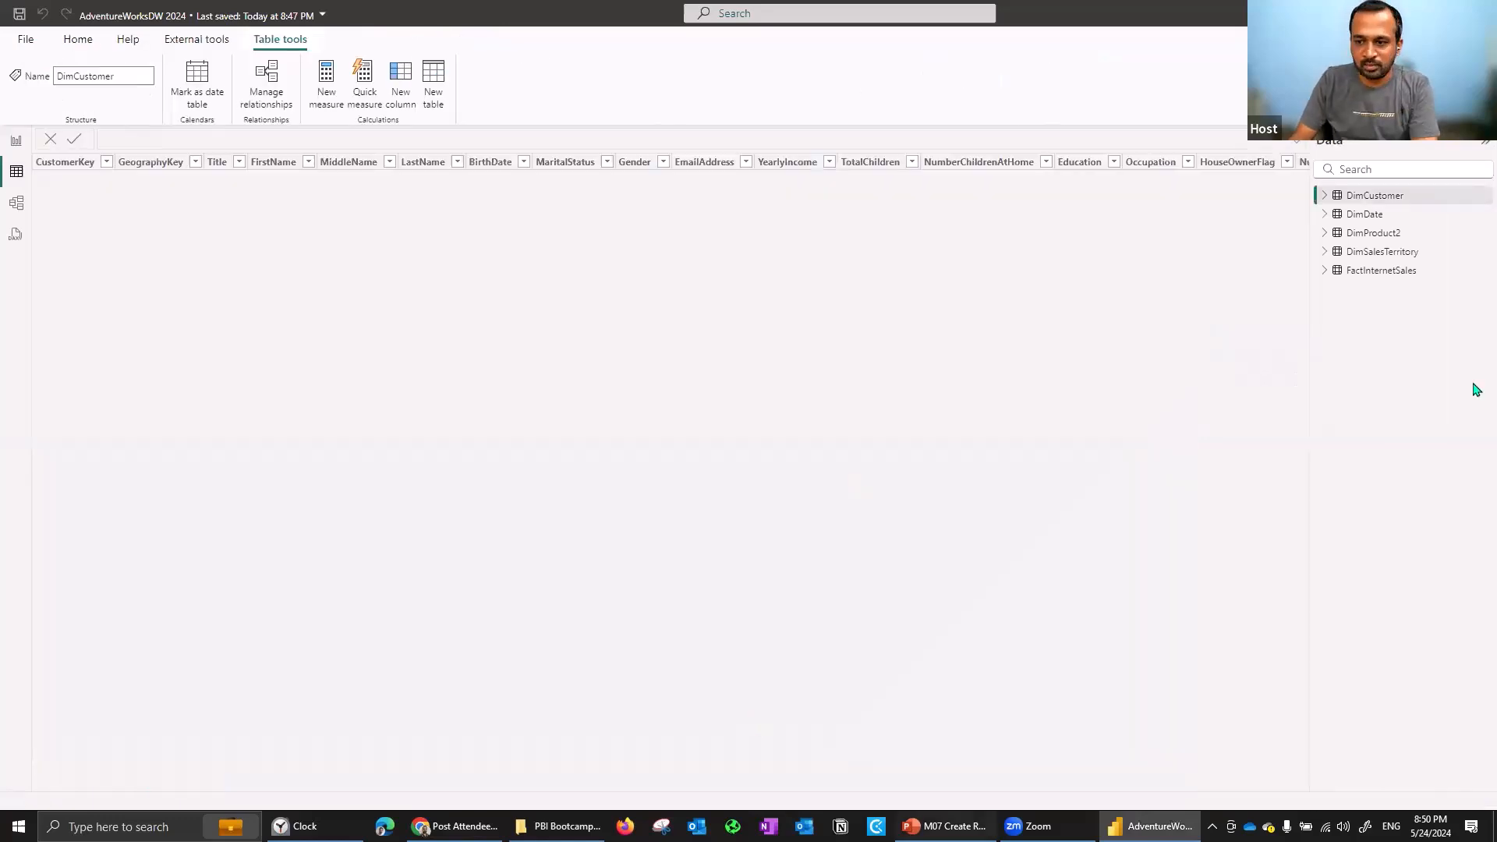
# Switch to the M07 Create Reports presentation and read from the Lesson 2 title to the Apply Slicing, Filtering, and Sorting slide.
pyautogui.hotkey('alt', 'Tab')
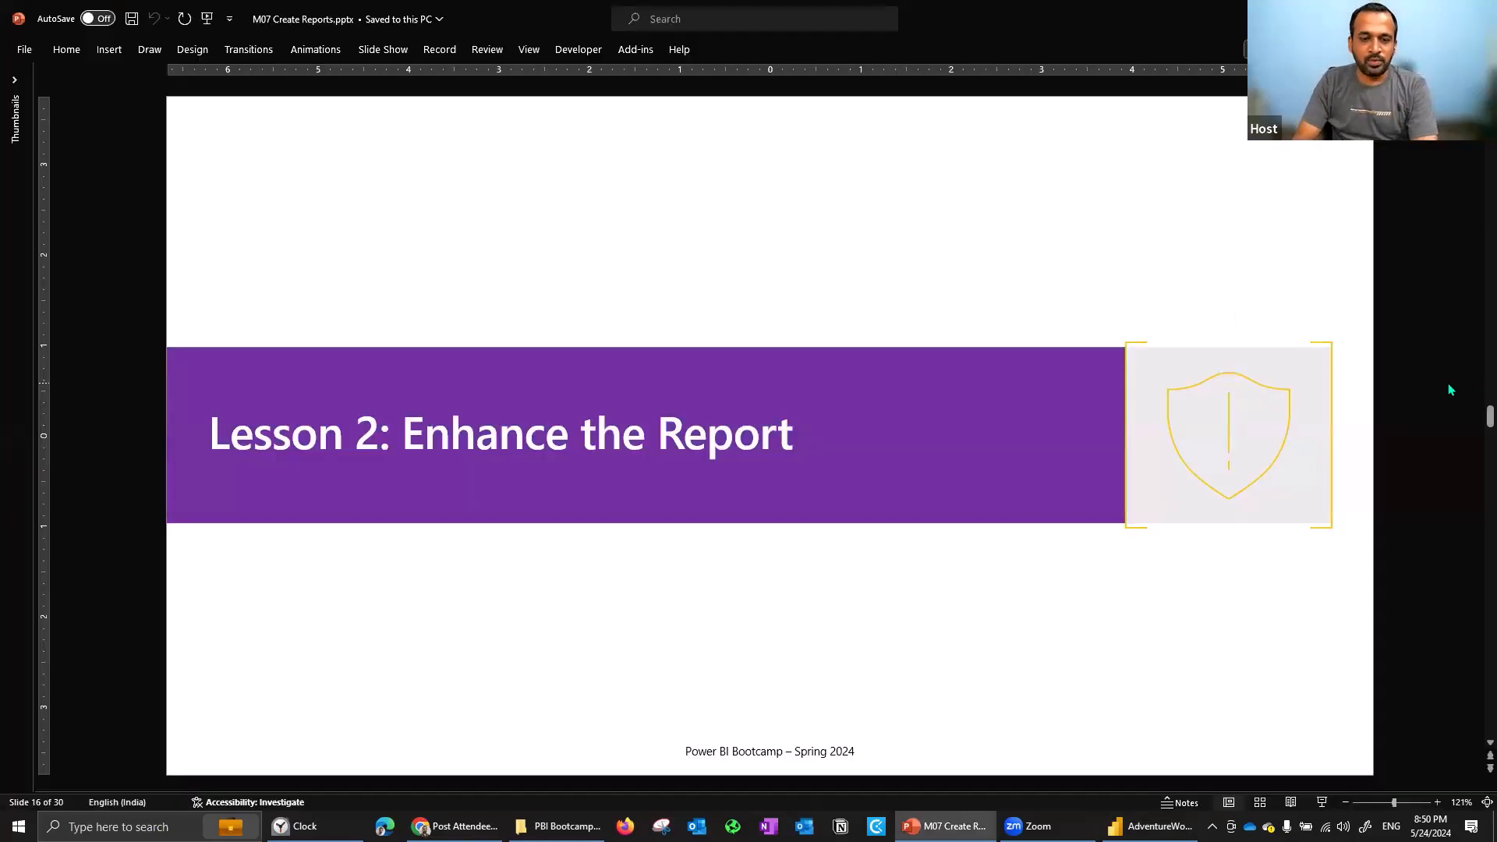
pyautogui.scroll(-1, 1449, 390)
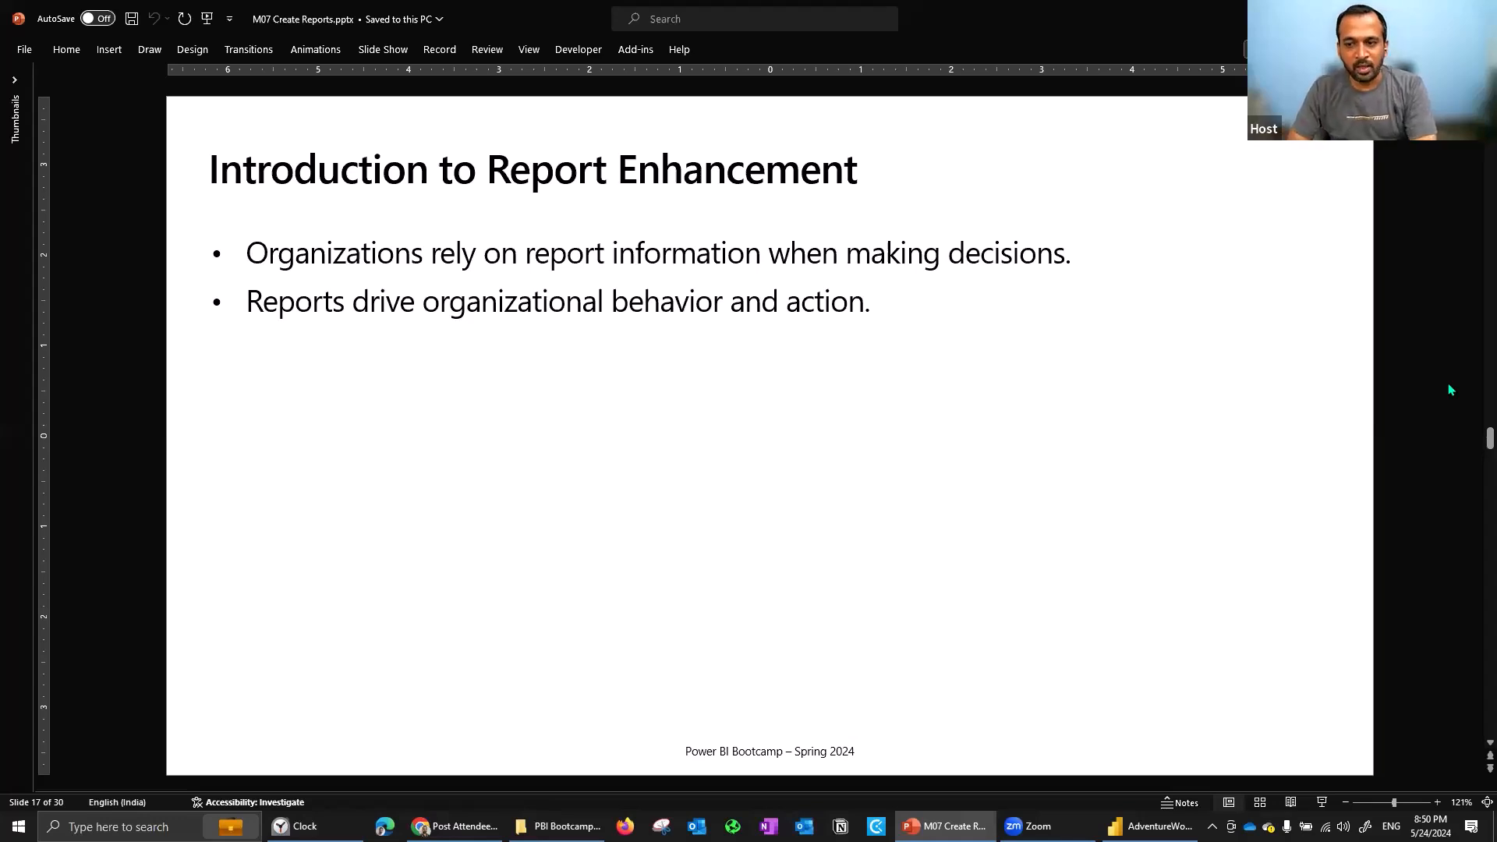
pyautogui.press('pagedown')
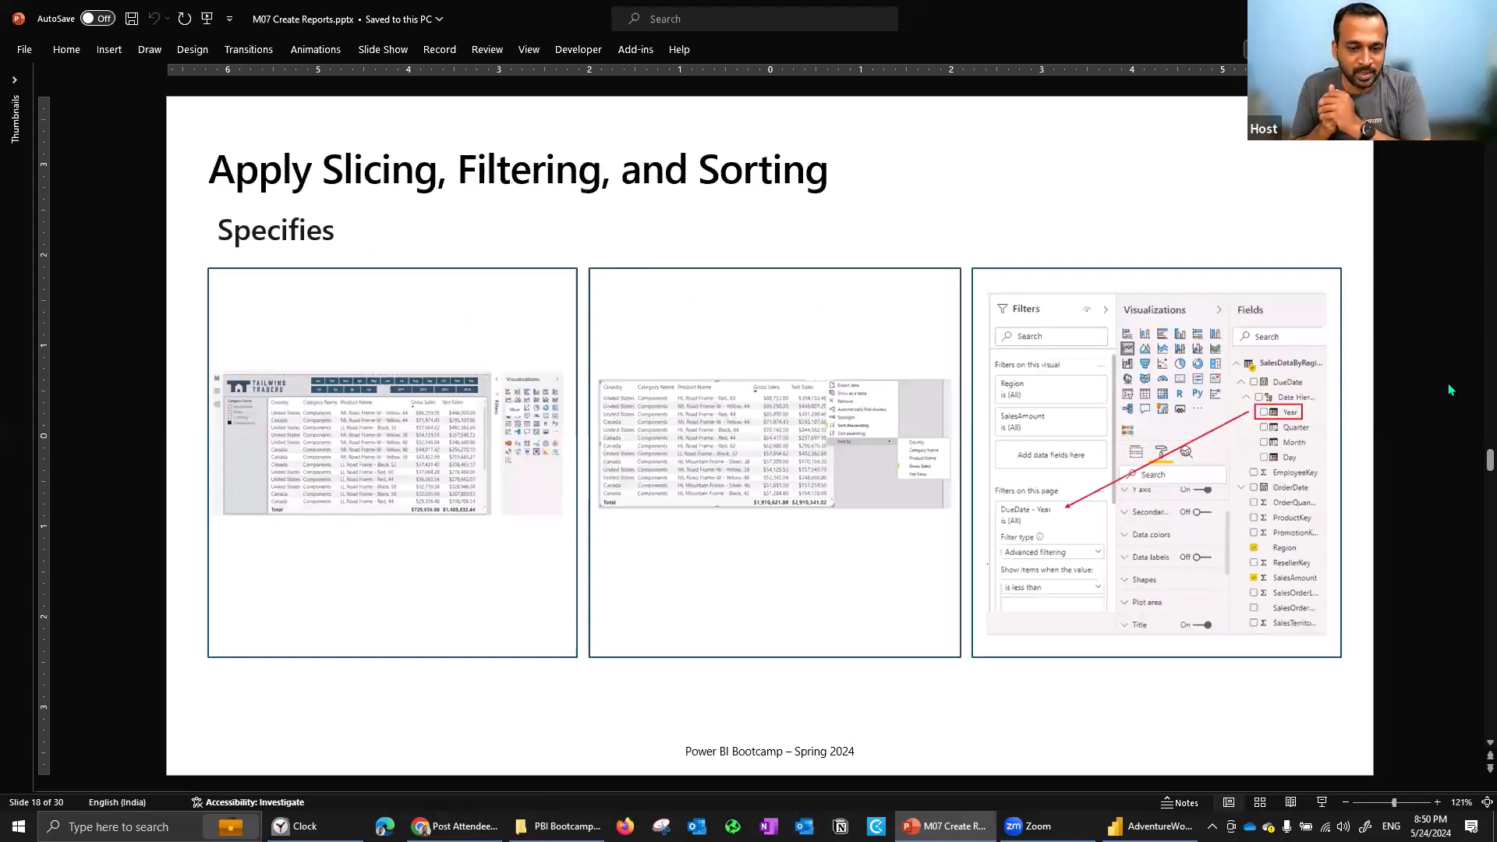
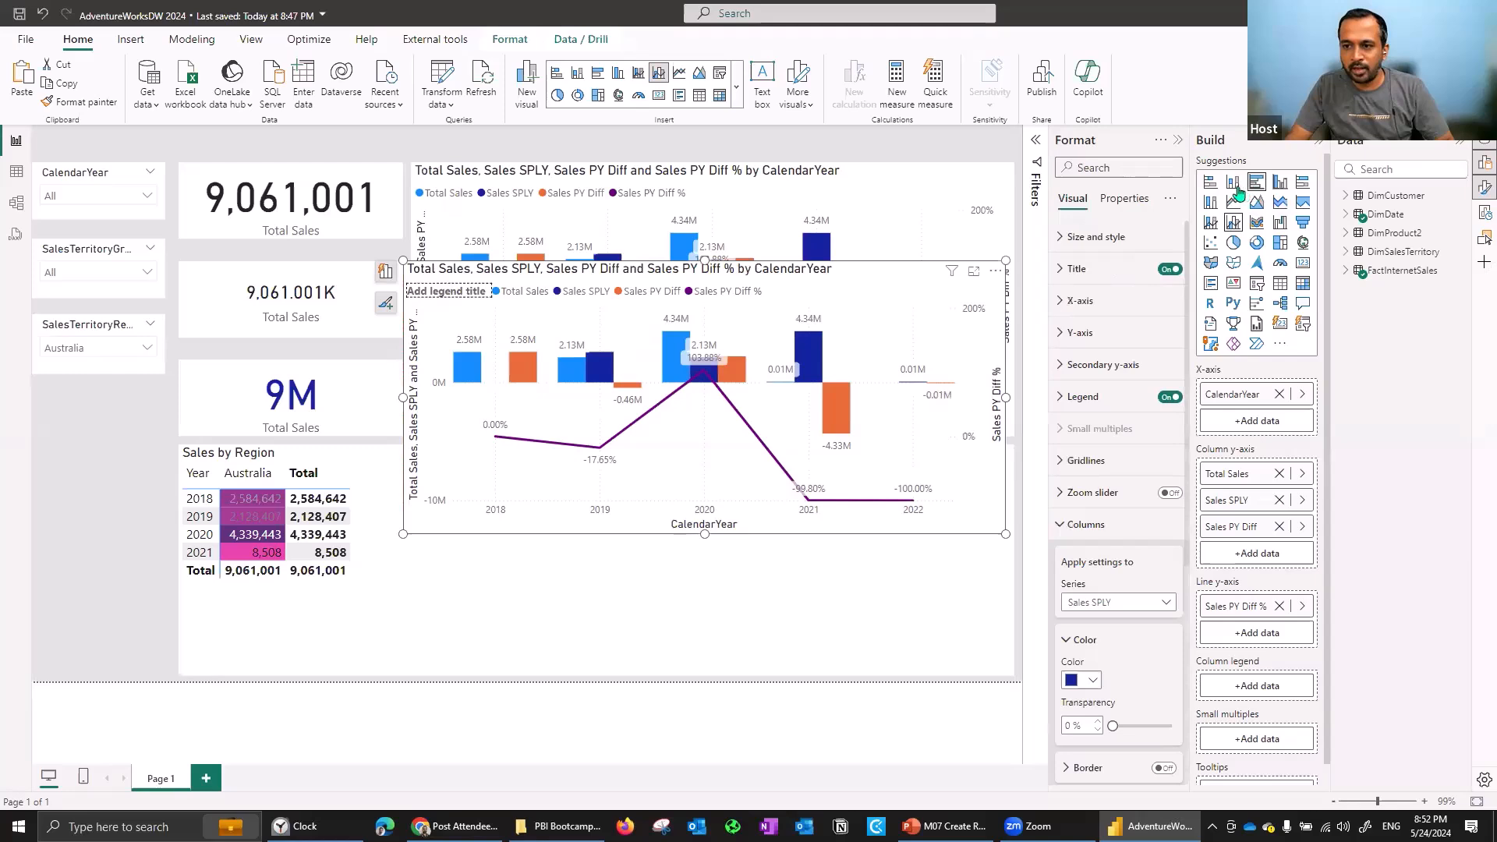
# Convert the front copy of the CalendarYear combo chart to a clustered column chart and look through its column format settings.
pyautogui.click(1280, 184)
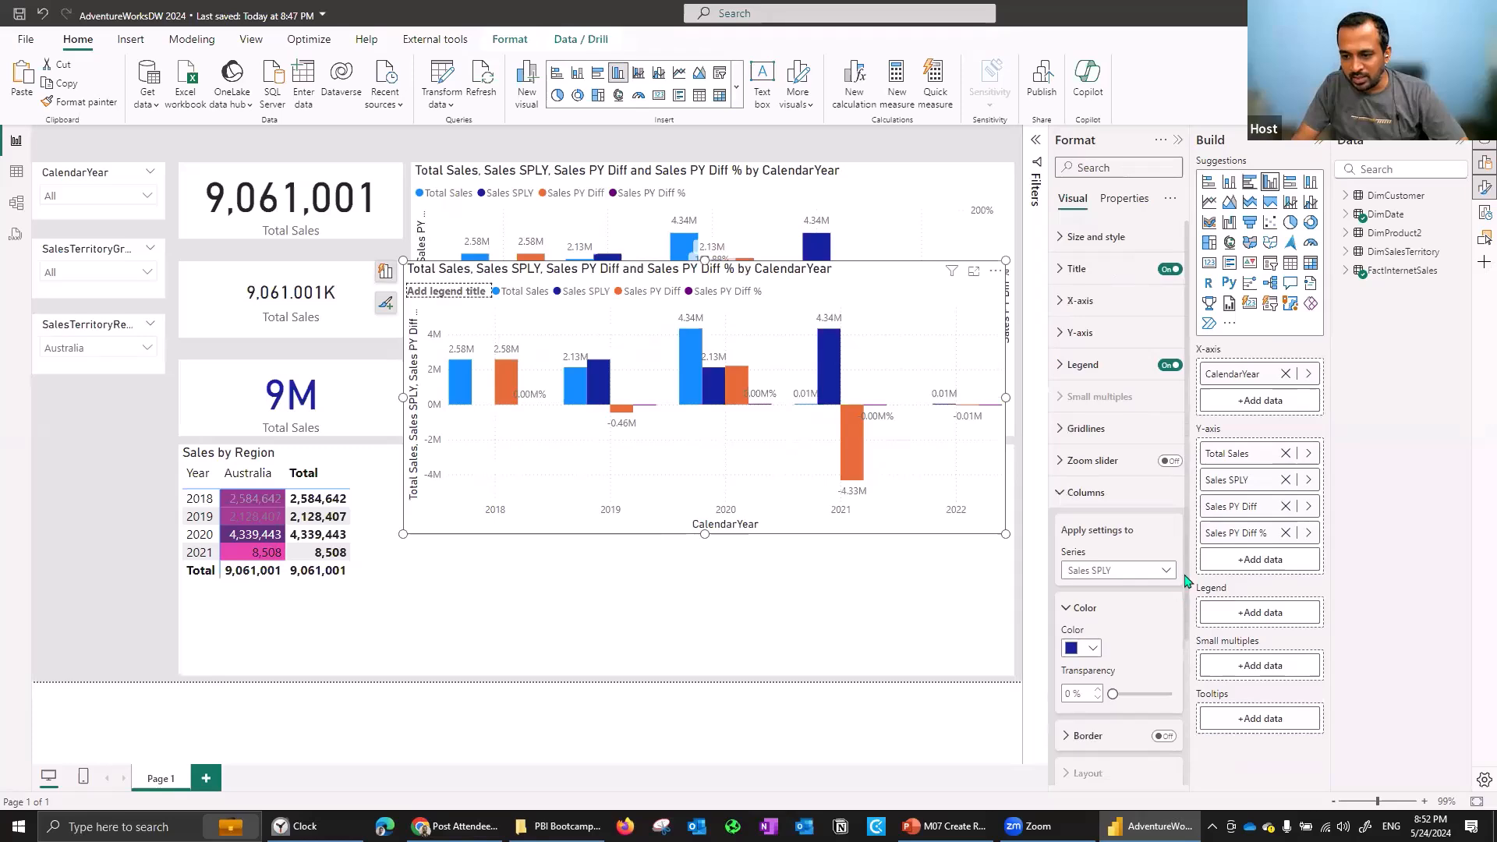
pyautogui.scroll(-1, 1186, 580)
pyautogui.scroll(-1, 1197, 674)
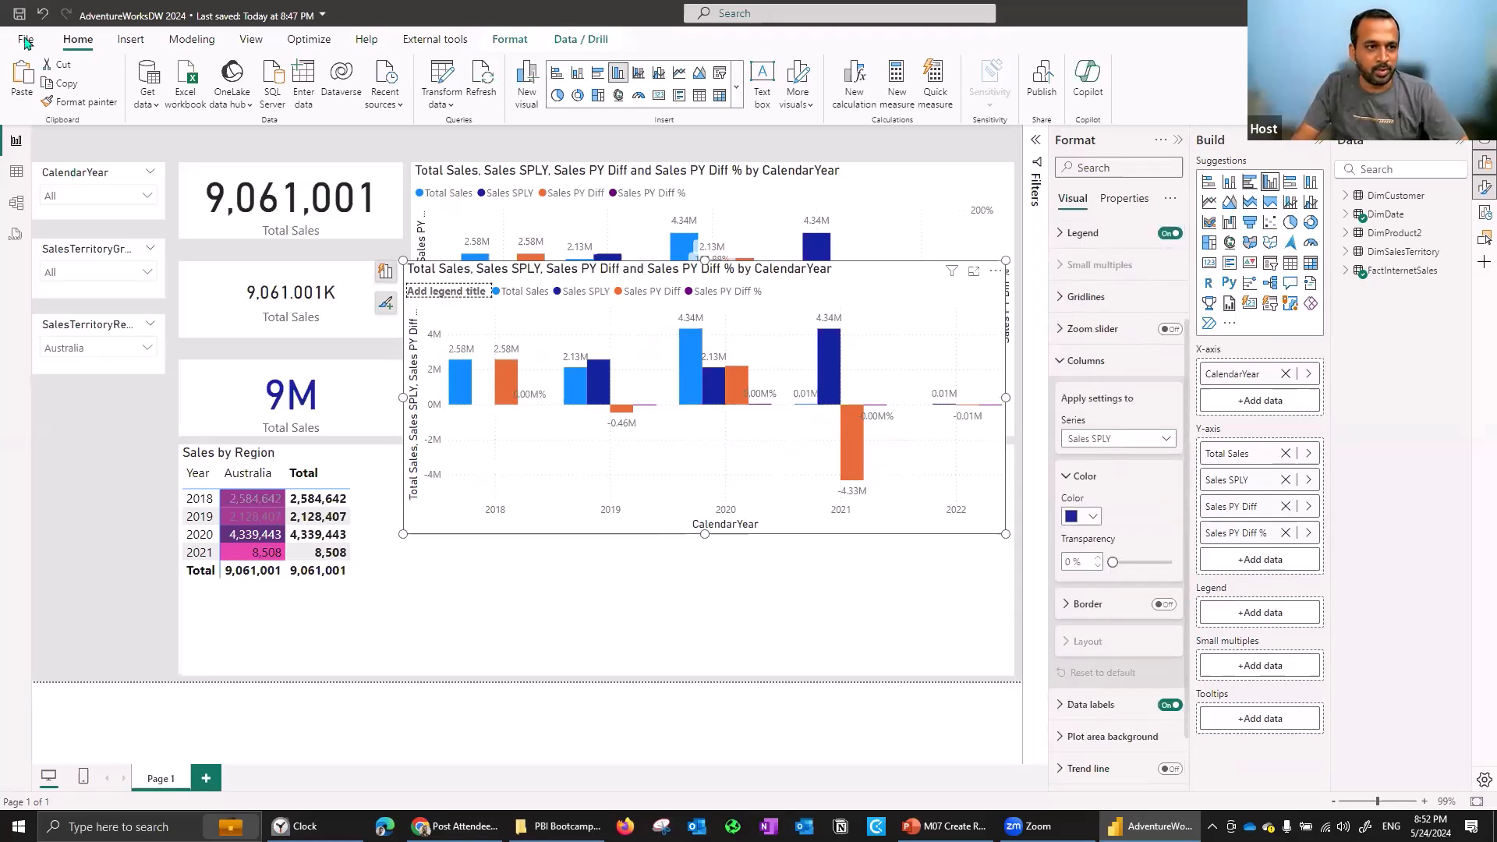
# Enable the preview feature "Store reports using enhanced metadata format (PBIR)" in the global options and accept the restart notice.
pyautogui.hotkey('alt', 'f')
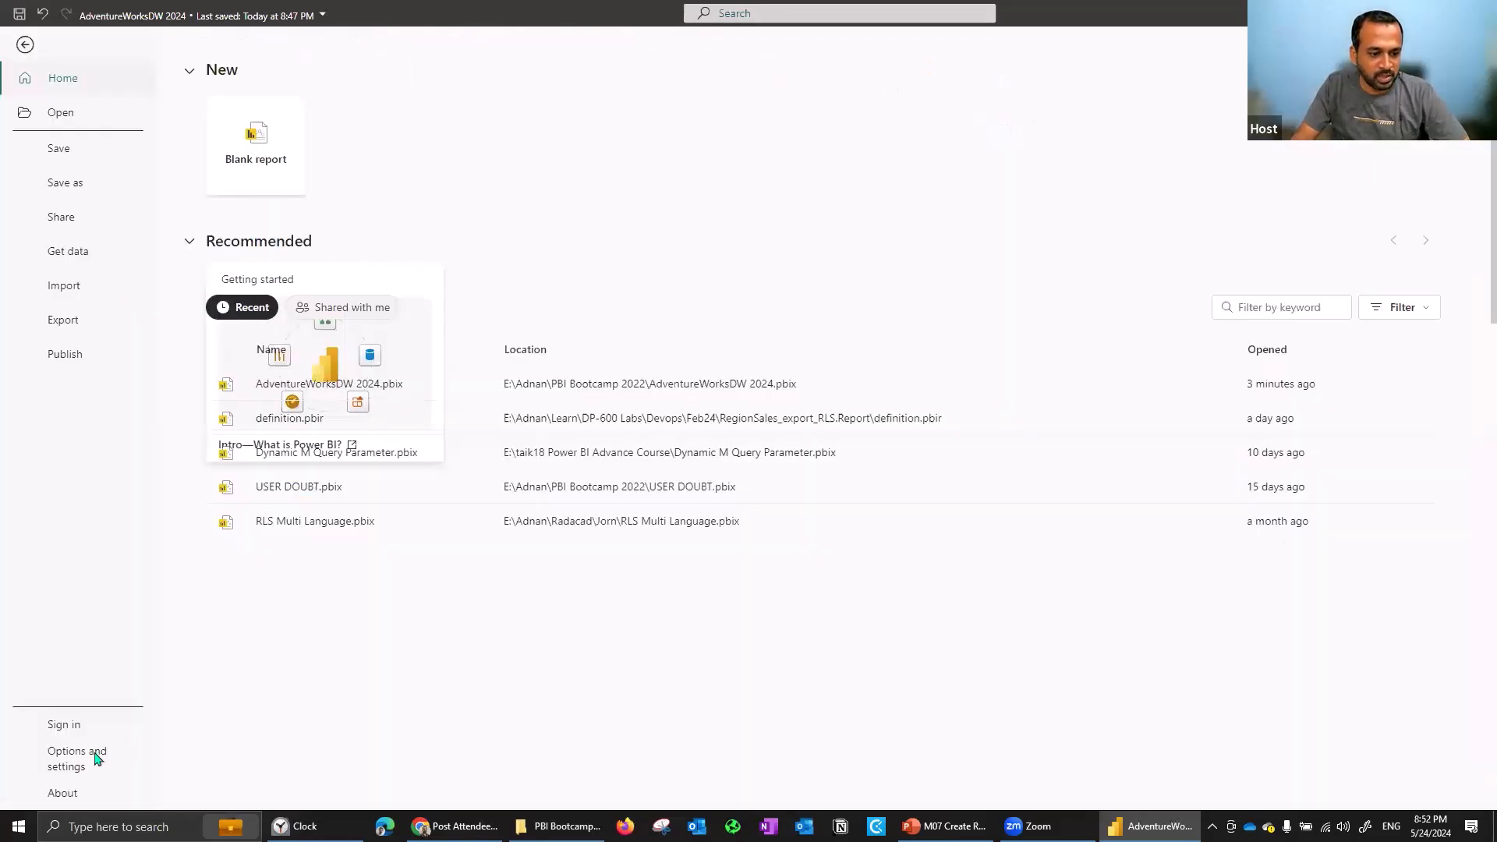
pyautogui.press('t')
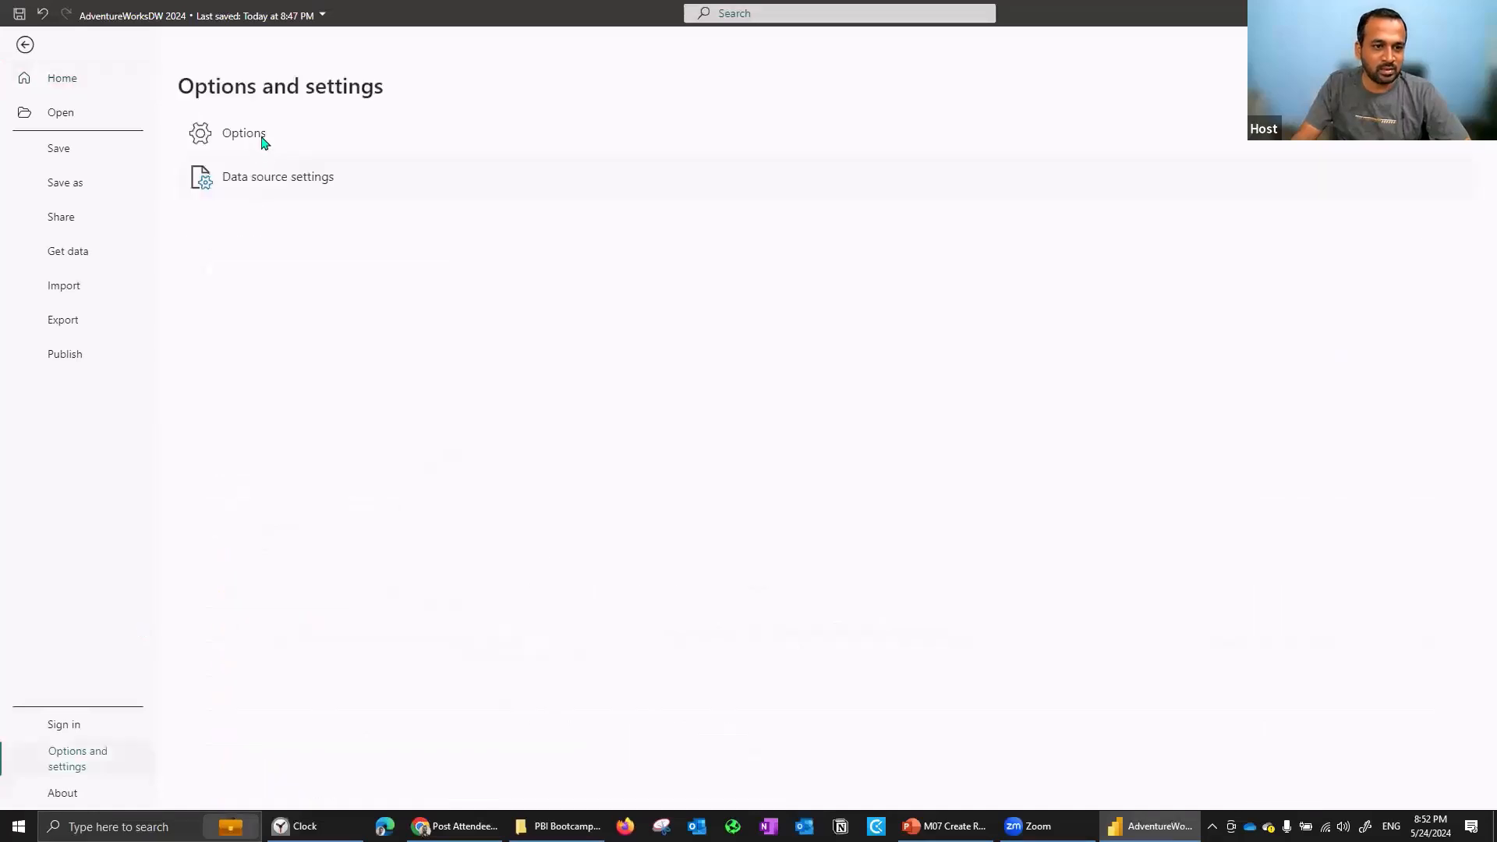
pyautogui.click(265, 141)
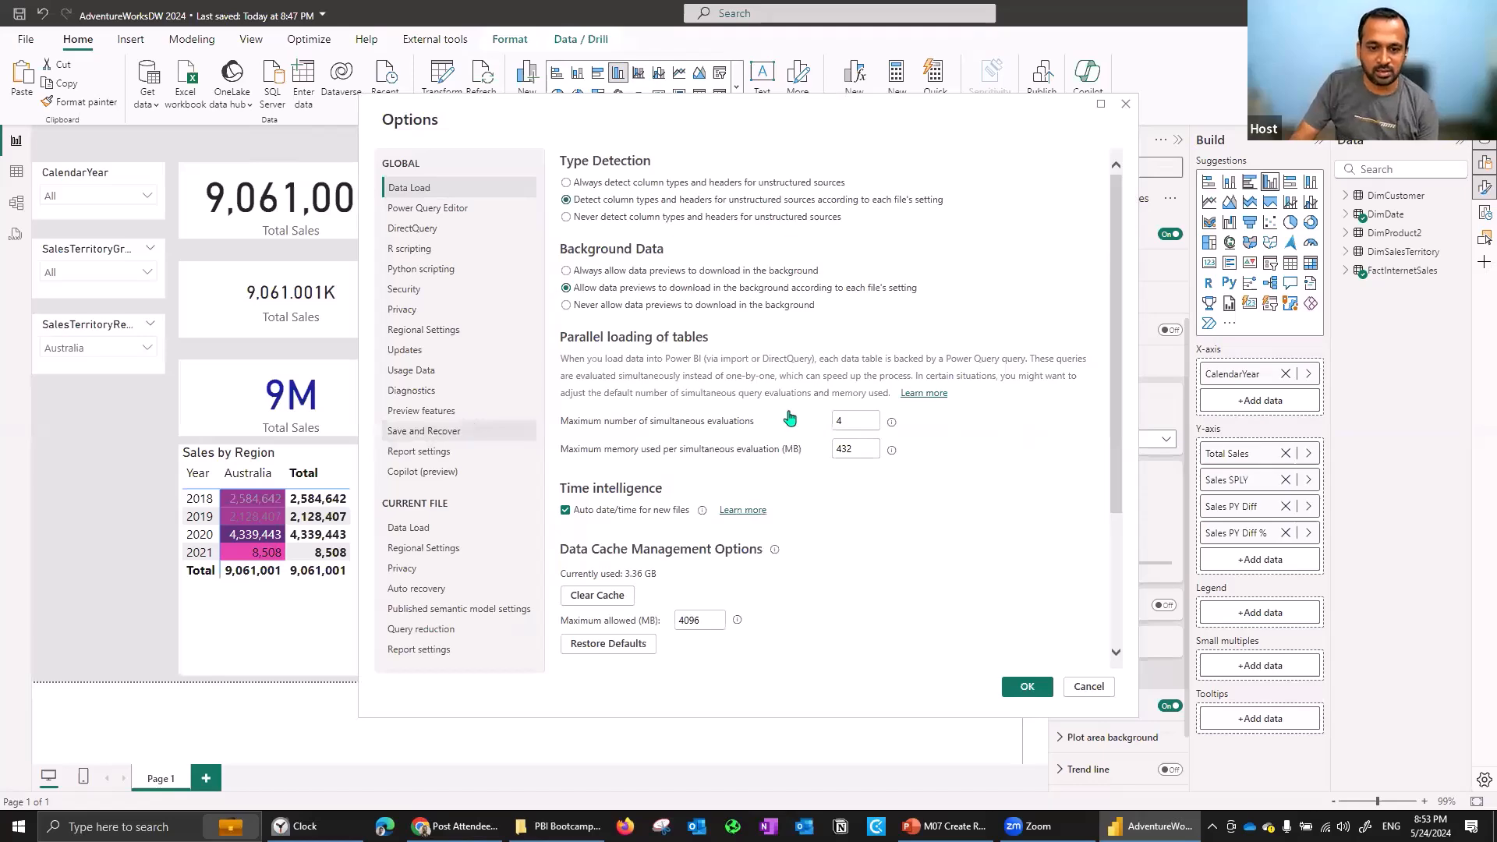
pyautogui.click(463, 411)
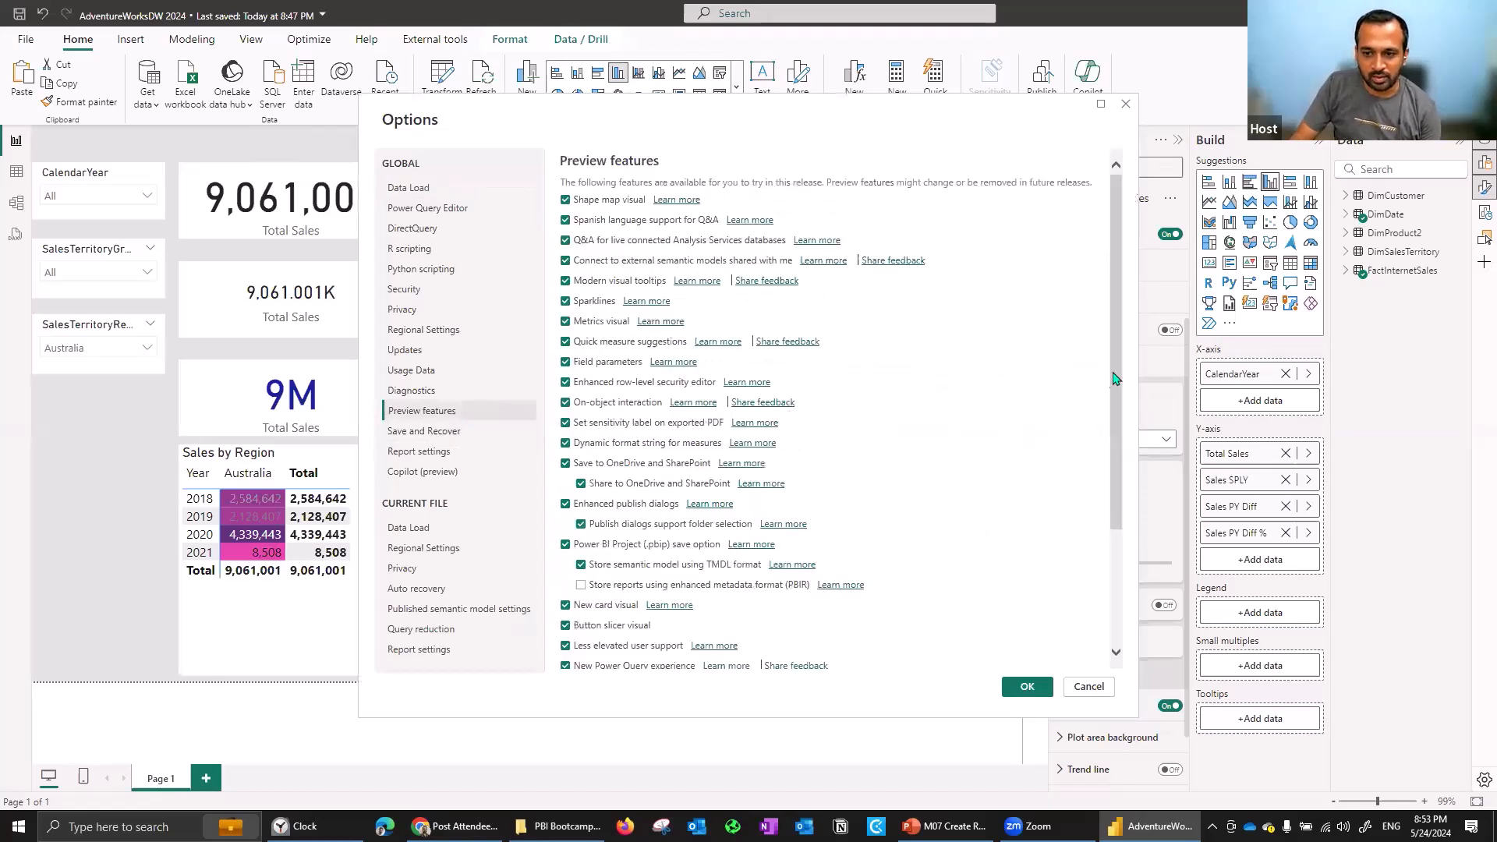
pyautogui.scroll(-3, 877, 543)
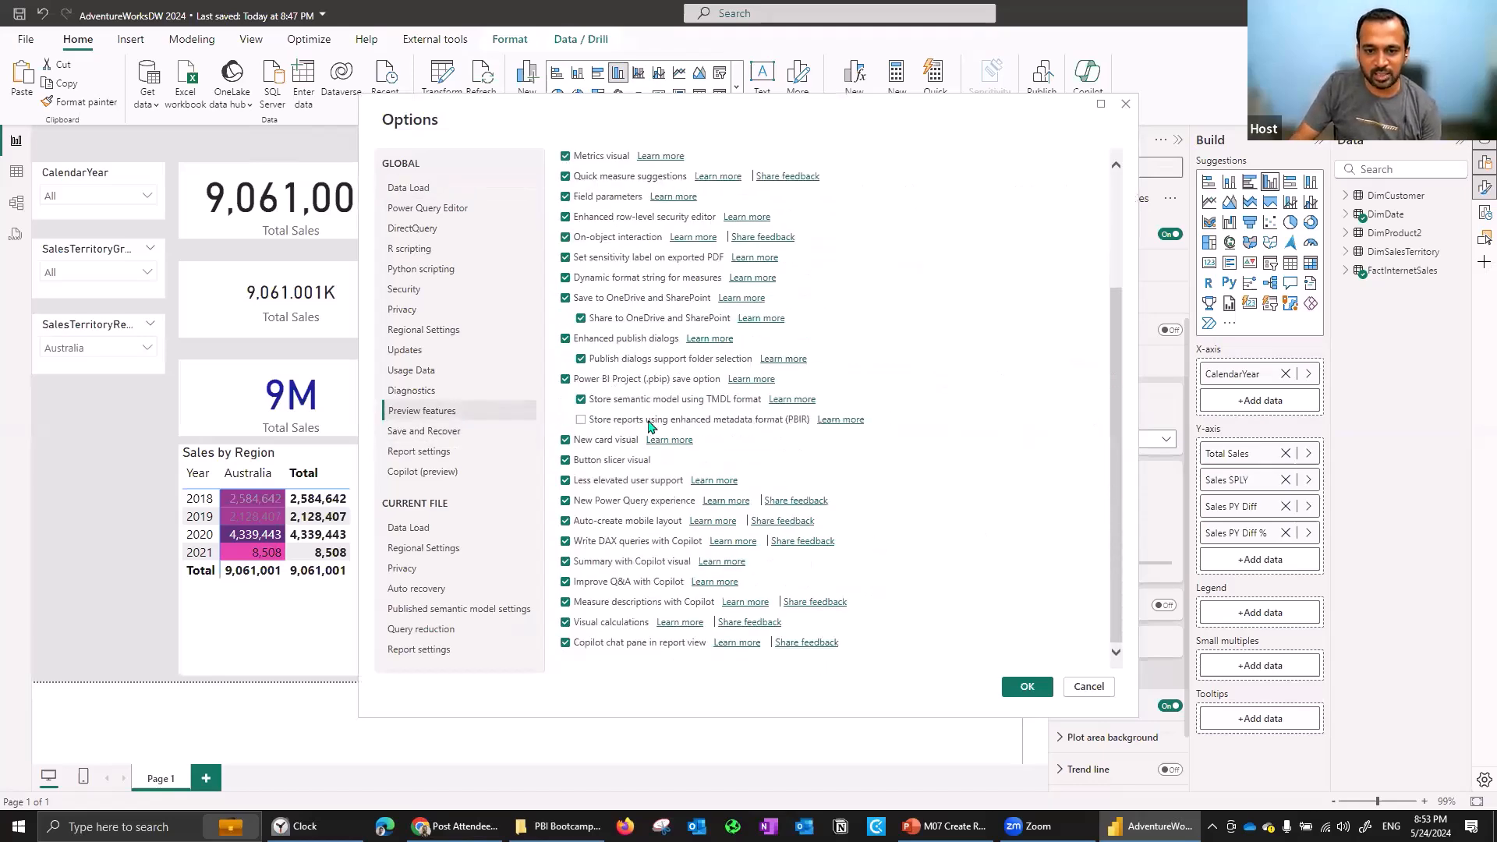
pyautogui.click(809, 424)
pyautogui.click(1029, 688)
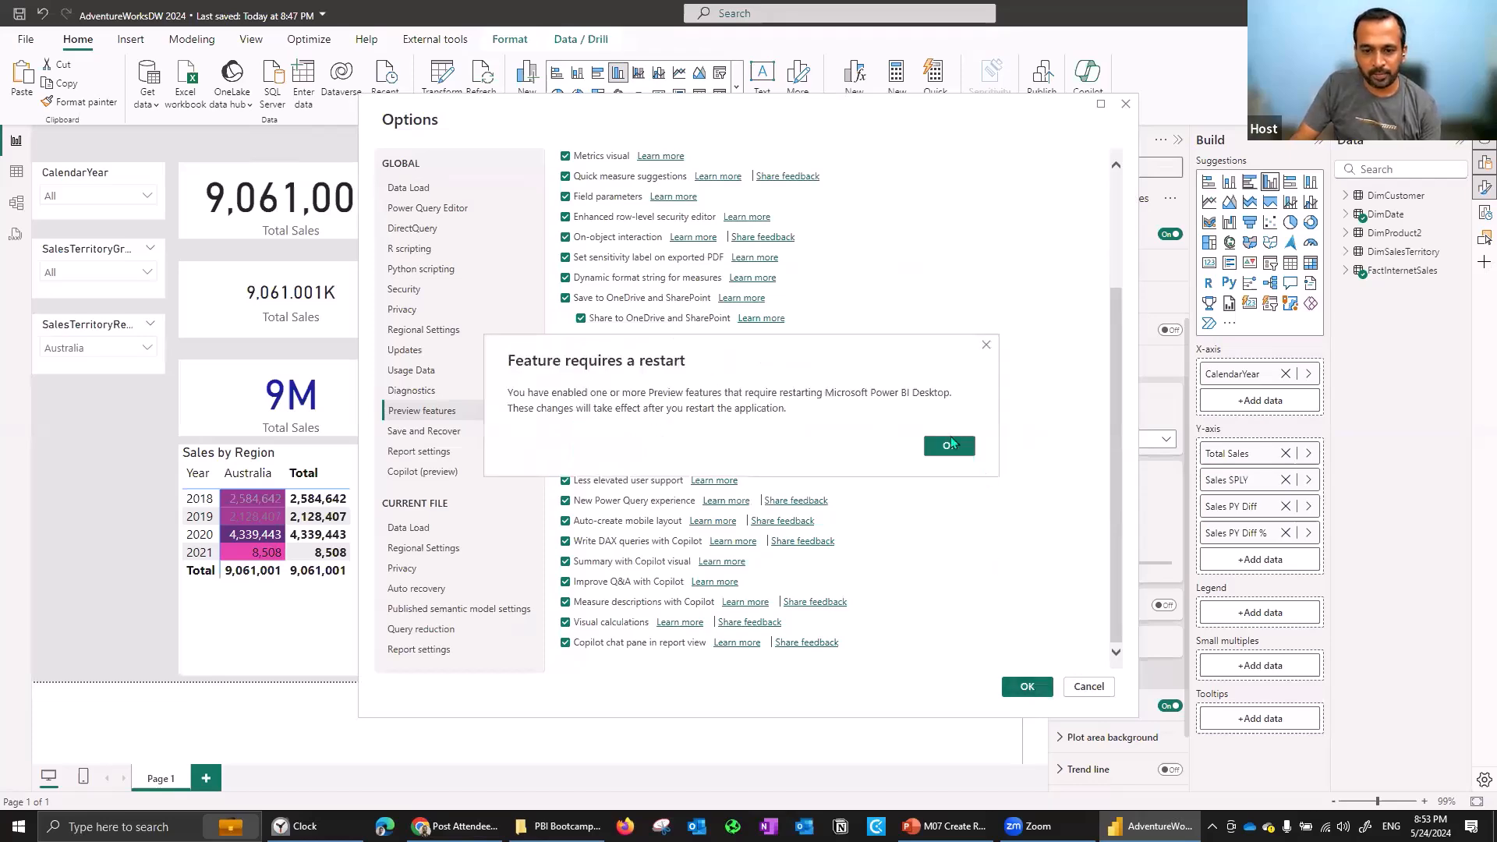
pyautogui.click(951, 443)
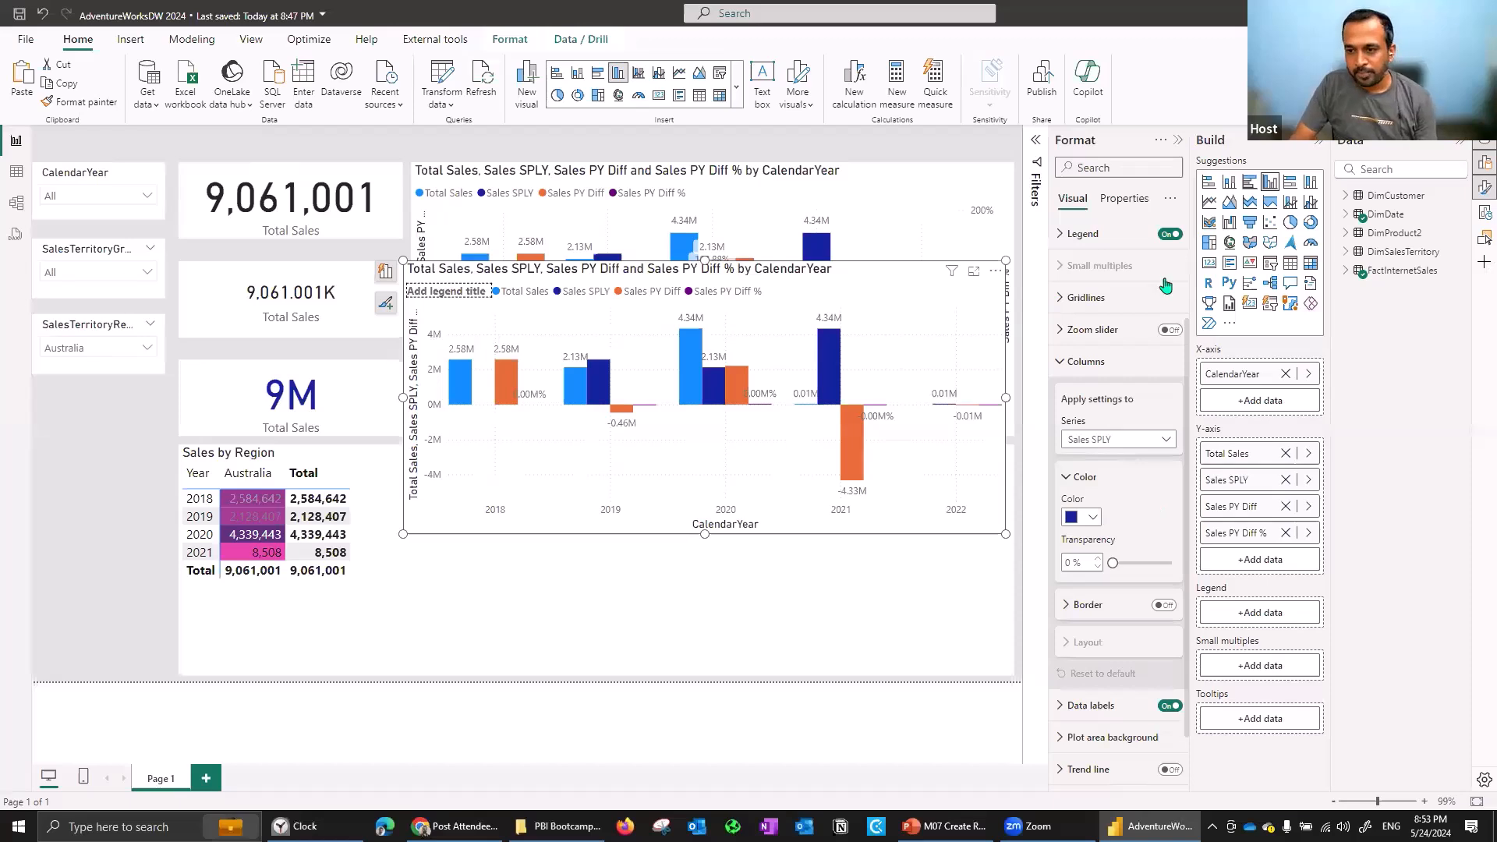
# Examine the Y-axis range and values settings and the column settings of the front clustered column chart.
pyautogui.click(1100, 357)
pyautogui.click(1097, 332)
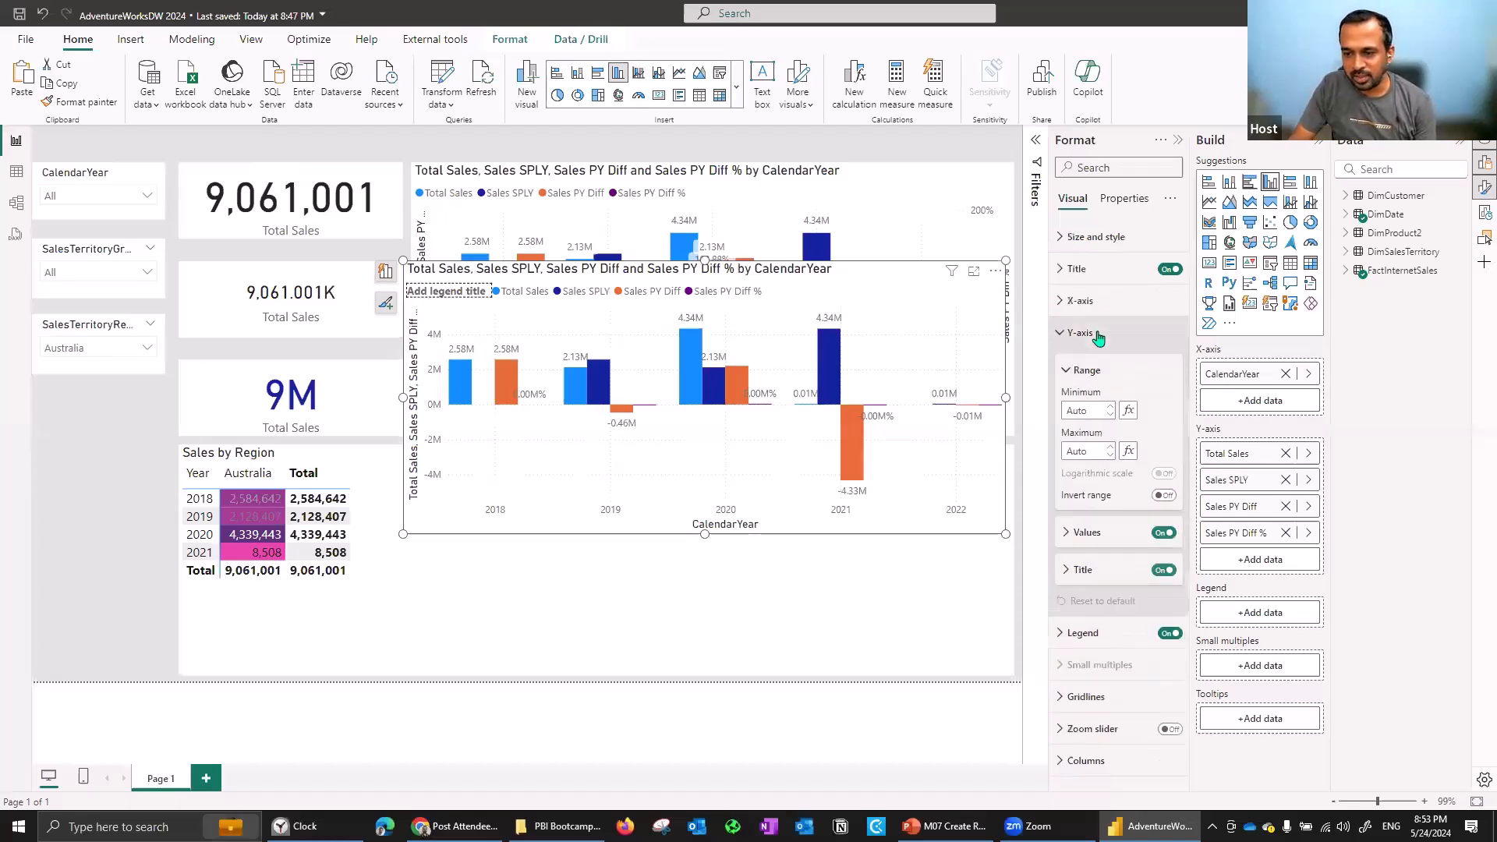
pyautogui.click(1112, 533)
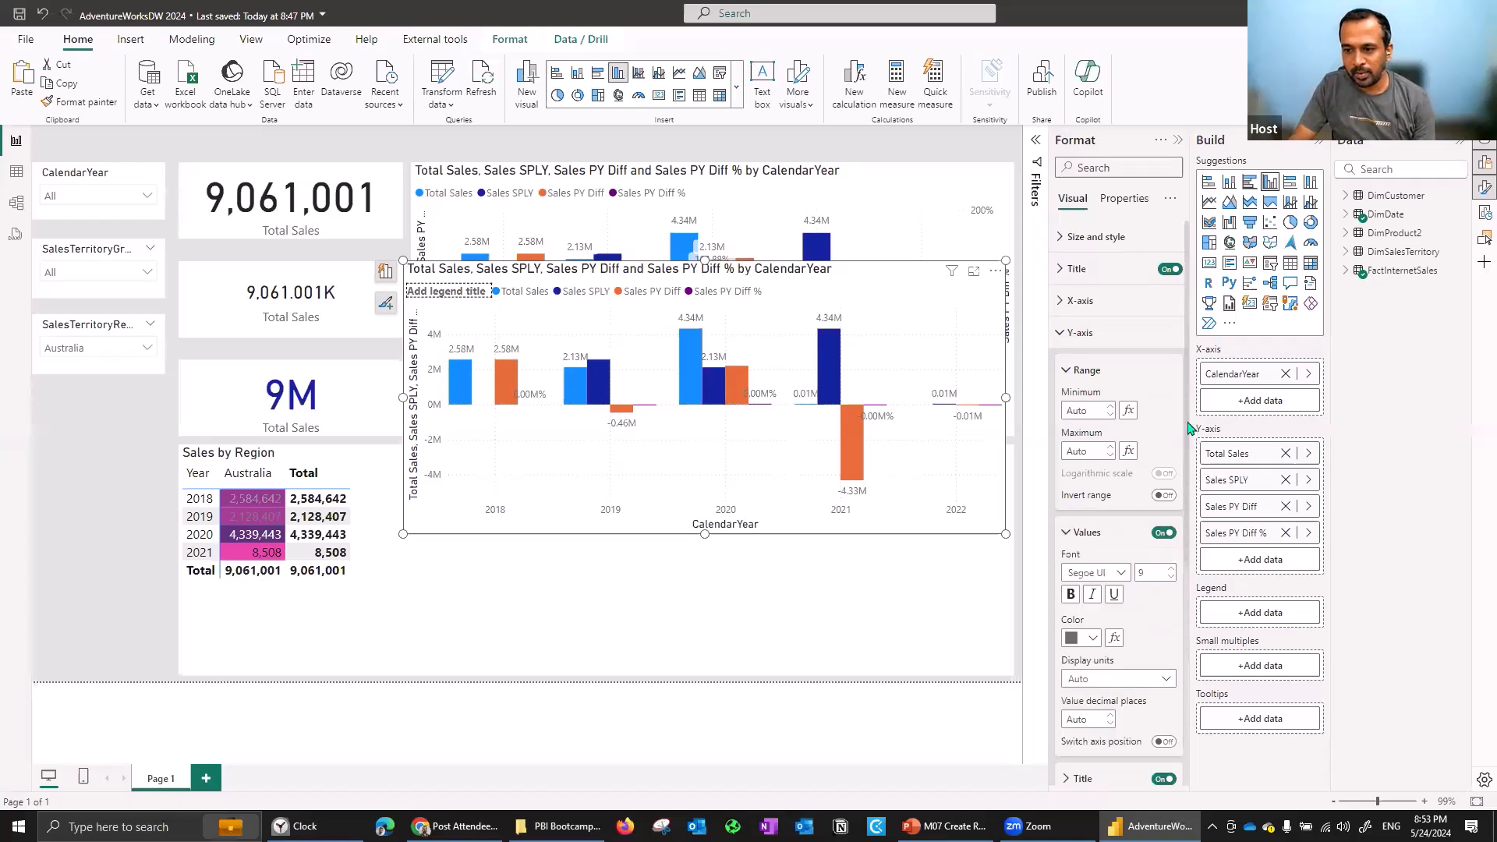
pyautogui.moveTo(1188, 430); pyautogui.dragTo(1201, 538)
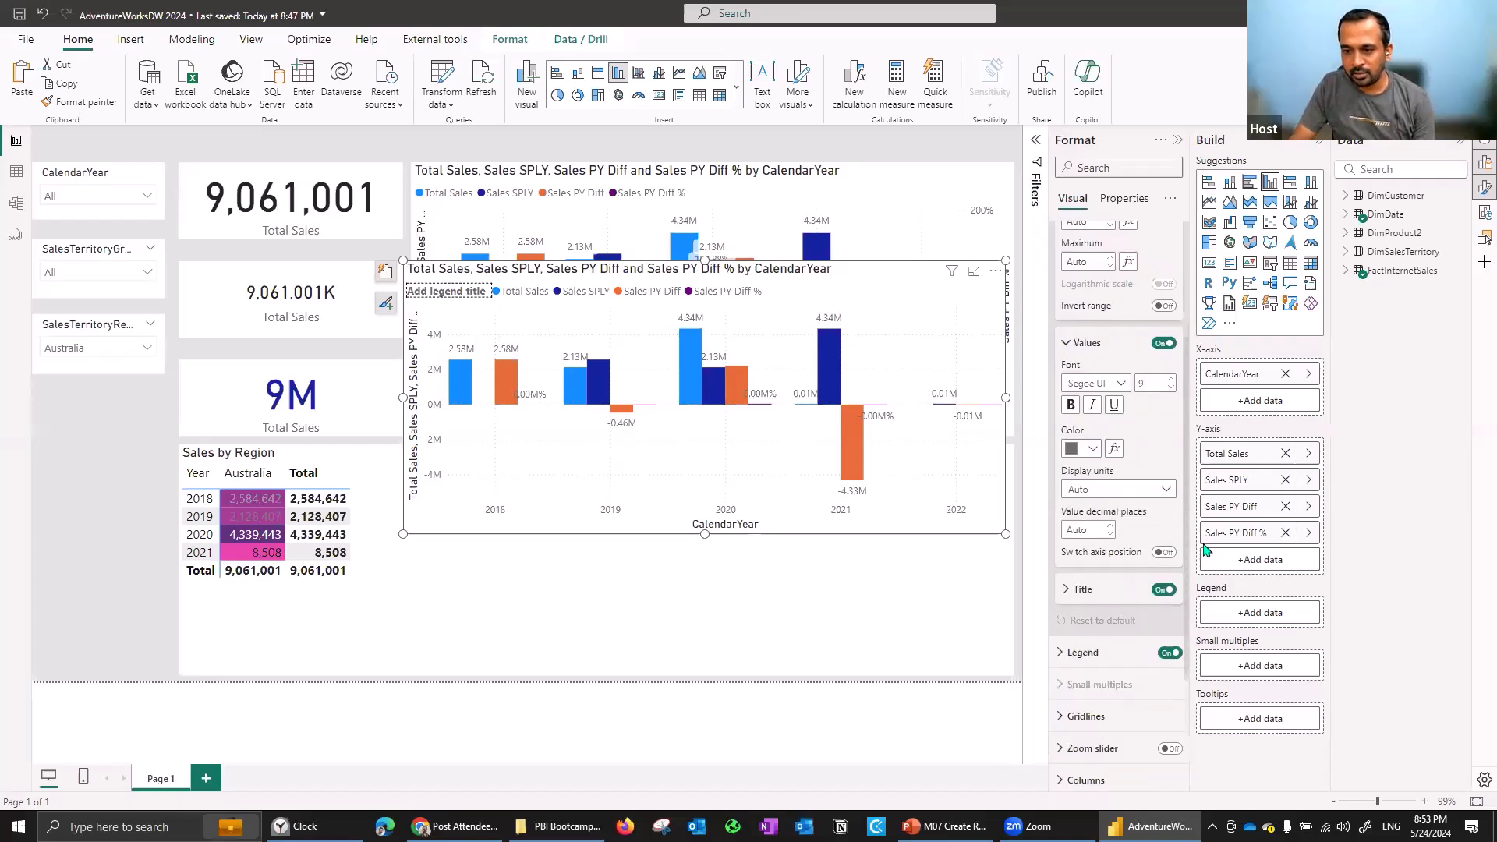
pyautogui.scroll(-3, 1166, 662)
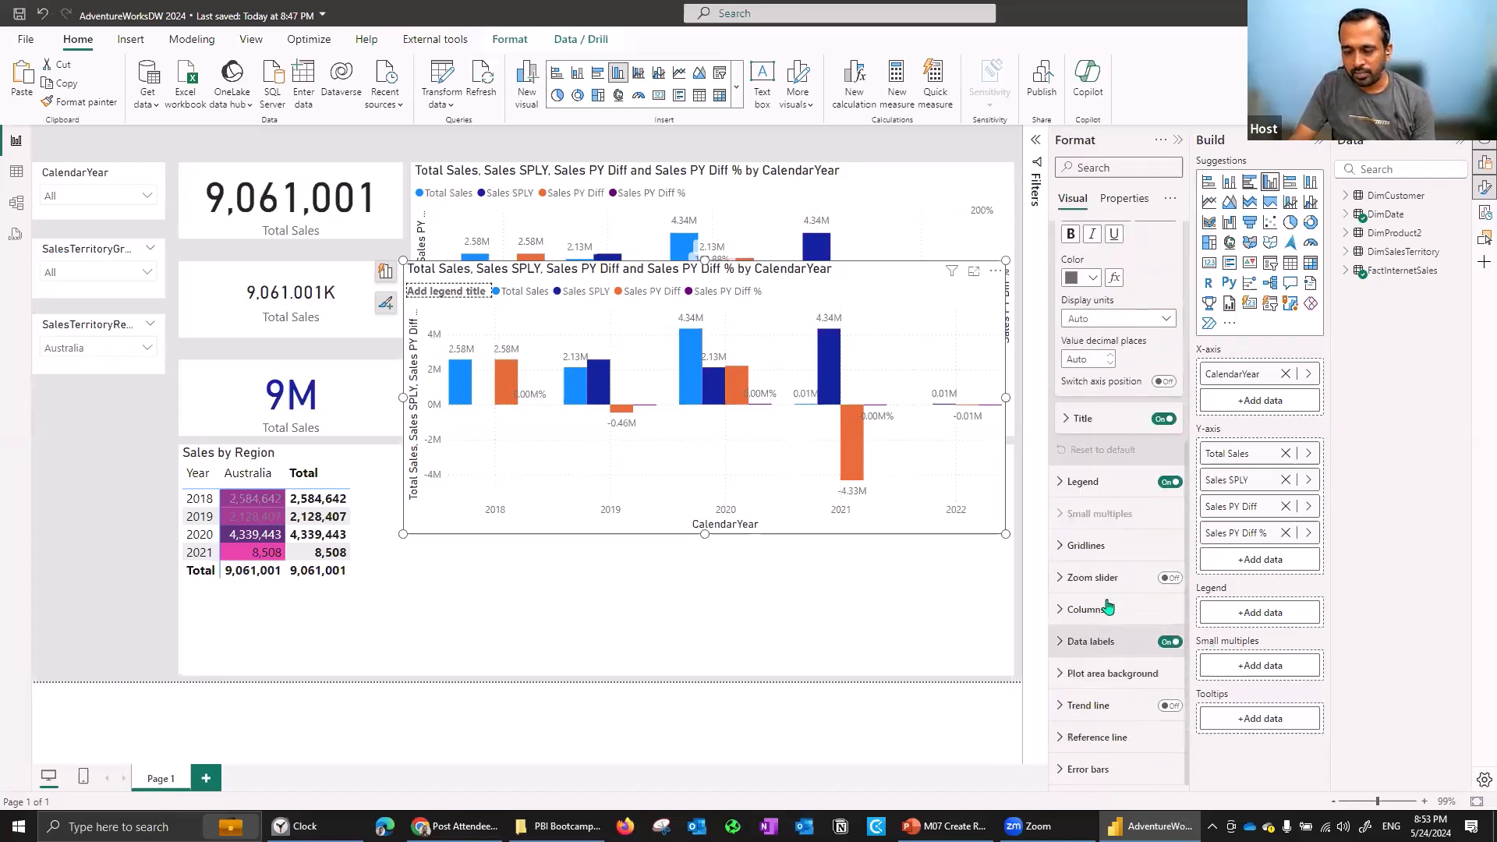
pyautogui.click(1153, 604)
pyautogui.scroll(-3, 1182, 650)
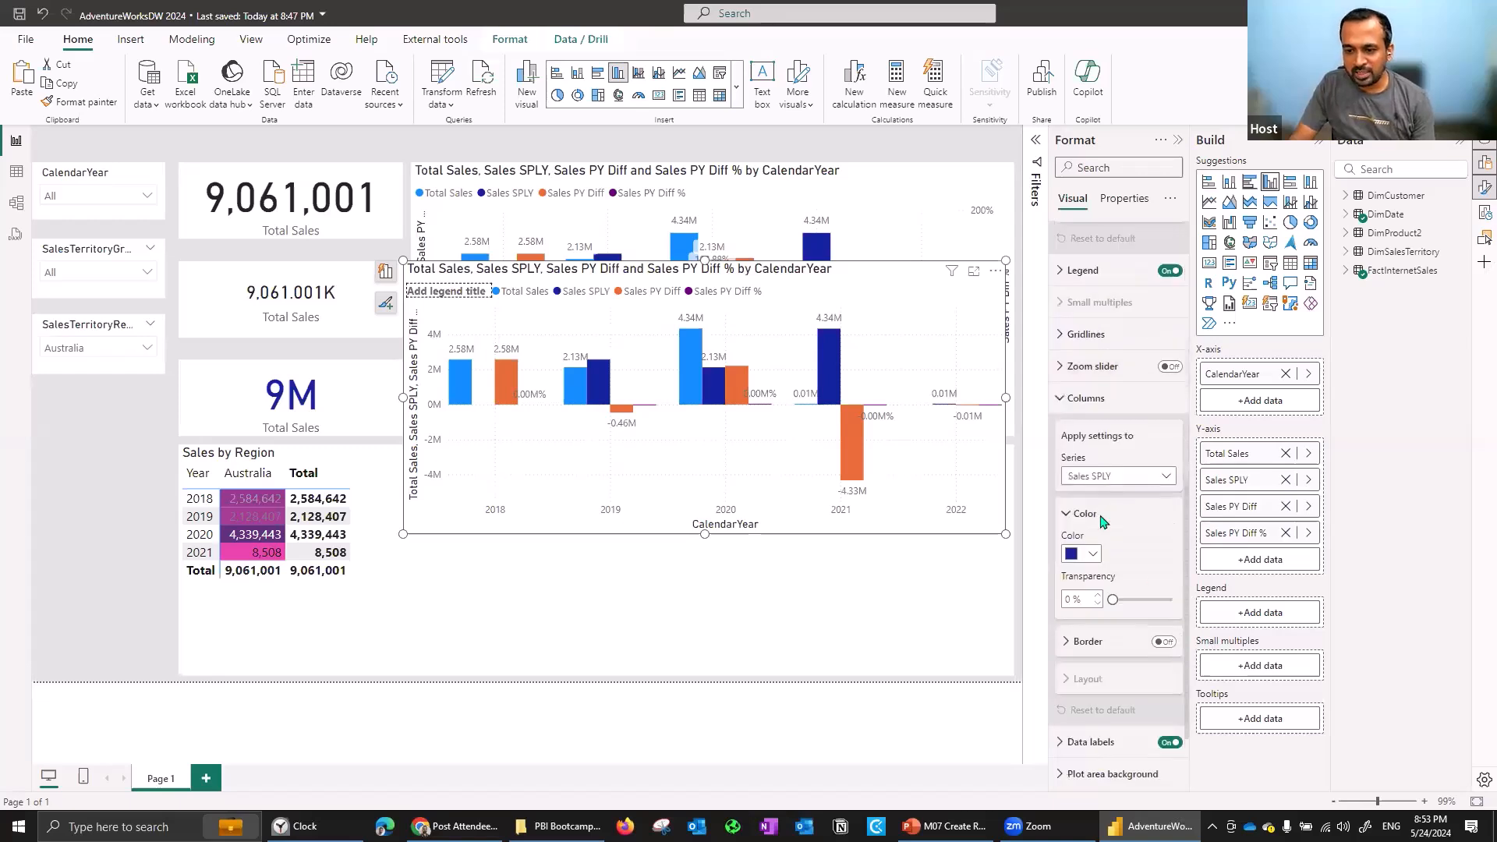
pyautogui.scroll(-2, 1103, 545)
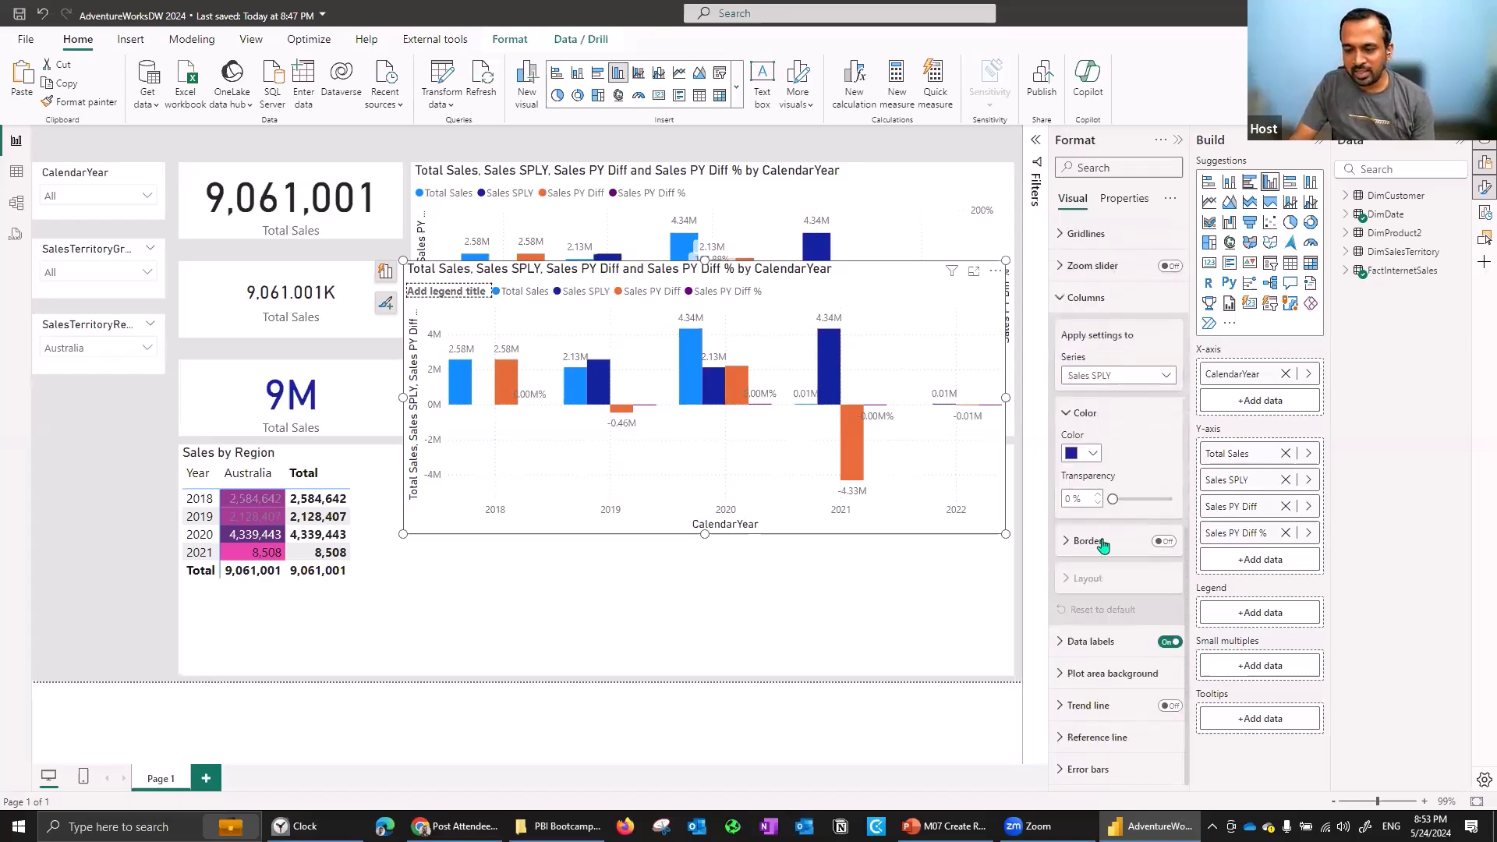
pyautogui.click(1086, 414)
# Open the clustered column chart's data label settings and apply them to the Sales SPLY series.
pyautogui.click(1096, 640)
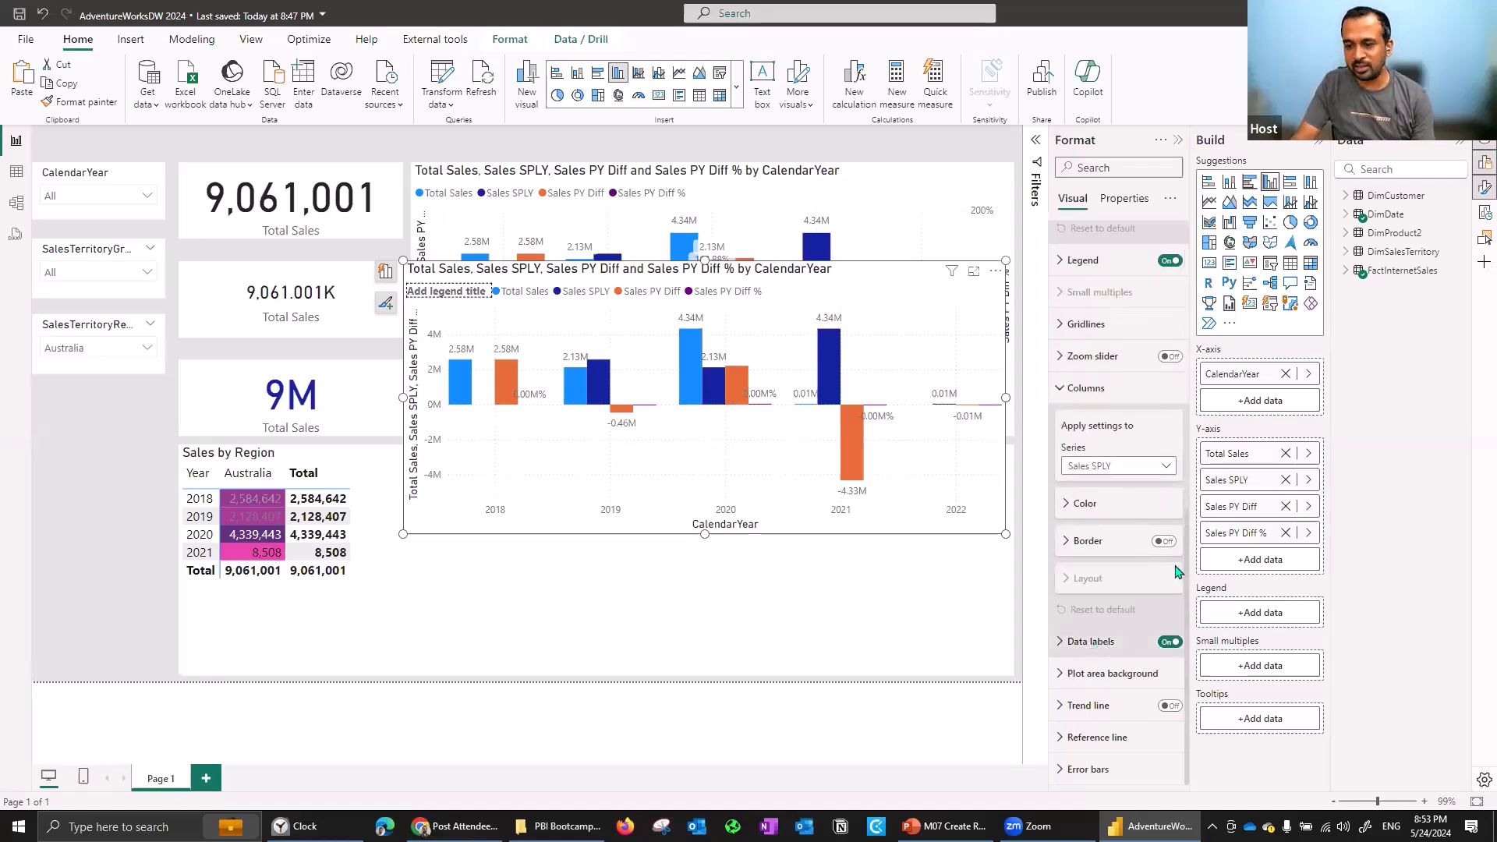
pyautogui.scroll(-1, 1188, 671)
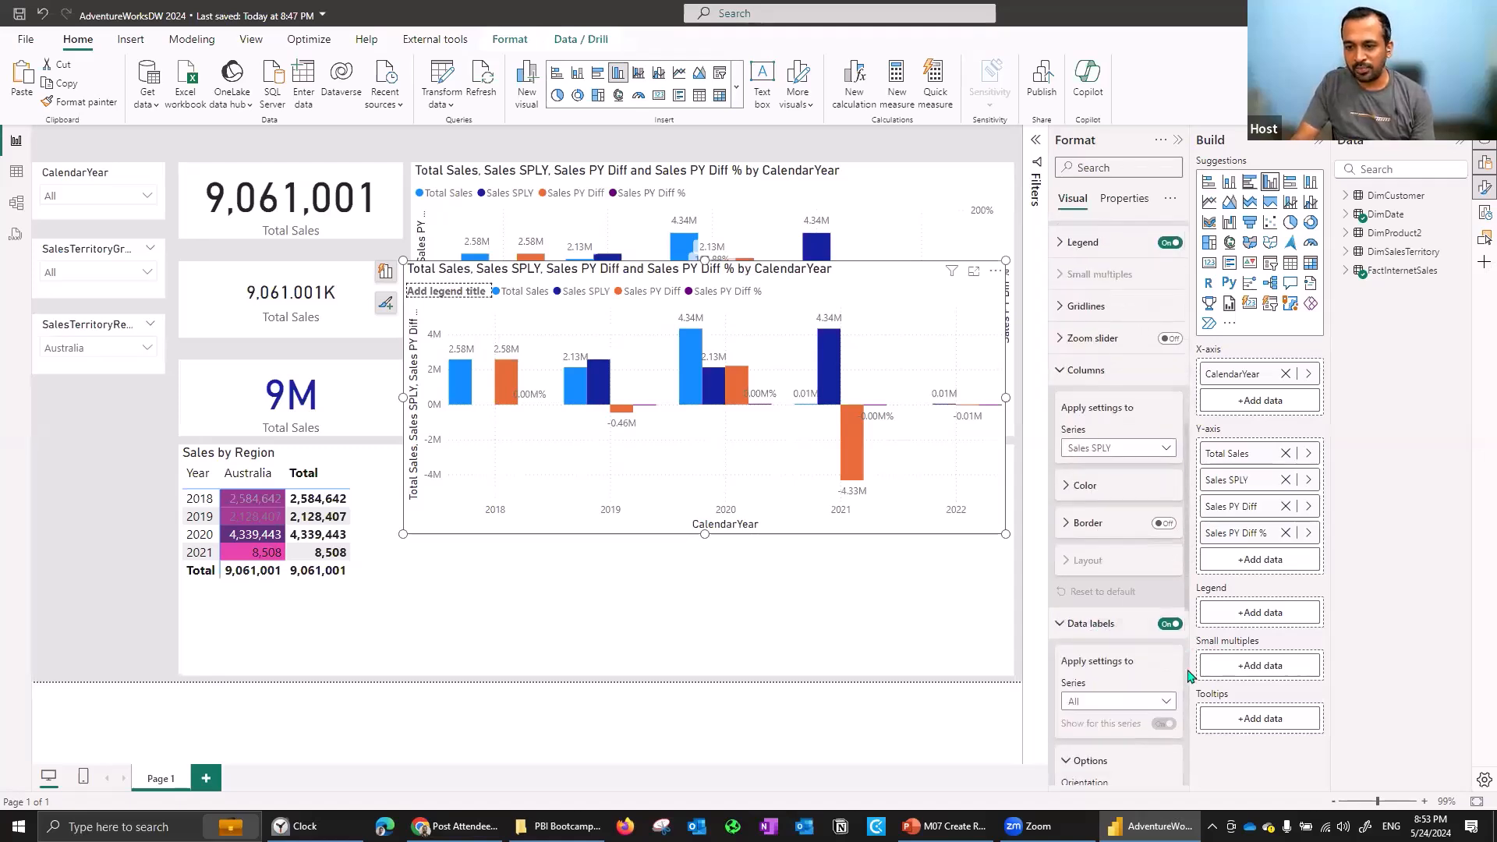
pyautogui.scroll(-5, 1188, 675)
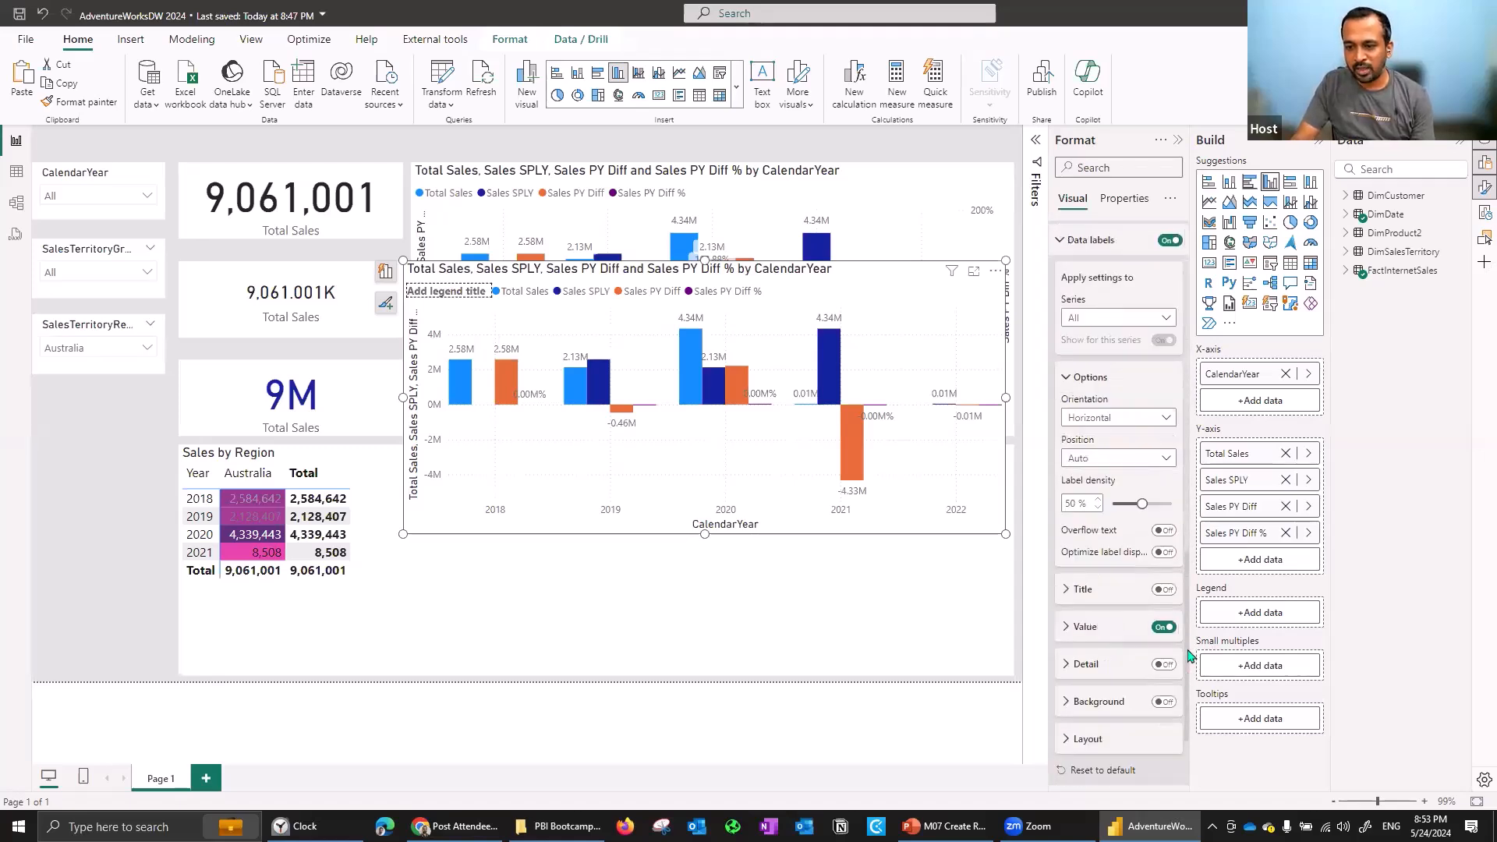
pyautogui.click(1099, 318)
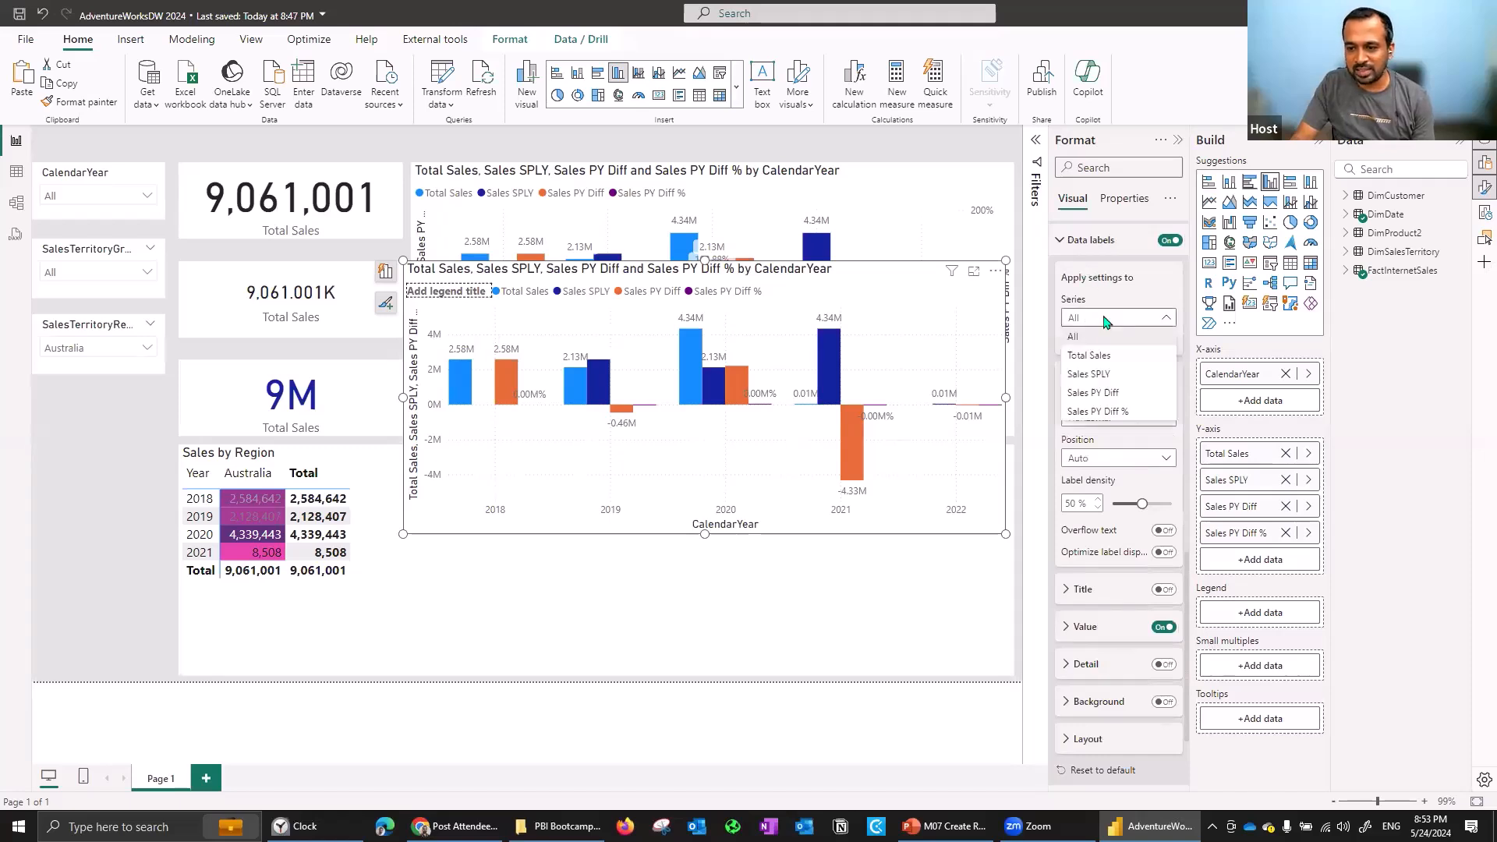
pyautogui.click(1105, 375)
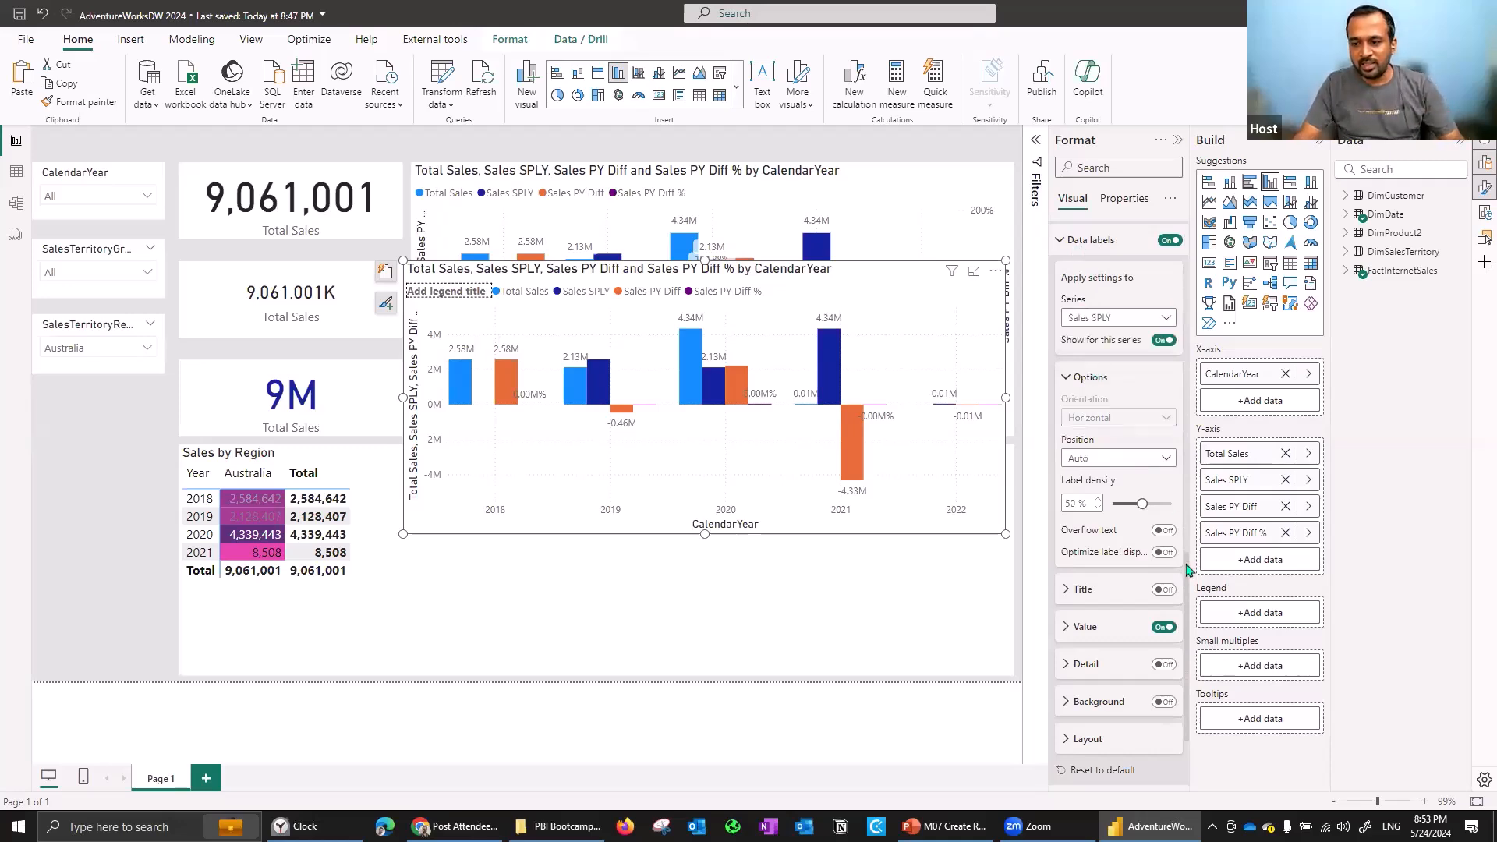
pyautogui.scroll(2, 1186, 538)
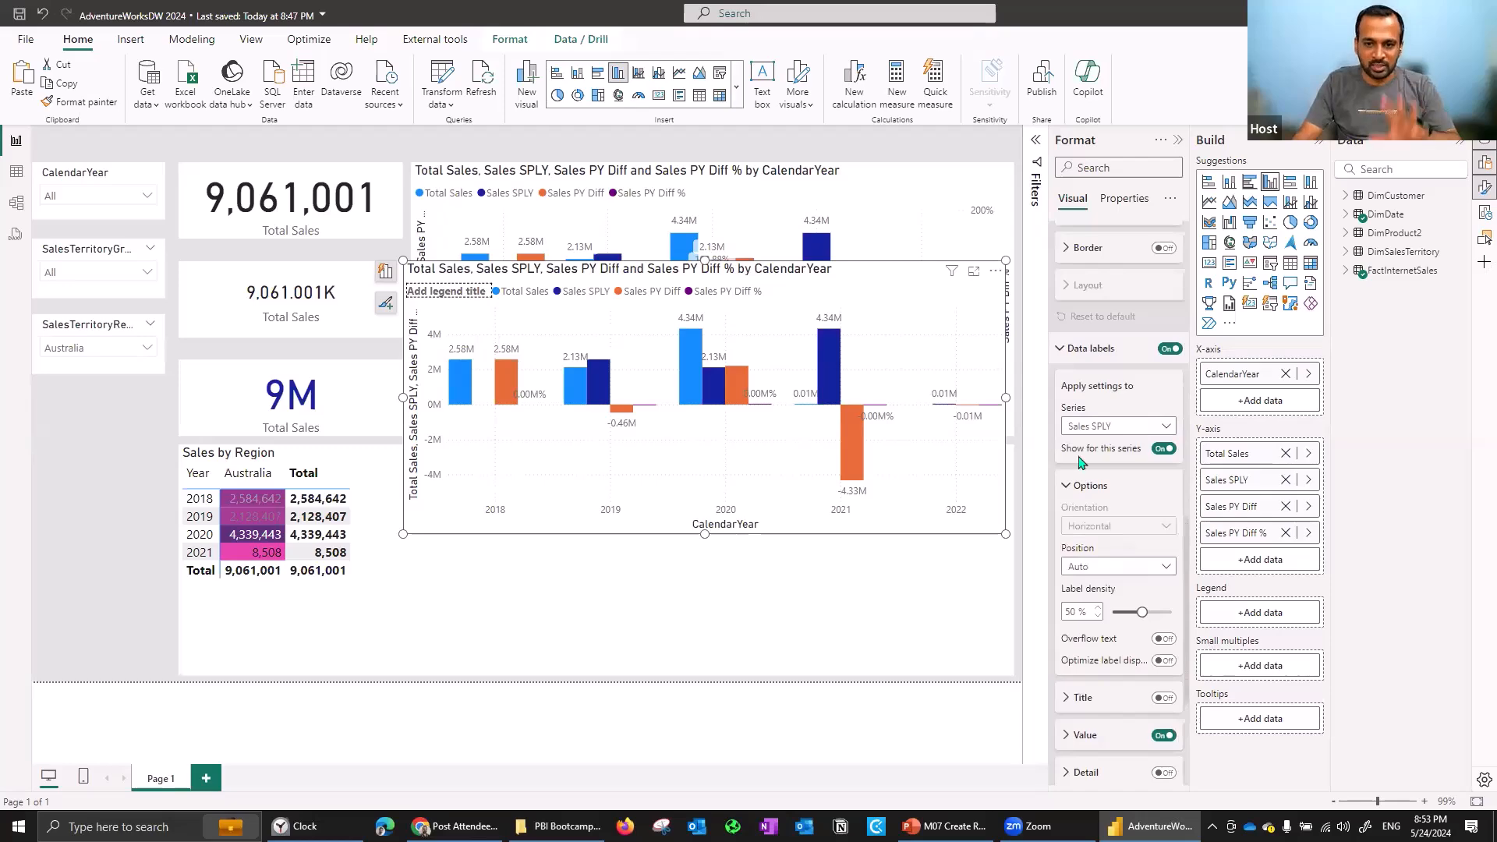
# Delete the clustered column chart copy that overlaps the CalendarYear combo chart.
pyautogui.click(885, 204)
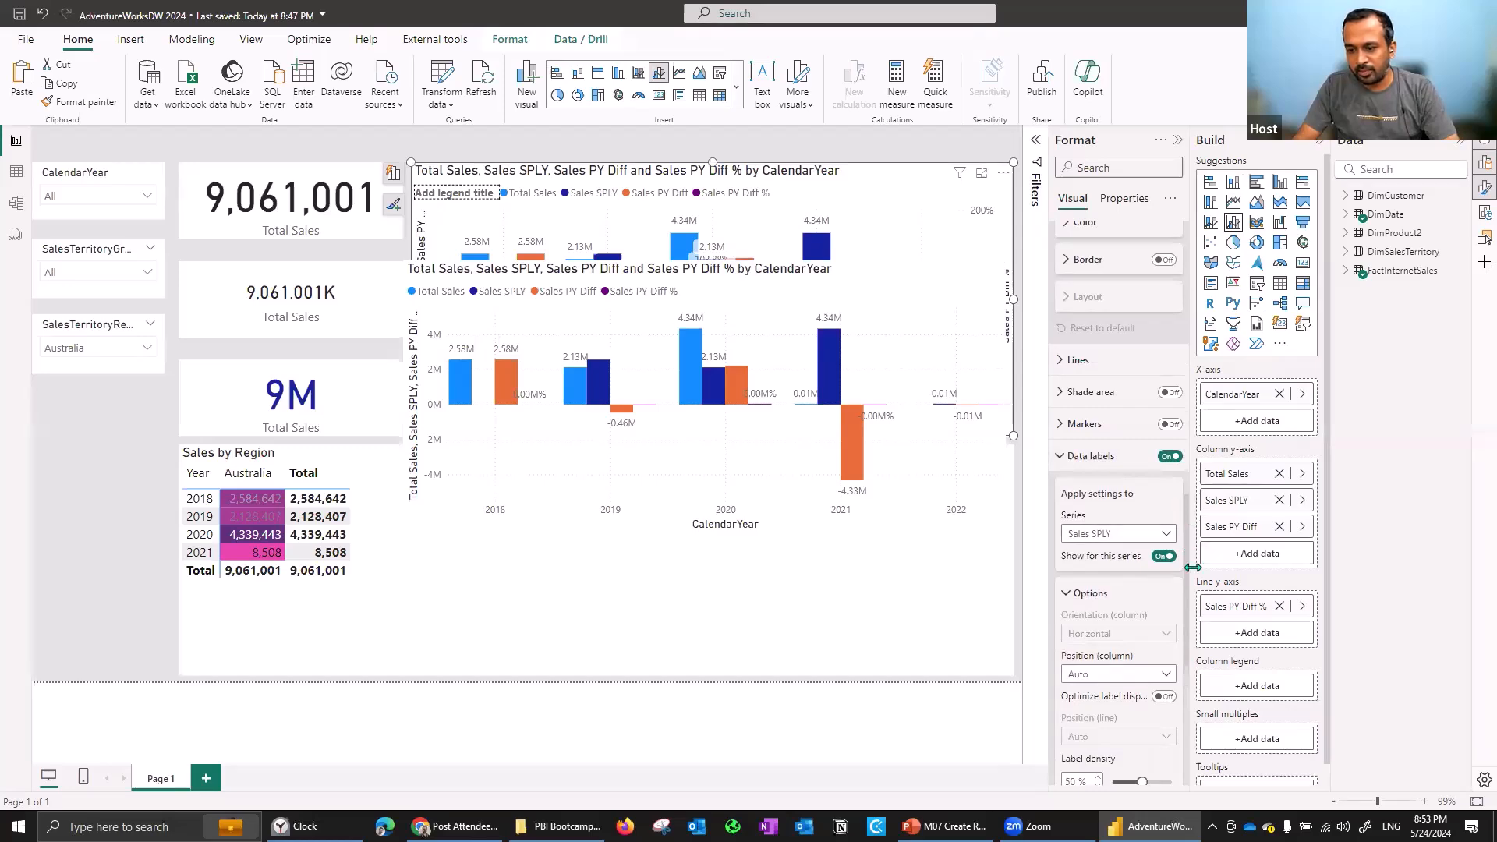
pyautogui.scroll(-3, 1186, 557)
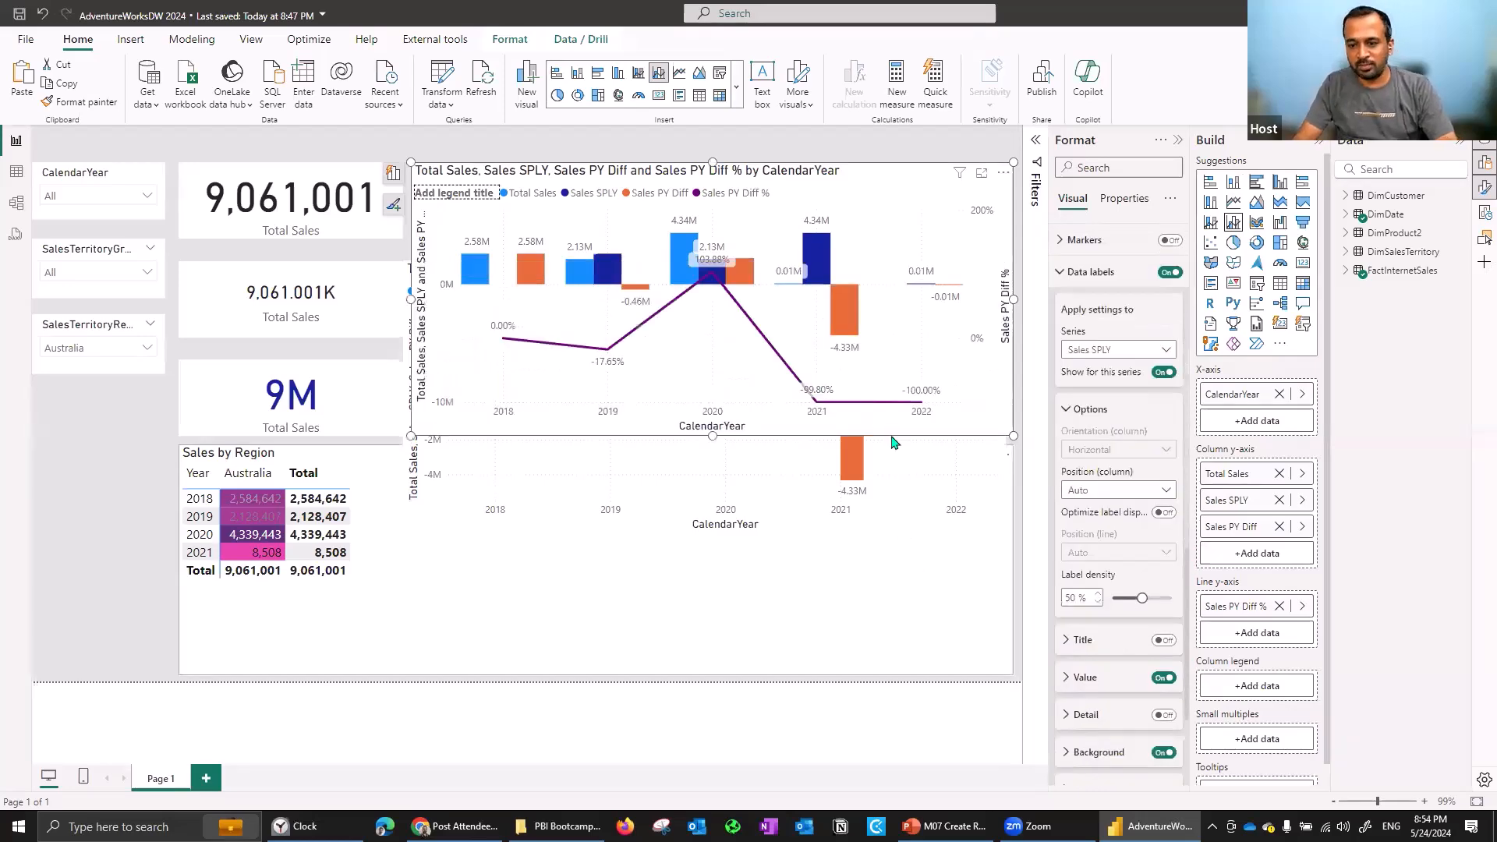
pyautogui.click(846, 581)
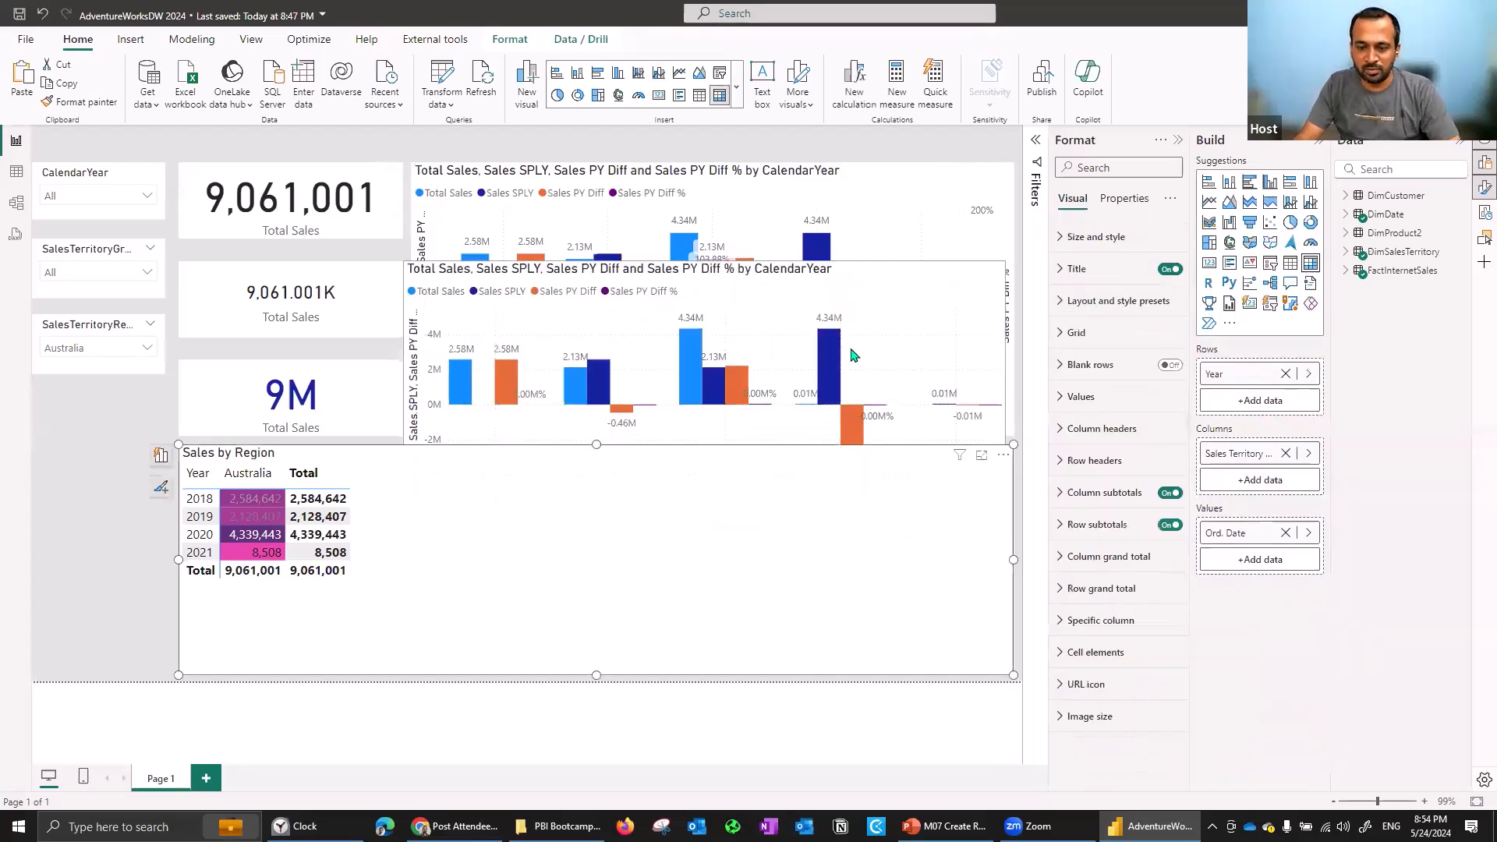
pyautogui.click(862, 295)
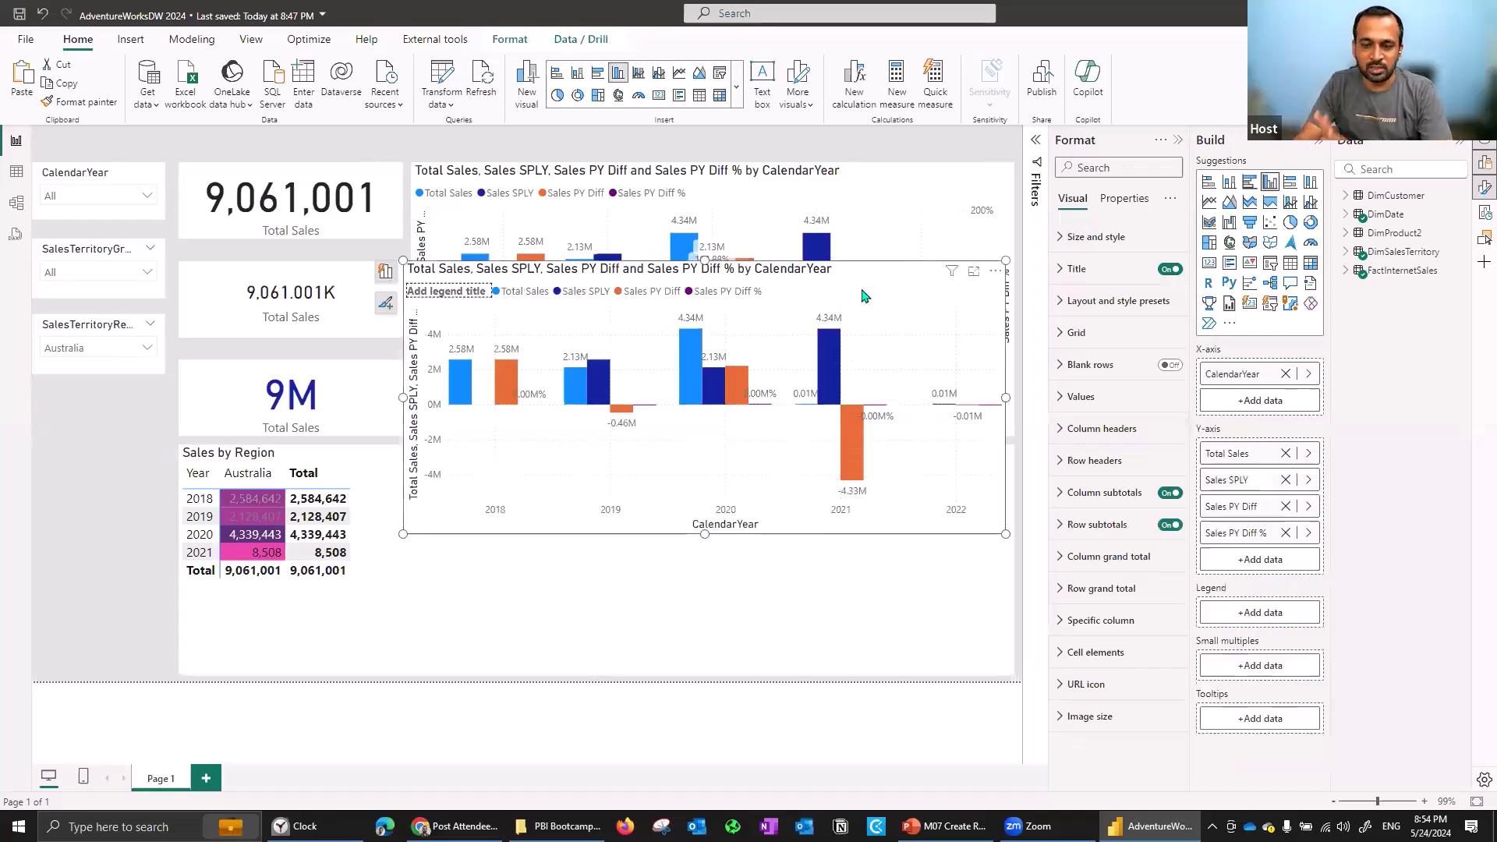
pyautogui.press('Delete')
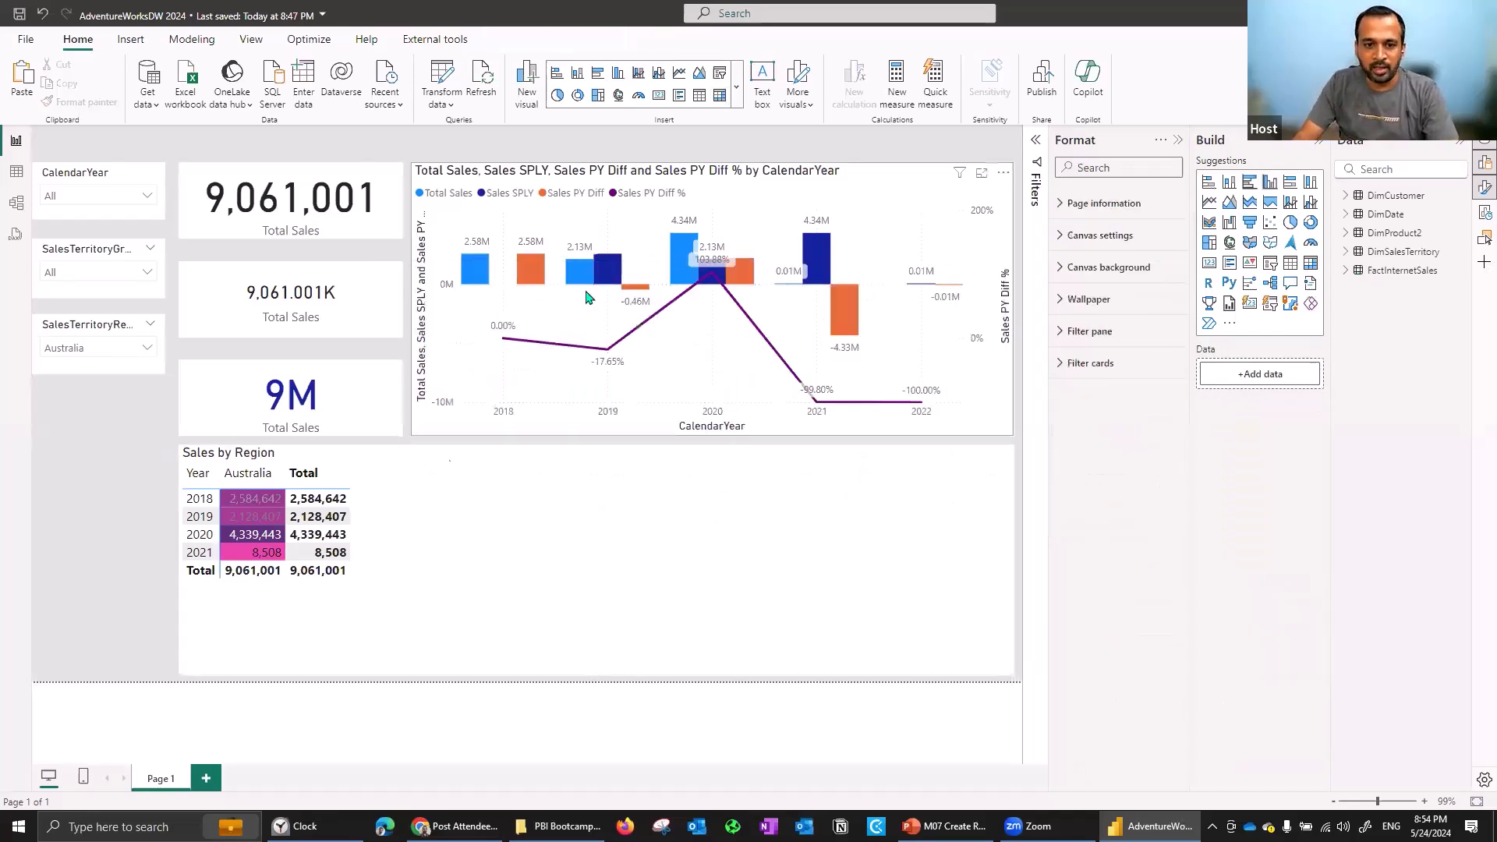
# Enlarge the CalendarYear combo chart from its lower-left corner so that it covers most of the report page.
pyautogui.click(412, 431)
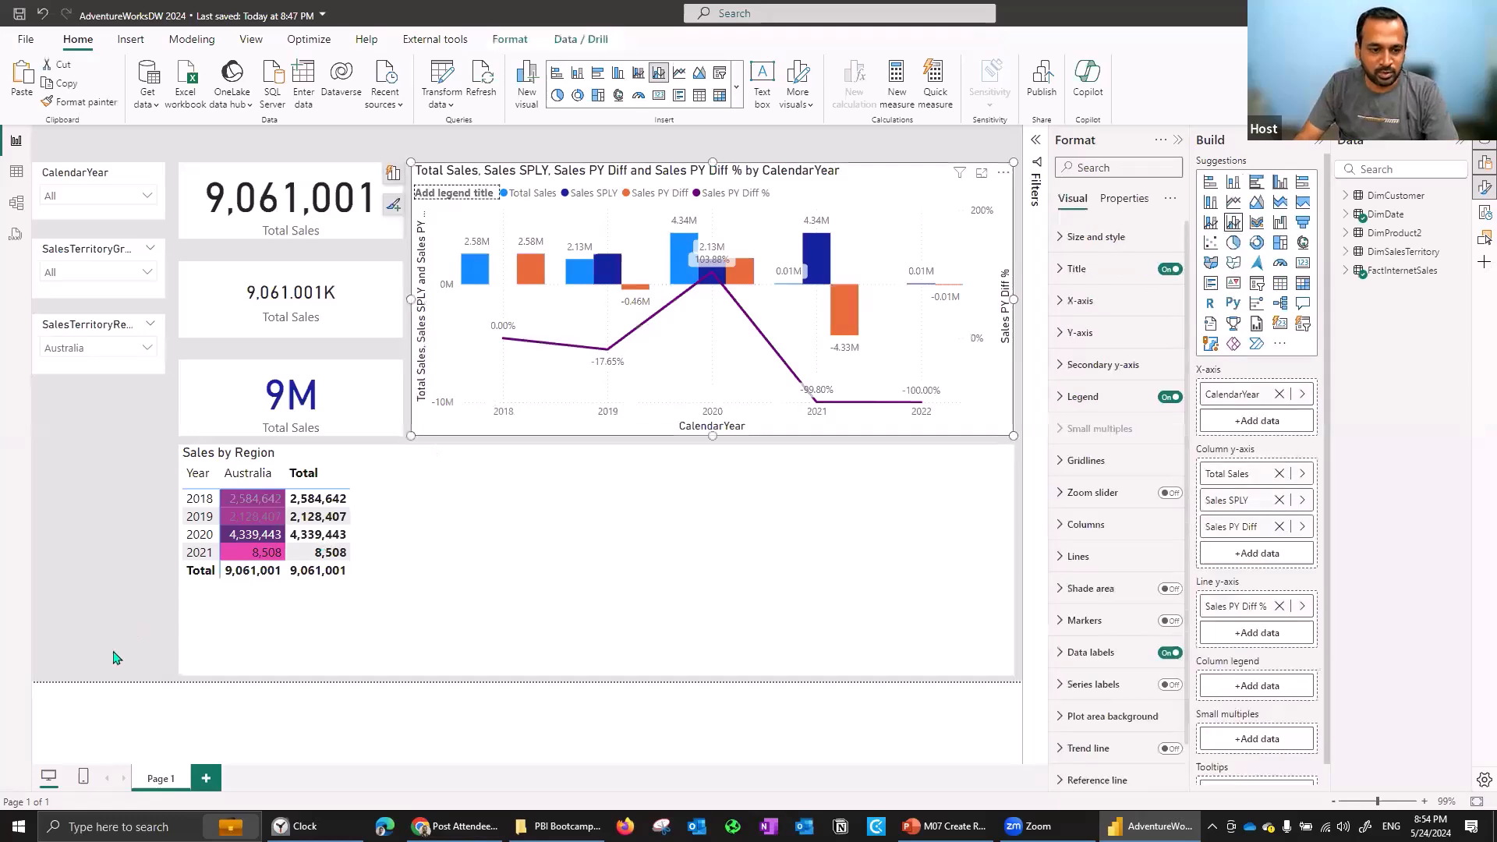
pyautogui.moveTo(113, 657); pyautogui.dragTo(94, 661)
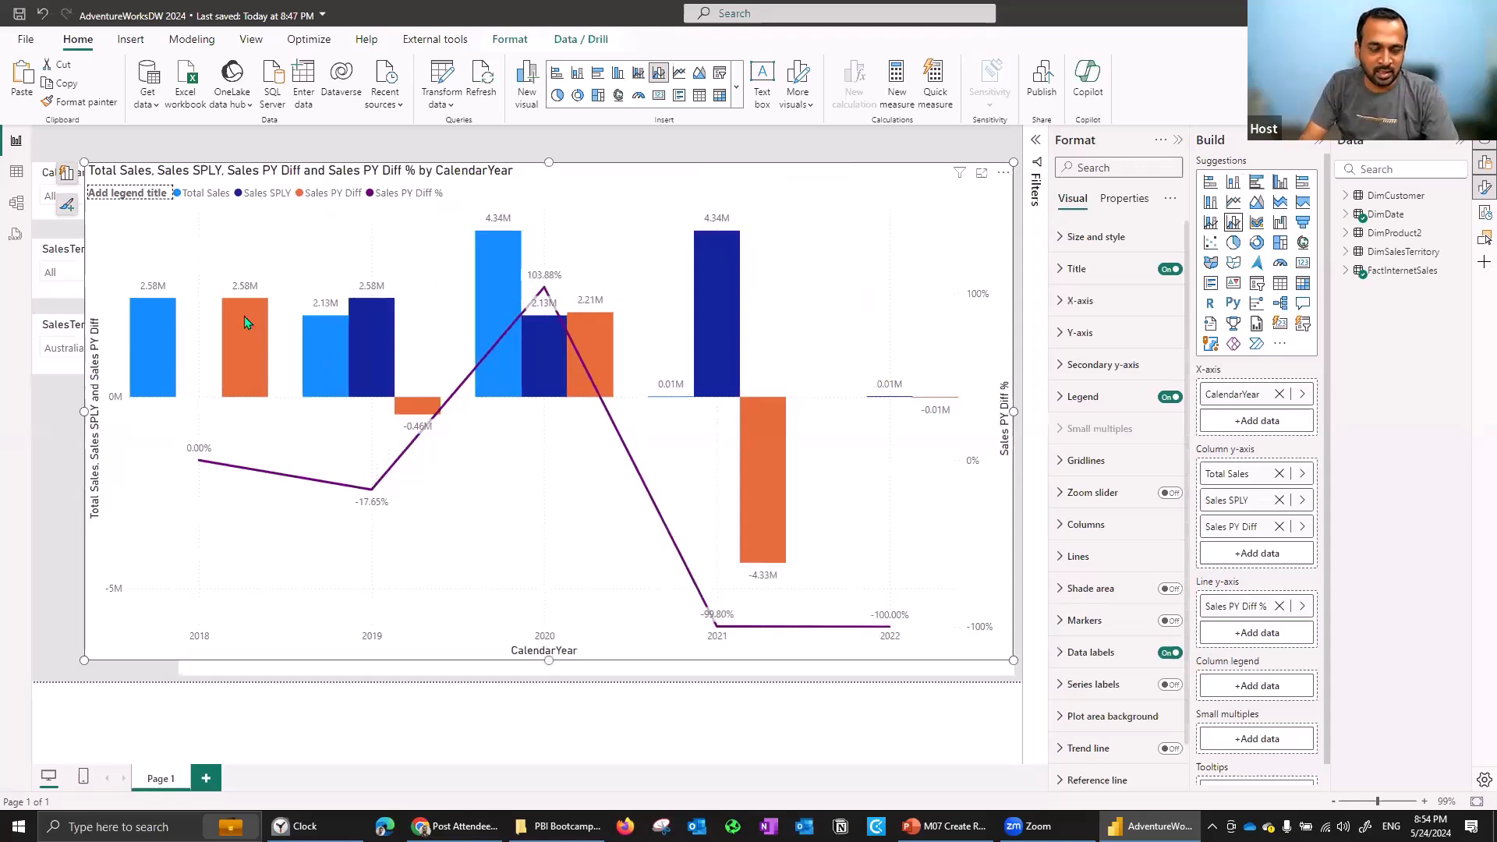
pyautogui.moveTo(251, 333)
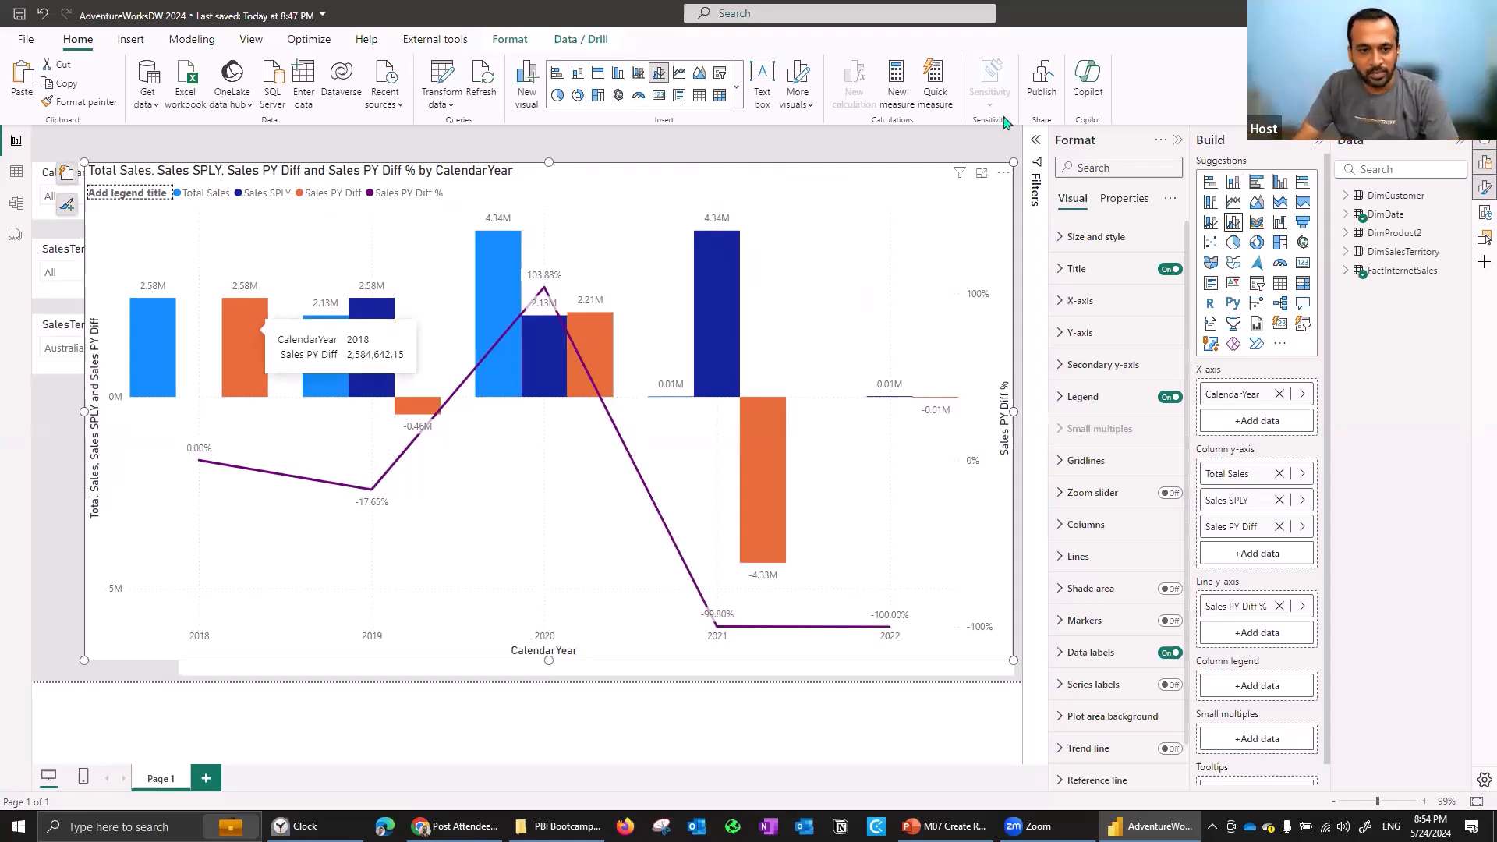
pyautogui.moveTo(495, 343)
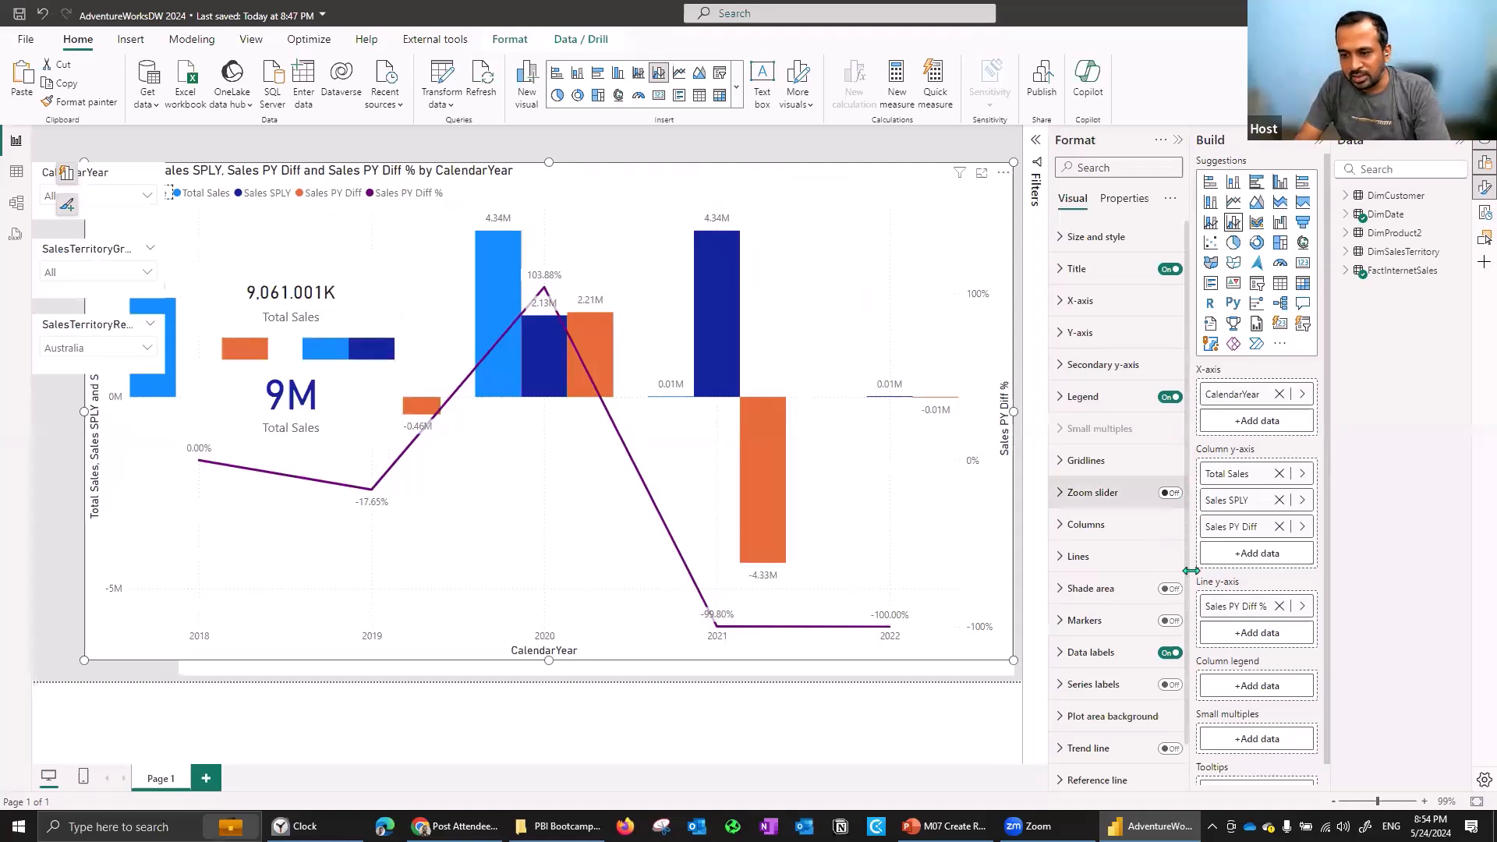
# Review the combo chart's data label options and value settings for the Sales SPLY series.
pyautogui.scroll(-1, 1183, 500)
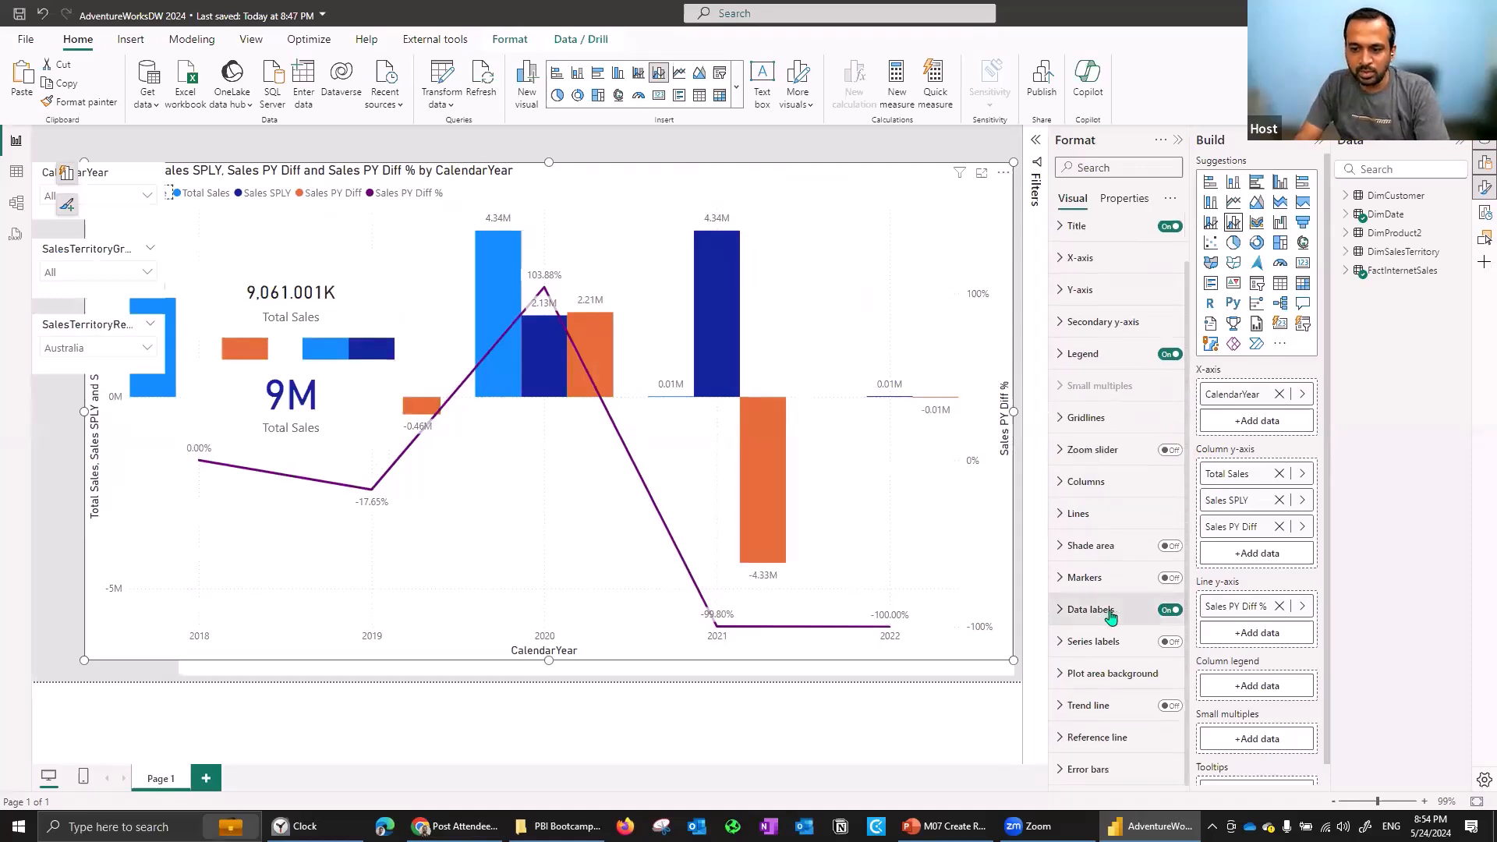
pyautogui.click(1107, 613)
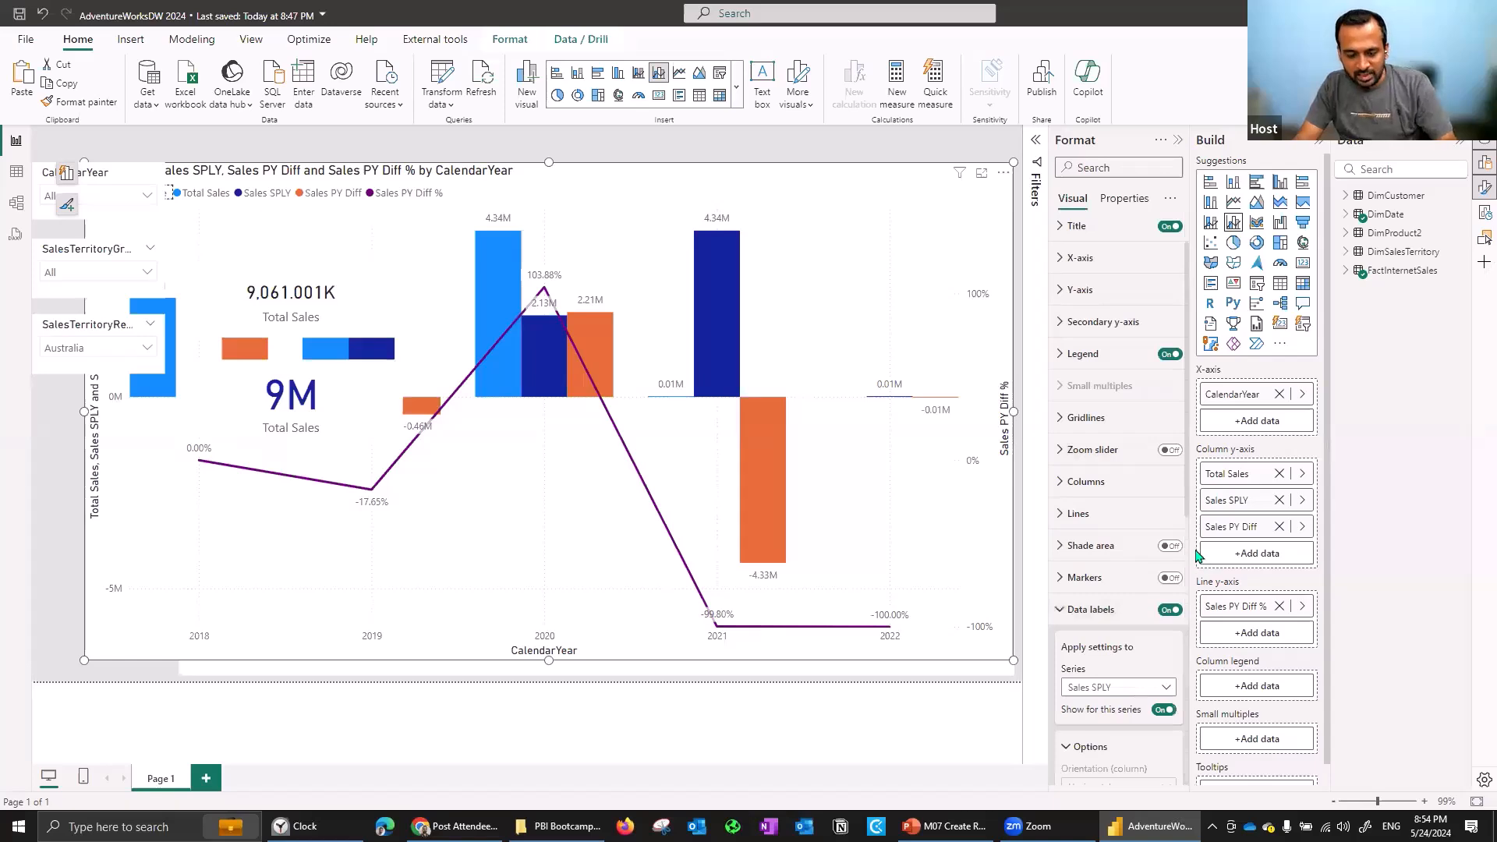
pyautogui.scroll(-4, 1115, 546)
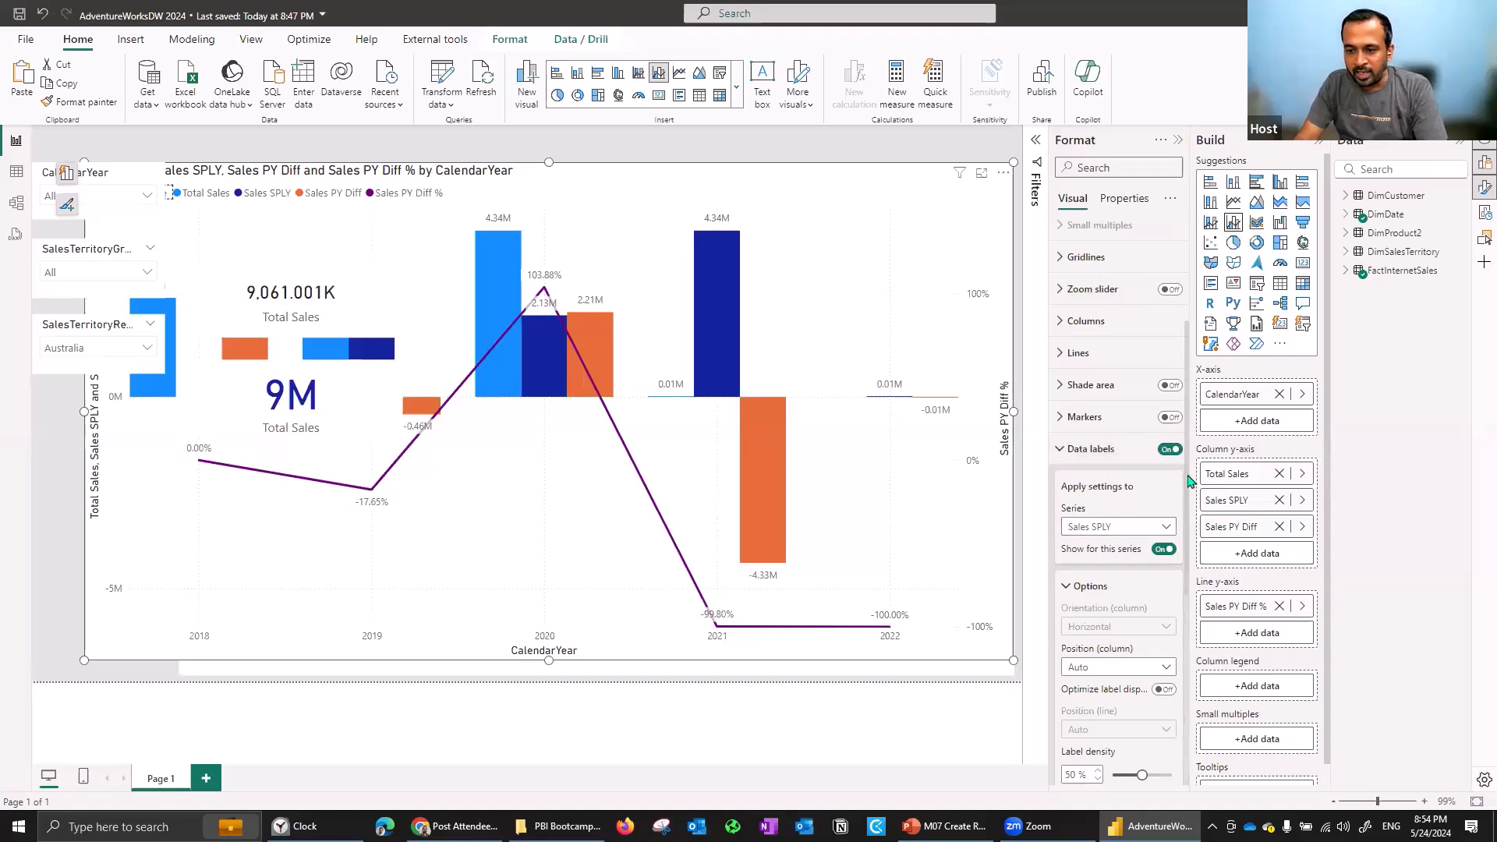
pyautogui.scroll(-4, 1177, 506)
pyautogui.scroll(-3, 1166, 538)
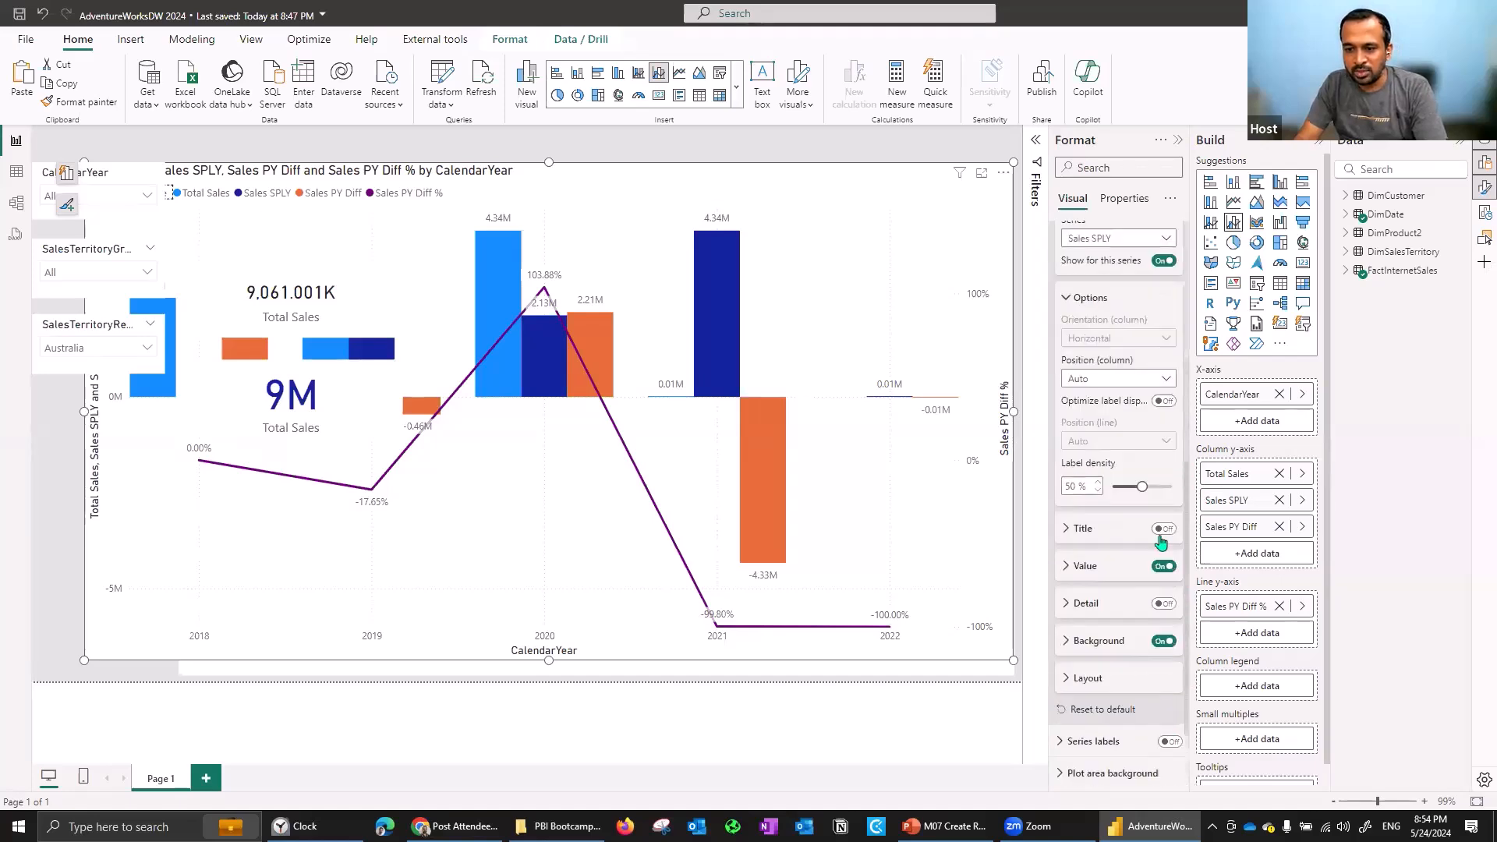
pyautogui.scroll(-3, 1161, 542)
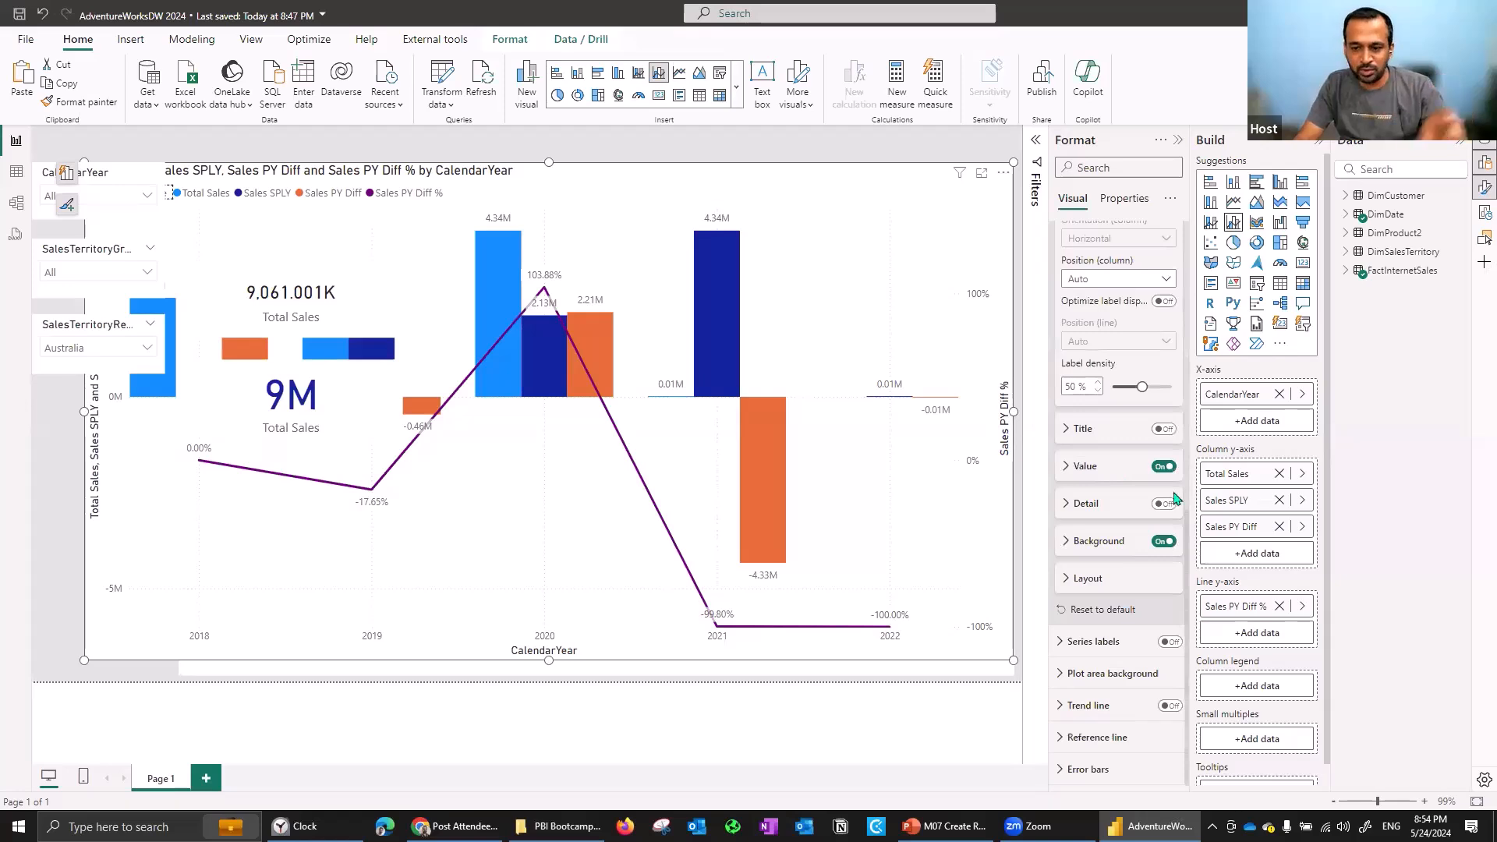
pyautogui.click(1118, 468)
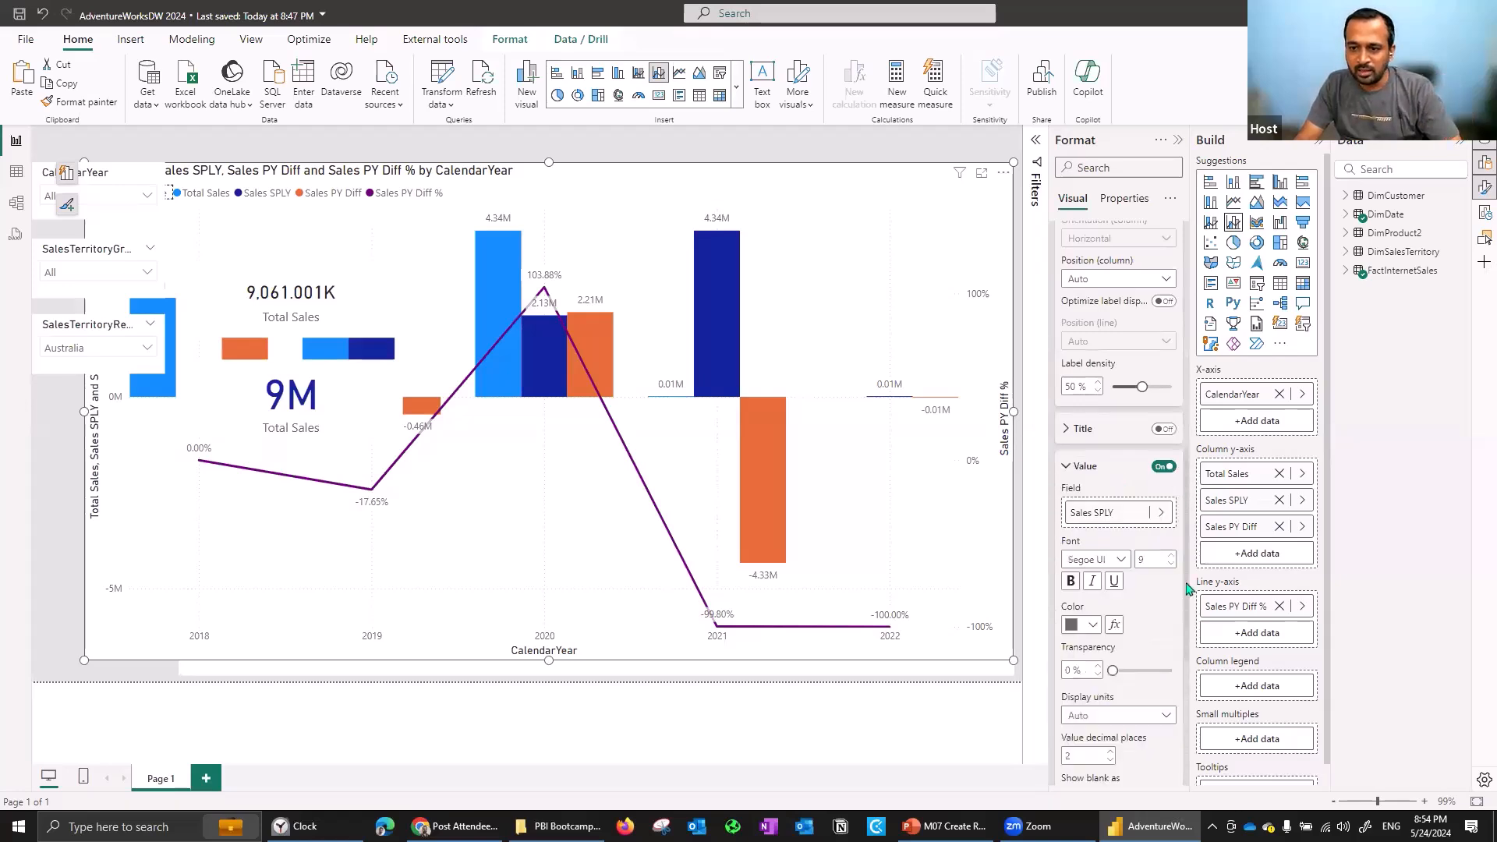
pyautogui.scroll(-4, 1188, 615)
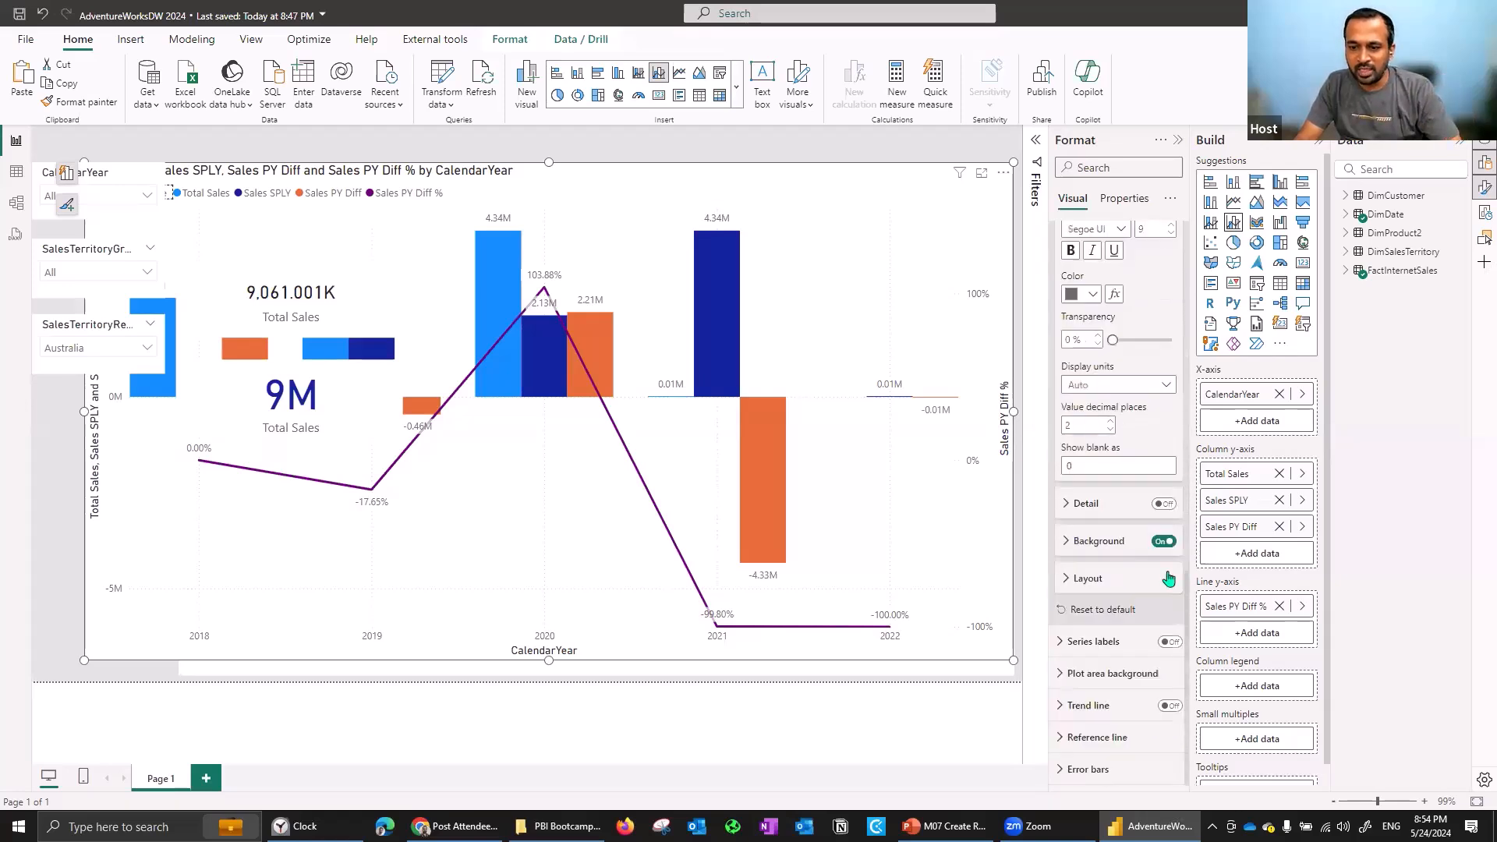
# Turn on the detail for the Sales SPLY data labels and add the Sales PY Diff measure from FactInternetSales as its data.
pyautogui.click(1107, 508)
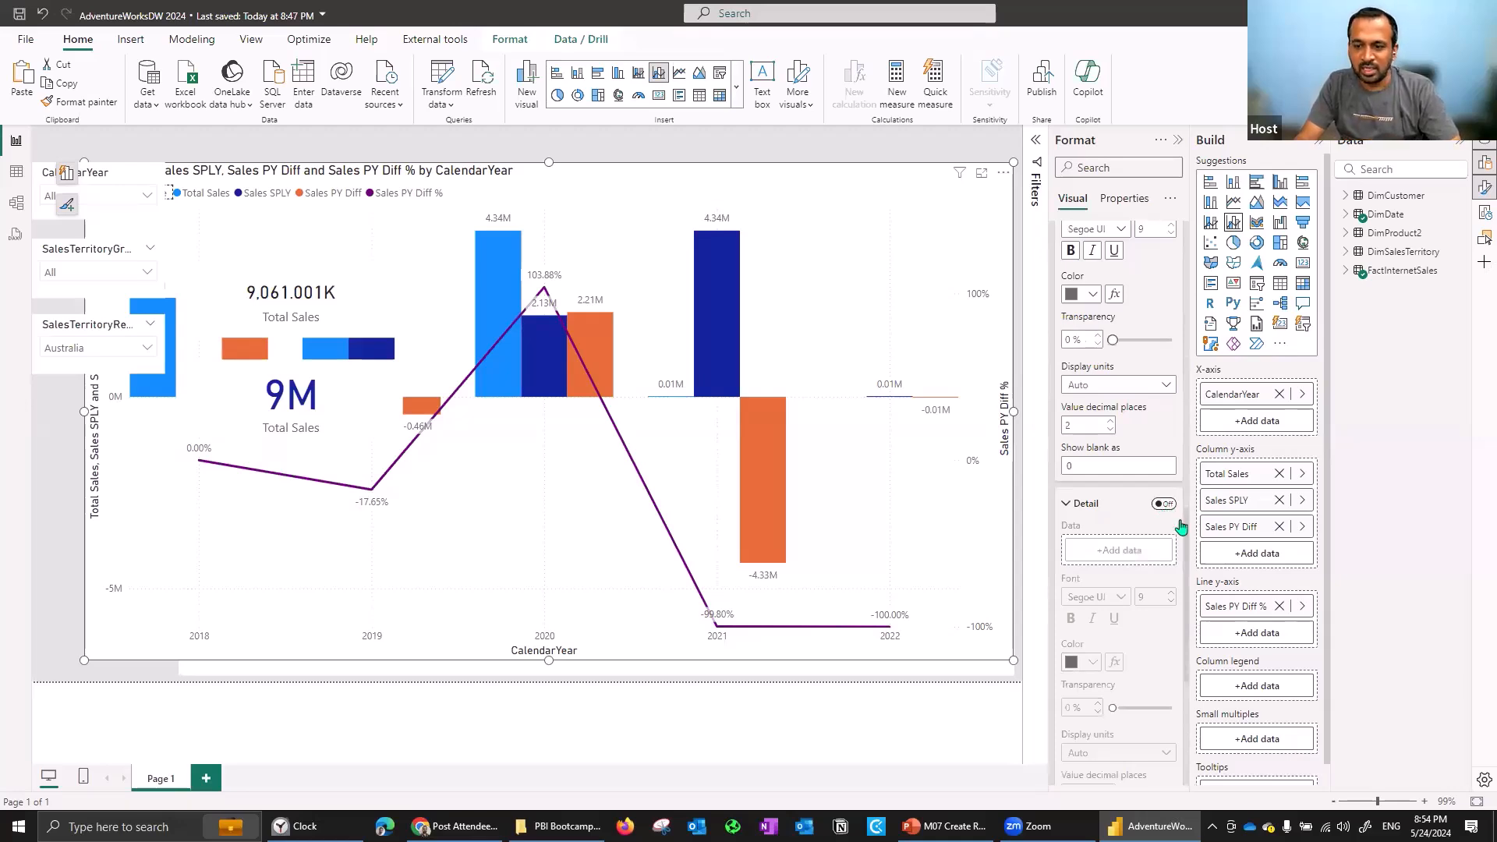
pyautogui.click(1124, 551)
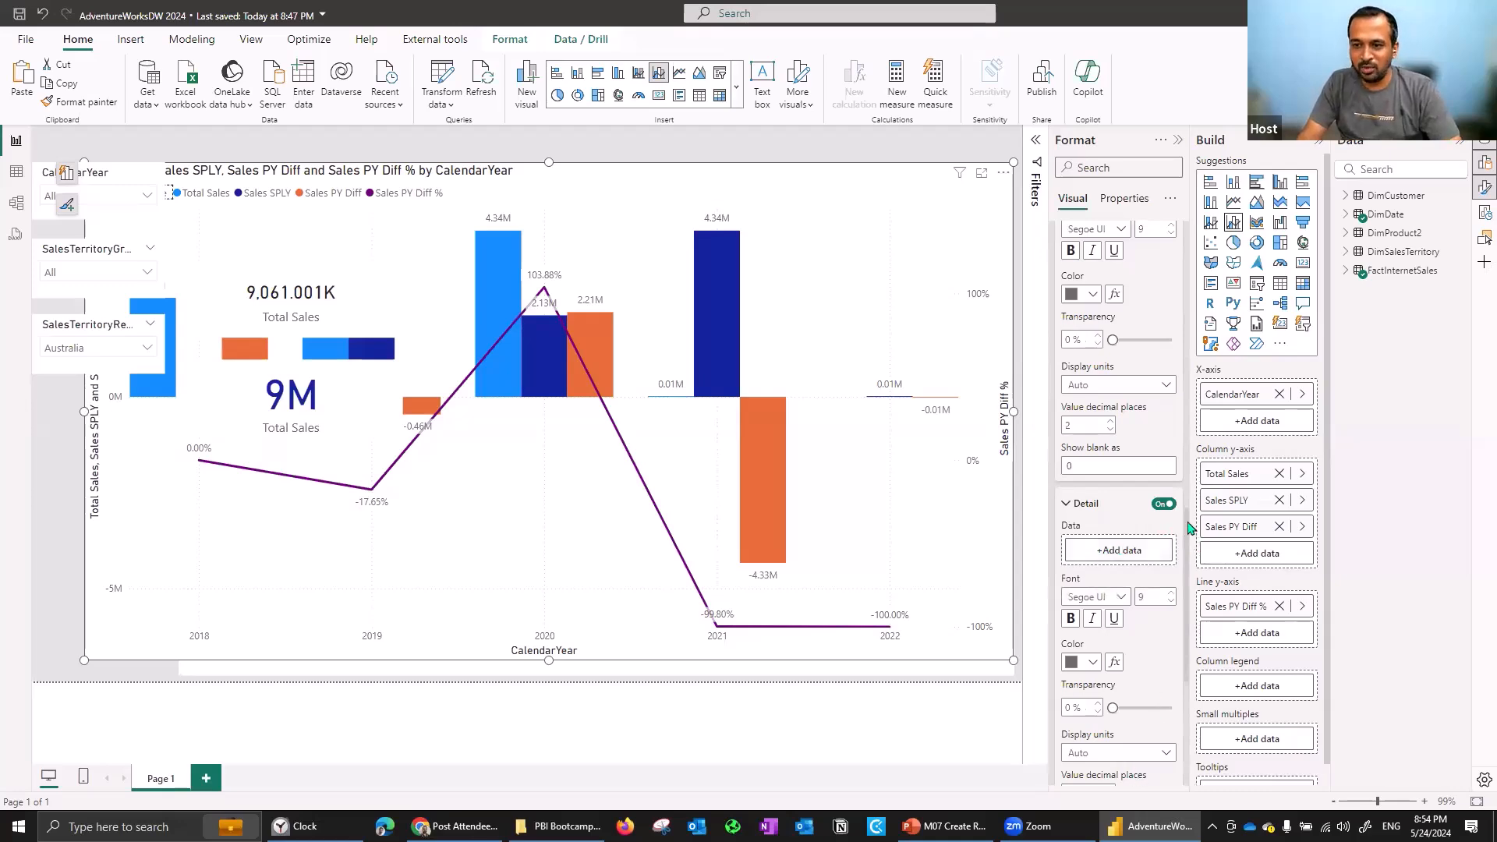
pyautogui.moveTo(1188, 540); pyautogui.dragTo(1186, 584)
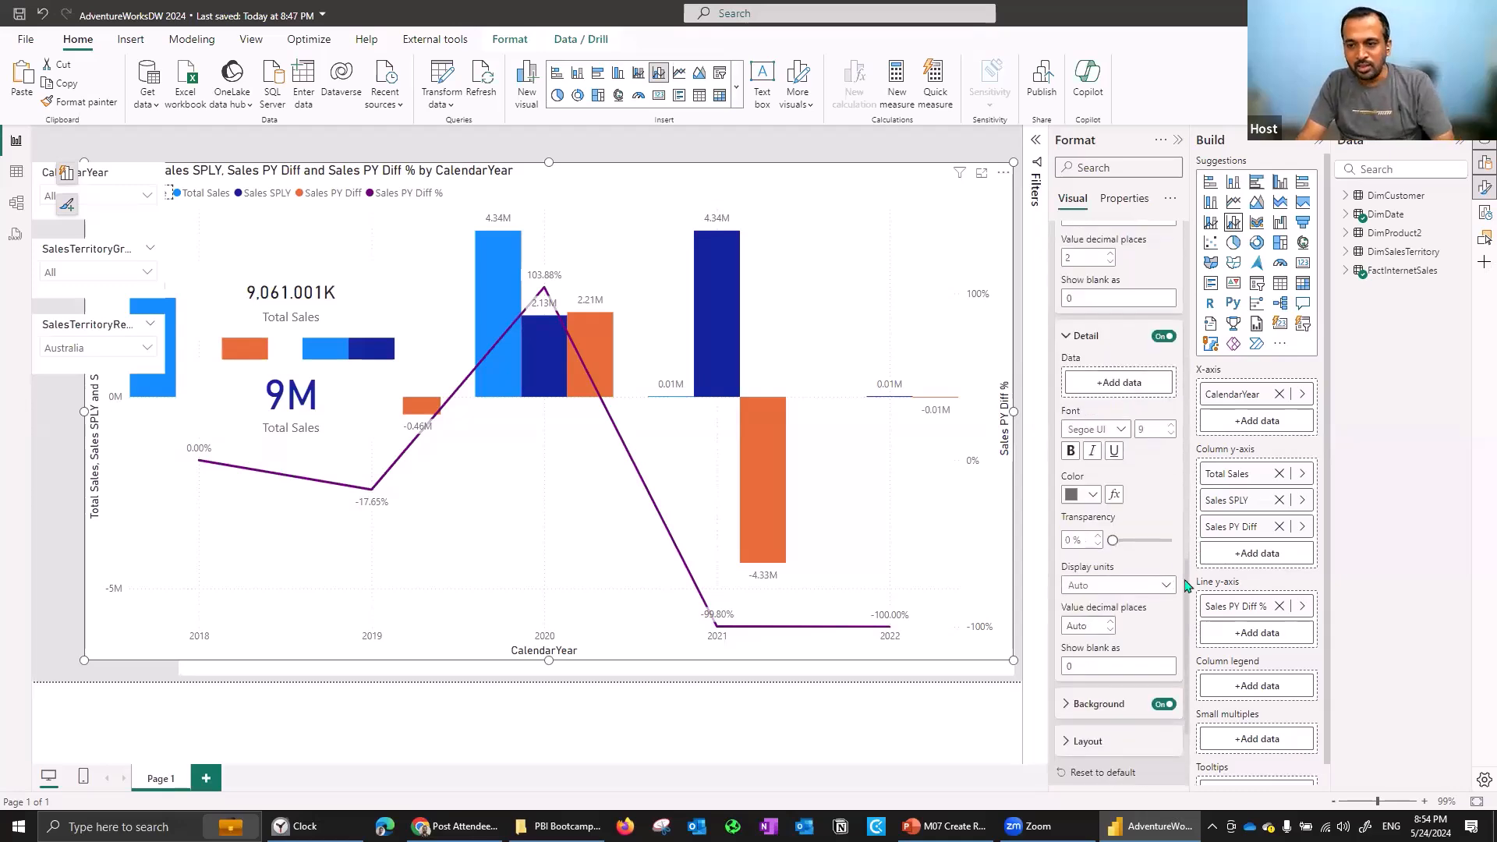
pyautogui.click(1344, 272)
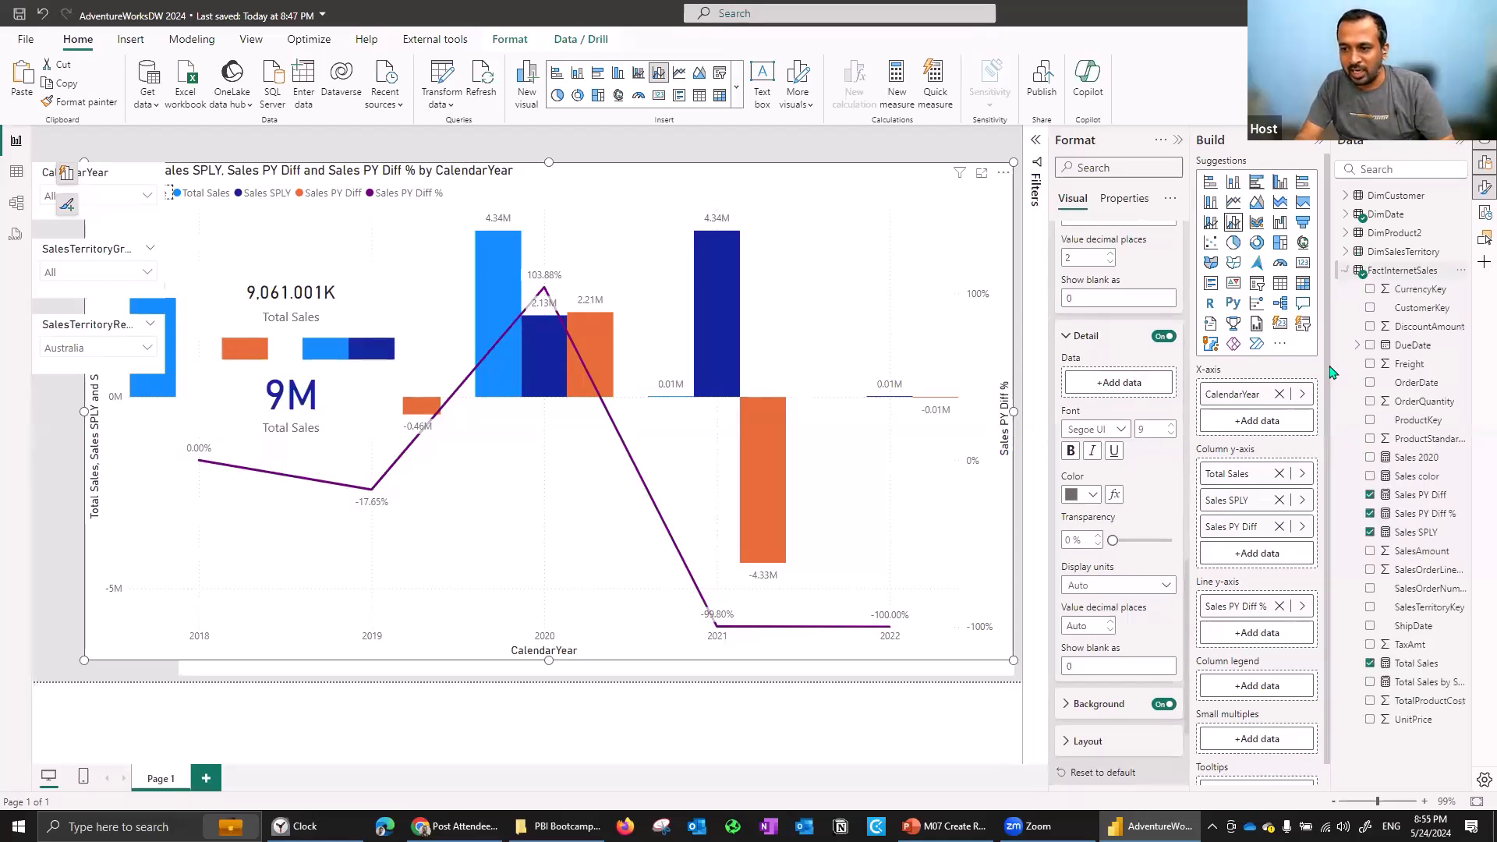
pyautogui.moveTo(1330, 367); pyautogui.dragTo(1230, 364)
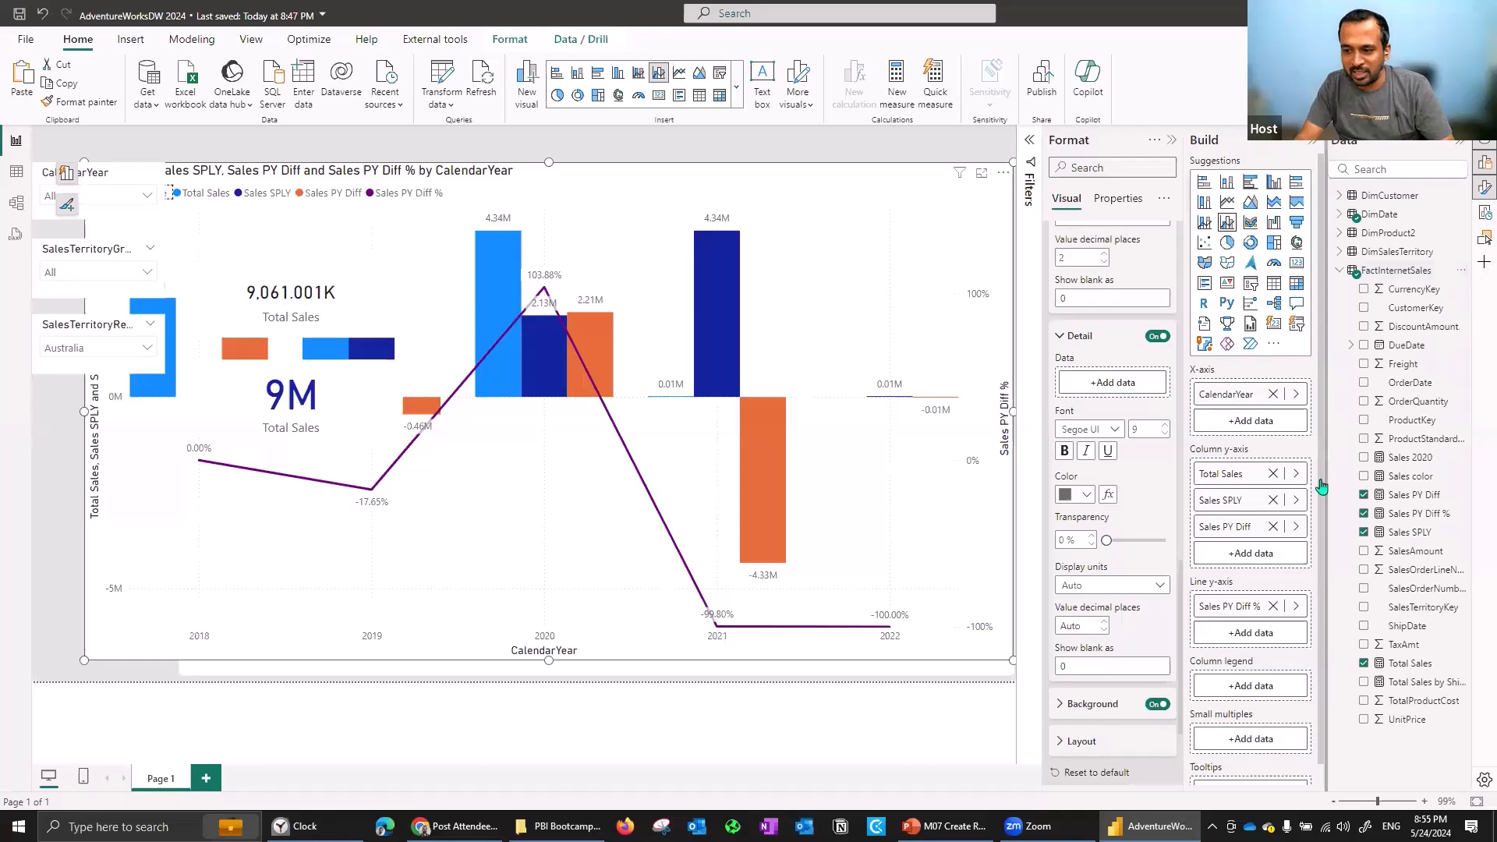
pyautogui.moveTo(1319, 501); pyautogui.dragTo(1013, 382)
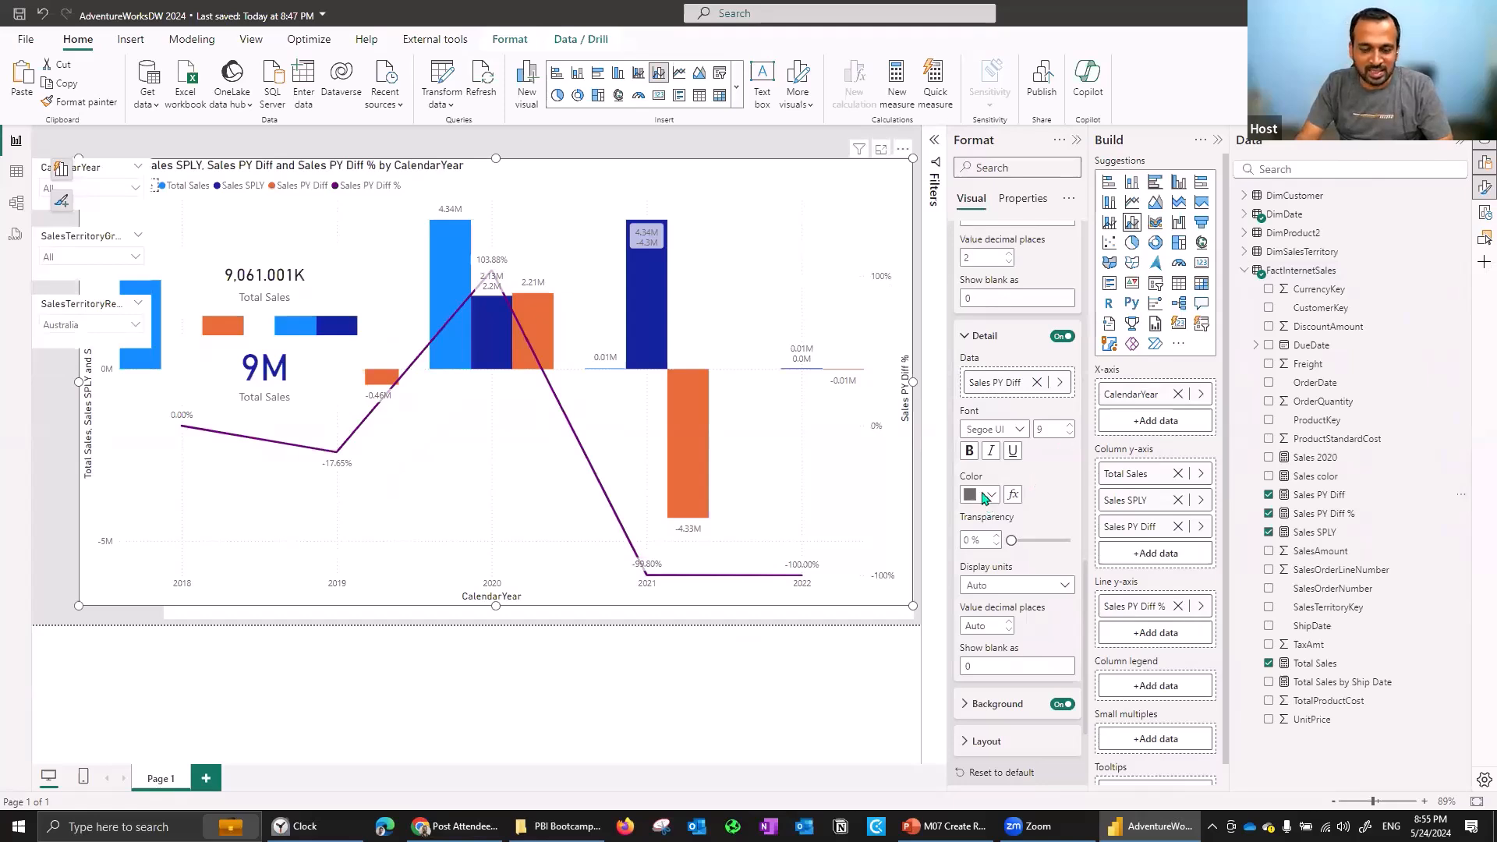
# Colour the Sales SPLY label detail by rules, with green for values from 0 up to, but not including, the maximum number.
pyautogui.click(983, 497)
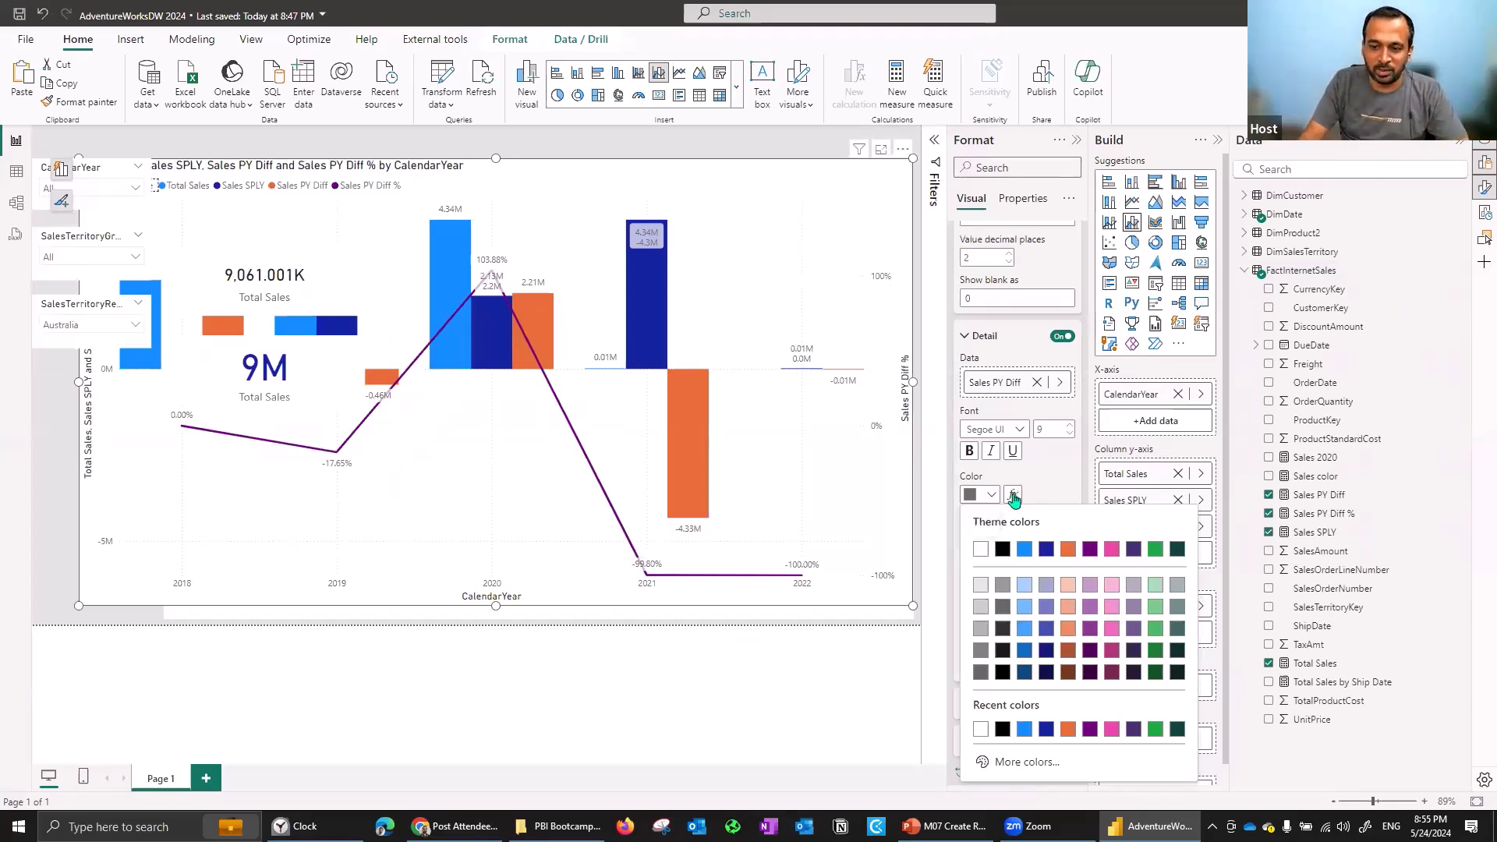
pyautogui.click(1014, 496)
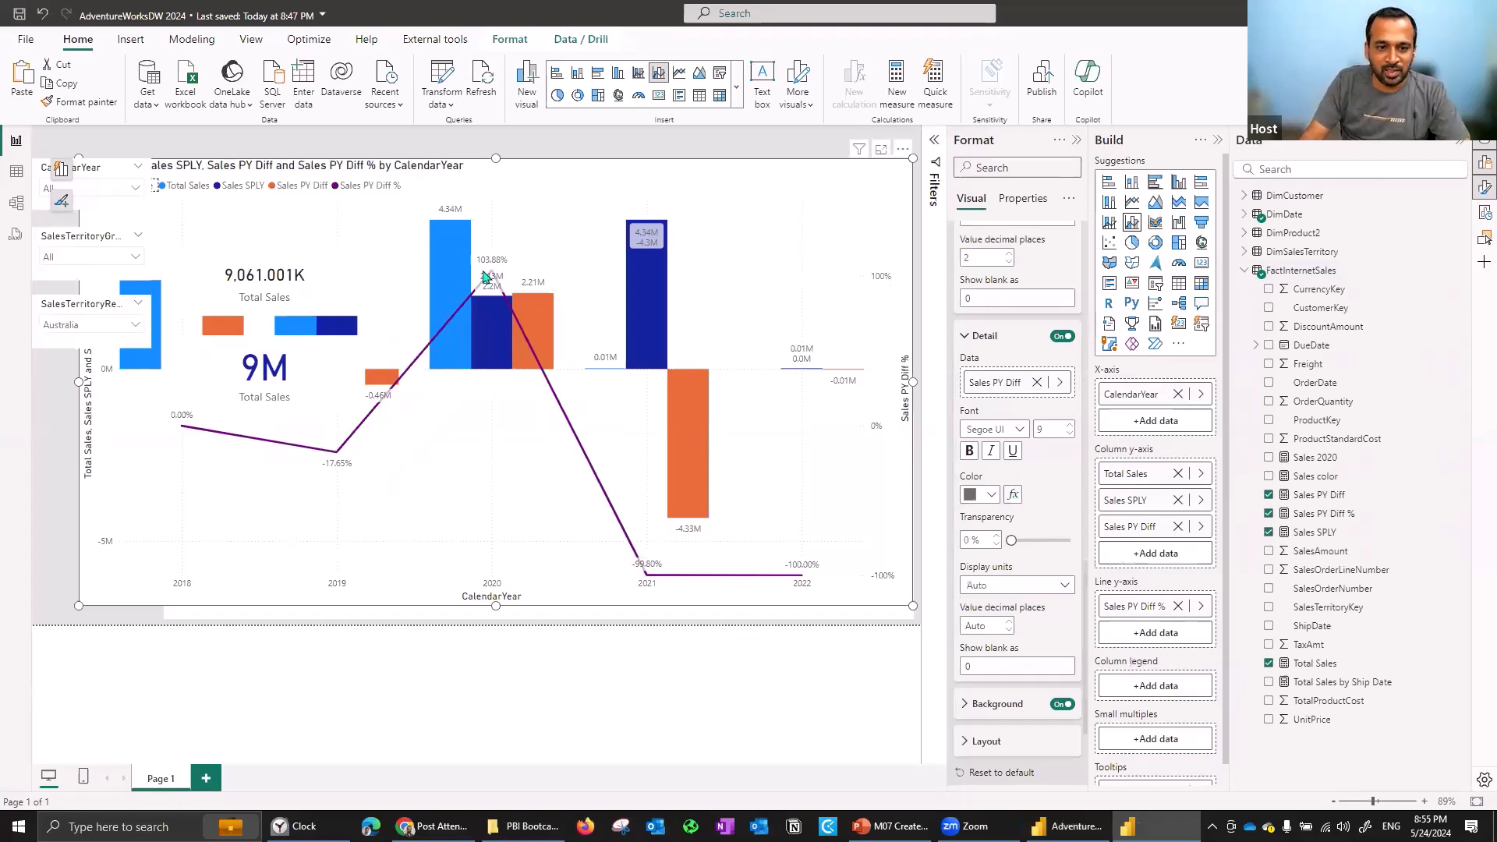
pyautogui.click(467, 243)
pyautogui.click(443, 296)
pyautogui.click(599, 387)
pyautogui.click(609, 418)
pyautogui.moveTo(761, 384); pyautogui.dragTo(809, 385)
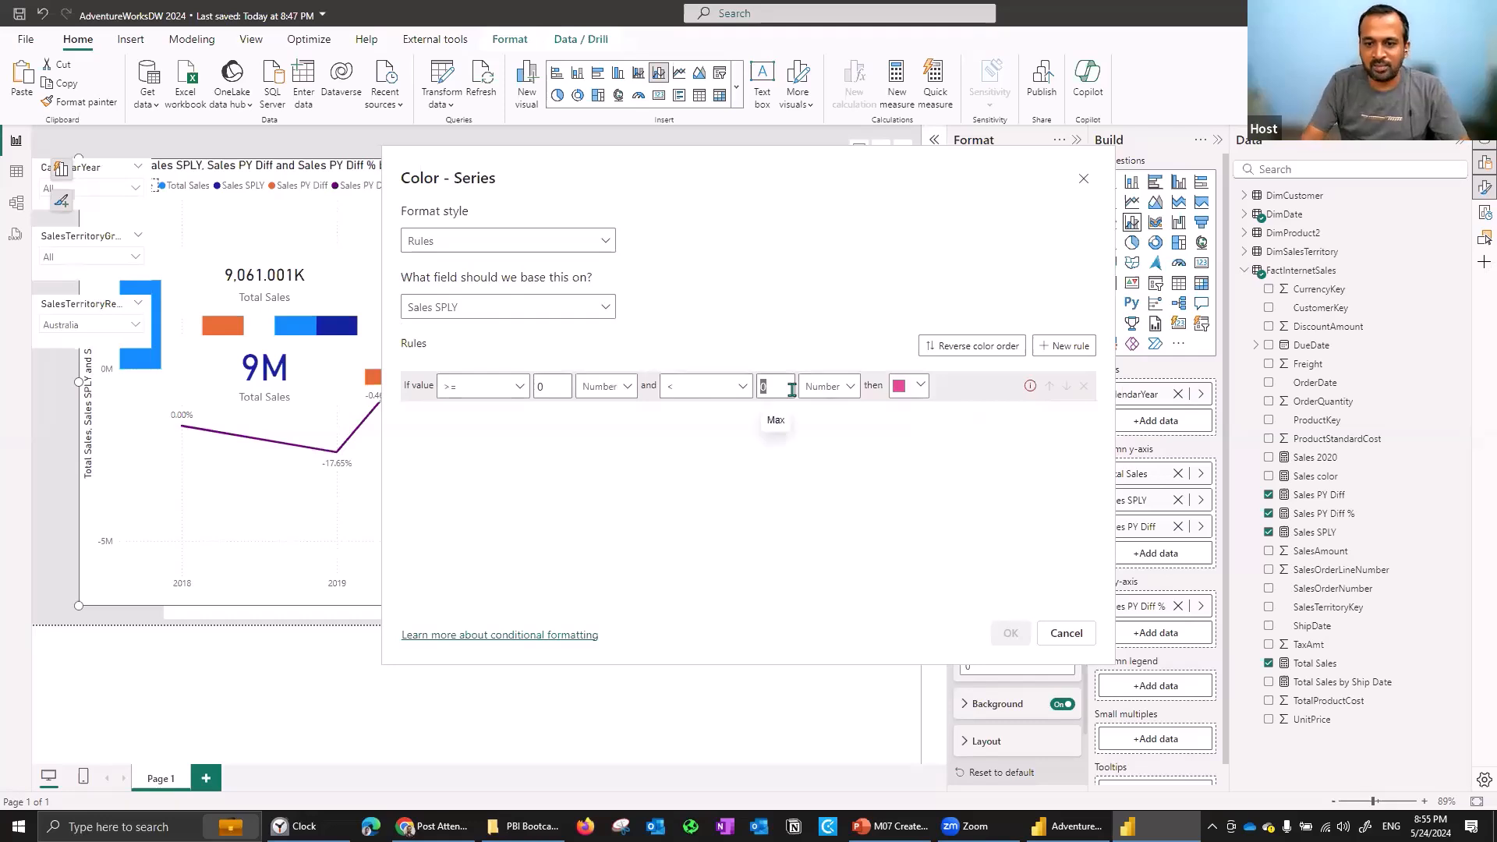
pyautogui.press('BackSpace')
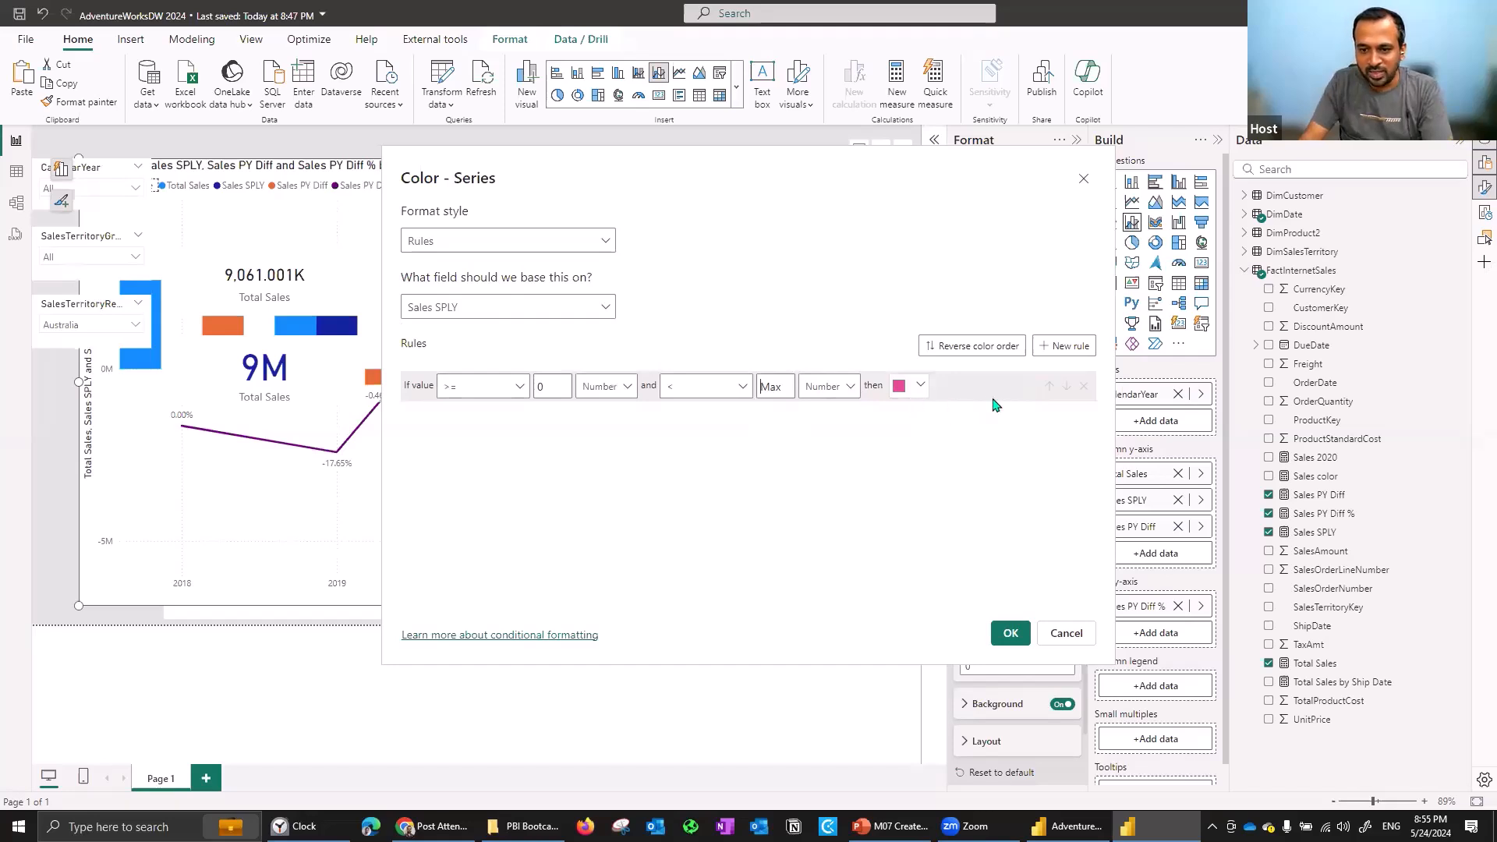
pyautogui.click(908, 385)
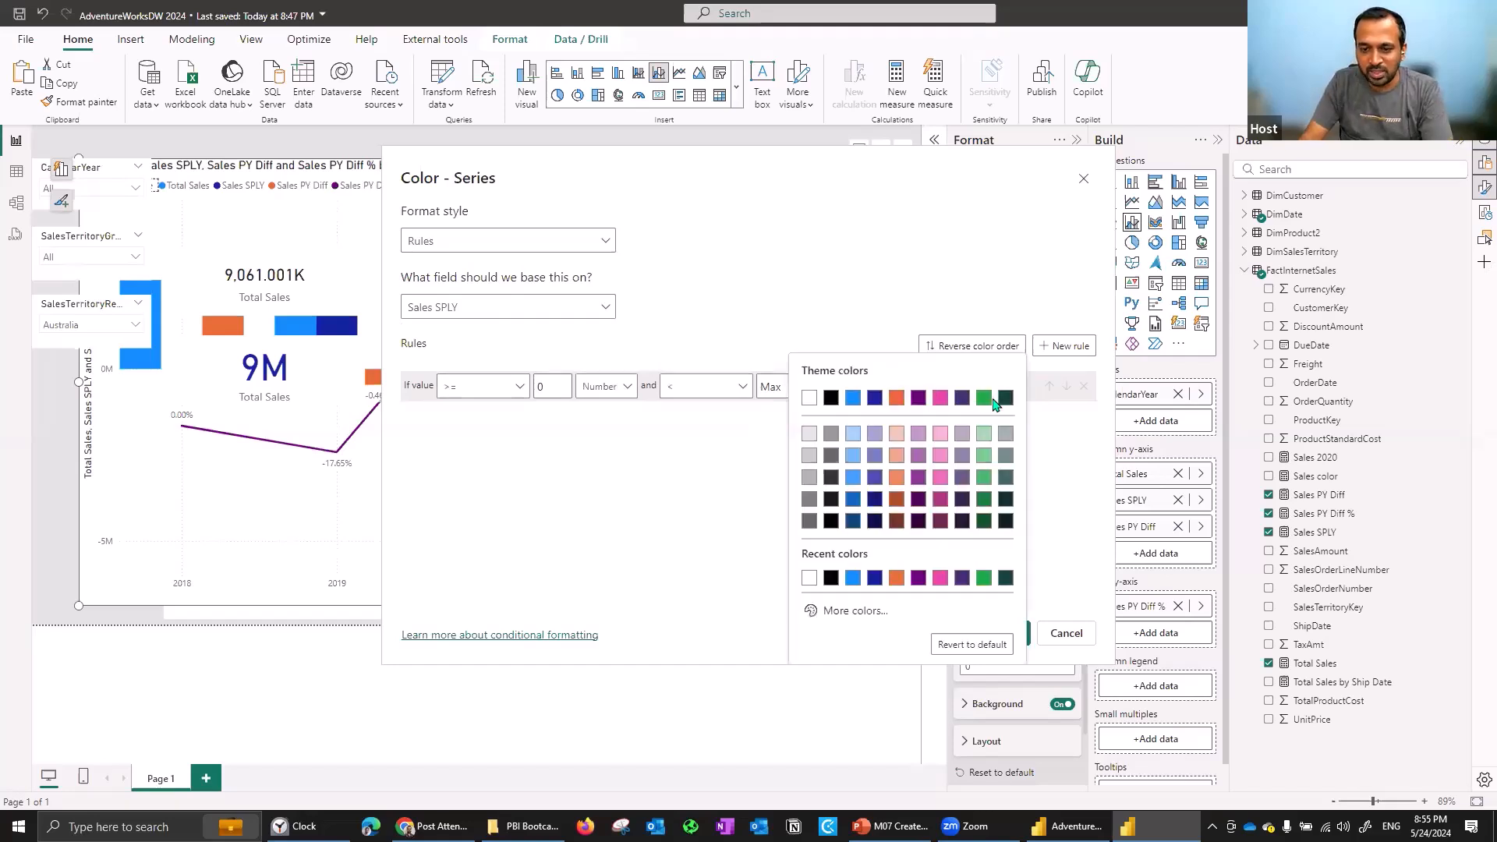
# Add a second colour rule giving orange to values from the minimum number up to, but not including, 0, and apply the rules.
pyautogui.click(1056, 347)
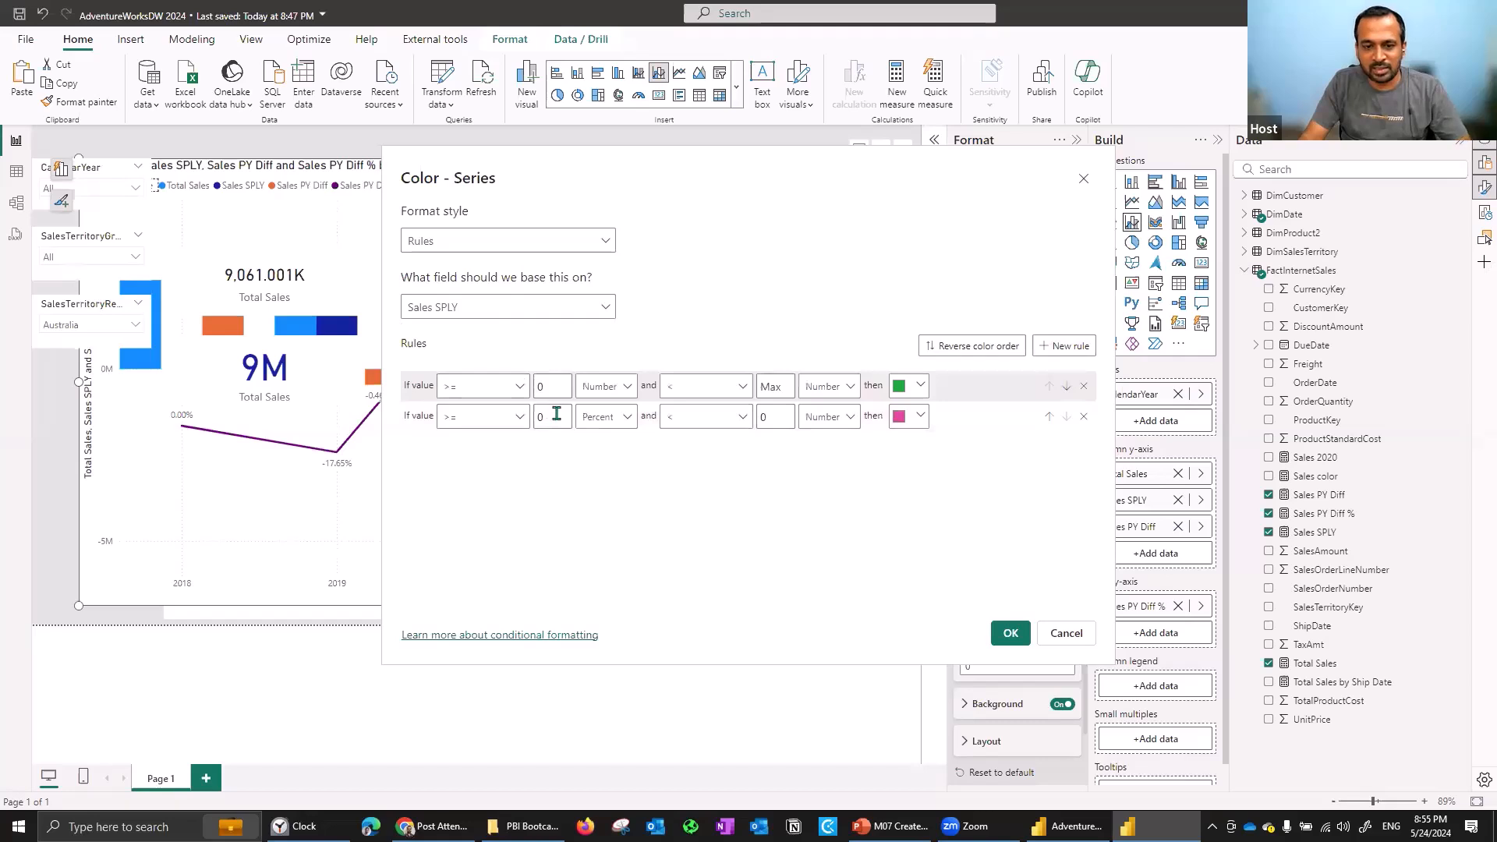
pyautogui.doubleClick(536, 420)
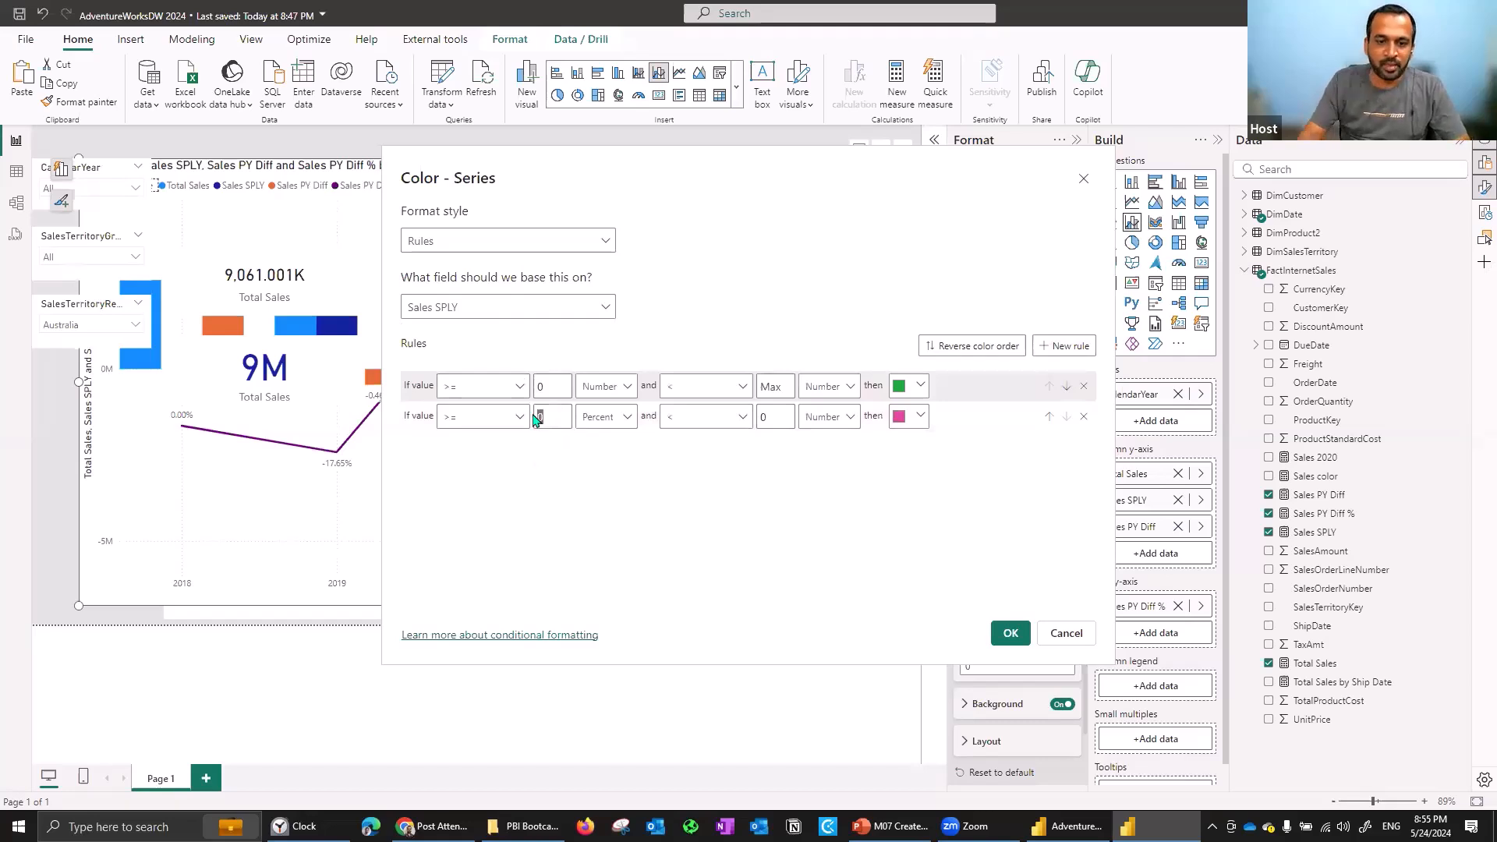
pyautogui.press('BackSpace')
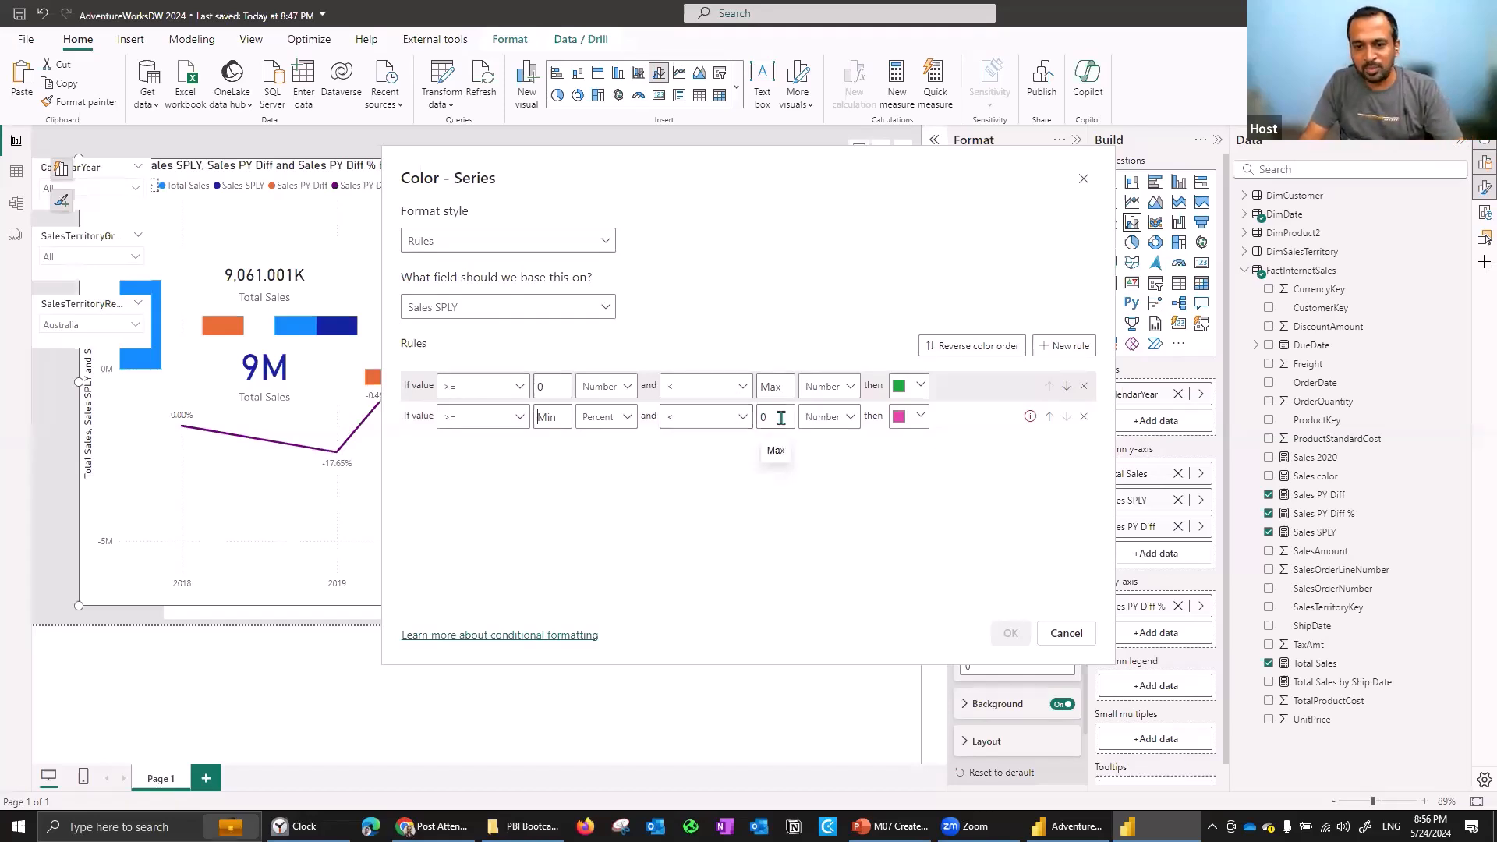
pyautogui.click(915, 420)
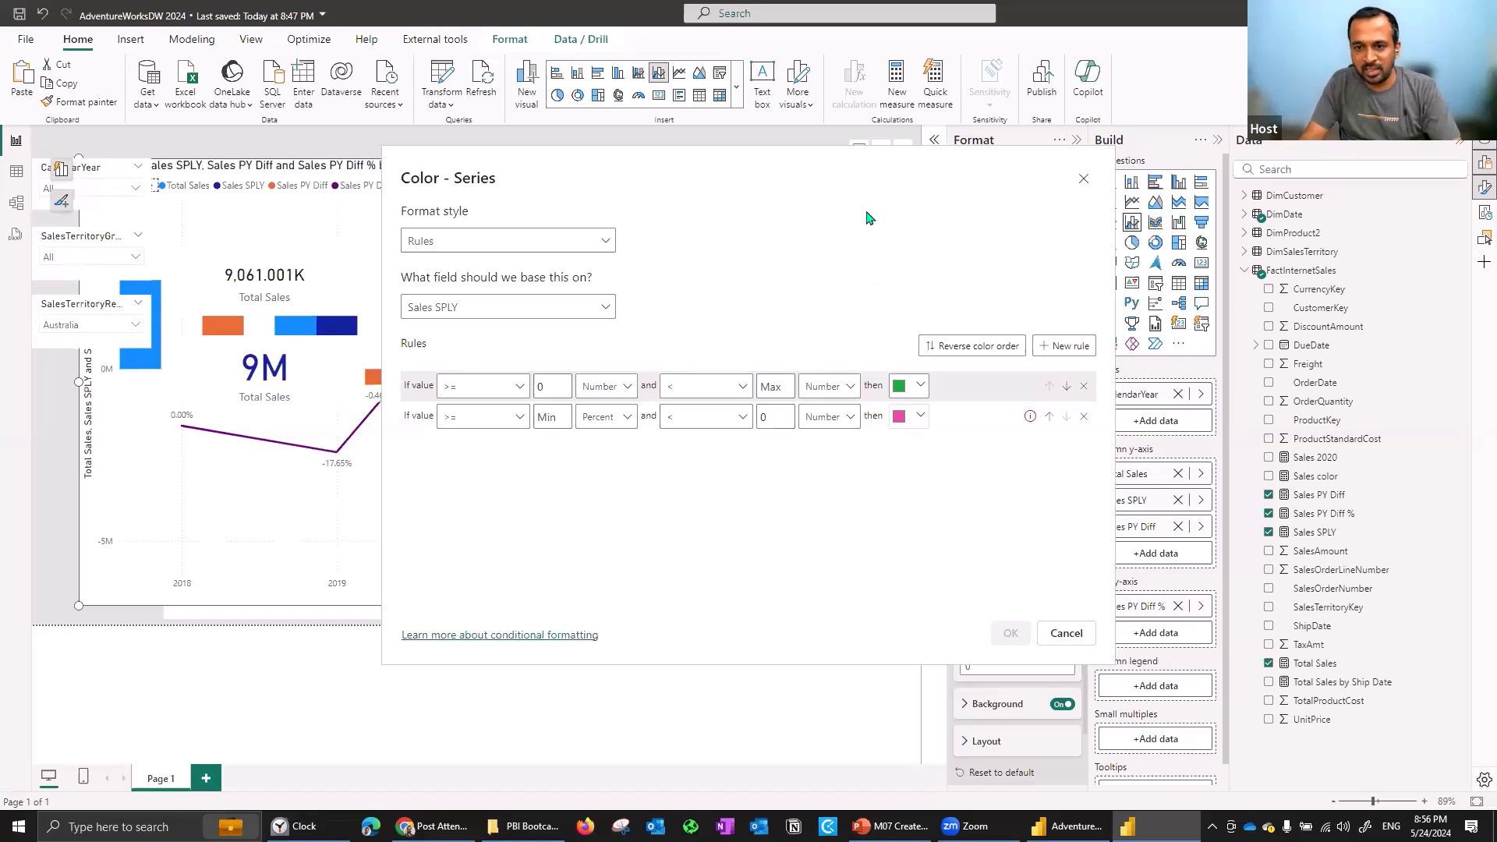
pyautogui.click(898, 193)
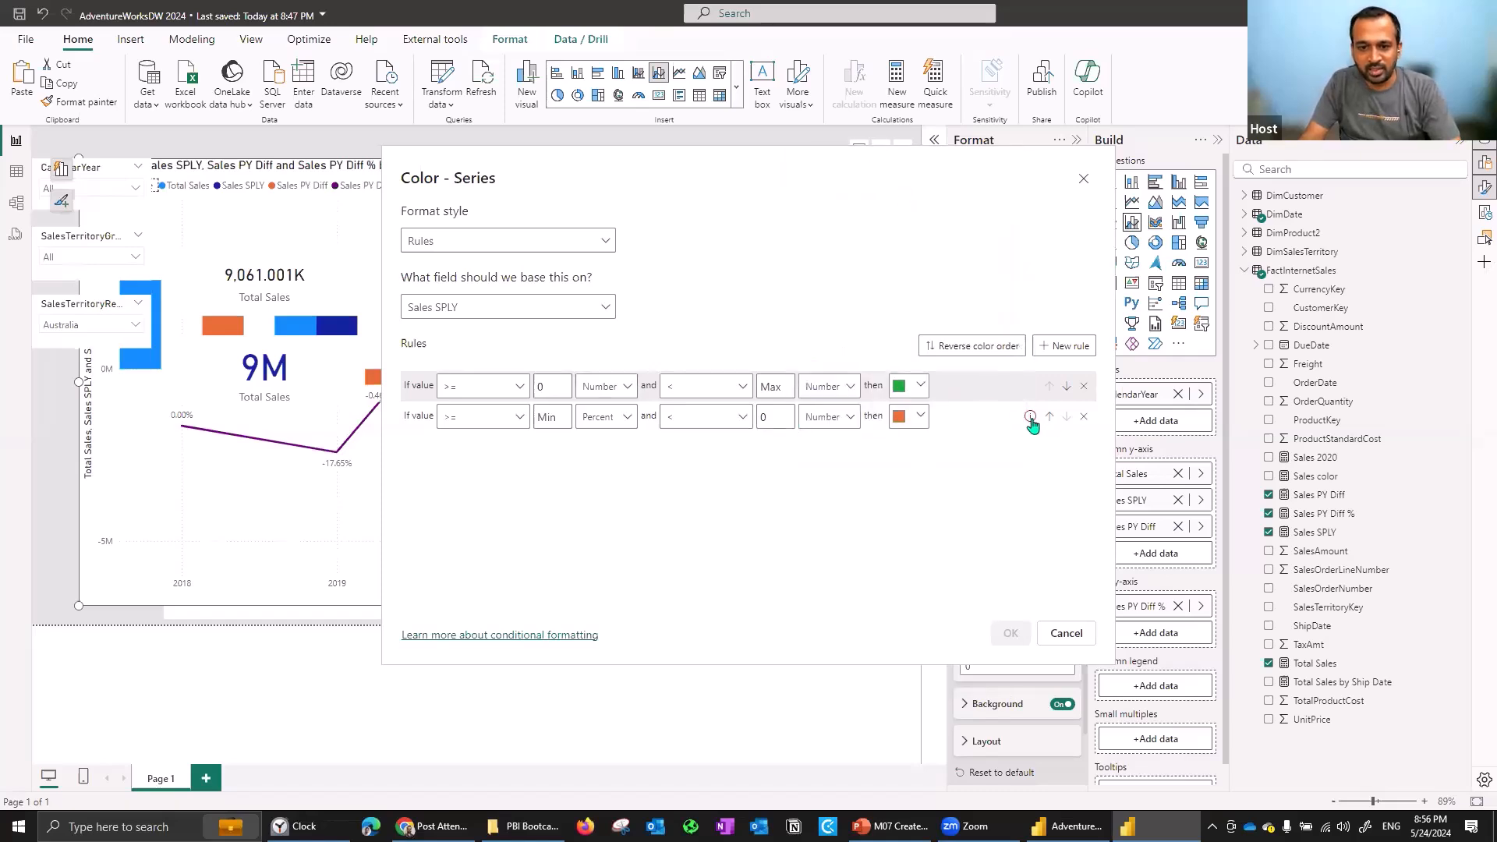
pyautogui.click(620, 417)
pyautogui.click(608, 446)
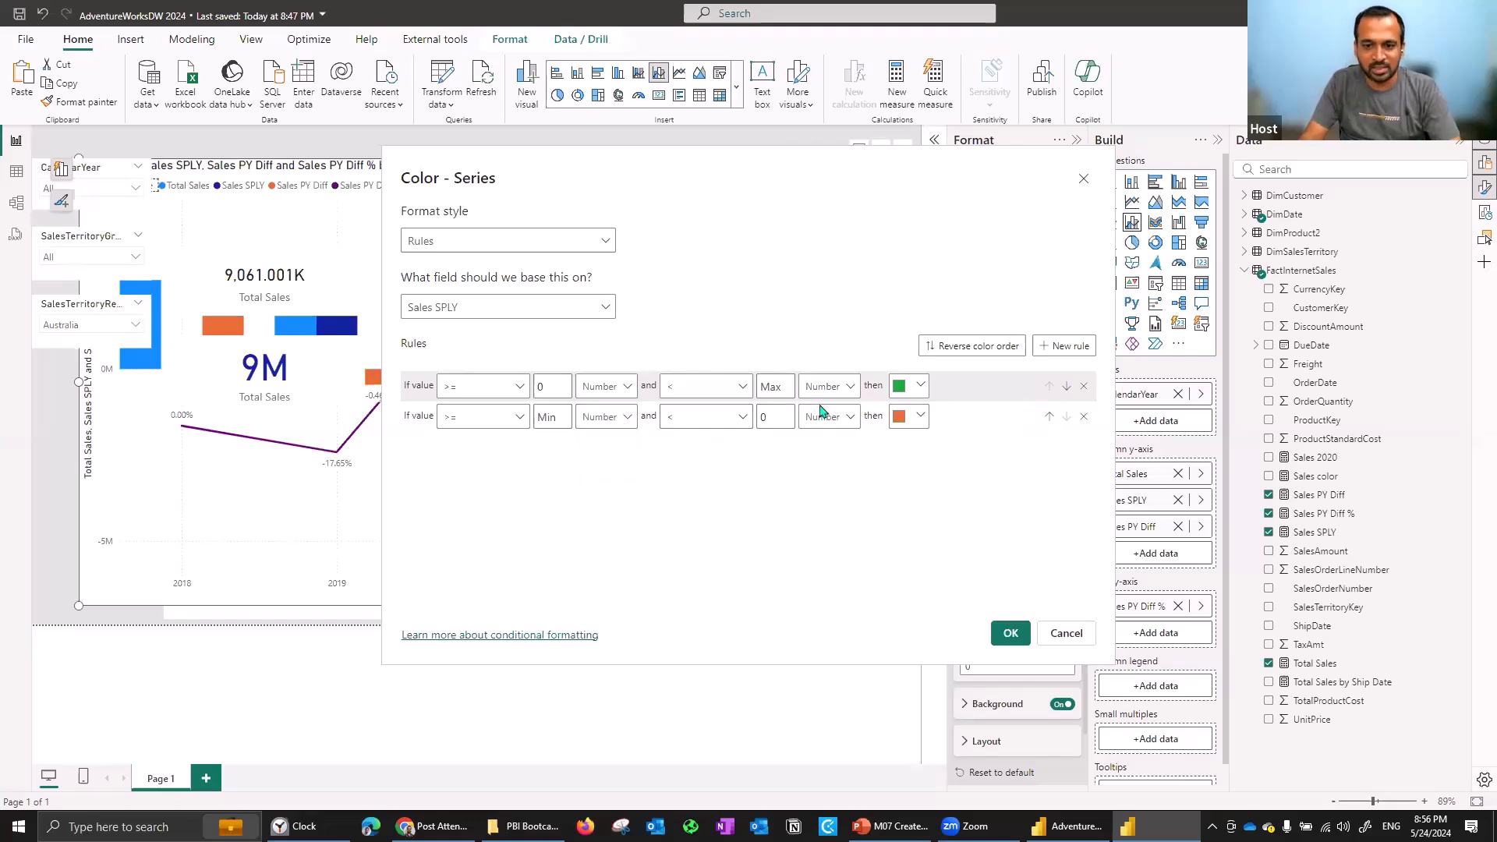
pyautogui.click(1011, 635)
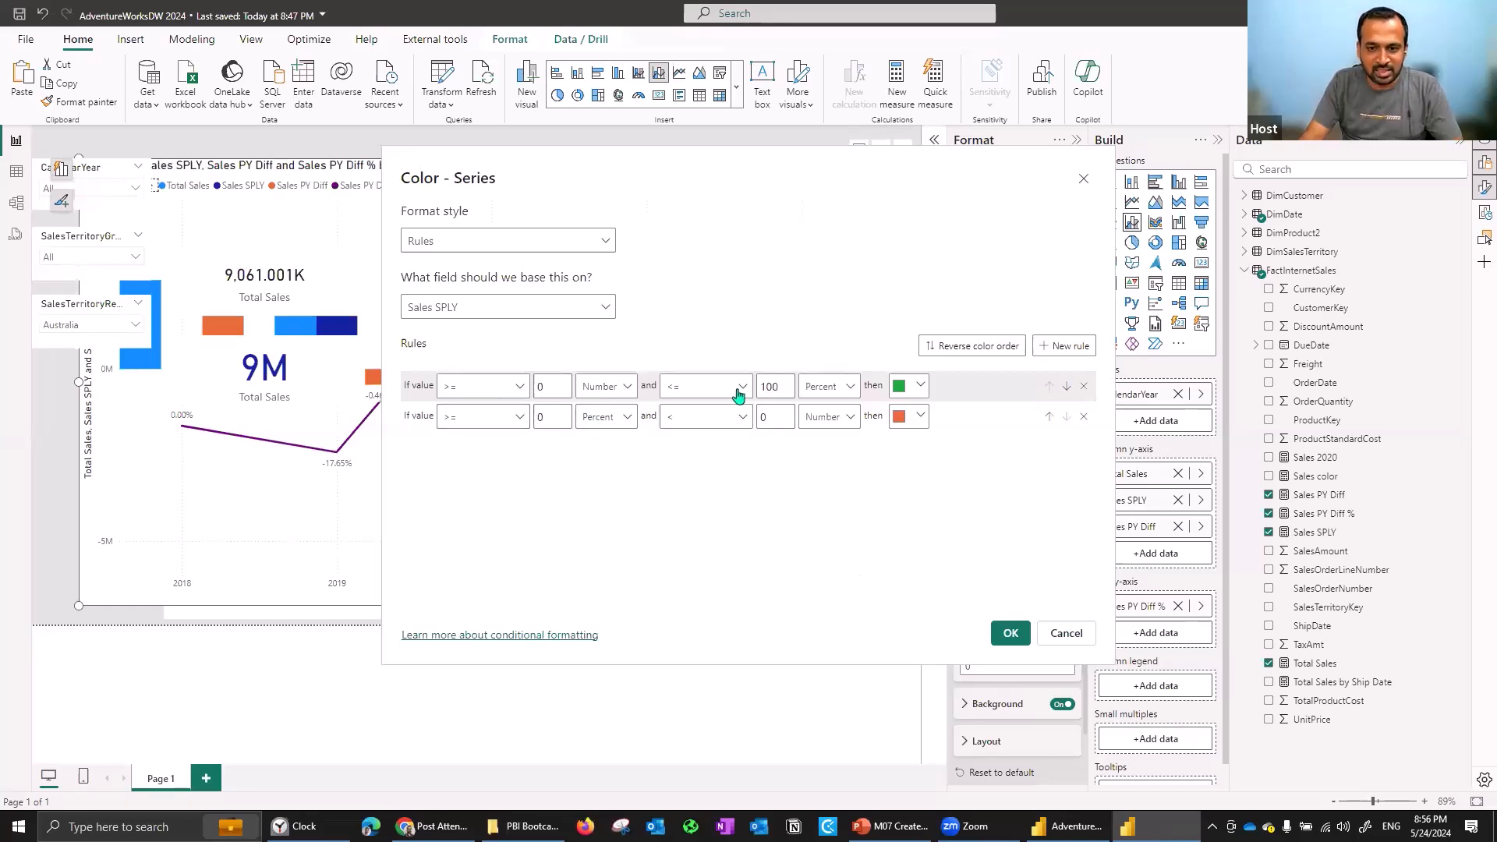
# Set the green rule's upper limit to Max and the orange rule's lower limit to Min, both as numbers, and apply them.
pyautogui.click(828, 388)
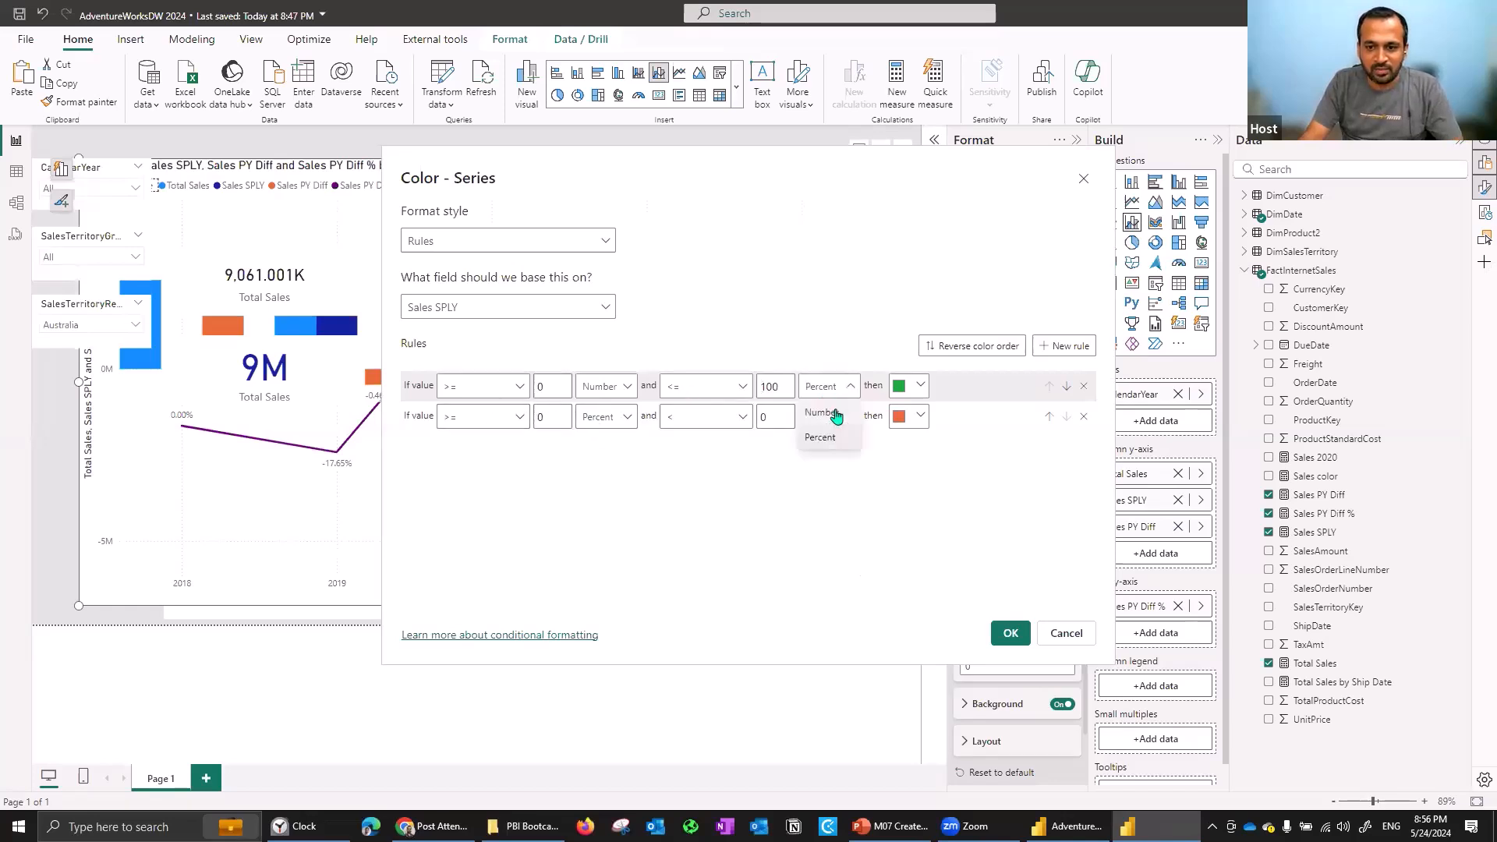
pyautogui.click(822, 412)
pyautogui.click(624, 417)
pyautogui.click(605, 442)
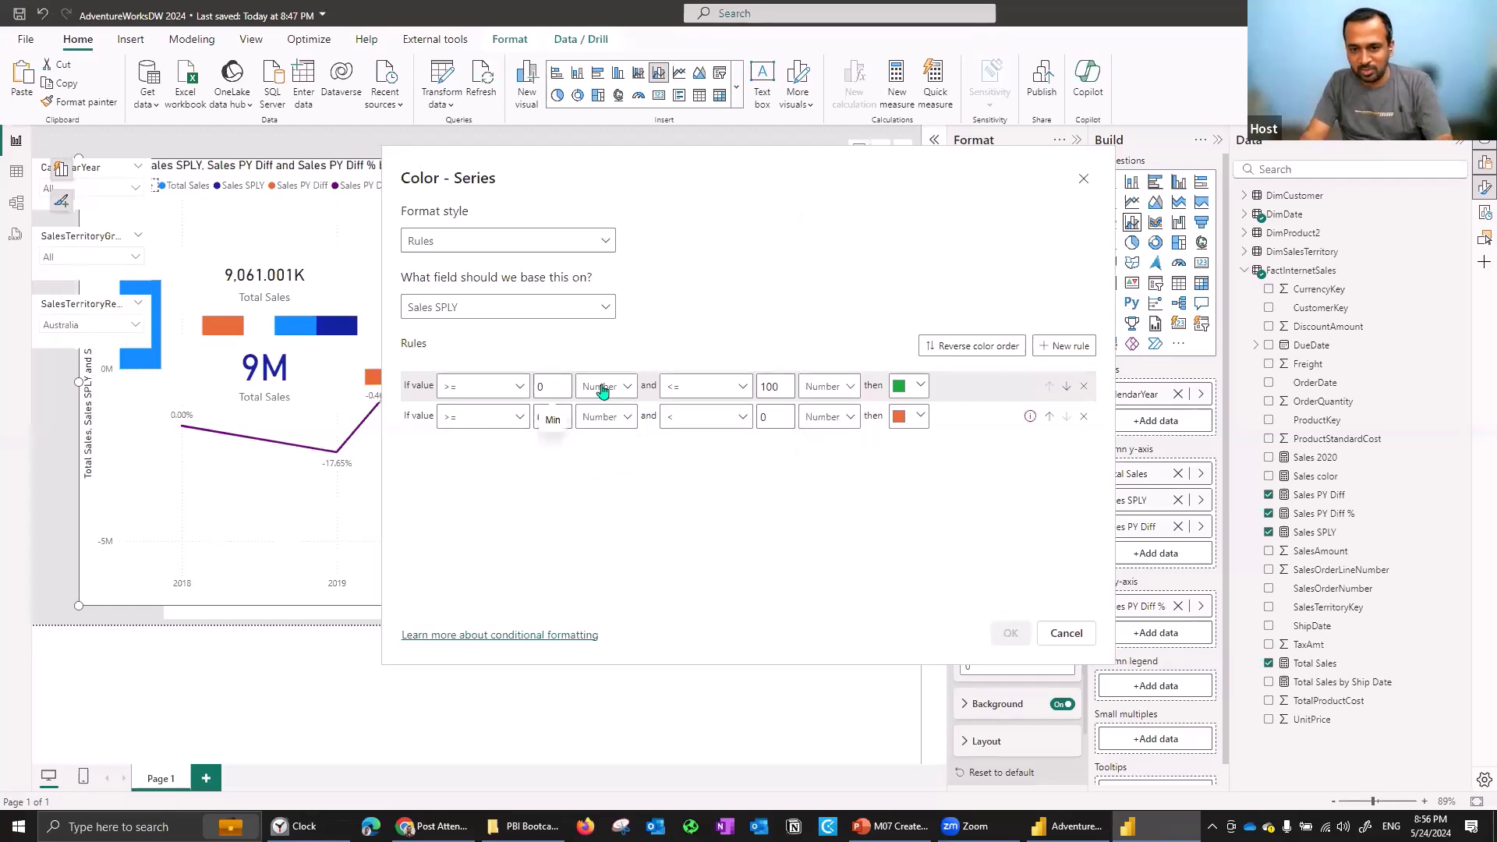
pyautogui.doubleClick(794, 386)
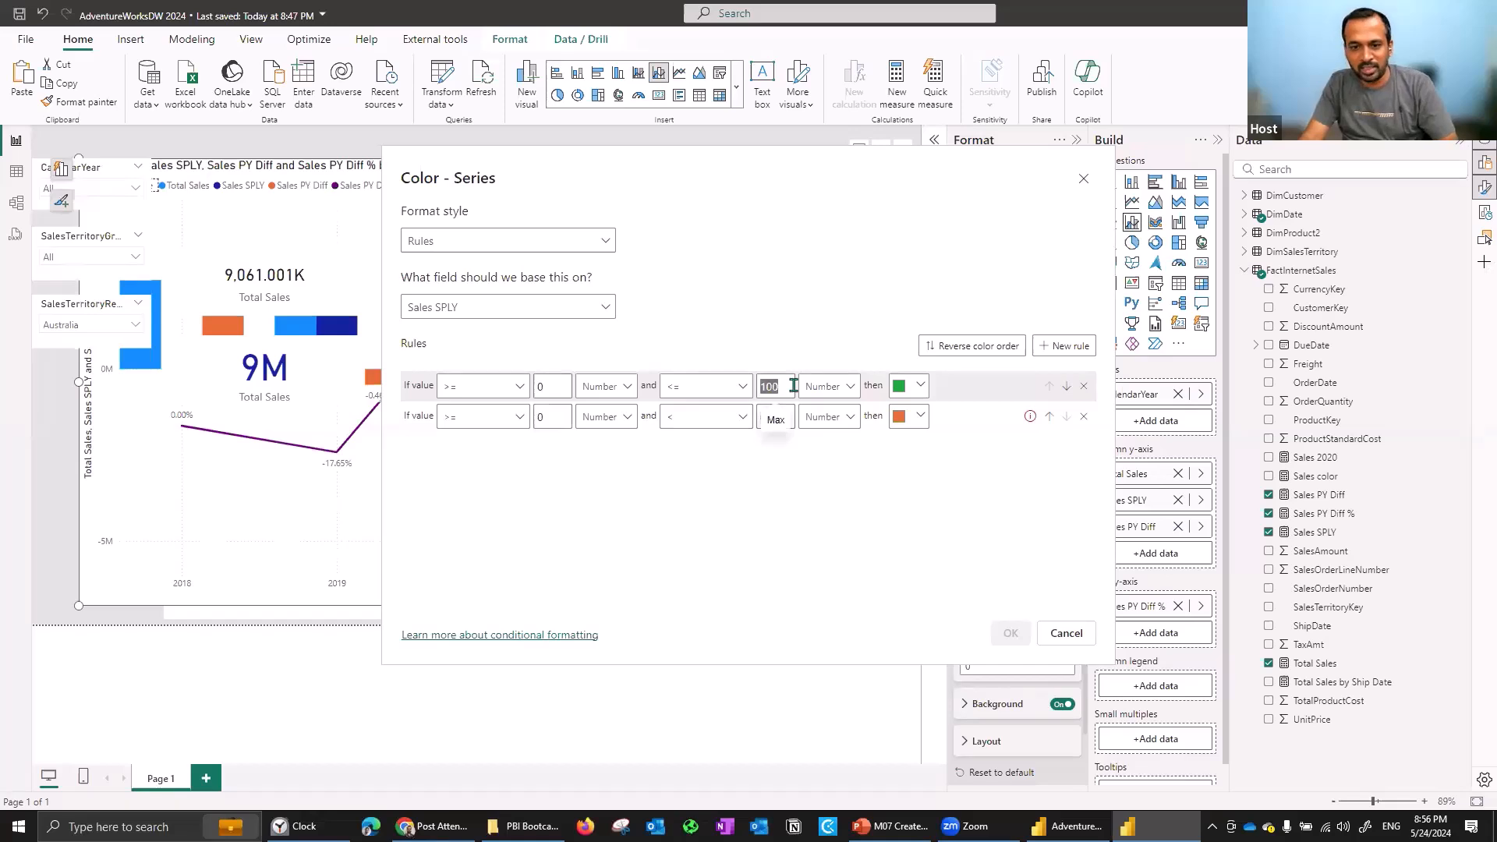
pyautogui.press('BackSpace')
pyautogui.doubleClick(557, 413)
pyautogui.press('BackSpace')
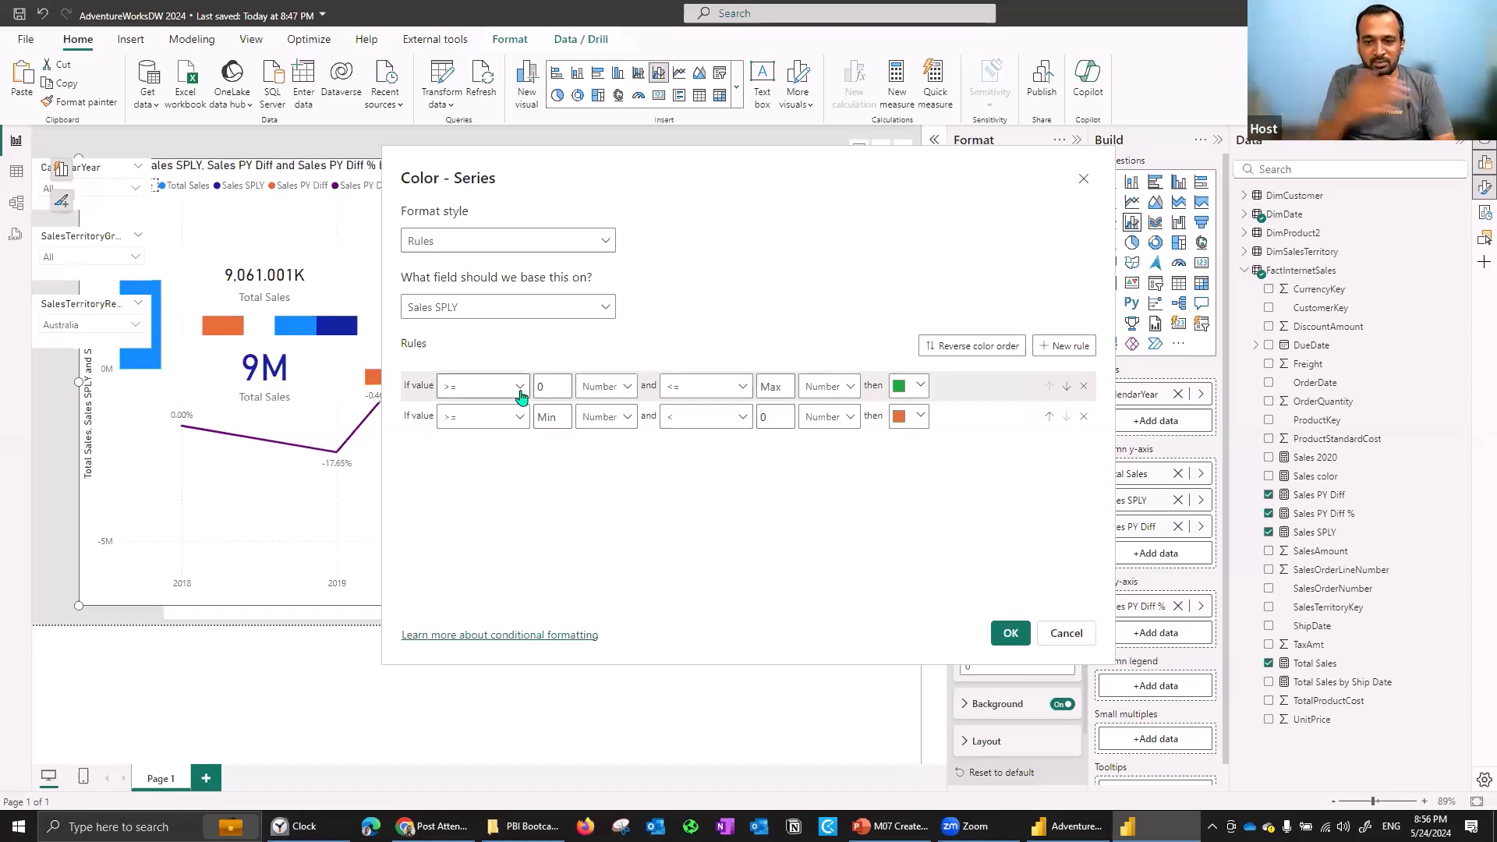
pyautogui.click(1009, 635)
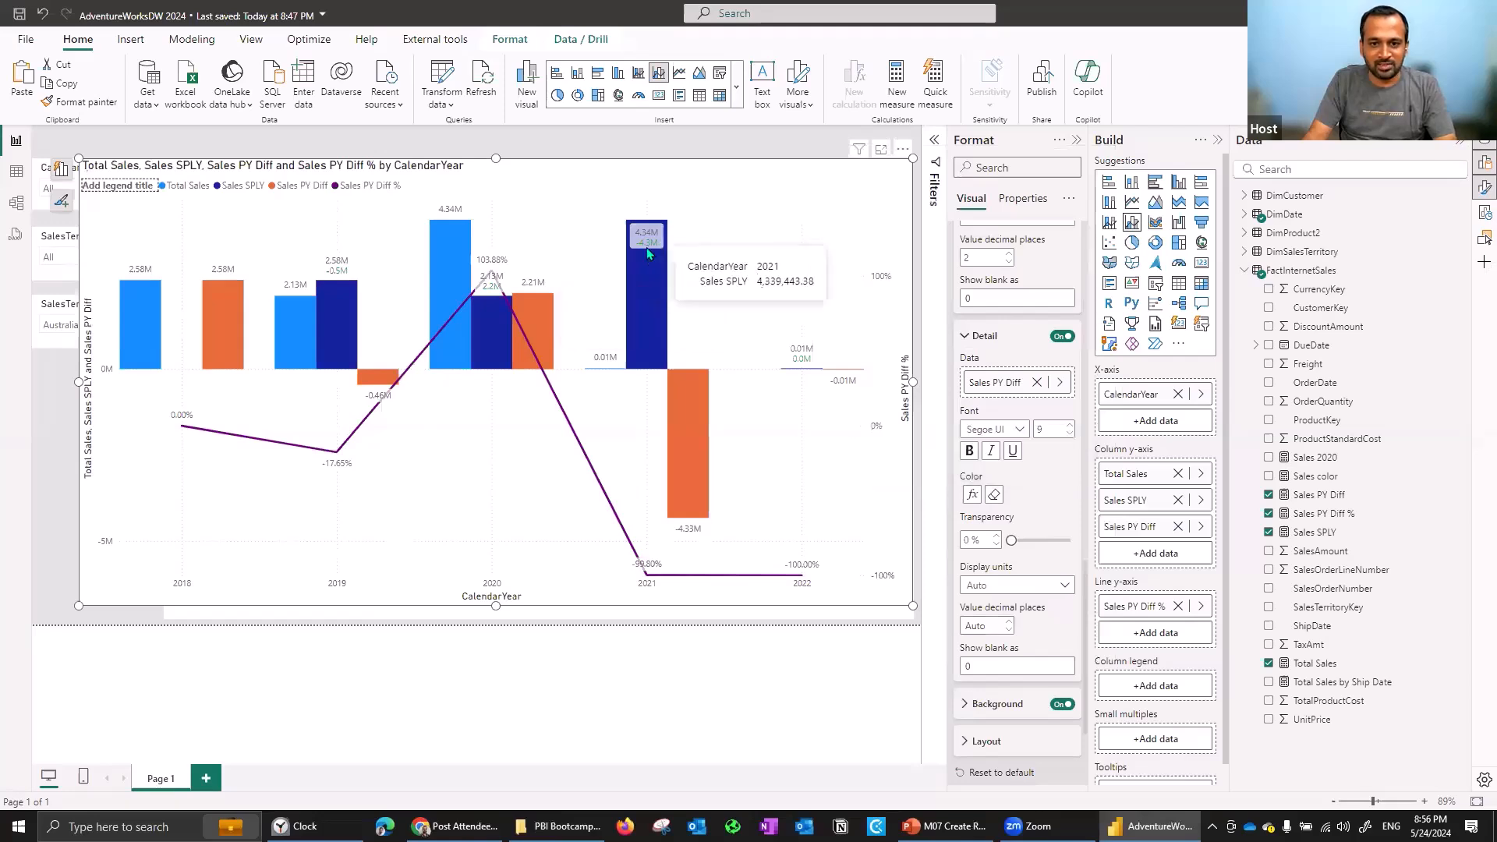
# Change the detail colour formatting to a gradient based on Sales SPLY, with orange for the lowest value and green for the highest.
pyautogui.click(974, 496)
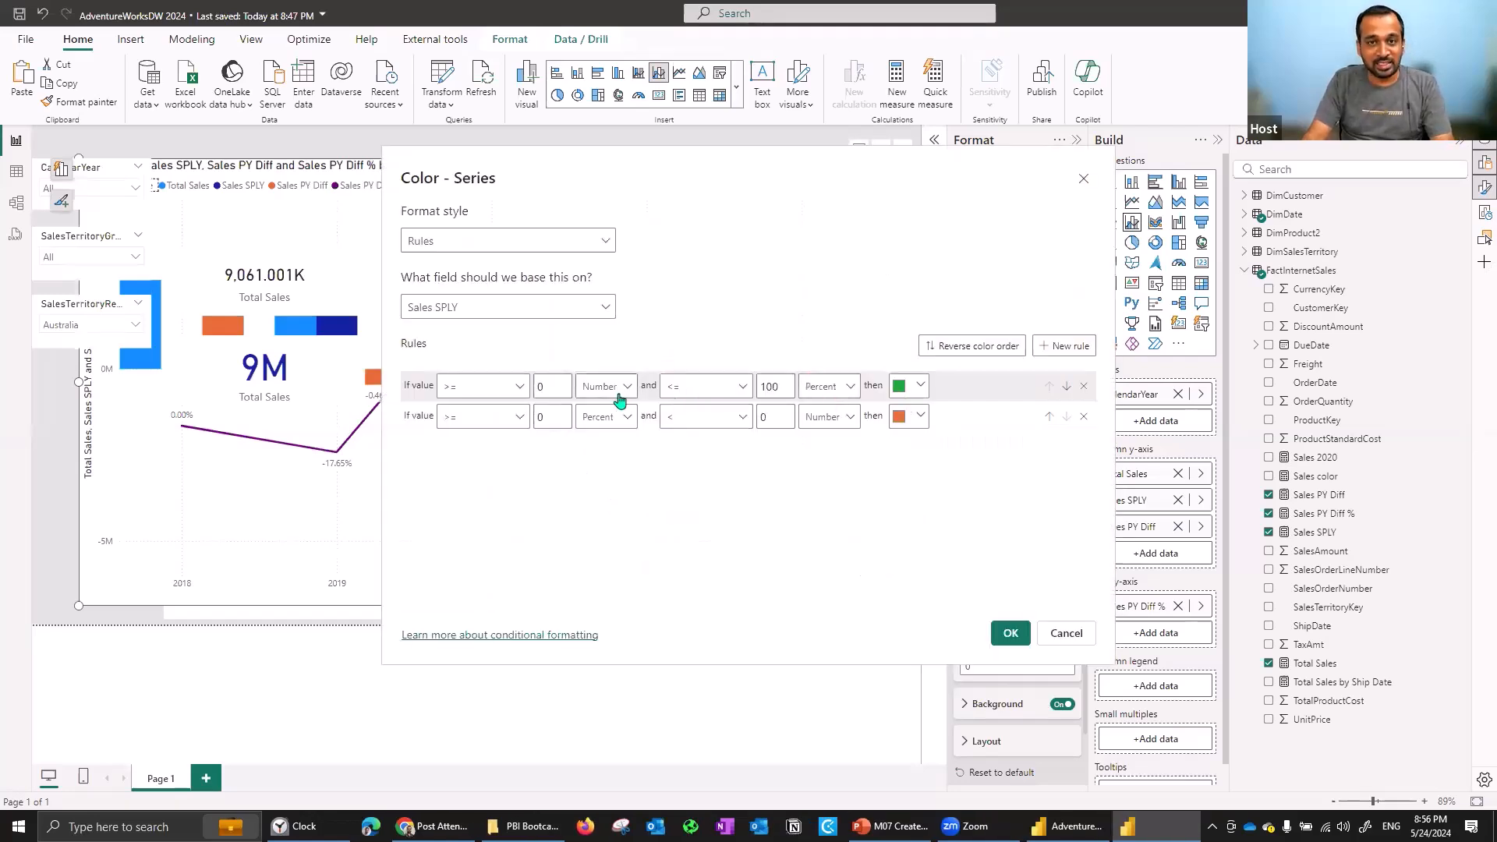
pyautogui.click(468, 240)
pyautogui.click(460, 271)
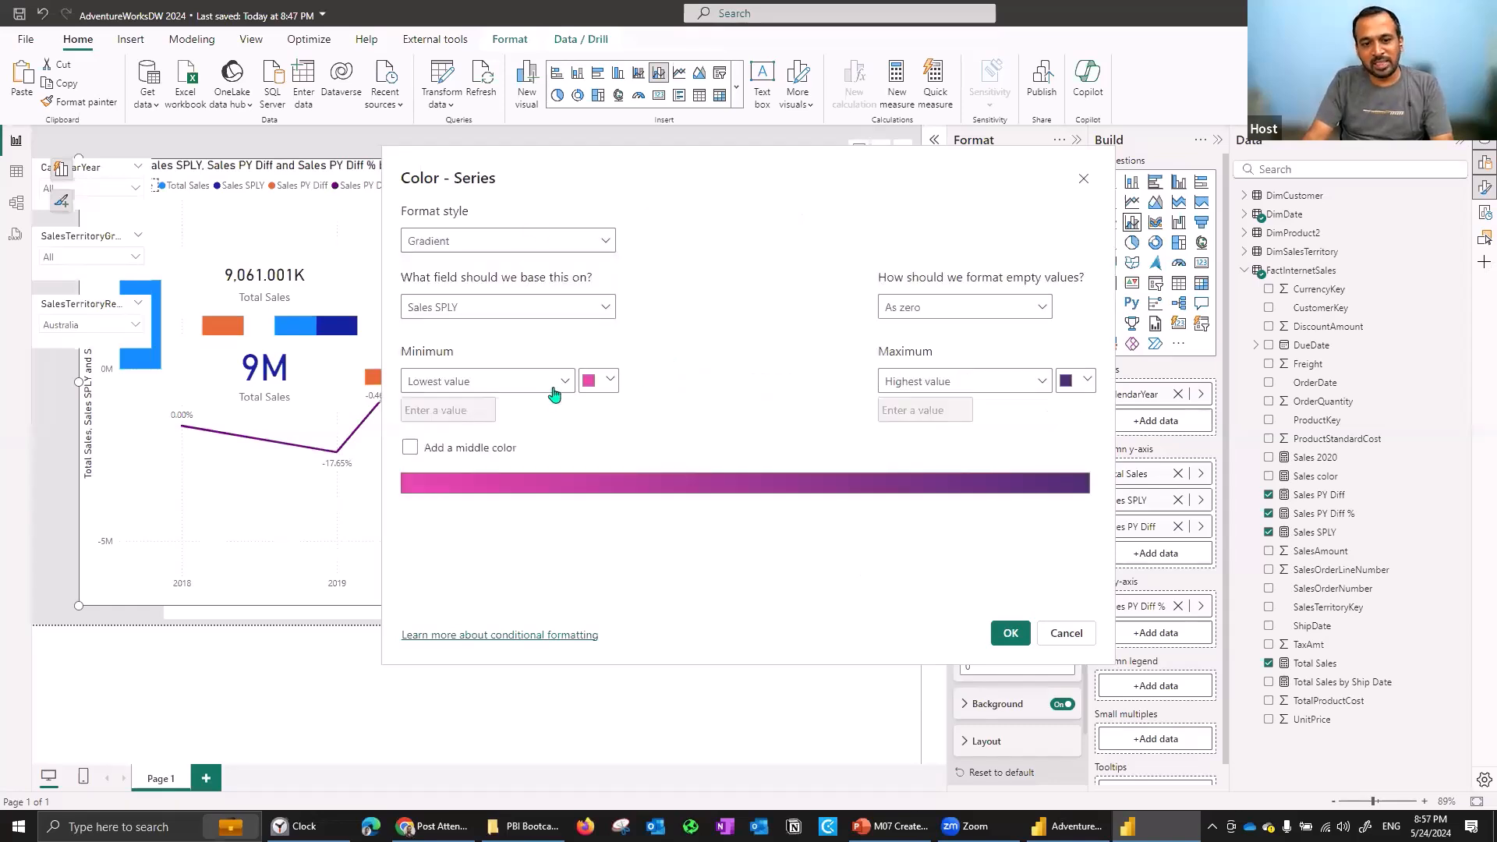
pyautogui.click(610, 380)
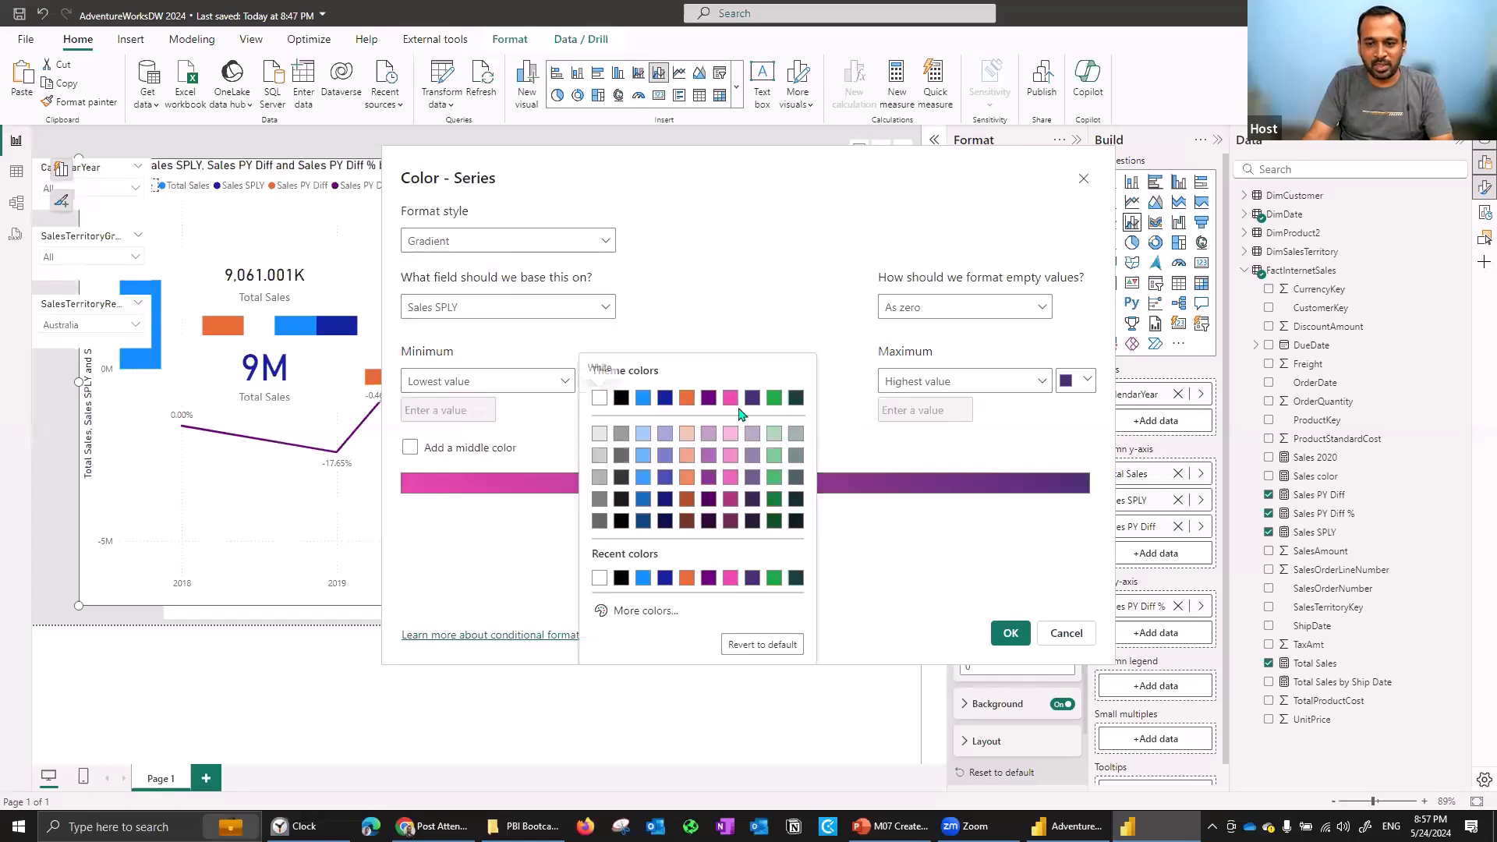
pyautogui.click(686, 398)
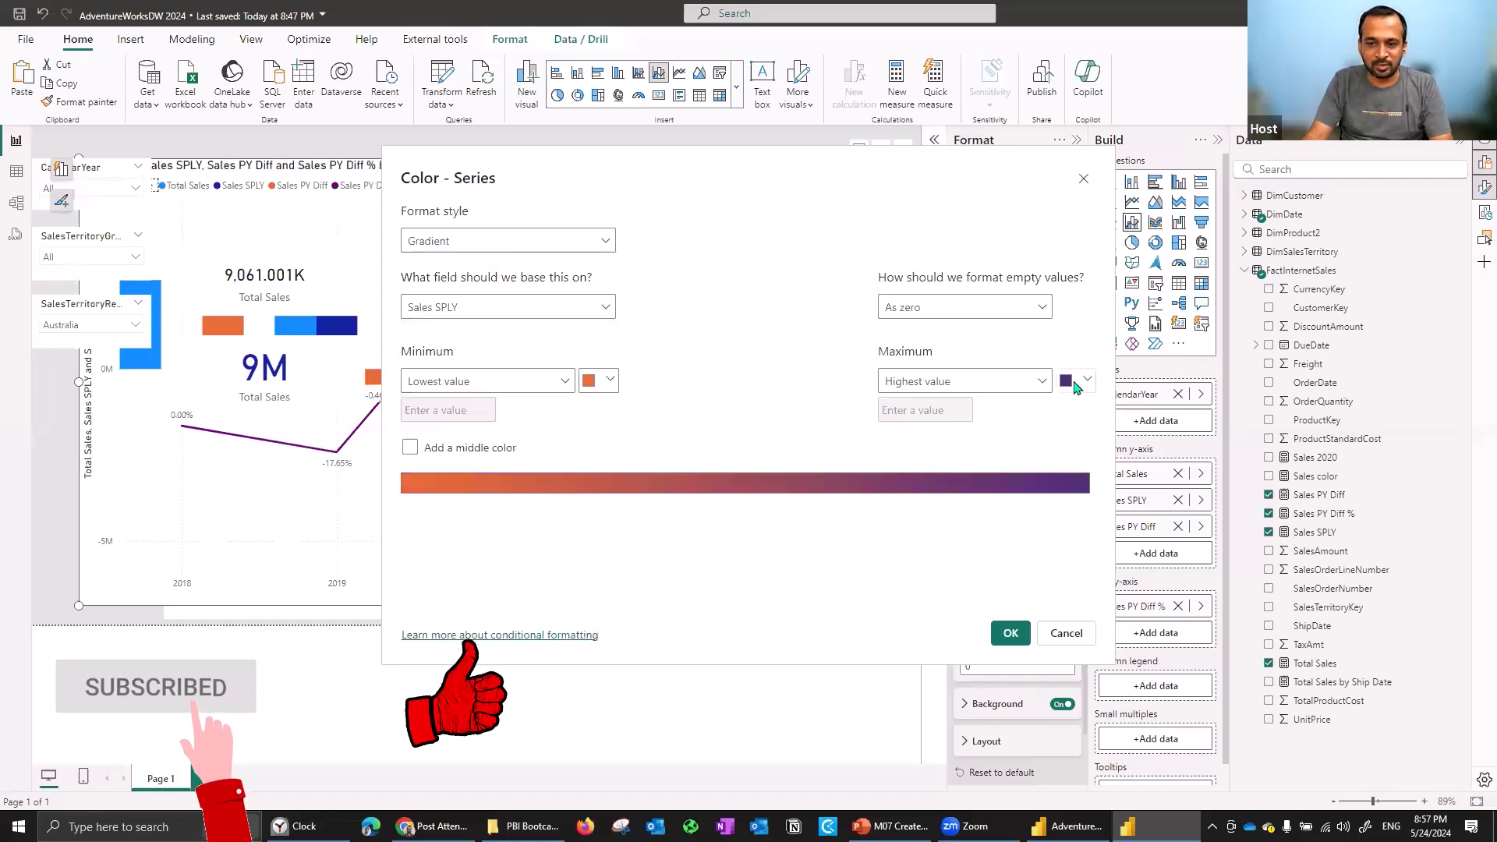
pyautogui.click(1076, 381)
pyautogui.click(1050, 397)
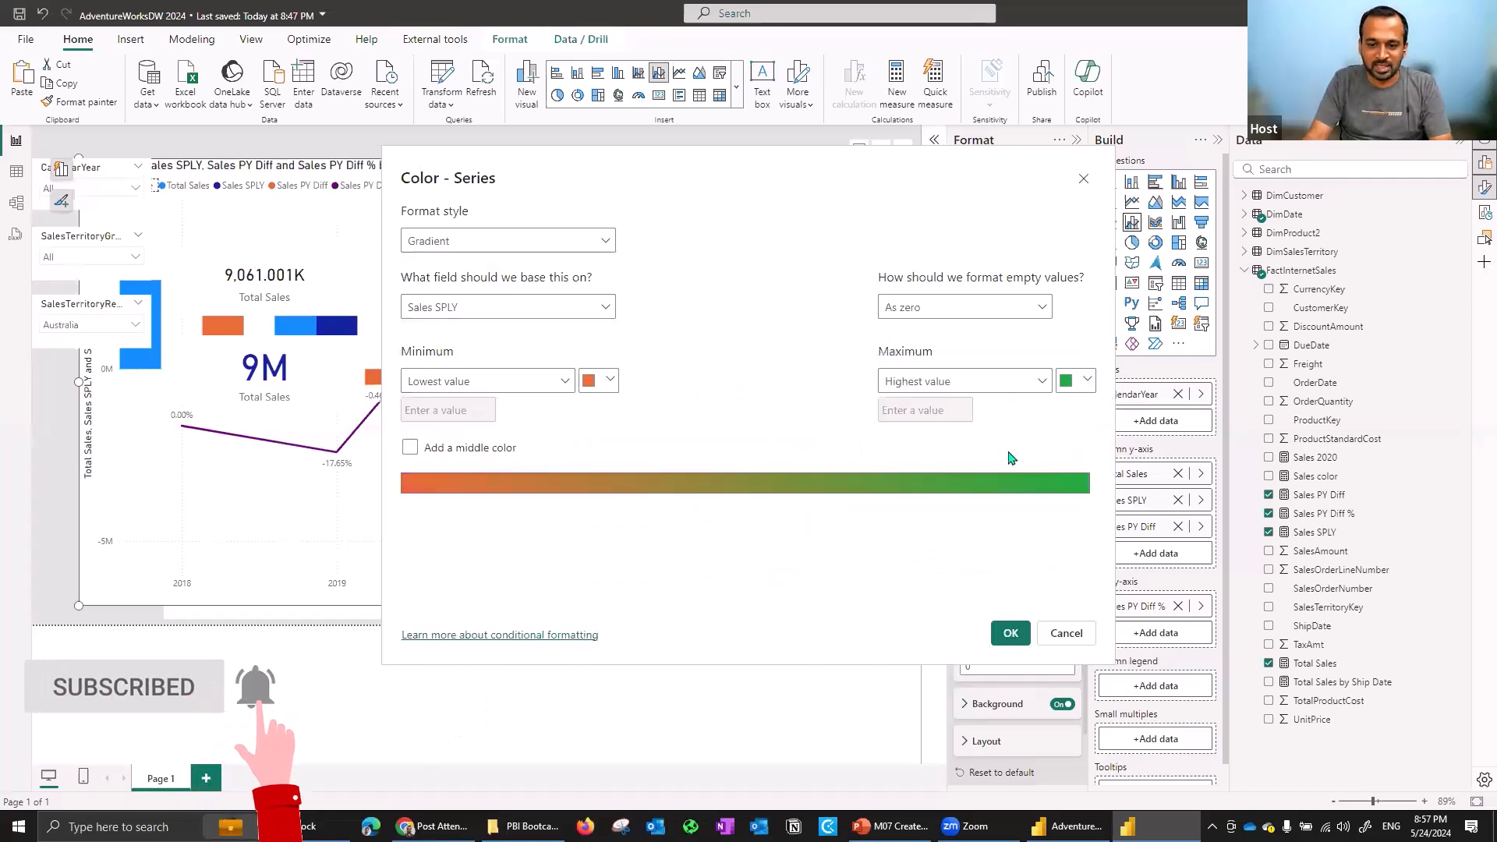
pyautogui.click(1011, 632)
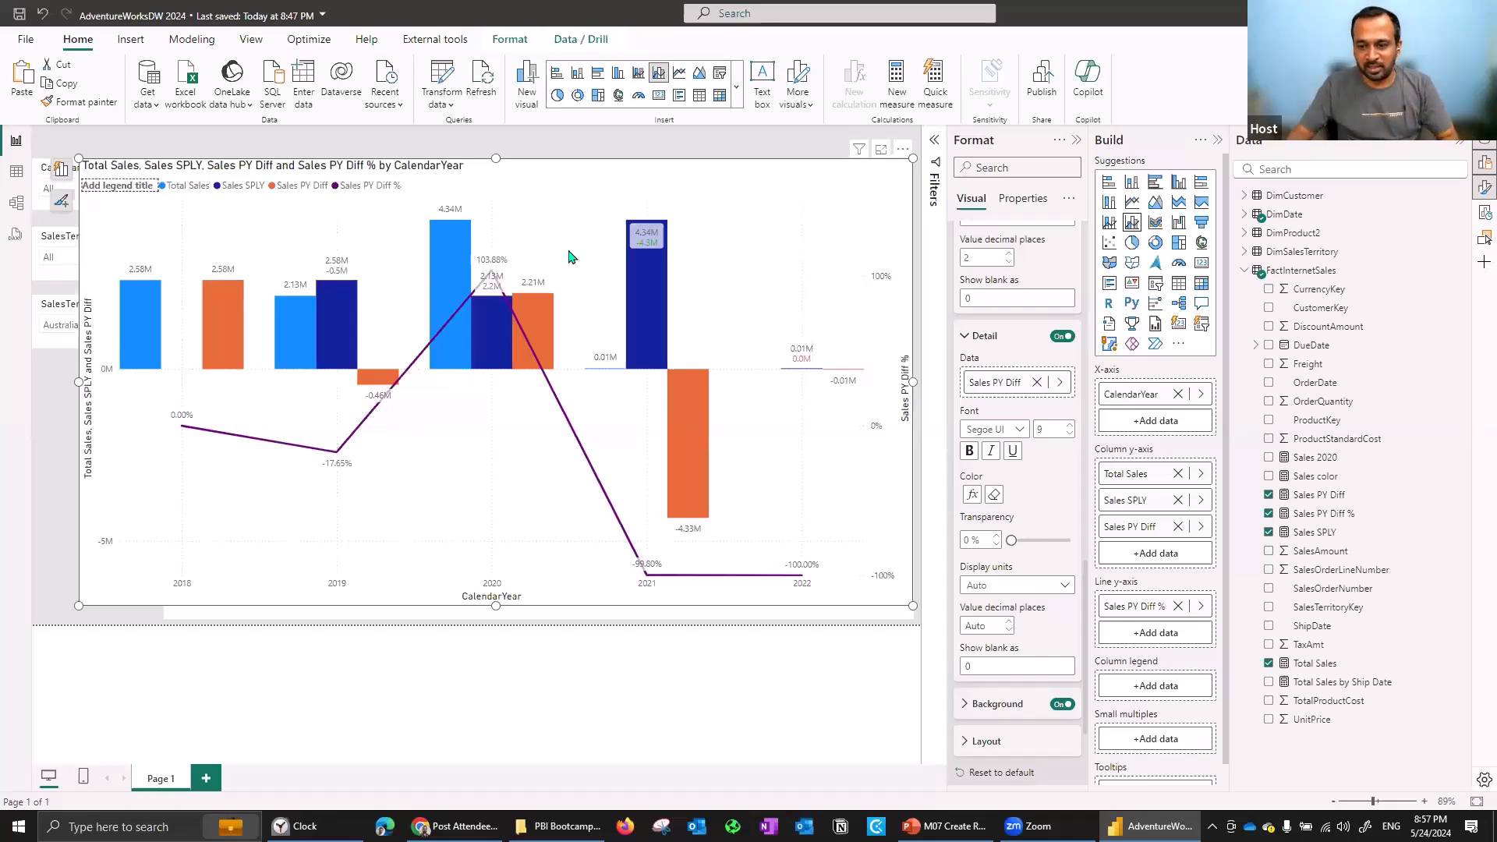
# Remove Sales PY Diff from the combo chart's column values and place Sales SPLY ahead of Total Sales.
pyautogui.moveTo(658, 250)
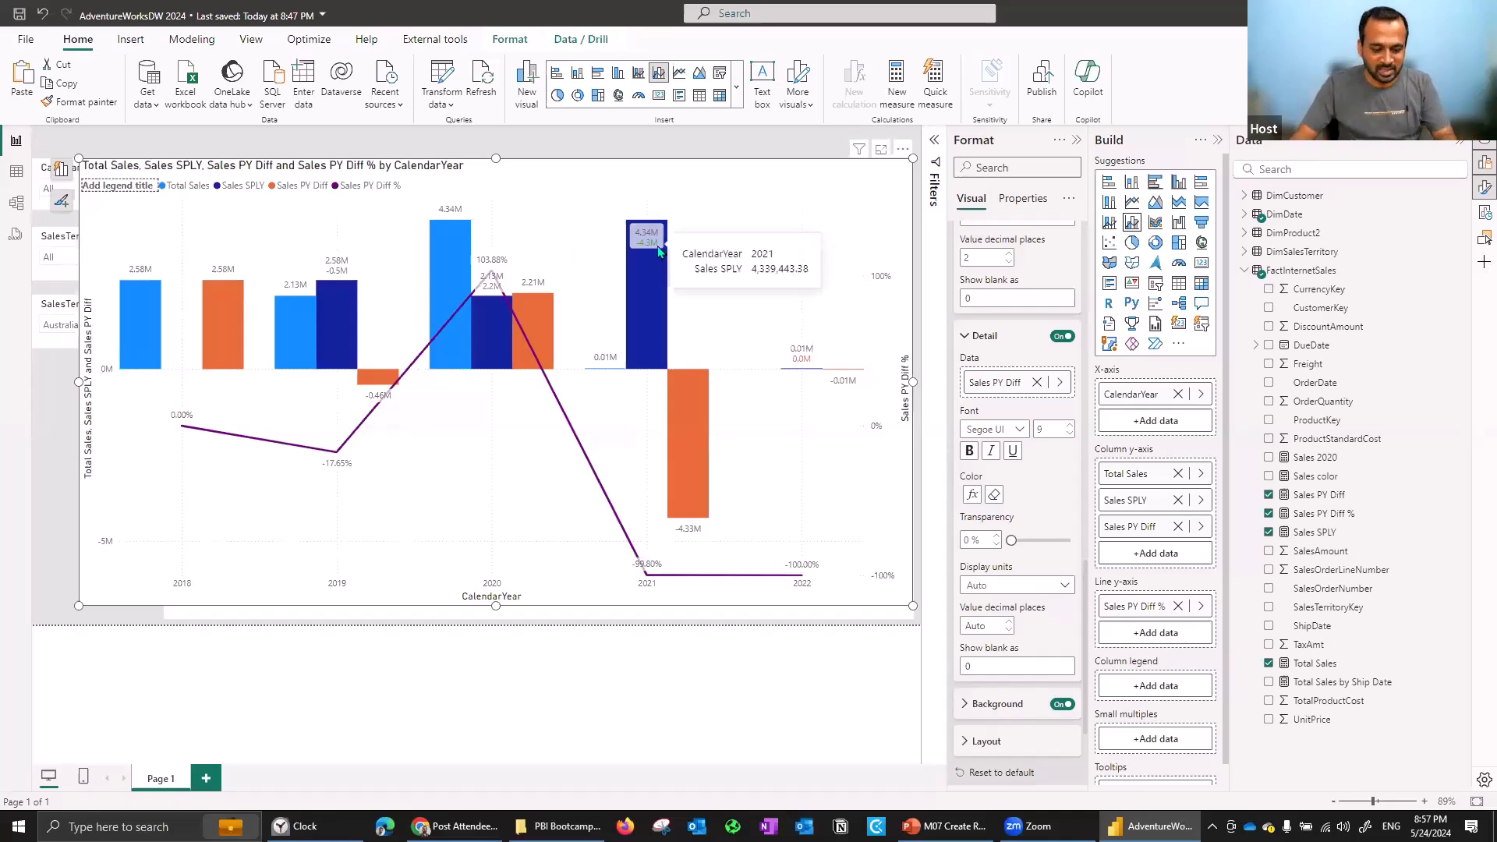
pyautogui.moveTo(677, 521)
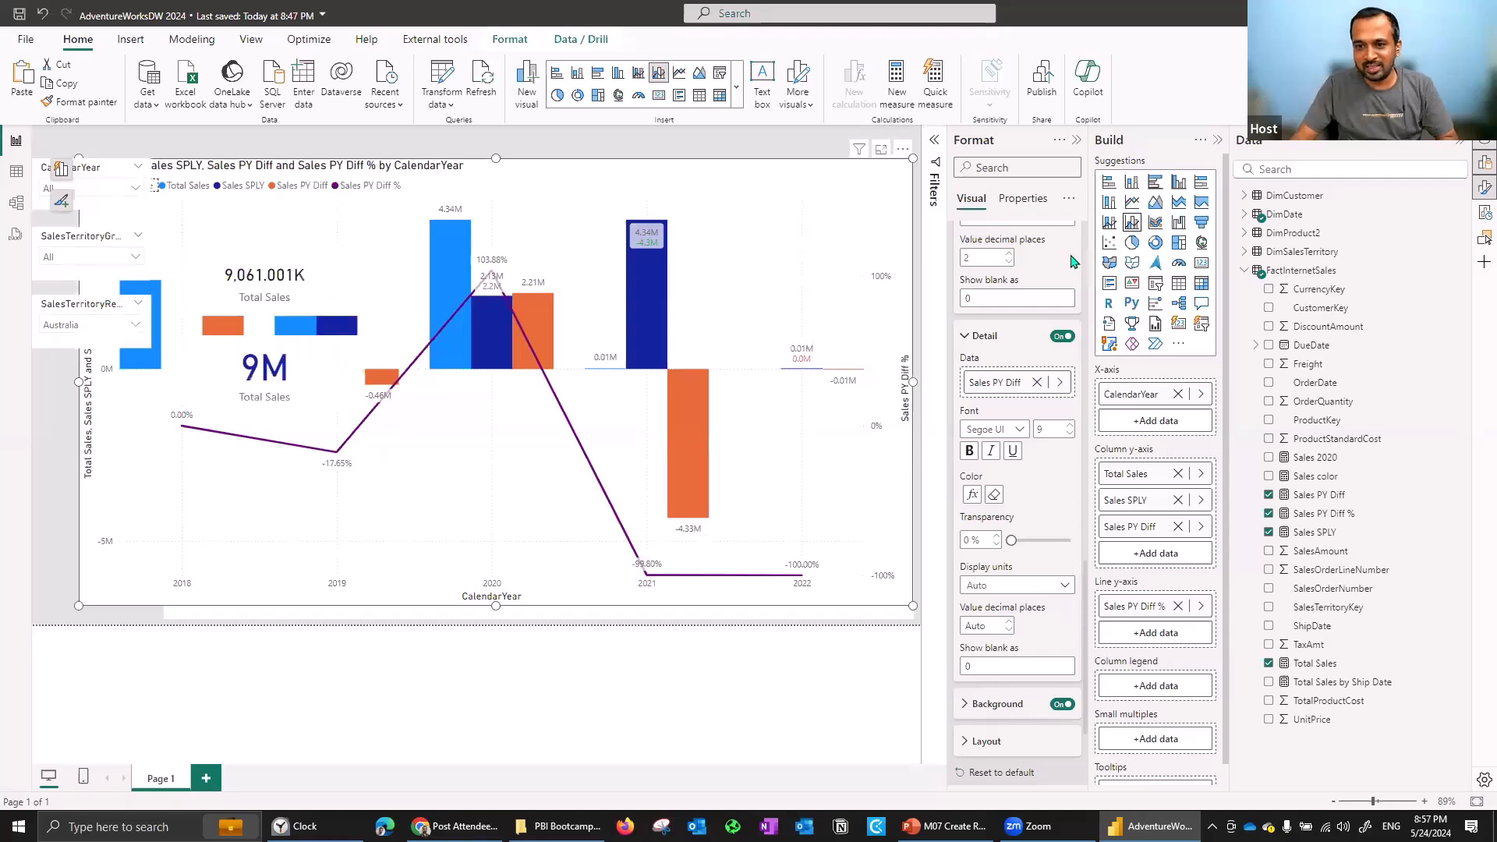
pyautogui.click(1177, 526)
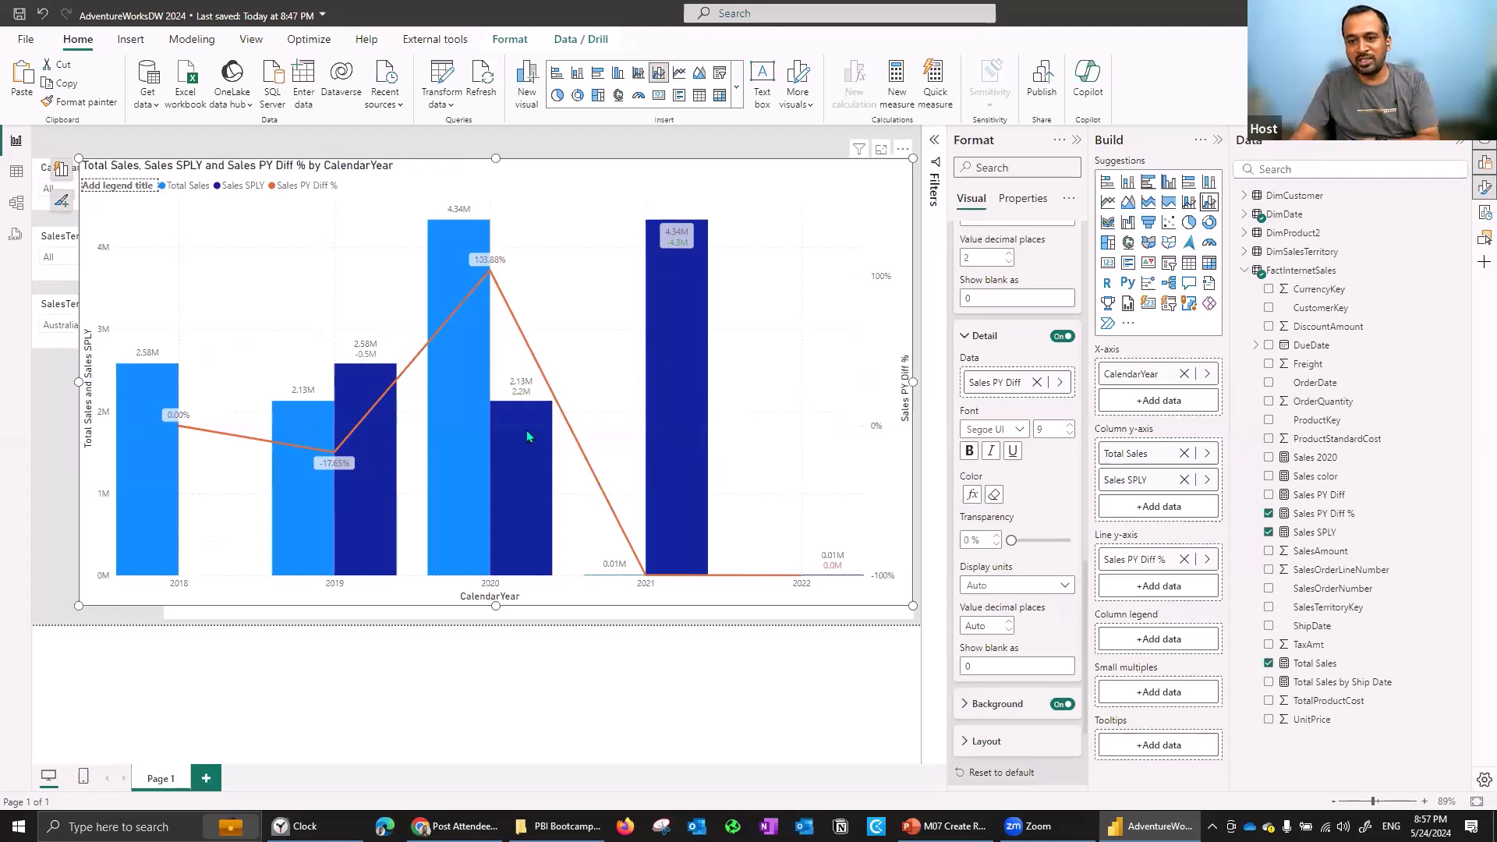
pyautogui.moveTo(527, 416)
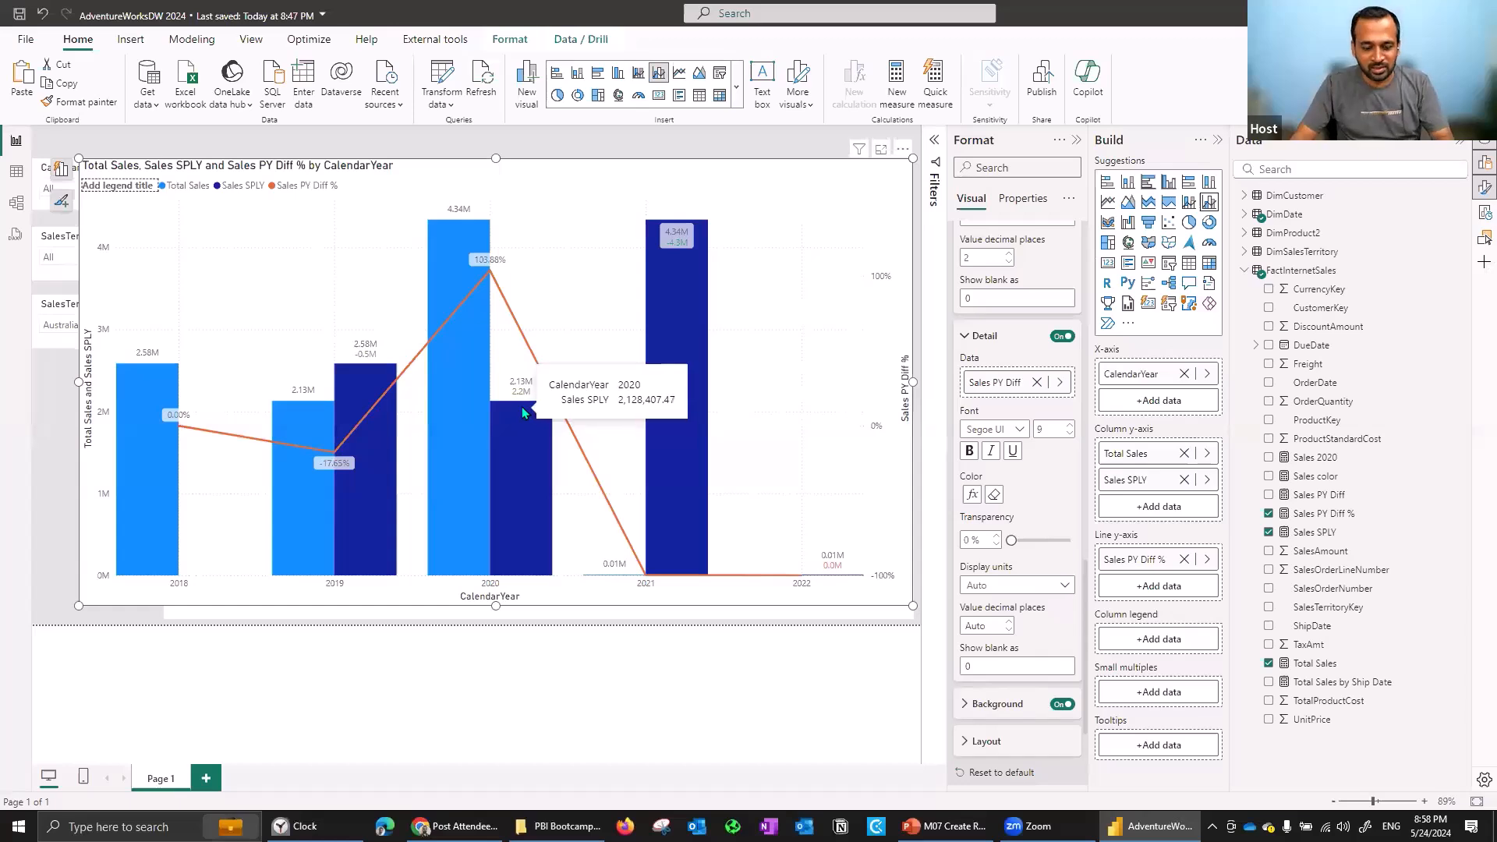
pyautogui.moveTo(1124, 459); pyautogui.dragTo(1126, 504)
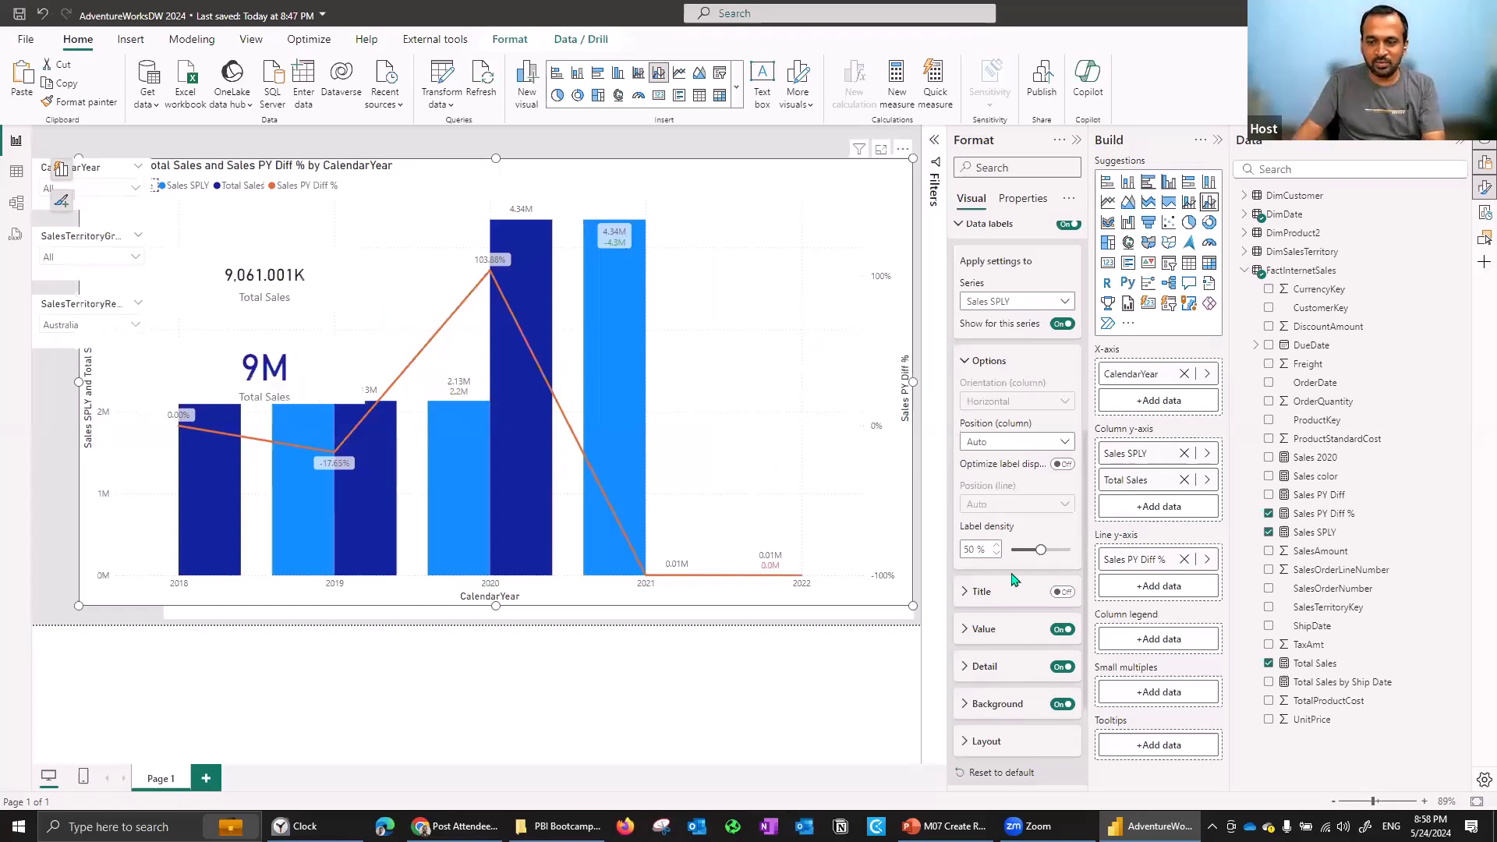
# Direct the data label settings to the Total Sales series and shrink the combo chart to fit beside the cards, above the Sales by Region matrix.
pyautogui.click(1005, 303)
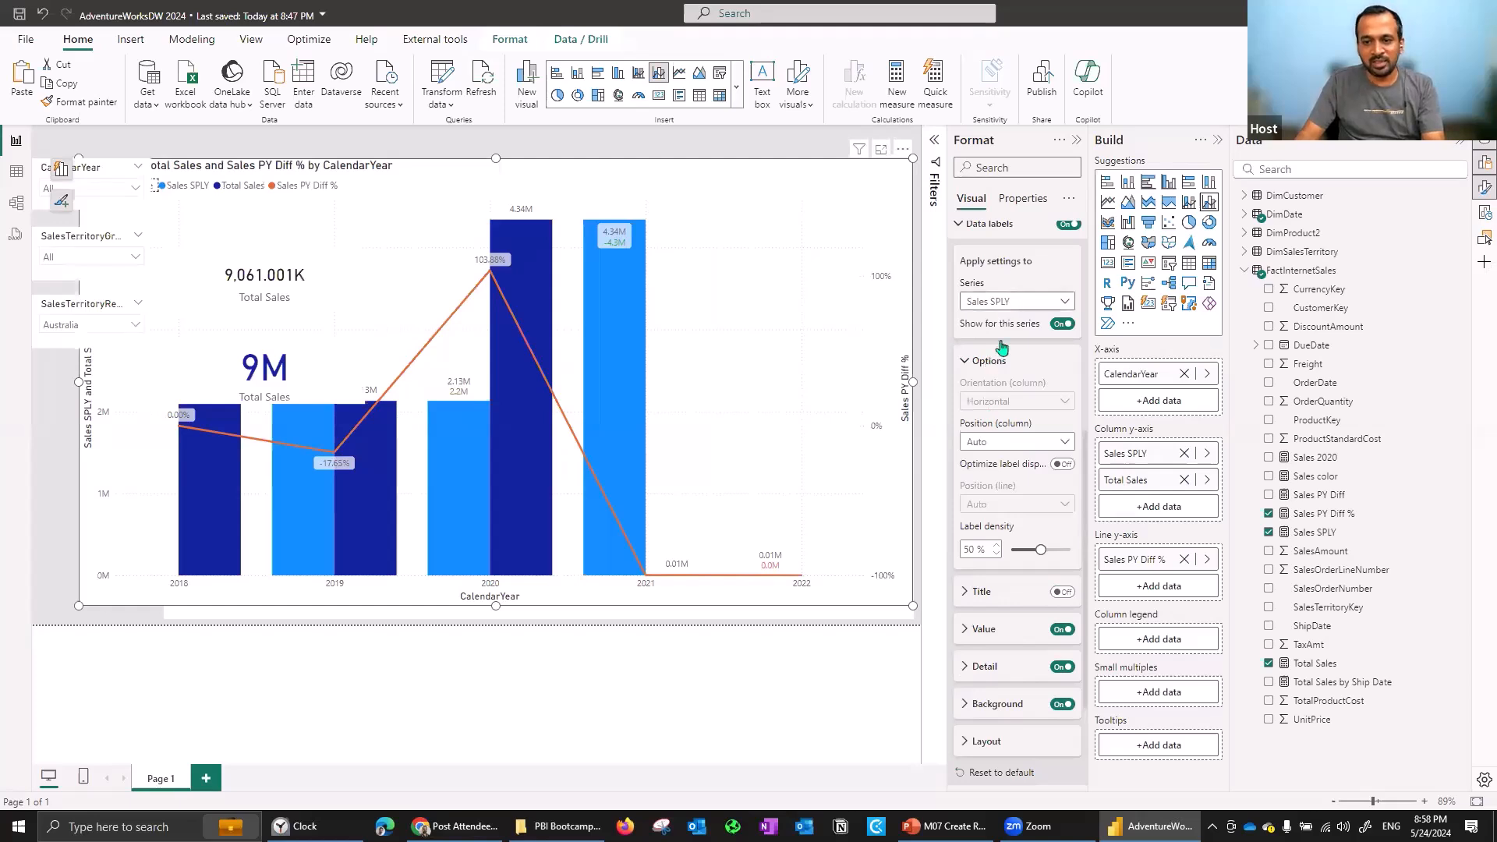
pyautogui.click(1016, 364)
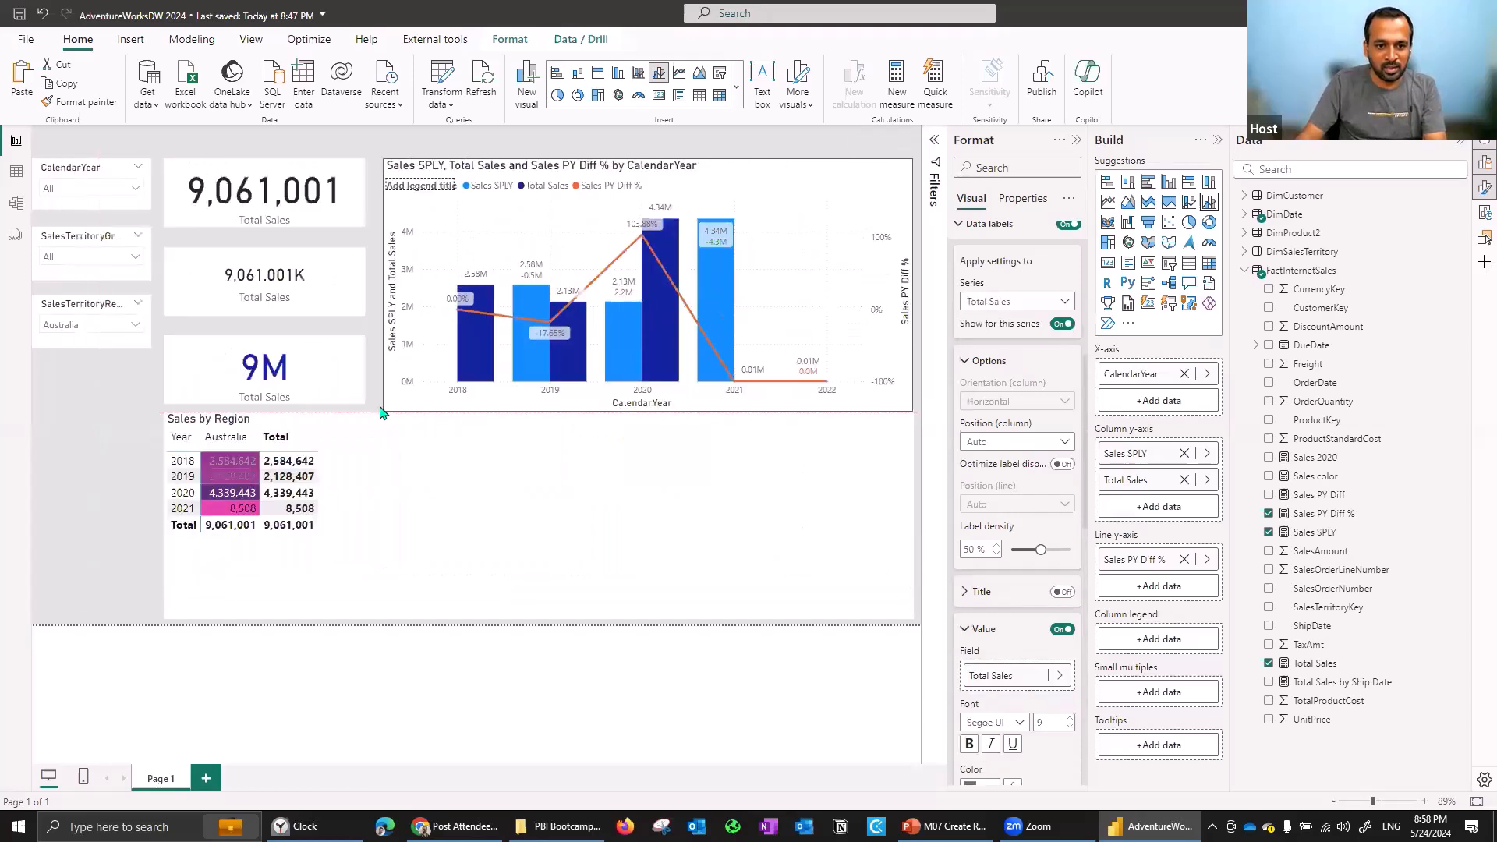
pyautogui.moveTo(382, 409); pyautogui.dragTo(377, 403)
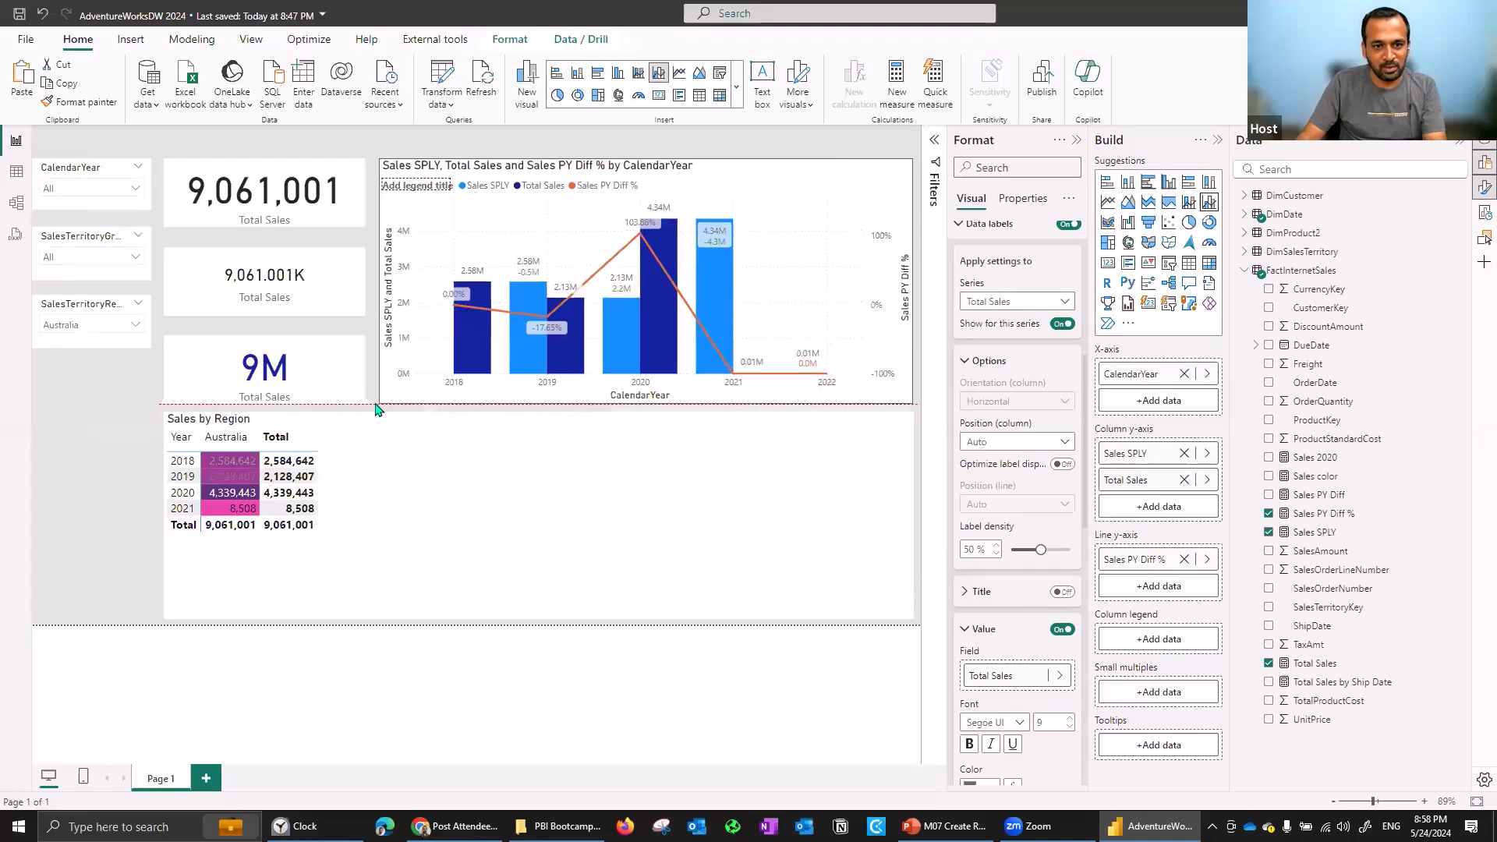
pyautogui.click(450, 147)
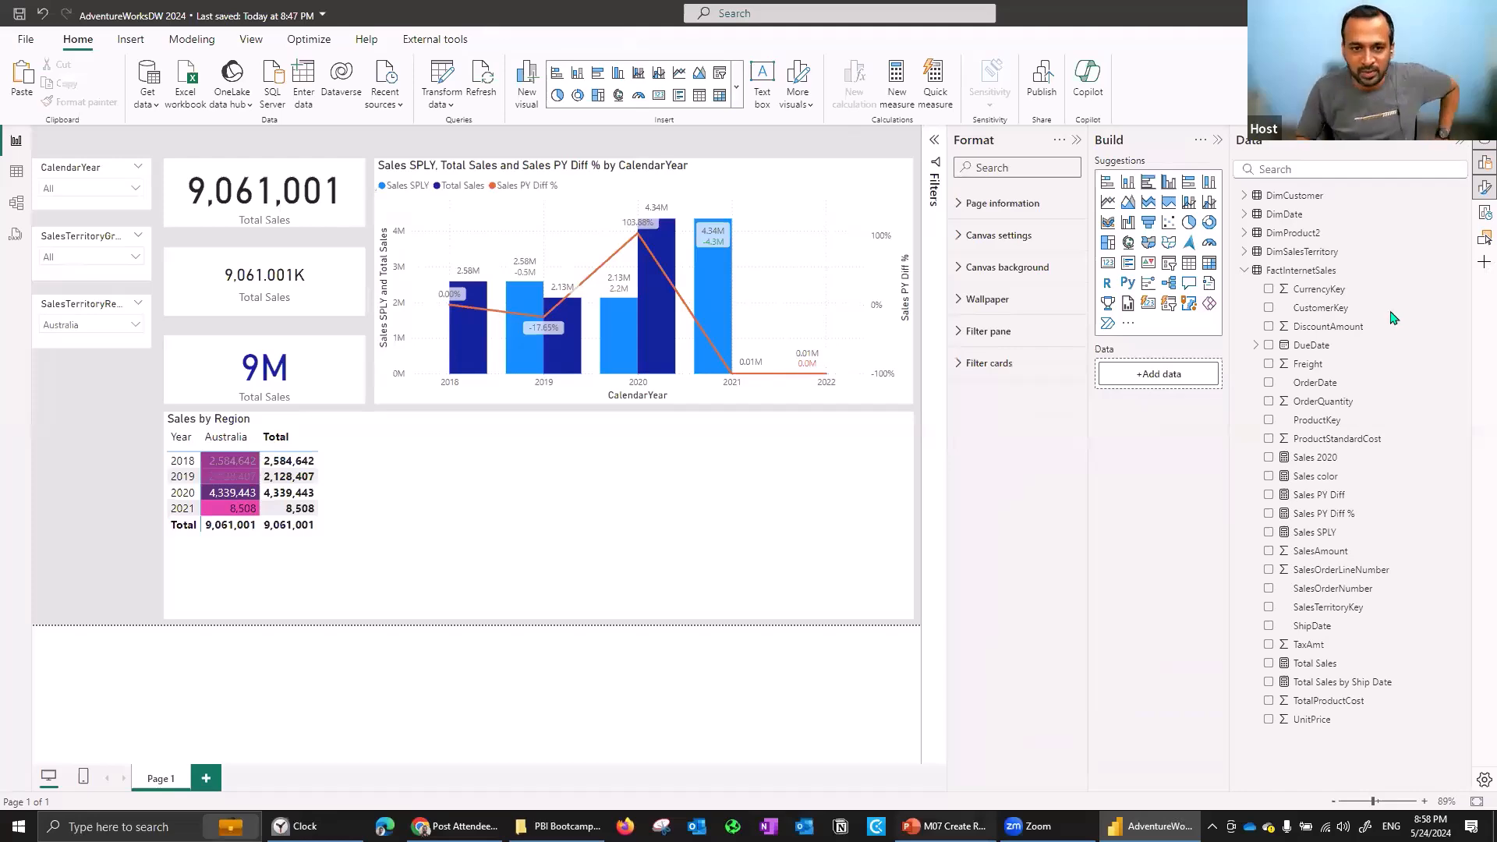
# Switch to the M07 Create Reports presentation, go through the slides up to Commenting on Reports, and return to the Power BI report.
pyautogui.hotkey('alt', 'Tab')
pyautogui.press('pagedown')
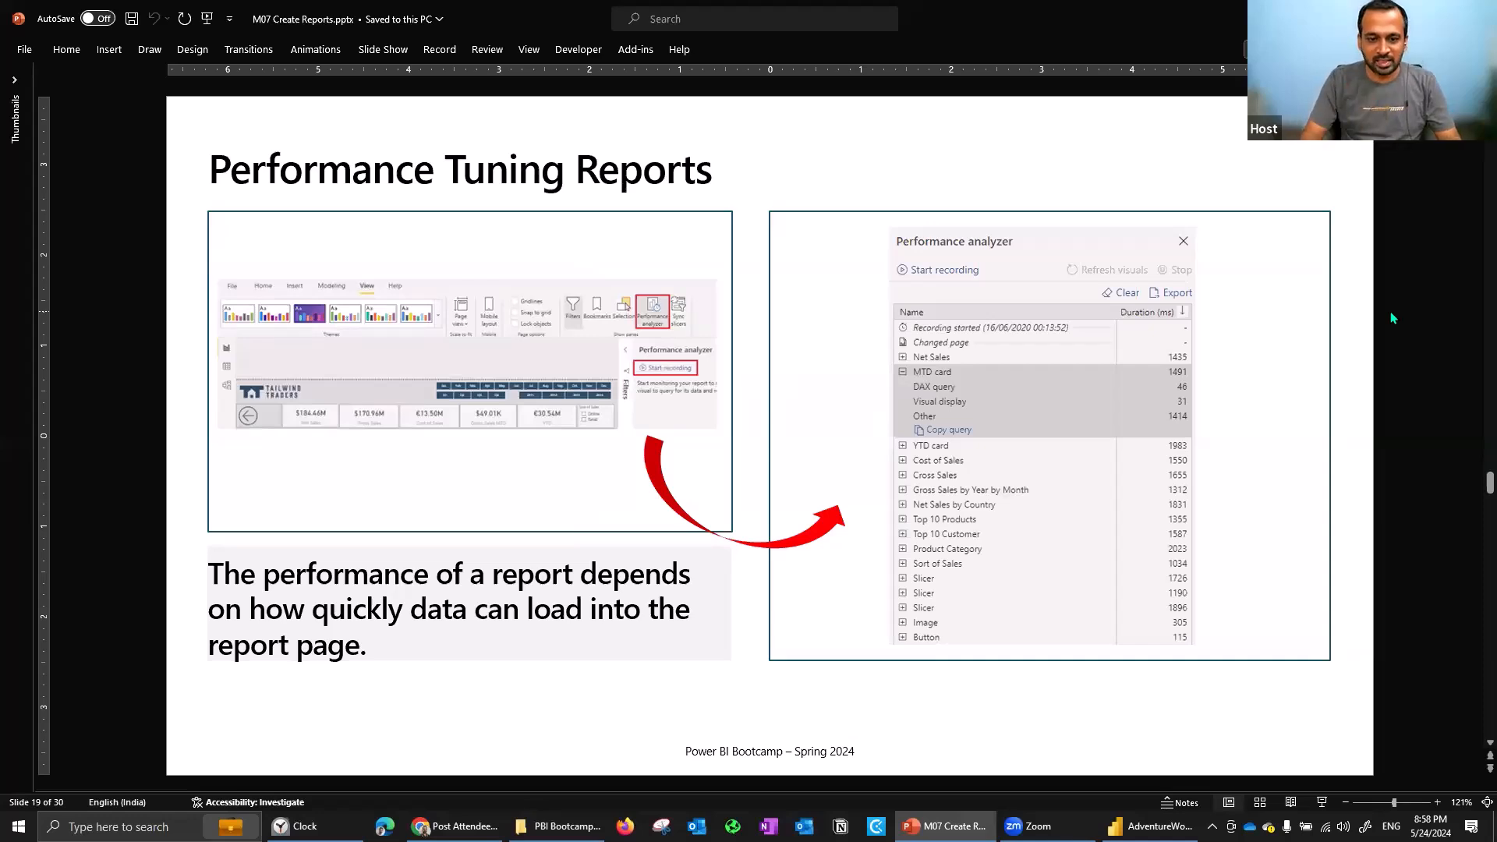
pyautogui.press('pagedown')
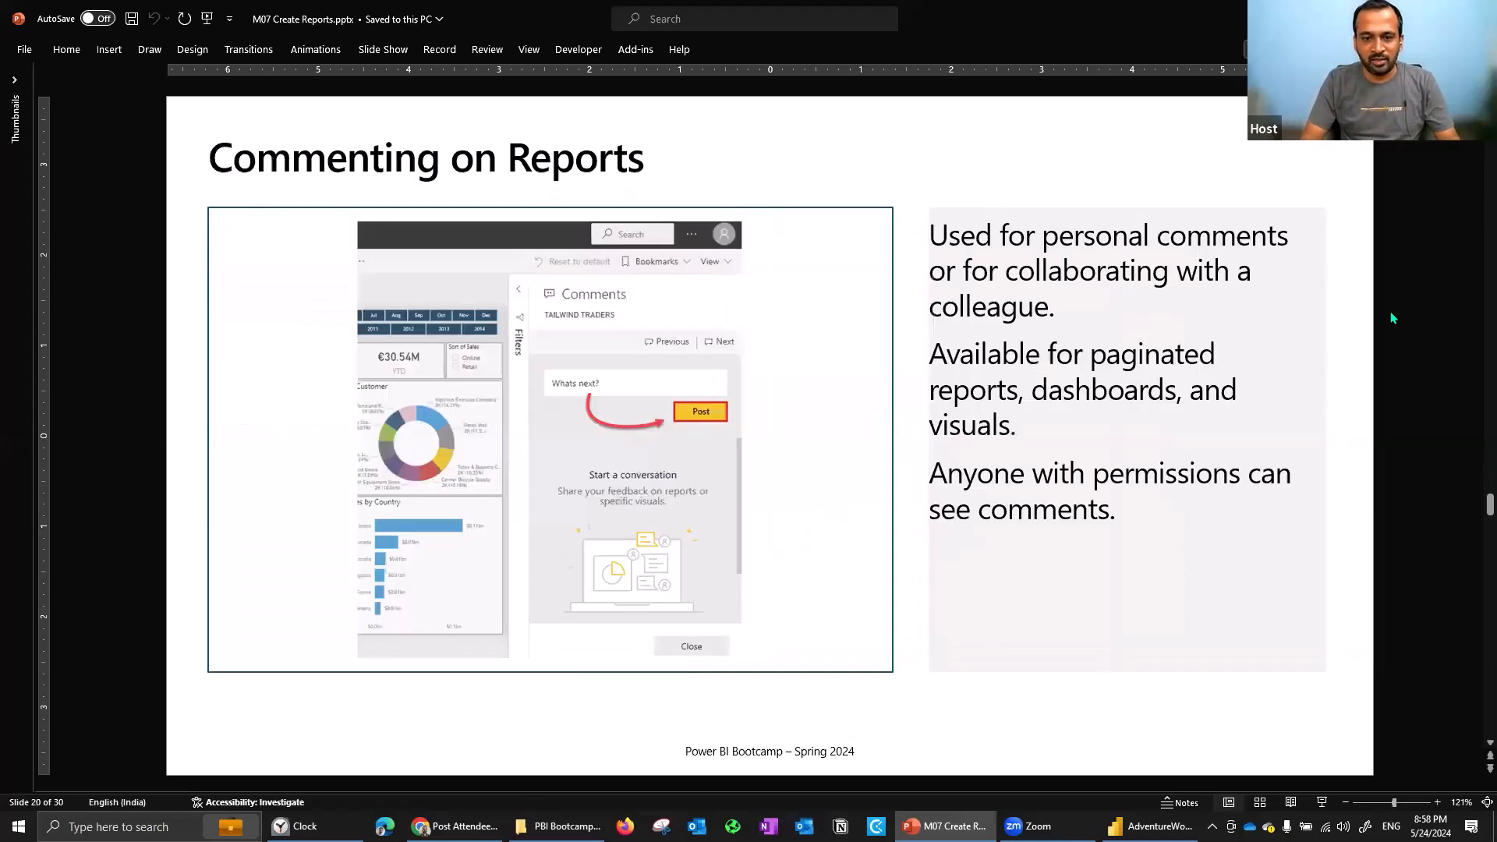
pyautogui.hotkey('alt', 'Tab')
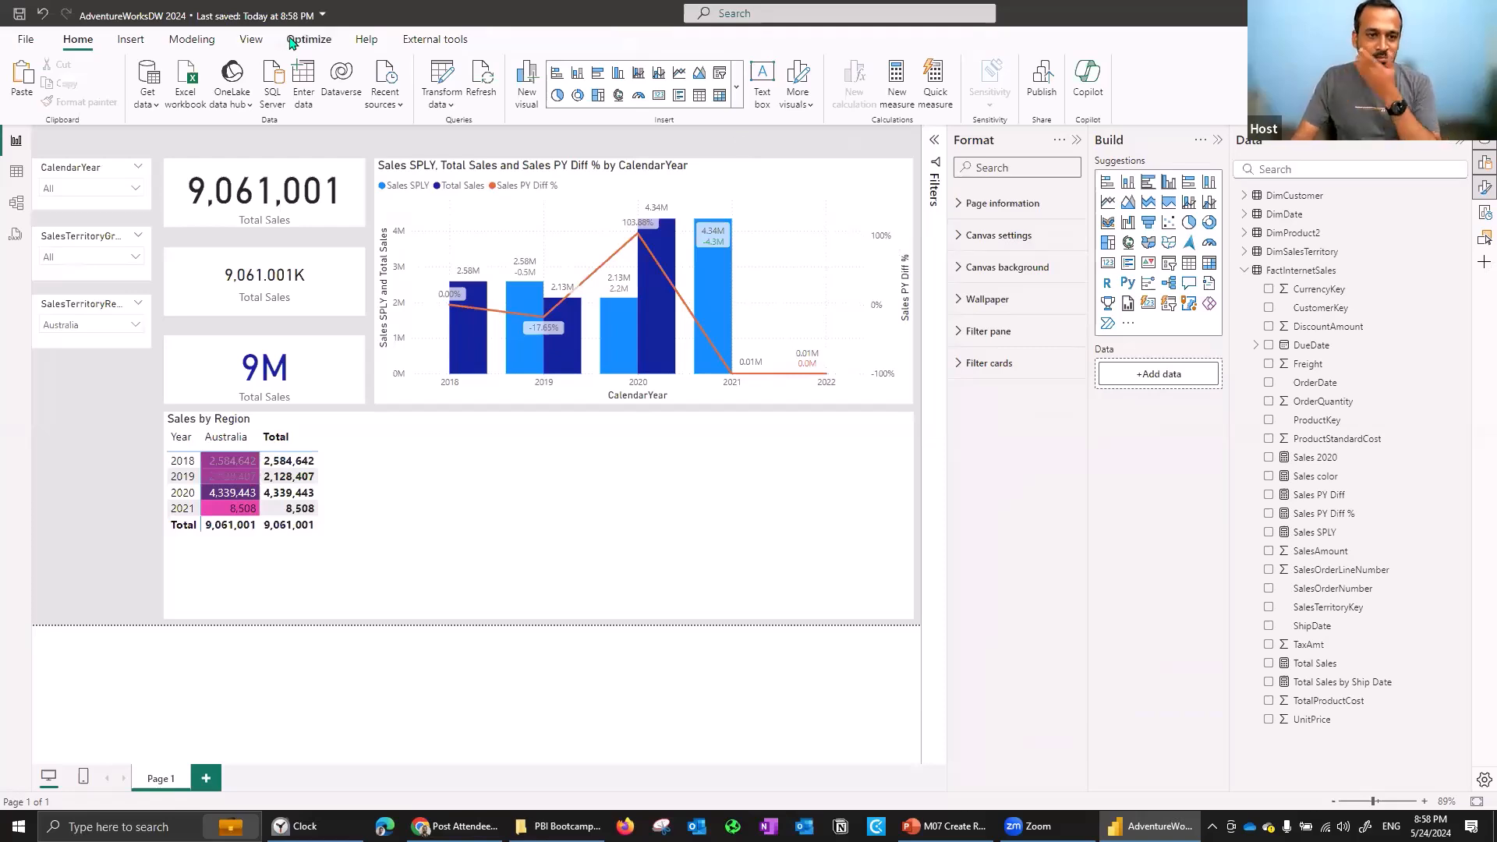
# Open Performance analyzer in place of the Format, Build and Data panes, start recording and refresh the report visuals.
pyautogui.click(316, 40)
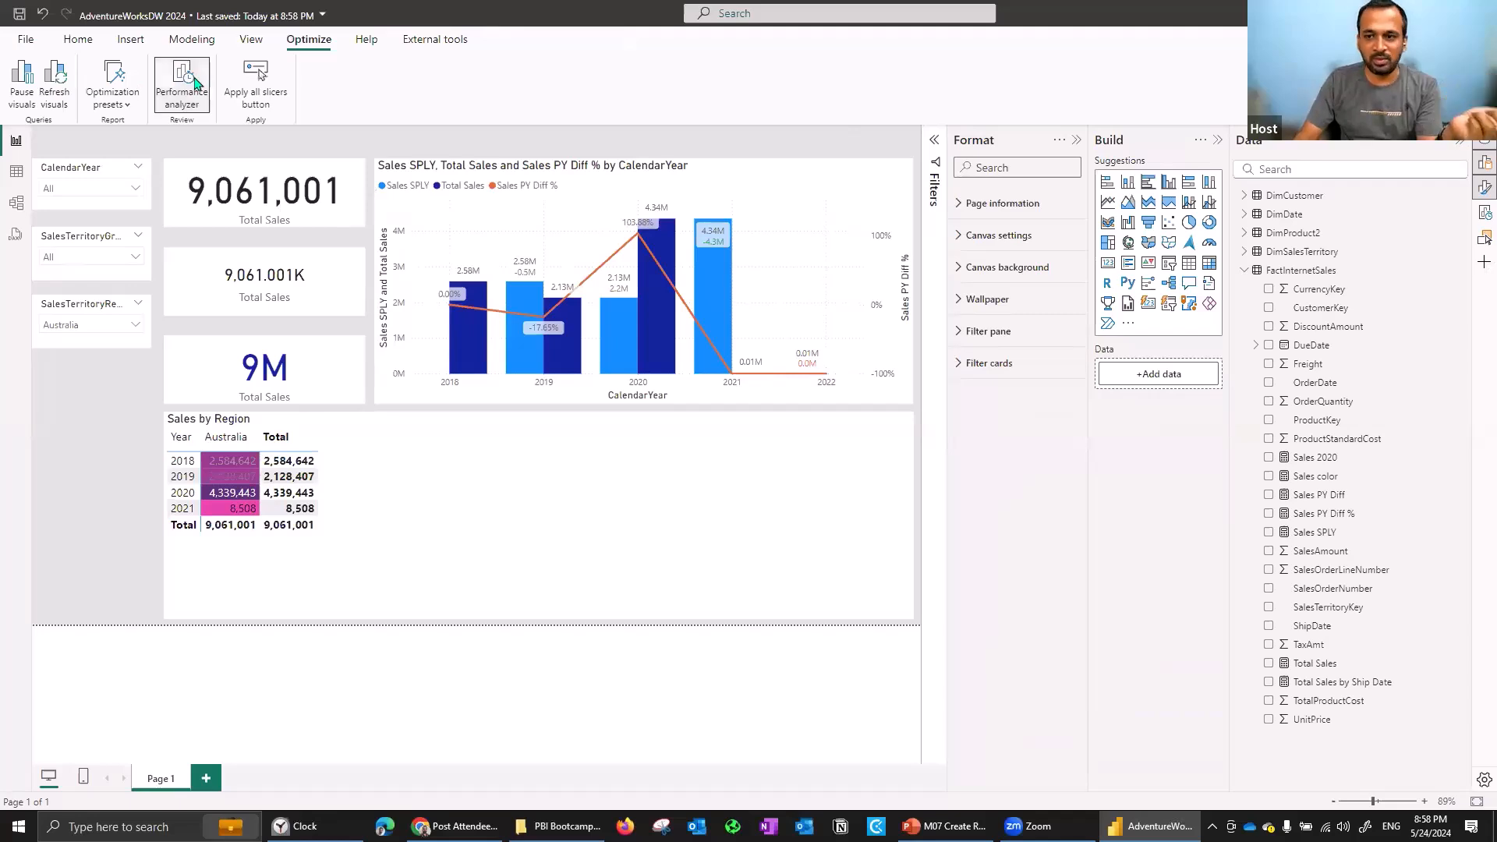
pyautogui.click(1481, 214)
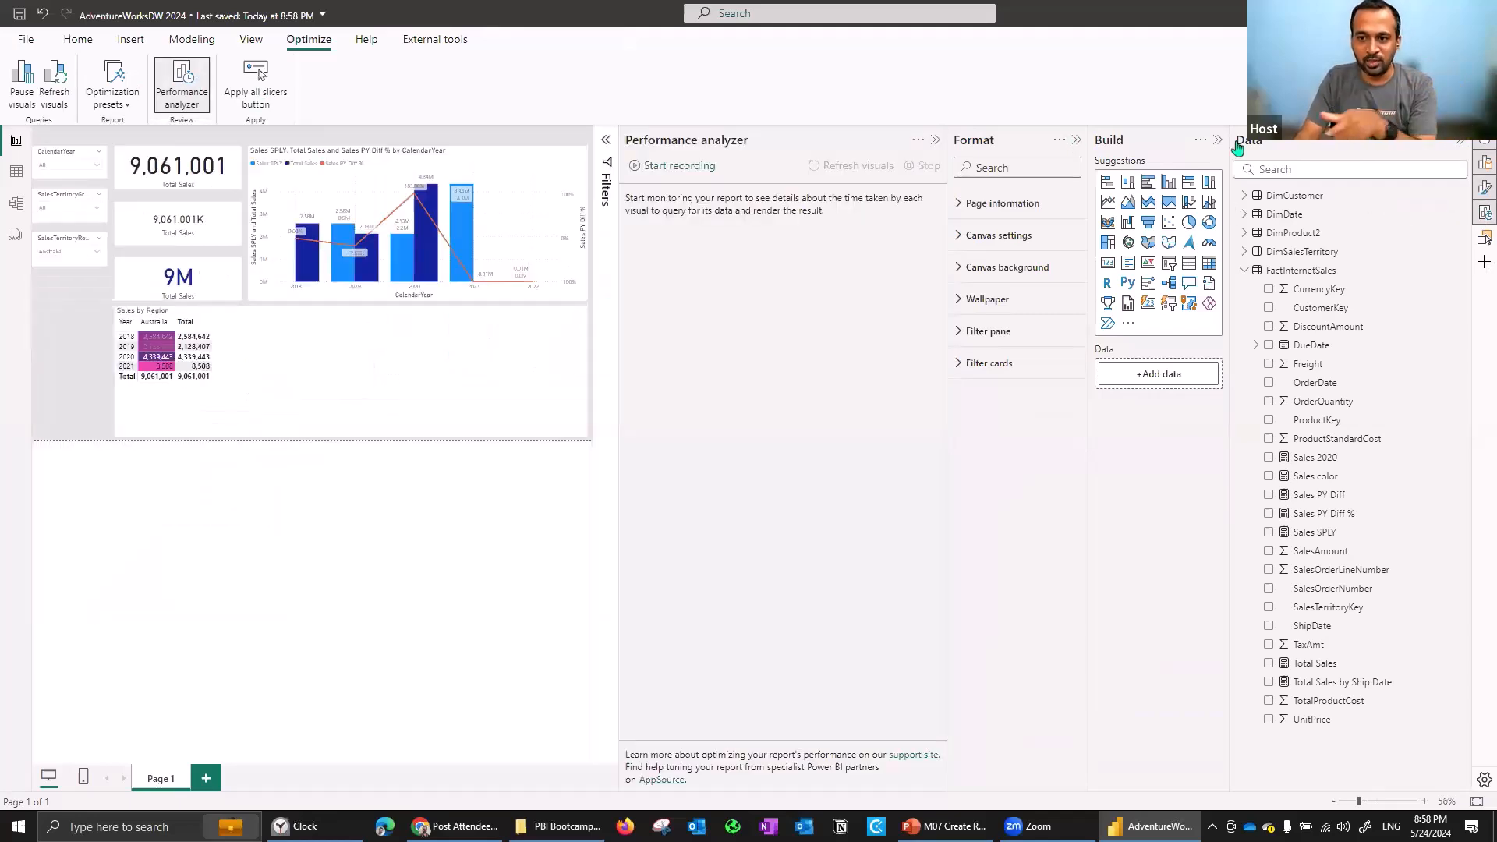
pyautogui.click(1076, 140)
pyautogui.click(1460, 149)
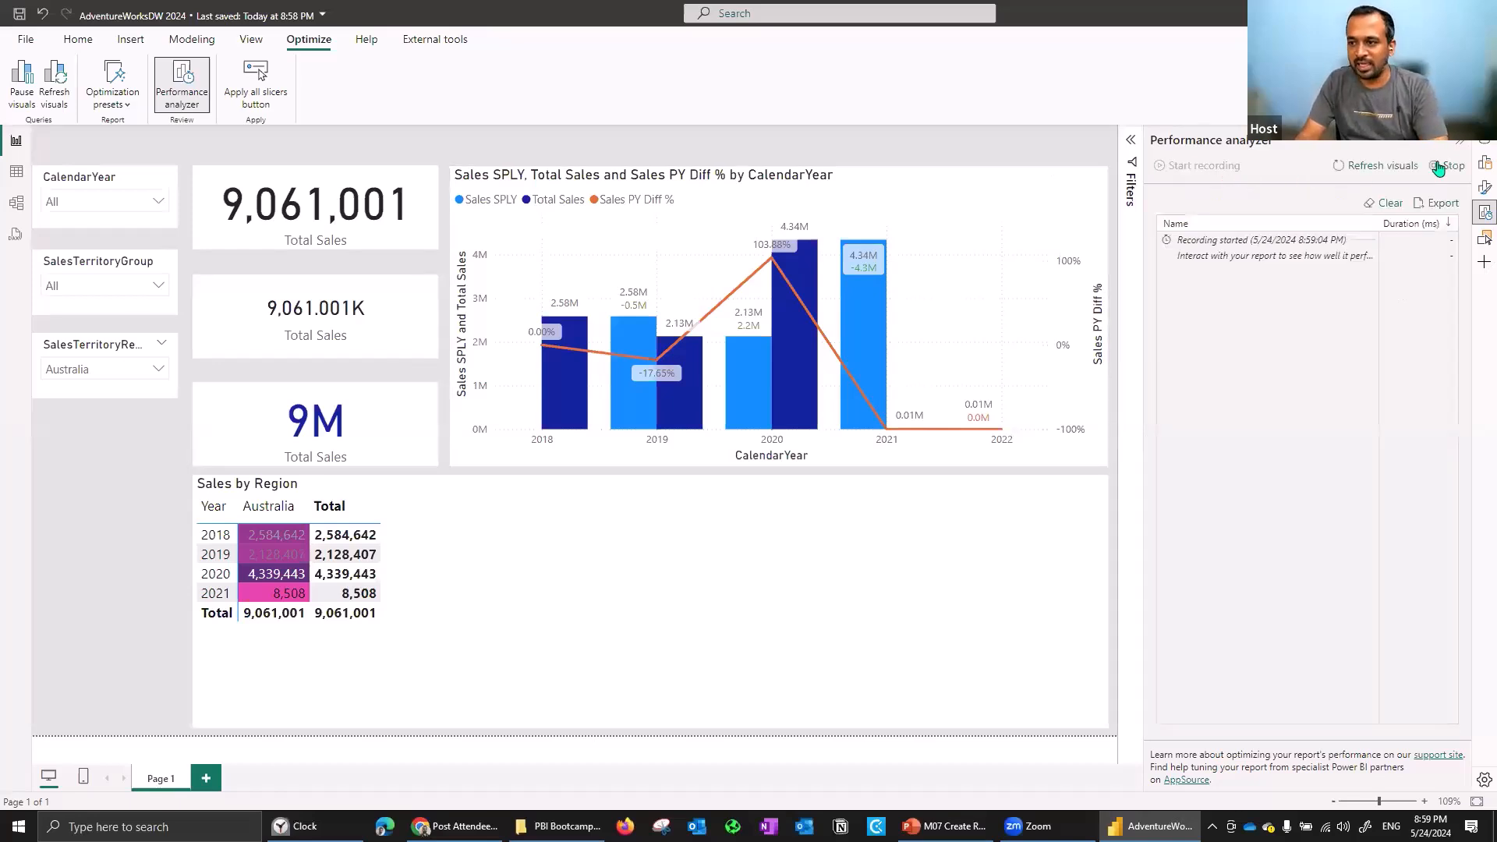
pyautogui.click(1375, 165)
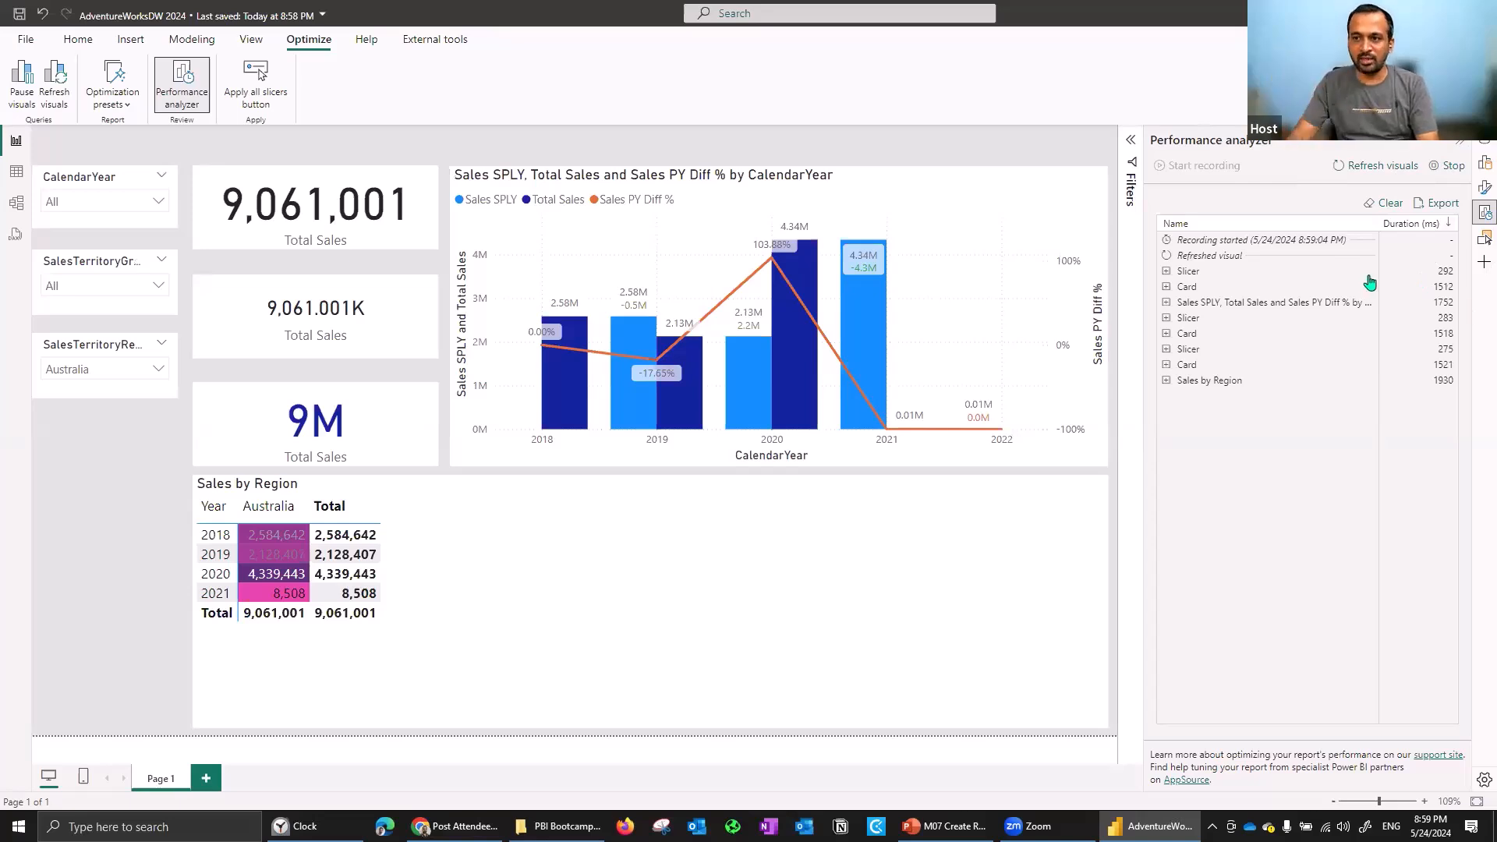
# Sort the recorded durations from slowest to fastest and examine the DAX query, visual display and other times for Sales by Region.
pyautogui.click(1450, 226)
pyautogui.click(1383, 251)
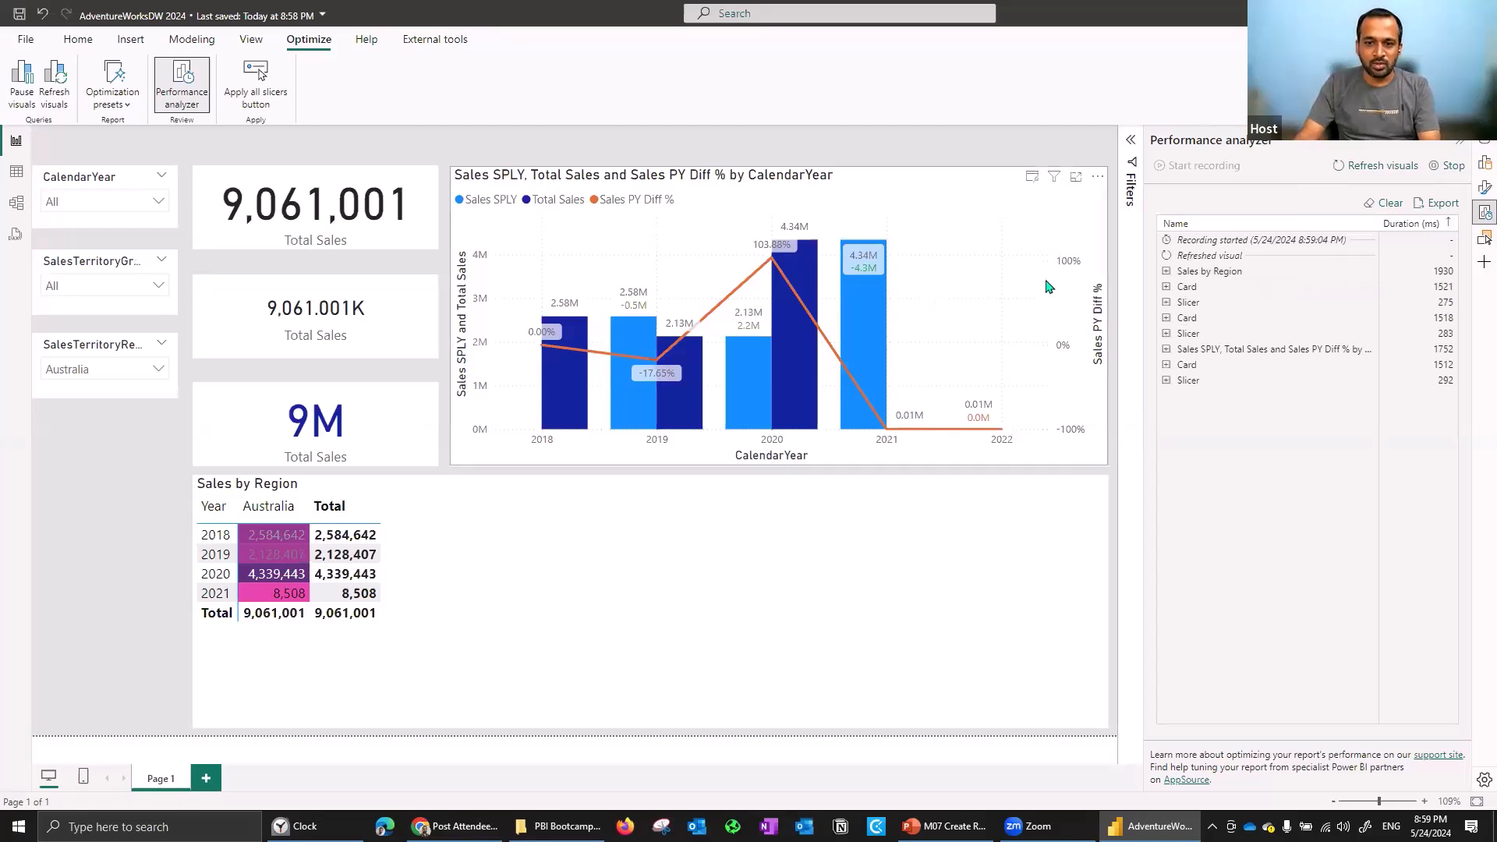
pyautogui.click(1243, 275)
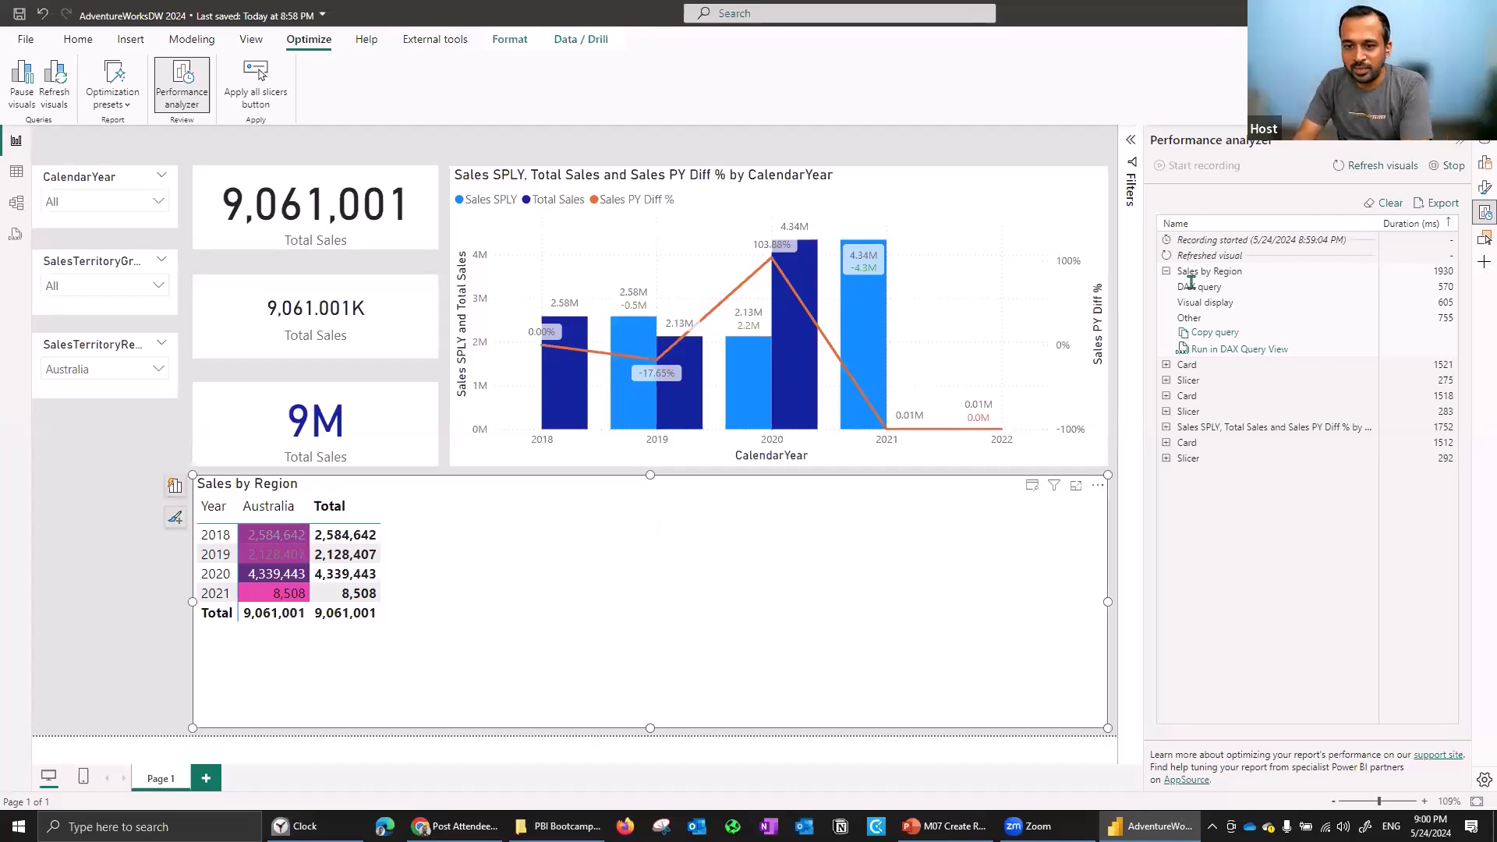
pyautogui.moveTo(1182, 284)
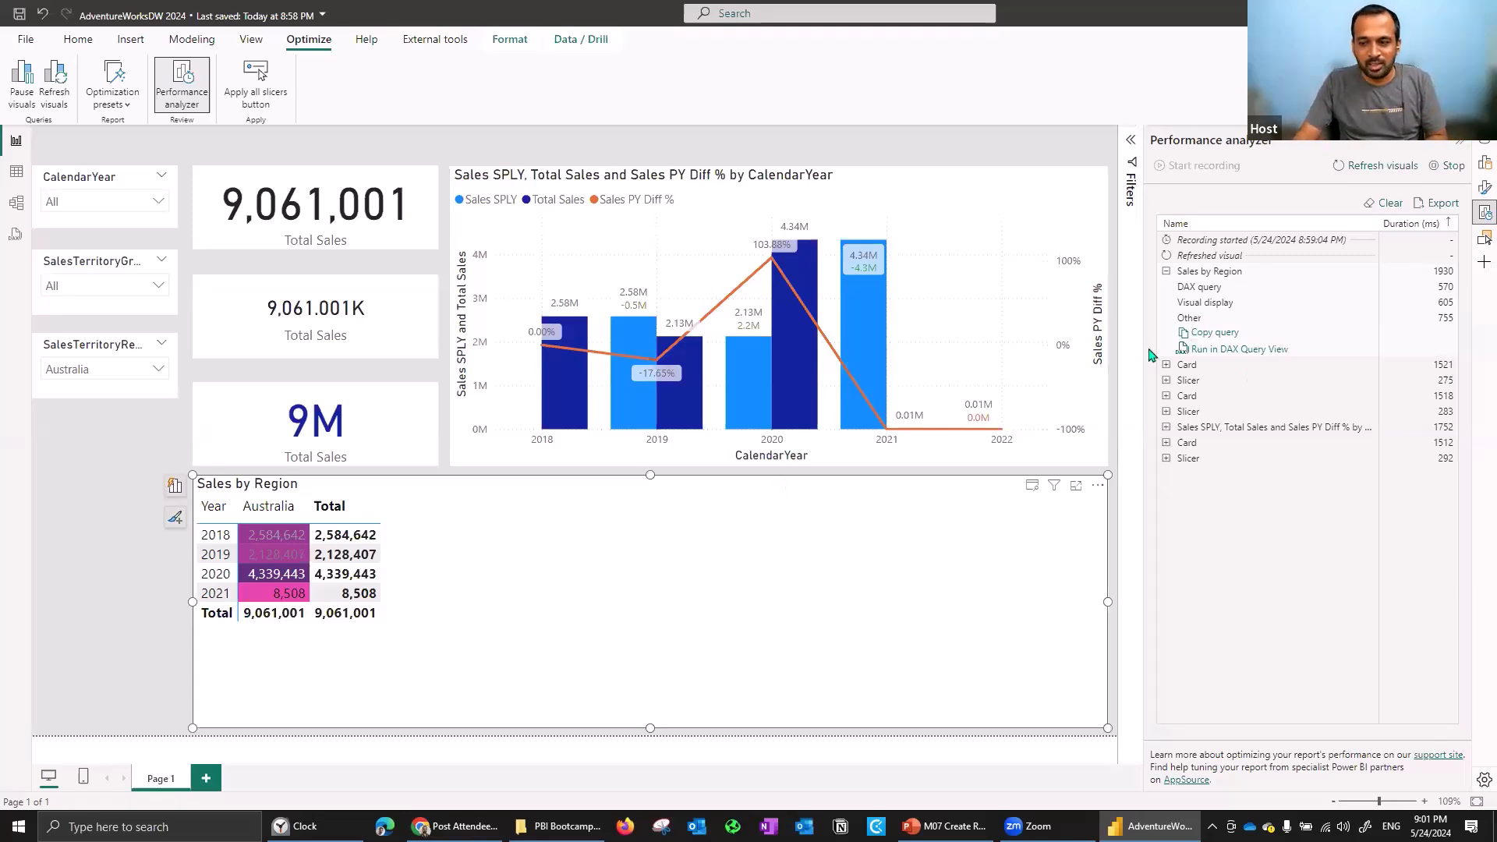
pyautogui.click(1165, 271)
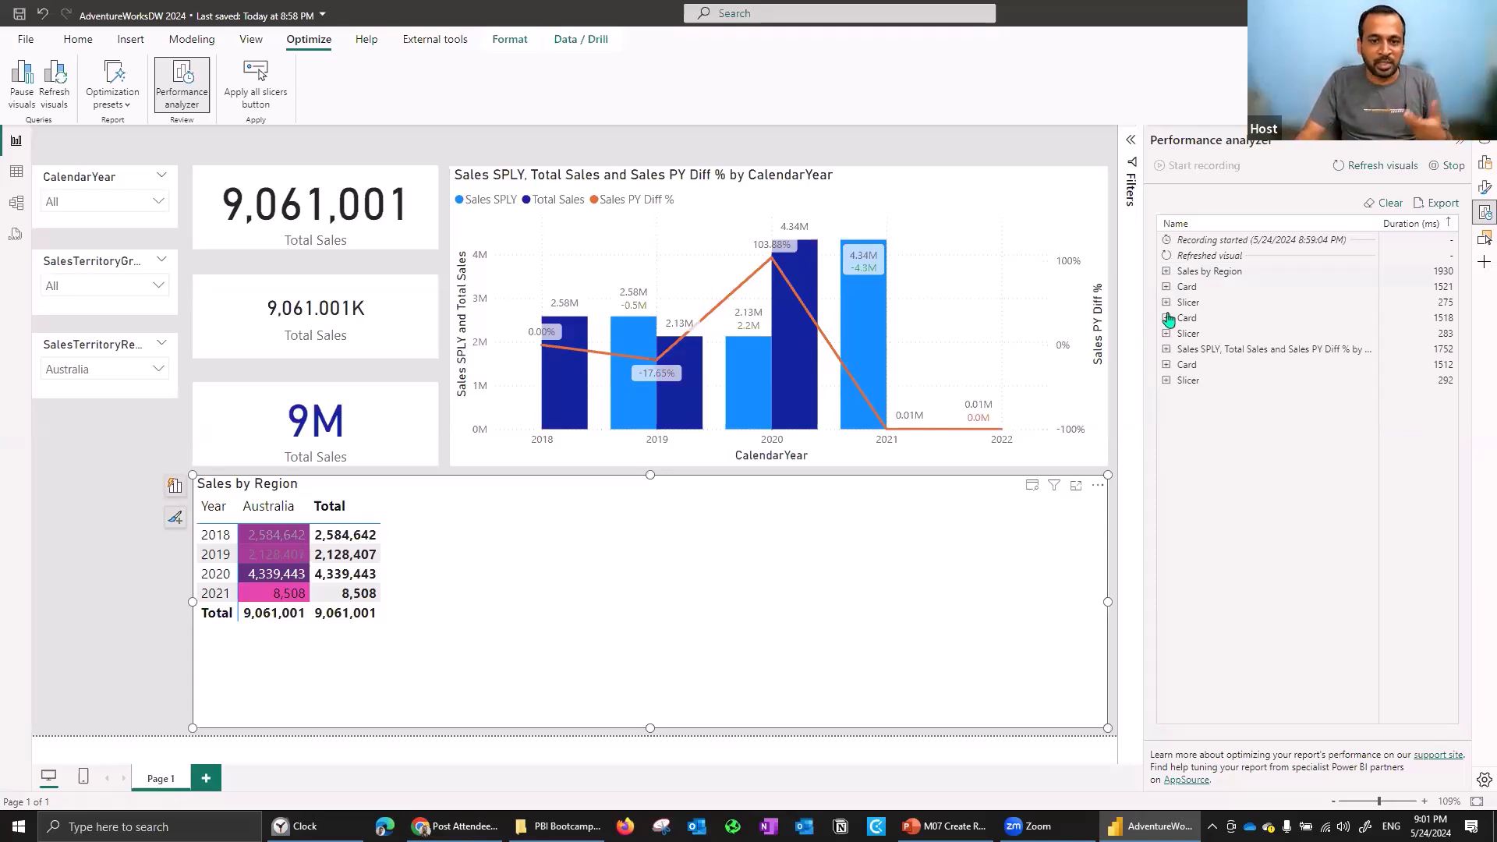
pyautogui.click(162, 533)
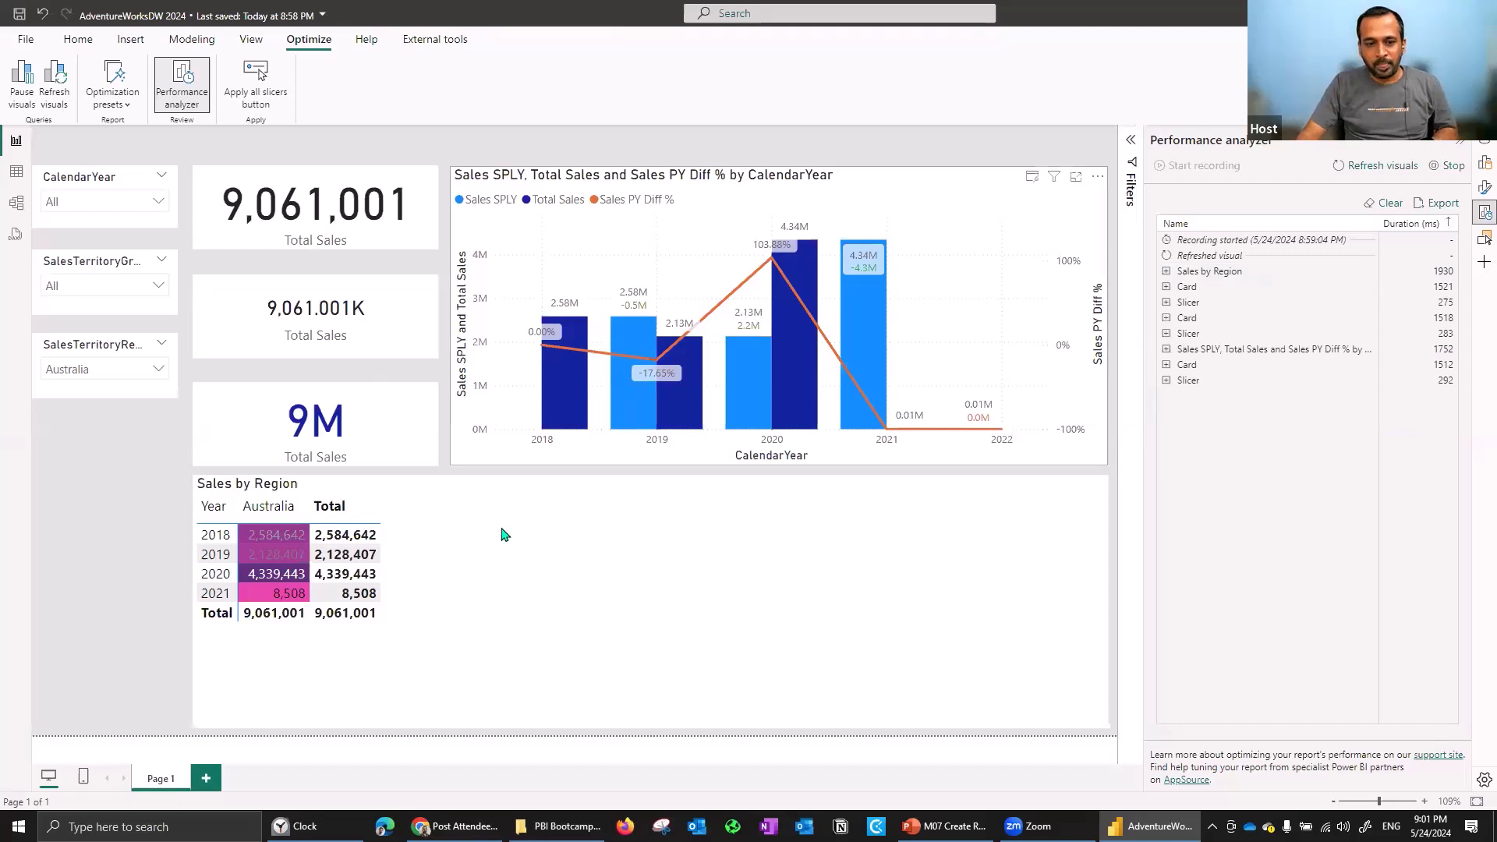
# Select the Sales by Region matrix, bring back the Data pane and close Performance analyzer.
pyautogui.click(897, 530)
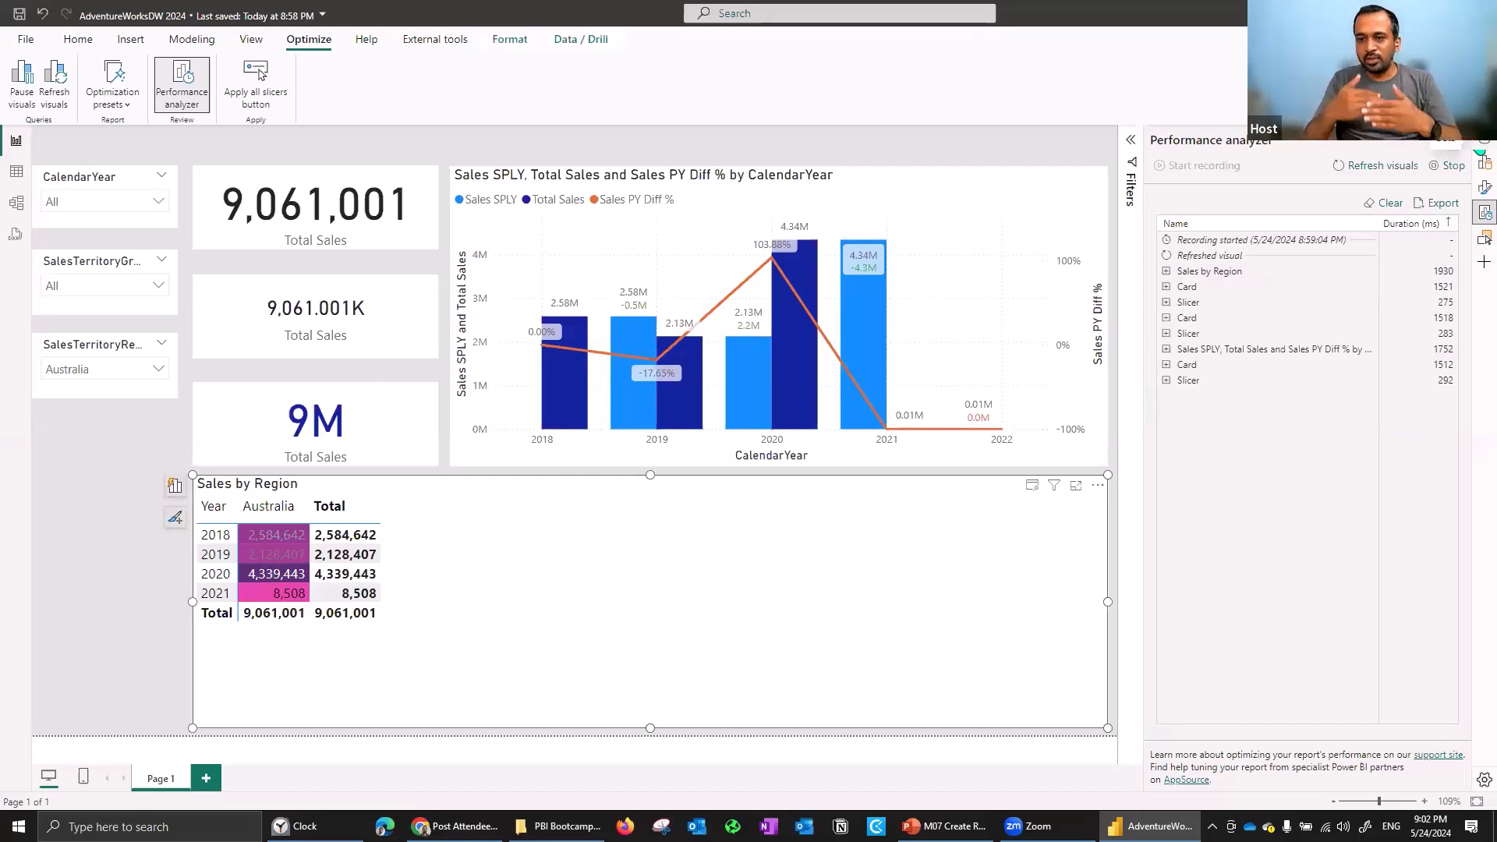
pyautogui.click(1479, 143)
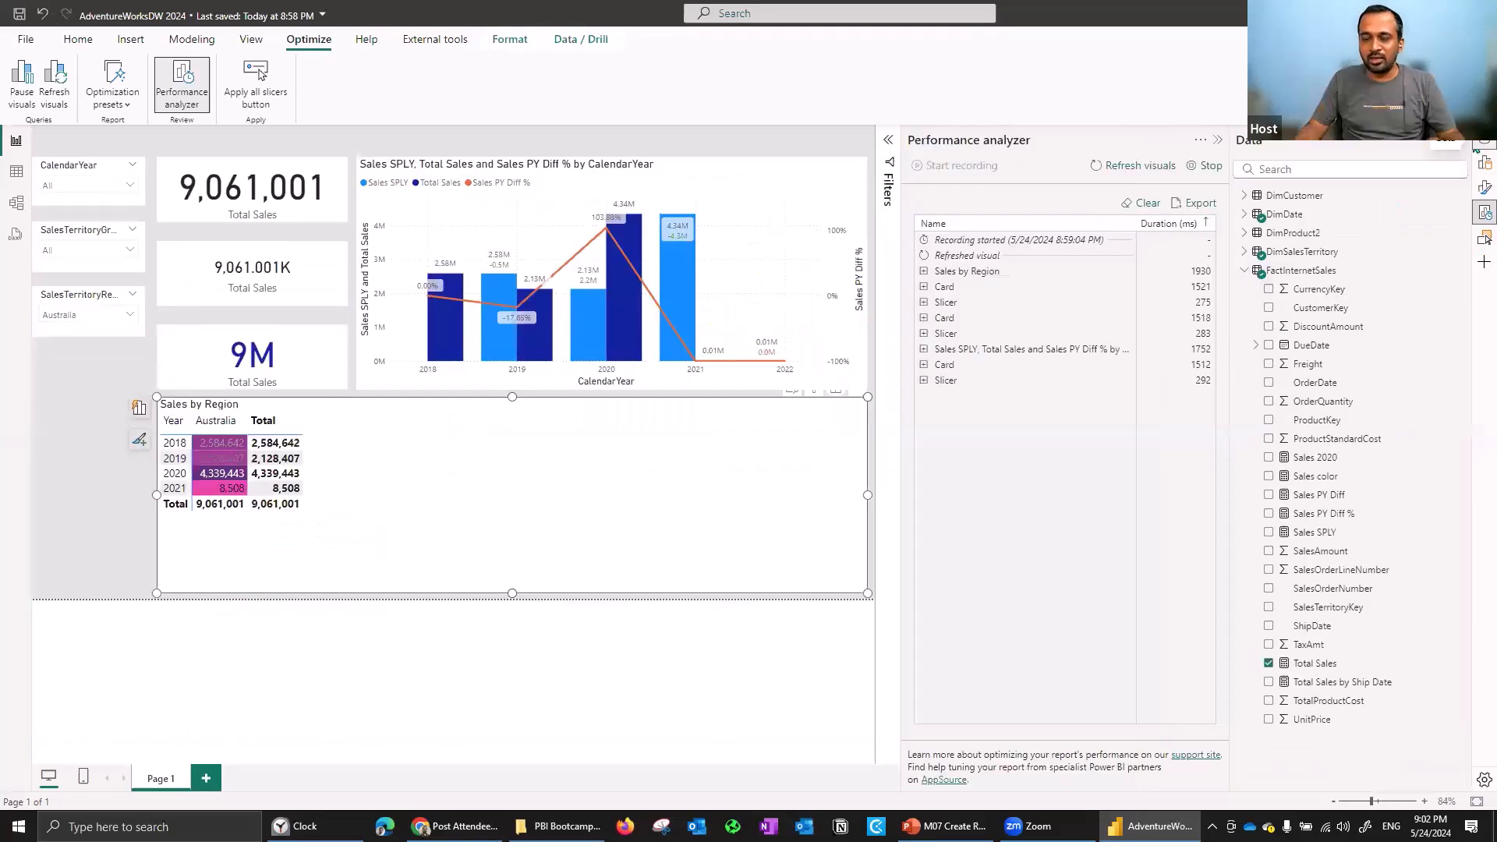
pyautogui.click(1207, 166)
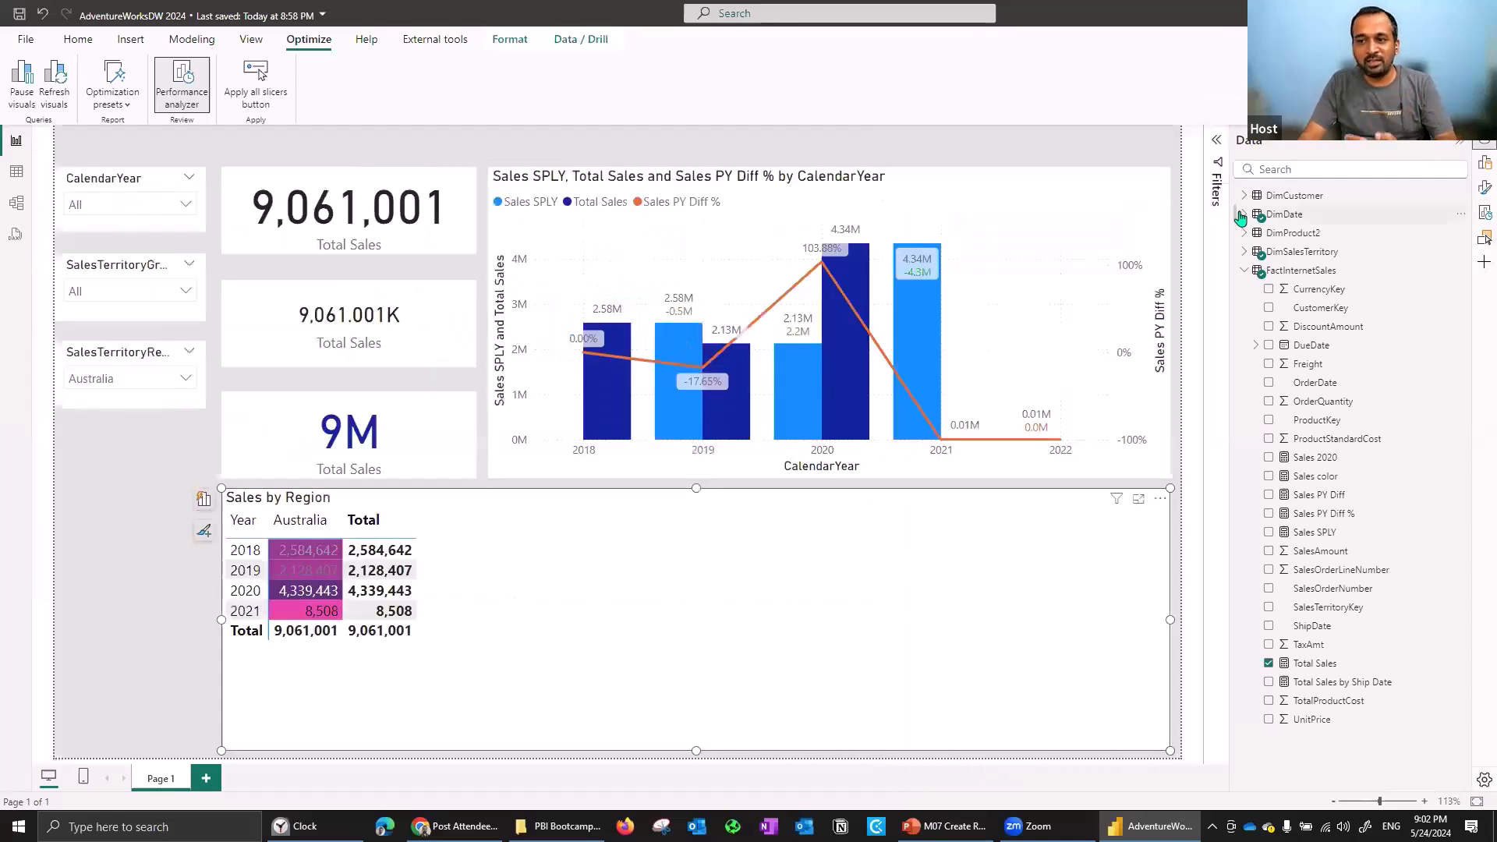
# Add MonthName and FullDateAlternateKey from DimDate below Year in the Sales by Region matrix rows, trying CalendarQuarter and taking it out again.
pyautogui.click(1240, 216)
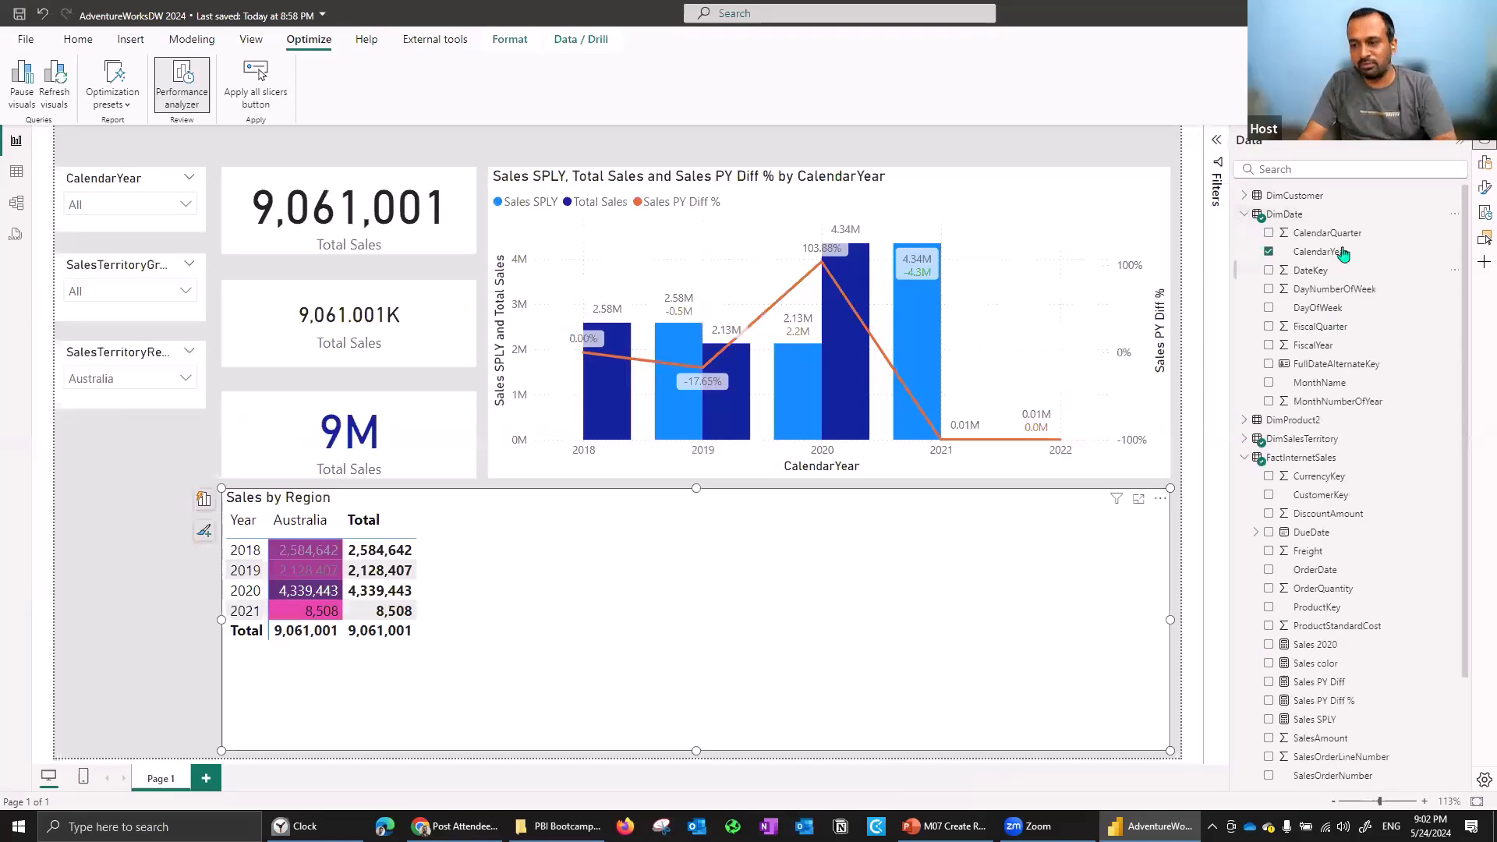
pyautogui.click(1268, 232)
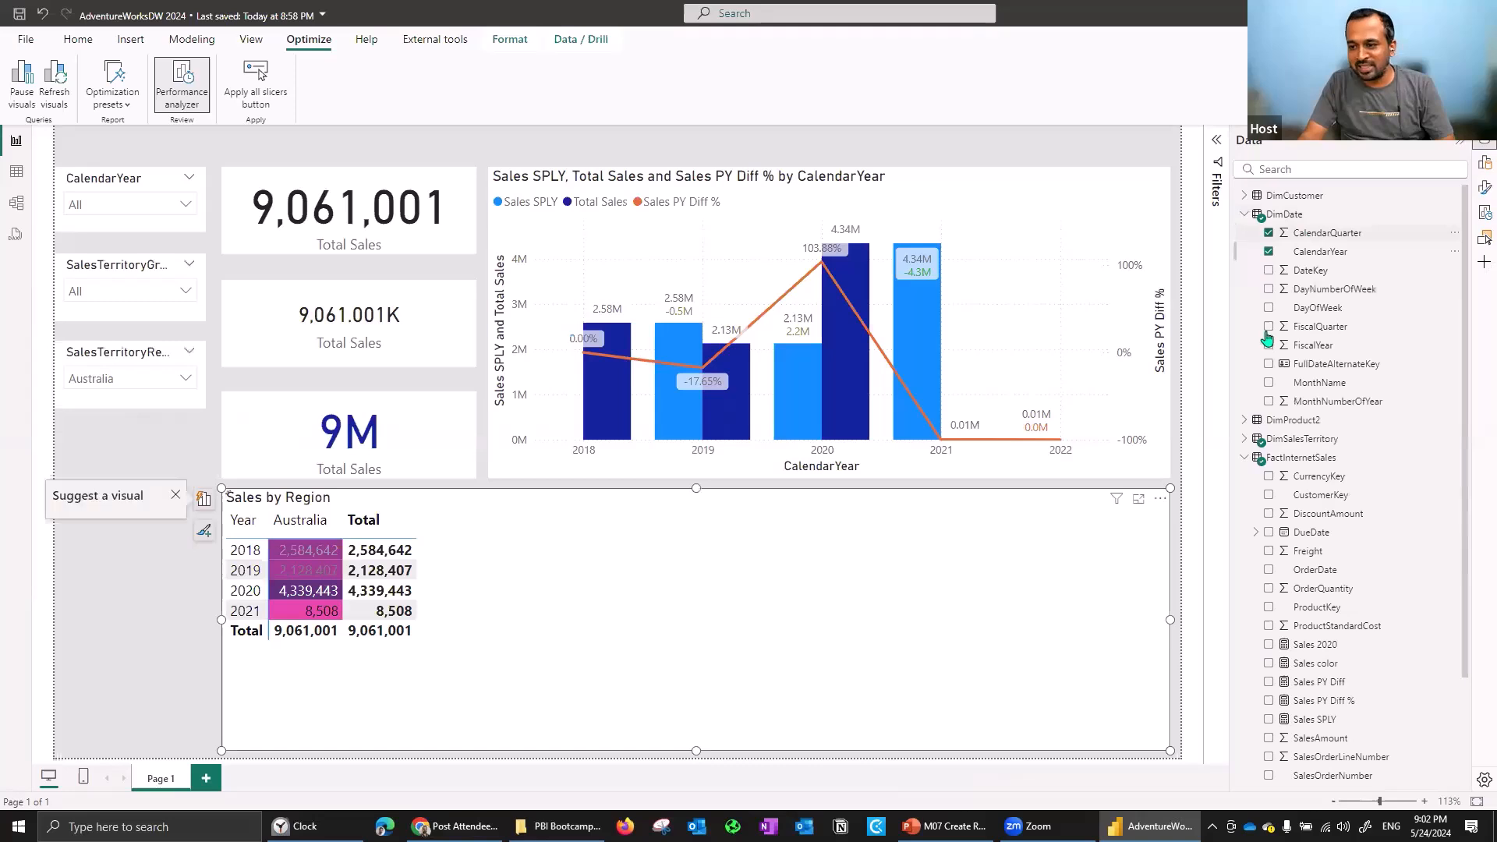
pyautogui.click(1272, 381)
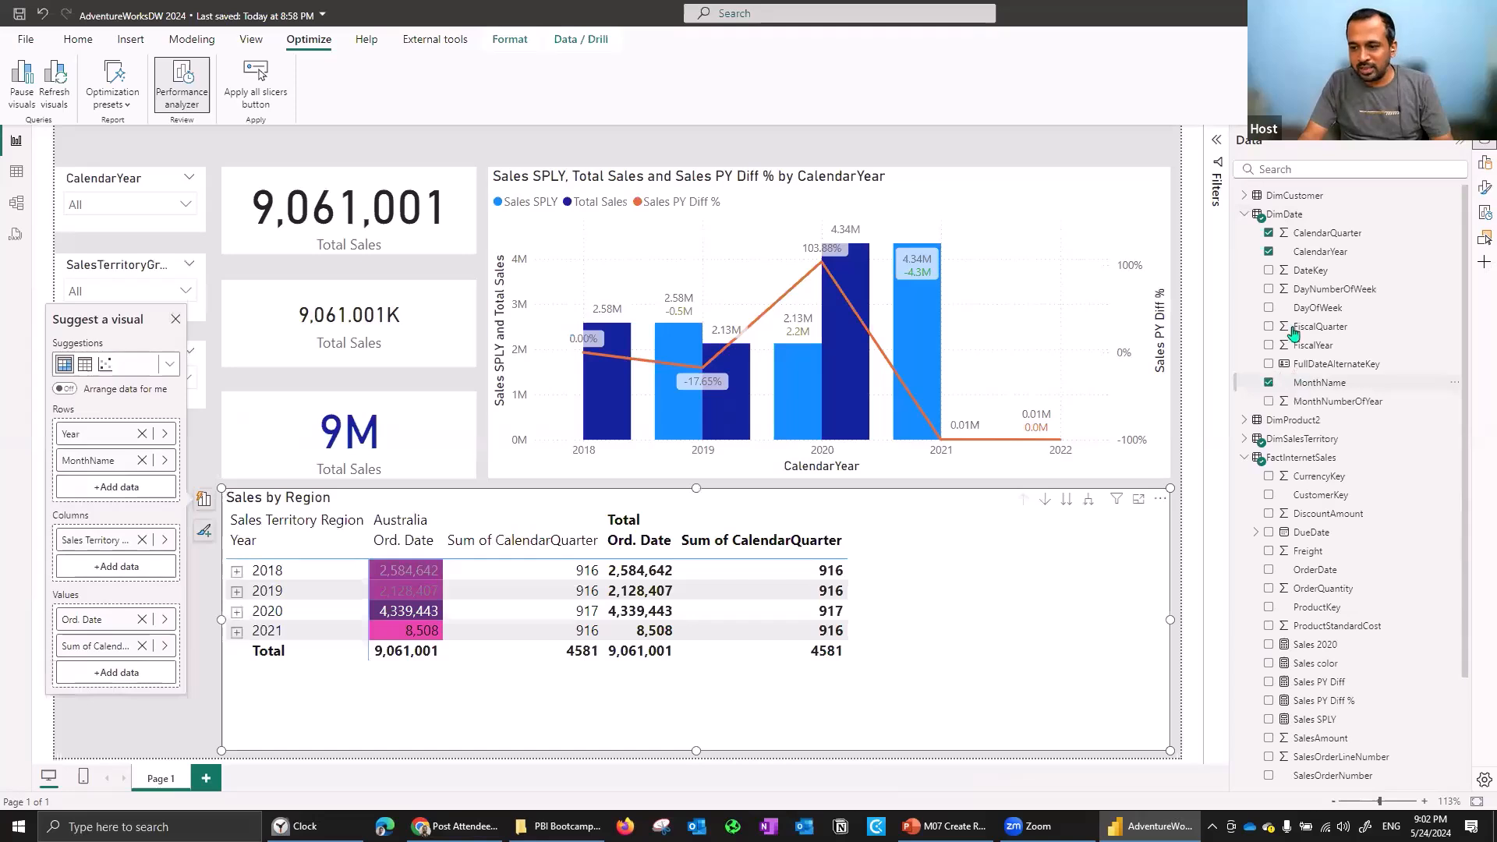
pyautogui.click(1269, 366)
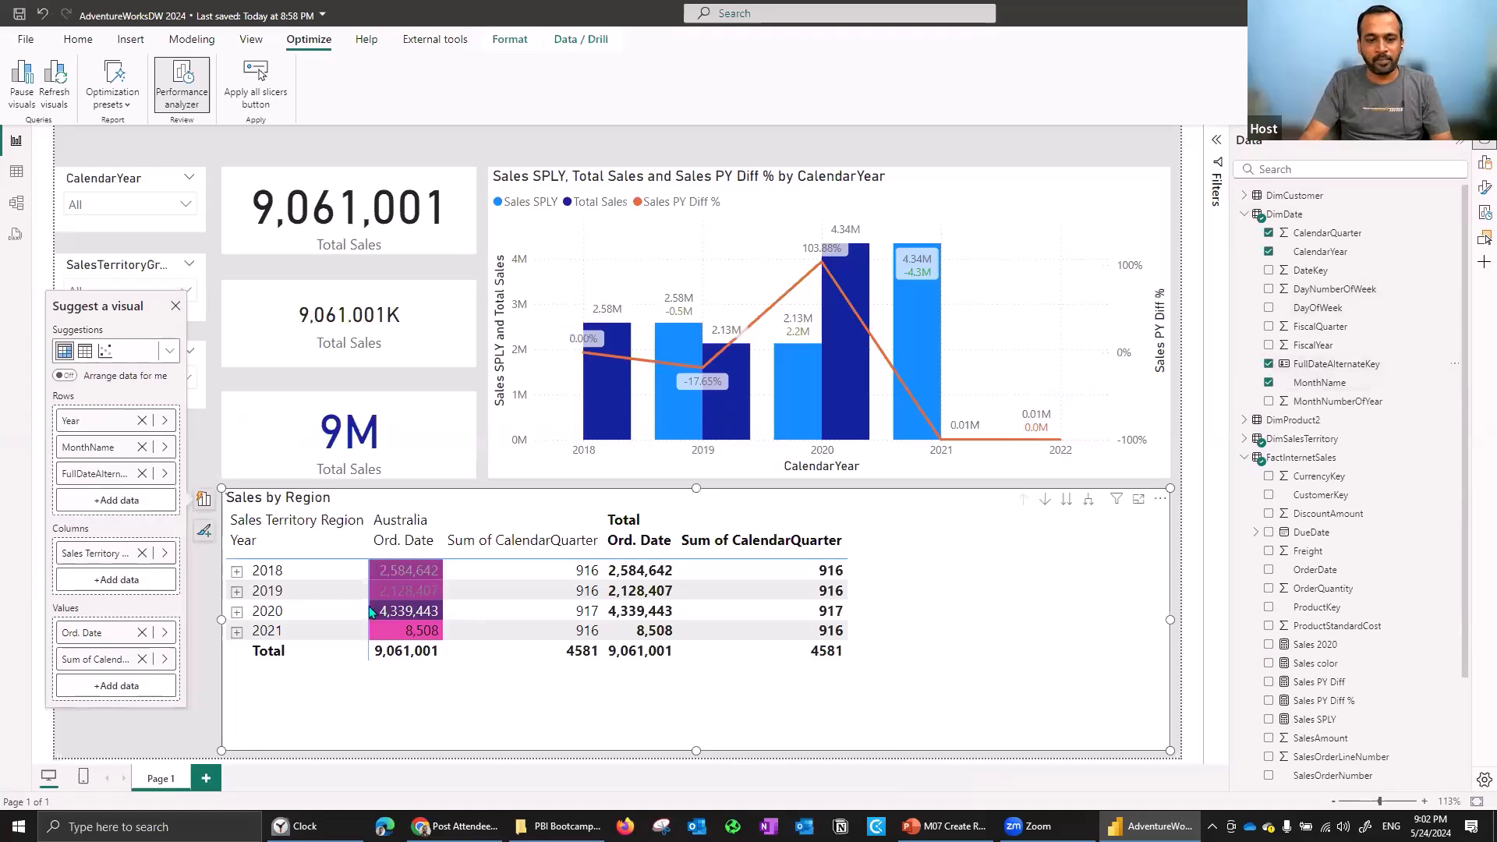
# Expand 2019 down to the February dates in the Sales by Region matrix and collapse it again.
pyautogui.click(237, 591)
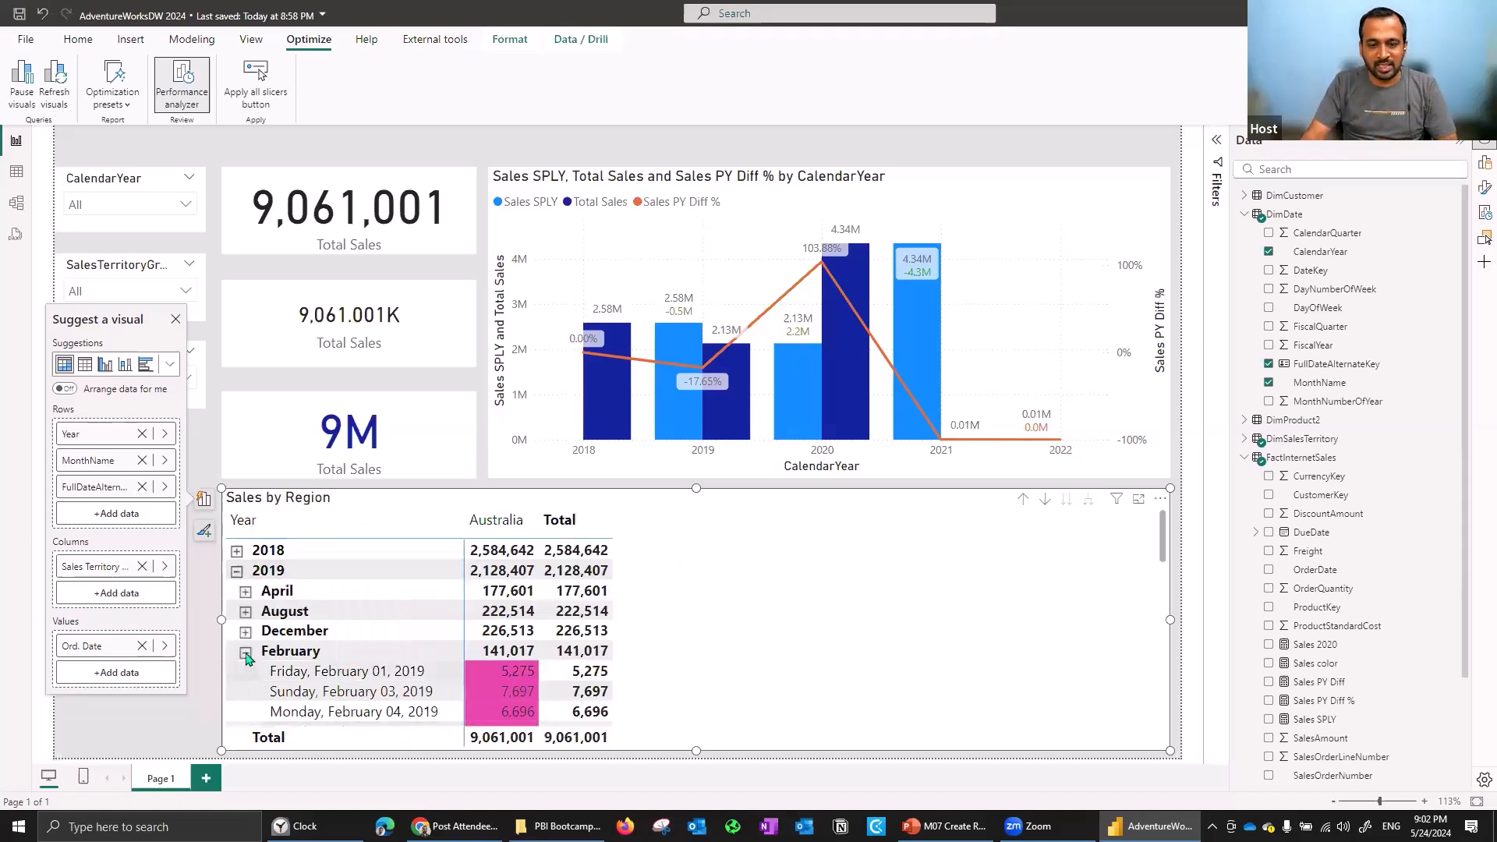
pyautogui.click(244, 575)
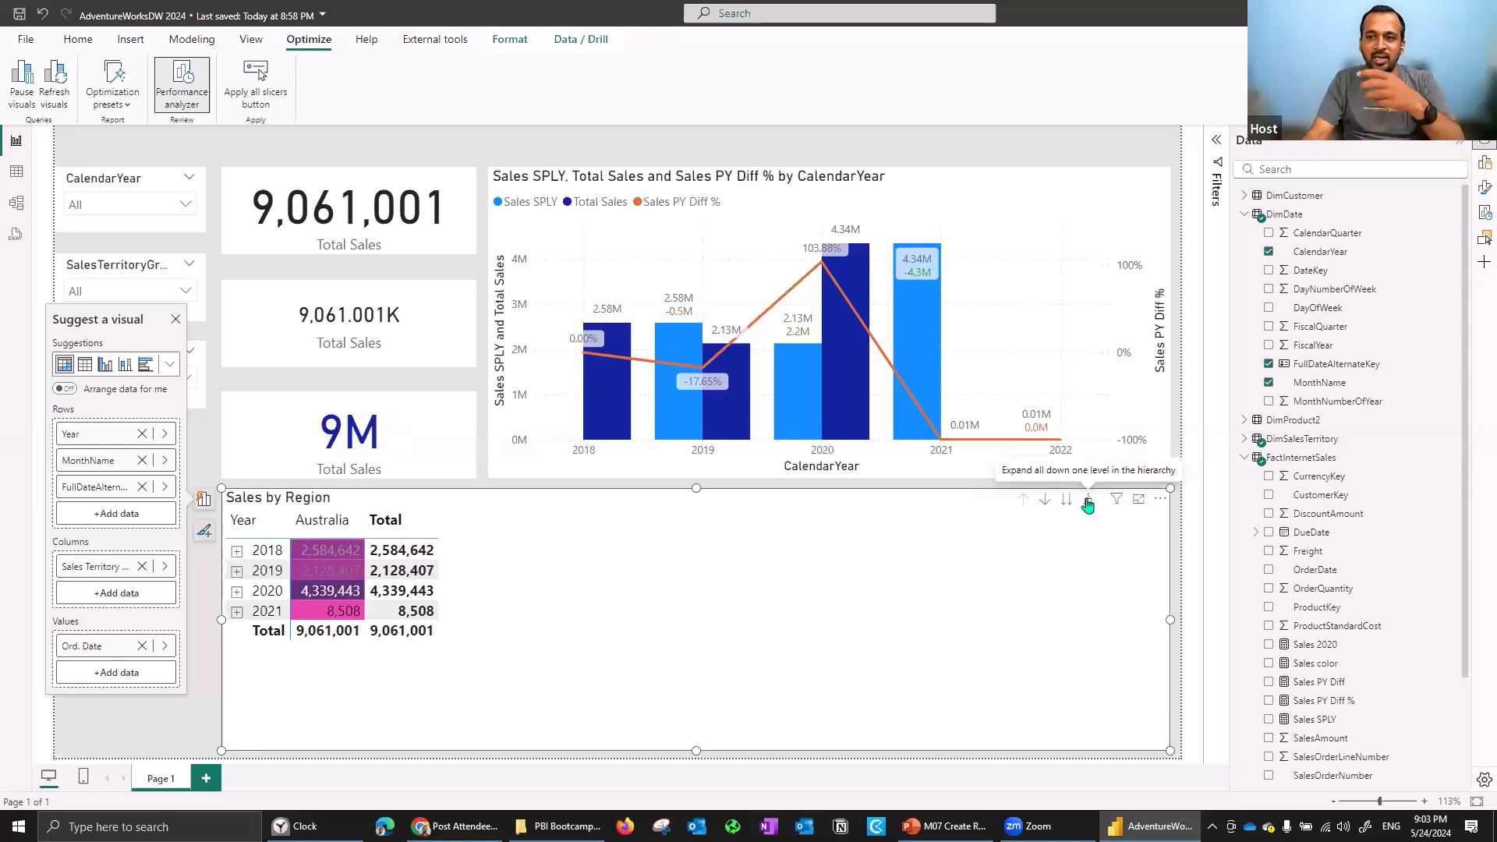
# Turn on drill mode for the Sales by Region matrix, drill into 2020 and August, and drill back up to the years.
pyautogui.click(1046, 499)
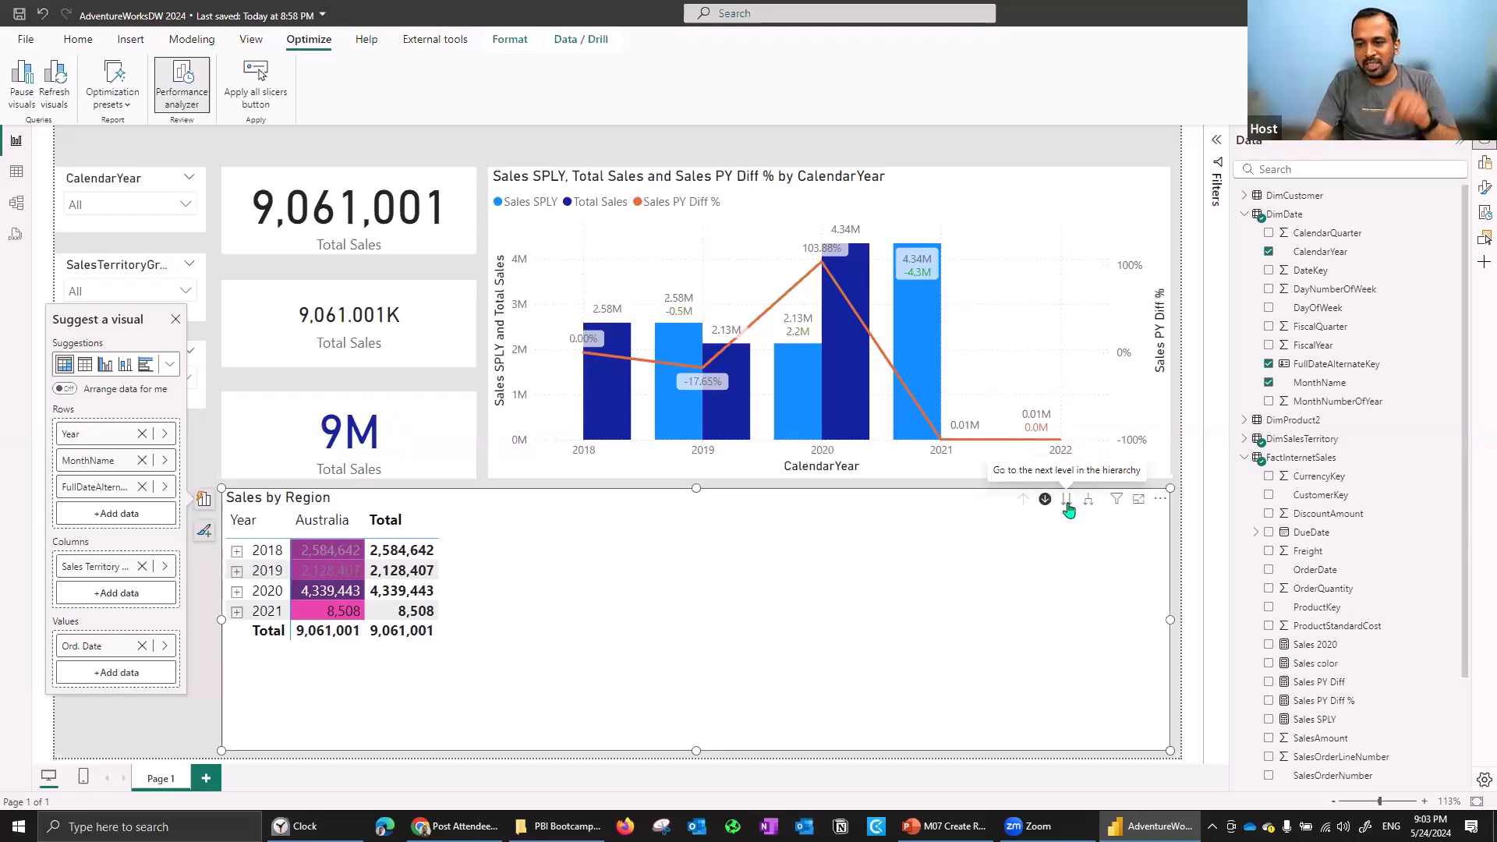
pyautogui.click(273, 594)
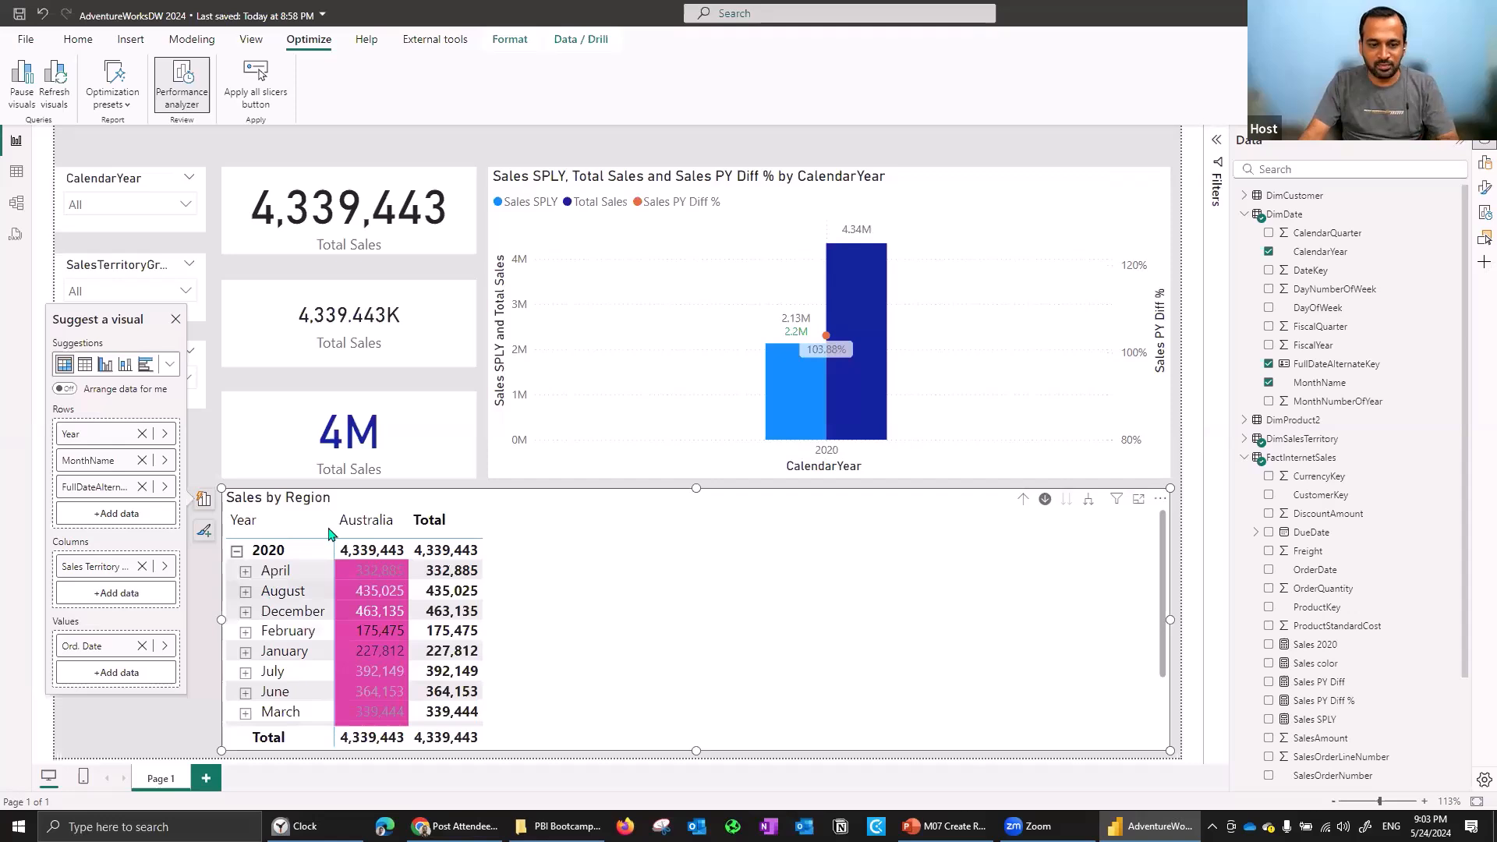
pyautogui.click(284, 594)
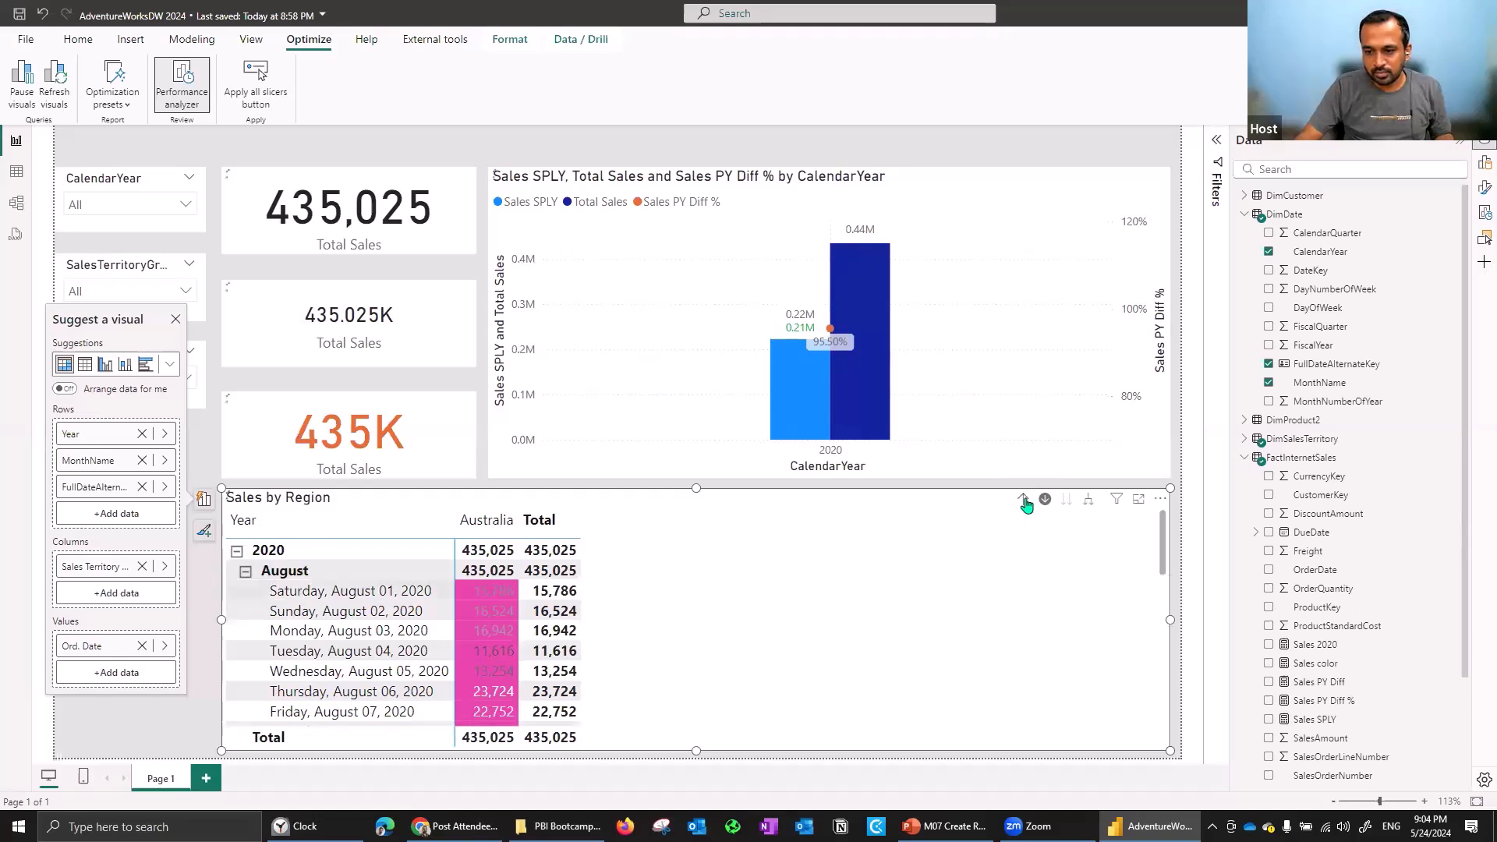
pyautogui.click(1022, 499)
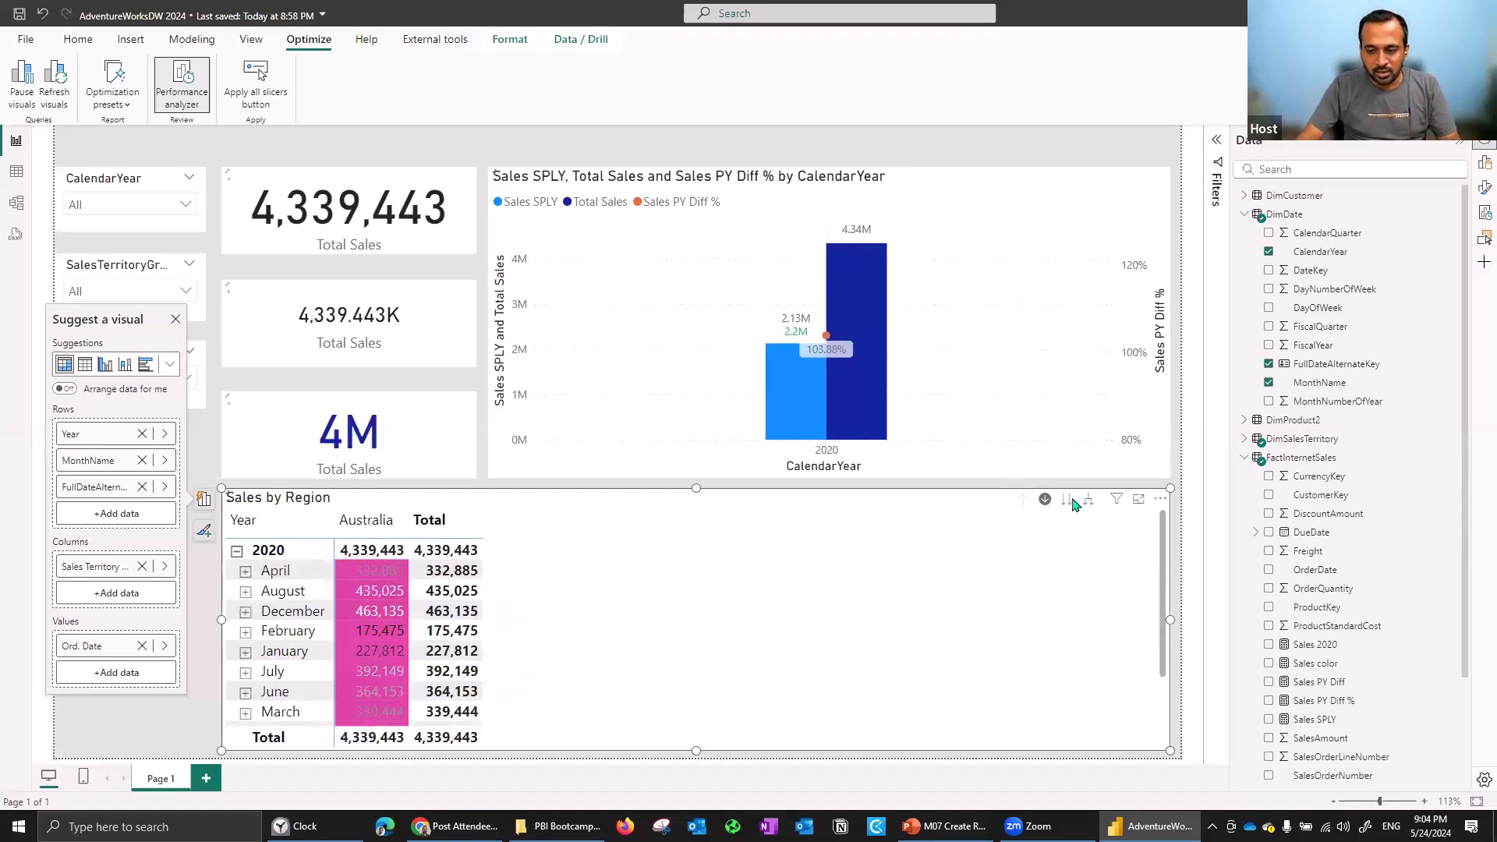
pyautogui.click(1045, 499)
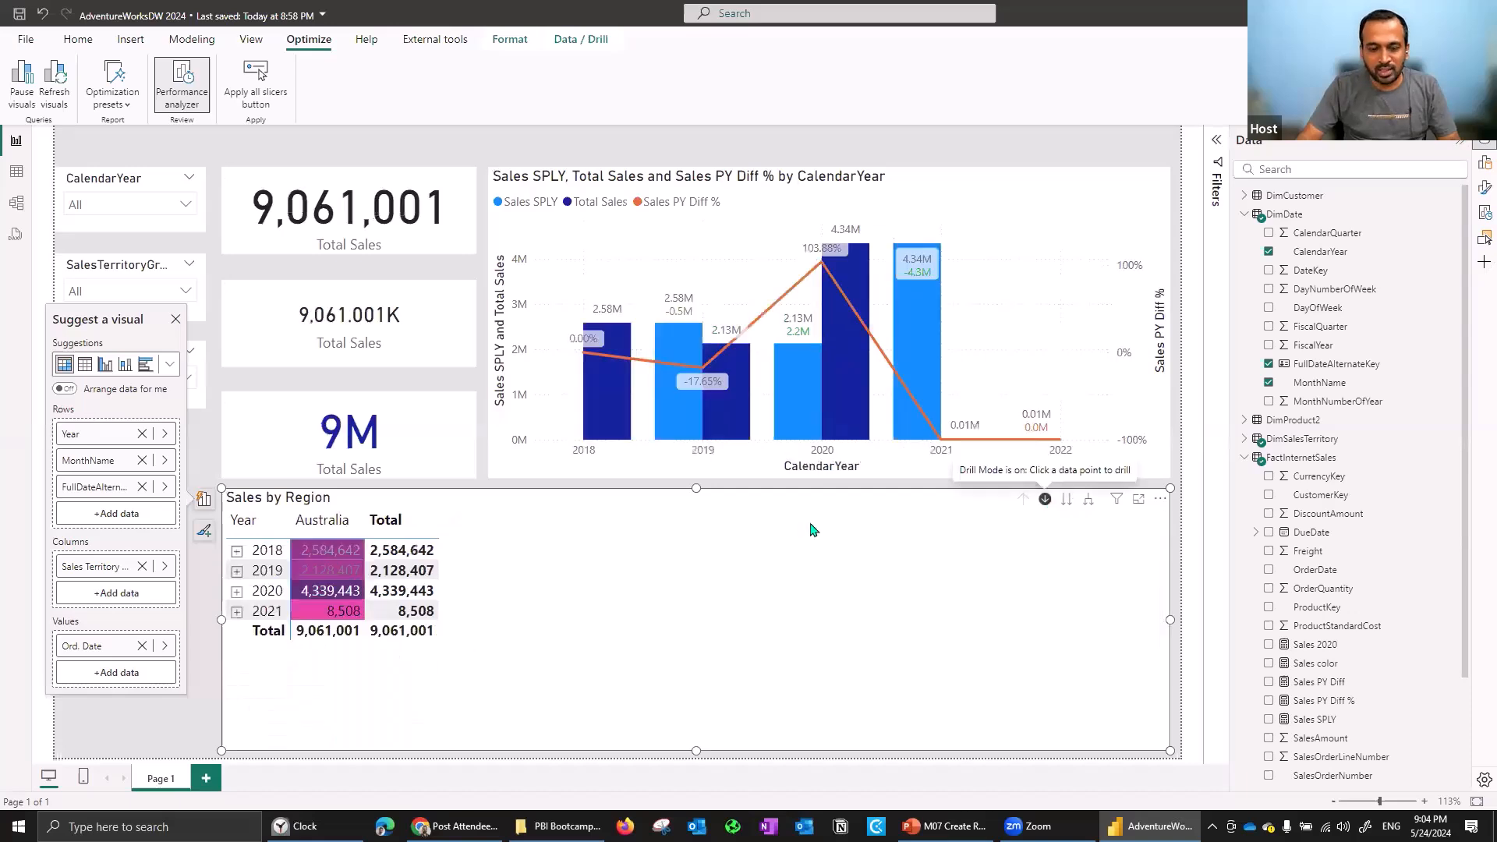
# Show the matrix at month level, expand all years down to months and dates, and drill back up to the years.
pyautogui.click(1065, 502)
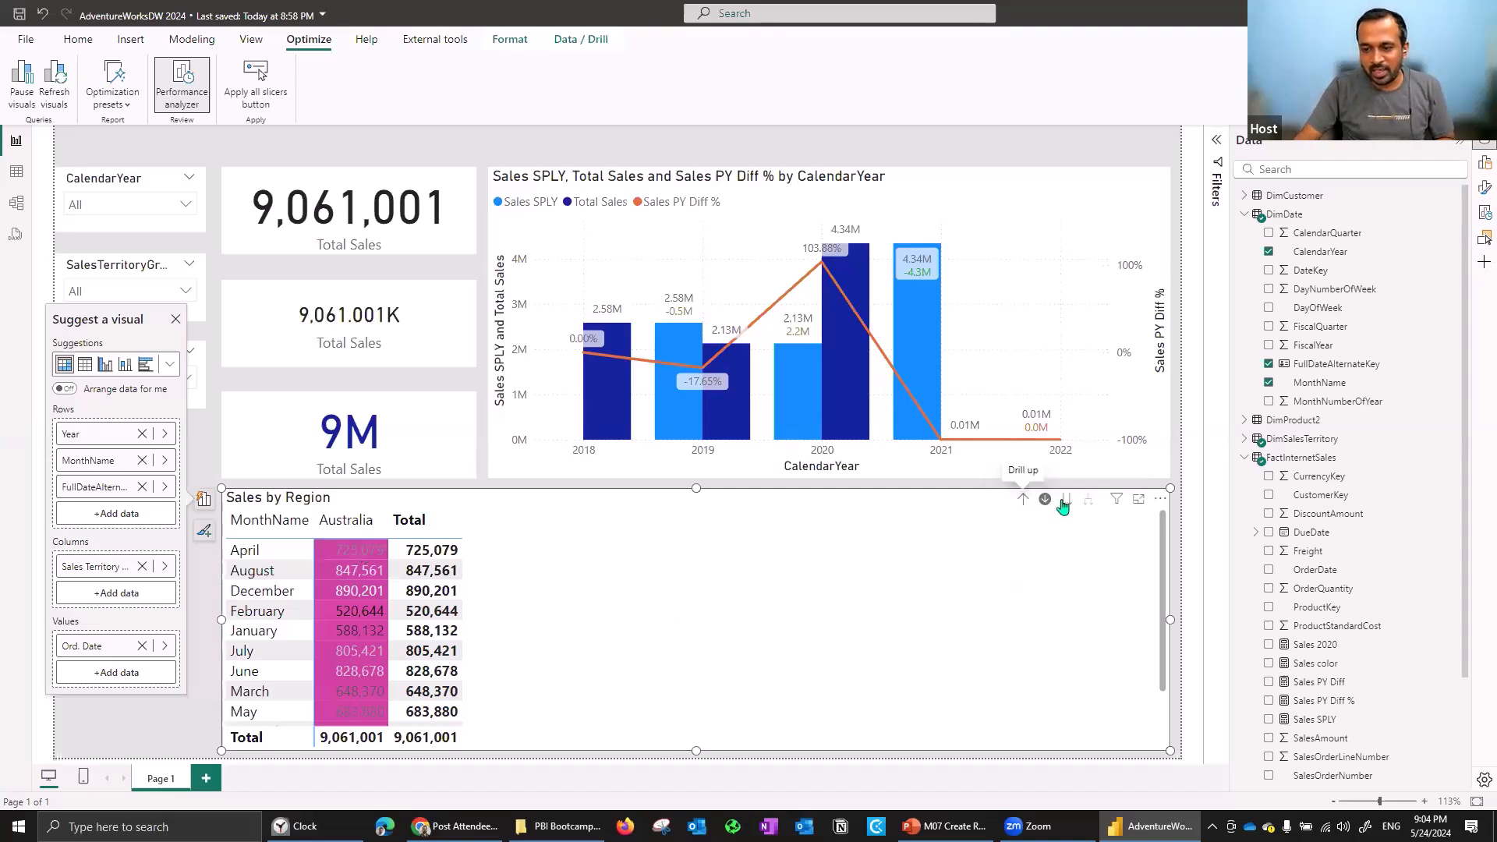
pyautogui.click(1089, 501)
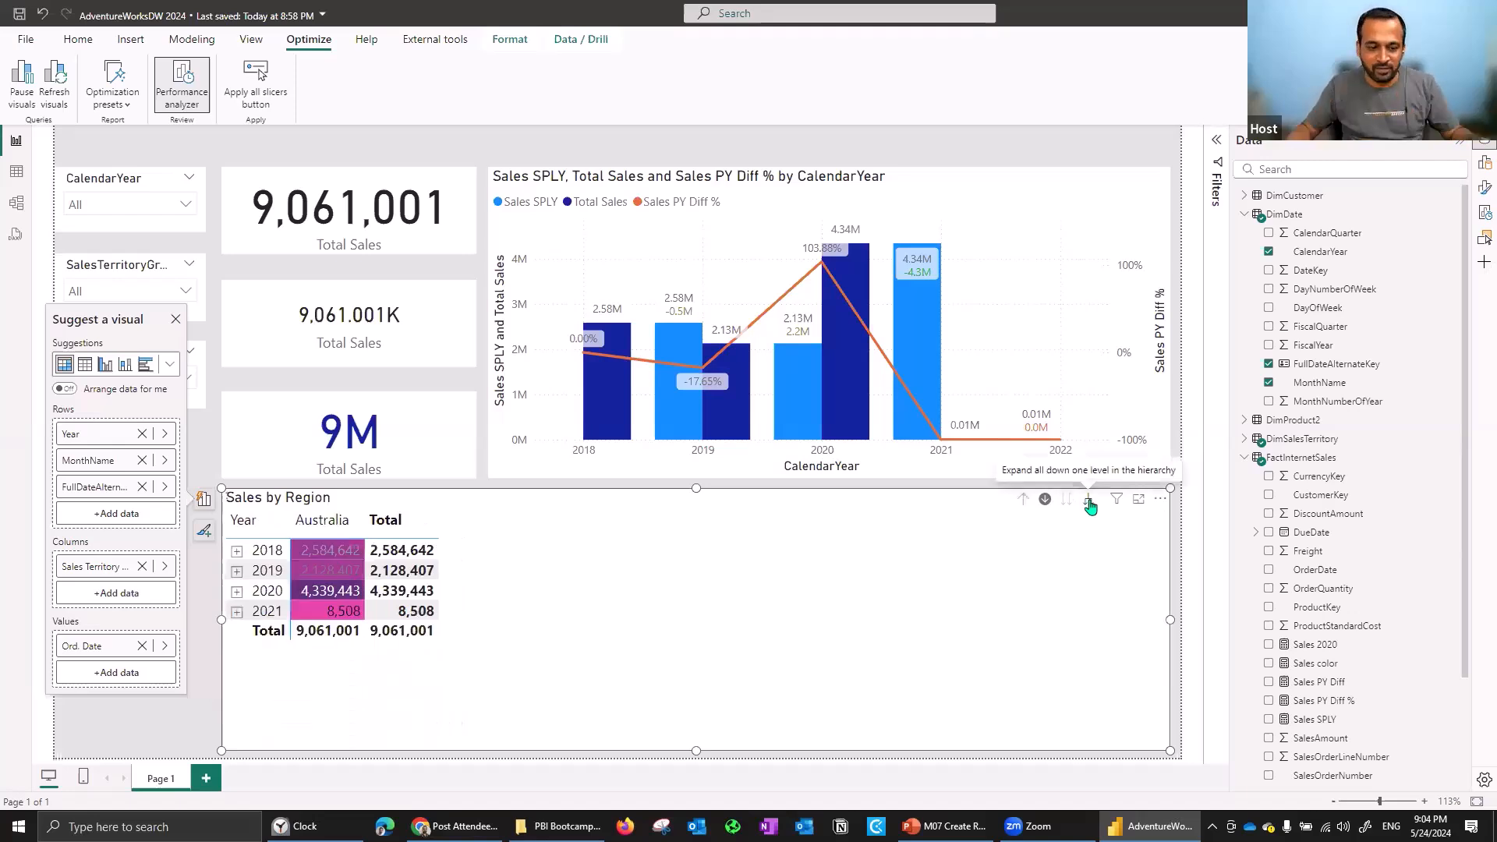
pyautogui.click(1088, 502)
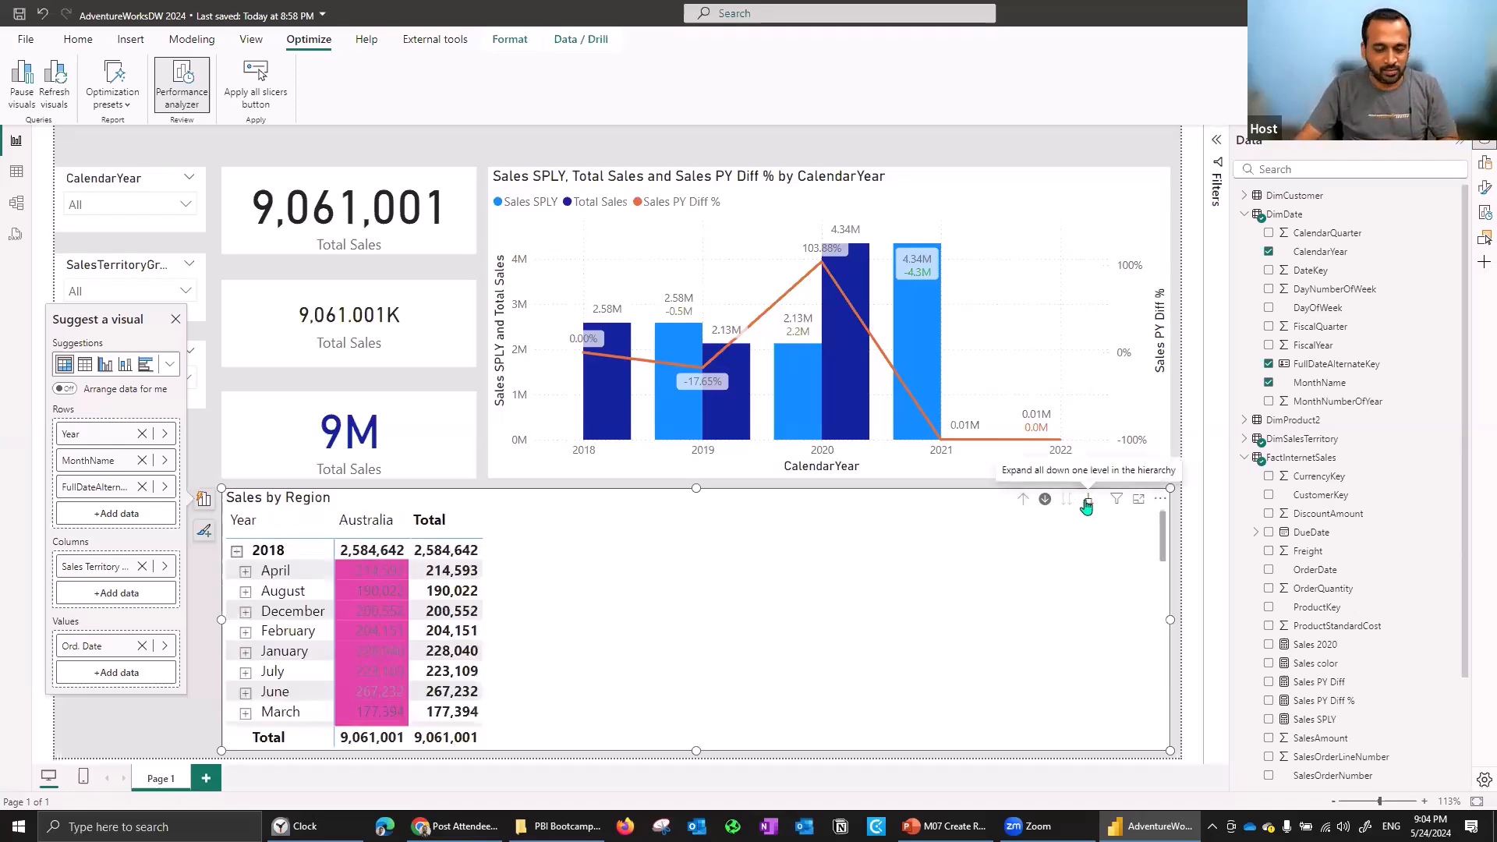
pyautogui.click(1088, 502)
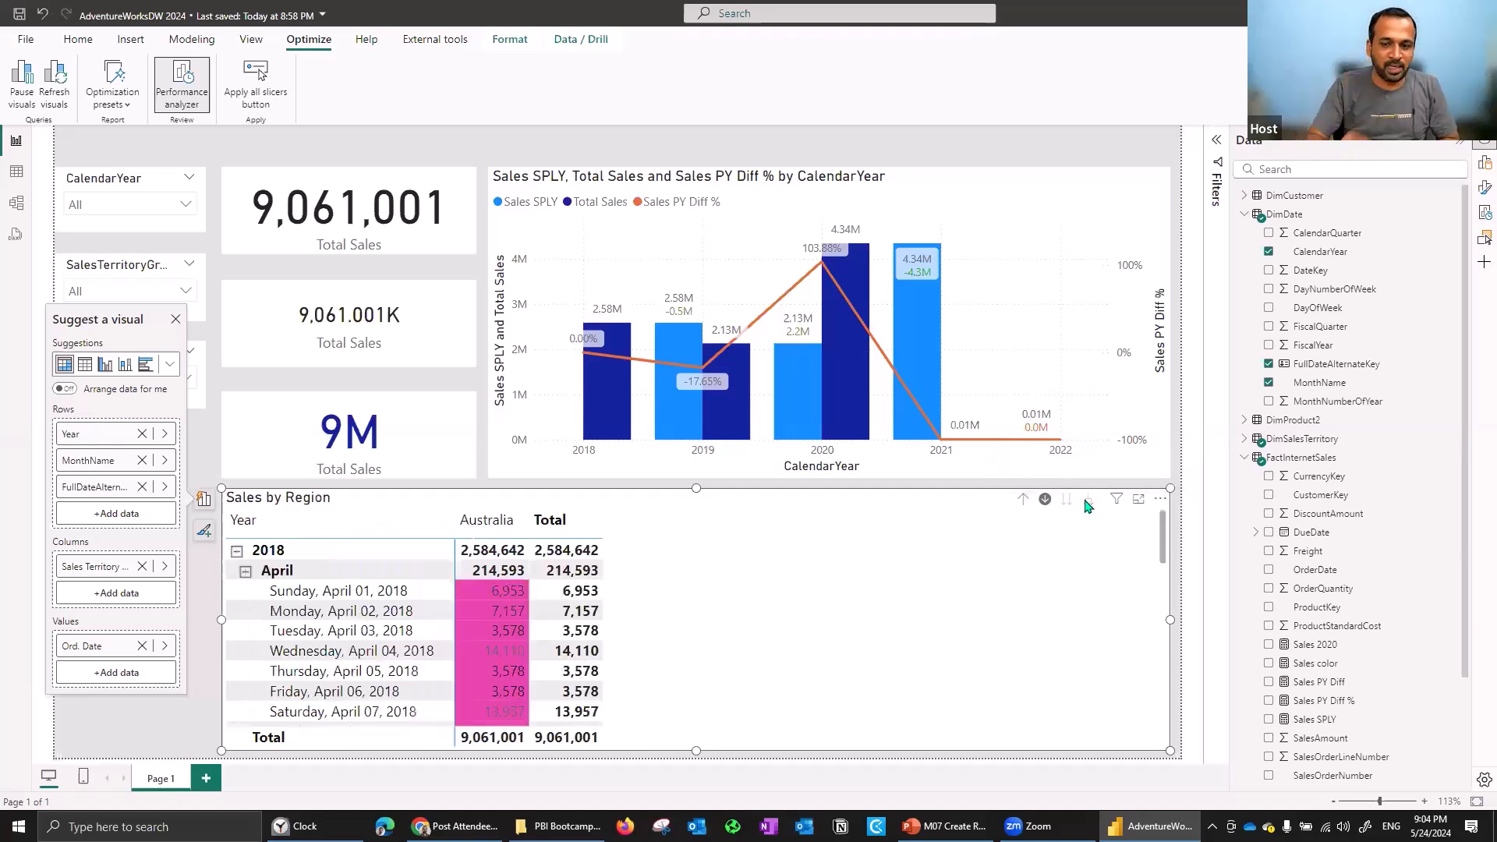
pyautogui.click(1020, 500)
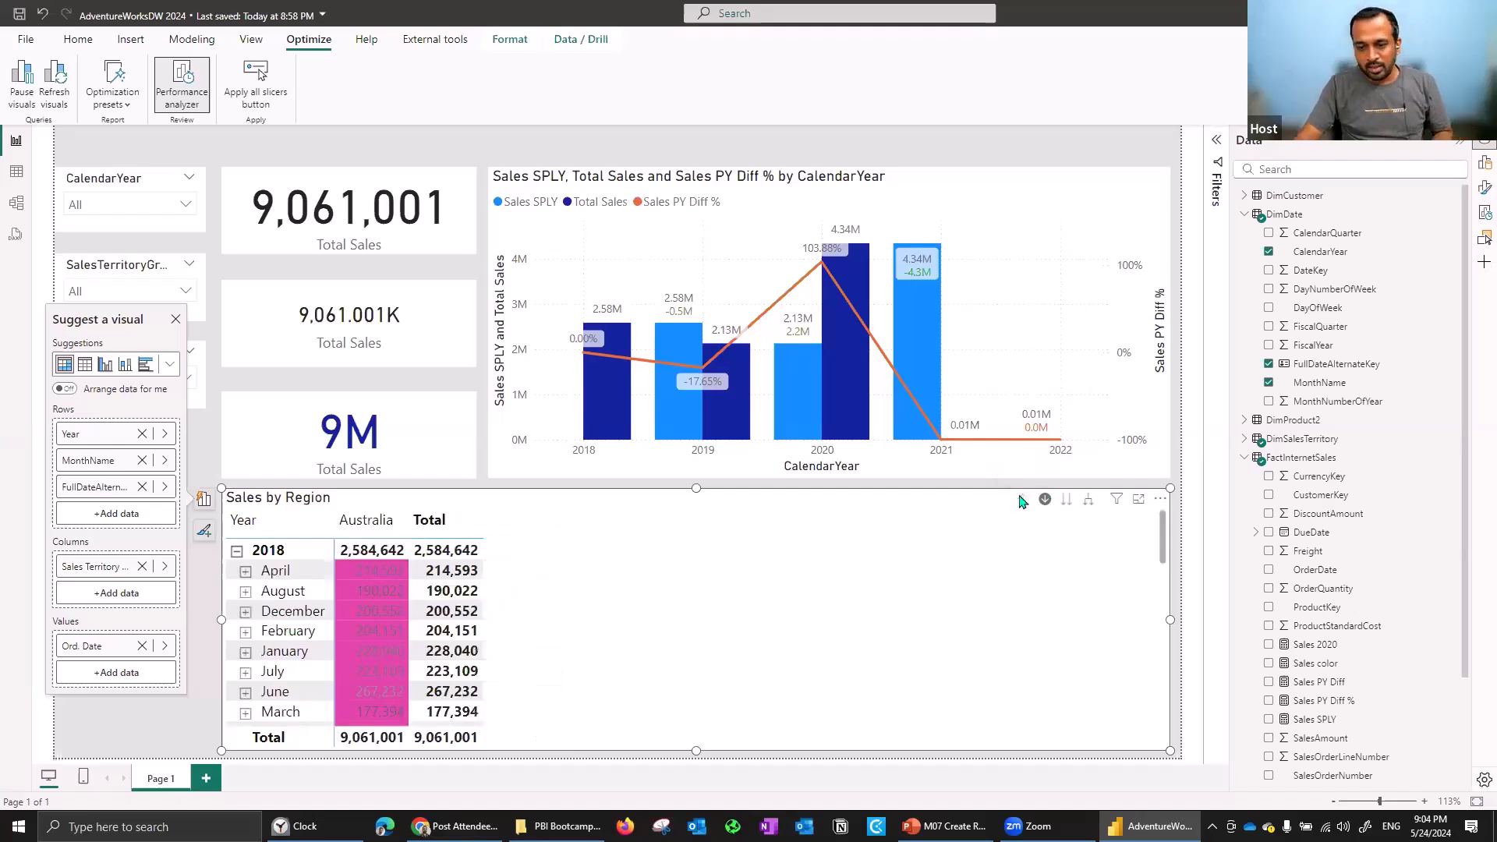
pyautogui.click(1020, 500)
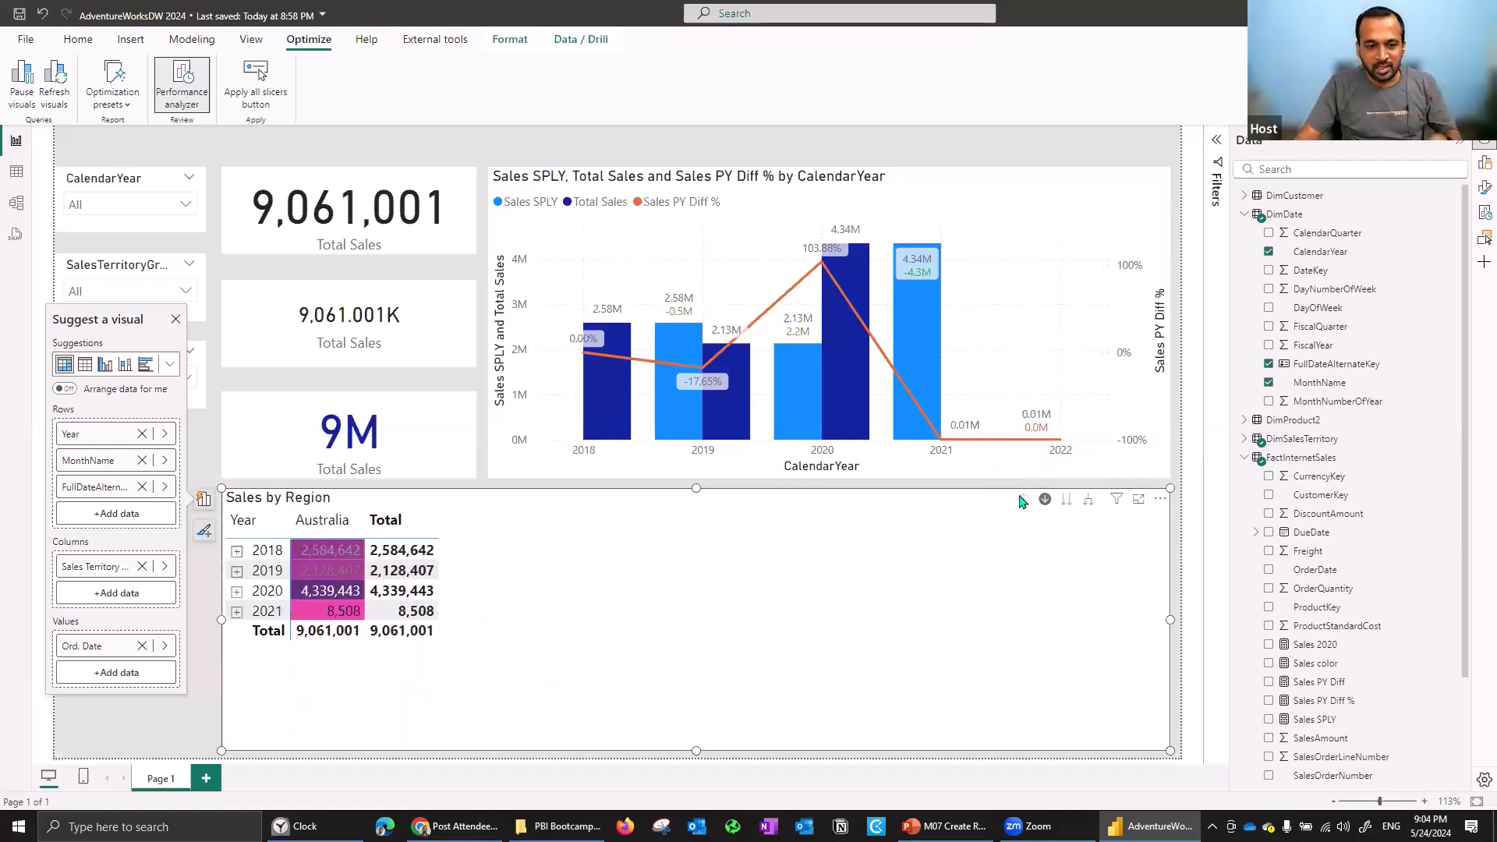
# Clear the Australia selection from the SalesTerritoryRegion slicer.
pyautogui.click(200, 434)
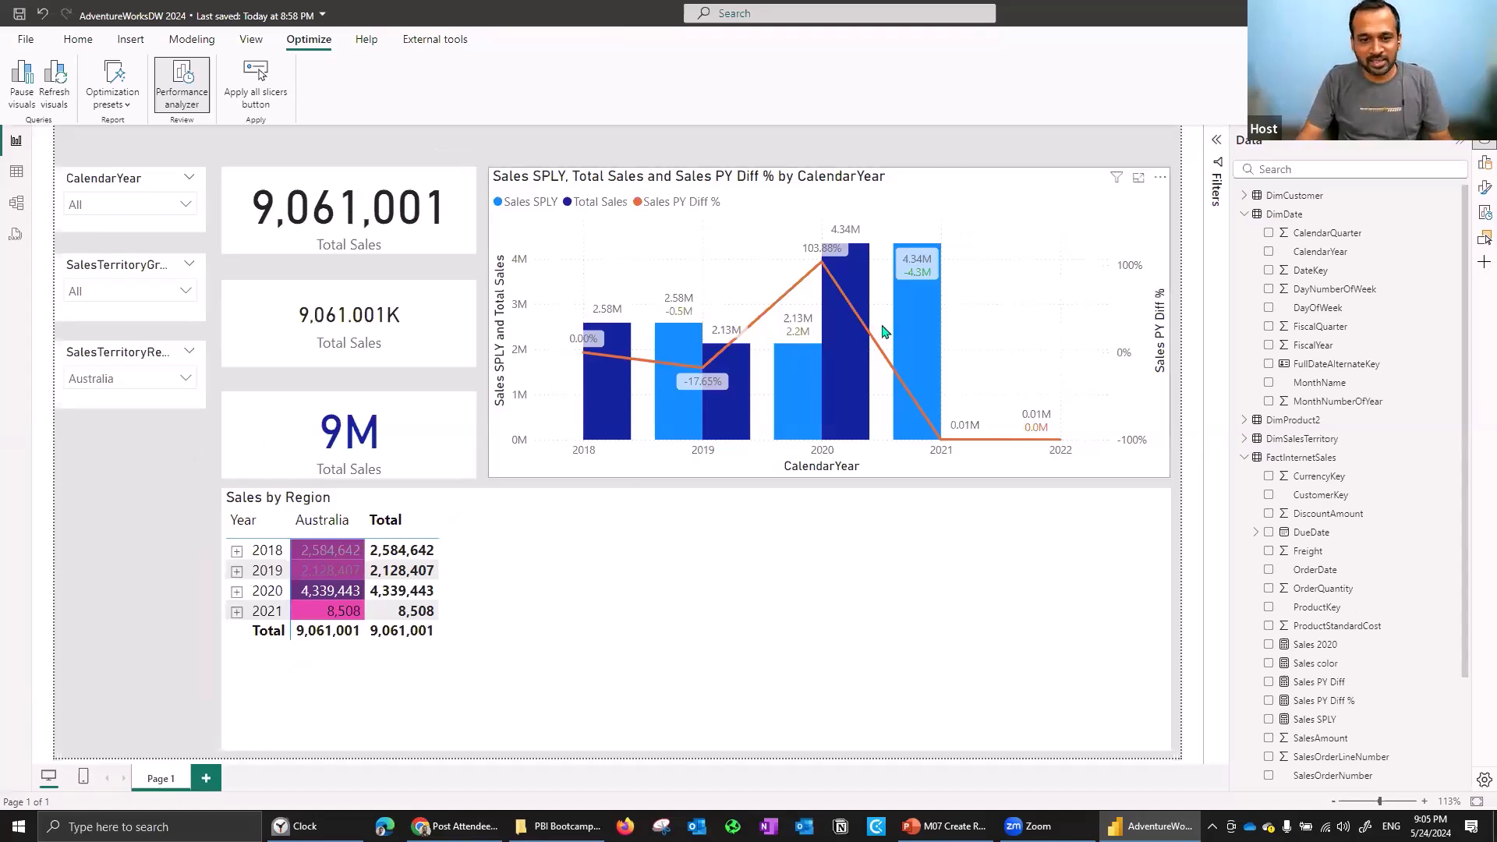
pyautogui.click(638, 518)
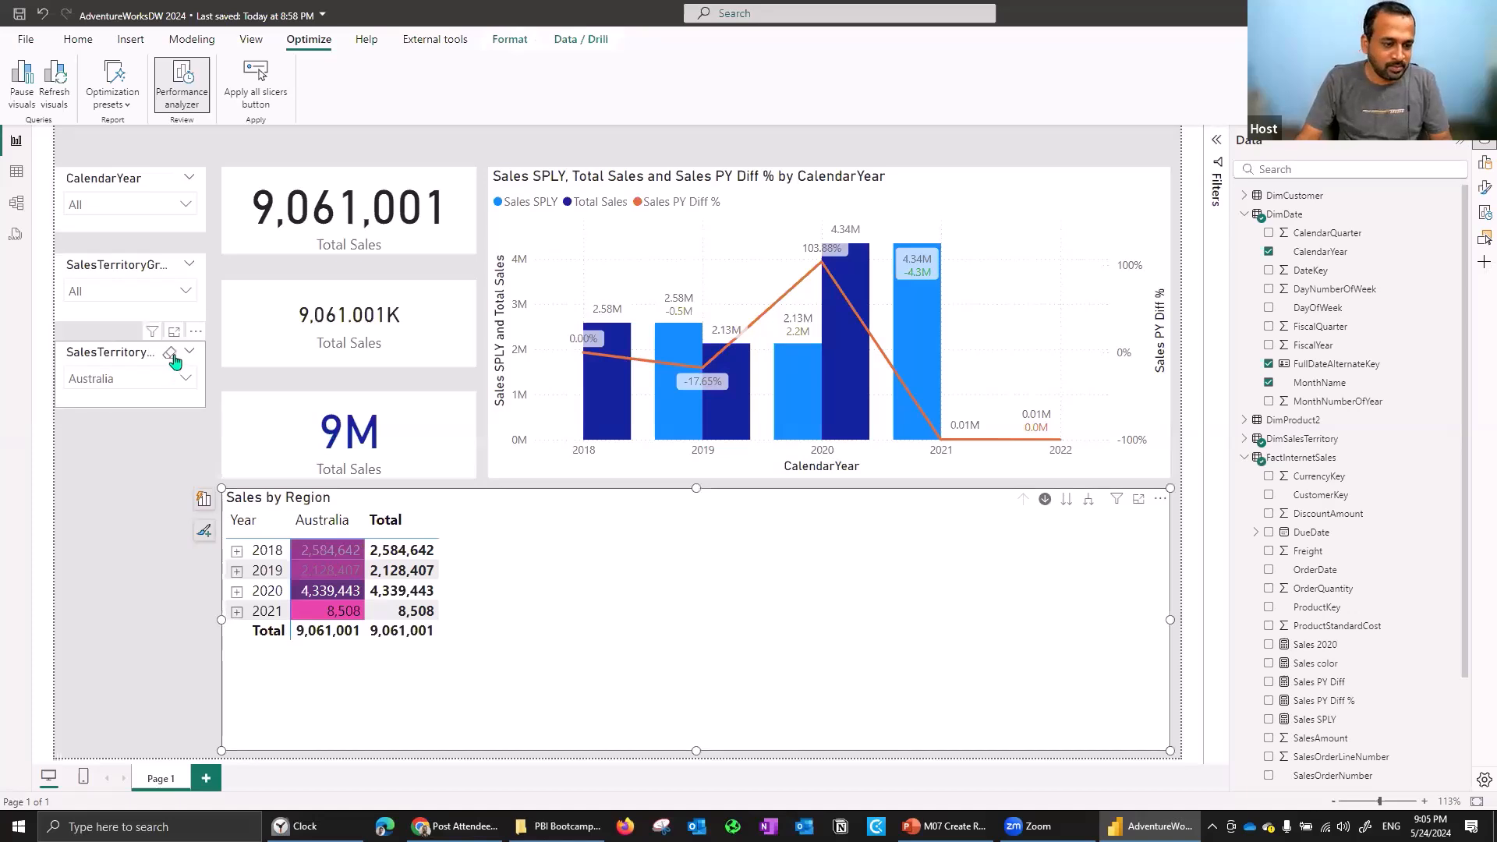
pyautogui.click(171, 354)
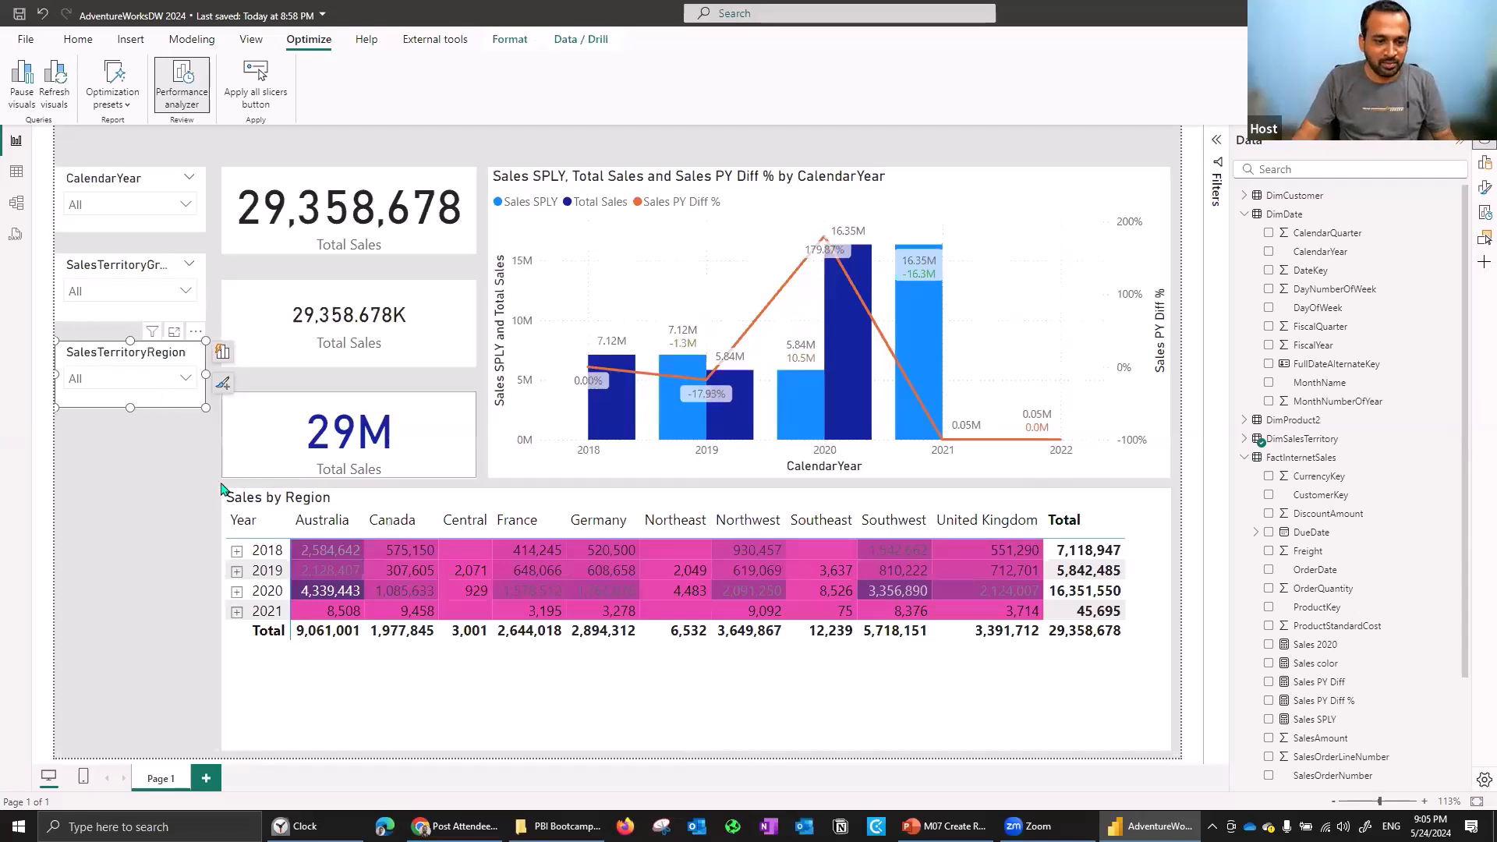
# Apply the grey Accessible Neutral theme to the report.
pyautogui.click(251, 41)
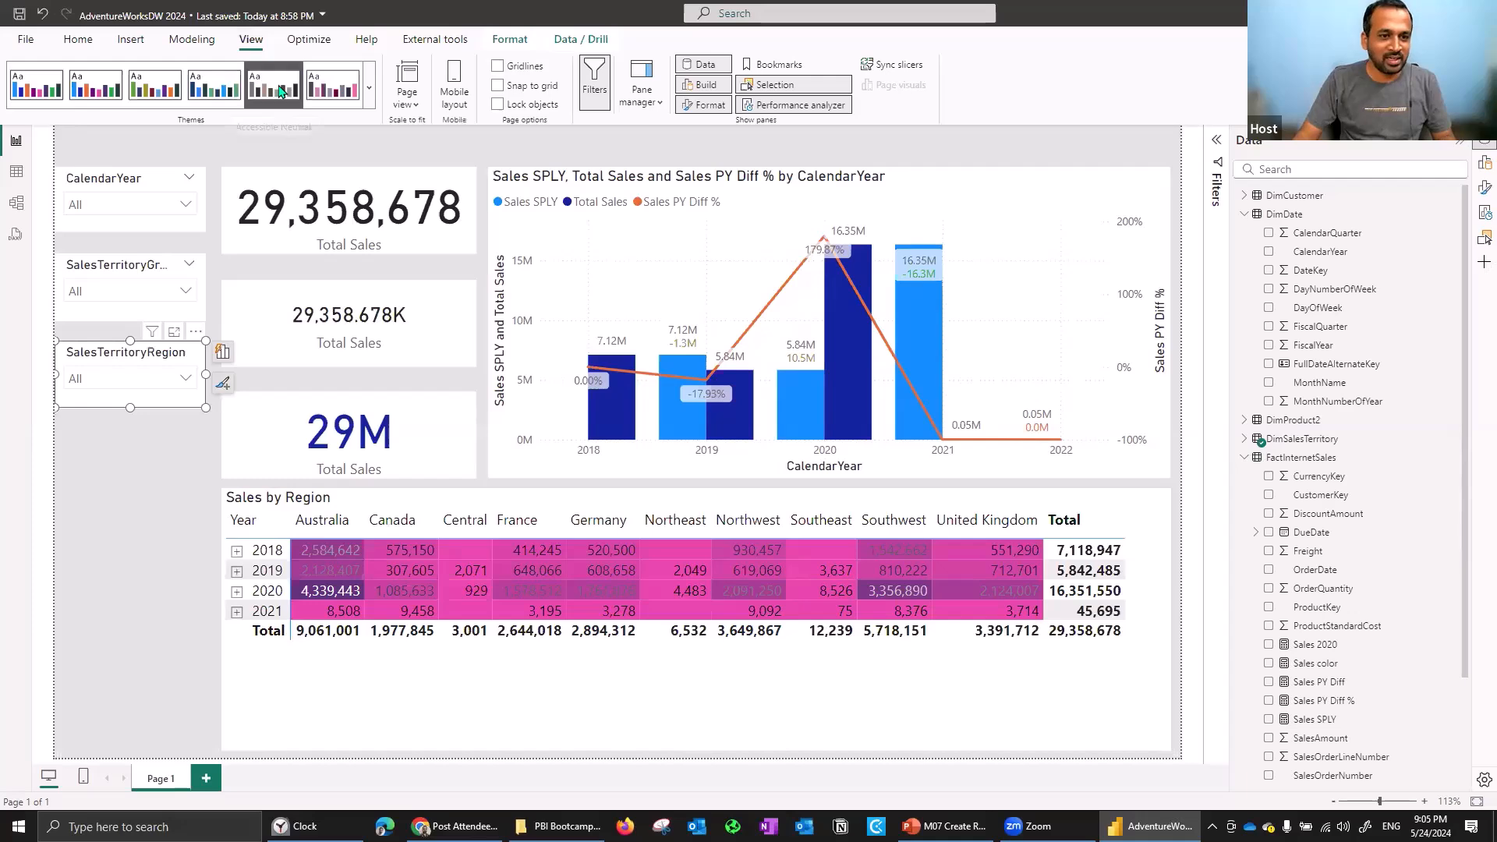
pyautogui.click(285, 92)
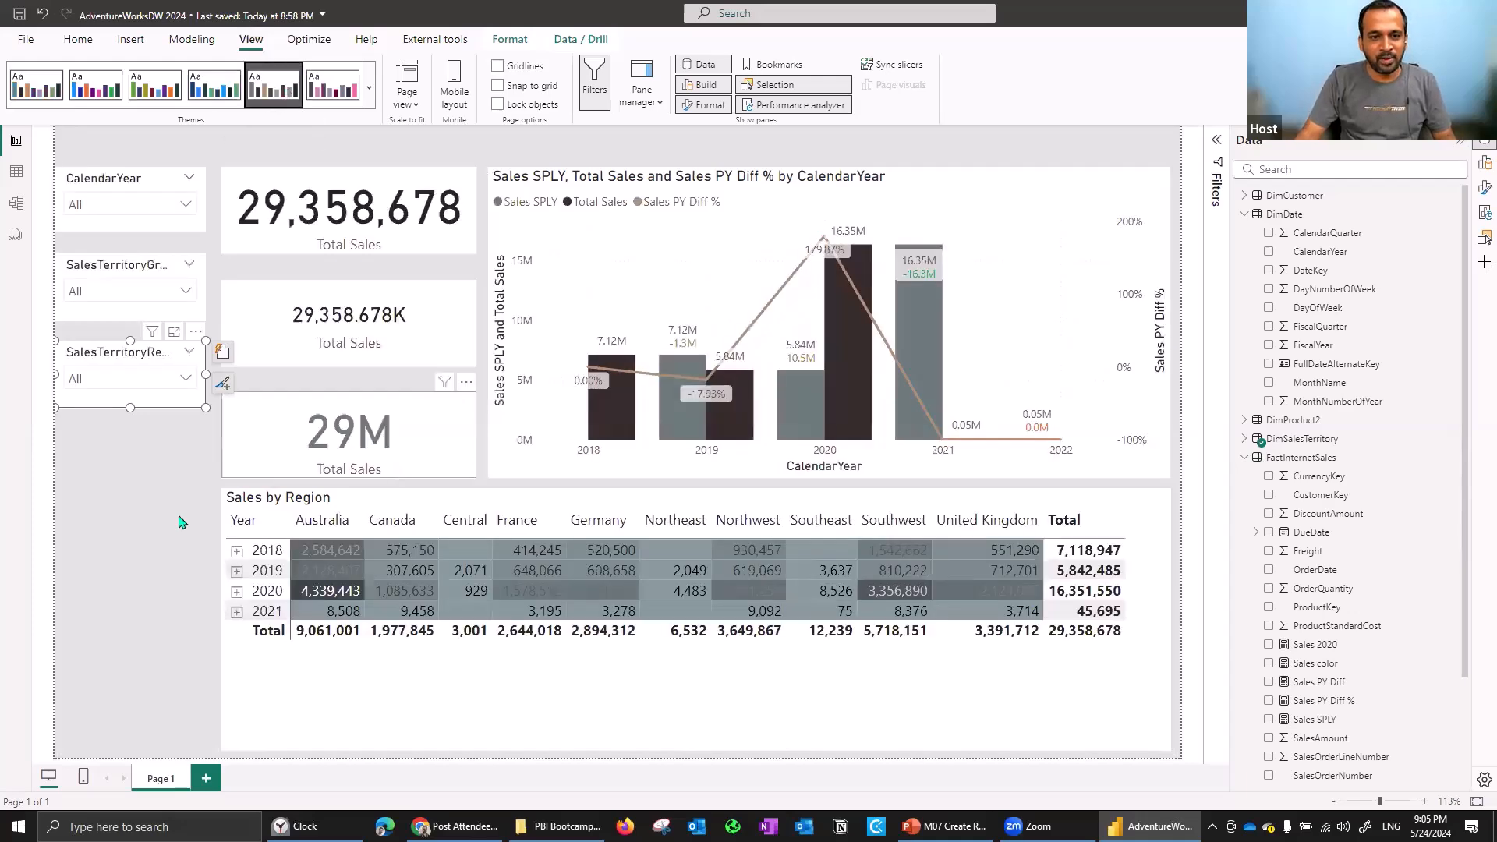
pyautogui.click(1192, 269)
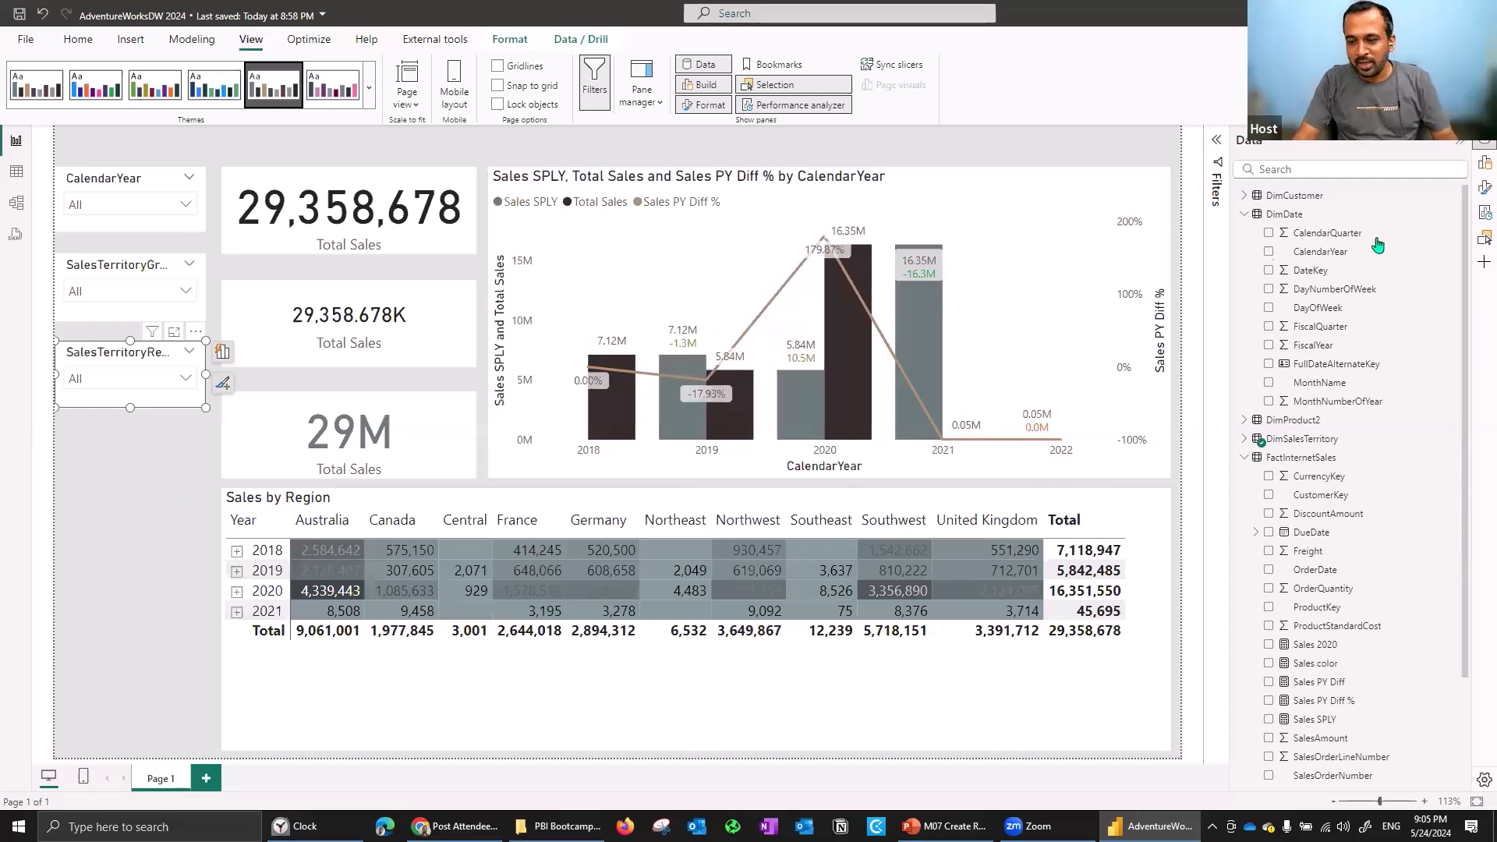
# Add a bookmark of the unfiltered report page, name it Default State, and update it to the current view.
pyautogui.click(1286, 220)
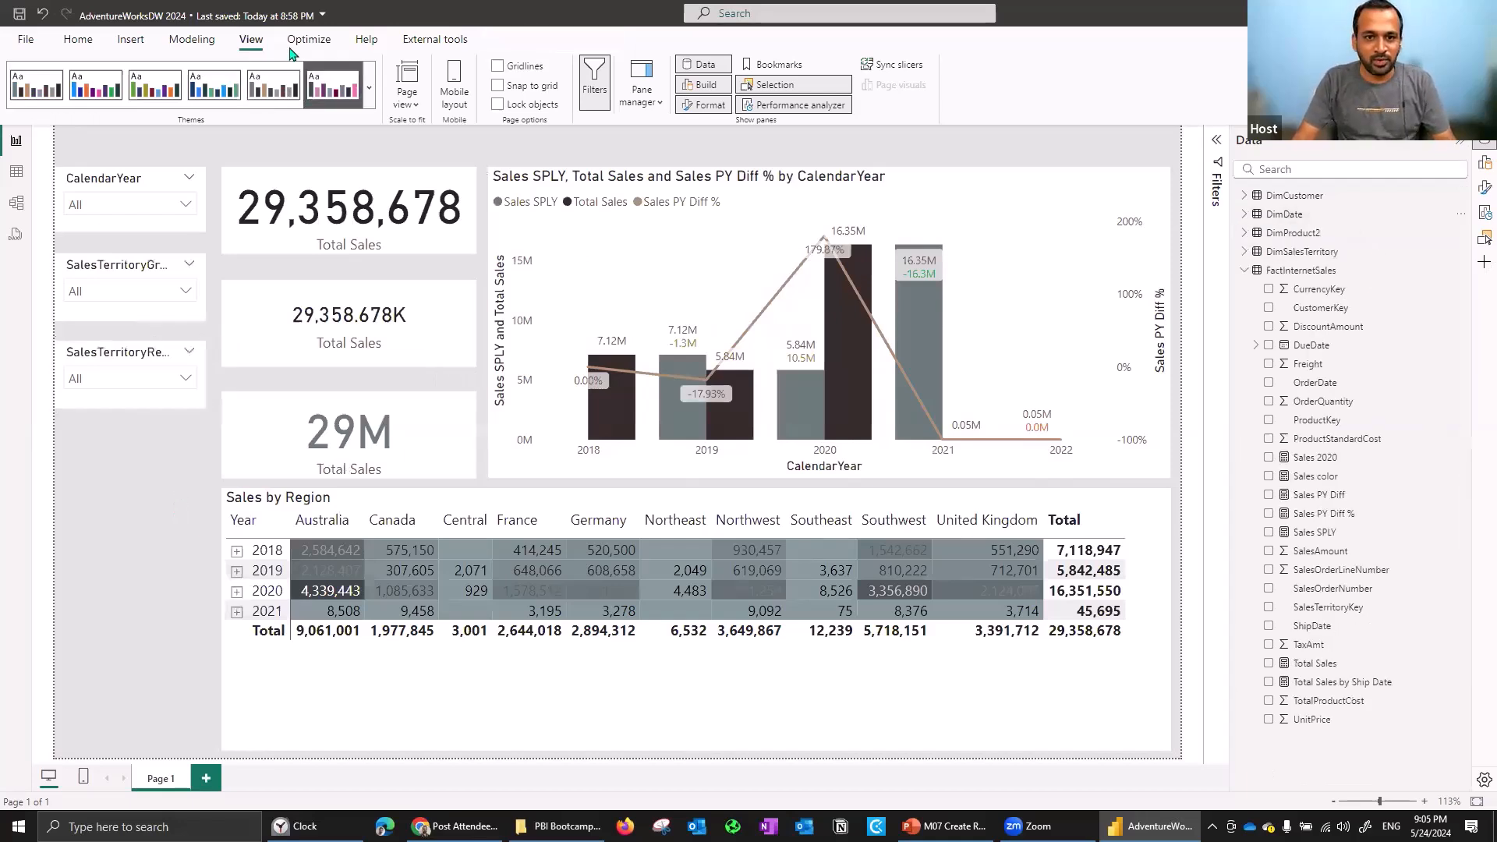
pyautogui.click(782, 68)
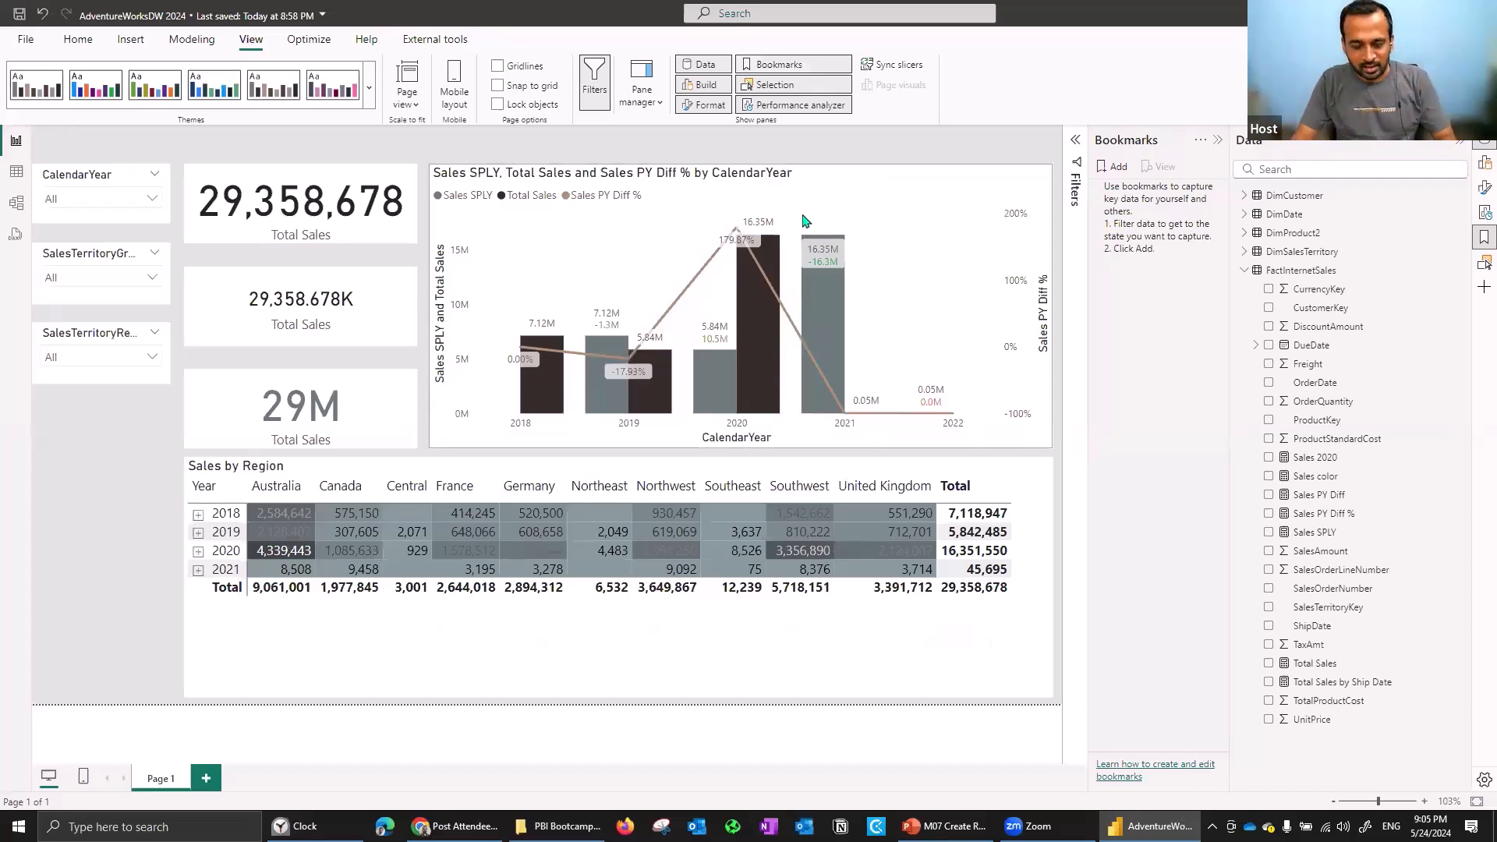
pyautogui.click(1114, 166)
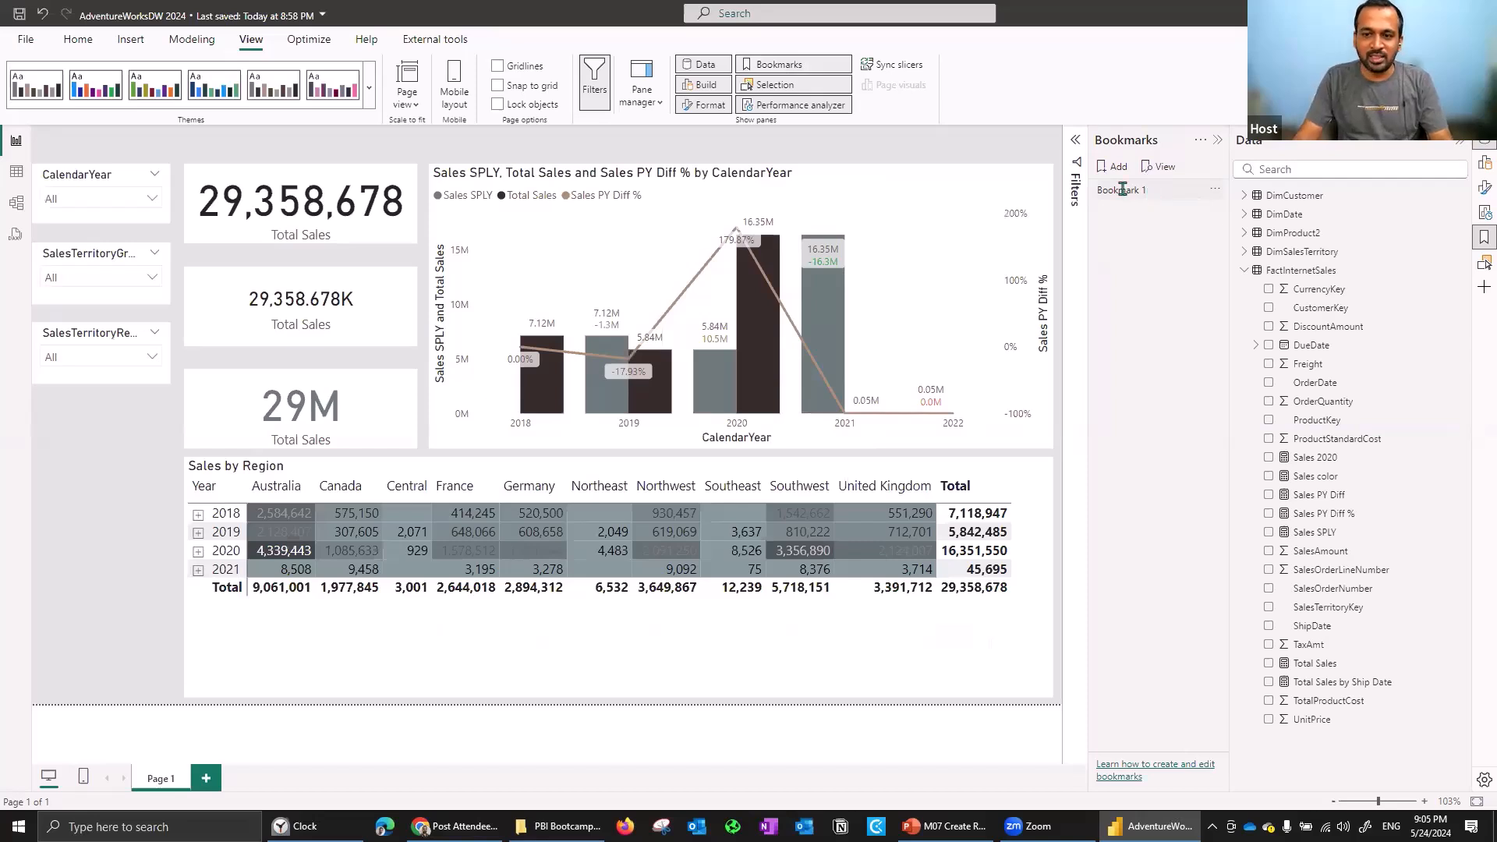
pyautogui.doubleClick(1122, 190)
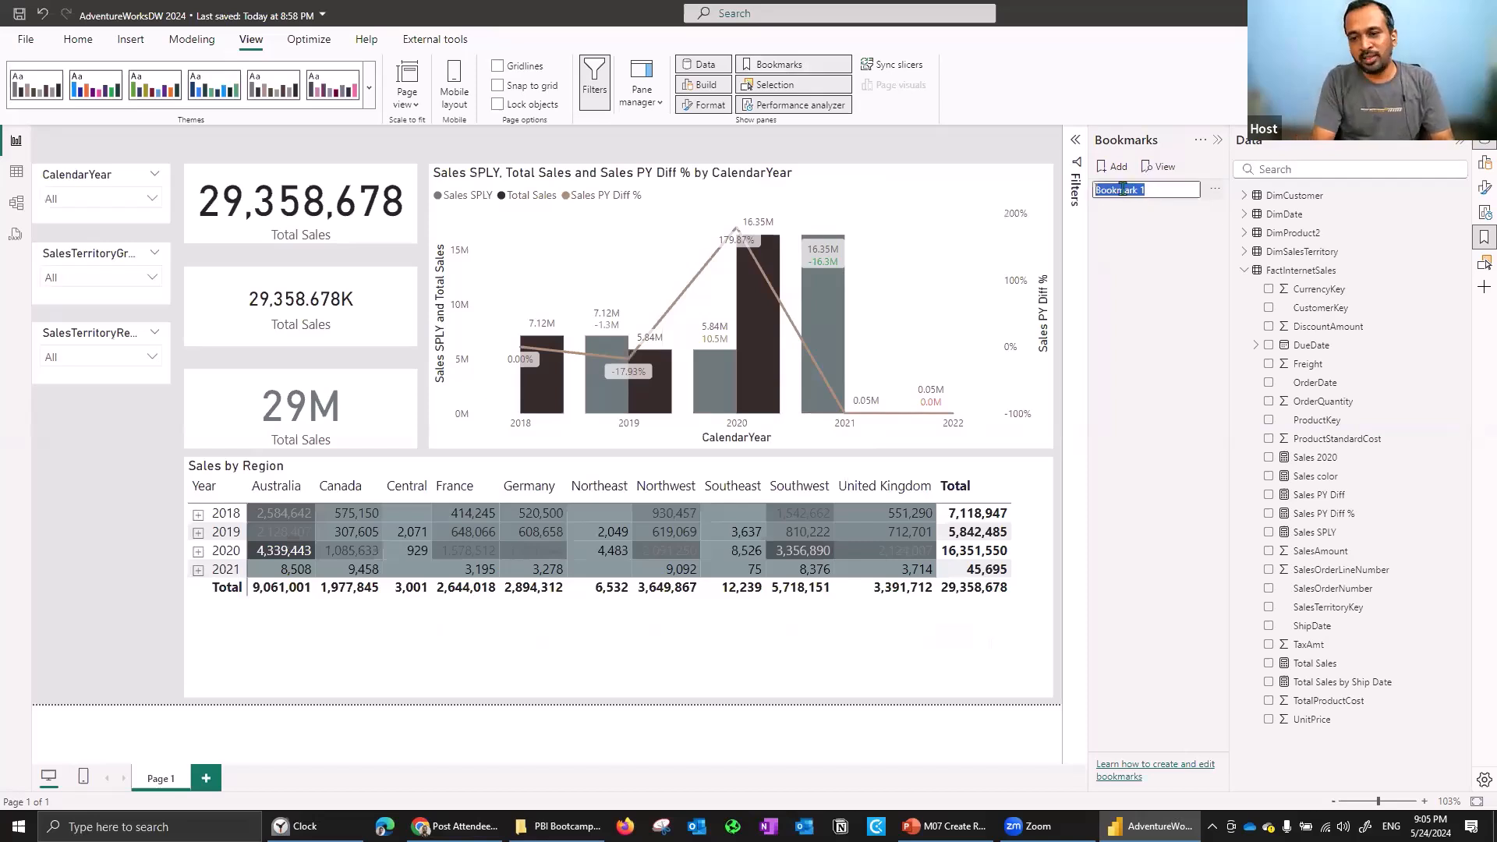
pyautogui.write('Defau')
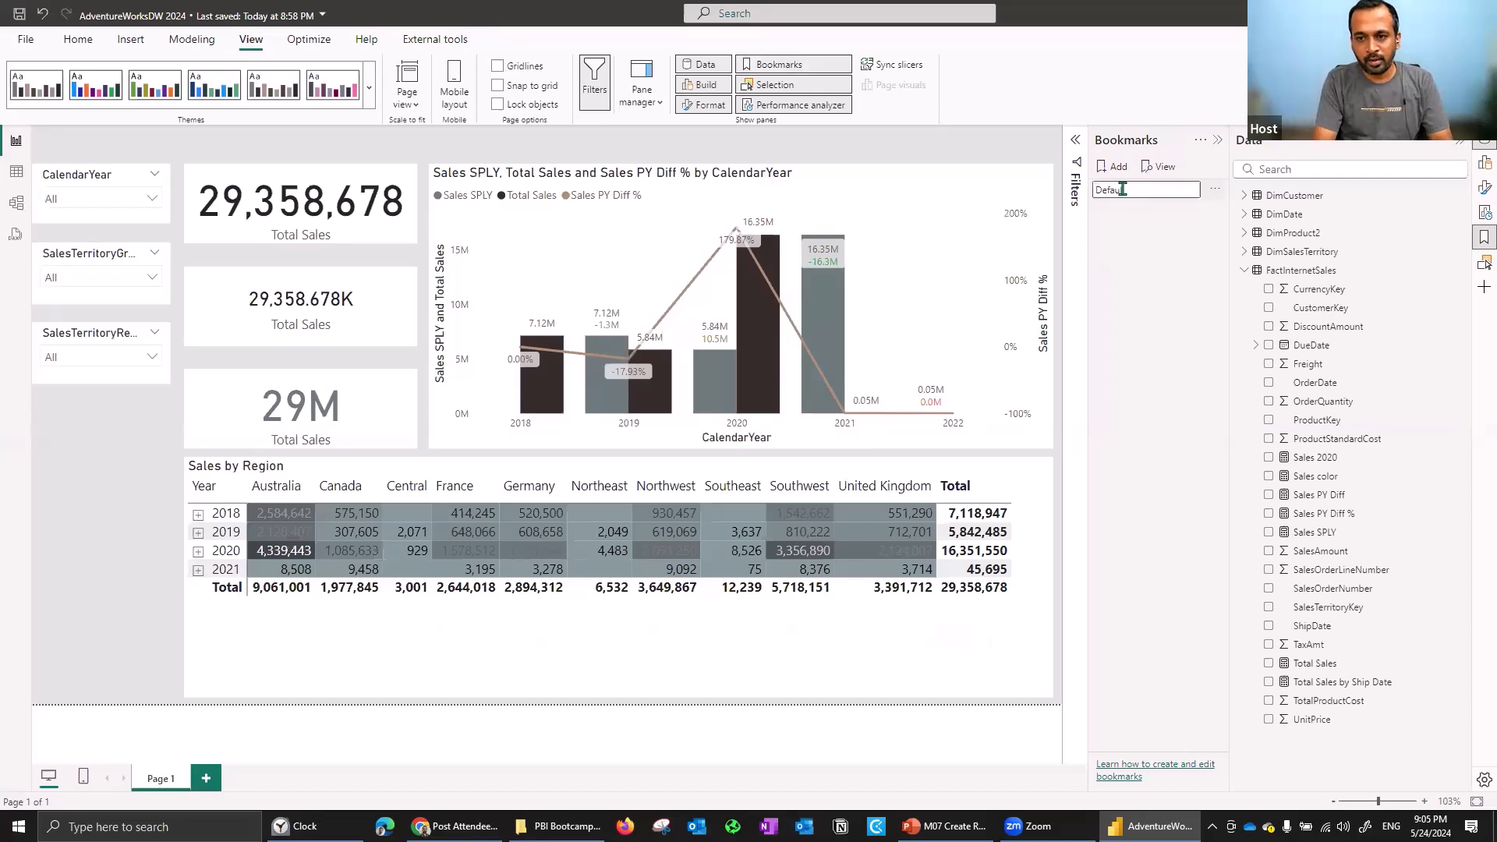
pyautogui.write('lt State')
pyautogui.press('Return')
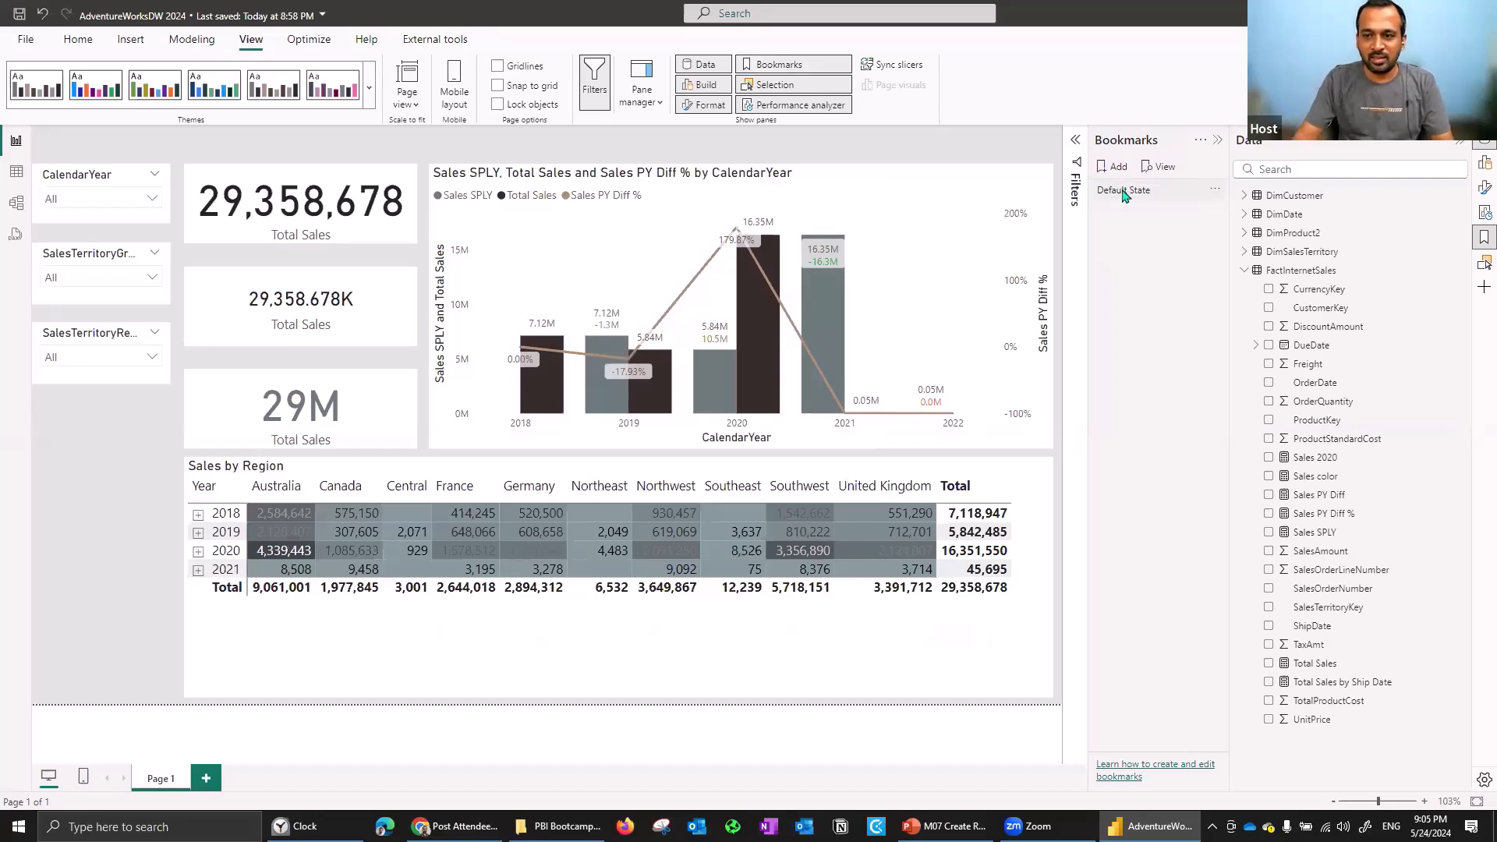
pyautogui.click(1215, 193)
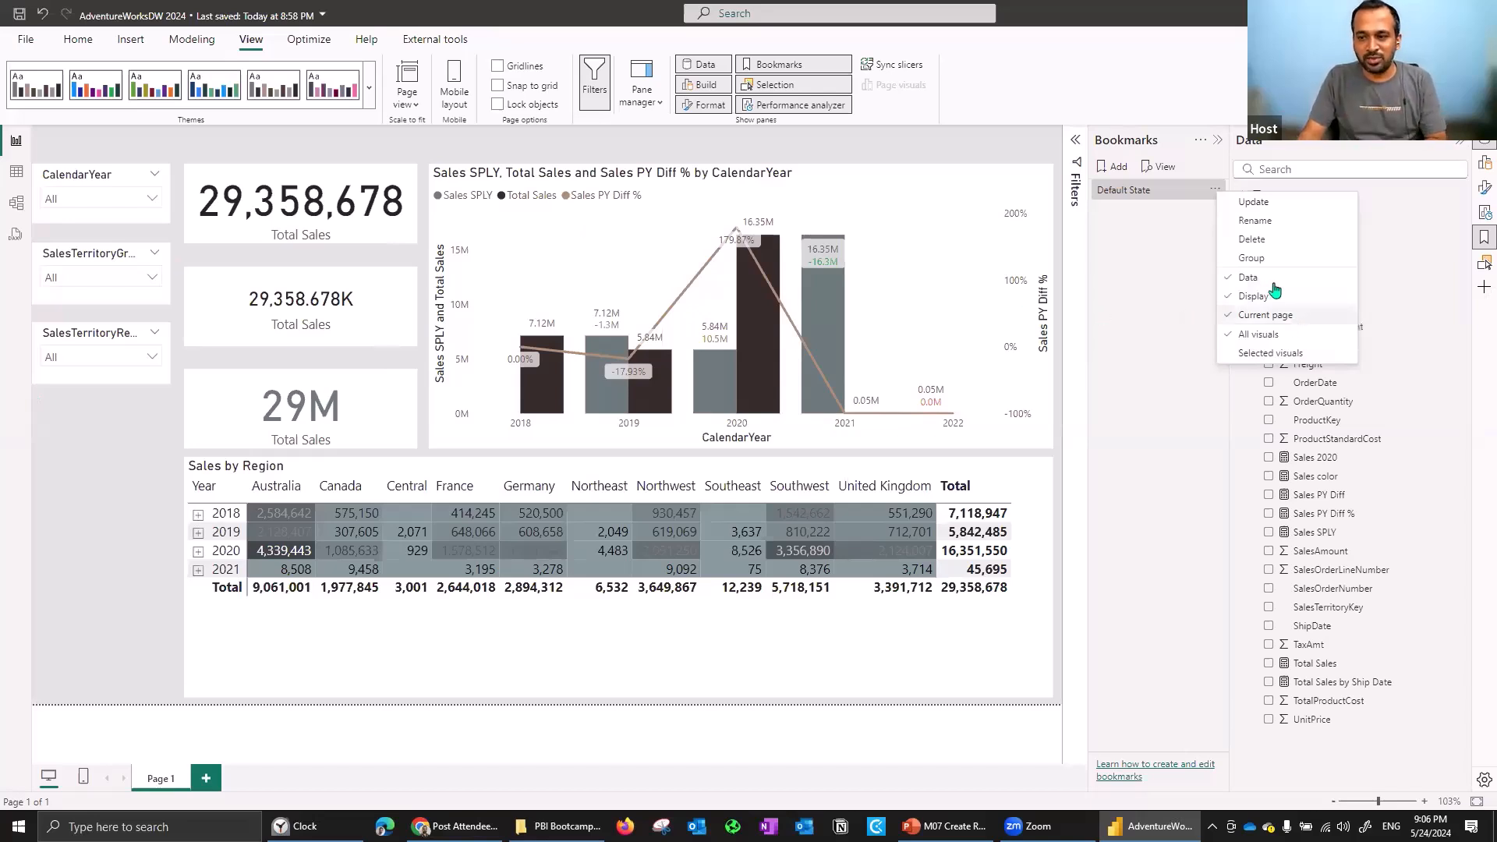
pyautogui.click(1255, 203)
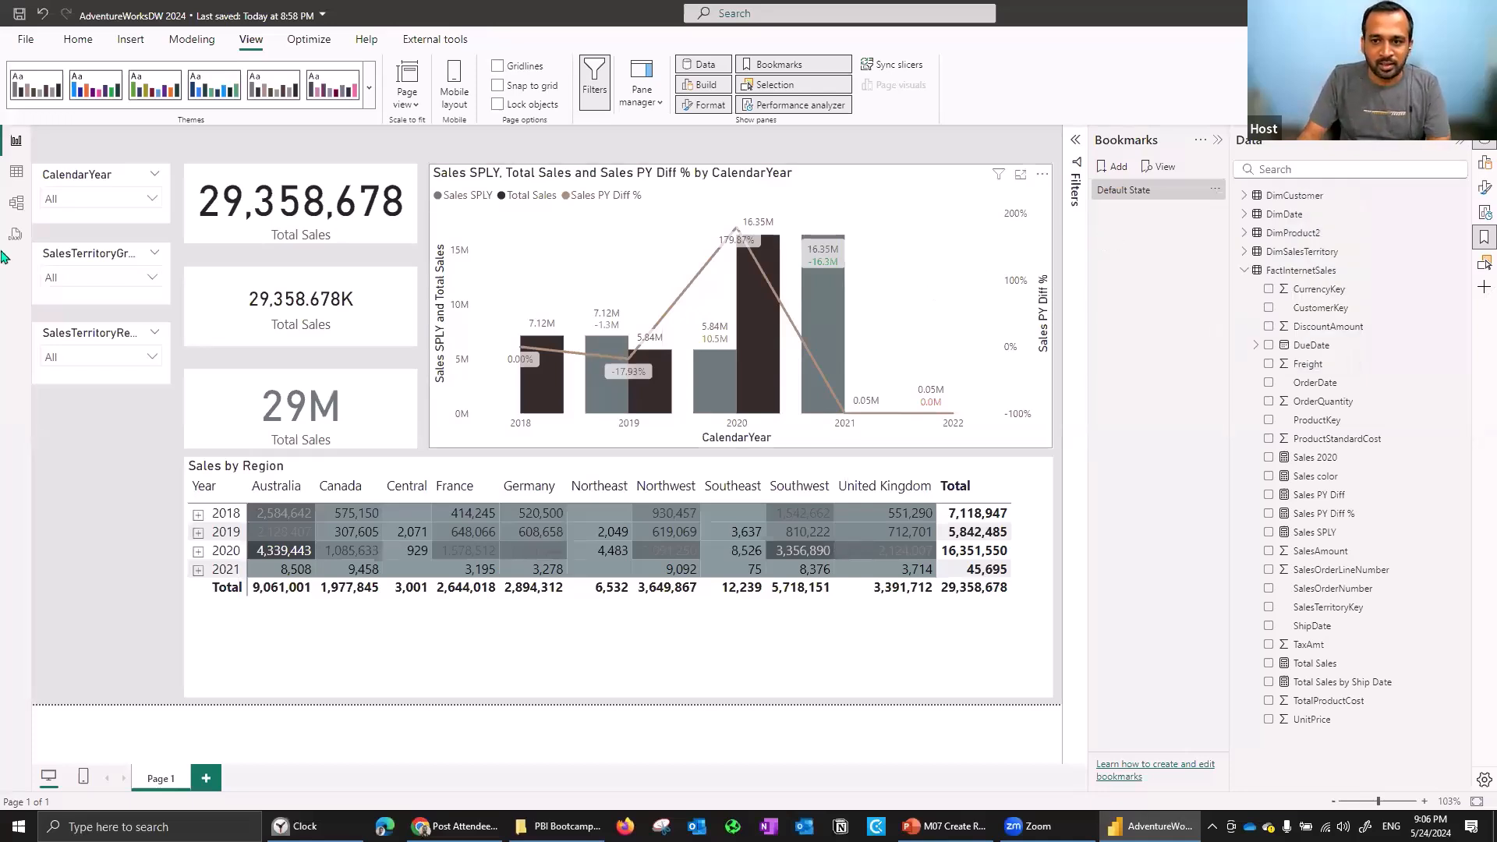
# Filter the report page to Canada with the SalesTerritoryRegion slicer.
pyautogui.click(78, 359)
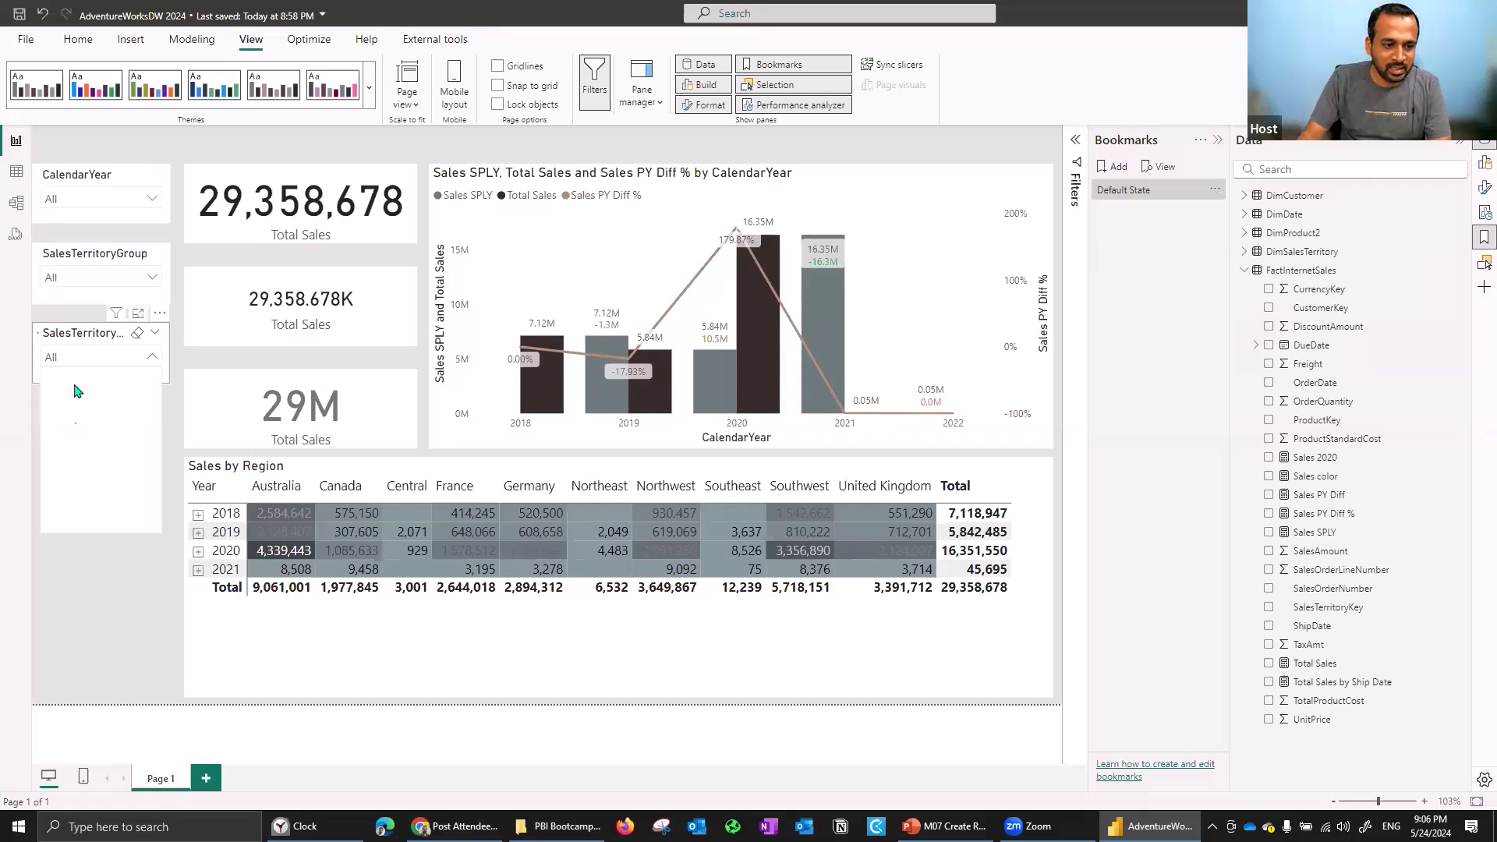
pyautogui.click(84, 442)
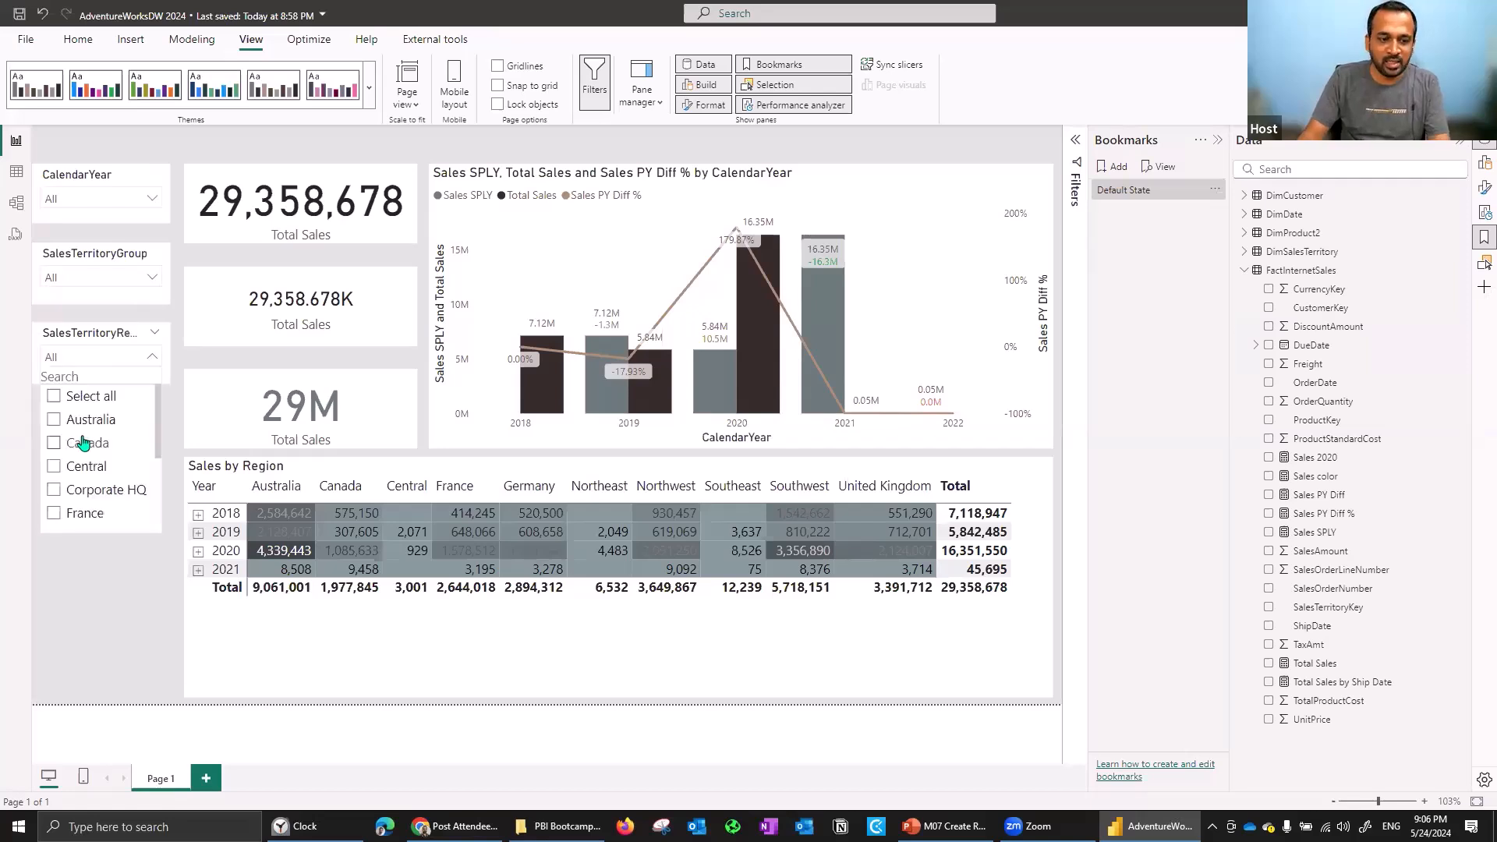
pyautogui.click(117, 595)
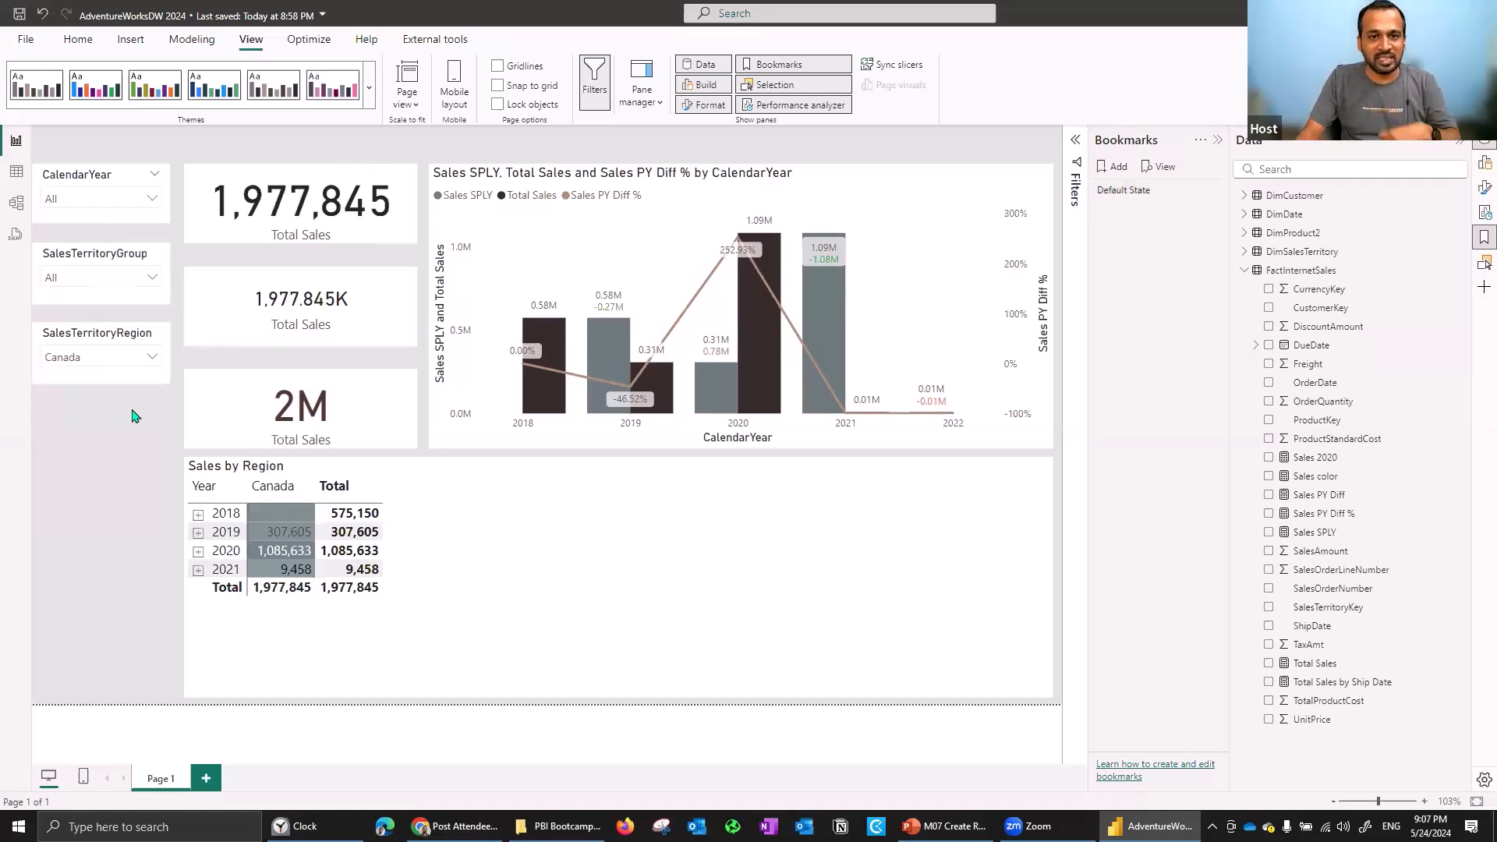
# Insert a bookmark navigator, place it as a small button below the slicers, and apply Default State with it.
pyautogui.click(130, 41)
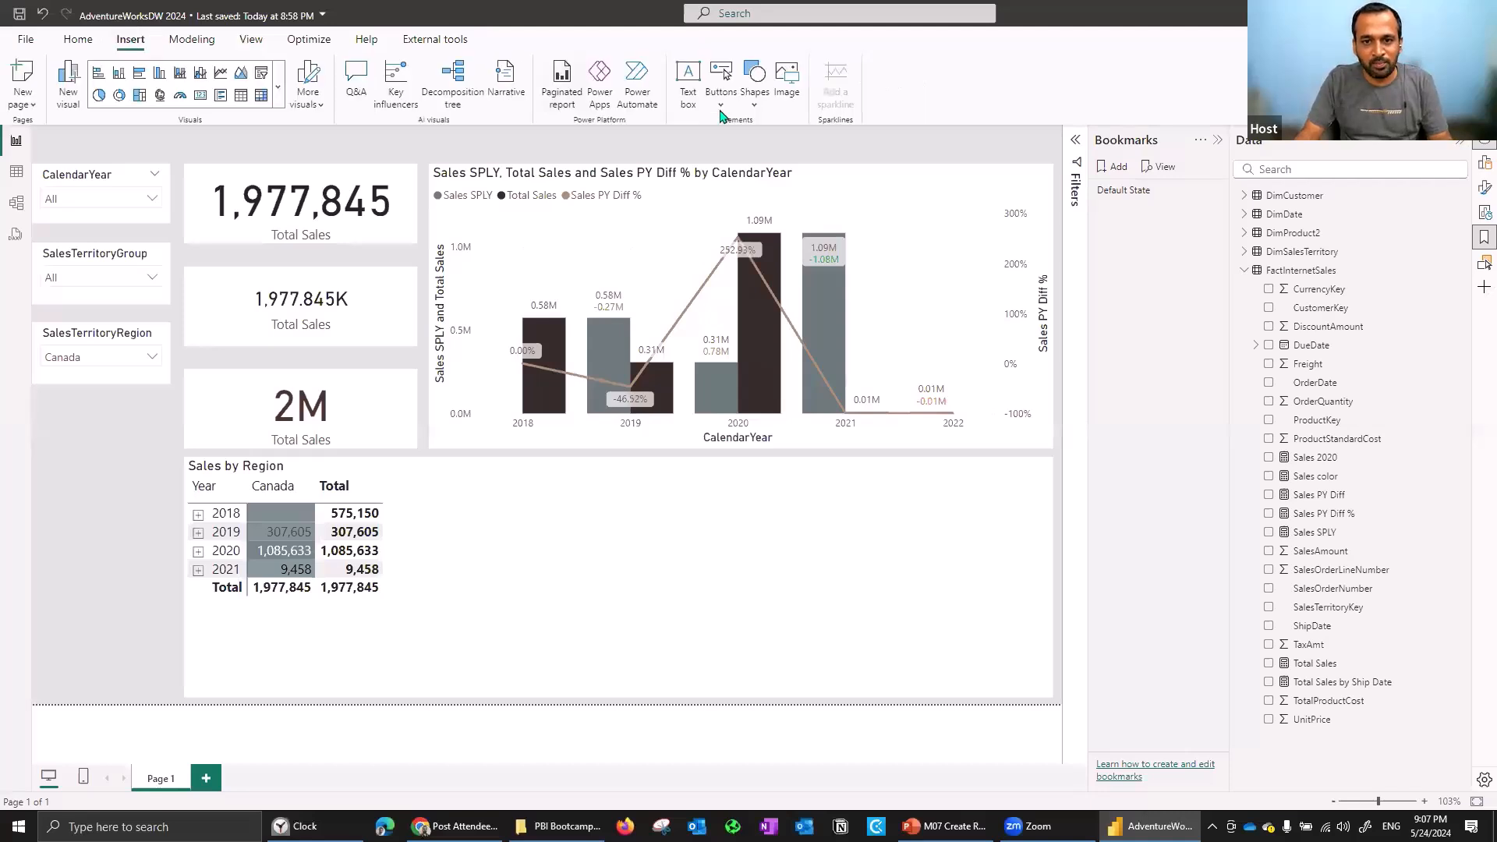
pyautogui.click(720, 108)
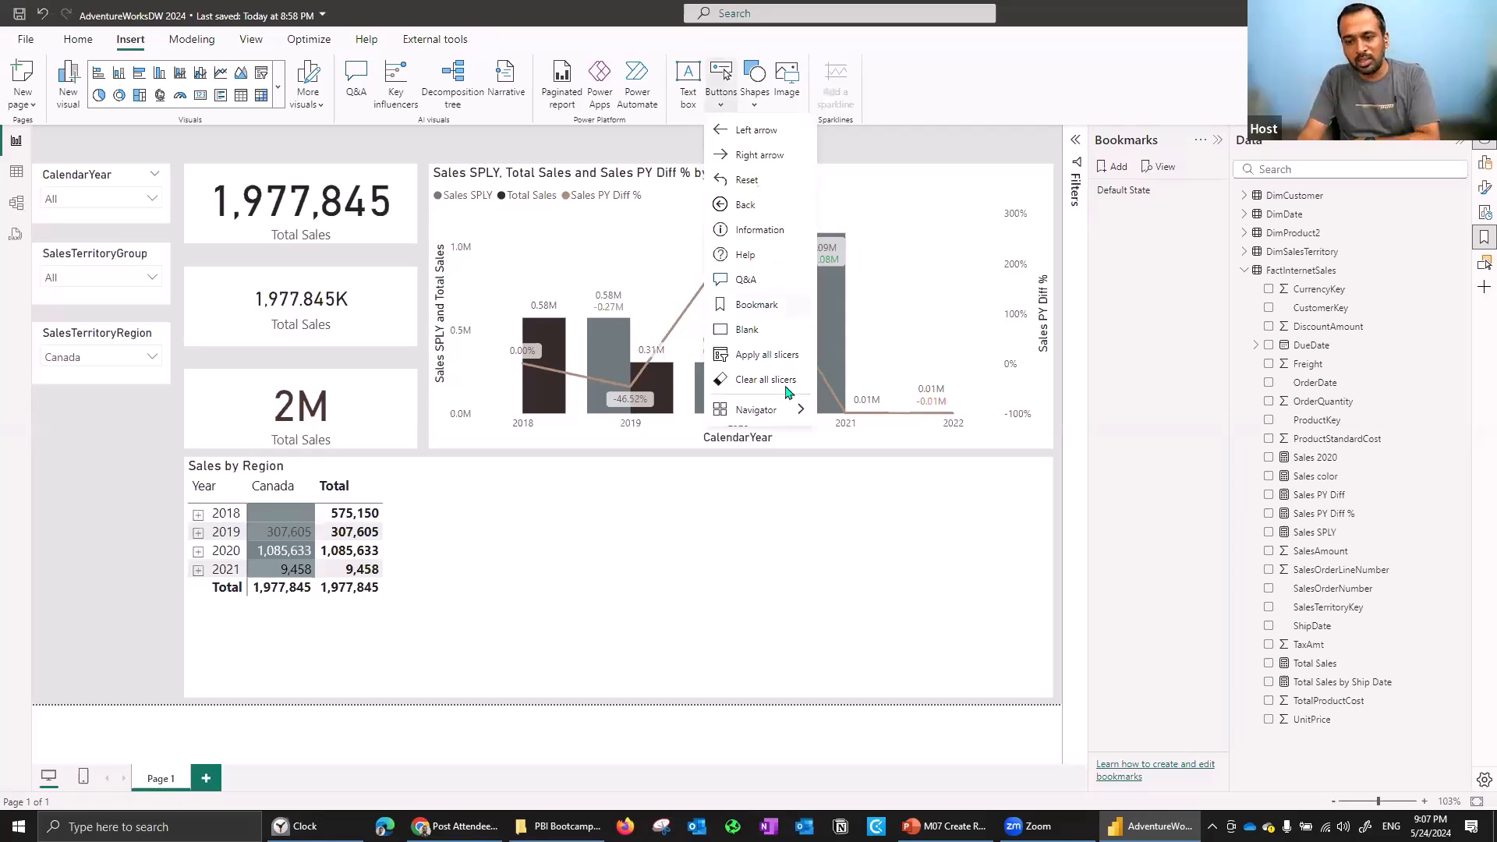
pyautogui.moveTo(790, 413)
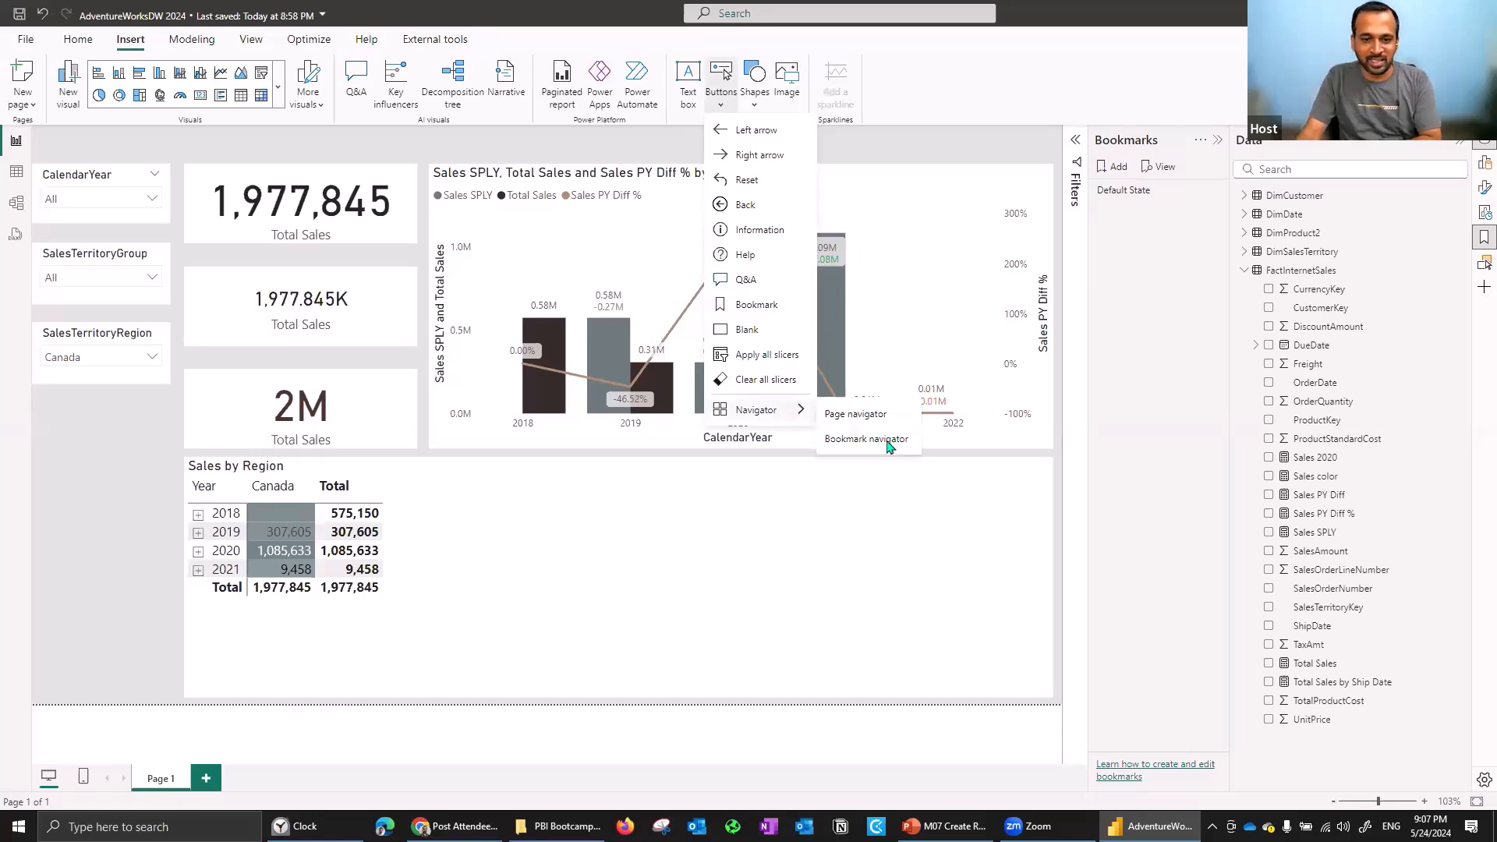
pyautogui.click(884, 440)
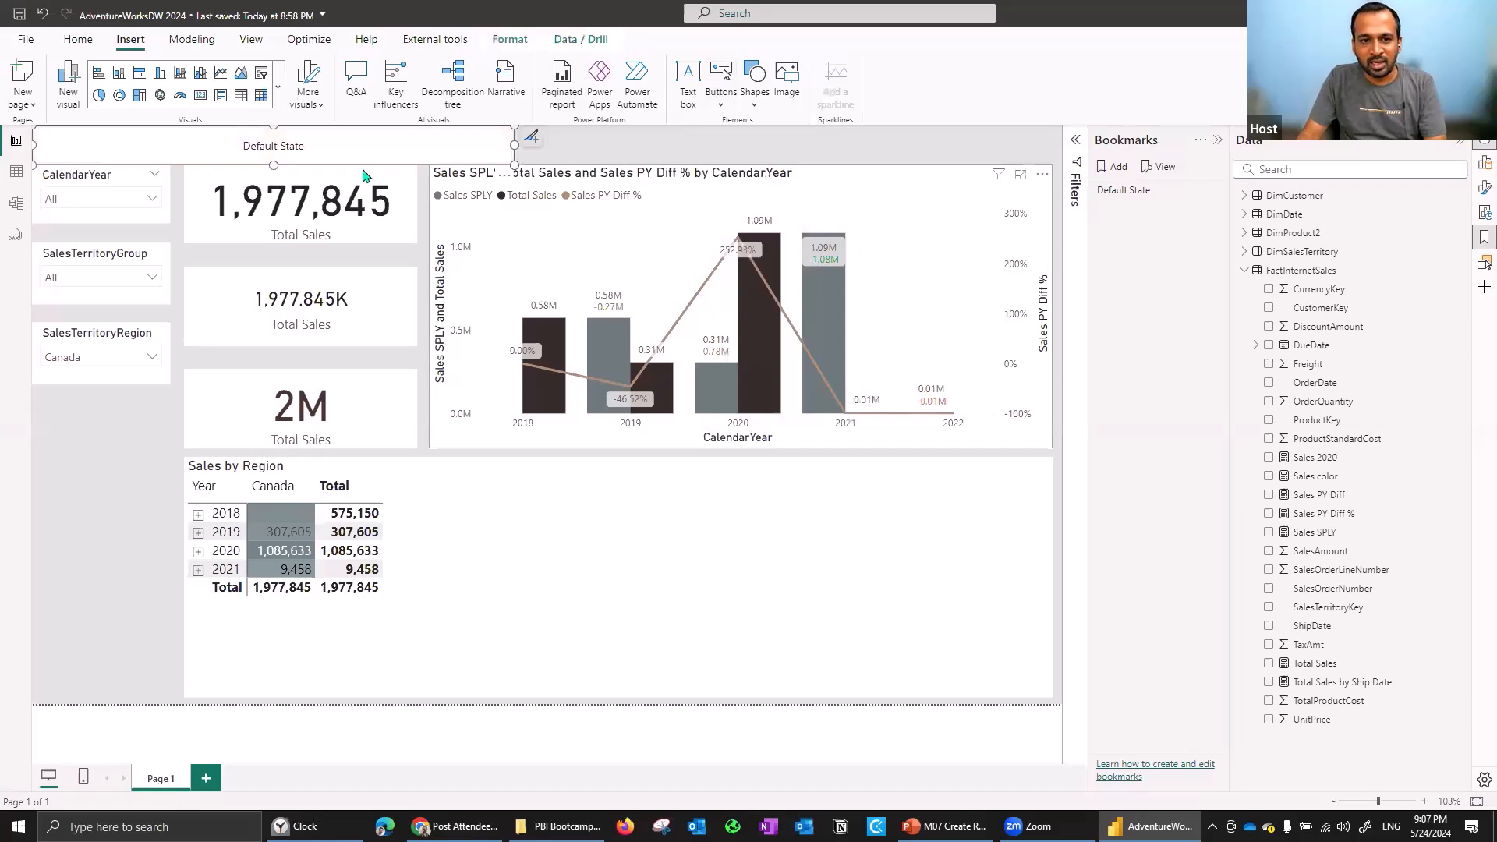
pyautogui.moveTo(510, 146); pyautogui.dragTo(125, 677)
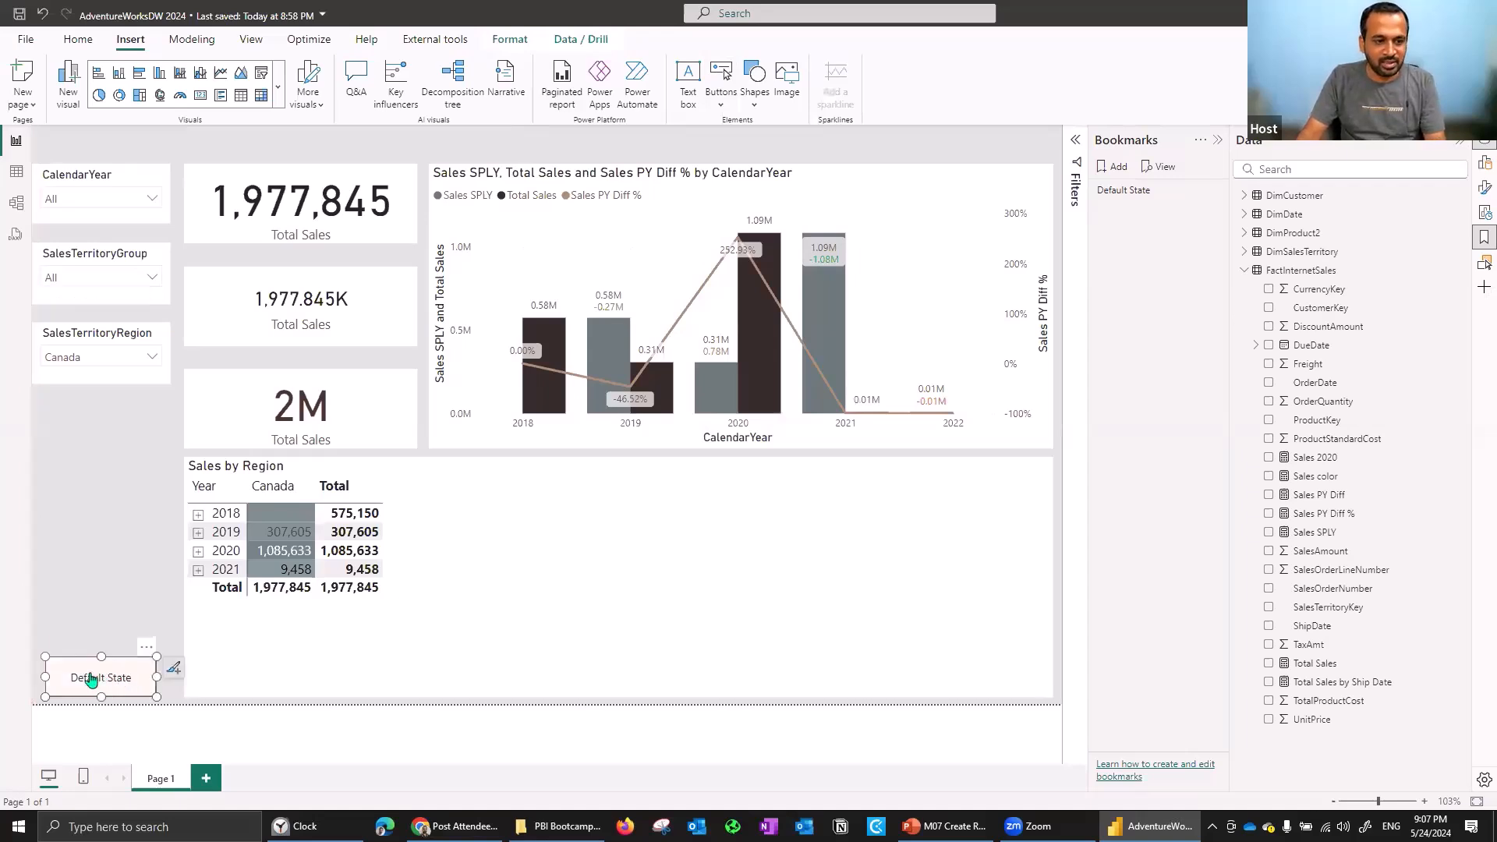
pyautogui.keyDown('ctrl'); pyautogui.click(92, 678); pyautogui.keyUp('ctrl')
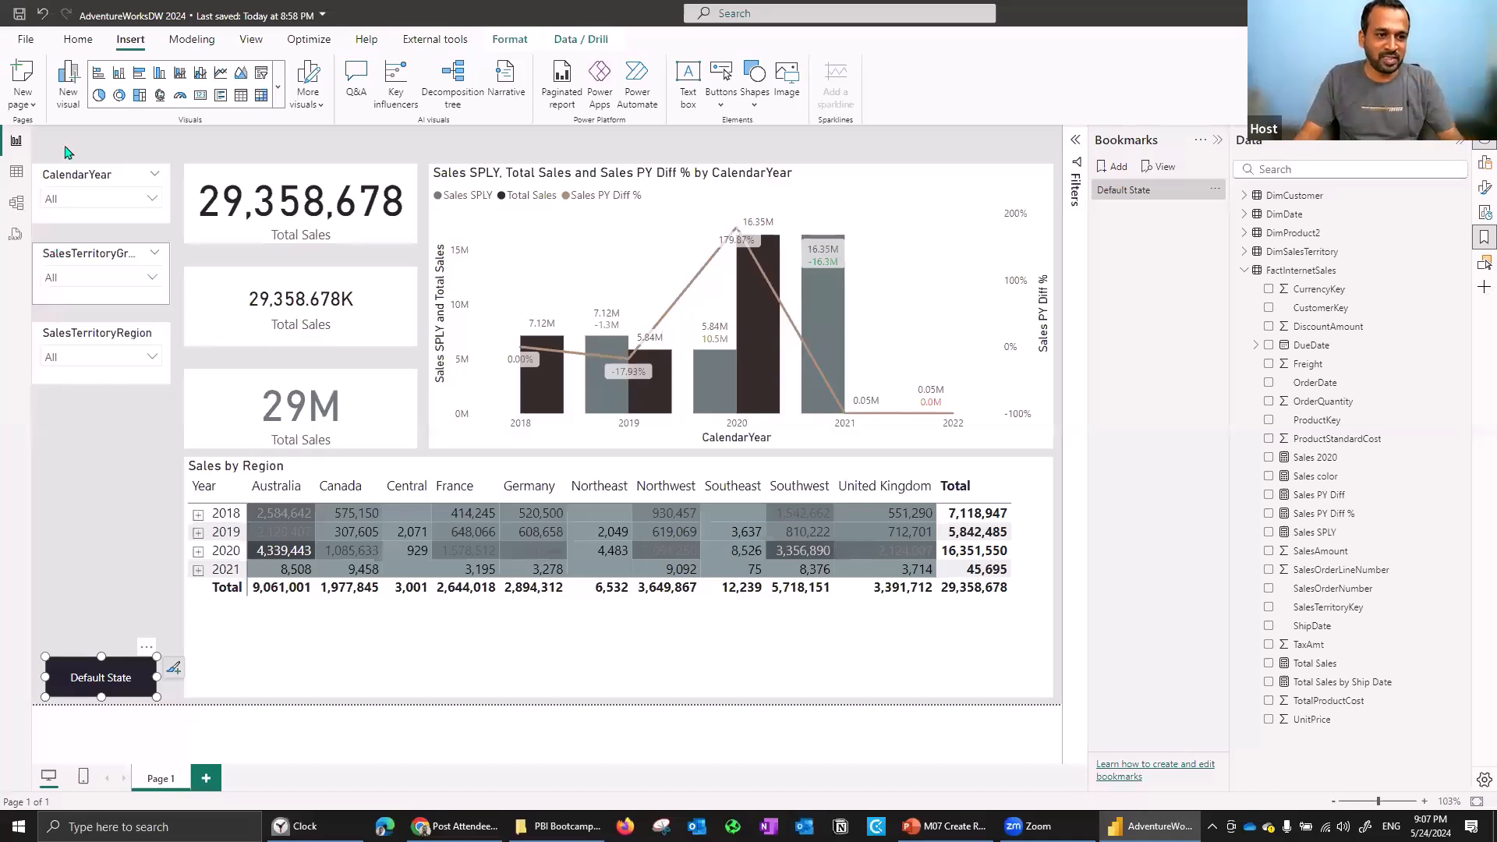
# Filter the page to CalendarYear 2019 and the Europe and Pacific sales territory groups.
pyautogui.click(71, 204)
pyautogui.click(80, 318)
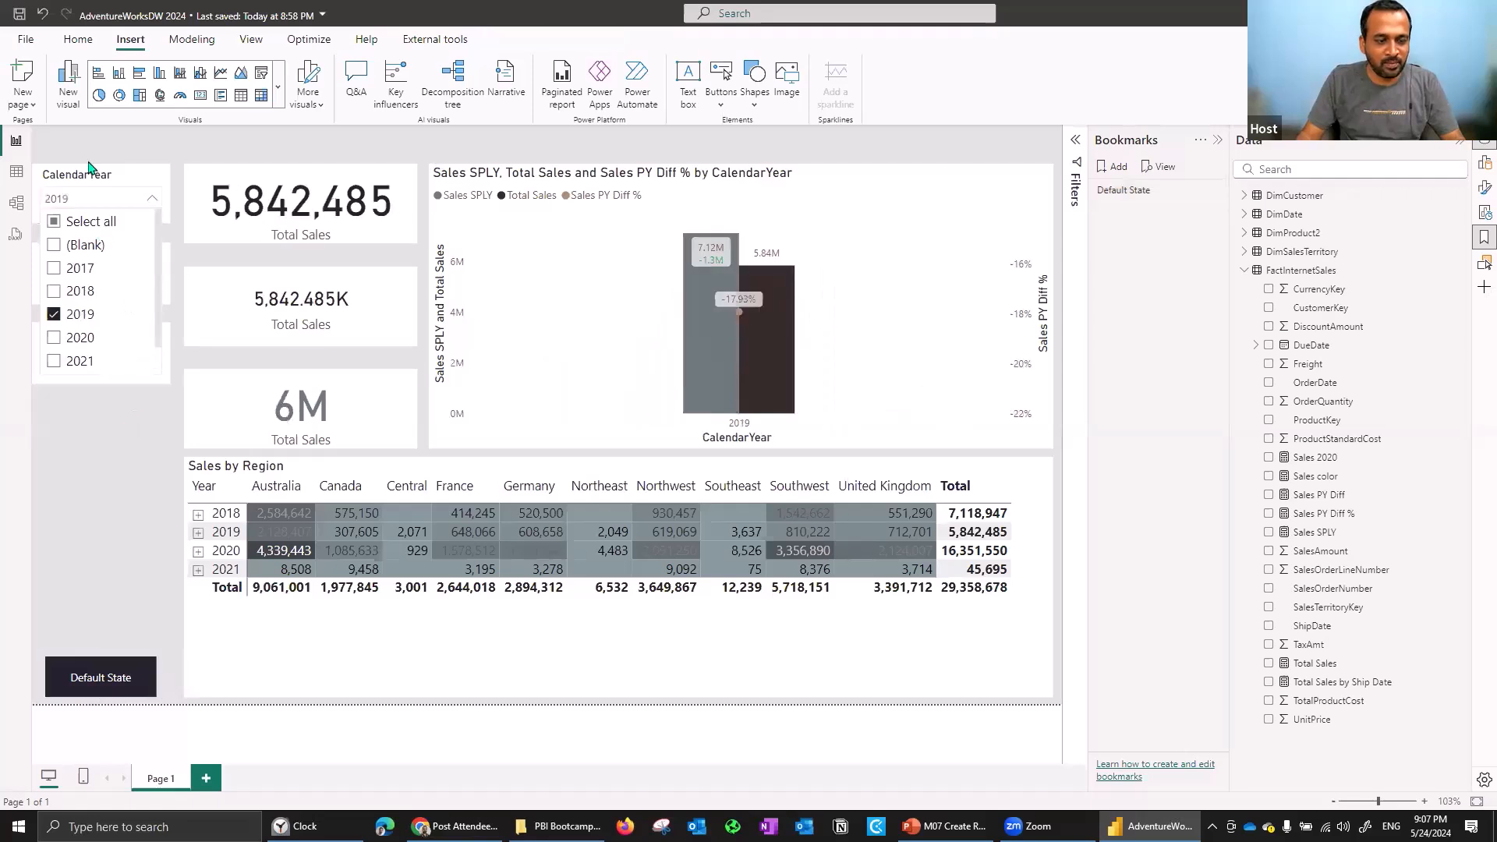
pyautogui.click(76, 279)
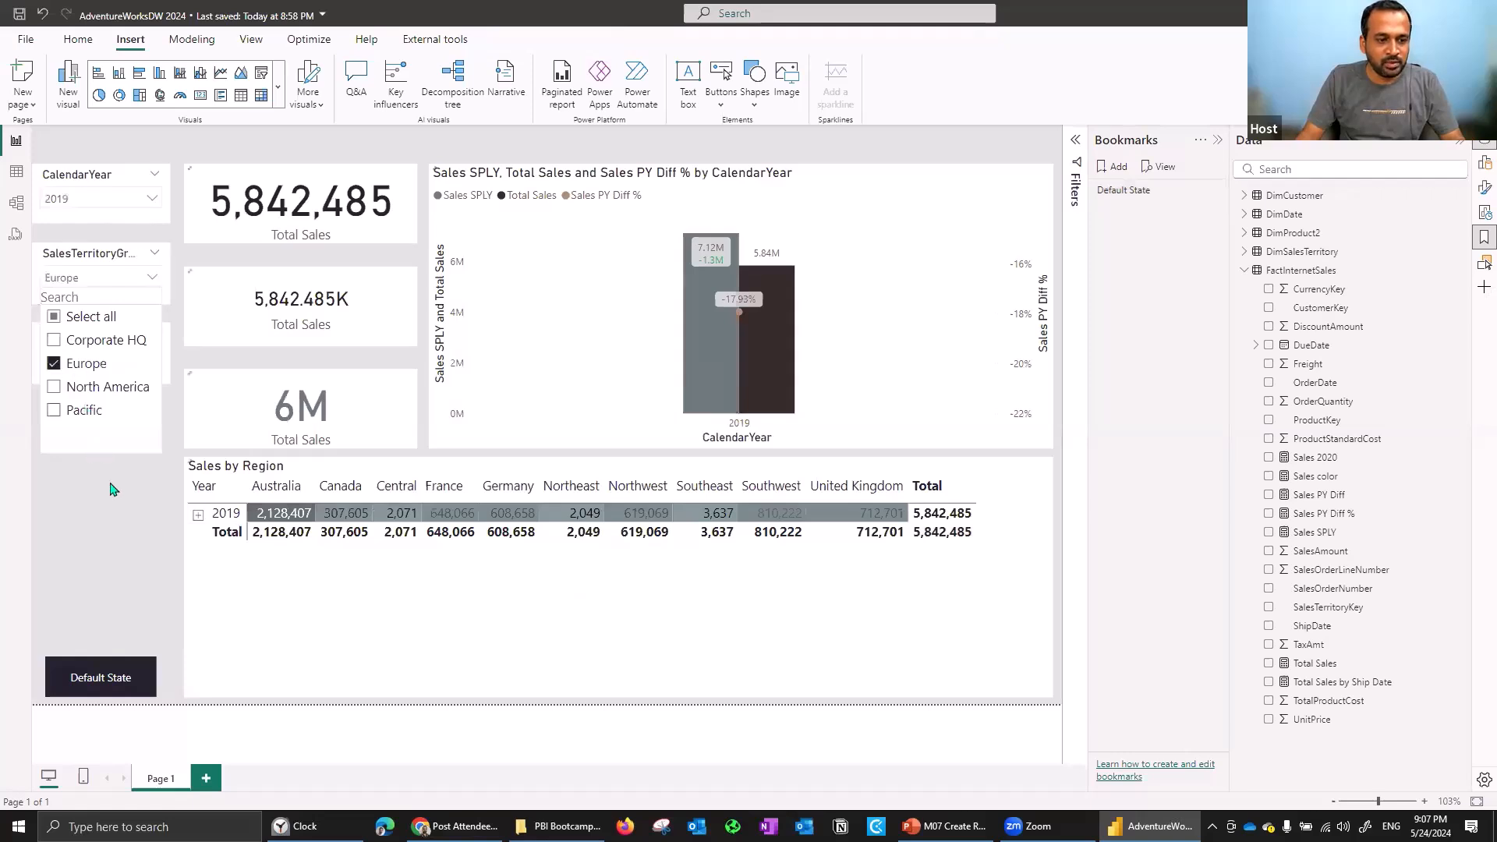
pyautogui.click(117, 410)
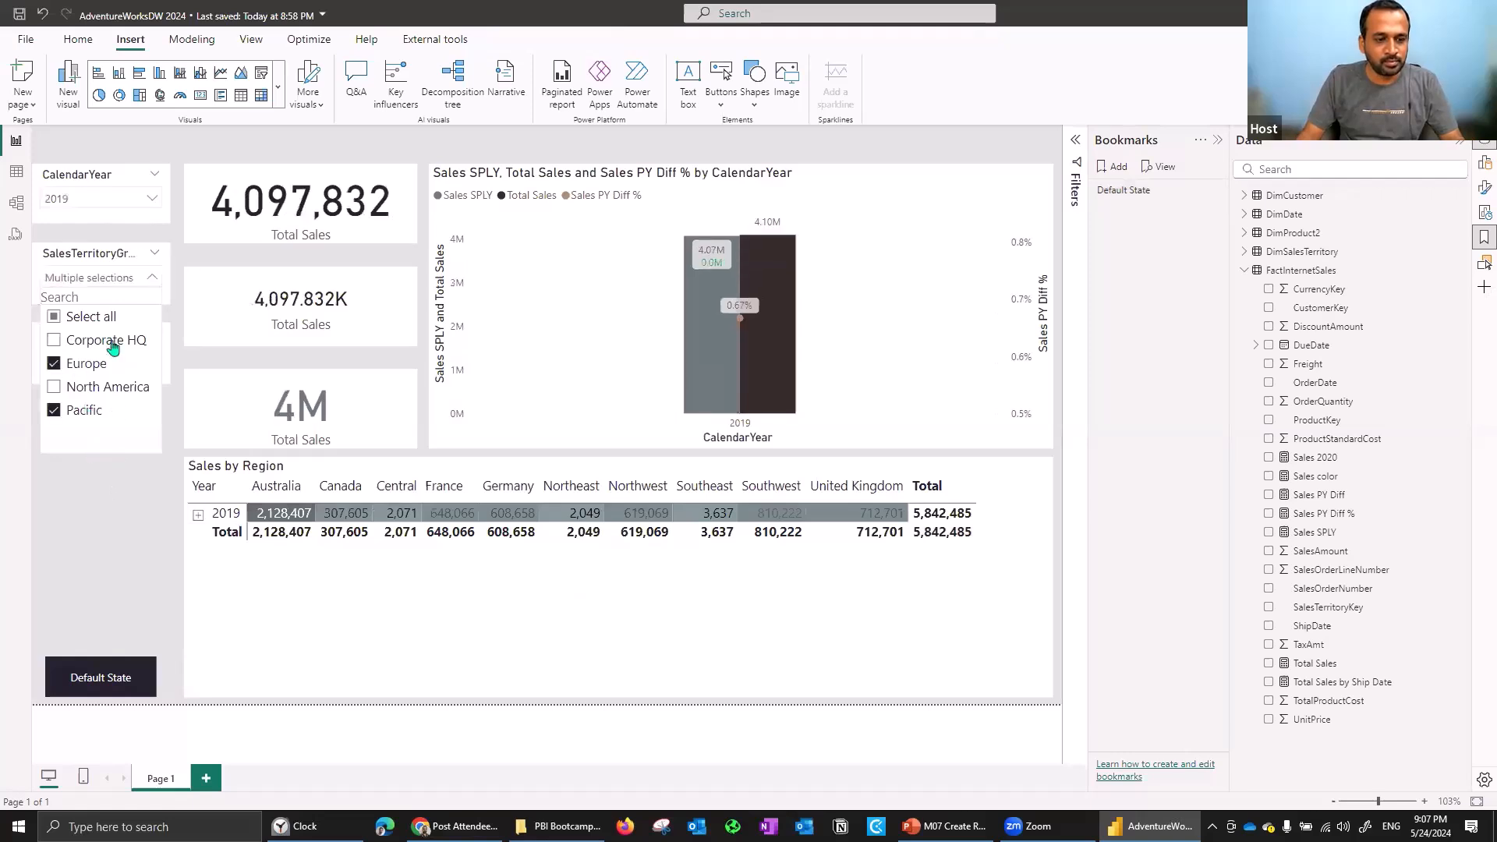
pyautogui.click(91, 487)
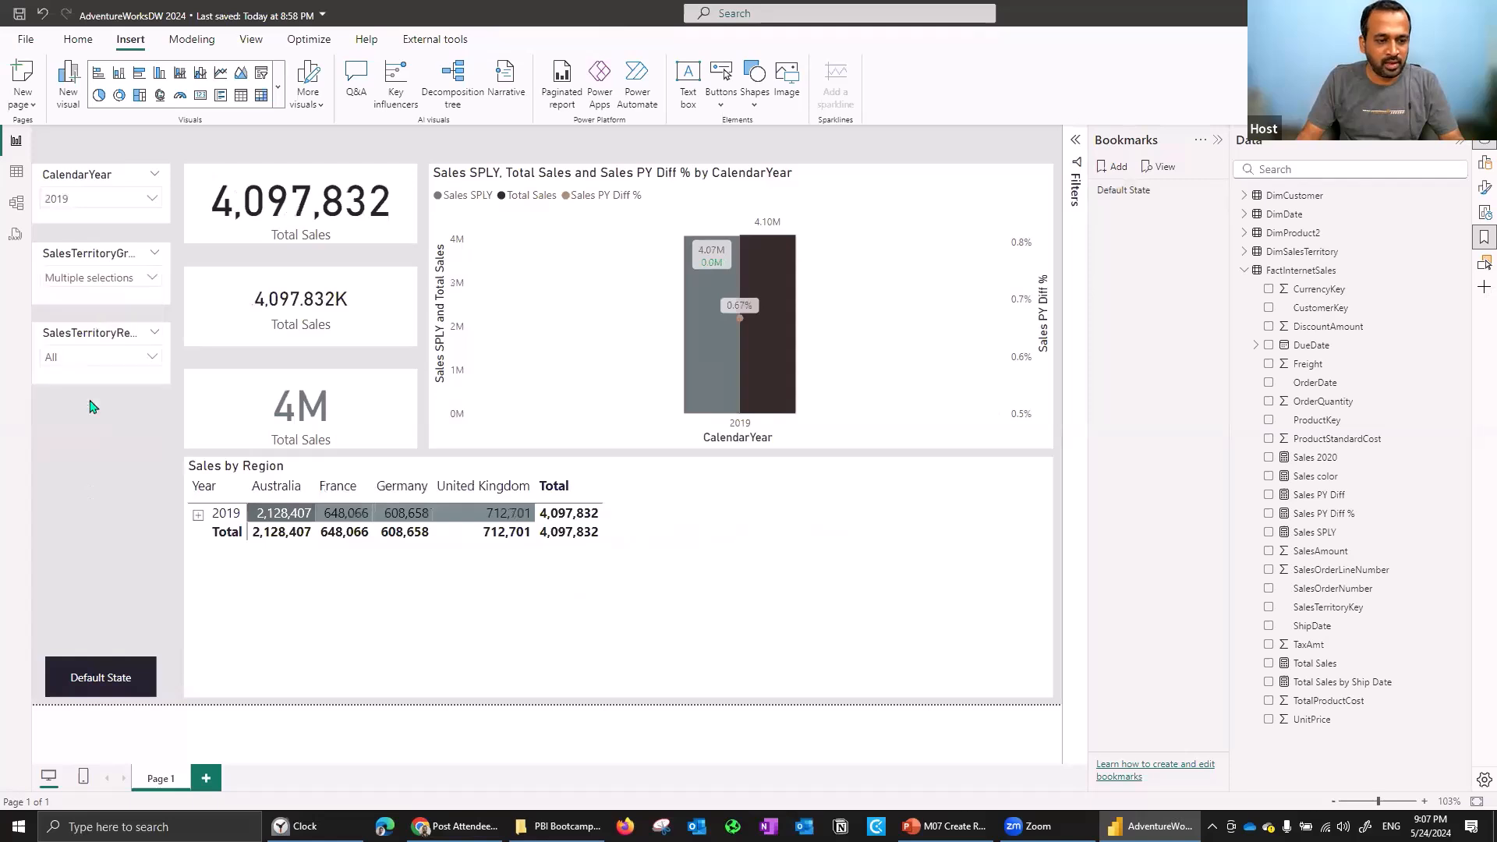
# Select France and Germany in the SalesTerritoryRegion slicer, and reset the page with the Default State bookmark.
pyautogui.click(88, 357)
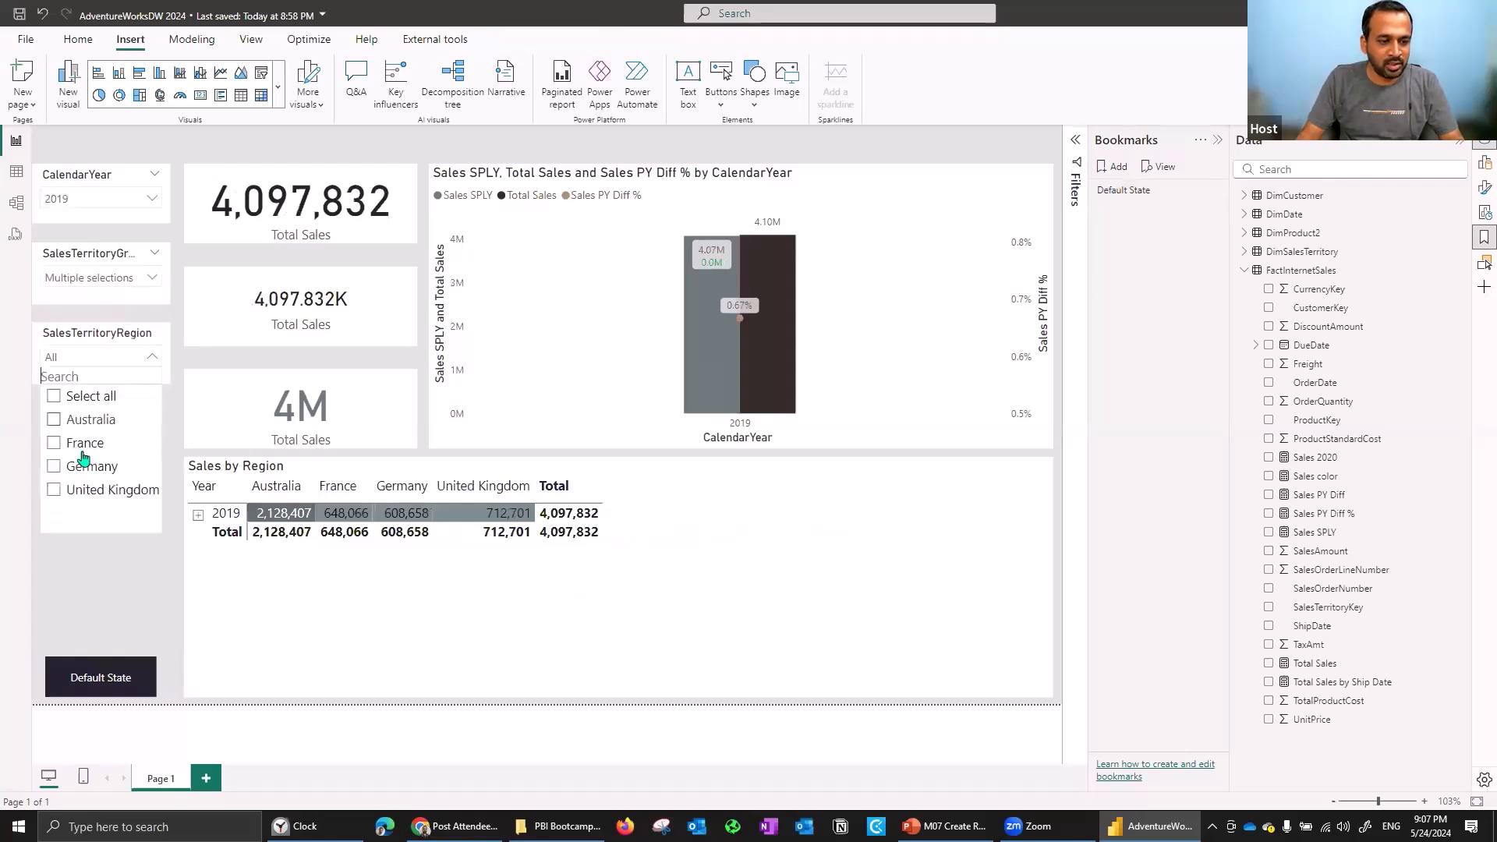
pyautogui.click(84, 443)
pyautogui.click(86, 469)
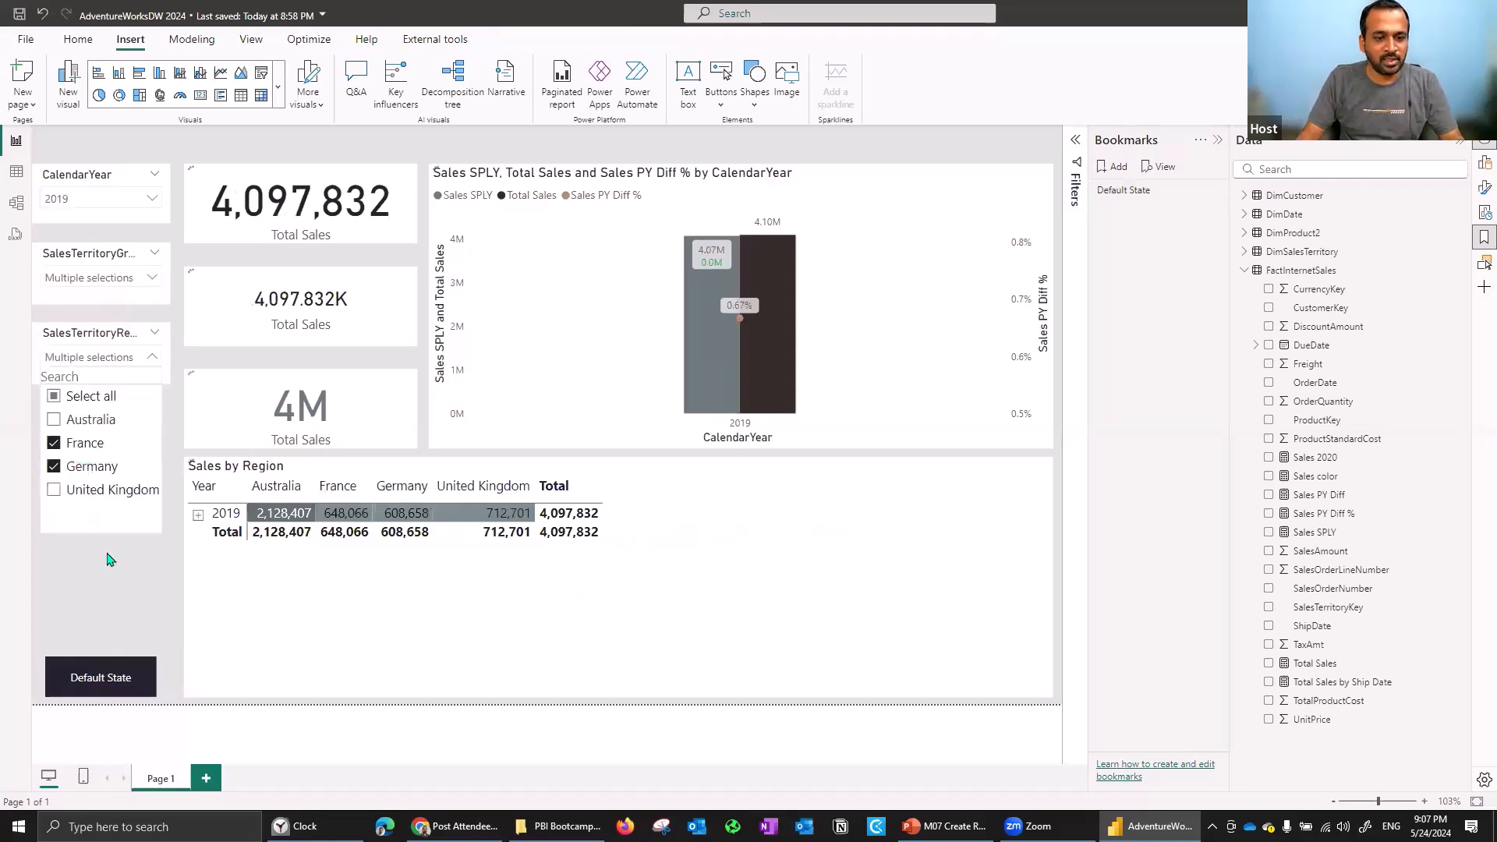
pyautogui.click(110, 559)
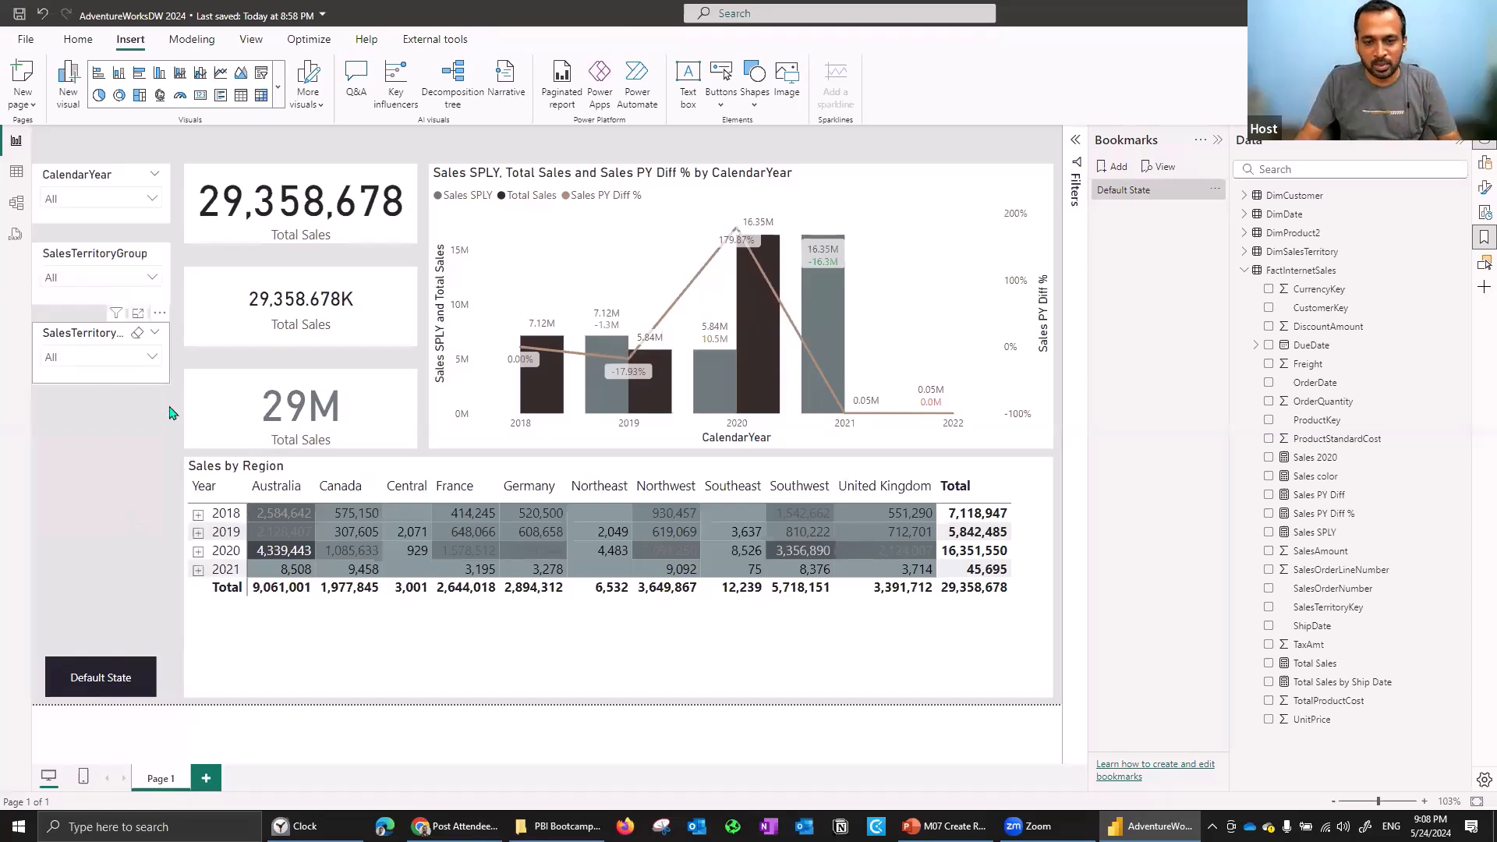
# Filter the SalesTerritoryRegion slicer to Australia and save this view as a bookmark named Australia.
pyautogui.click(121, 364)
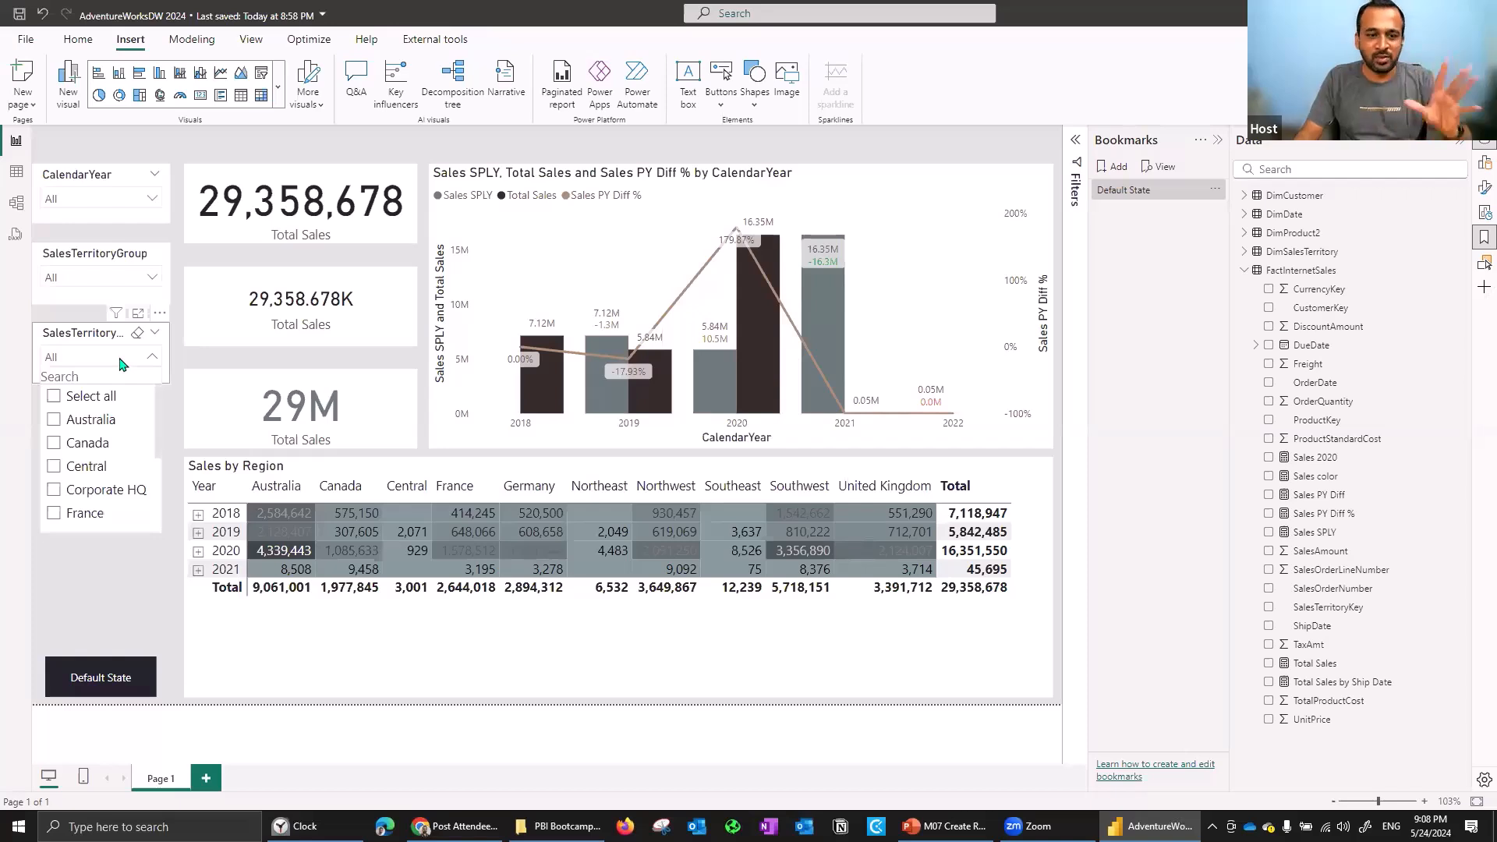
pyautogui.click(124, 431)
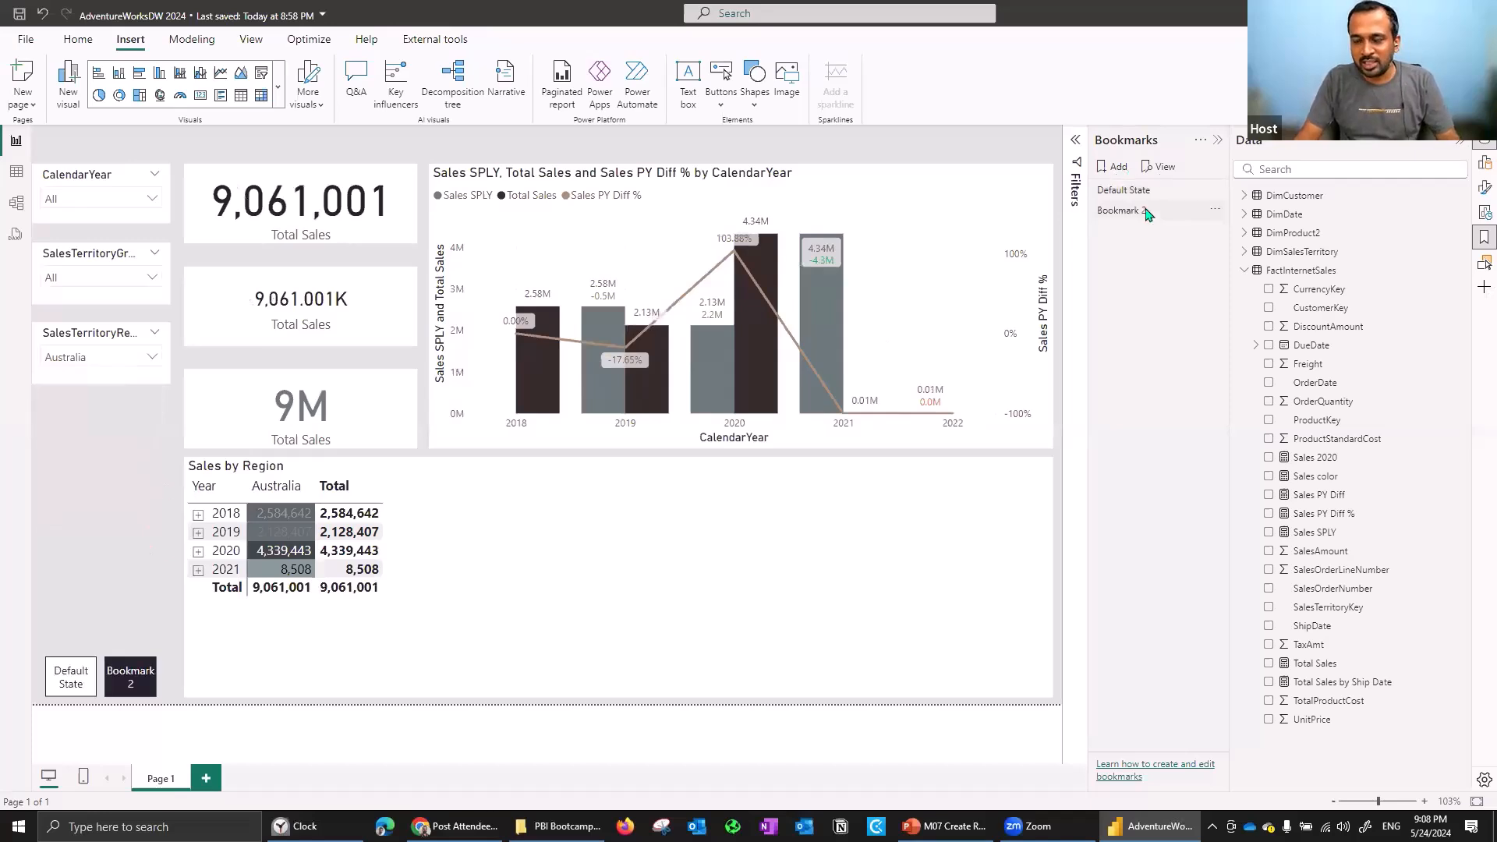
pyautogui.doubleClick(1145, 209)
pyautogui.write('A')
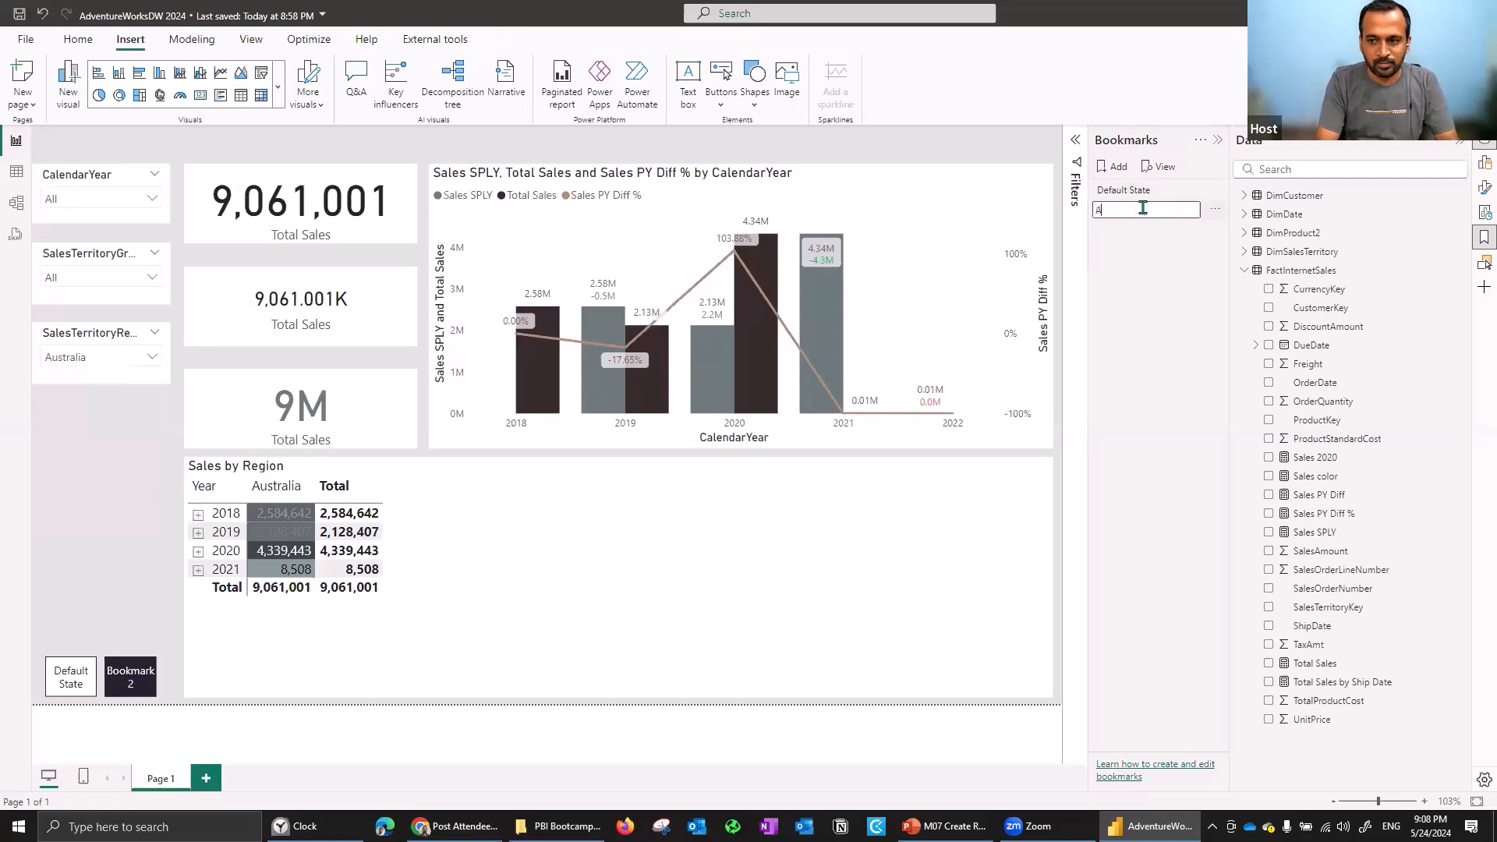
pyautogui.write('ustralia')
pyautogui.press('Return')
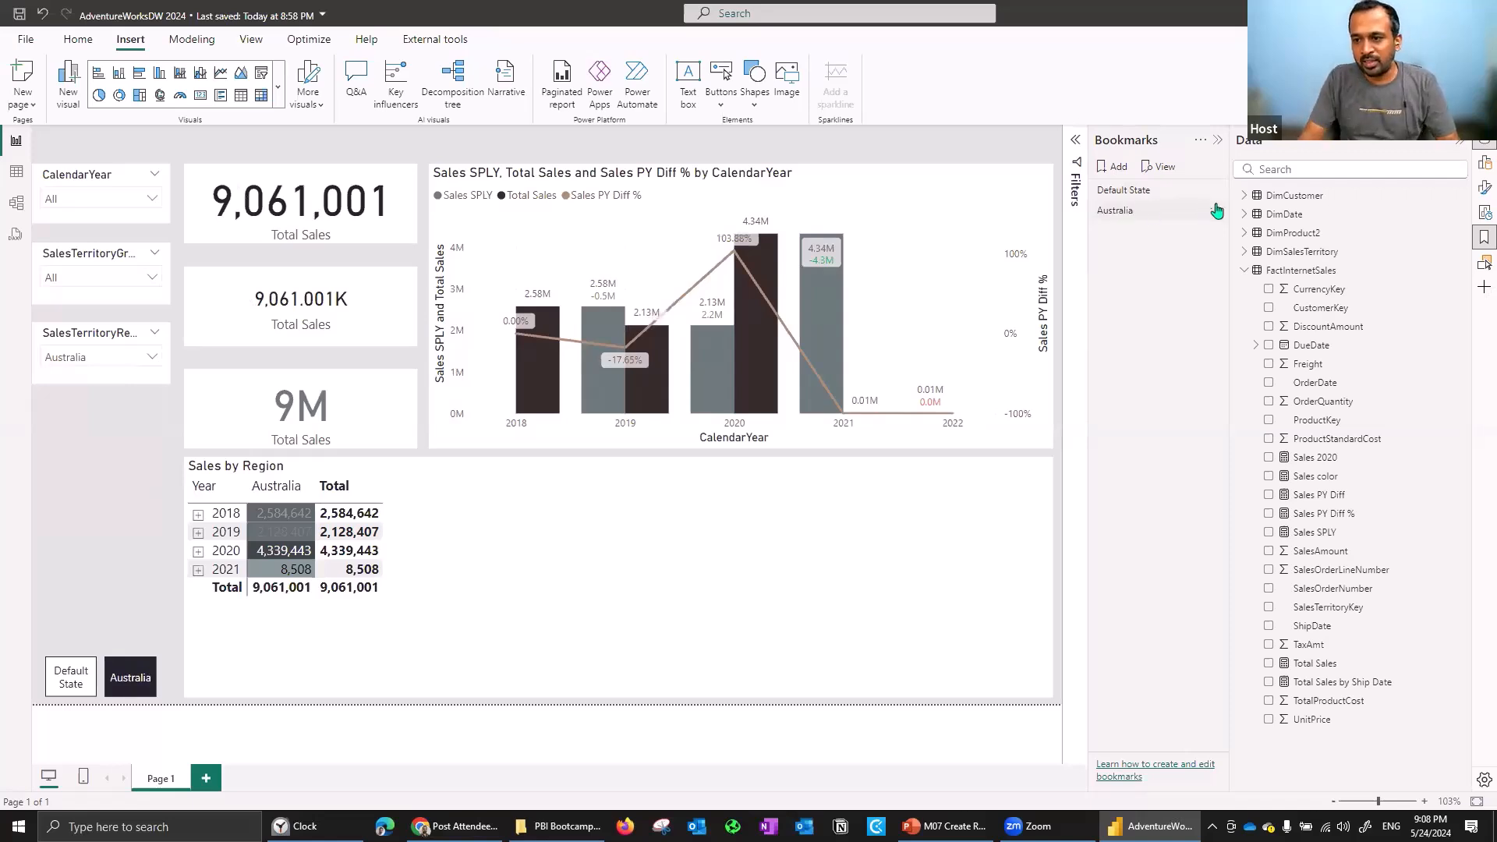
pyautogui.click(1214, 210)
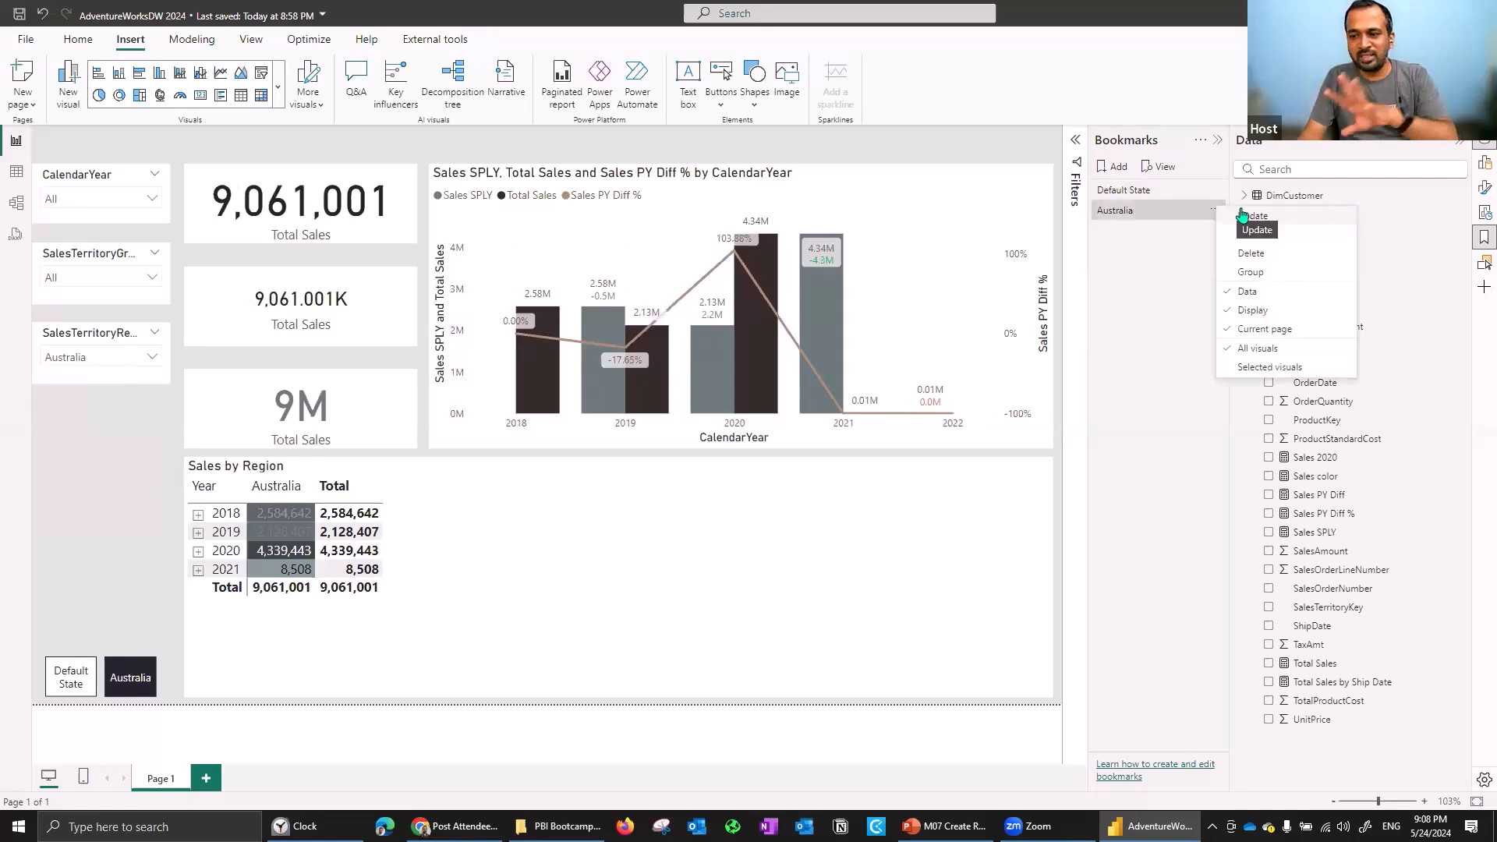
pyautogui.click(1190, 244)
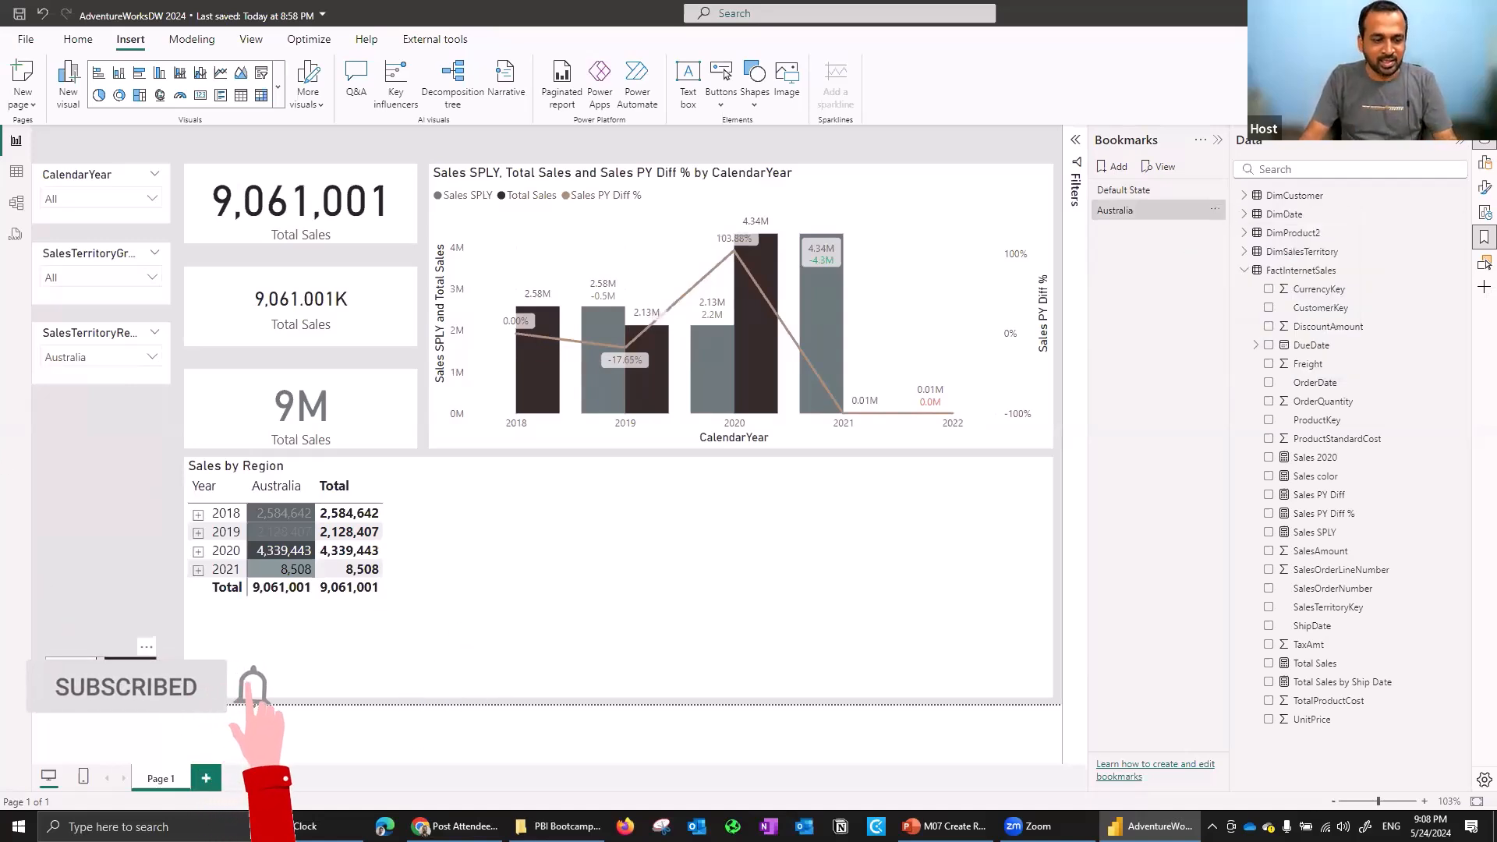
# Apply the Default State and Australia bookmarks from the navigator, and filter the CalendarYear slicer to 2020.
pyautogui.keyDown('ctrl'); pyautogui.click(76, 680); pyautogui.keyUp('ctrl')
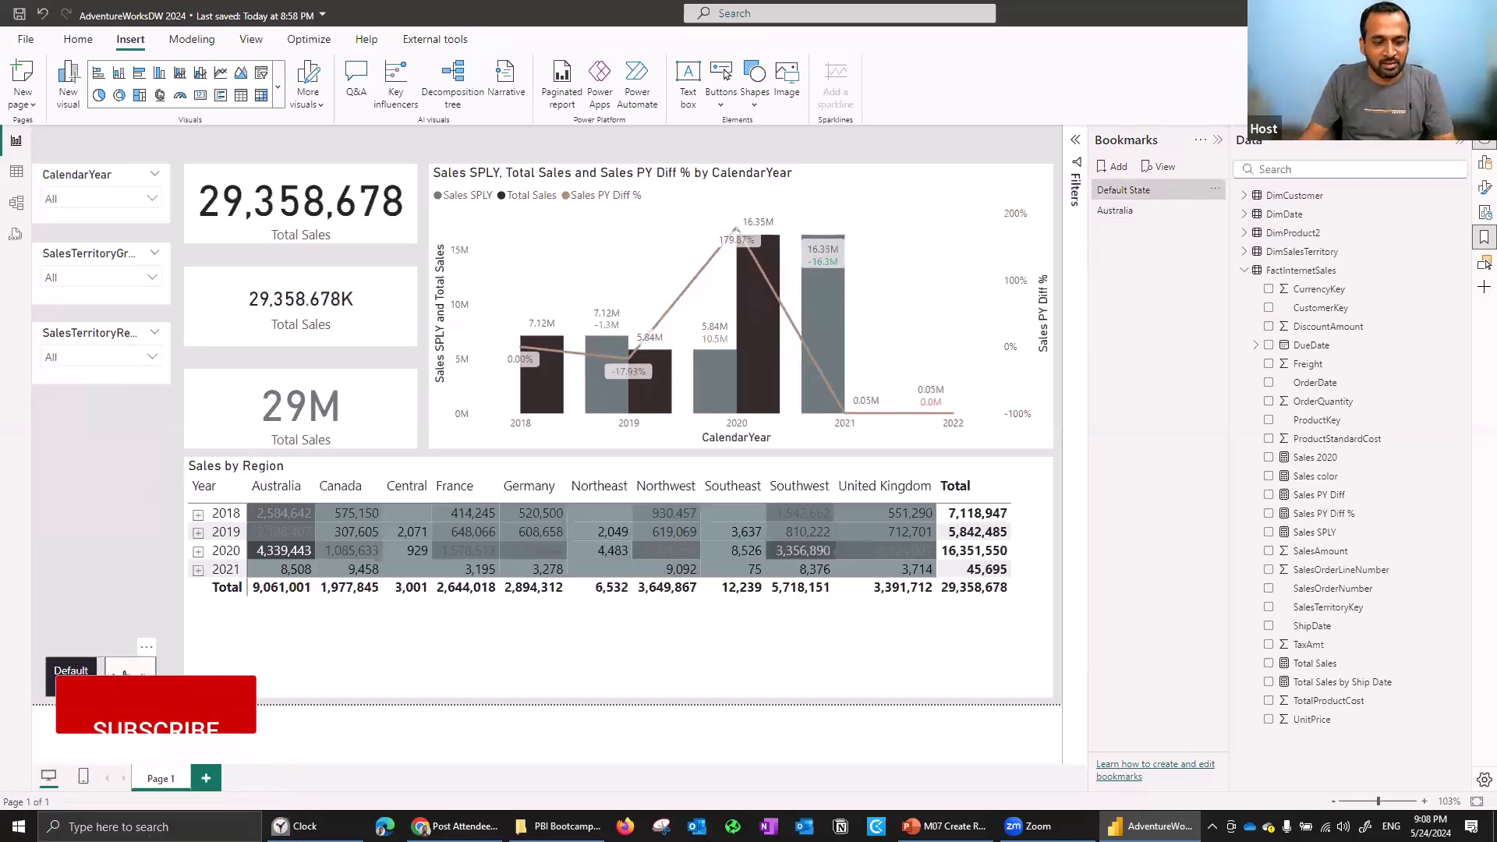
pyautogui.keyDown('ctrl'); pyautogui.click(122, 677); pyautogui.keyUp('ctrl')
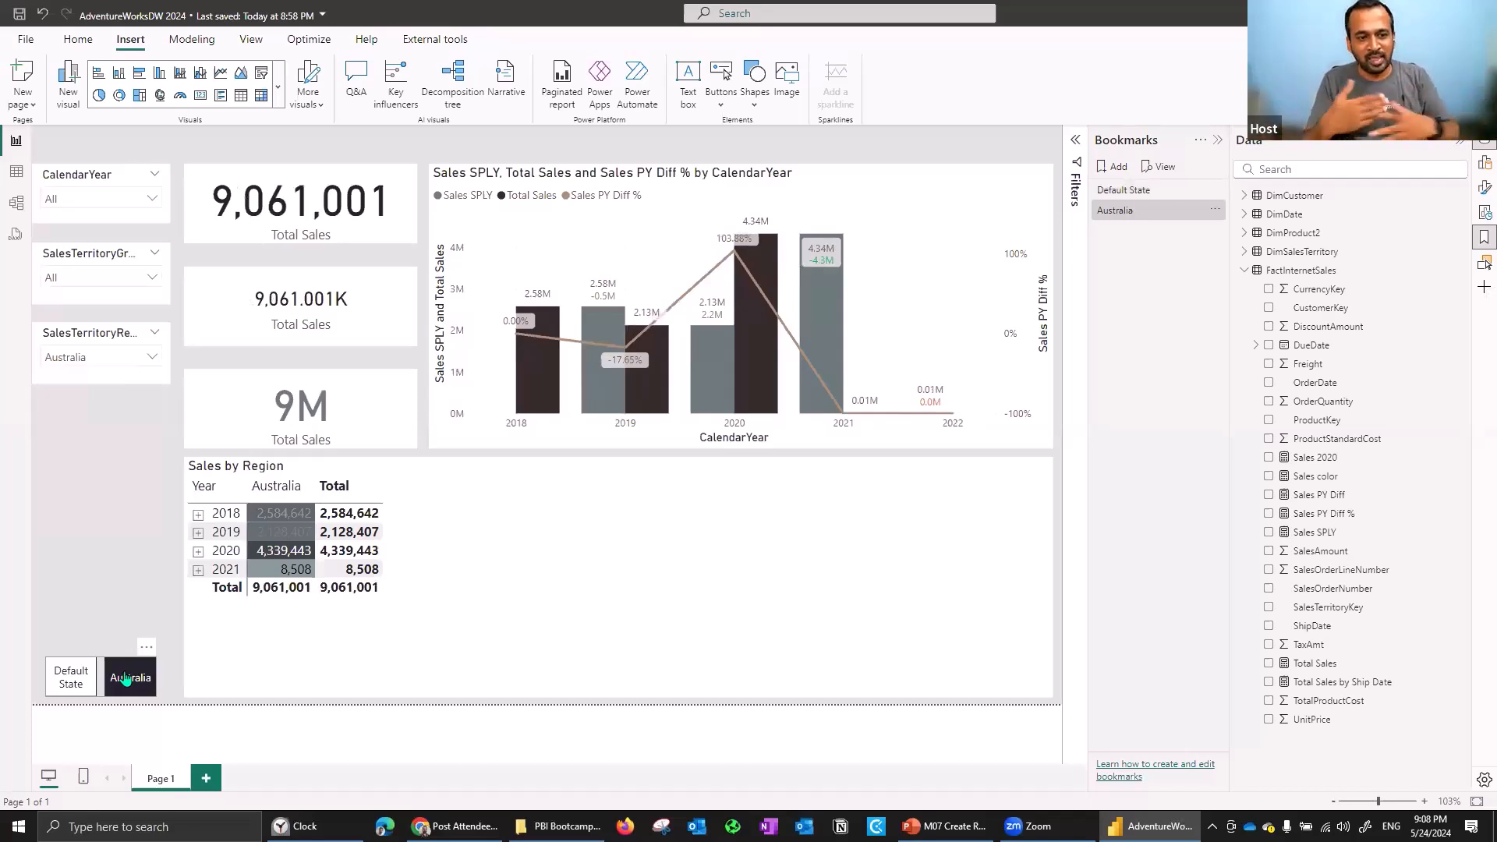
pyautogui.click(102, 285)
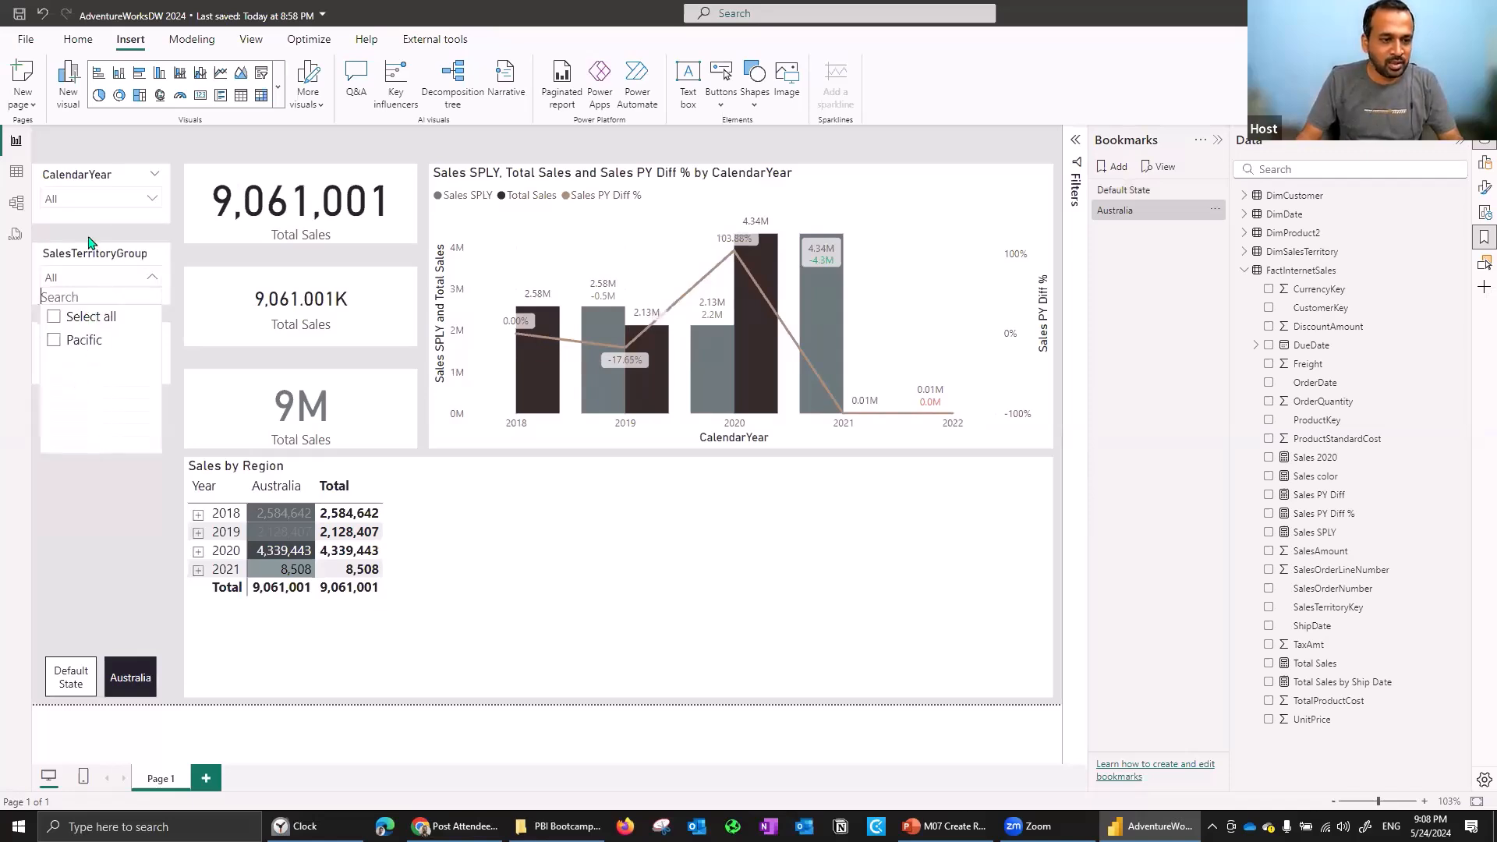
pyautogui.click(94, 200)
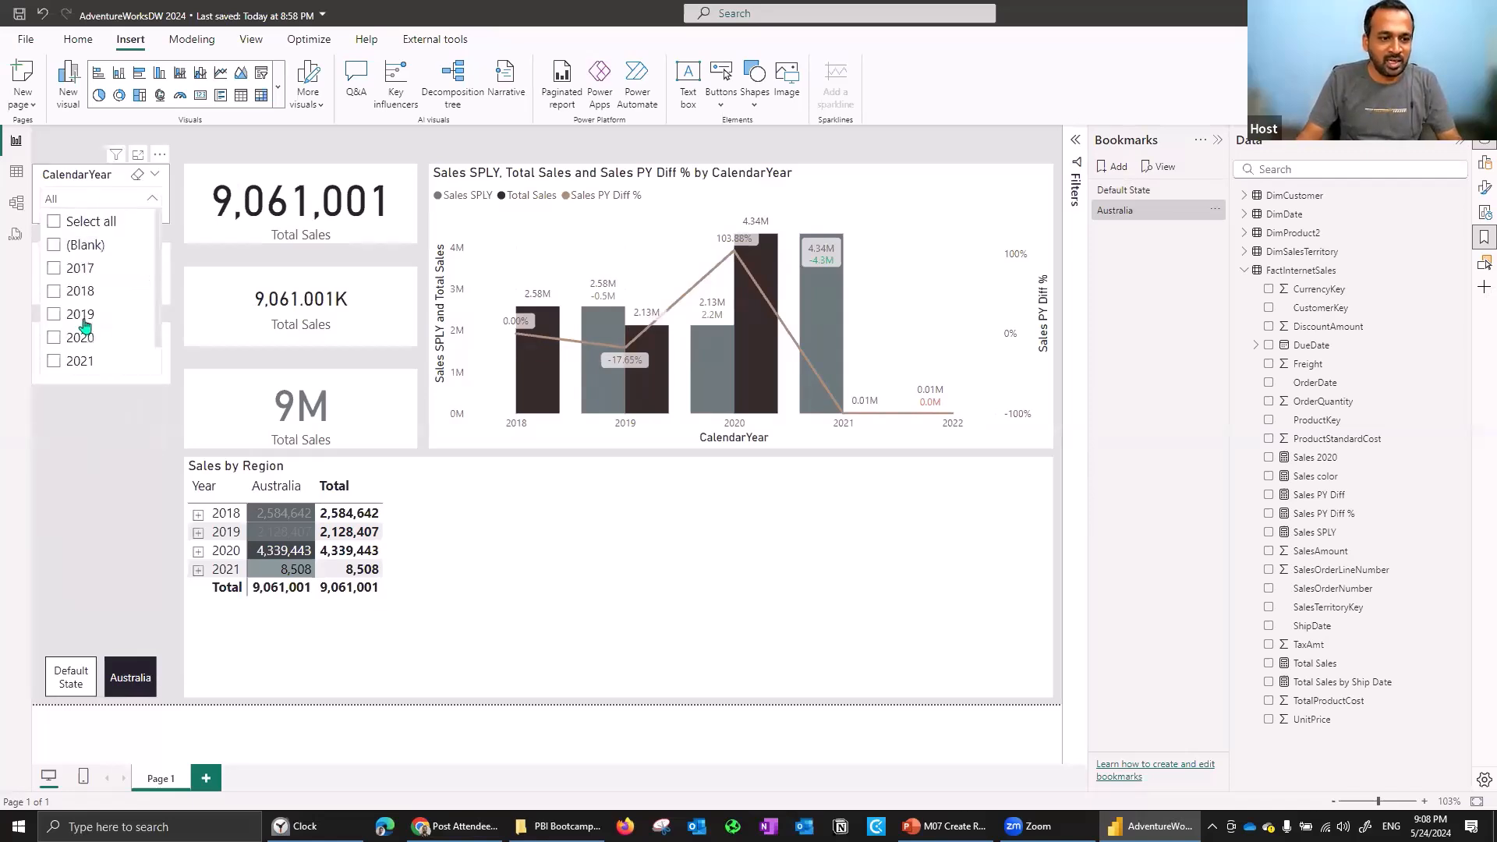
pyautogui.click(81, 339)
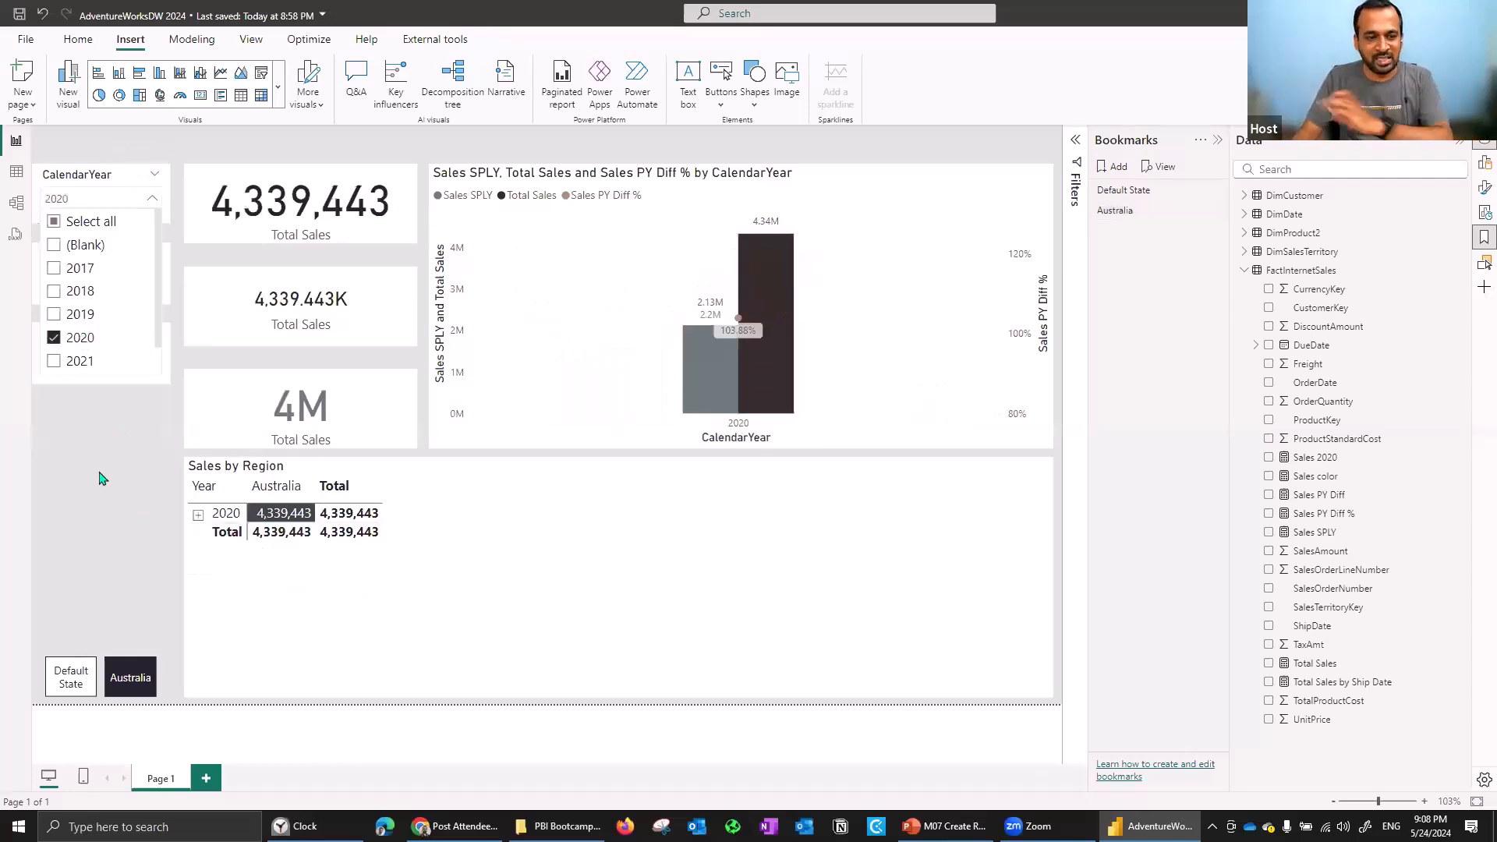
# Close the CalendarYear slicer's list and update the Australia bookmark with the current 2020 filter state.
pyautogui.click(91, 190)
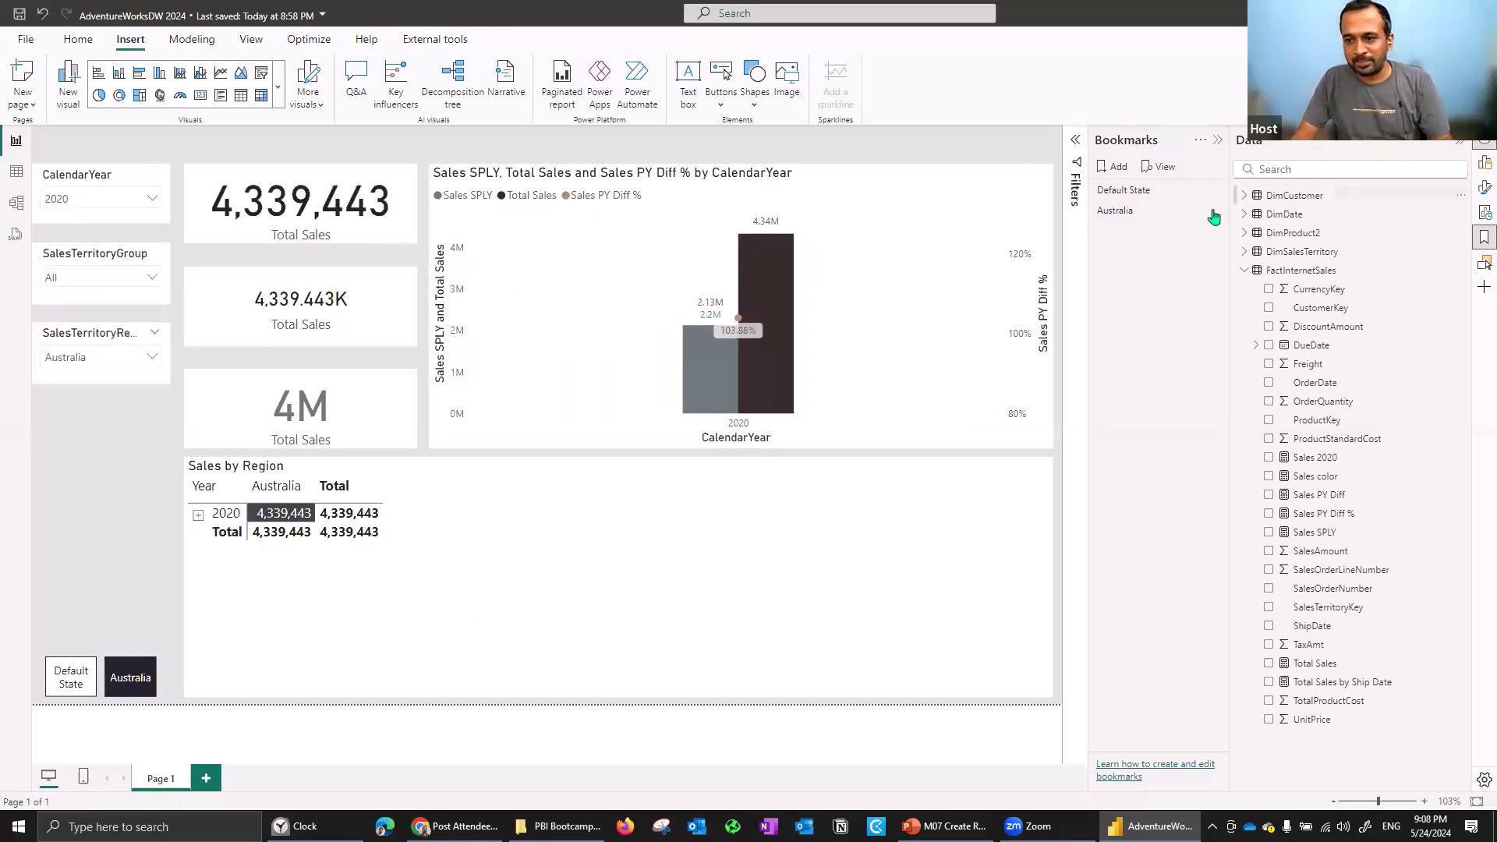
pyautogui.click(1217, 212)
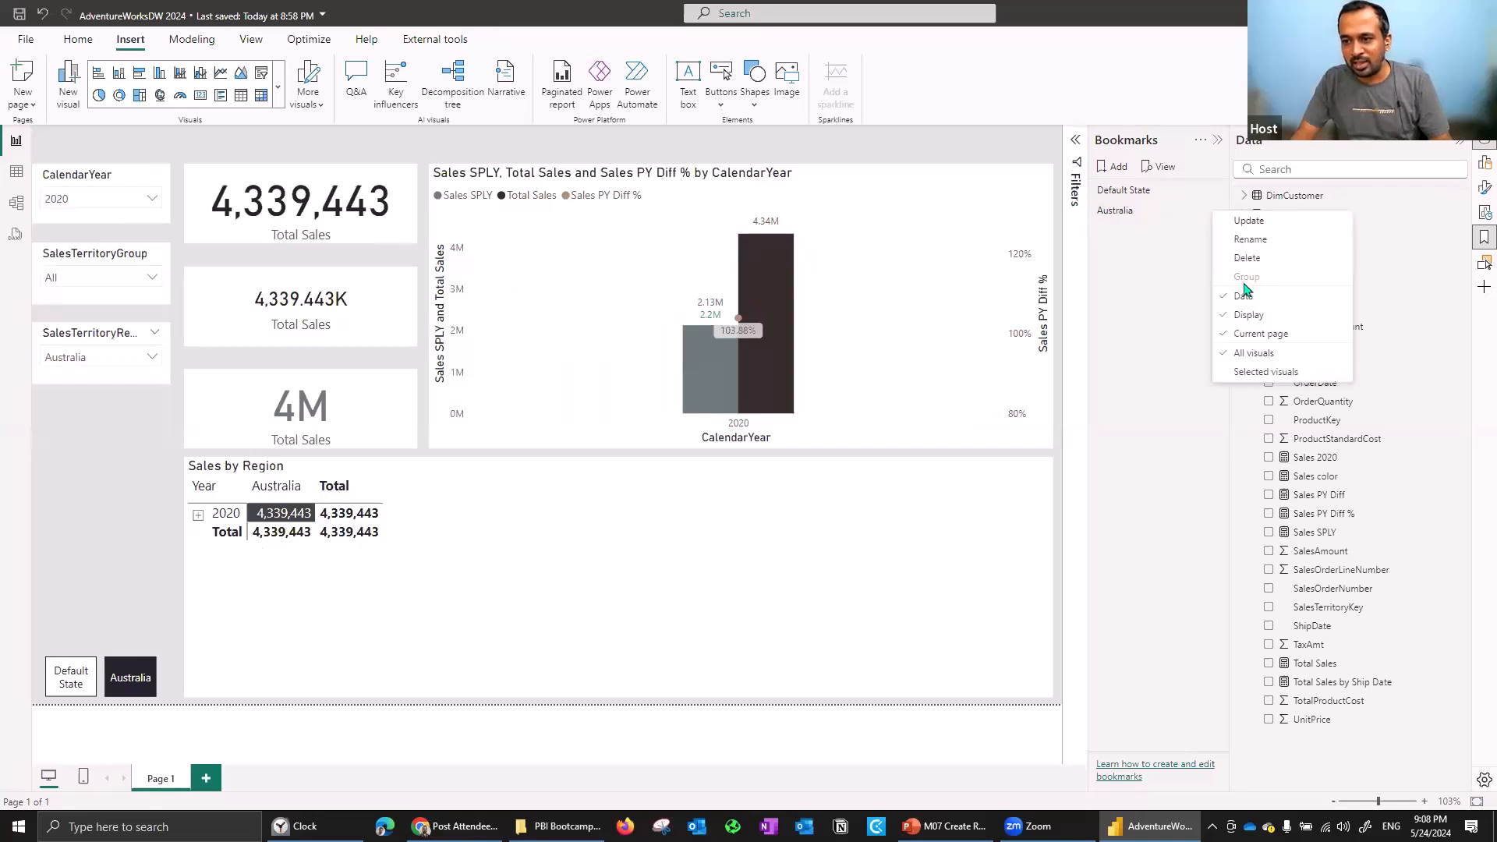
pyautogui.click(1251, 222)
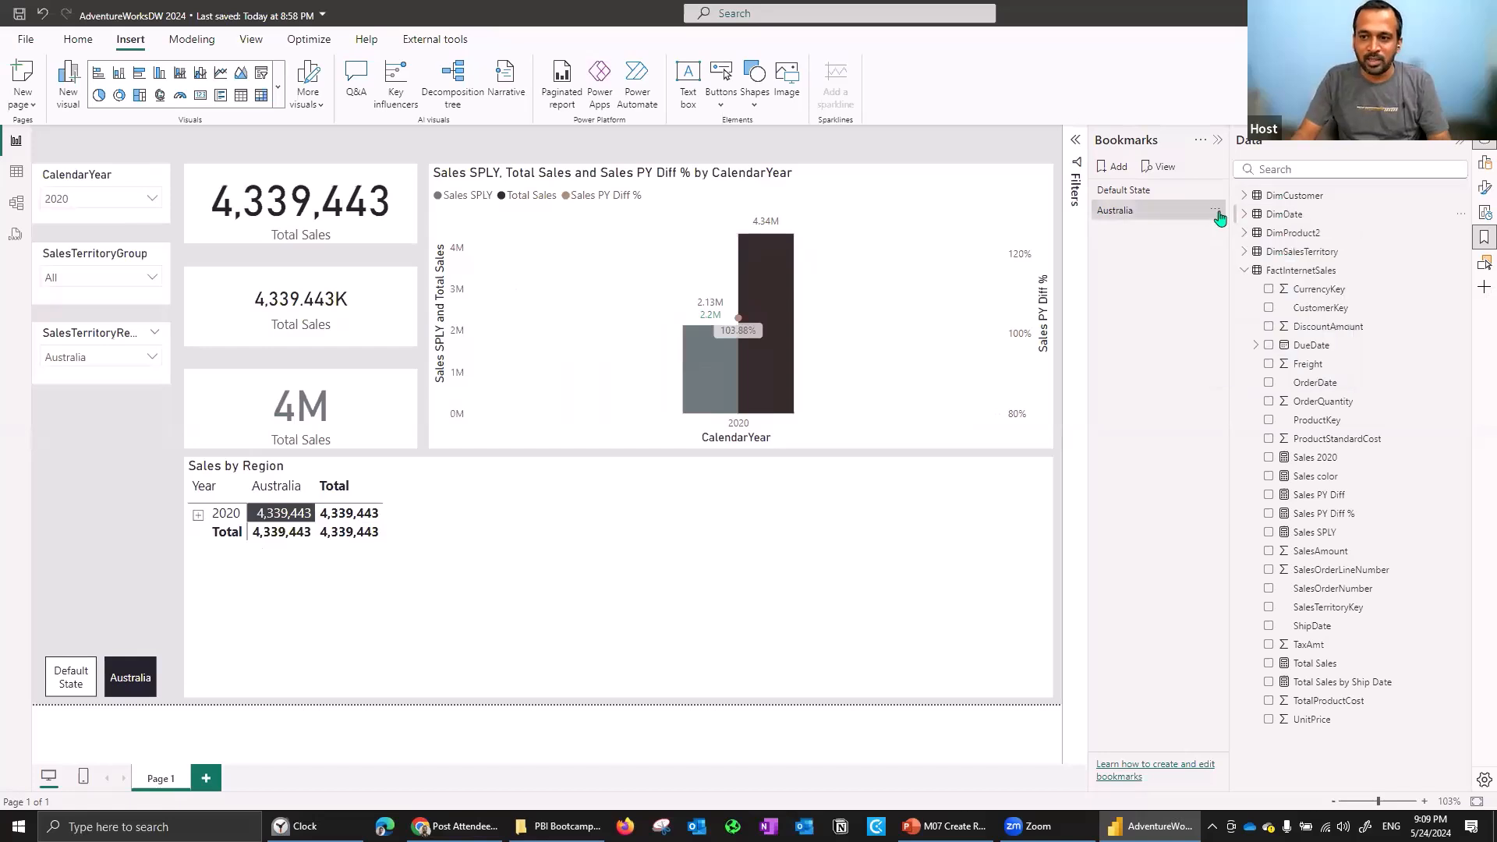
# Rename the Australia bookmark as Australia 2020, and apply the Default State and Australia 2020 bookmarks from the navigator.
pyautogui.click(1216, 212)
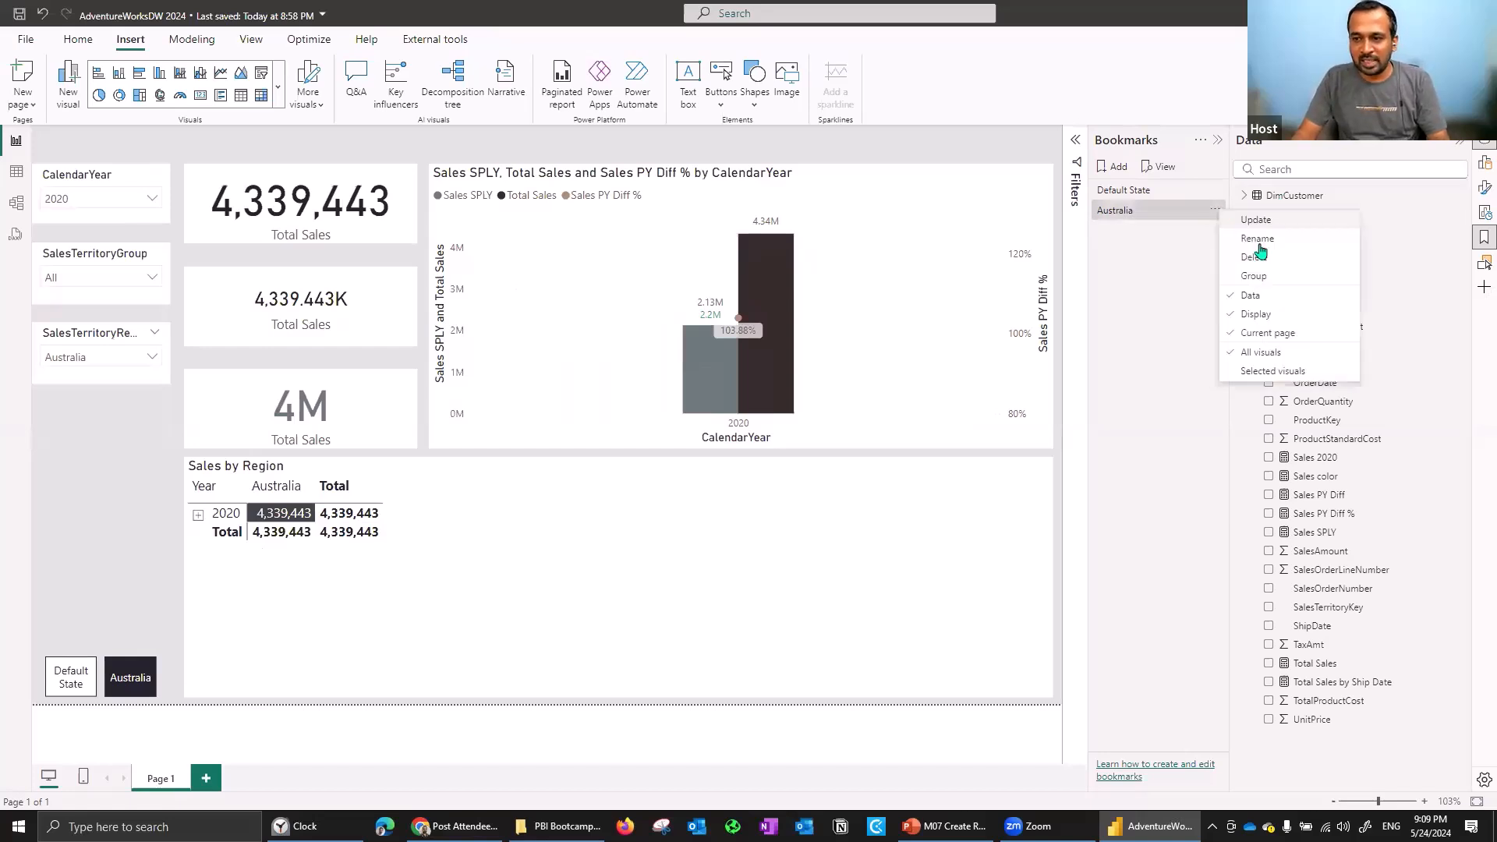
pyautogui.click(1257, 240)
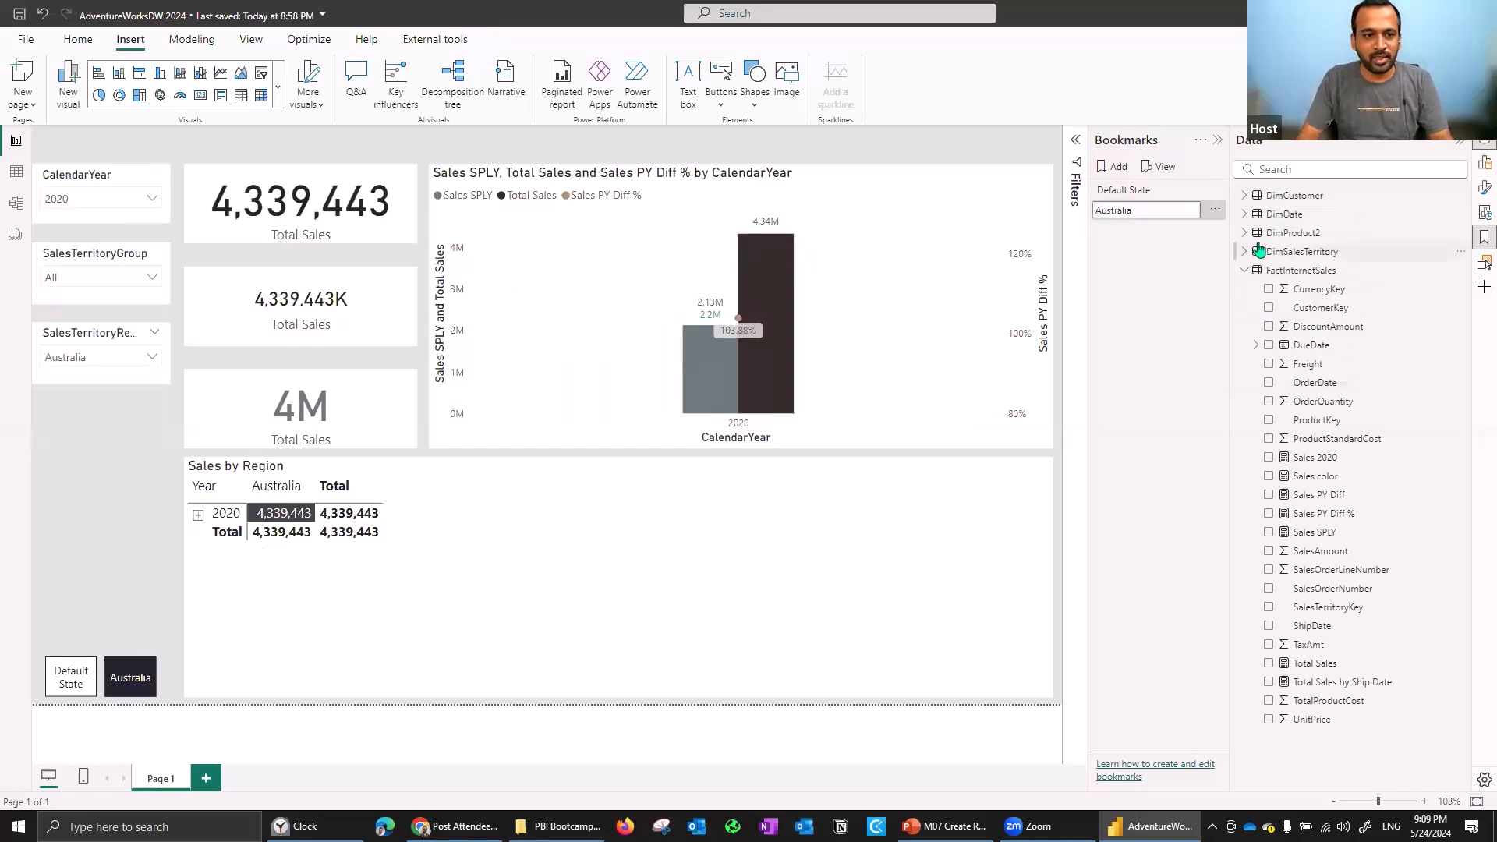
pyautogui.write('2020')
pyautogui.press('Return')
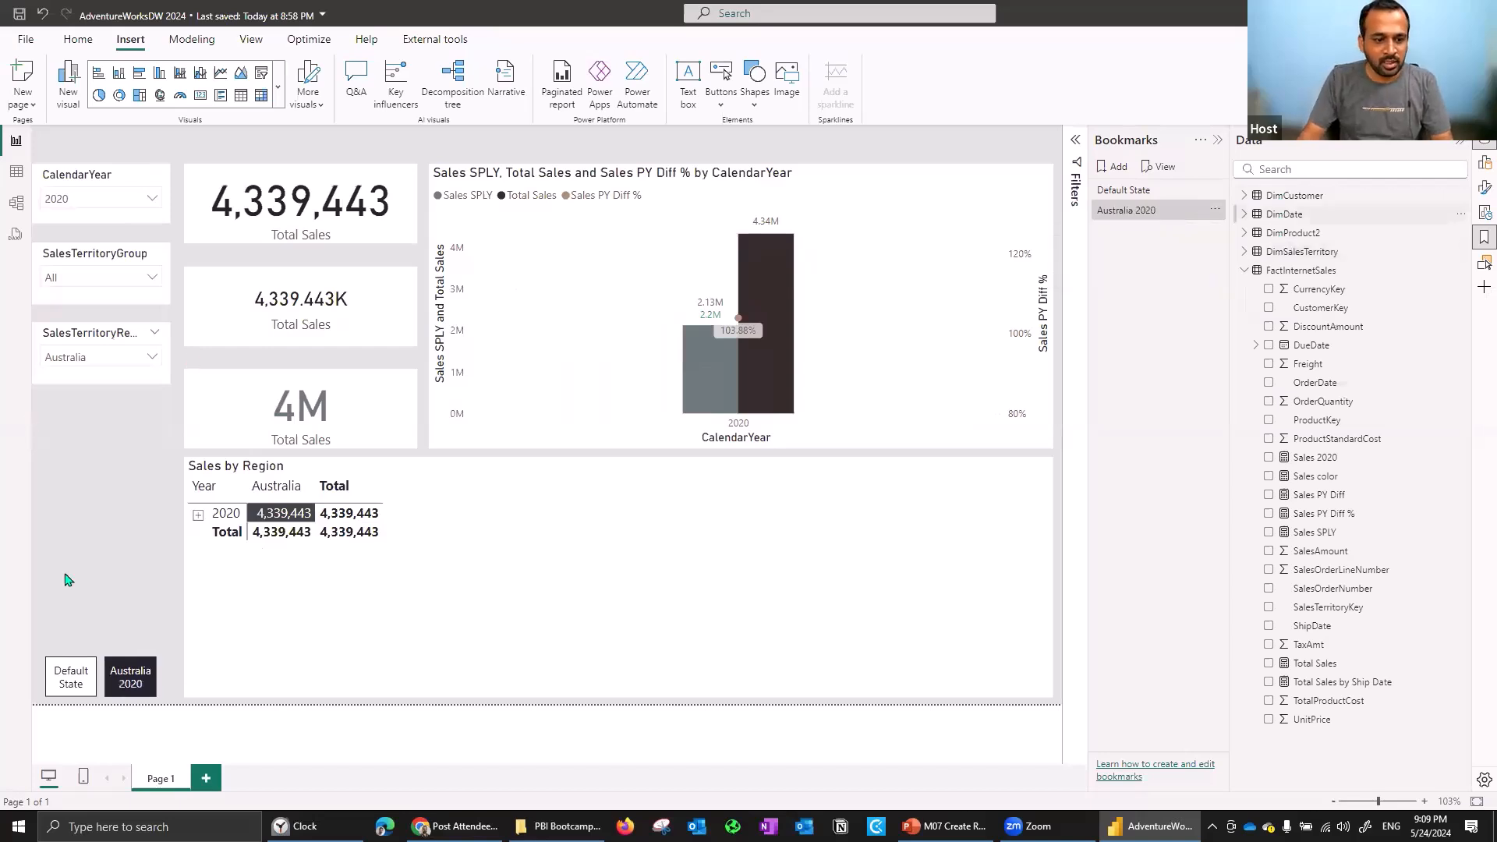
pyautogui.keyDown('ctrl'); pyautogui.click(88, 678); pyautogui.keyUp('ctrl')
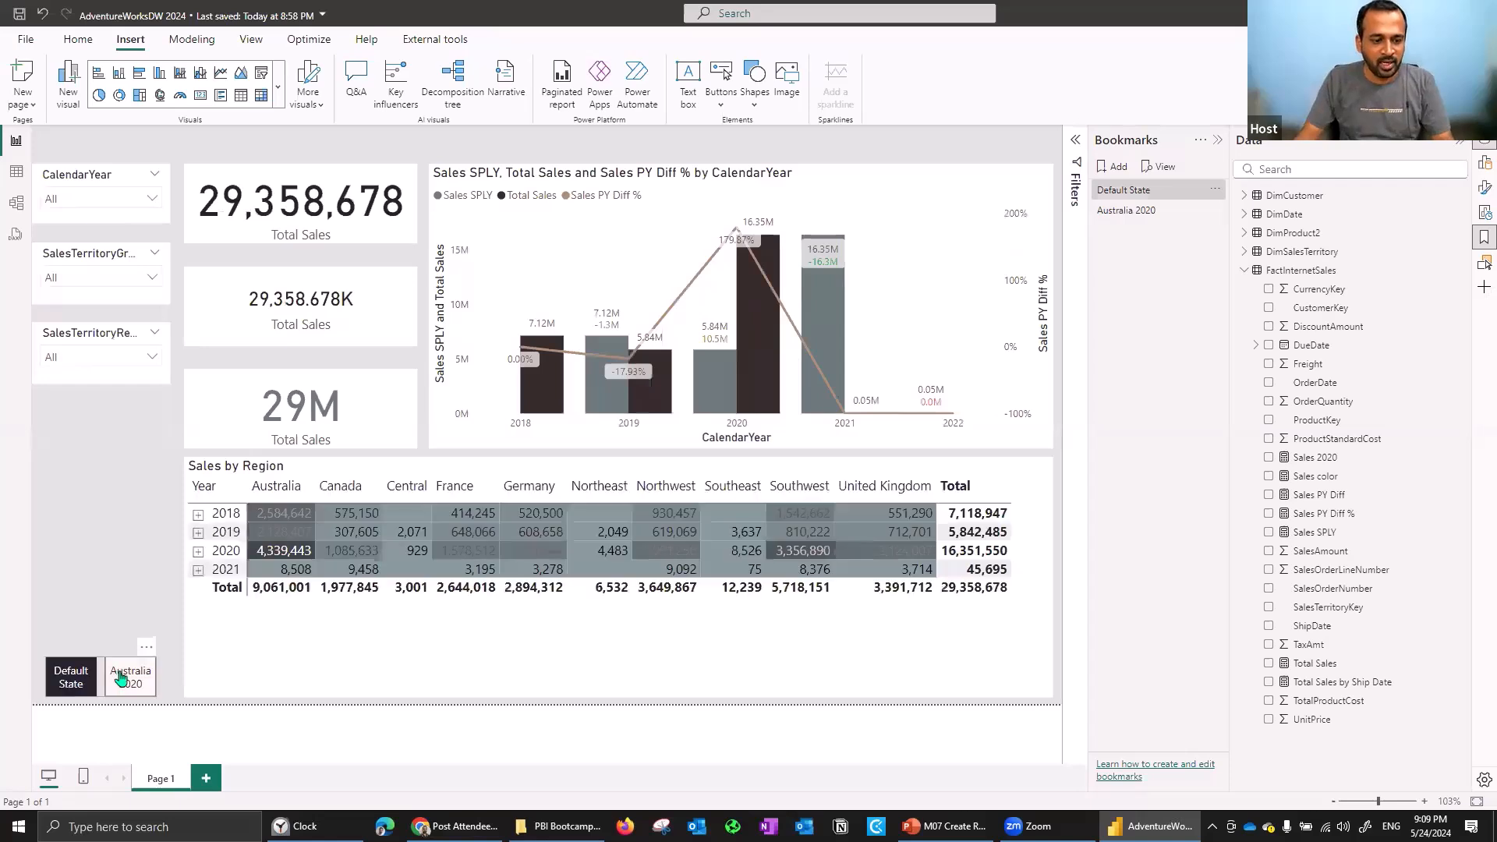
pyautogui.keyDown('ctrl'); pyautogui.click(121, 679); pyautogui.keyUp('ctrl')
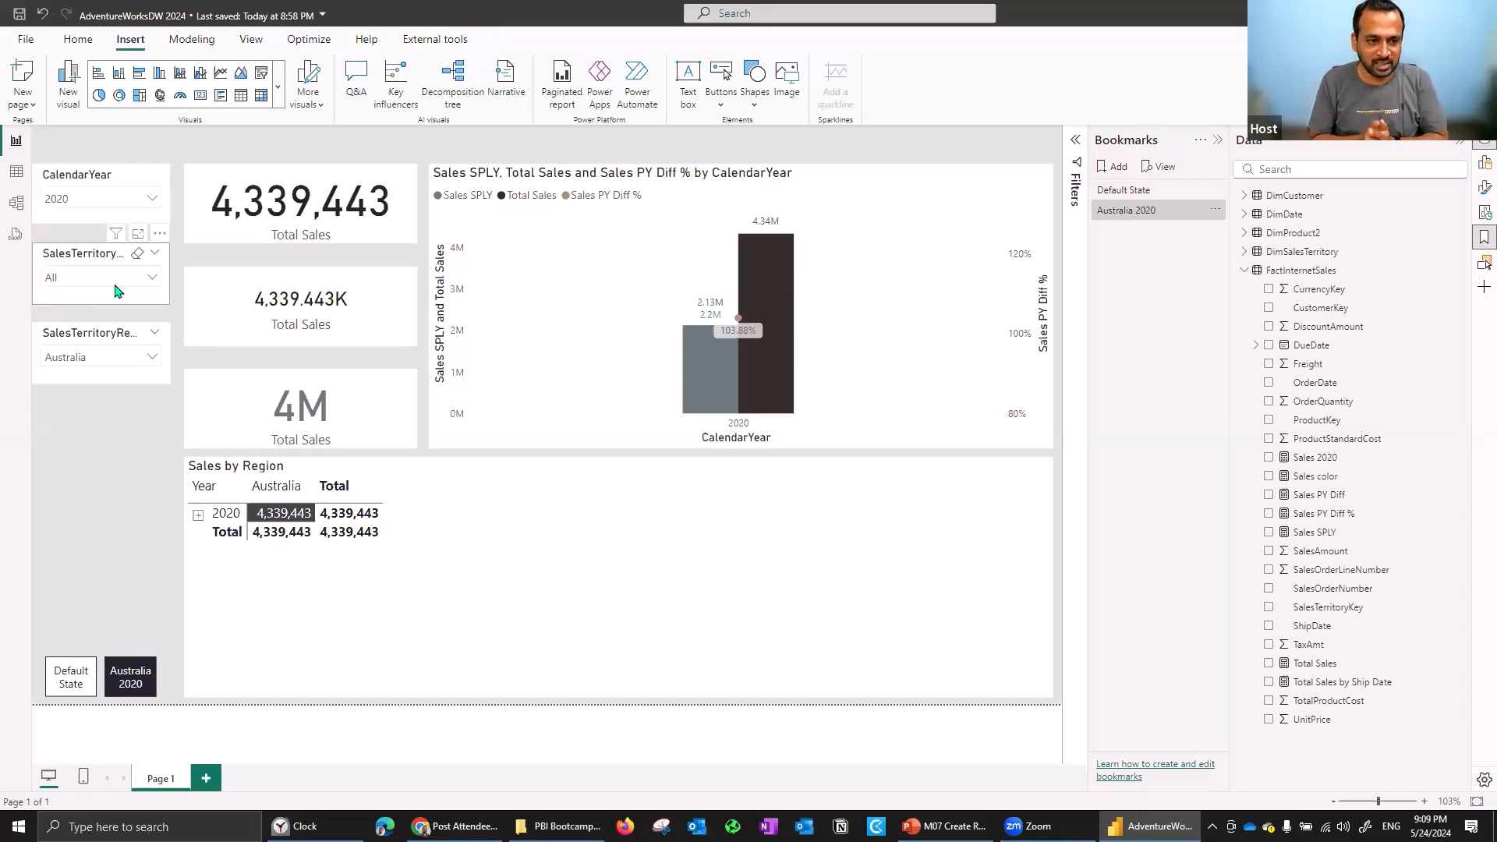
# Add 2019 to the CalendarYear filter and France to the SalesTerritoryRegion filter, and select both slicers together.
pyautogui.click(88, 343)
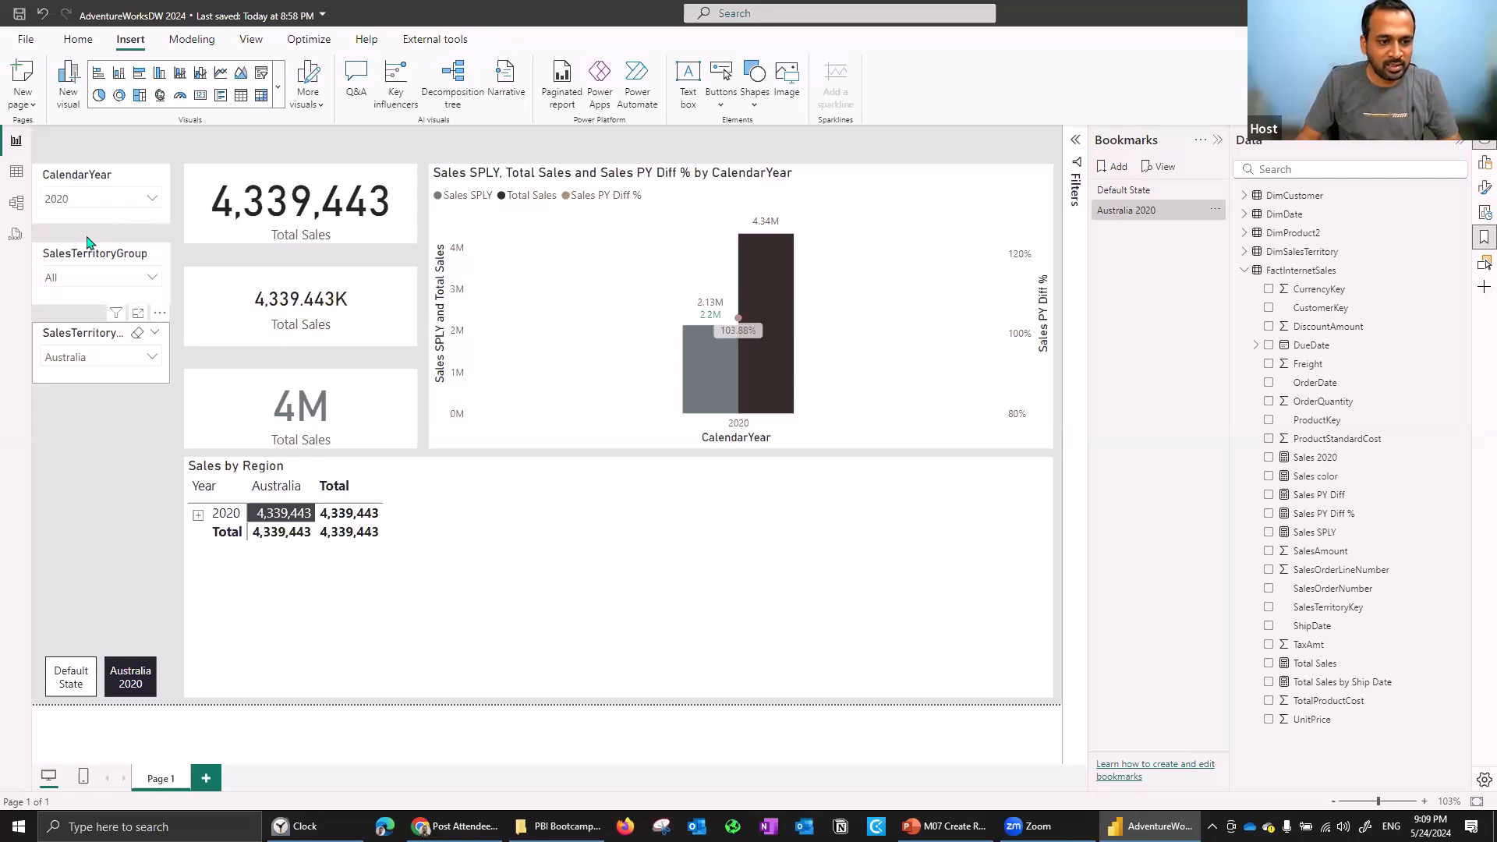
pyautogui.keyDown('ctrl'); pyautogui.click(88, 176); pyautogui.keyUp('ctrl')
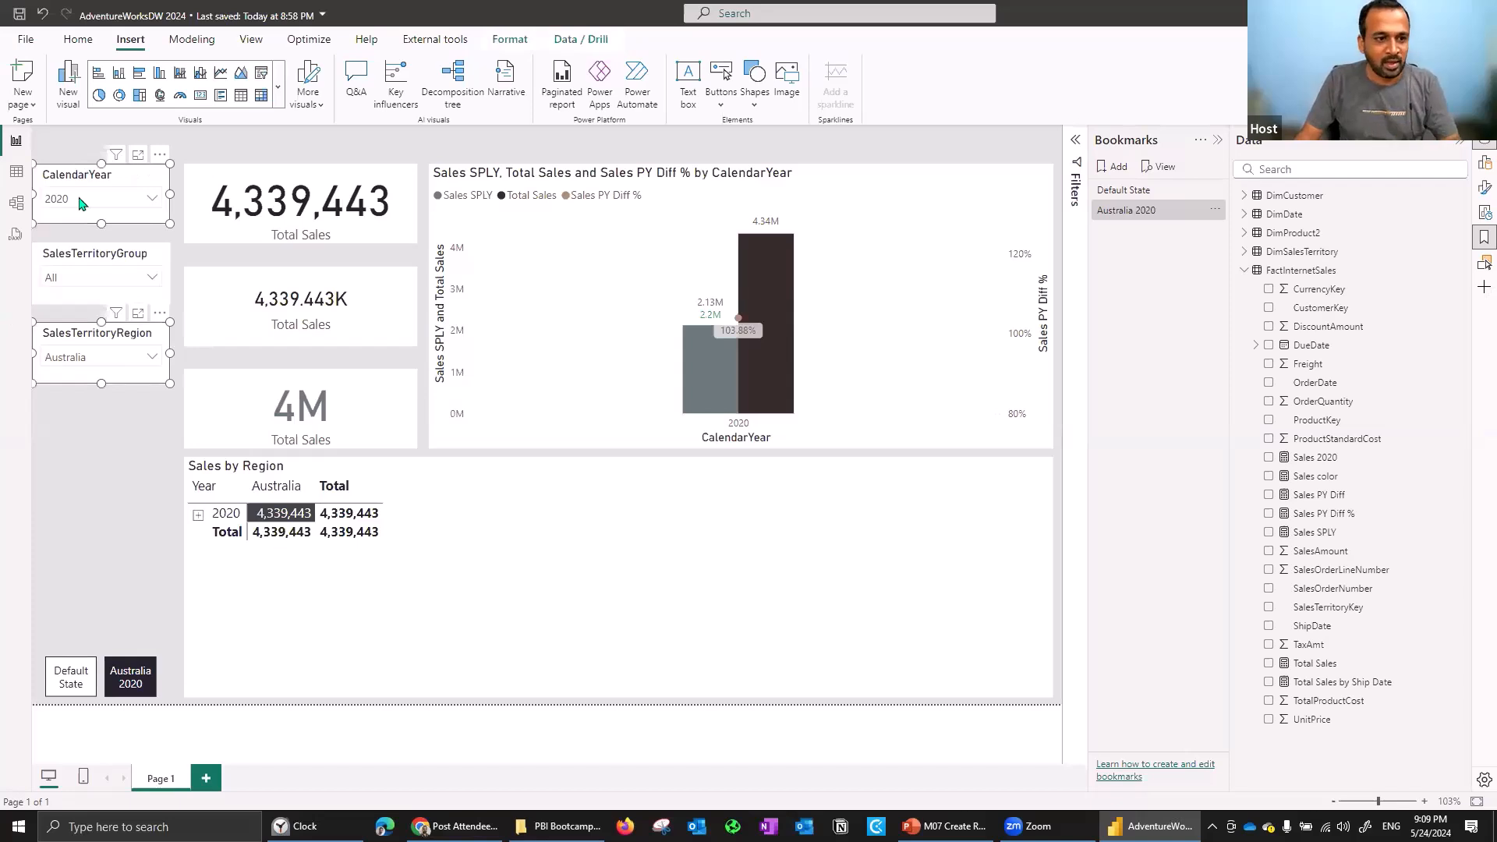
pyautogui.click(86, 205)
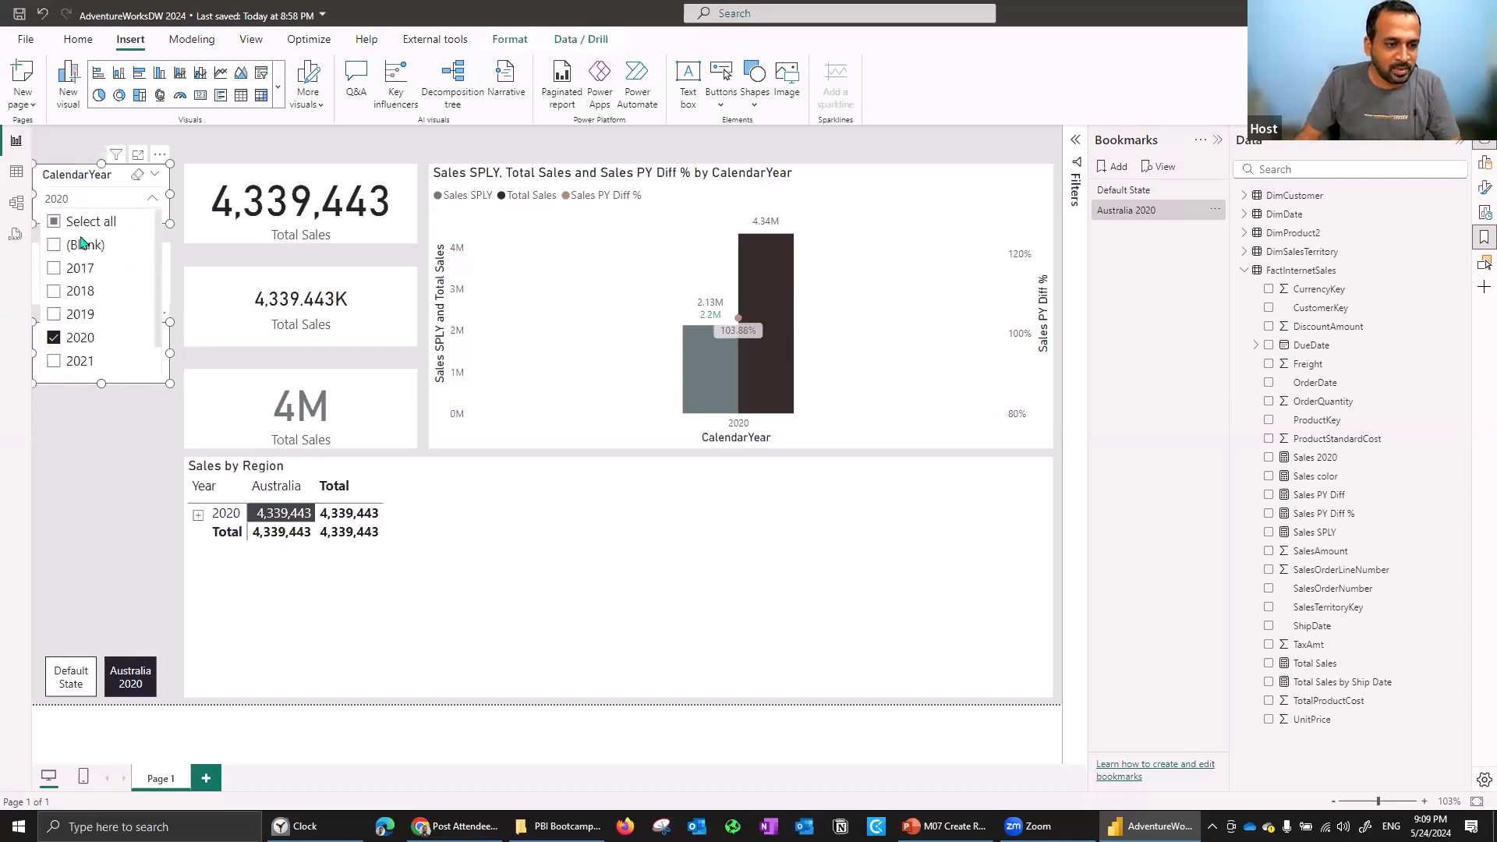
pyautogui.keyDown('ctrl'); pyautogui.click(79, 313); pyautogui.keyUp('ctrl')
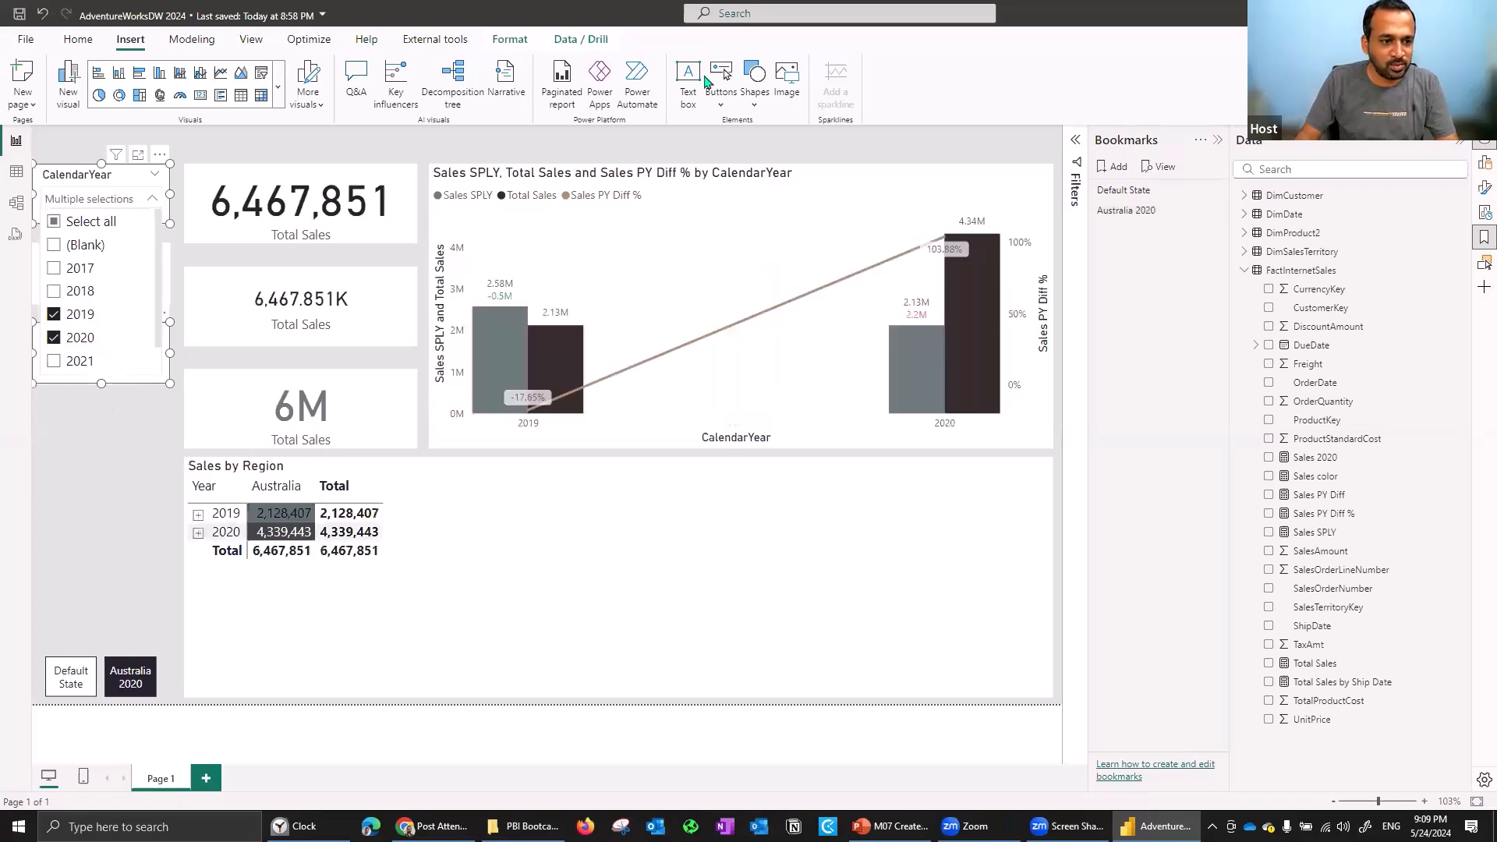
pyautogui.click(1142, 105)
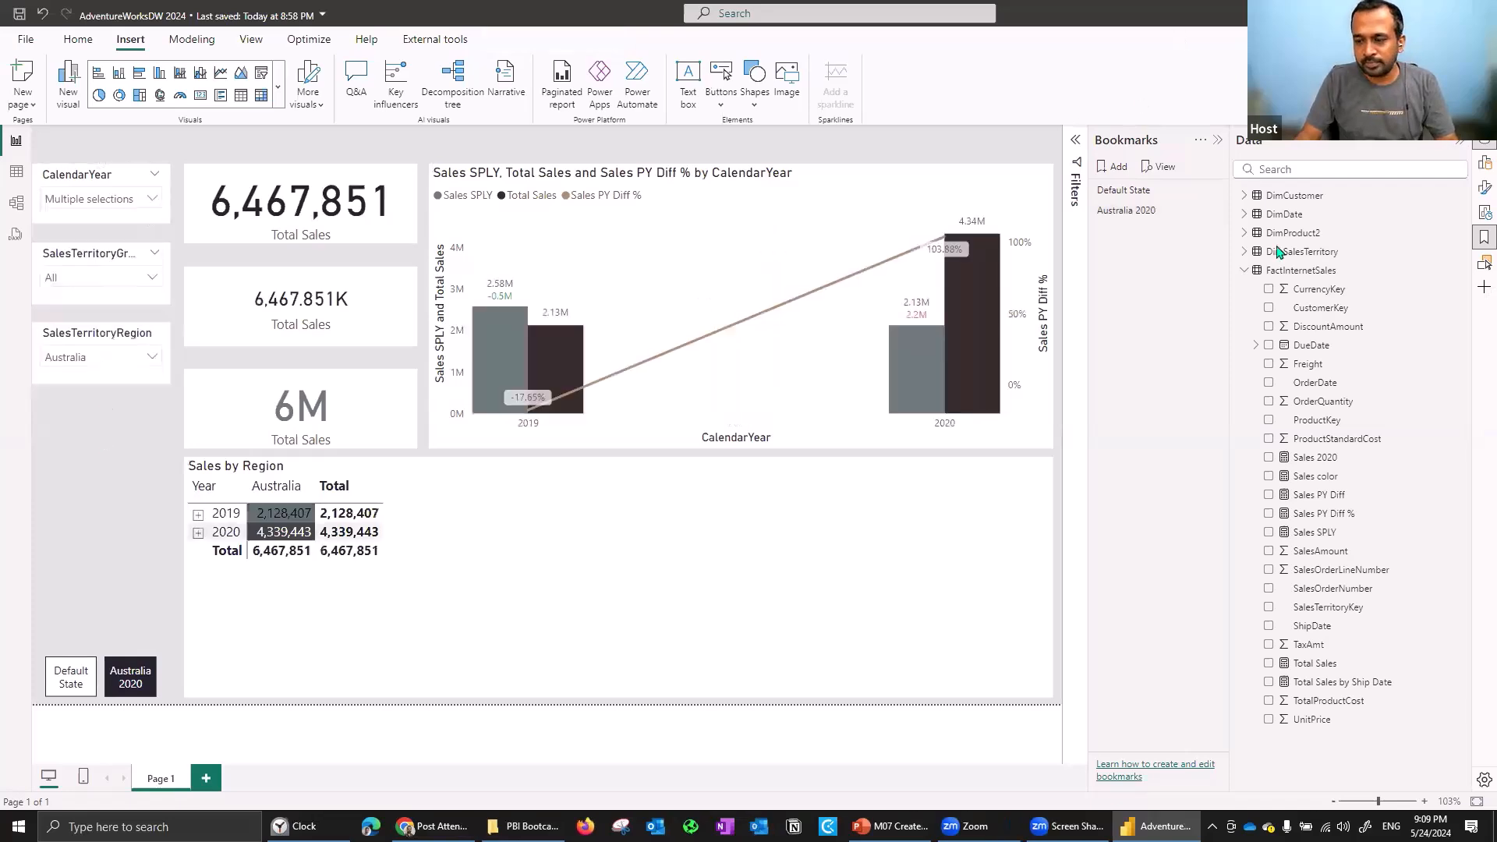
pyautogui.click(101, 359)
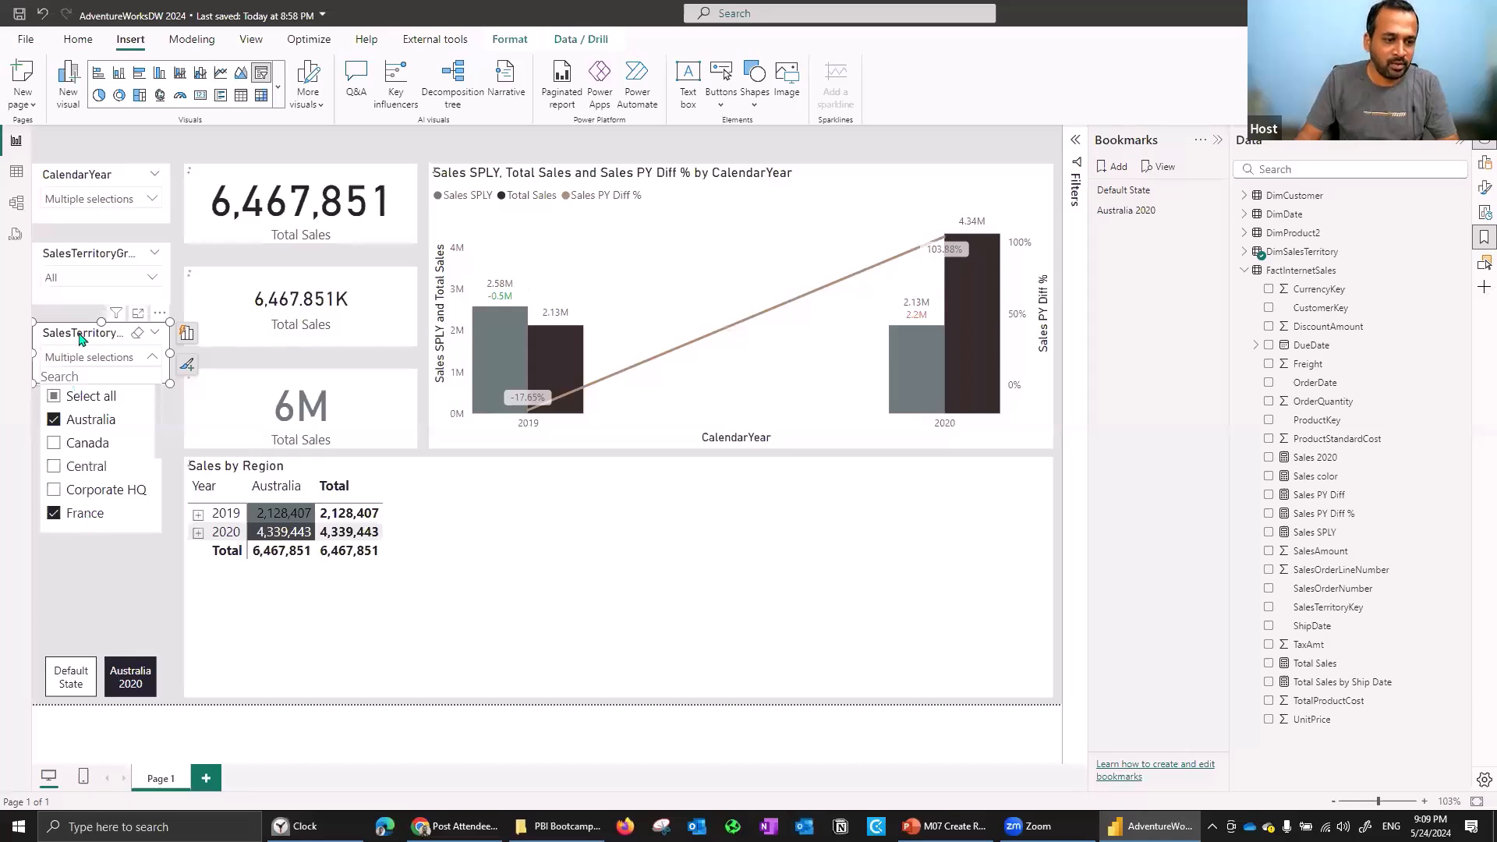
pyautogui.click(105, 280)
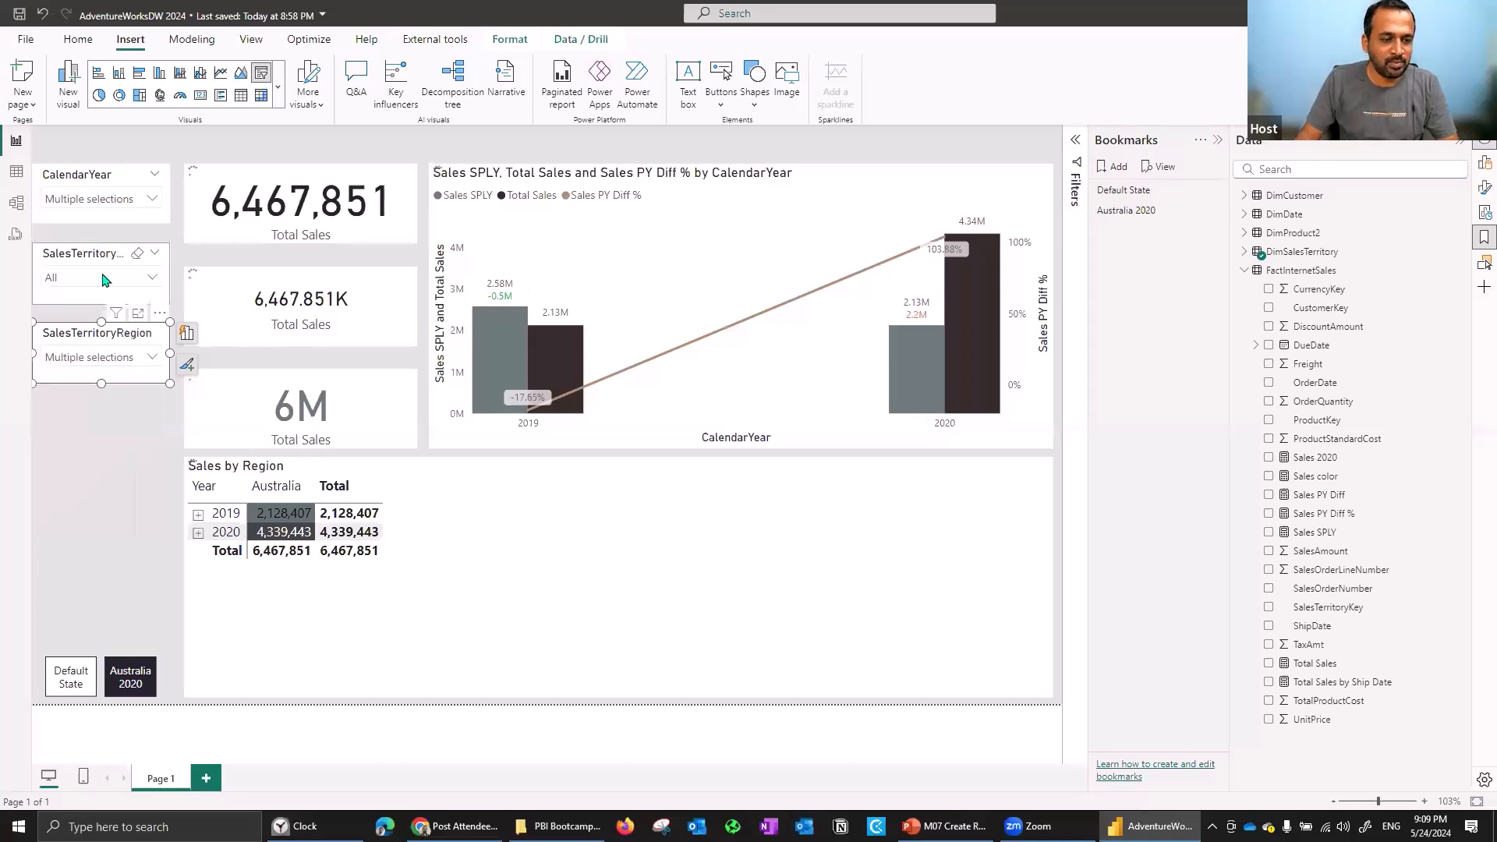
pyautogui.keyDown('ctrl'); pyautogui.click(107, 177); pyautogui.keyUp('ctrl')
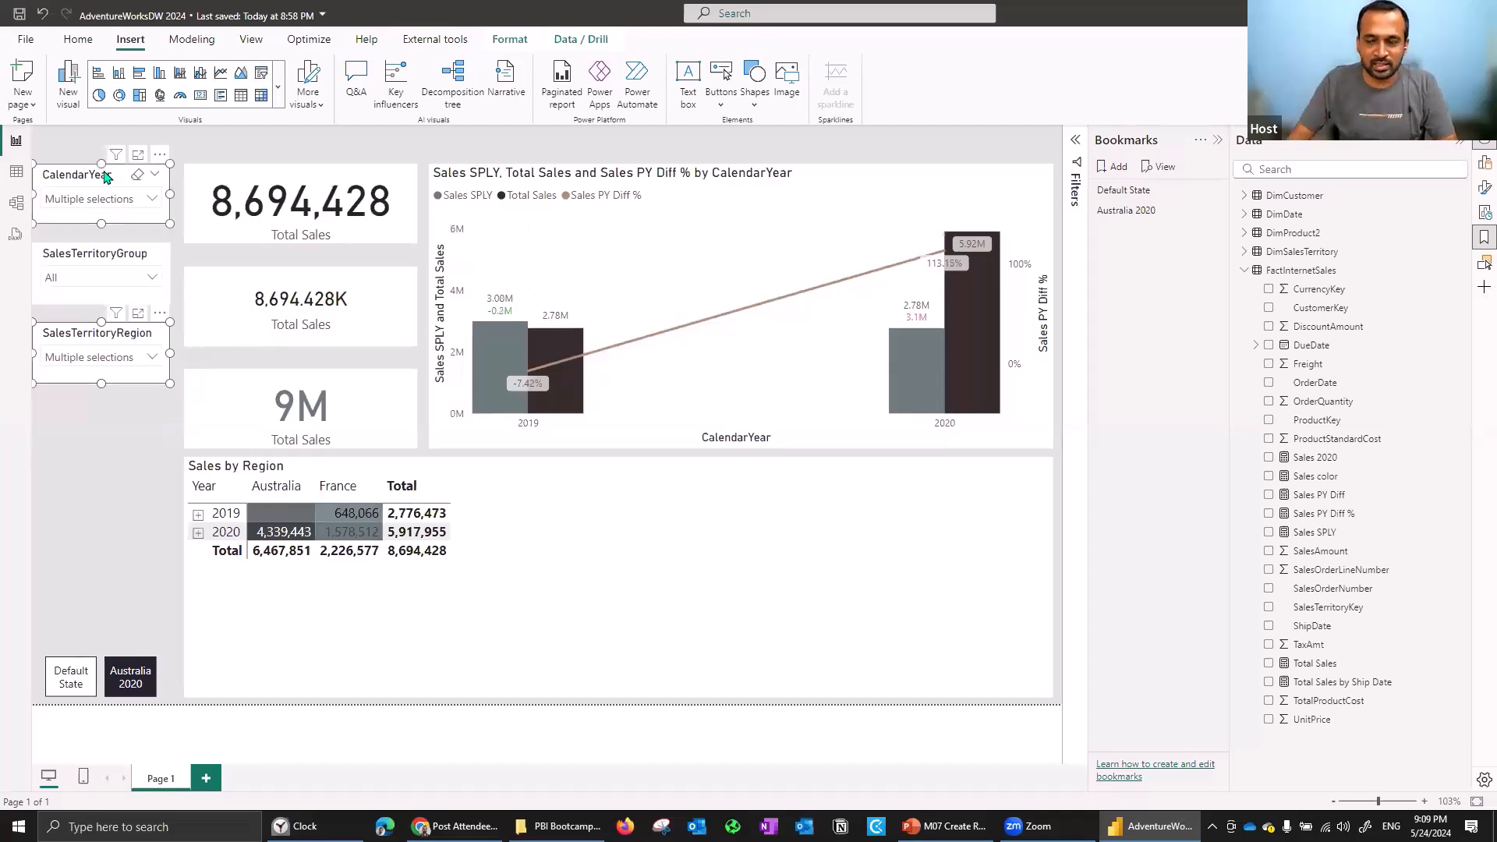
# Save the current filtered view as a new bookmark named AusFra.
pyautogui.click(1116, 167)
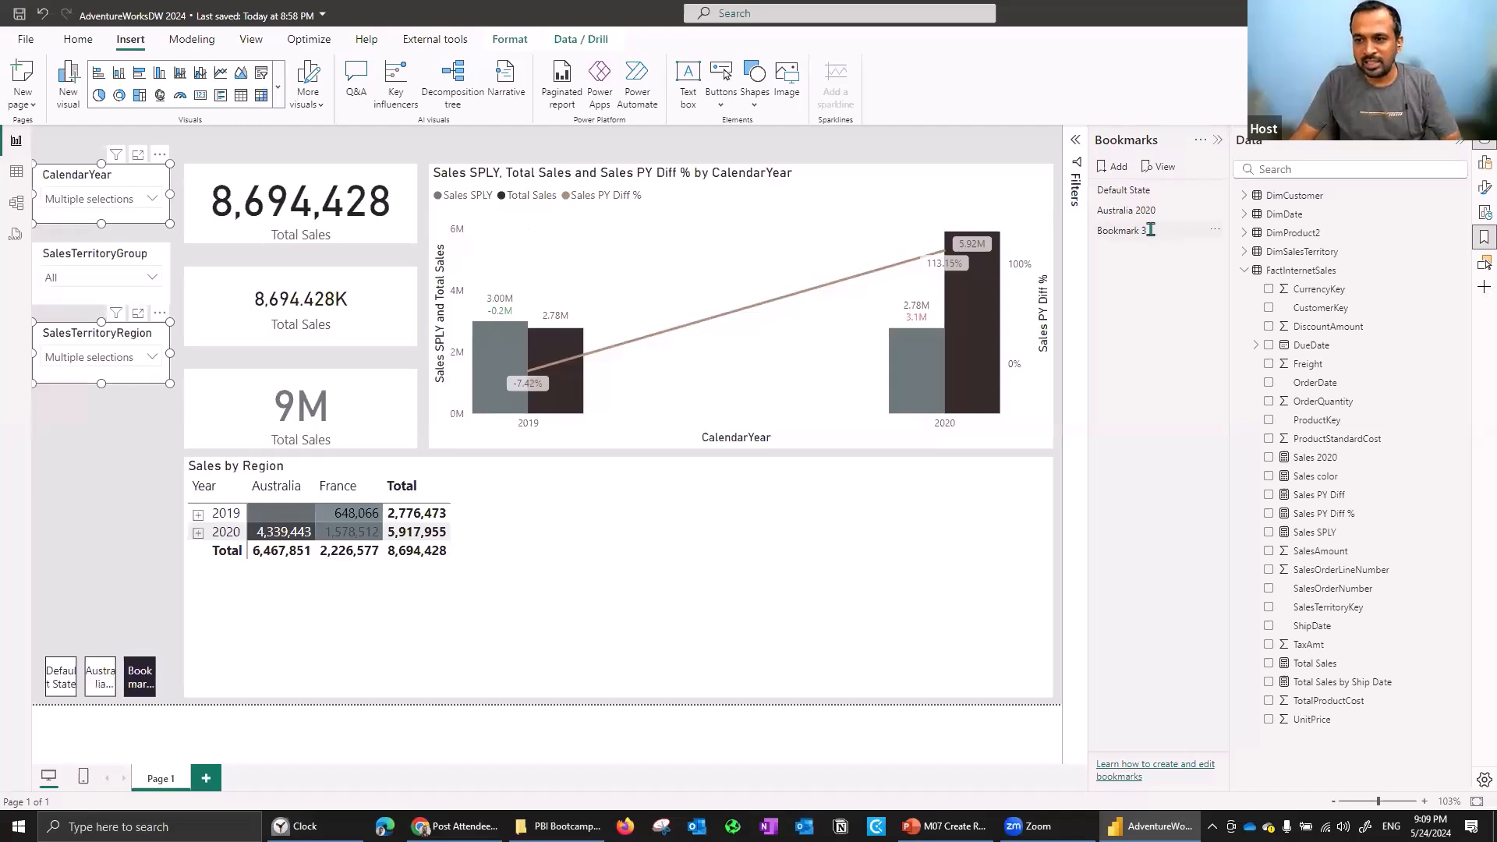
pyautogui.doubleClick(1150, 230)
pyautogui.write('Au')
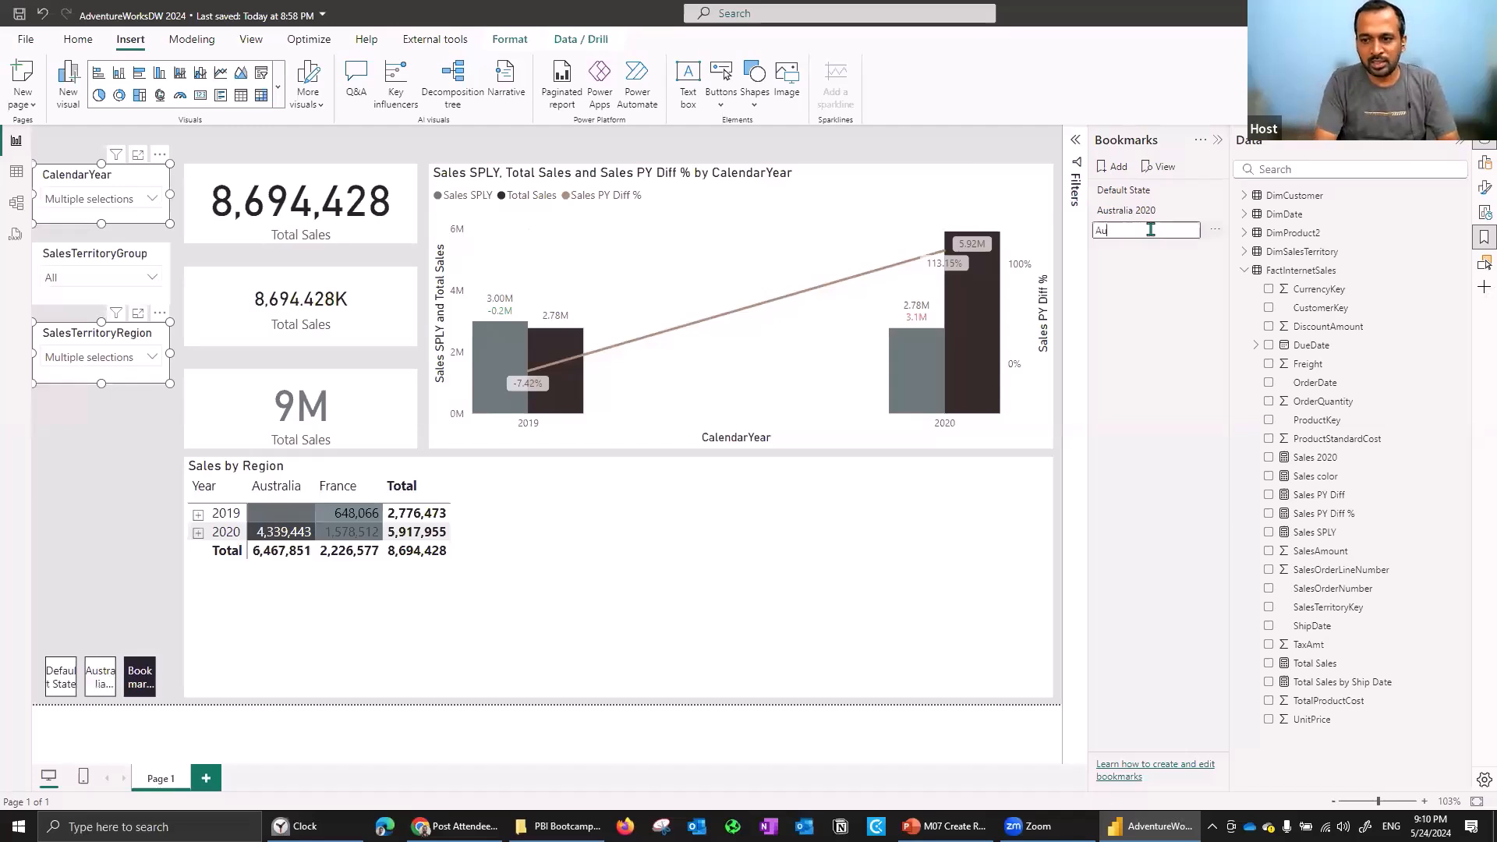
pyautogui.write('sFra')
pyautogui.press('Return')
# Set the AusFra bookmark to apply to selected visuals only, and try the Default State and AusFra bookmarks from the navigator.
pyautogui.click(1215, 231)
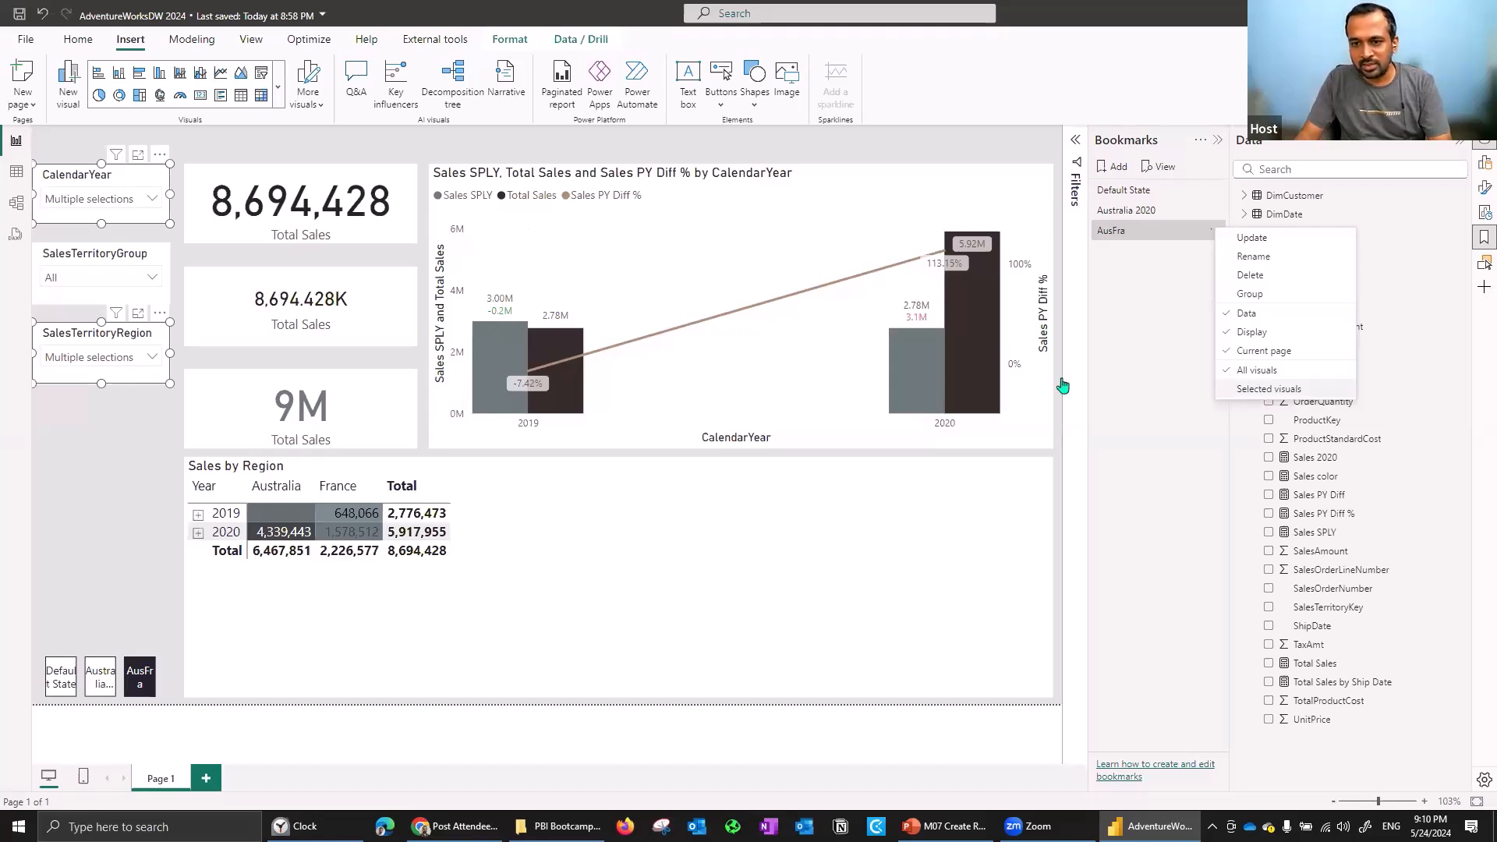
pyautogui.click(93, 186)
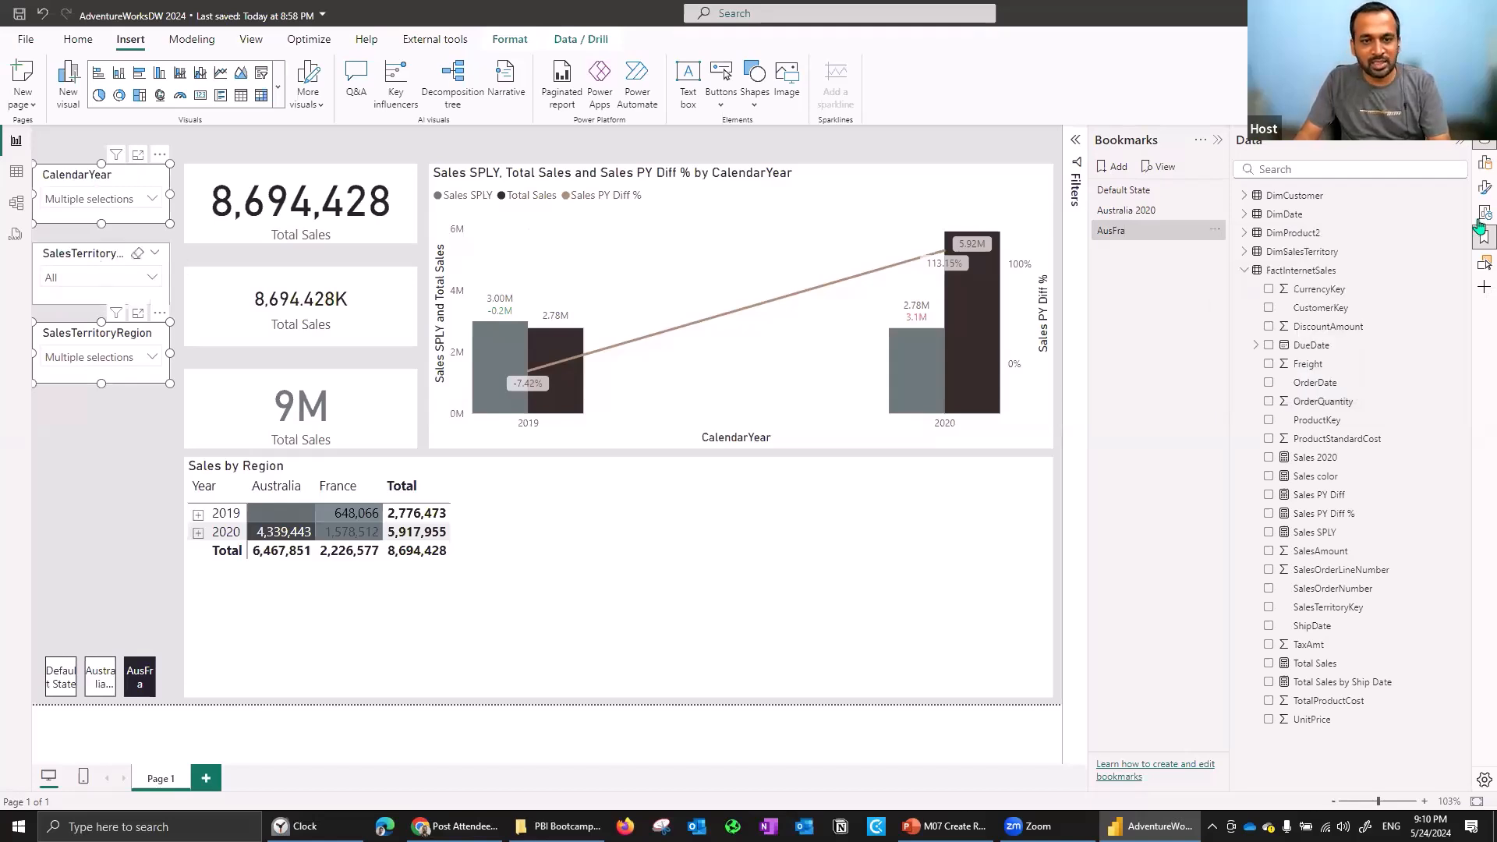
pyautogui.click(1214, 234)
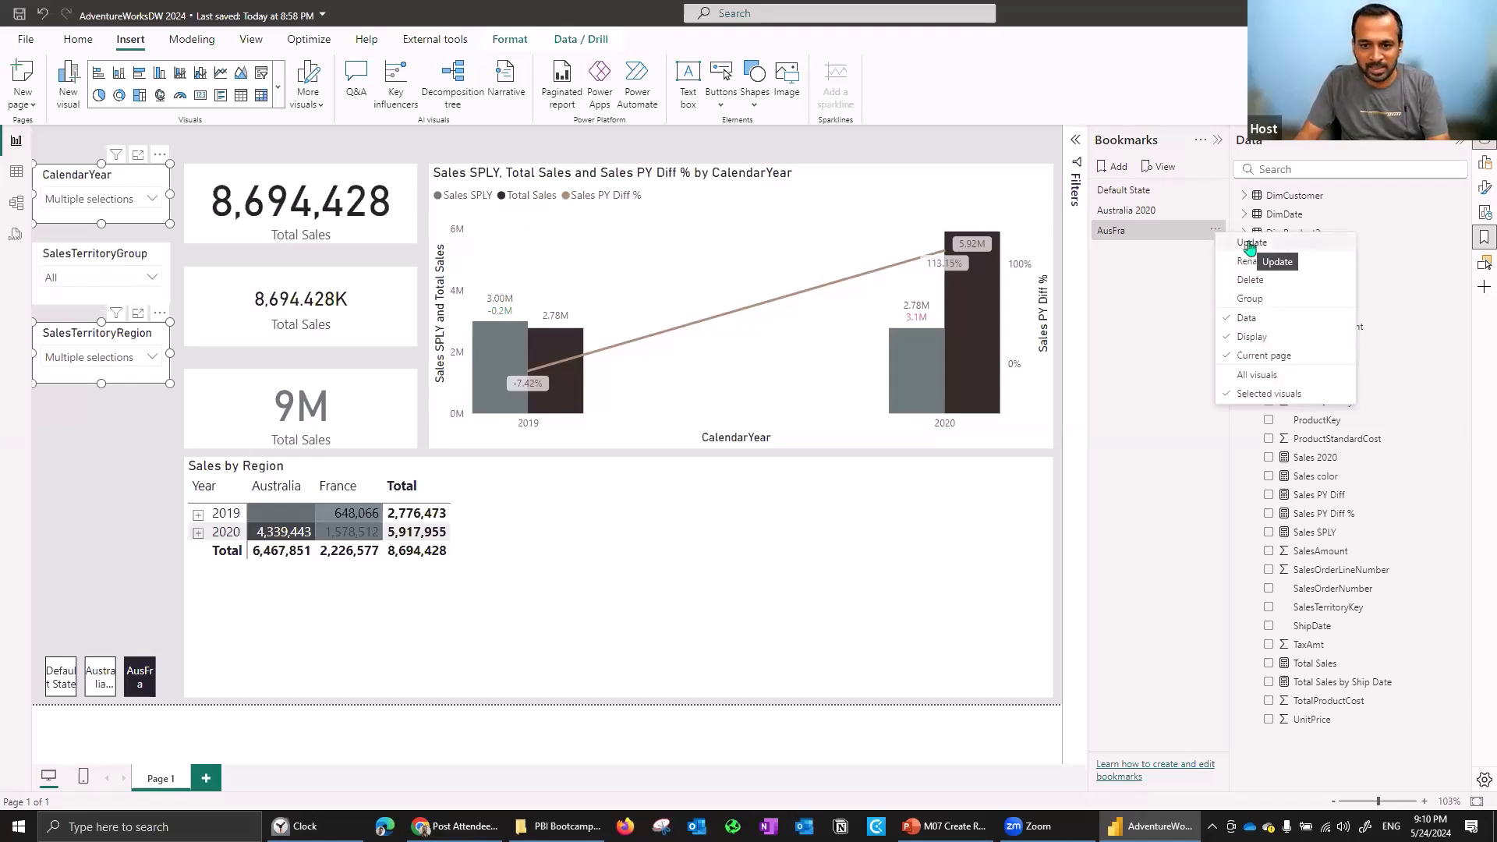
pyautogui.click(1218, 233)
pyautogui.click(1217, 231)
pyautogui.click(345, 247)
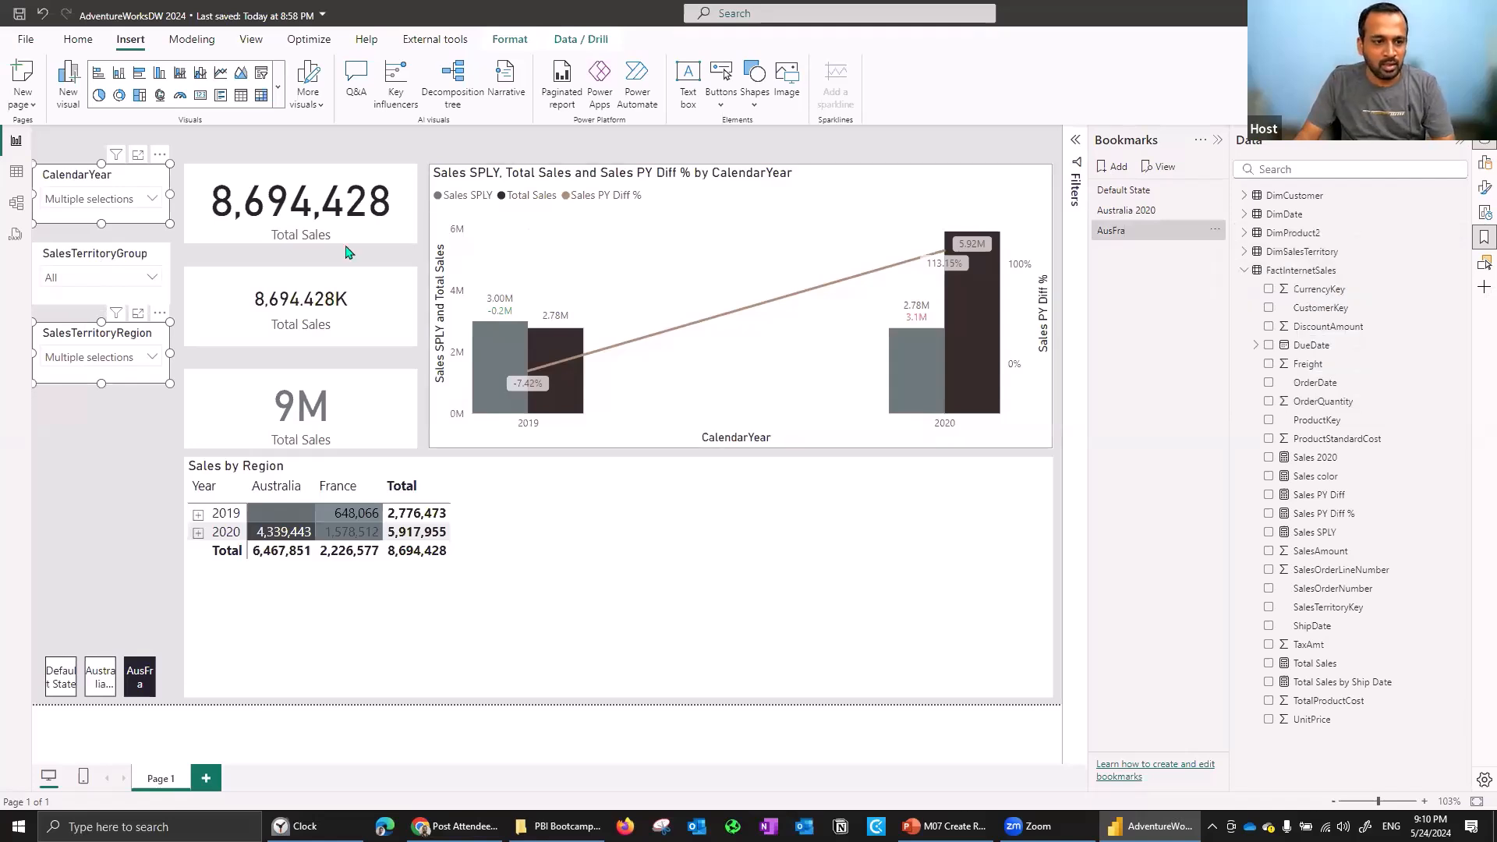
pyautogui.keyDown('ctrl'); pyautogui.click(76, 687); pyautogui.keyUp('ctrl')
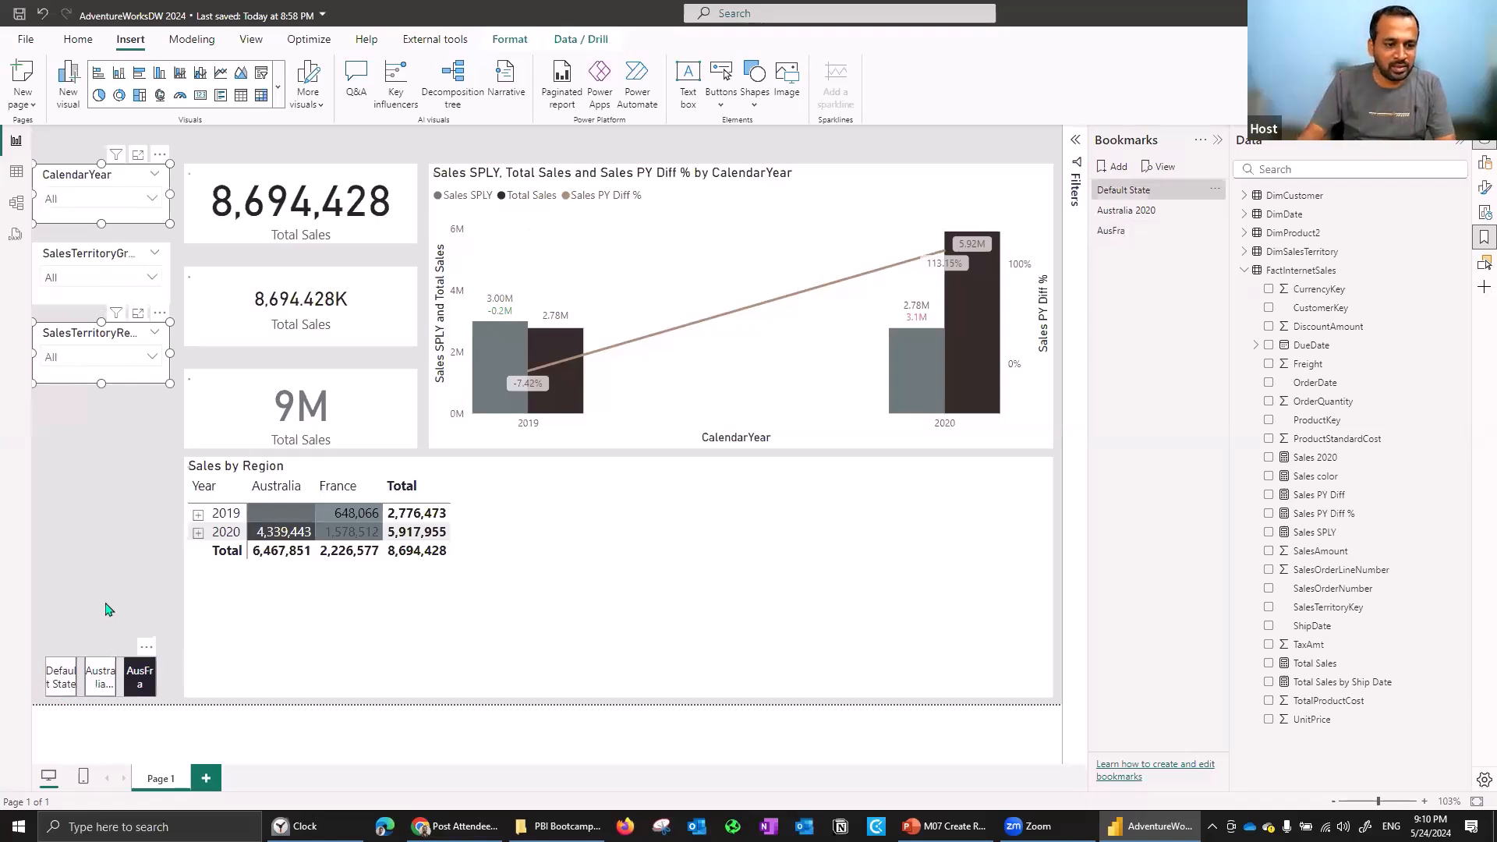
pyautogui.keyDown('ctrl'); pyautogui.click(139, 691); pyautogui.keyUp('ctrl')
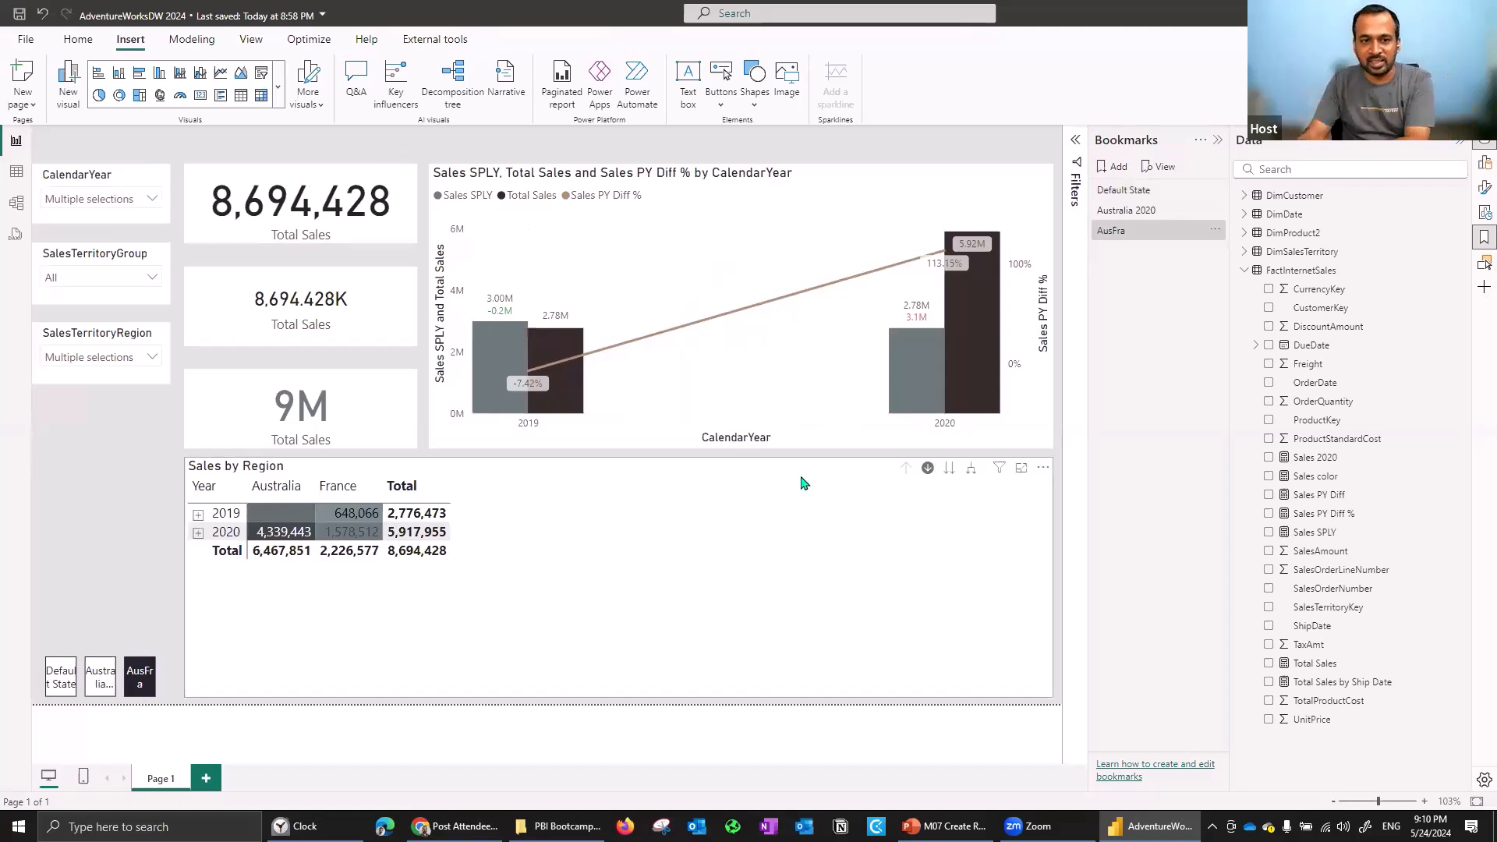
# Edit the CalendarYear slicer's interactions so that it does not filter the uppermost Total Sales card.
pyautogui.click(80, 187)
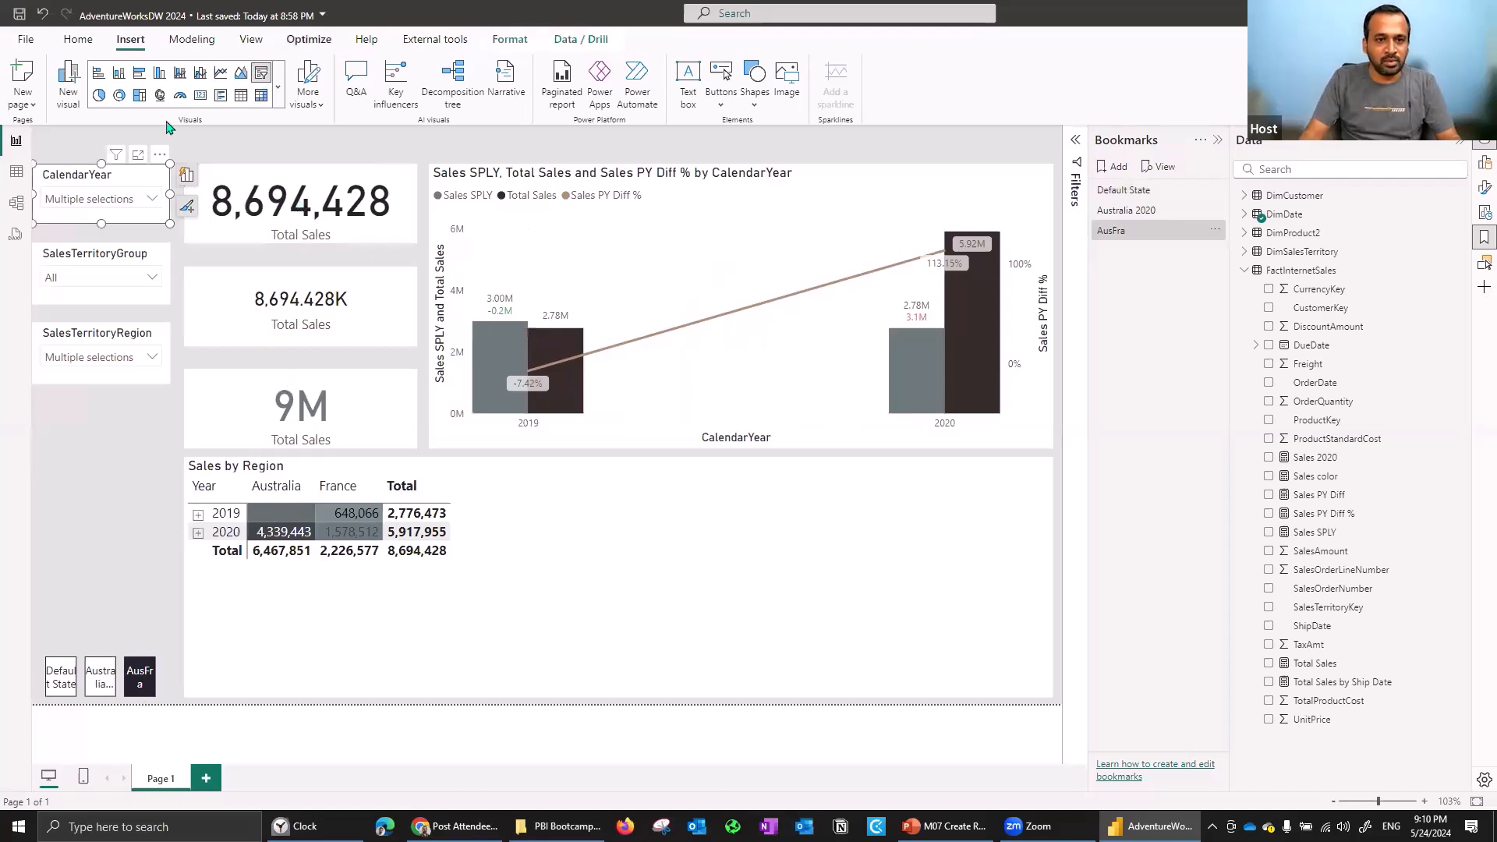
pyautogui.click(509, 42)
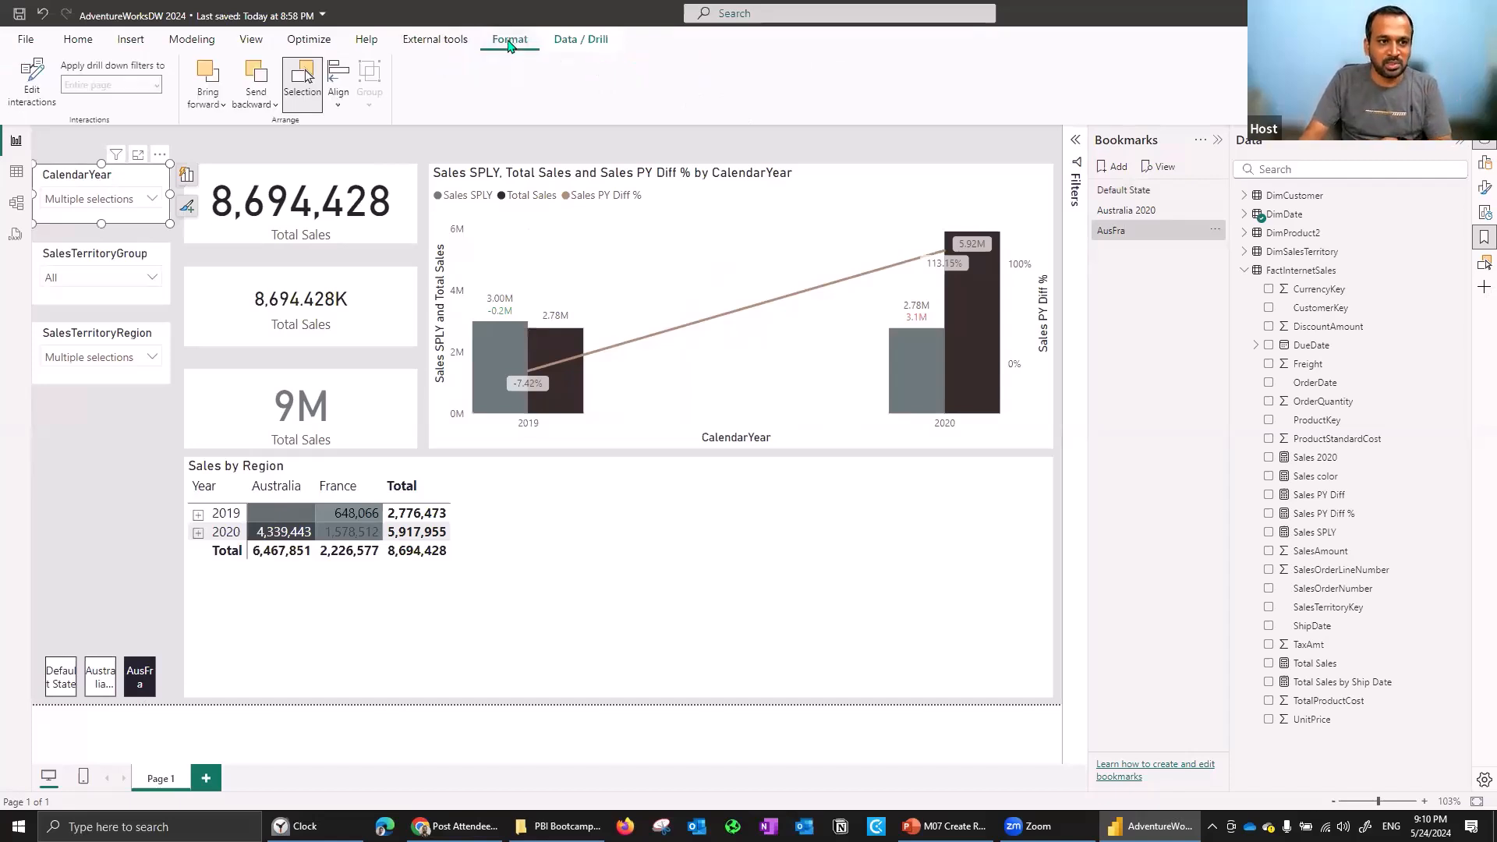
pyautogui.click(30, 92)
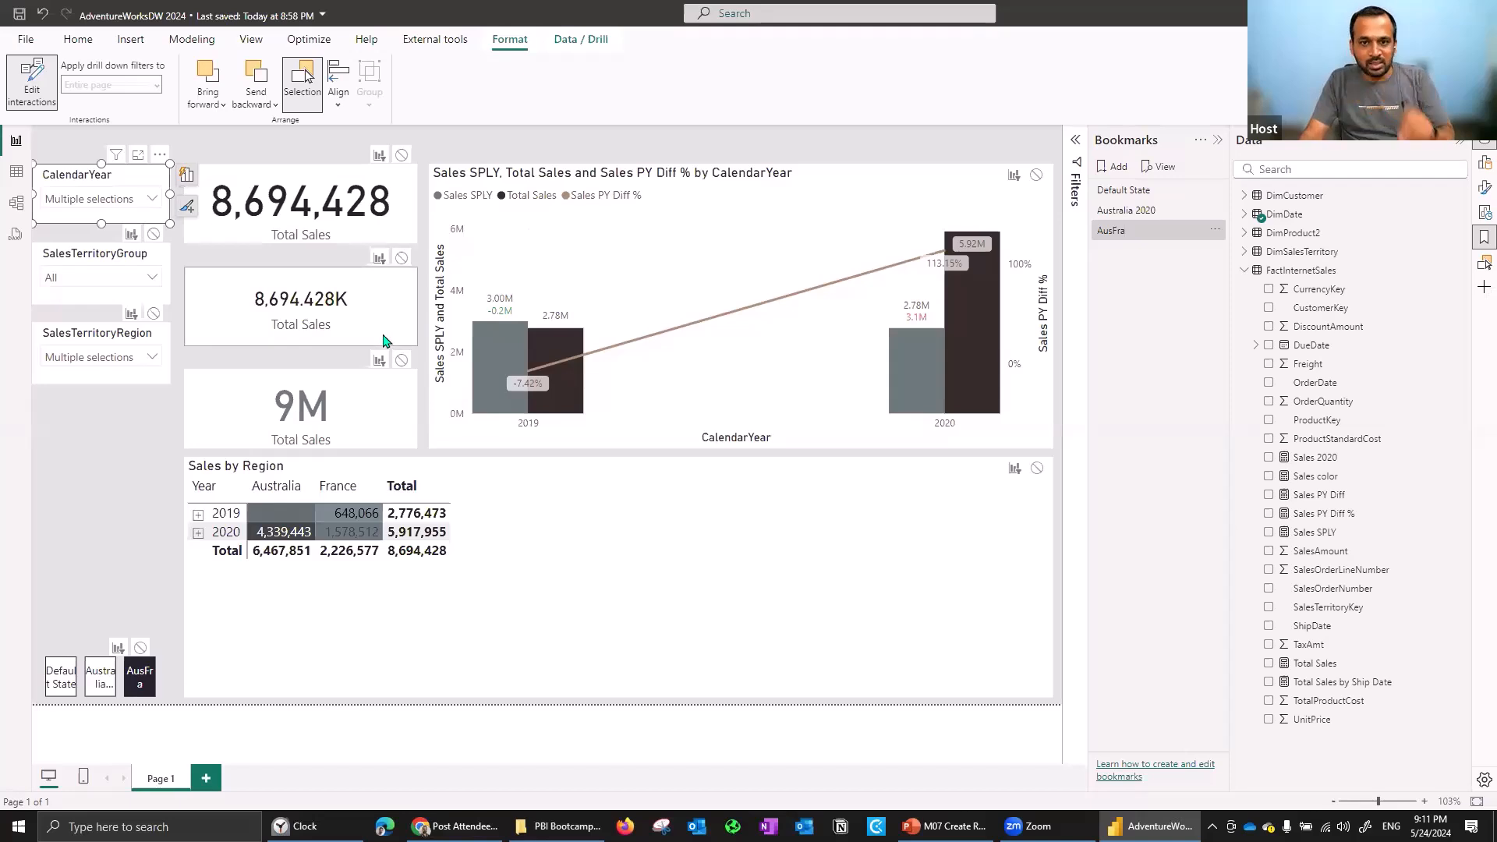
pyautogui.click(402, 156)
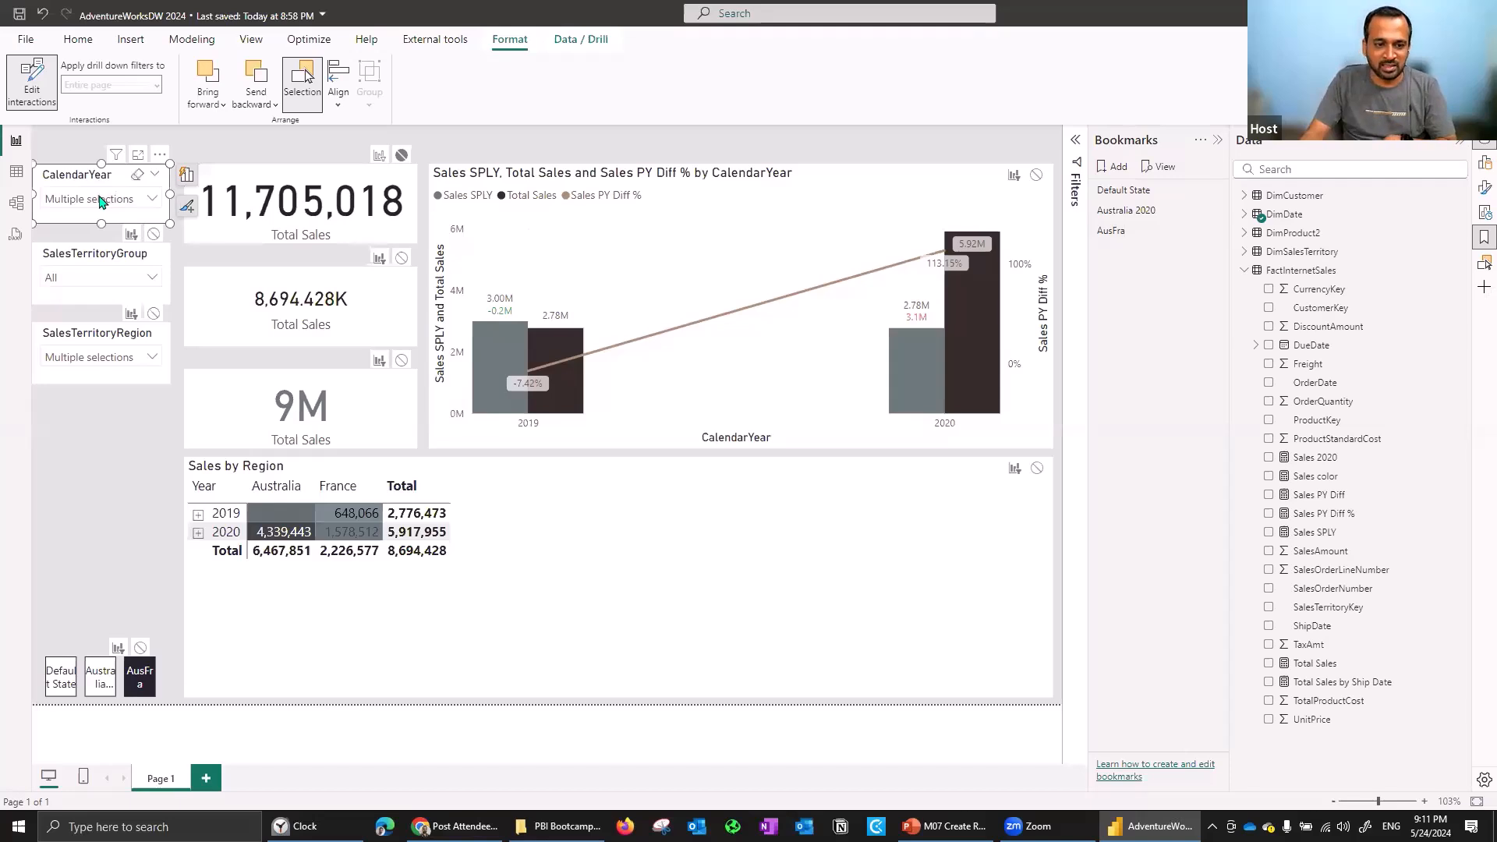
# Set the SalesTerritoryRegion slicer's interaction with the uppermost Total Sales card to none, and finish editing interactions.
pyautogui.click(67, 261)
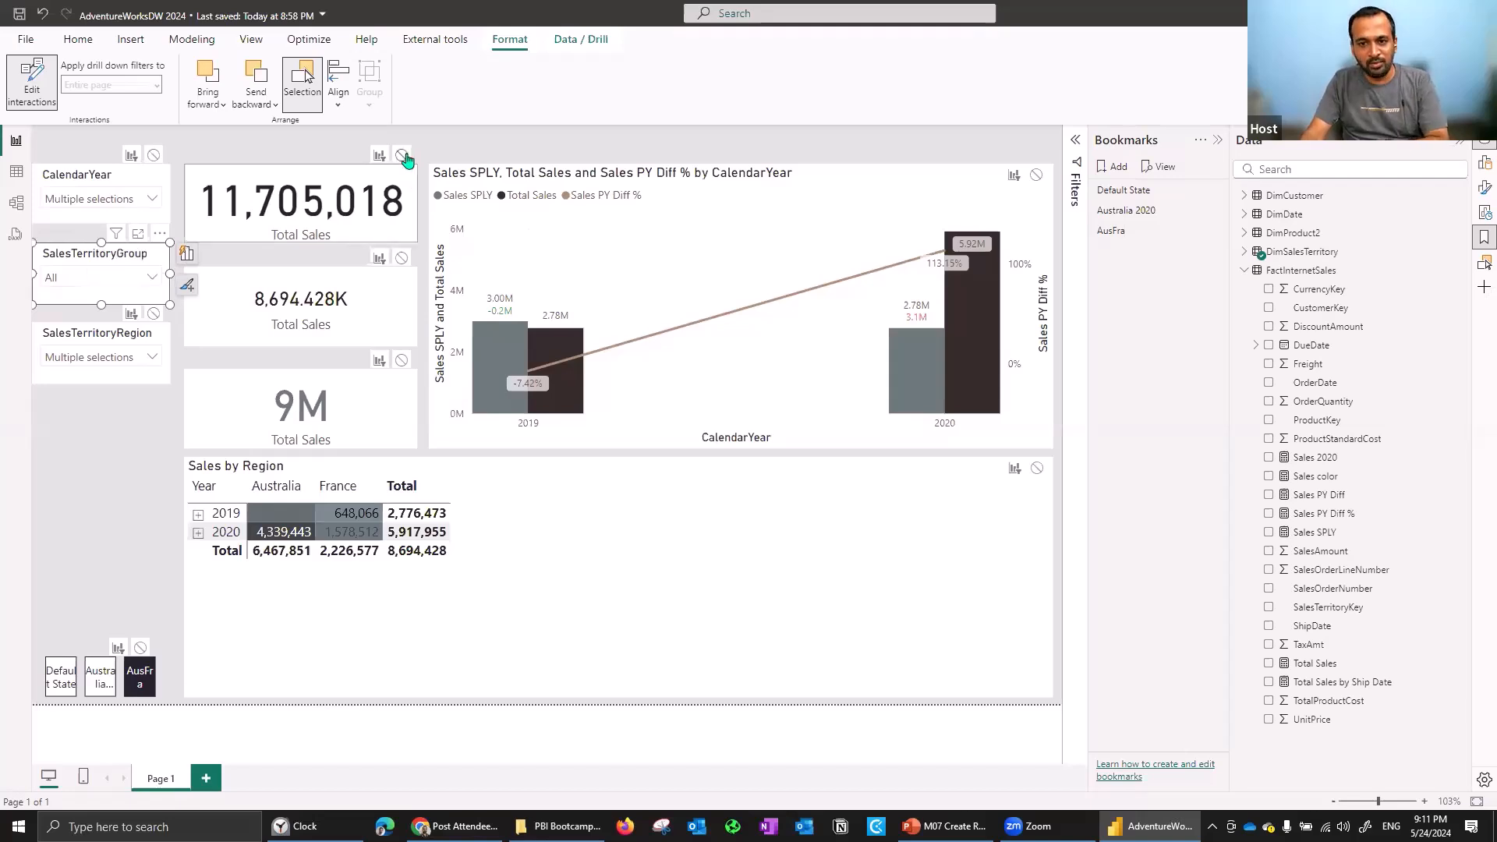
pyautogui.click(74, 341)
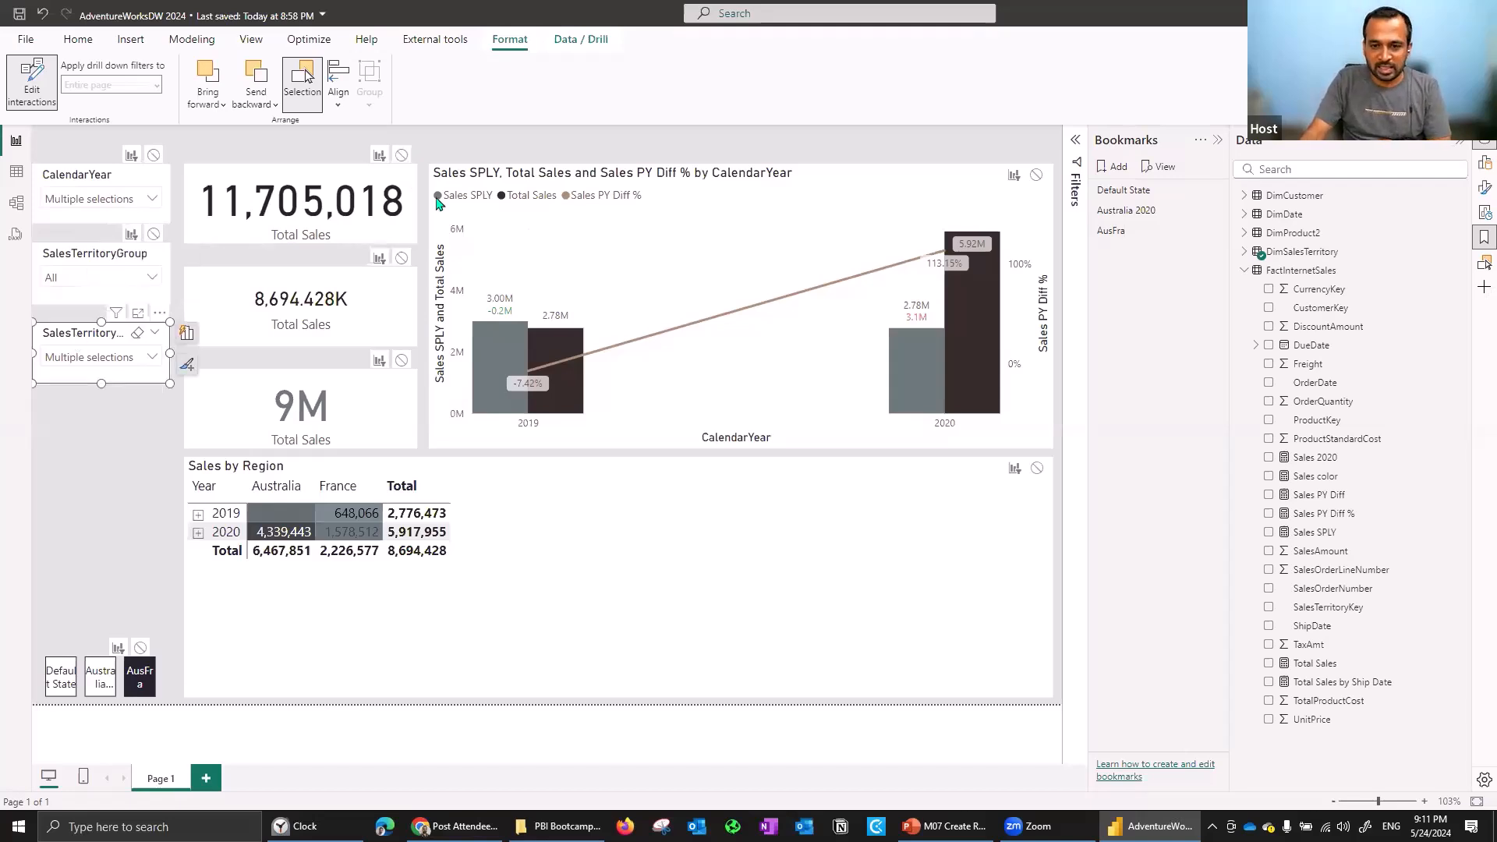
pyautogui.click(401, 156)
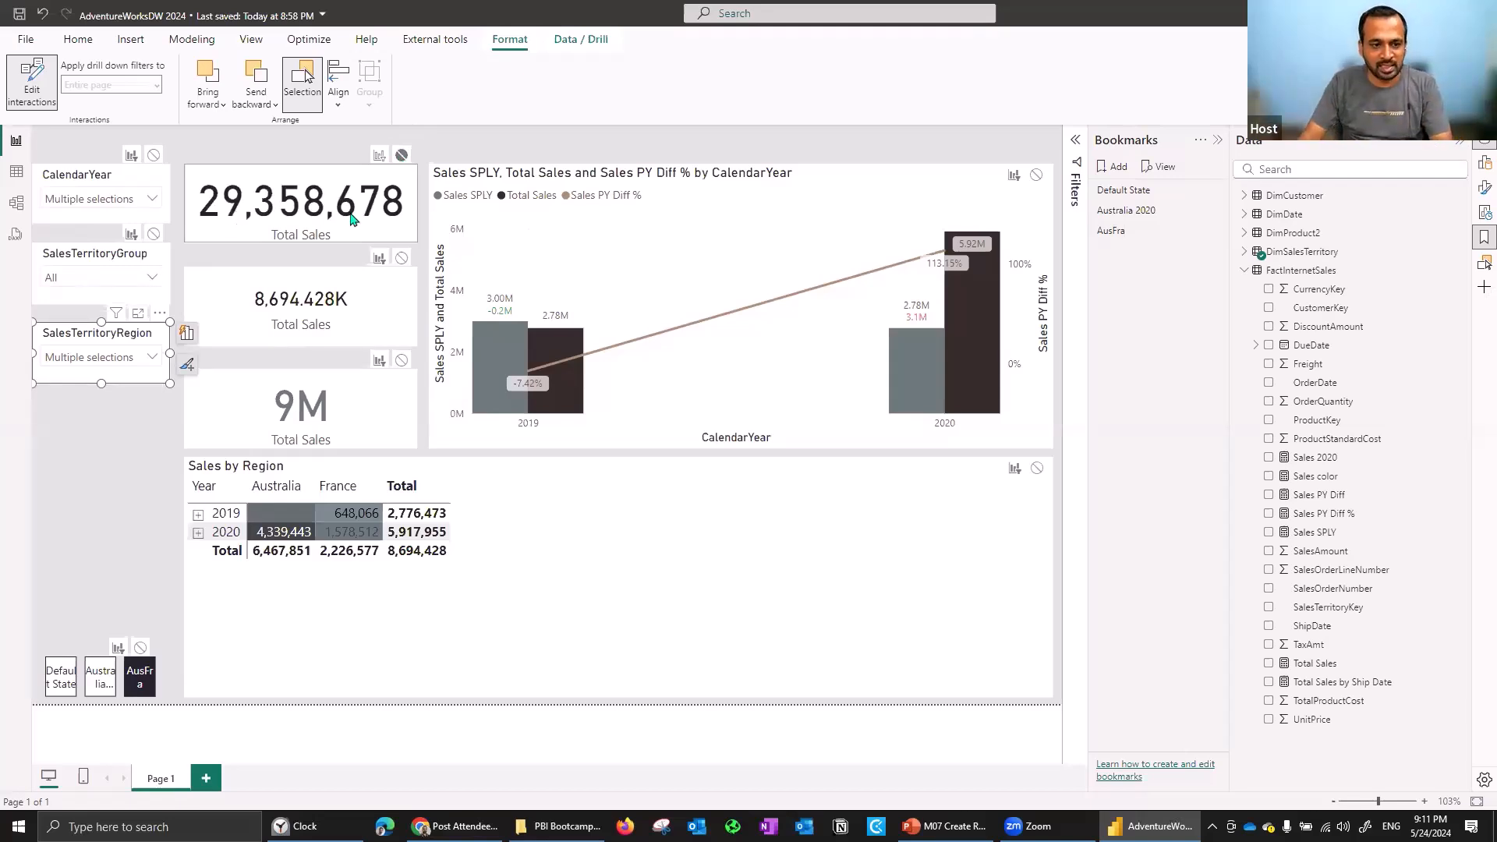
pyautogui.click(47, 86)
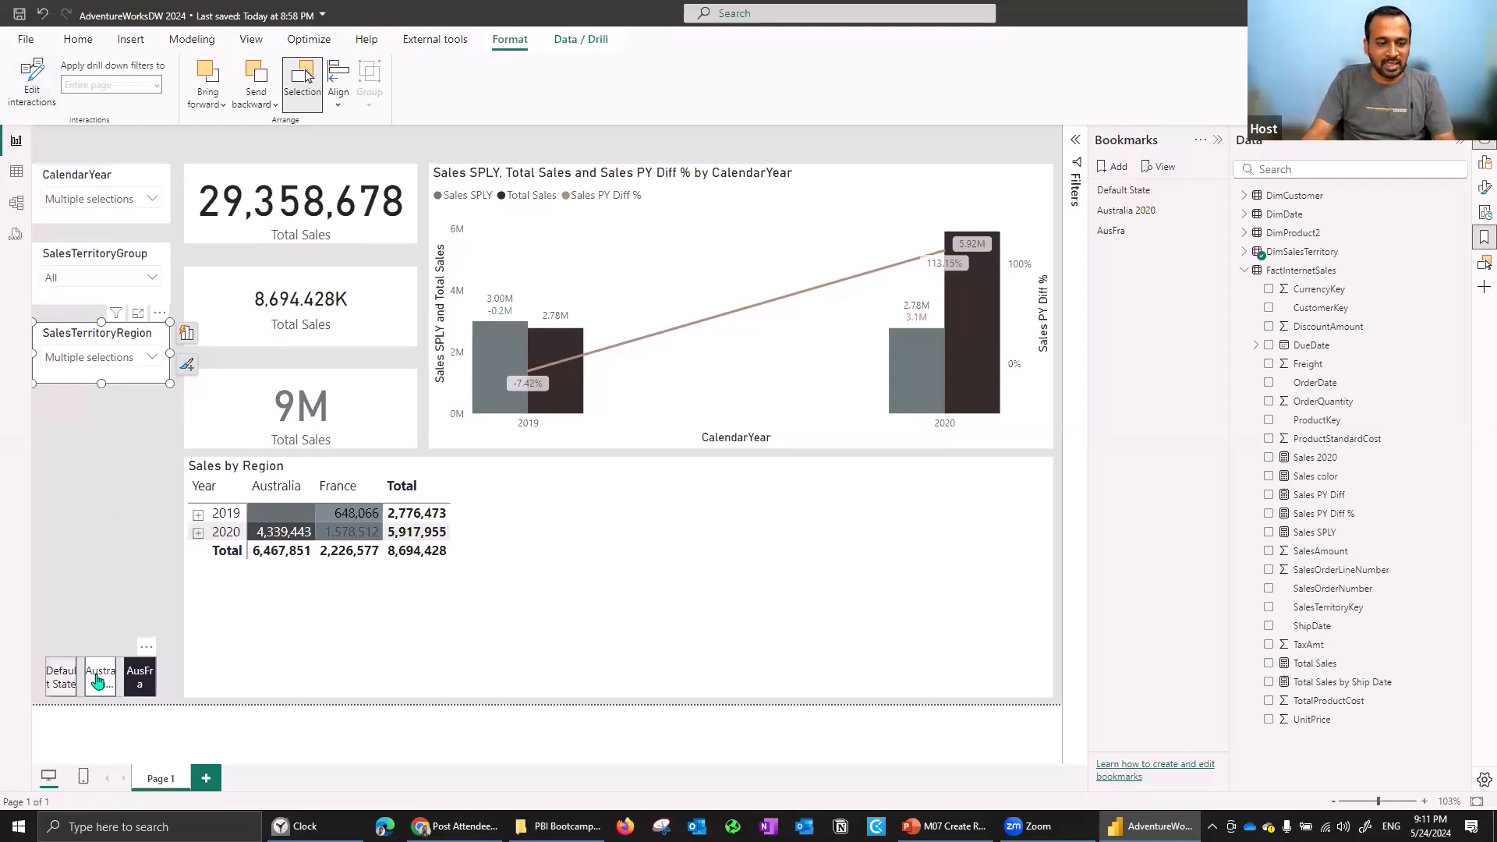
# Apply the Default State, Australia 2020 and AusFra bookmarks from the navigator, and select the Sales by Region matrix.
pyautogui.keyDown('ctrl'); pyautogui.click(61, 676); pyautogui.keyUp('ctrl')
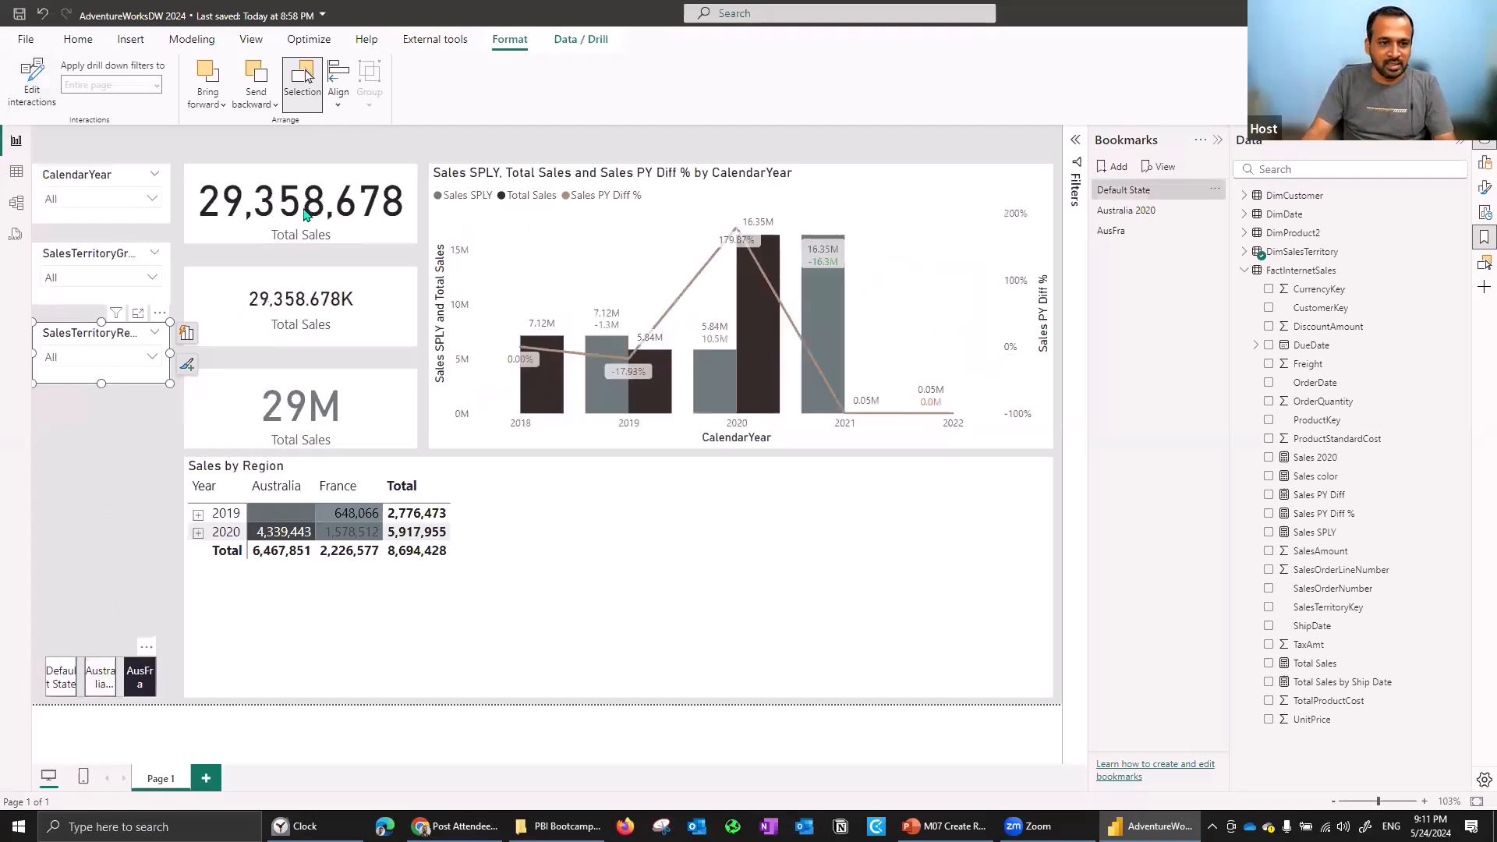
pyautogui.keyDown('ctrl'); pyautogui.click(100, 676); pyautogui.keyUp('ctrl')
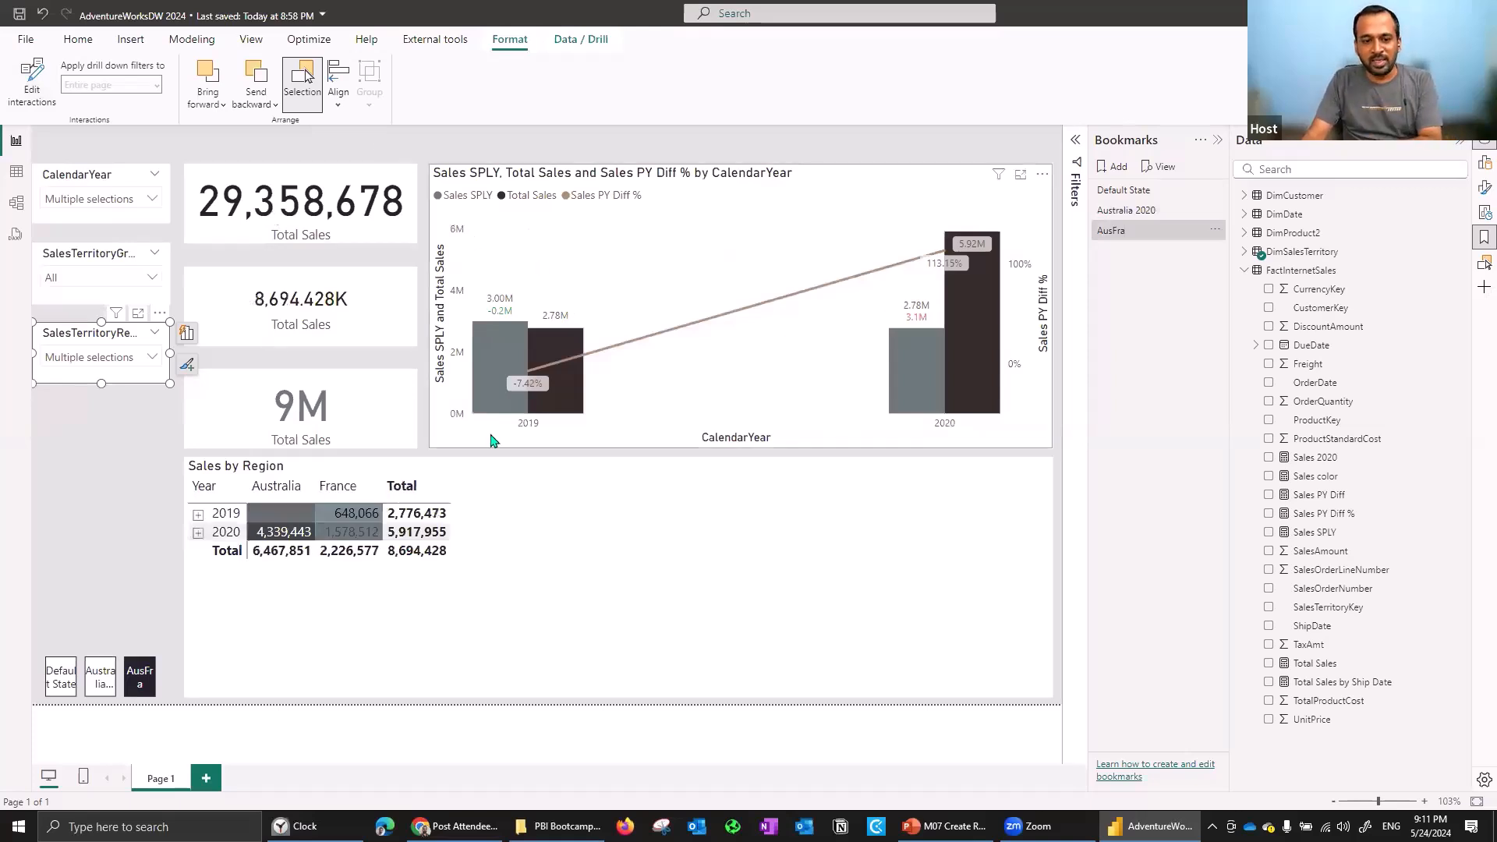
pyautogui.click(289, 535)
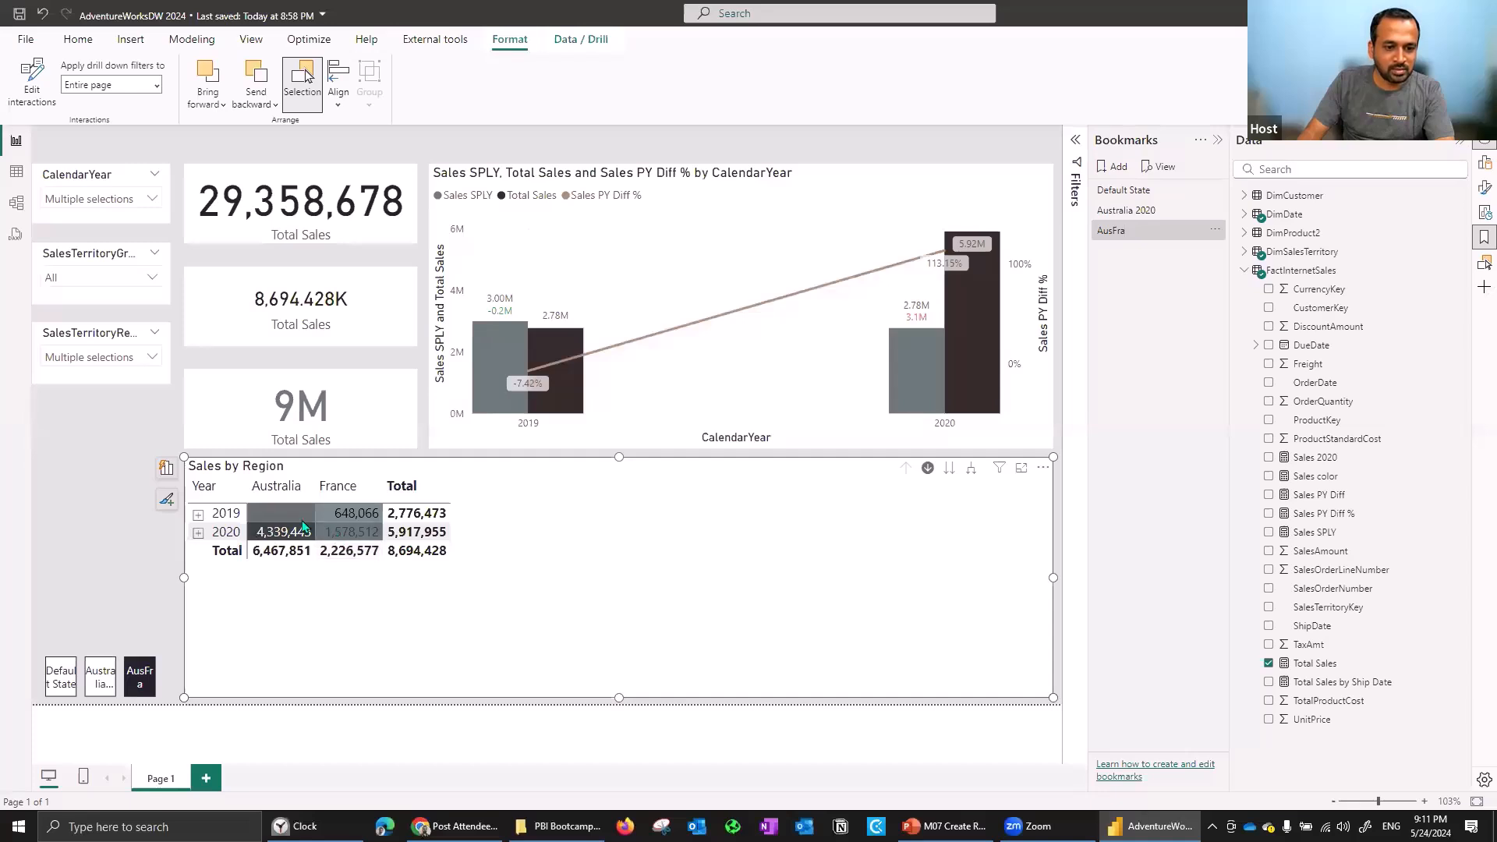
# Turn off drill-down mode on the Sales by Region matrix and inspect the 2019 Sales SPLY column's tooltip in the CalendarYear chart.
pyautogui.click(928, 468)
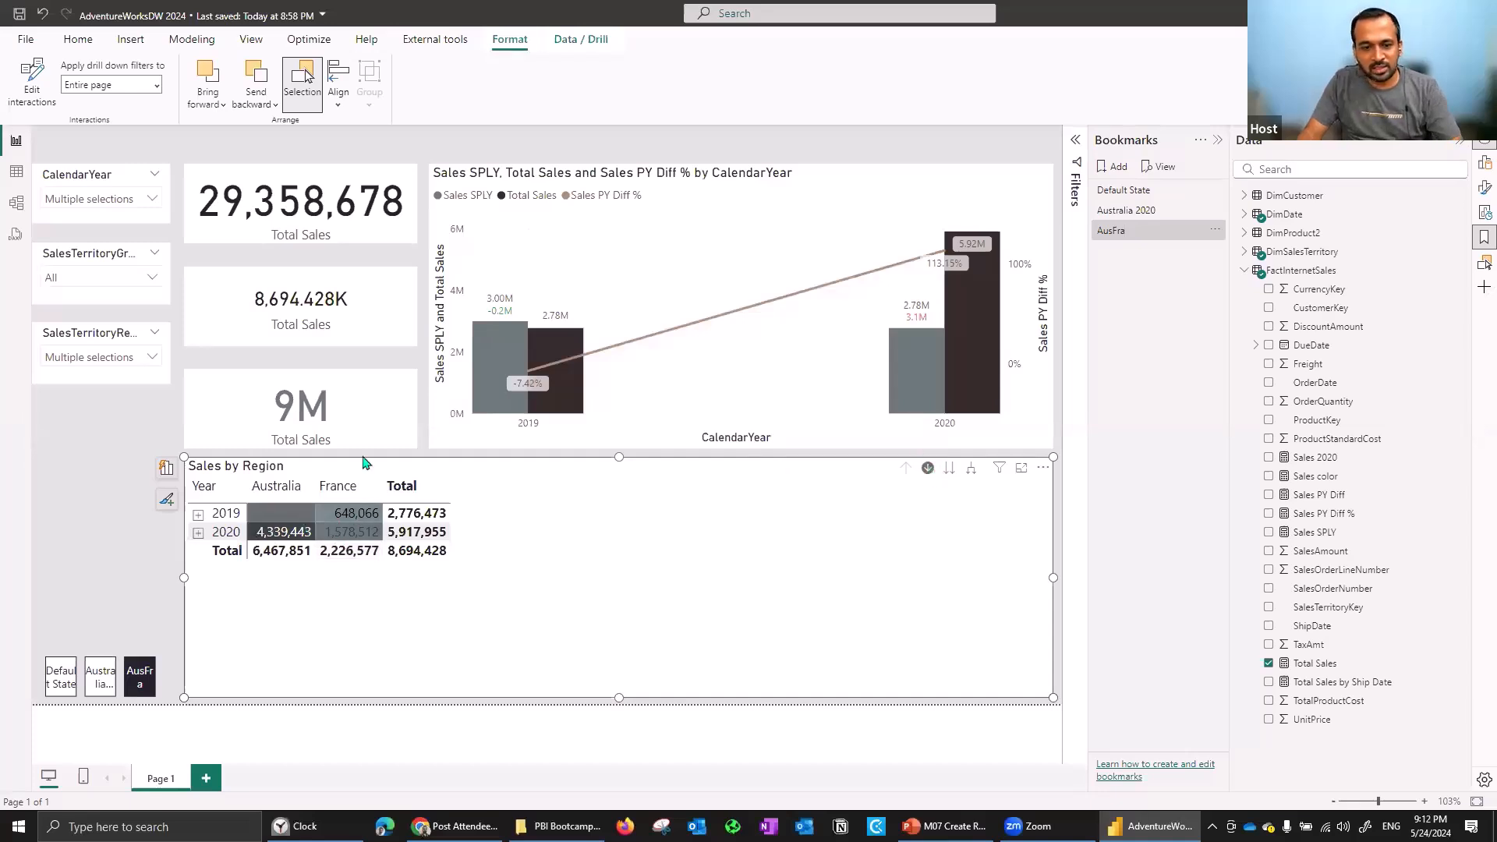
pyautogui.click(509, 345)
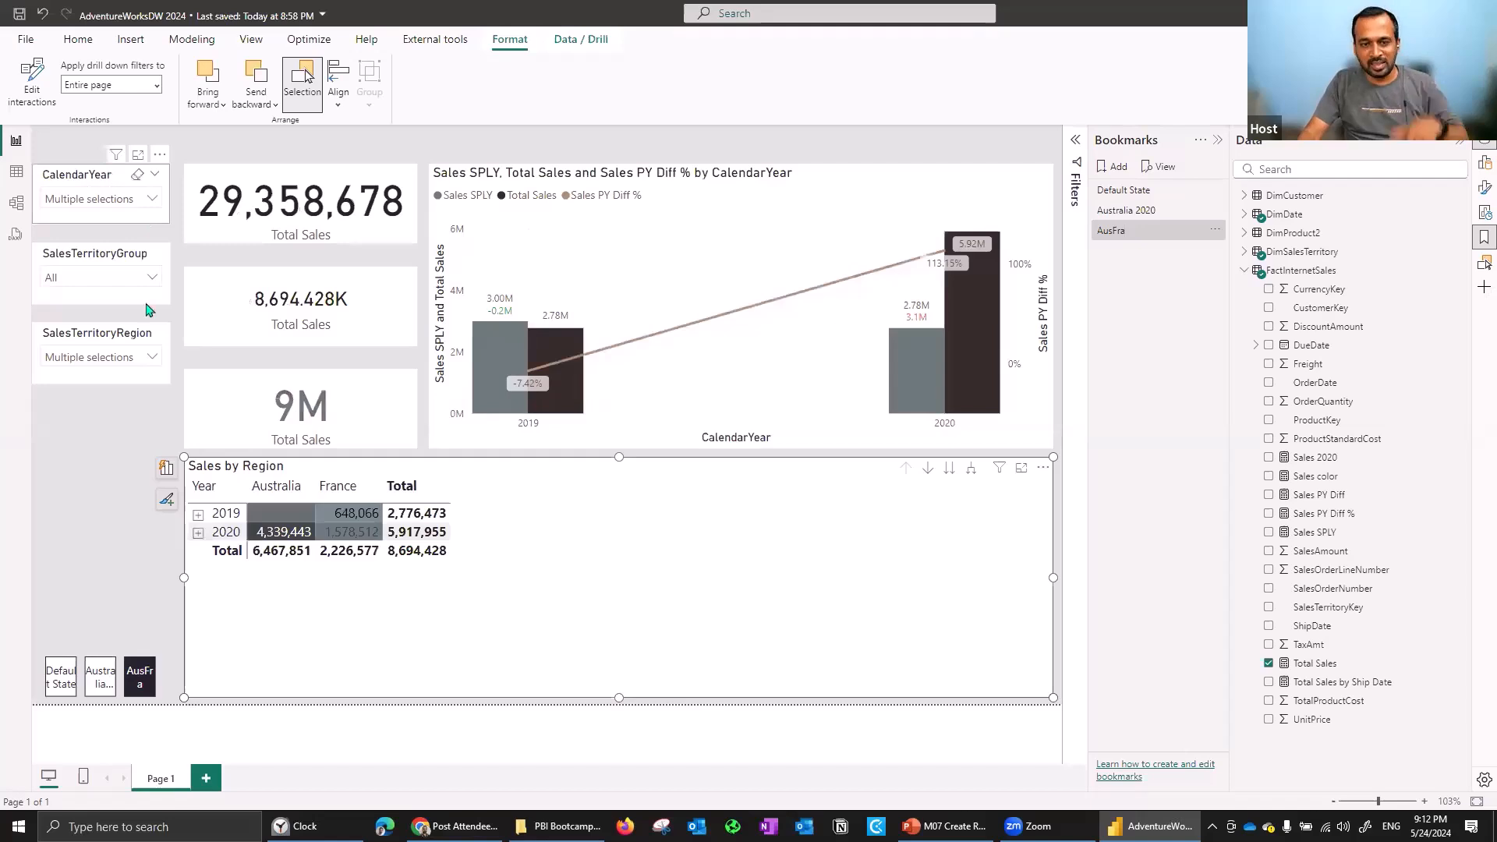
pyautogui.click(579, 143)
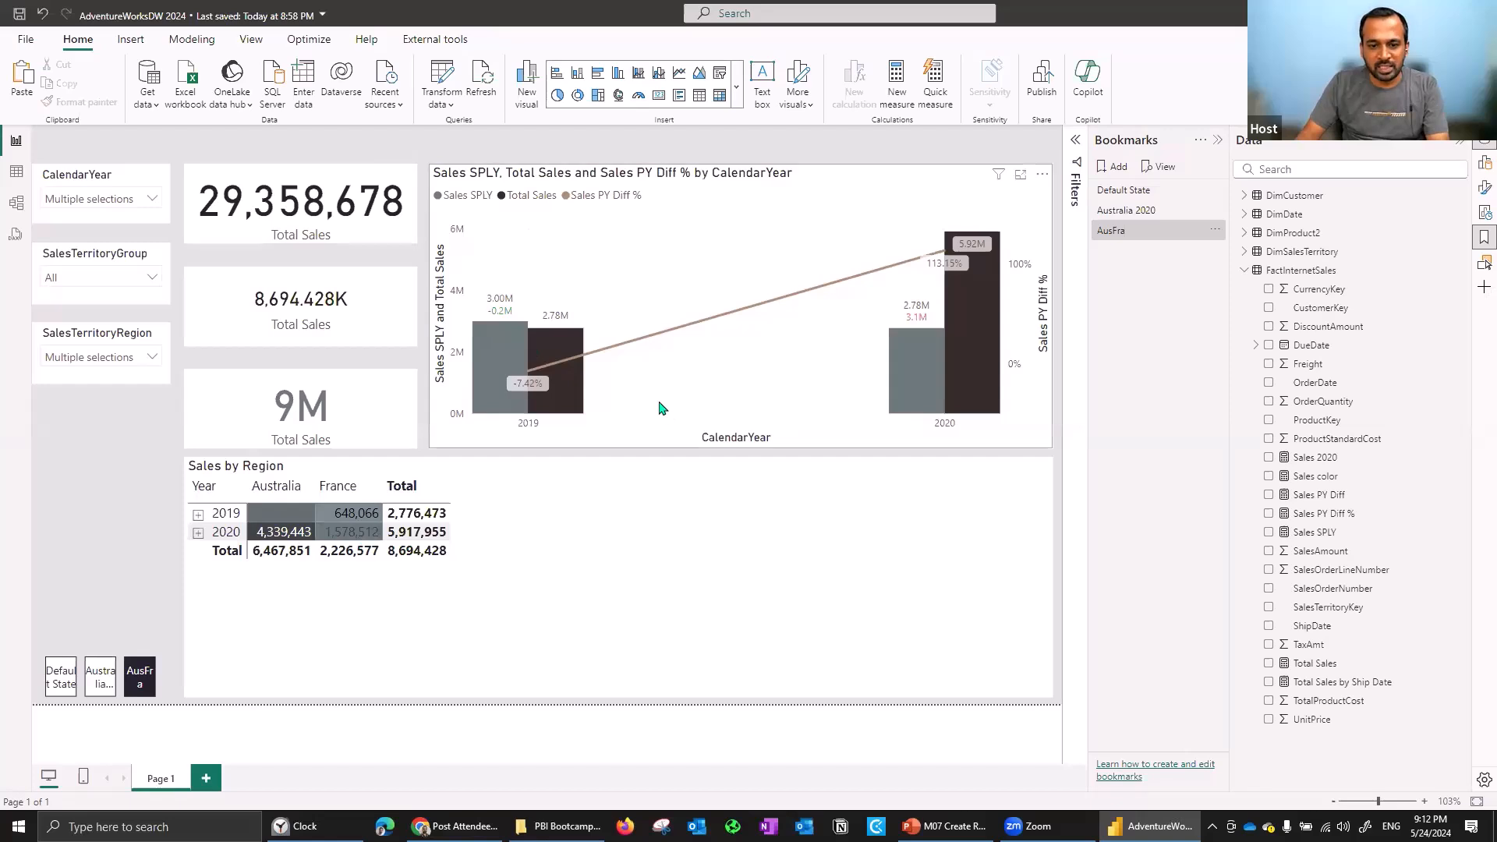
pyautogui.click(509, 356)
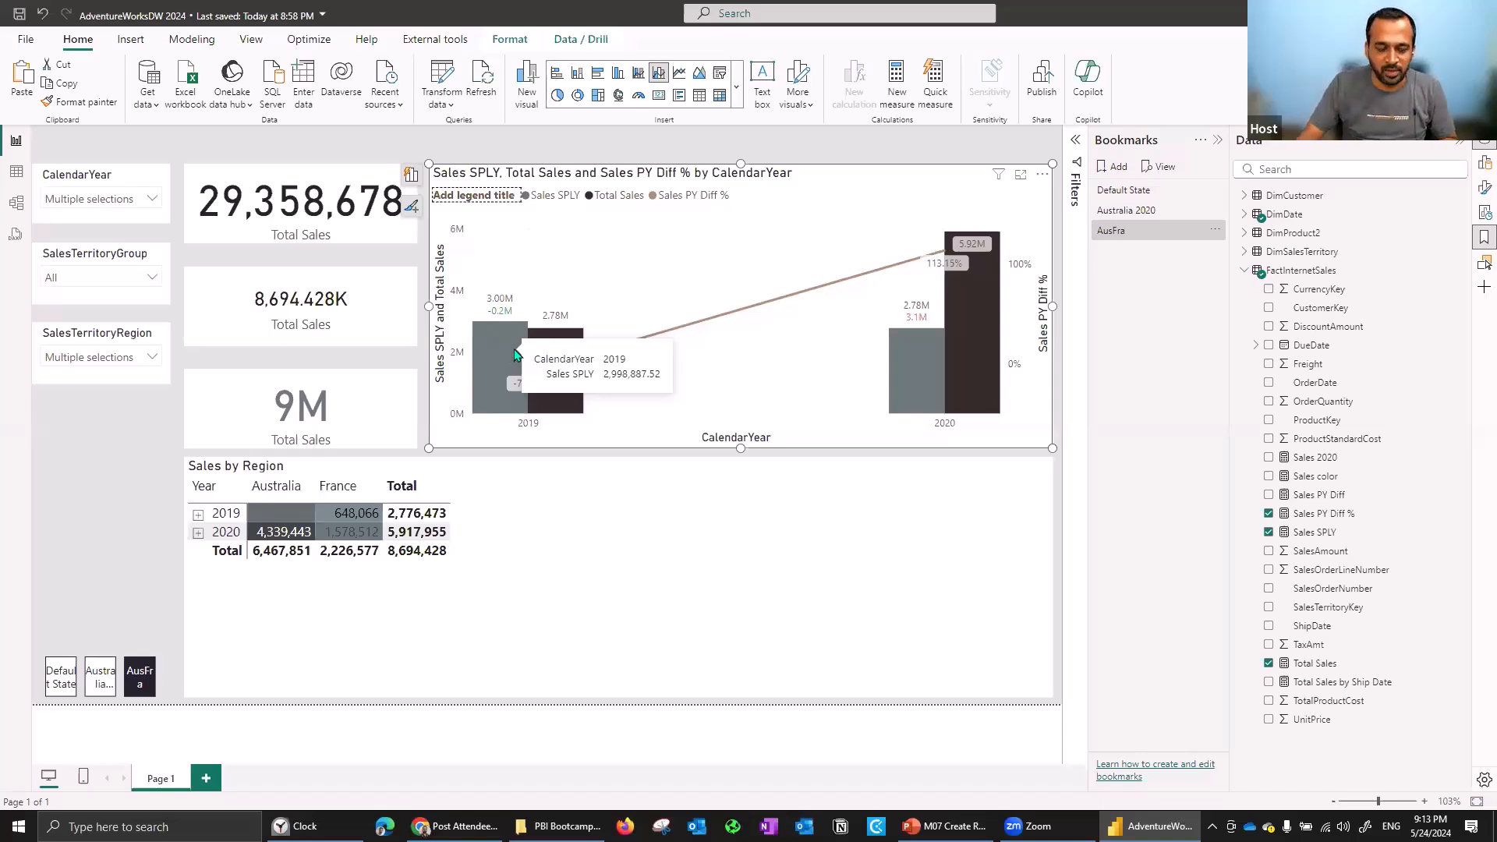
# Add a new report page and set its canvas type to Tooltip.
pyautogui.click(206, 778)
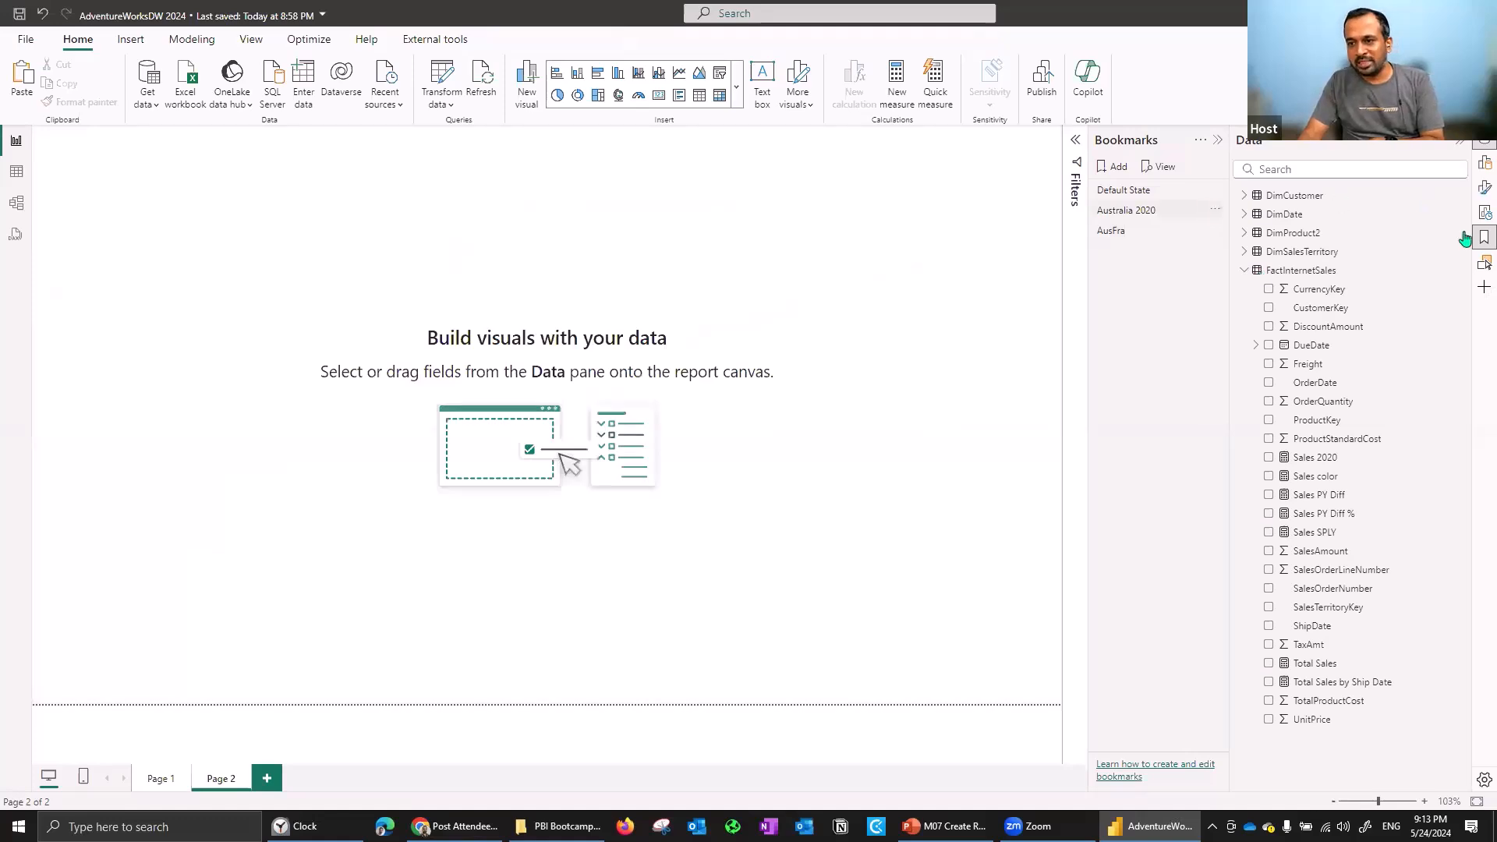
pyautogui.click(1481, 190)
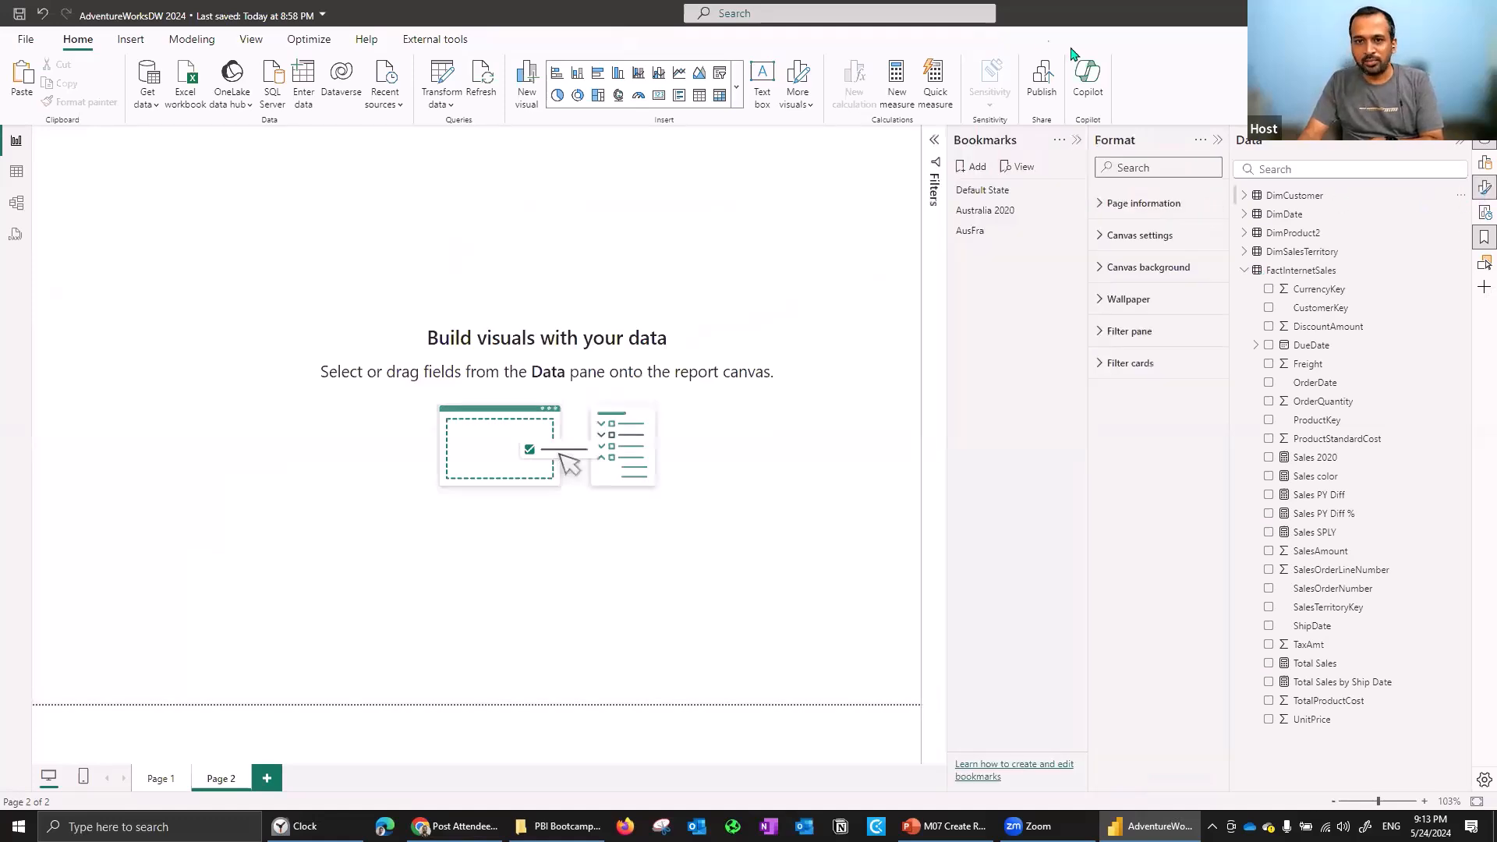
pyautogui.click(1111, 207)
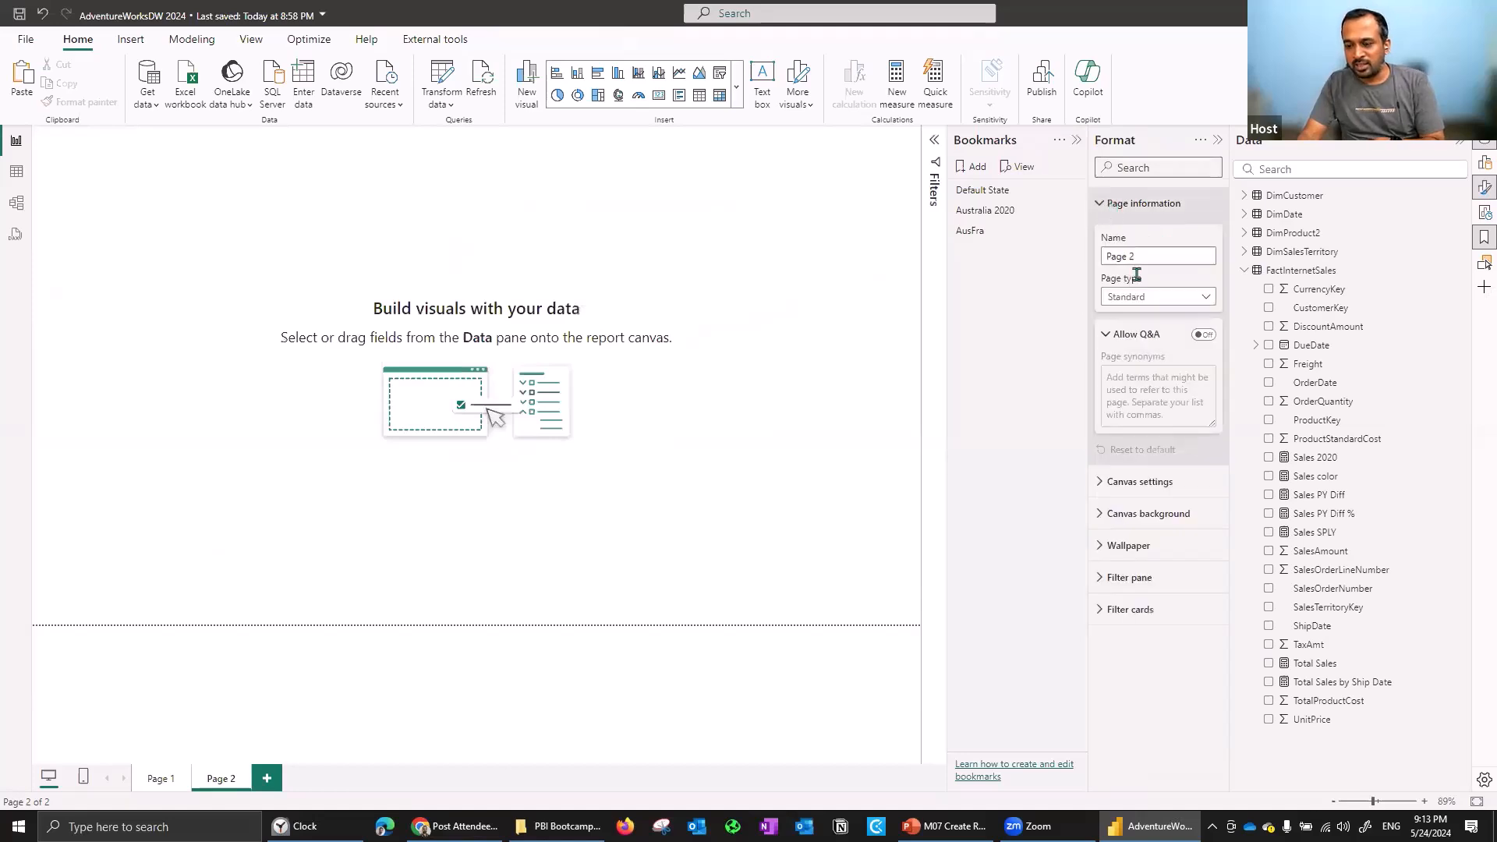
pyautogui.click(1134, 205)
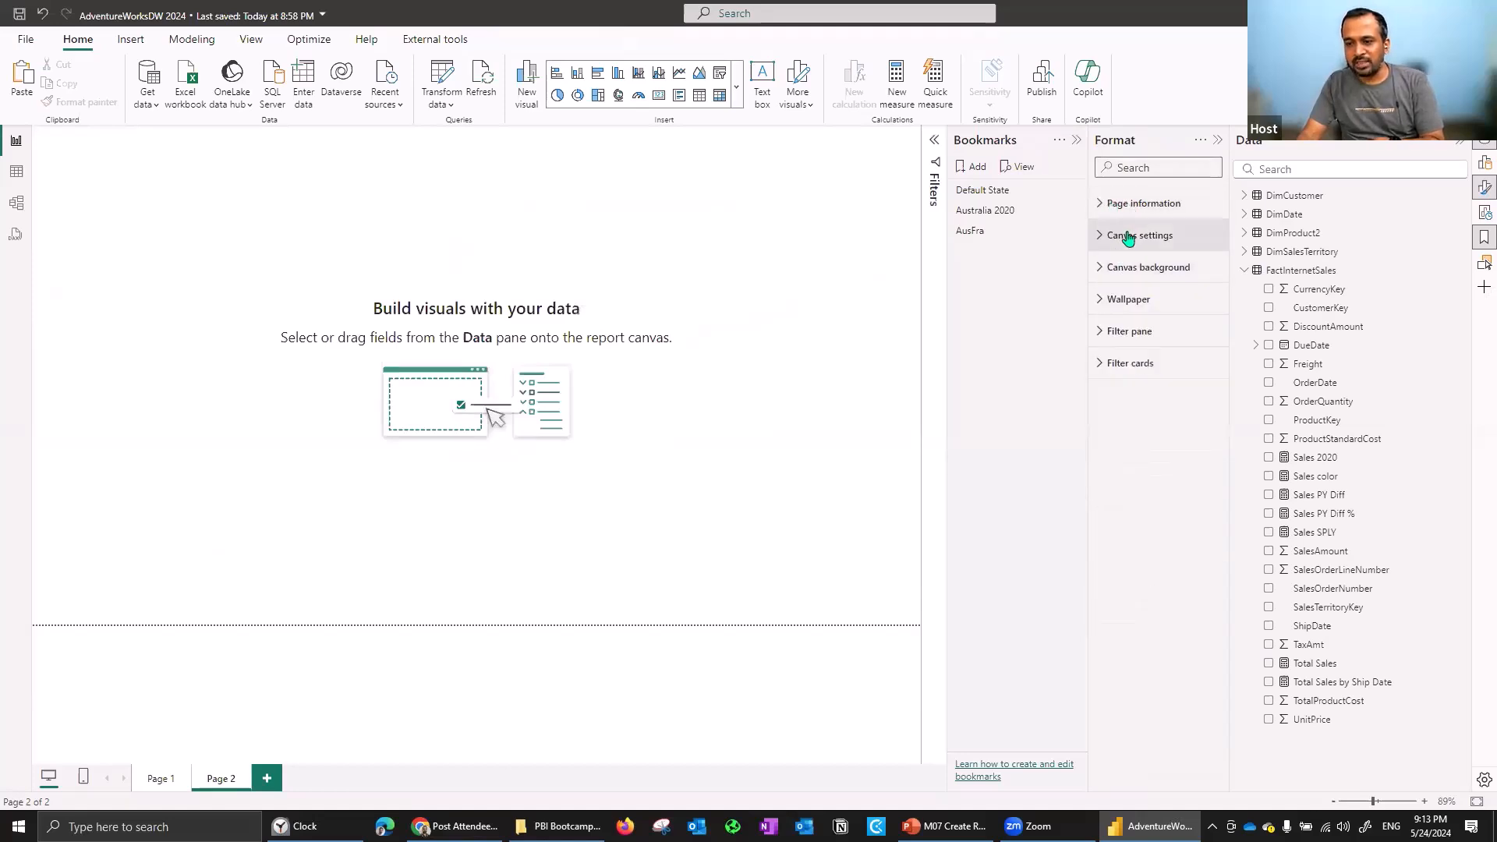
pyautogui.click(1134, 236)
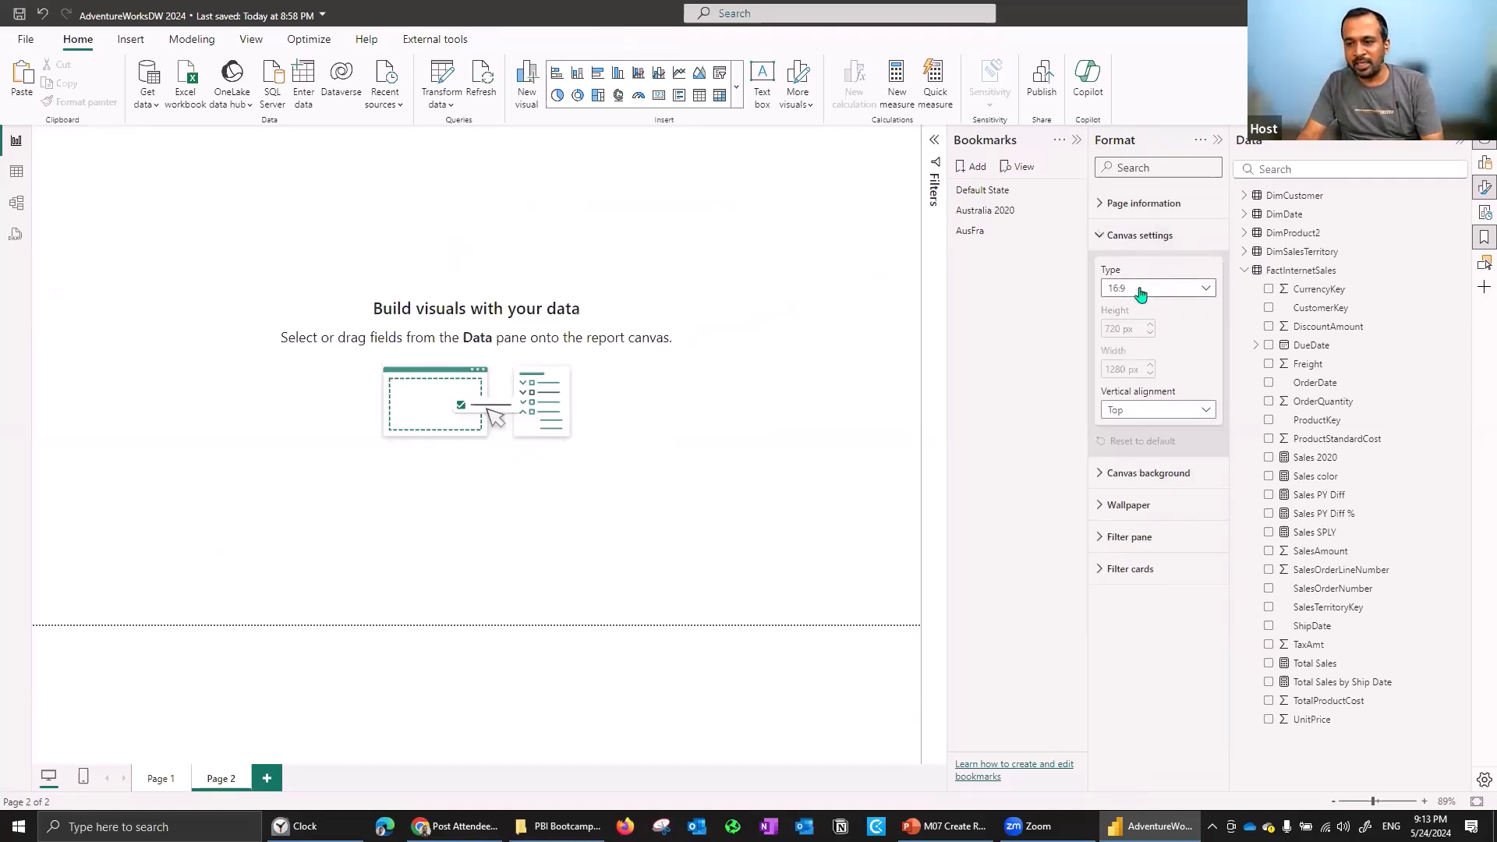
pyautogui.click(1137, 292)
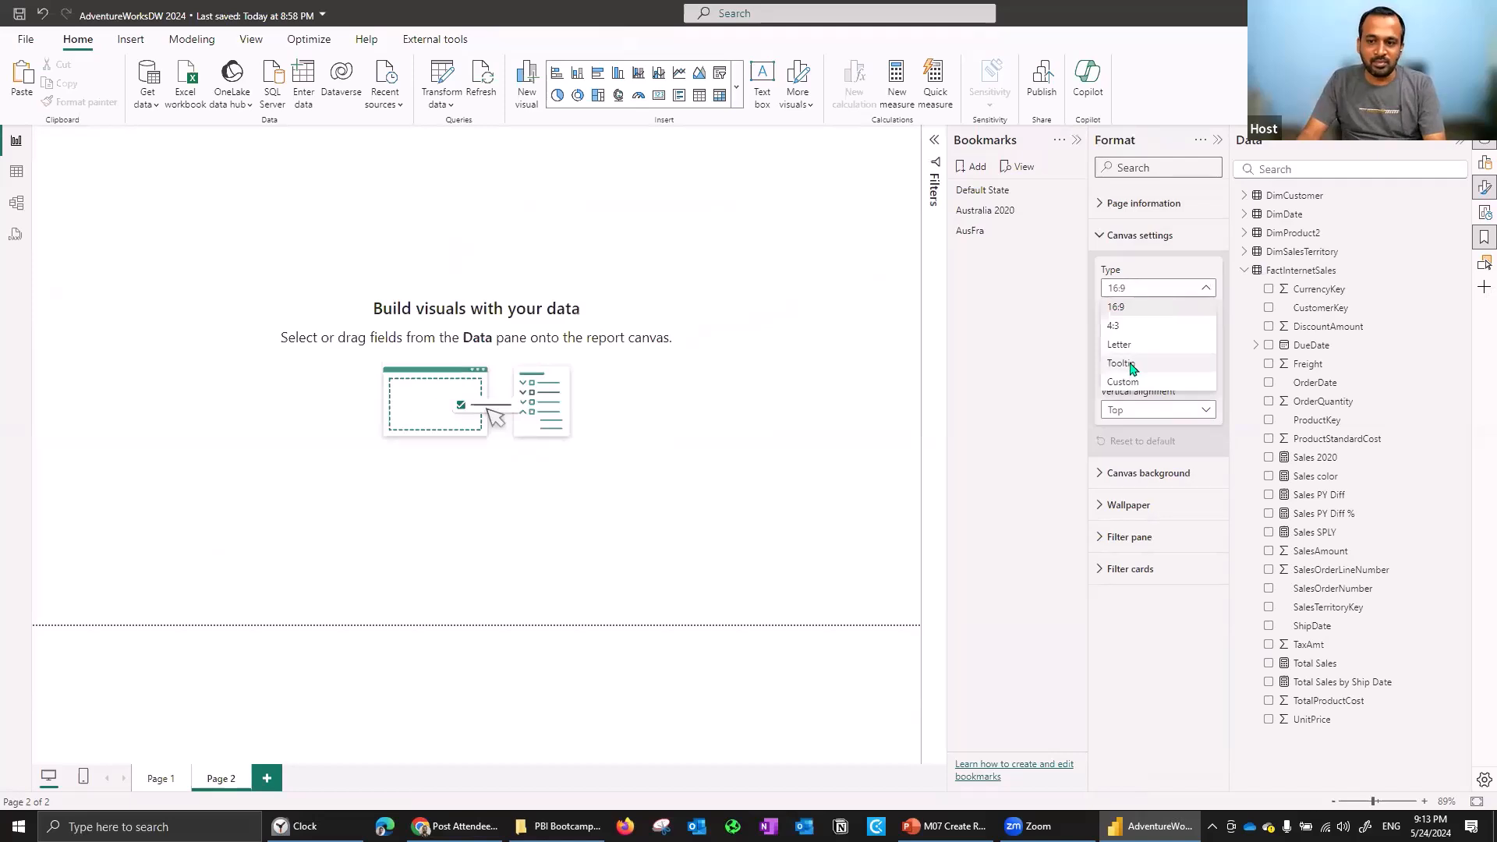
pyautogui.click(1133, 364)
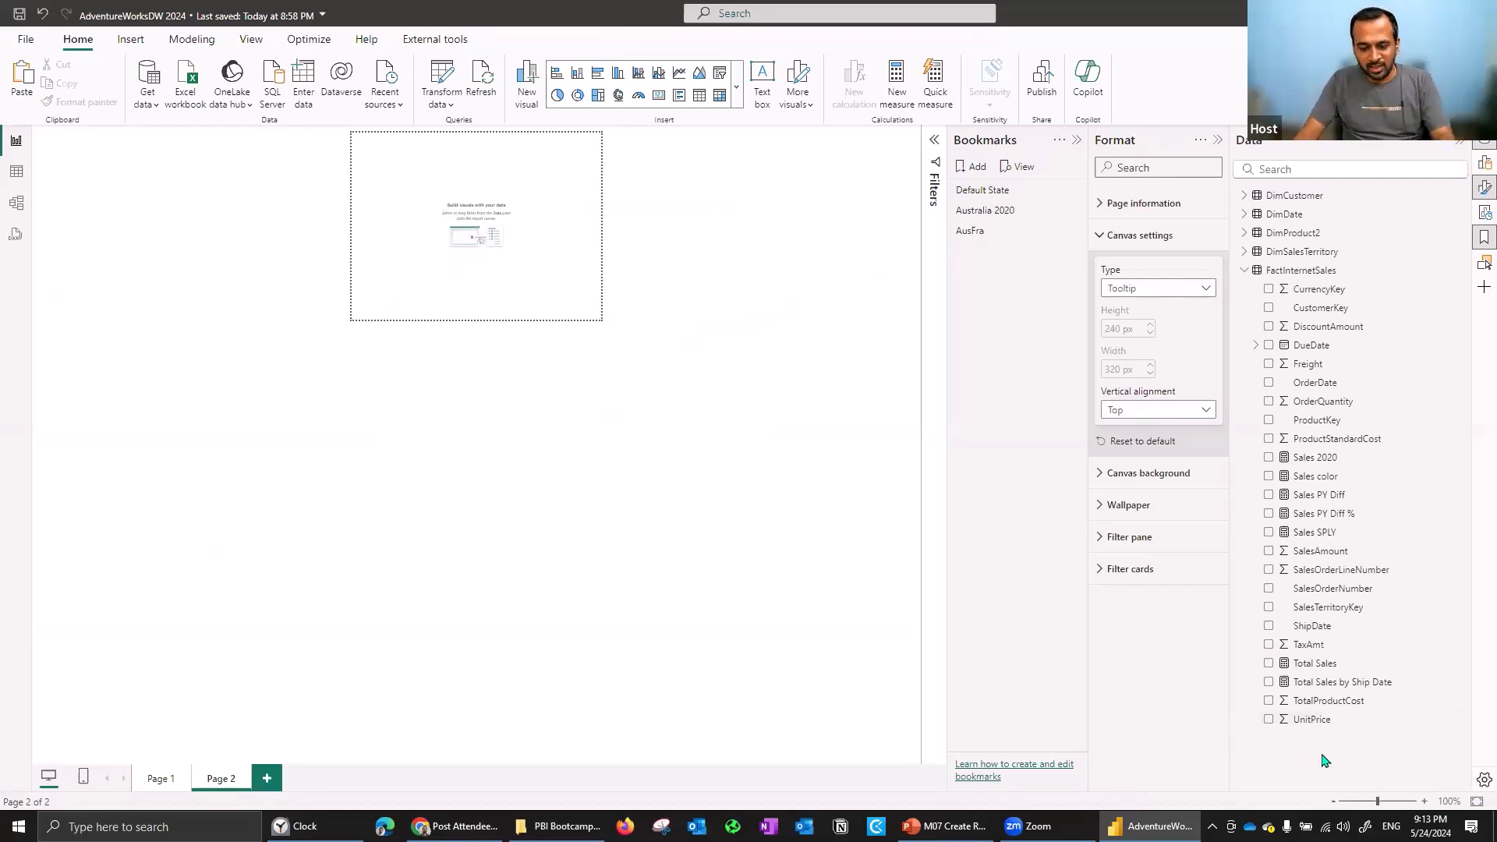
# Build a clustered bar chart of Total Sales by SalesTerritoryRegion and enlarge it to fill the tooltip page.
pyautogui.moveTo(1385, 811); pyautogui.dragTo(1393, 807)
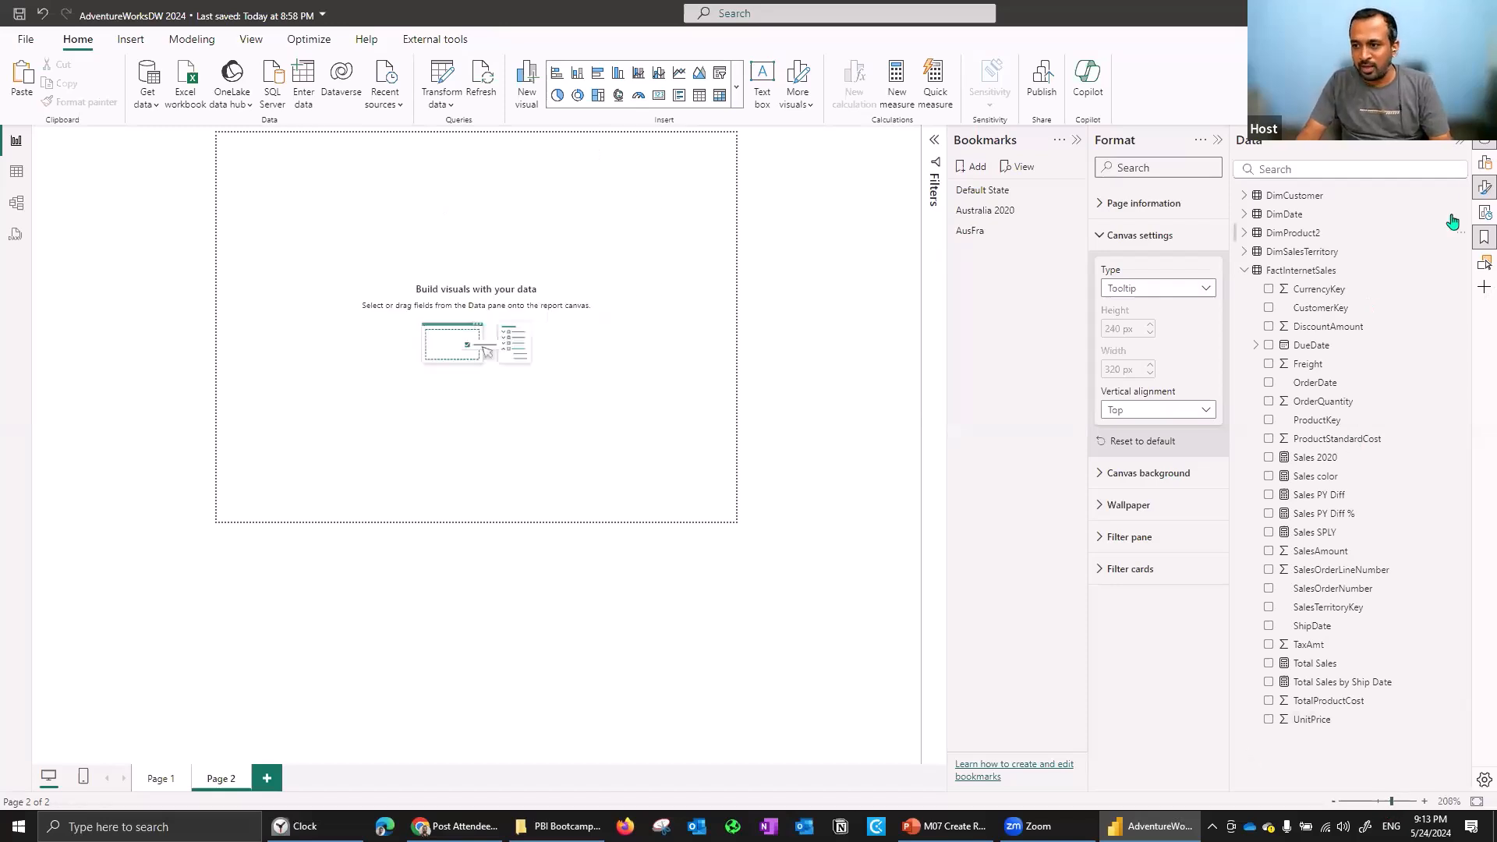
pyautogui.click(1480, 164)
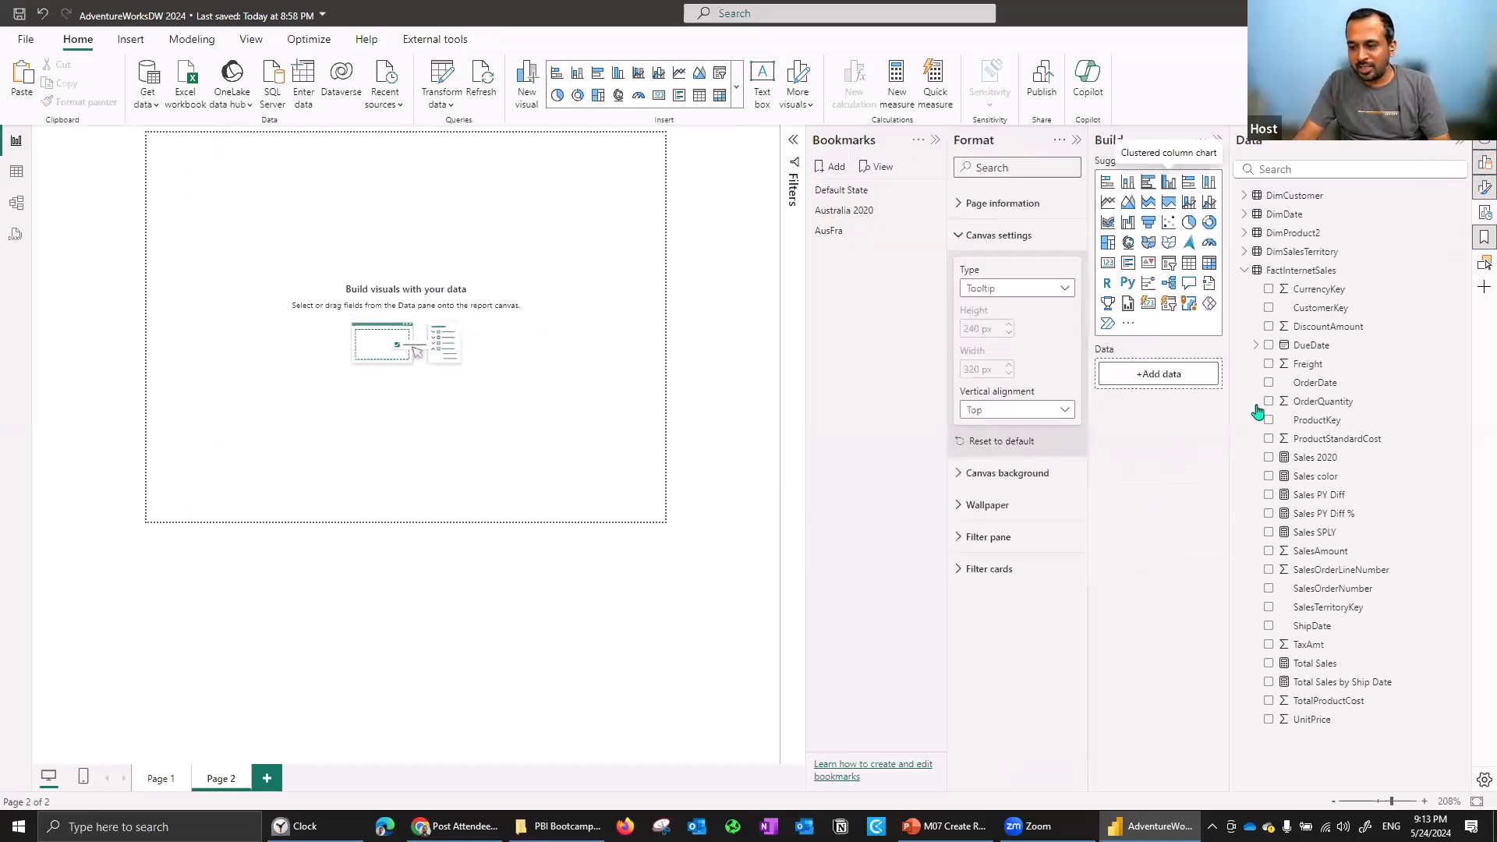
pyautogui.click(1268, 661)
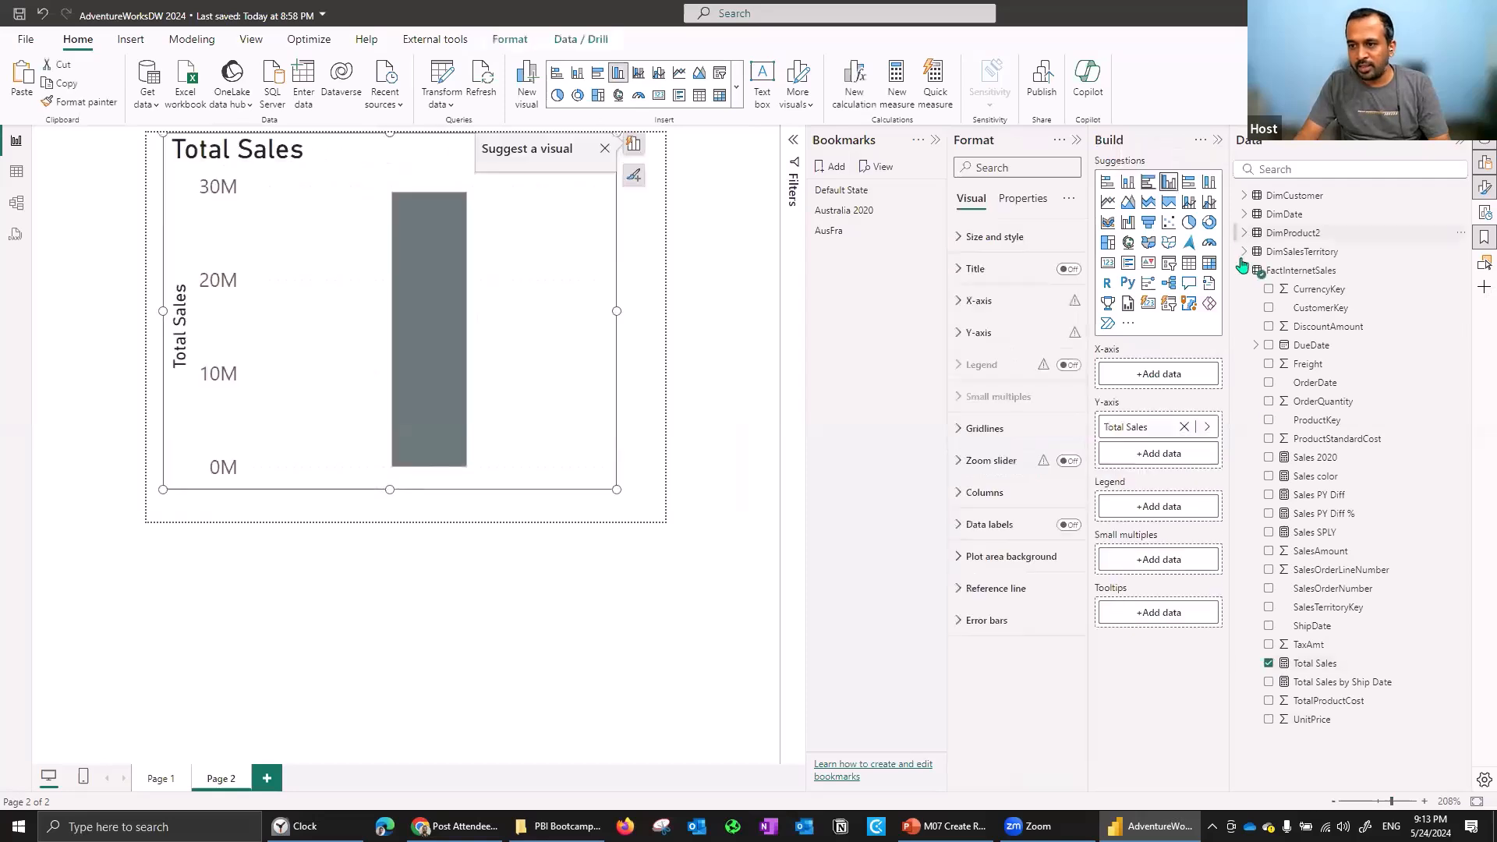
pyautogui.click(1292, 258)
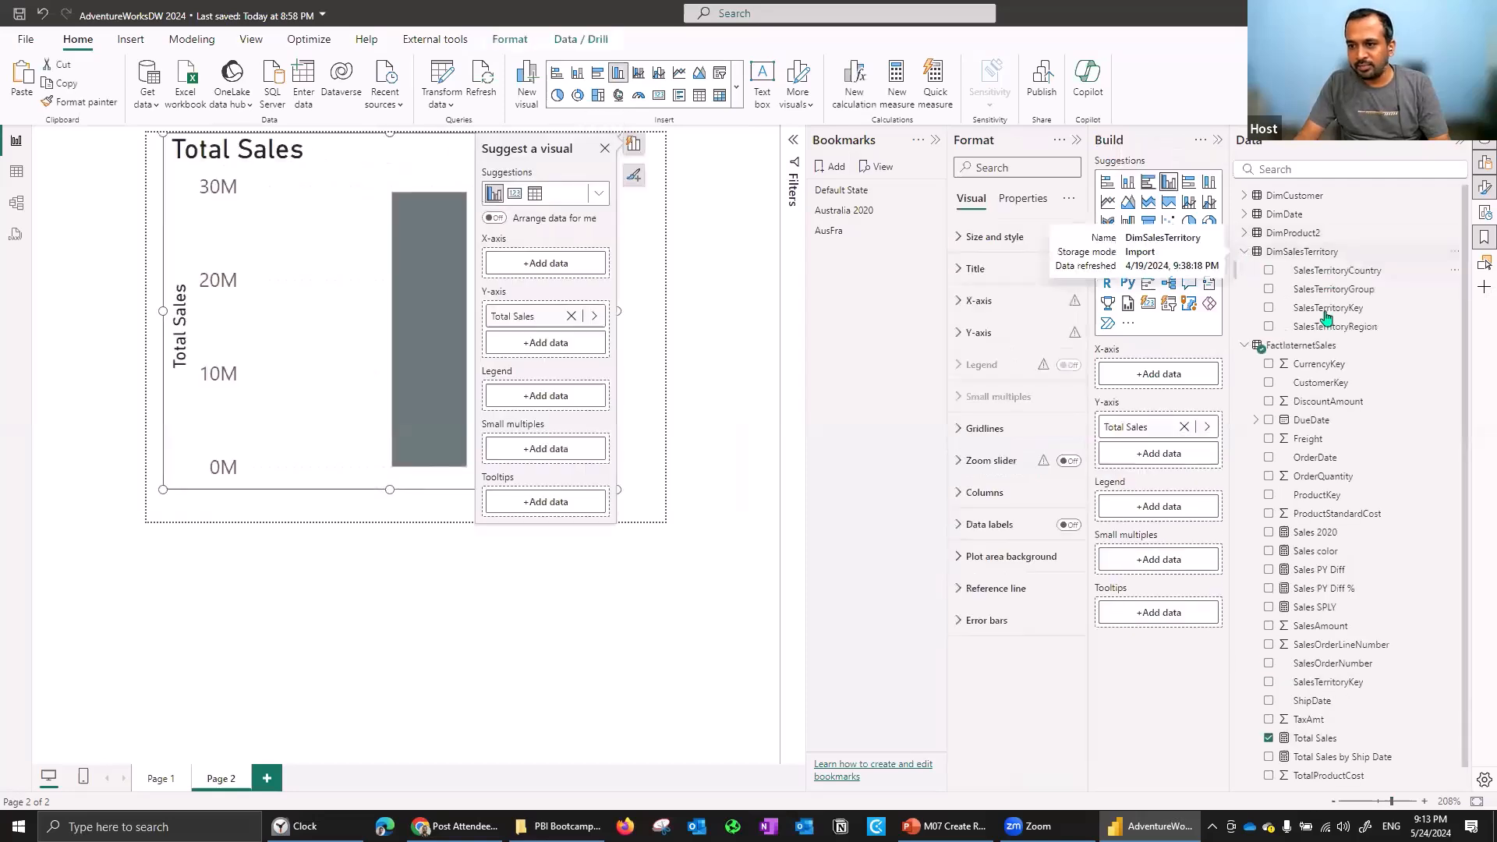
pyautogui.click(1269, 326)
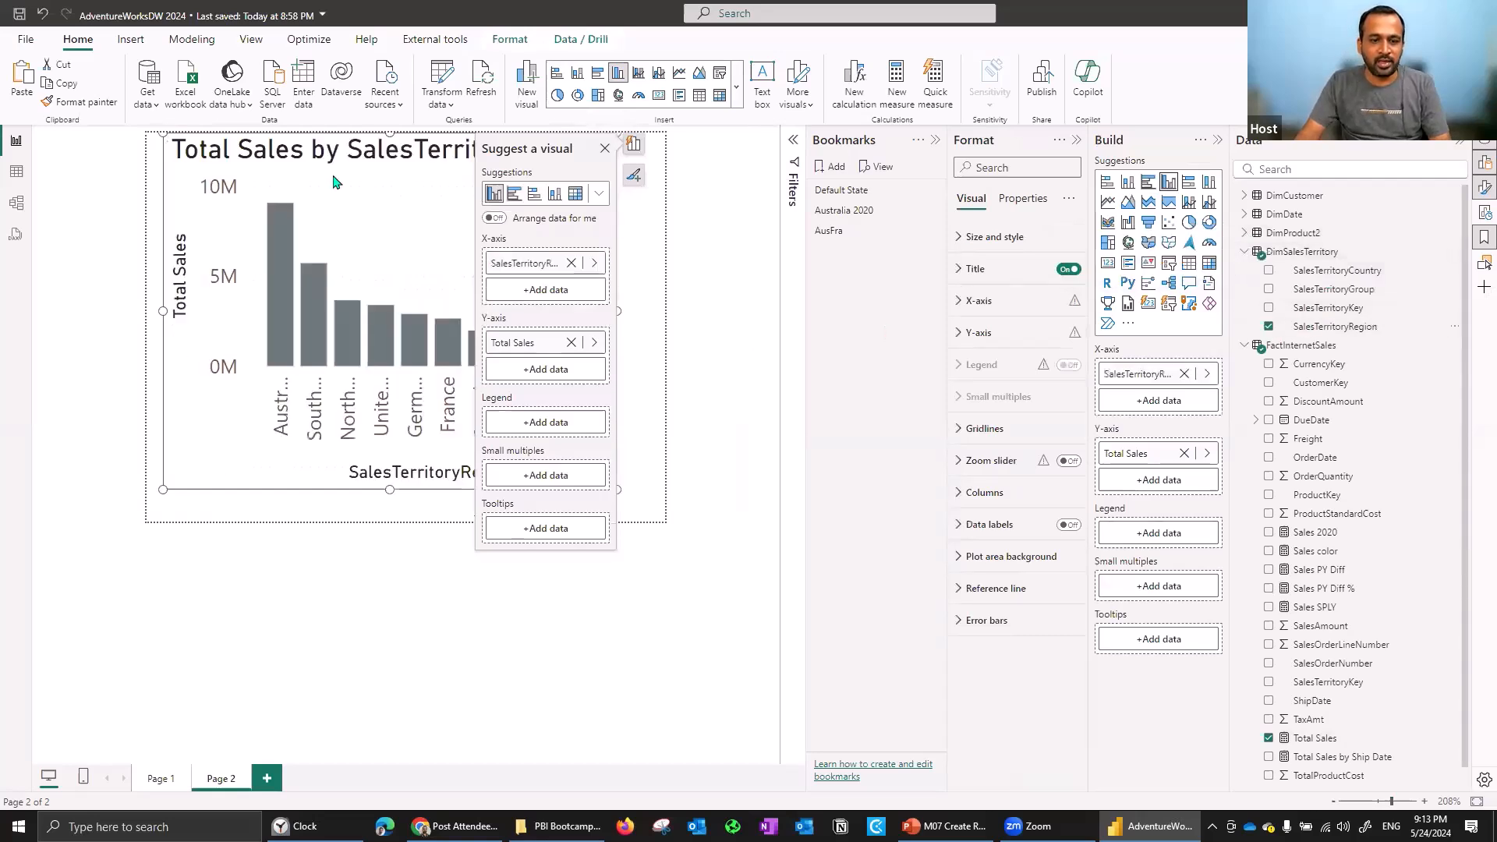
pyautogui.click(513, 194)
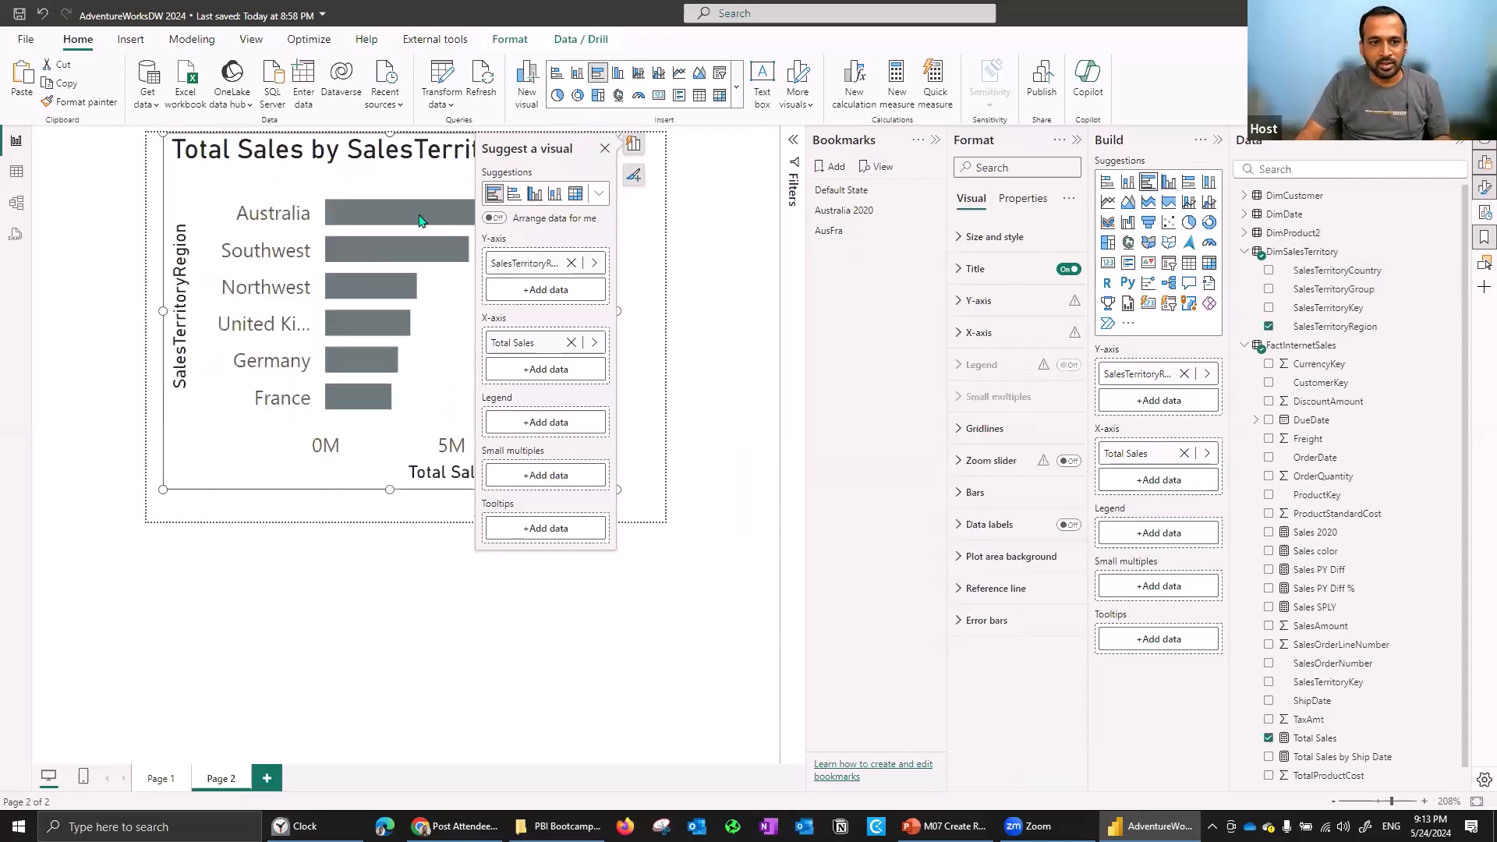
pyautogui.moveTo(241, 166); pyautogui.dragTo(188, 163)
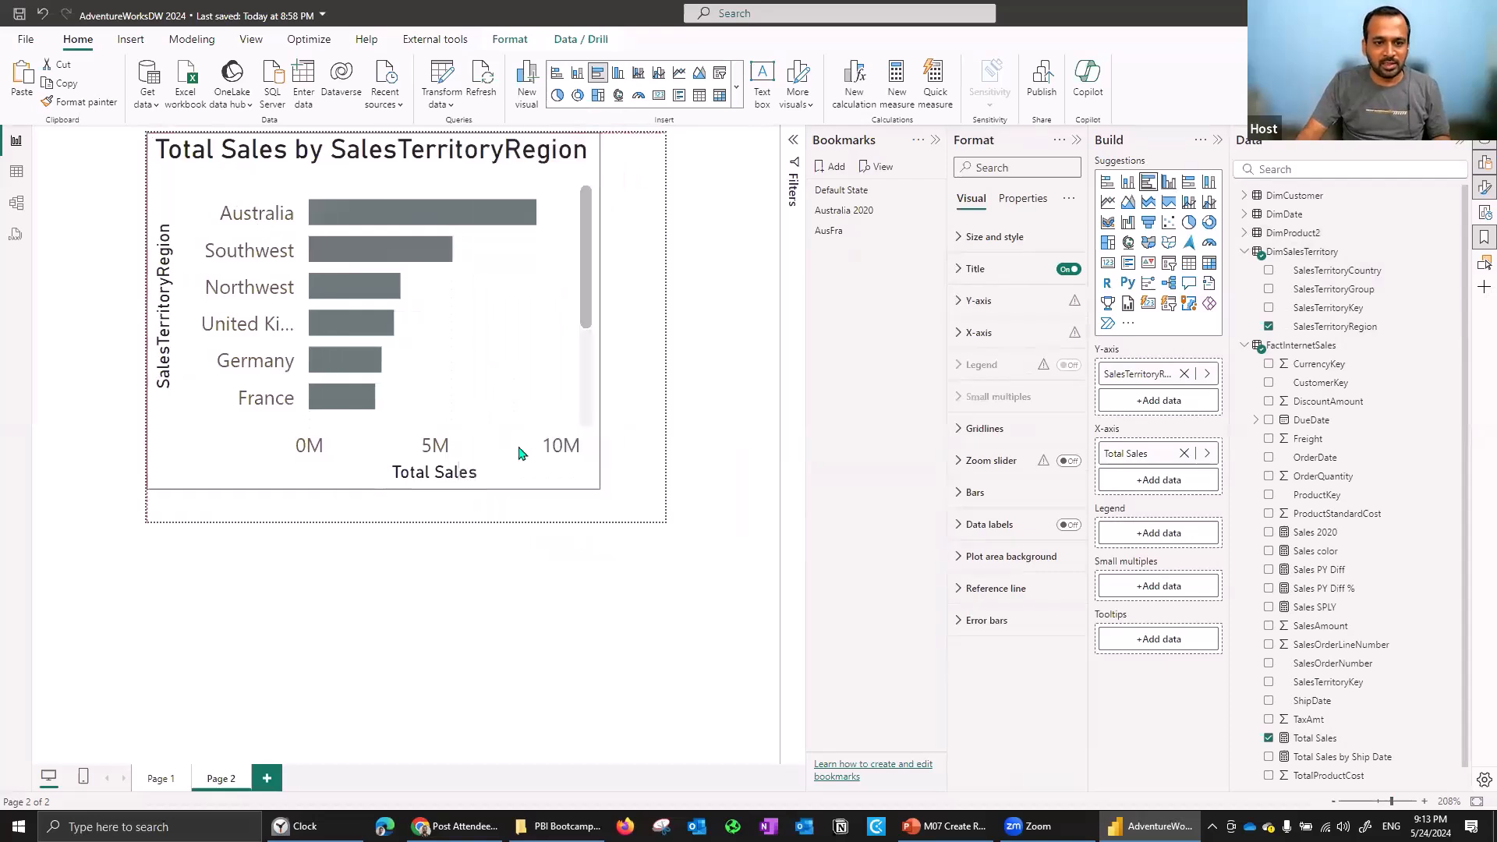
pyautogui.moveTo(601, 489); pyautogui.dragTo(663, 518)
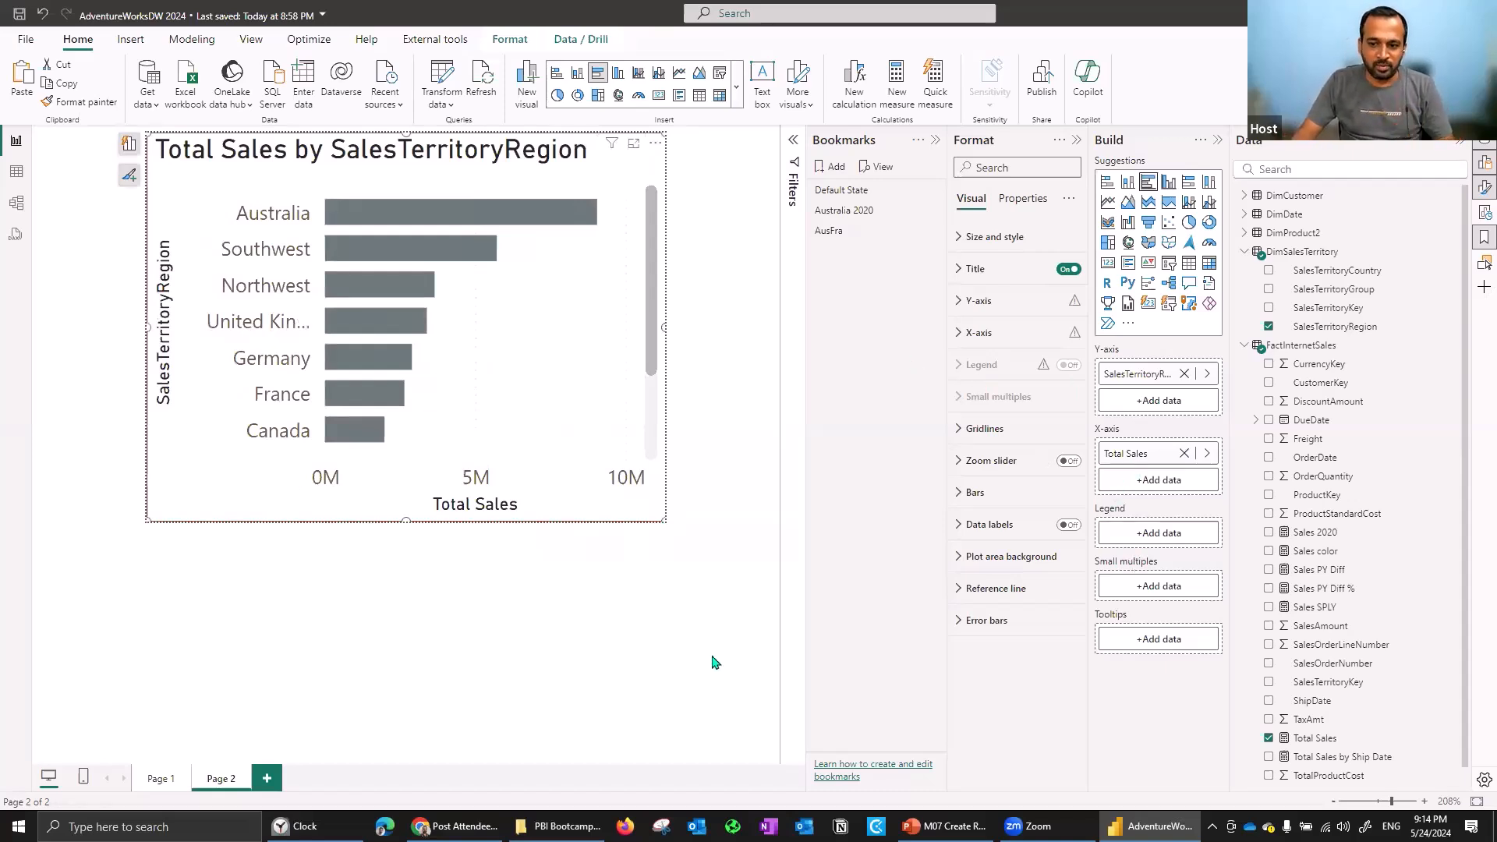
# Rename the tooltip page as SalesbyRegion.
pyautogui.doubleClick(224, 779)
pyautogui.write('Sa')
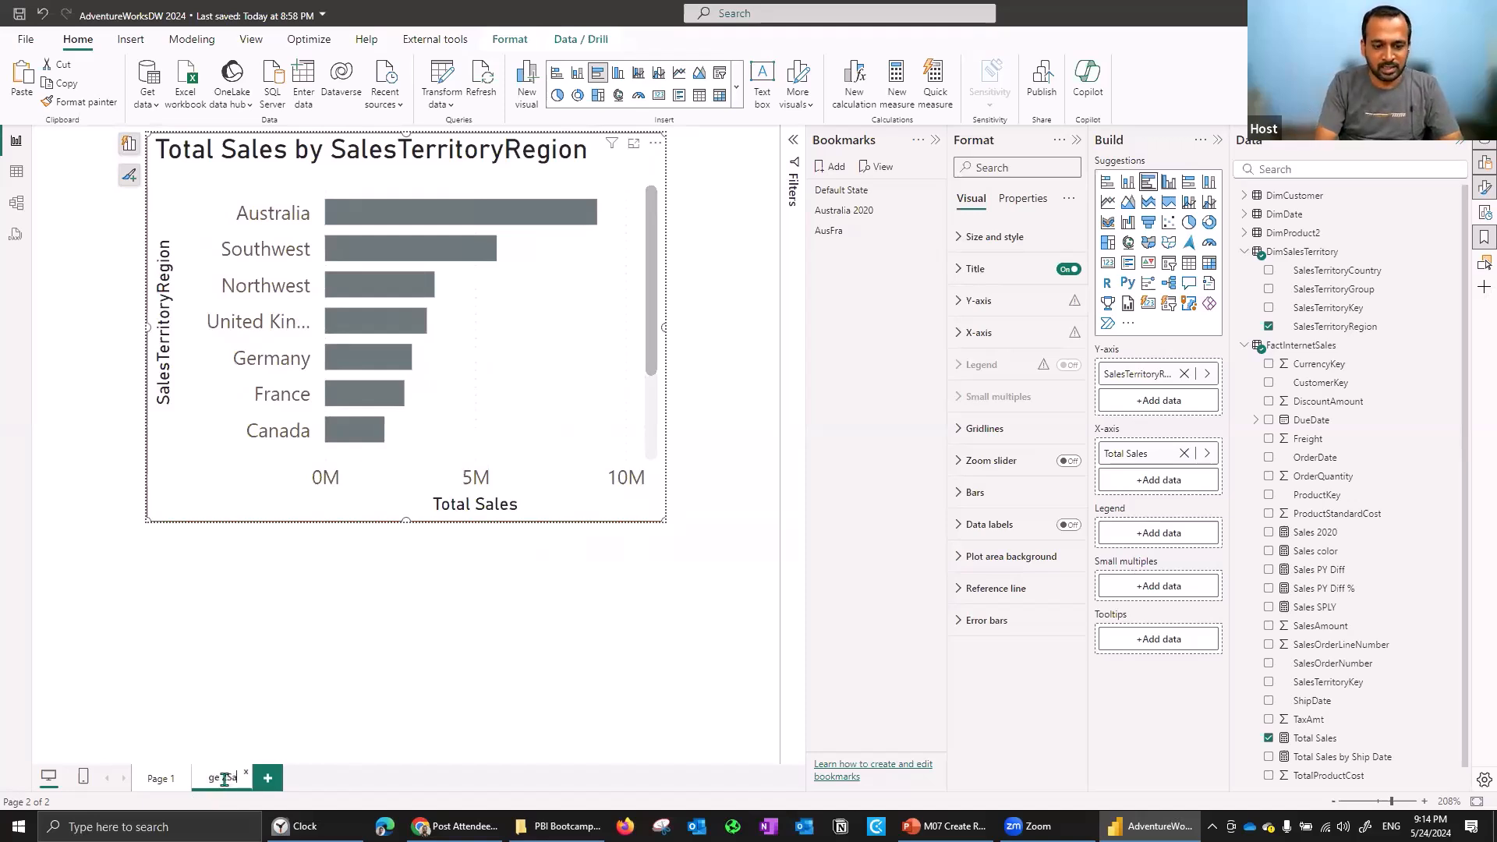
pyautogui.hotkey('ctrl', 'a')
pyautogui.write('S')
pyautogui.write('ales b')
pyautogui.write('y R')
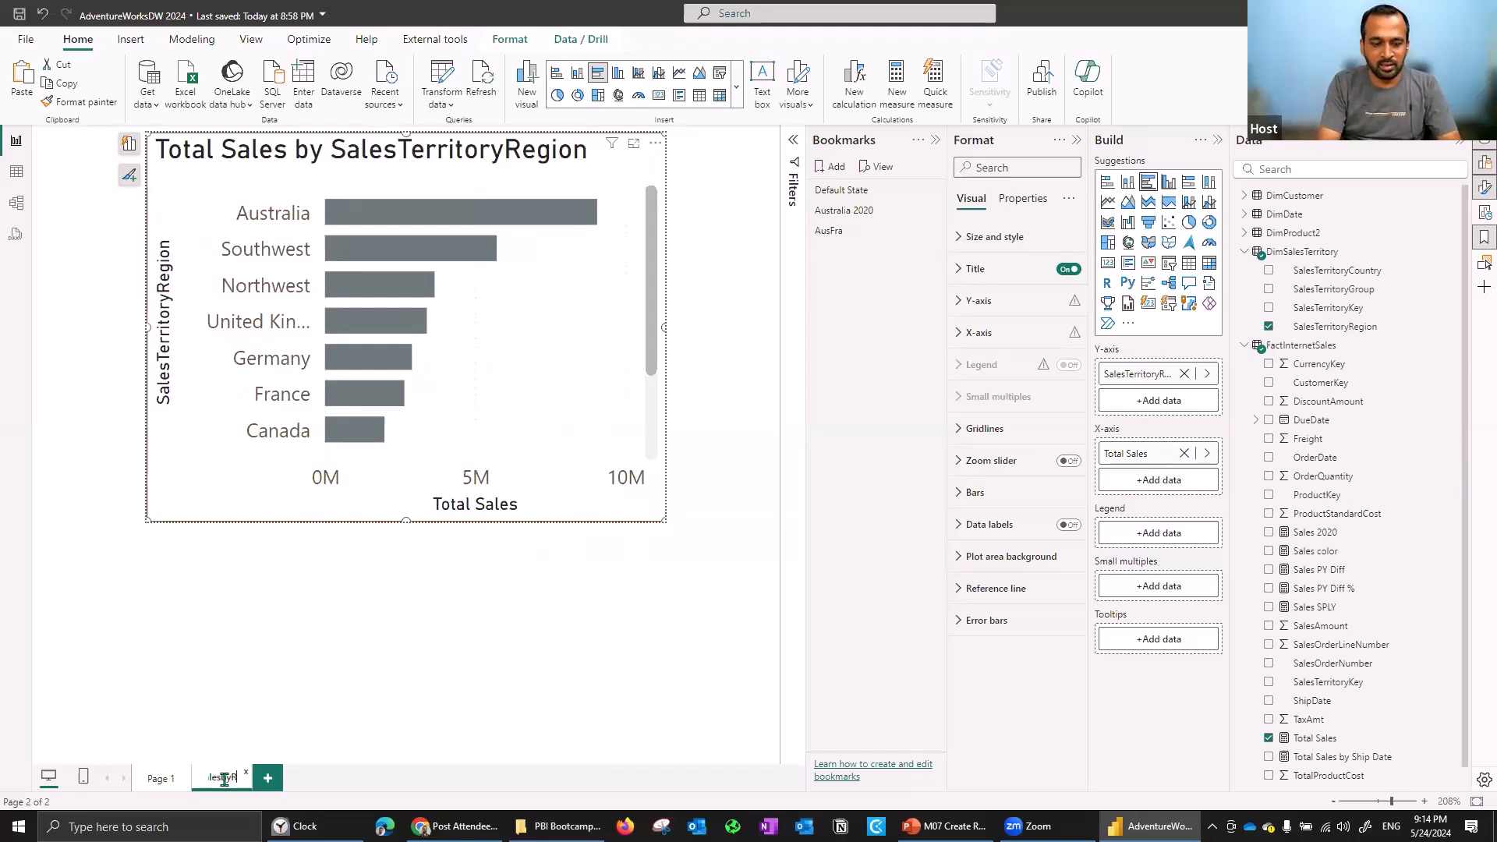
pyautogui.write('egion')
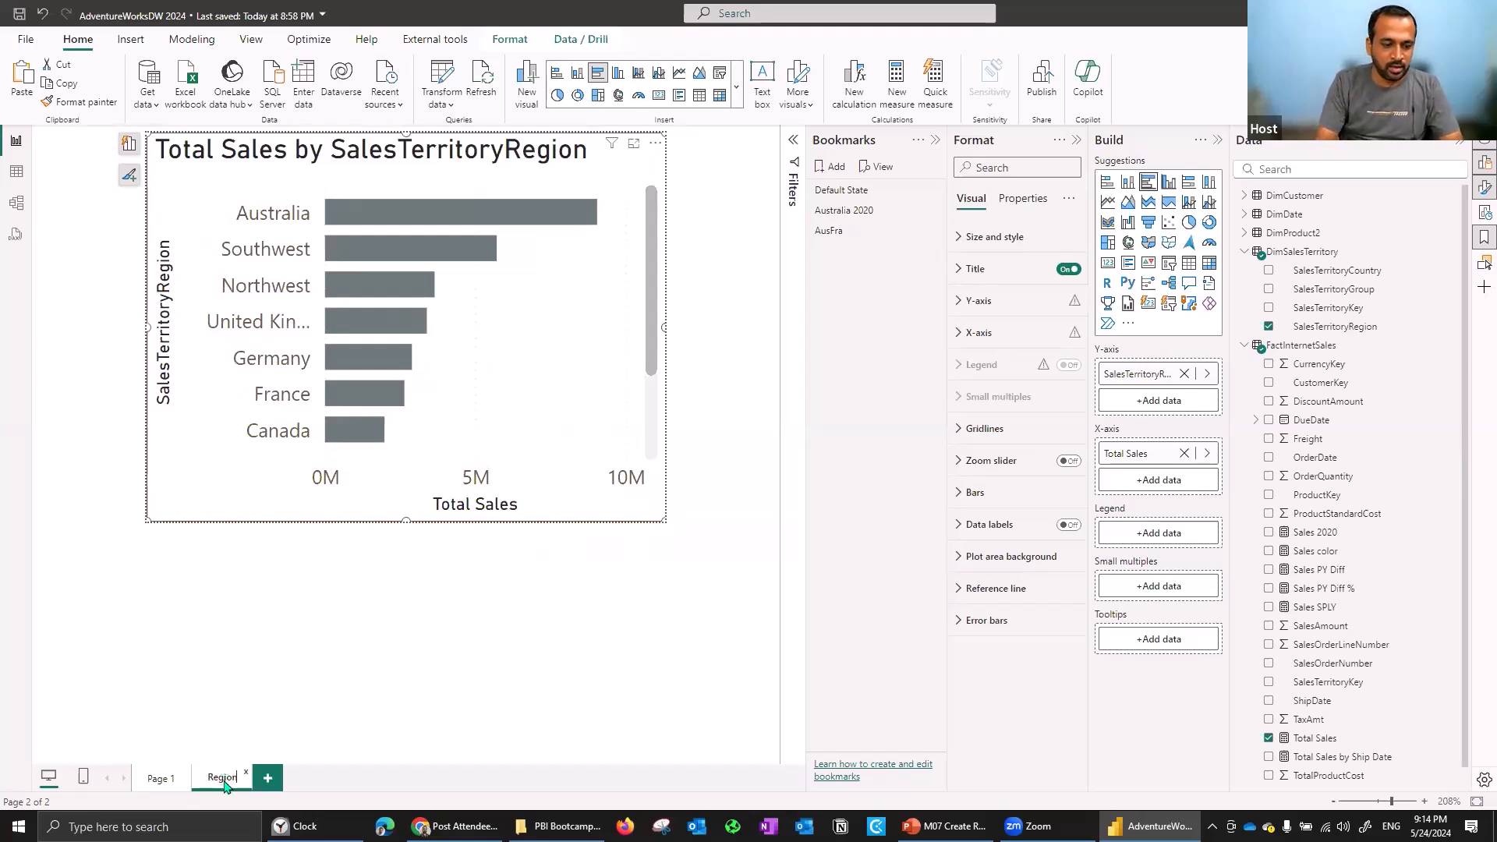
pyautogui.press('Return')
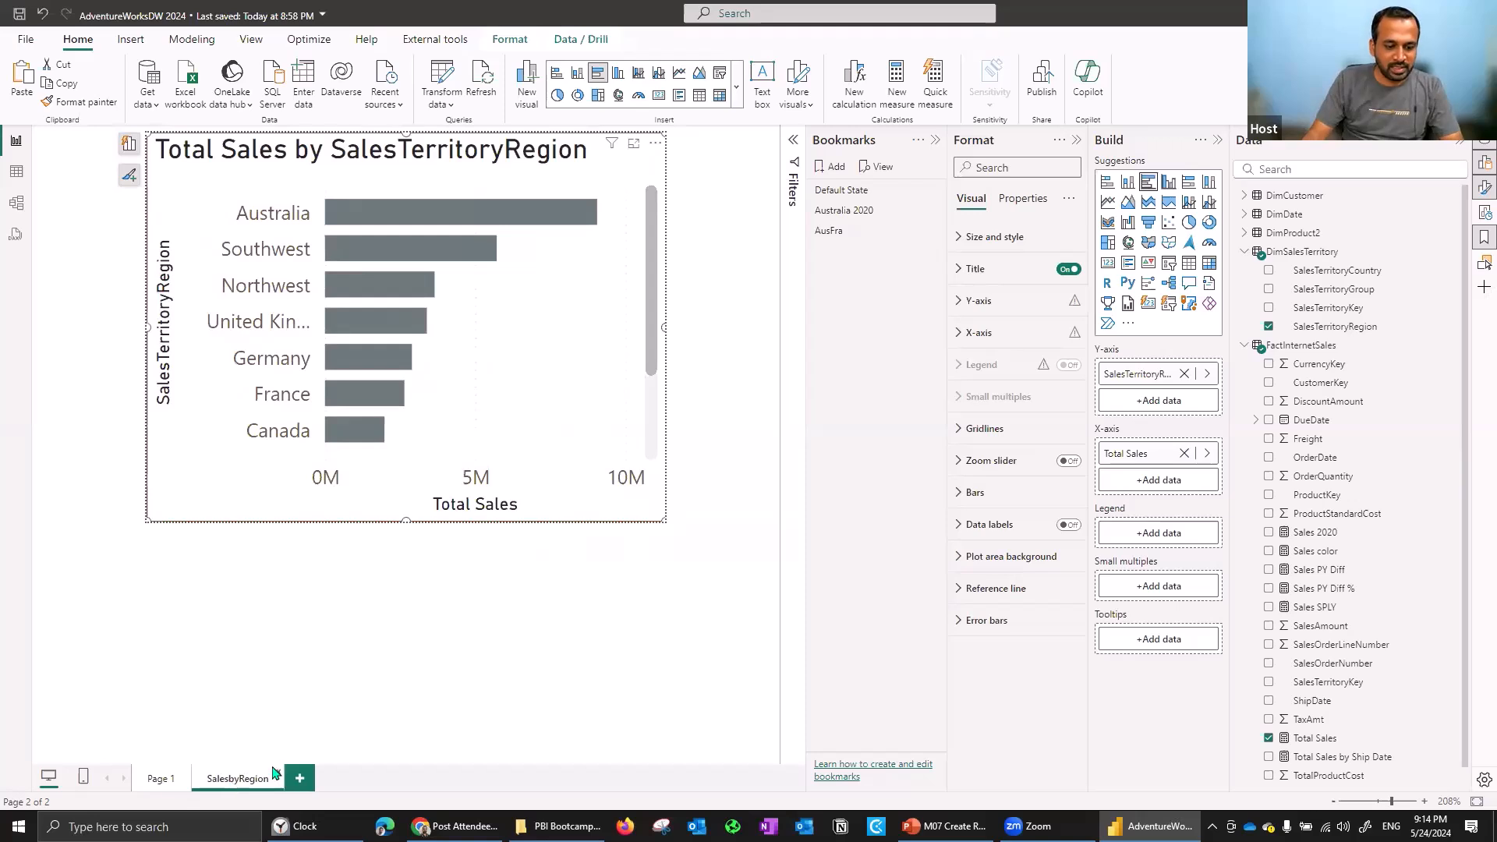
# Return to Page 1, hide the bookmark and formatting options, and check the 2019 Sales SPLY column's tooltip.
pyautogui.click(166, 779)
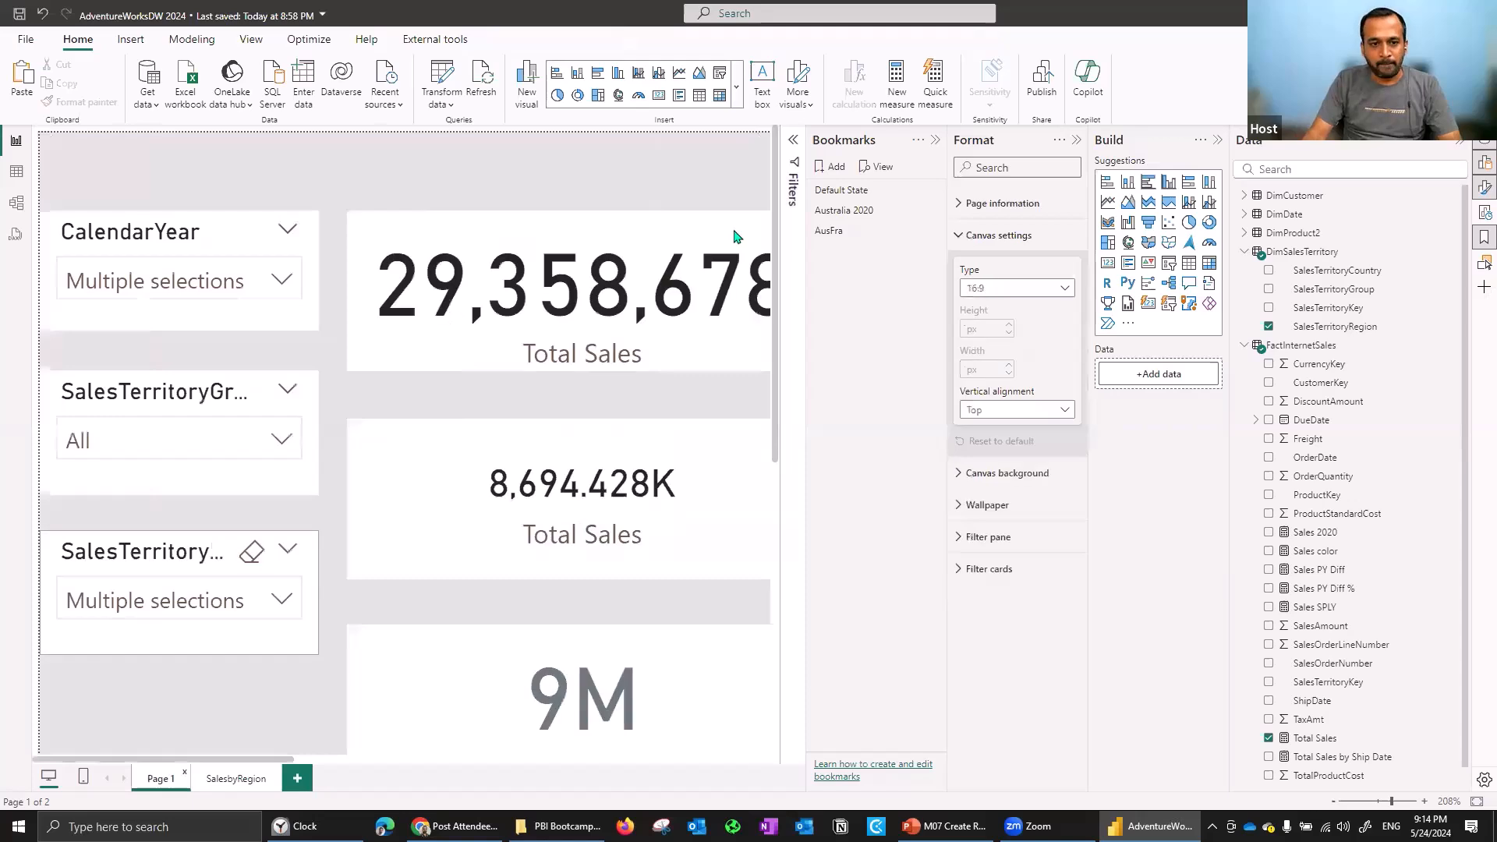
pyautogui.click(933, 139)
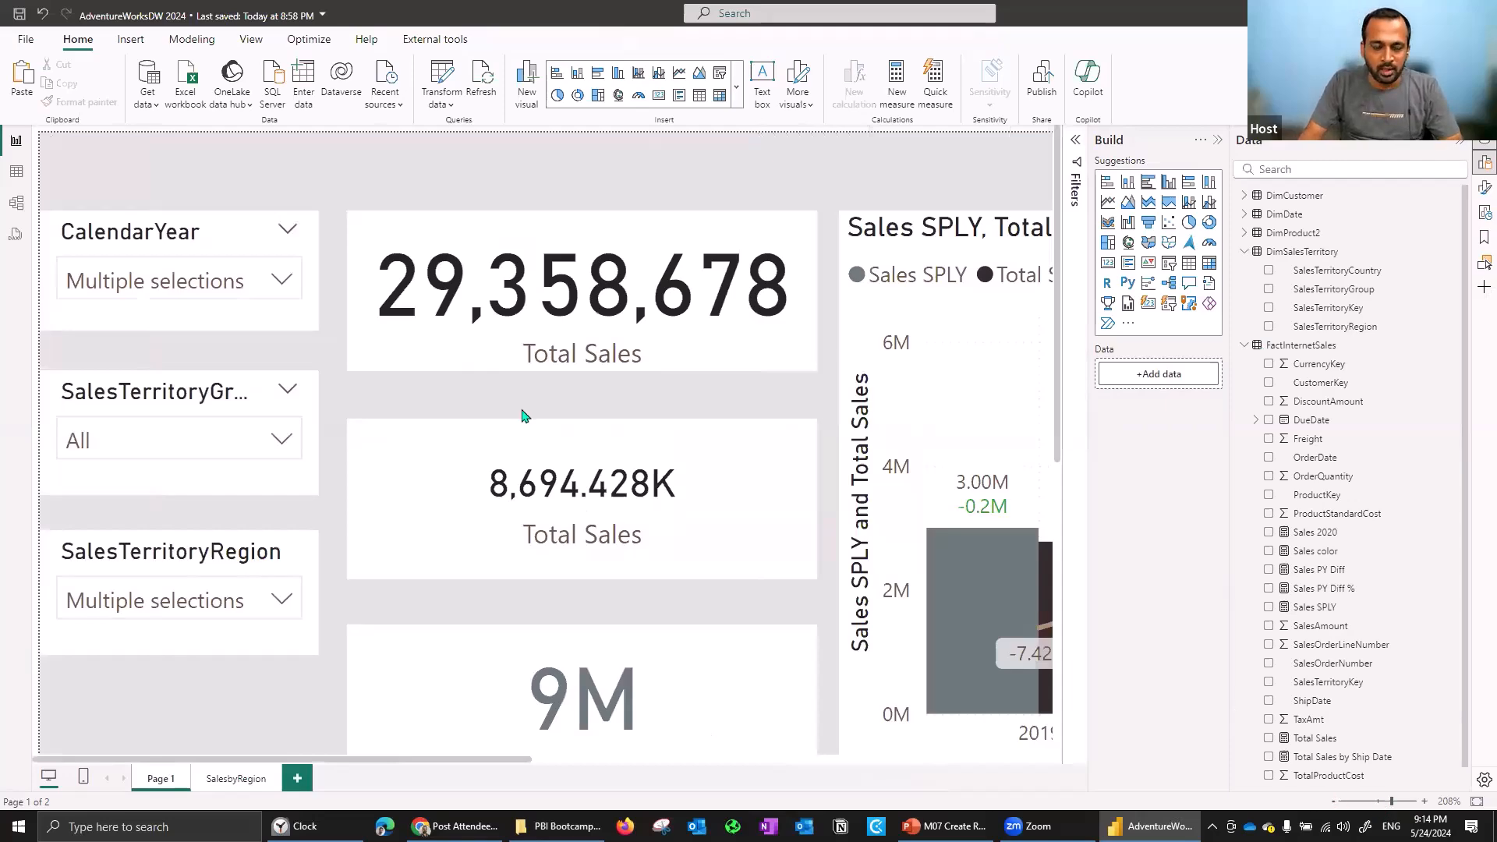
pyautogui.scroll(-5, 521, 414)
pyautogui.moveTo(503, 376)
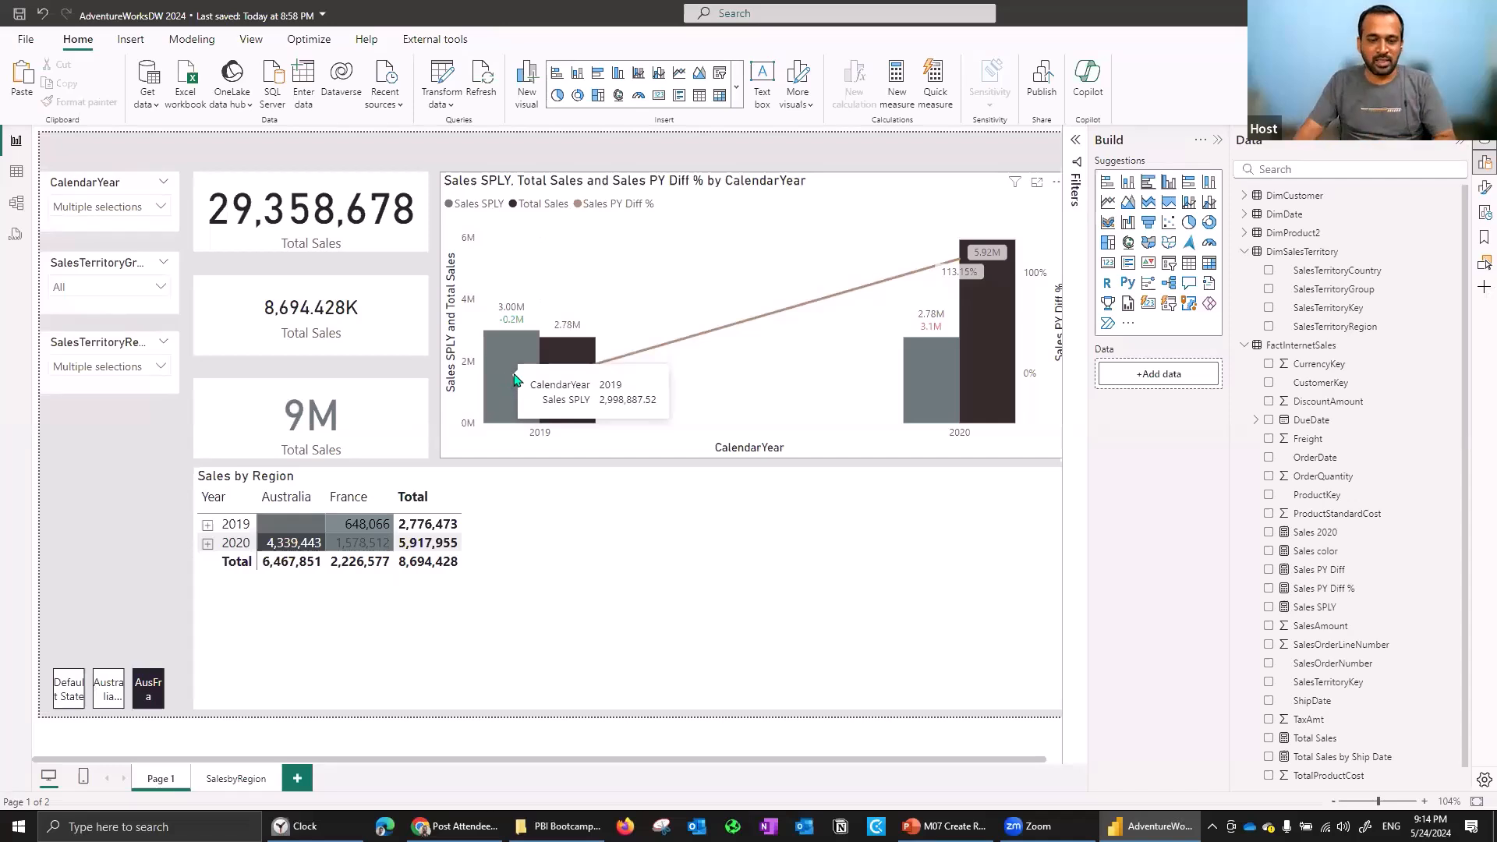
# Switch to the SalesbyRegion page and look through the fields of the DimDate table.
pyautogui.click(232, 785)
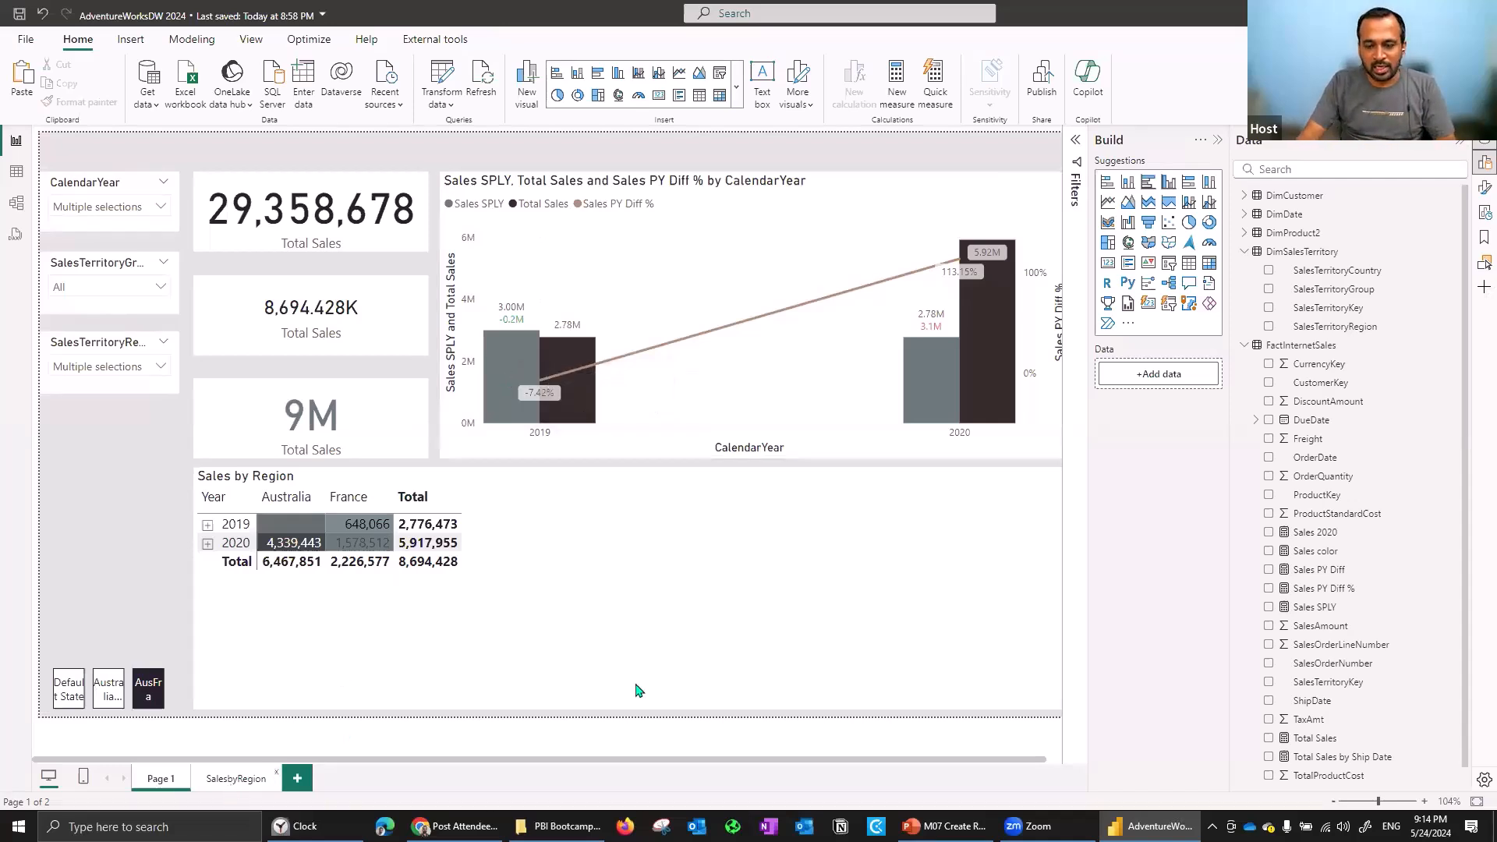
pyautogui.click(1244, 215)
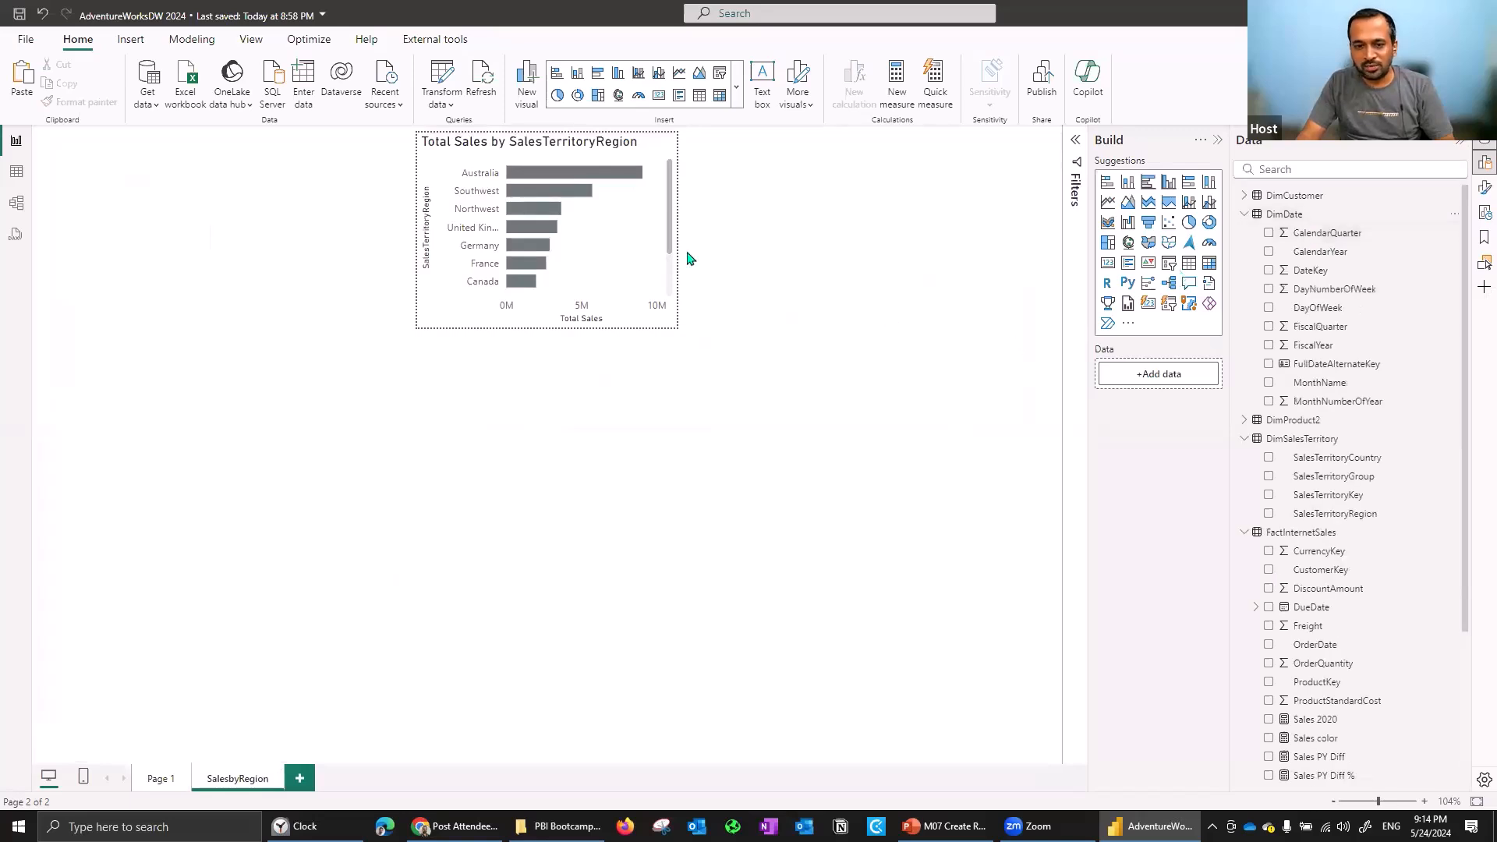
pyautogui.scroll(-3, 668, 281)
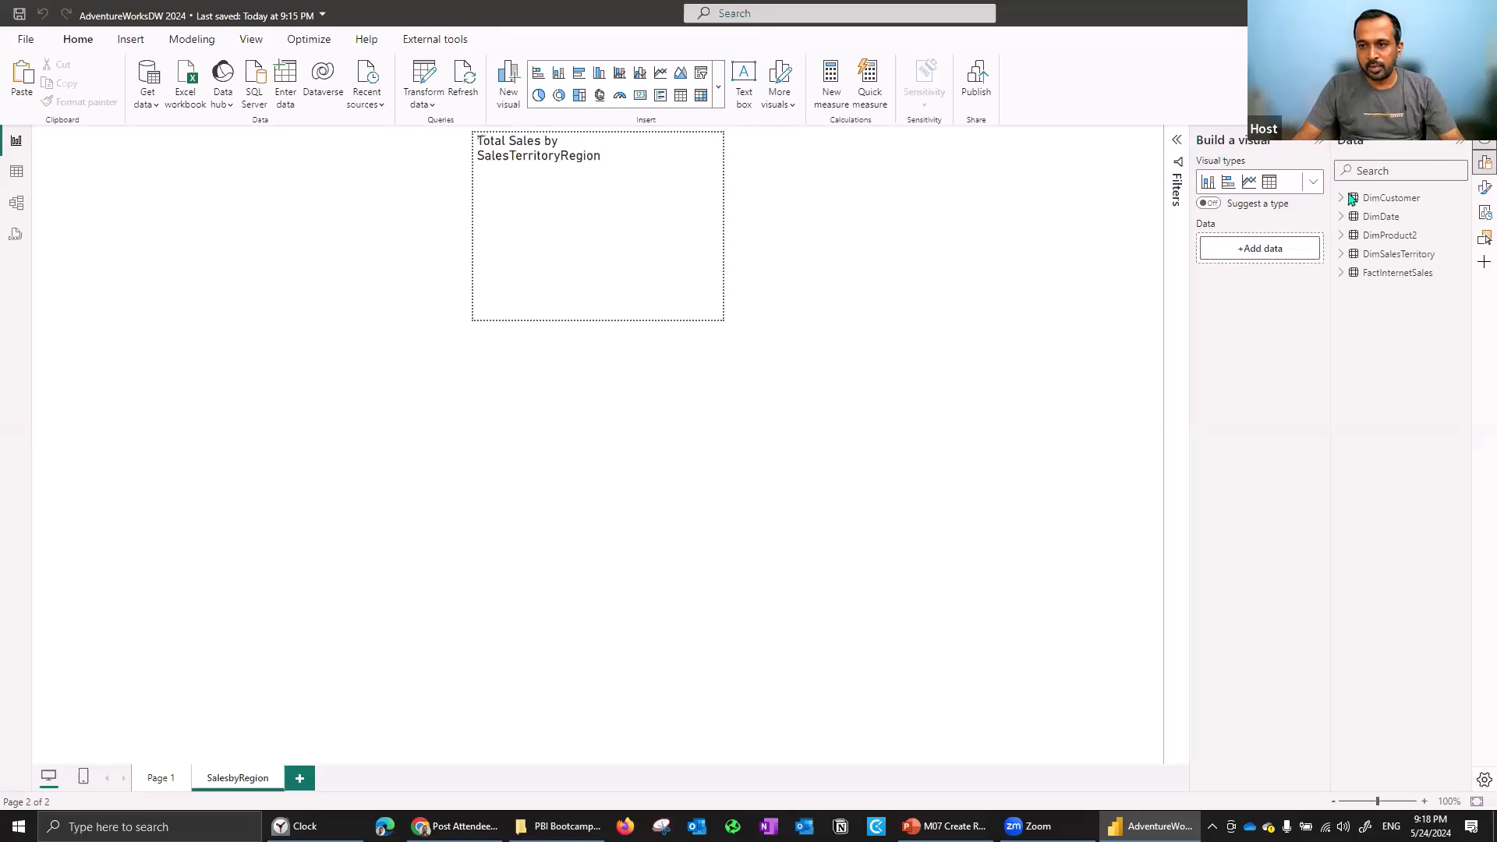
# Show the SalesbyRegion page's formatting options and set its tooltip to appear on CalendarYear from DimDate.
pyautogui.click(1482, 188)
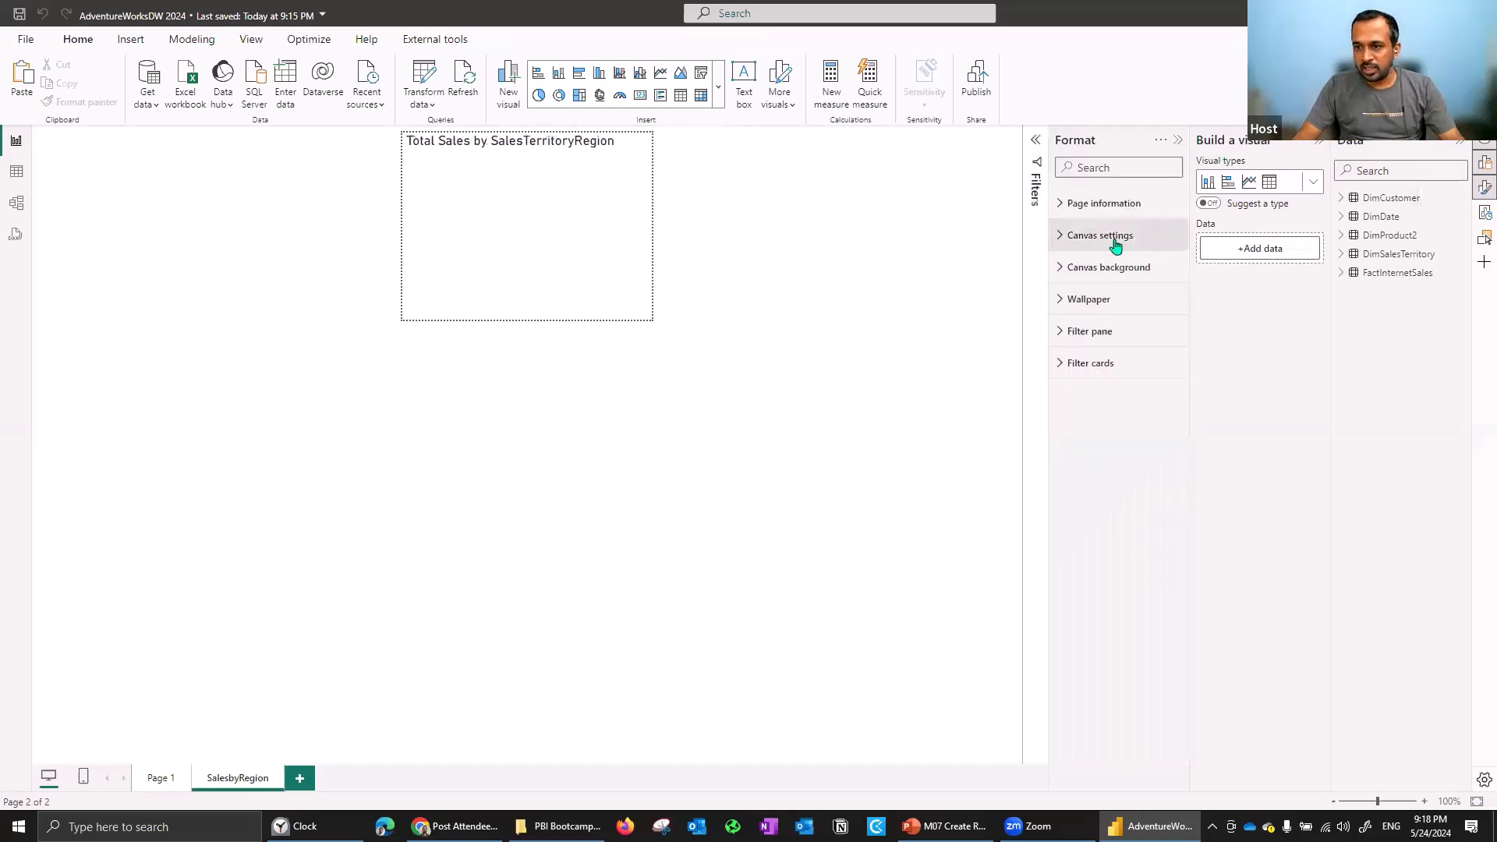
pyautogui.click(1115, 243)
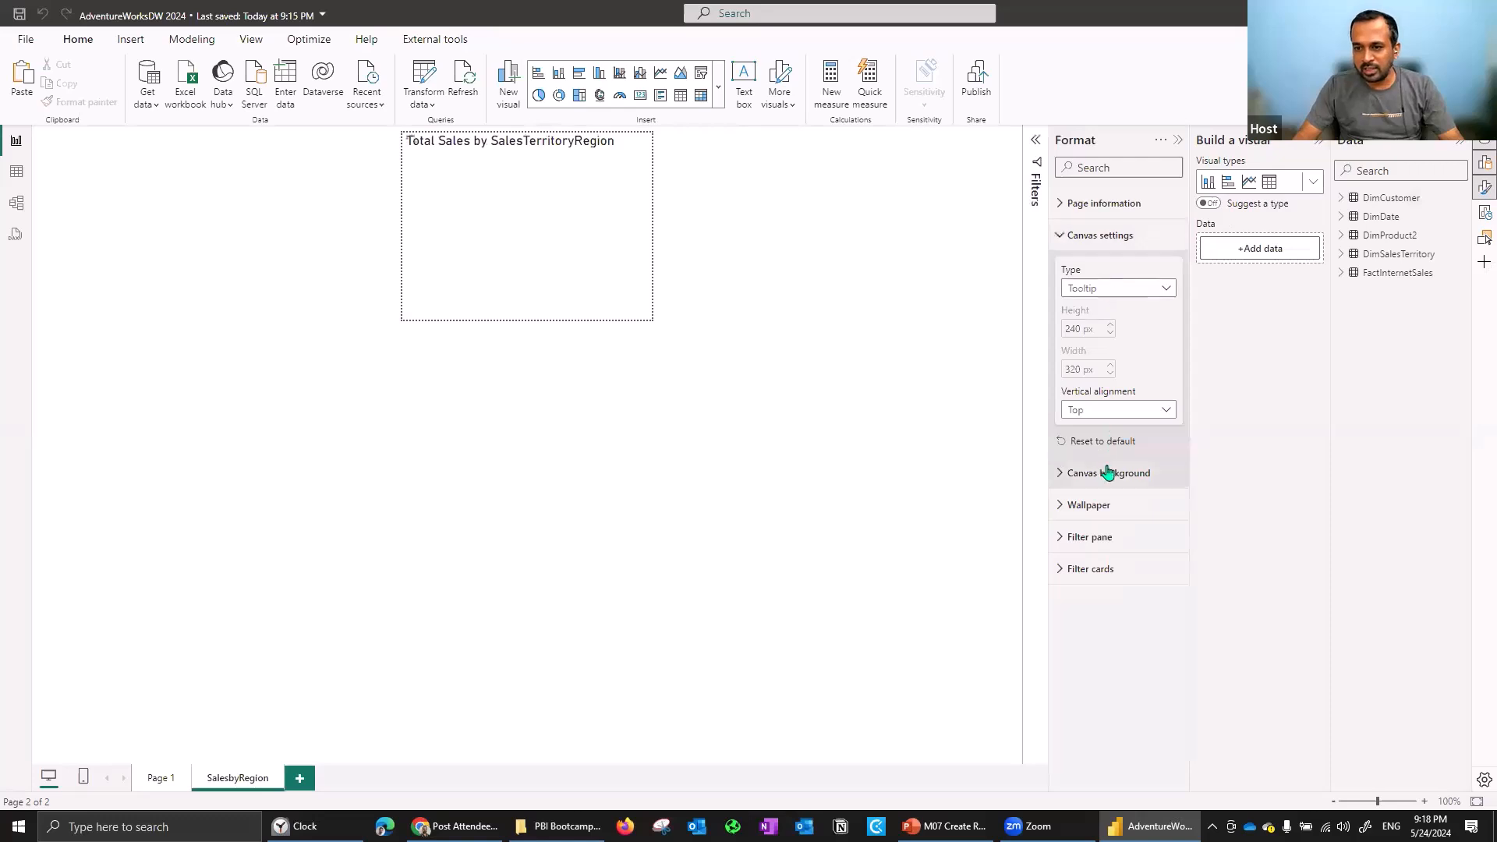
pyautogui.click(1101, 209)
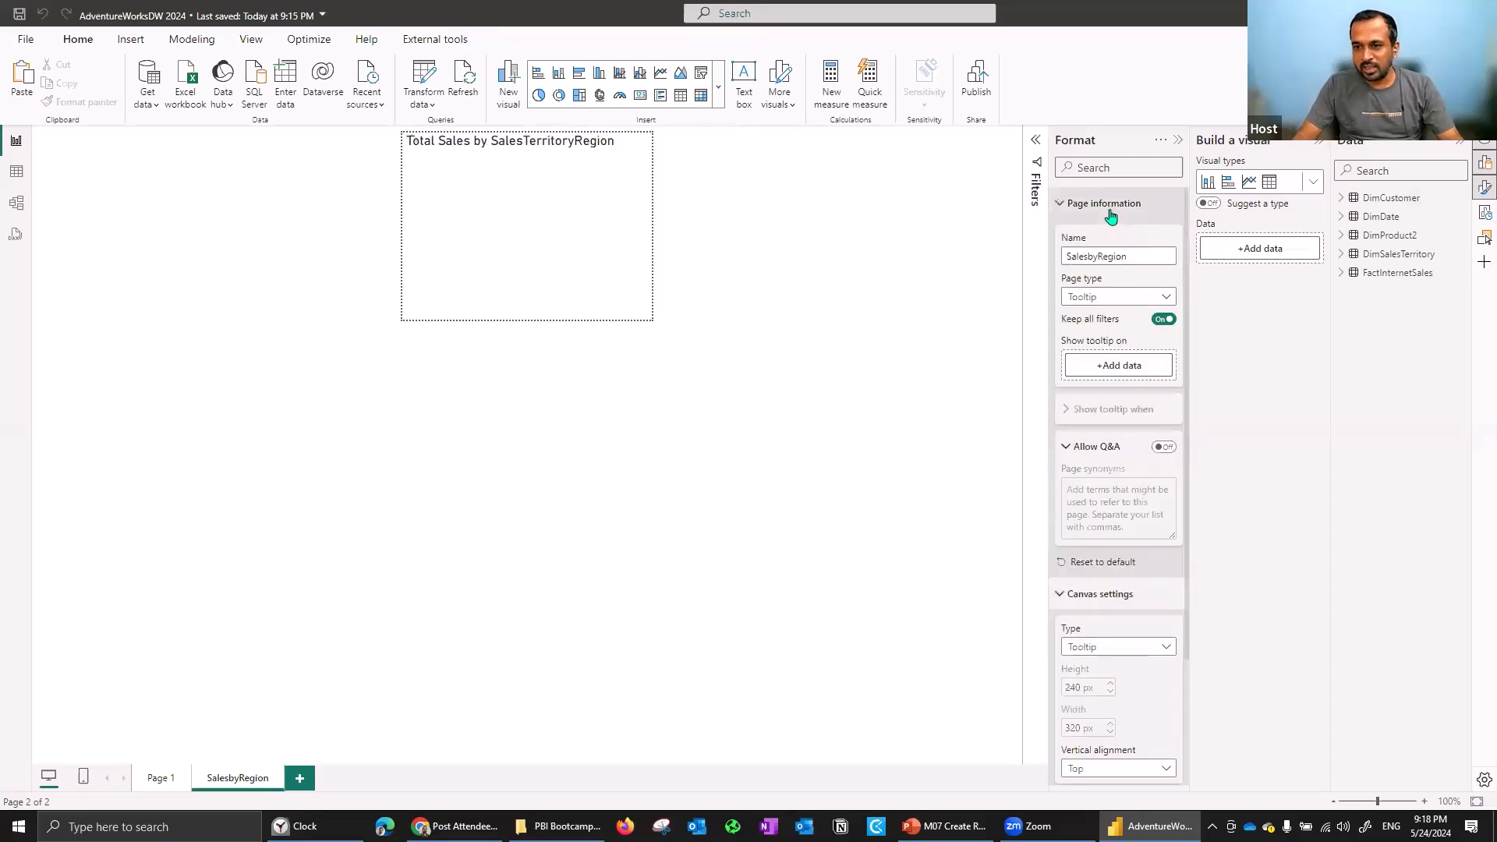
pyautogui.click(1104, 302)
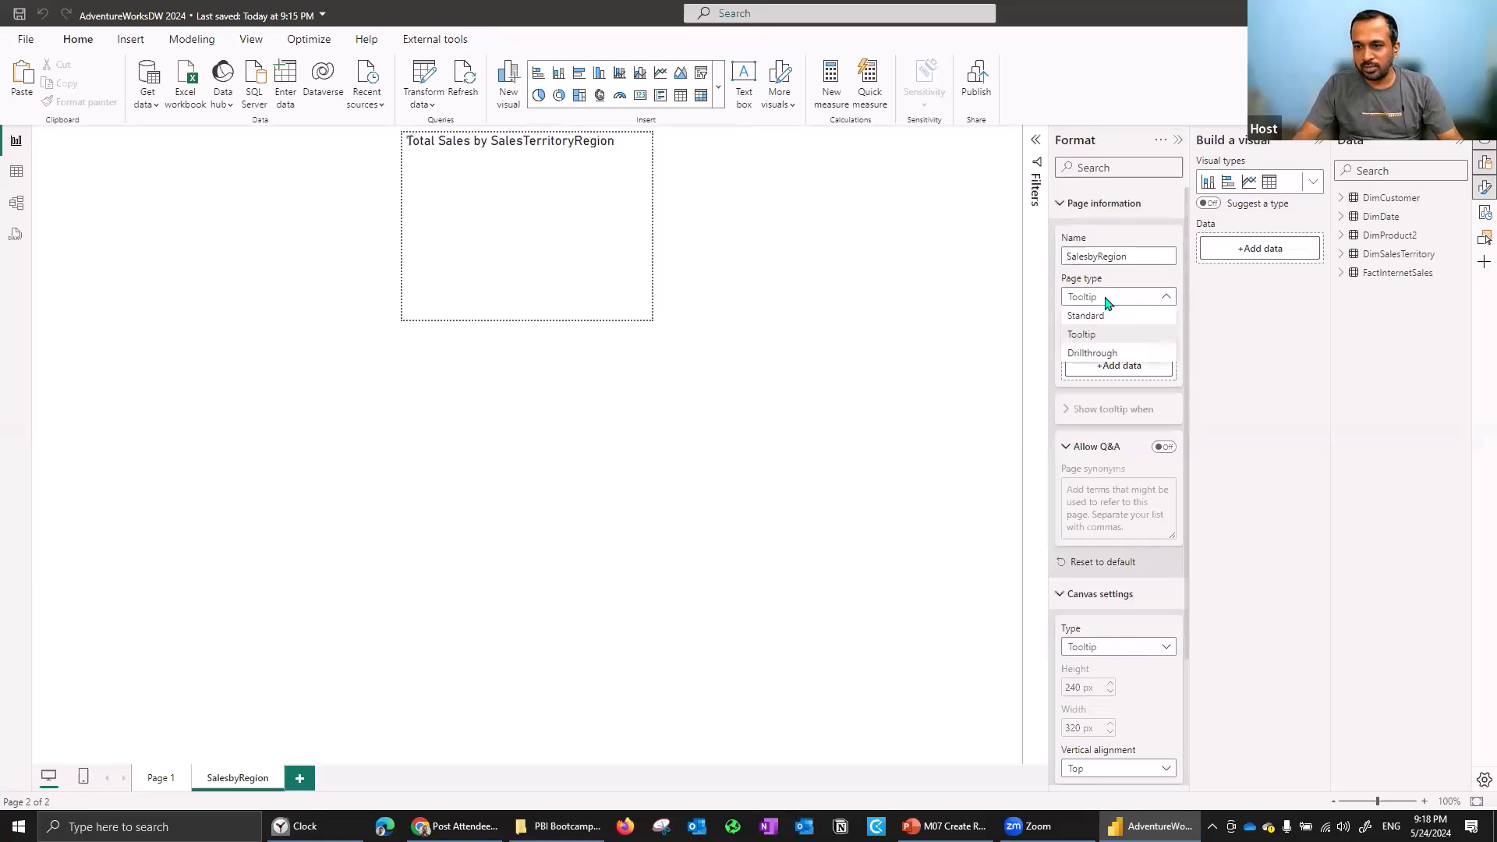
pyautogui.click(1121, 291)
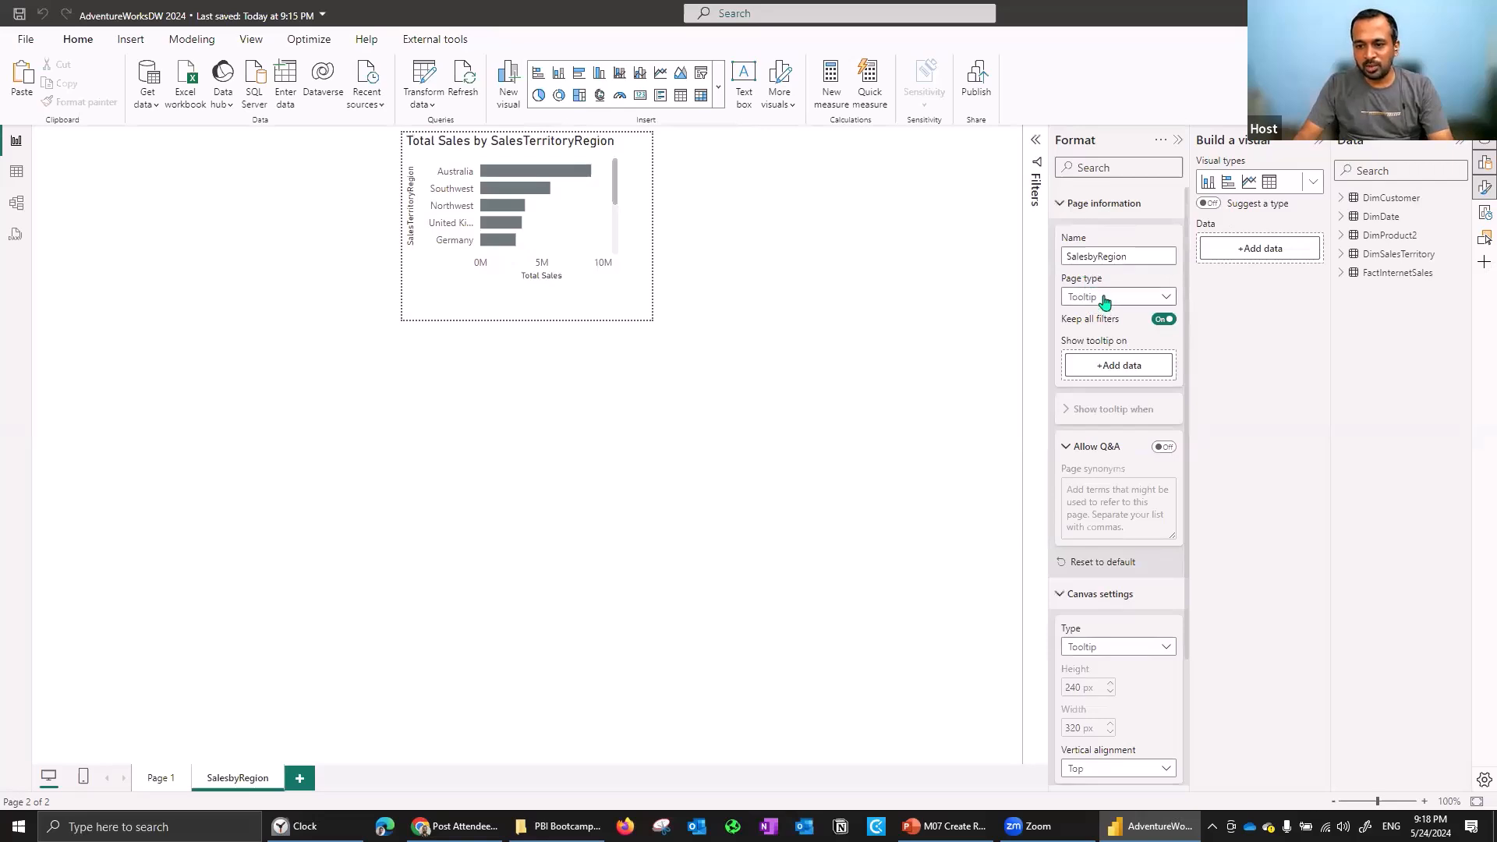
pyautogui.click(1104, 301)
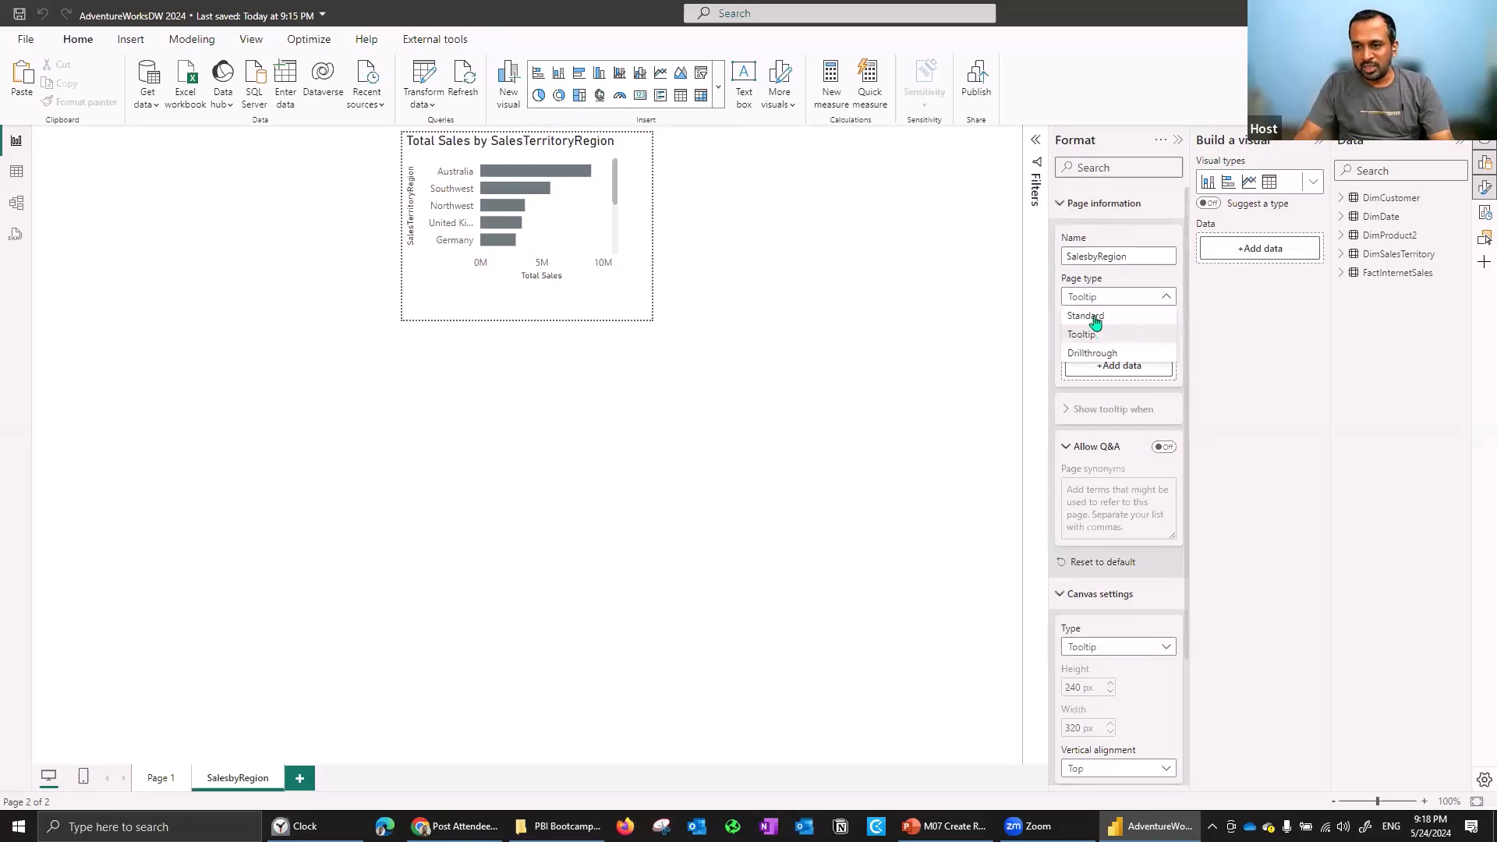
pyautogui.click(1173, 373)
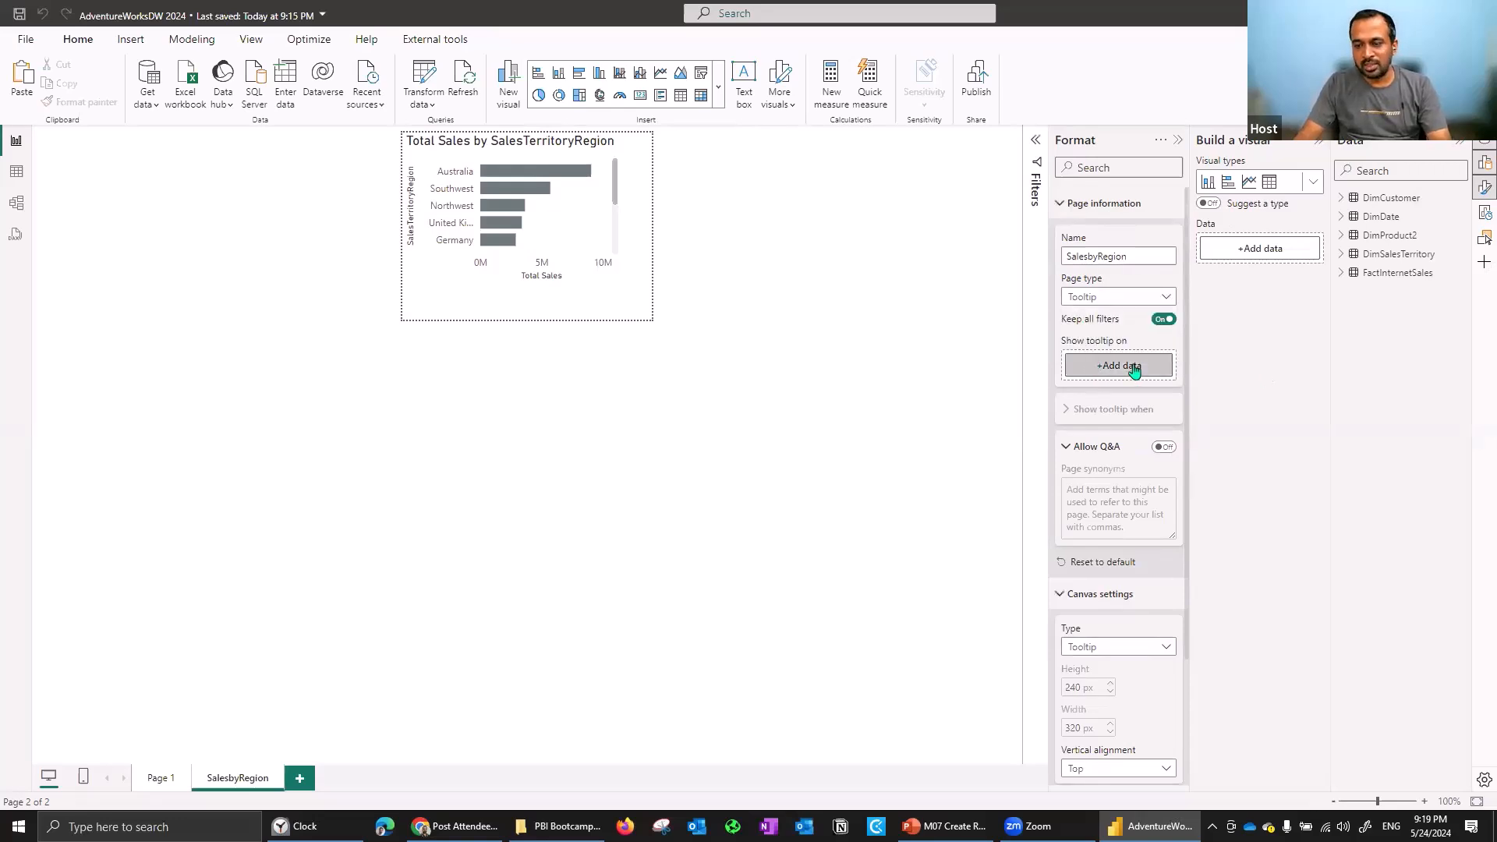
pyautogui.click(1133, 368)
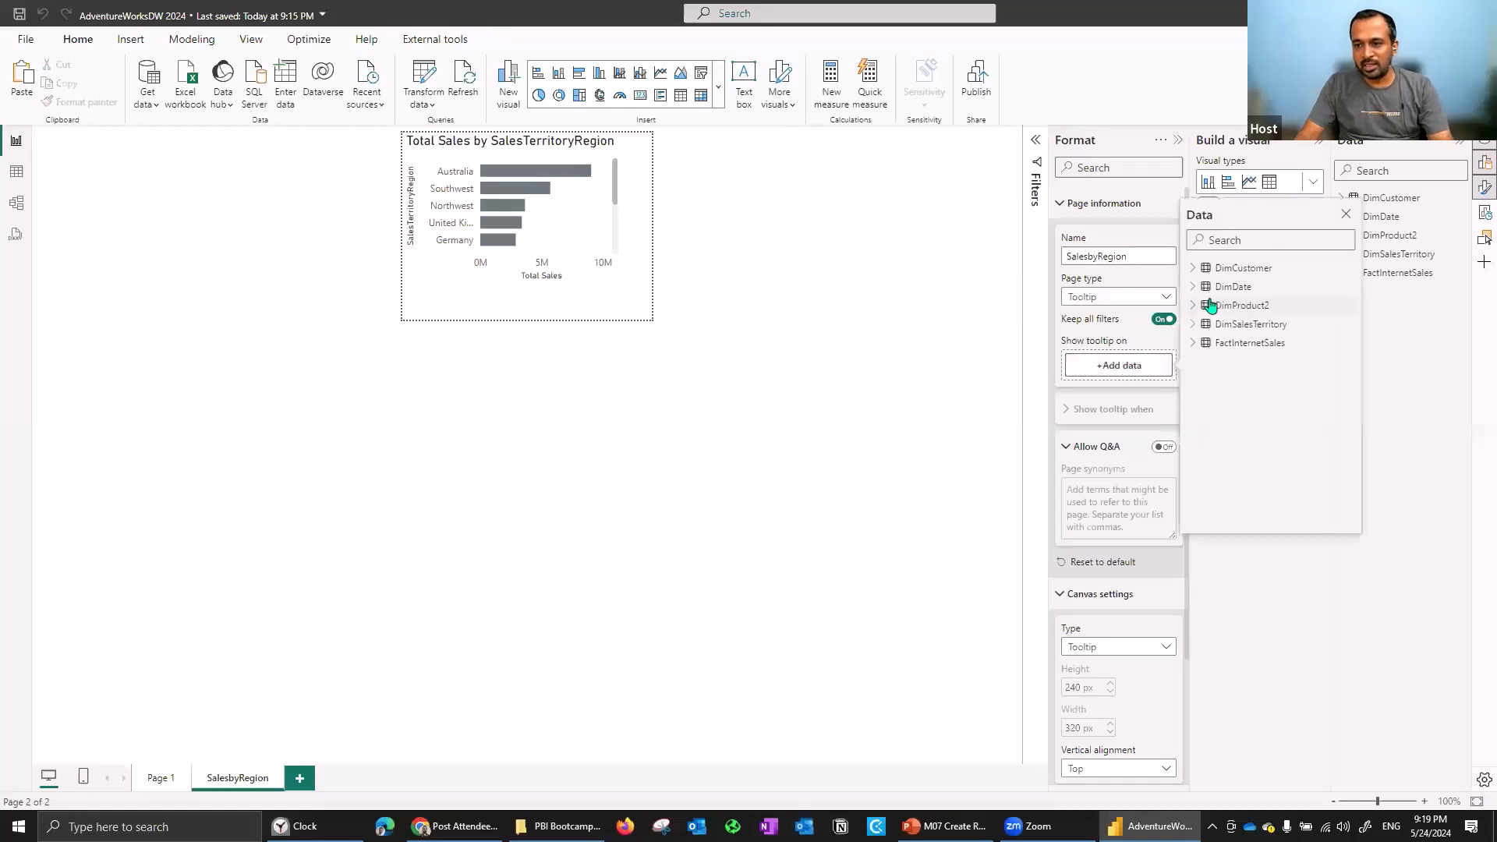
pyautogui.click(1192, 287)
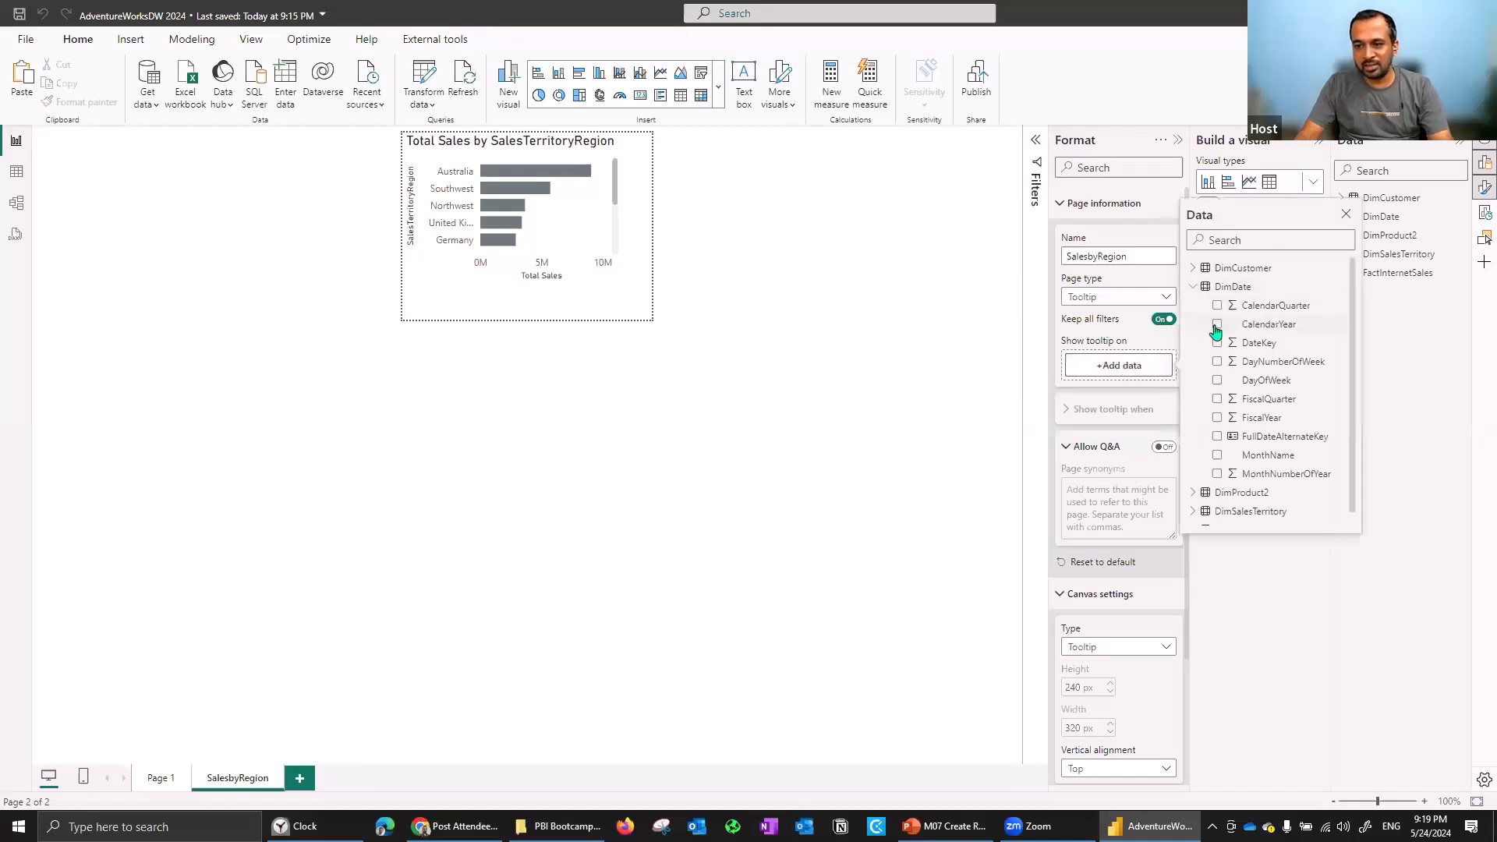
pyautogui.click(1216, 324)
pyautogui.click(953, 360)
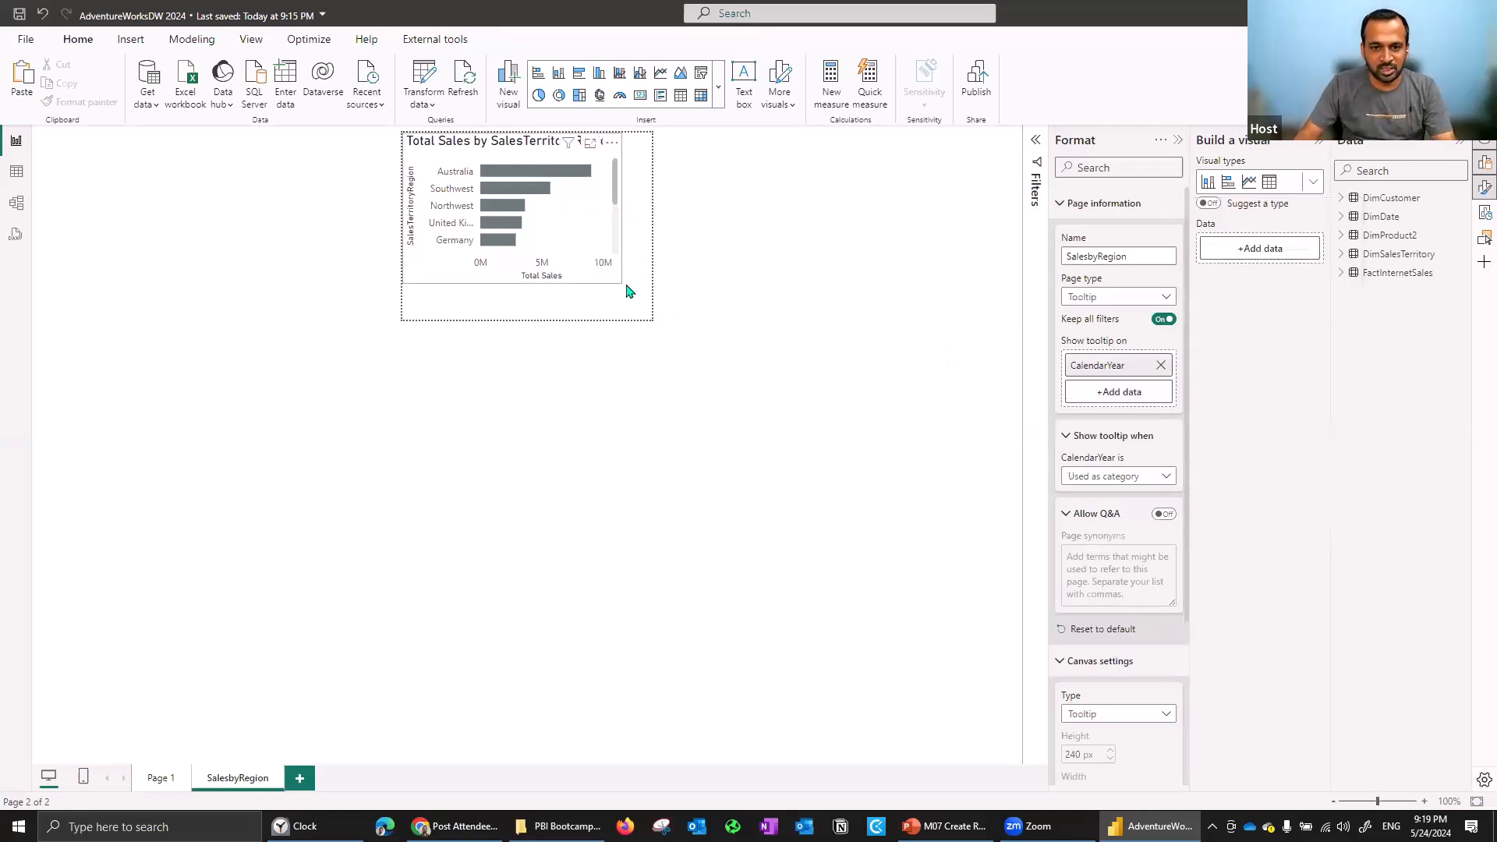
# Enlarge the Total Sales by SalesTerritoryRegion bar chart to nearly fill the tooltip page, leaving a small margin.
pyautogui.click(621, 282)
pyautogui.moveTo(621, 283); pyautogui.dragTo(653, 331)
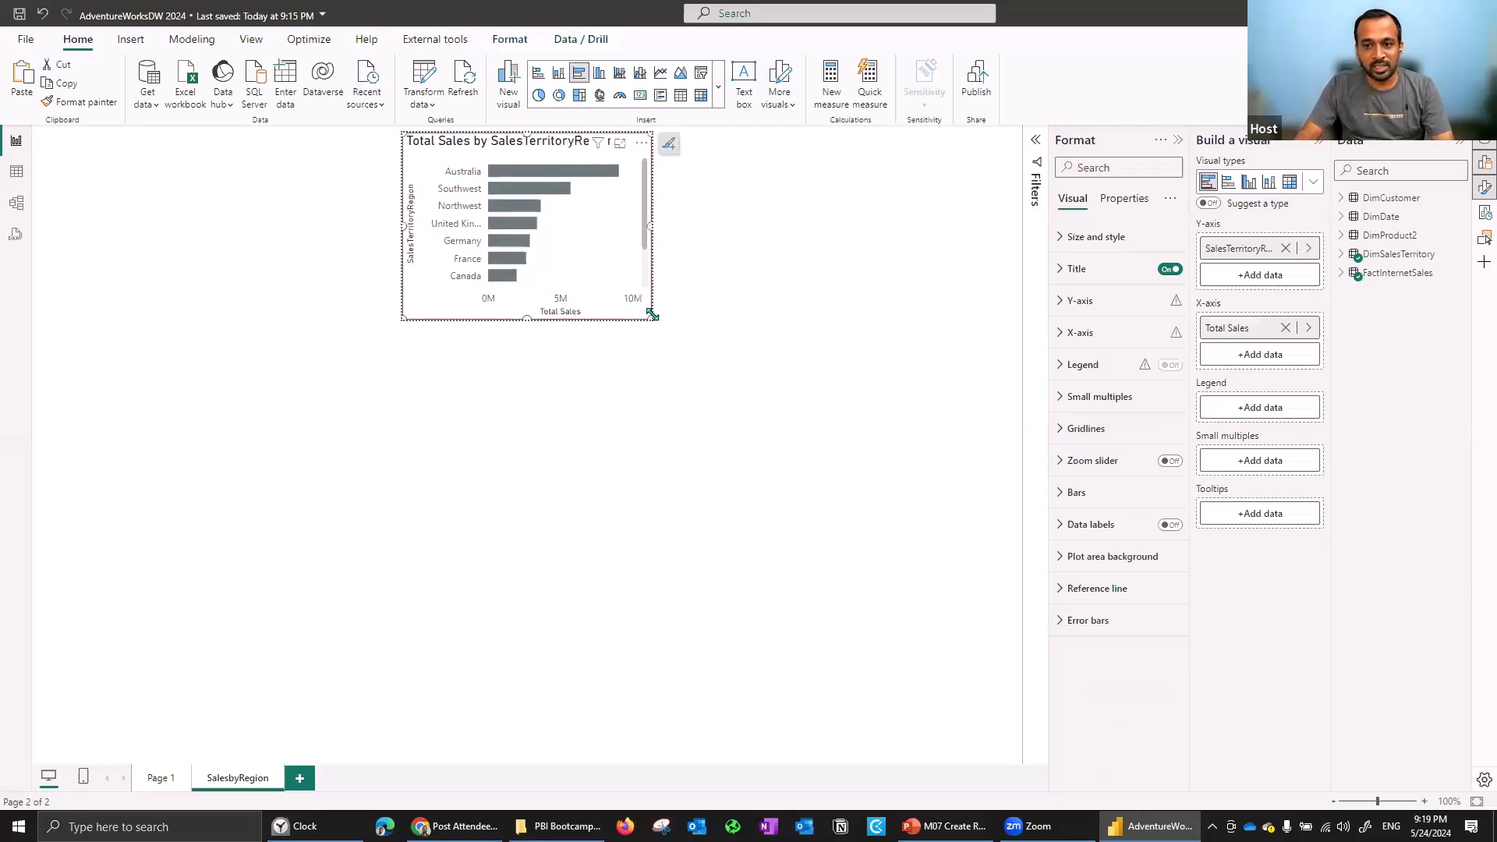
pyautogui.moveTo(652, 319); pyautogui.dragTo(638, 313)
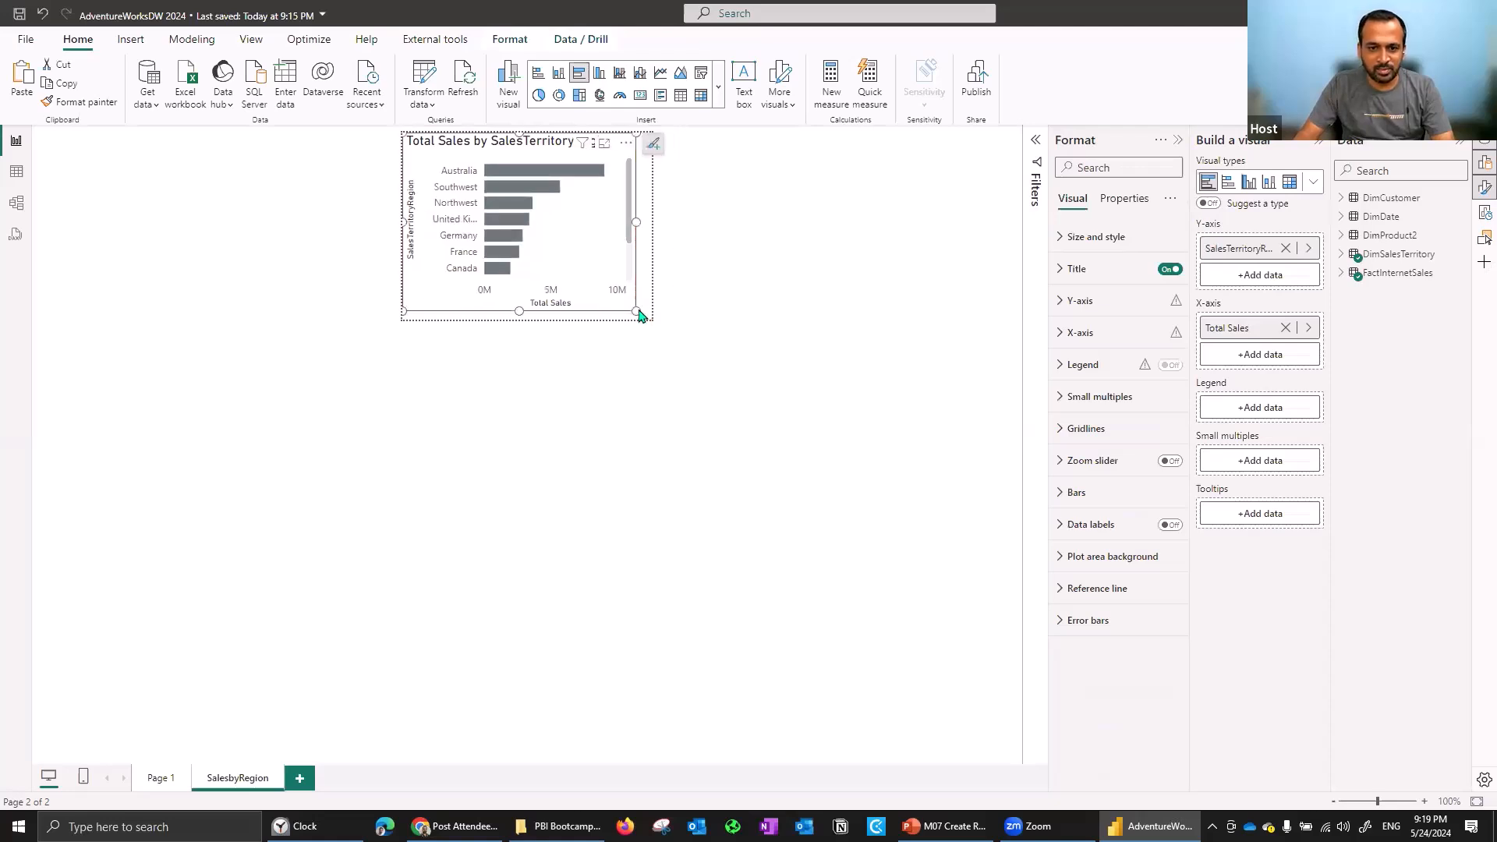
pyautogui.click(667, 271)
# Add SalesTerritoryGroup and SalesTerritoryRegion from DimSalesTerritory to the fields the tooltip is shown on.
pyautogui.click(1163, 318)
pyautogui.click(1123, 391)
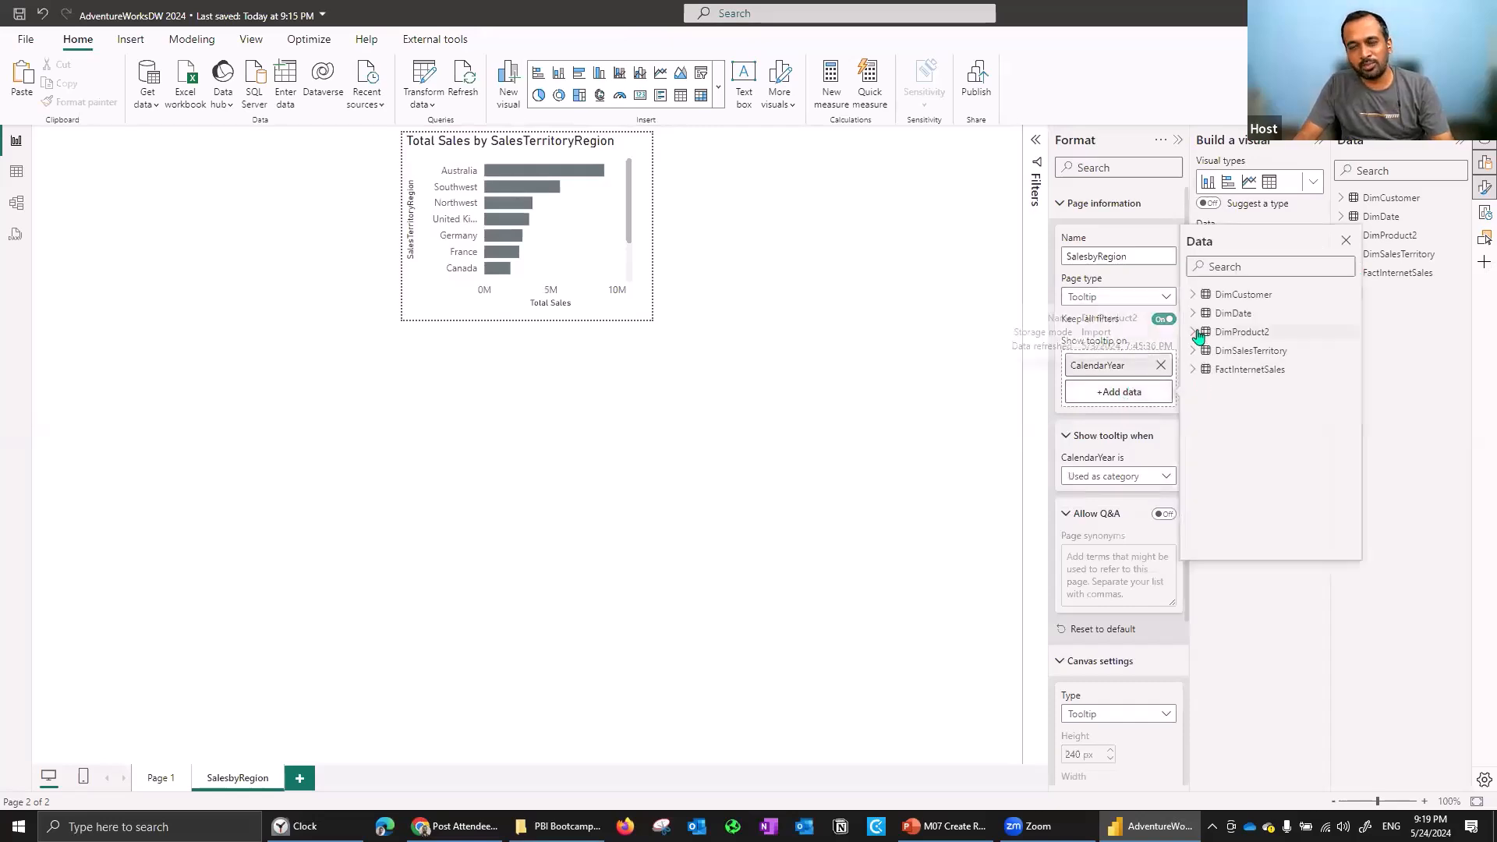
pyautogui.click(1213, 352)
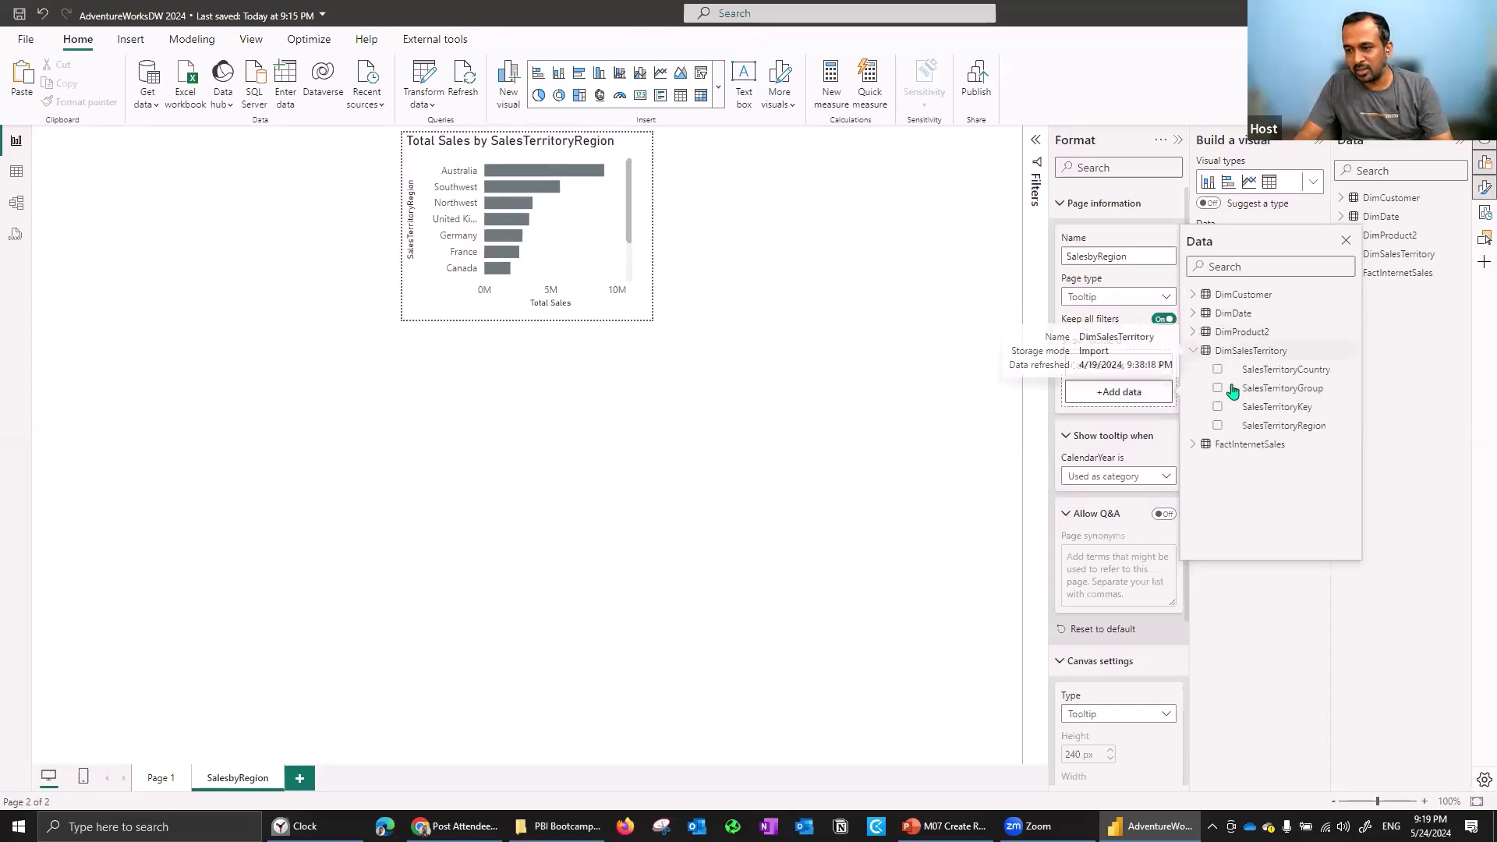
pyautogui.click(1218, 388)
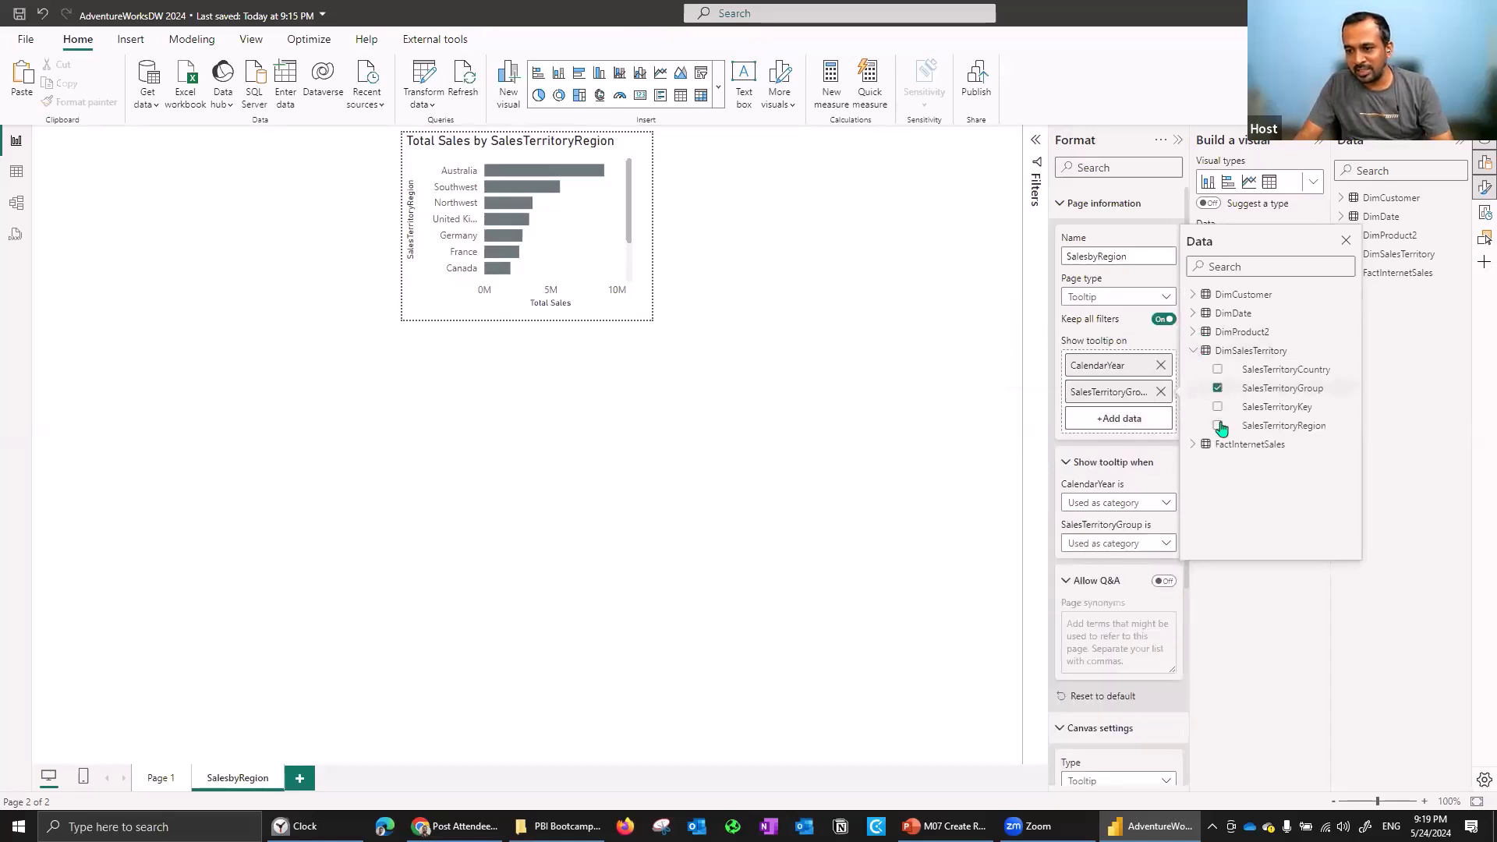
pyautogui.click(1218, 425)
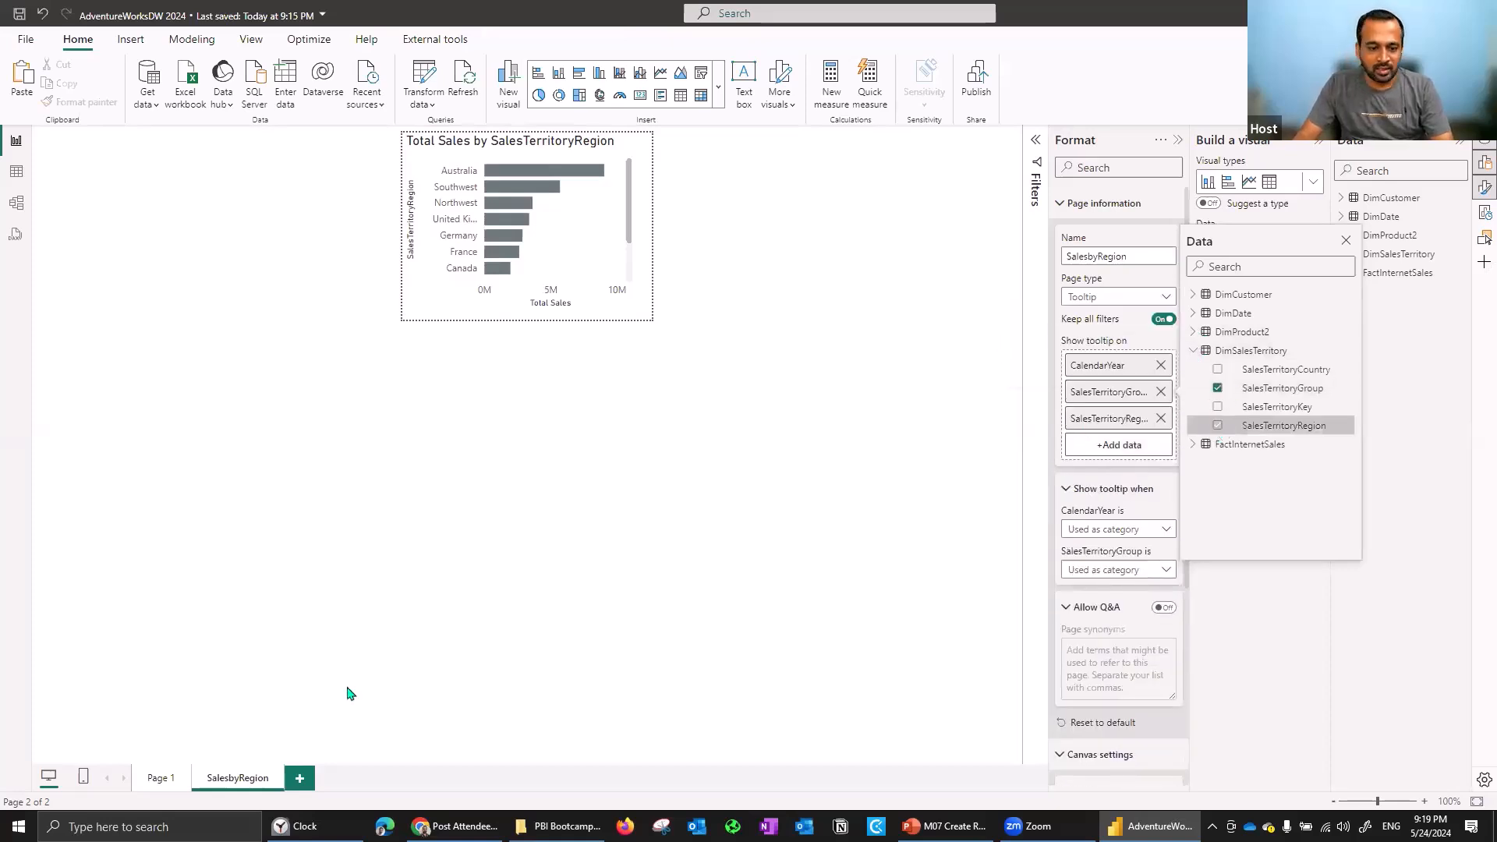
# Hide the SalesbyRegion page and check the 2019 Sales SPLY column's tooltip on Page 1.
pyautogui.click(225, 776)
pyautogui.rightClick(225, 776)
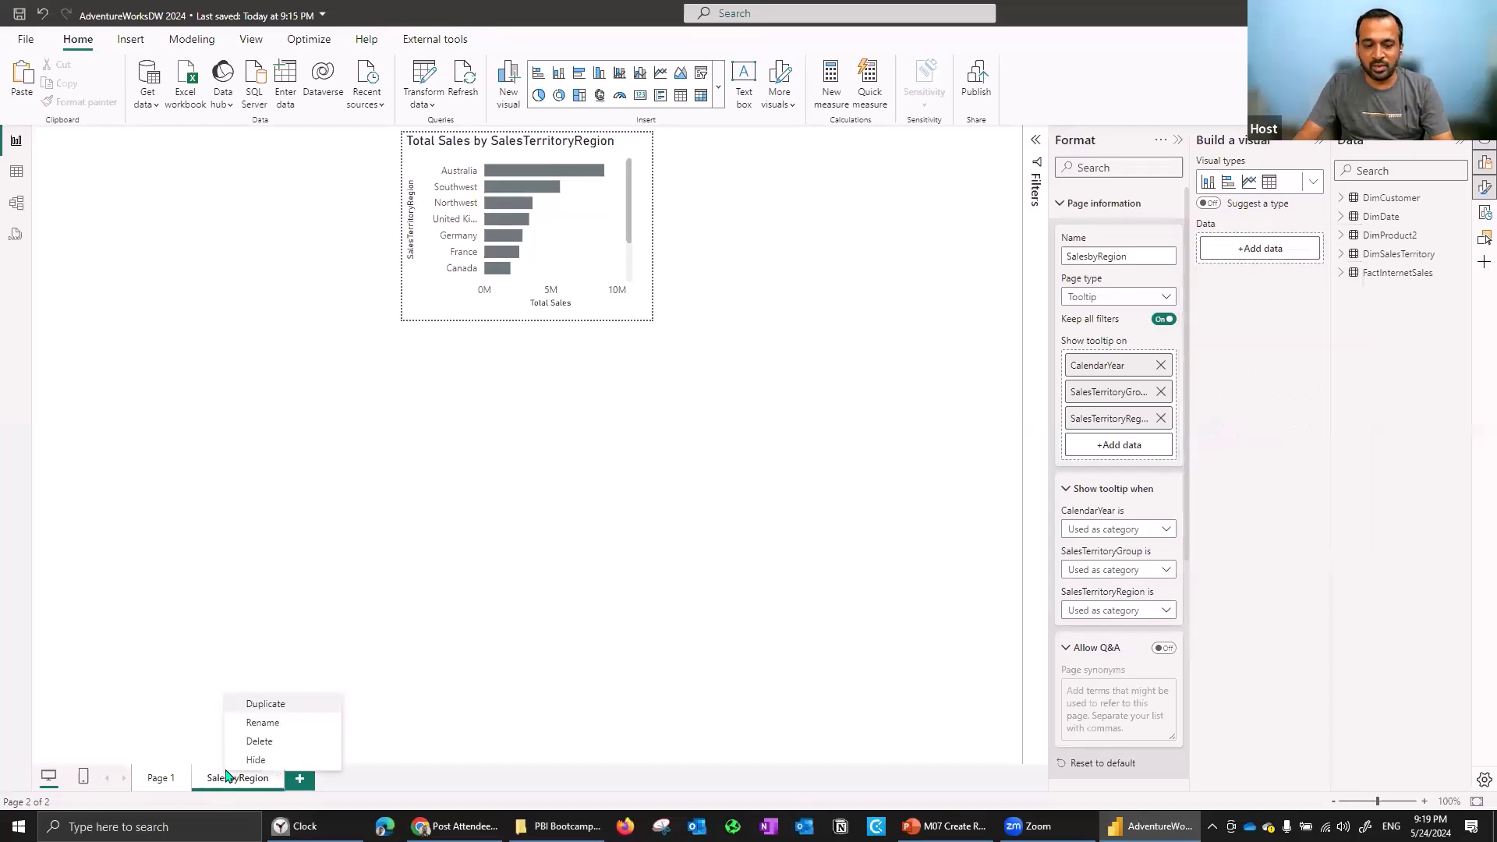
pyautogui.click(246, 760)
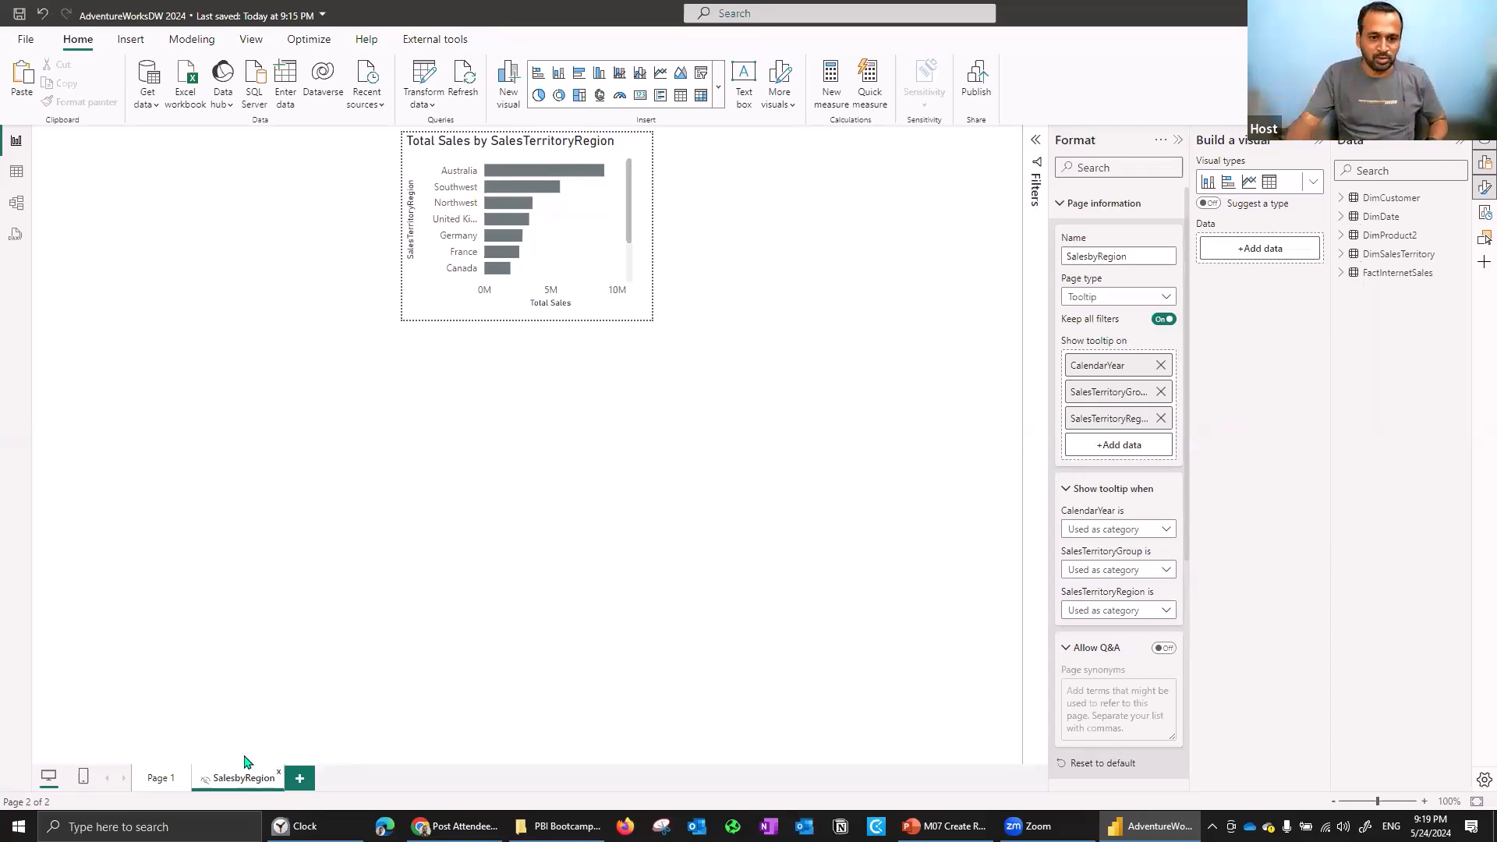
pyautogui.click(162, 778)
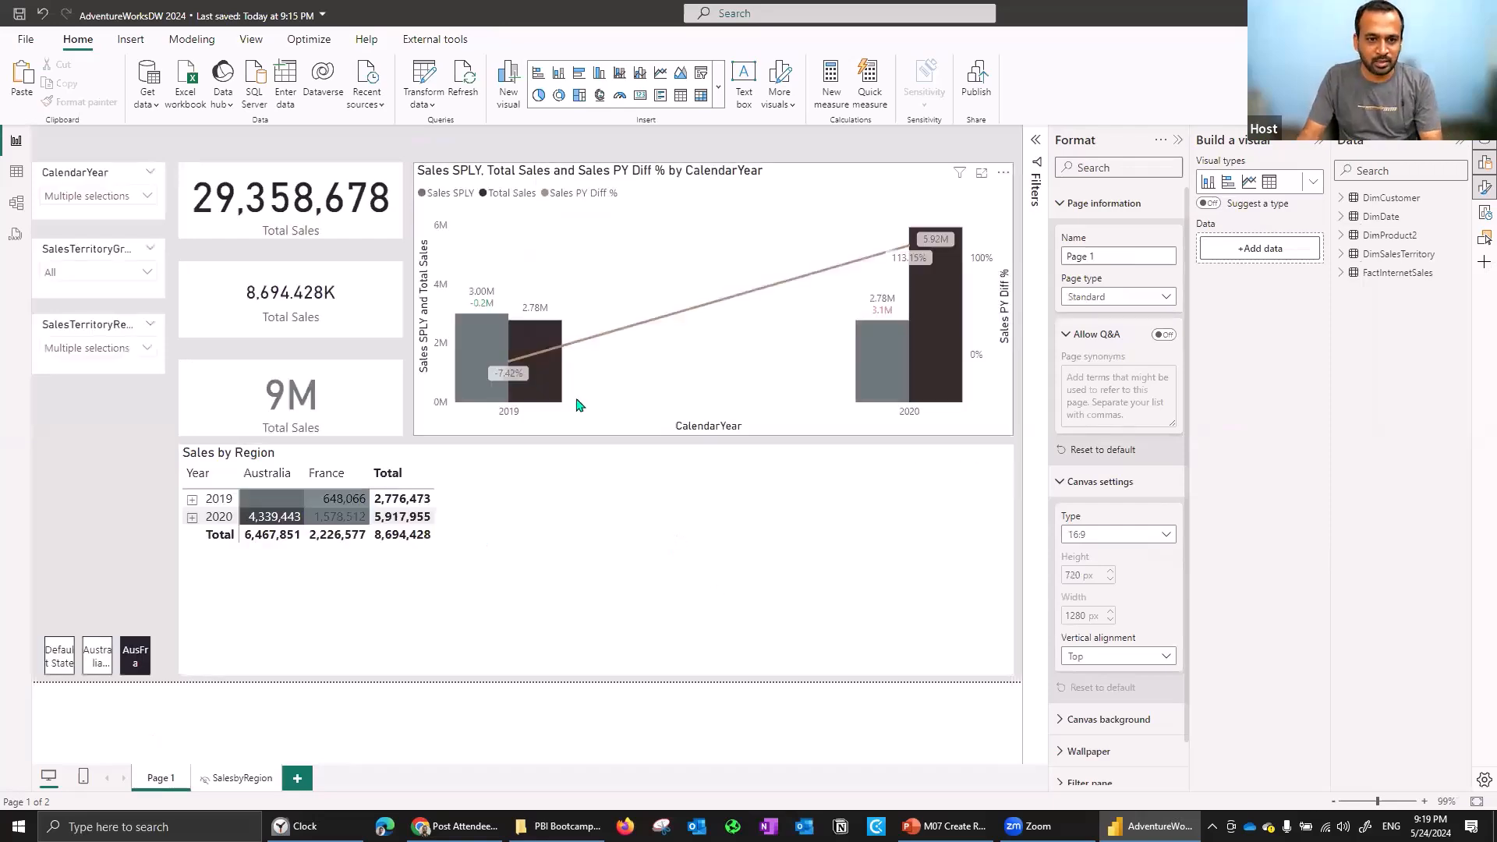
pyautogui.moveTo(490, 344)
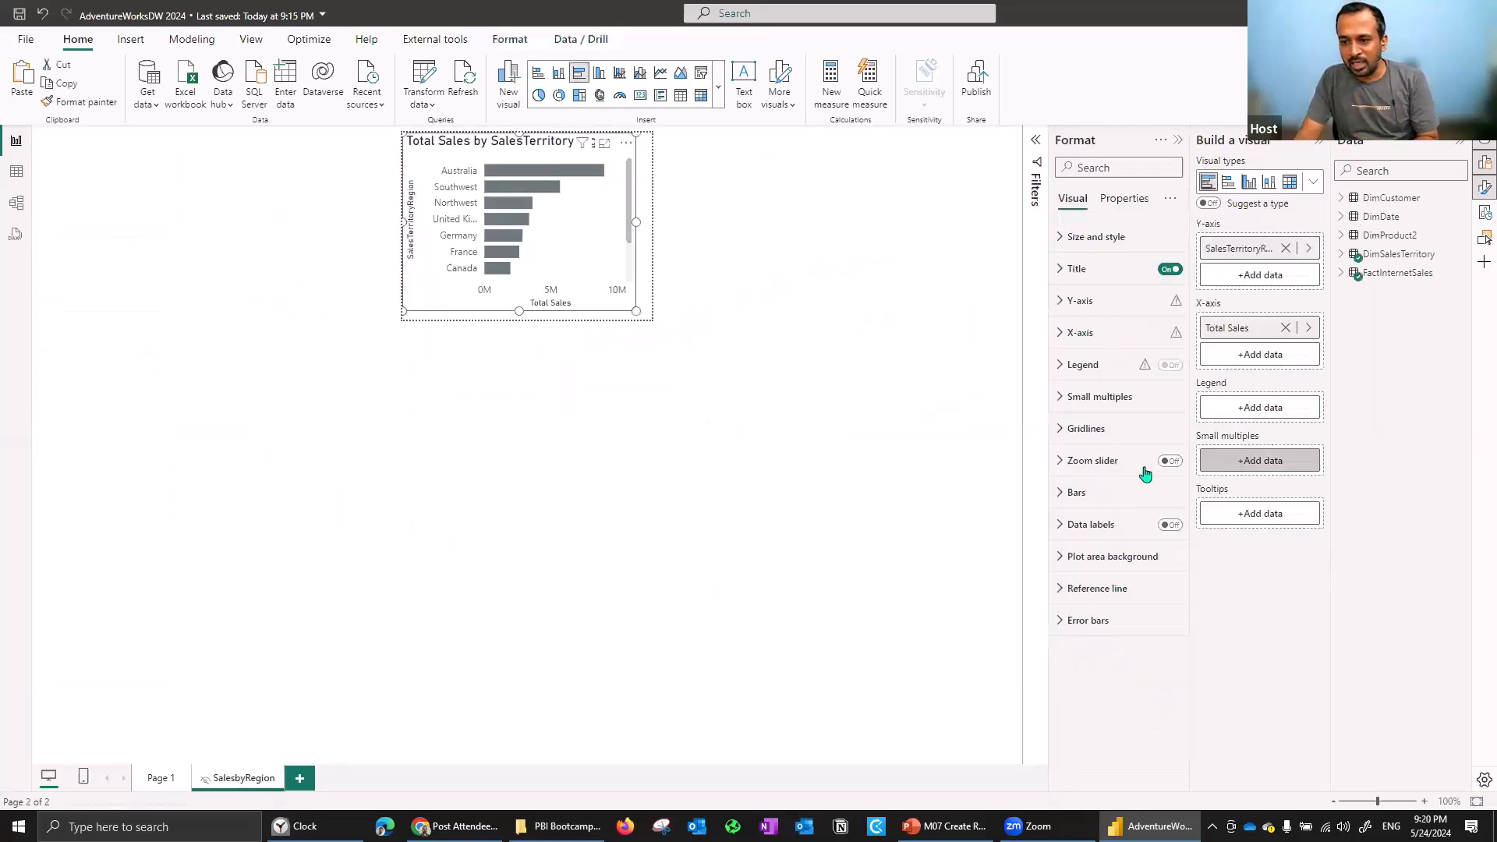
# Turn on data labels for the tooltip page's bar chart and check the 2019 and 2020 column tooltips on Page 1.
pyautogui.click(1169, 524)
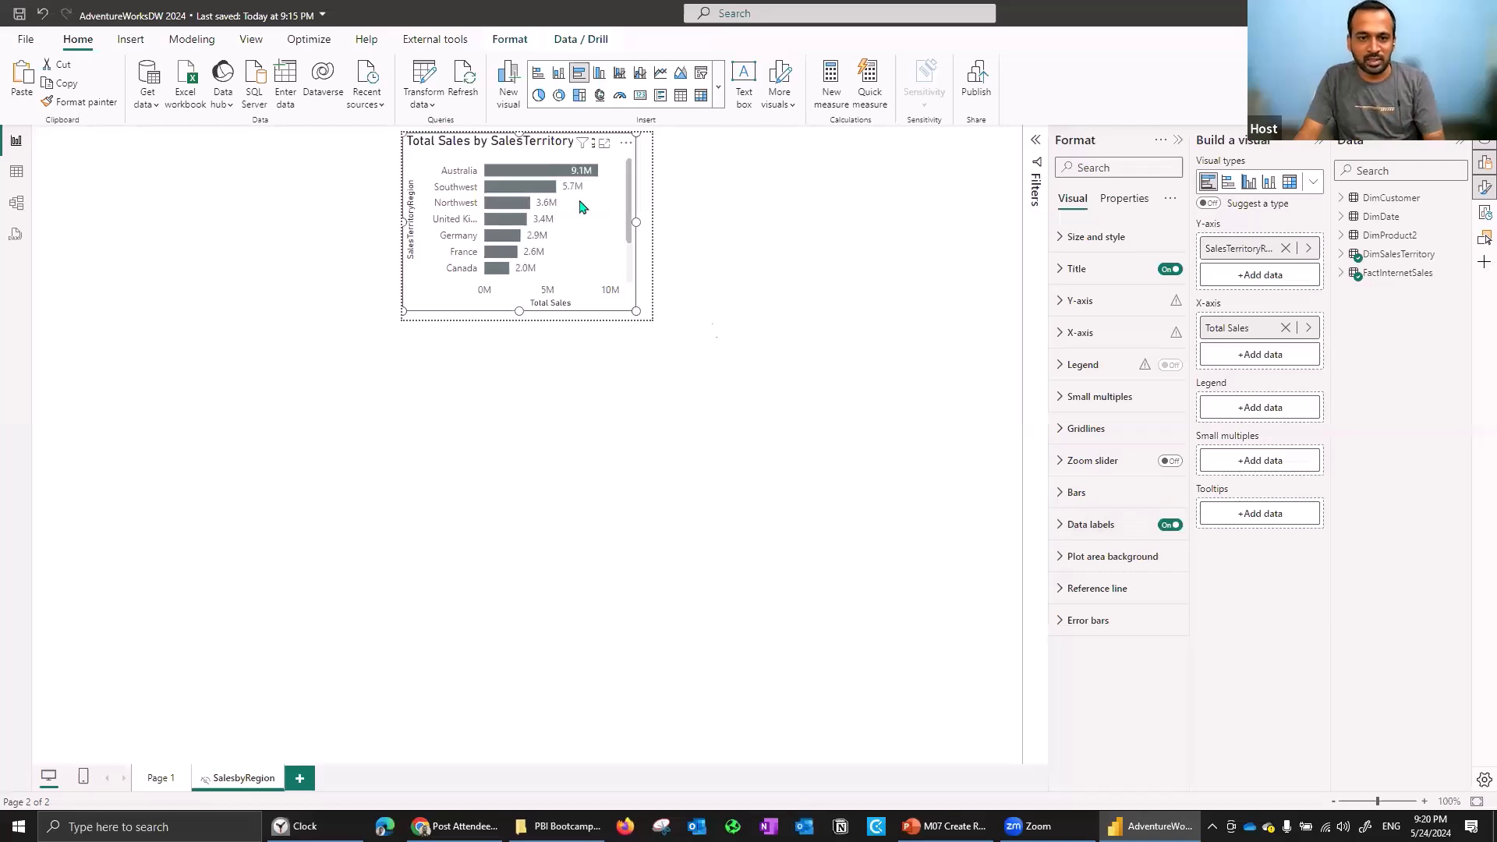
pyautogui.click(653, 266)
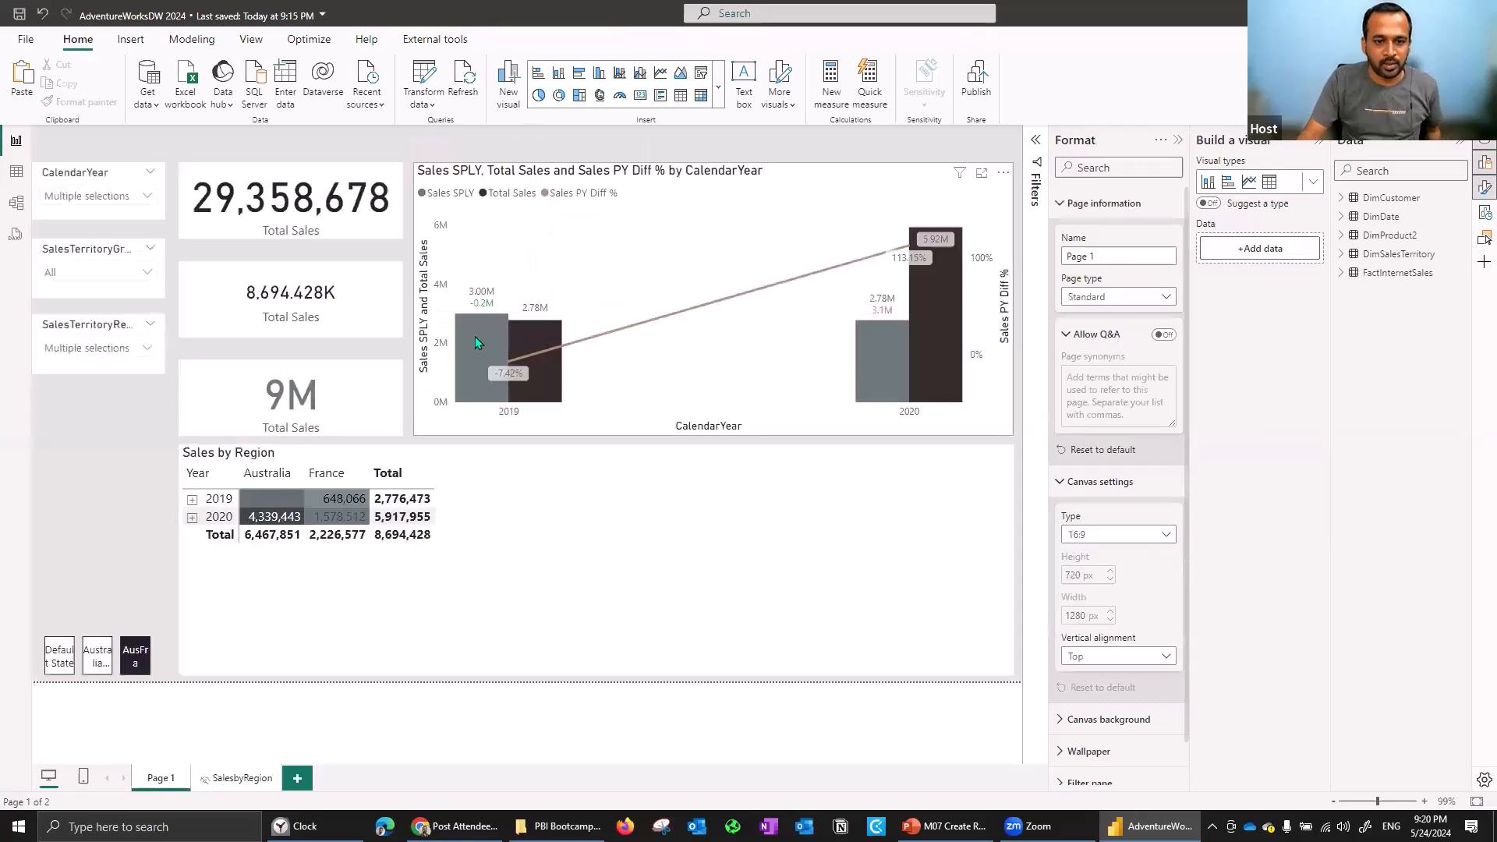
pyautogui.moveTo(477, 341)
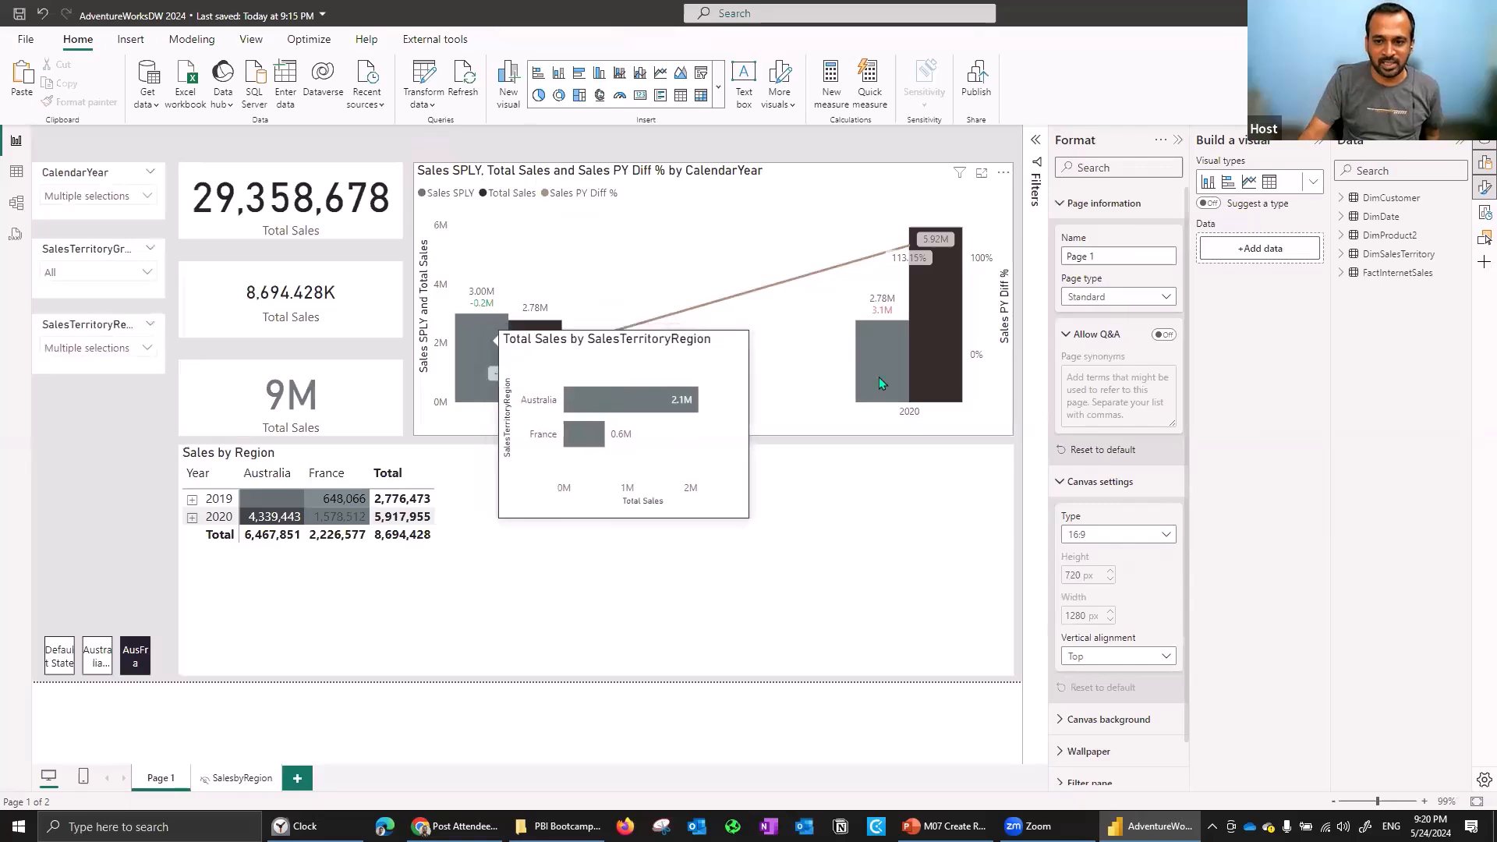
pyautogui.moveTo(879, 378)
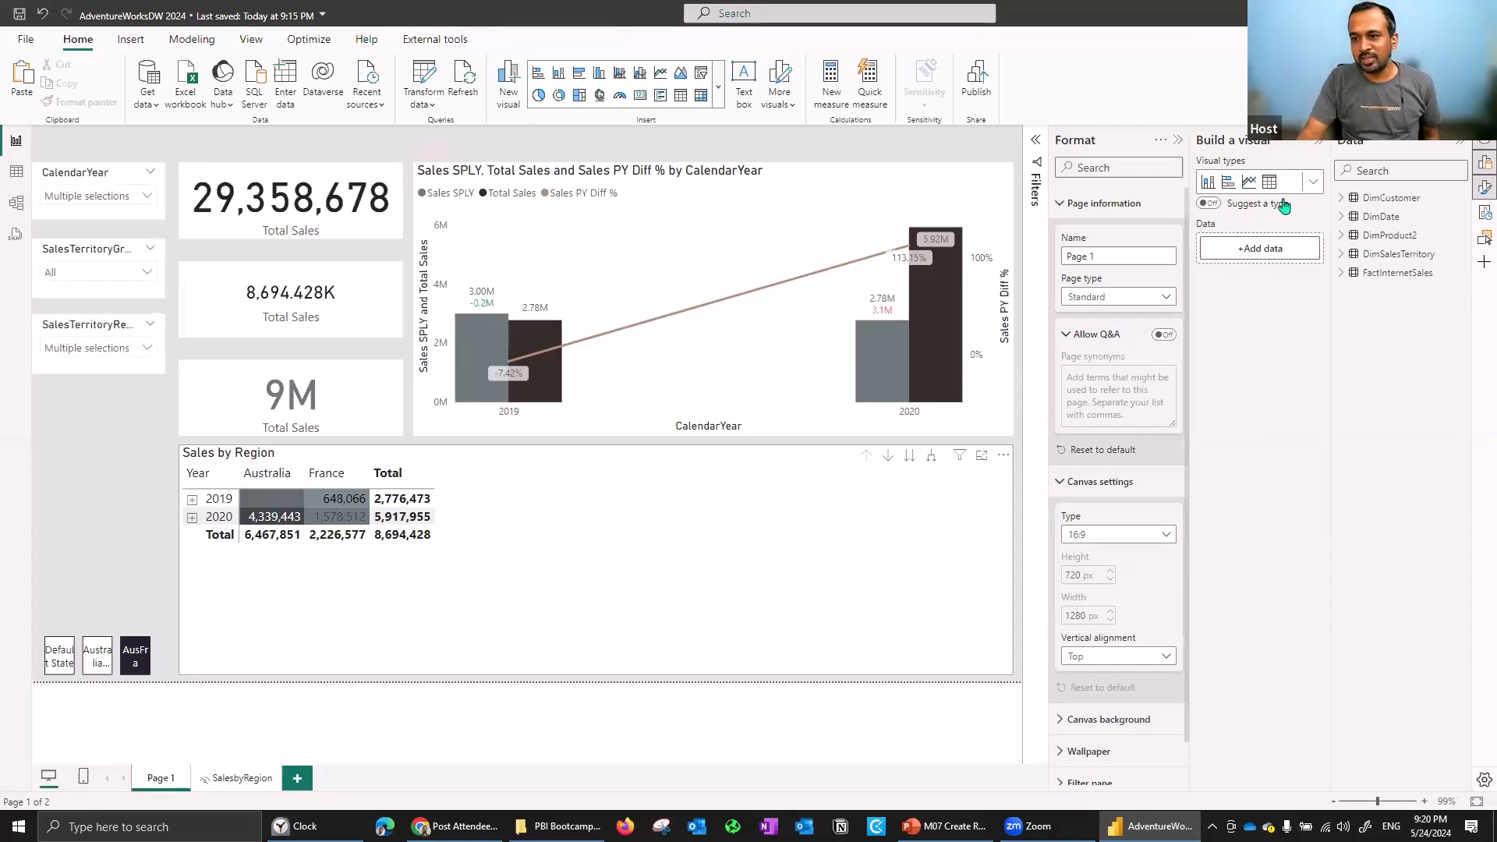
# Convert the Sales by Region matrix to a clustered column chart and check the tooltips on its Australia and France columns.
pyautogui.click(1313, 183)
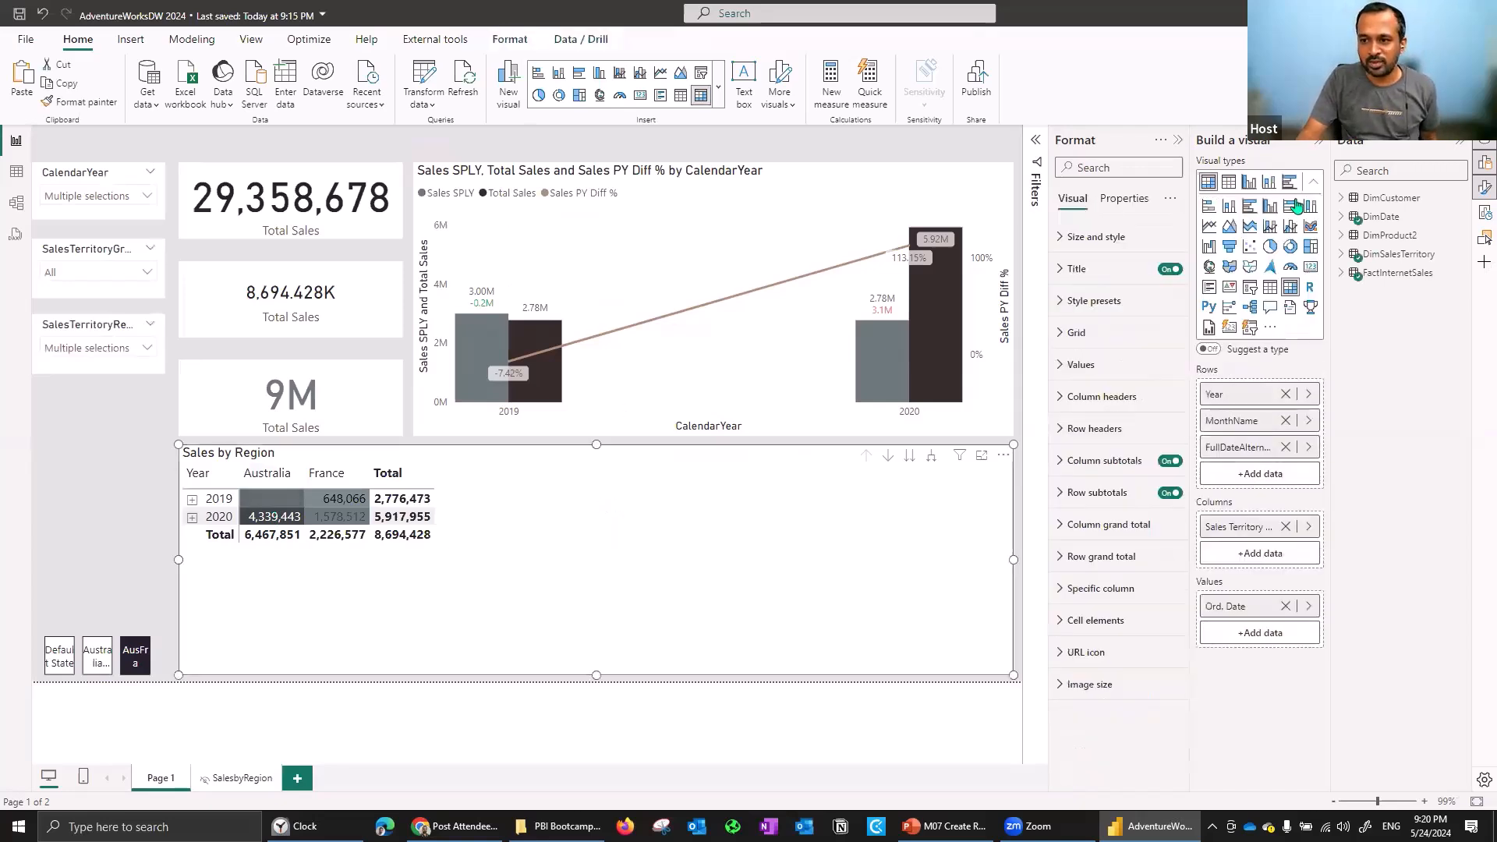
pyautogui.click(1248, 207)
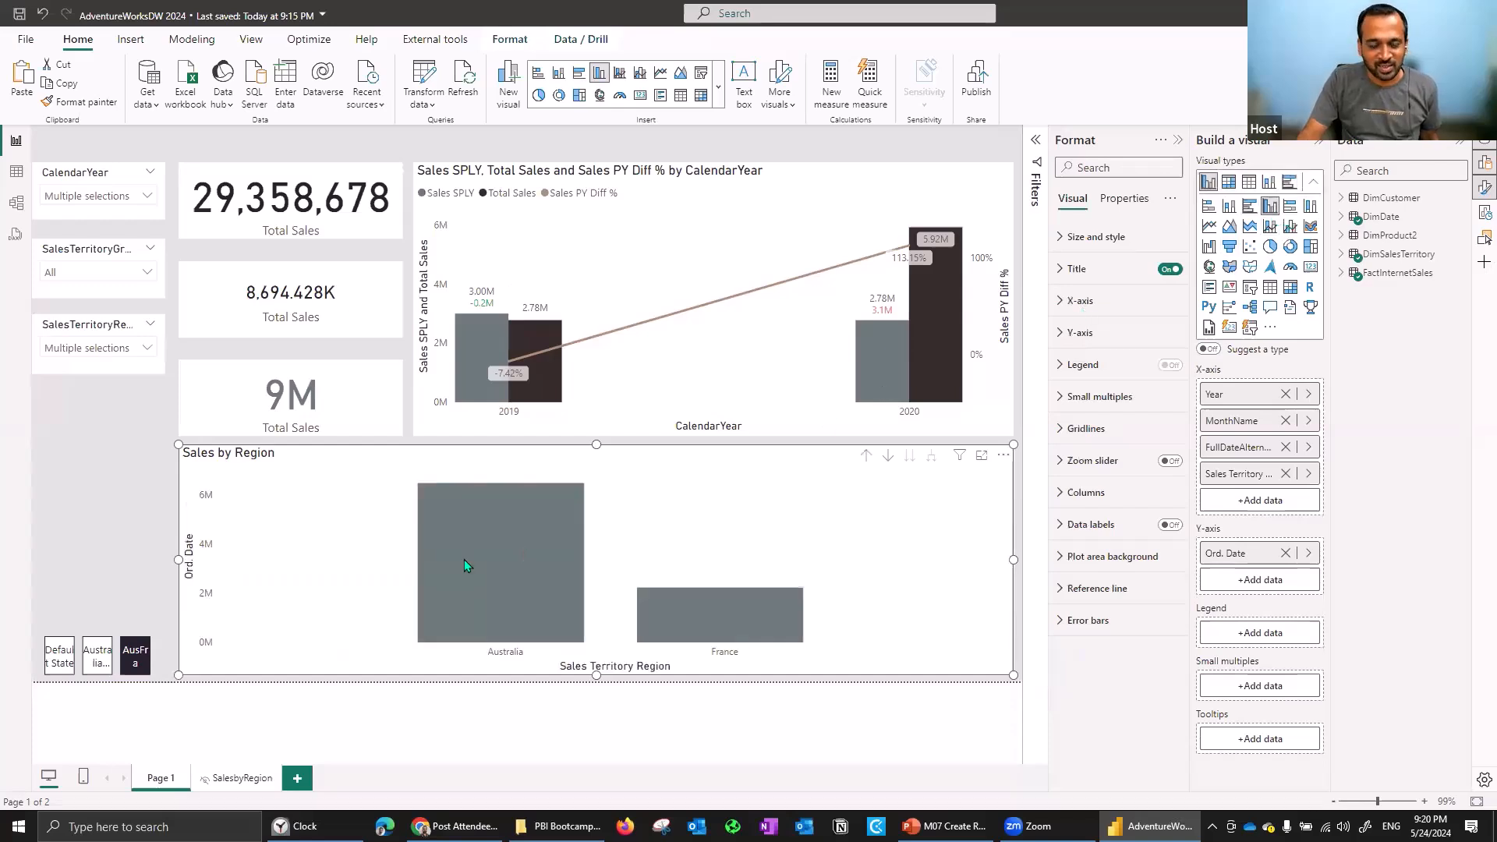
pyautogui.moveTo(466, 565)
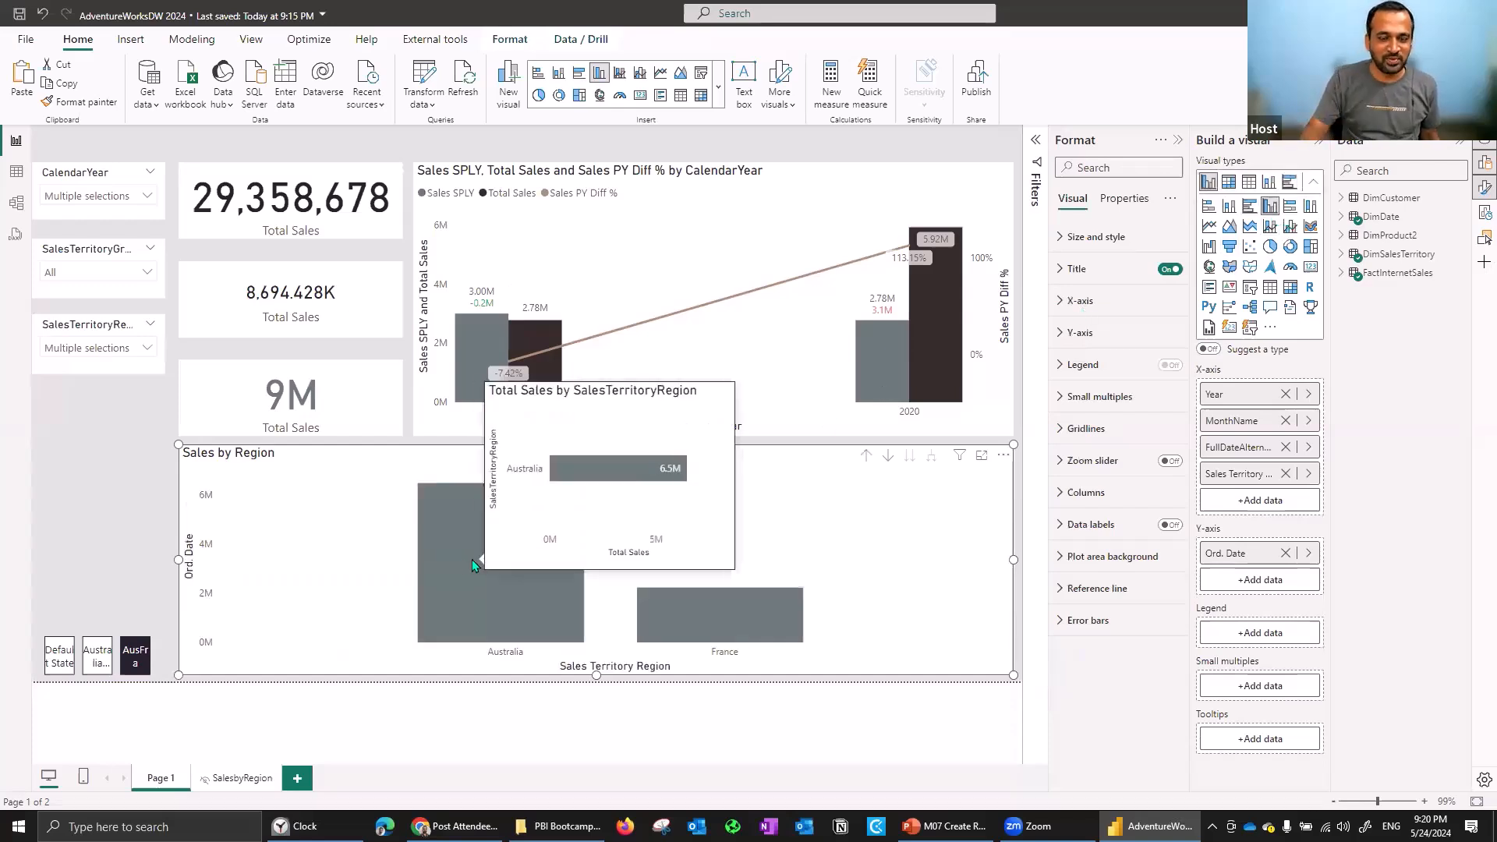
pyautogui.moveTo(647, 617)
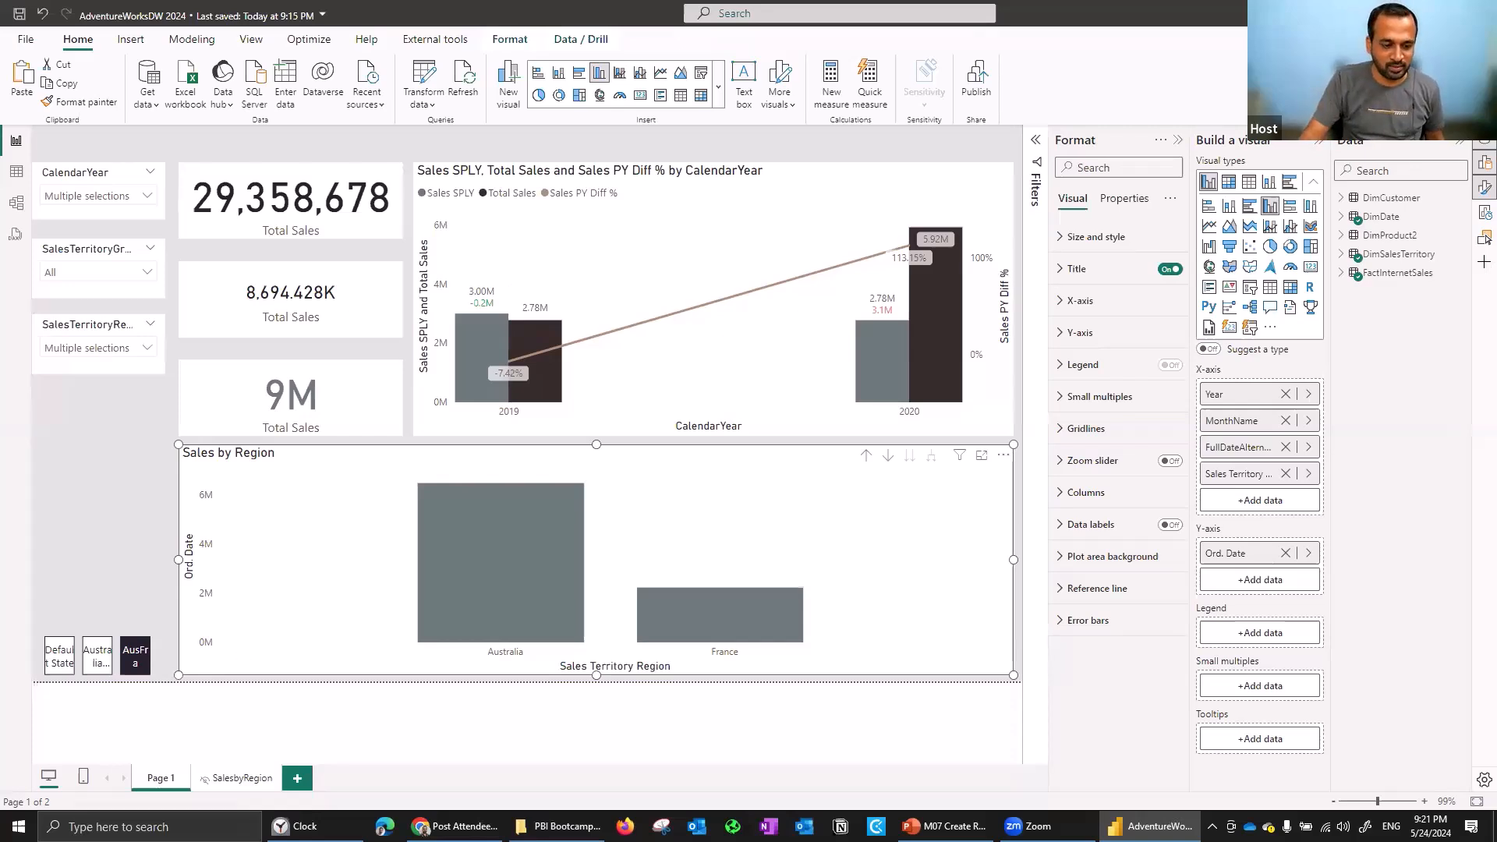
# Duplicate the SalesbyRegion page and rename the copy as Drillthrough.
pyautogui.rightClick(257, 781)
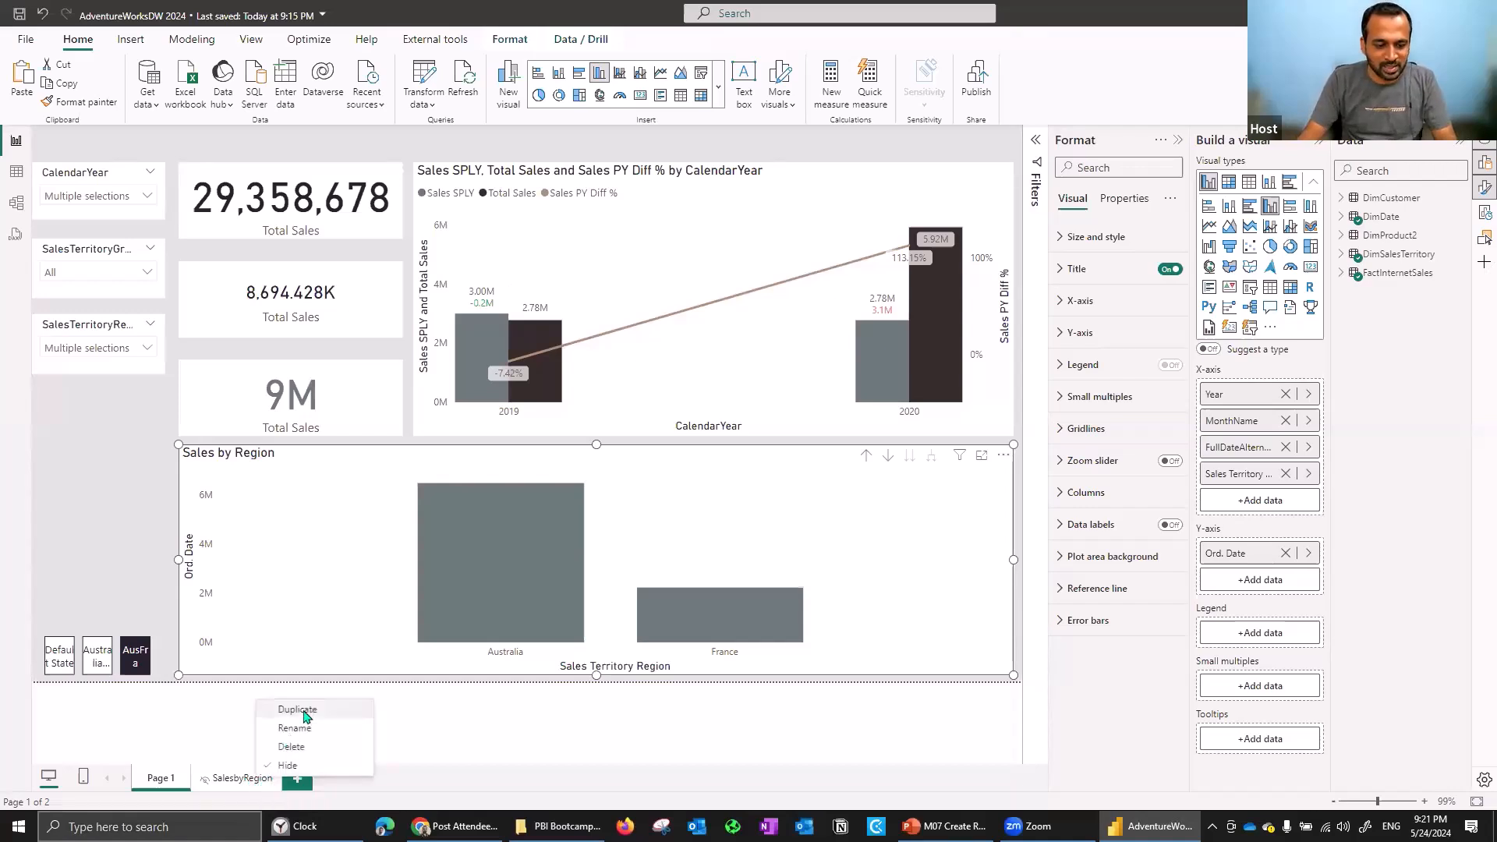
pyautogui.click(319, 782)
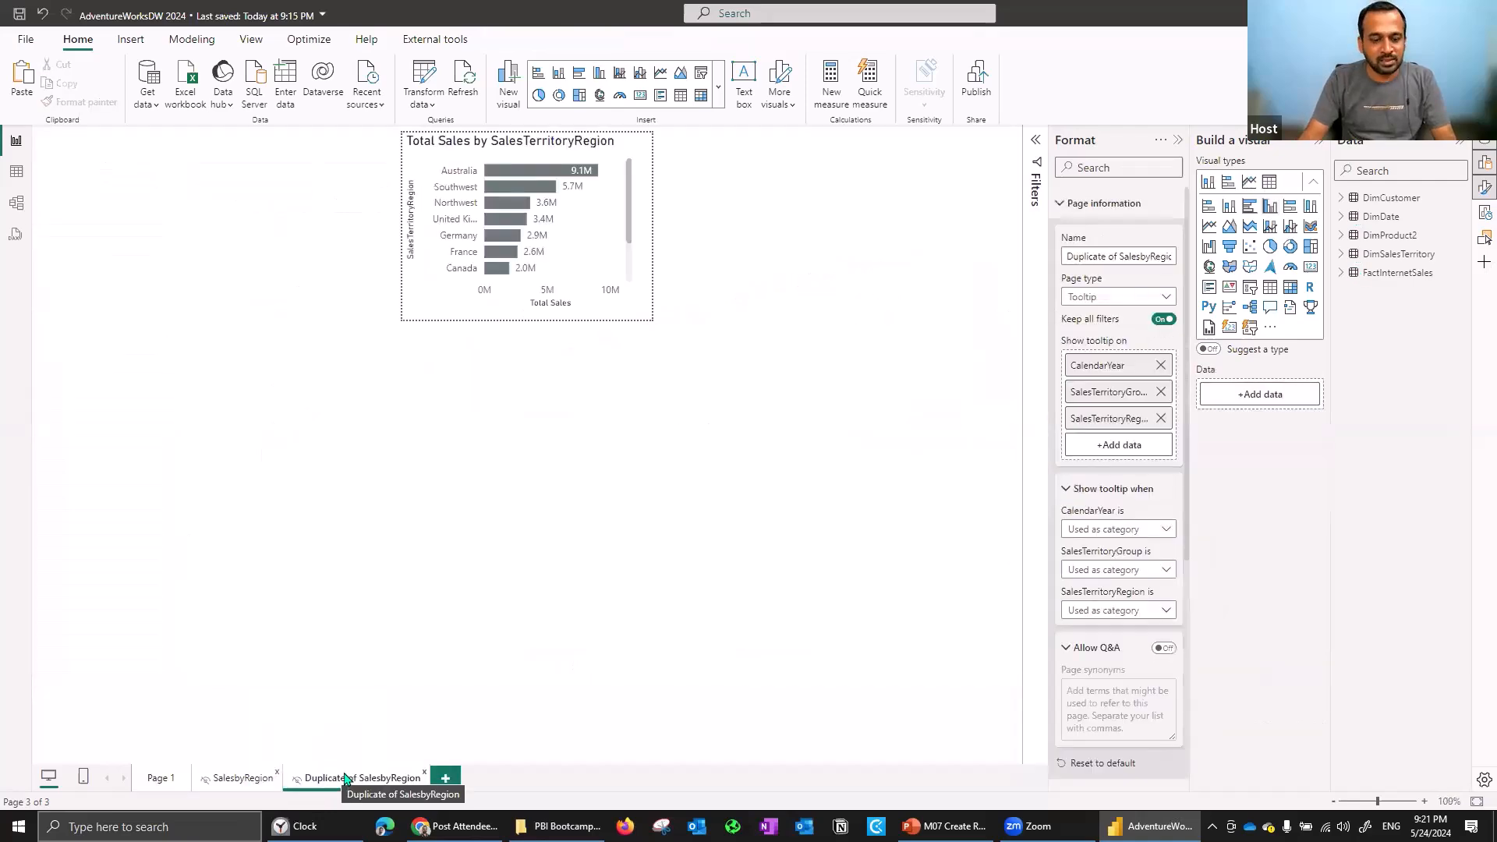
pyautogui.doubleClick(344, 776)
pyautogui.write('Dr')
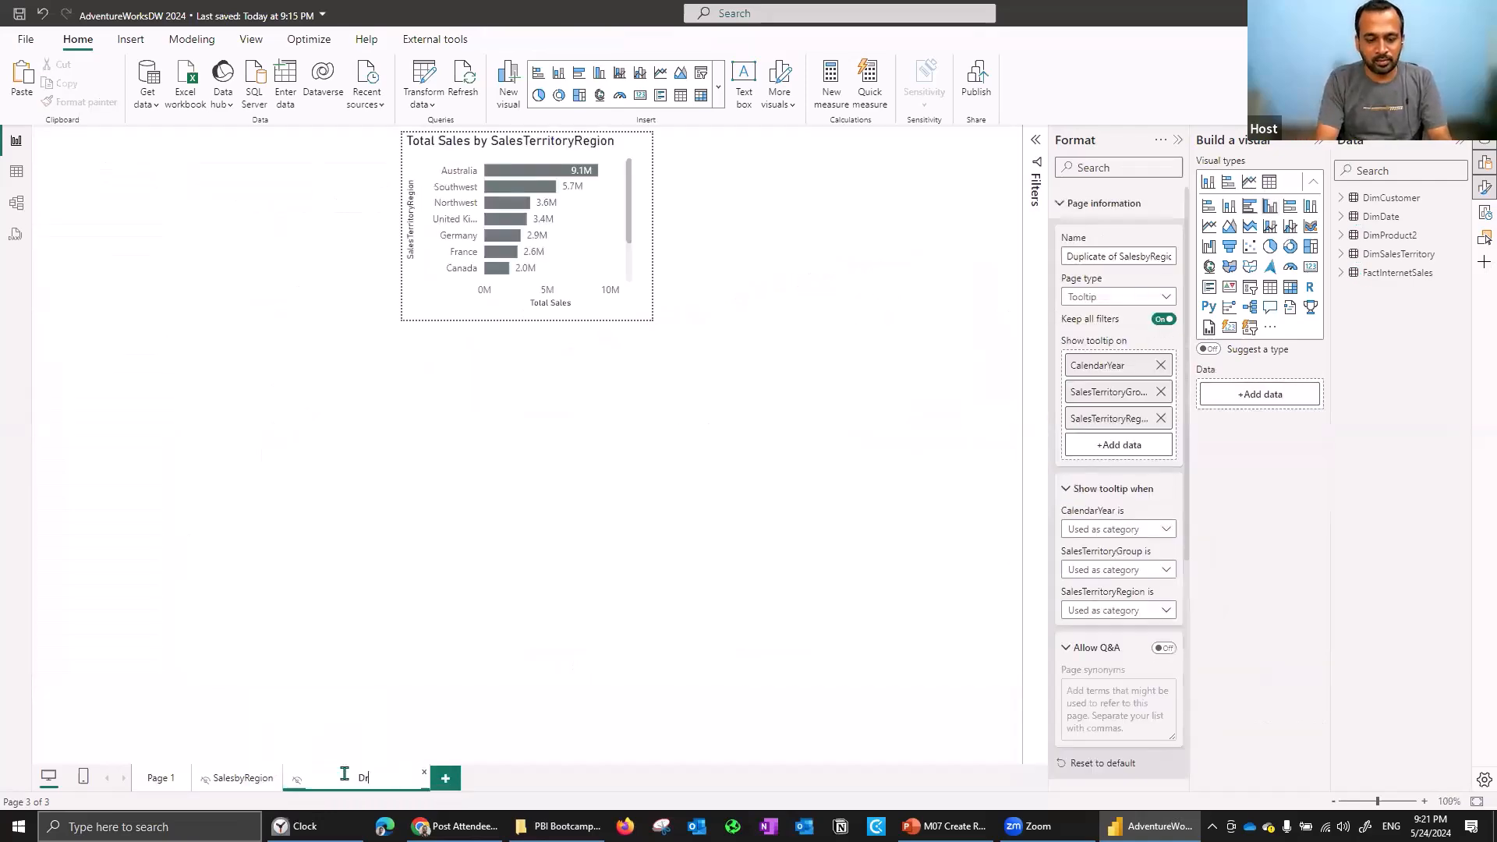
pyautogui.write('illthrough')
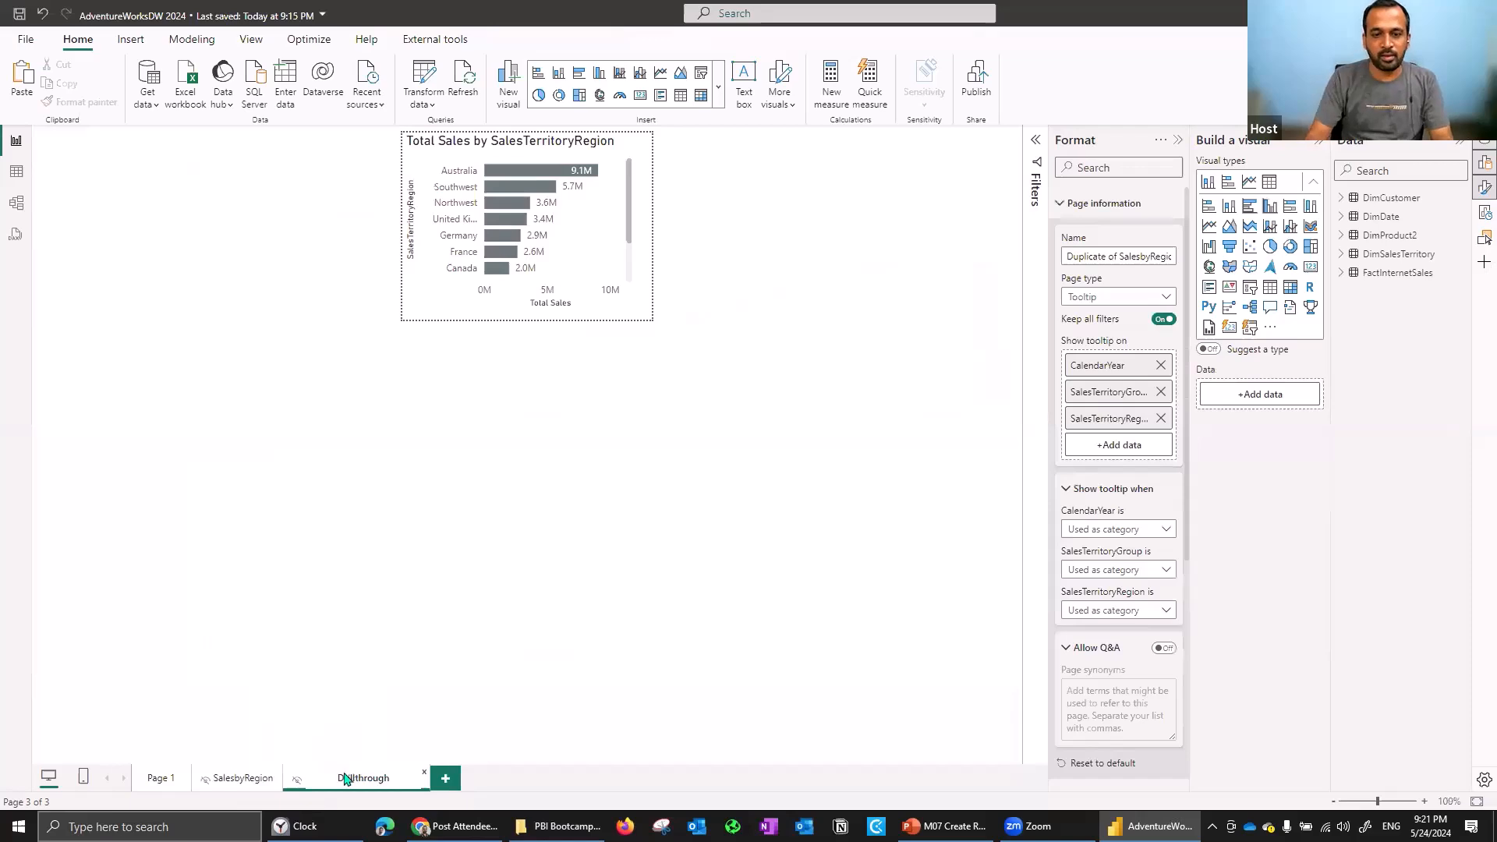
pyautogui.click(806, 507)
# Set the duplicated page's type to Drillthrough and its canvas type to 16:9.
pyautogui.click(1122, 300)
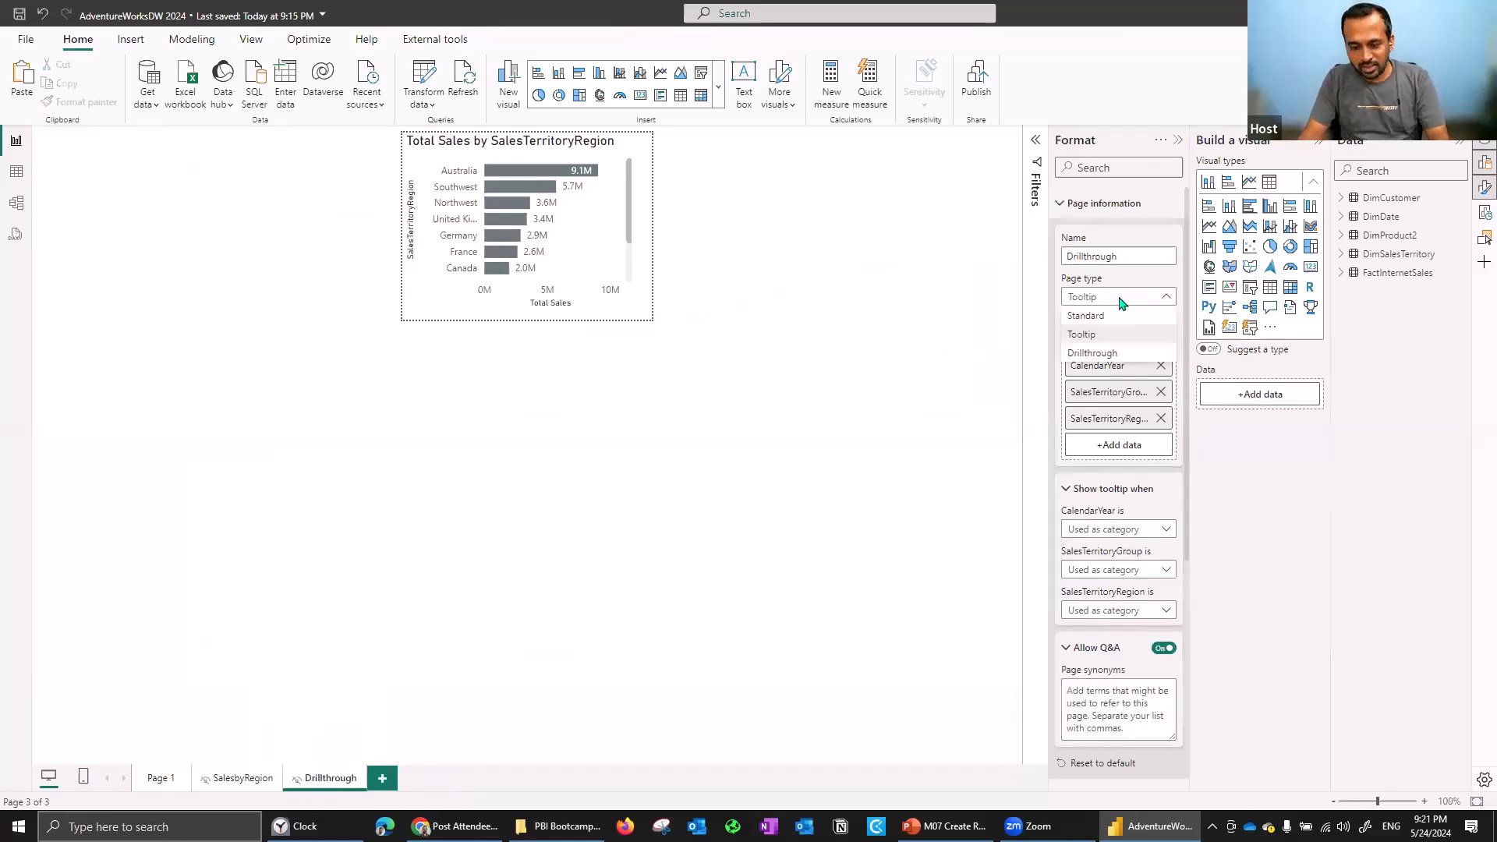
pyautogui.click(1105, 354)
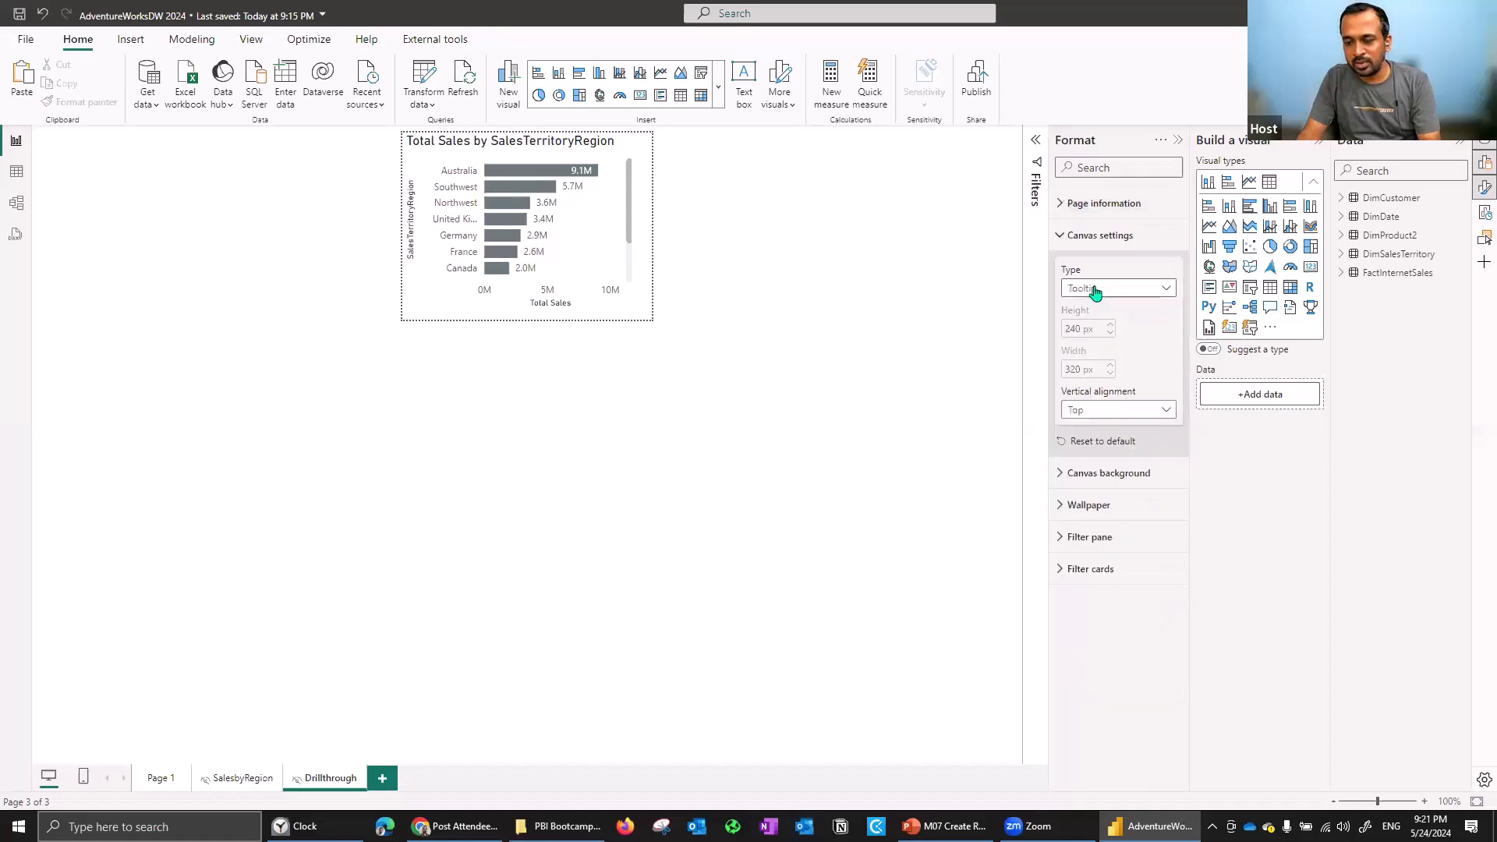
pyautogui.click(1116, 293)
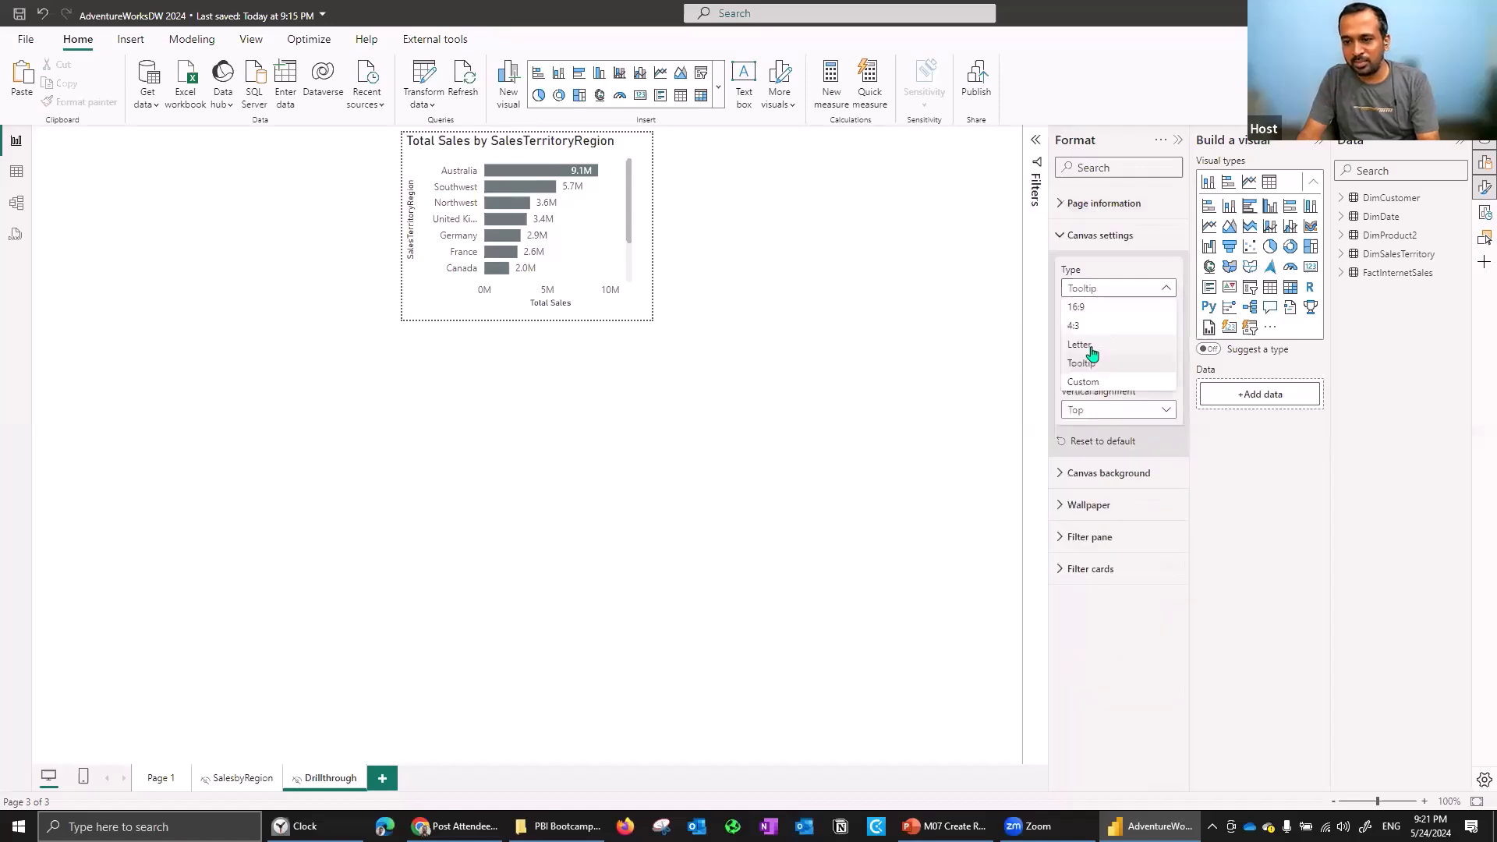
pyautogui.click(1102, 309)
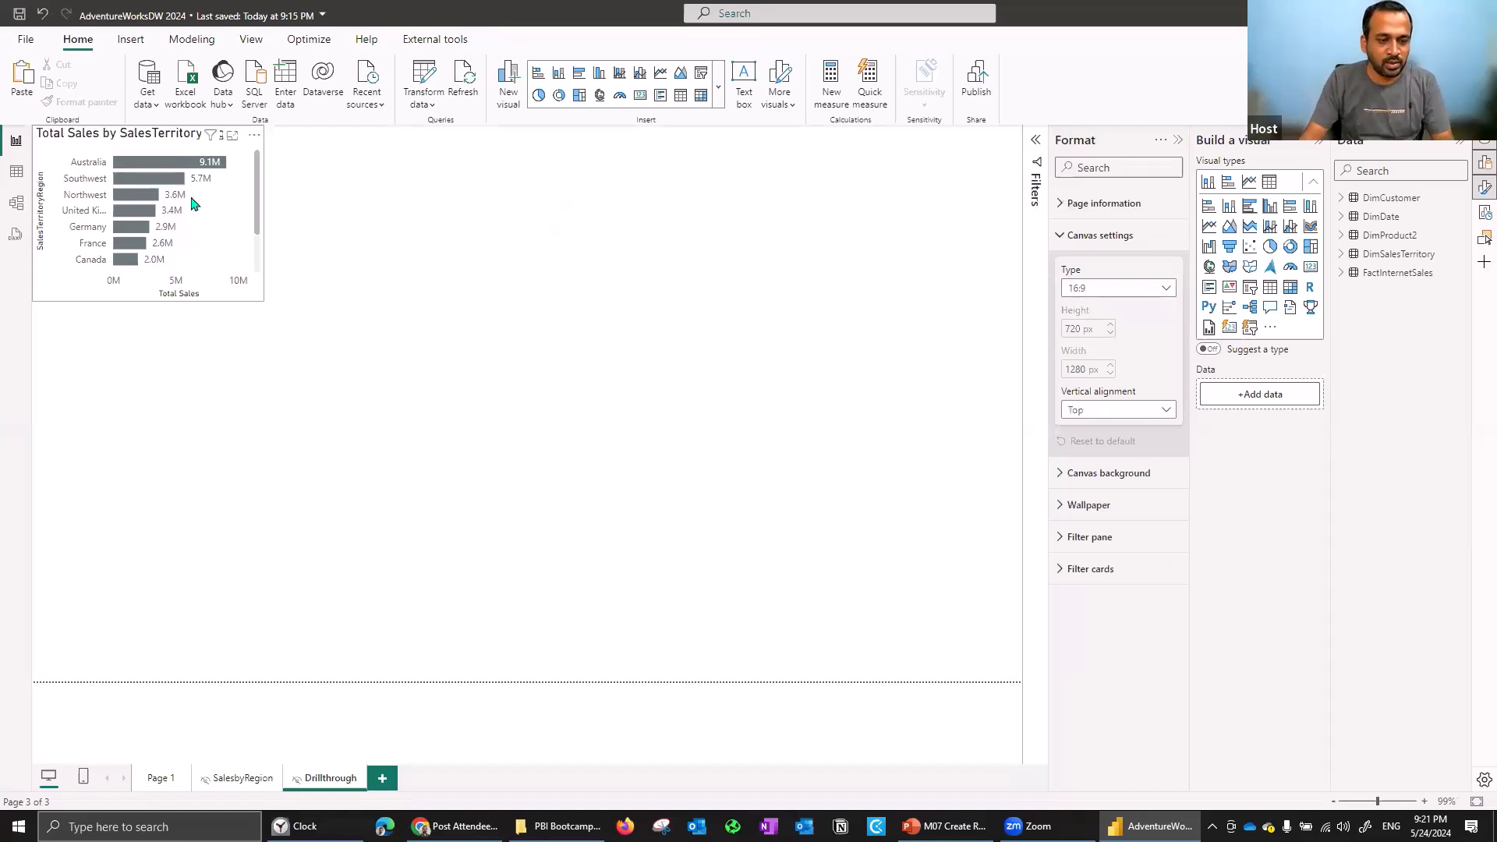
# Move the Total Sales by SalesTerritoryRegion bar chart inward from the page corner and enlarge it.
pyautogui.moveTo(223, 196); pyautogui.dragTo(302, 290)
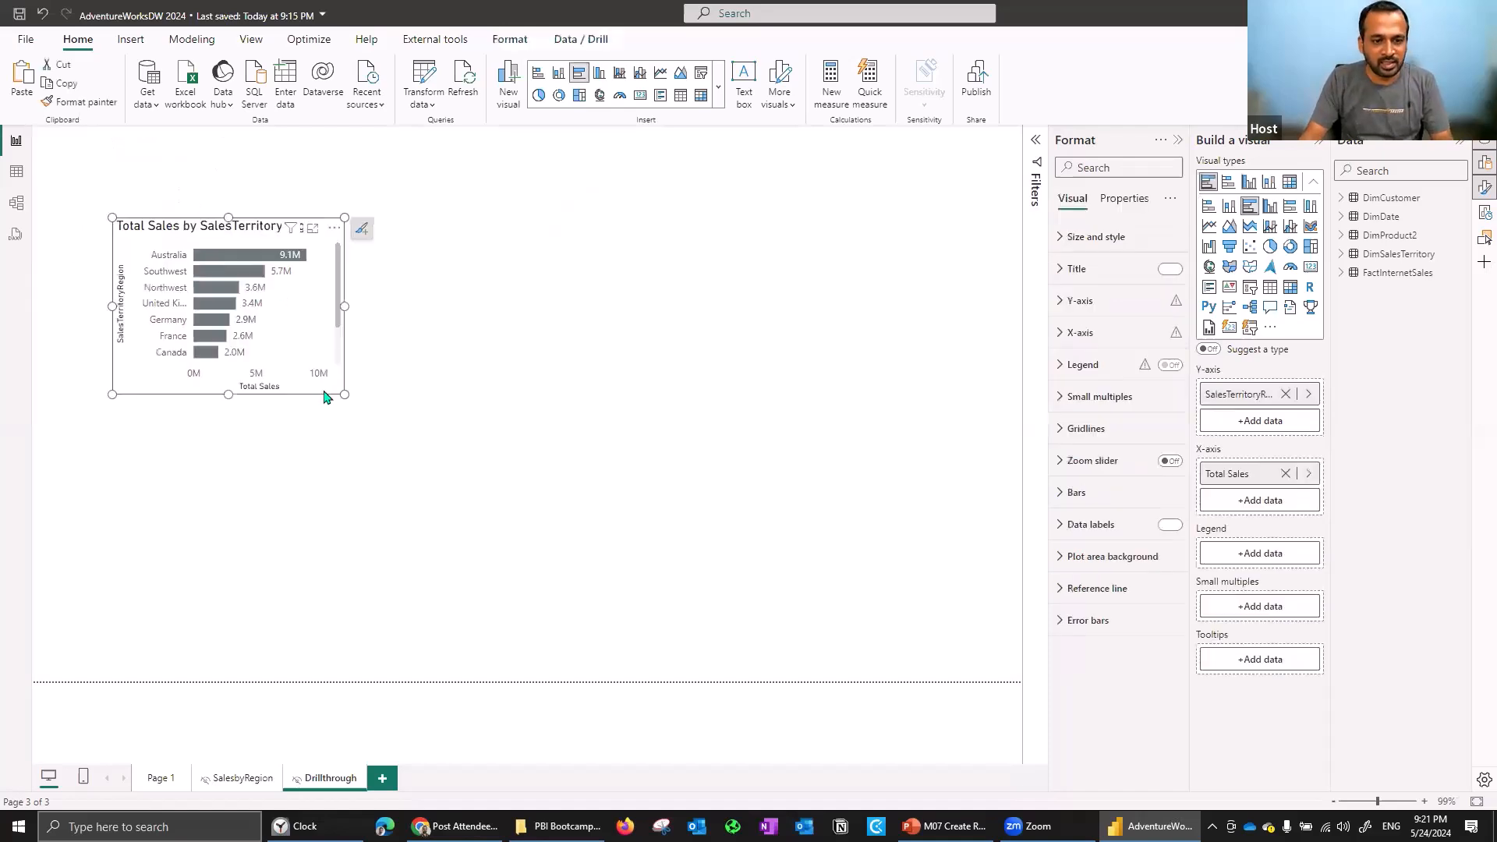
pyautogui.click(344, 396)
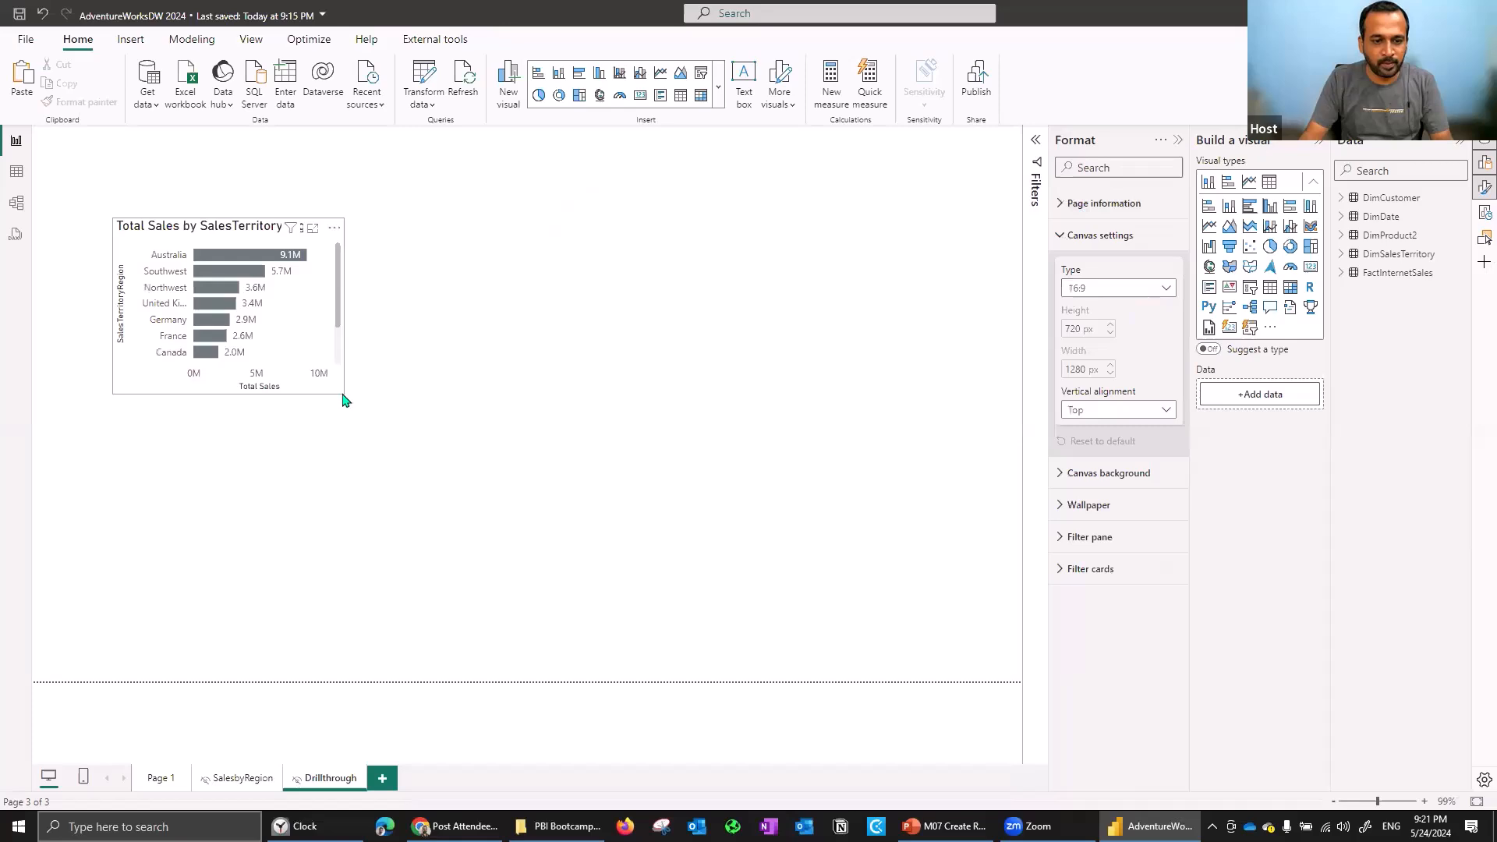
pyautogui.click(344, 396)
pyautogui.moveTo(347, 393); pyautogui.dragTo(483, 539)
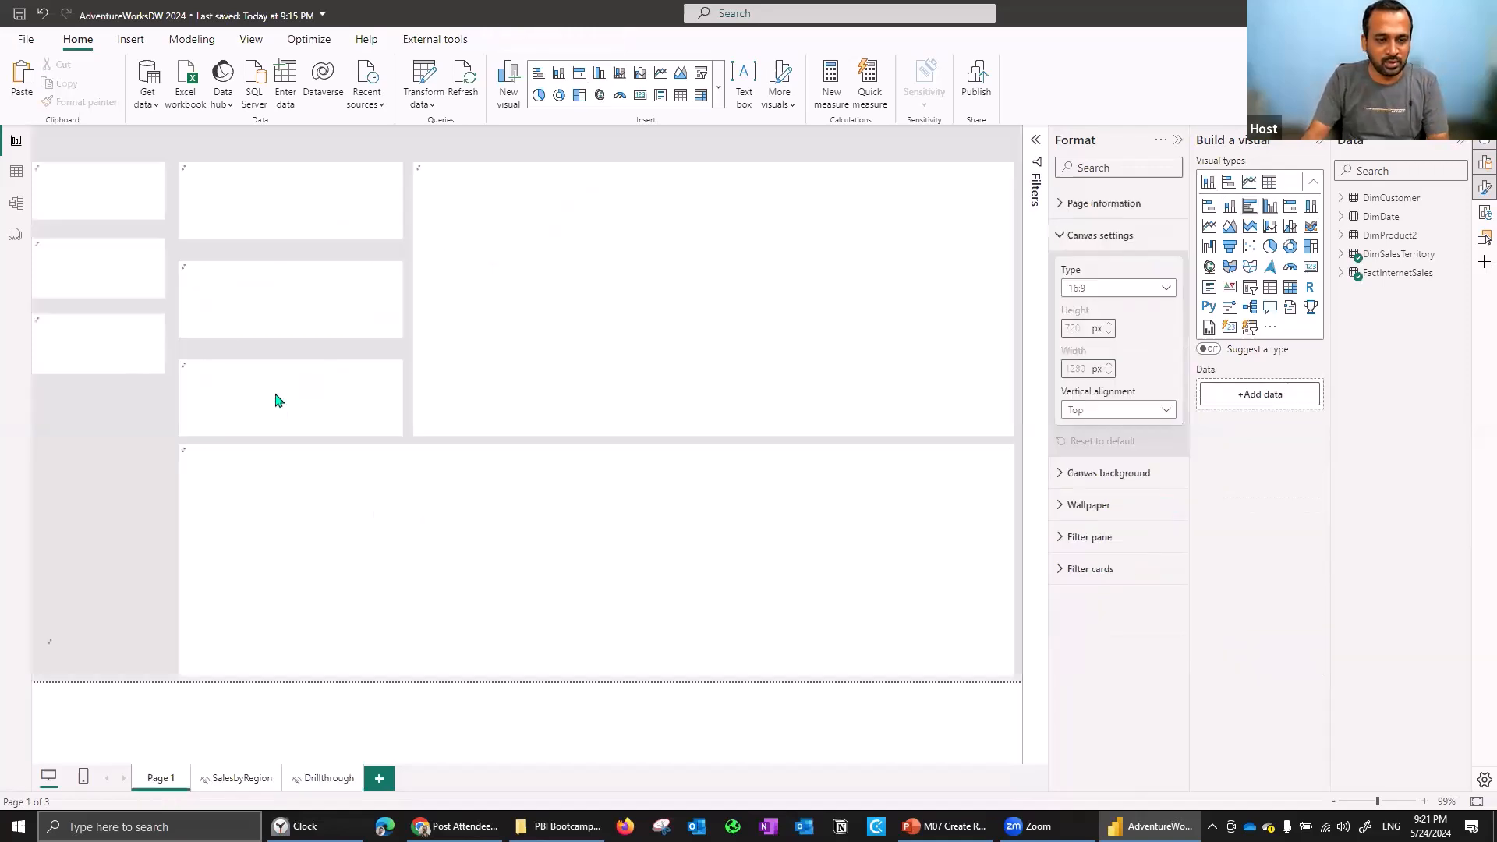
# Copy the lowest Total Sales card from Page 1 to the Drillthrough page and place it beside the bar chart.
pyautogui.click(283, 373)
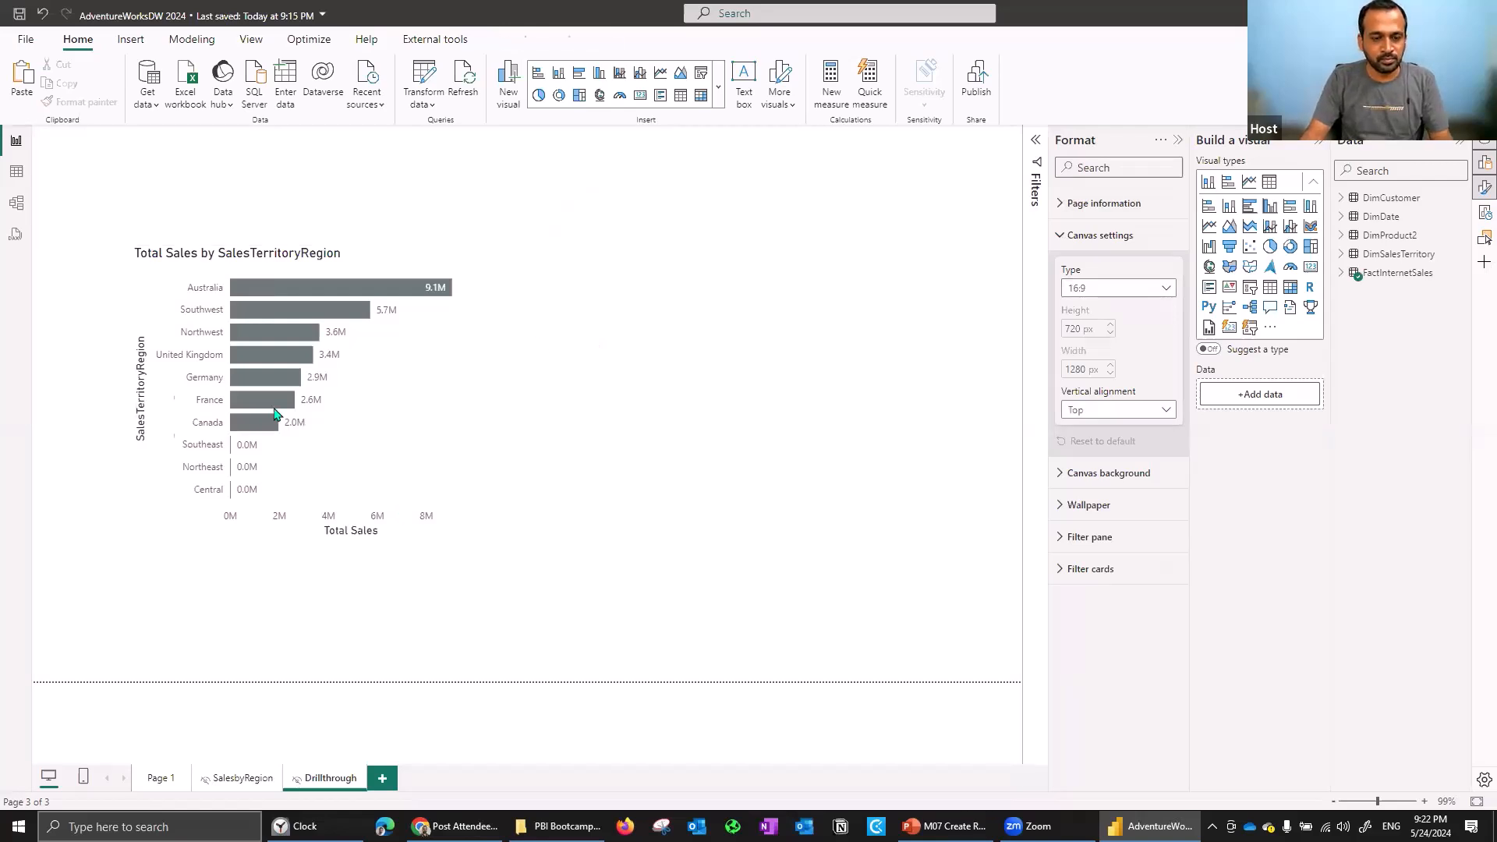
pyautogui.hotkey('ctrl', 'v')
pyautogui.moveTo(314, 409); pyautogui.dragTo(604, 410)
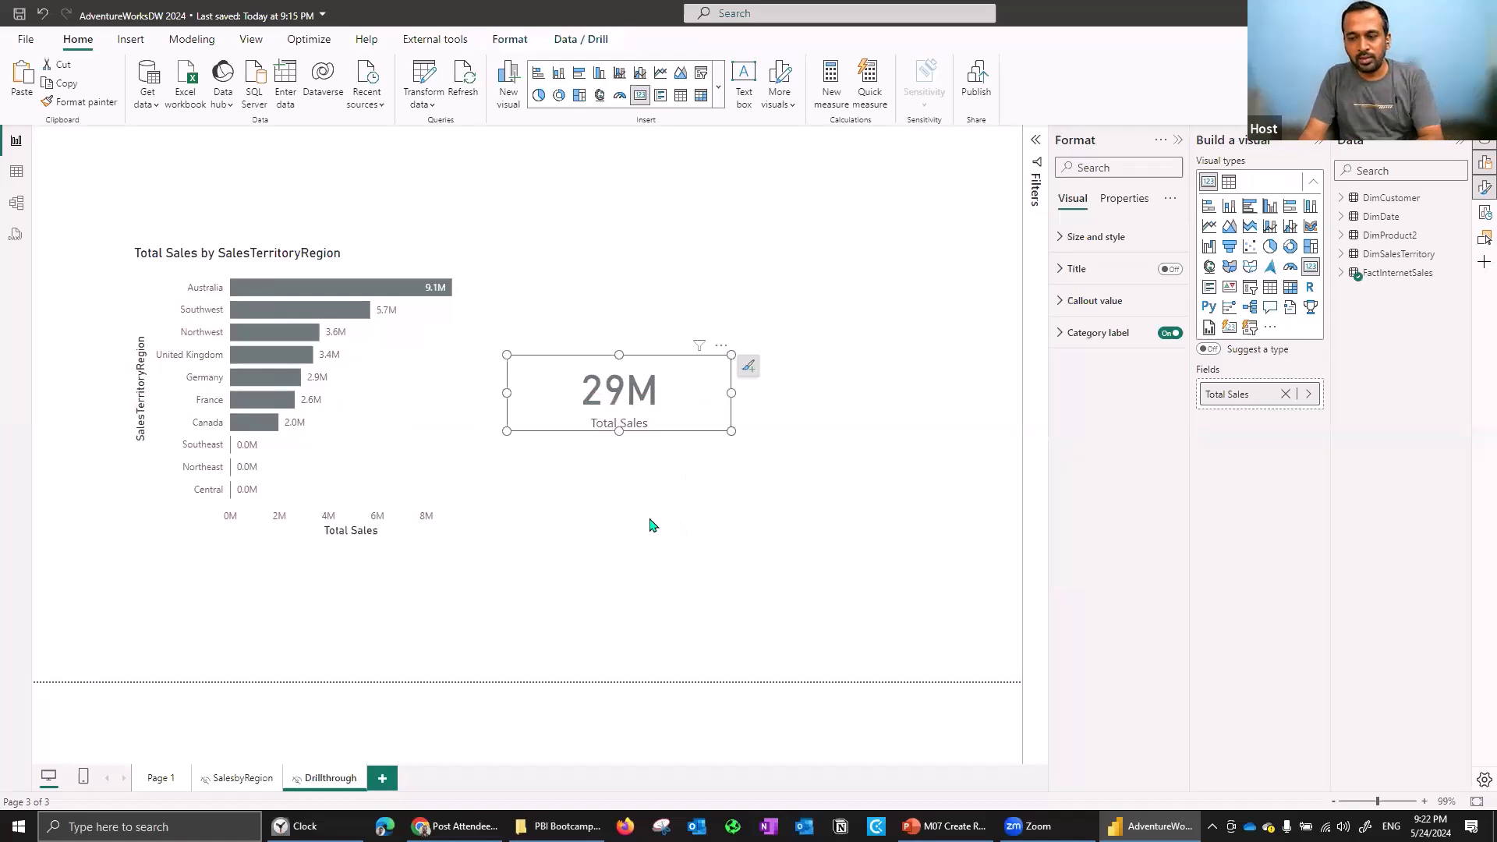
pyautogui.press('Escape')
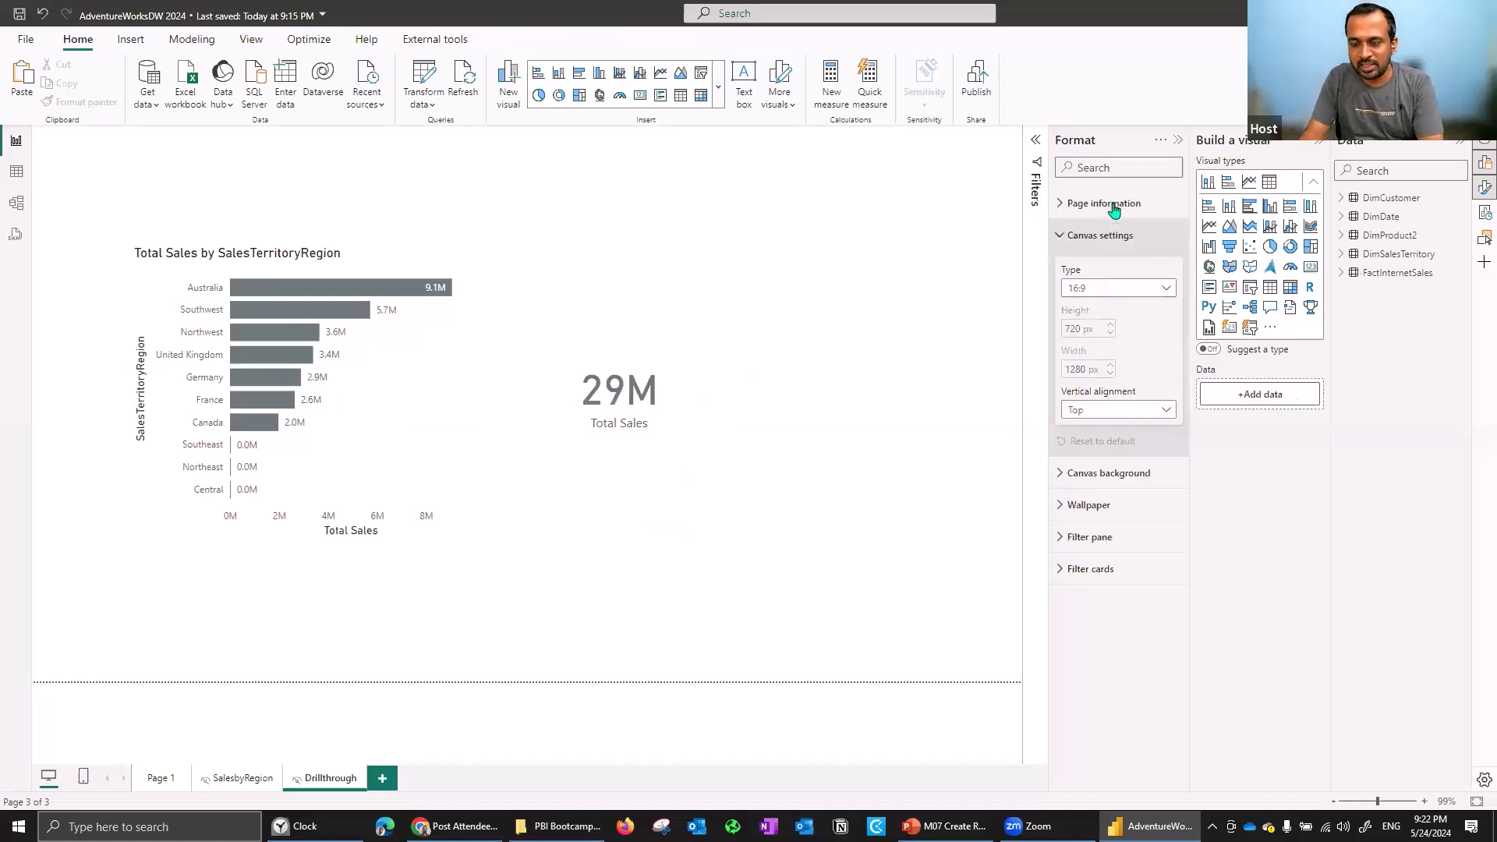
# Review the Drillthrough page's information settings and check the drill-through targets offered for the 2019 Sales SPLY column on Page 1.
pyautogui.click(1111, 204)
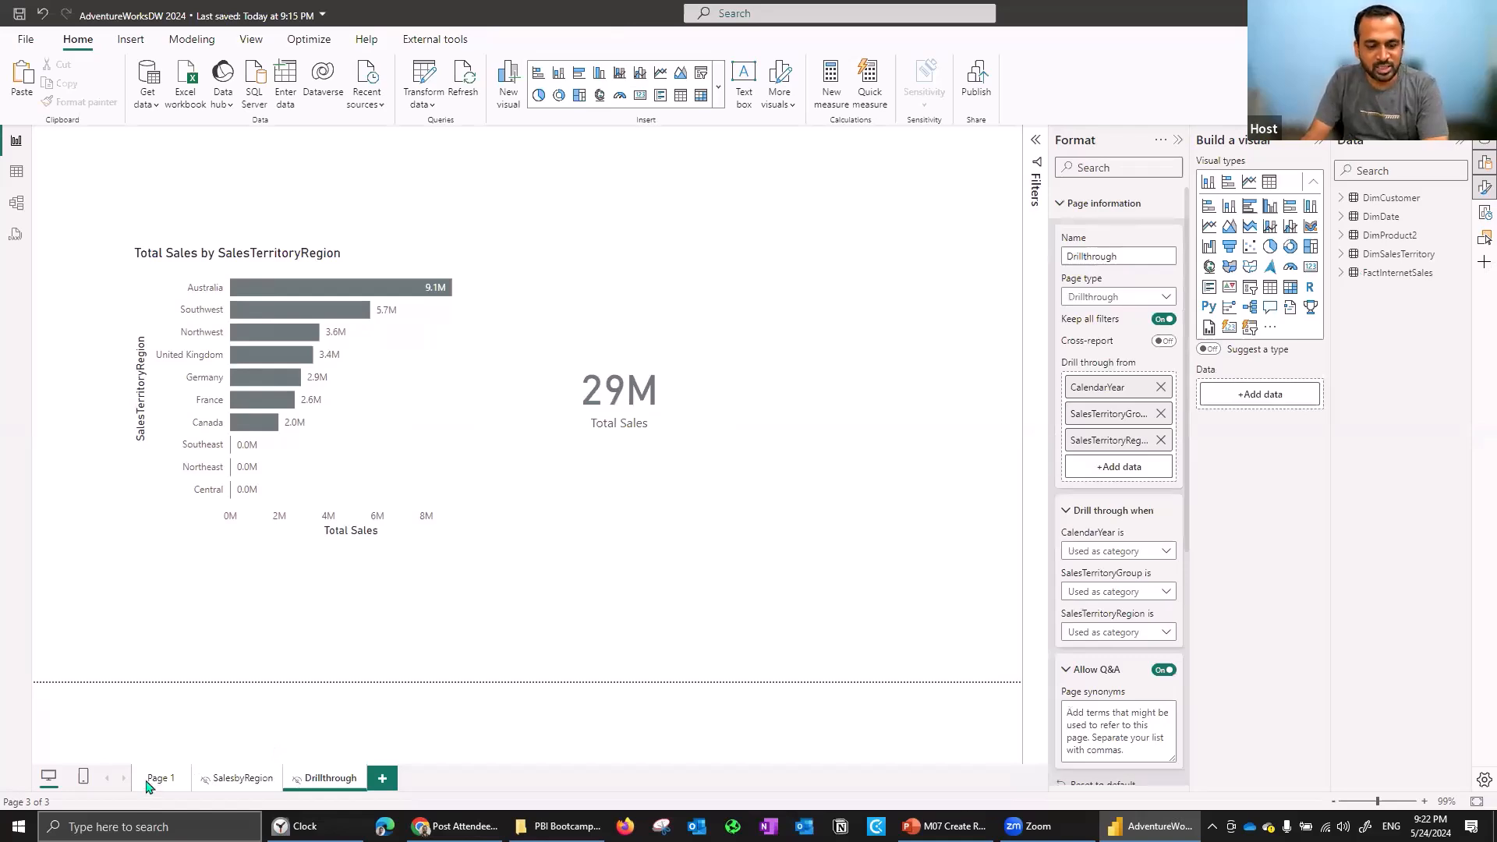
pyautogui.click(157, 779)
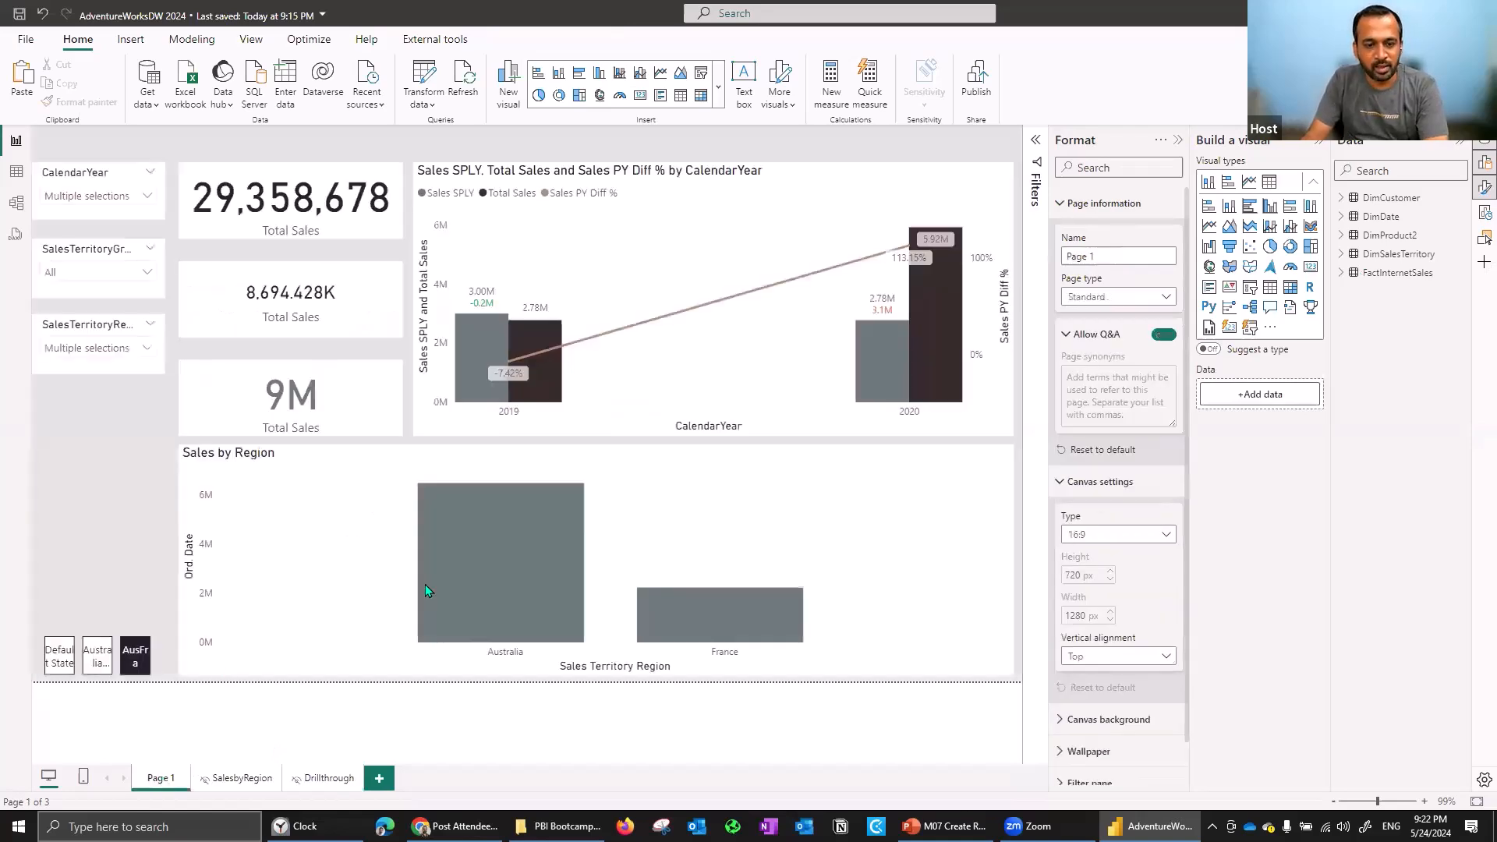
pyautogui.click(483, 545)
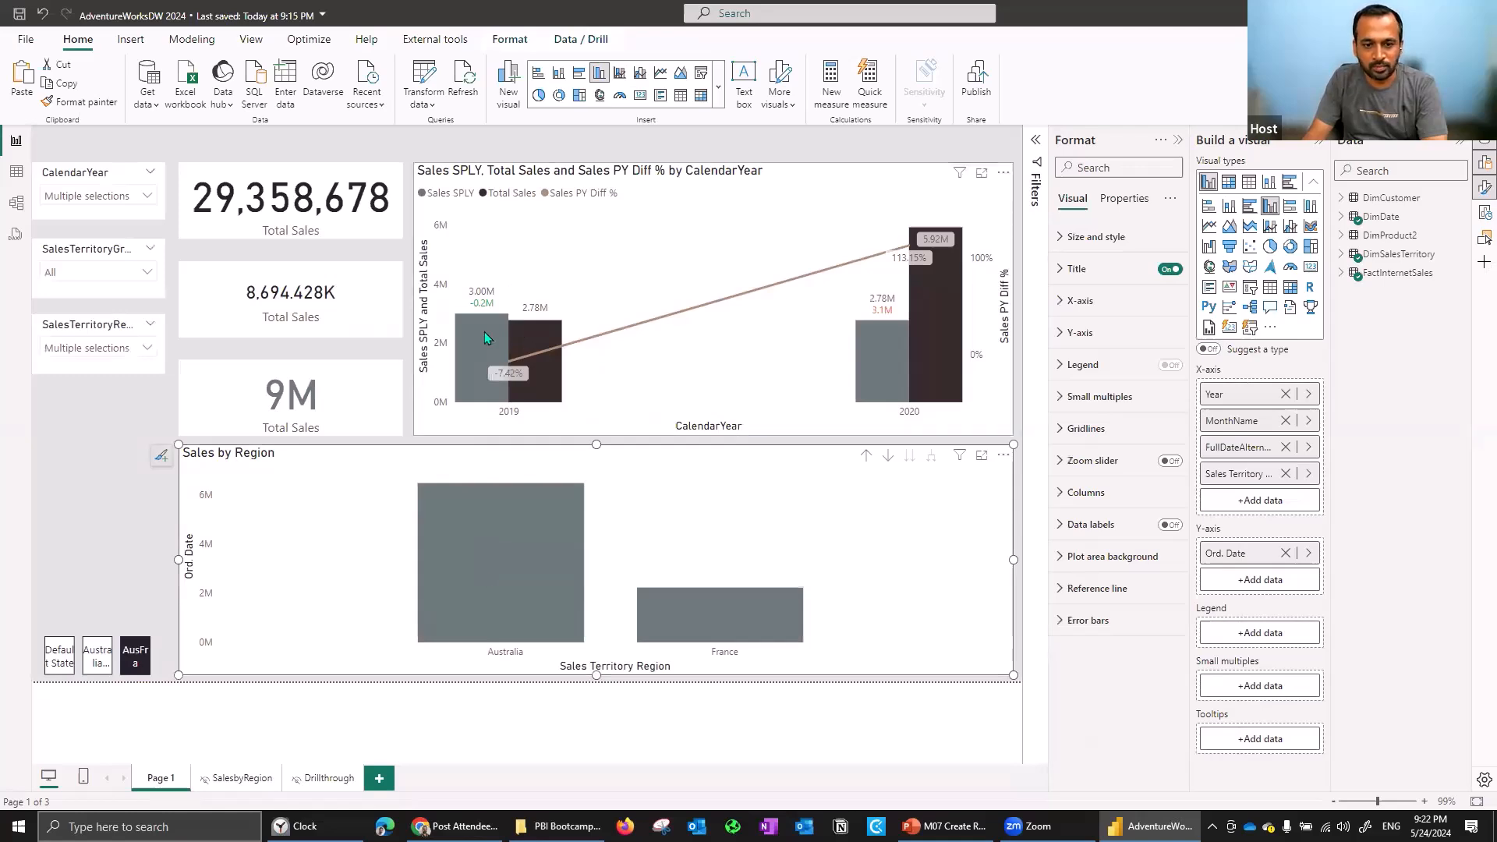
pyautogui.moveTo(484, 332)
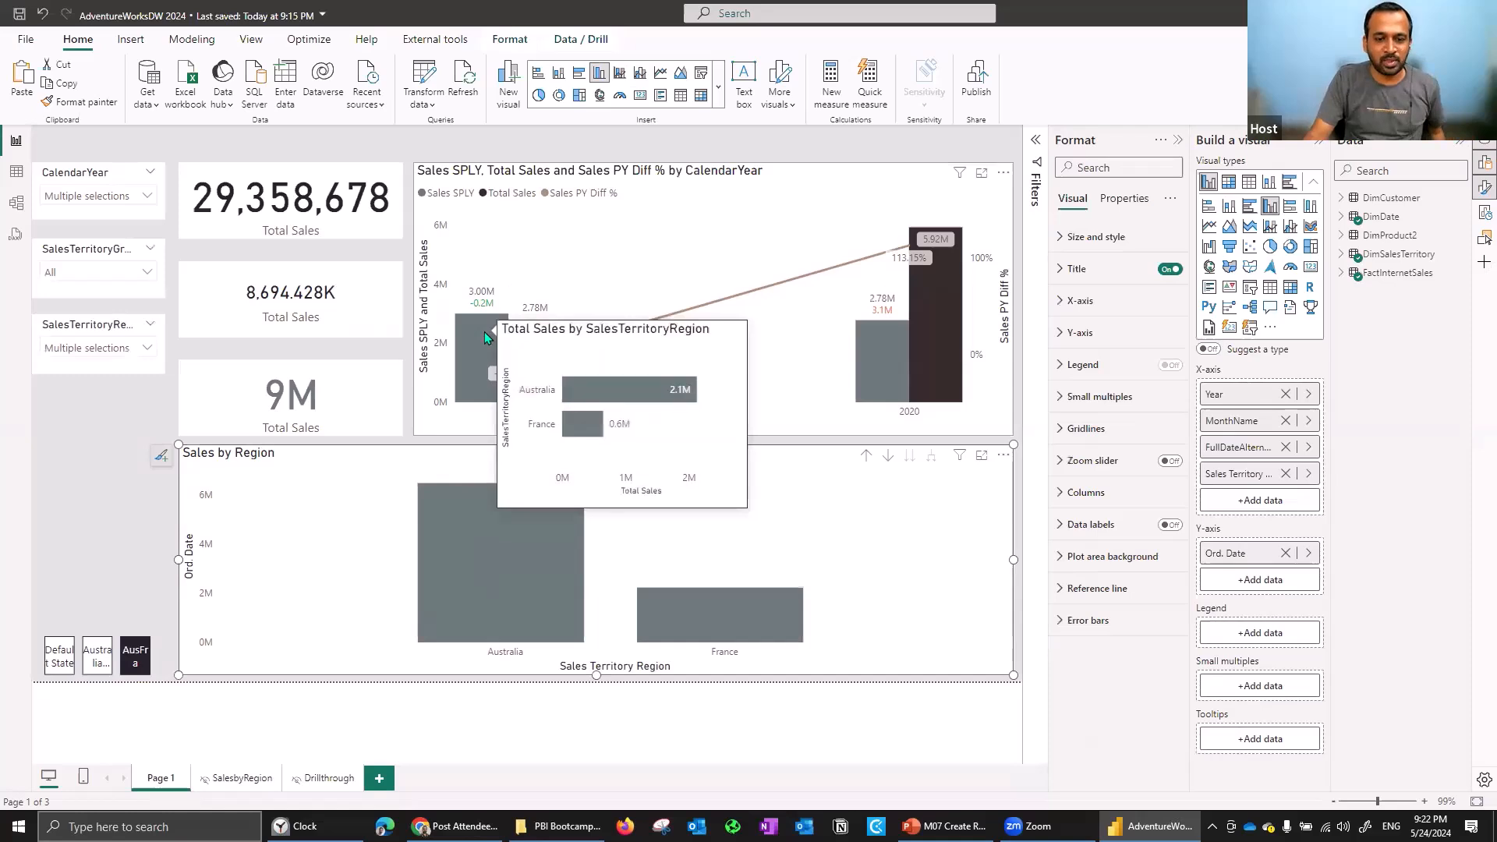
pyautogui.click(473, 343)
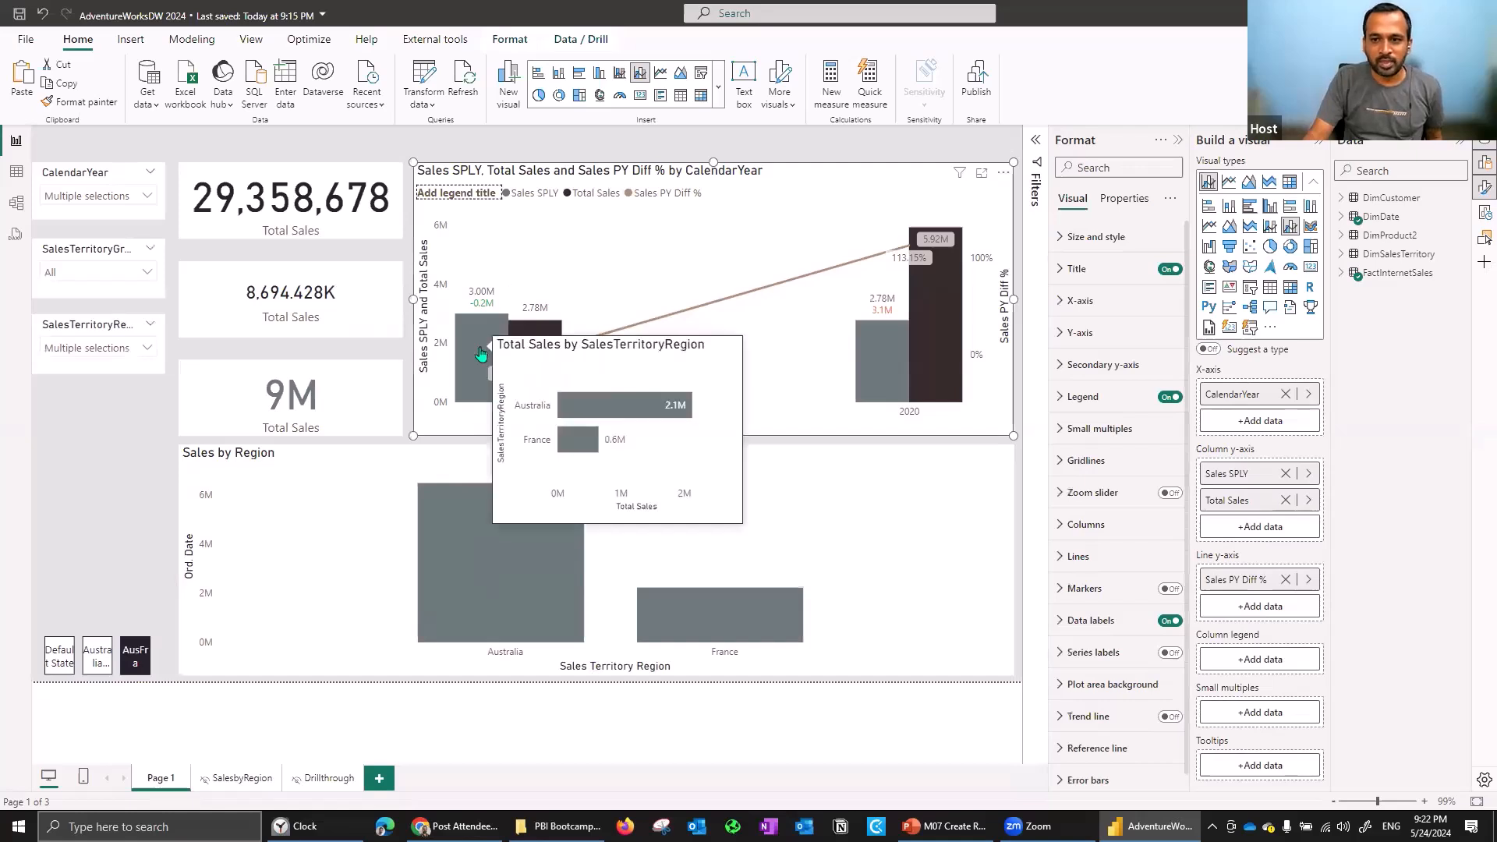
pyautogui.rightClick(479, 353)
pyautogui.rightClick(479, 353)
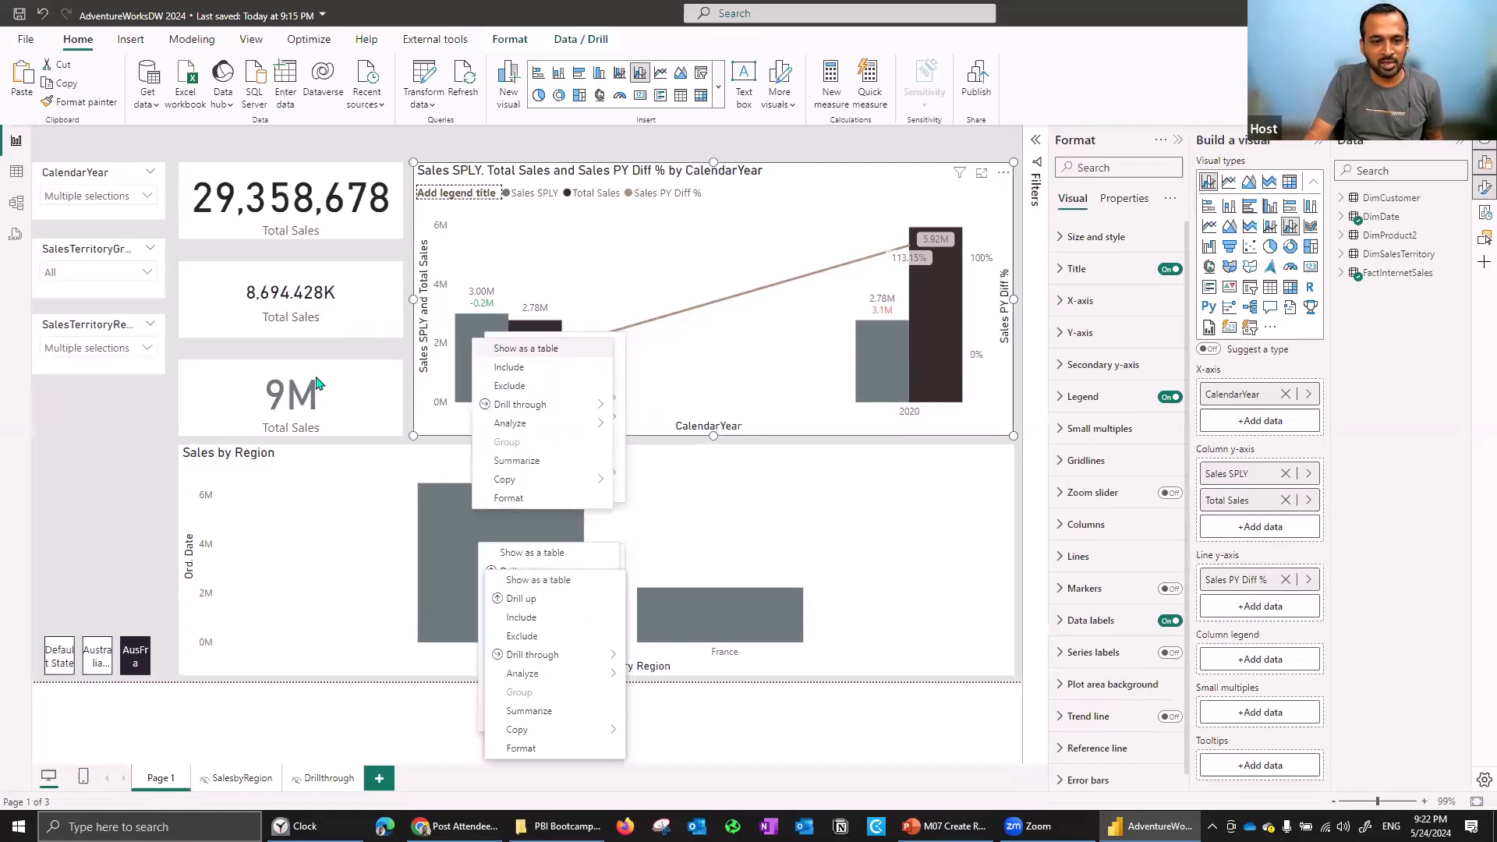
pyautogui.click(471, 366)
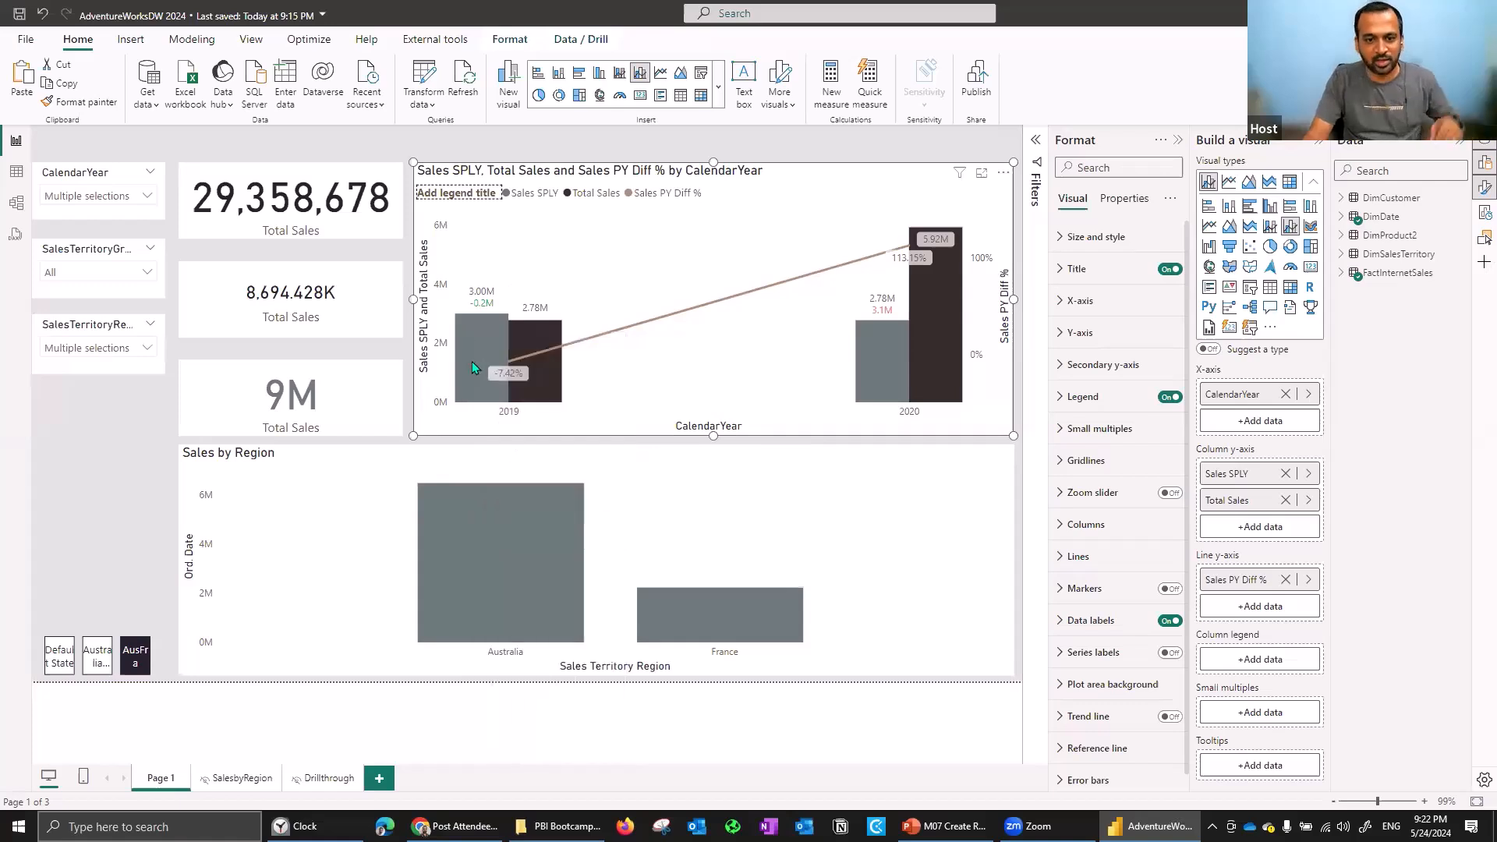
pyautogui.rightClick(479, 343)
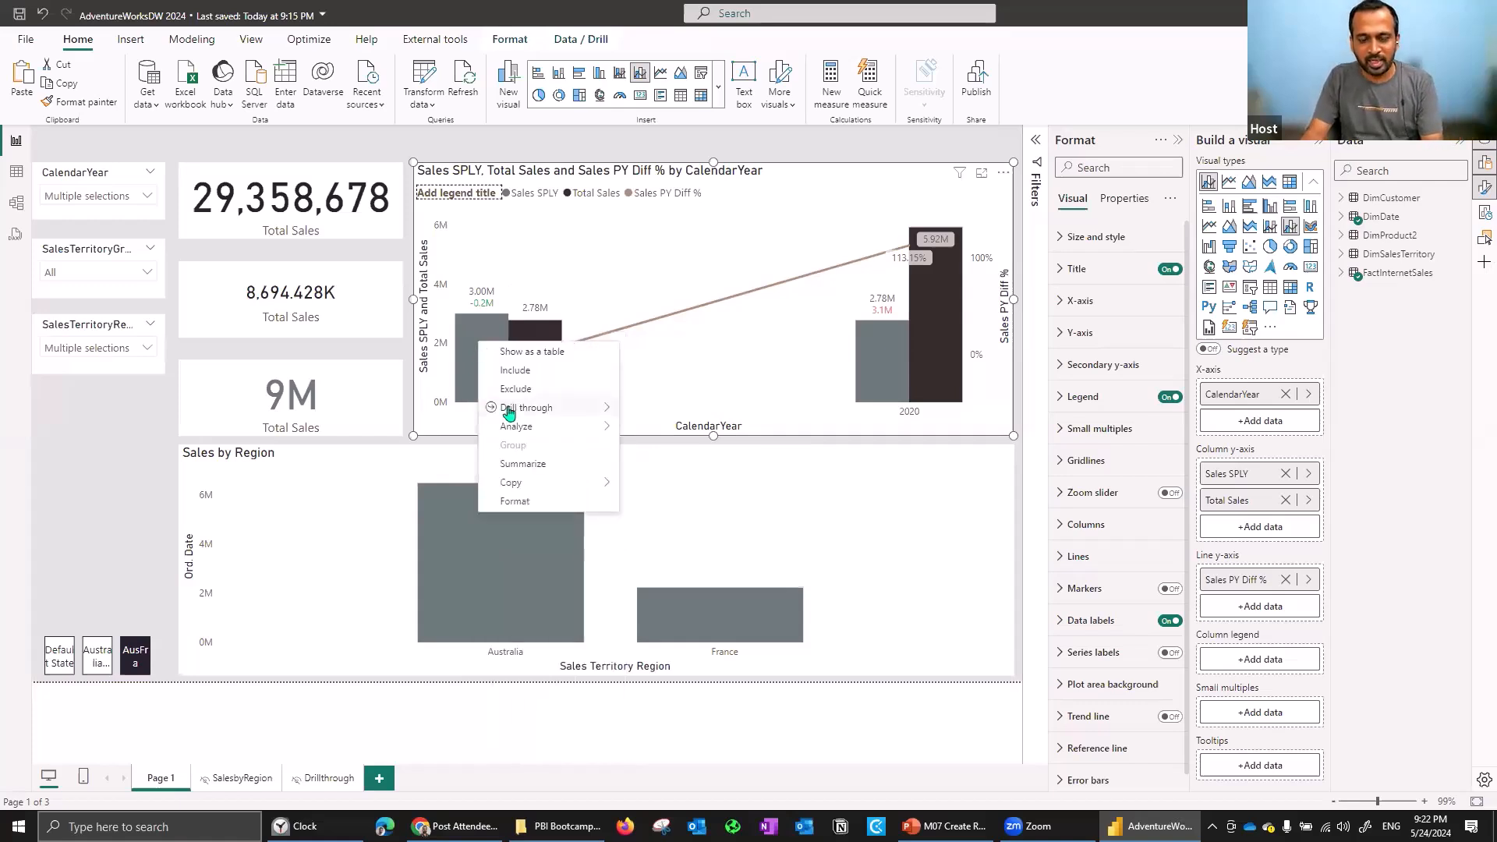
pyautogui.moveTo(508, 411)
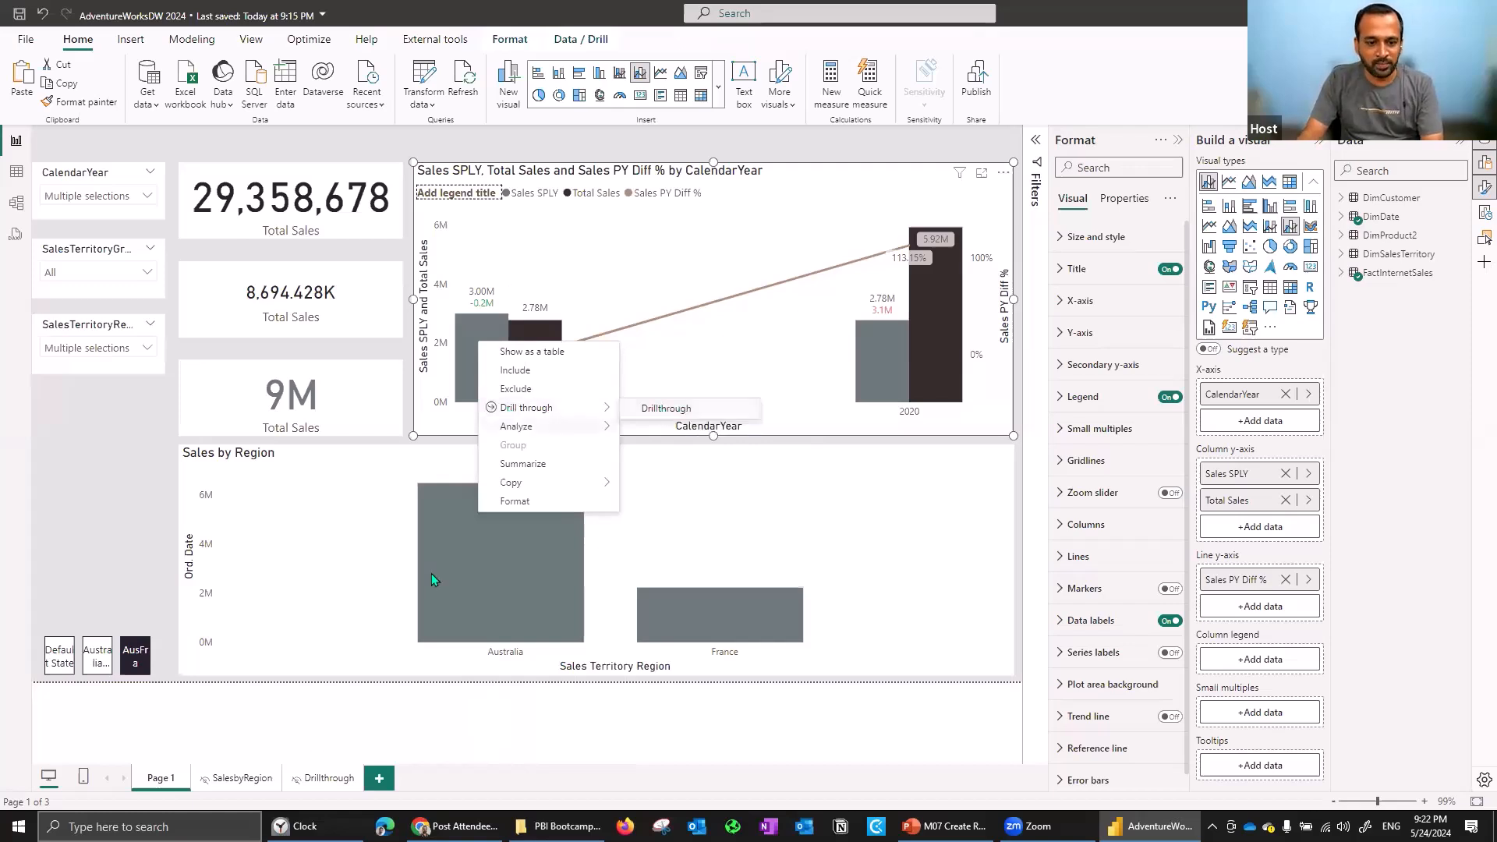
# Rename the Drillthrough page as Page2.
pyautogui.doubleClick(331, 779)
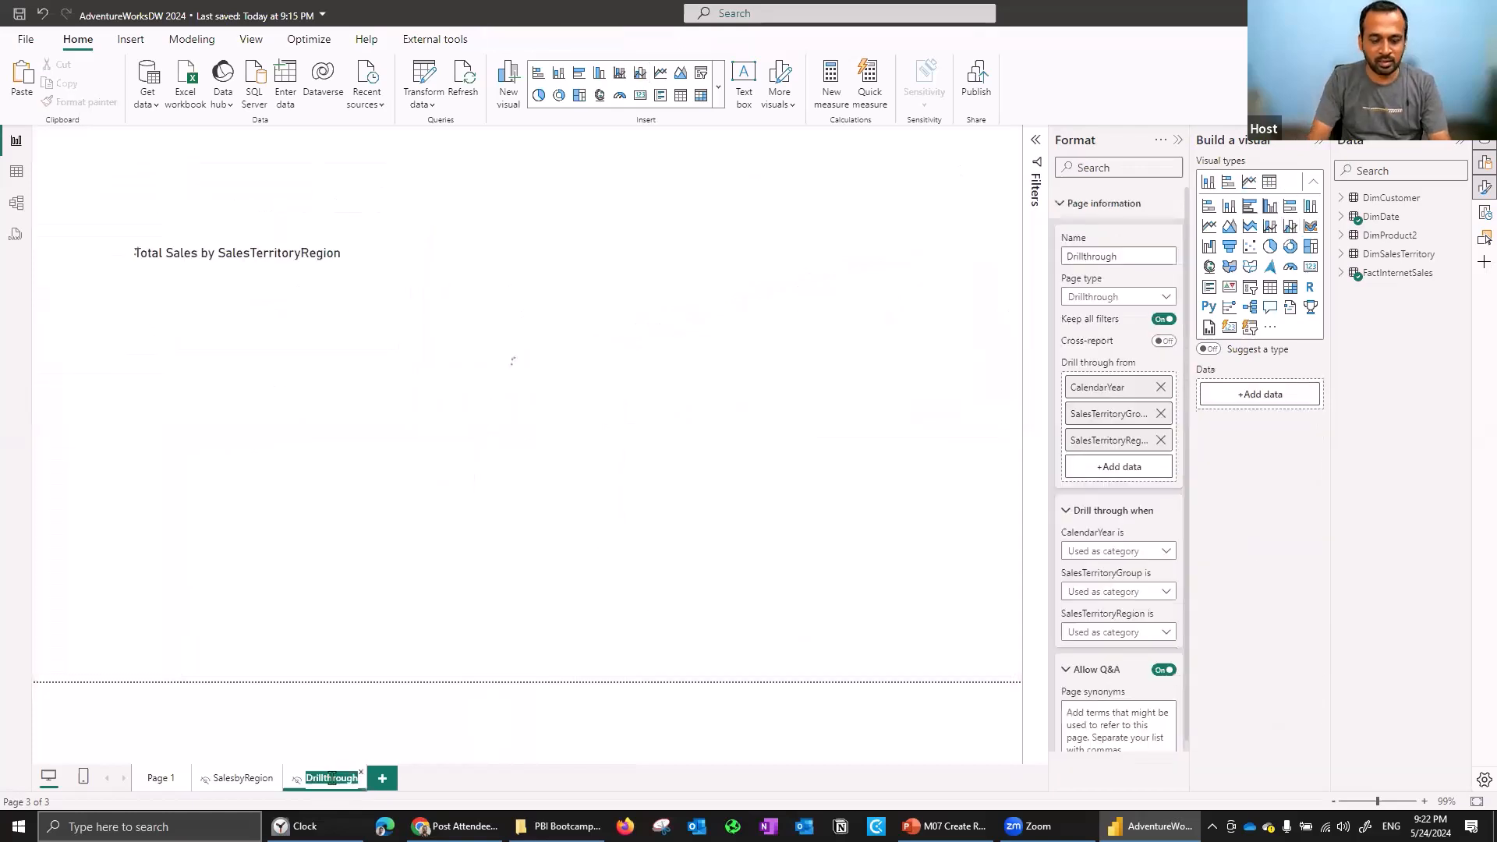
pyautogui.write('Page 2')
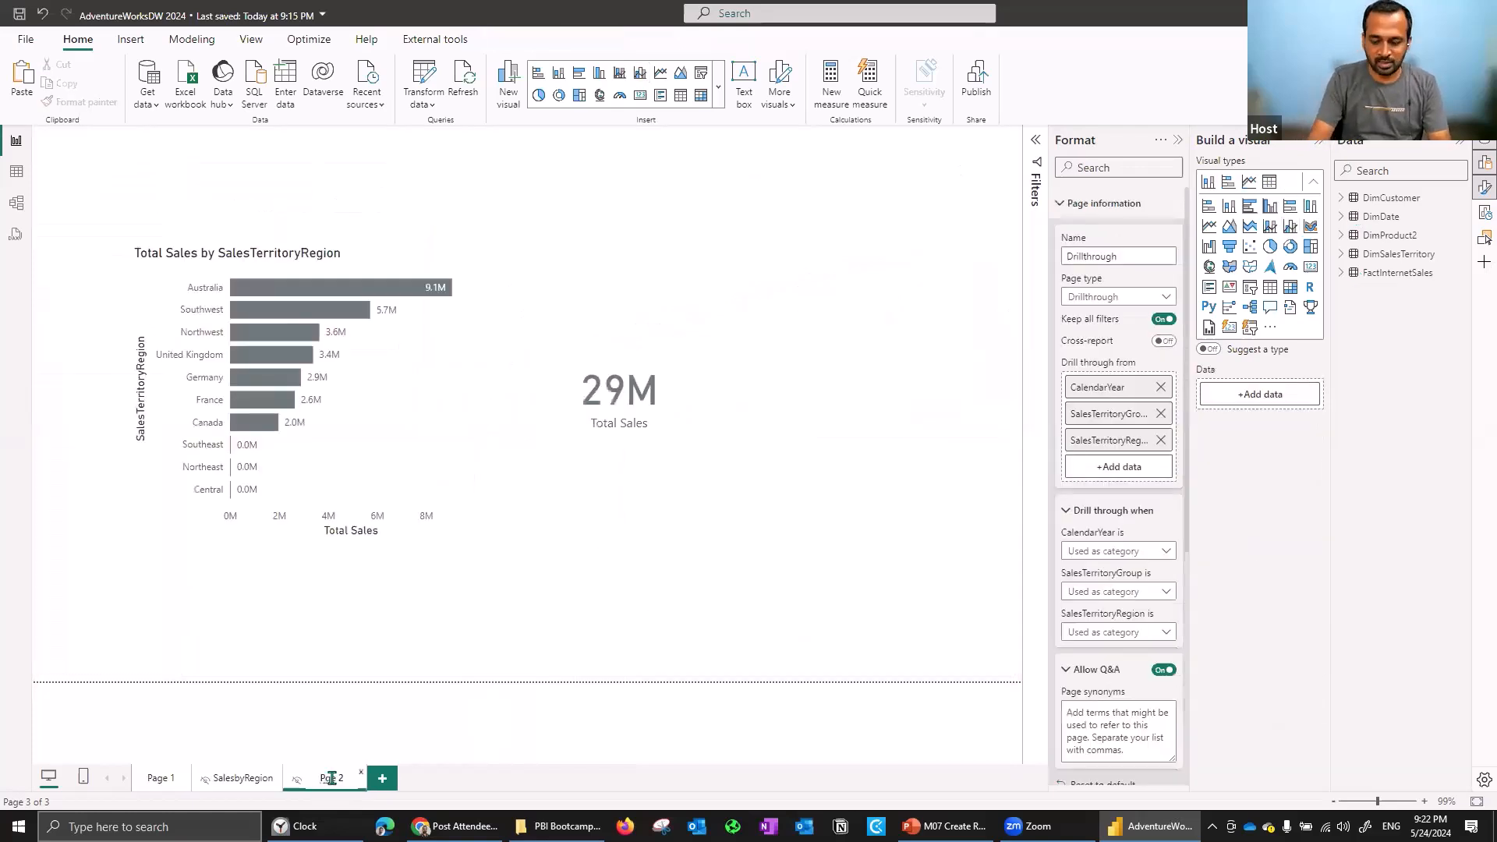
pyautogui.press('BackSpace')
pyautogui.press('BackSpace')
pyautogui.press('BackSpace')
pyautogui.write('ge2')
pyautogui.press('Return')
# Drill through from the 2019 Sales SPLY column on Page 1 to Page2.
pyautogui.click(161, 778)
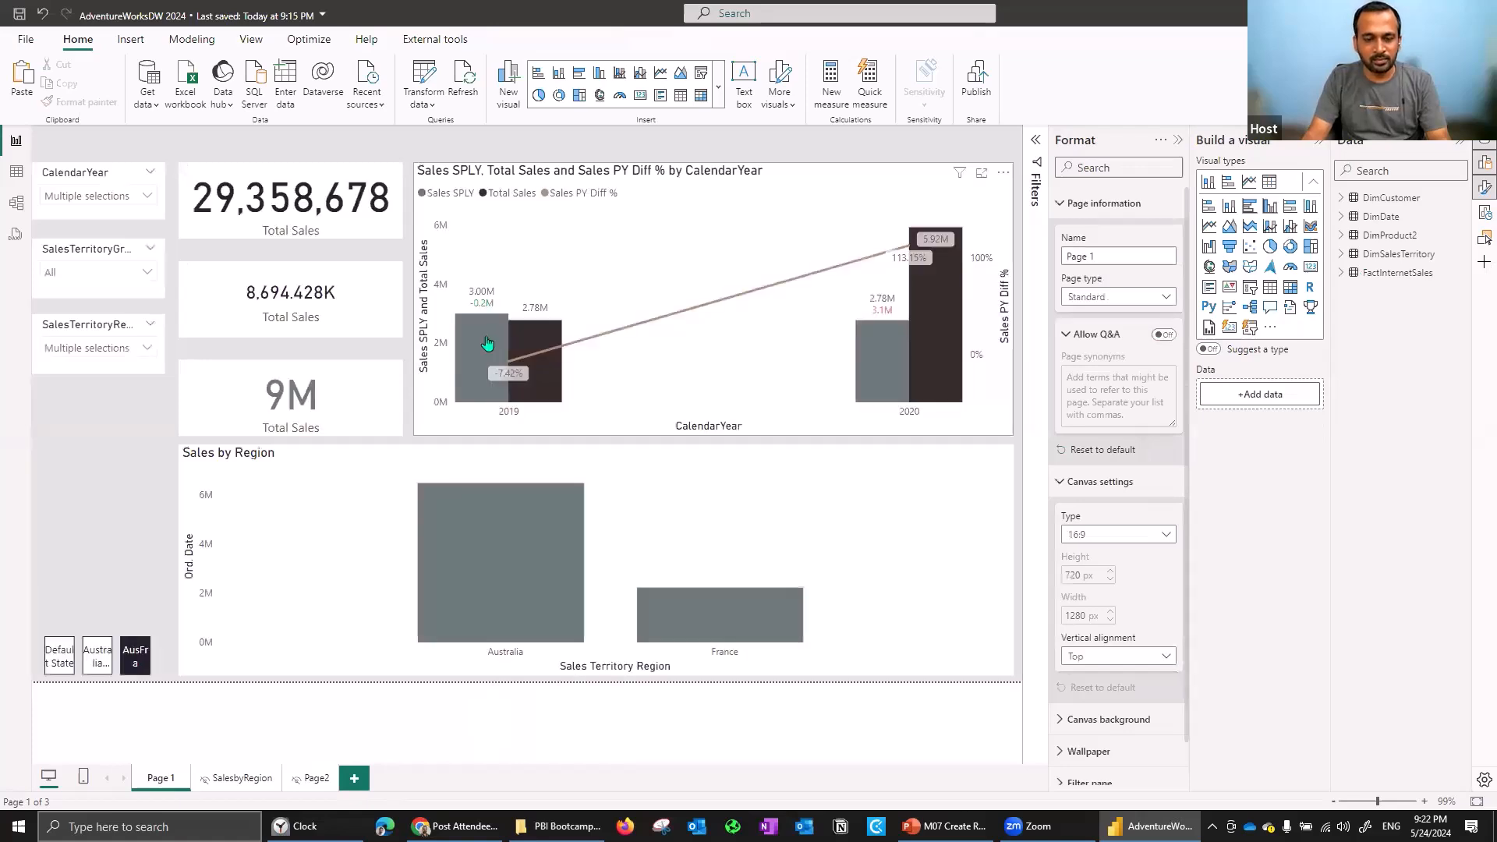
pyautogui.rightClick(488, 342)
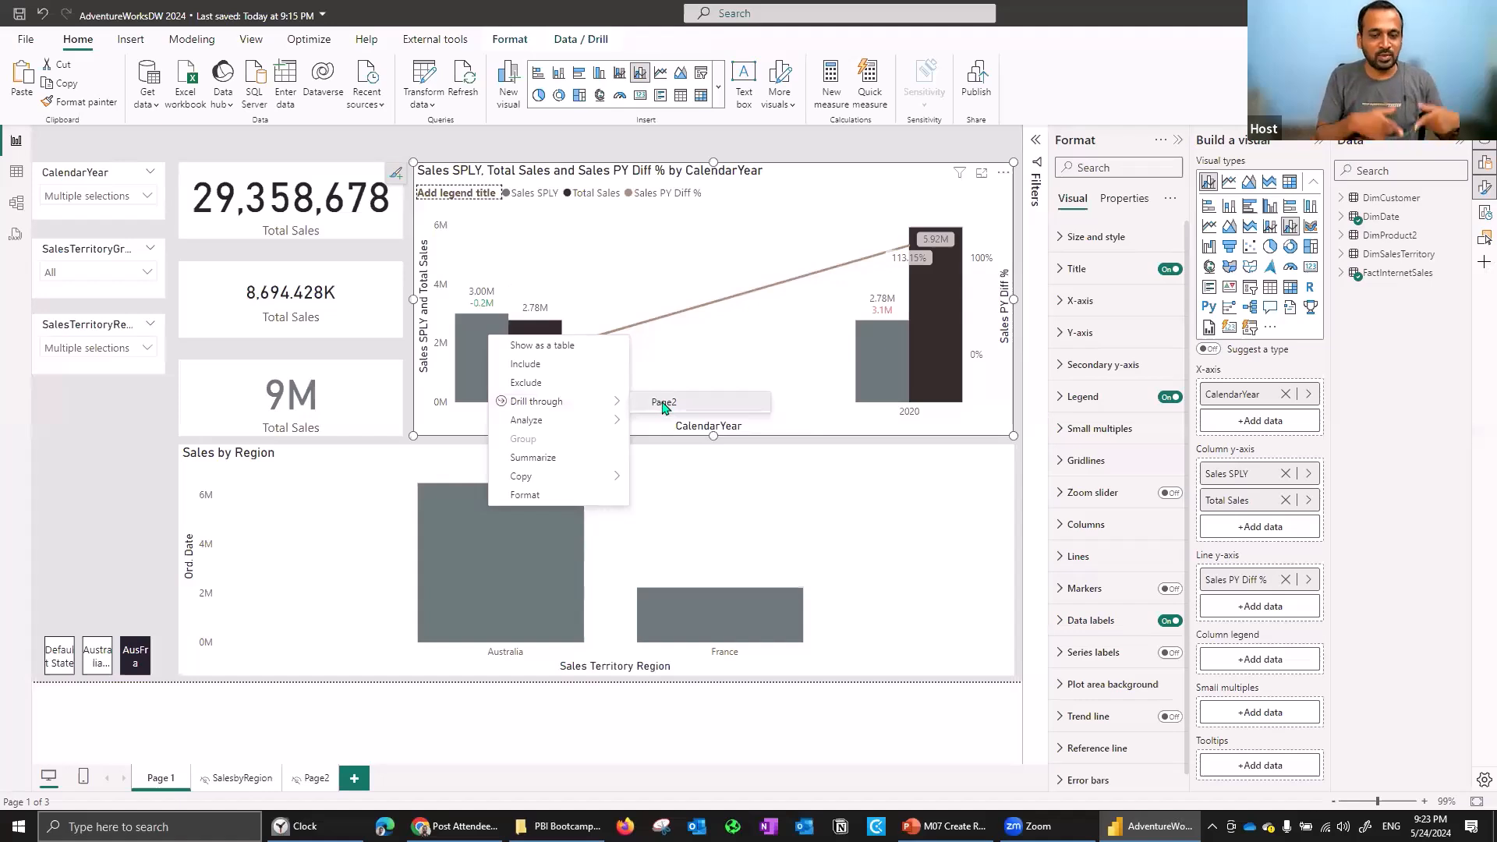
pyautogui.click(716, 403)
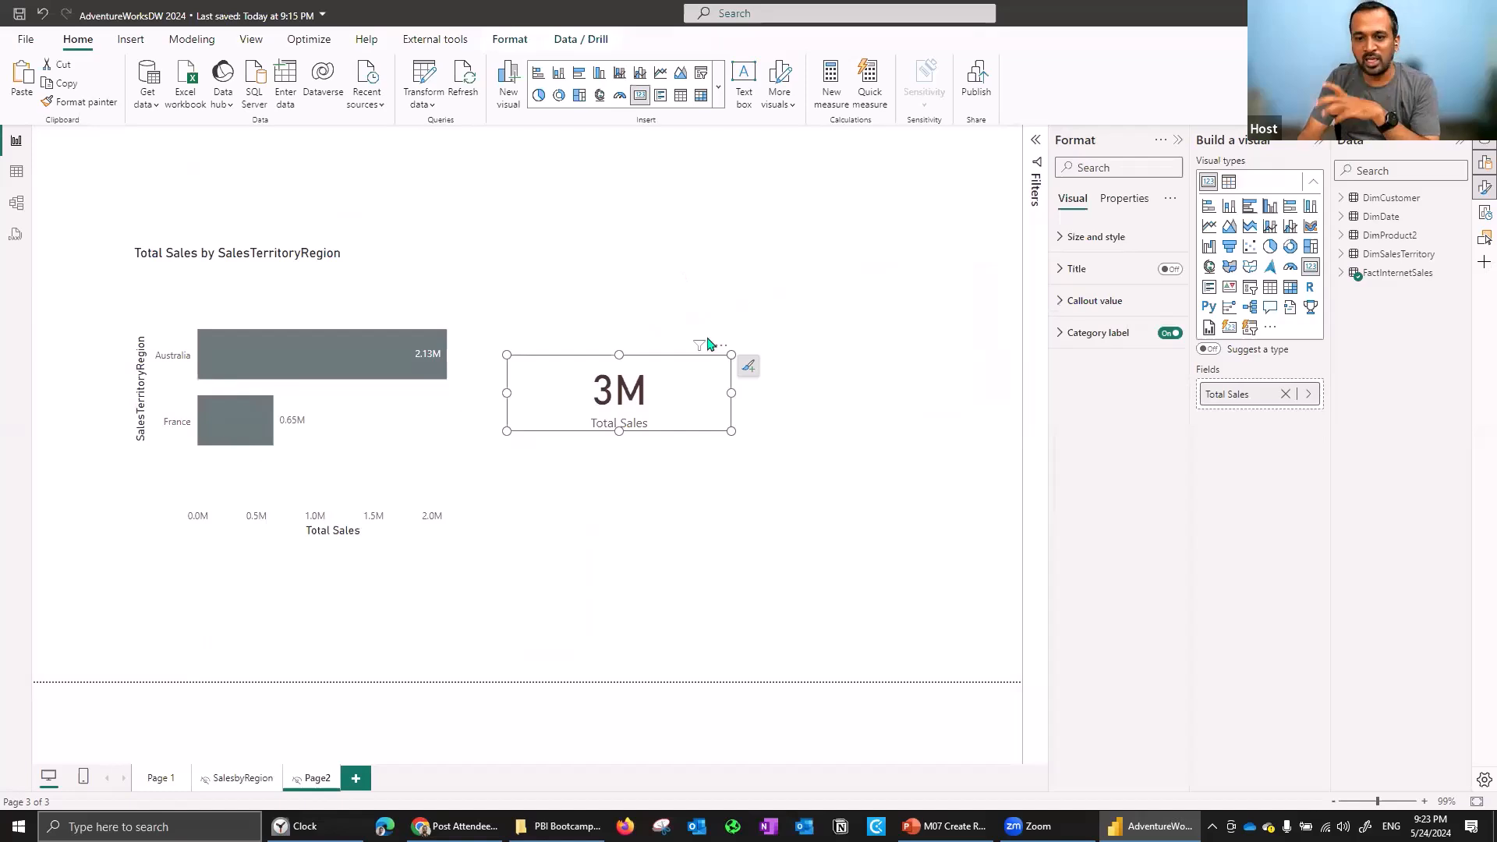
# Convert the Total Sales card on Page2 to a matrix and add CalendarYear from DimDate as its rows.
pyautogui.click(693, 385)
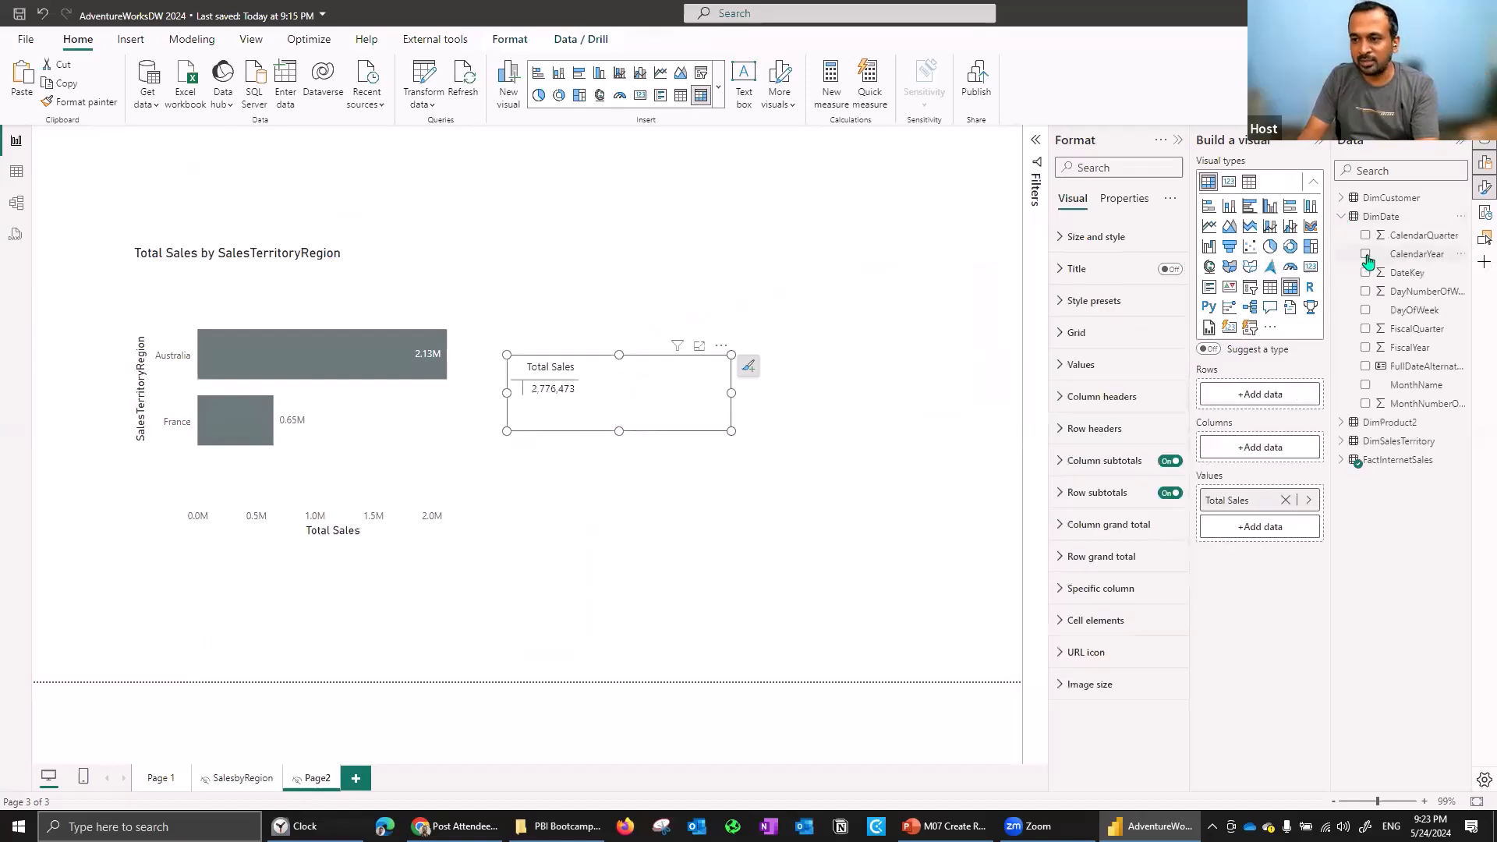
pyautogui.click(1366, 254)
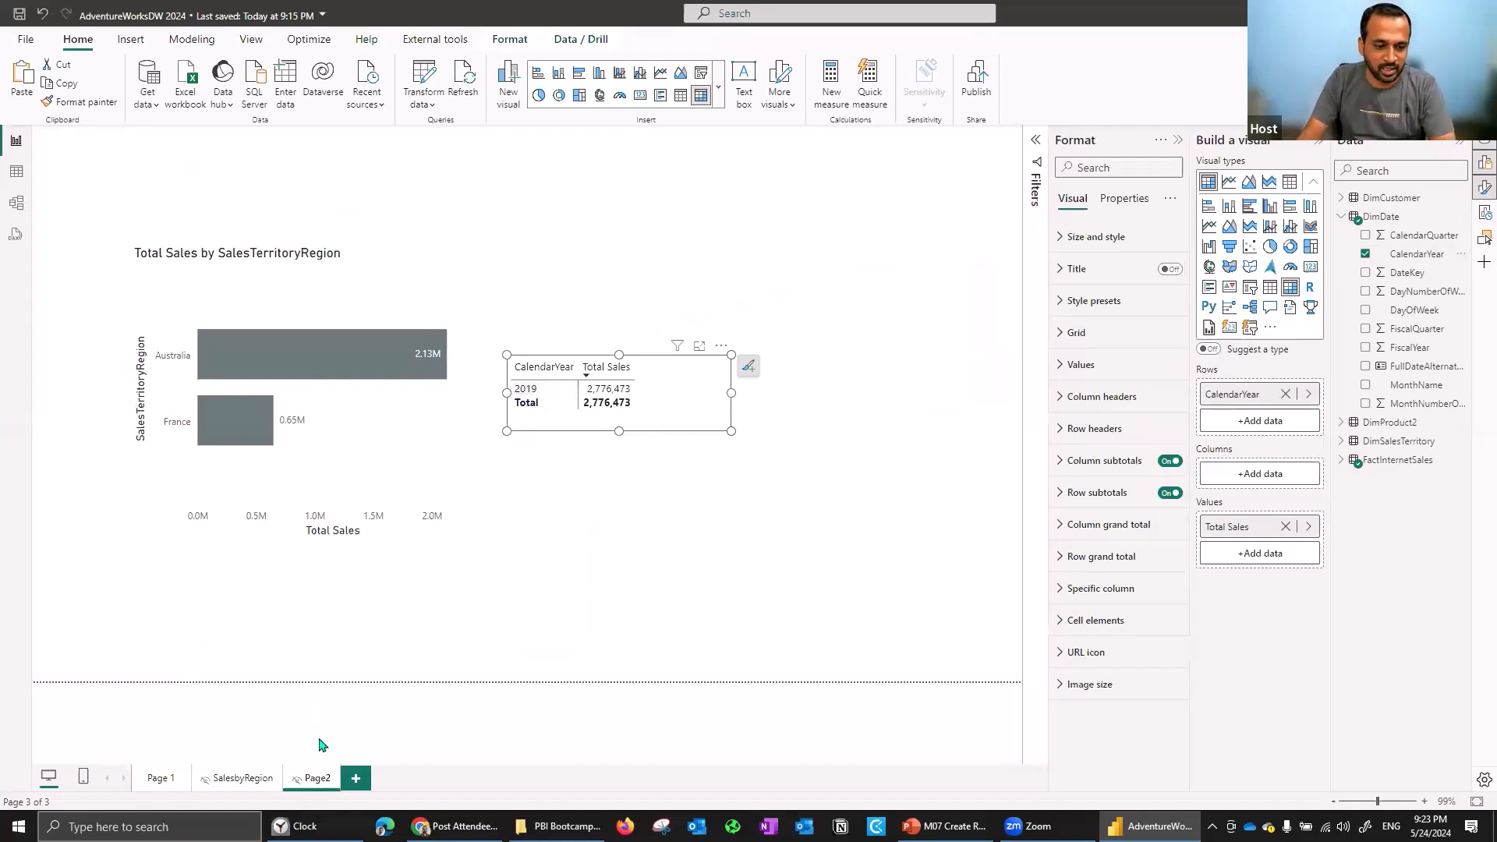
pyautogui.click(450, 579)
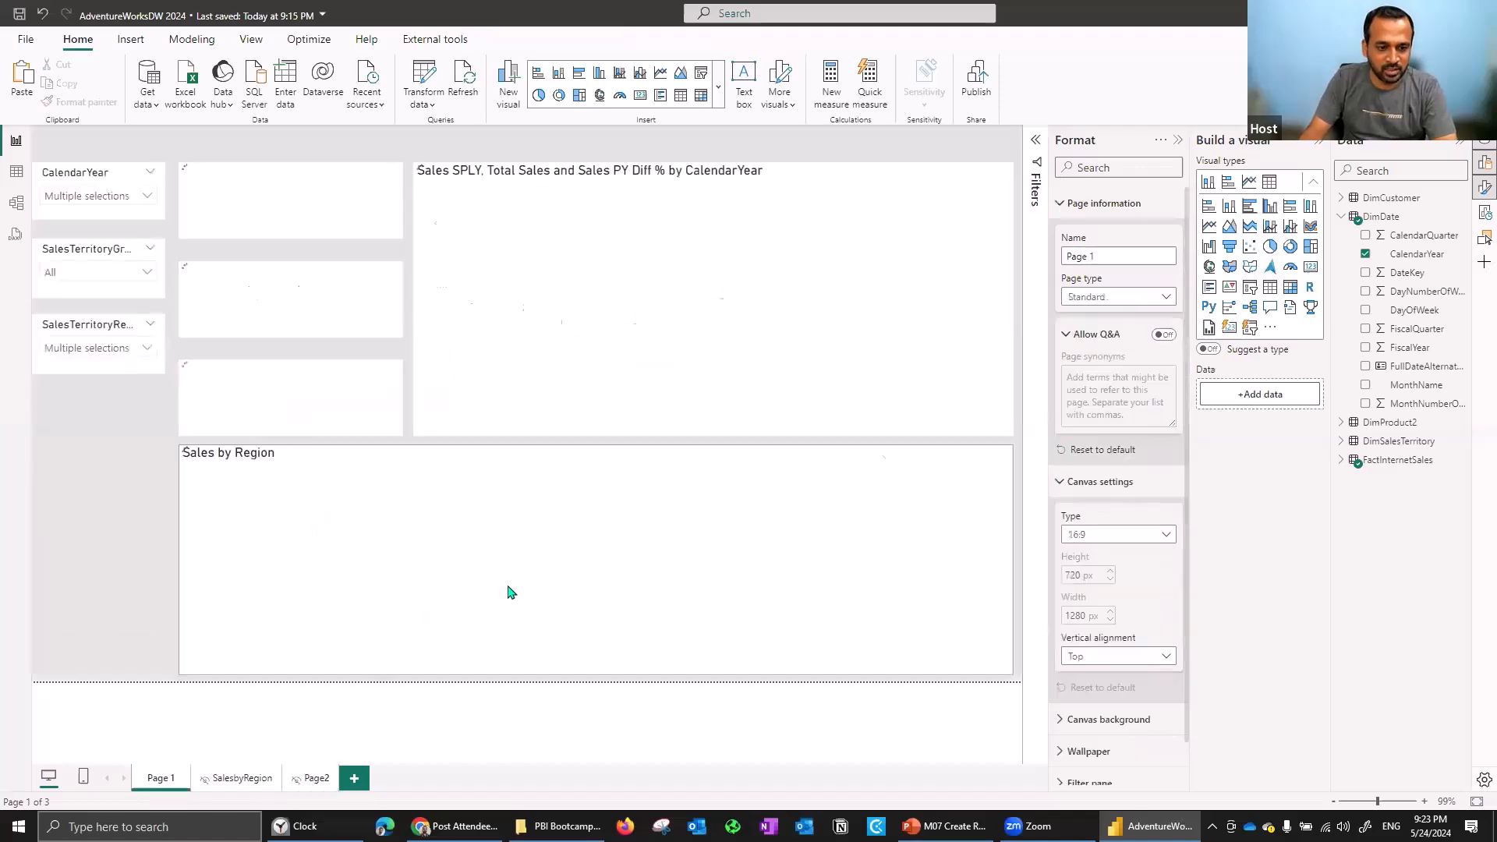
# Drill through from the Australia column of Page 1's Sales by Region chart to Page2.
pyautogui.moveTo(512, 558)
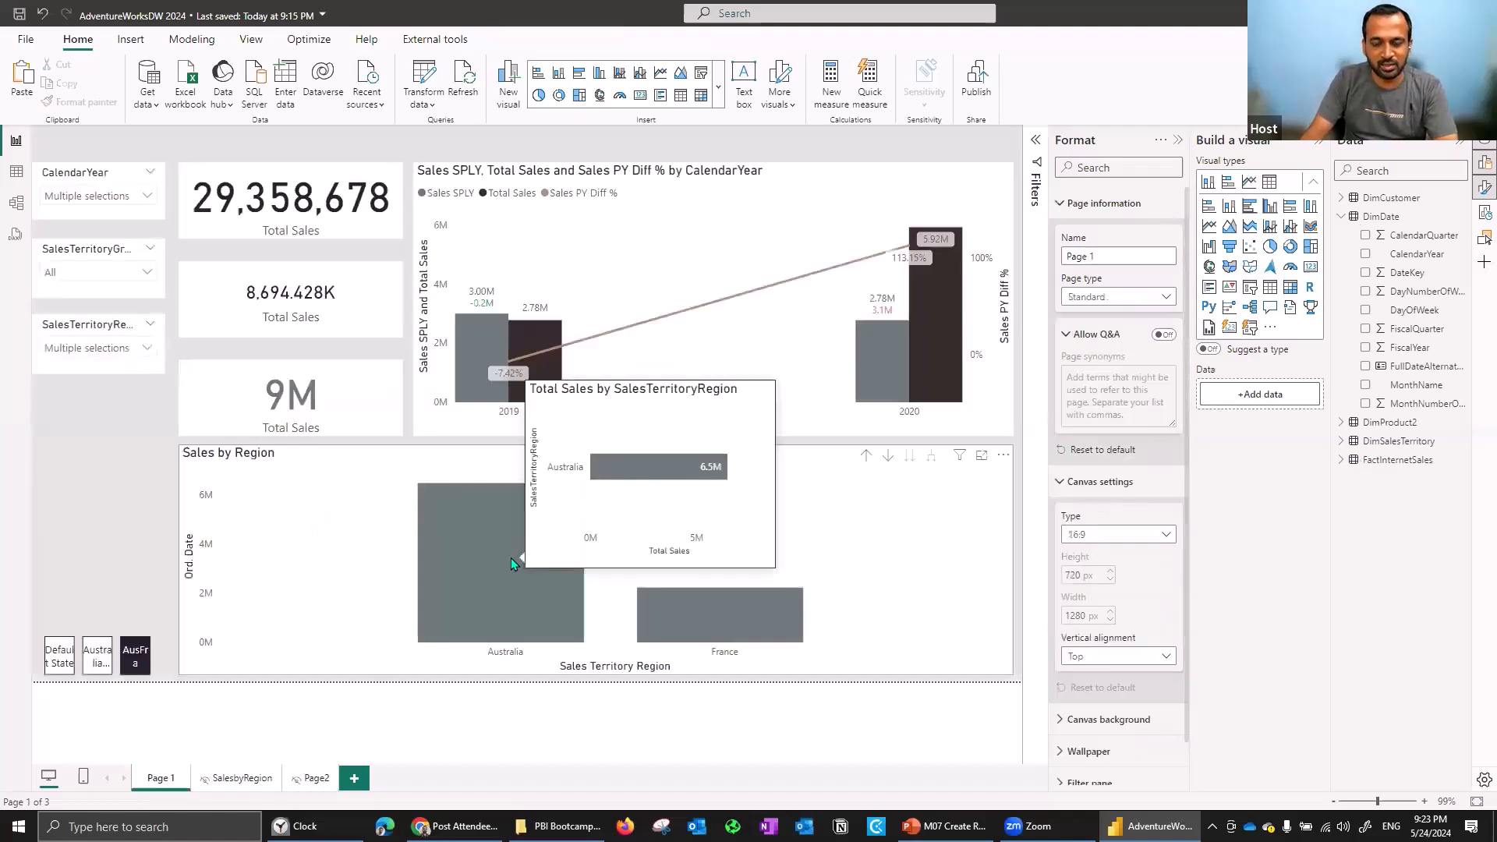
pyautogui.rightClick(511, 558)
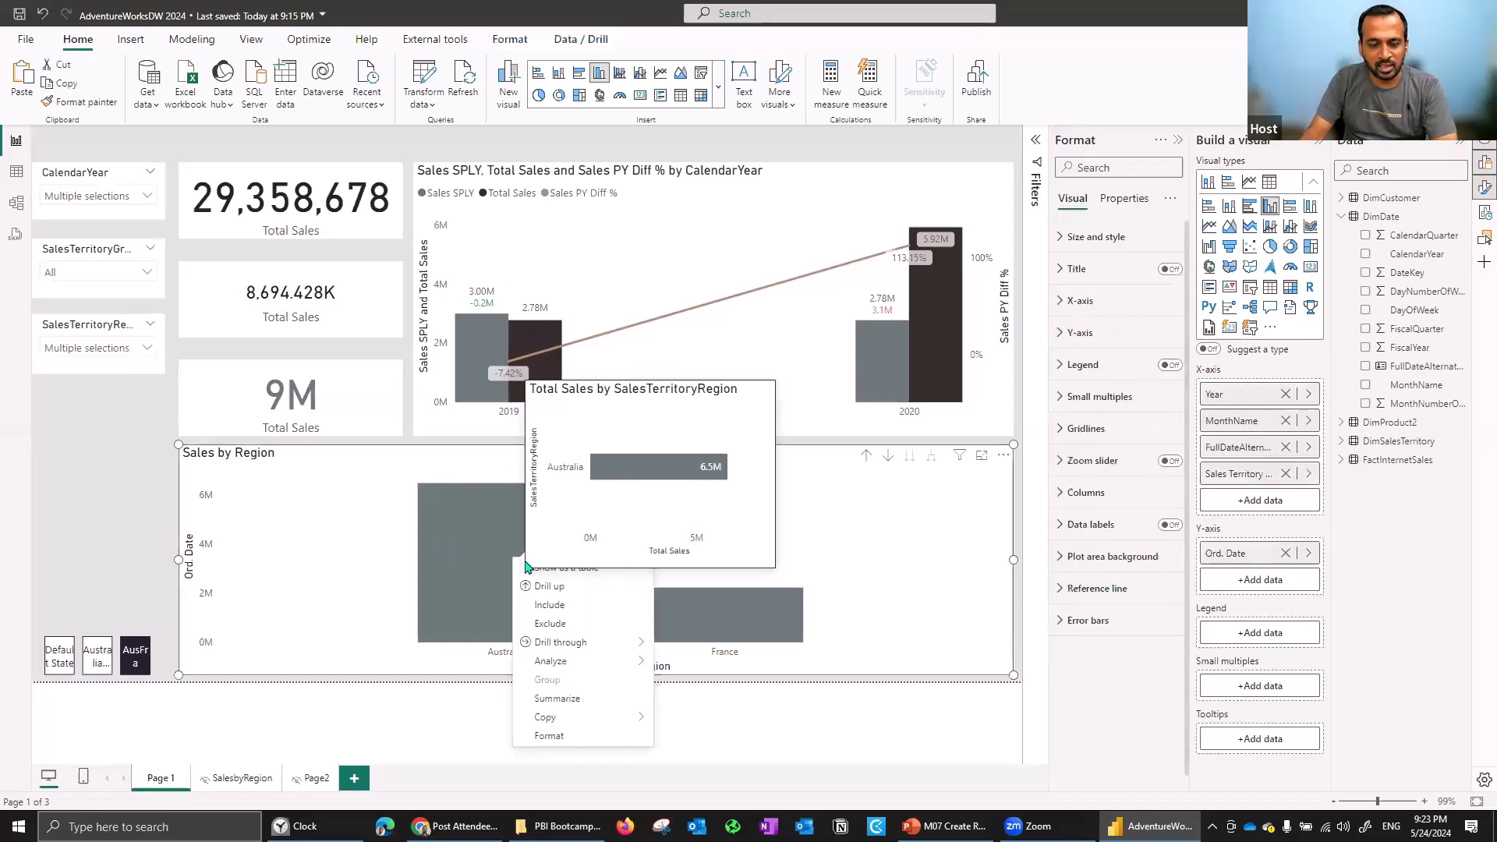
pyautogui.moveTo(581, 646)
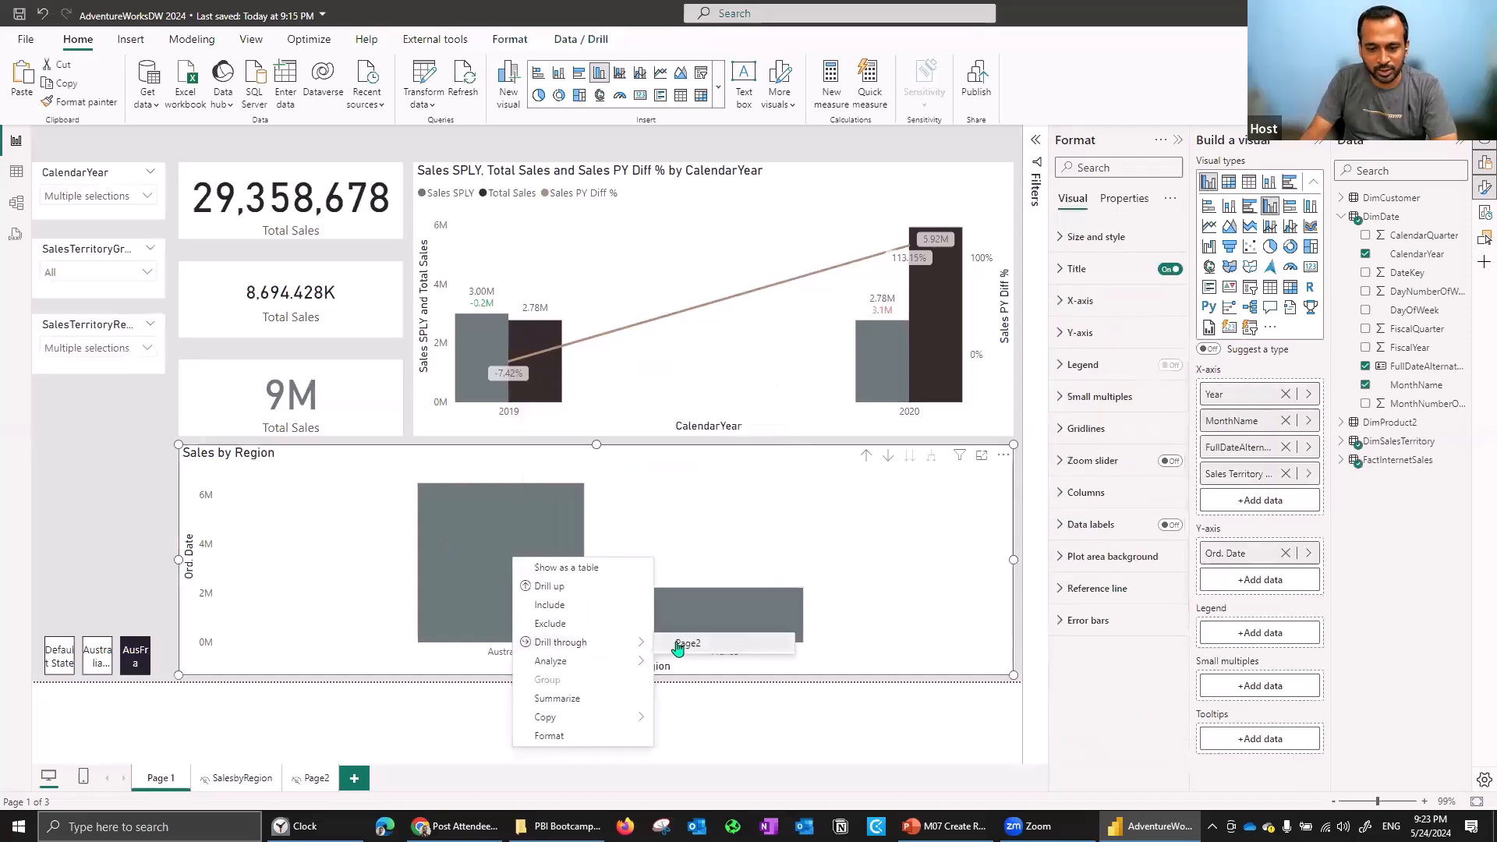
pyautogui.click(678, 645)
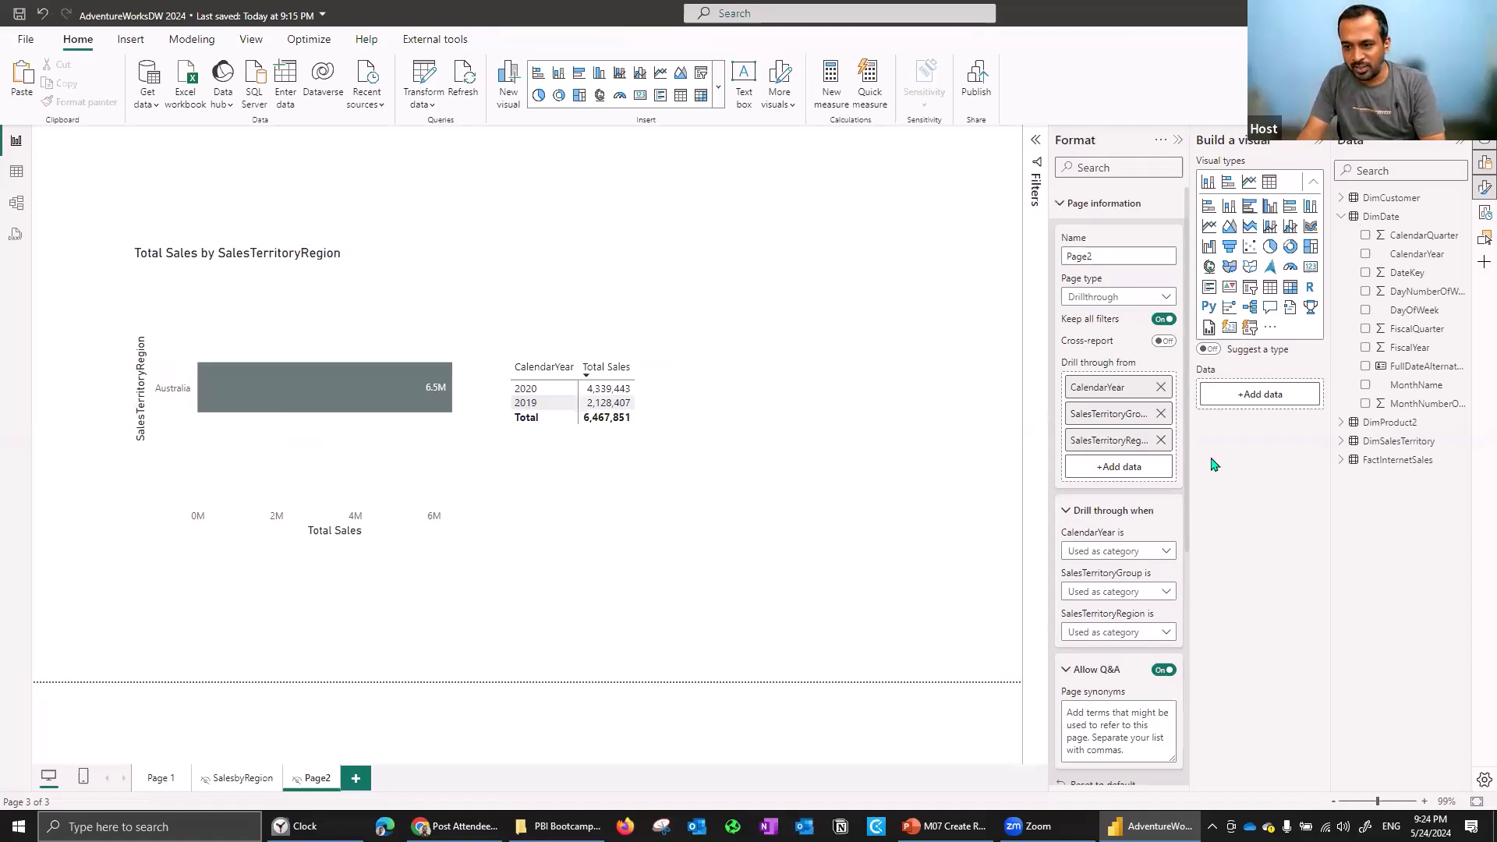
# Review Page2's drillthrough fields and the options for how CalendarYear is used.
pyautogui.scroll(-5, 1186, 456)
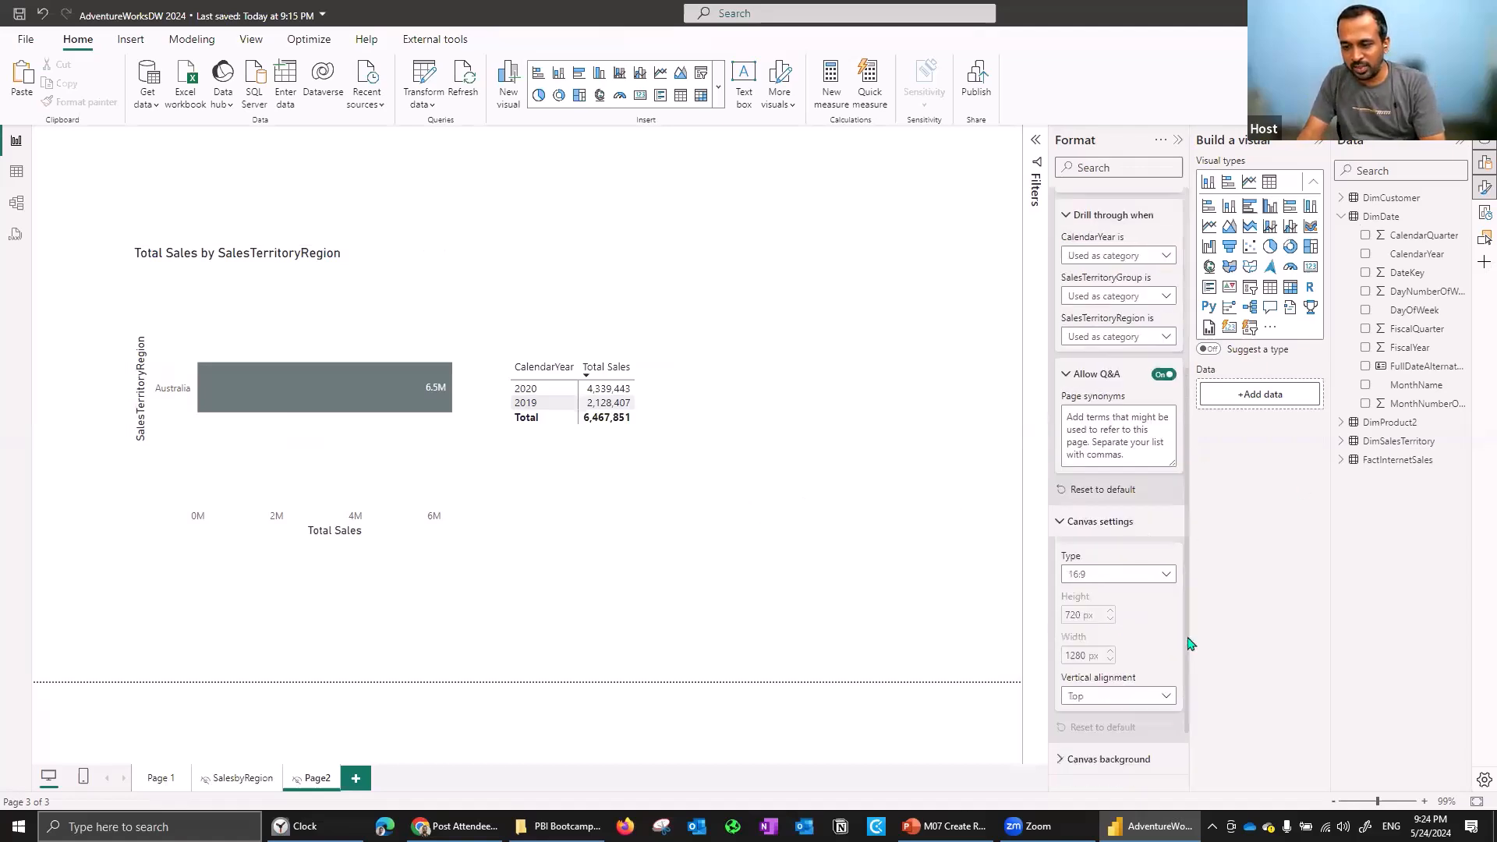
pyautogui.scroll(-2, 1180, 558)
pyautogui.scroll(6, 1157, 424)
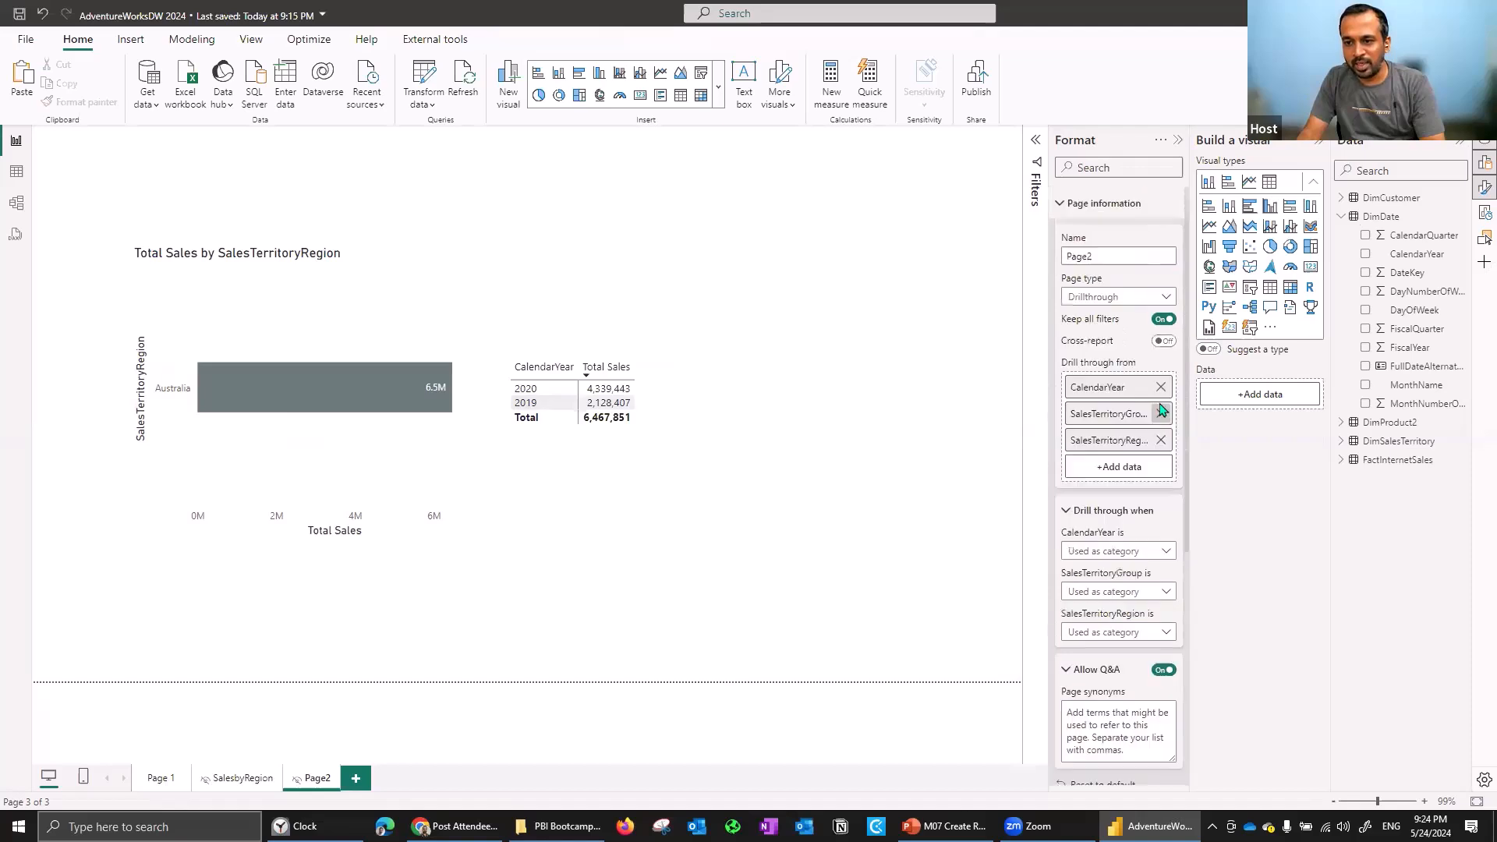
pyautogui.click(1141, 555)
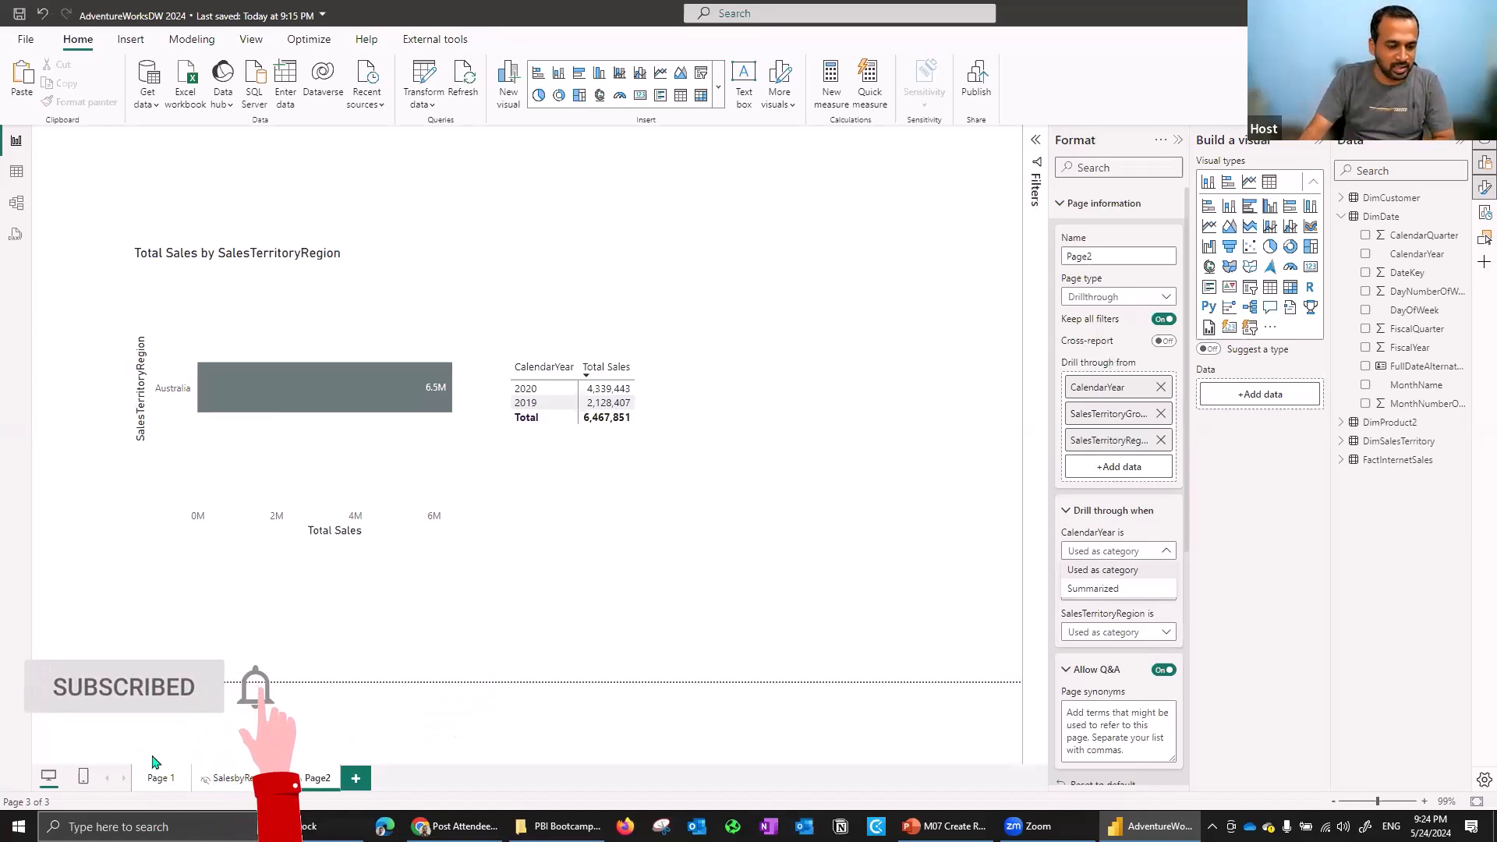
pyautogui.click(165, 781)
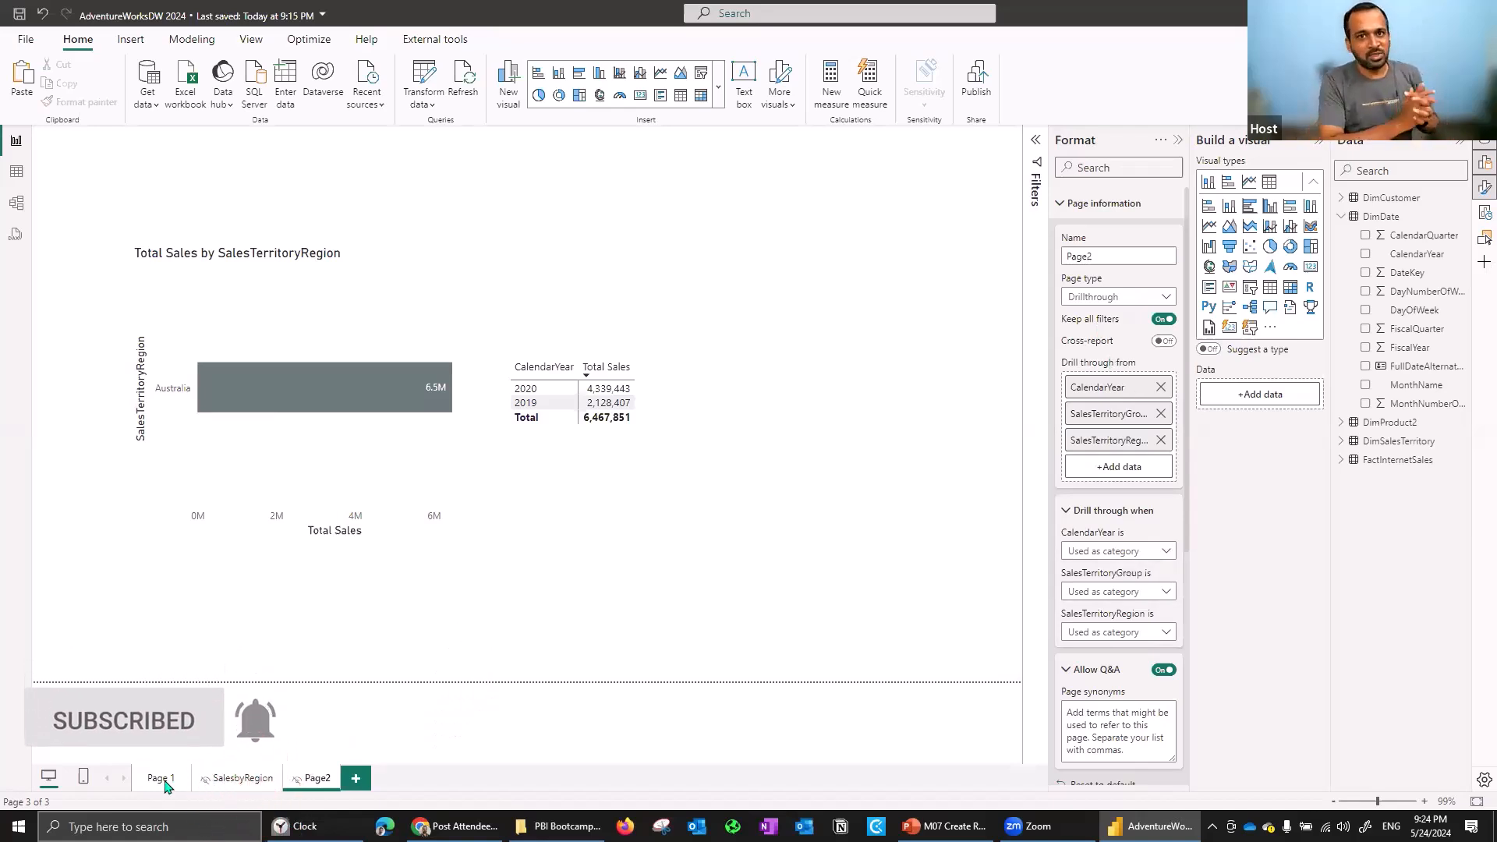